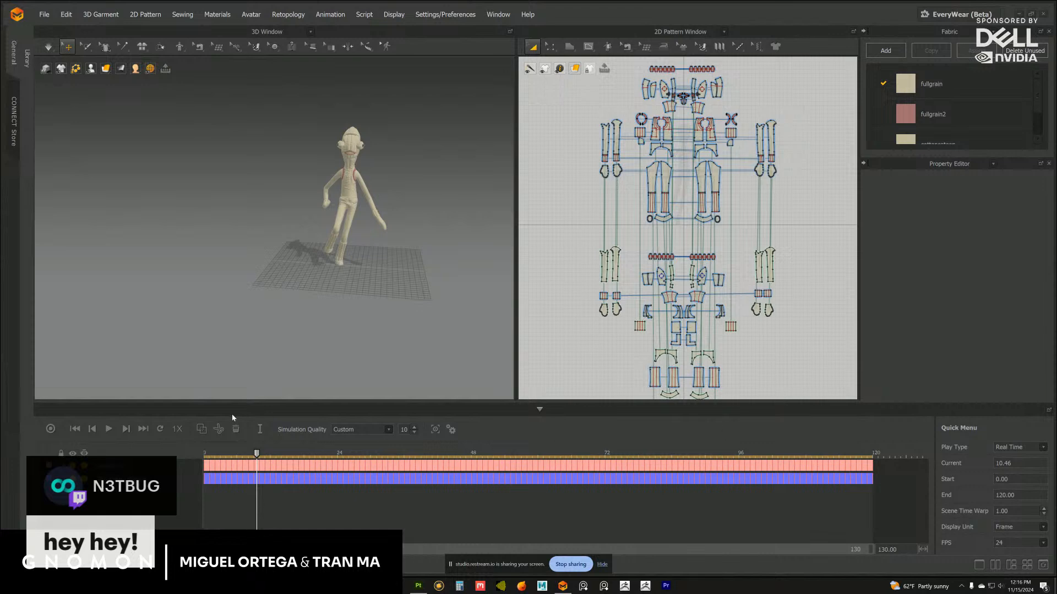
# Play the walk animation from frame 0 and watch the character's movement from several angles
pyautogui.moveTo(254, 455); pyautogui.dragTo(207, 455)
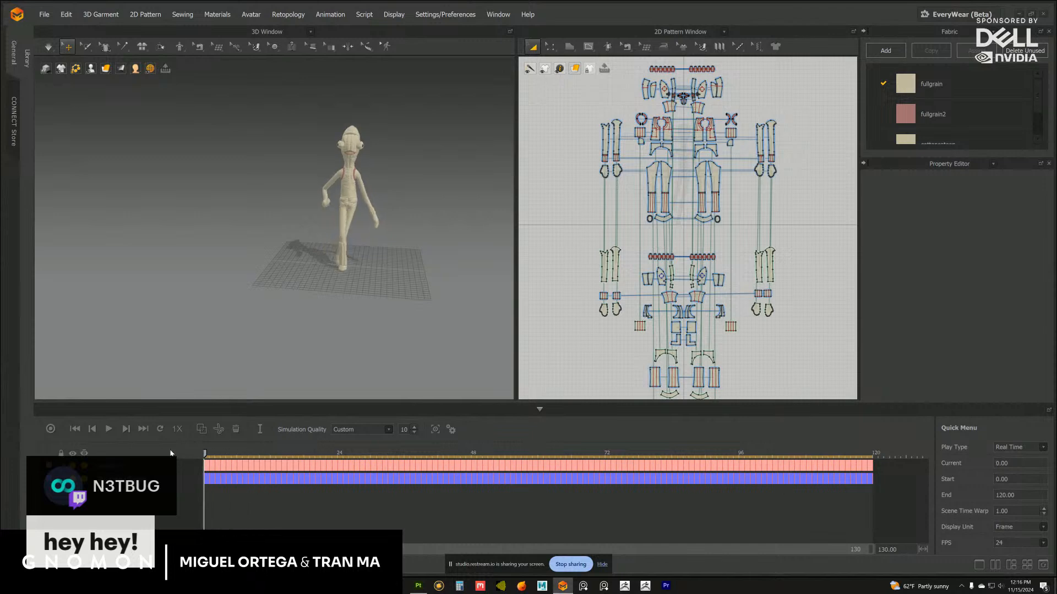
pyautogui.click(108, 429)
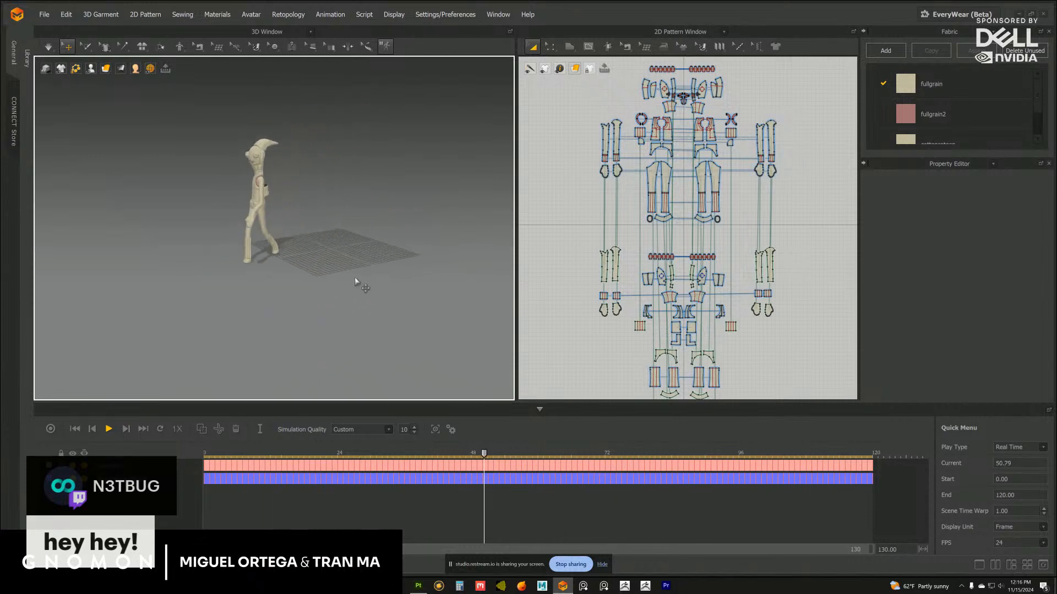
pyautogui.moveTo(338, 275); pyautogui.dragTo(352, 259, button='right')
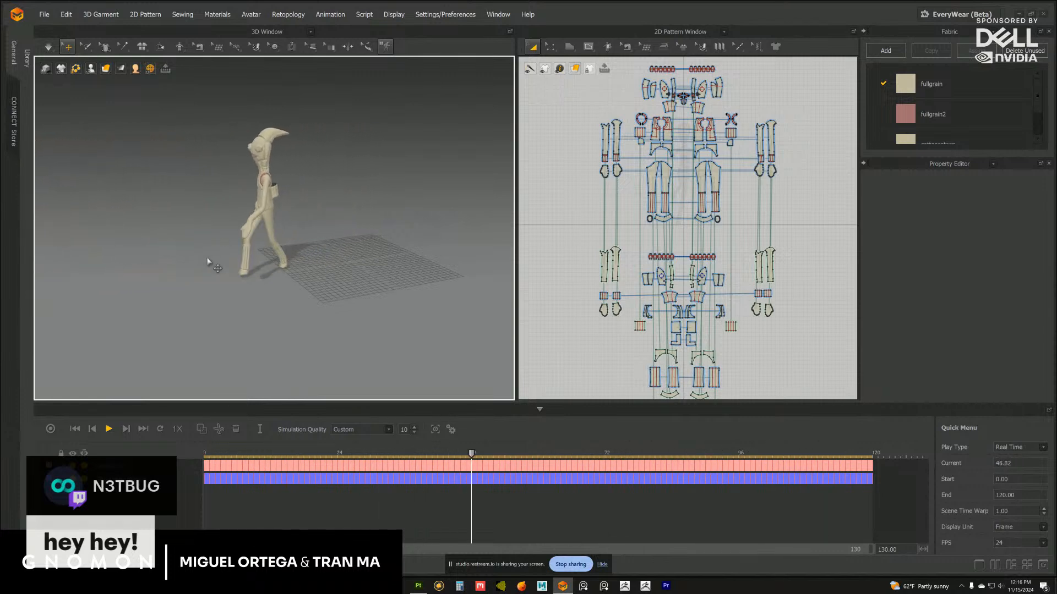
pyautogui.moveTo(245, 230); pyautogui.dragTo(252, 258, button='right')
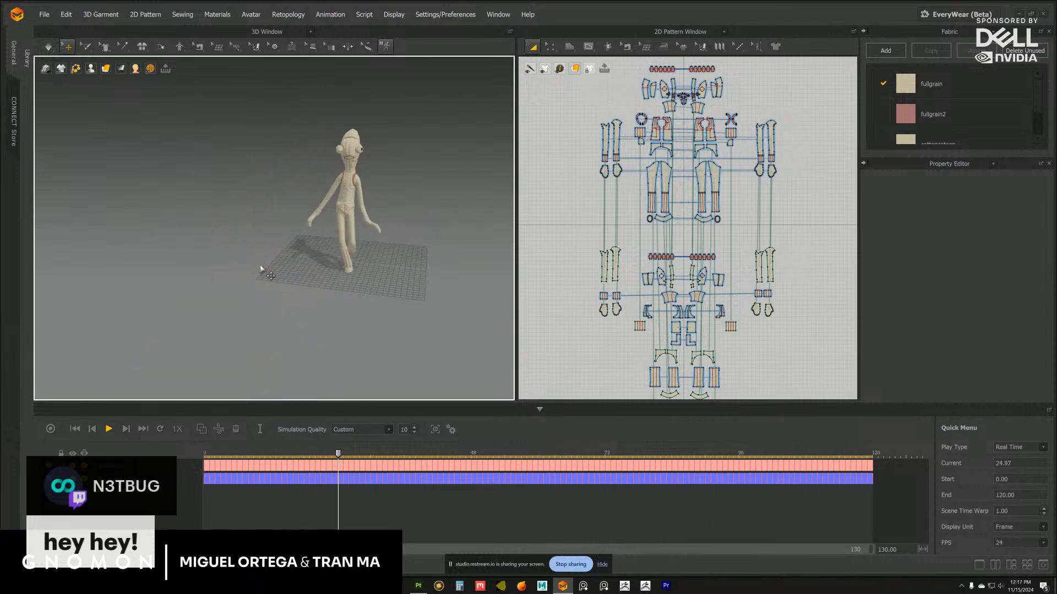
pyautogui.moveTo(261, 268); pyautogui.dragTo(200, 264, button='right')
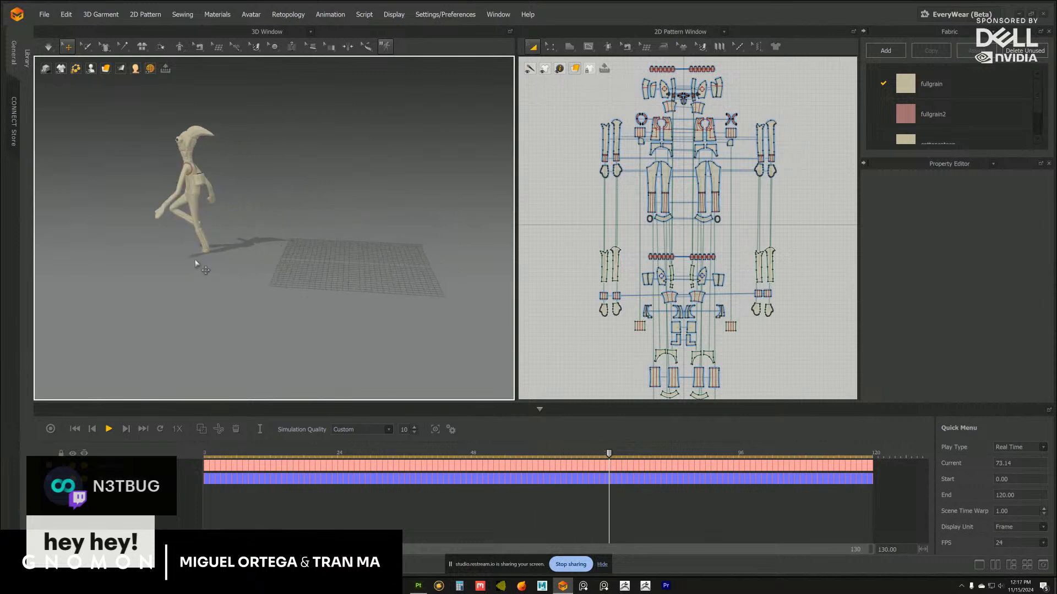
pyautogui.scroll(3, 204, 266)
pyautogui.moveTo(204, 266); pyautogui.dragTo(269, 301, button='middle')
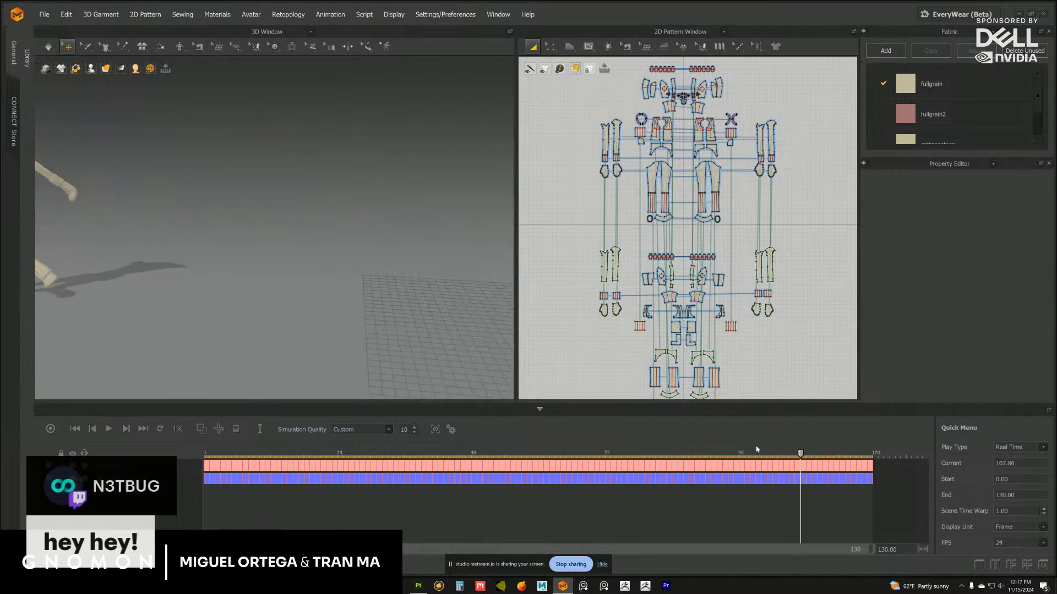
# Stop the animation at frame 44 and examine the character's head, mouth and shoulder seams up close
pyautogui.moveTo(360, 226); pyautogui.dragTo(364, 256, button='right')
pyautogui.scroll(5, 357, 255)
pyautogui.scroll(-5, 428, 273)
pyautogui.scroll(3, 427, 261)
pyautogui.scroll(-4, 427, 260)
pyautogui.scroll(3, 401, 285)
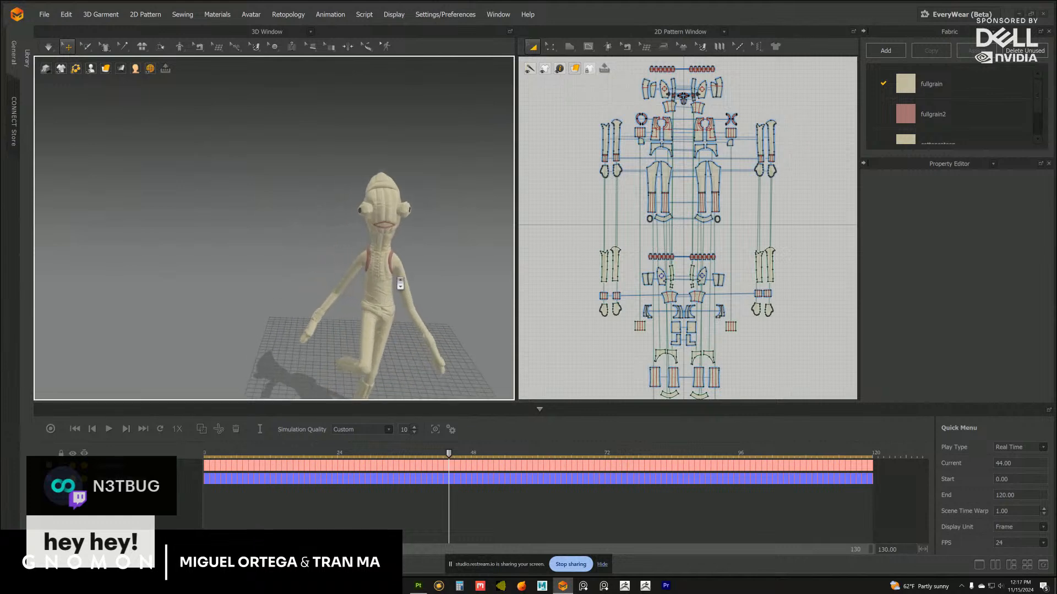
pyautogui.moveTo(401, 285); pyautogui.dragTo(361, 274, button='right')
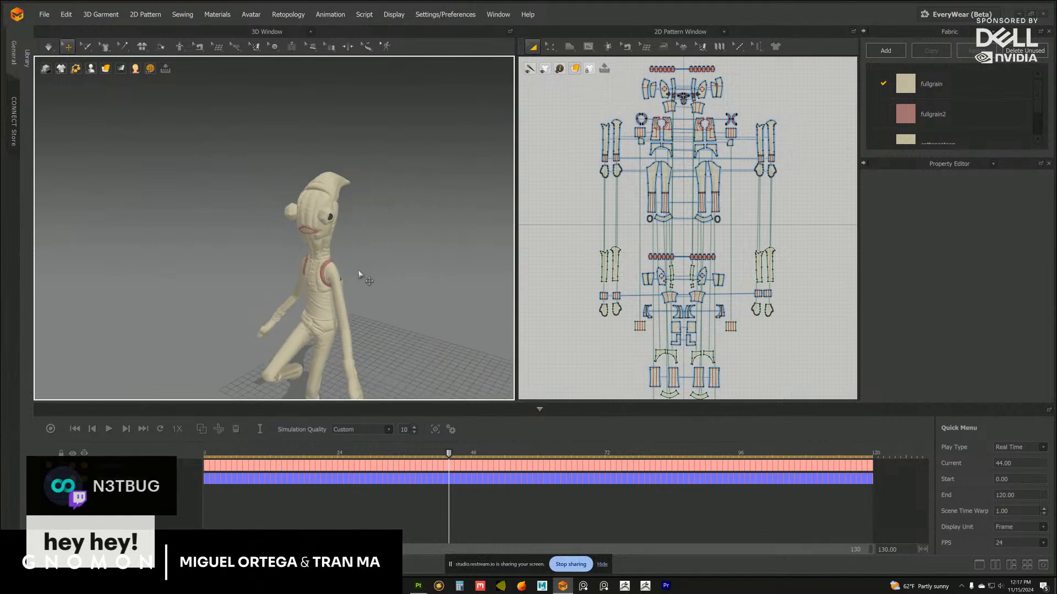
pyautogui.scroll(3, 386, 289)
pyautogui.scroll(1, 386, 290)
pyautogui.moveTo(368, 196); pyautogui.dragTo(334, 229, button='middle')
pyautogui.scroll(1, 333, 229)
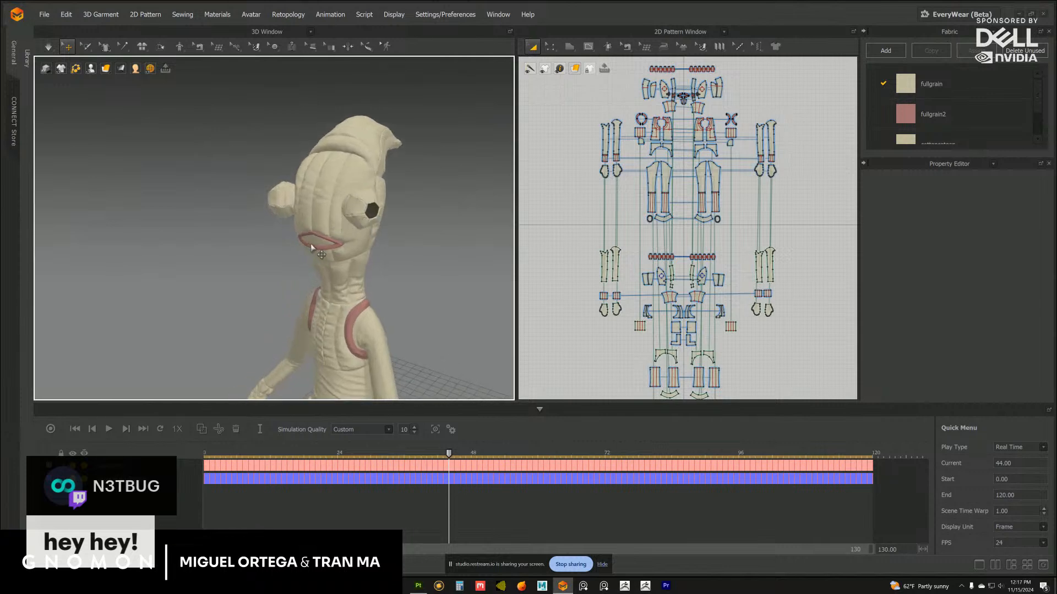
pyautogui.moveTo(331, 249); pyautogui.dragTo(366, 248, button='right')
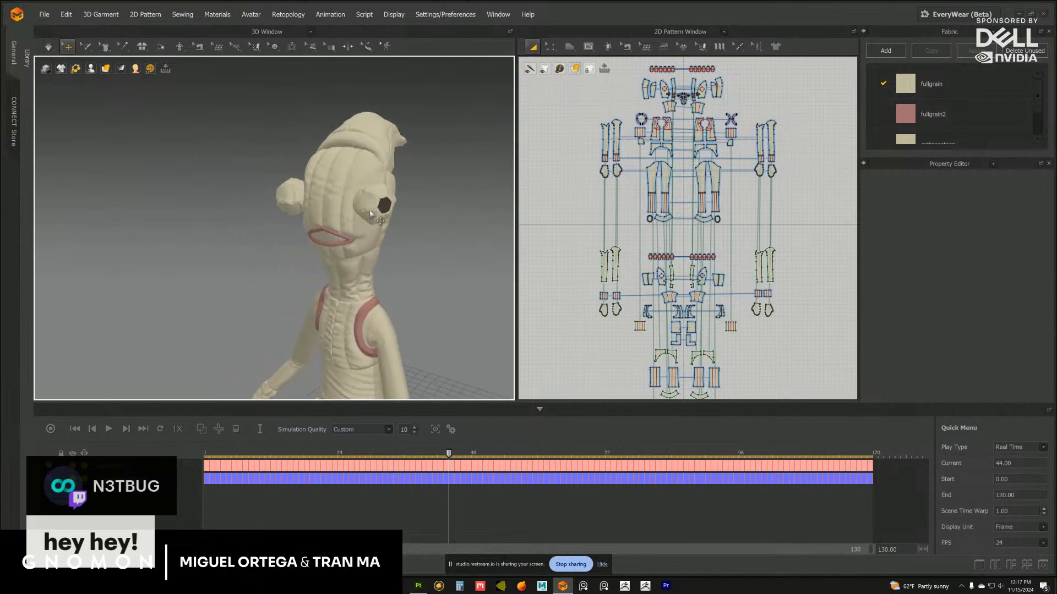
pyautogui.scroll(-3, 377, 287)
# Replay the walk animation from frame 0 and watch the whole character from a wider view
pyautogui.moveTo(449, 455); pyautogui.dragTo(203, 454)
pyautogui.click(109, 429)
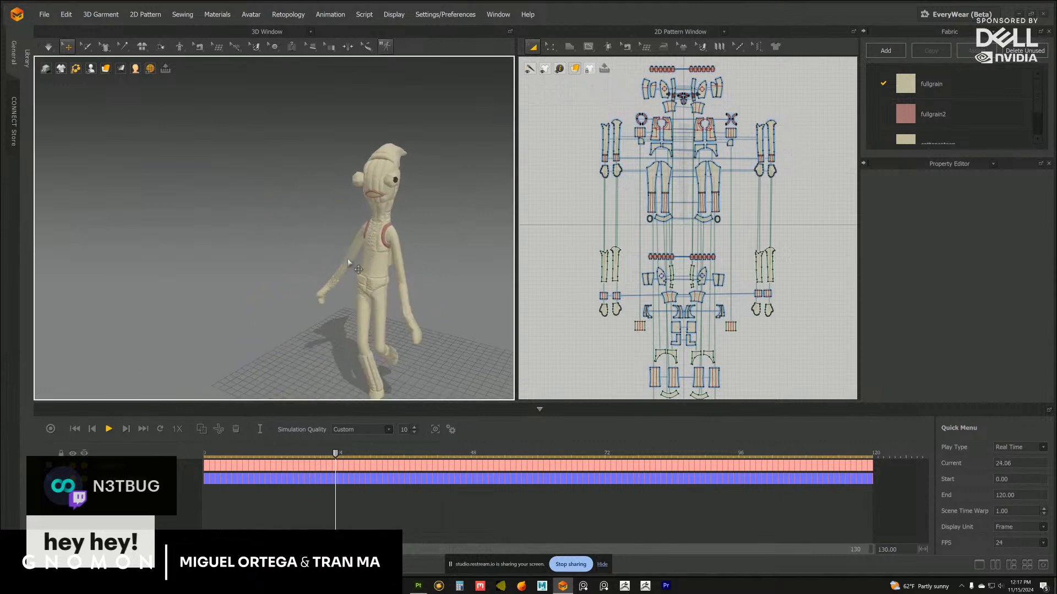
pyautogui.scroll(-2, 351, 207)
pyautogui.moveTo(350, 207); pyautogui.dragTo(345, 259, button='right')
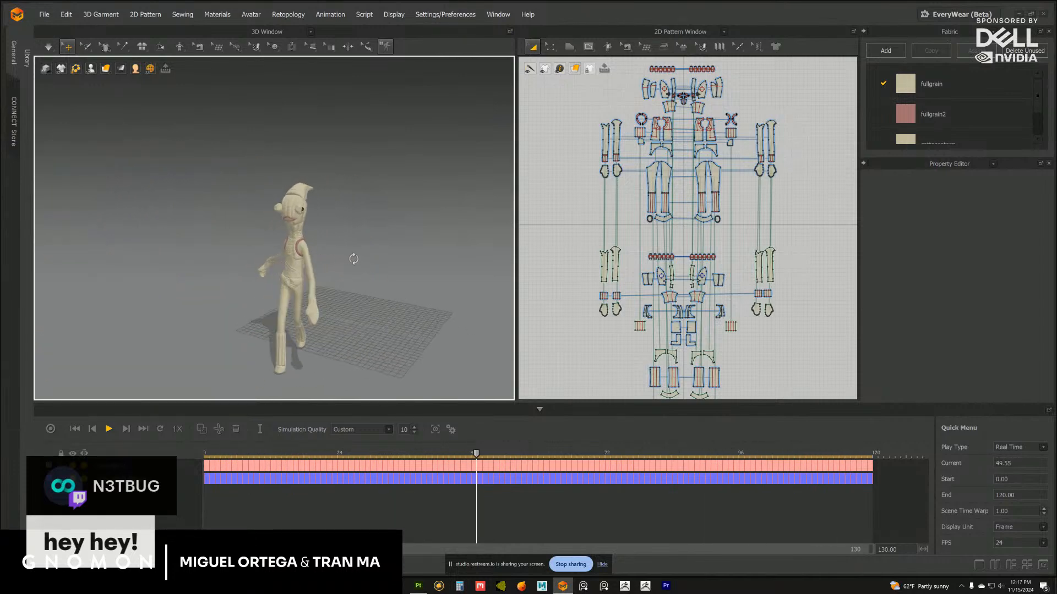
pyautogui.scroll(-2, 352, 266)
pyautogui.moveTo(352, 266); pyautogui.dragTo(358, 255, button='right')
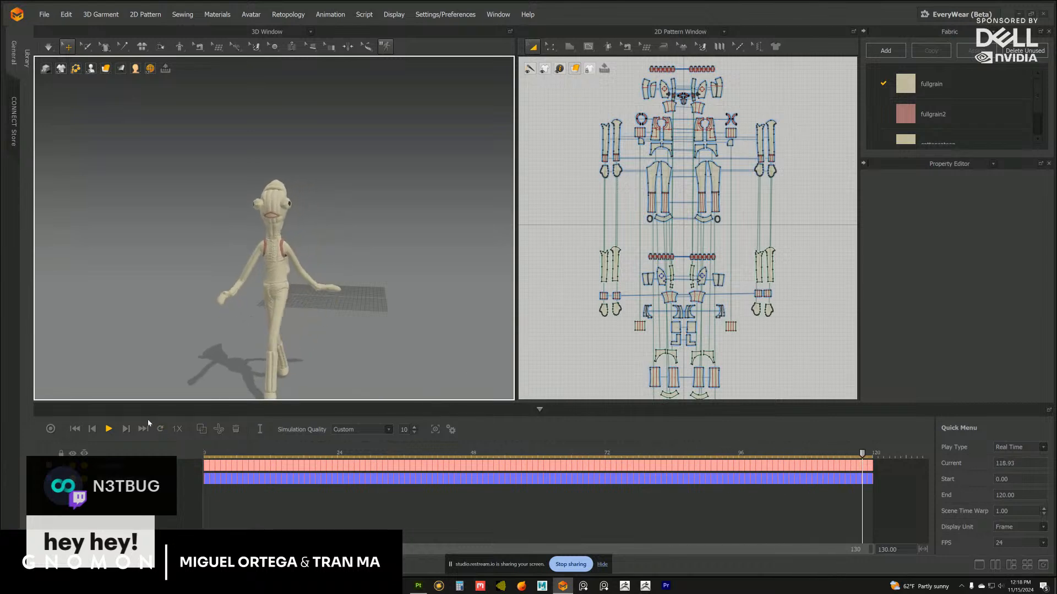
# Stop playback, return the timeline to frame 0 and examine the character's body and pattern layout
pyautogui.click(109, 430)
pyautogui.moveTo(334, 455); pyautogui.dragTo(205, 455)
pyautogui.scroll(10, 308, 272)
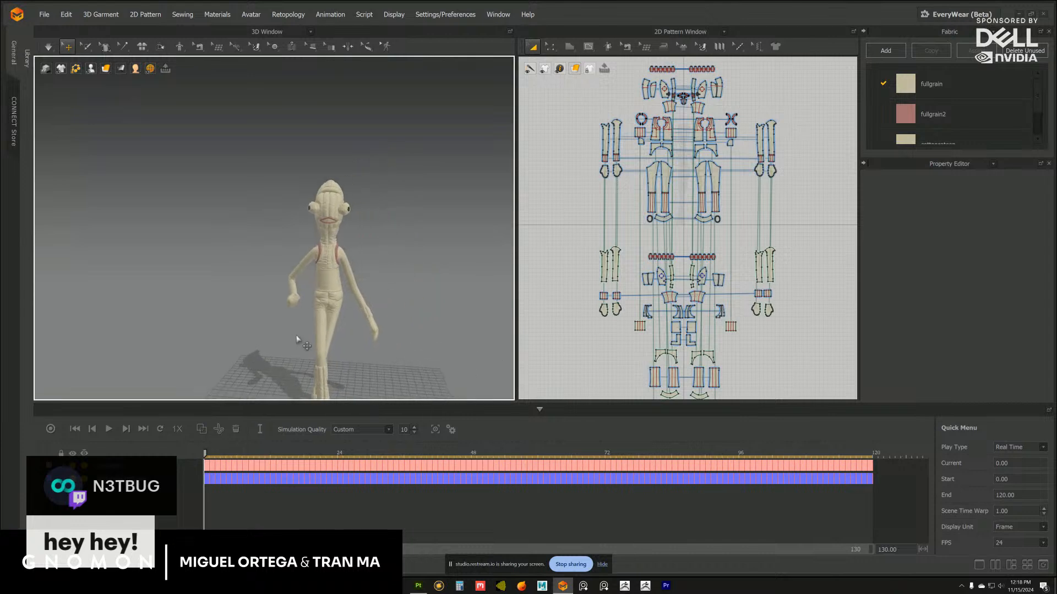
pyautogui.moveTo(349, 332); pyautogui.dragTo(237, 311, button='right')
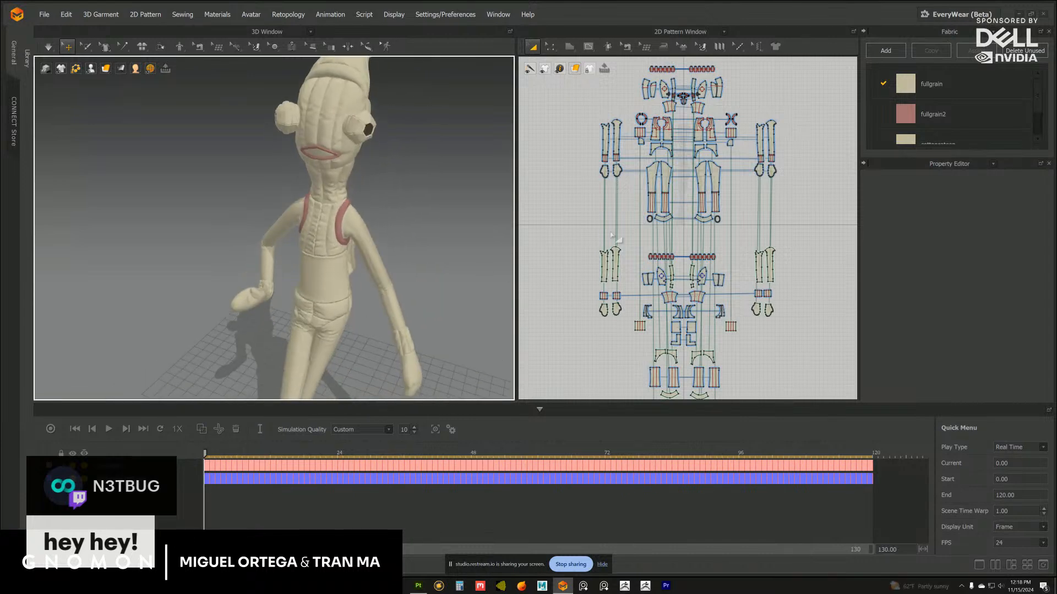
pyautogui.scroll(-5, 601, 146)
# Hide the garment in the 3D window and examine the bare avatar's pose in the first frames, ending at frame 0
pyautogui.moveTo(91, 70)
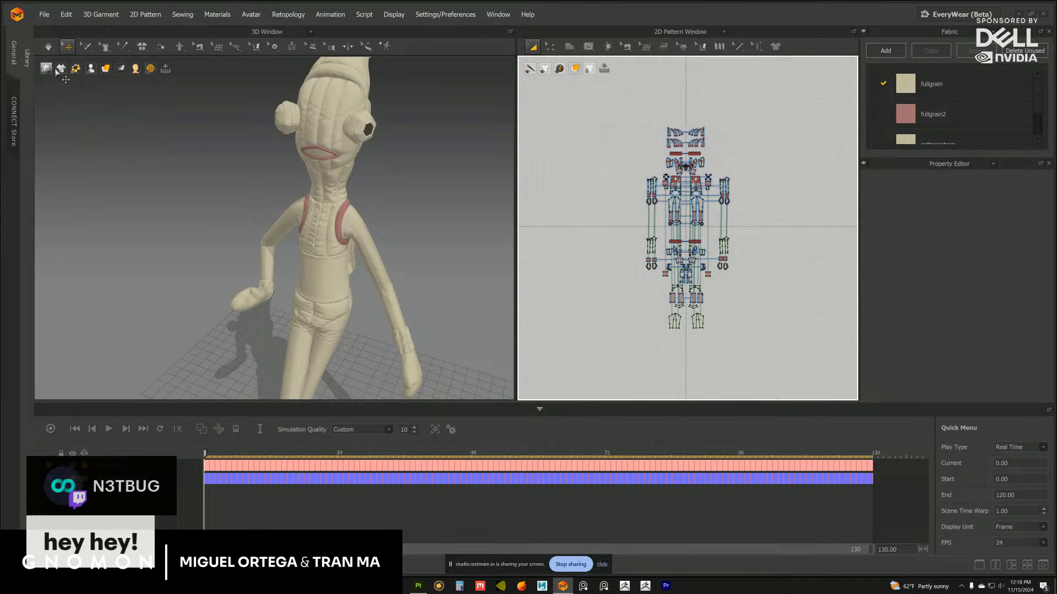
pyautogui.click(73, 98)
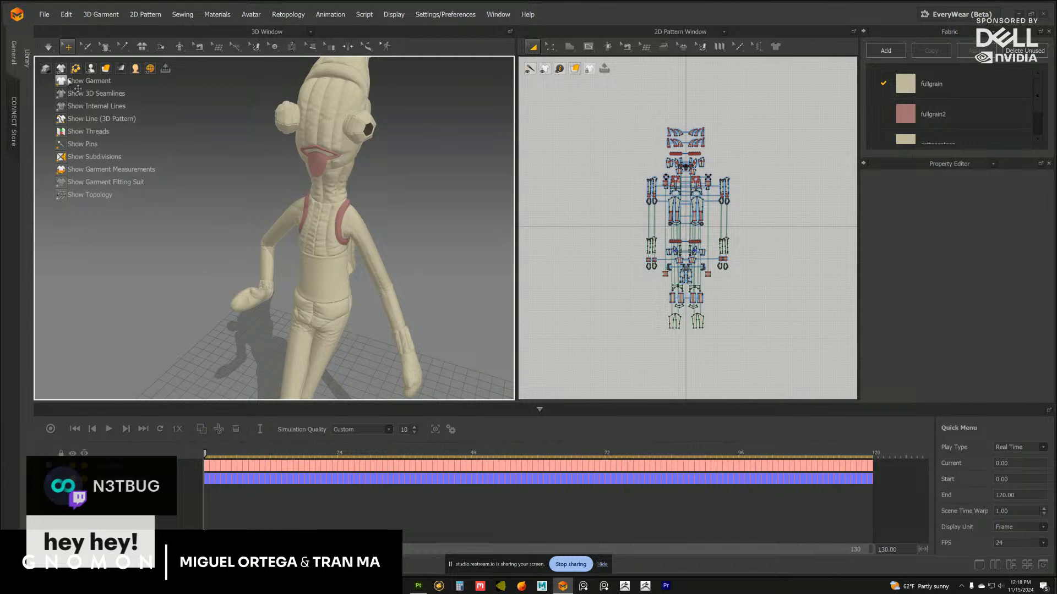
pyautogui.click(63, 82)
pyautogui.scroll(-4, 355, 227)
pyautogui.moveTo(354, 227); pyautogui.dragTo(345, 192, button='middle')
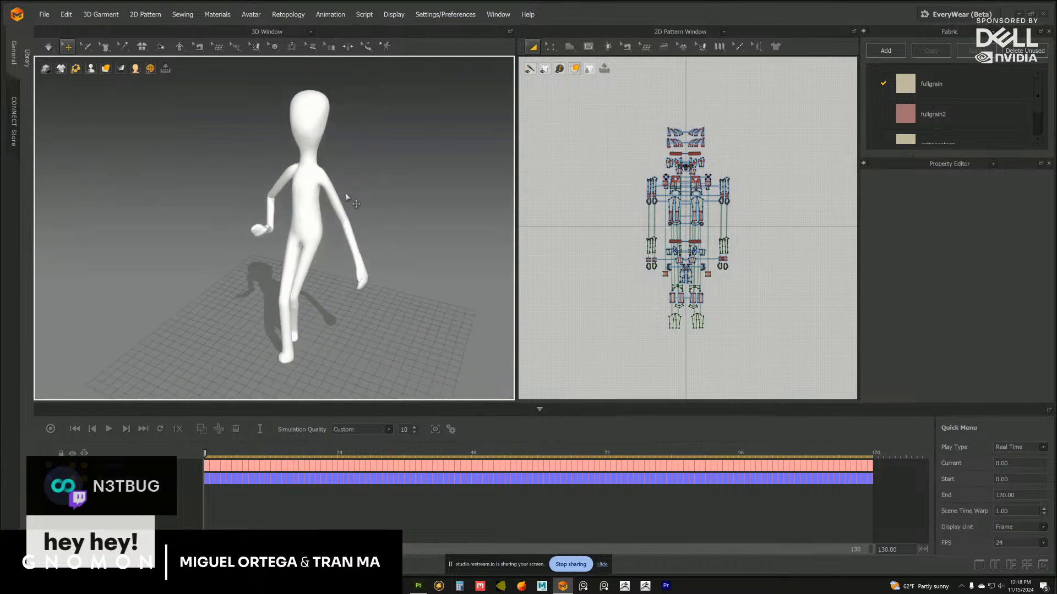
pyautogui.scroll(-4, 331, 214)
pyautogui.click(209, 455)
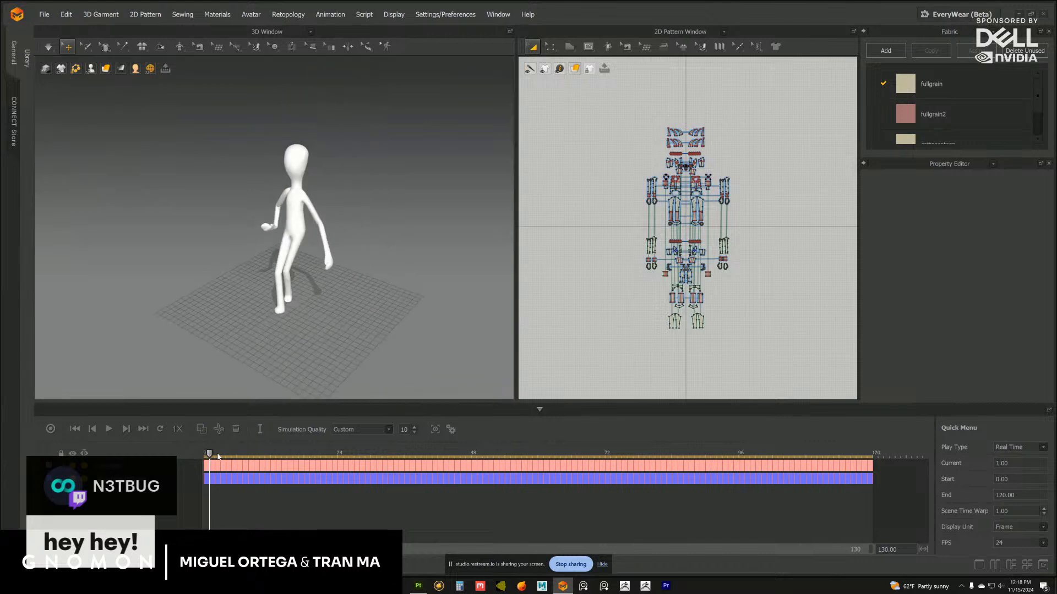
pyautogui.moveTo(218, 456)
pyautogui.mouseDown()
pyautogui.moveTo(561, 455)
pyautogui.moveTo(205, 449)
pyautogui.mouseUp()
# Show the garment on the avatar again in the 3D window
pyautogui.moveTo(102, 77)
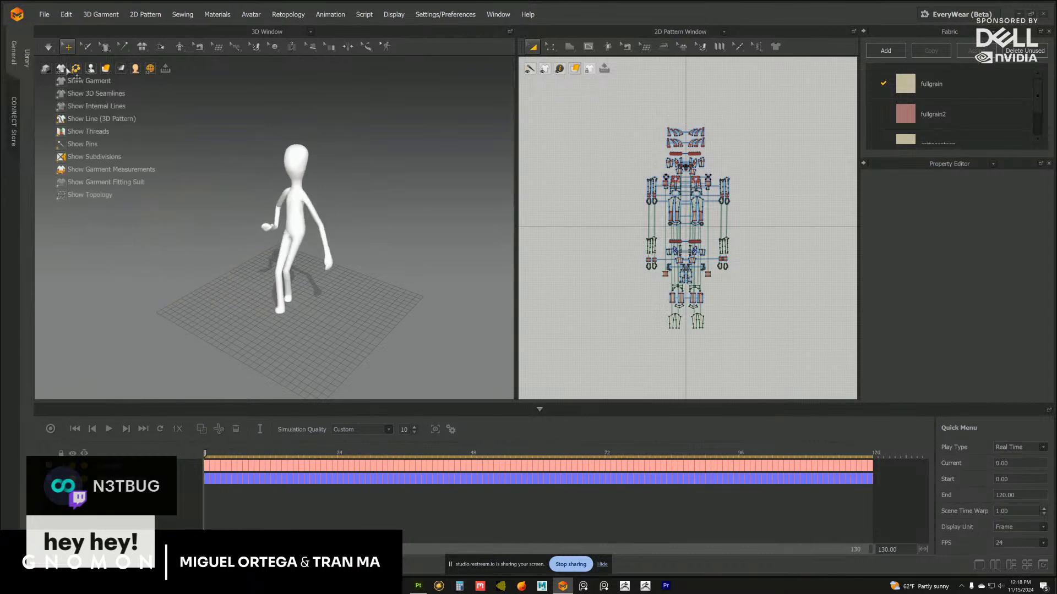
pyautogui.click(67, 81)
pyautogui.scroll(5, 297, 200)
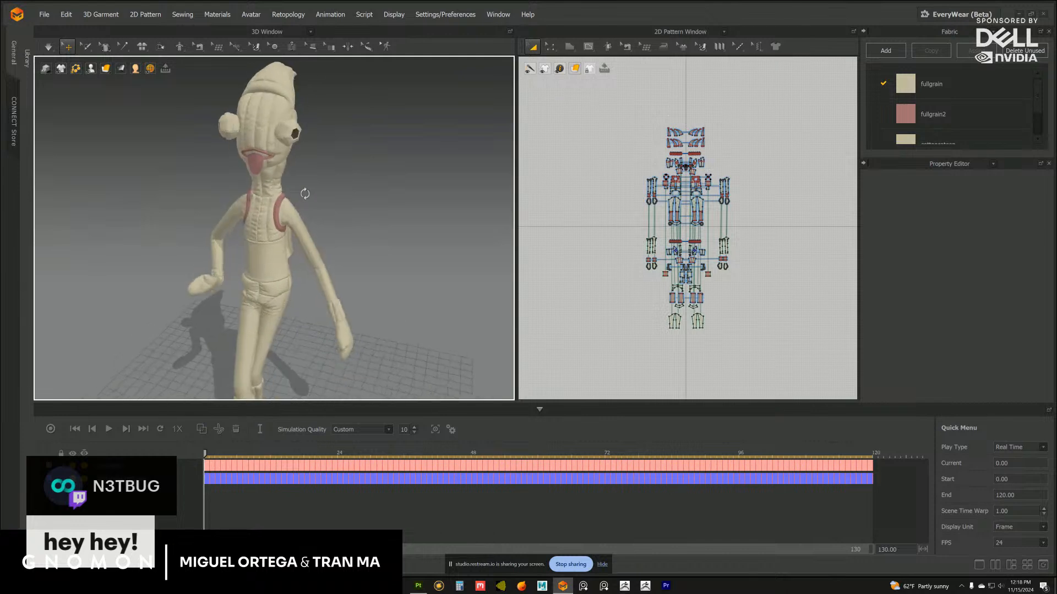
pyautogui.scroll(2, 296, 196)
# Select both fullgrain2 tongue pattern pieces below the mouth and hide them in the 3D window
pyautogui.click(281, 170)
pyautogui.moveTo(380, 183); pyautogui.dragTo(404, 203, button='right')
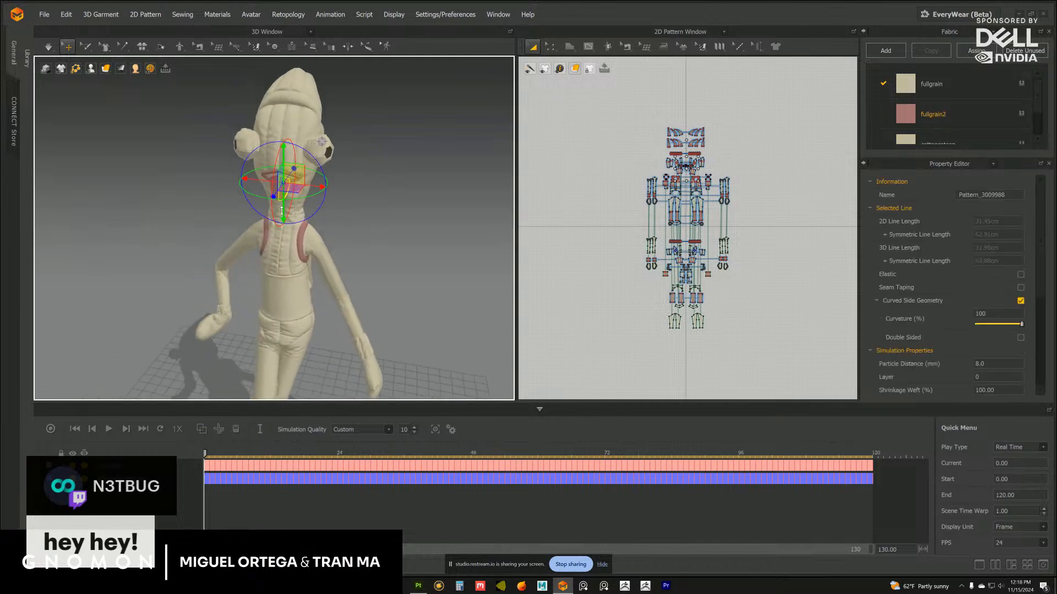
pyautogui.scroll(3, 407, 203)
pyautogui.click(285, 167)
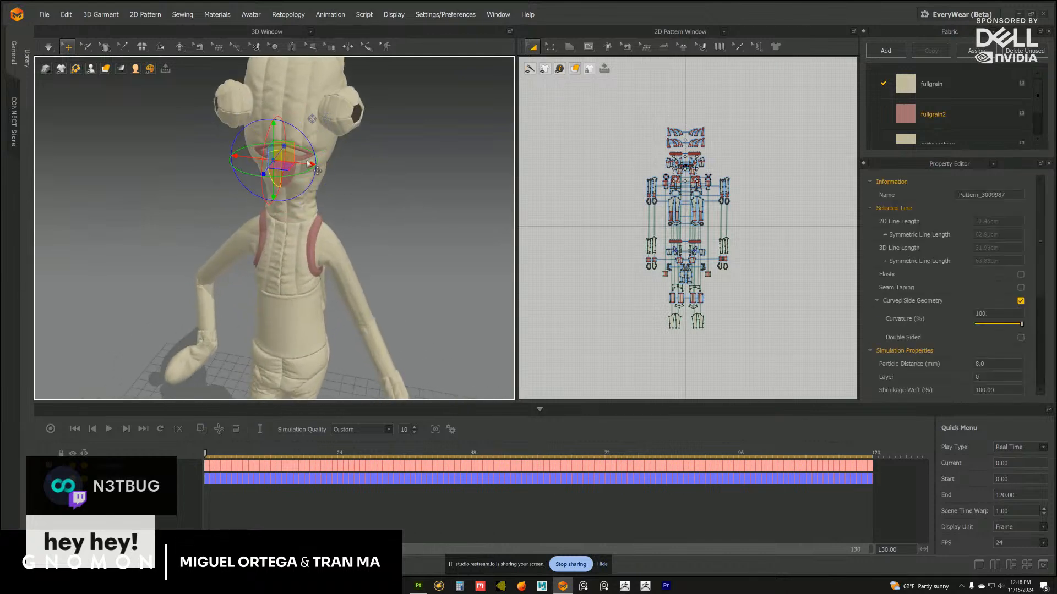
pyautogui.scroll(5, 688, 169)
pyautogui.moveTo(639, 155); pyautogui.dragTo(636, 168, button='middle')
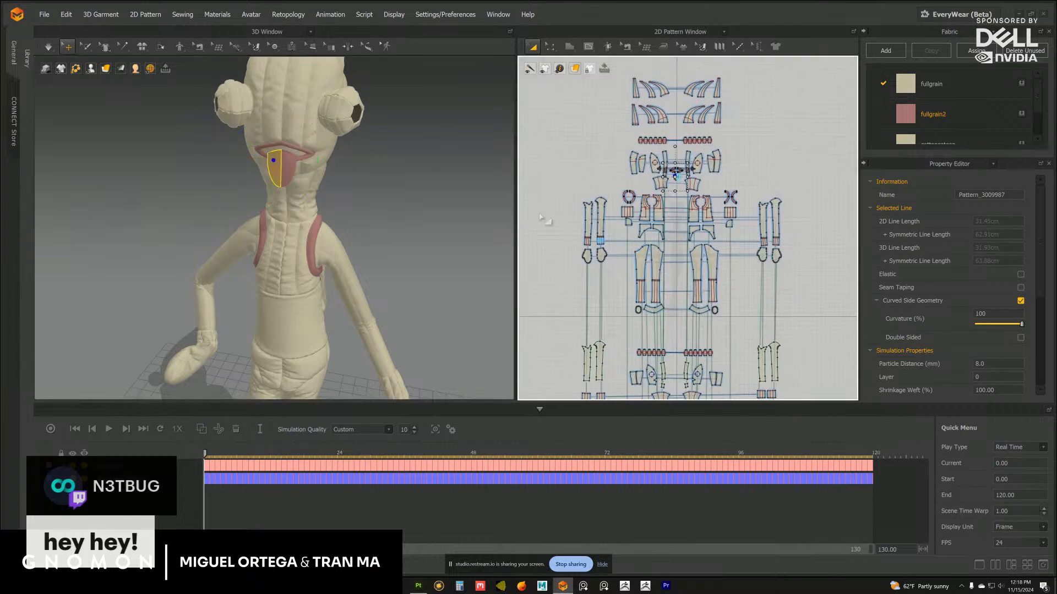
pyautogui.moveTo(409, 172); pyautogui.dragTo(421, 194, button='middle')
pyautogui.scroll(6, 674, 174)
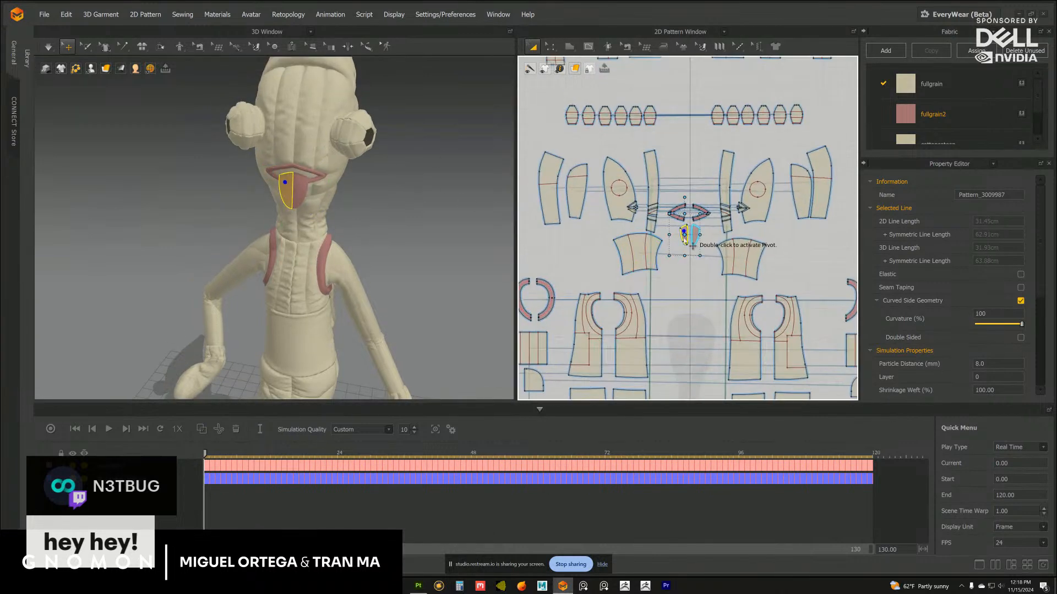
pyautogui.click(715, 290)
pyautogui.moveTo(722, 279); pyautogui.dragTo(664, 220)
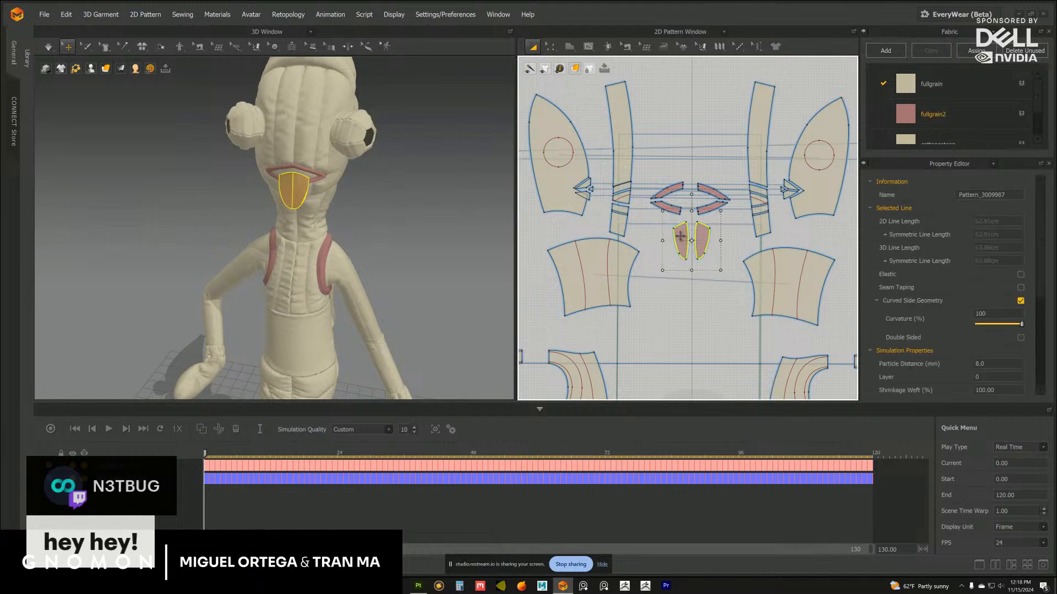
pyautogui.rightClick(681, 262)
pyautogui.click(703, 339)
# Collapse the animation timeline to examine the full character from the side, and restore the timeline
pyautogui.scroll(-5, 252, 230)
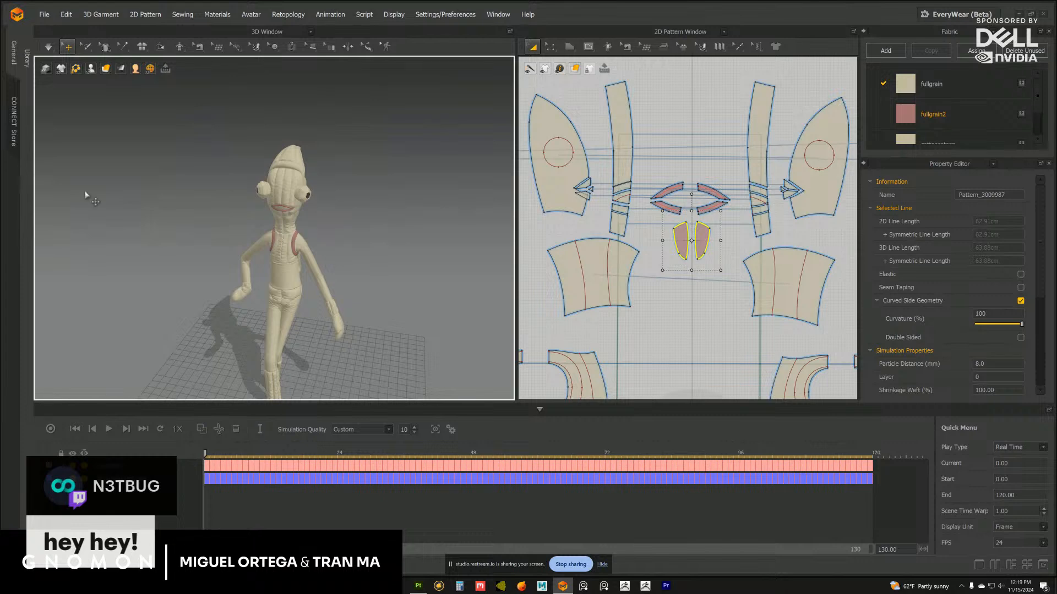
pyautogui.moveTo(329, 258); pyautogui.dragTo(414, 354, button='right')
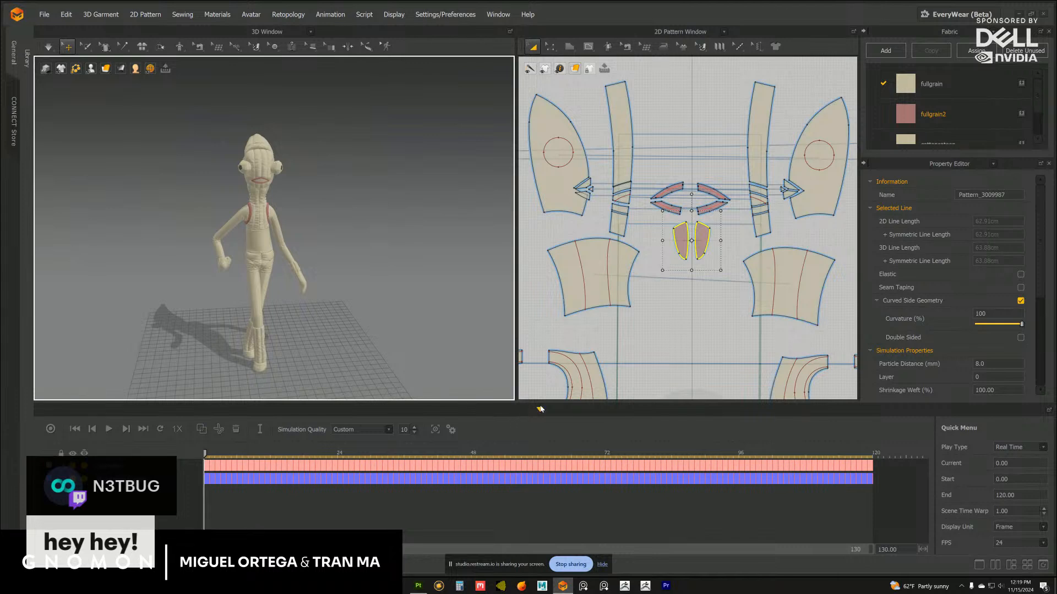
pyautogui.moveTo(540, 409)
pyautogui.mouseDown()
pyautogui.moveTo(545, 433)
pyautogui.moveTo(550, 421)
pyautogui.mouseUp()
pyautogui.moveTo(317, 298); pyautogui.dragTo(240, 288, button='right')
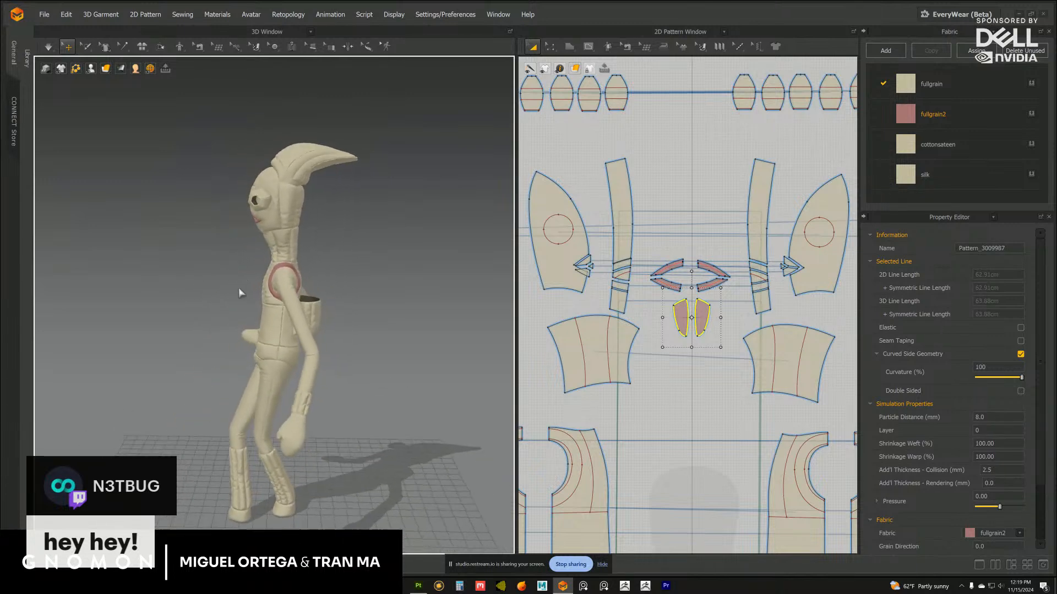
pyautogui.click(605, 566)
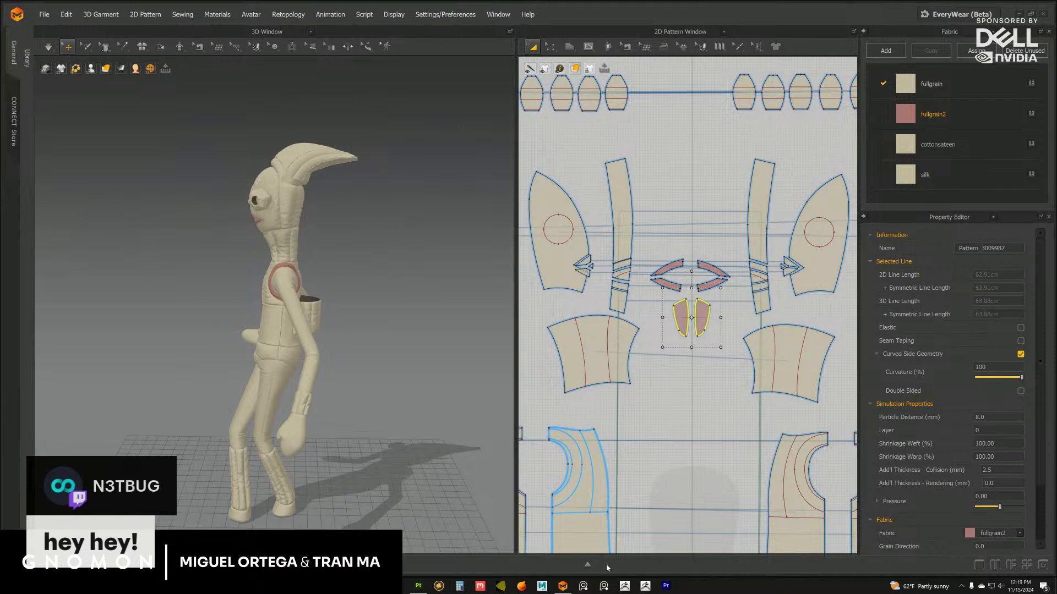
pyautogui.click(596, 563)
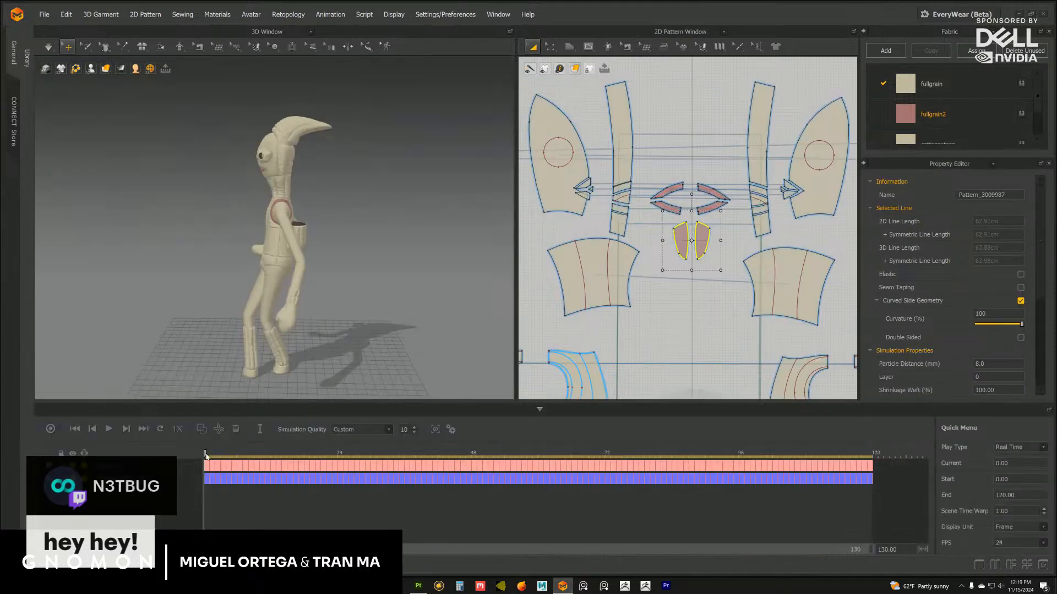
# Scrub through the walk animation, replay it from frame 0 in a wide view and stop playback
pyautogui.press('space')
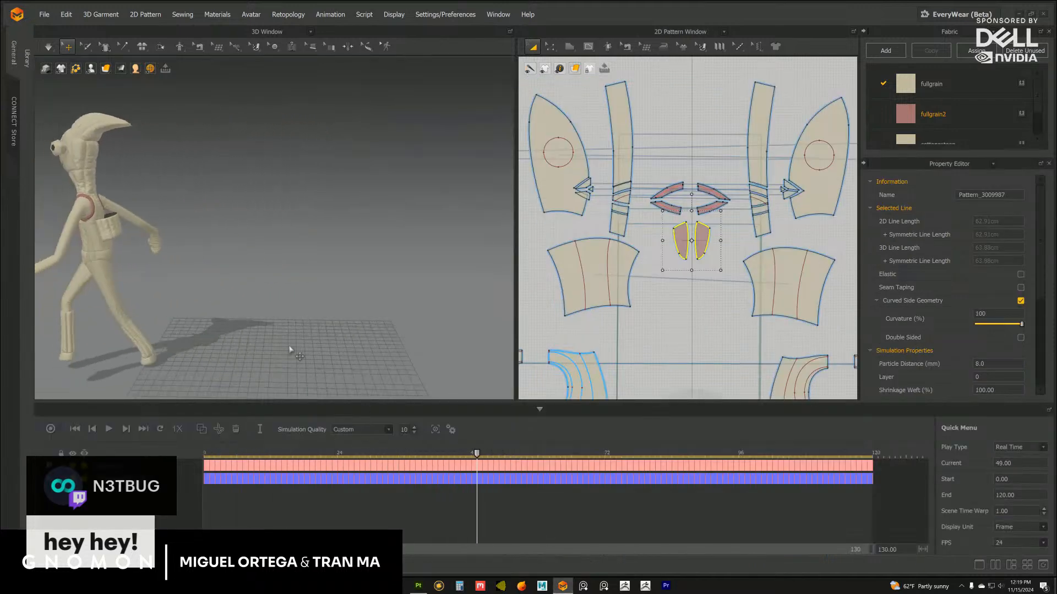
pyautogui.scroll(-5, 291, 350)
pyautogui.moveTo(477, 454); pyautogui.dragTo(883, 453)
pyautogui.moveTo(705, 453); pyautogui.dragTo(168, 433)
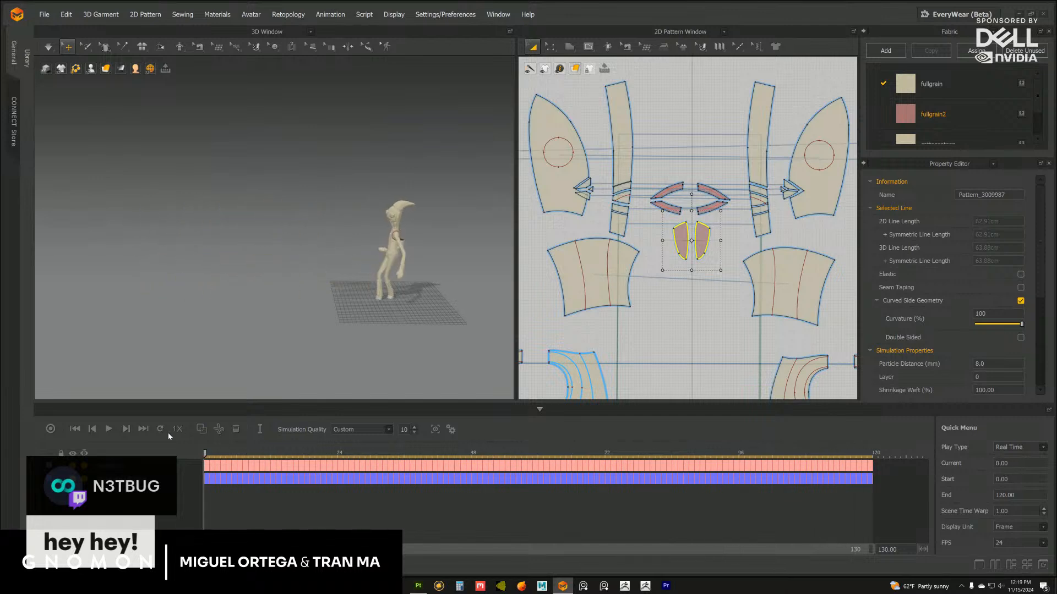
pyautogui.click(108, 430)
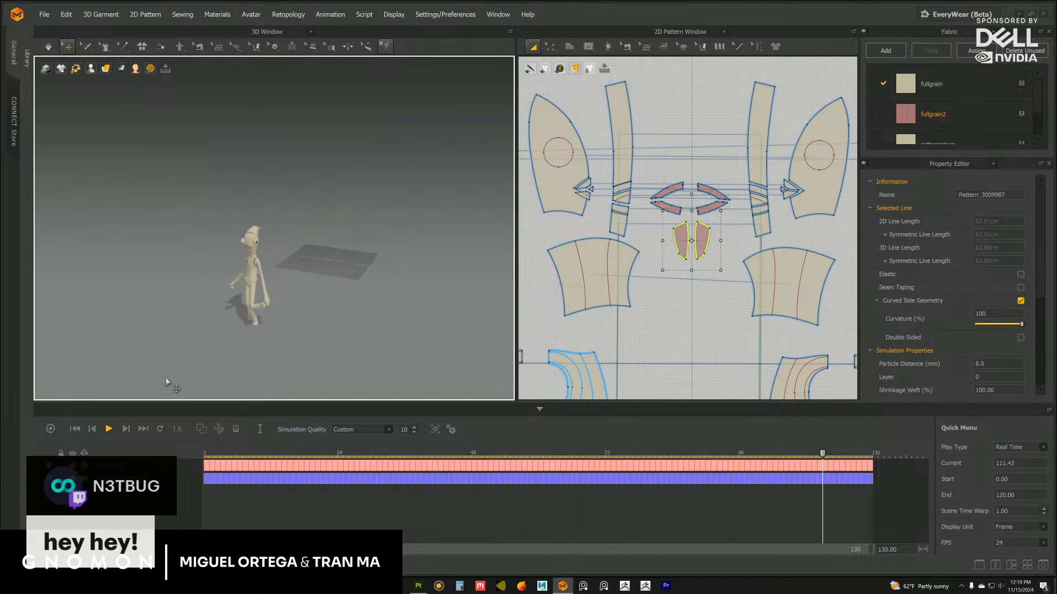
pyautogui.press('space')
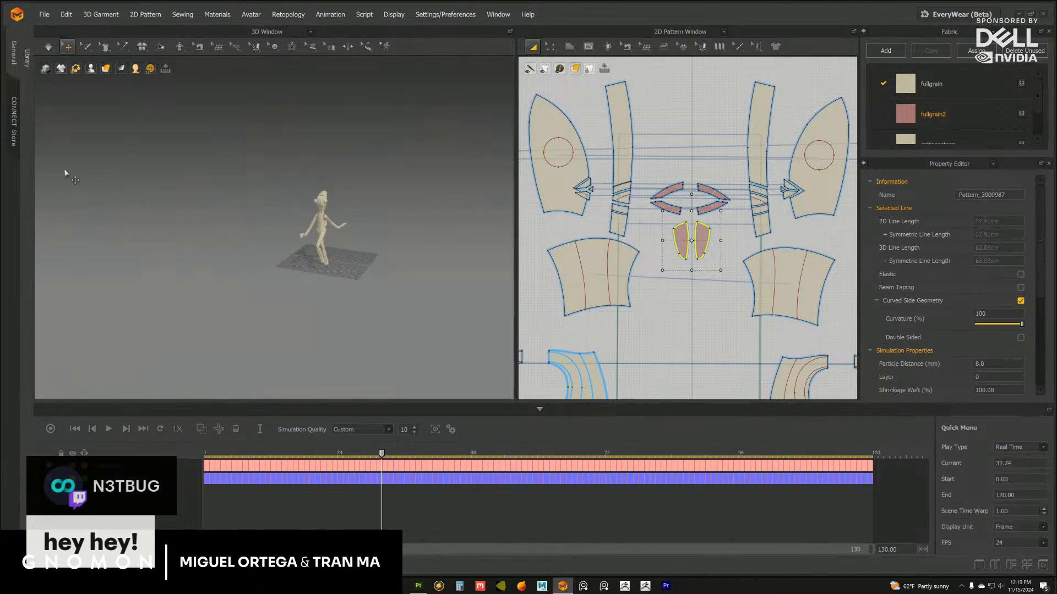
# Clear the walking puppet's garment from the scene and open the project of the stout, round-bellied plush character
pyautogui.click(41, 16)
pyautogui.click(47, 28)
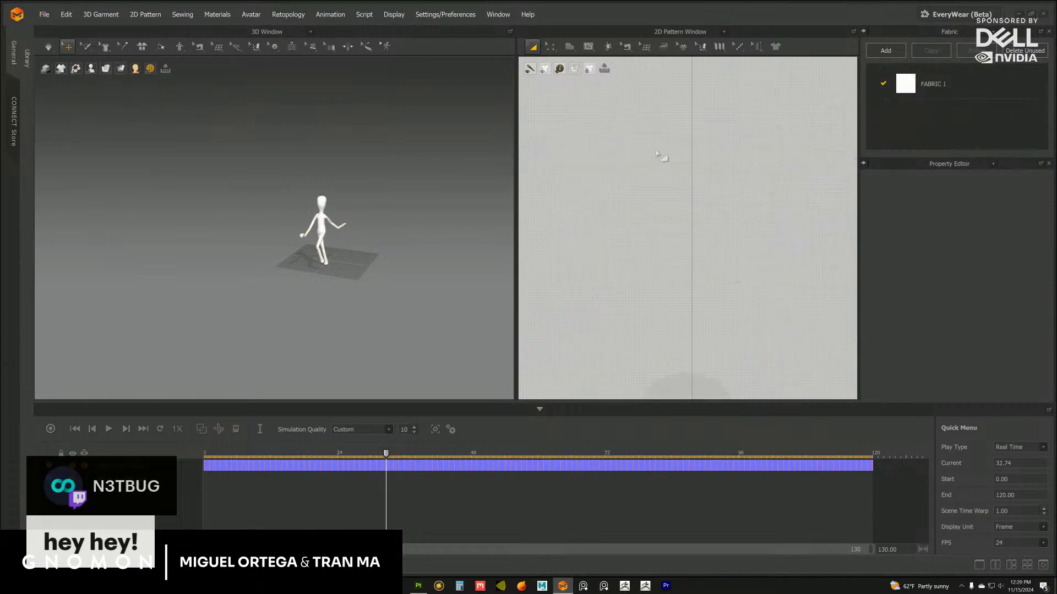
pyautogui.click(45, 15)
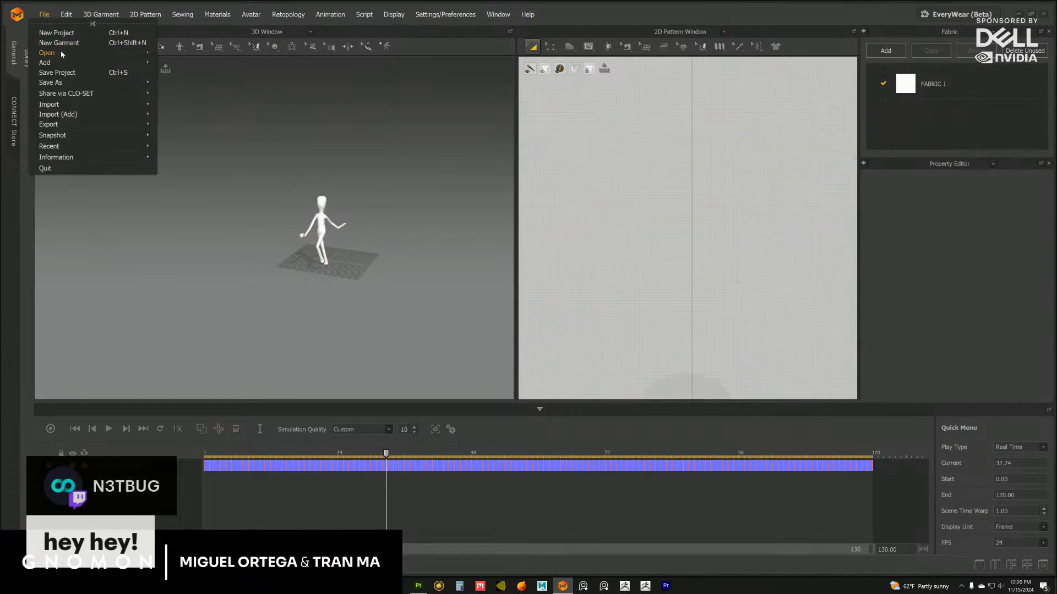
pyautogui.moveTo(61, 51)
pyautogui.click(176, 50)
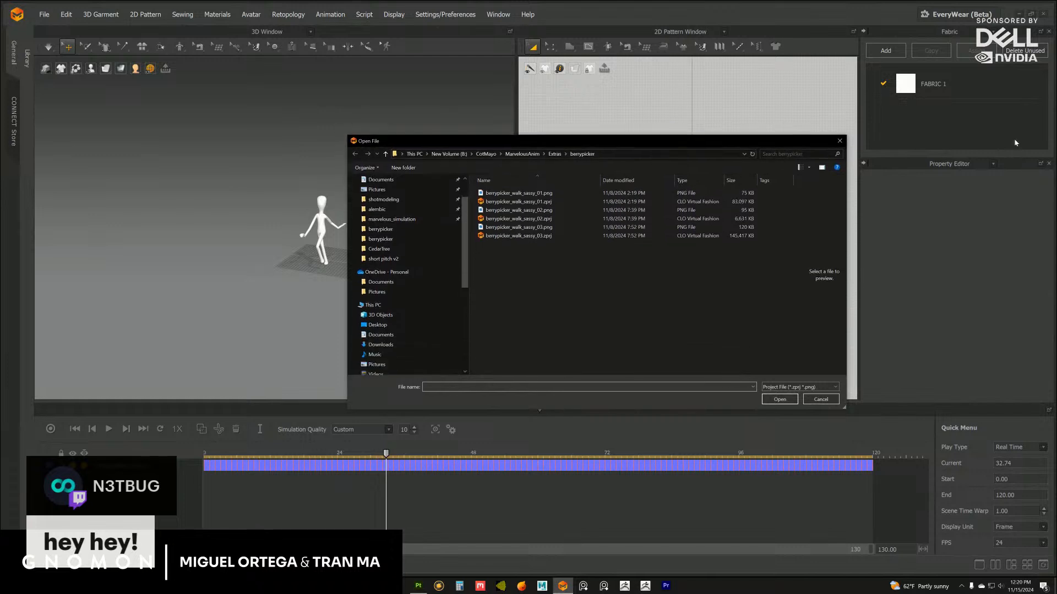
pyautogui.press('Escape')
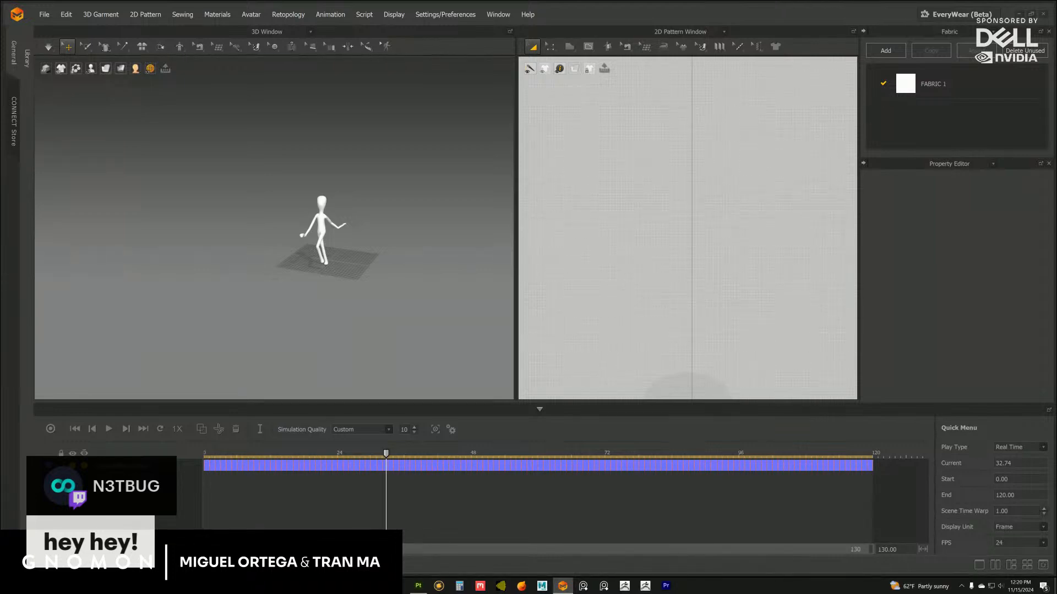
pyautogui.click(530, 339)
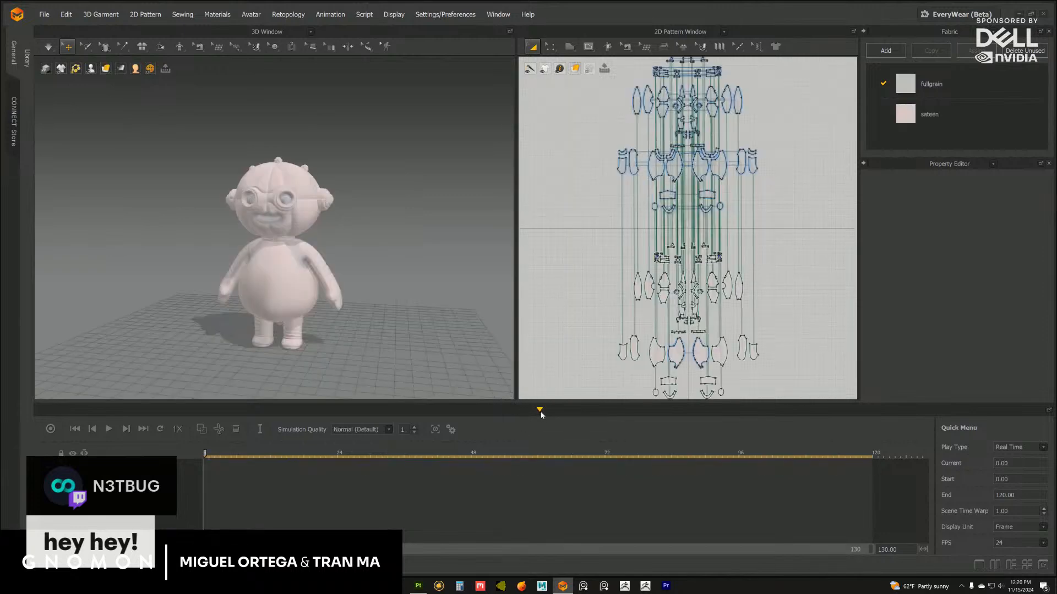
# Examine the stout plush character's sewn body from the front, side and back
pyautogui.moveTo(385, 264); pyautogui.dragTo(289, 263, button='right')
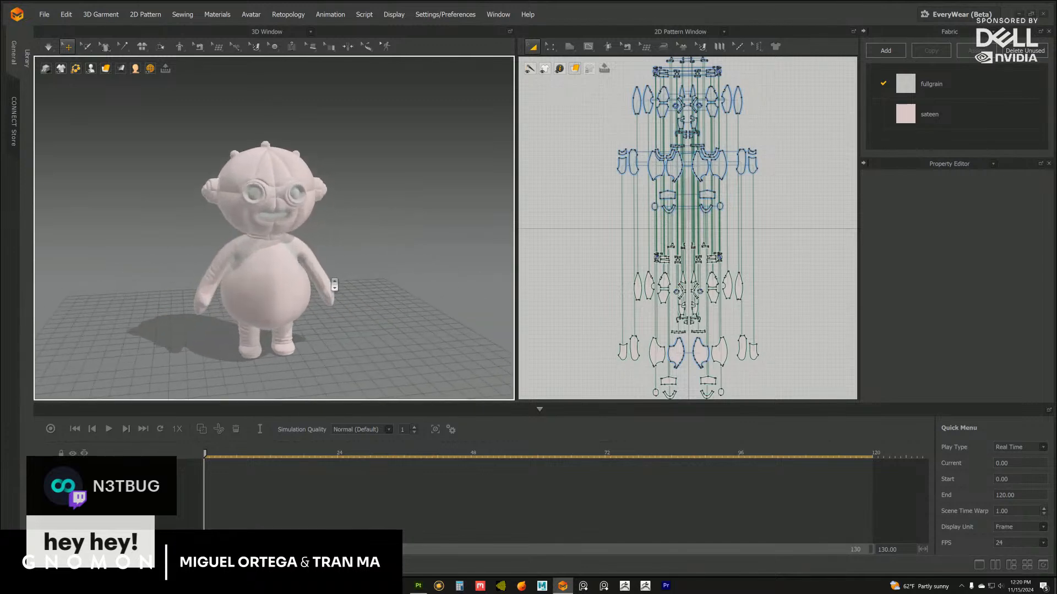
pyautogui.scroll(4, 334, 285)
pyautogui.moveTo(344, 288)
pyautogui.mouseDown(button='right')
pyautogui.moveTo(302, 280)
pyautogui.moveTo(343, 280)
pyautogui.moveTo(285, 279)
pyautogui.moveTo(343, 296)
pyautogui.mouseUp(button='right')
pyautogui.moveTo(252, 287); pyautogui.dragTo(302, 261, button='right')
pyautogui.moveTo(302, 261); pyautogui.dragTo(193, 264, button='right')
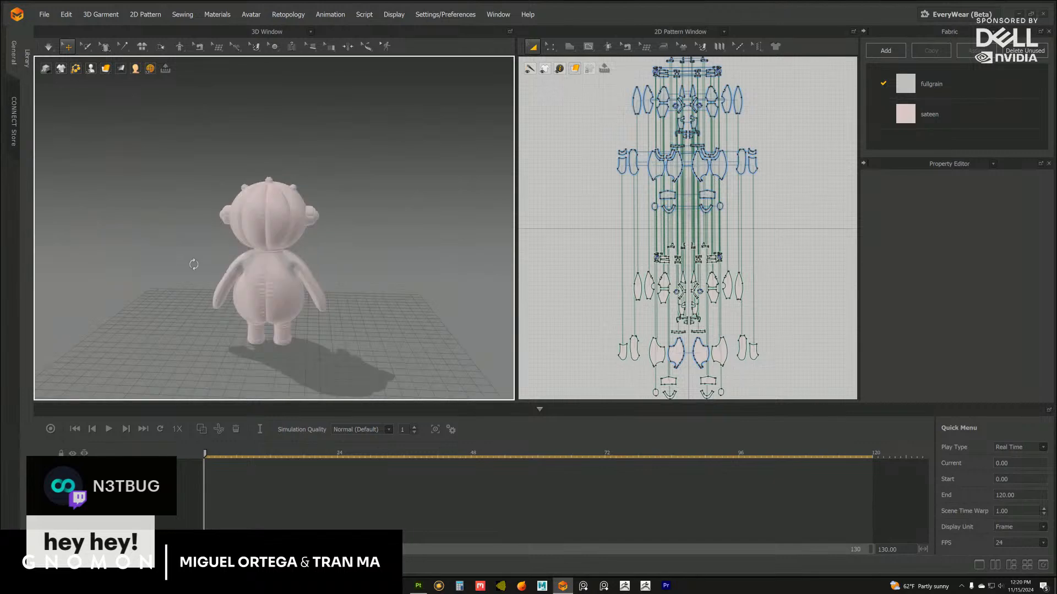
pyautogui.moveTo(275, 251); pyautogui.dragTo(284, 255, button='right')
# Open the project of the gnome with the tall pointed hat and collapse the animation timeline
pyautogui.click(44, 14)
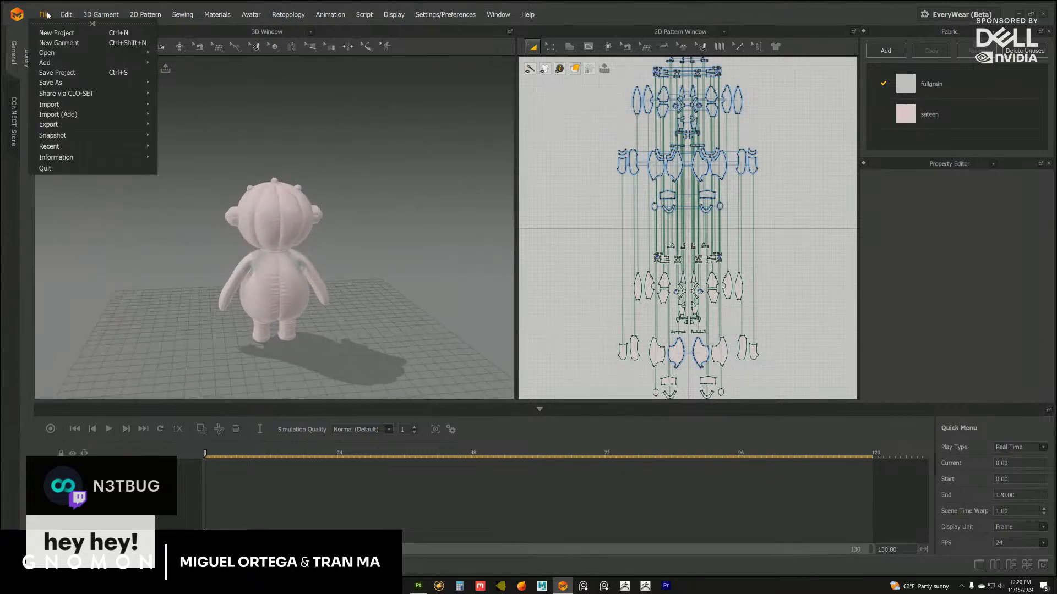
pyautogui.click(384, 152)
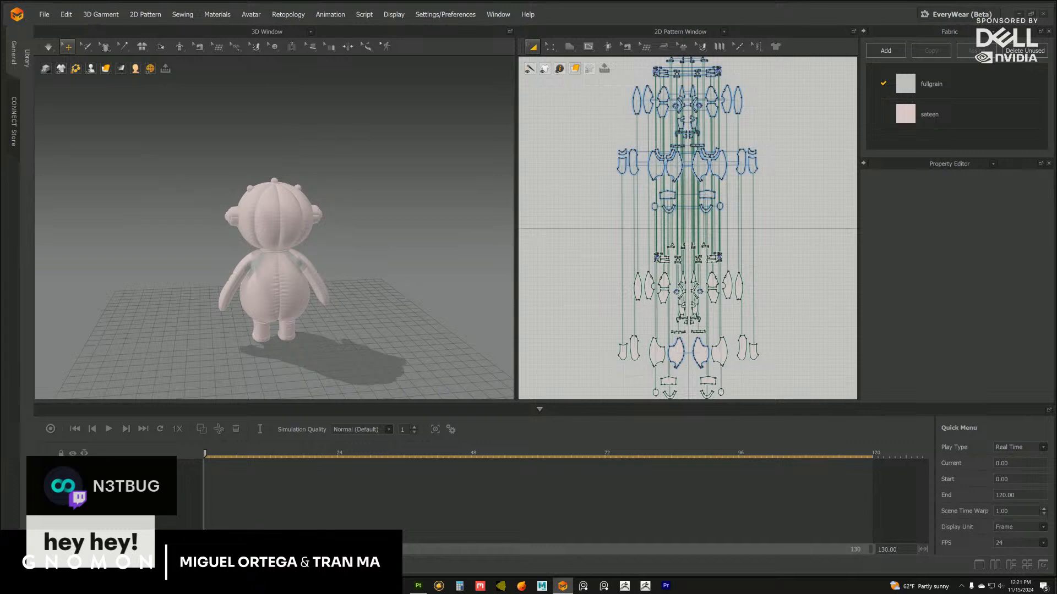
pyautogui.click(522, 337)
pyautogui.click(540, 411)
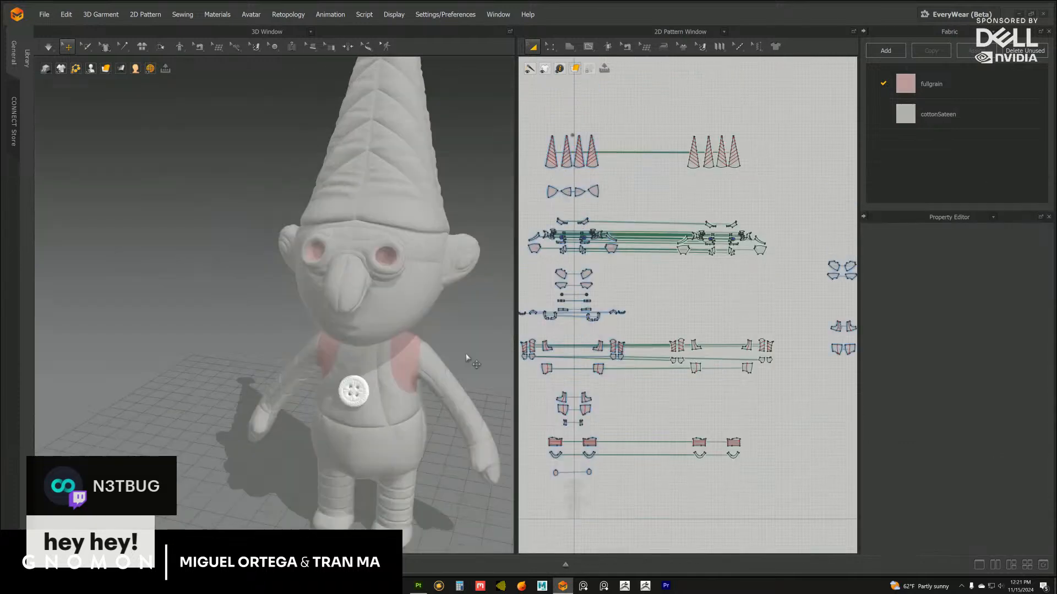
# Examine the gnome's face and cheek pattern piece up close, its full figure, and the overall 2D pattern layout
pyautogui.scroll(5, 362, 332)
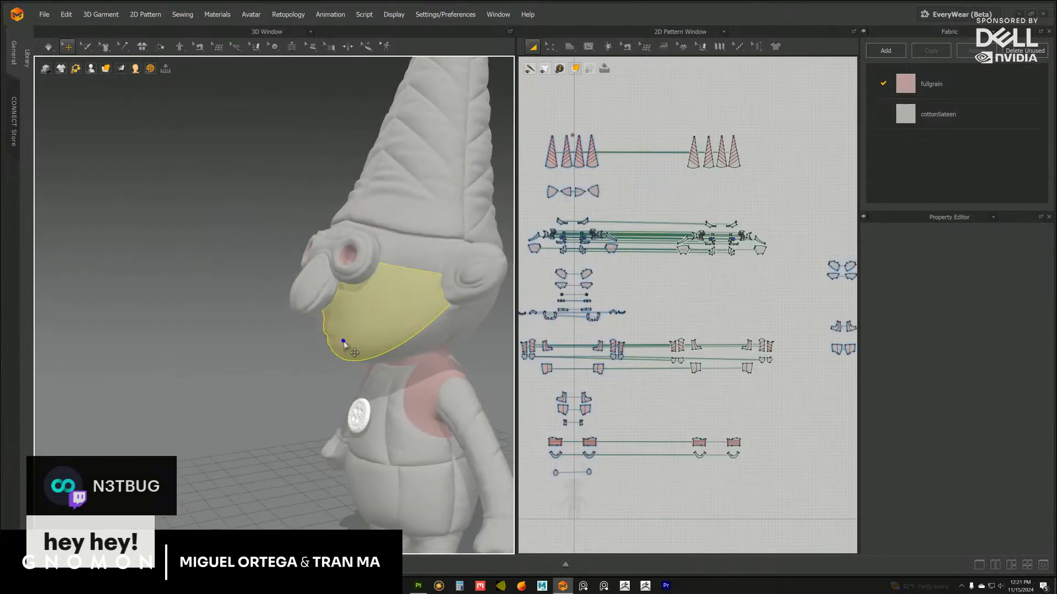
pyautogui.click(361, 333)
pyautogui.moveTo(364, 331); pyautogui.dragTo(376, 313, button='right')
pyautogui.click(440, 345)
pyautogui.scroll(-4, 440, 346)
pyautogui.scroll(4, 430, 314)
pyautogui.scroll(-4, 415, 354)
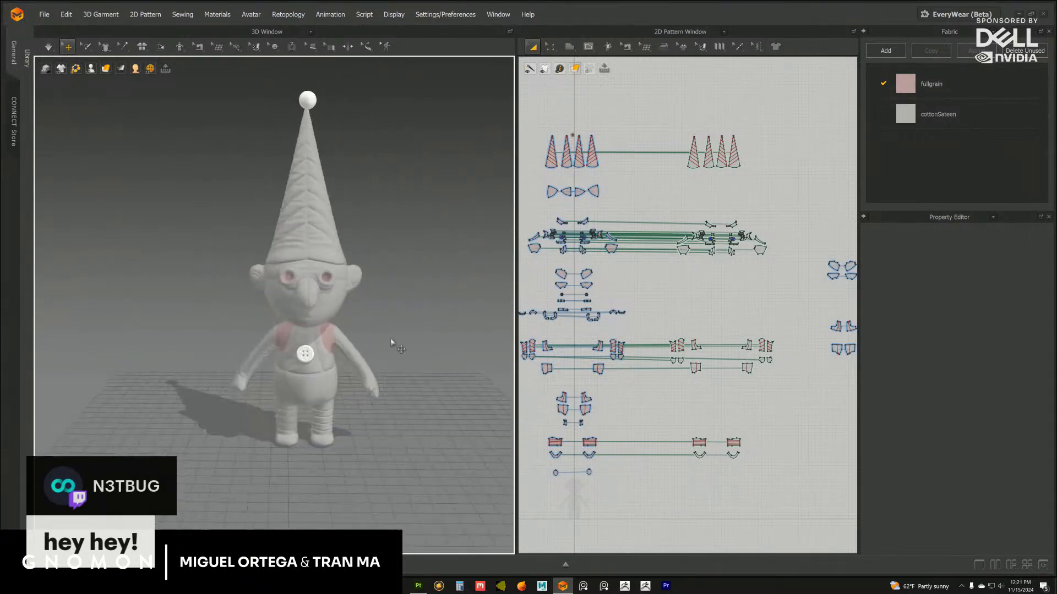
pyautogui.scroll(-2, 376, 313)
pyautogui.scroll(-4, 628, 244)
pyautogui.scroll(2, 628, 244)
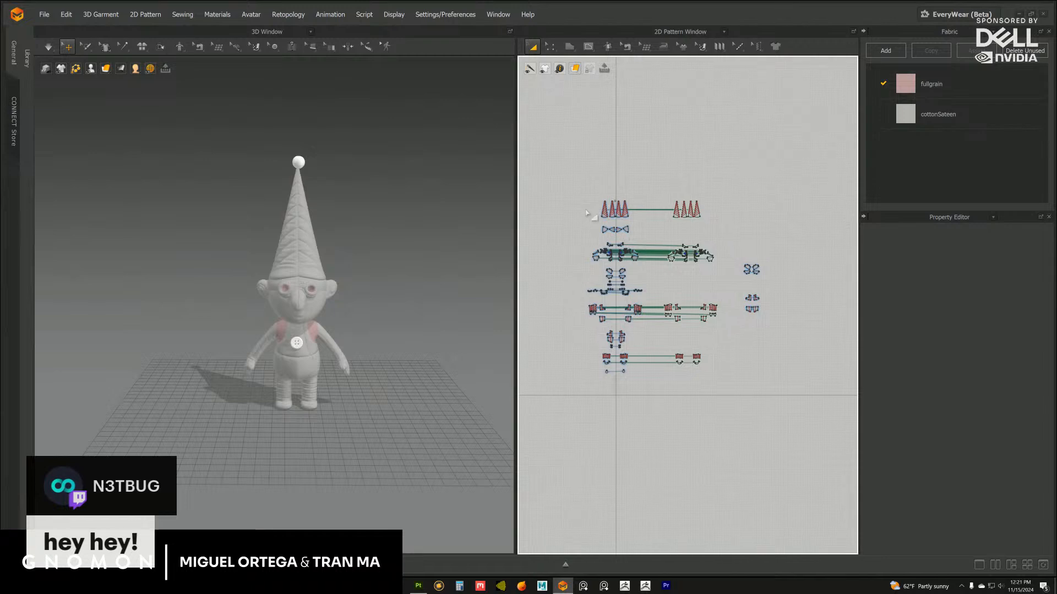
# Select the fullgrain pattern group, the linked group beside it and the separate pieces in turn to compare the gnome's layers
pyautogui.moveTo(545, 146); pyautogui.dragTo(640, 398)
pyautogui.moveTo(534, 273); pyautogui.dragTo(533, 273)
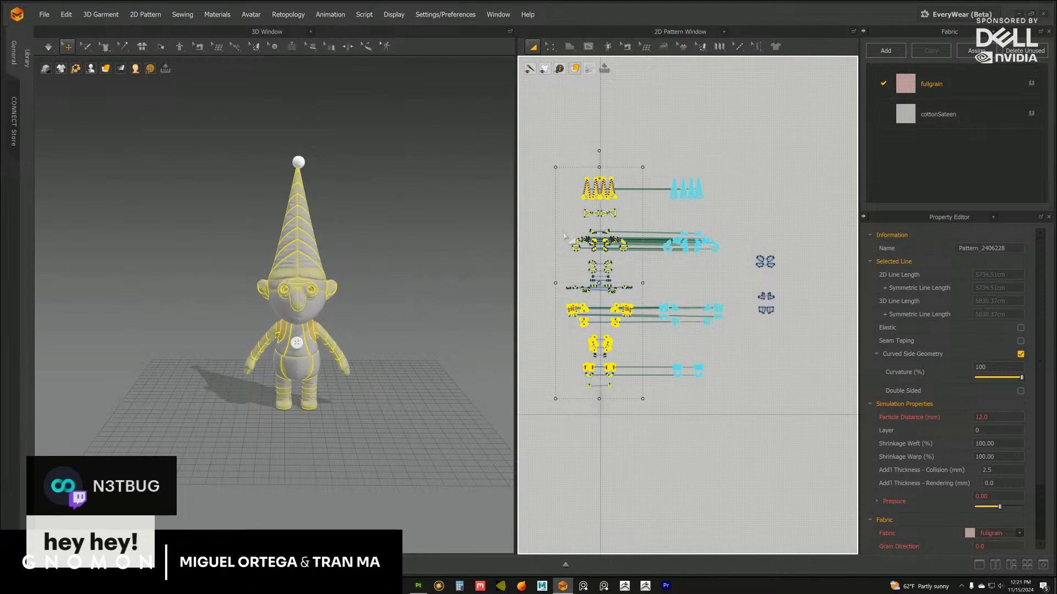
pyautogui.click(455, 258)
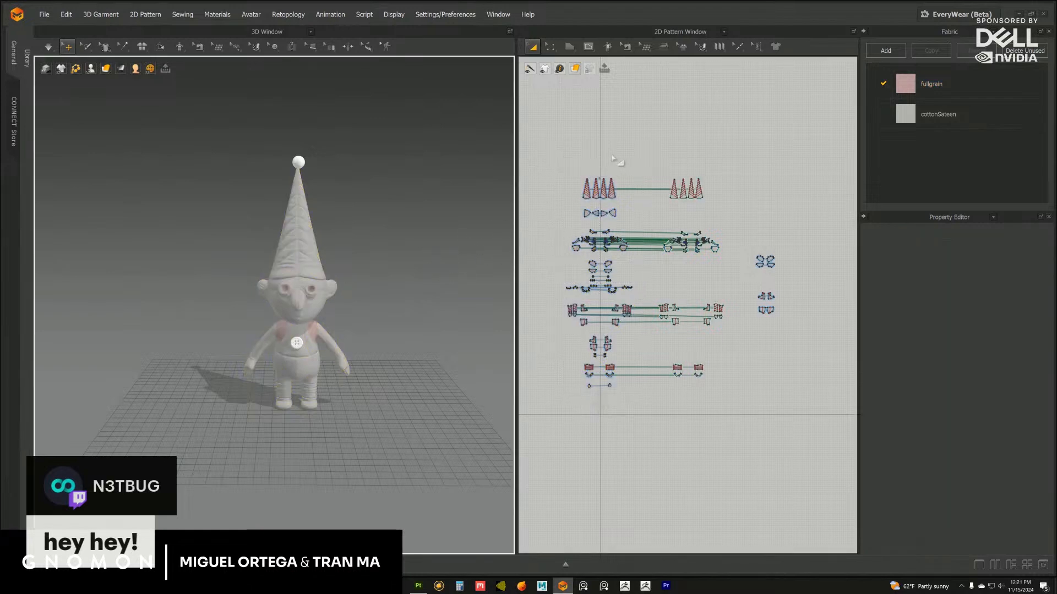
pyautogui.moveTo(553, 159); pyautogui.dragTo(642, 414)
pyautogui.moveTo(352, 312)
pyautogui.mouseDown(button='right')
pyautogui.moveTo(294, 300)
pyautogui.moveTo(337, 301)
pyautogui.mouseUp(button='right')
pyautogui.moveTo(647, 136); pyautogui.dragTo(741, 424)
pyautogui.moveTo(746, 216); pyautogui.dragTo(805, 347)
pyautogui.moveTo(553, 132); pyautogui.dragTo(633, 385)
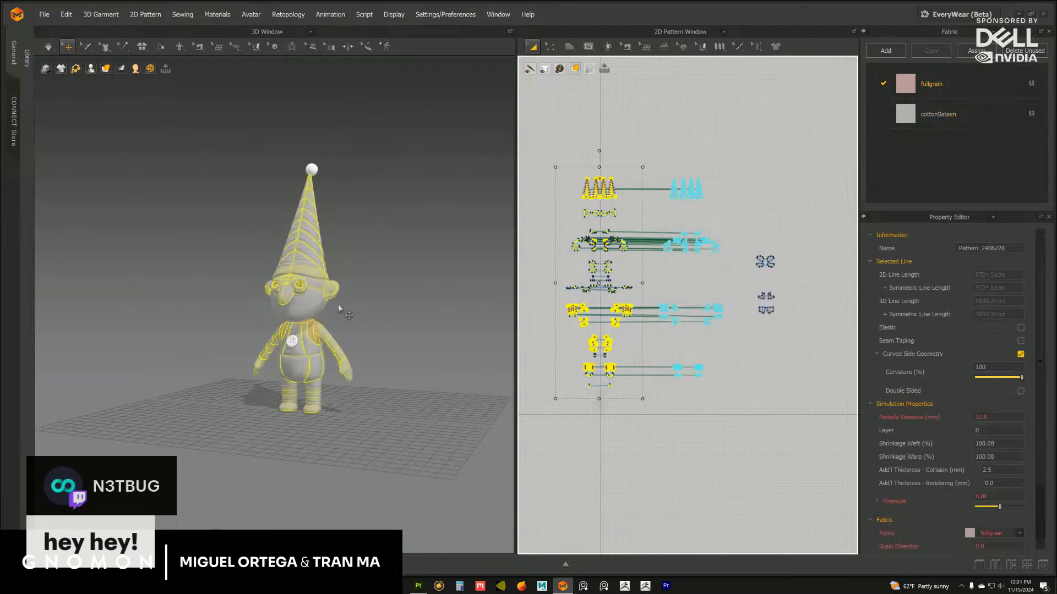
pyautogui.moveTo(308, 321); pyautogui.dragTo(272, 314, button='right')
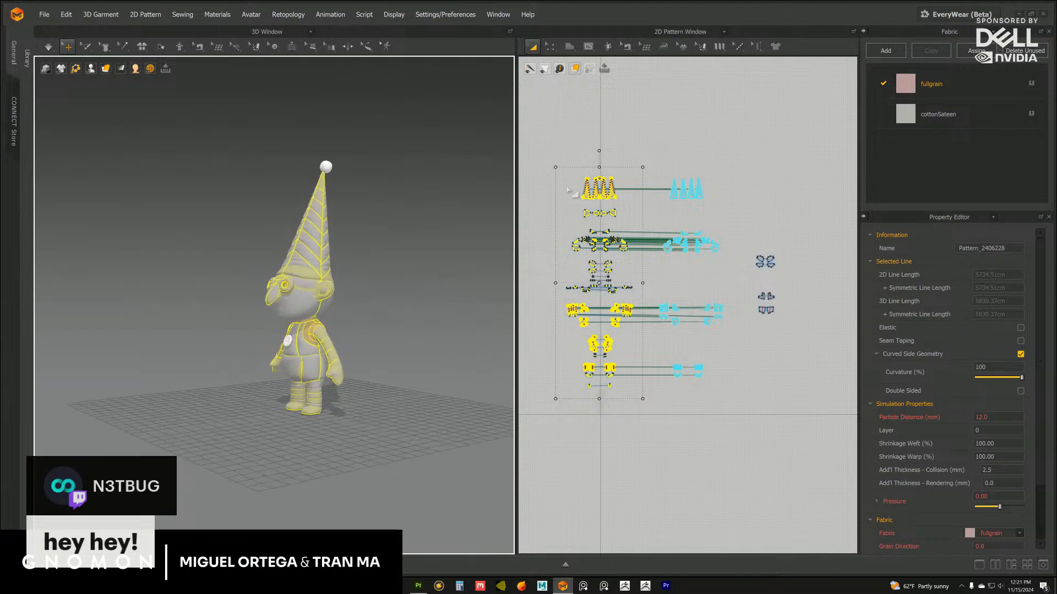
# Select all the cottonSateen outer-layer pieces, hide them in the 3D window and inspect the fullgrain layer underneath
pyautogui.moveTo(643, 133); pyautogui.dragTo(799, 434)
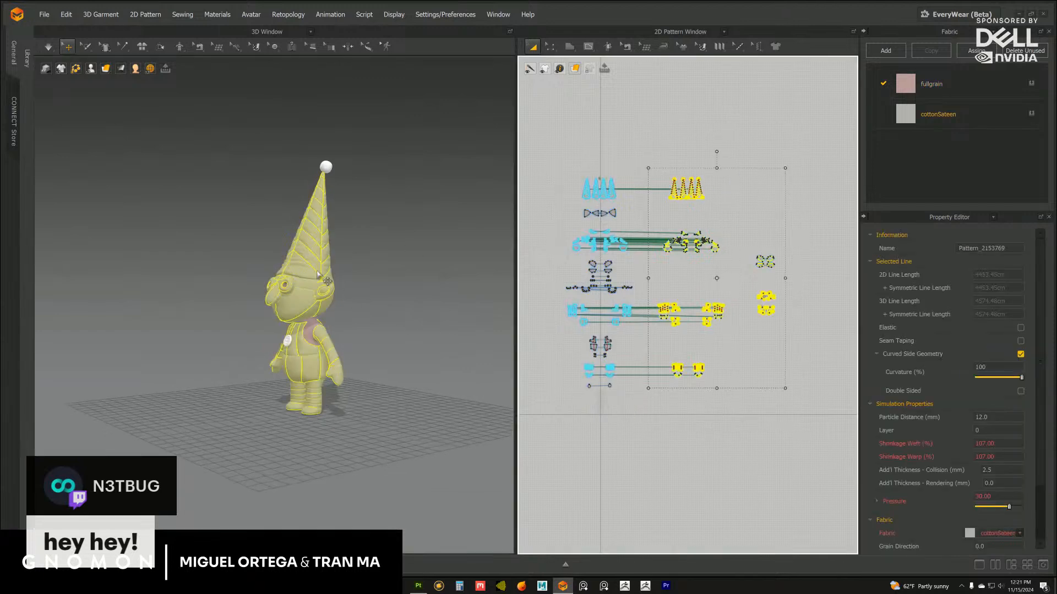
pyautogui.rightClick(674, 193)
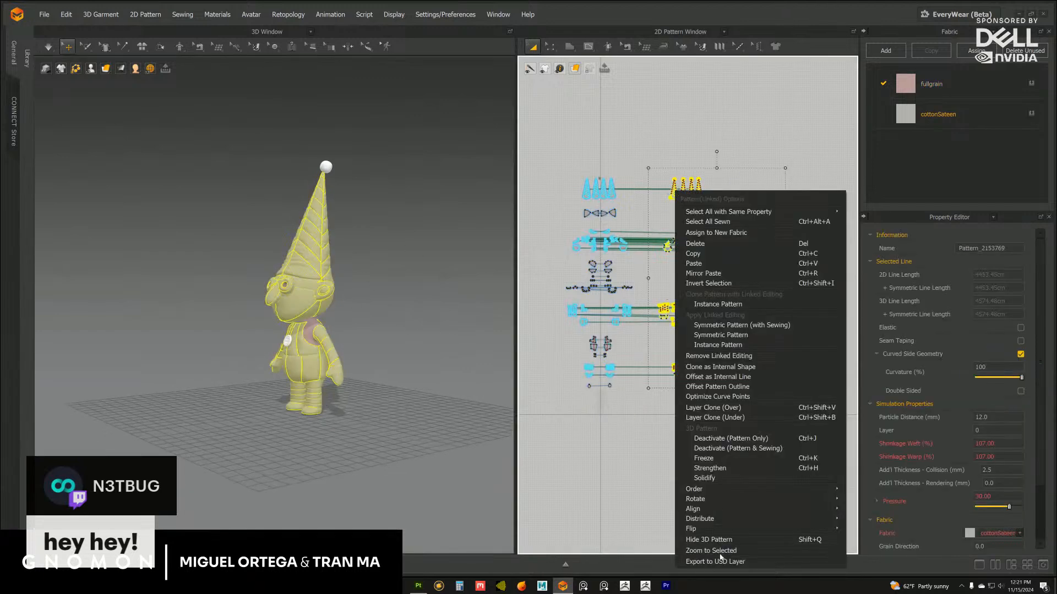
pyautogui.click(709, 540)
pyautogui.scroll(8, 369, 374)
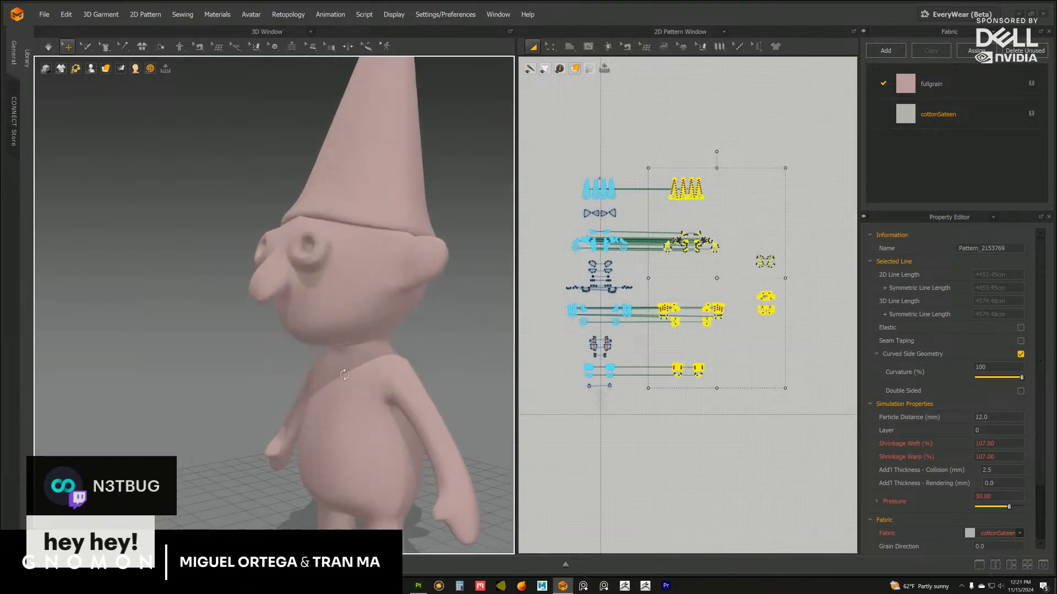
pyautogui.moveTo(386, 377); pyautogui.dragTo(184, 184, button='right')
# Show the hidden pieces, hide the whole garment, and examine the bare avatar from both sides
pyautogui.click(106, 69)
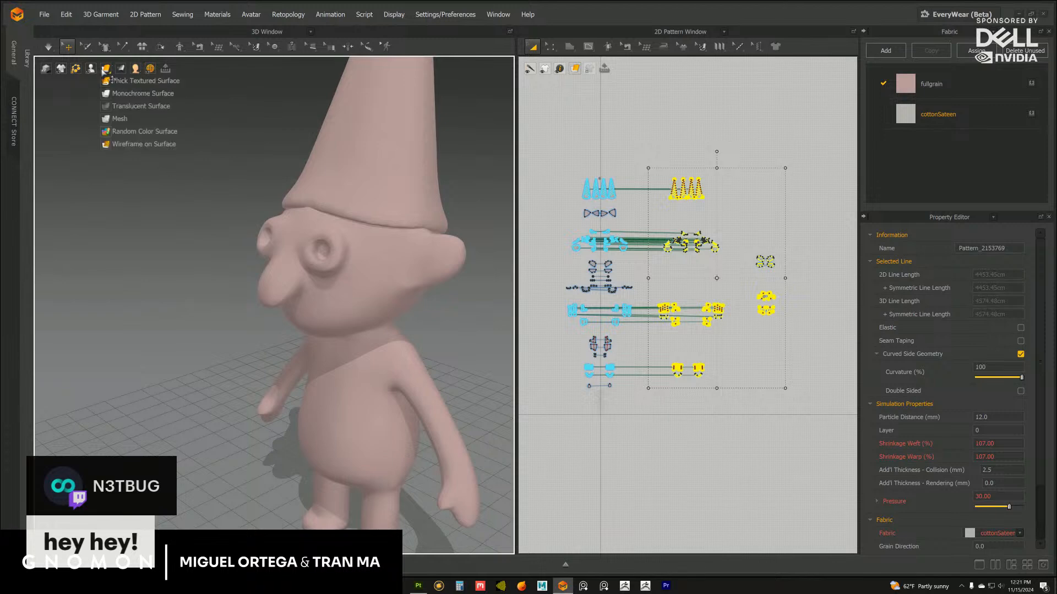
pyautogui.moveTo(91, 69)
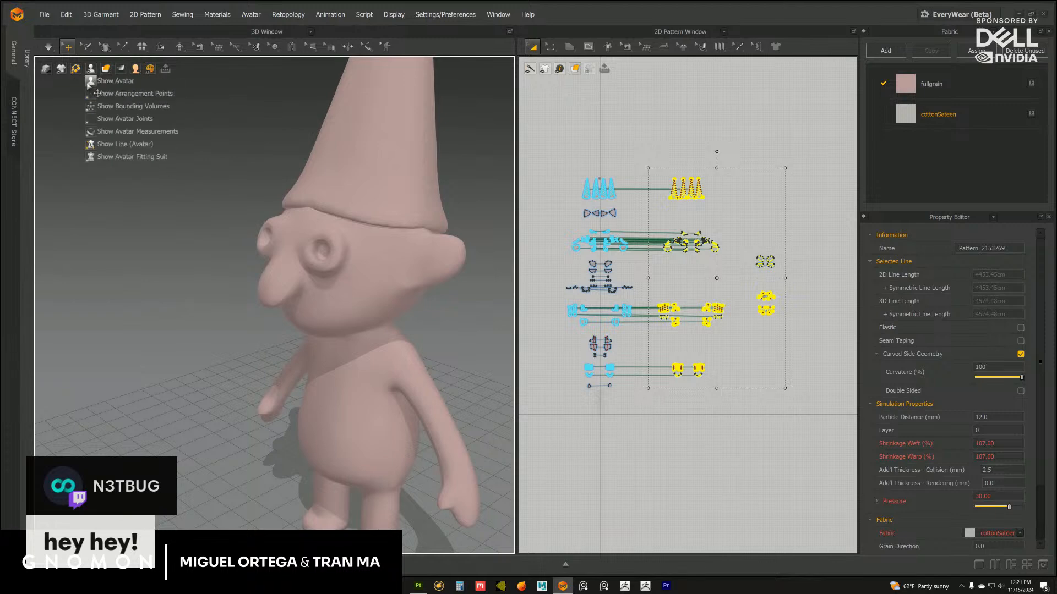
pyautogui.click(65, 82)
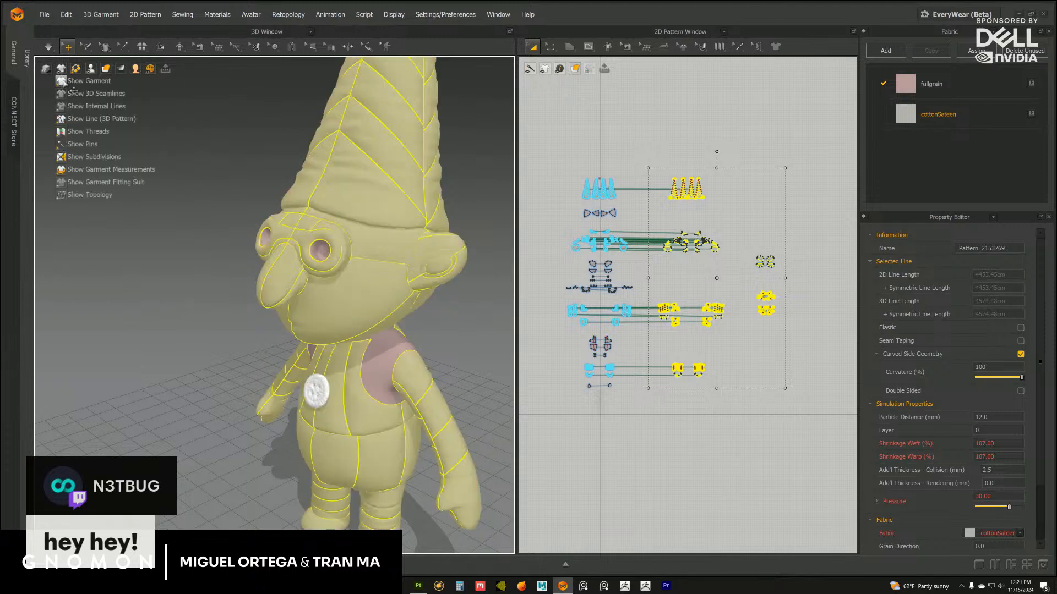
pyautogui.click(64, 82)
pyautogui.click(231, 172)
pyautogui.moveTo(231, 173); pyautogui.dragTo(291, 186, button='right')
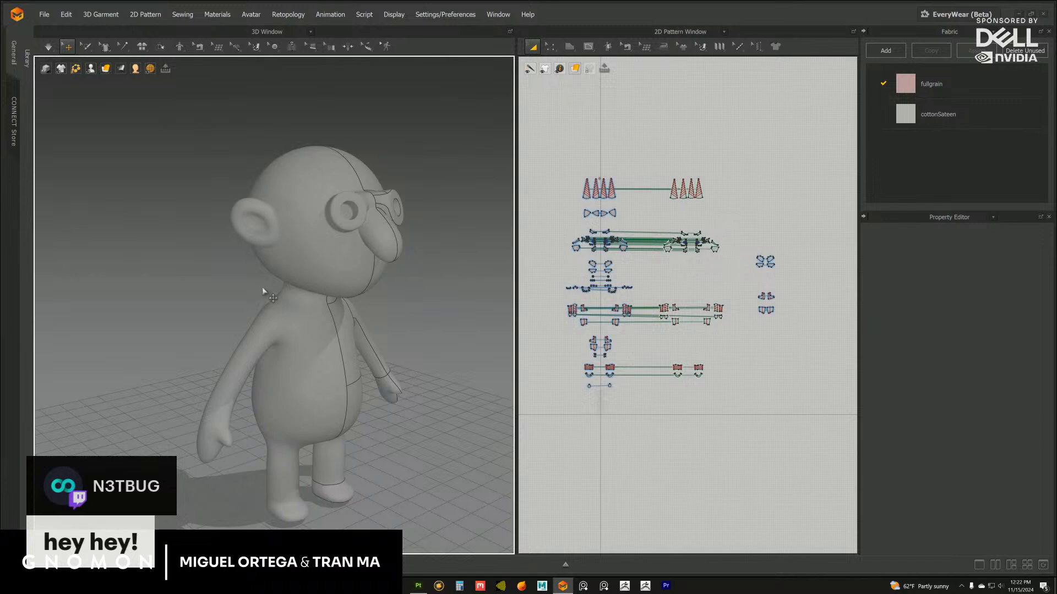
pyautogui.moveTo(172, 201); pyautogui.dragTo(256, 207, button='right')
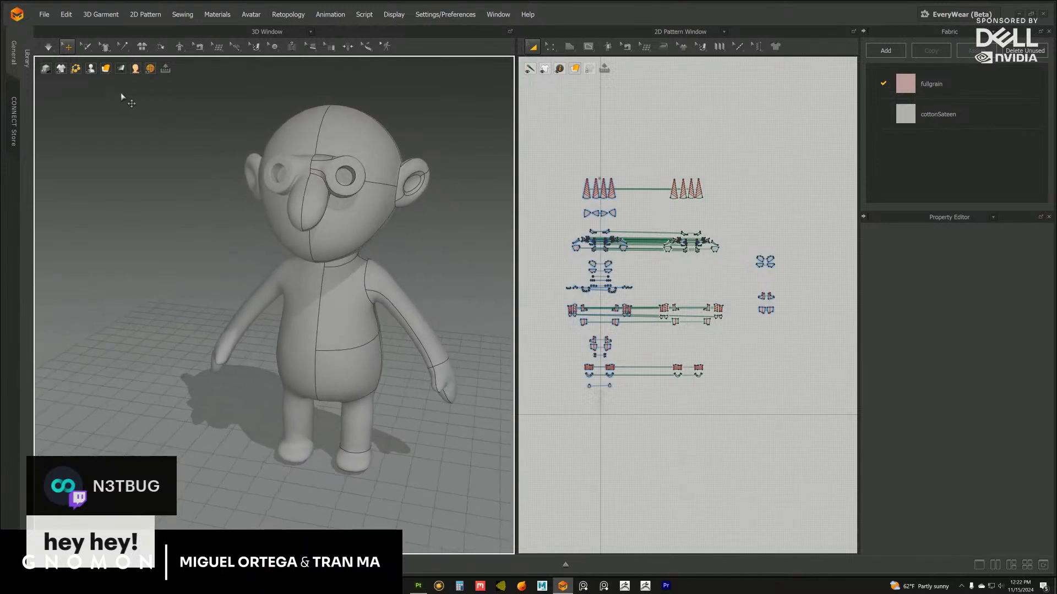
# Show the garment again, hide the cottonSateen outer-layer pieces in 3D and examine the fullgrain layer from several angles
pyautogui.moveTo(92, 70)
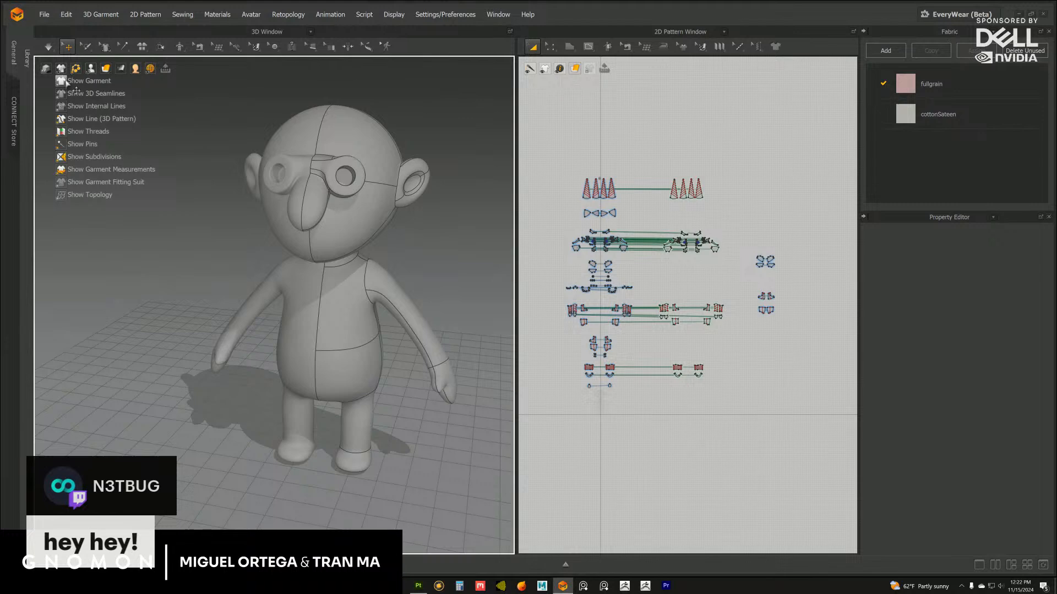
pyautogui.click(77, 81)
pyautogui.moveTo(655, 146); pyautogui.dragTo(835, 444)
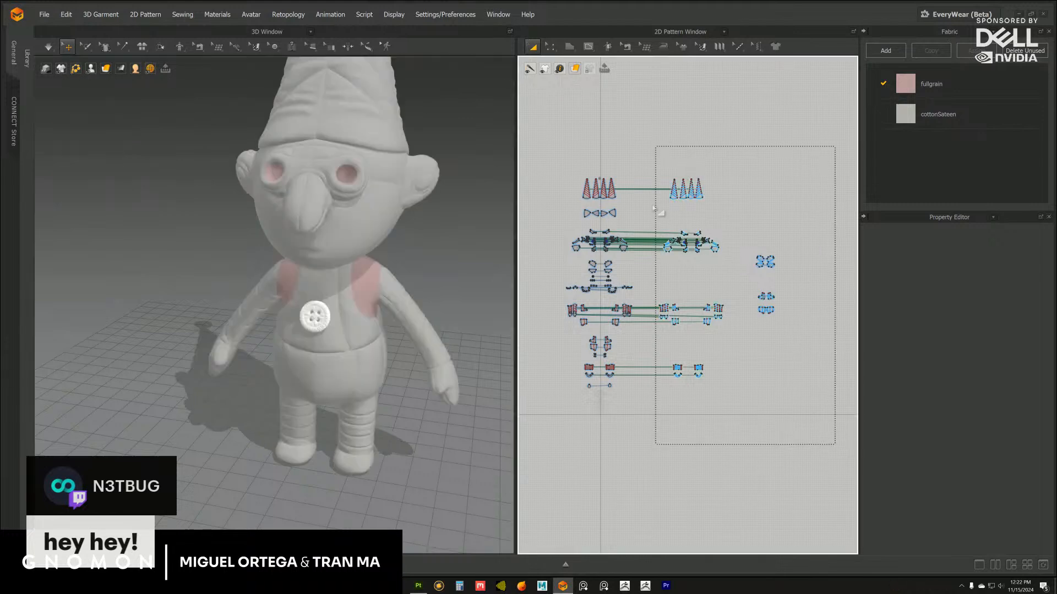
pyautogui.rightClick(679, 197)
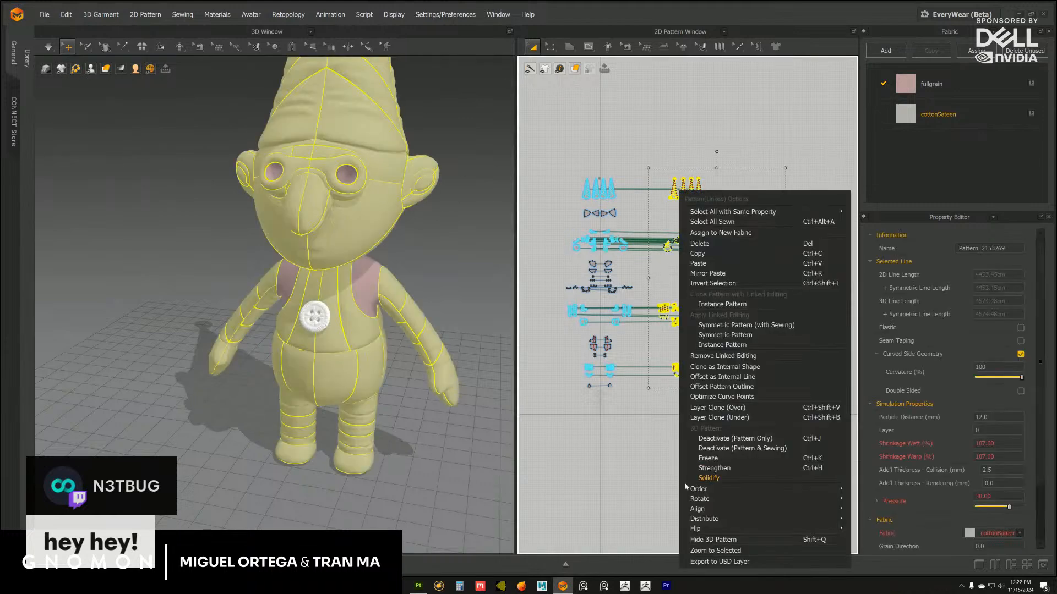
pyautogui.click(712, 539)
pyautogui.moveTo(308, 275); pyautogui.dragTo(319, 235, button='right')
pyautogui.click(343, 193)
pyautogui.moveTo(344, 193); pyautogui.dragTo(302, 206, button='right')
pyautogui.moveTo(254, 237); pyautogui.dragTo(441, 243, button='right')
# Select the cottonSateen pieces linked to the fullgrain group, excluding the separate pieces, and show them in the 3D window
pyautogui.moveTo(659, 143); pyautogui.dragTo(757, 412)
pyautogui.rightClick(676, 189)
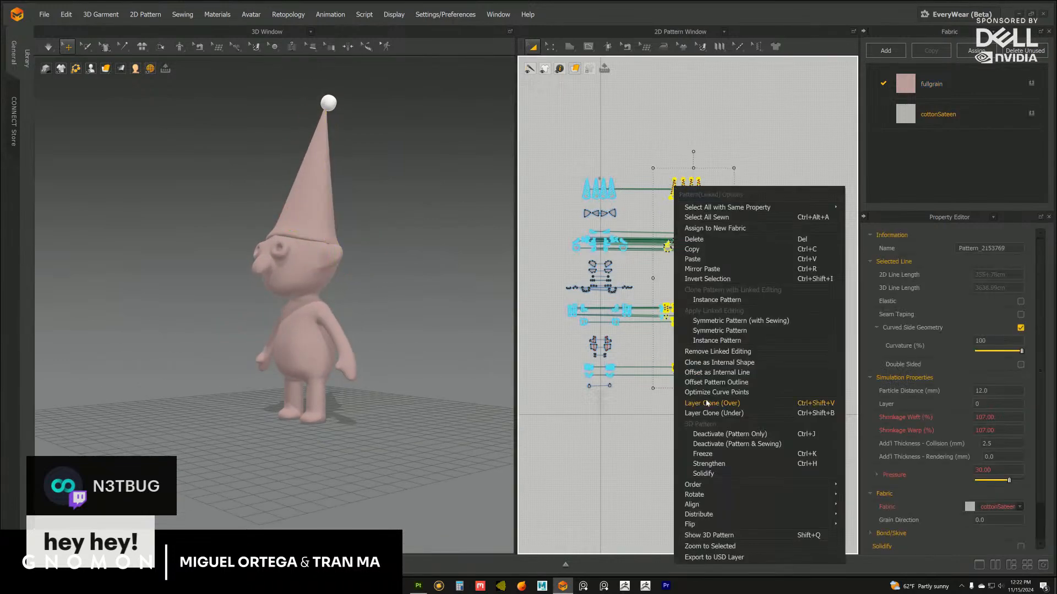
pyautogui.click(704, 536)
pyautogui.moveTo(325, 313); pyautogui.dragTo(462, 284, button='right')
# Select all the cottonSateen pieces and show the complete garment on the gnome in the 3D window
pyautogui.moveTo(774, 428); pyautogui.dragTo(641, 159)
pyautogui.moveTo(818, 423); pyautogui.dragTo(656, 163)
pyautogui.rightClick(673, 212)
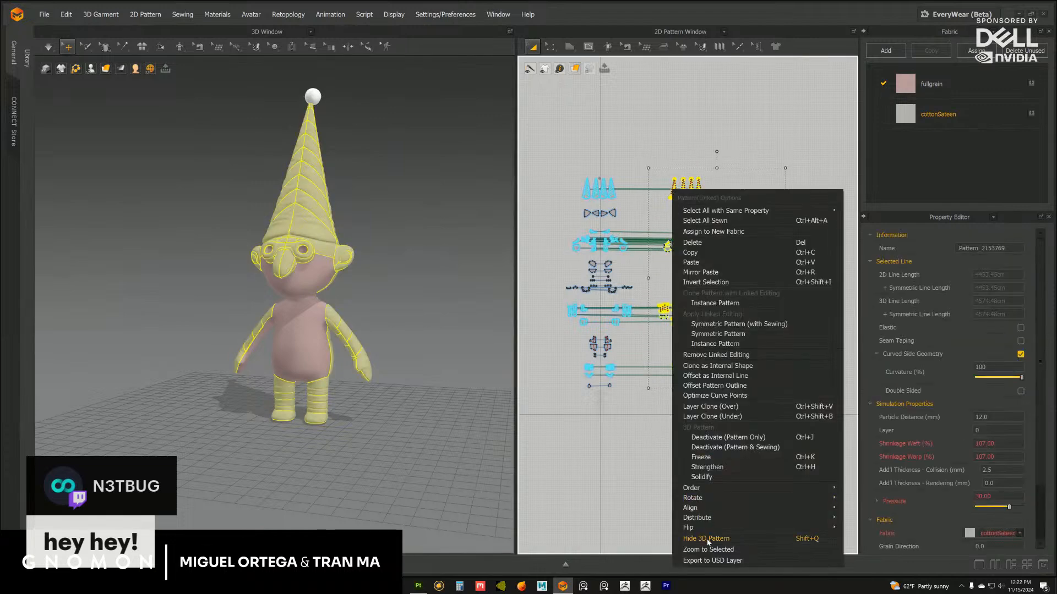
pyautogui.press('Escape')
pyautogui.click(60, 68)
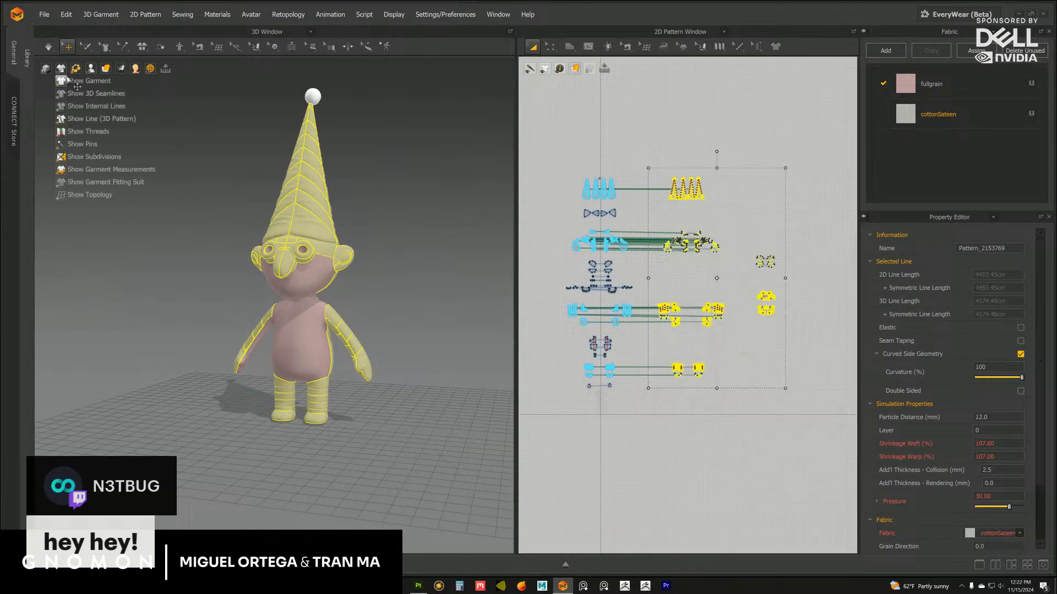
pyautogui.scroll(-2, 352, 325)
pyautogui.moveTo(345, 312); pyautogui.dragTo(507, 249, button='right')
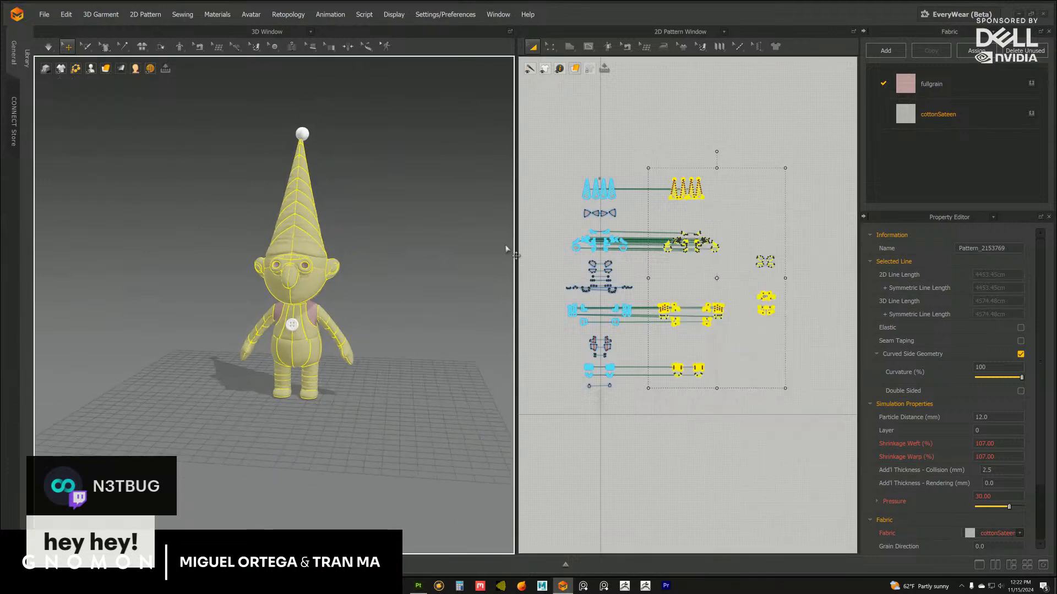
# Select the linked cottonSateen group and the fullgrain group alternately to compare the outer and inner layers
pyautogui.moveTo(648, 143); pyautogui.dragTo(739, 422)
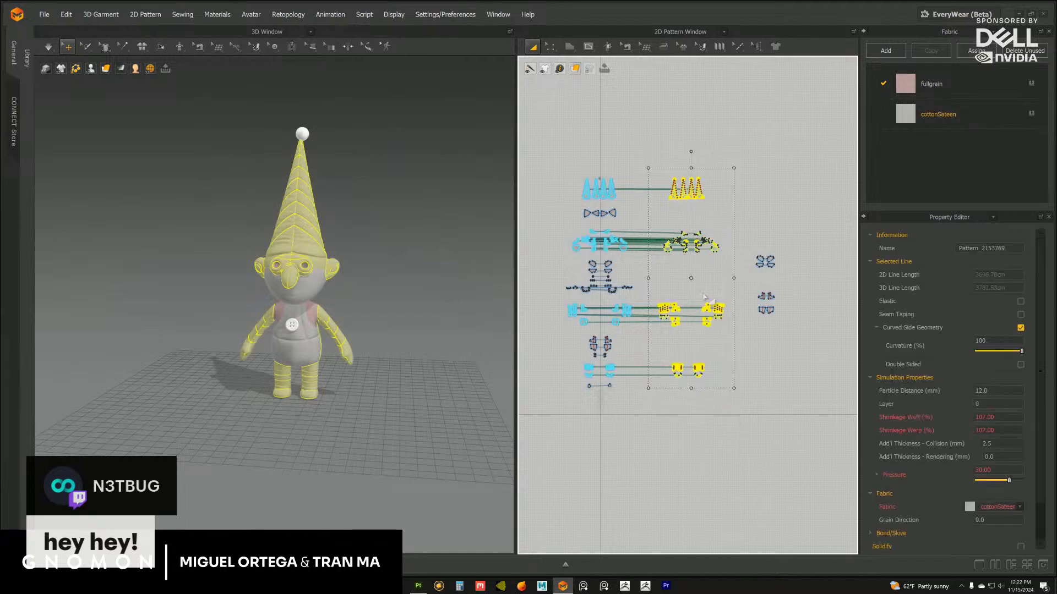
pyautogui.moveTo(550, 138); pyautogui.dragTo(647, 422)
pyautogui.scroll(2, 688, 190)
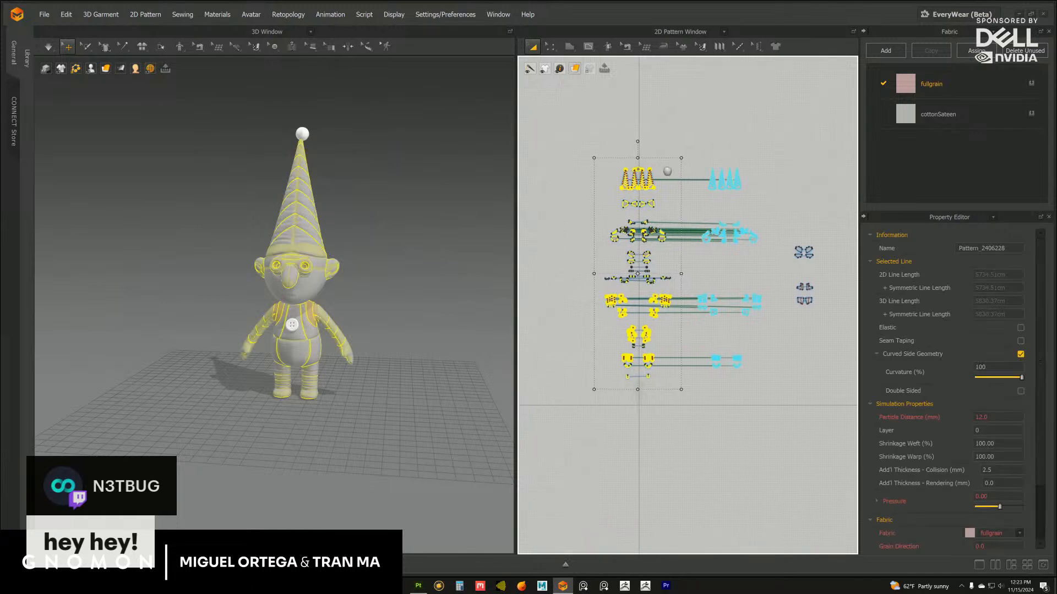
pyautogui.moveTo(687, 108); pyautogui.dragTo(797, 406)
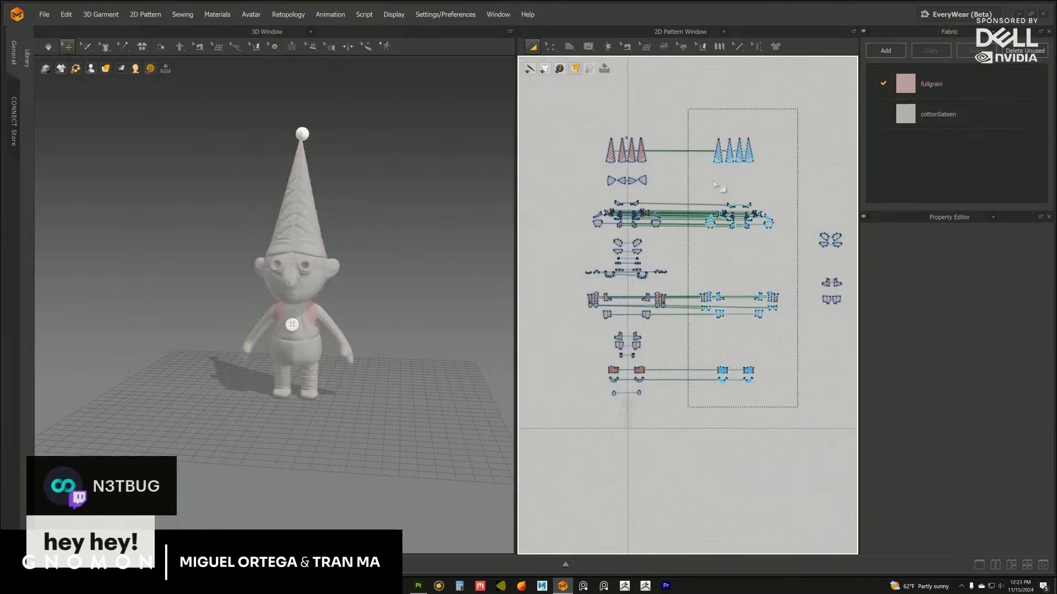
# Select the linked cottonSateen hat pieces to identify them in the 2D layout and on the gnome
pyautogui.scroll(3, 590, 195)
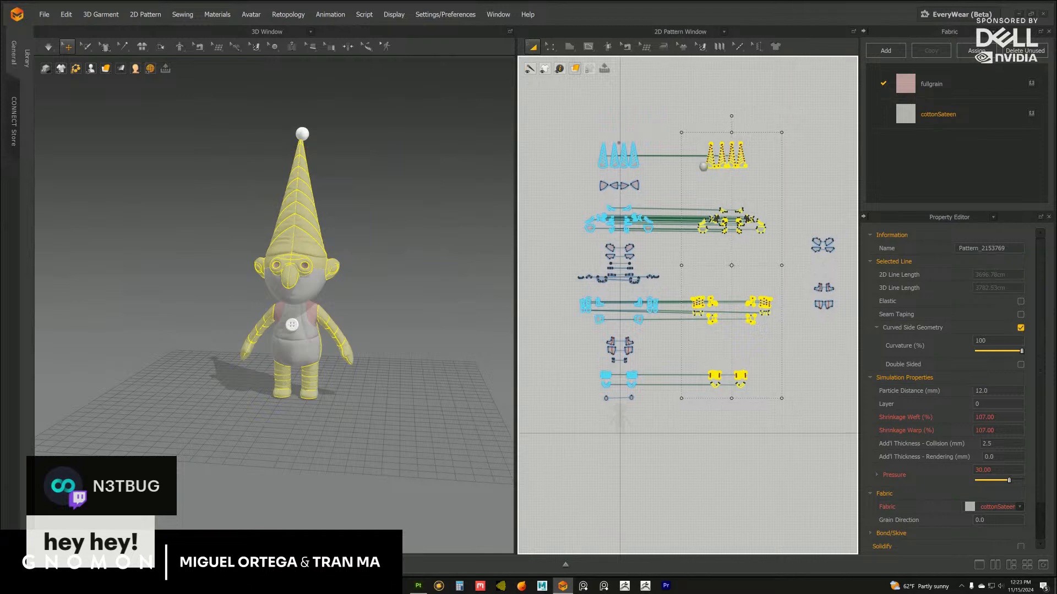
pyautogui.moveTo(567, 165); pyautogui.dragTo(808, 264)
pyautogui.scroll(3, 723, 198)
pyautogui.moveTo(726, 140); pyautogui.dragTo(853, 258)
pyautogui.moveTo(656, 234); pyautogui.dragTo(690, 241, button='middle')
pyautogui.scroll(-6, 687, 210)
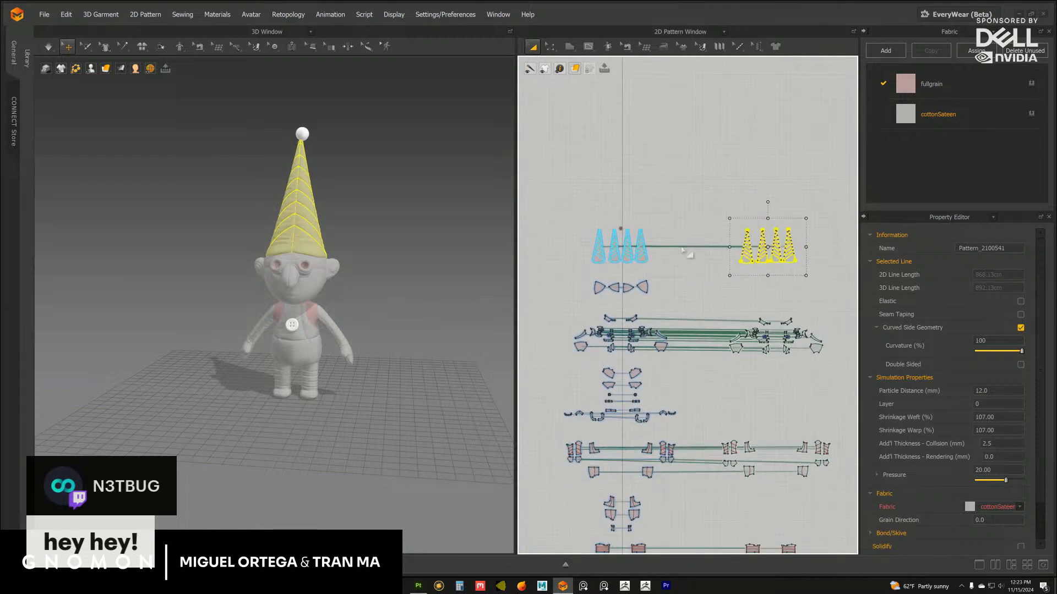
# Select the linked cottonSateen group, and shift the separate cottonSateen beard and body pieces slightly upward in the layout
pyautogui.moveTo(652, 159); pyautogui.dragTo(752, 456)
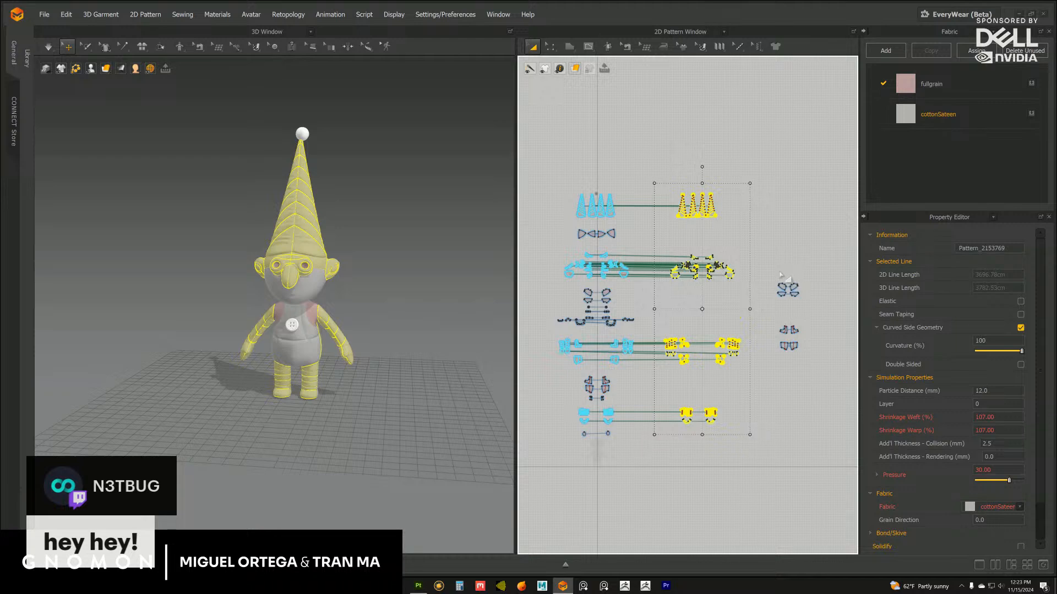
pyautogui.moveTo(775, 253); pyautogui.dragTo(829, 385)
pyautogui.moveTo(785, 307); pyautogui.dragTo(782, 296)
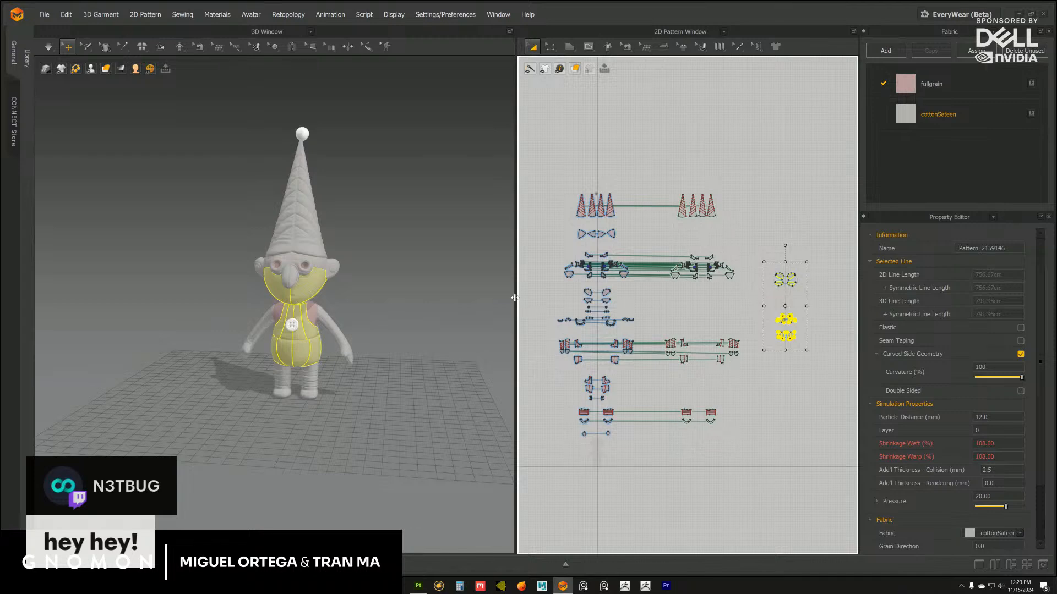
# Compare the fullgrain group with the linked cottonSateen group by selecting each, and do the same for their hat pieces
pyautogui.moveTo(550, 300); pyautogui.dragTo(582, 298, button='middle')
pyautogui.moveTo(581, 153); pyautogui.dragTo(683, 454)
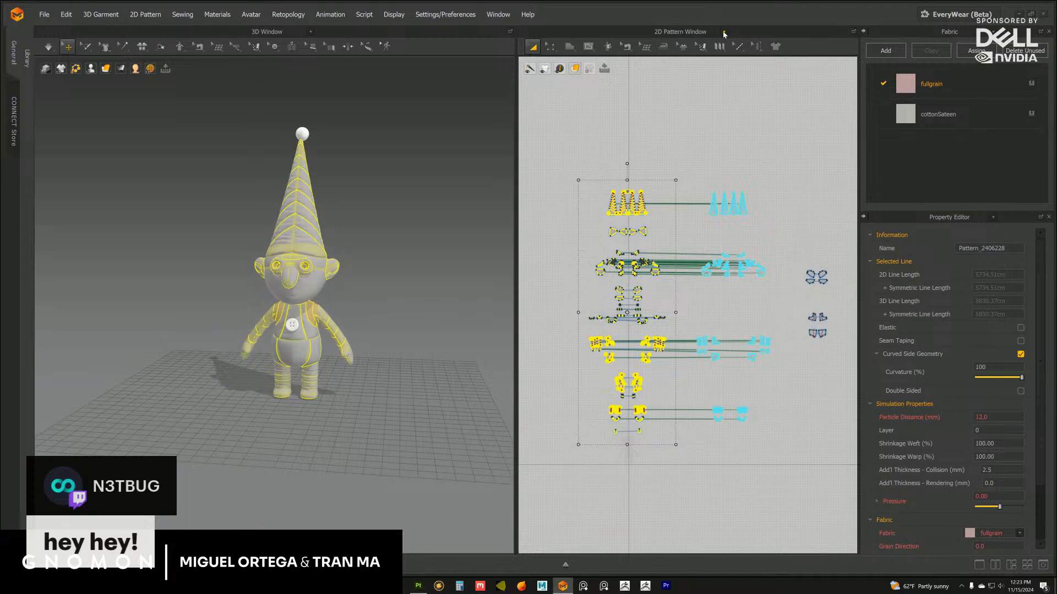
pyautogui.moveTo(691, 154); pyautogui.dragTo(794, 457)
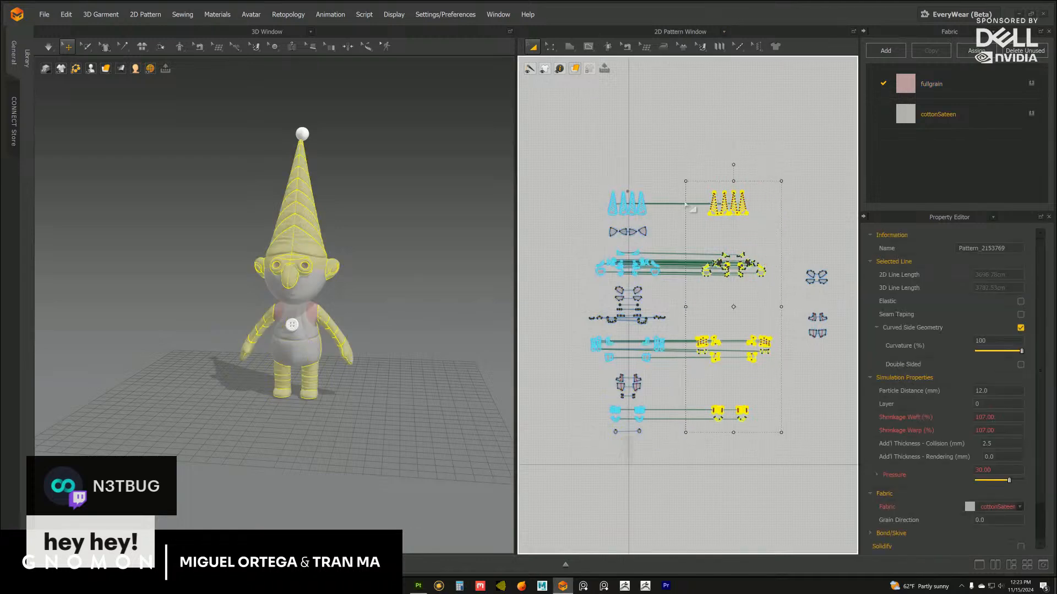
pyautogui.moveTo(586, 172); pyautogui.dragTo(663, 227)
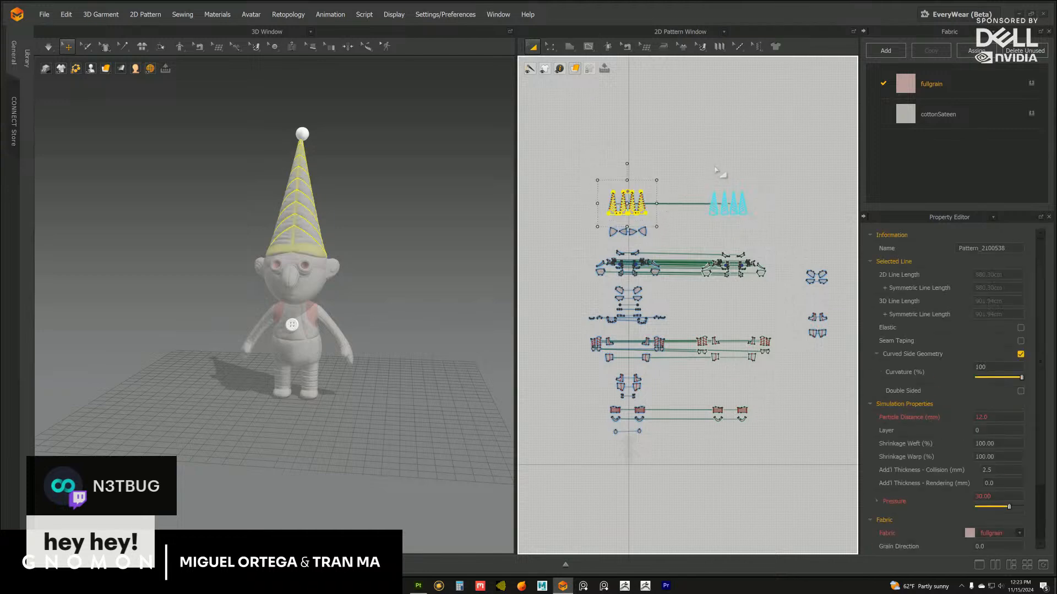
pyautogui.moveTo(692, 148); pyautogui.dragTo(786, 236)
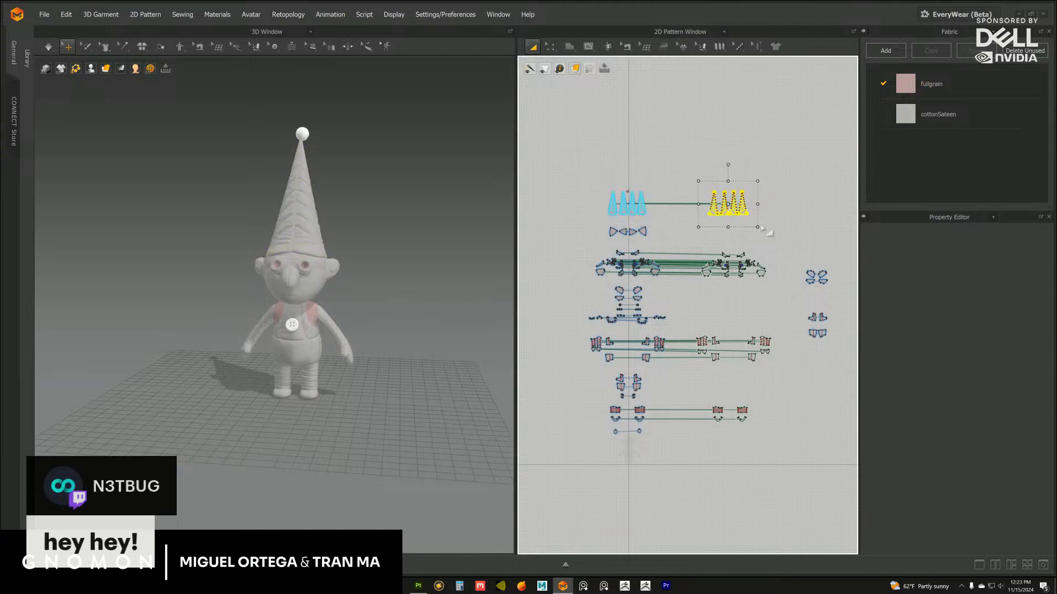
# Show the UV Editor in place of the 2D Pattern Window and reset the UVs to the 2D arrangement
pyautogui.click(724, 32)
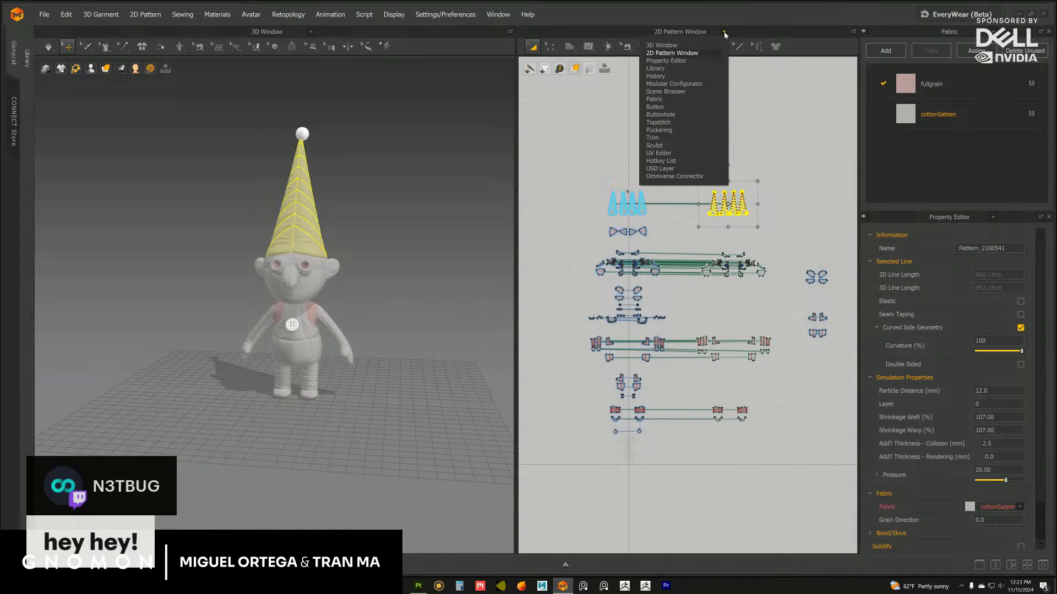
pyautogui.click(662, 154)
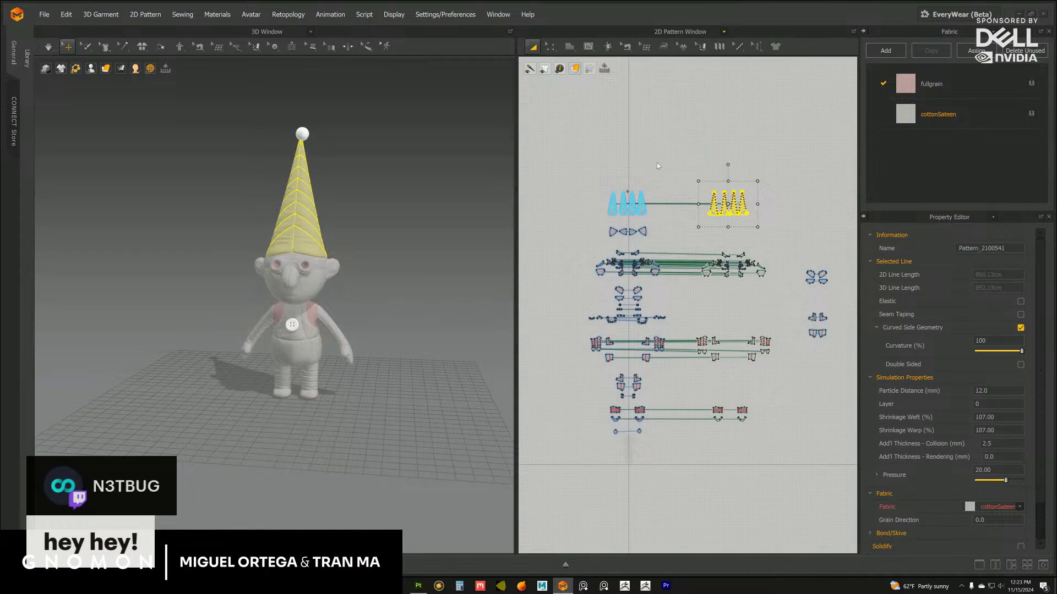
pyautogui.click(751, 223)
pyautogui.scroll(-3, 732, 198)
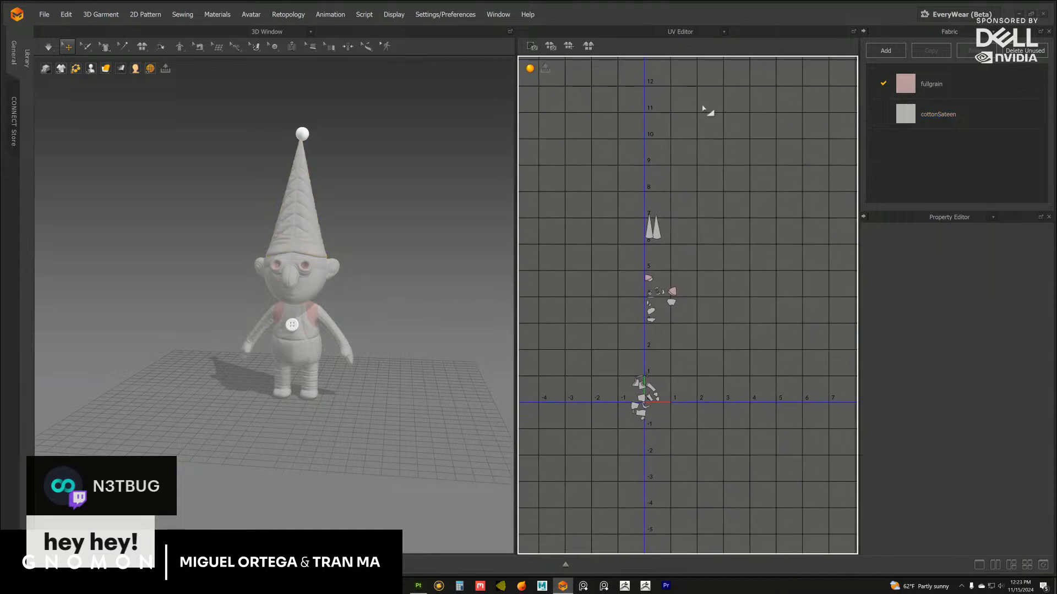
pyautogui.click(724, 32)
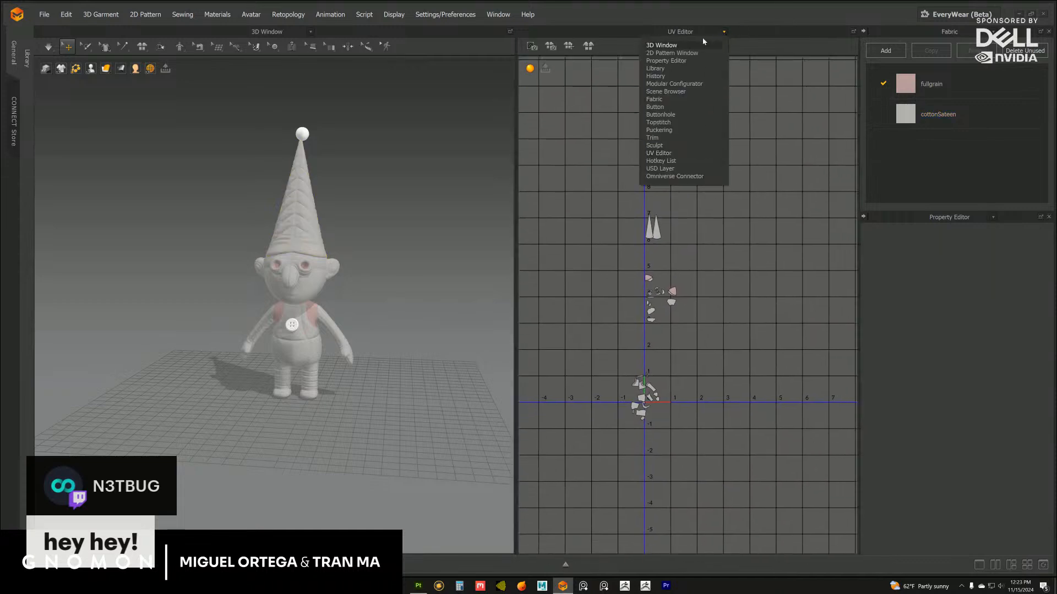
pyautogui.click(660, 154)
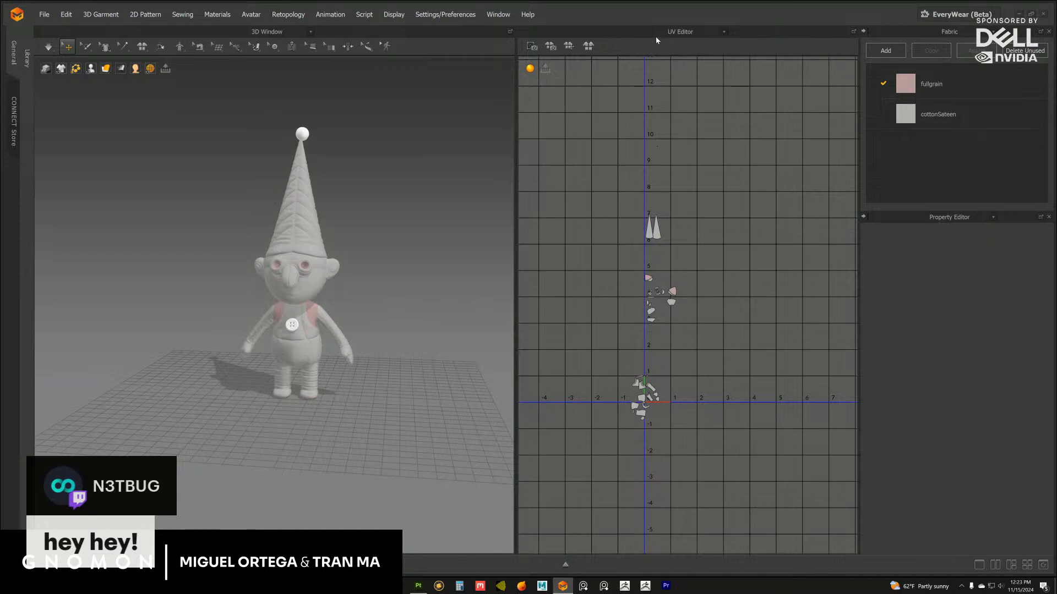
pyautogui.scroll(3, 692, 144)
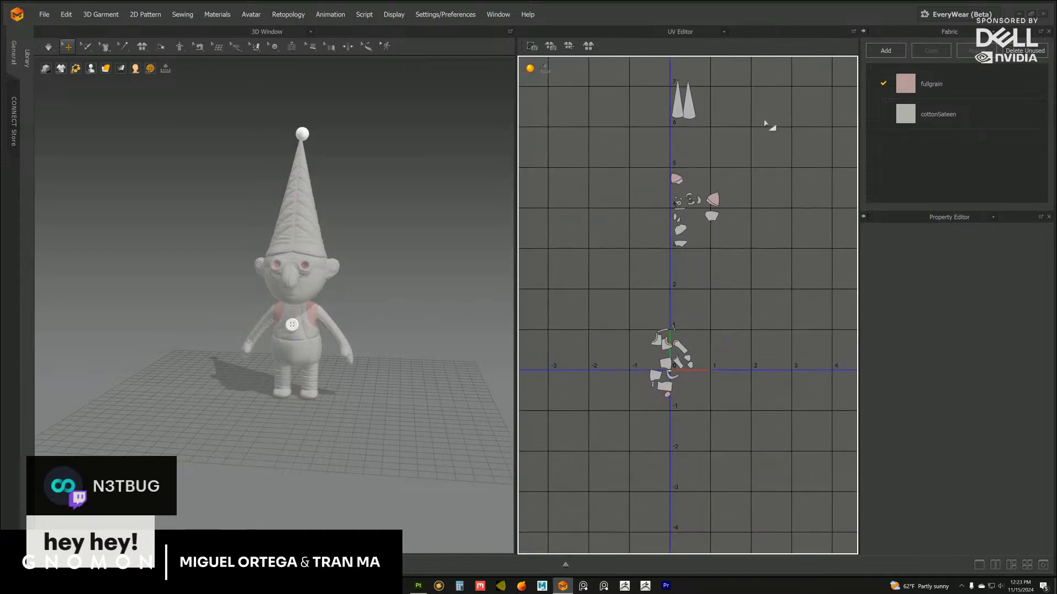
pyautogui.moveTo(765, 124); pyautogui.dragTo(715, 165, button='right')
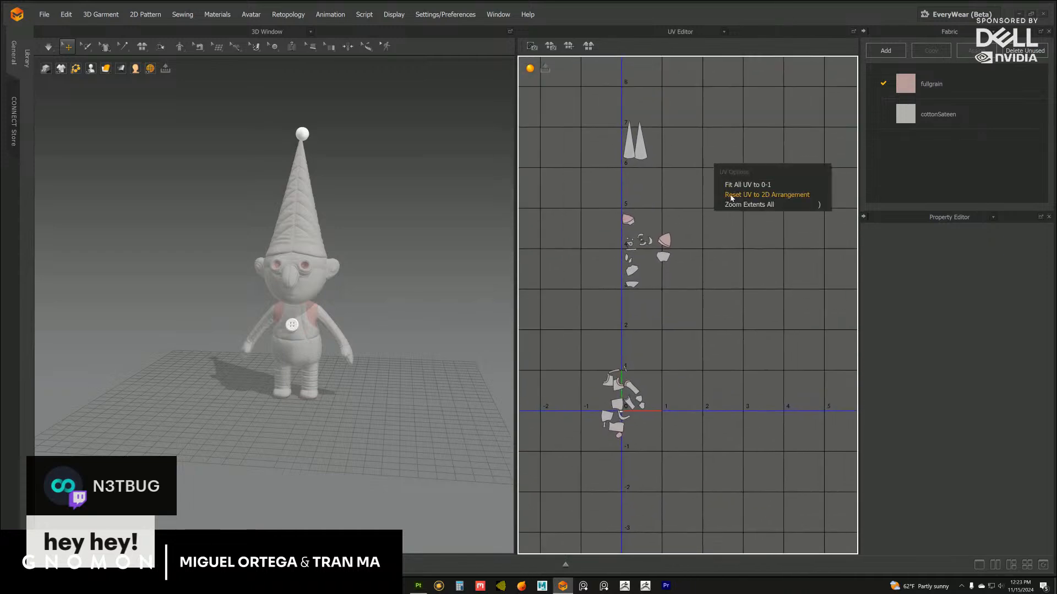
pyautogui.click(733, 195)
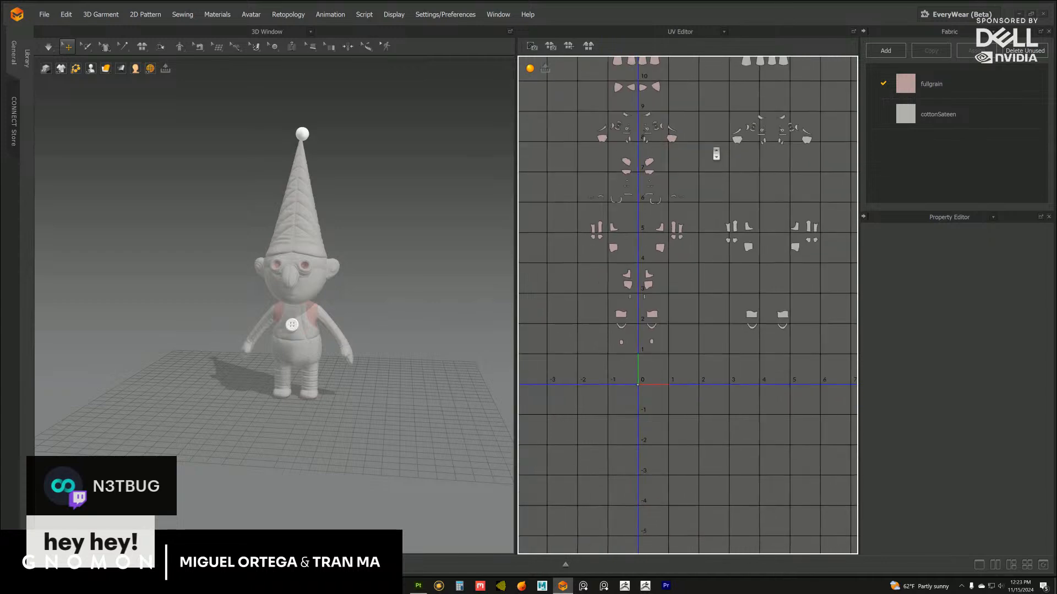
# Compare the pattern layout in the 2D Pattern Window with the UV layout, ending back in the UV Editor
pyautogui.click(718, 31)
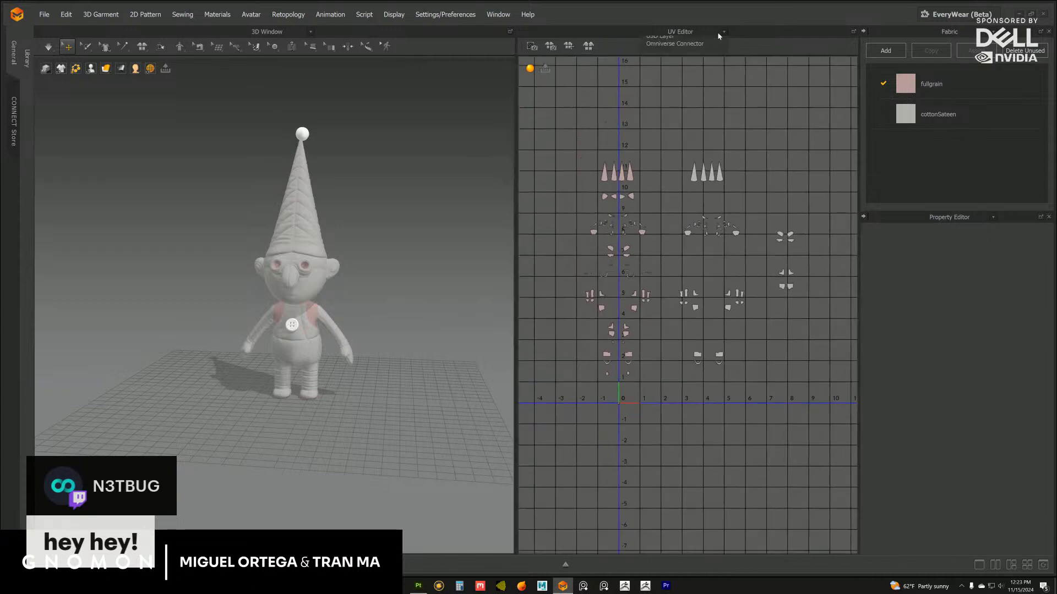
pyautogui.click(677, 53)
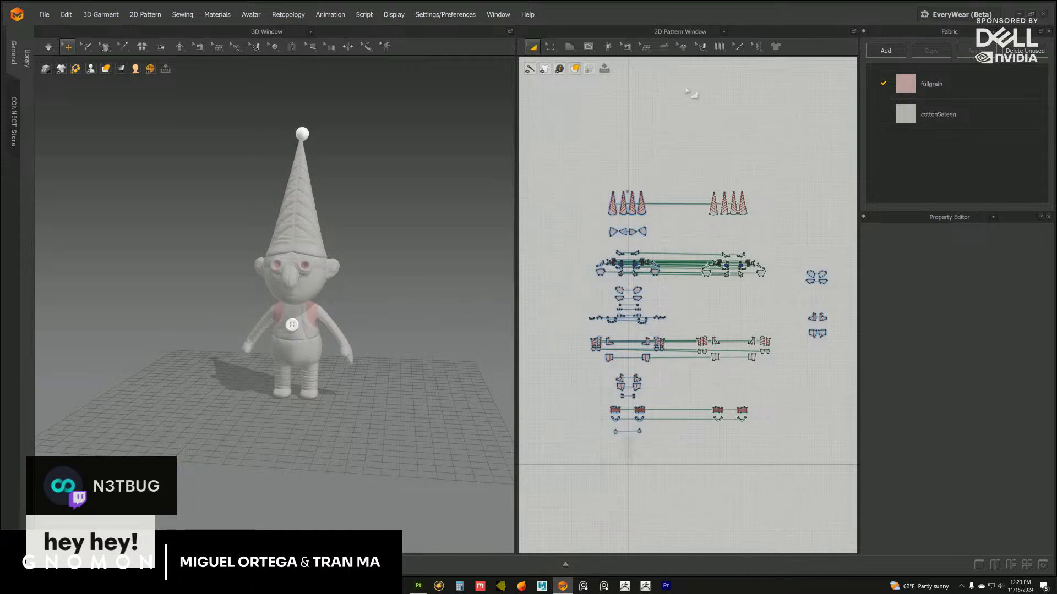
pyautogui.click(725, 32)
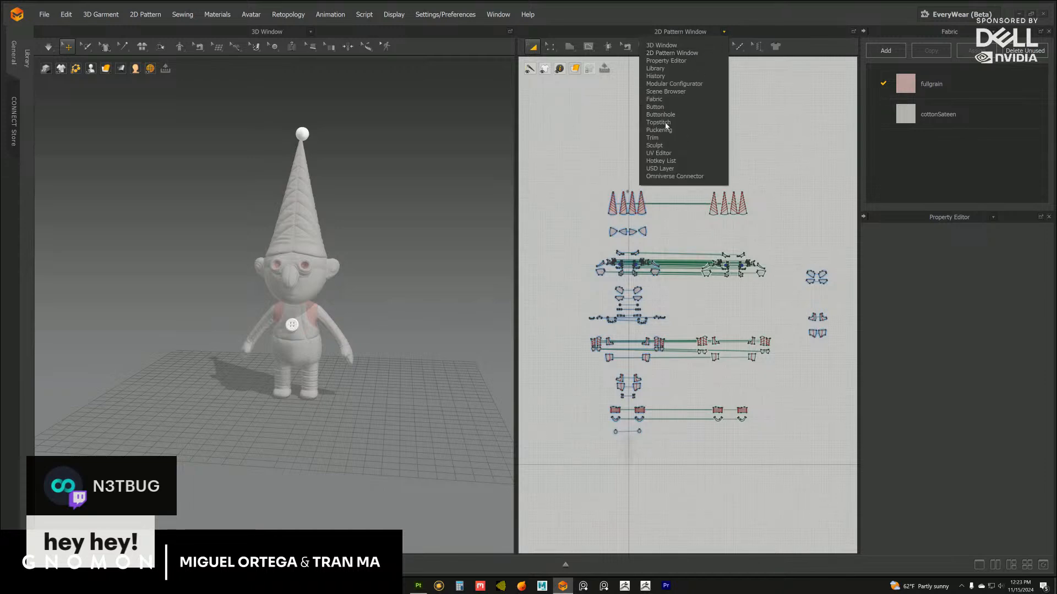
pyautogui.click(676, 153)
pyautogui.scroll(-4, 796, 148)
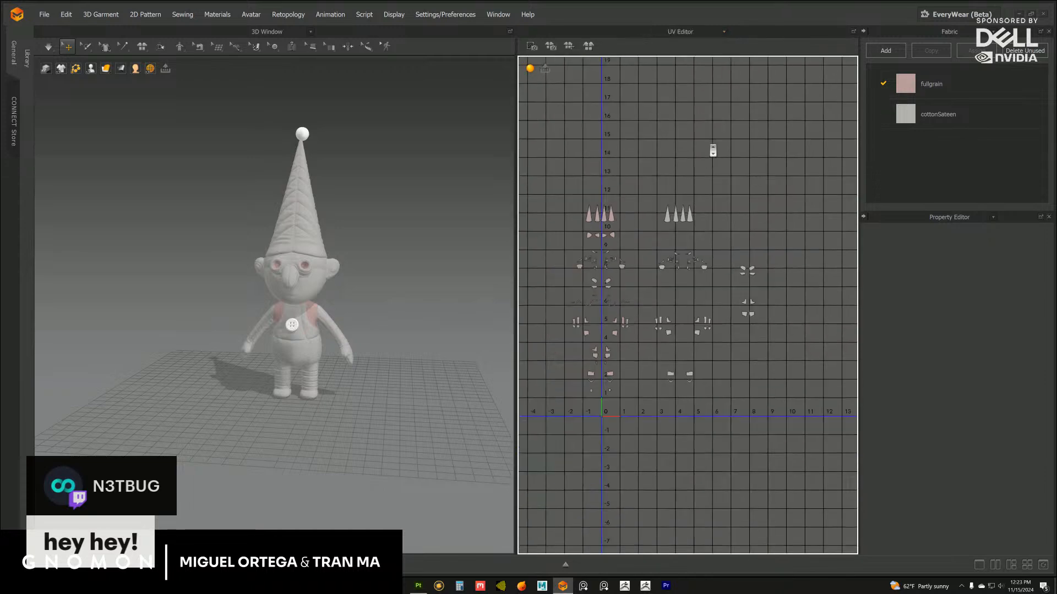
# Move all the cottonSateen UV pieces farther away from the fullgrain pieces, and select the whole fullgrain group
pyautogui.moveTo(820, 416); pyautogui.dragTo(820, 416)
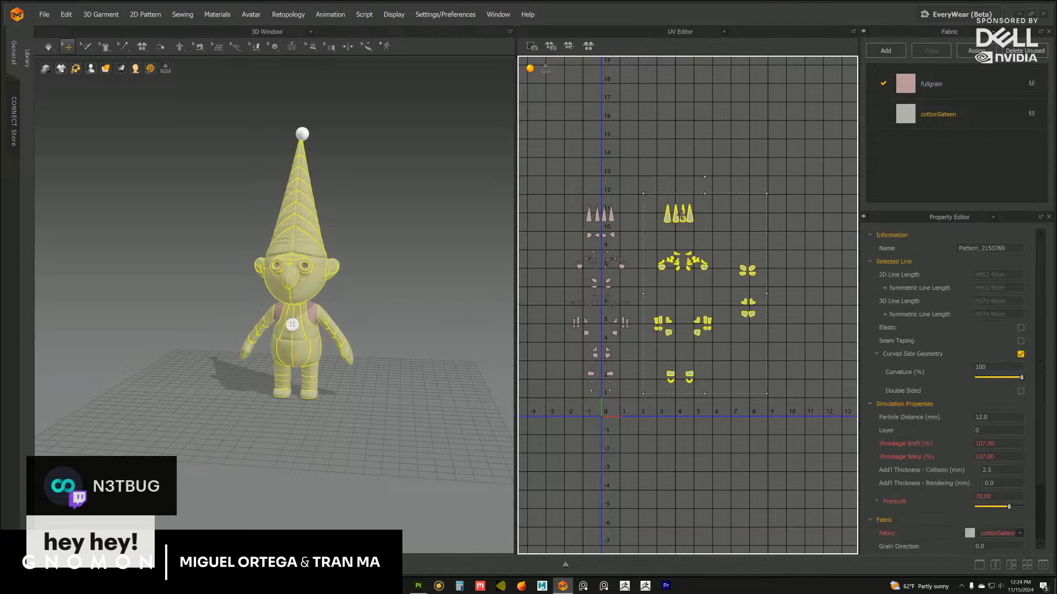
pyautogui.moveTo(723, 175); pyautogui.dragTo(737, 166)
pyautogui.moveTo(635, 180); pyautogui.dragTo(716, 151, button='middle')
pyautogui.click(711, 159)
pyautogui.scroll(1, 660, 204)
pyautogui.scroll(1, 659, 205)
pyautogui.moveTo(727, 380); pyautogui.dragTo(727, 381)
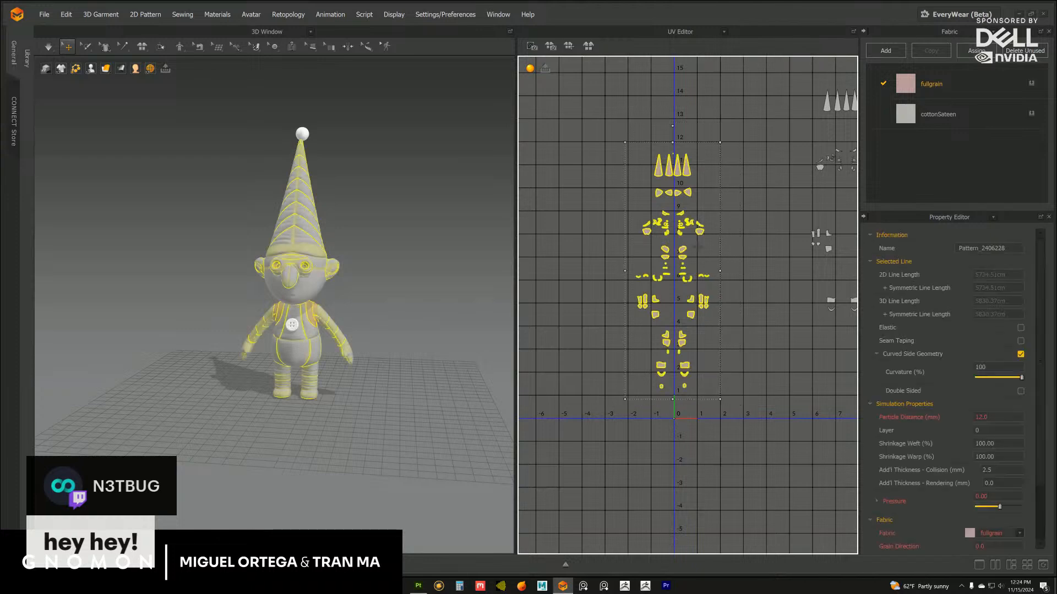
pyautogui.moveTo(698, 138); pyautogui.dragTo(689, 197, button='middle')
pyautogui.click(704, 189)
pyautogui.scroll(3, 716, 203)
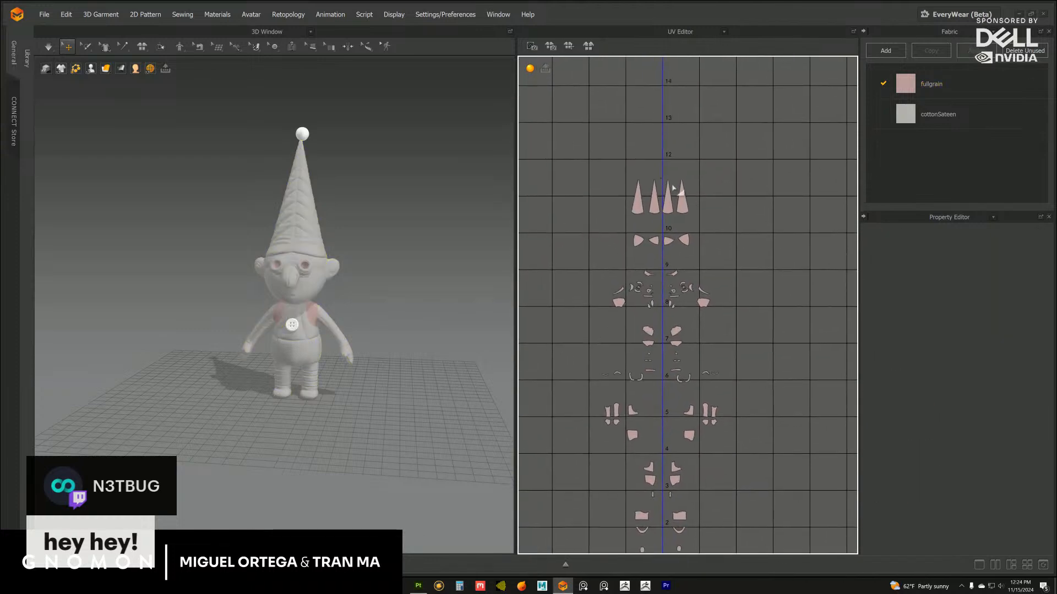
pyautogui.moveTo(681, 201); pyautogui.dragTo(787, 260)
pyautogui.scroll(3, 673, 214)
pyautogui.moveTo(676, 153); pyautogui.dragTo(671, 213, button='middle')
pyautogui.hotkey('ctrl', 'z')
pyautogui.moveTo(673, 158); pyautogui.dragTo(689, 182, button='middle')
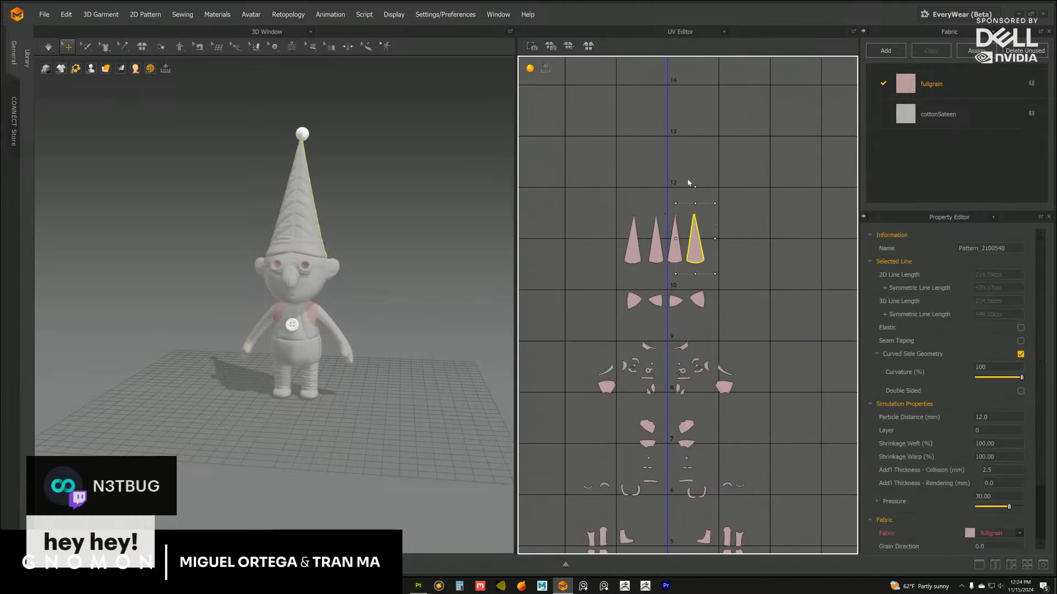
# Try moving the four fullgrain hat pieces below the UV grid's 11 line, and undo the move
pyautogui.click(700, 145)
pyautogui.scroll(1, 701, 145)
pyautogui.scroll(2, 701, 145)
pyautogui.moveTo(734, 254); pyautogui.dragTo(734, 253)
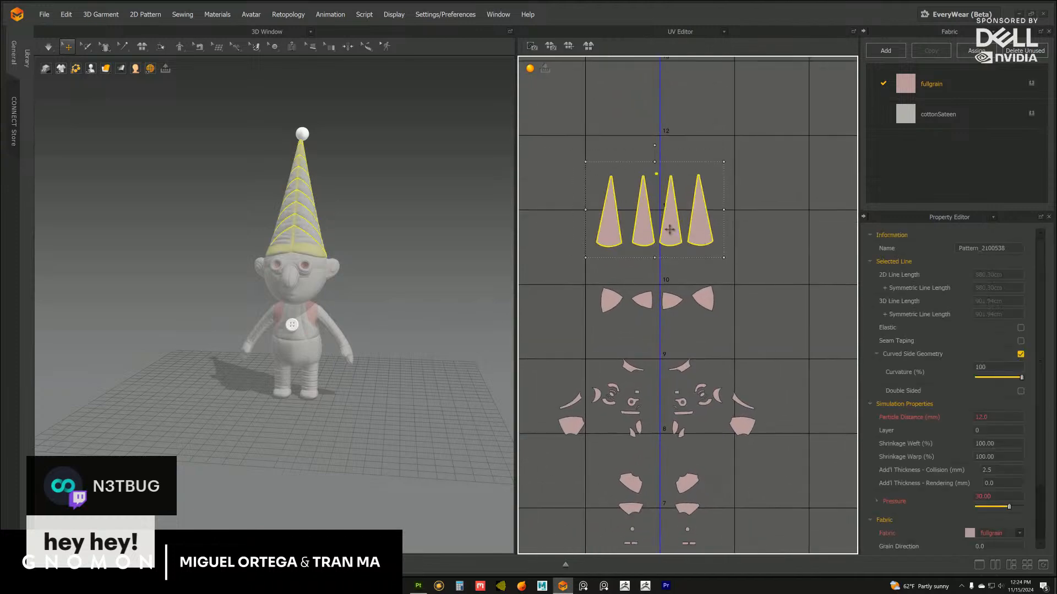
pyautogui.moveTo(671, 230); pyautogui.dragTo(737, 267)
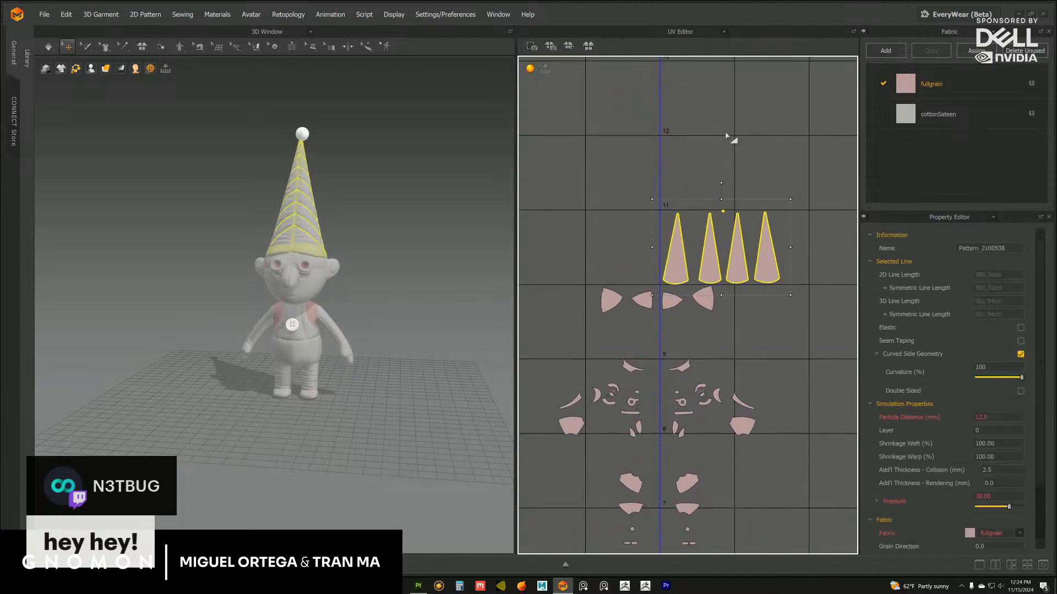
pyautogui.moveTo(713, 127); pyautogui.dragTo(686, 149, button='middle')
pyautogui.click(717, 177)
pyautogui.scroll(4, 719, 177)
pyautogui.moveTo(709, 166)
pyautogui.keyDown('alt'); pyautogui.mouseDown(button='right')
pyautogui.moveTo(700, 175)
pyautogui.moveTo(721, 162)
pyautogui.mouseUp(button='right'); pyautogui.keyUp('alt')
pyautogui.hotkey('ctrl', 'z')
pyautogui.hotkey('ctrl', 'z')
# Place the four fullgrain hat pieces between UV grid lines 10 and 11, starting just beyond the vertical axis
pyautogui.moveTo(644, 144); pyautogui.dragTo(652, 157, button='right')
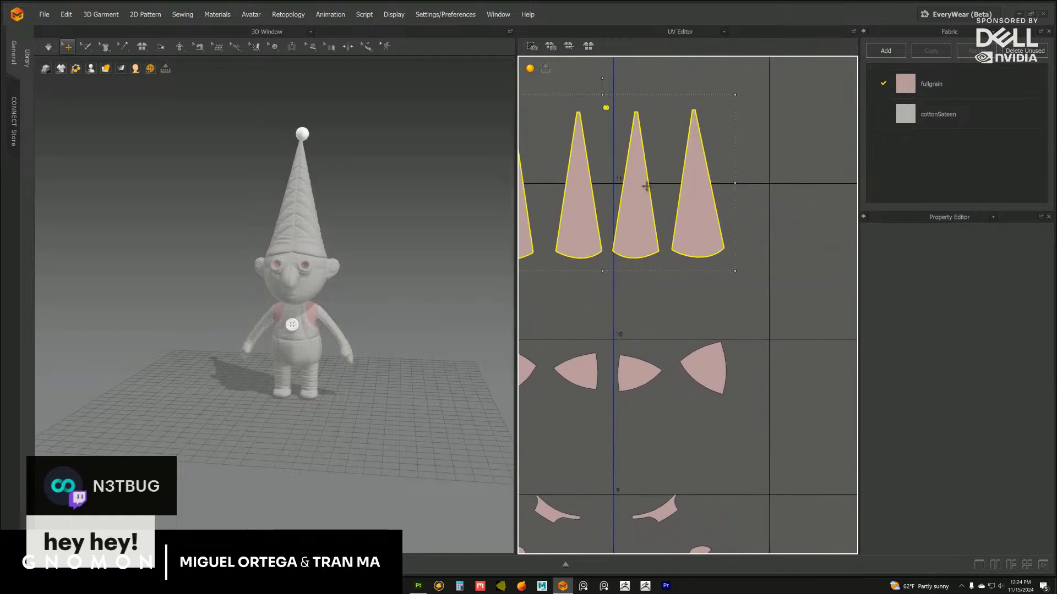
pyautogui.moveTo(633, 210); pyautogui.dragTo(768, 288)
pyautogui.click(708, 134)
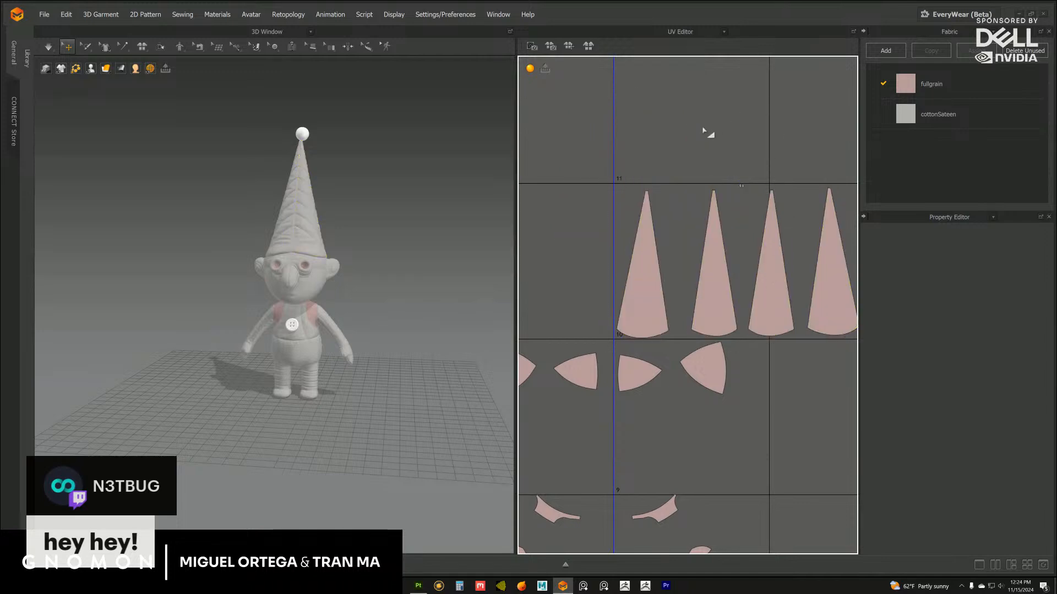
# Shift the second hat piece, and nest the outermost one upside down beside the first piece in the UV tile
pyautogui.scroll(2, 720, 214)
pyautogui.click(677, 264)
pyautogui.moveTo(677, 264); pyautogui.dragTo(694, 264)
pyautogui.moveTo(757, 239); pyautogui.dragTo(737, 255, button='middle')
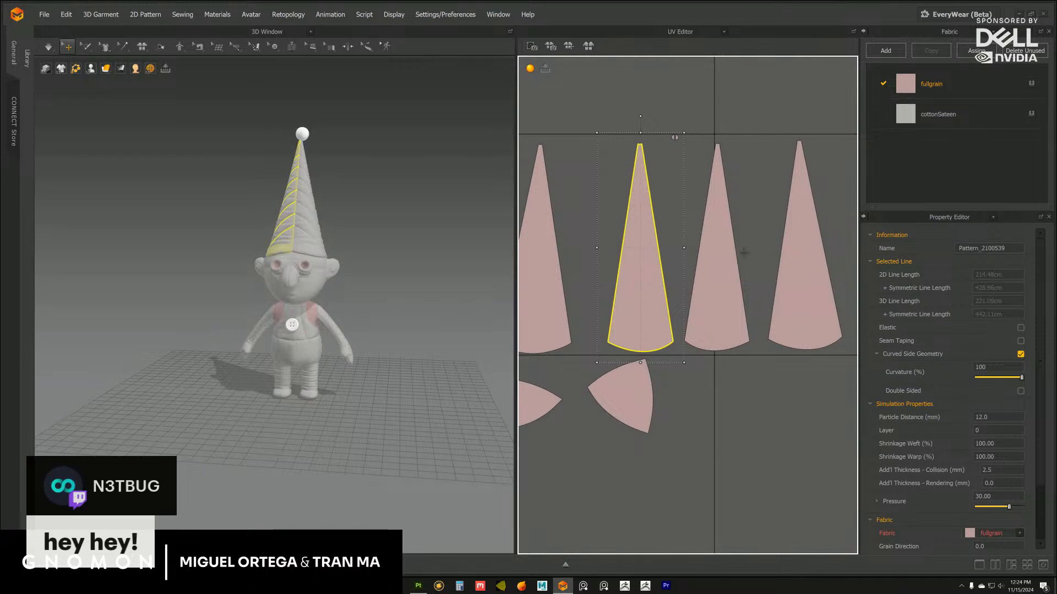
pyautogui.moveTo(806, 259); pyautogui.dragTo(605, 242)
pyautogui.moveTo(597, 96); pyautogui.dragTo(662, 139, button='middle')
pyautogui.moveTo(668, 141); pyautogui.dragTo(667, 332)
pyautogui.moveTo(666, 221); pyautogui.dragTo(649, 233)
# Tighten the spacing of the hat pieces, and nest the remaining outer piece upside down at the edge of the UV tile
pyautogui.click(599, 275)
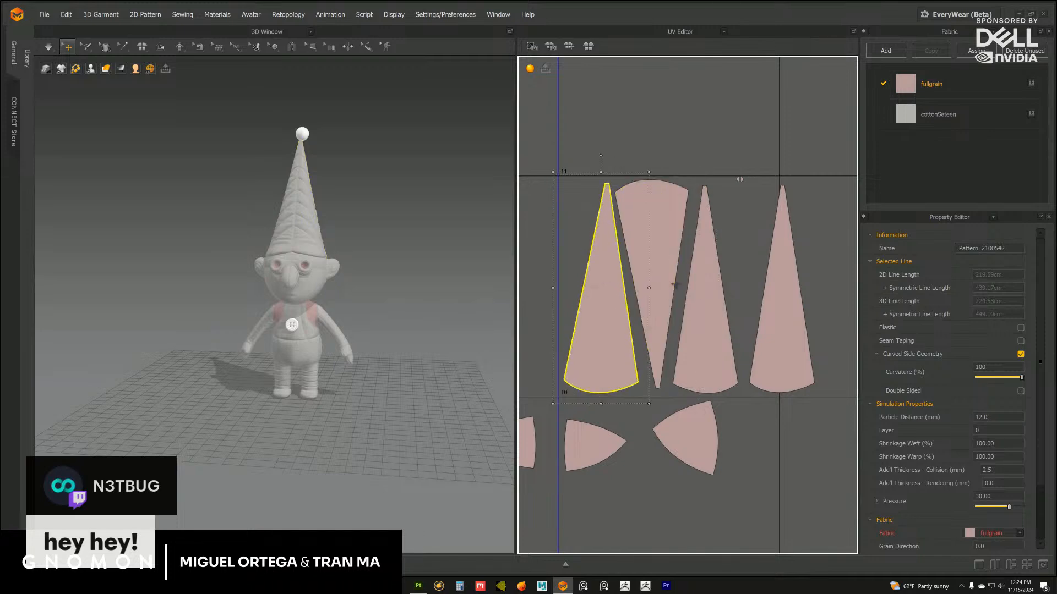
pyautogui.click(702, 299)
pyautogui.click(791, 292)
pyautogui.moveTo(792, 187); pyautogui.dragTo(745, 196, button='right')
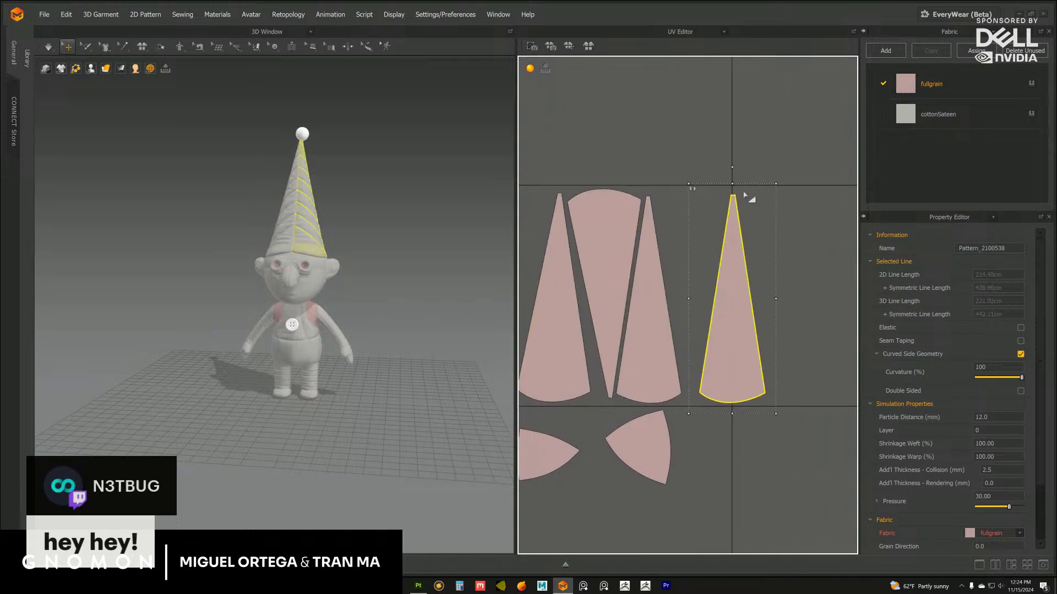
pyautogui.moveTo(732, 168); pyautogui.dragTo(732, 336)
pyautogui.moveTo(721, 235); pyautogui.dragTo(687, 235)
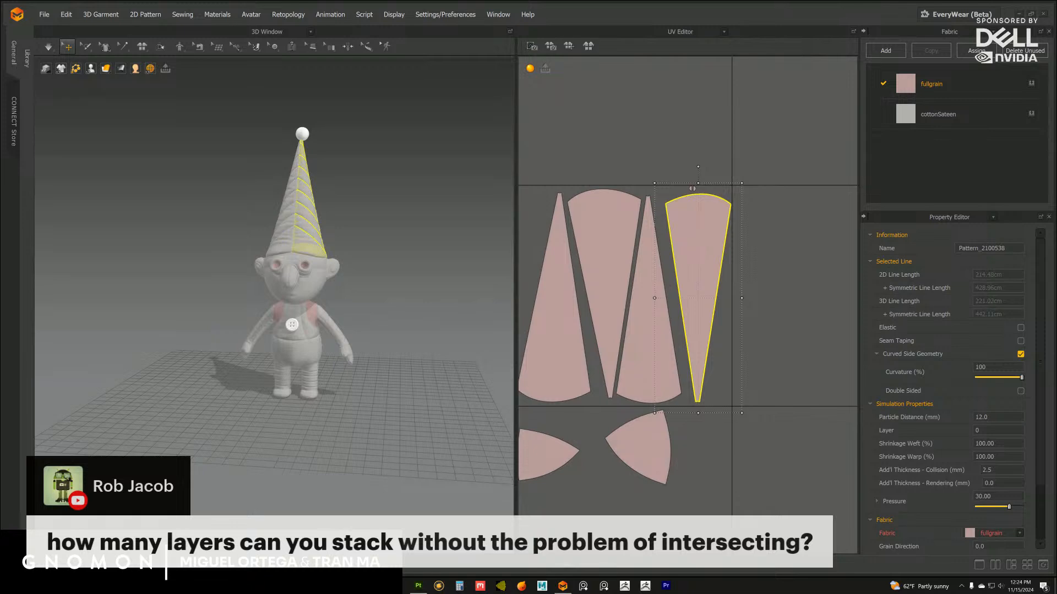
pyautogui.click(650, 305)
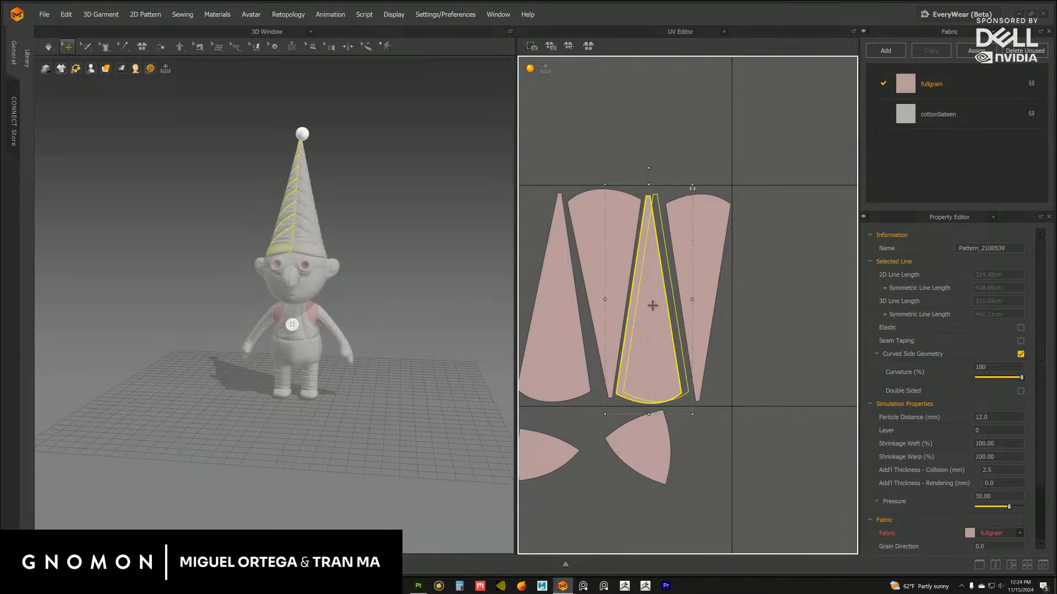
# Move the small round split piece into the free upper corner of the UV tile, above the last hat piece
pyautogui.moveTo(722, 171); pyautogui.dragTo(721, 234, button='right')
pyautogui.scroll(3, 720, 232)
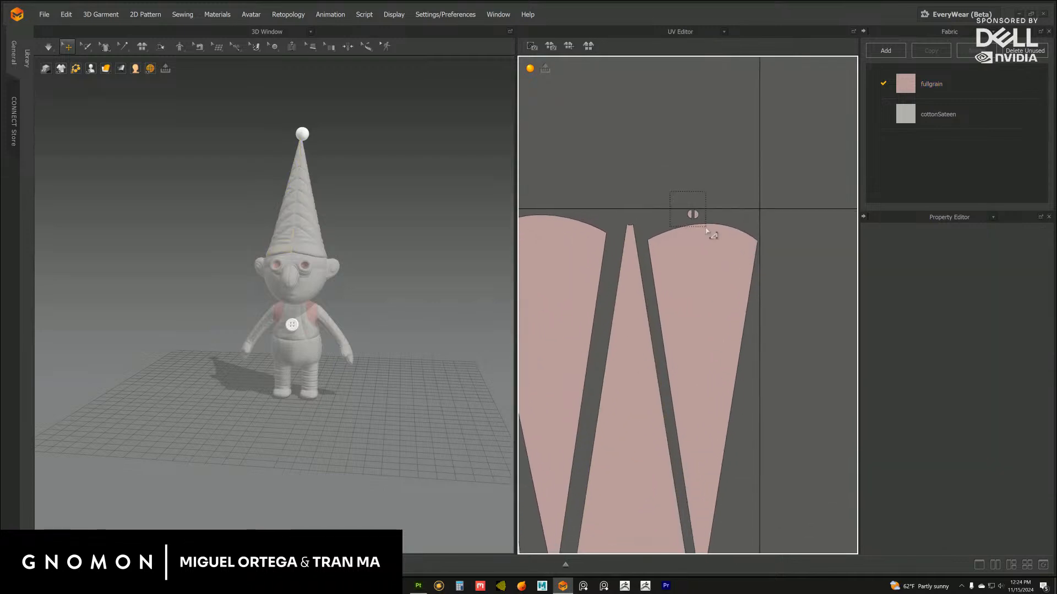
pyautogui.click(700, 214)
pyautogui.click(738, 220)
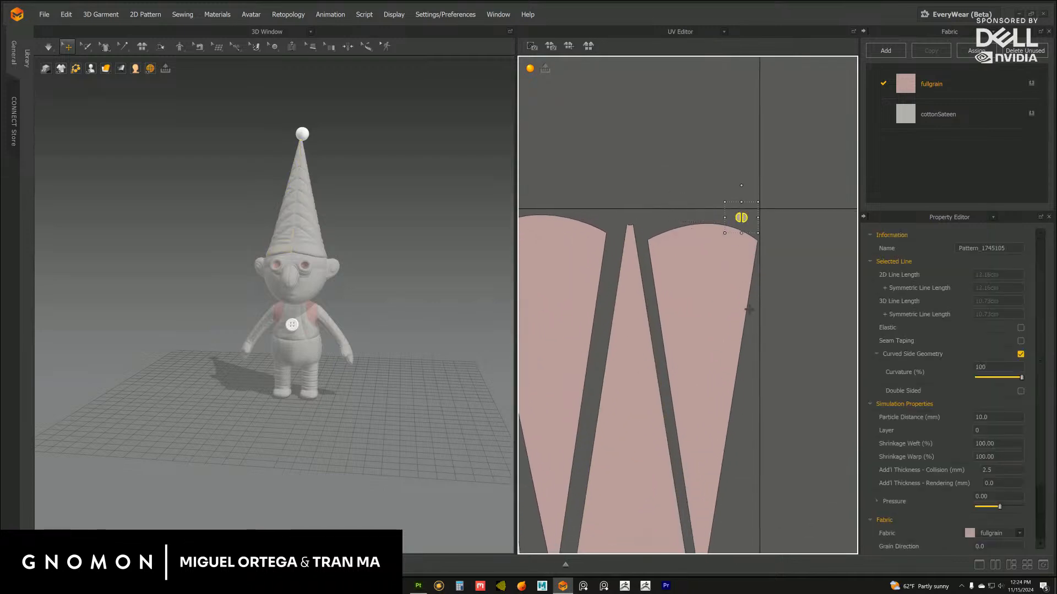
# Undo the last action in the UV layout
pyautogui.scroll(-3, 659, 253)
pyautogui.hotkey('ctrl', 'z')
pyautogui.moveTo(650, 296); pyautogui.dragTo(664, 181, button='middle')
pyautogui.moveTo(648, 264); pyautogui.dragTo(644, 280, button='middle')
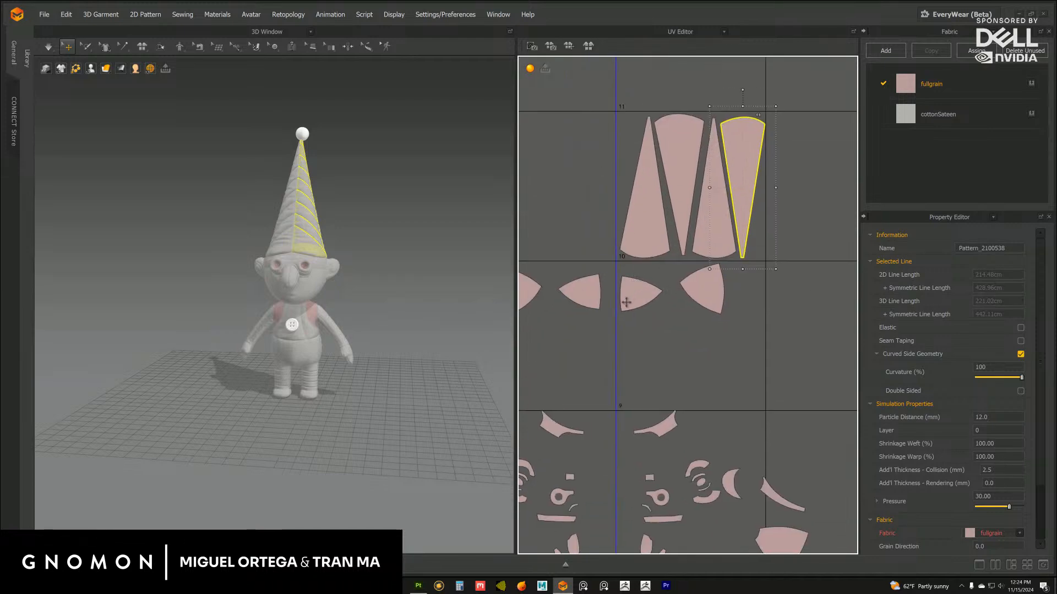
# Select the cottonSateen chest panels beside the gnome's button, and examine their shape from several sides along with their Pressure setting
pyautogui.moveTo(394, 346); pyautogui.dragTo(402, 310, button='middle')
pyautogui.scroll(5, 402, 310)
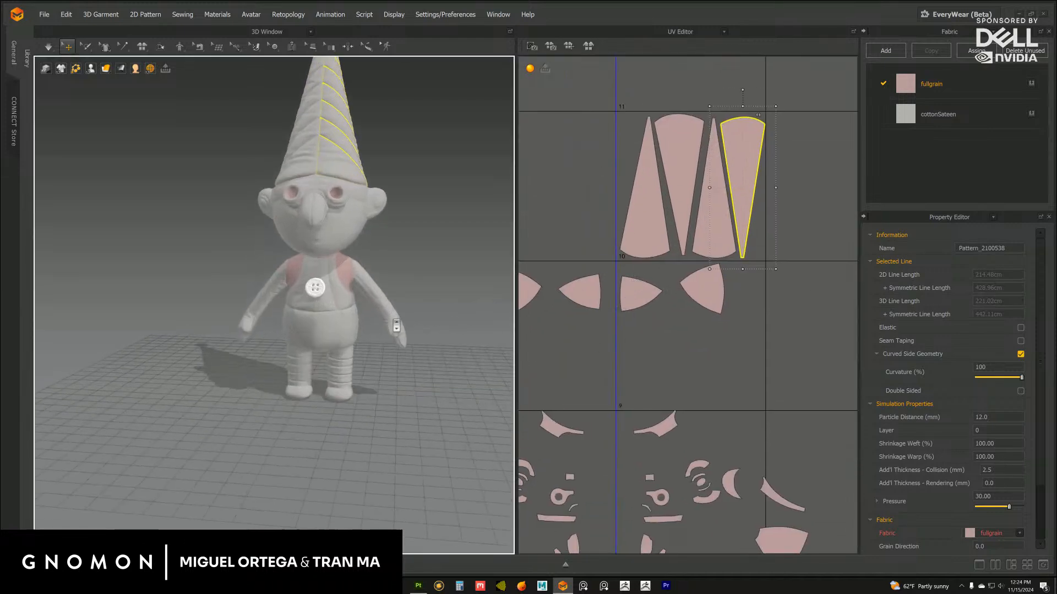
pyautogui.moveTo(378, 316); pyautogui.dragTo(372, 347, button='right')
pyautogui.scroll(5, 358, 324)
pyautogui.click(362, 296)
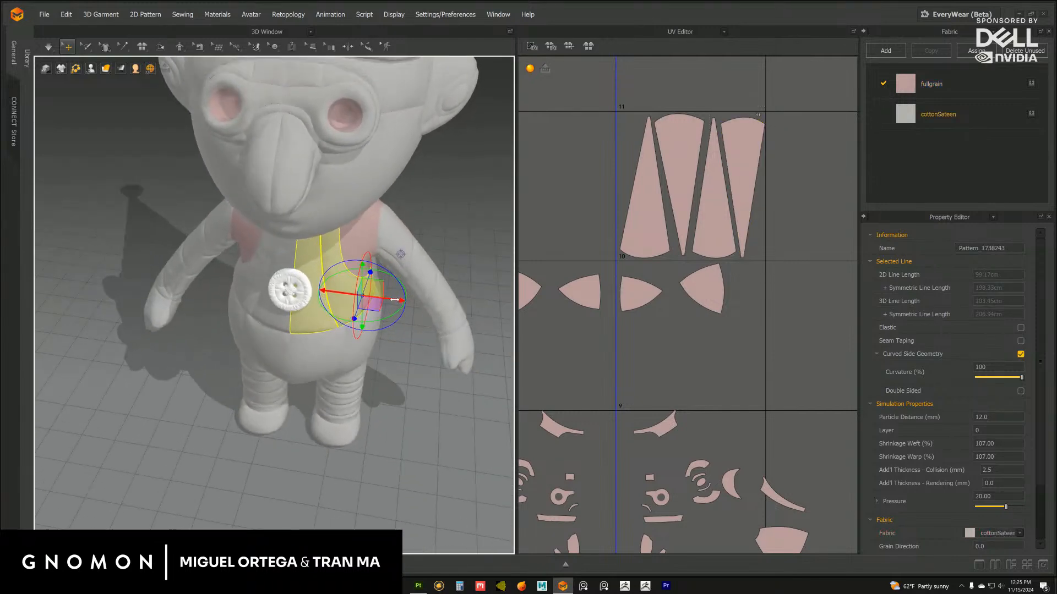
pyautogui.moveTo(333, 291); pyautogui.dragTo(398, 320)
pyautogui.moveTo(398, 320); pyautogui.dragTo(348, 314, button='right')
pyautogui.hotkey('ctrl', 'z')
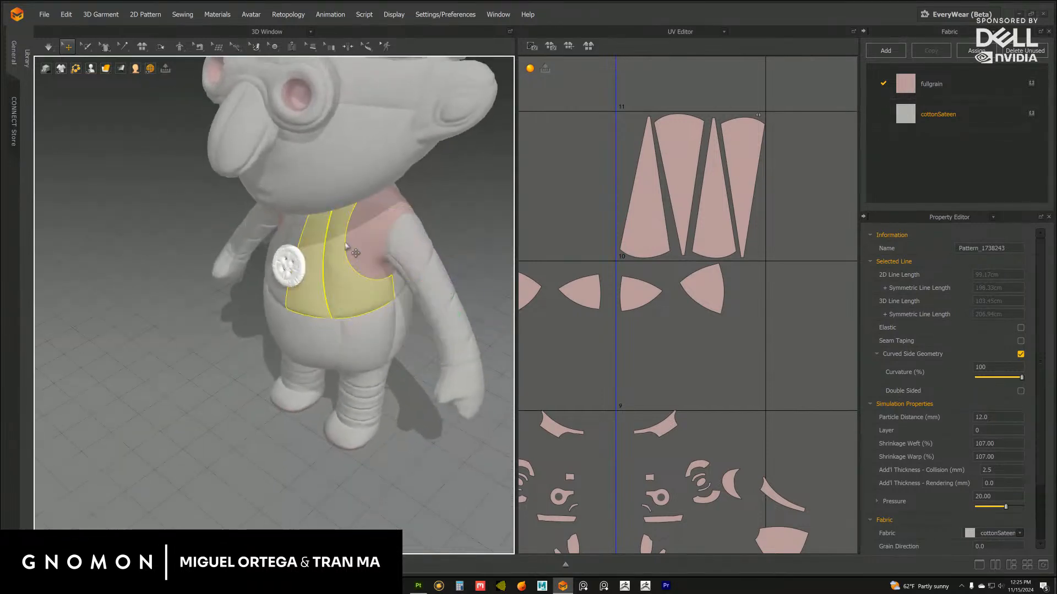
pyautogui.moveTo(342, 267); pyautogui.dragTo(330, 266, button='right')
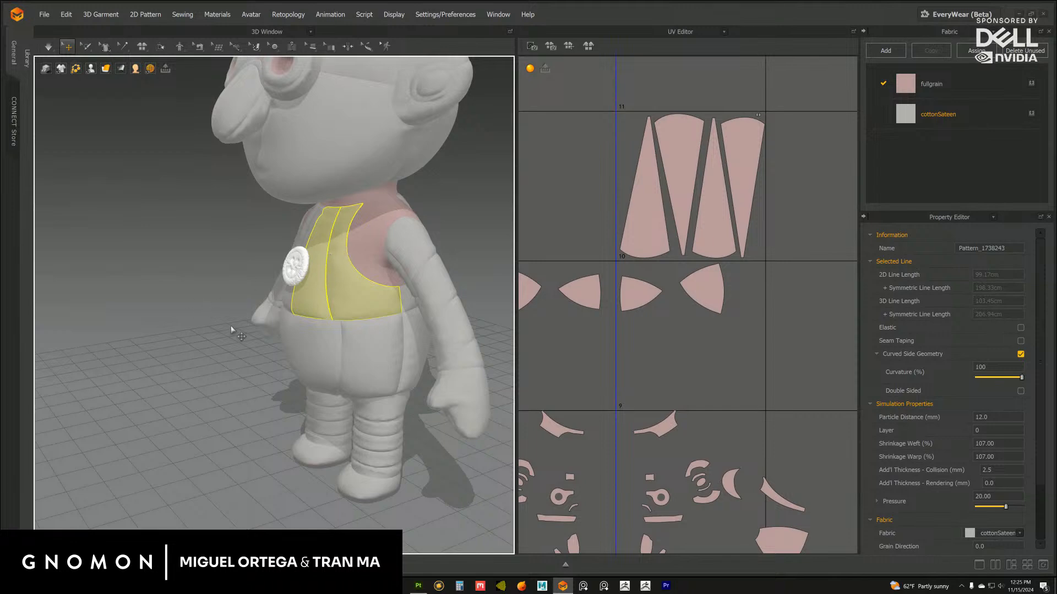
pyautogui.moveTo(238, 334); pyautogui.dragTo(337, 307, button='right')
pyautogui.scroll(2, 338, 307)
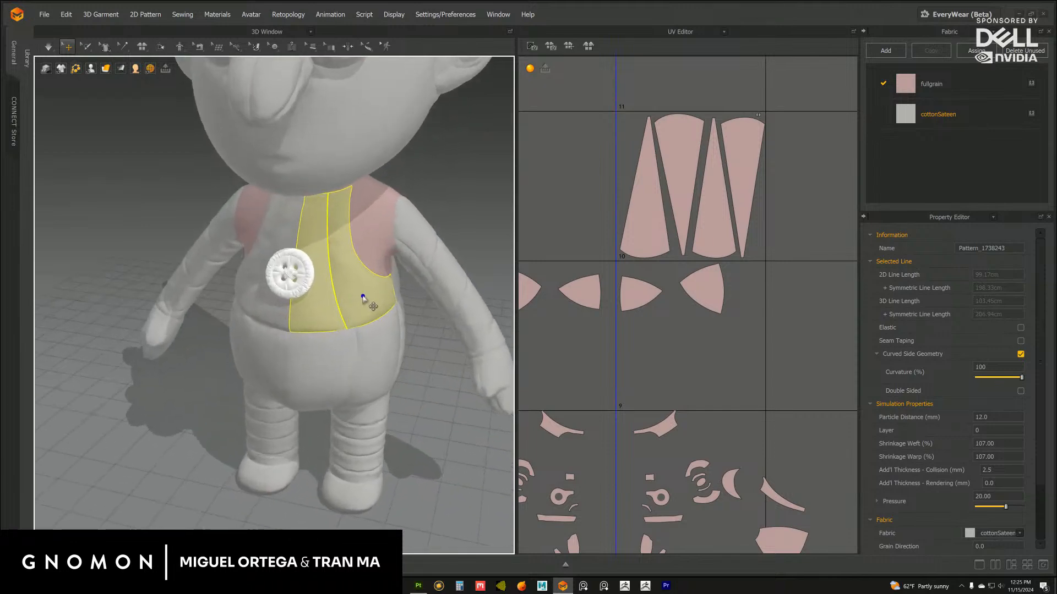
pyautogui.moveTo(993, 496); pyautogui.dragTo(963, 496)
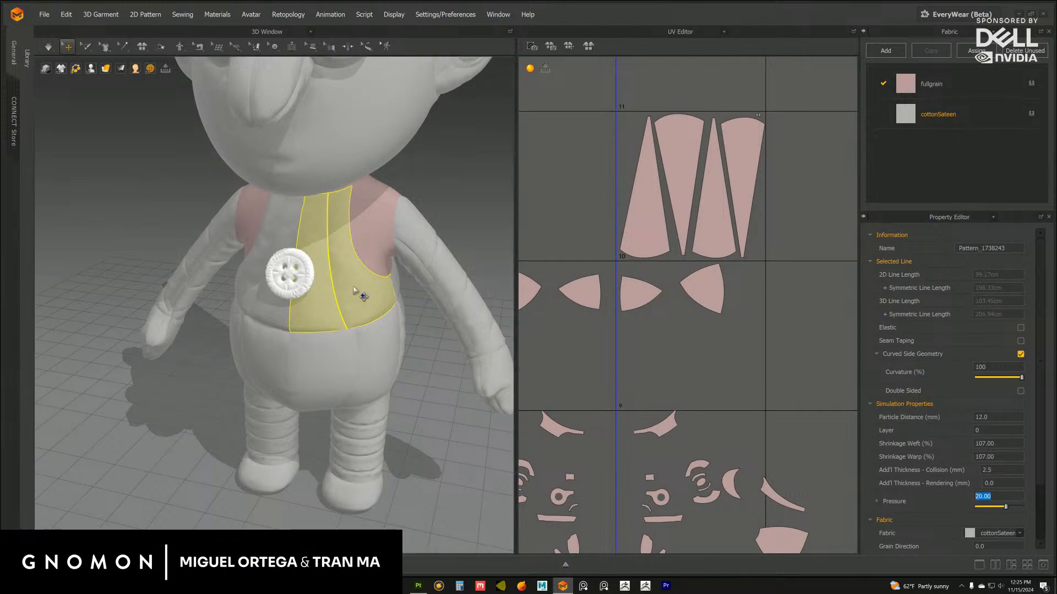
pyautogui.moveTo(358, 320); pyautogui.dragTo(313, 285, button='right')
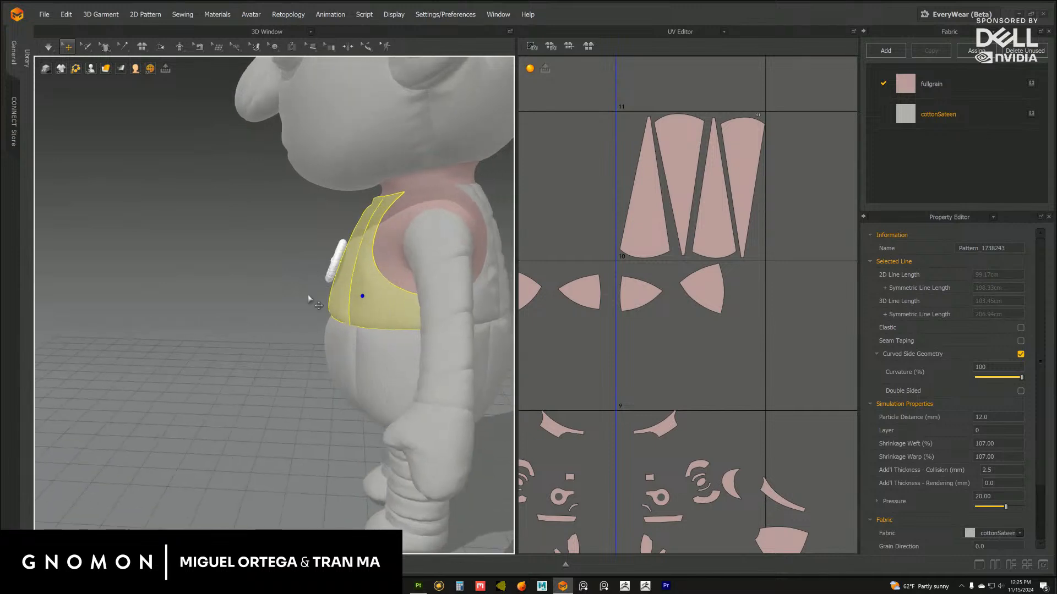
# Switch to Epic Pen, circle the Pressure and Shrinkage values, draw outward arrows on the chest, write 107%, and clear the annotations
pyautogui.press('super')
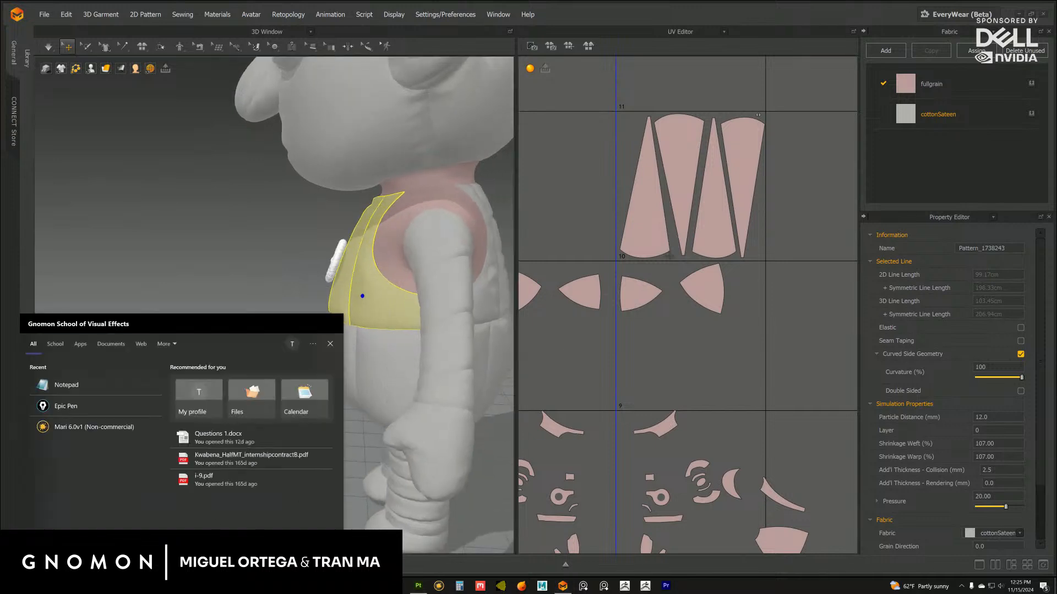
pyautogui.write('epic')
pyautogui.click(242, 410)
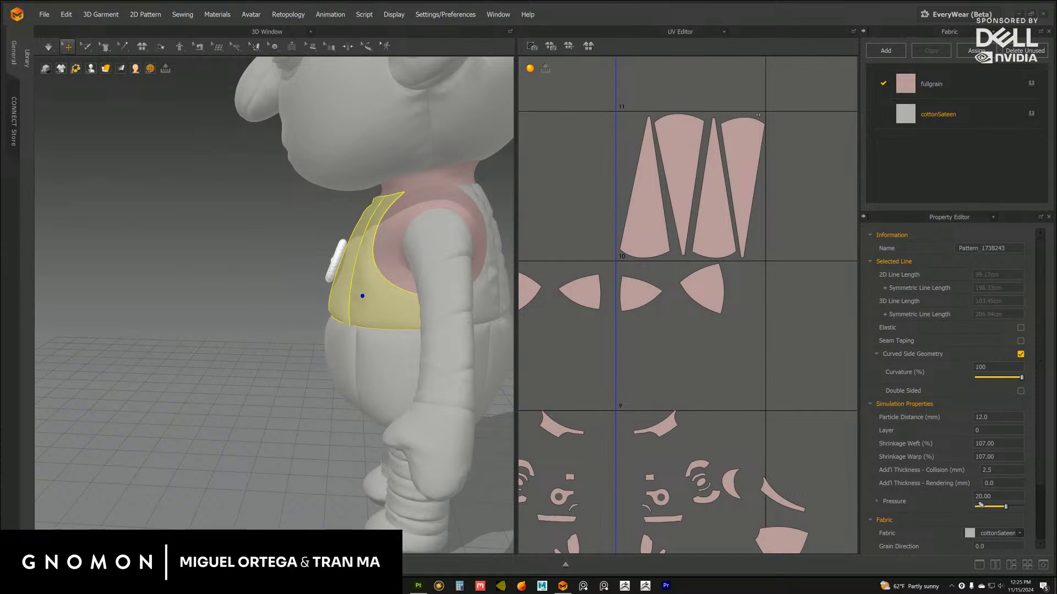
pyautogui.moveTo(986, 492); pyautogui.dragTo(966, 496)
pyautogui.moveTo(864, 506); pyautogui.dragTo(908, 510)
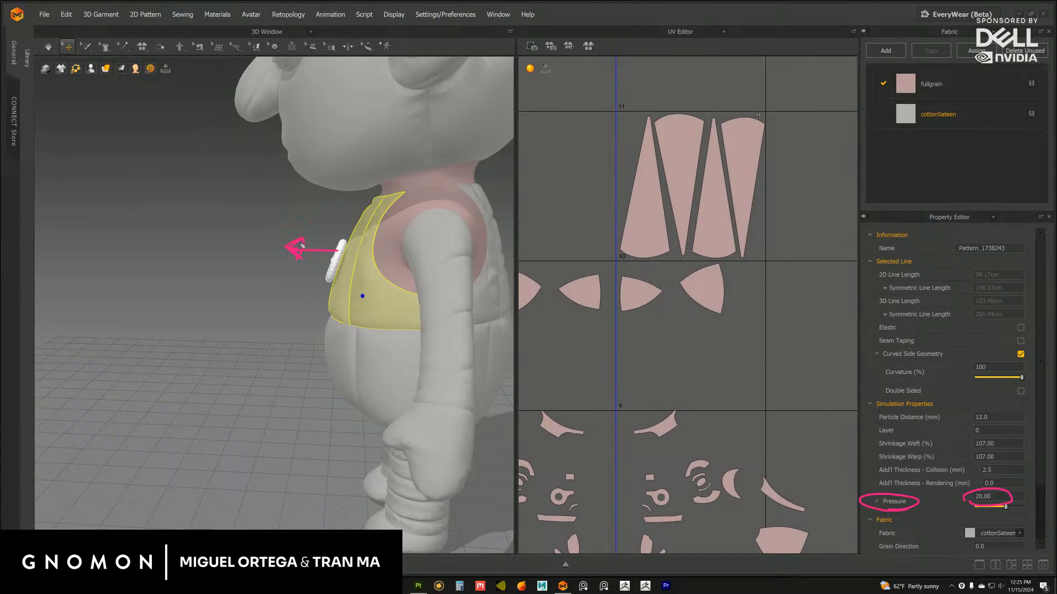
pyautogui.moveTo(373, 288); pyautogui.dragTo(339, 306)
pyautogui.moveTo(975, 464); pyautogui.dragTo(973, 468)
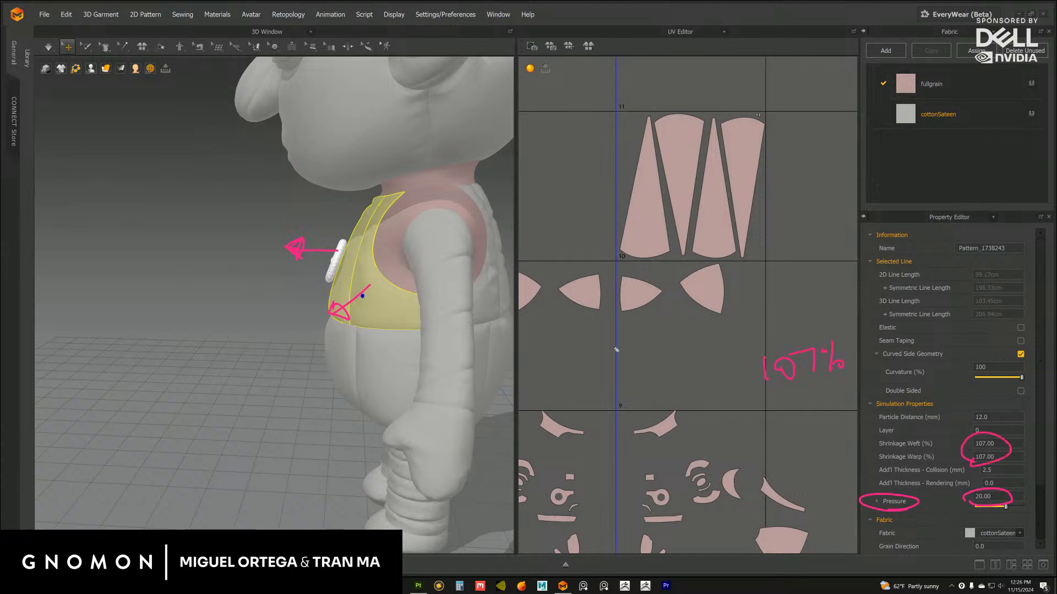
pyautogui.press('Escape')
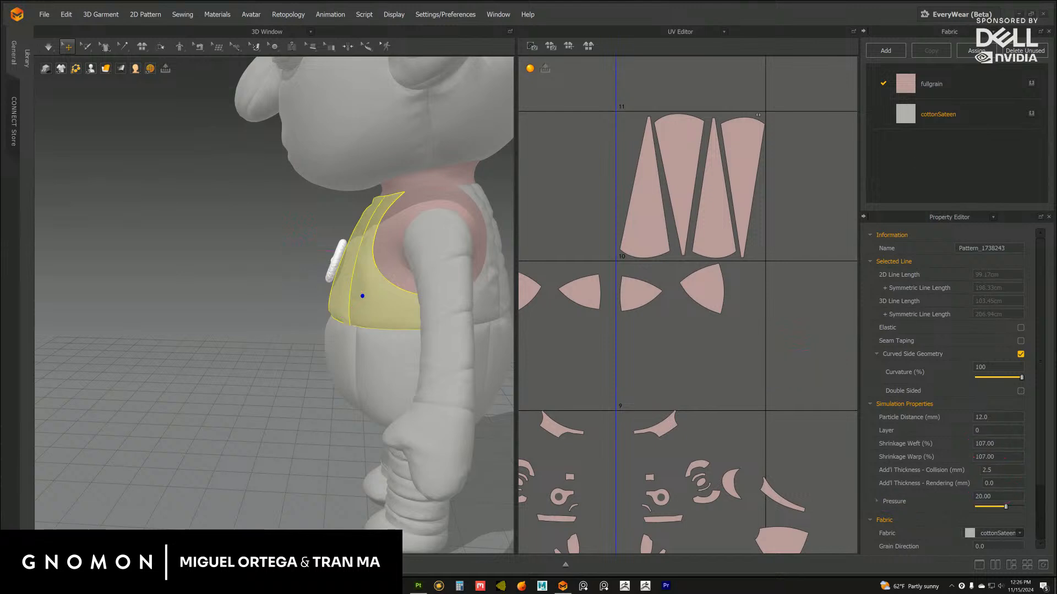
# Inspect the gnome's selected chest panels from the front and side, and clear the selection
pyautogui.moveTo(304, 292); pyautogui.dragTo(352, 315, button='right')
pyautogui.click(388, 307)
pyautogui.click(357, 316)
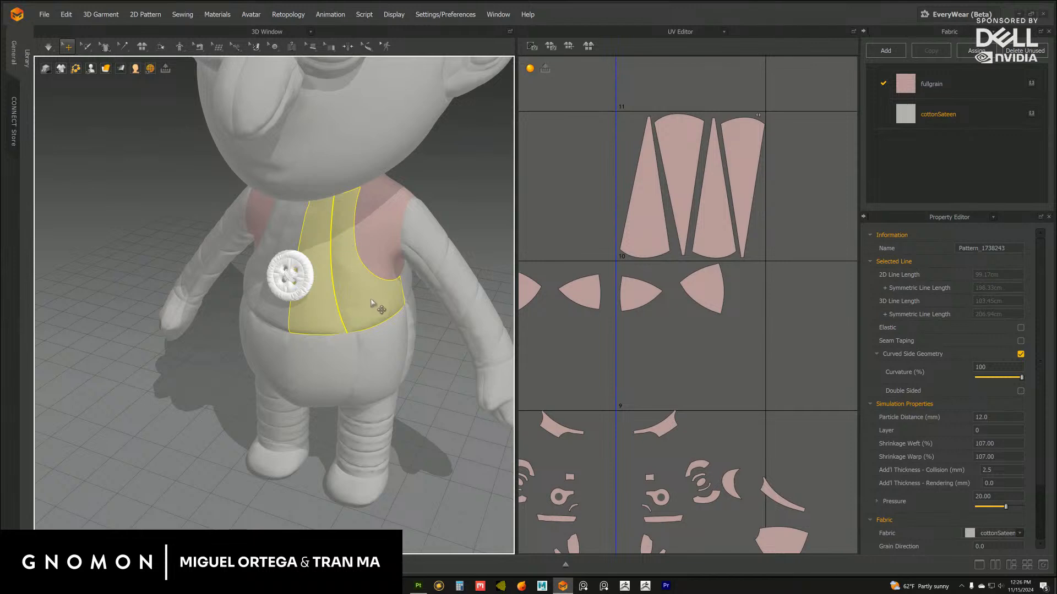
pyautogui.moveTo(369, 303); pyautogui.dragTo(331, 268, button='right')
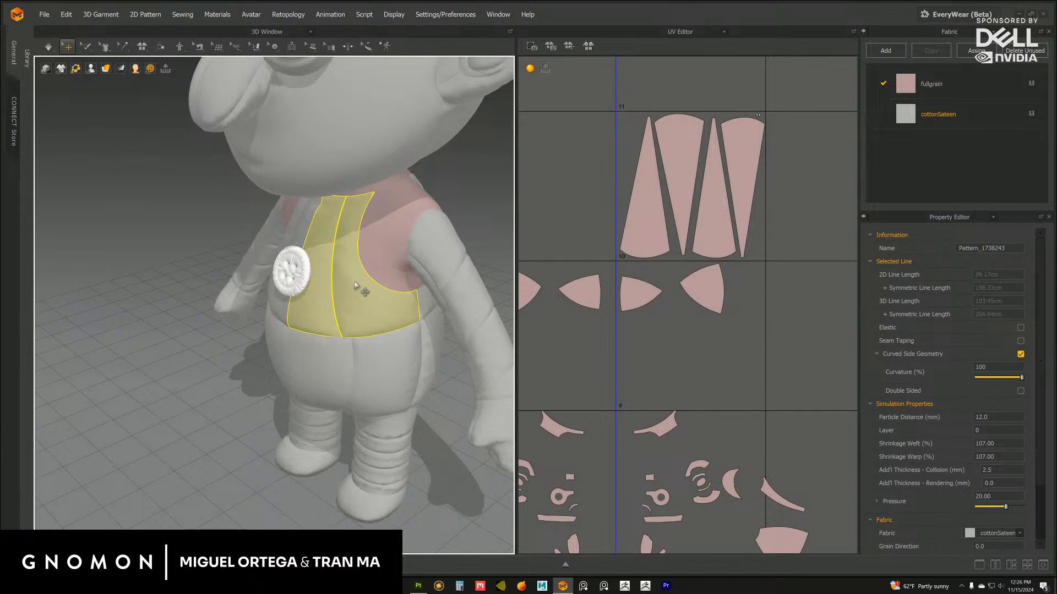
pyautogui.moveTo(375, 338); pyautogui.dragTo(385, 287, button='right')
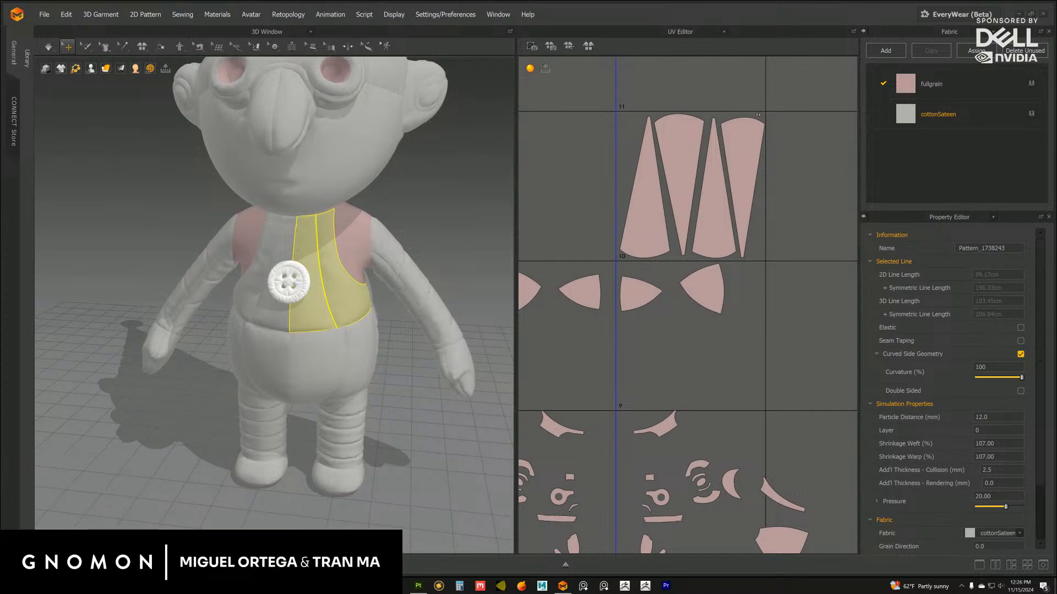
pyautogui.scroll(-2, 259, 275)
pyautogui.click(702, 336)
# Place the smaller curved triangular piece just below UV grid line 10 beside the vertical axis, and nest the larger one beneath it
pyautogui.scroll(-5, 715, 336)
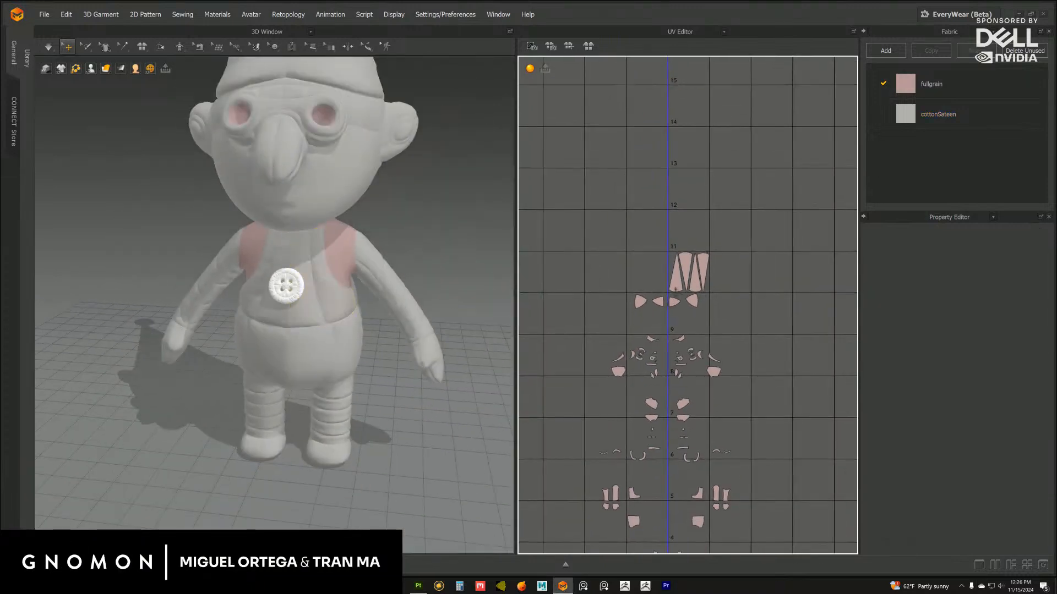
pyautogui.moveTo(737, 329); pyautogui.dragTo(725, 358, button='middle')
pyautogui.scroll(5, 725, 358)
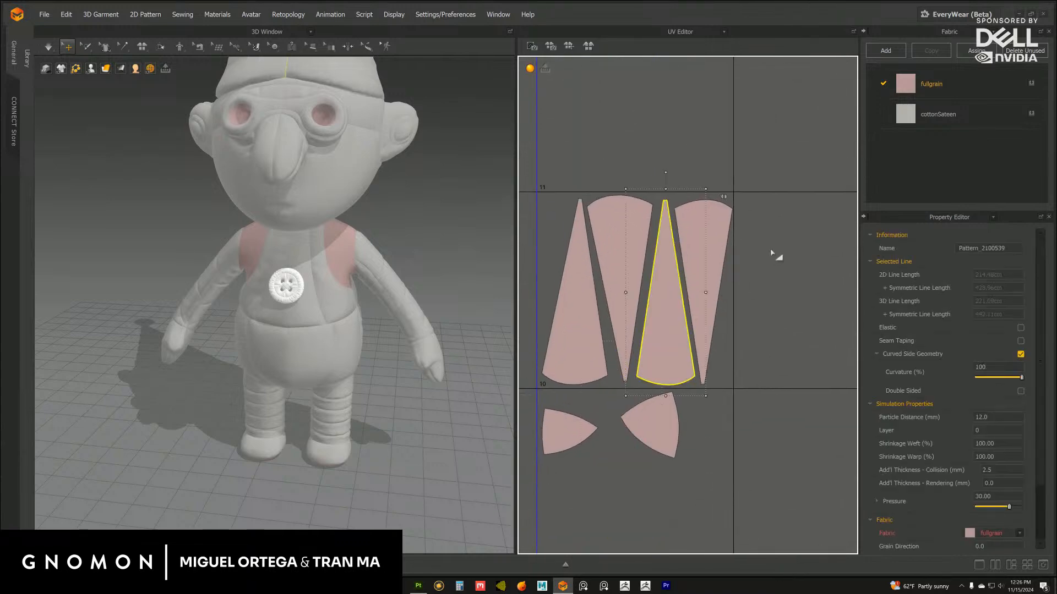
pyautogui.moveTo(774, 253); pyautogui.dragTo(622, 326, button='middle')
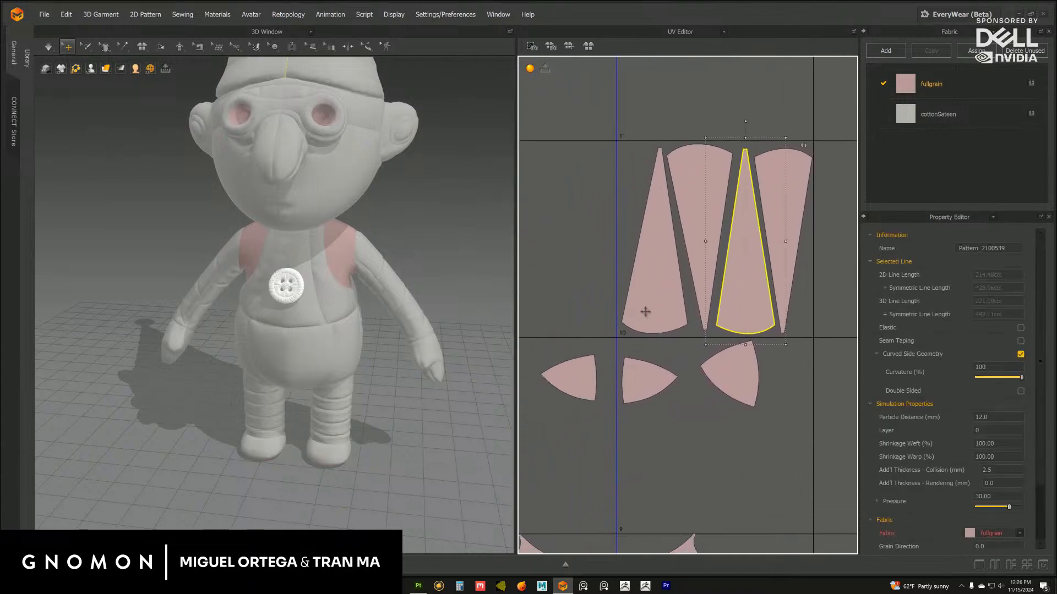
pyautogui.click(645, 311)
pyautogui.click(668, 420)
pyautogui.moveTo(638, 388); pyautogui.dragTo(628, 345, button='middle')
pyautogui.moveTo(627, 345); pyautogui.dragTo(624, 328)
pyautogui.moveTo(680, 342); pyautogui.dragTo(691, 306, button='middle')
pyautogui.moveTo(730, 290); pyautogui.dragTo(650, 332)
# Try placing the two mirrored curved triangular pieces beside the first pair in the UV tile
pyautogui.moveTo(594, 299); pyautogui.dragTo(651, 305, button='middle')
pyautogui.moveTo(628, 302); pyautogui.dragTo(771, 293)
pyautogui.moveTo(757, 325); pyautogui.dragTo(703, 318, button='middle')
pyautogui.click(702, 318)
pyautogui.moveTo(641, 354); pyautogui.dragTo(644, 324, button='middle')
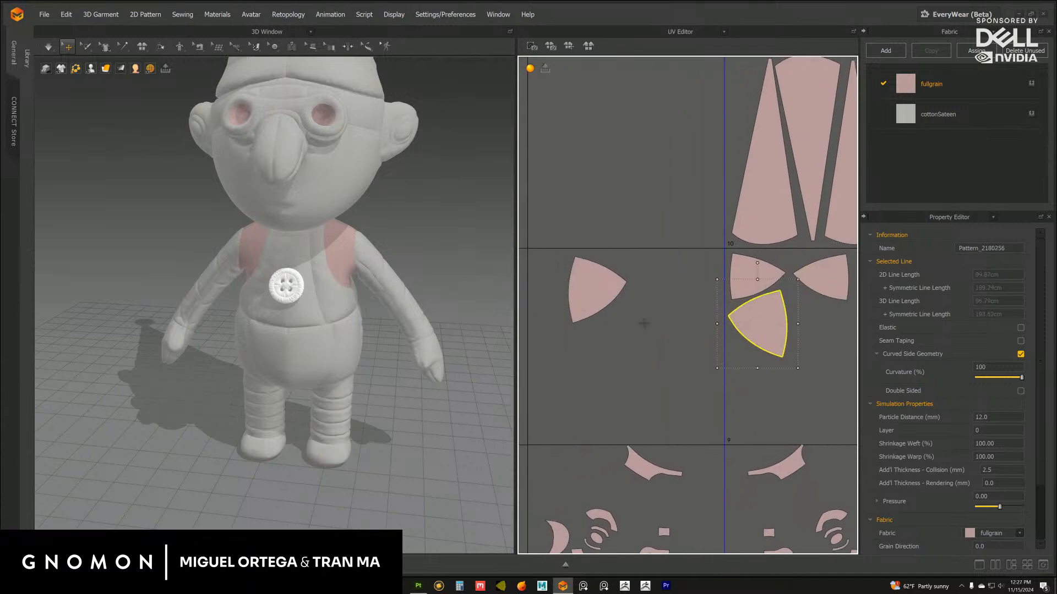
pyautogui.moveTo(581, 298); pyautogui.dragTo(801, 332)
pyautogui.keyDown('alt'); pyautogui.moveTo(724, 338); pyautogui.dragTo(601, 365, button='middle'); pyautogui.keyUp('alt')
pyautogui.keyDown('alt'); pyautogui.moveTo(602, 364); pyautogui.dragTo(708, 331, button='right'); pyautogui.keyUp('alt')
# Undo the moves of the two mirrored curved triangular pieces
pyautogui.hotkey('ctrl', 'z')
pyautogui.keyDown('alt'); pyautogui.moveTo(663, 304); pyautogui.dragTo(686, 301, button='middle'); pyautogui.keyUp('alt')
pyautogui.click(680, 306)
pyautogui.keyDown('alt'); pyautogui.moveTo(681, 309); pyautogui.dragTo(592, 286, button='right'); pyautogui.keyUp('alt')
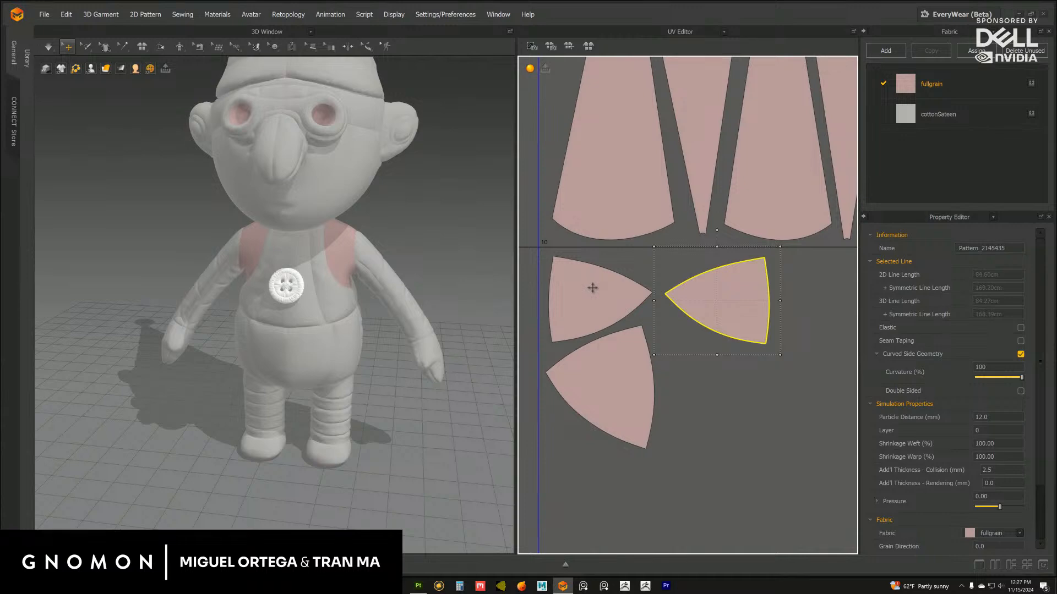
pyautogui.hotkey('ctrl', 'z')
pyautogui.hotkey('ctrl', 'z')
pyautogui.keyDown('alt'); pyautogui.moveTo(680, 307); pyautogui.dragTo(594, 307, button='right'); pyautogui.keyUp('alt')
pyautogui.keyDown('alt'); pyautogui.moveTo(594, 307); pyautogui.dragTo(675, 289, button='middle'); pyautogui.keyUp('alt')
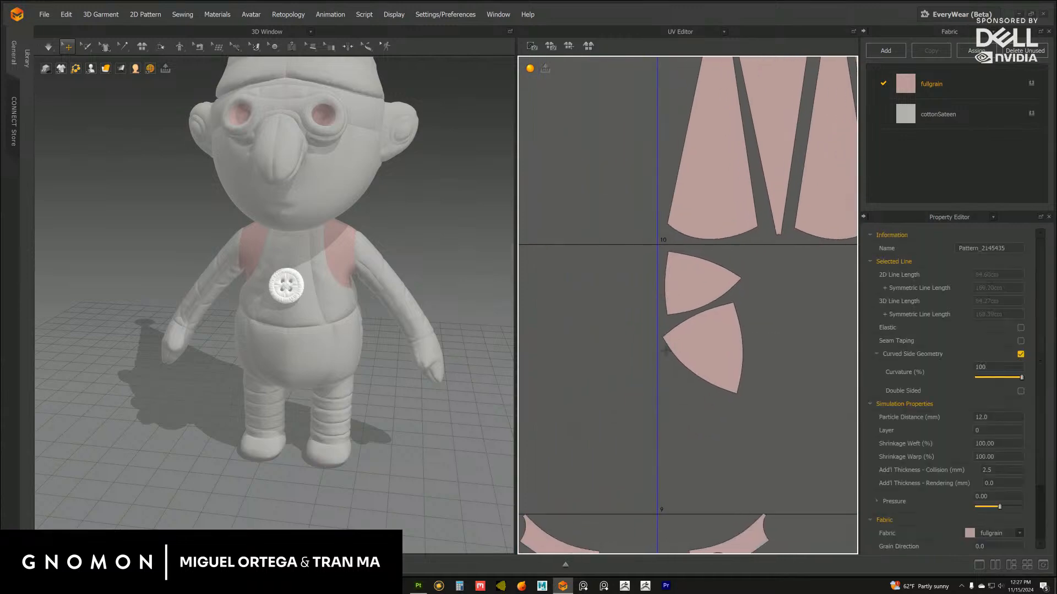
# Place the larger and smaller mirrored triangular pieces beside the first pair, forming a two-by-two cluster below grid line 10
pyautogui.click(666, 351)
pyautogui.keyDown('alt'); pyautogui.moveTo(666, 350); pyautogui.dragTo(628, 346, button='right'); pyautogui.keyUp('alt')
pyautogui.keyDown('alt'); pyautogui.moveTo(627, 347); pyautogui.dragTo(578, 321, button='middle'); pyautogui.keyUp('alt')
pyautogui.keyDown('alt'); pyautogui.moveTo(672, 337); pyautogui.dragTo(749, 320, button='right'); pyautogui.keyUp('alt')
pyautogui.moveTo(812, 288); pyautogui.dragTo(621, 277)
pyautogui.keyDown('alt'); pyautogui.moveTo(620, 277); pyautogui.dragTo(591, 290, button='middle'); pyautogui.keyUp('alt')
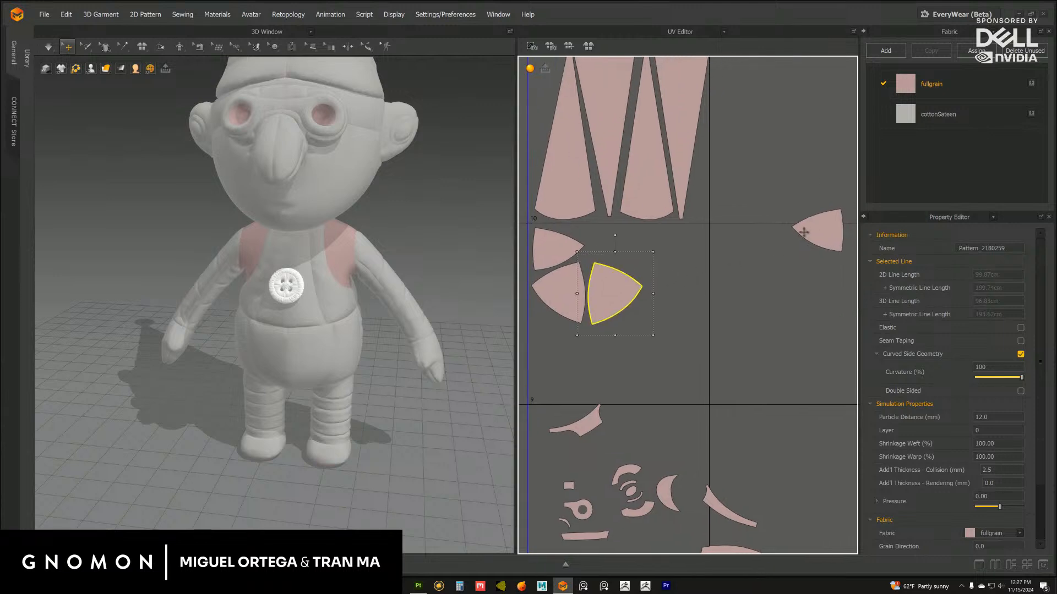
pyautogui.moveTo(804, 233); pyautogui.dragTo(599, 253)
pyautogui.moveTo(672, 330); pyautogui.dragTo(573, 358, button='middle')
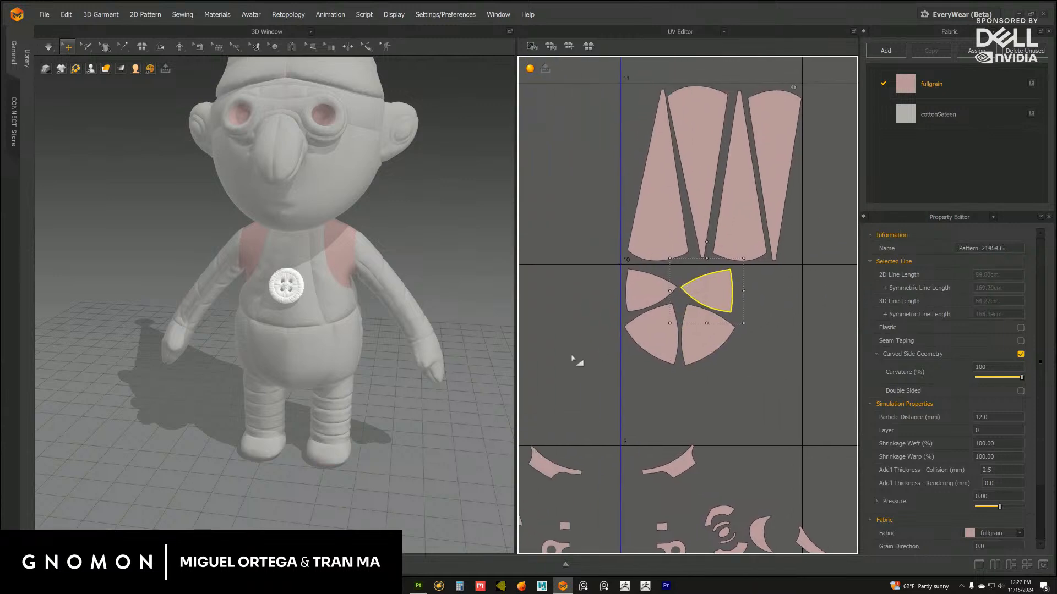
# Tighten the spacing between the four curved triangular pieces, shifting the cluster closer to the vertical axis and grid line 10
pyautogui.click(572, 359)
pyautogui.keyDown('alt'); pyautogui.moveTo(572, 359); pyautogui.dragTo(599, 379, button='right'); pyautogui.keyUp('alt')
pyautogui.moveTo(605, 289); pyautogui.dragTo(603, 287)
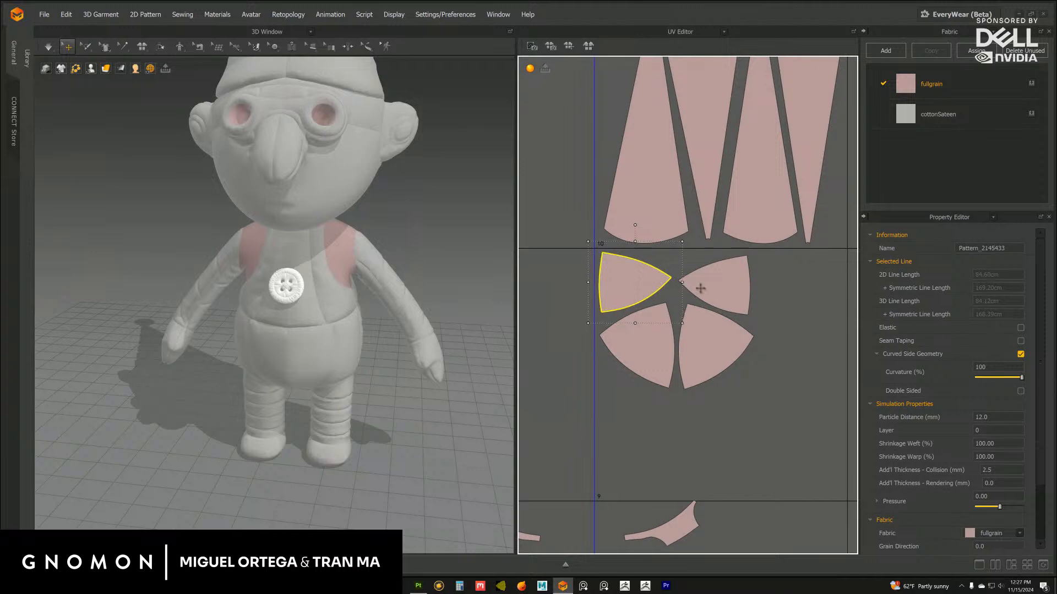
pyautogui.moveTo(700, 289); pyautogui.dragTo(696, 285)
pyautogui.click(633, 347)
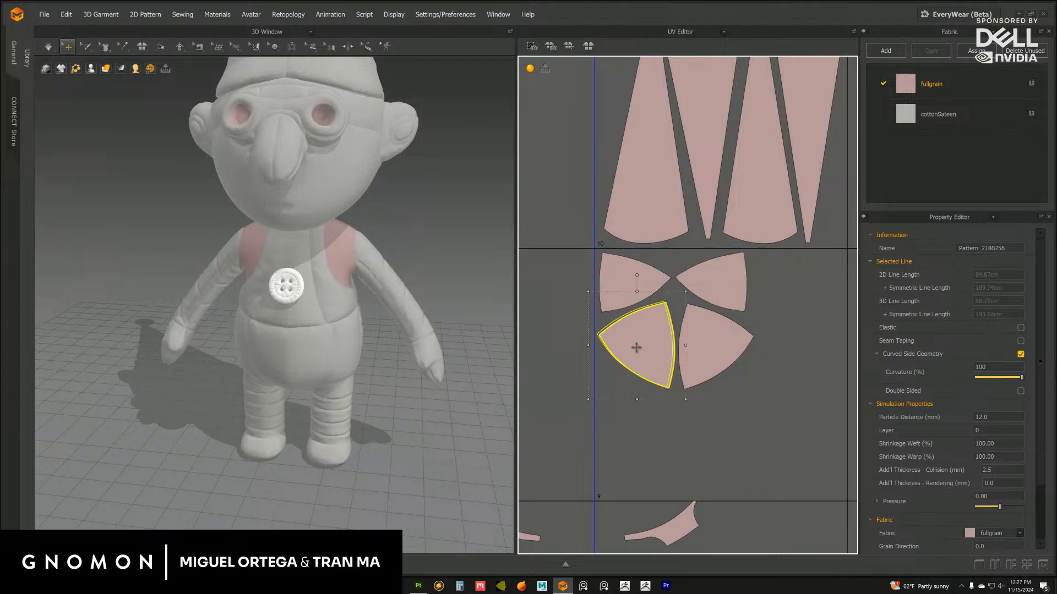
pyautogui.click(698, 345)
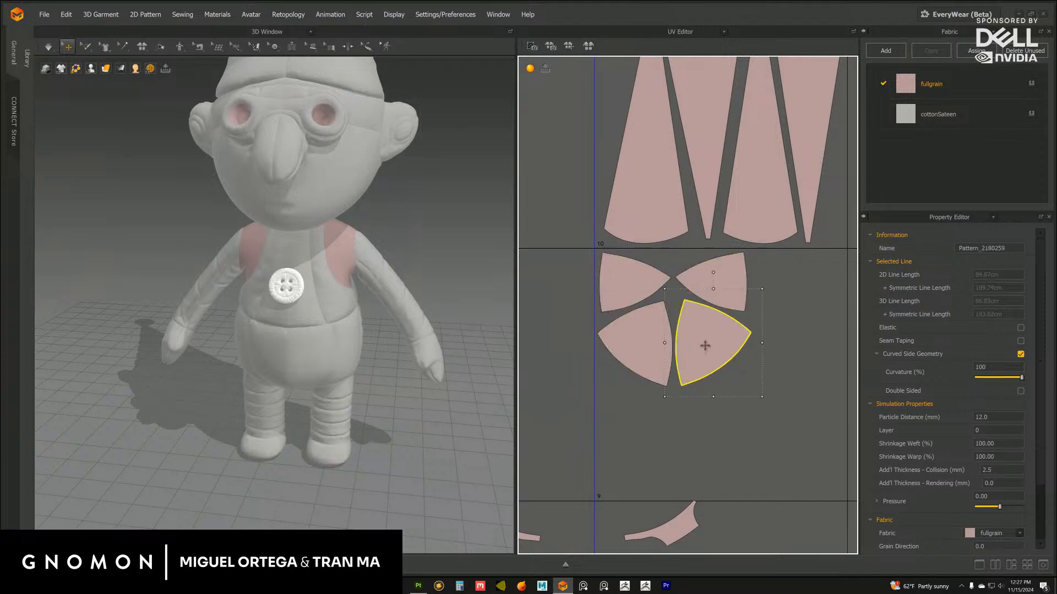
pyautogui.moveTo(706, 344); pyautogui.dragTo(700, 347)
pyautogui.click(647, 350)
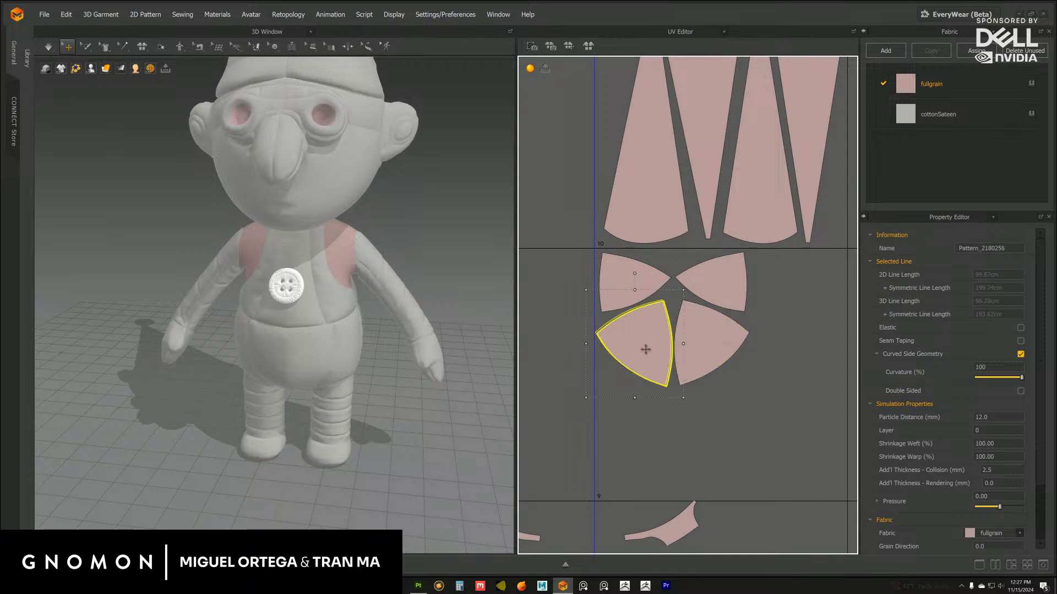
pyautogui.click(721, 432)
# Shift one group of head detail pieces away from the vertical axis, and move its mirrored group across the axis beside the hat tile
pyautogui.keyDown('alt'); pyautogui.moveTo(721, 432); pyautogui.dragTo(589, 384, button='right'); pyautogui.keyUp('alt')
pyautogui.keyDown('alt'); pyautogui.moveTo(606, 364); pyautogui.dragTo(612, 265, button='middle'); pyautogui.keyUp('alt')
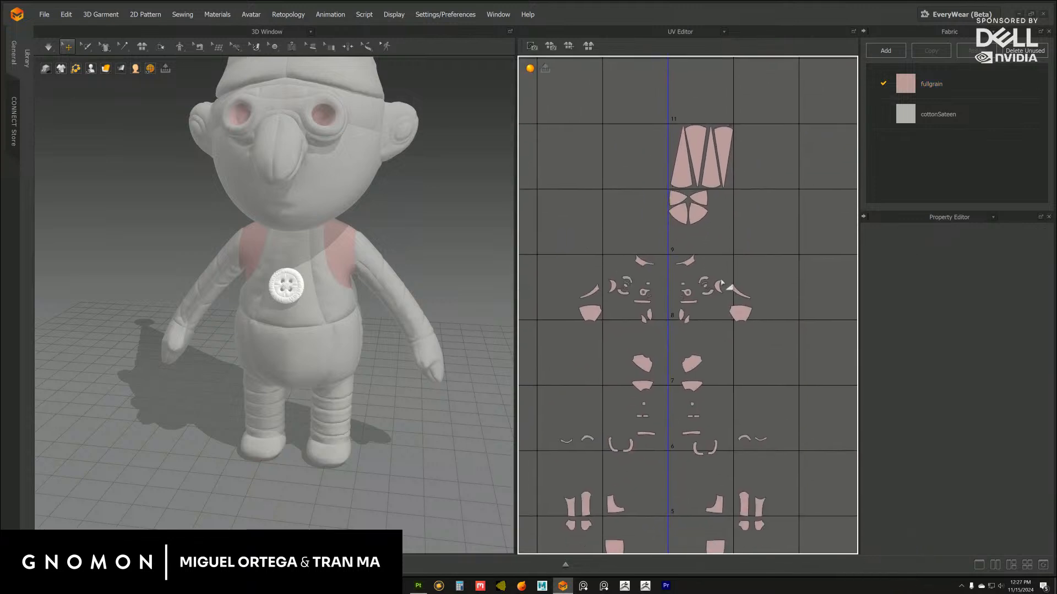
pyautogui.moveTo(755, 340); pyautogui.dragTo(761, 346)
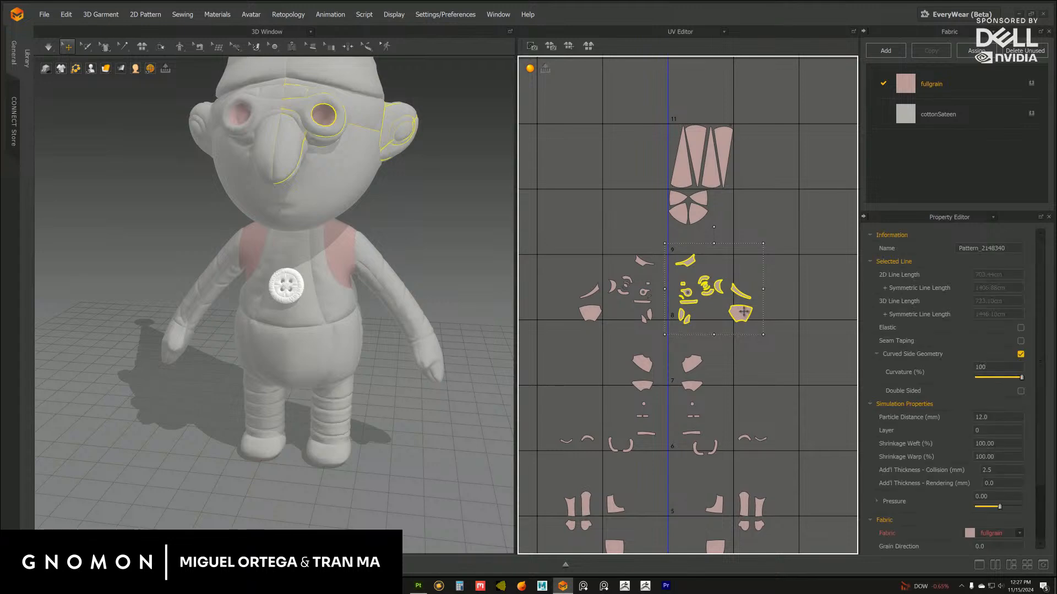
pyautogui.moveTo(753, 307); pyautogui.dragTo(786, 302)
pyautogui.moveTo(570, 246); pyautogui.dragTo(664, 333)
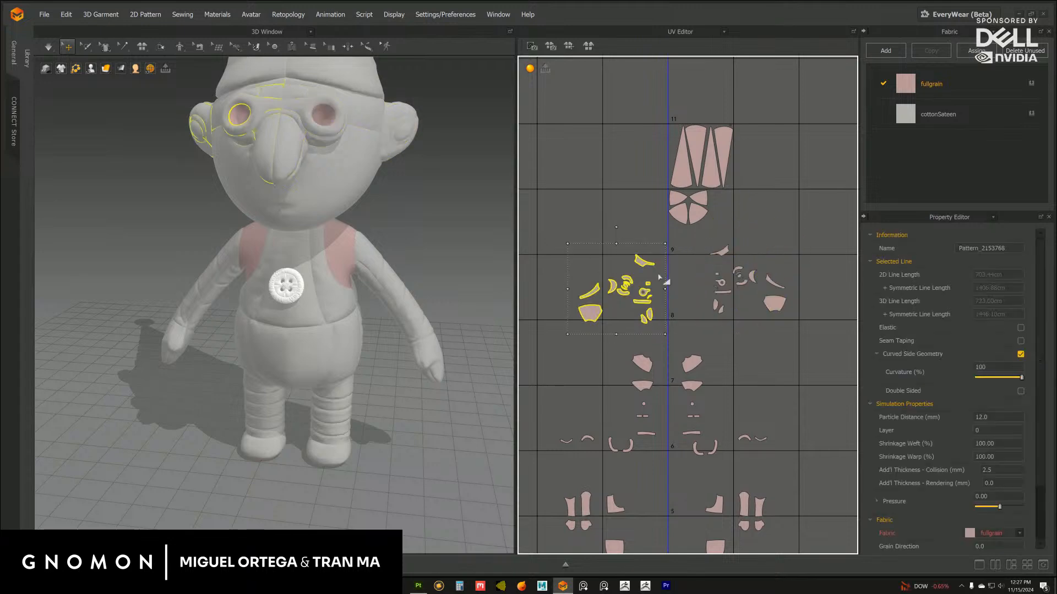
pyautogui.moveTo(678, 257); pyautogui.dragTo(837, 160)
pyautogui.scroll(3, 561, 290)
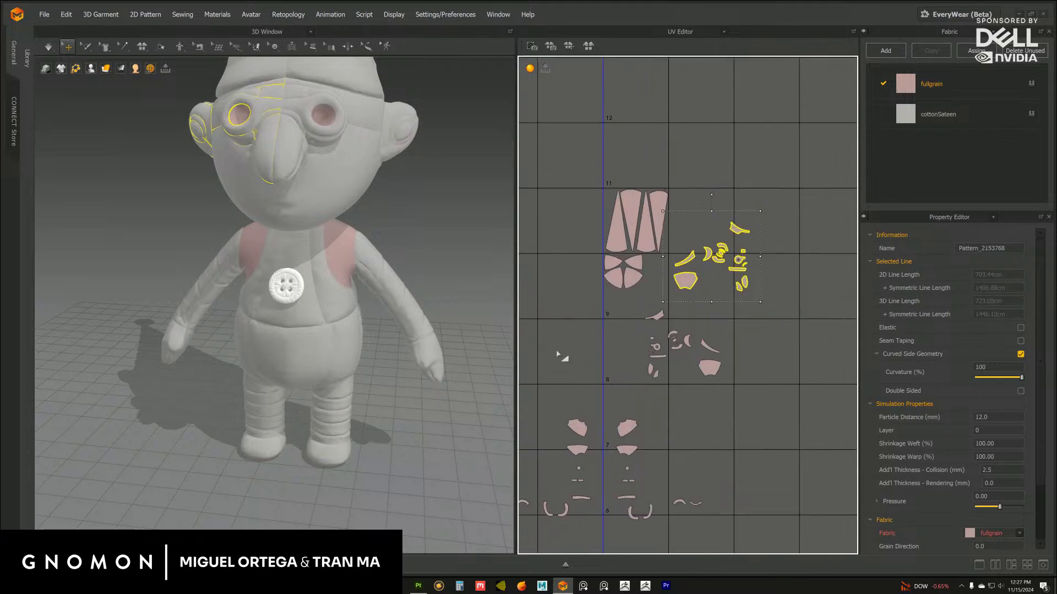
pyautogui.click(583, 371)
# Place the two fan-shaped pieces side by side below the triangular cluster, just above grid line 9, and tighten their spacing
pyautogui.scroll(3, 583, 330)
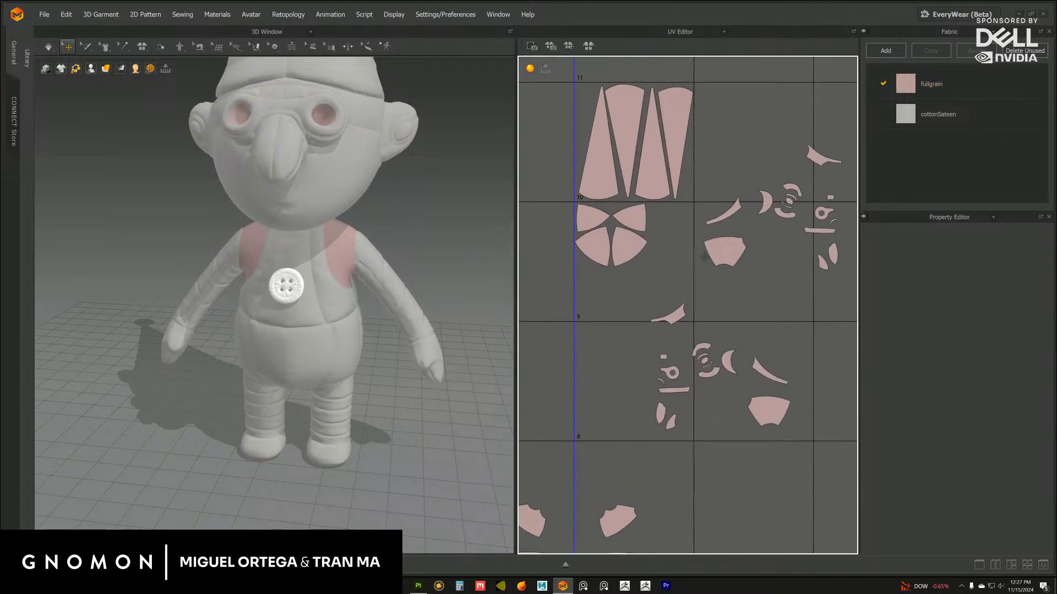
pyautogui.moveTo(716, 244); pyautogui.dragTo(592, 293)
pyautogui.moveTo(666, 318)
pyautogui.mouseDown()
pyautogui.moveTo(724, 265)
pyautogui.moveTo(666, 316)
pyautogui.moveTo(669, 337)
pyautogui.mouseUp()
pyautogui.moveTo(762, 410); pyautogui.dragTo(637, 301)
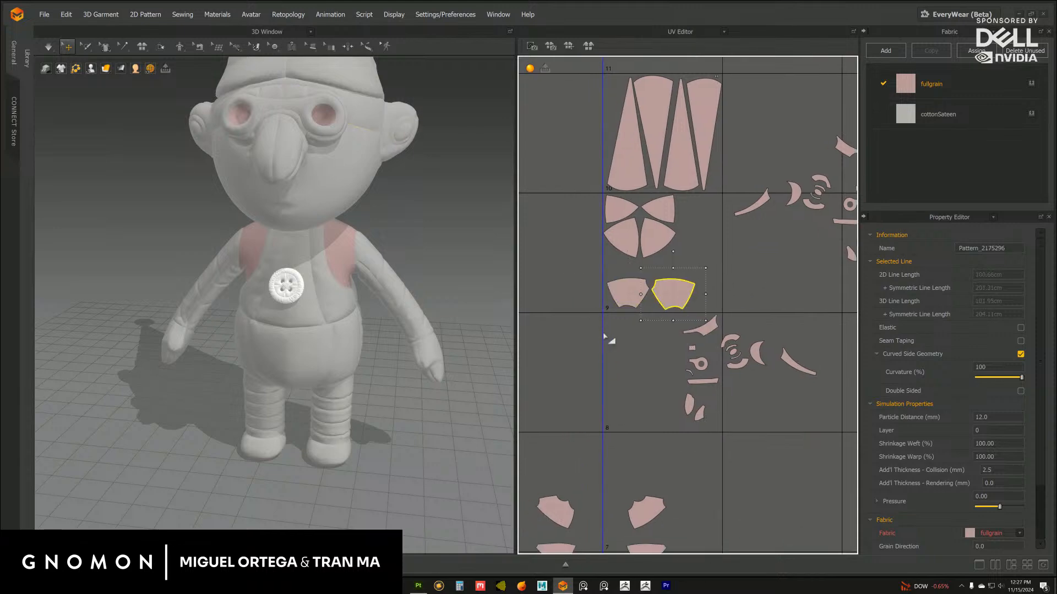
pyautogui.scroll(2, 607, 285)
pyautogui.click(602, 286)
pyautogui.click(661, 290)
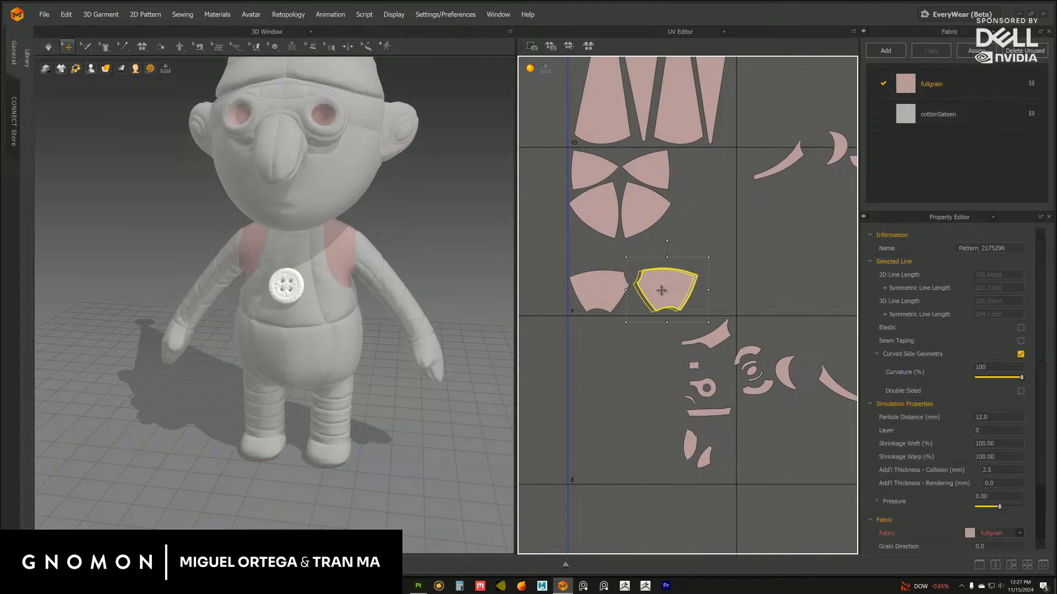
# Place the two mirrored curved, pointed head pieces beneath the triangular cluster, above the fan-shaped pair
pyautogui.moveTo(660, 292); pyautogui.dragTo(658, 291)
pyautogui.moveTo(715, 337); pyautogui.dragTo(662, 236)
pyautogui.moveTo(717, 250); pyautogui.dragTo(661, 296, button='middle')
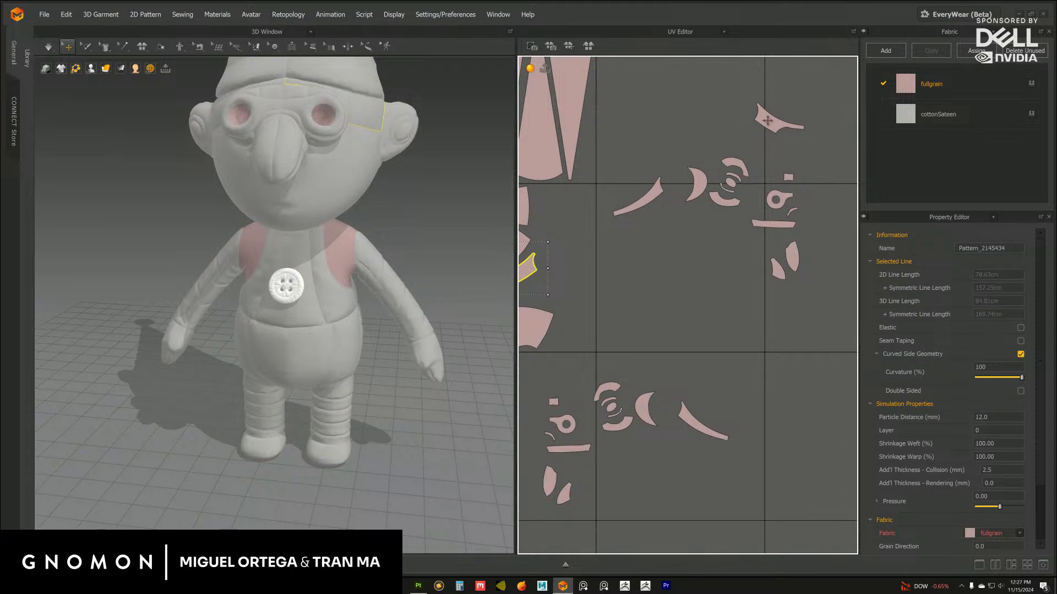
pyautogui.moveTo(767, 120); pyautogui.dragTo(599, 249)
pyautogui.moveTo(599, 249); pyautogui.dragTo(755, 275, button='middle')
pyautogui.moveTo(765, 269); pyautogui.dragTo(611, 292)
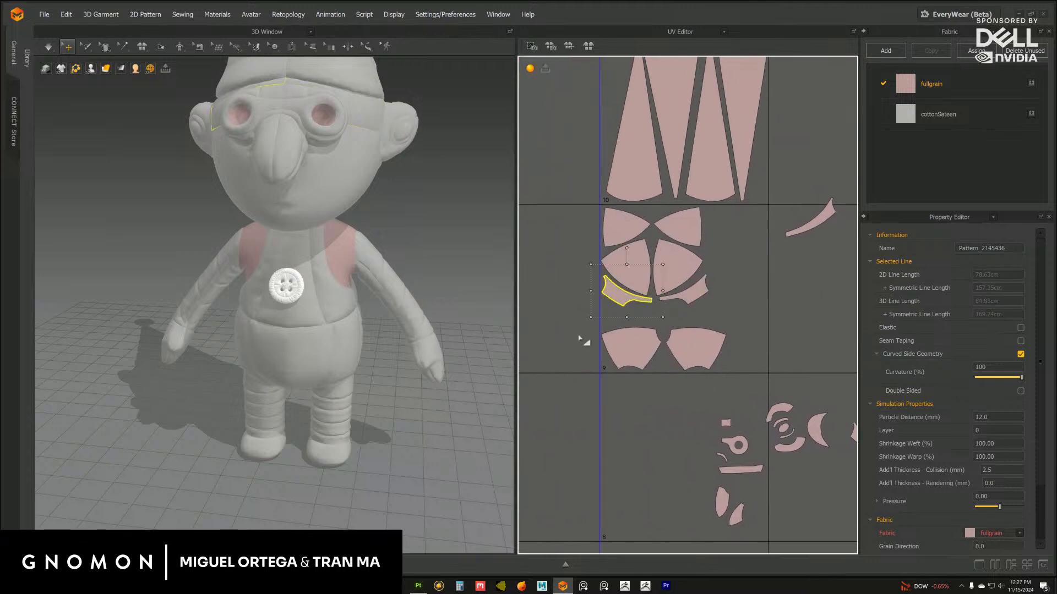
# Fine-tune the two curved, pointed head pieces so they nest closely against the lower triangular pieces
pyautogui.click(573, 355)
pyautogui.scroll(5, 599, 401)
pyautogui.click(644, 298)
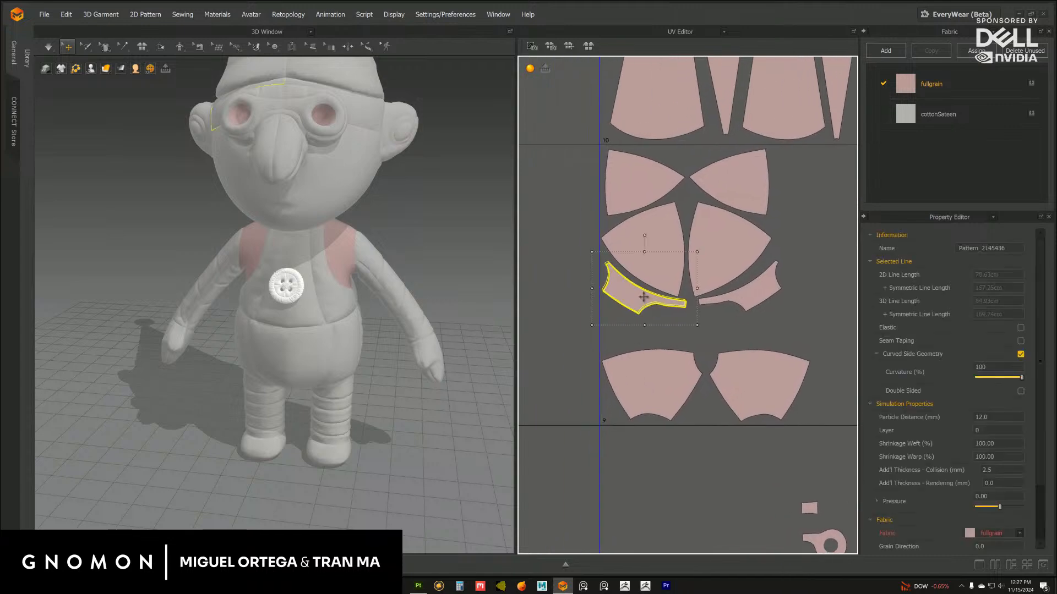
pyautogui.click(721, 272)
pyautogui.click(756, 294)
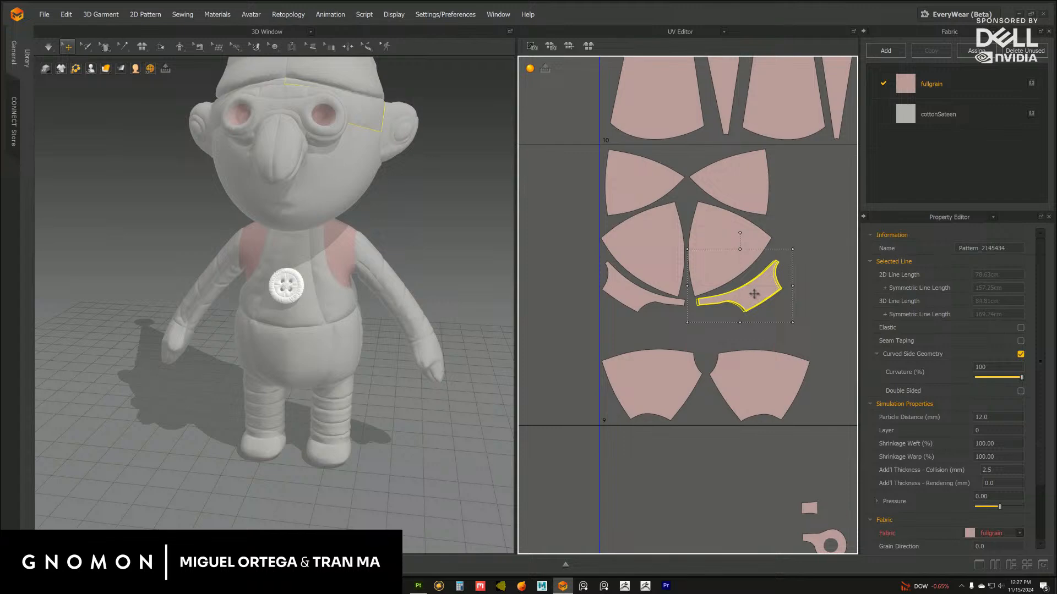
pyautogui.moveTo(754, 295); pyautogui.dragTo(746, 295)
pyautogui.click(814, 329)
# Nudge the right-hand fan-shaped piece closer to its mirrored counterpart
pyautogui.scroll(-2, 804, 329)
pyautogui.moveTo(787, 326); pyautogui.dragTo(570, 304, button='middle')
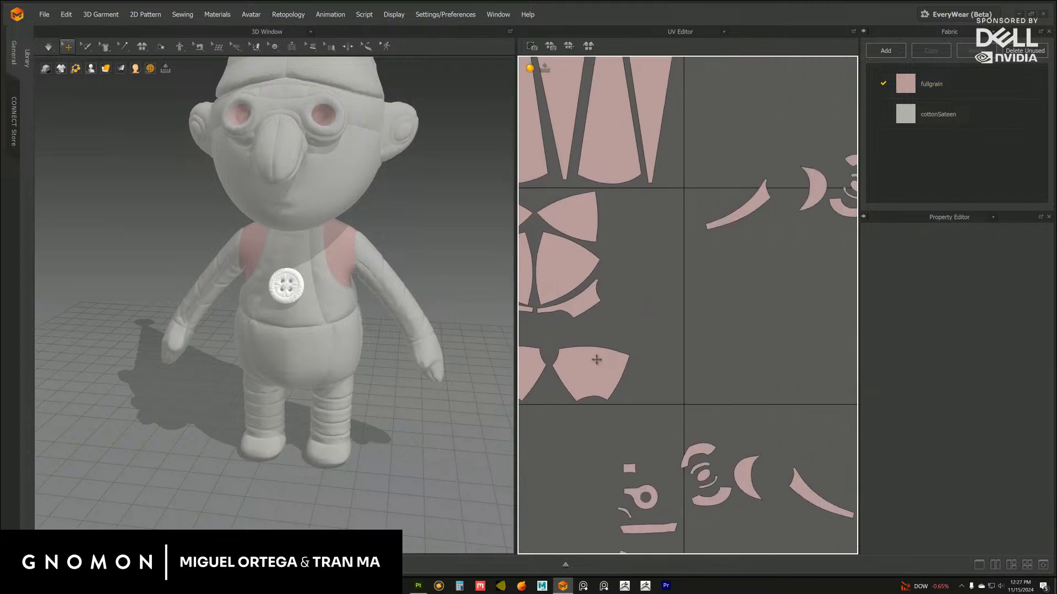
pyautogui.moveTo(590, 367); pyautogui.dragTo(587, 369)
pyautogui.click(707, 329)
pyautogui.scroll(-2, 695, 315)
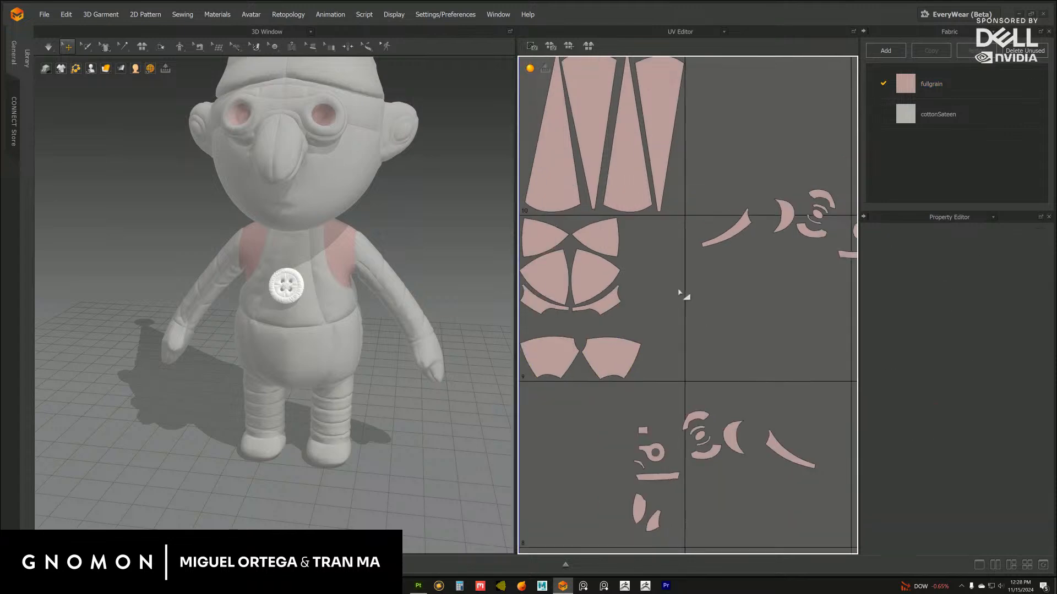
# Move one pair of nose pieces closer to the head tile, onto its outer vertical grid line
pyautogui.moveTo(686, 295); pyautogui.dragTo(711, 267, button='middle')
pyautogui.click(815, 287)
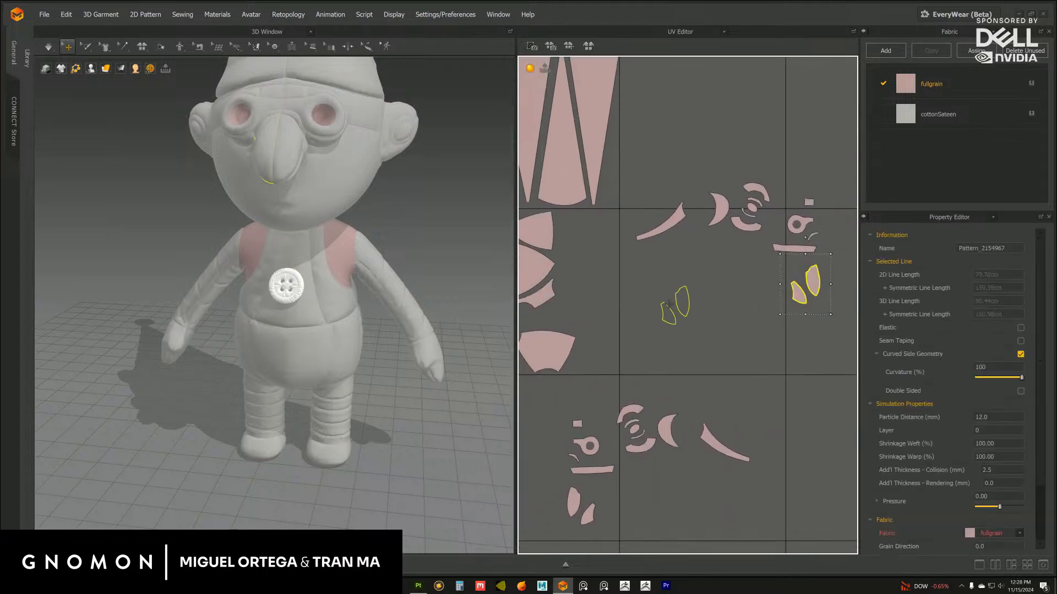
pyautogui.moveTo(670, 304); pyautogui.dragTo(619, 305)
pyautogui.moveTo(662, 321); pyautogui.dragTo(770, 332, button='middle')
pyautogui.click(655, 361)
pyautogui.scroll(-1, 722, 299)
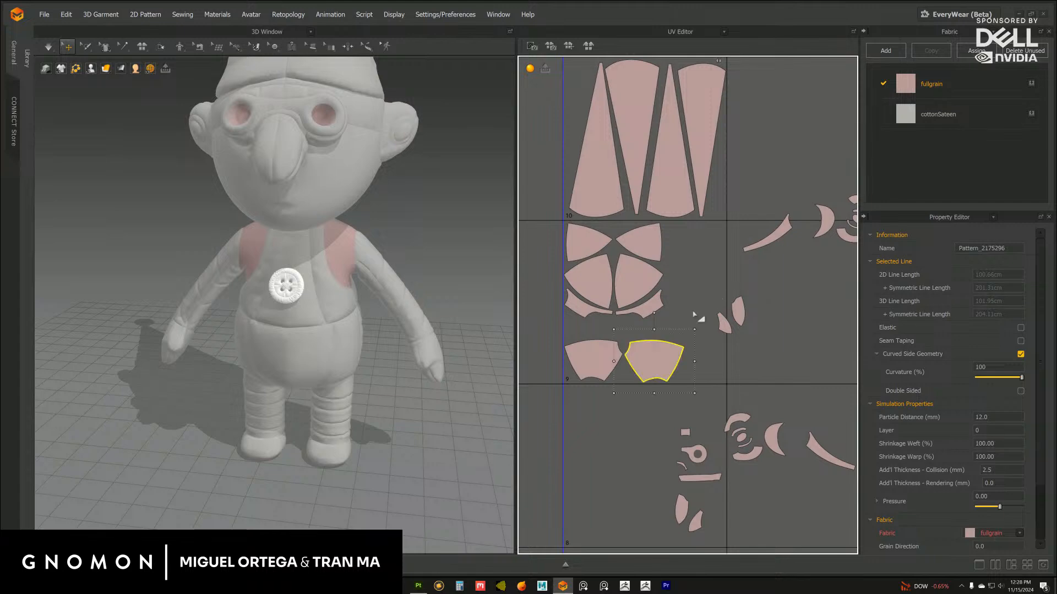
# Move the goggle detail group into the head tile and set its ring piece against the upper triangular piece
pyautogui.moveTo(791, 261); pyautogui.dragTo(691, 275, button='middle')
pyautogui.moveTo(784, 217); pyautogui.dragTo(602, 260)
pyautogui.scroll(3, 667, 293)
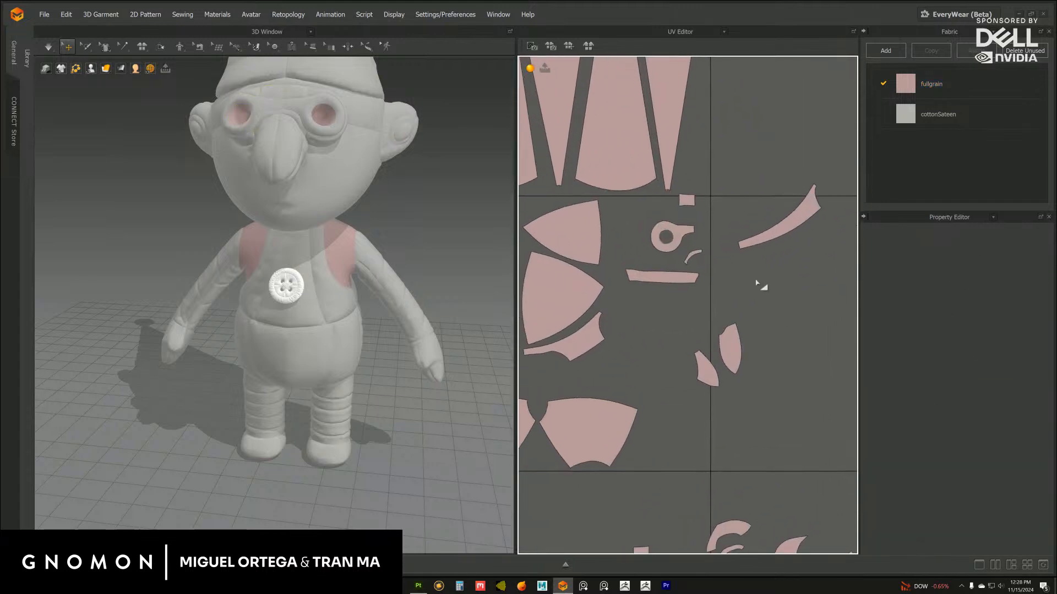
pyautogui.moveTo(759, 283); pyautogui.dragTo(761, 304, button='middle')
pyautogui.click(669, 256)
pyautogui.moveTo(621, 246); pyautogui.dragTo(623, 246)
# Place the small rectangular piece above the ring piece and the straight goggle strip directly below it
pyautogui.click(688, 221)
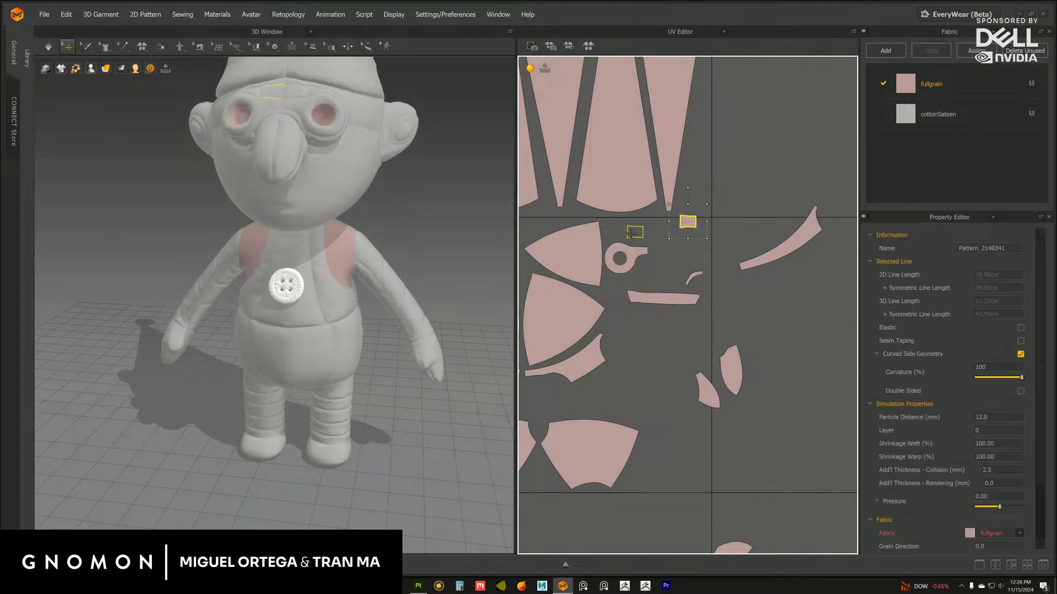
pyautogui.moveTo(688, 221); pyautogui.dragTo(627, 229)
pyautogui.moveTo(654, 300); pyautogui.dragTo(632, 287)
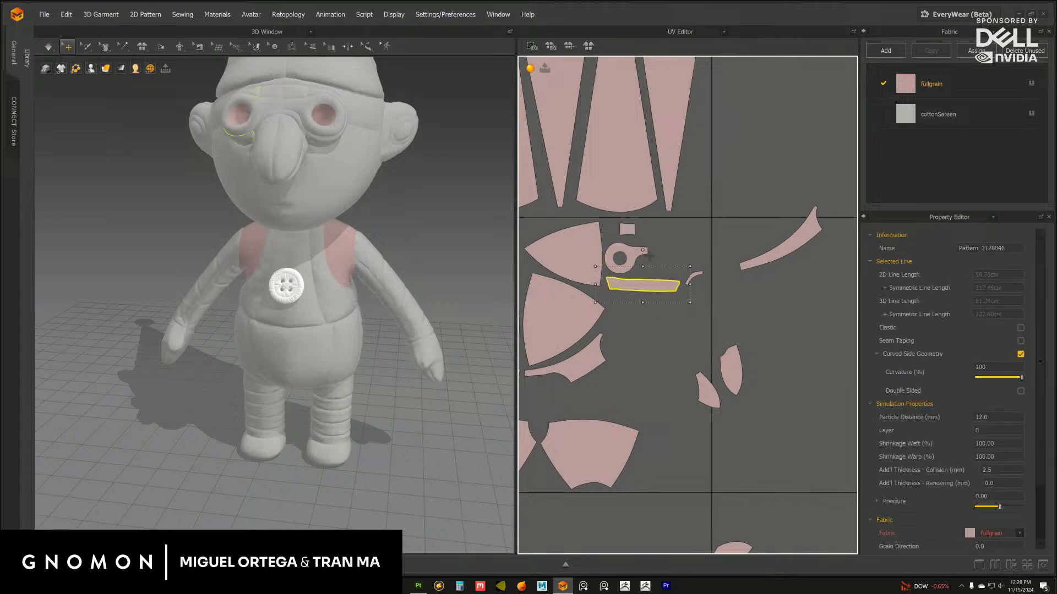
pyautogui.scroll(-2, 642, 251)
pyautogui.moveTo(661, 330); pyautogui.dragTo(654, 289, button='middle')
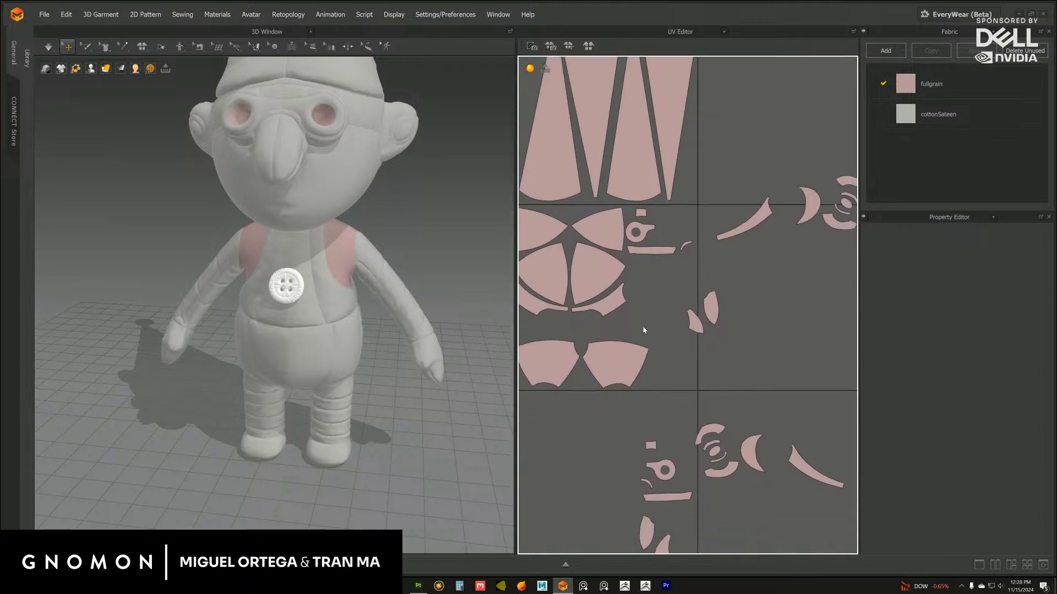
# Place the mirrored ring piece beside the first ring and the mirrored goggle strip beneath the first strip
pyautogui.click(653, 467)
pyautogui.moveTo(661, 213); pyautogui.dragTo(660, 214)
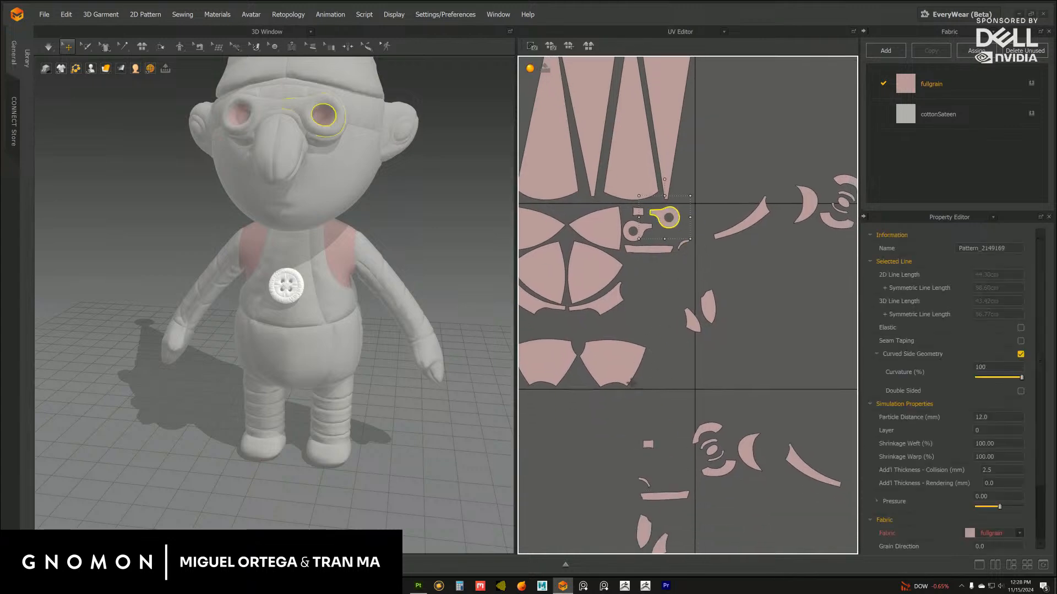
pyautogui.moveTo(666, 493); pyautogui.dragTo(656, 261)
# Bring the small nose piece into the head tile, just below the two goggle strips
pyautogui.moveTo(686, 377); pyautogui.dragTo(685, 332, button='middle')
pyautogui.moveTo(690, 281); pyautogui.dragTo(671, 242)
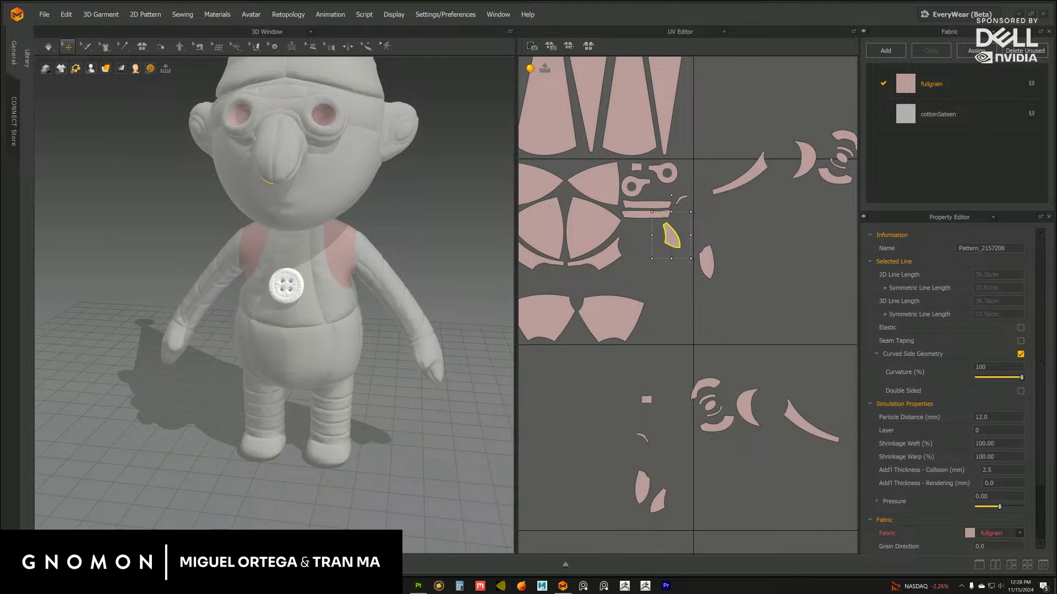
pyautogui.moveTo(694, 297); pyautogui.dragTo(715, 334, button='middle')
pyautogui.click(699, 276)
pyautogui.click(692, 274)
pyautogui.moveTo(686, 279); pyautogui.dragTo(685, 280)
pyautogui.moveTo(701, 355); pyautogui.dragTo(686, 256, button='middle')
# Move the remaining mirrored rectangle, thin curve and nose pieces together into the tile beside the head tile
pyautogui.moveTo(621, 312); pyautogui.dragTo(685, 481)
pyautogui.moveTo(645, 377); pyautogui.dragTo(765, 181)
pyautogui.moveTo(675, 299); pyautogui.dragTo(632, 409, button='middle')
# Place the two long nose pieces side by side below the goggle strips, and the small nose piece between the ring pieces
pyautogui.click(684, 338)
pyautogui.moveTo(721, 343); pyautogui.dragTo(619, 306)
pyautogui.moveTo(618, 306); pyautogui.dragTo(678, 331, button='middle')
pyautogui.click(669, 348)
pyautogui.scroll(3, 688, 350)
pyautogui.moveTo(676, 341); pyautogui.dragTo(677, 236)
pyautogui.moveTo(635, 311); pyautogui.dragTo(654, 331, button='middle')
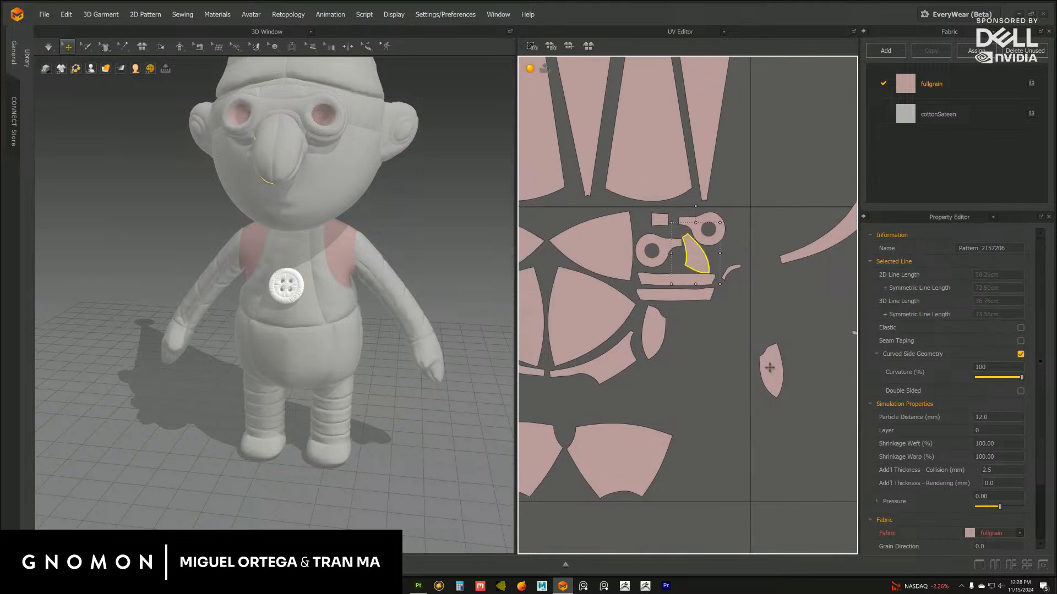
pyautogui.moveTo(771, 370); pyautogui.dragTo(683, 333)
pyautogui.scroll(2, 742, 341)
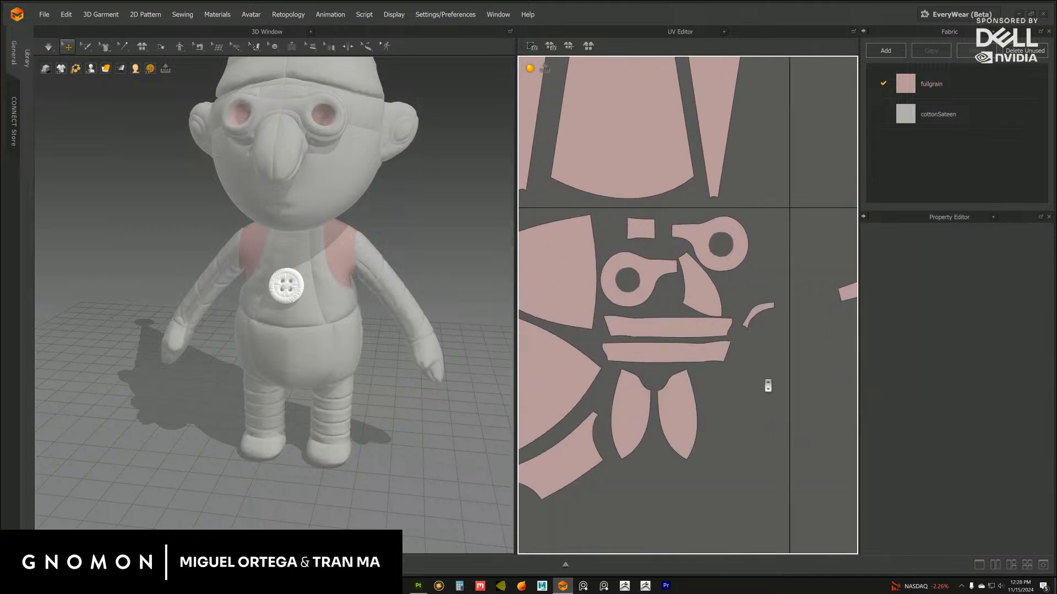
# Adjust the spacing between the upper ring piece and the small nose piece above the goggle strips
pyautogui.click(710, 247)
pyautogui.click(697, 289)
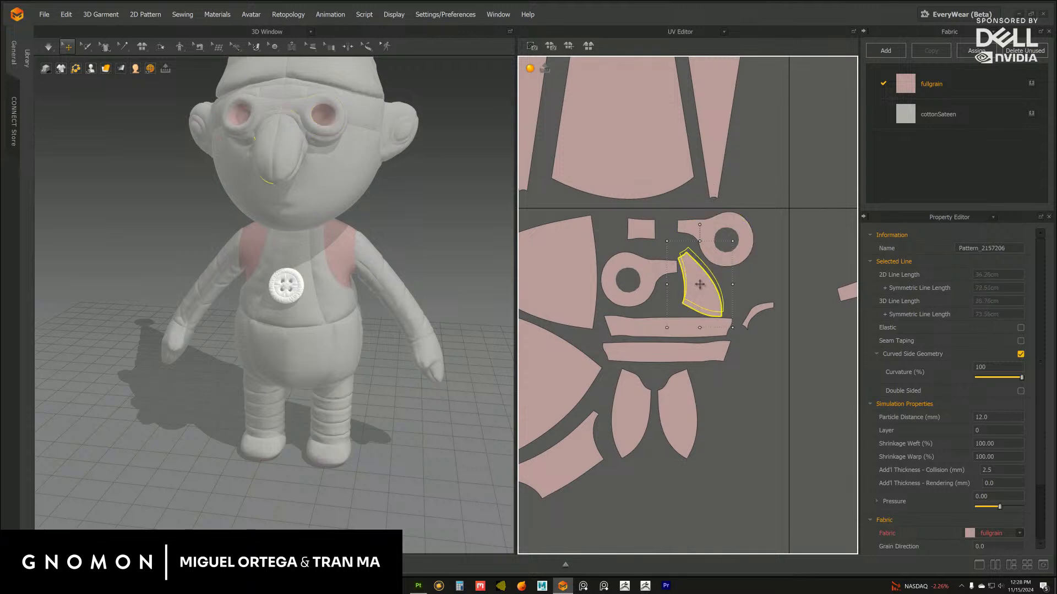
pyautogui.click(722, 293)
# Rotate the two thin curved pieces upright and place them as a mirrored pair beside the upper ring piece
pyautogui.scroll(-2, 721, 292)
pyautogui.moveTo(721, 292); pyautogui.dragTo(732, 235)
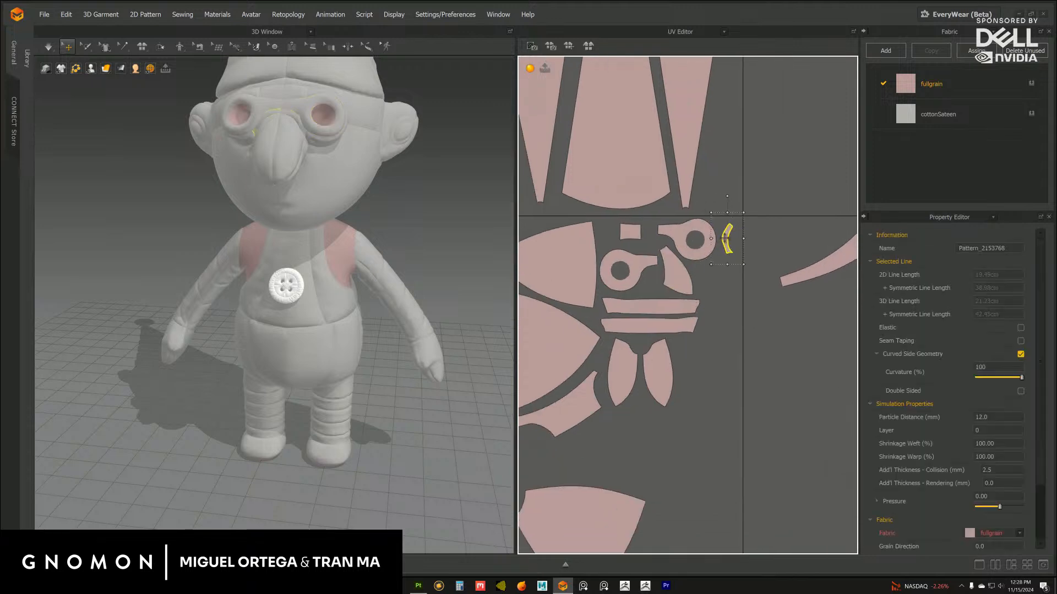
pyautogui.click(765, 311)
pyautogui.scroll(-2, 698, 341)
pyautogui.moveTo(697, 340); pyautogui.dragTo(718, 369, button='middle')
pyautogui.moveTo(753, 301); pyautogui.dragTo(670, 252)
pyautogui.scroll(4, 653, 304)
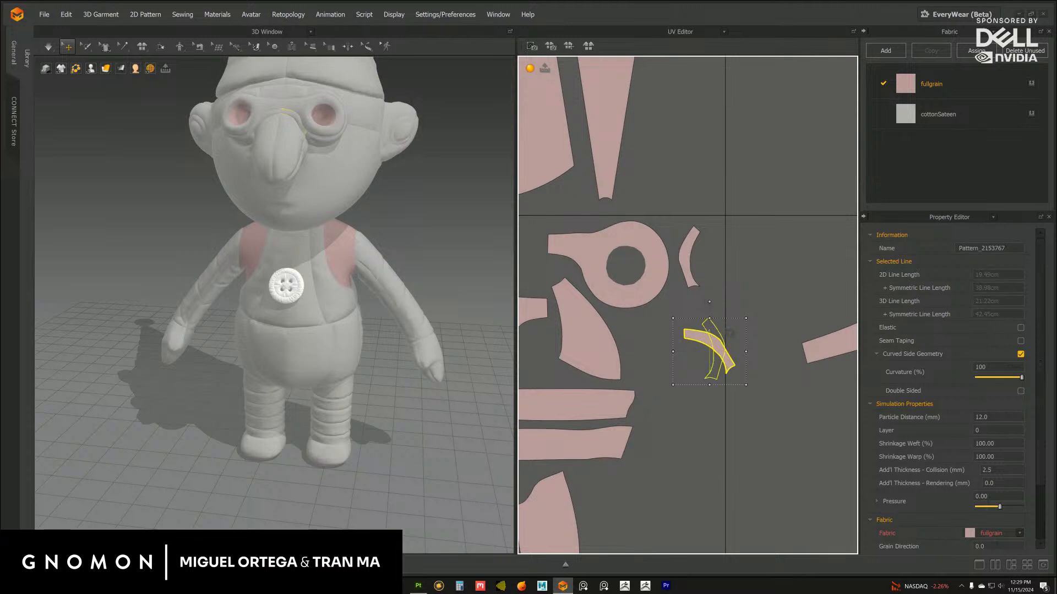
pyautogui.moveTo(710, 353); pyautogui.dragTo(687, 254)
pyautogui.click(791, 319)
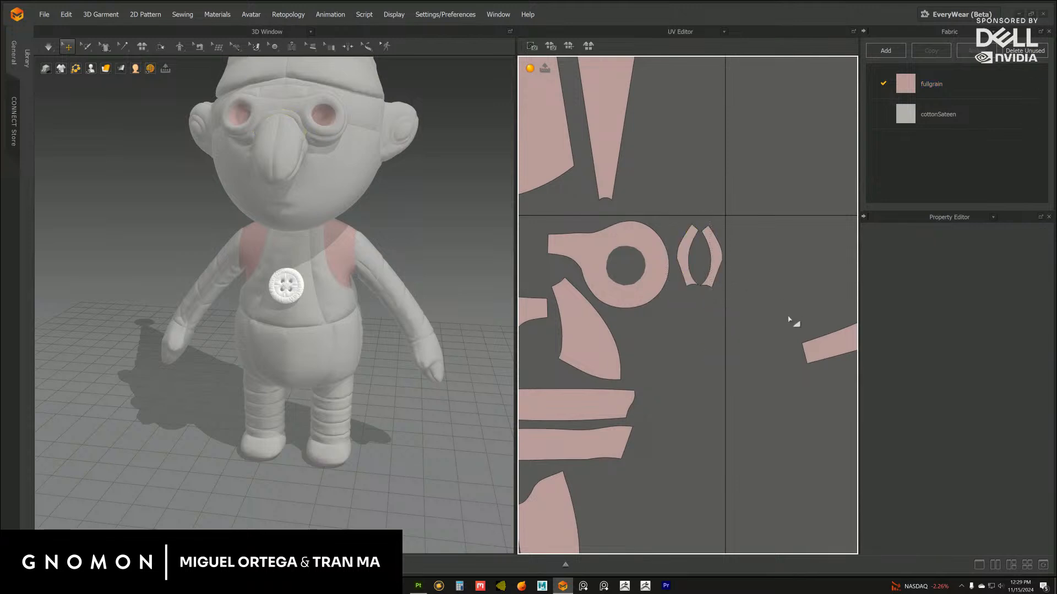
# Place the second small rectangular piece next to the first one, between the ring pieces and grid line 10
pyautogui.scroll(-5, 753, 308)
pyautogui.scroll(-2, 688, 305)
pyautogui.click(741, 260)
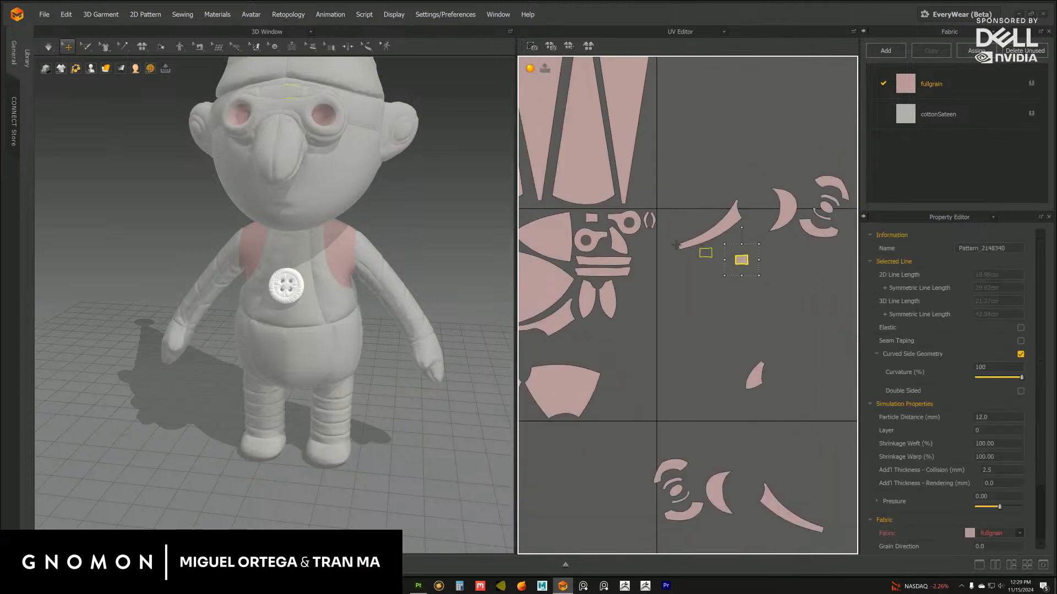
pyautogui.moveTo(598, 235); pyautogui.dragTo(594, 232)
pyautogui.scroll(6, 583, 228)
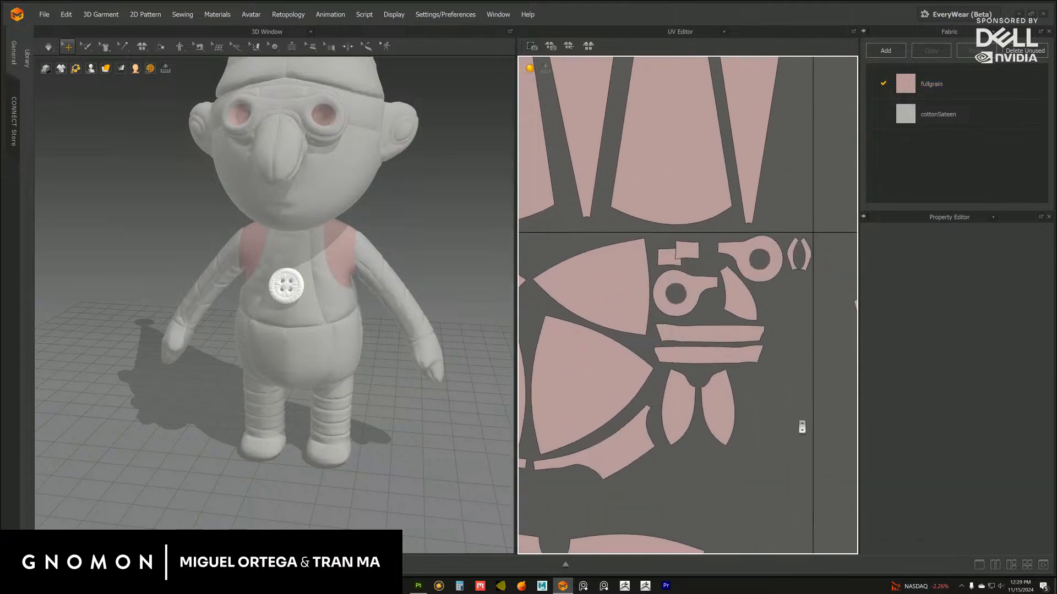
pyautogui.moveTo(686, 197); pyautogui.dragTo(712, 190)
pyautogui.click(736, 255)
# Place one long curved strip between the head pieces and the fan-shaped pair, and rotate it nearly horizontal
pyautogui.scroll(-5, 736, 255)
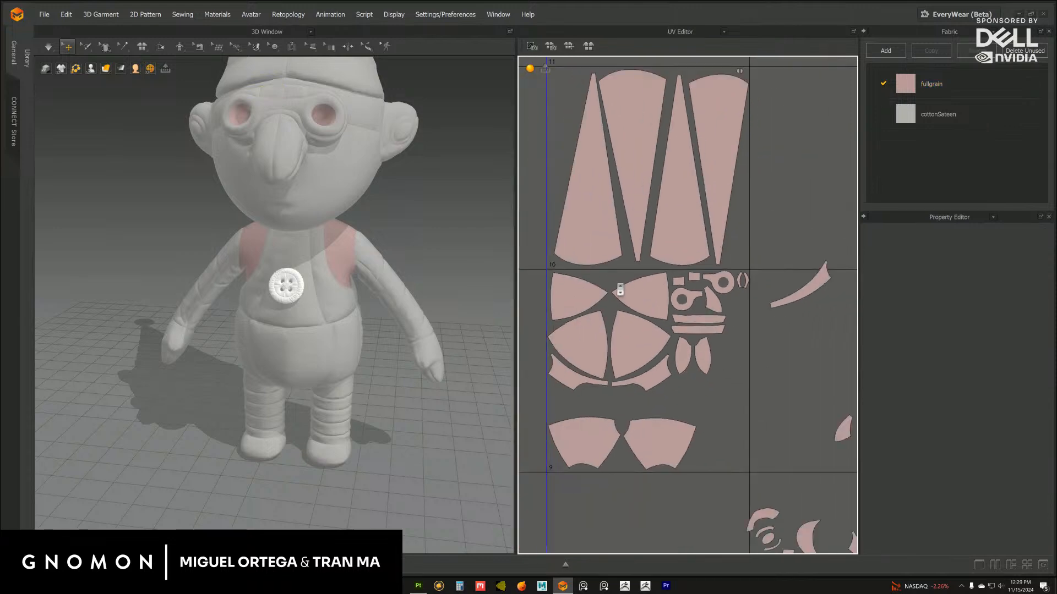
pyautogui.scroll(2, 674, 302)
pyautogui.moveTo(677, 314); pyautogui.dragTo(715, 281, button='middle')
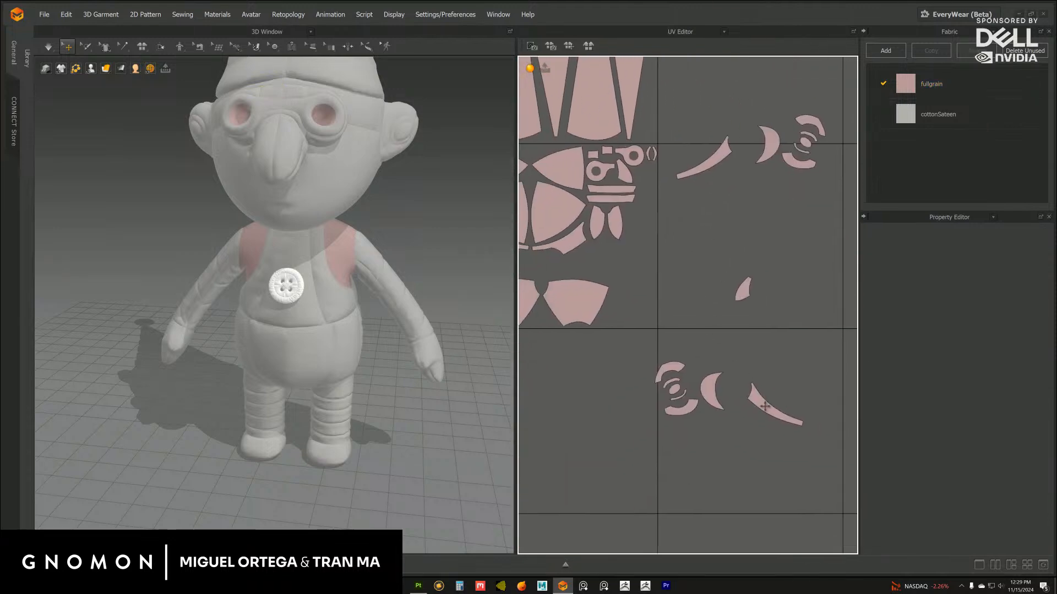
pyautogui.moveTo(764, 406); pyautogui.dragTo(630, 251)
pyautogui.moveTo(634, 266); pyautogui.dragTo(709, 289, button='middle')
pyautogui.moveTo(710, 292); pyautogui.dragTo(592, 300)
pyautogui.moveTo(593, 230); pyautogui.dragTo(570, 241)
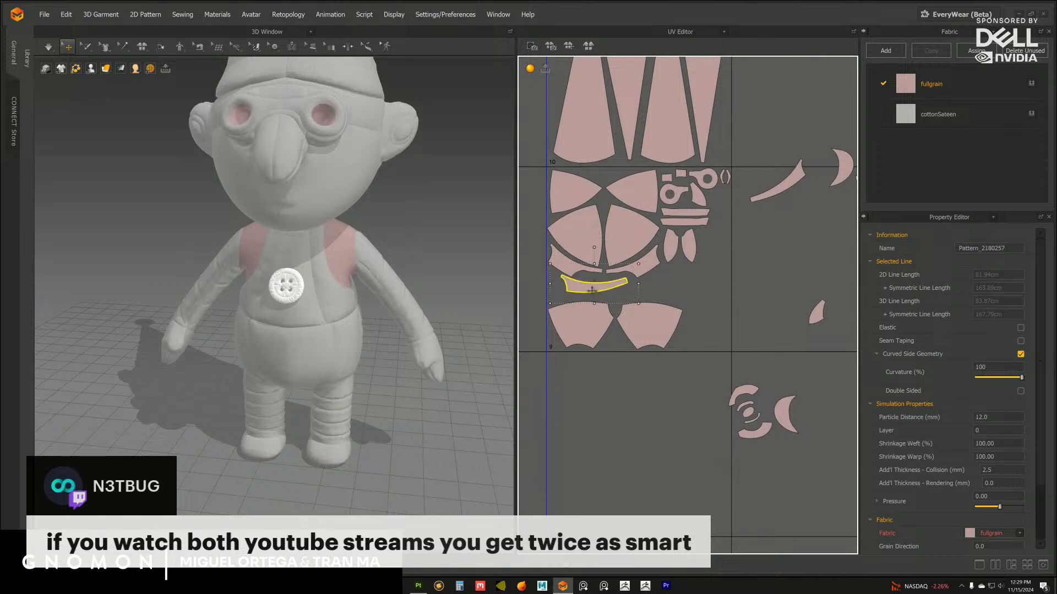
pyautogui.moveTo(587, 287); pyautogui.dragTo(577, 288)
# Place the mirrored long curved strip beside the first one, rotating and nudging it into the gap above the fan-shaped pair
pyautogui.moveTo(785, 186); pyautogui.dragTo(641, 287)
pyautogui.moveTo(651, 251); pyautogui.dragTo(664, 265)
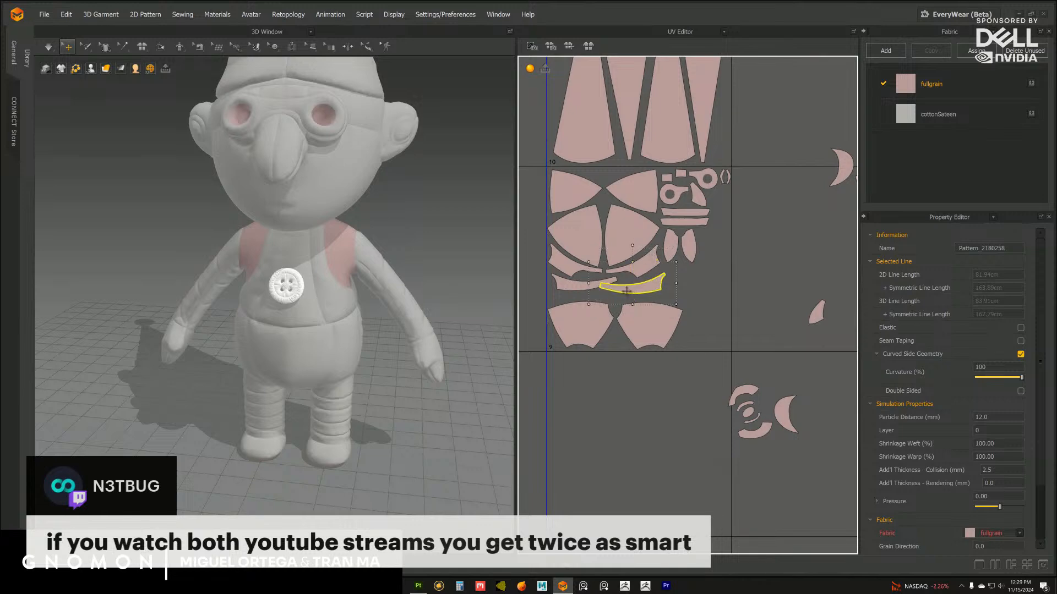
pyautogui.moveTo(618, 293); pyautogui.dragTo(631, 293)
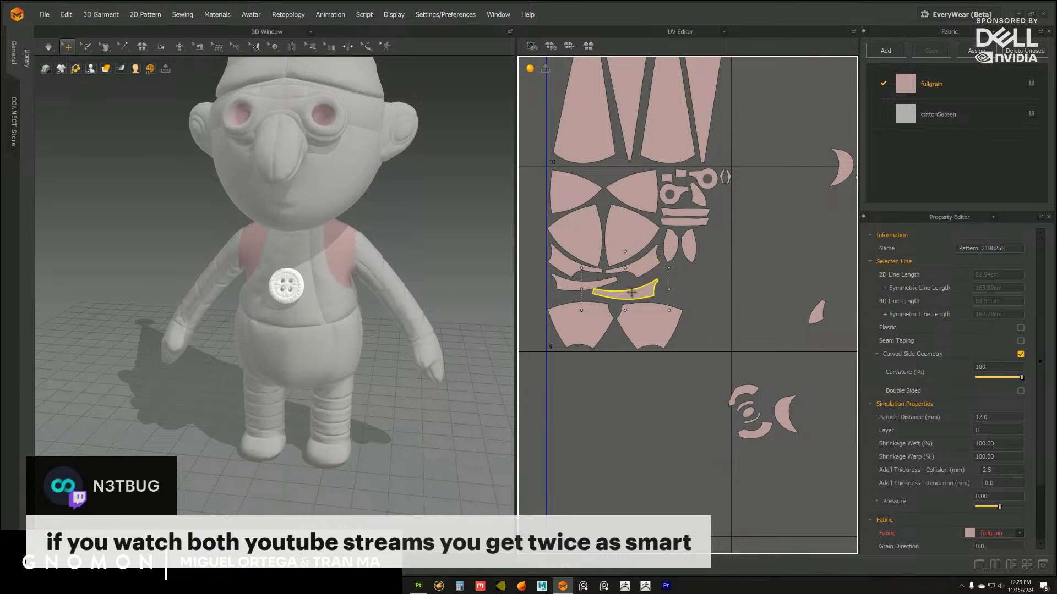
pyautogui.click(629, 257)
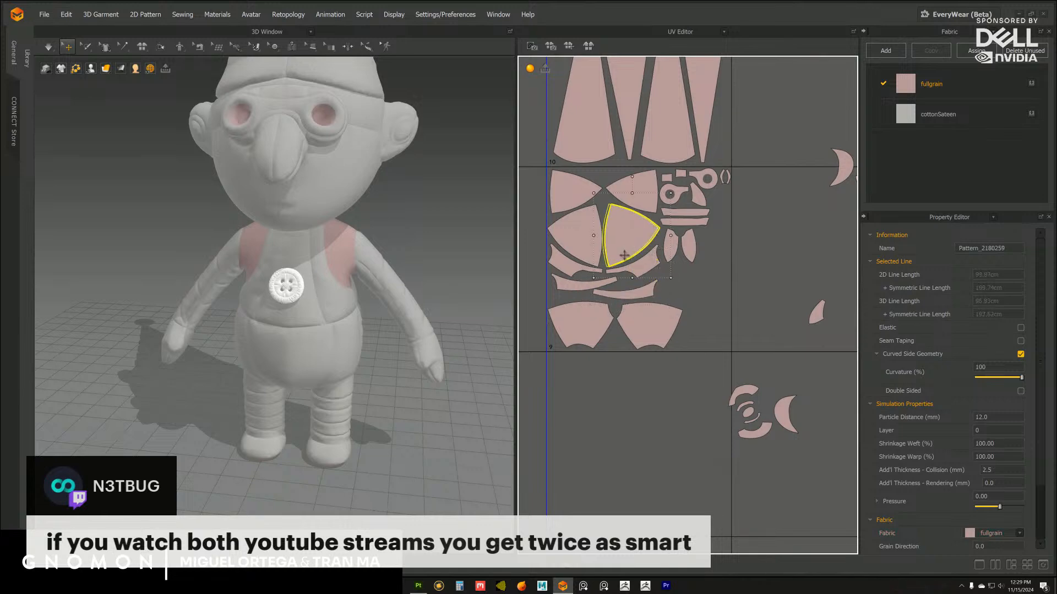
pyautogui.click(634, 290)
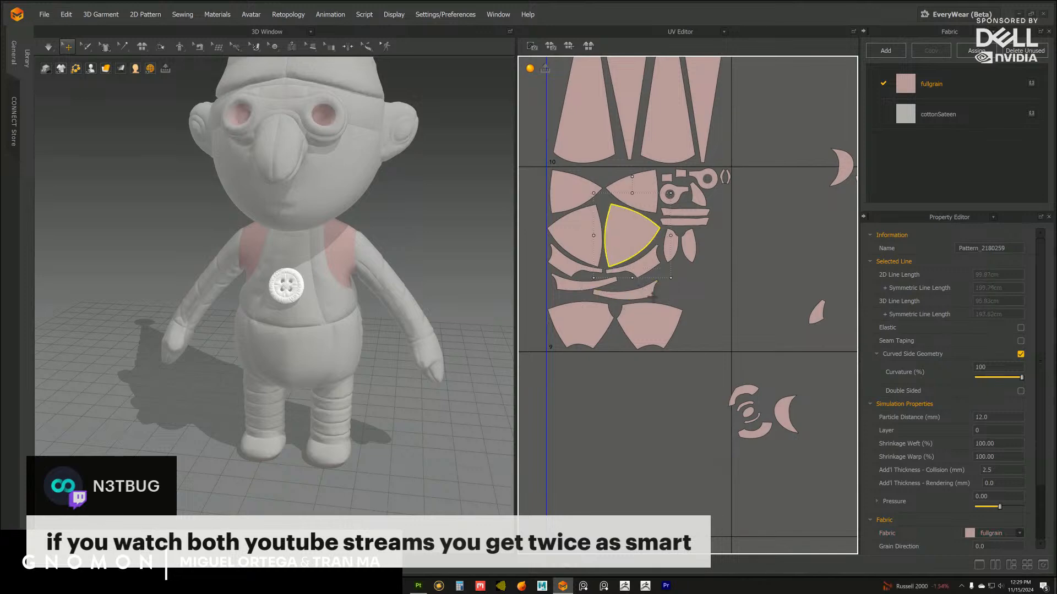
pyautogui.moveTo(625, 255); pyautogui.dragTo(621, 255)
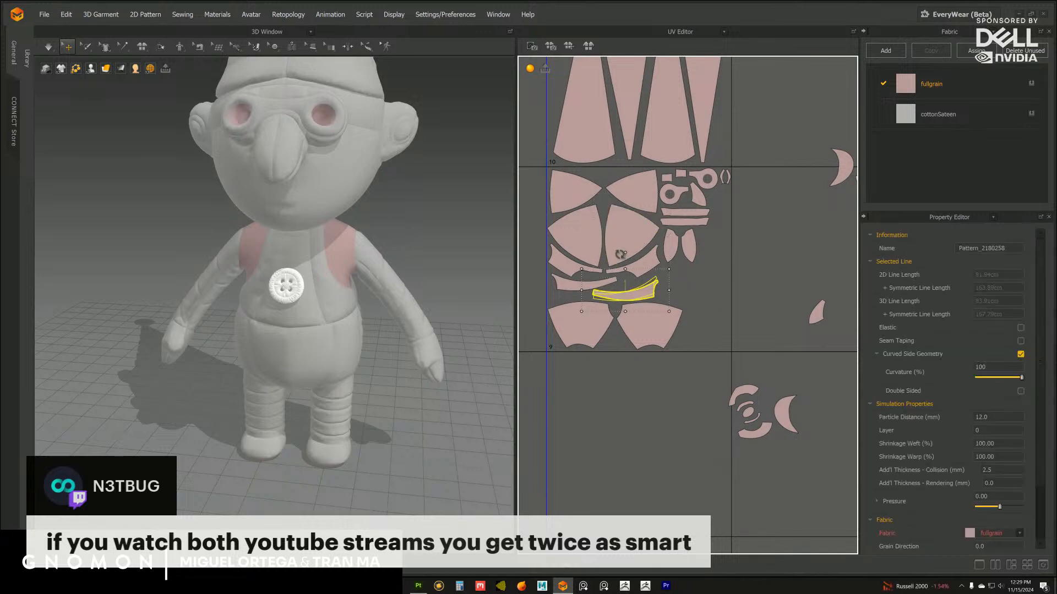
# Move the lower group of ear pieces up beside the head tile, and place the remaining small nose piece below the thin curved pair
pyautogui.scroll(-3, 758, 323)
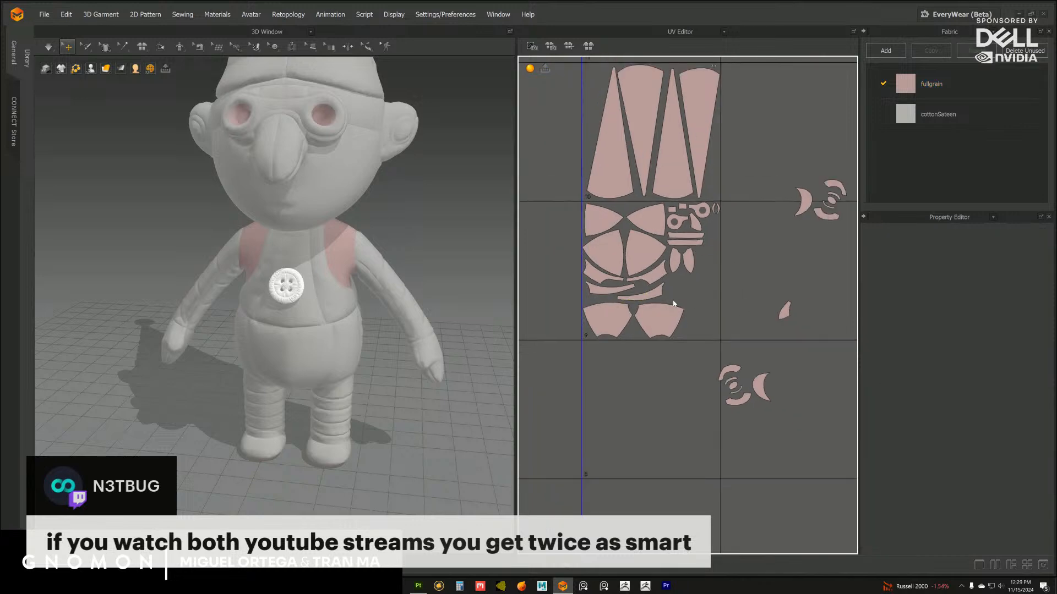
pyautogui.click(698, 378)
pyautogui.moveTo(697, 378); pyautogui.dragTo(697, 262)
pyautogui.moveTo(739, 282); pyautogui.dragTo(713, 315, button='middle')
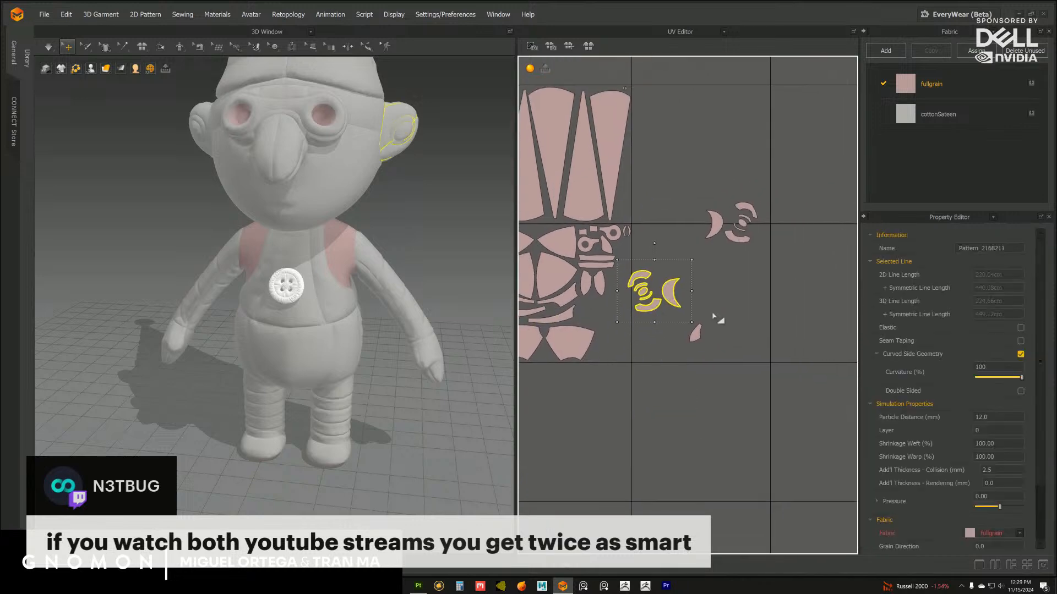
pyautogui.click(695, 333)
pyautogui.scroll(3, 627, 251)
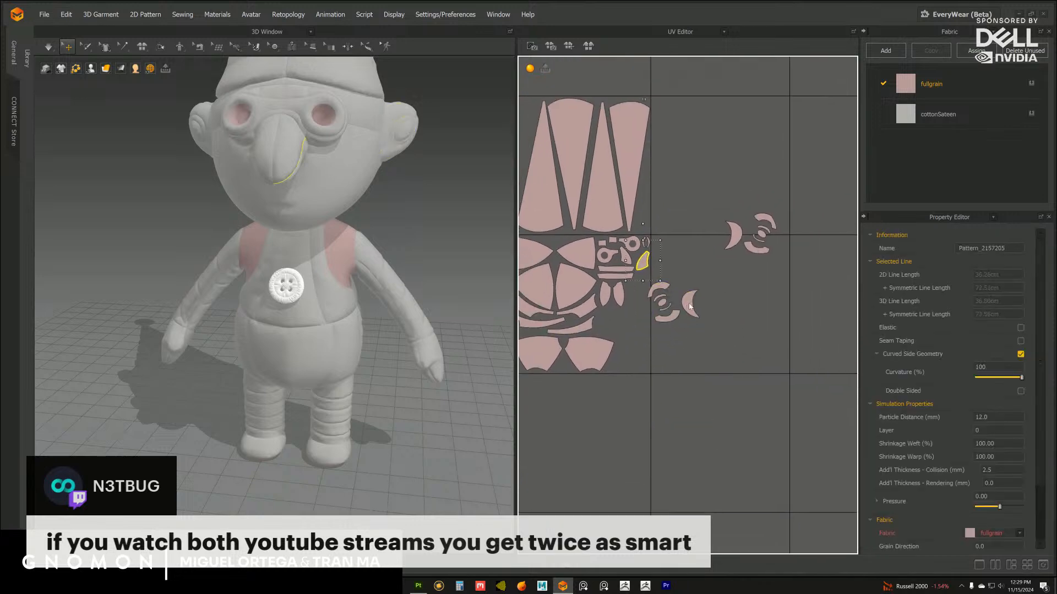
# Bring the other ear group closer to the head tile, and place both crescent ear pieces around the long nose pieces
pyautogui.moveTo(758, 184); pyautogui.dragTo(856, 258)
pyautogui.moveTo(787, 220); pyautogui.dragTo(743, 231)
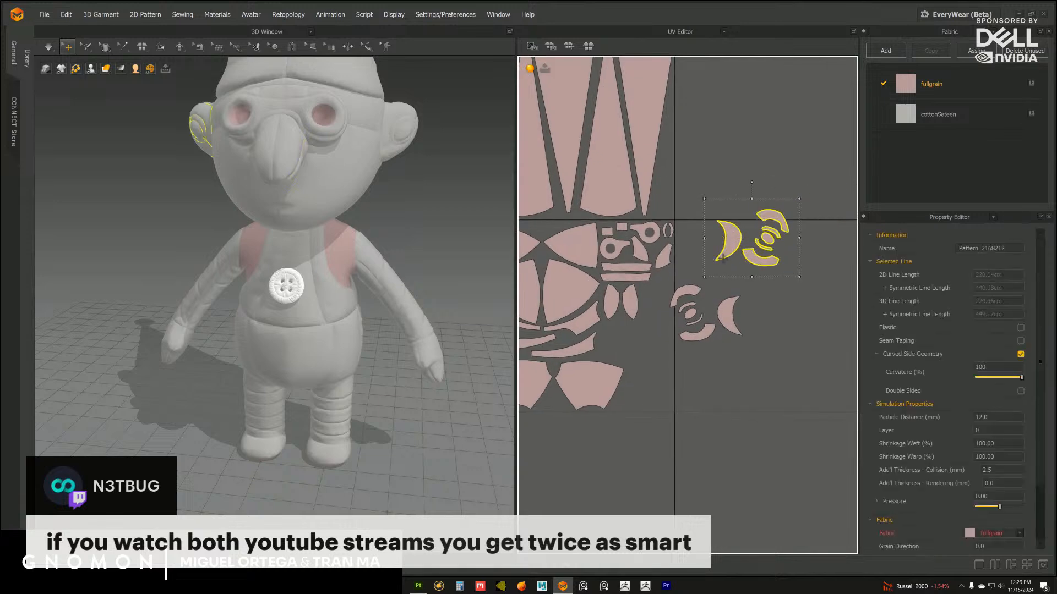
pyautogui.scroll(2, 716, 275)
pyautogui.click(751, 226)
pyautogui.moveTo(647, 312); pyautogui.dragTo(639, 314)
pyautogui.moveTo(749, 338); pyautogui.dragTo(577, 371)
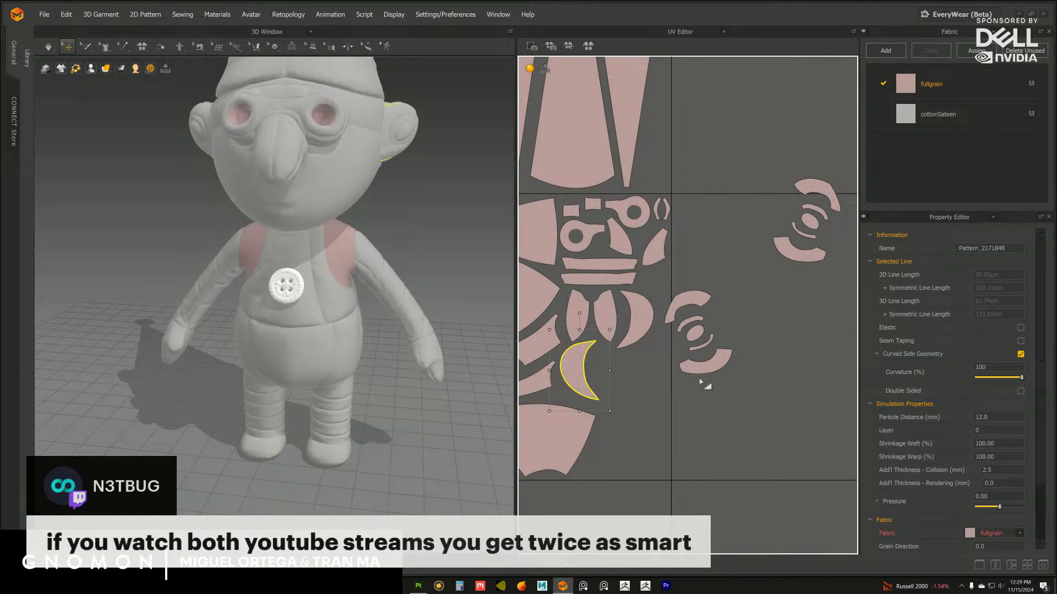
# Place the two lower curved ear strips in the head tile's lower corner, beside the fan-shaped piece
pyautogui.moveTo(698, 363); pyautogui.dragTo(601, 464)
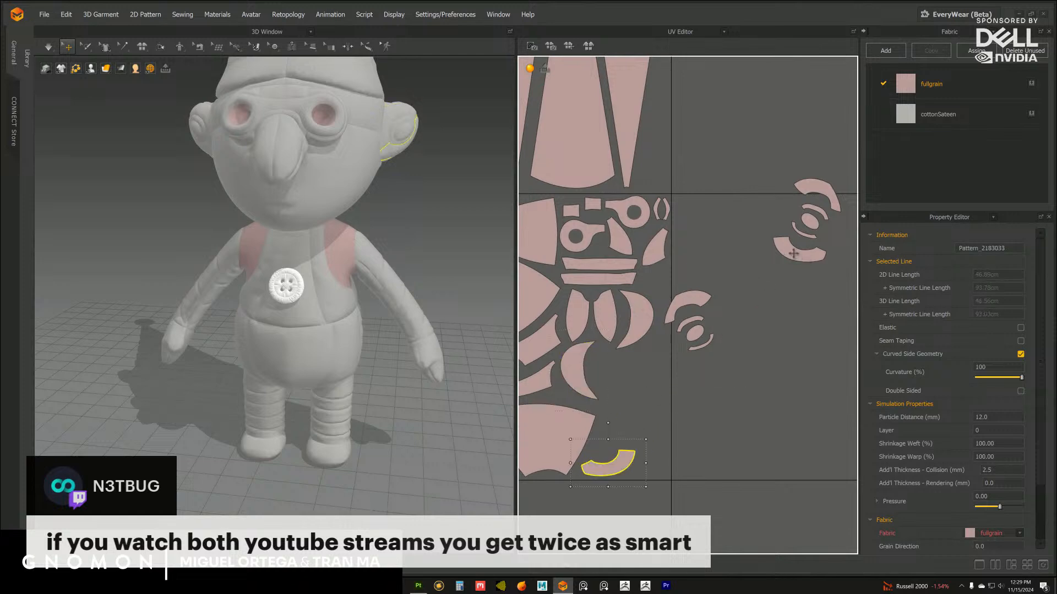
pyautogui.moveTo(793, 253); pyautogui.dragTo(616, 438)
pyautogui.click(839, 256)
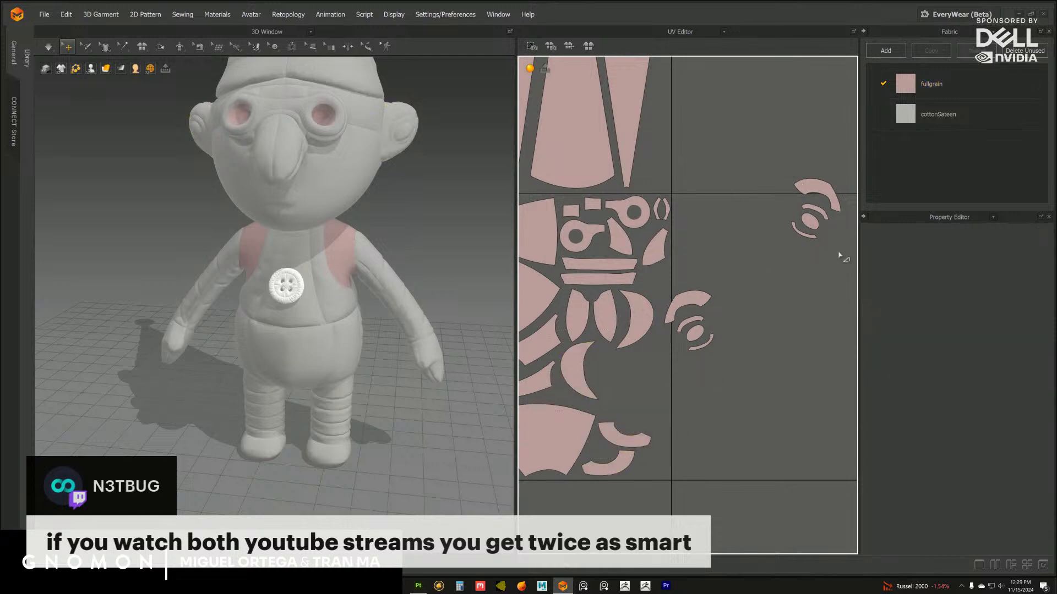
# Bring the other ear group's wide upper arc into the head tile beside the crescent piece and rotate it
pyautogui.moveTo(810, 190); pyautogui.dragTo(638, 362)
pyautogui.keyDown('alt'); pyautogui.moveTo(606, 402); pyautogui.dragTo(762, 384, button='right'); pyautogui.keyUp('alt')
pyautogui.click(762, 384)
pyautogui.moveTo(721, 250); pyautogui.dragTo(609, 334)
pyautogui.moveTo(609, 335); pyautogui.dragTo(641, 282, button='right')
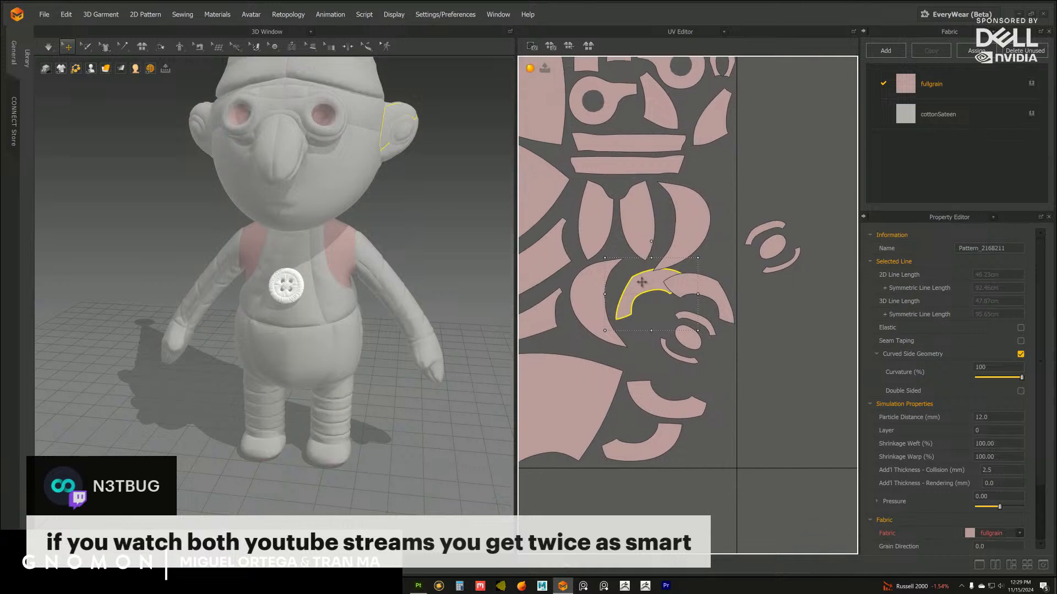
# Shift the crescent outward and nest the rotated ear arc inside its curve, clear of the neighbouring arc
pyautogui.moveTo(641, 282); pyautogui.dragTo(787, 345)
pyautogui.moveTo(585, 306); pyautogui.dragTo(577, 320)
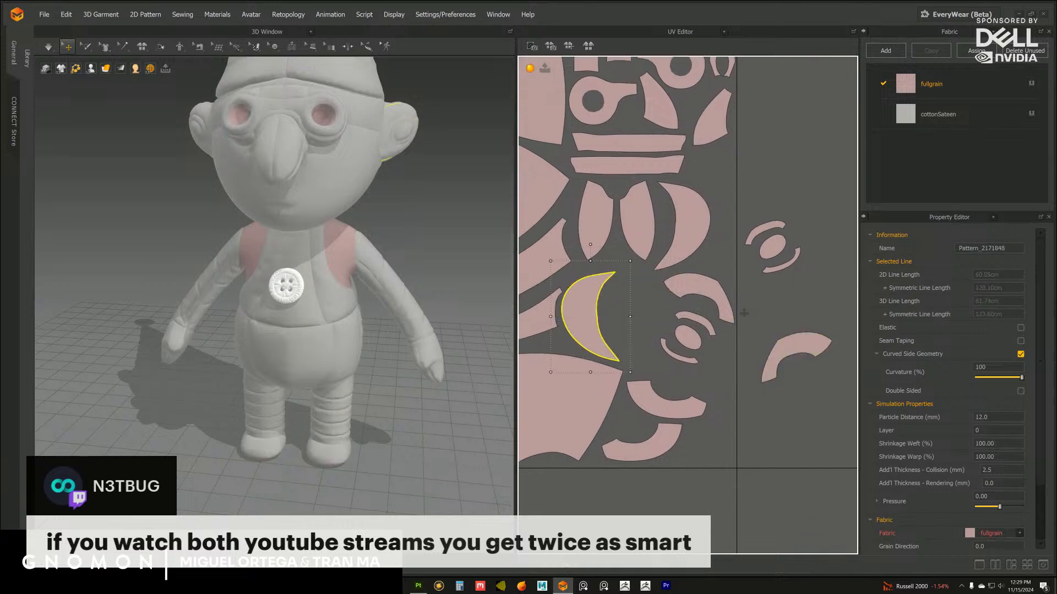
pyautogui.moveTo(793, 352); pyautogui.dragTo(634, 293)
pyautogui.moveTo(637, 252); pyautogui.dragTo(612, 260)
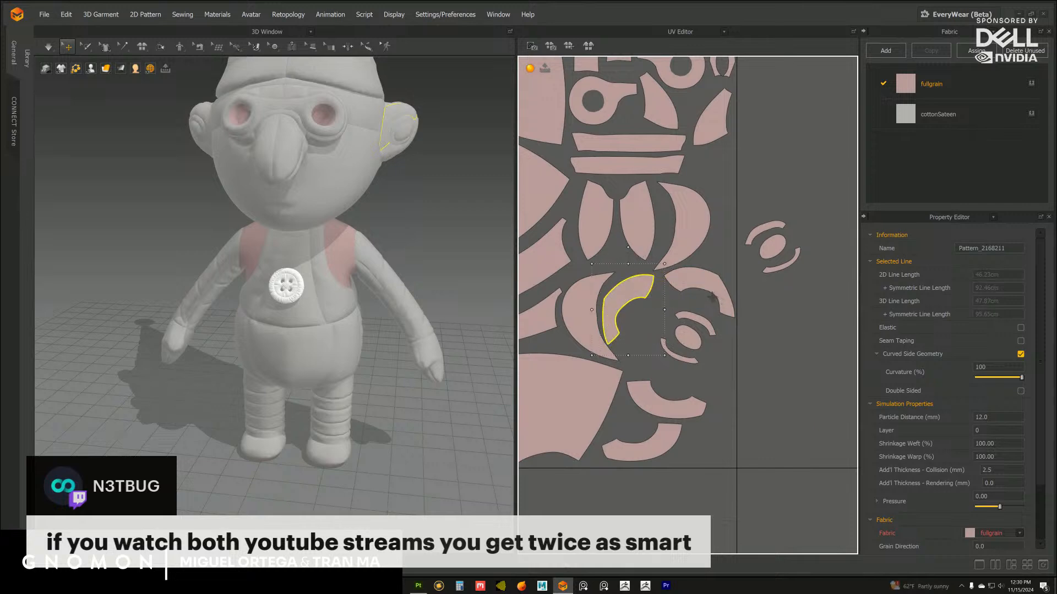
pyautogui.click(719, 297)
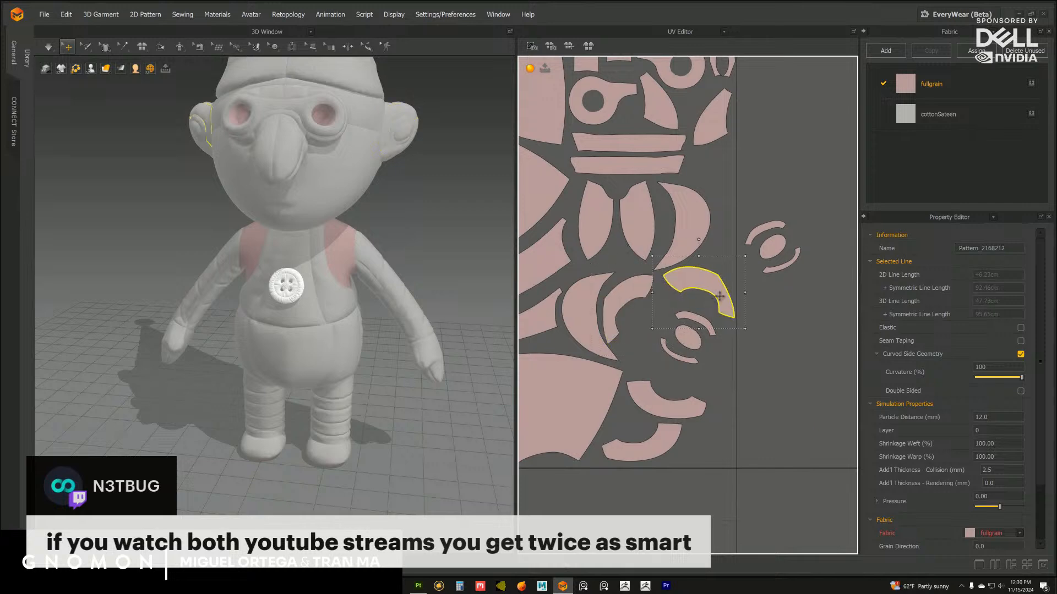
pyautogui.click(627, 296)
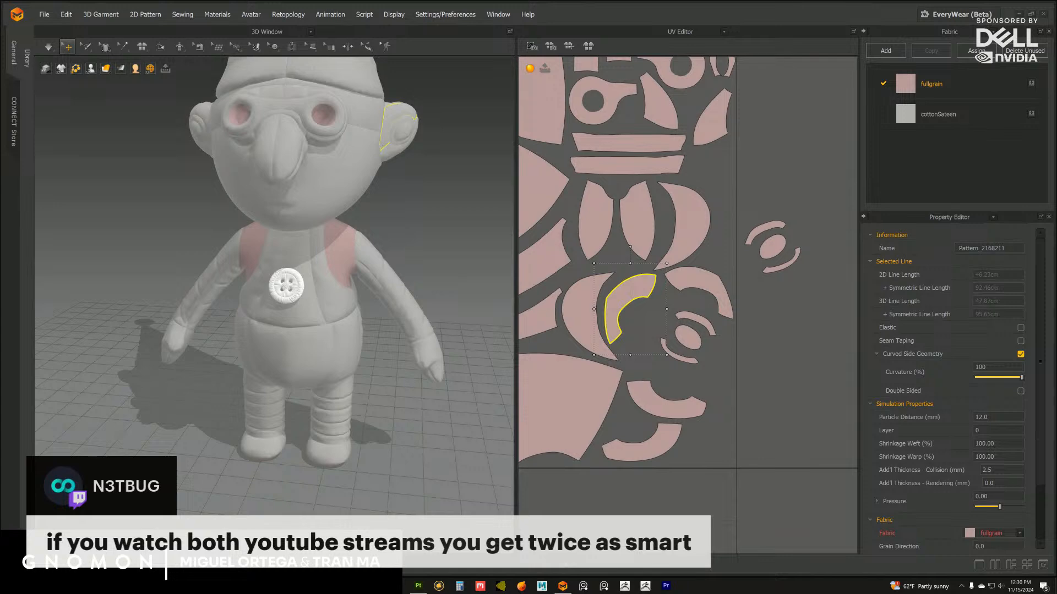
pyautogui.click(715, 340)
pyautogui.moveTo(632, 292); pyautogui.dragTo(636, 292)
# Nest the ovals and small curved strips of both ears inside the two wide ear arcs
pyautogui.moveTo(758, 230); pyautogui.dragTo(670, 306)
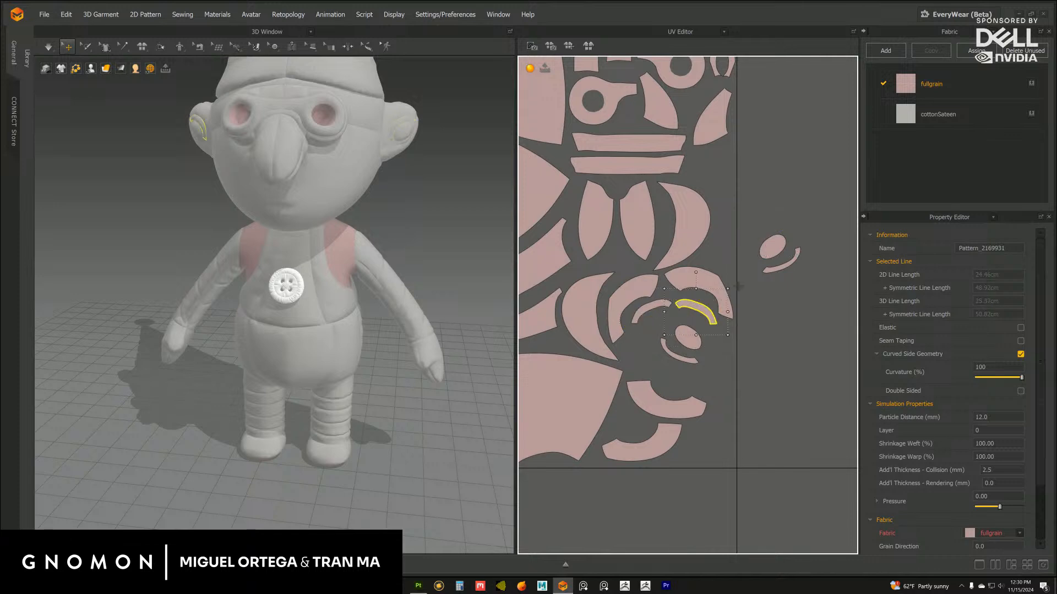
pyautogui.moveTo(772, 242); pyautogui.dragTo(688, 327)
pyautogui.moveTo(782, 262); pyautogui.dragTo(696, 342)
pyautogui.click(693, 324)
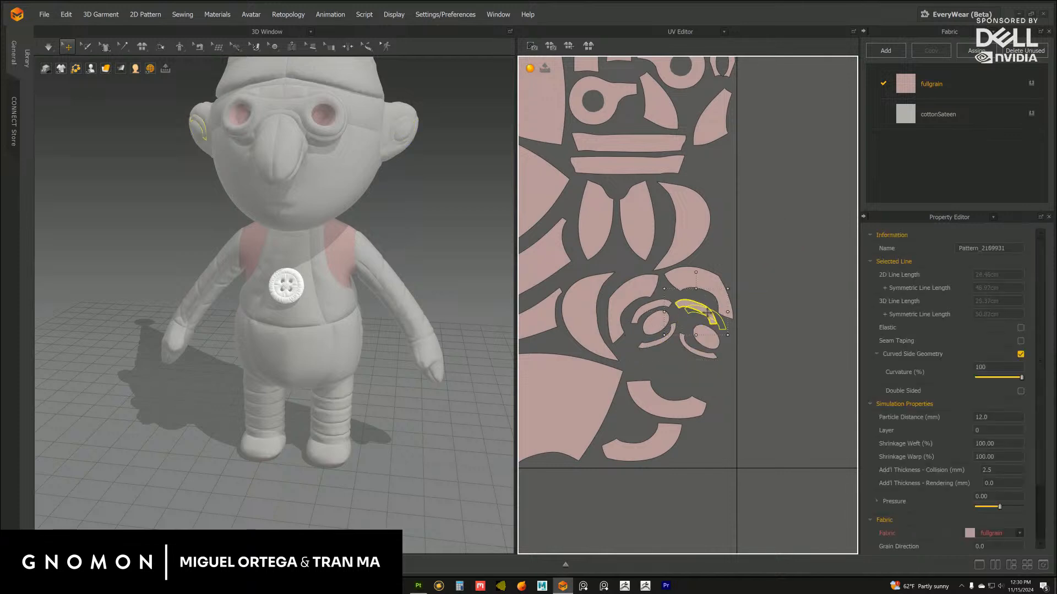
pyautogui.click(700, 337)
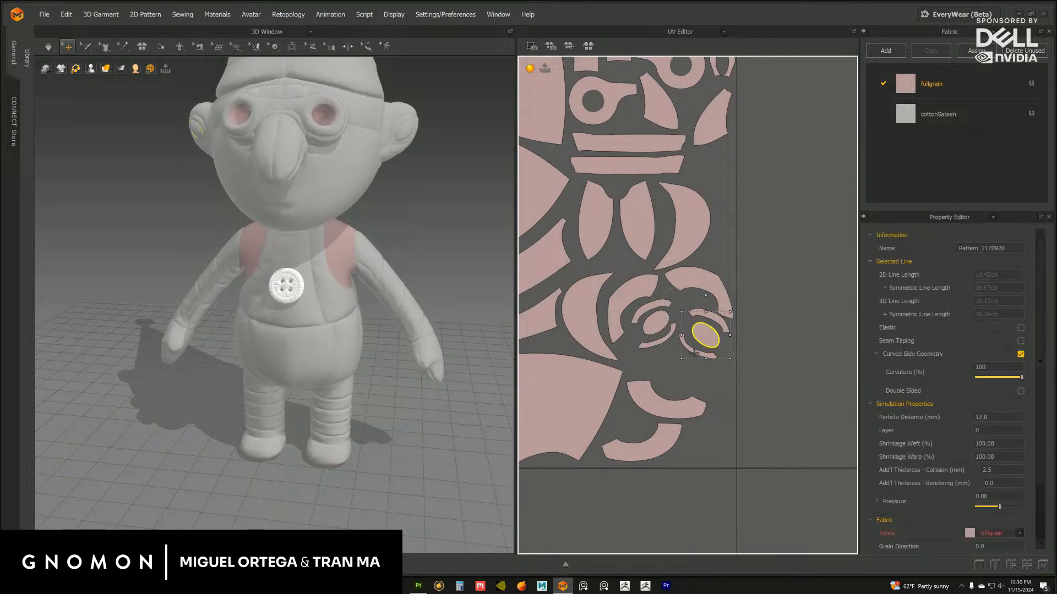
pyautogui.click(798, 337)
# Nudge the outer wide ear arc and the small curved strip beneath it slightly down within the head tile
pyautogui.scroll(-5, 798, 337)
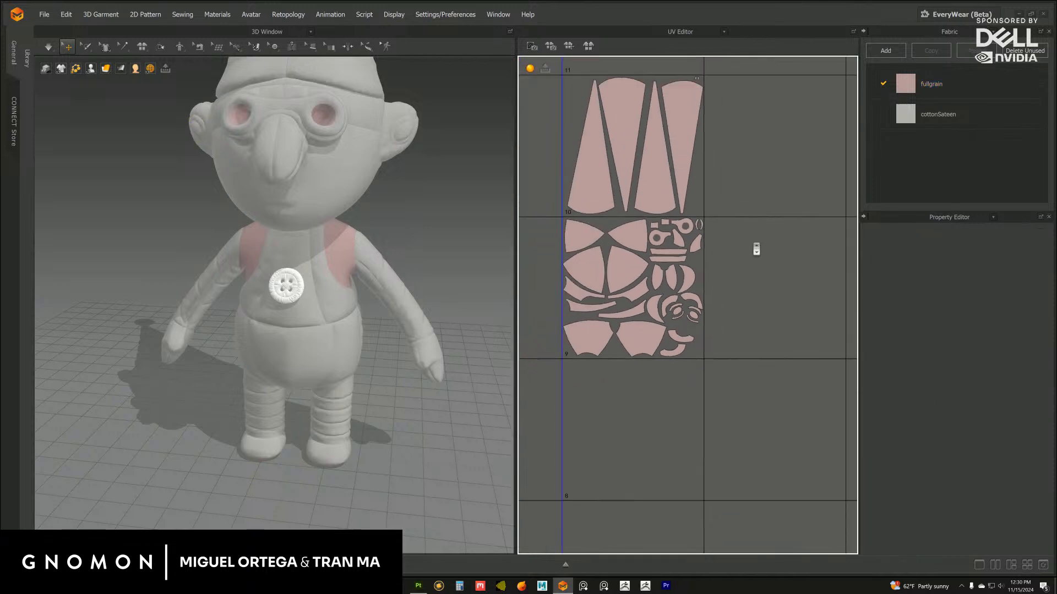
pyautogui.scroll(5, 755, 307)
pyautogui.click(729, 279)
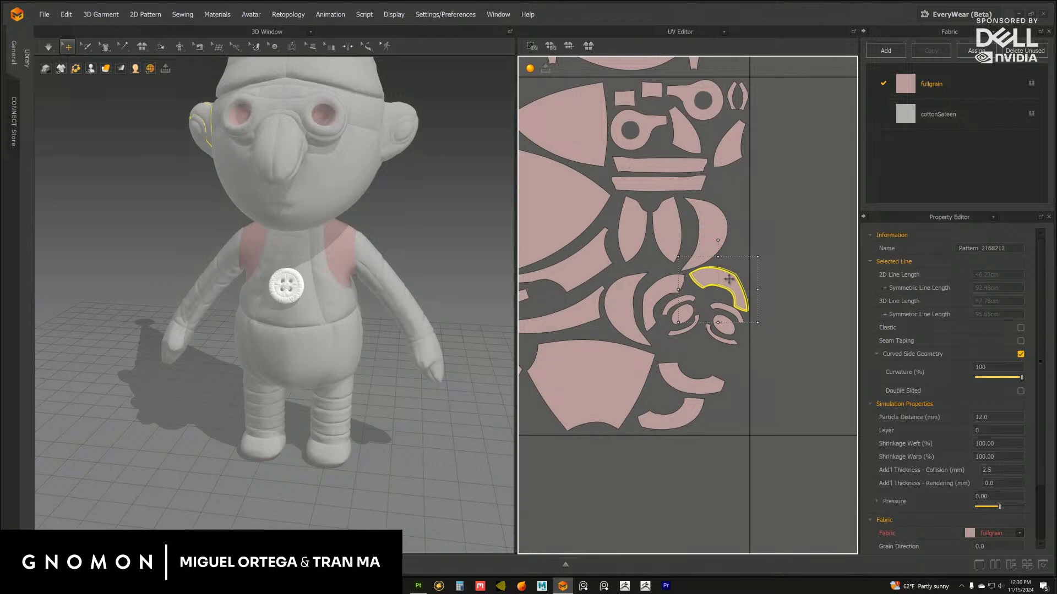
pyautogui.moveTo(728, 279); pyautogui.dragTo(726, 283)
pyautogui.click(785, 314)
pyautogui.keyDown('alt'); pyautogui.moveTo(799, 327); pyautogui.dragTo(804, 365, button='right'); pyautogui.keyUp('alt')
pyautogui.moveTo(746, 310); pyautogui.dragTo(745, 315)
pyautogui.click(807, 312)
# Select all remaining fullgrain pieces below the packed tiles and move them together into the space beside those tiles
pyautogui.scroll(-10, 813, 286)
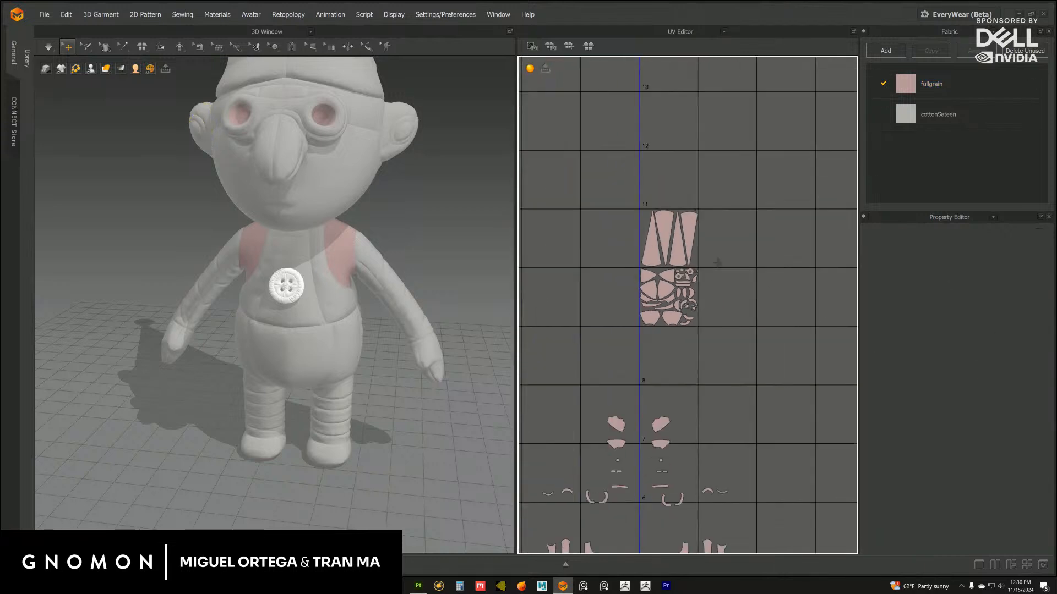
pyautogui.scroll(-5, 730, 329)
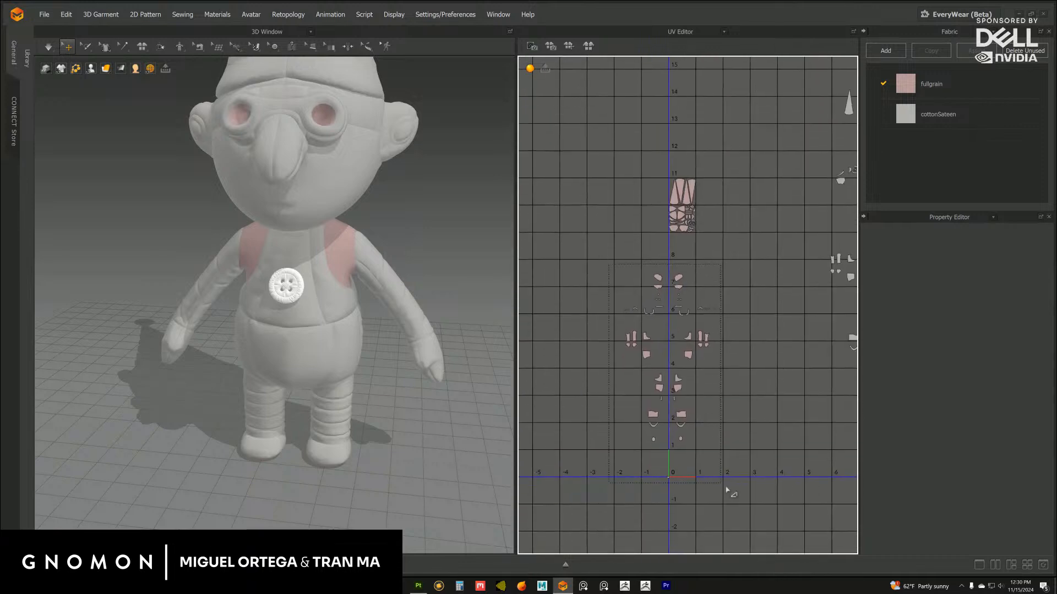
pyautogui.moveTo(726, 488); pyautogui.dragTo(727, 490)
pyautogui.moveTo(648, 355); pyautogui.dragTo(705, 293)
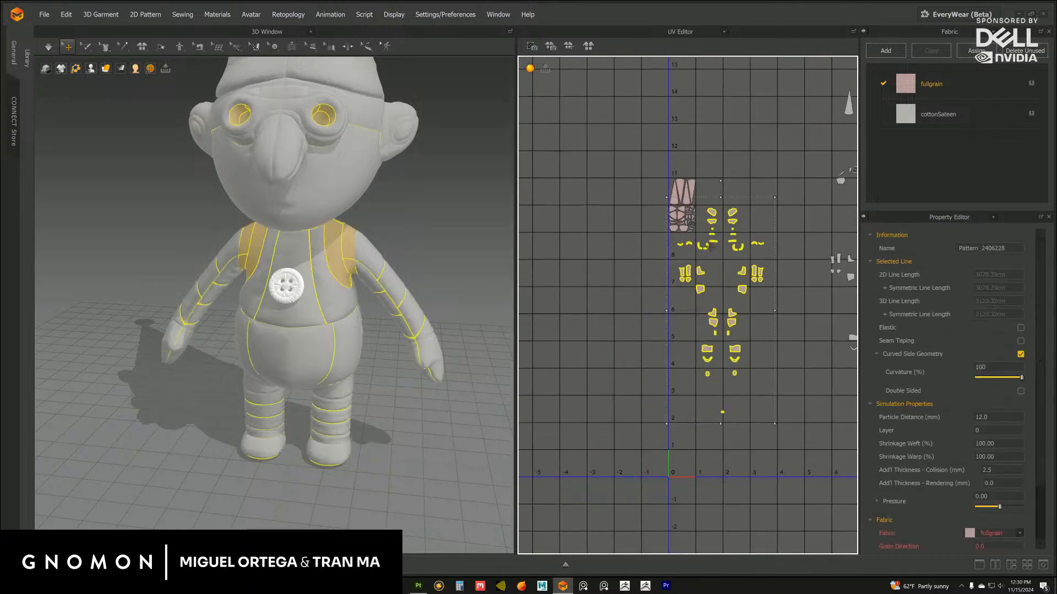
pyautogui.scroll(3, 705, 293)
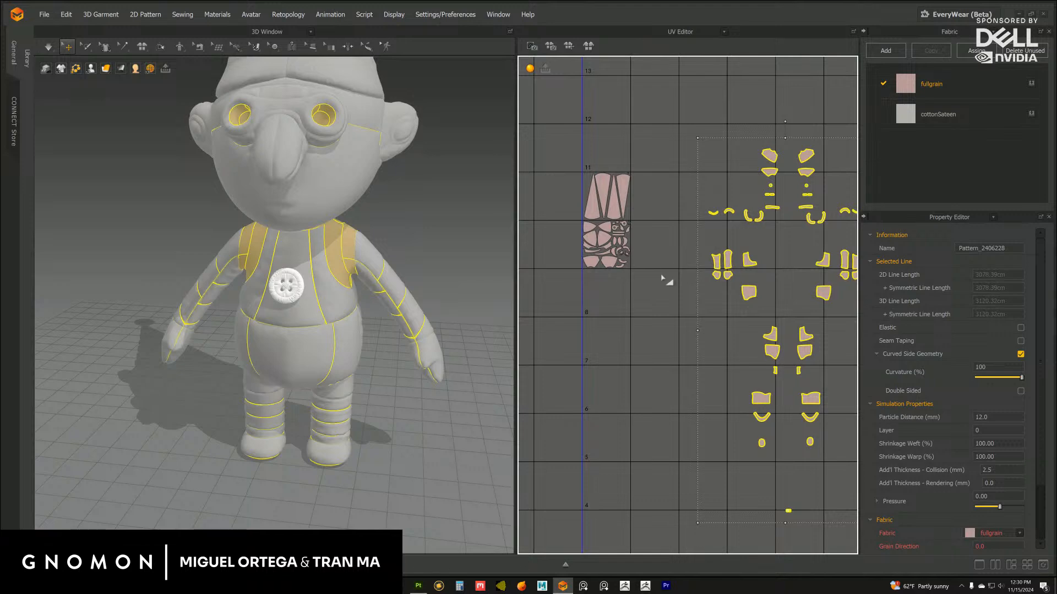
pyautogui.moveTo(772, 196); pyautogui.dragTo(661, 275)
pyautogui.moveTo(683, 270); pyautogui.dragTo(698, 220, button='middle')
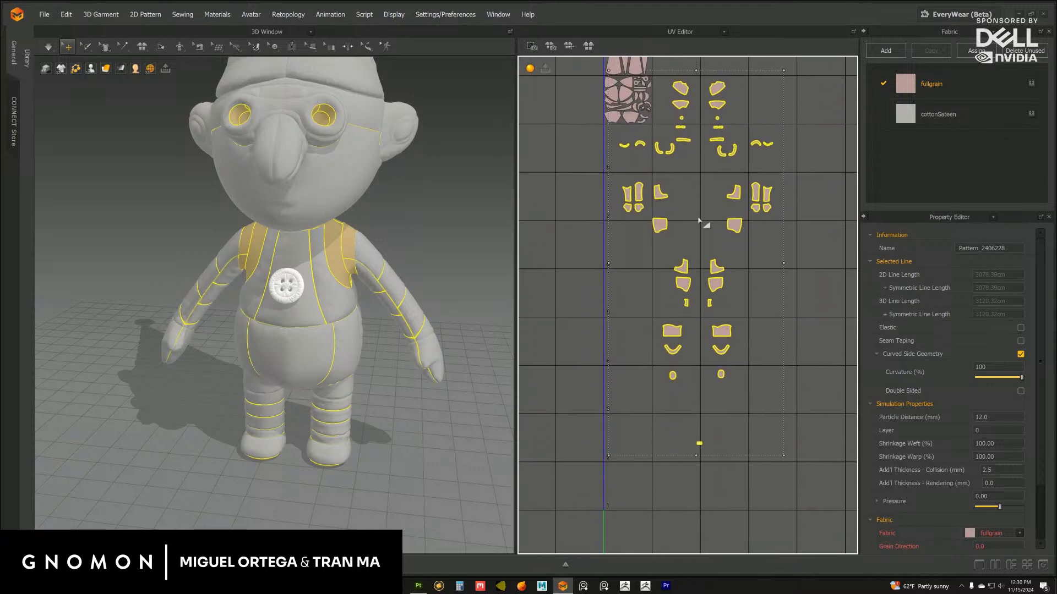
pyautogui.moveTo(633, 273); pyautogui.dragTo(600, 417, button='middle')
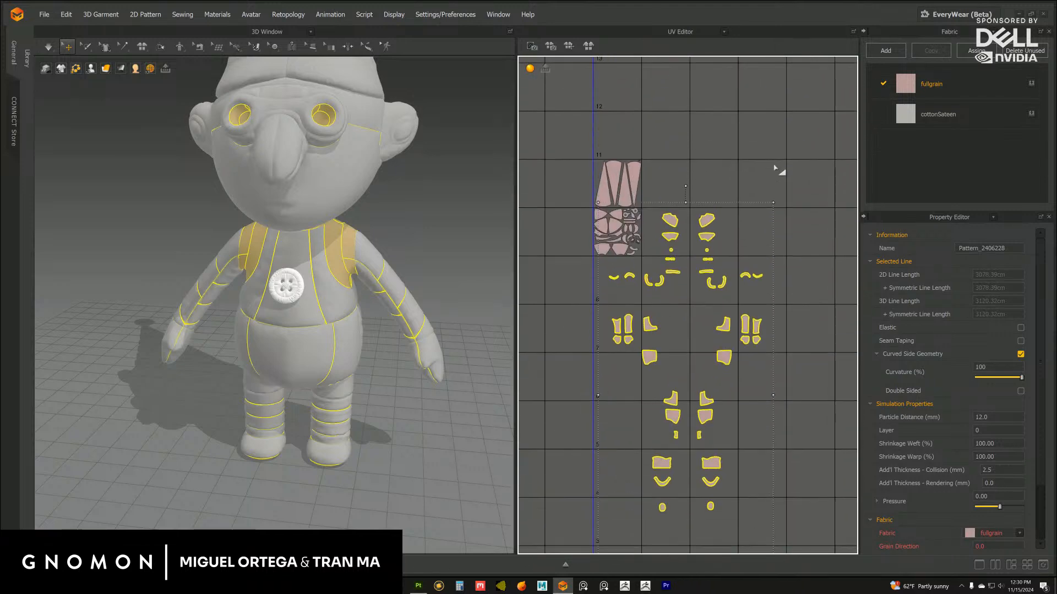
pyautogui.moveTo(770, 154); pyautogui.dragTo(759, 217, button='middle')
pyautogui.click(729, 223)
# Group the four large pieces of the top two rows in the empty tile beside the hat tile
pyautogui.scroll(3, 746, 240)
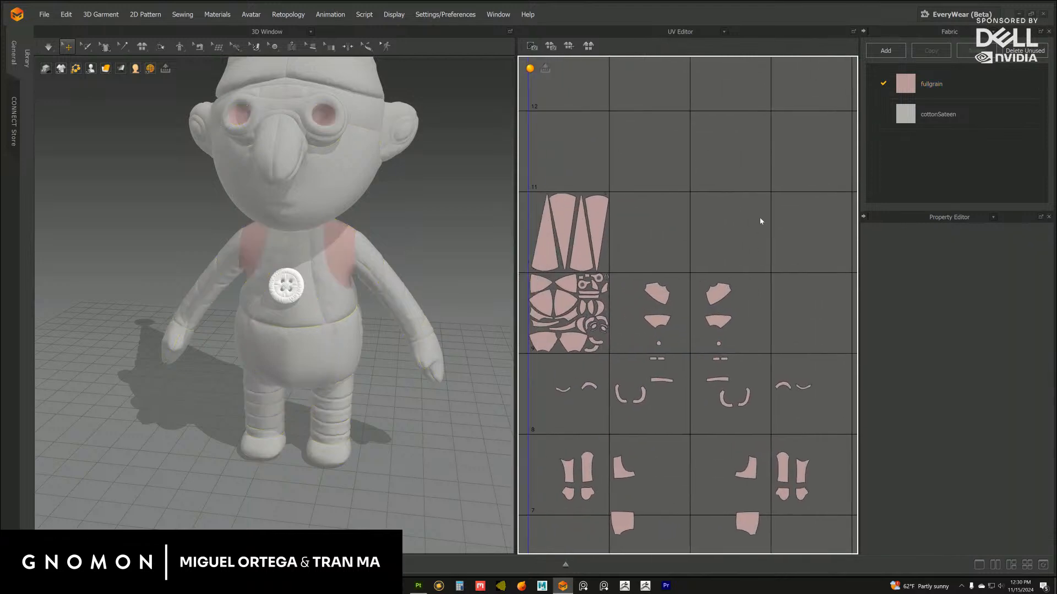
pyautogui.scroll(1, 749, 232)
pyautogui.moveTo(721, 265); pyautogui.dragTo(759, 248, button='middle')
pyautogui.scroll(1, 725, 233)
pyautogui.scroll(2, 711, 258)
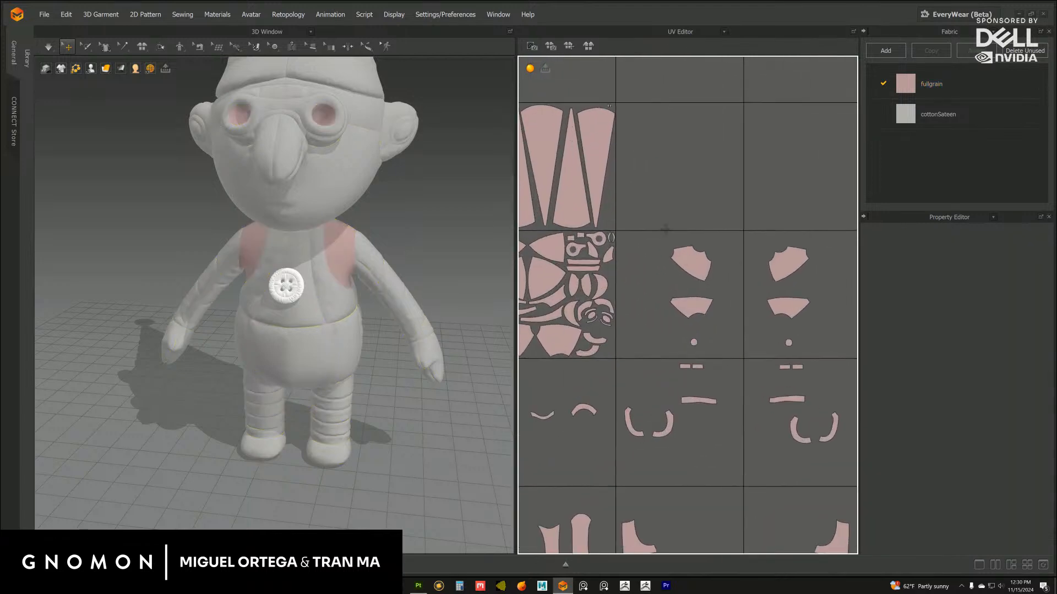
pyautogui.moveTo(689, 263); pyautogui.dragTo(640, 126)
pyautogui.moveTo(773, 262); pyautogui.dragTo(671, 124)
pyautogui.moveTo(692, 302); pyautogui.dragTo(640, 152)
pyautogui.moveTo(785, 305); pyautogui.dragTo(669, 122)
# Move both mirrored groups of small goggle pieces and curved and straight strips nearer to the new tile
pyautogui.click(693, 305)
pyautogui.scroll(-2, 694, 305)
pyautogui.moveTo(545, 352); pyautogui.dragTo(736, 437)
pyautogui.keyDown('shift'); pyautogui.moveTo(723, 391); pyautogui.dragTo(838, 192); pyautogui.keyUp('shift')
pyautogui.moveTo(766, 259); pyautogui.dragTo(668, 249, button='middle')
pyautogui.click(667, 342)
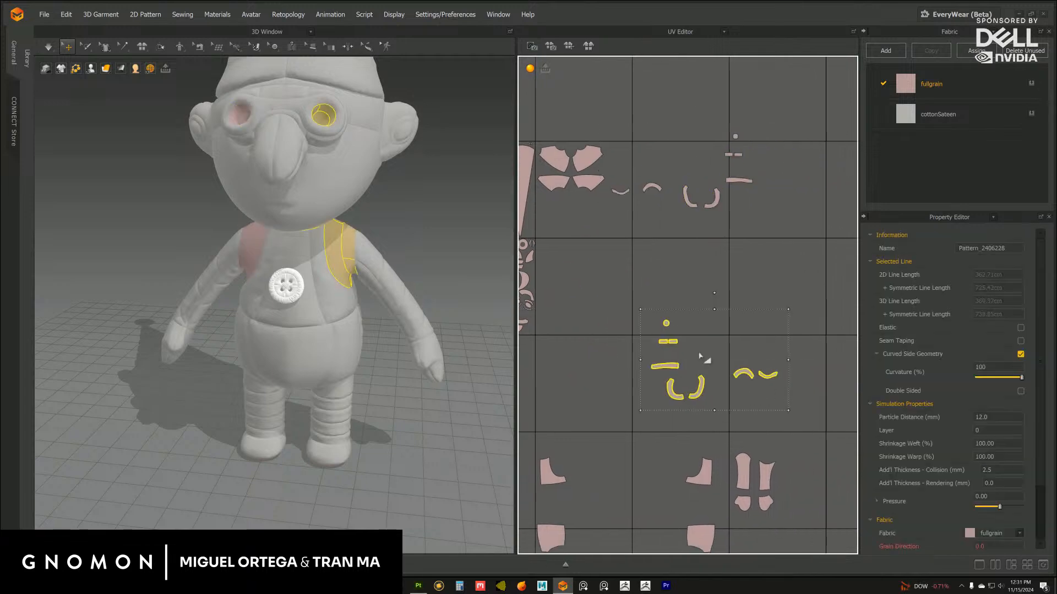
pyautogui.moveTo(667, 324); pyautogui.dragTo(651, 223)
pyautogui.click(600, 291)
# Place the first group's four curved strips in a column beside the four large pieces in the new tile
pyautogui.moveTo(591, 280); pyautogui.dragTo(614, 361, button='middle')
pyautogui.scroll(2, 593, 305)
pyautogui.click(648, 267)
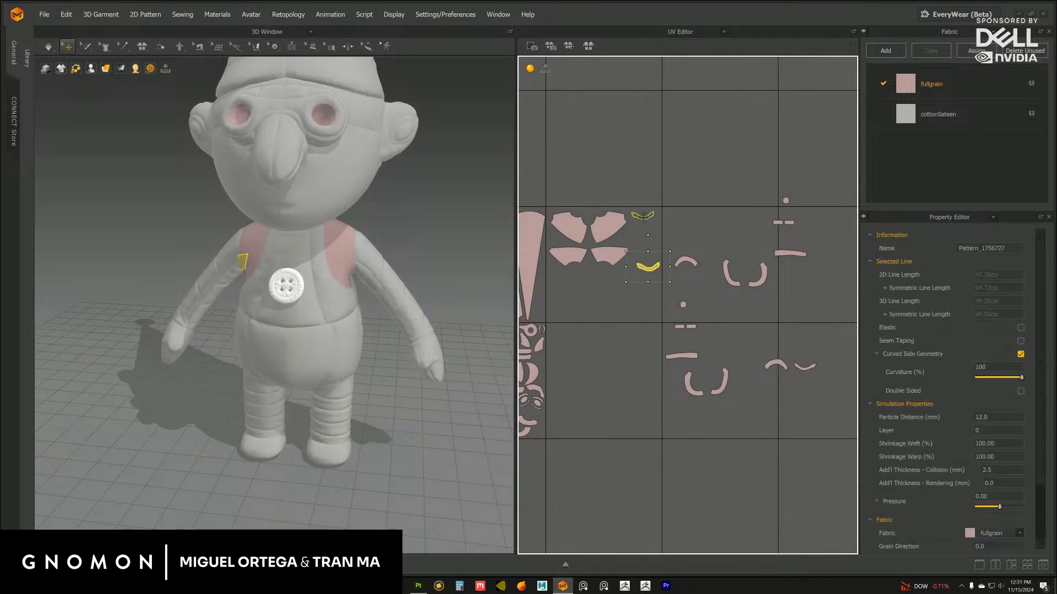
pyautogui.click(686, 263)
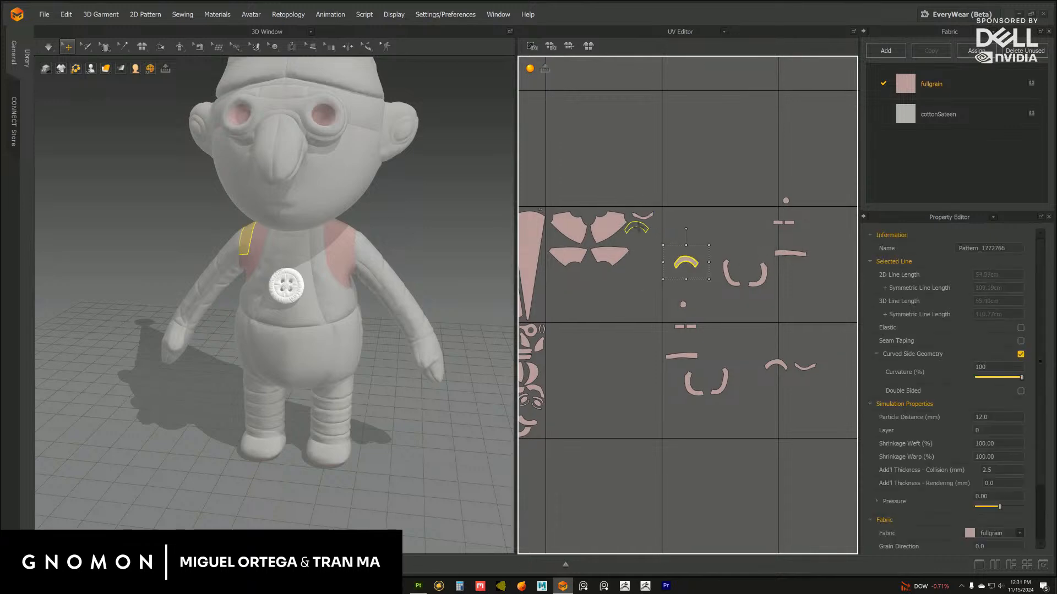
pyautogui.hotkey('ctrl', 'z')
pyautogui.click(726, 271)
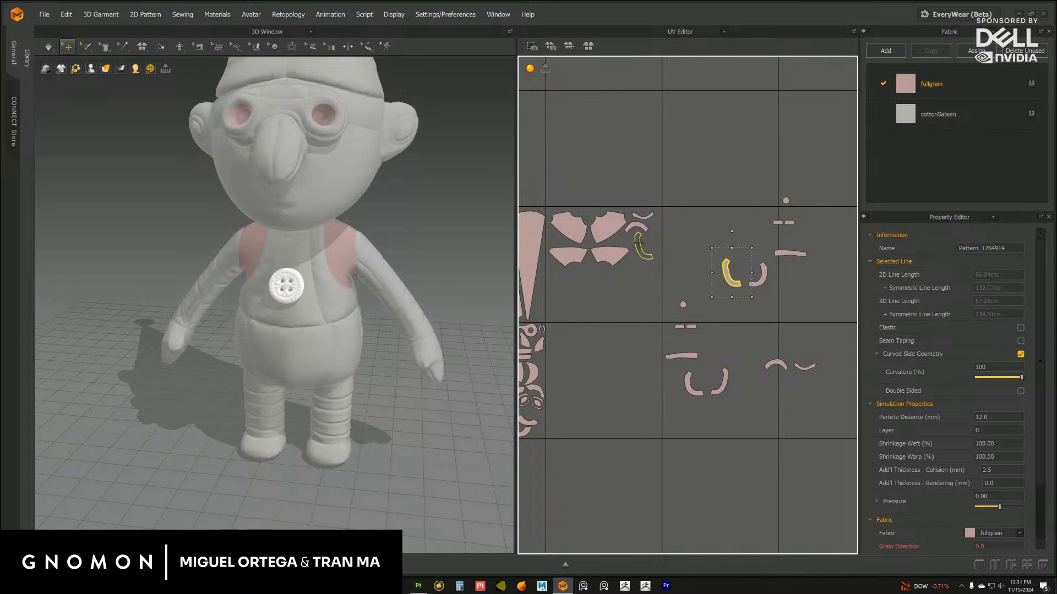
pyautogui.hotkey('ctrl', 'z')
pyautogui.click(753, 270)
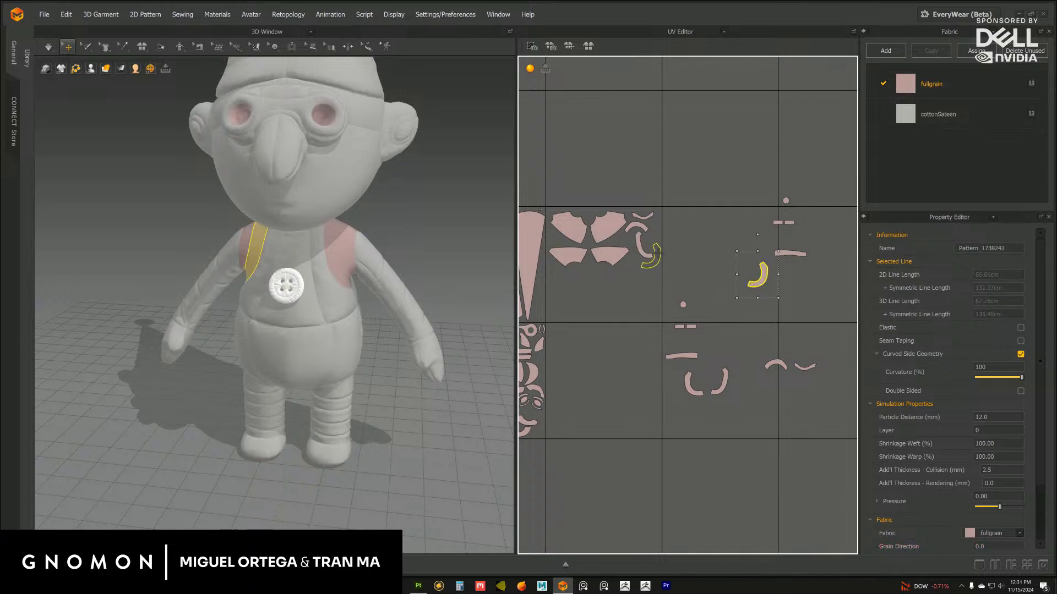
pyautogui.hotkey('ctrl', 'z')
# Stack the mirrored pair of long curved strips and both straight strips beneath them, bringing the remaining arcs closer
pyautogui.moveTo(791, 254); pyautogui.dragTo(745, 242)
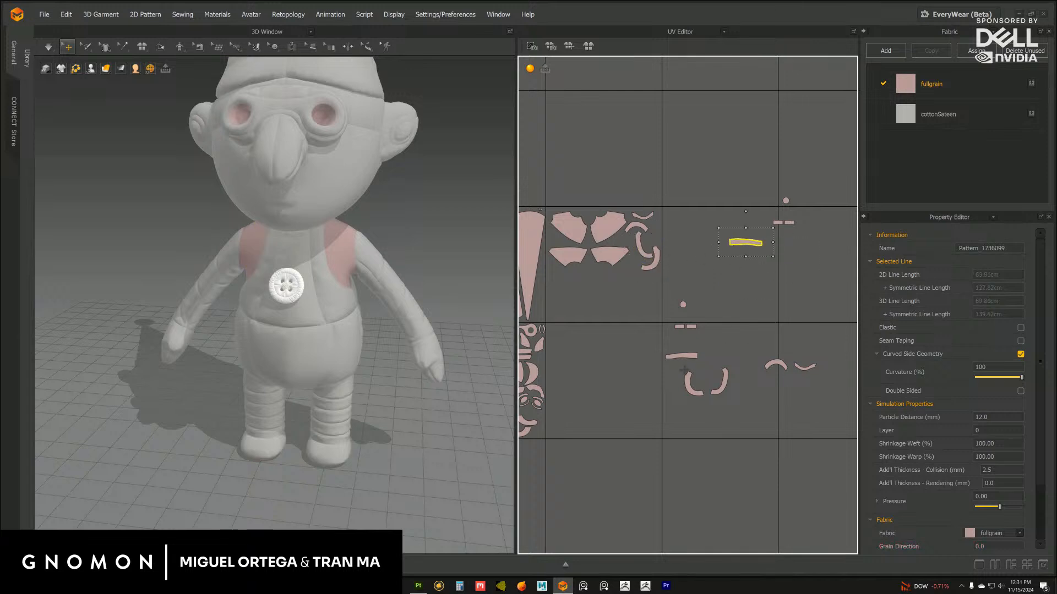
pyautogui.moveTo(688, 381); pyautogui.dragTo(632, 264)
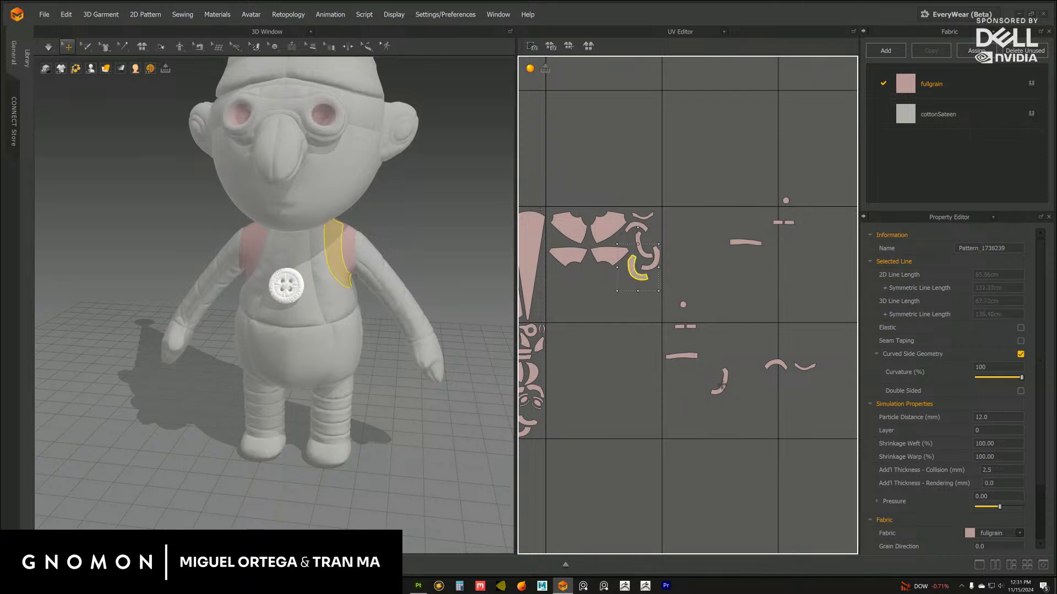
pyautogui.click(719, 382)
pyautogui.hotkey('ctrl', 'y')
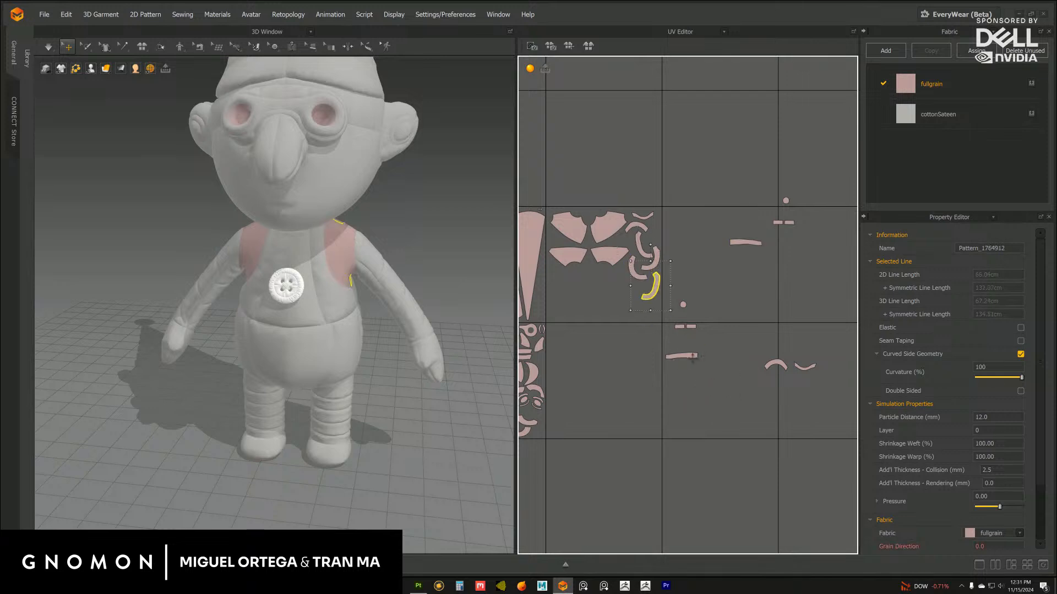
pyautogui.moveTo(692, 356); pyautogui.dragTo(653, 306)
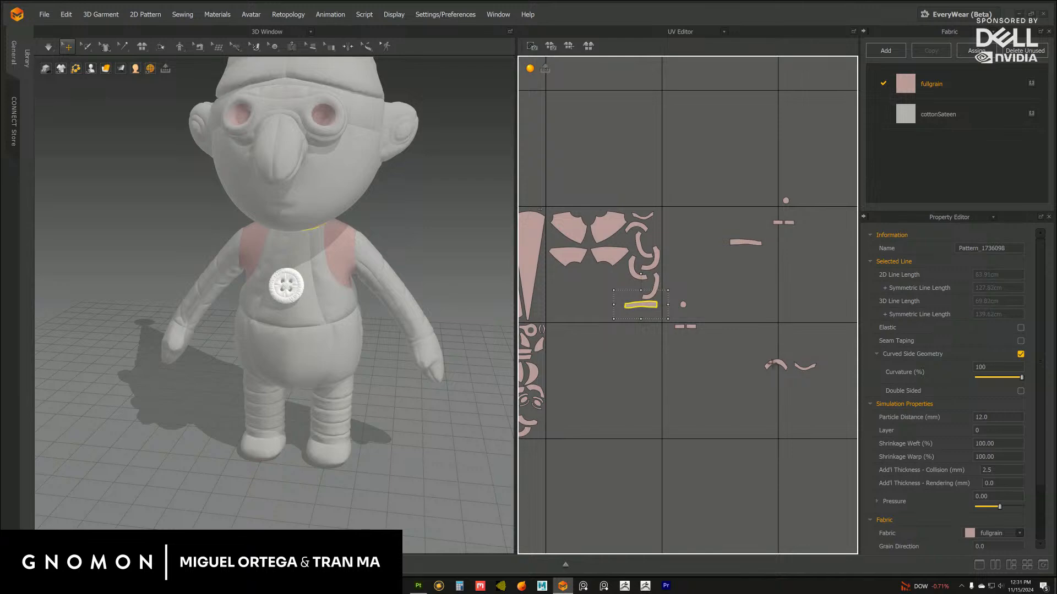
pyautogui.moveTo(773, 363); pyautogui.dragTo(743, 301)
pyautogui.click(743, 244)
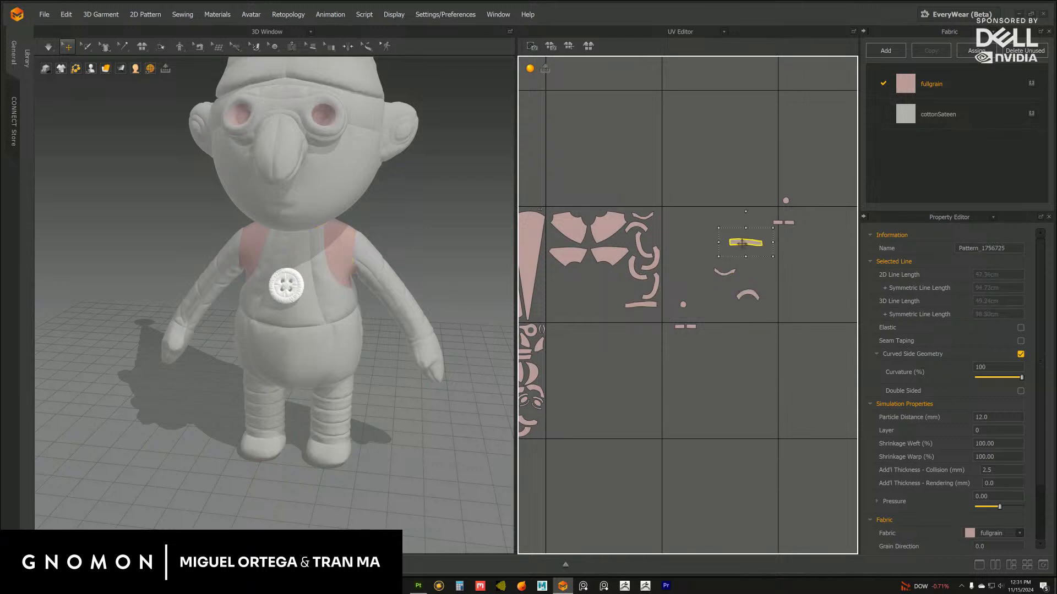
pyautogui.moveTo(647, 316); pyautogui.dragTo(643, 314)
# Fit one goggle's two small rectangles and both goggle circles into gaps among the upper curved strips
pyautogui.click(782, 223)
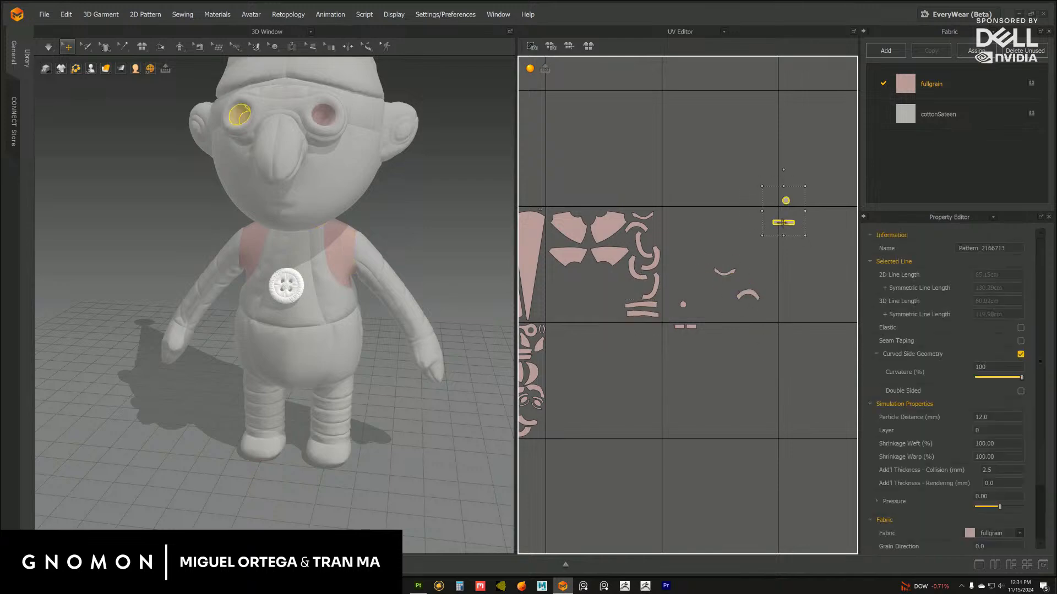
pyautogui.moveTo(703, 245); pyautogui.dragTo(703, 245)
pyautogui.keyDown('alt'); pyautogui.moveTo(667, 277); pyautogui.dragTo(694, 305, button='middle'); pyautogui.keyUp('alt')
pyautogui.click(599, 329)
pyautogui.keyDown('alt'); pyautogui.moveTo(598, 329); pyautogui.dragTo(677, 325, button='right'); pyautogui.keyUp('alt')
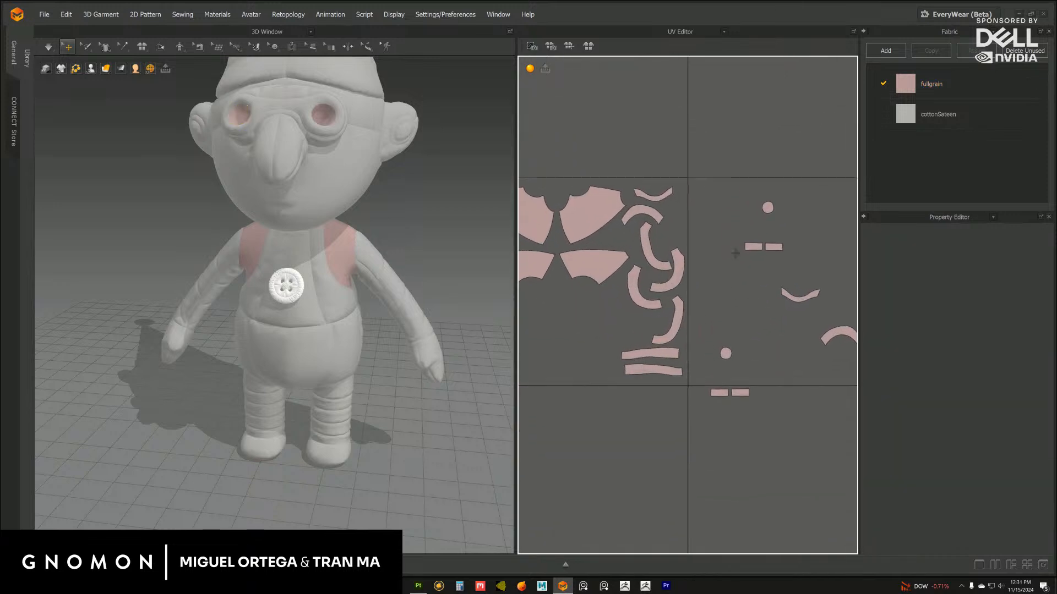
pyautogui.moveTo(751, 248); pyautogui.dragTo(671, 207)
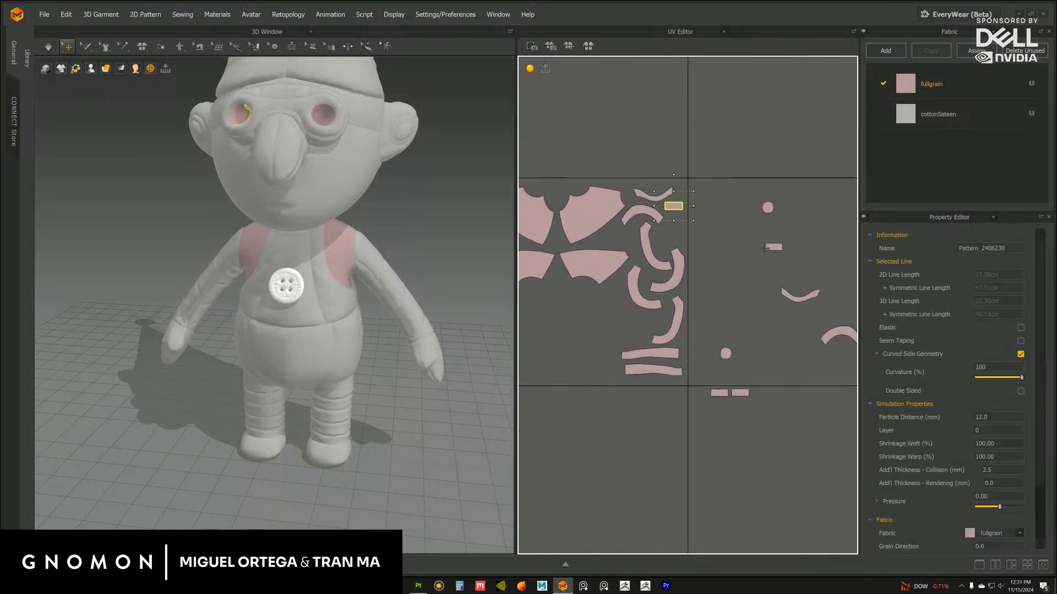
pyautogui.moveTo(765, 248); pyautogui.dragTo(675, 218)
pyautogui.moveTo(766, 209); pyautogui.dragTo(652, 186)
pyautogui.moveTo(725, 353); pyautogui.dragTo(667, 230)
# Place the remaining arc above the straight strips and the shallow curved strip between the large pieces
pyautogui.moveTo(828, 337); pyautogui.dragTo(640, 327)
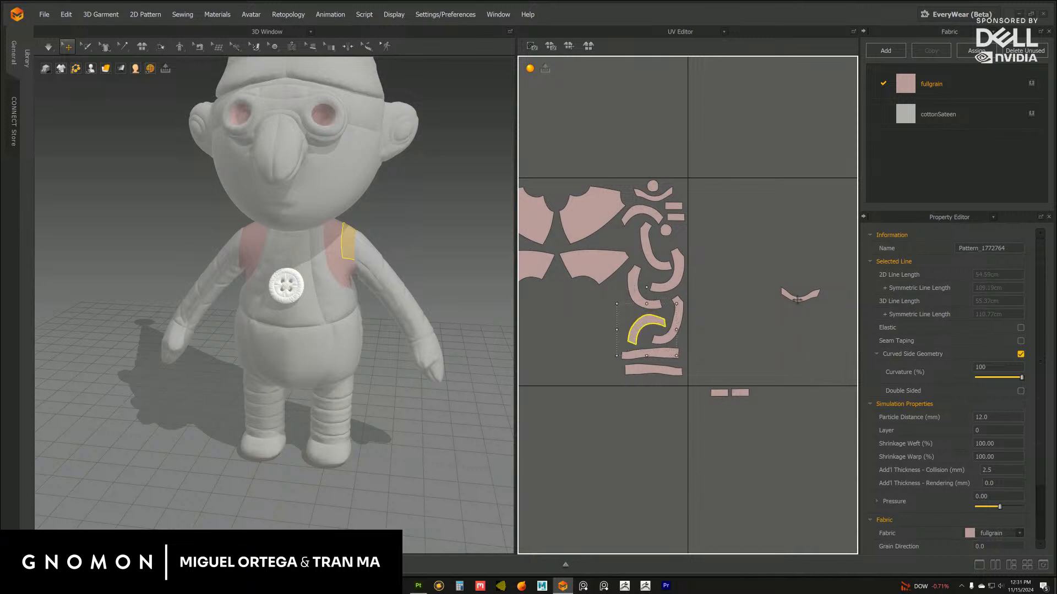
pyautogui.moveTo(800, 294); pyautogui.dragTo(617, 239)
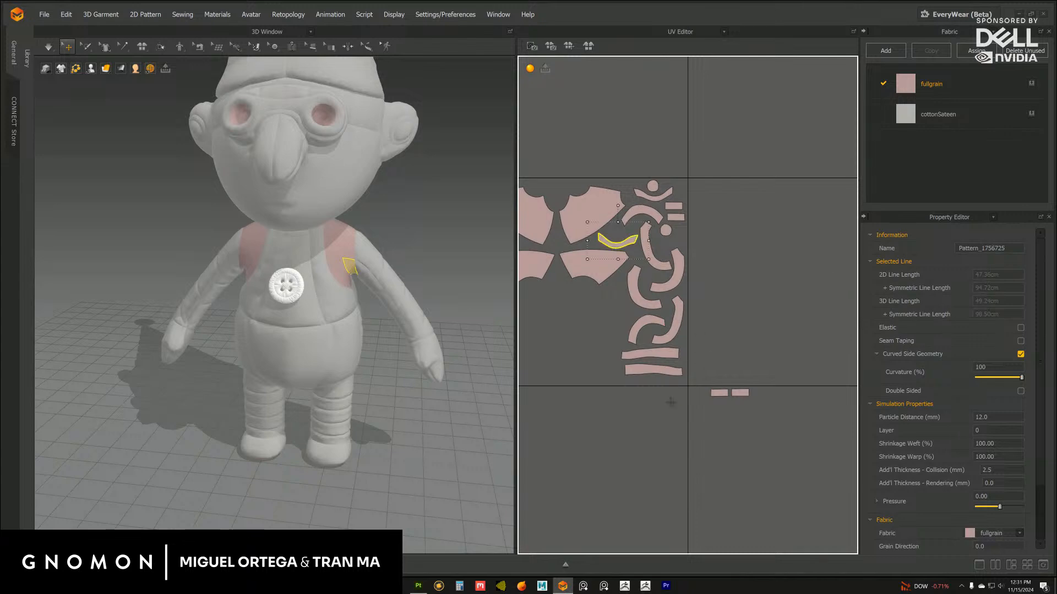
# Place the remaining goggle's two small rectangles in the gaps above the upper pair of large pieces
pyautogui.click(754, 407)
pyautogui.moveTo(757, 393); pyautogui.dragTo(613, 184)
pyautogui.click(778, 393)
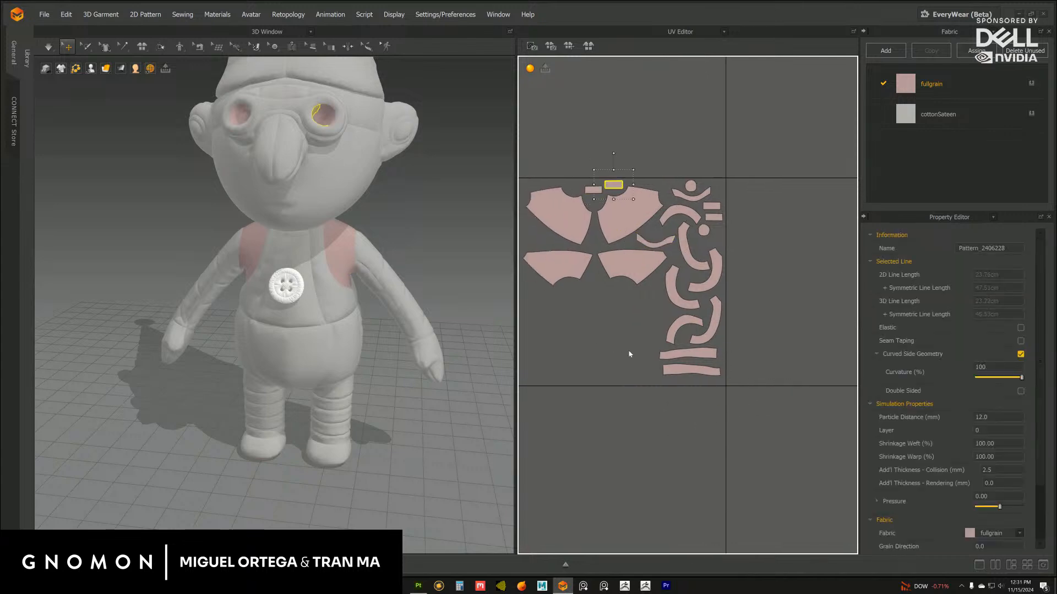
pyautogui.click(630, 354)
pyautogui.moveTo(592, 330); pyautogui.dragTo(651, 380, button='middle')
pyautogui.scroll(2, 668, 308)
pyautogui.moveTo(654, 214); pyautogui.dragTo(677, 211)
pyautogui.click(712, 174)
pyautogui.scroll(-2, 335, 327)
pyautogui.scroll(-3, 336, 327)
pyautogui.moveTo(336, 325); pyautogui.dragTo(256, 286, button='right')
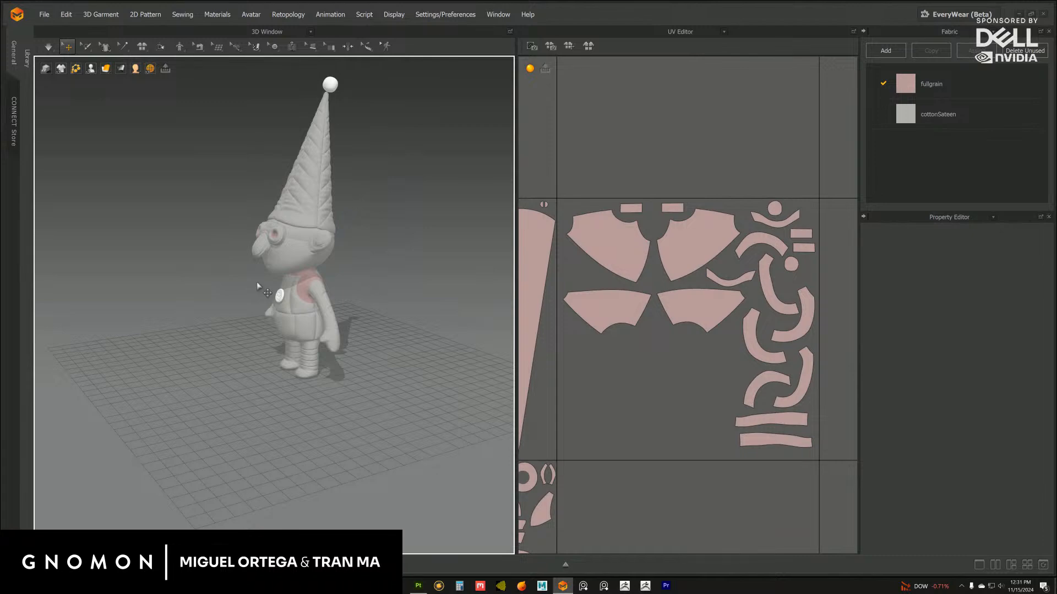
pyautogui.moveTo(257, 286); pyautogui.dragTo(322, 355, button='right')
pyautogui.scroll(-2, 322, 355)
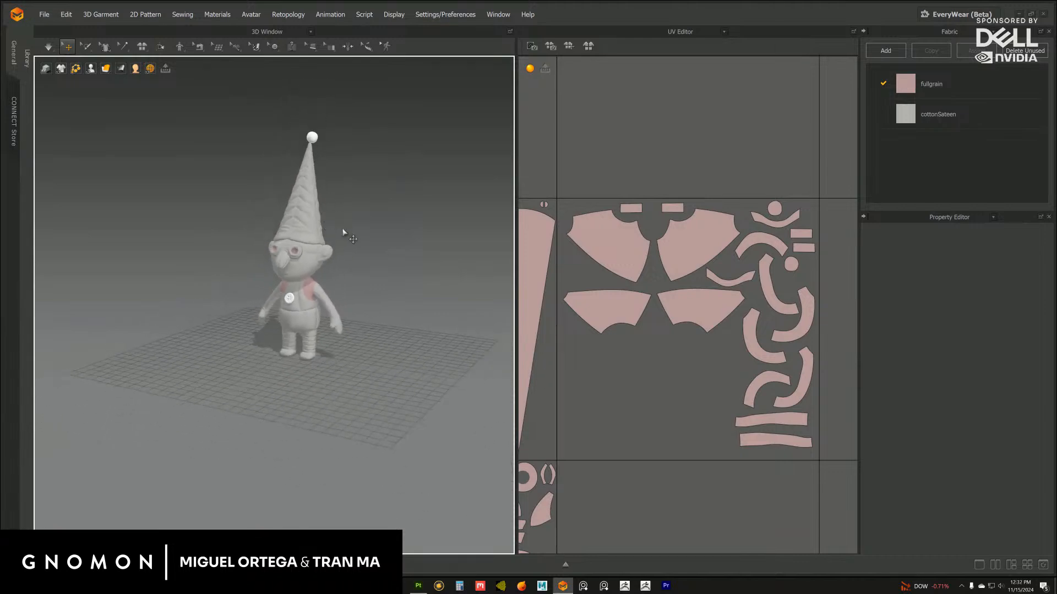
# Move the whole group of arm and neighbouring body pieces up beside the packed UV tiles
pyautogui.scroll(-5, 658, 389)
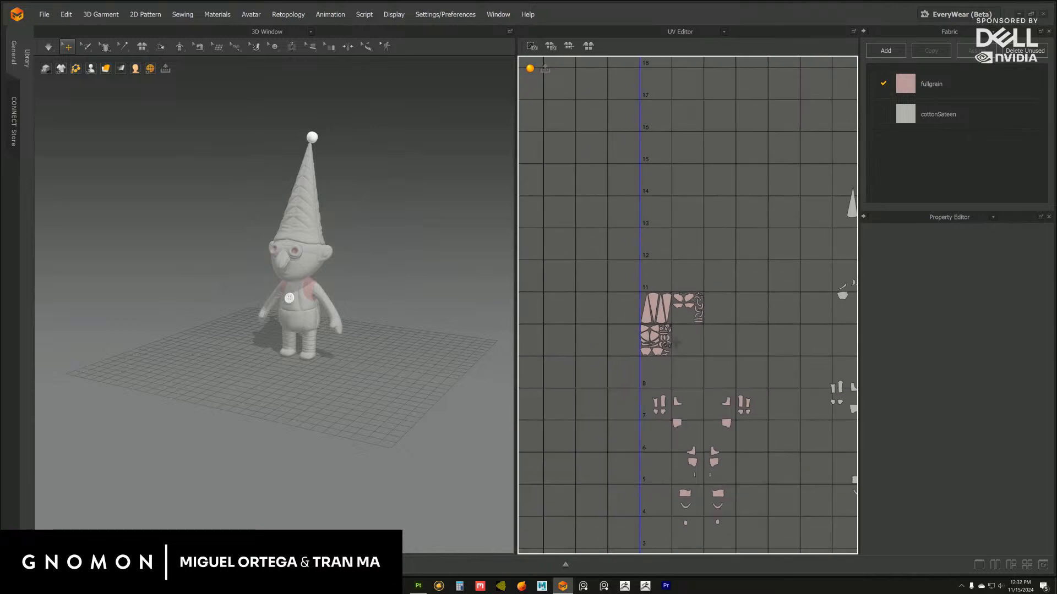
pyautogui.scroll(2, 600, 368)
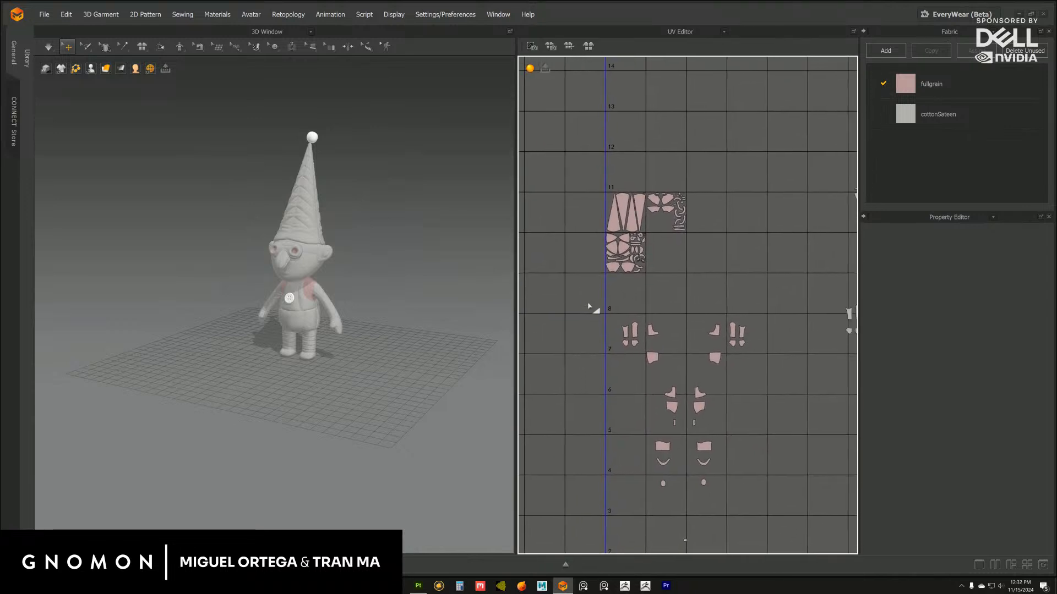
pyautogui.moveTo(771, 389); pyautogui.dragTo(771, 388)
pyautogui.moveTo(714, 358); pyautogui.dragTo(738, 247)
pyautogui.click(803, 346)
pyautogui.moveTo(663, 317); pyautogui.dragTo(667, 361, button='middle')
pyautogui.click(671, 363)
# Move the tiny button pieces up and enlarge them as a group in the empty tile beneath the packed head pieces
pyautogui.keyDown('alt'); pyautogui.moveTo(672, 365); pyautogui.dragTo(685, 379, button='right'); pyautogui.keyUp('alt')
pyautogui.moveTo(663, 386); pyautogui.dragTo(662, 320, button='middle')
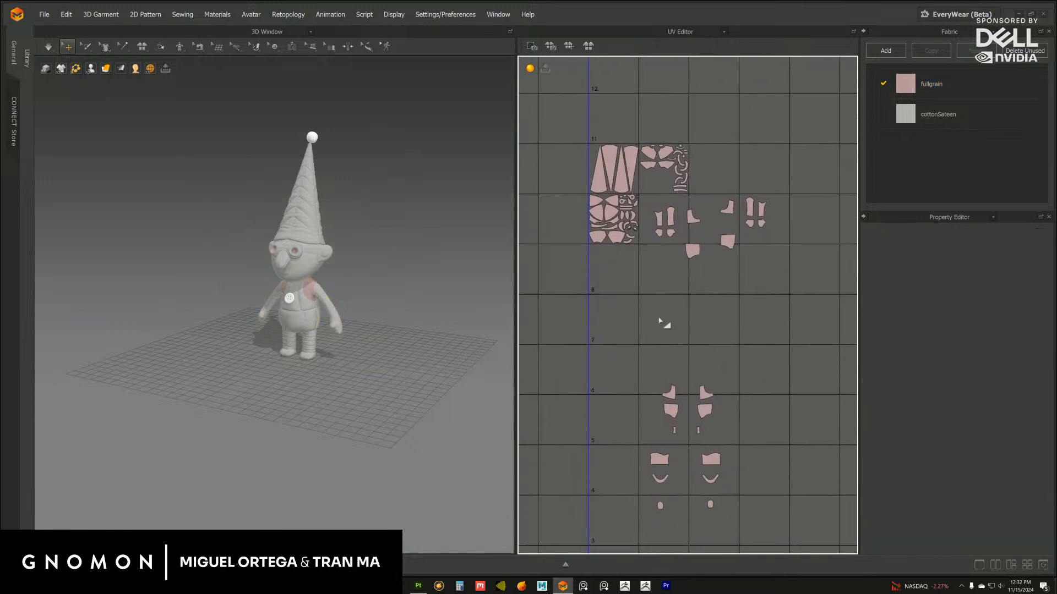
pyautogui.moveTo(646, 370); pyautogui.dragTo(651, 312, button='middle')
pyautogui.moveTo(650, 349); pyautogui.dragTo(625, 253, button='middle')
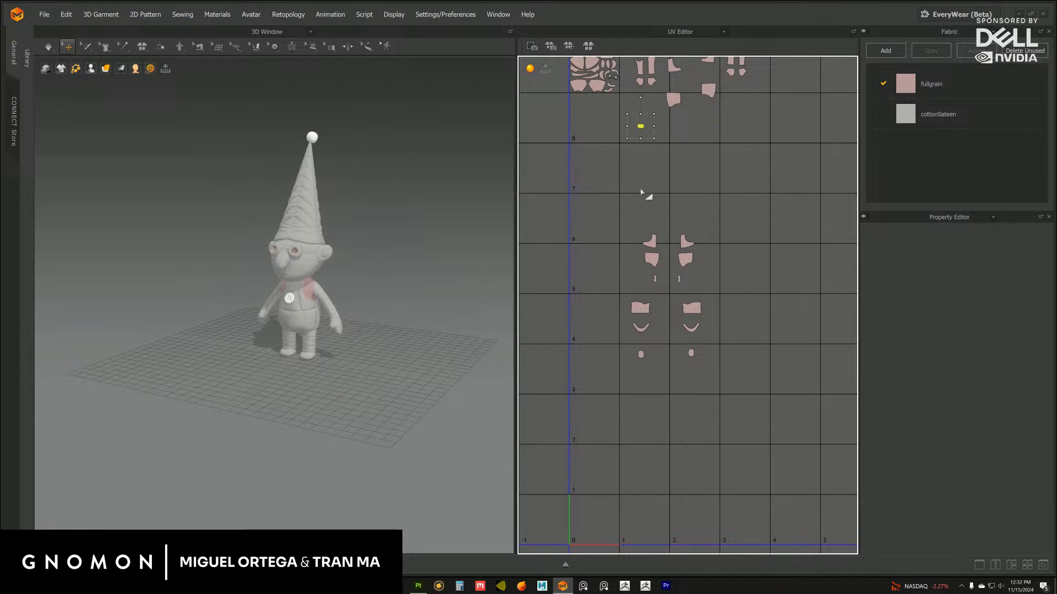
pyautogui.moveTo(653, 184); pyautogui.dragTo(687, 358, button='middle')
pyautogui.scroll(6, 594, 374)
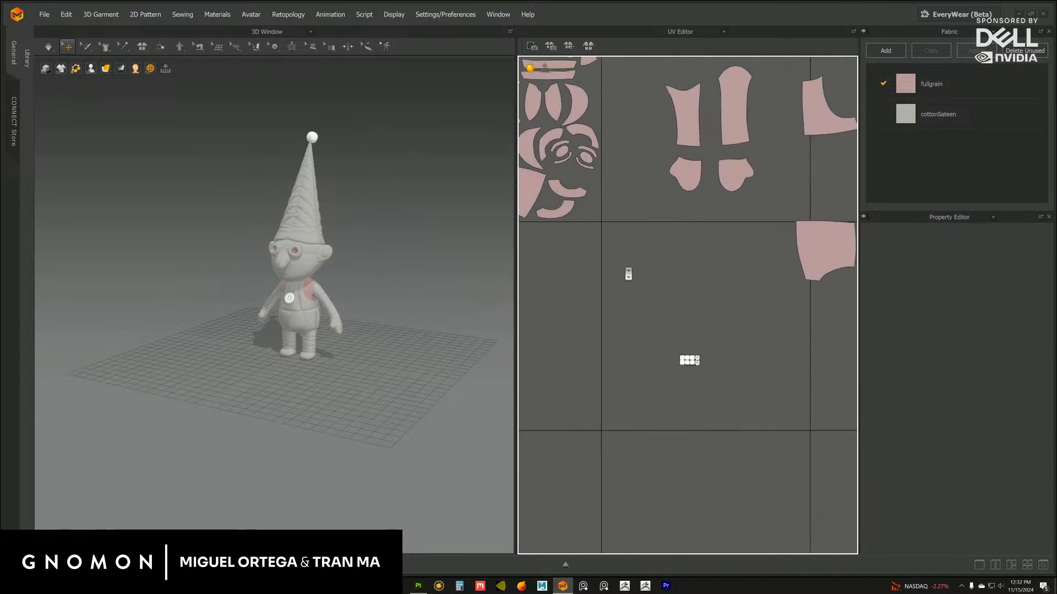
pyautogui.scroll(-3, 683, 347)
pyautogui.moveTo(660, 332); pyautogui.dragTo(682, 353)
pyautogui.moveTo(679, 347); pyautogui.dragTo(574, 311)
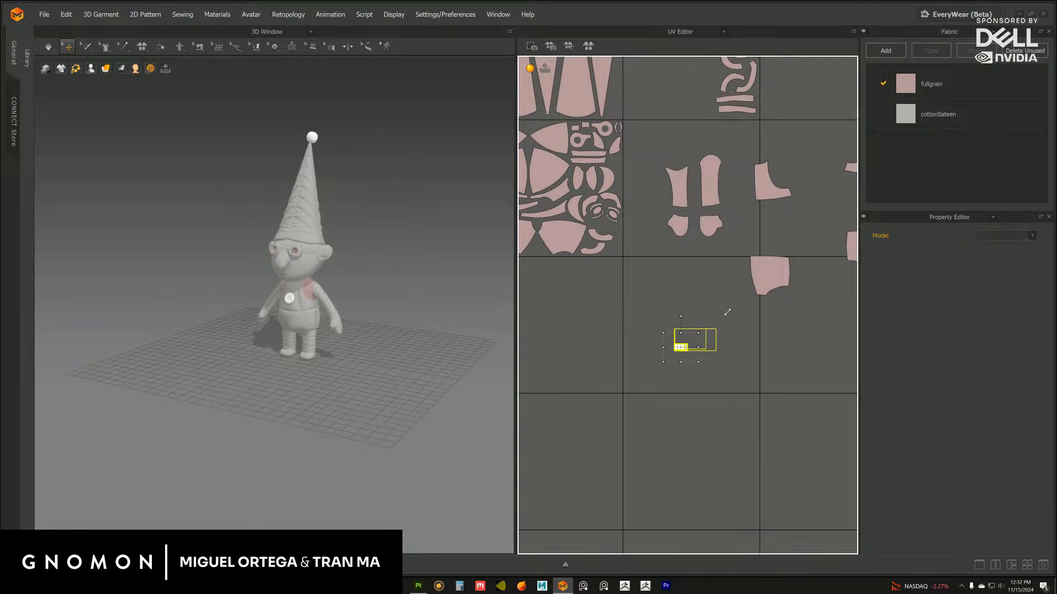
pyautogui.moveTo(727, 312); pyautogui.dragTo(580, 336)
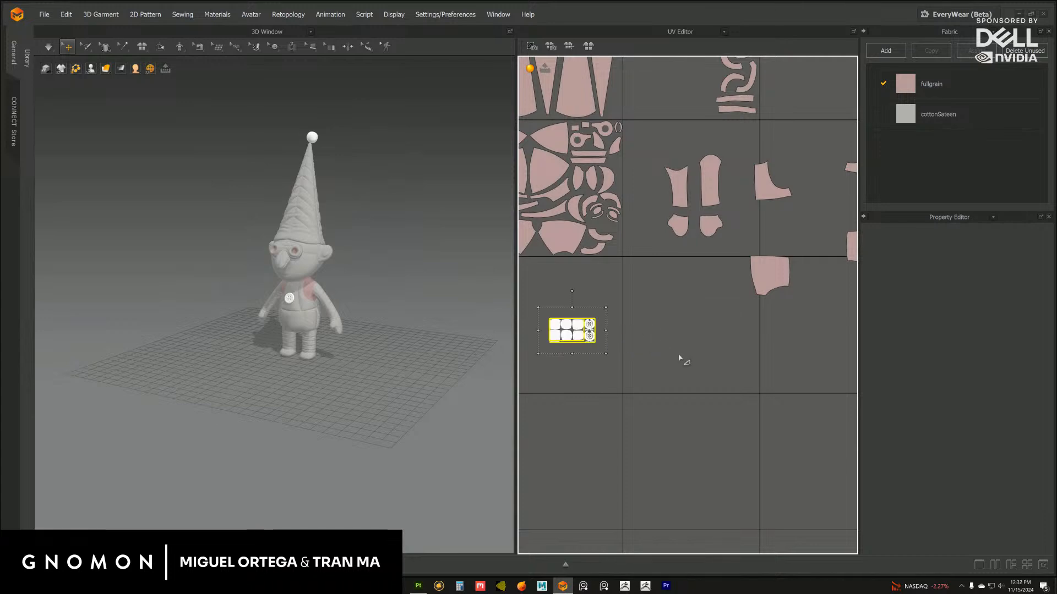
# Place the two large lower-body panels side by side beneath the four large pieces in the second column's upper tile
pyautogui.scroll(-4, 682, 359)
pyautogui.moveTo(659, 279); pyautogui.dragTo(679, 363, button='middle')
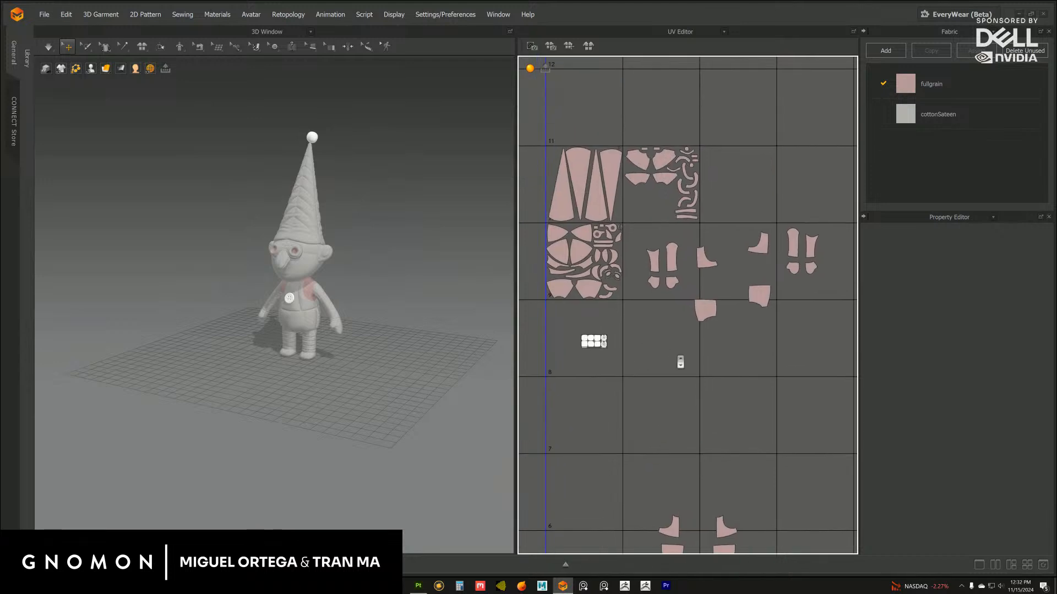
pyautogui.scroll(4, 674, 335)
pyautogui.moveTo(668, 309); pyautogui.dragTo(573, 356, button='middle')
pyautogui.scroll(-3, 574, 356)
pyautogui.scroll(3, 550, 425)
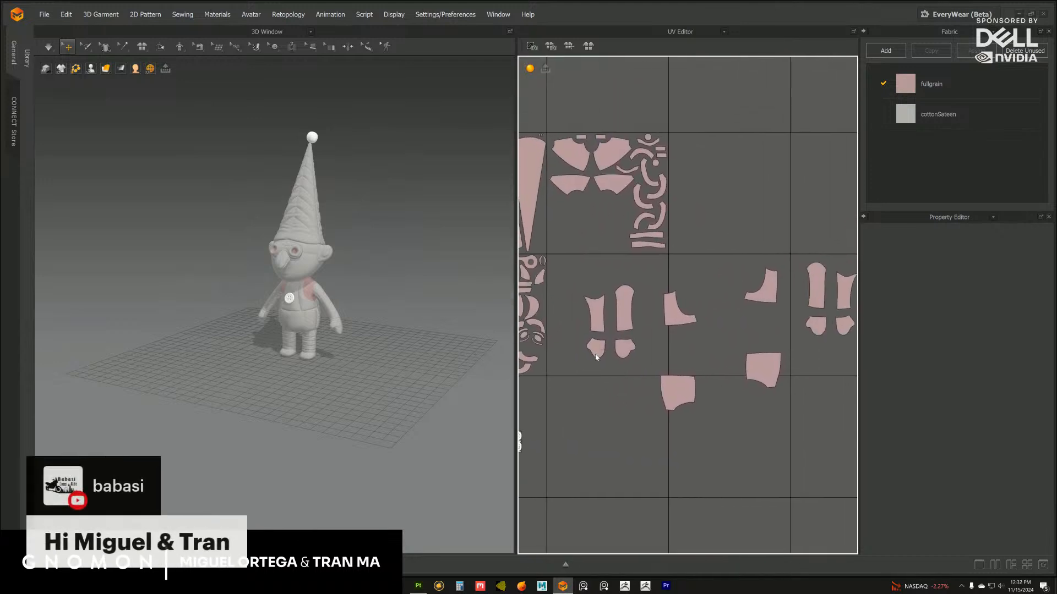
pyautogui.click(679, 392)
pyautogui.moveTo(576, 223); pyautogui.dragTo(569, 215)
pyautogui.moveTo(764, 369); pyautogui.dragTo(606, 215)
# Place the first arm's two sleeve pieces and two hand pieces together in the empty tile beneath the body panels
pyautogui.moveTo(627, 269); pyautogui.dragTo(672, 260, button='middle')
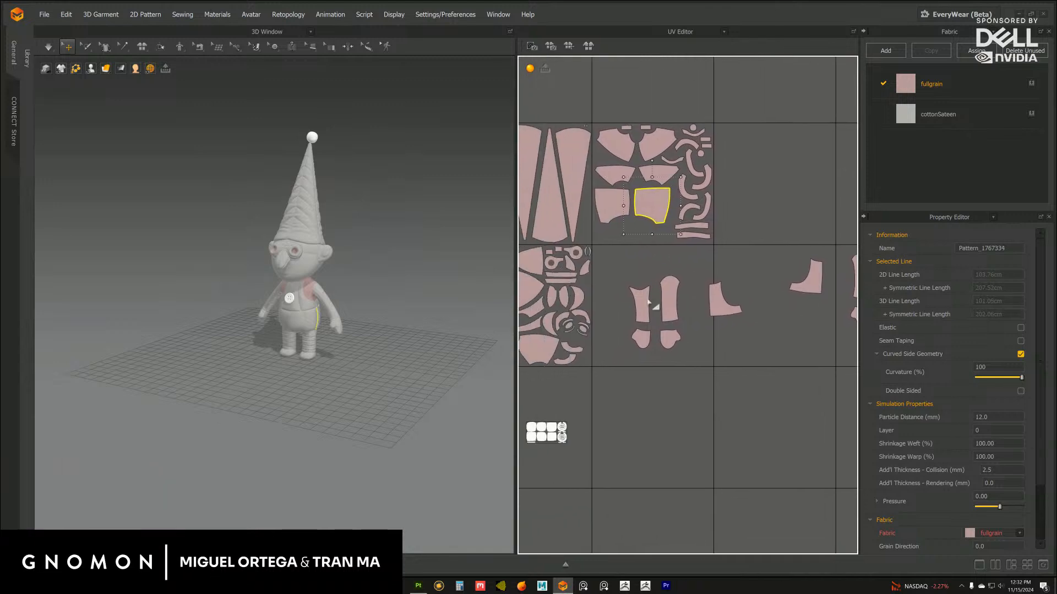
pyautogui.moveTo(640, 305); pyautogui.dragTo(606, 268)
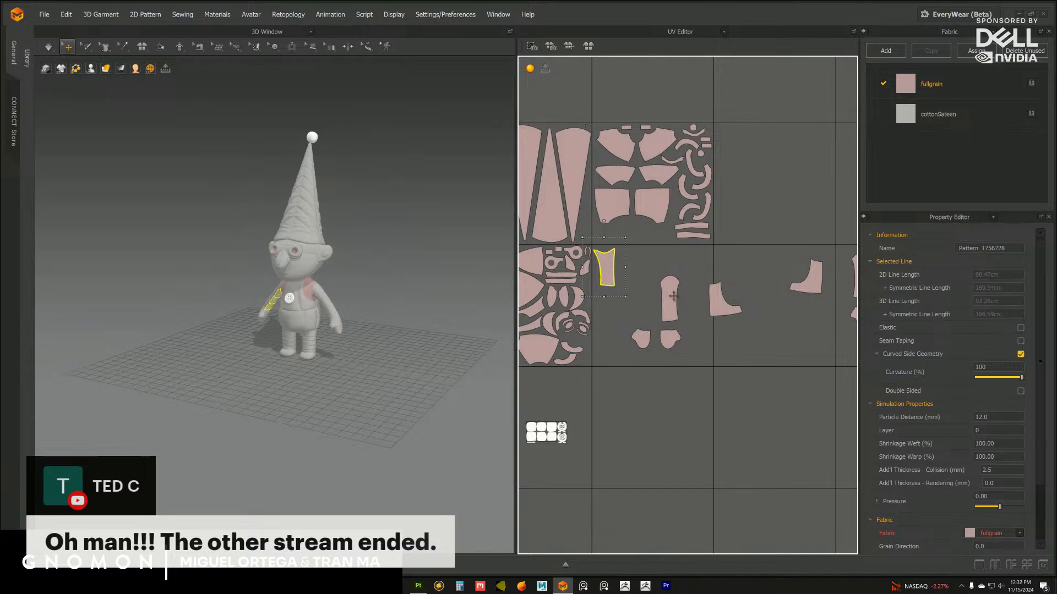
pyautogui.moveTo(670, 297); pyautogui.dragTo(626, 267)
pyautogui.moveTo(646, 339); pyautogui.dragTo(605, 303)
pyautogui.moveTo(670, 338); pyautogui.dragTo(629, 309)
# Move the other arm's four pieces as a group next to the first arm's pieces
pyautogui.moveTo(666, 298); pyautogui.dragTo(579, 297, button='middle')
pyautogui.moveTo(750, 235); pyautogui.dragTo(825, 332)
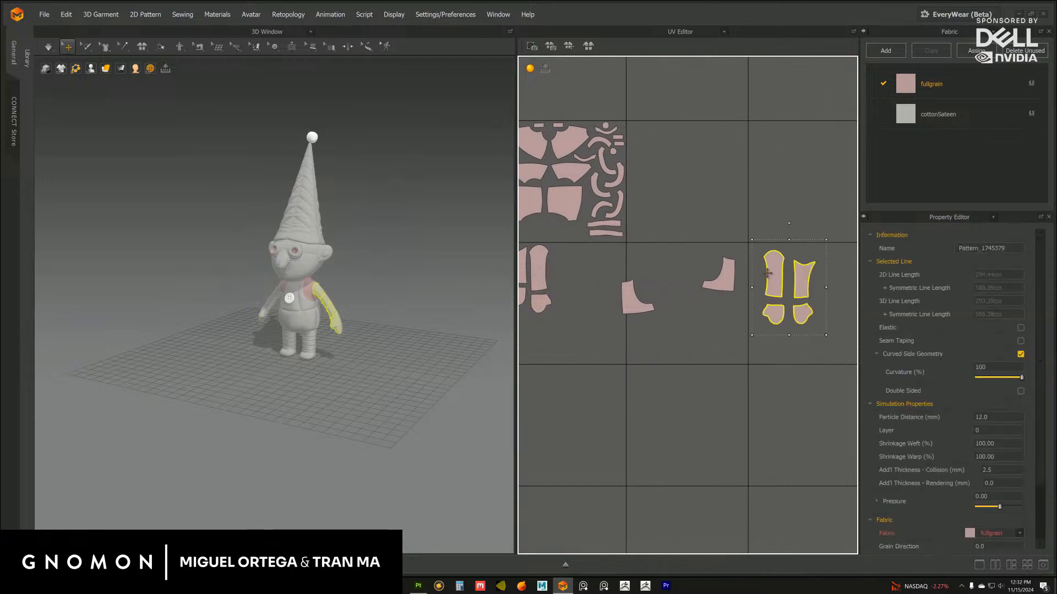
pyautogui.moveTo(771, 272); pyautogui.dragTo(560, 266)
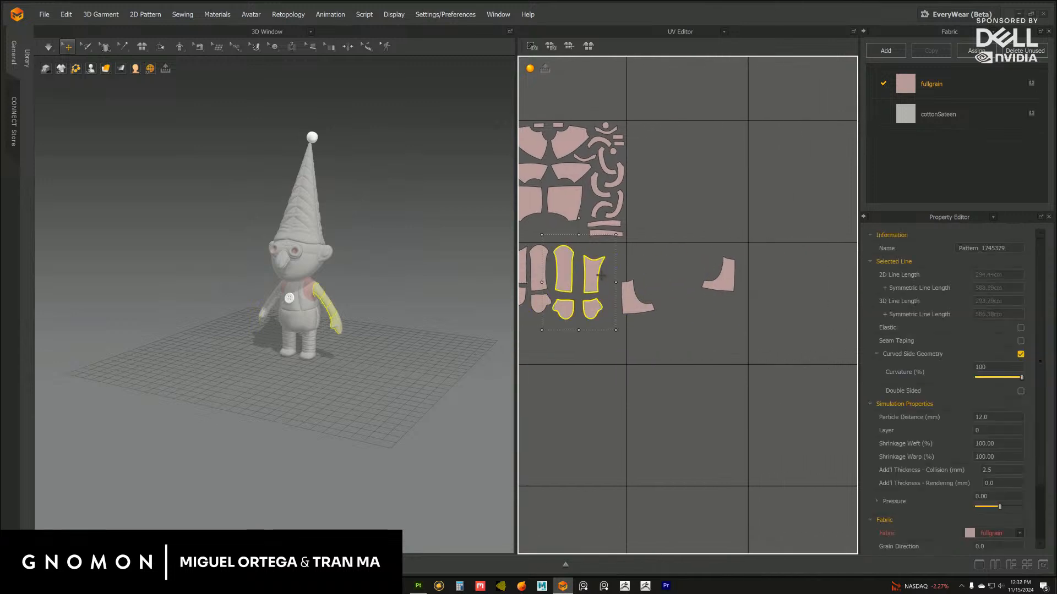
pyautogui.moveTo(695, 228); pyautogui.dragTo(773, 227, button='middle')
# Tighten the second arm's sleeve and hand pieces against each other and the first arm's pieces
pyautogui.scroll(4, 639, 403)
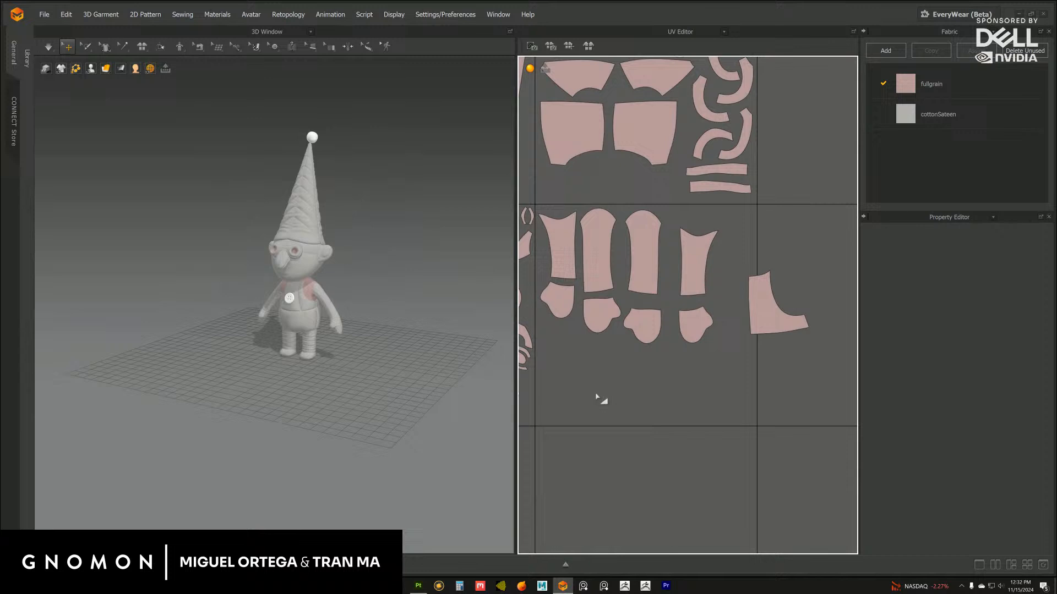
pyautogui.click(651, 259)
pyautogui.click(655, 309)
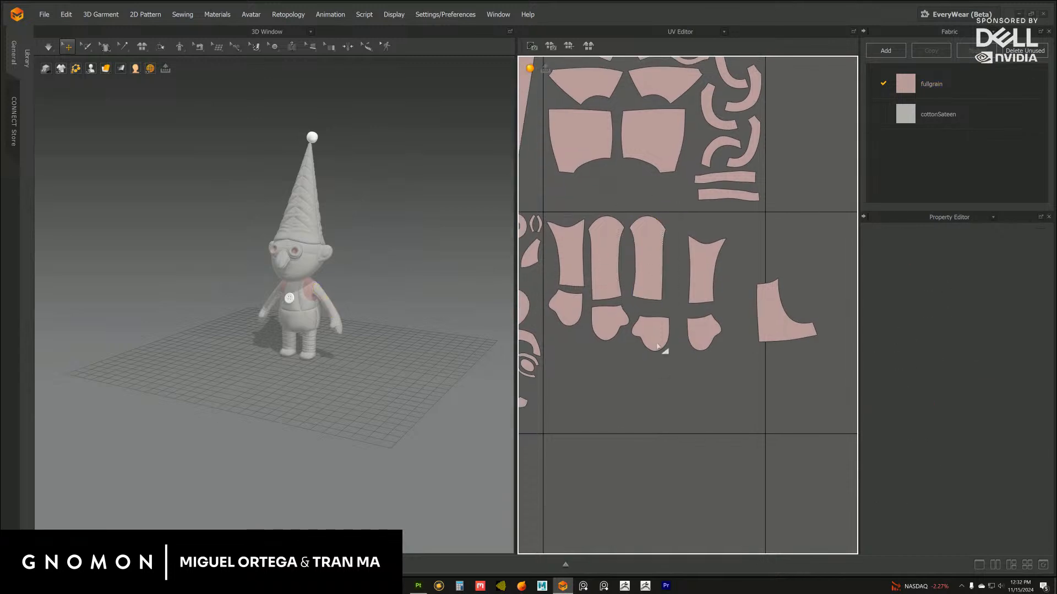
pyautogui.click(612, 320)
pyautogui.click(654, 323)
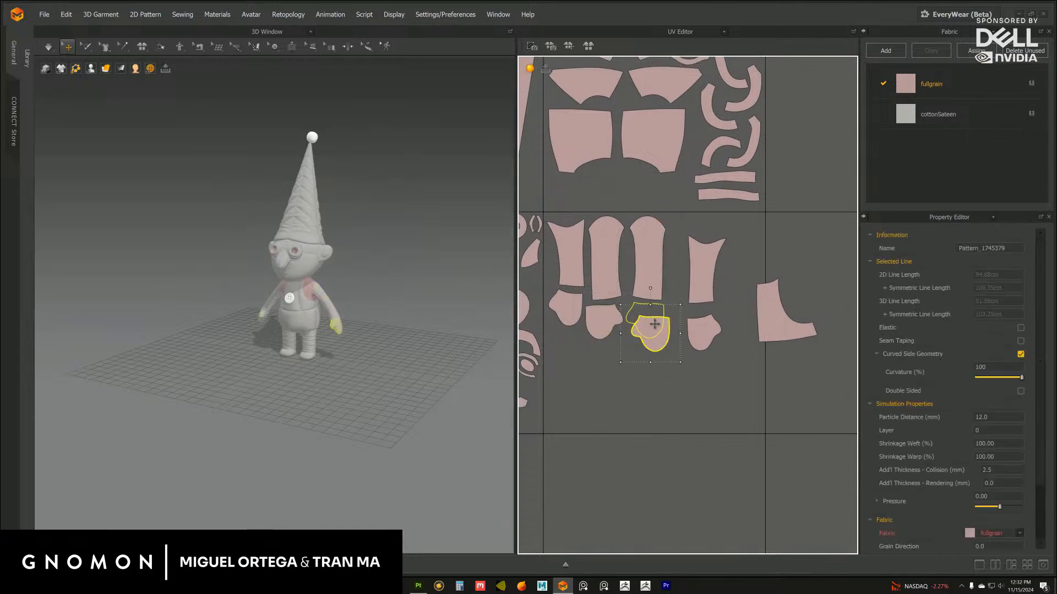
pyautogui.moveTo(654, 324); pyautogui.dragTo(649, 311)
pyautogui.moveTo(707, 272); pyautogui.dragTo(689, 254)
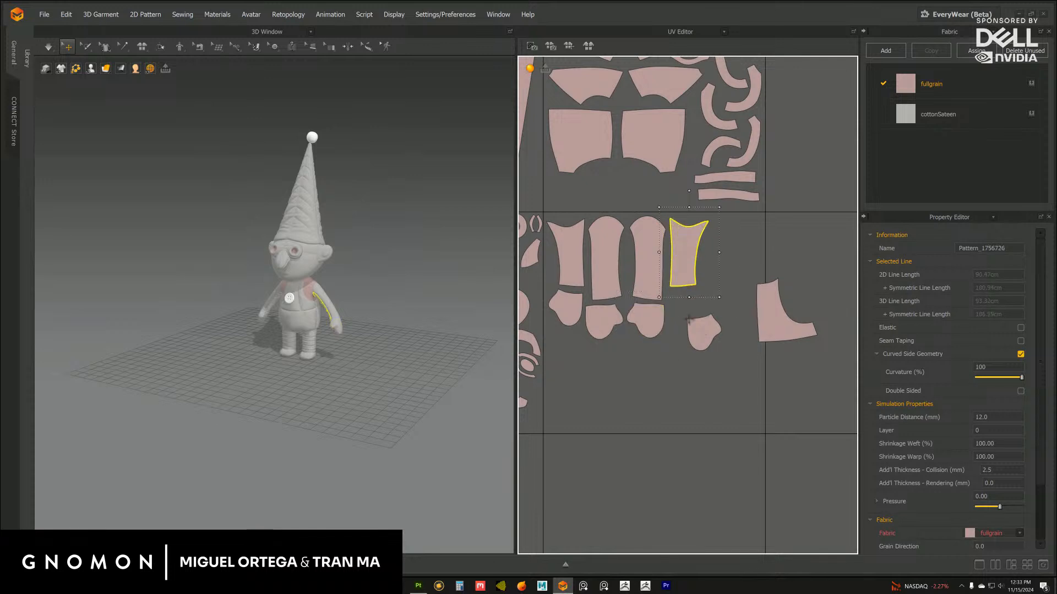
pyautogui.moveTo(697, 330); pyautogui.dragTo(680, 306)
# Stack the two mirrored L-shaped body pieces beside the second arm's pieces, inside the tile's edge
pyautogui.moveTo(660, 369); pyautogui.dragTo(557, 336, button='middle')
pyautogui.click(661, 331)
pyautogui.scroll(-3, 663, 331)
pyautogui.moveTo(670, 287); pyautogui.dragTo(635, 249)
pyautogui.moveTo(650, 201); pyautogui.dragTo(645, 192)
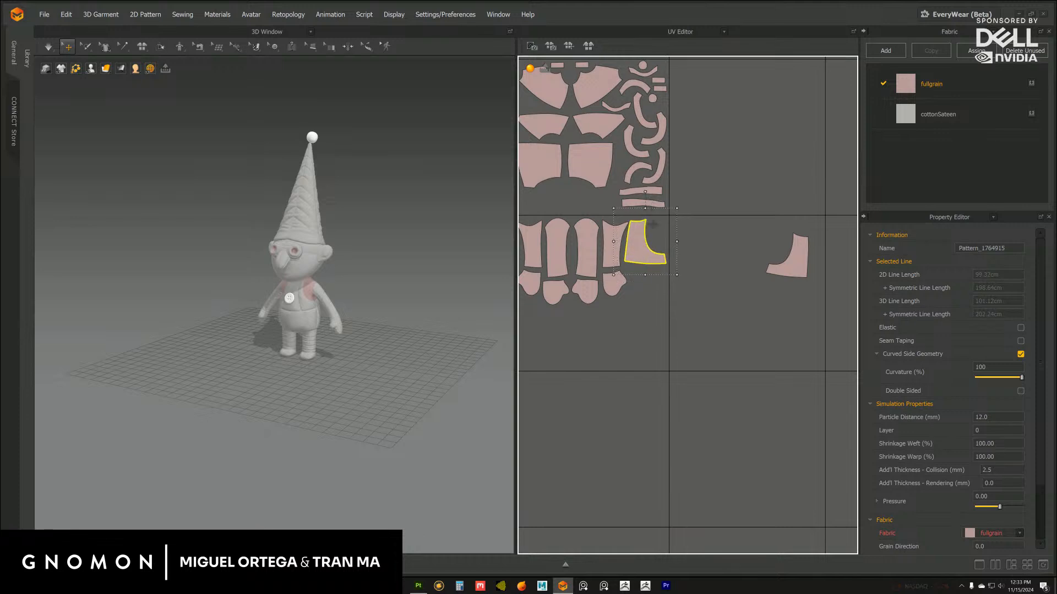
pyautogui.click(610, 234)
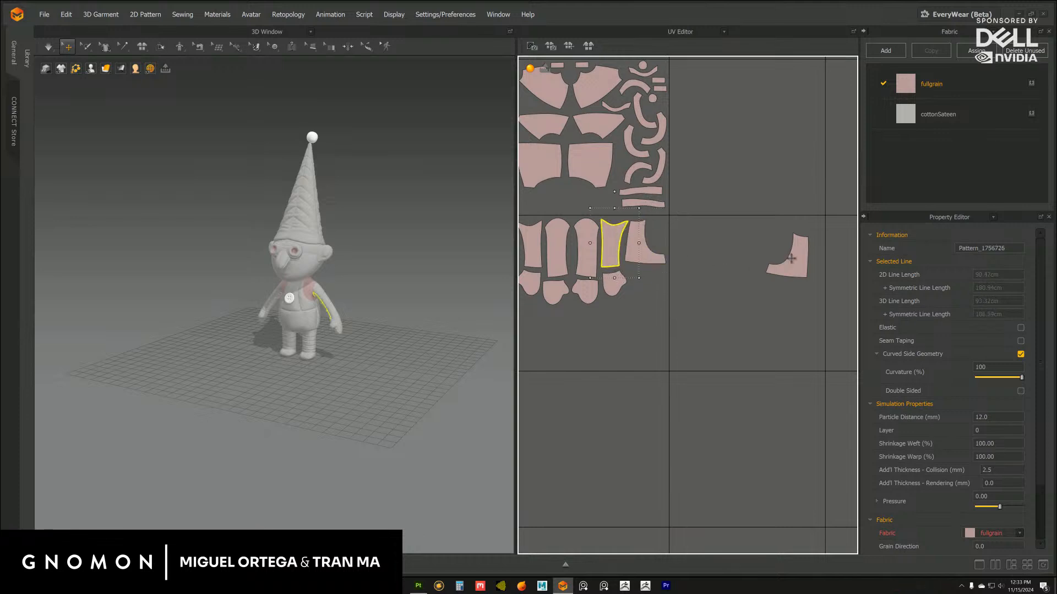
pyautogui.moveTo(797, 259); pyautogui.dragTo(654, 294)
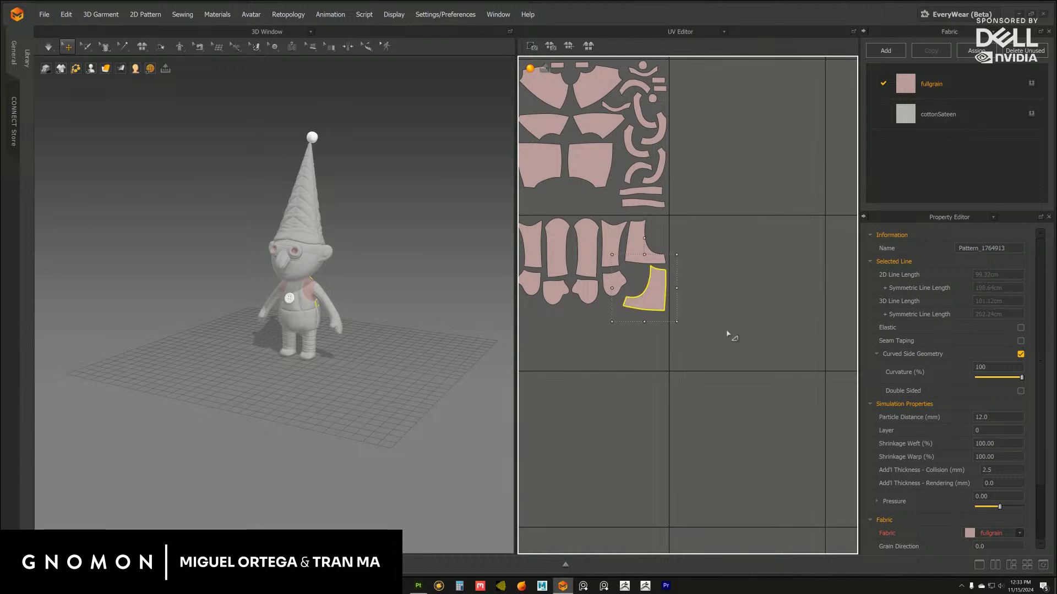
pyautogui.click(729, 335)
# Move all remaining torso, leg and foot pieces as one group up beside the packed tiles
pyautogui.scroll(-5, 787, 396)
pyautogui.moveTo(792, 405); pyautogui.dragTo(682, 275, button='middle')
pyautogui.scroll(-3, 633, 378)
pyautogui.moveTo(654, 340); pyautogui.dragTo(753, 453)
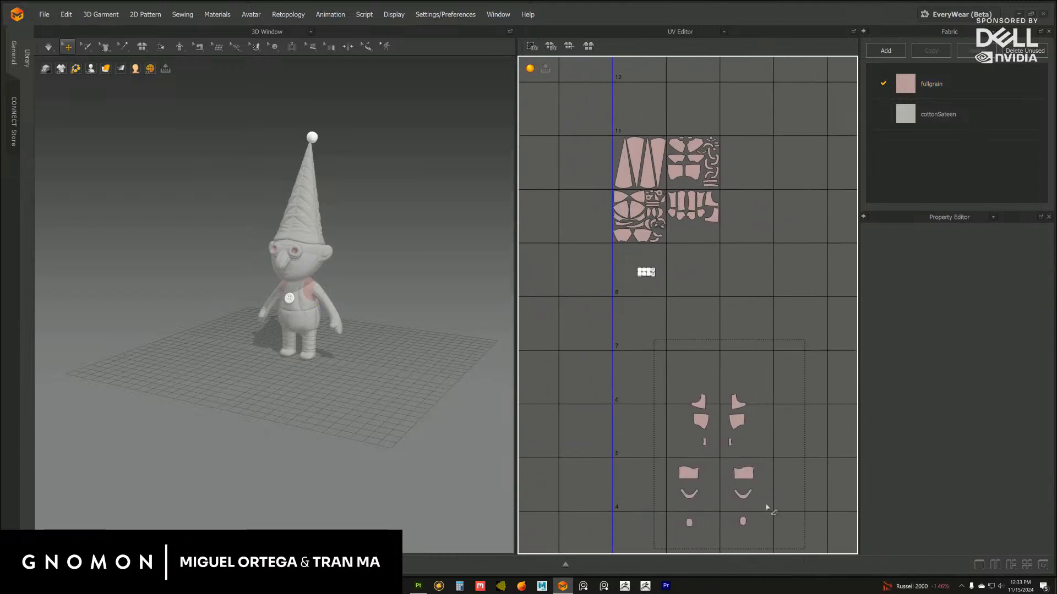
pyautogui.moveTo(766, 507); pyautogui.dragTo(768, 509)
pyautogui.moveTo(768, 510); pyautogui.dragTo(726, 399, button='middle')
pyautogui.moveTo(702, 386); pyautogui.dragTo(757, 174)
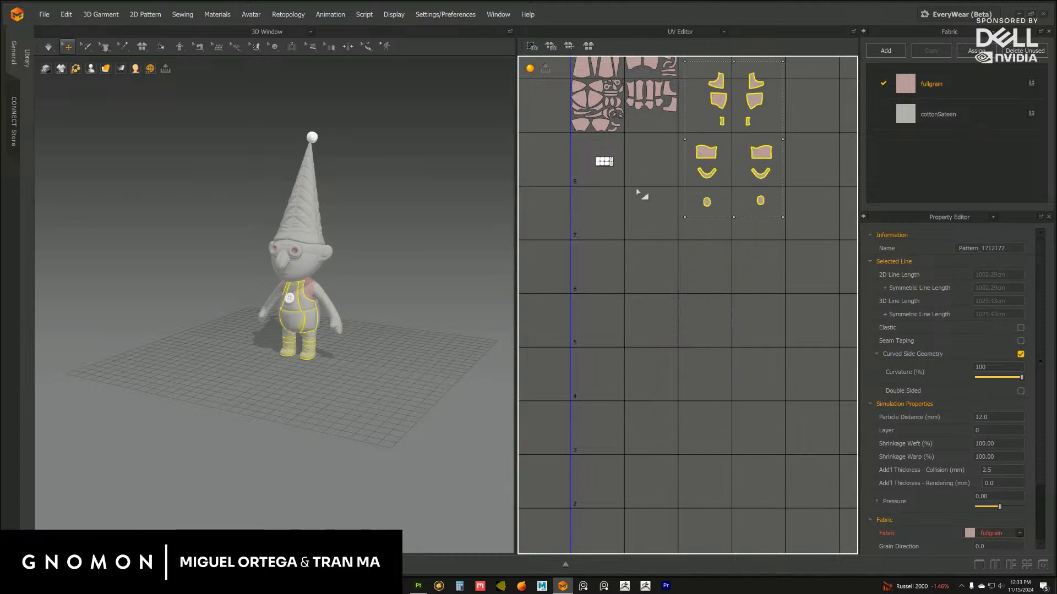
# Move the pair of small oval foot pieces above the other remaining pieces, level with the topmost packed tiles
pyautogui.scroll(2, 578, 292)
pyautogui.click(619, 351)
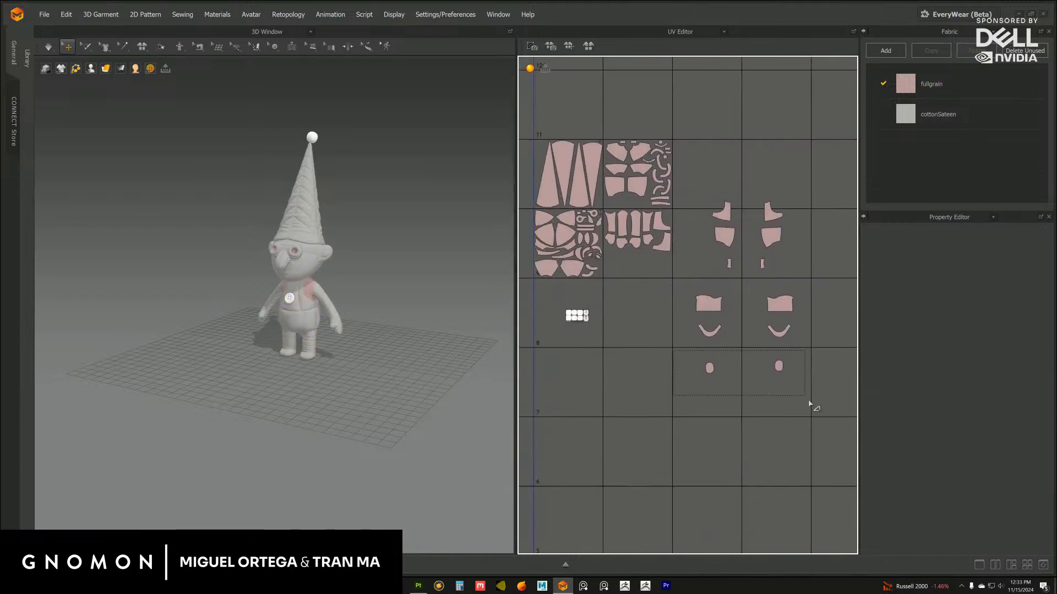
pyautogui.moveTo(809, 403); pyautogui.dragTo(810, 404)
pyautogui.moveTo(703, 157); pyautogui.dragTo(691, 142)
pyautogui.scroll(2, 655, 306)
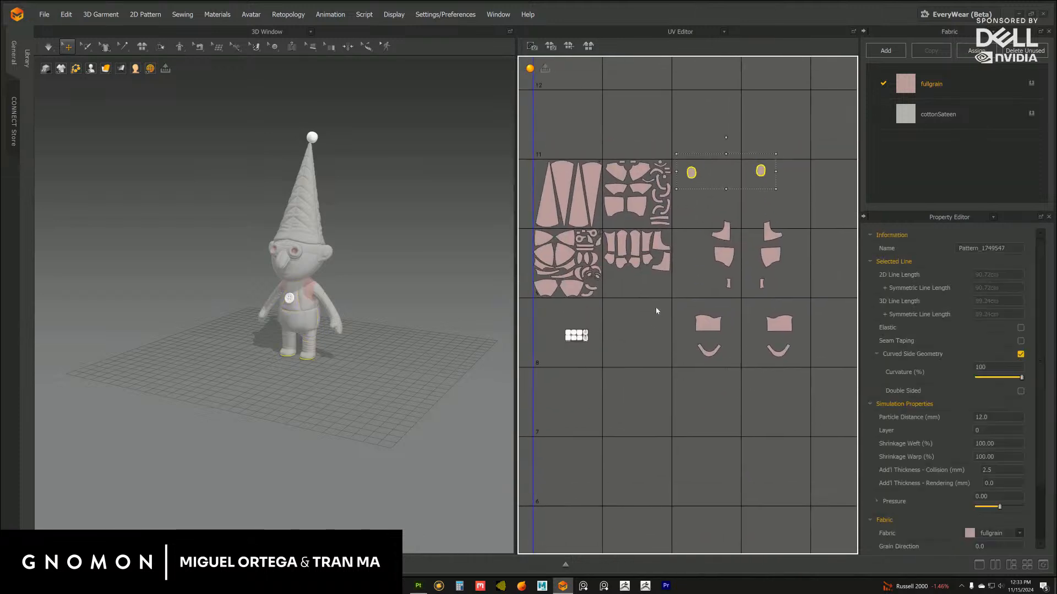
pyautogui.click(658, 304)
# Bring the two lower-leg pieces and the two curved foot strips beneath the arm pieces
pyautogui.scroll(-1, 688, 330)
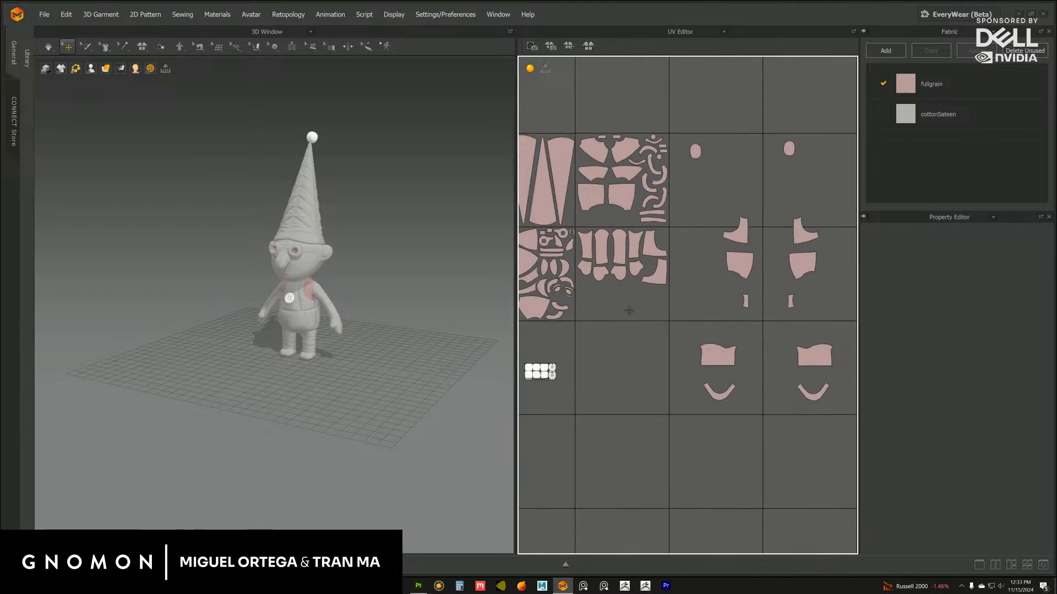
pyautogui.moveTo(733, 360); pyautogui.dragTo(610, 297)
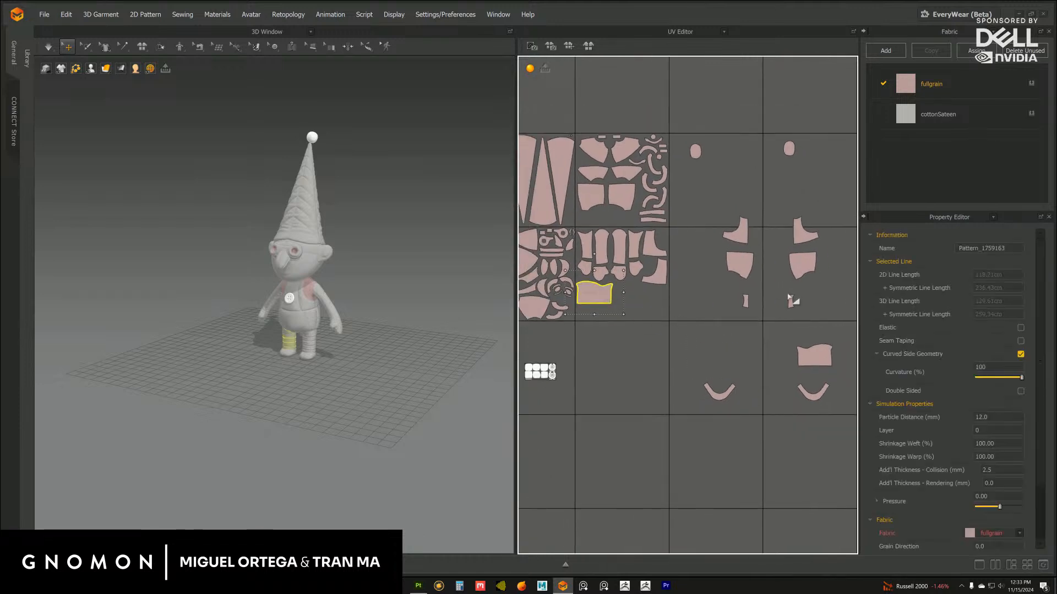
pyautogui.moveTo(815, 355); pyautogui.dragTo(650, 295)
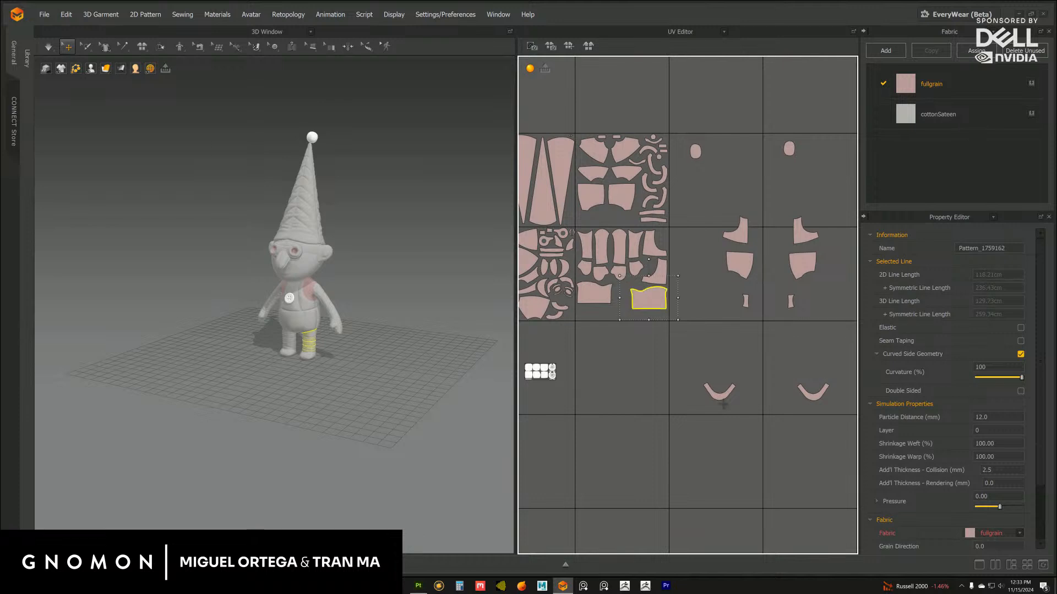
pyautogui.moveTo(716, 394); pyautogui.dragTo(585, 314)
pyautogui.moveTo(809, 392); pyautogui.dragTo(638, 327)
# Place the second lower-leg piece beside the first, and tuck one curved foot strip beneath the first, inside the tile
pyautogui.scroll(5, 630, 390)
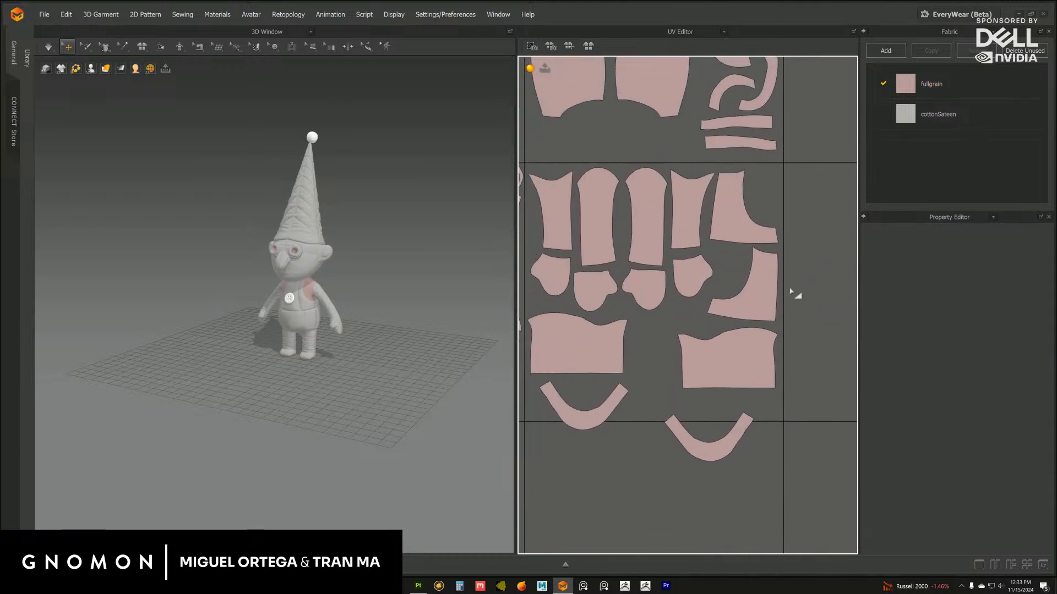
pyautogui.click(760, 281)
pyautogui.moveTo(760, 281)
pyautogui.mouseDown()
pyautogui.moveTo(733, 196)
pyautogui.moveTo(760, 277)
pyautogui.moveTo(754, 220)
pyautogui.moveTo(743, 212)
pyautogui.moveTo(761, 285)
pyautogui.mouseUp()
pyautogui.click(656, 351)
pyautogui.moveTo(655, 351); pyautogui.dragTo(692, 327, button='middle')
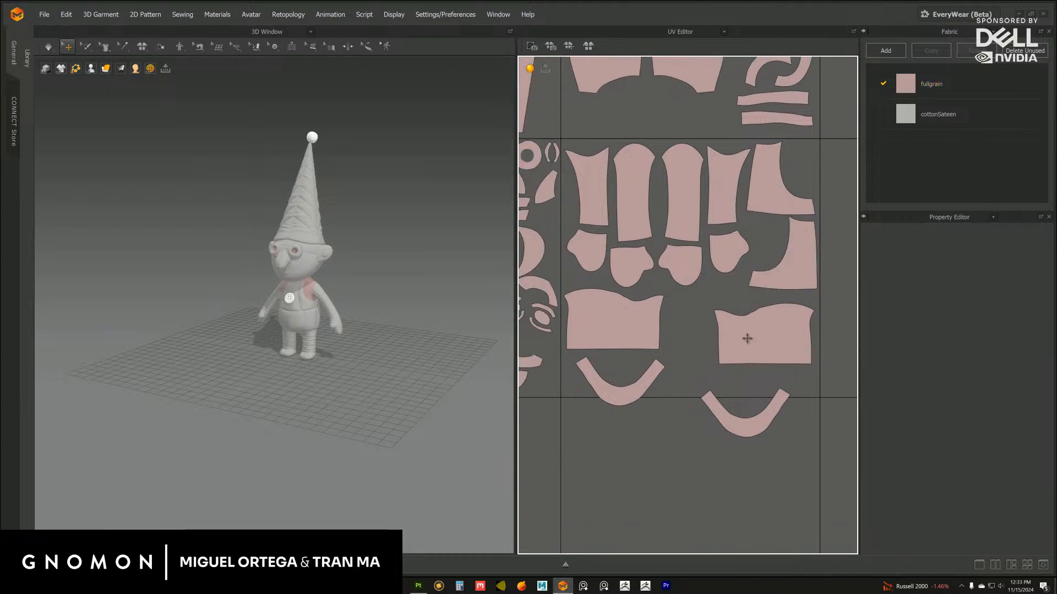
pyautogui.moveTo(748, 337); pyautogui.dragTo(698, 323)
pyautogui.moveTo(623, 392); pyautogui.dragTo(615, 382)
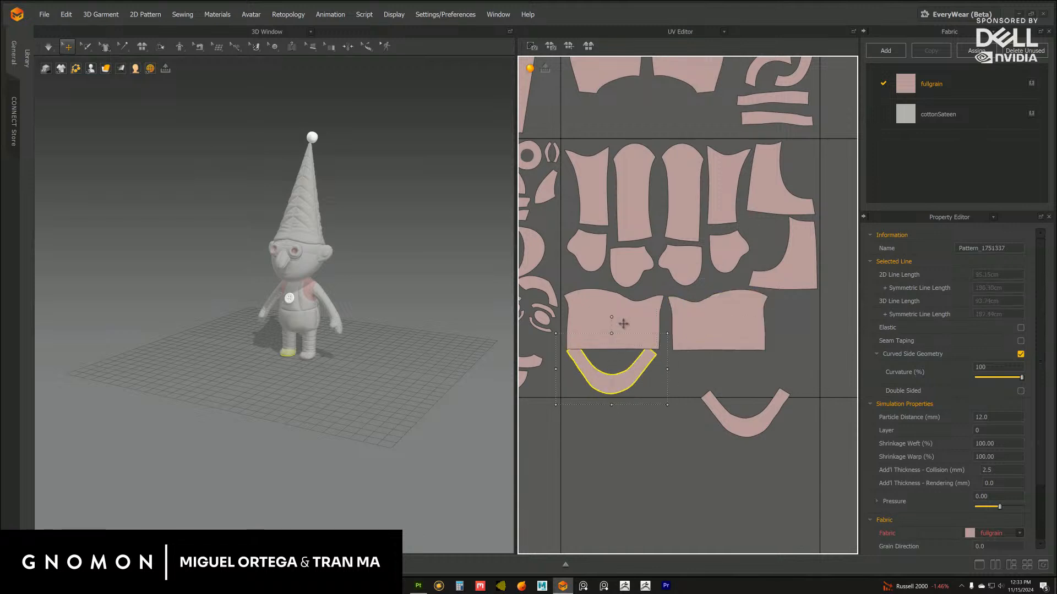
# Nudge the lower-leg, hand and L-shaped body pieces to even out the gaps between them within the tile
pyautogui.moveTo(616, 304); pyautogui.dragTo(614, 299)
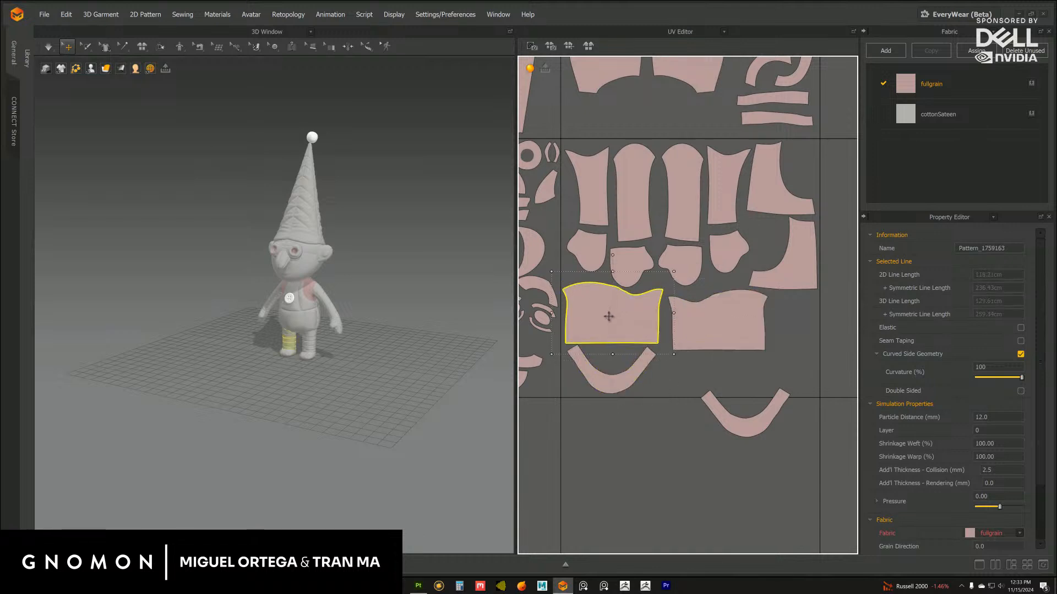
pyautogui.click(629, 257)
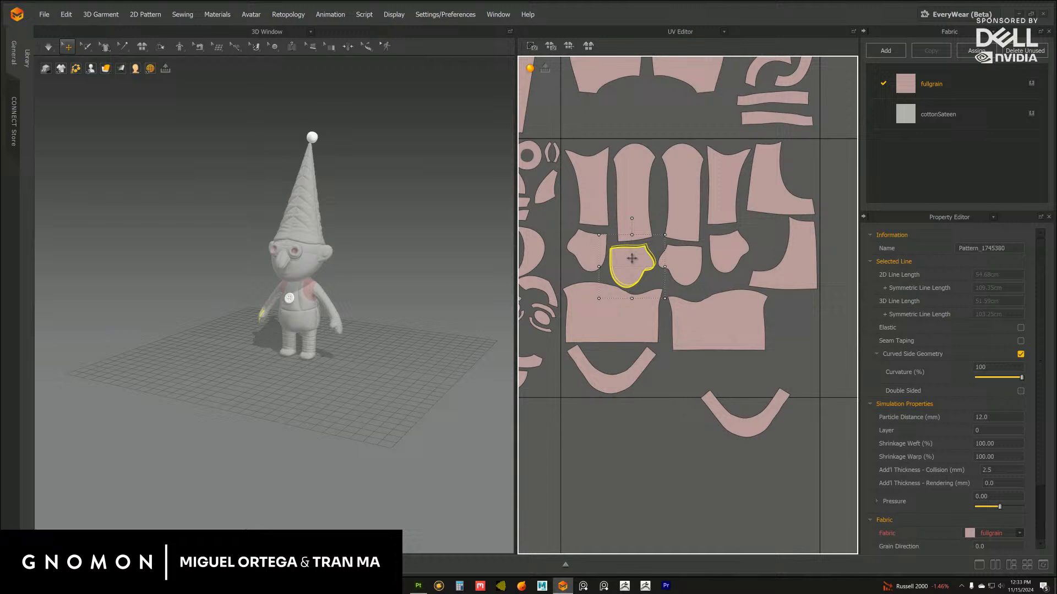
pyautogui.click(601, 323)
pyautogui.click(626, 387)
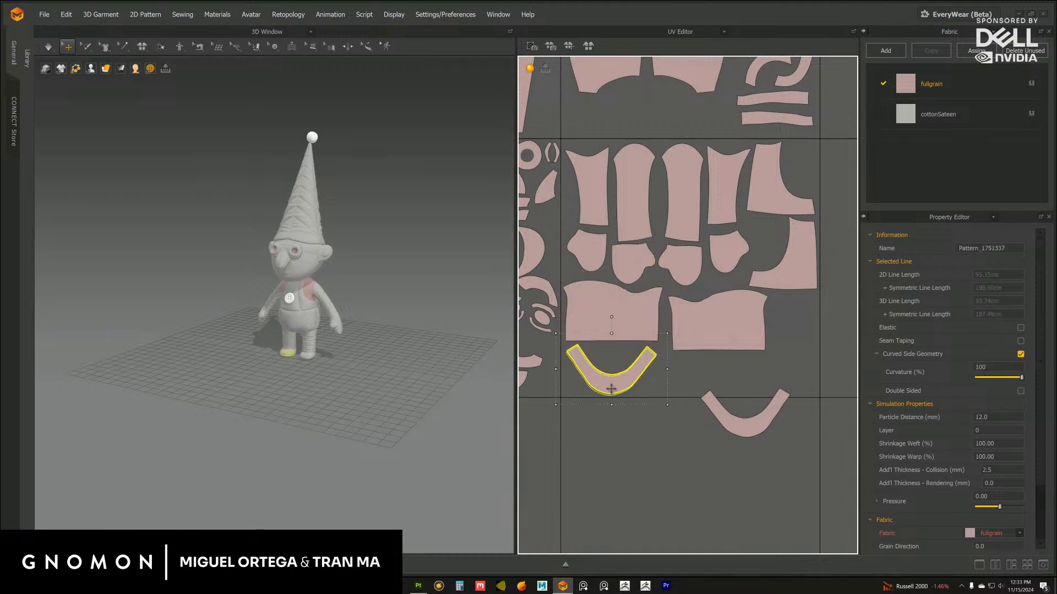
pyautogui.click(715, 321)
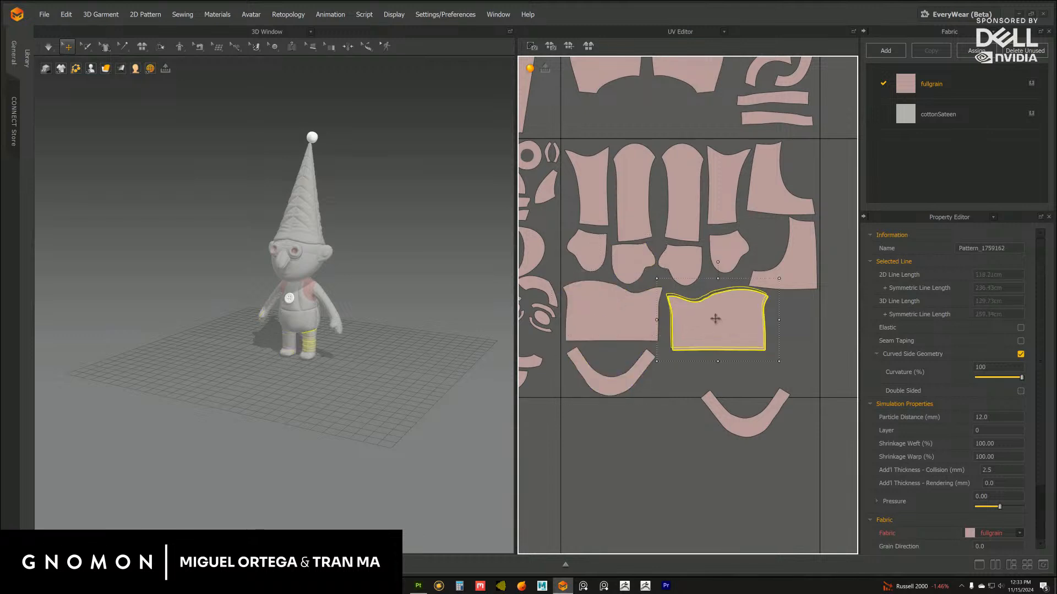
pyautogui.click(788, 269)
pyautogui.click(770, 175)
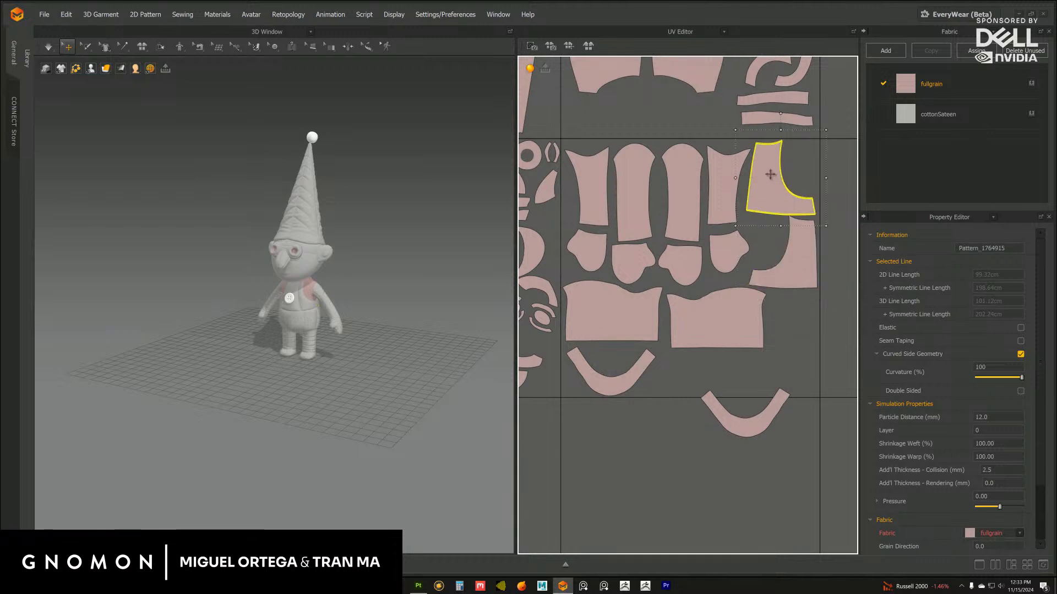
pyautogui.click(793, 249)
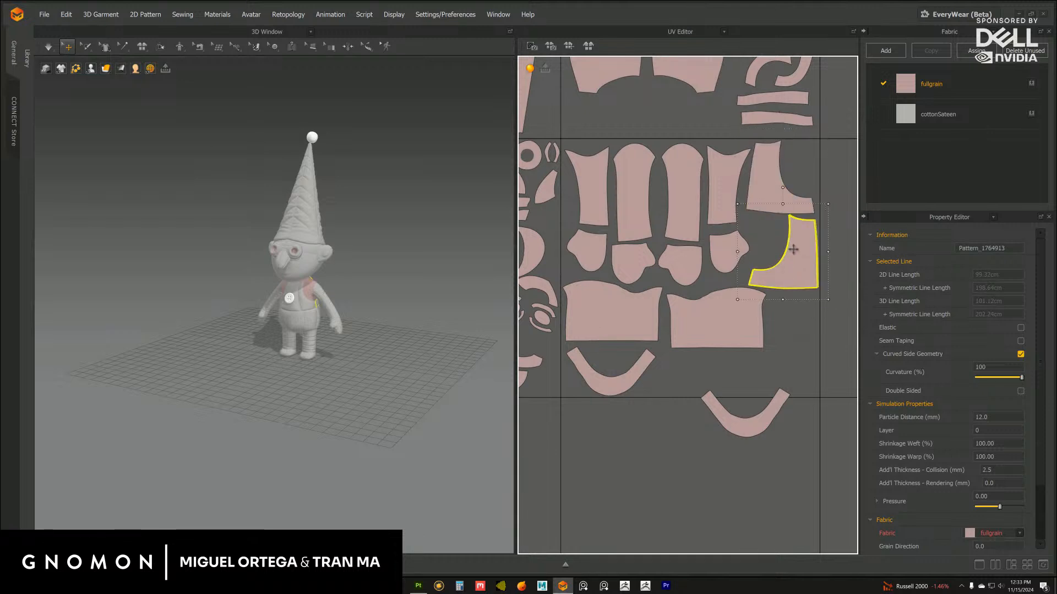
# Move the other curved foot strip into the tile beneath the second lower-leg piece and rotate it counterclockwise to fit
pyautogui.moveTo(764, 421); pyautogui.dragTo(776, 379)
pyautogui.click(703, 308)
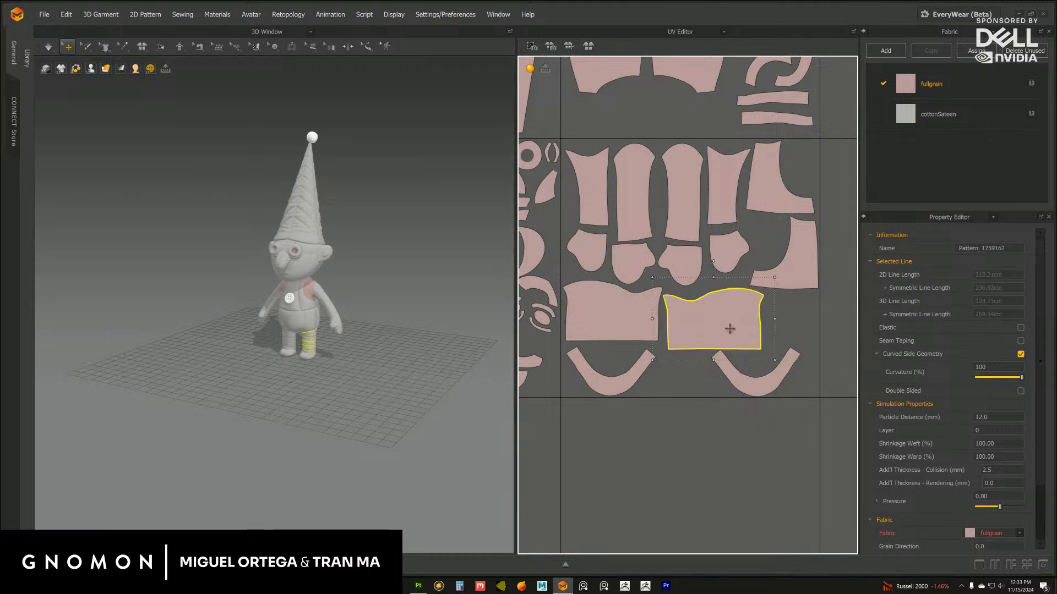
pyautogui.scroll(3, 687, 390)
pyautogui.click(683, 354)
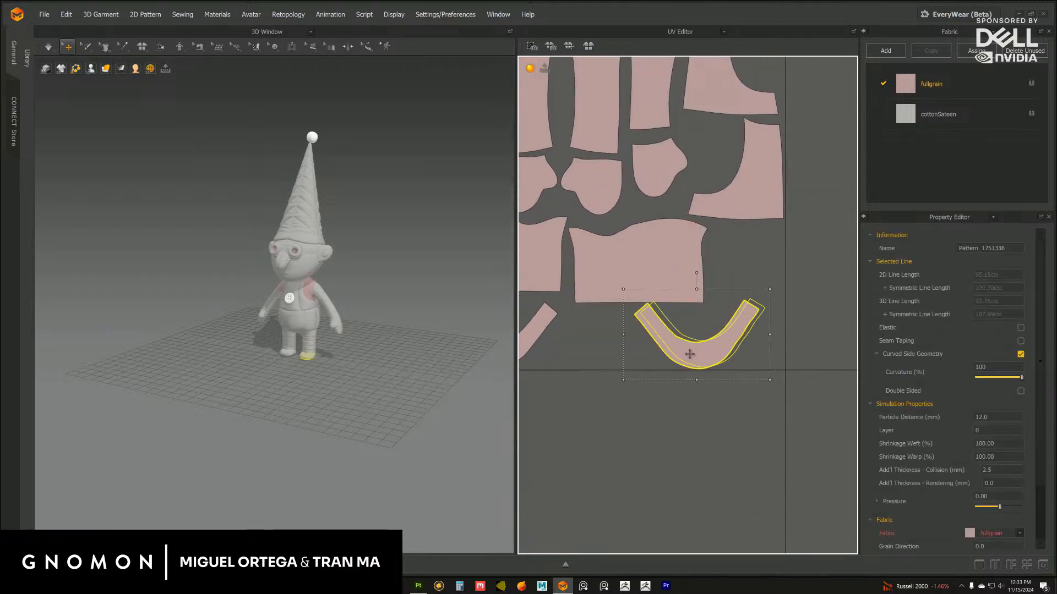
pyautogui.moveTo(704, 271); pyautogui.dragTo(677, 274)
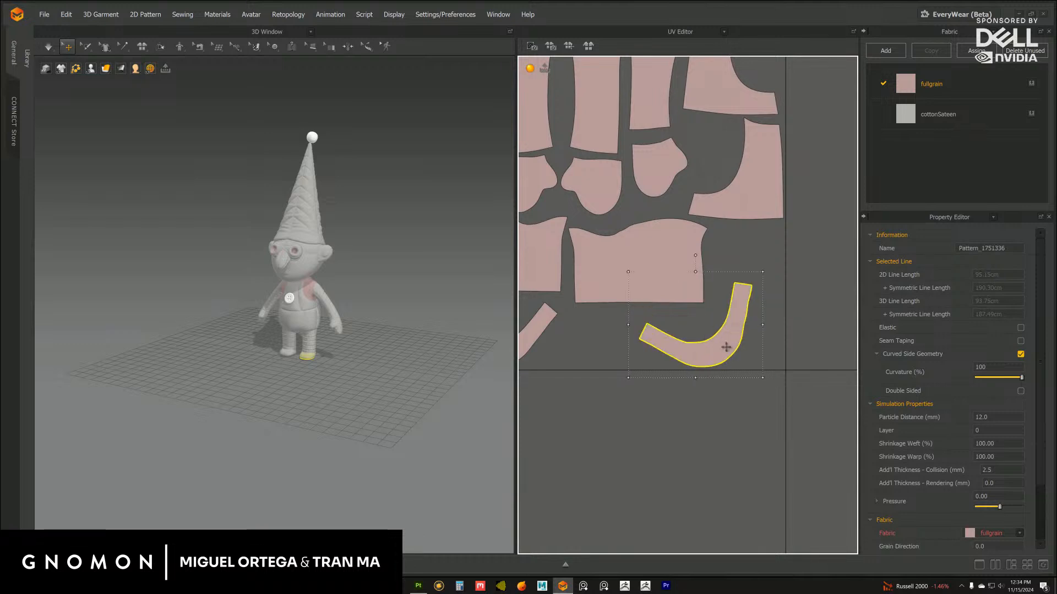
pyautogui.moveTo(723, 348); pyautogui.dragTo(709, 336)
pyautogui.click(699, 414)
pyautogui.scroll(-1, 688, 399)
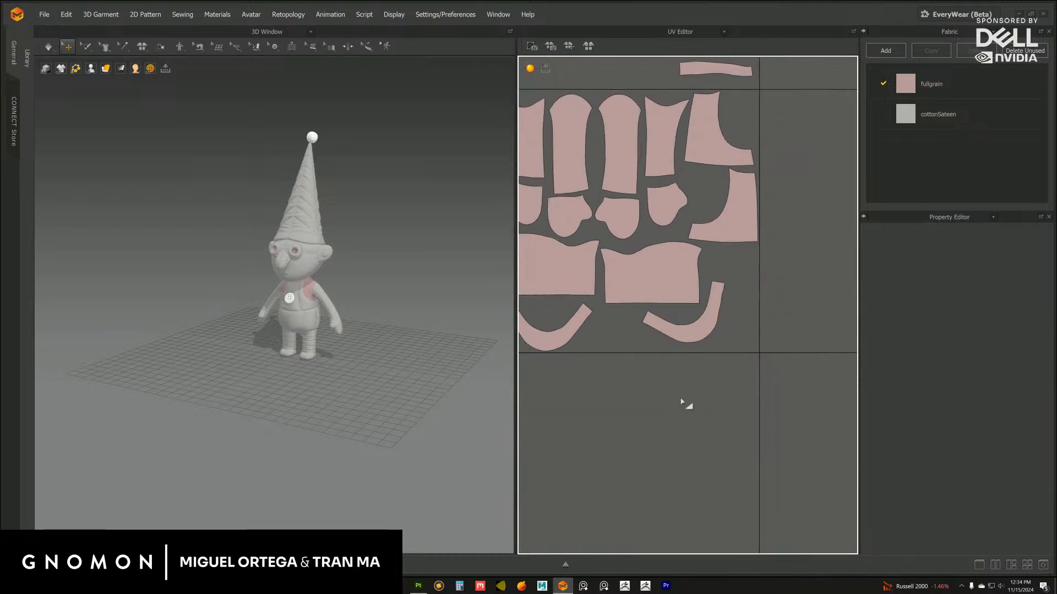
# Move the two small oval foot pieces side by side into the free gap along the lower edge of the head pieces' tile
pyautogui.moveTo(687, 405); pyautogui.dragTo(728, 410, button='middle')
pyautogui.scroll(-3, 728, 410)
pyautogui.scroll(-1, 616, 363)
pyautogui.click(616, 358)
pyautogui.moveTo(715, 353); pyautogui.dragTo(655, 350, button='middle')
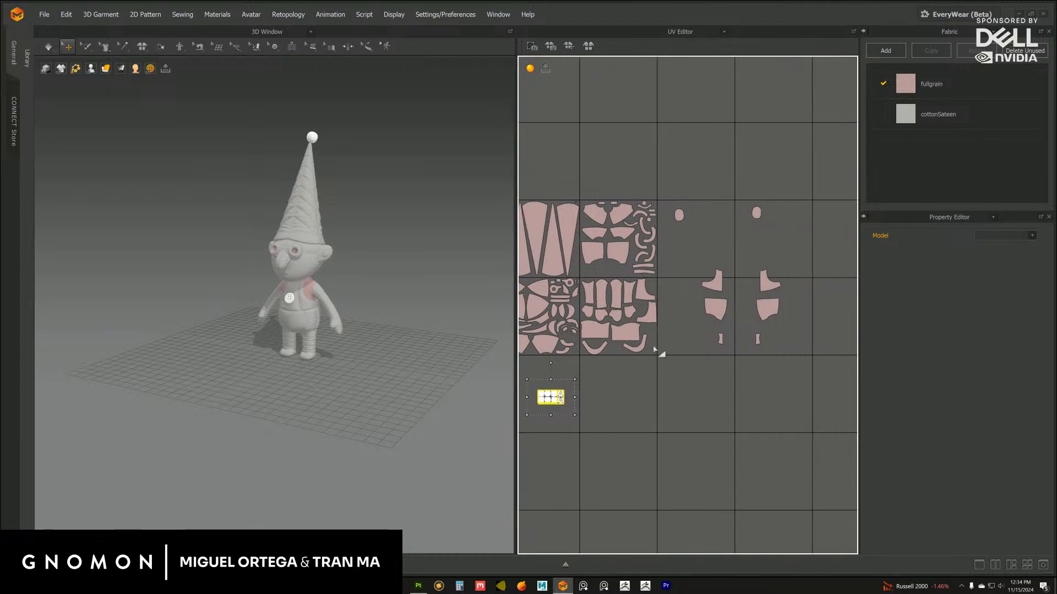
pyautogui.click(679, 215)
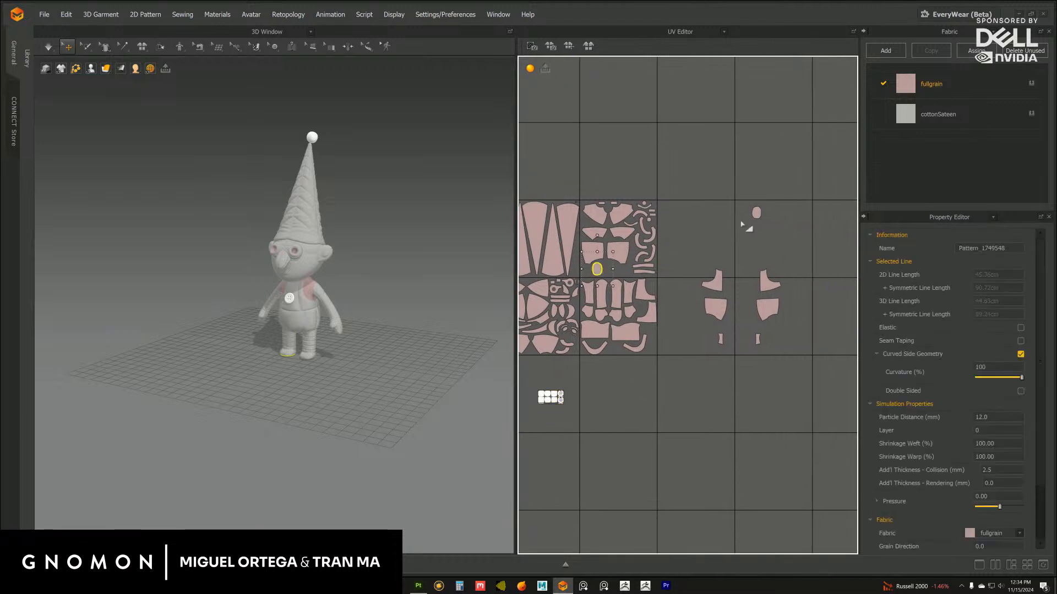
pyautogui.moveTo(685, 261); pyautogui.dragTo(690, 264, button='middle')
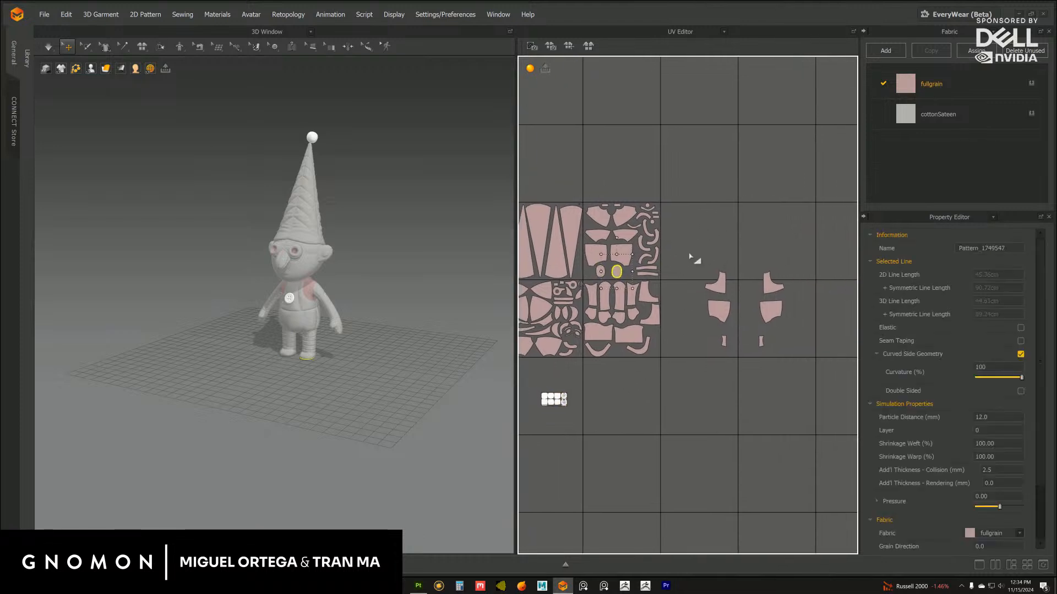
# Bring the remaining torso and hip pieces and the two small strips into the empty tile beside the arm pieces
pyautogui.moveTo(691, 255); pyautogui.dragTo(742, 359)
pyautogui.moveTo(715, 286); pyautogui.dragTo(674, 296)
pyautogui.moveTo(764, 284); pyautogui.dragTo(695, 289)
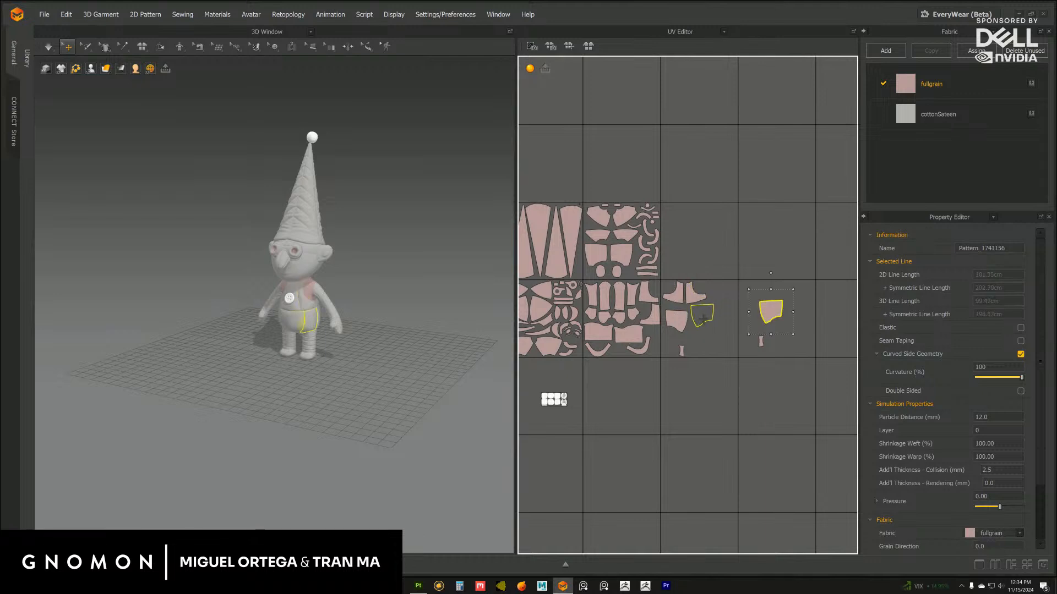
pyautogui.hotkey('ctrl', 'z')
pyautogui.click(761, 341)
pyautogui.moveTo(710, 292); pyautogui.dragTo(710, 292)
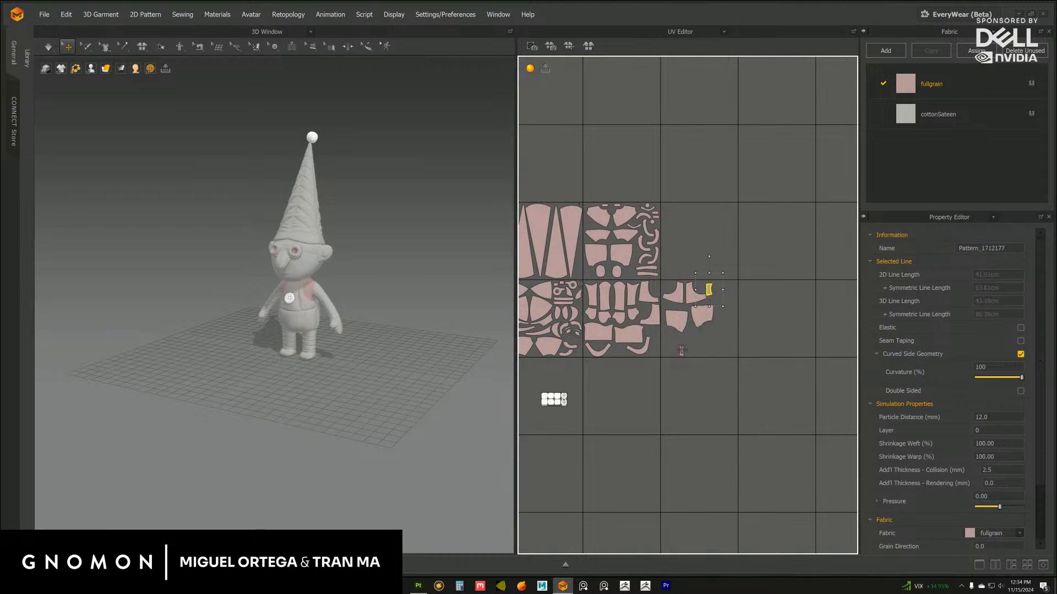
pyautogui.moveTo(682, 351); pyautogui.dragTo(726, 292)
# Fit the two mirrored upper-torso pieces closely side by side in the upper inner corner of the new tile
pyautogui.click(689, 379)
pyautogui.keyDown('alt'); pyautogui.moveTo(690, 381); pyautogui.dragTo(767, 435, button='right'); pyautogui.keyUp('alt')
pyautogui.keyDown('alt'); pyautogui.moveTo(667, 411); pyautogui.dragTo(662, 424, button='middle'); pyautogui.keyUp('alt')
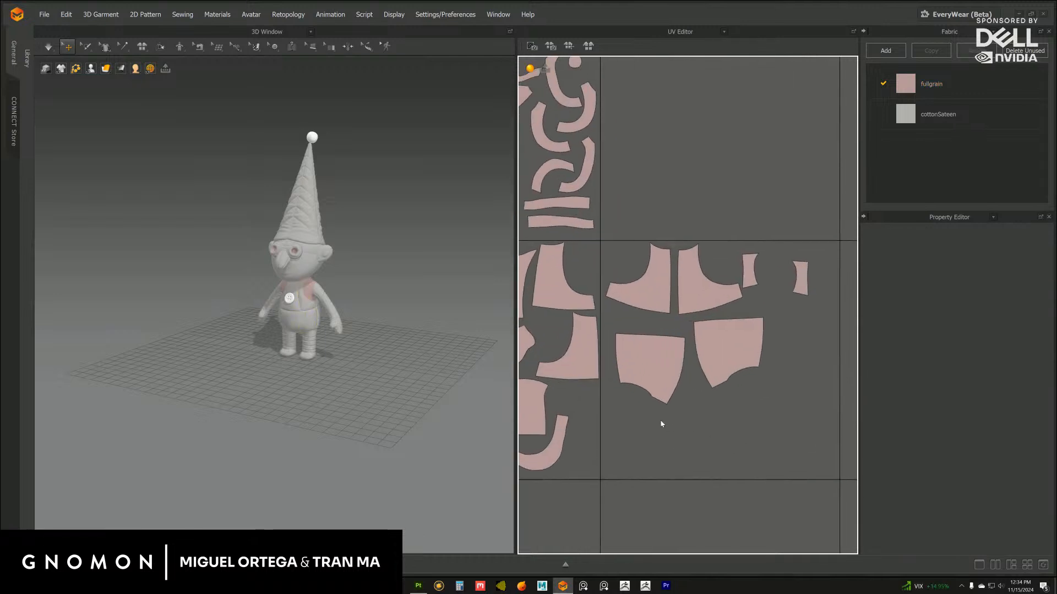
pyautogui.keyDown('alt'); pyautogui.moveTo(662, 424); pyautogui.dragTo(682, 429, button='right'); pyautogui.keyUp('alt')
pyautogui.moveTo(685, 268); pyautogui.dragTo(683, 267)
pyautogui.click(625, 294)
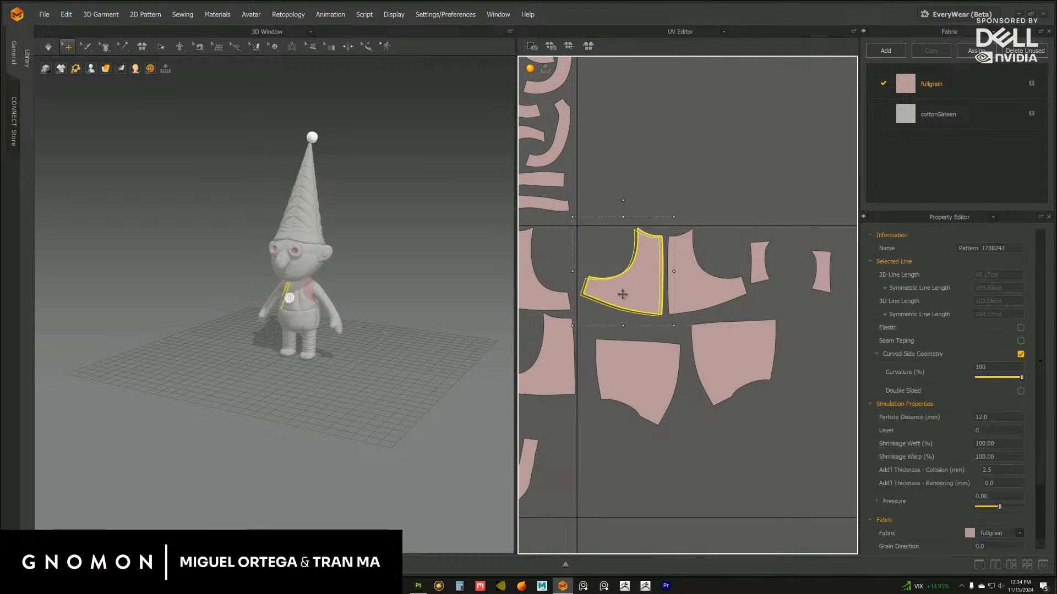
pyautogui.click(676, 287)
# Tuck the two hip pieces beneath the upper-torso pieces and fit the small strips into the armhole curves
pyautogui.moveTo(628, 352); pyautogui.dragTo(614, 332)
pyautogui.moveTo(722, 353); pyautogui.dragTo(705, 351)
pyautogui.moveTo(765, 273); pyautogui.dragTo(623, 288)
pyautogui.click(695, 448)
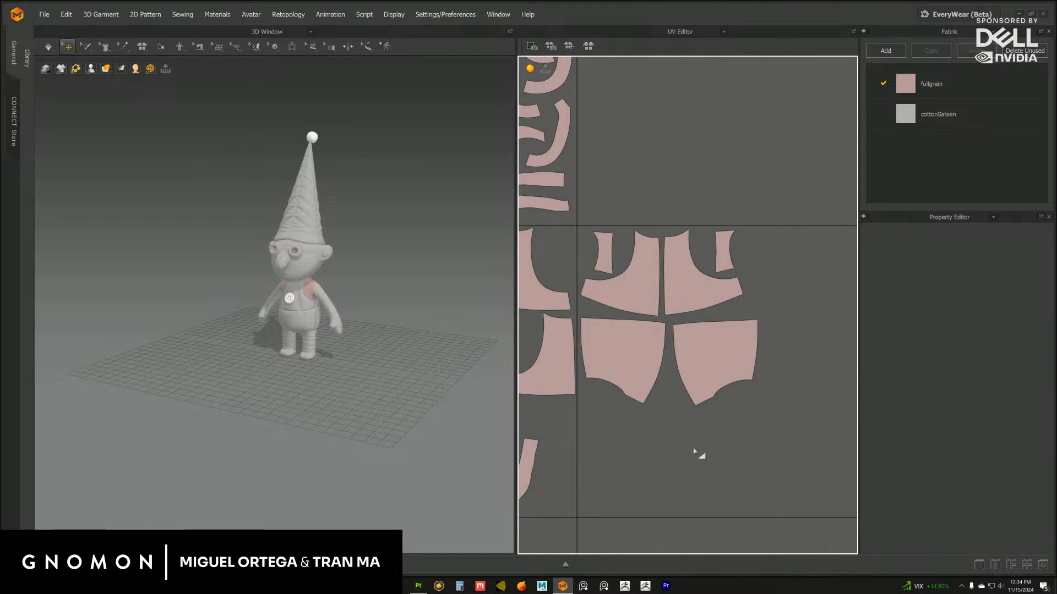
# Move the grouped button UVs into the torso tile beneath the hip pieces and nudge them close to the tile's corner
pyautogui.scroll(-6, 672, 427)
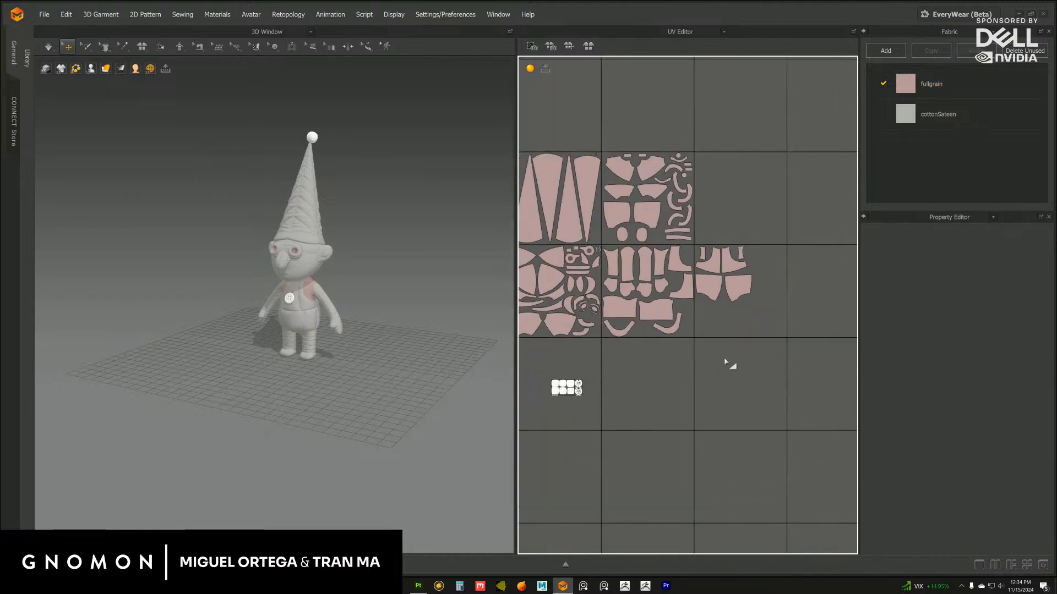
pyautogui.moveTo(563, 385); pyautogui.dragTo(731, 326)
pyautogui.scroll(5, 651, 304)
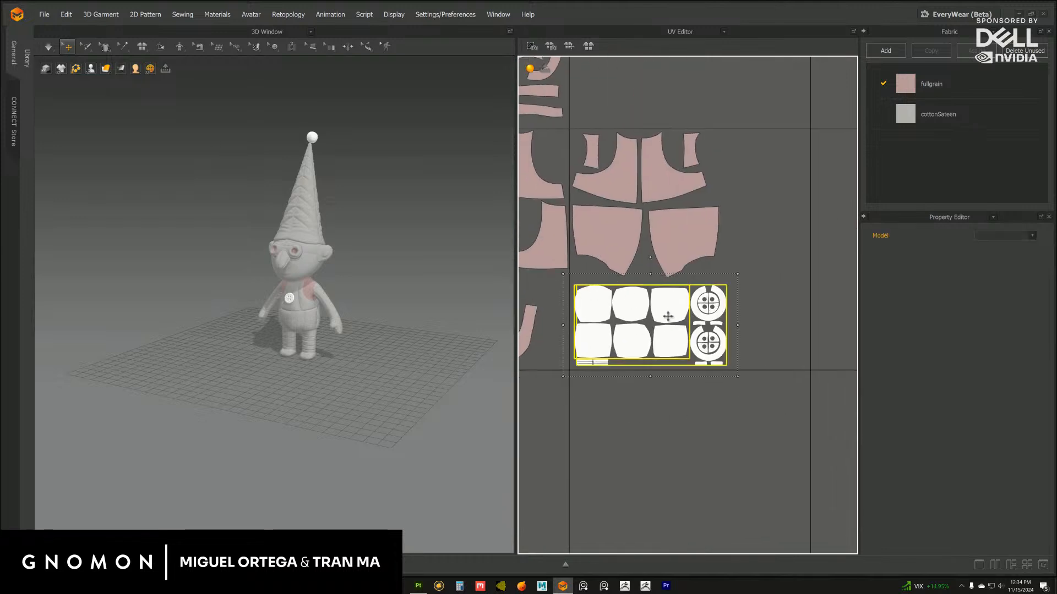
pyautogui.scroll(1, 330, 353)
pyautogui.scroll(4, 330, 354)
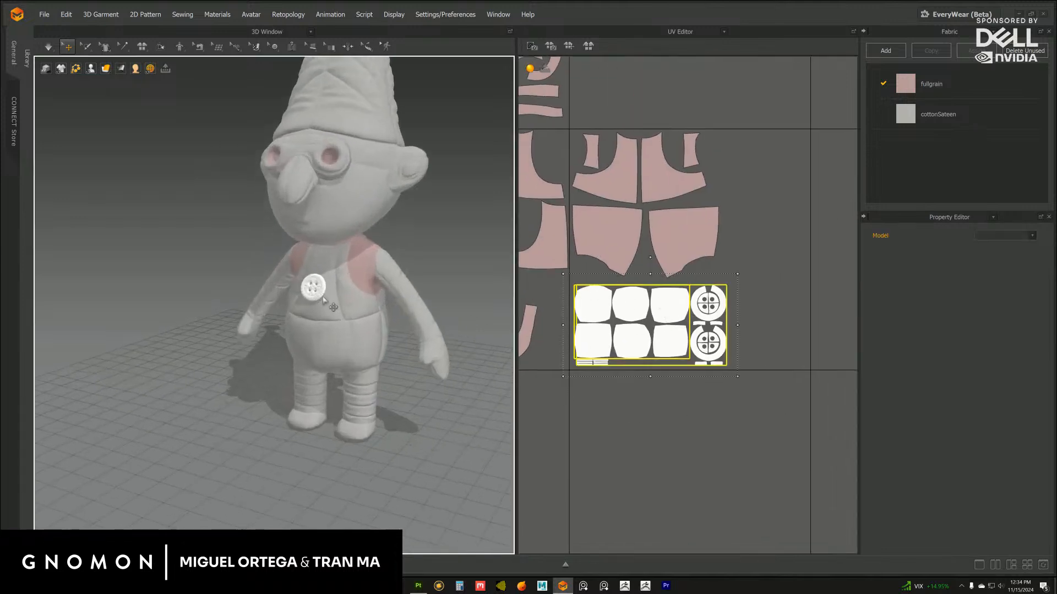
pyautogui.click(578, 438)
pyautogui.scroll(2, 611, 394)
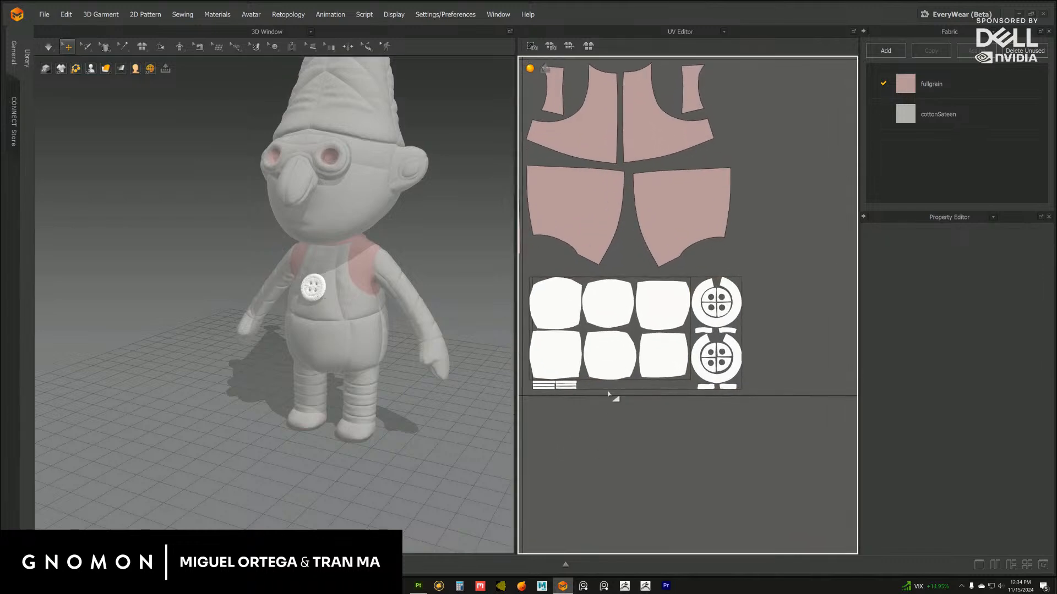
pyautogui.click(595, 286)
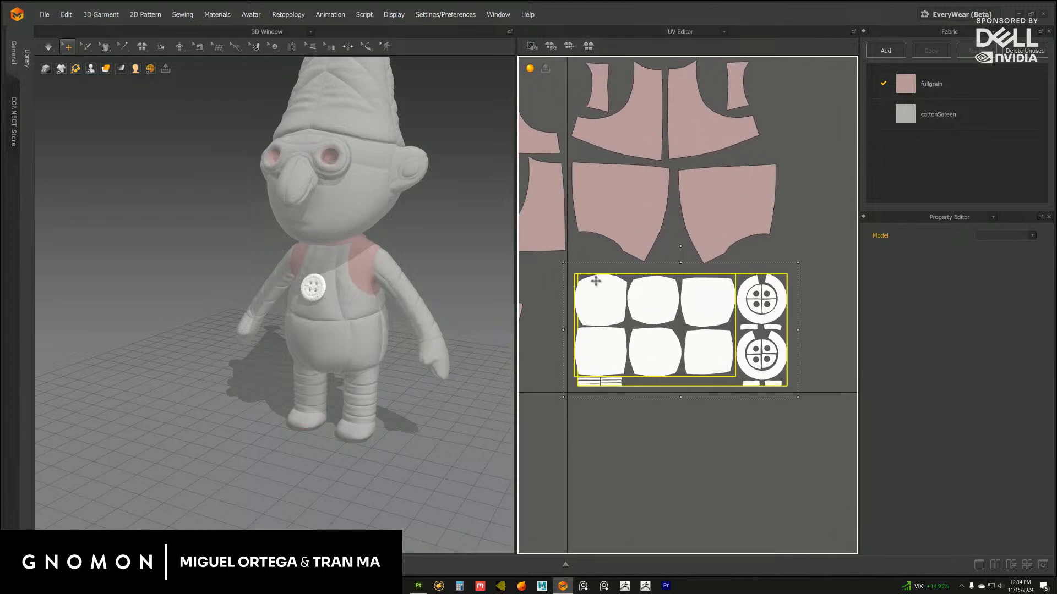
pyautogui.moveTo(596, 302); pyautogui.dragTo(593, 304)
# Examine the button on the gnome's torso from several angles and compare it with its UV pieces
pyautogui.scroll(5, 372, 373)
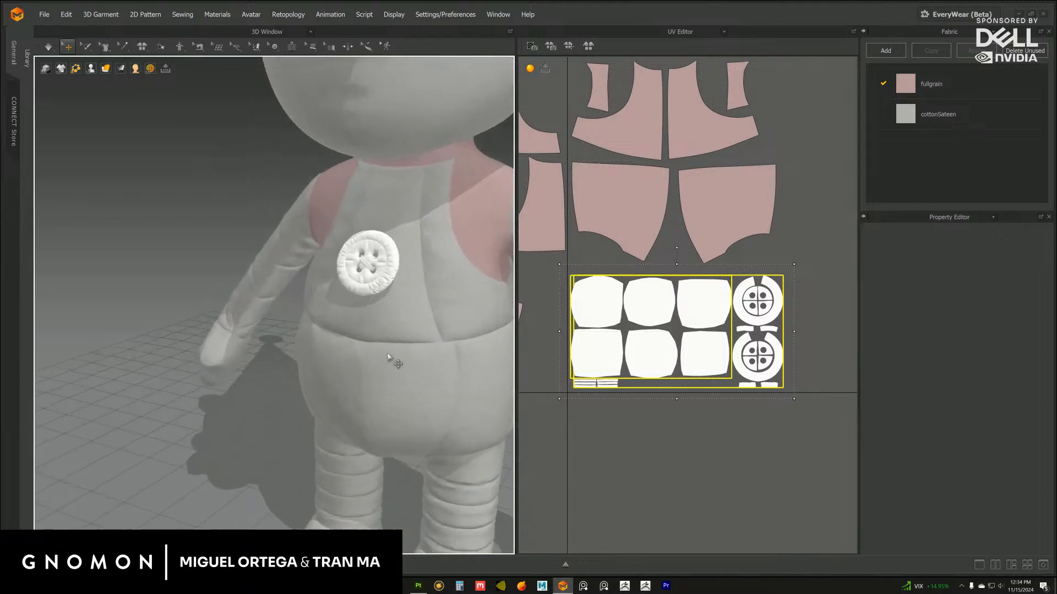
pyautogui.moveTo(372, 372); pyautogui.dragTo(369, 311, button='right')
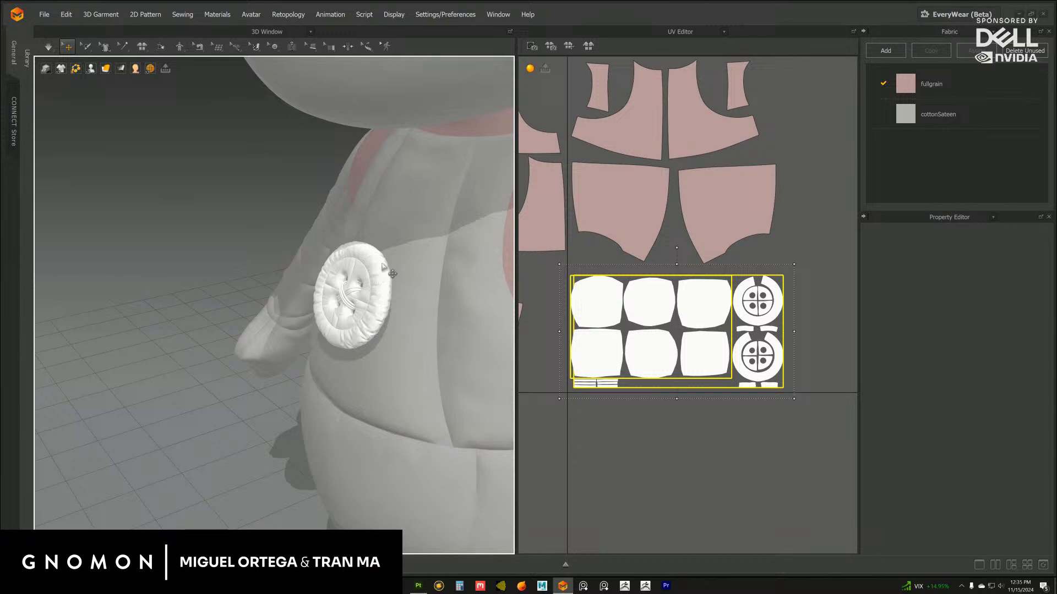
pyautogui.scroll(3, 387, 346)
pyautogui.moveTo(385, 342); pyautogui.dragTo(364, 303, button='right')
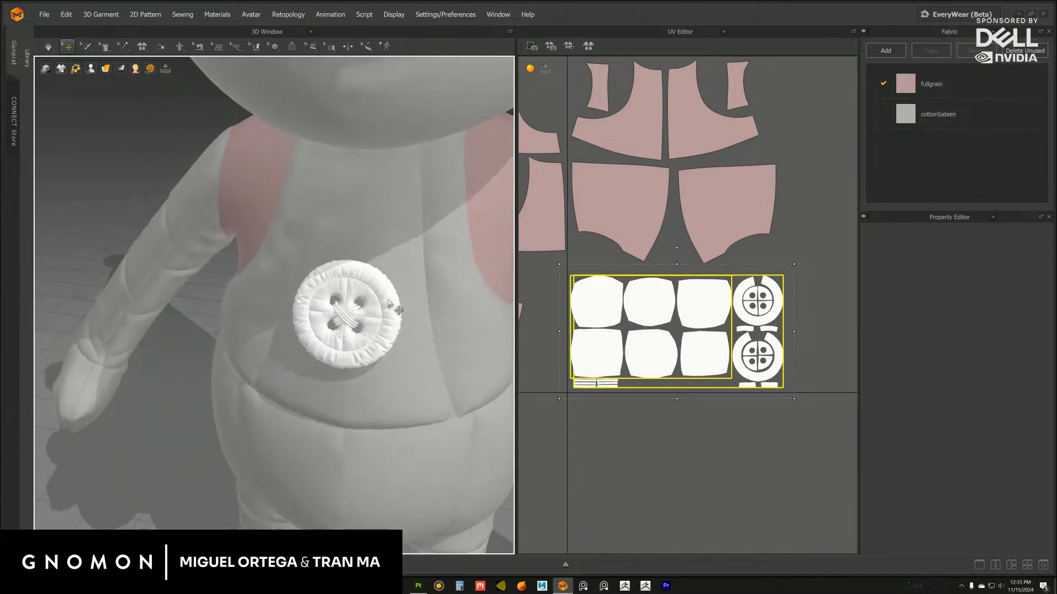
pyautogui.moveTo(655, 300); pyautogui.dragTo(655, 300)
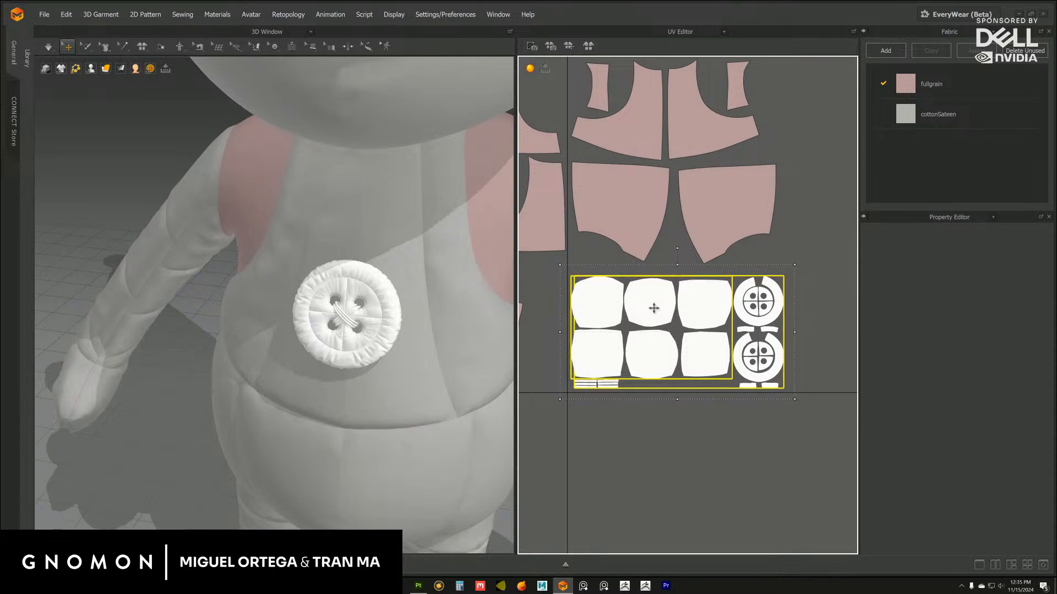
pyautogui.click(828, 440)
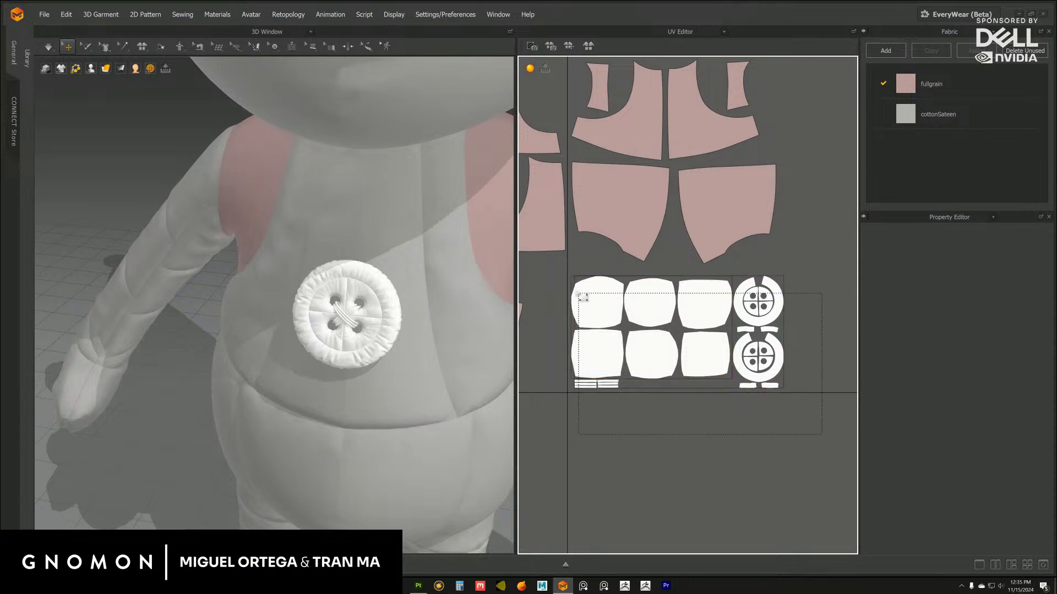
pyautogui.moveTo(558, 275); pyautogui.dragTo(620, 314)
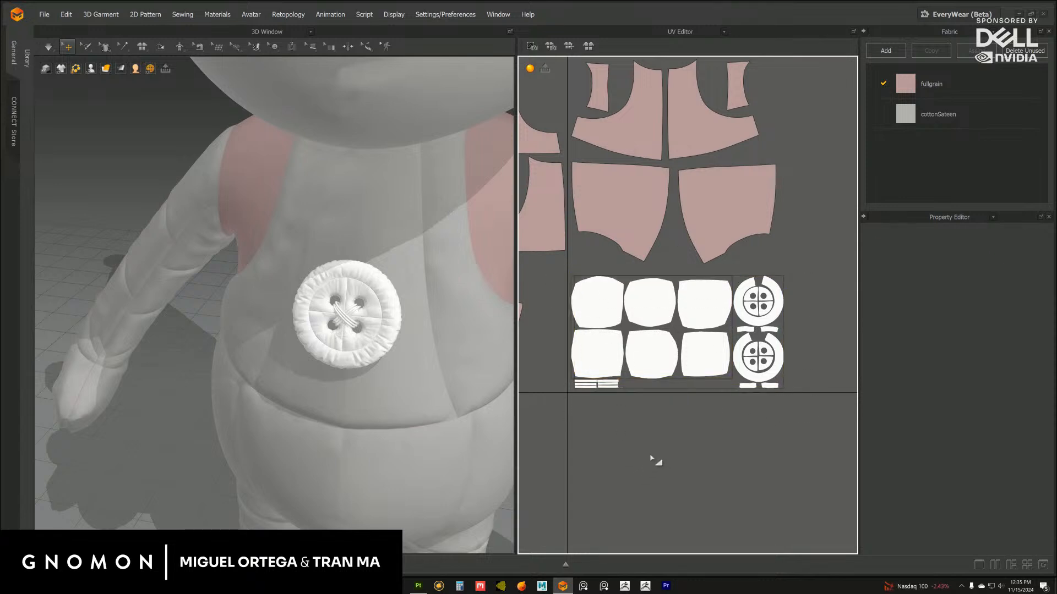
pyautogui.scroll(-4, 620, 415)
pyautogui.moveTo(618, 290); pyautogui.dragTo(619, 289)
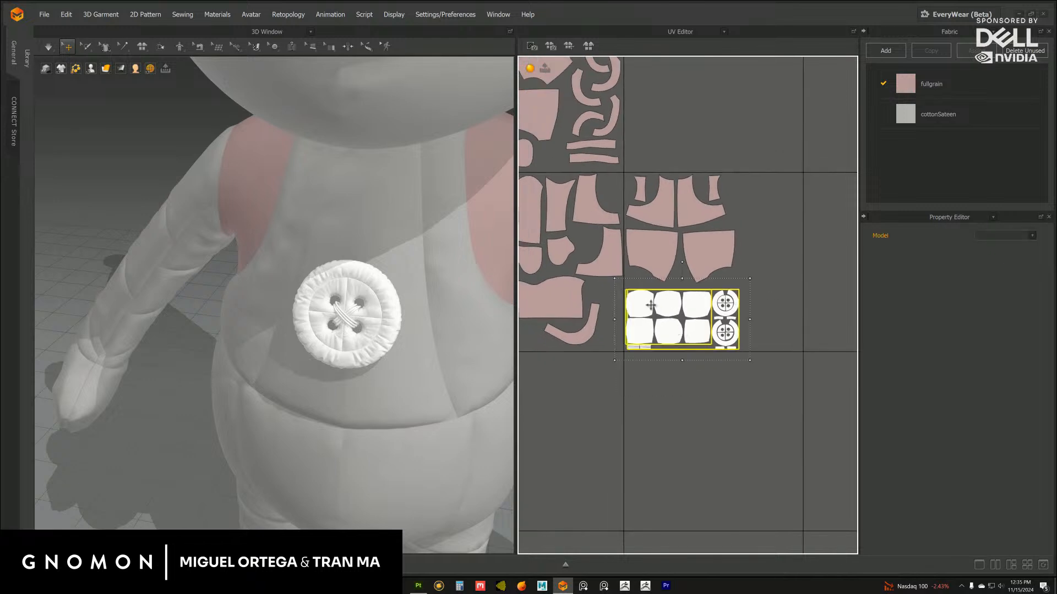
# Separate the group of six square button UV pieces from the round ones by moving it below the torso tile
pyautogui.scroll(2, 689, 305)
pyautogui.click(694, 303)
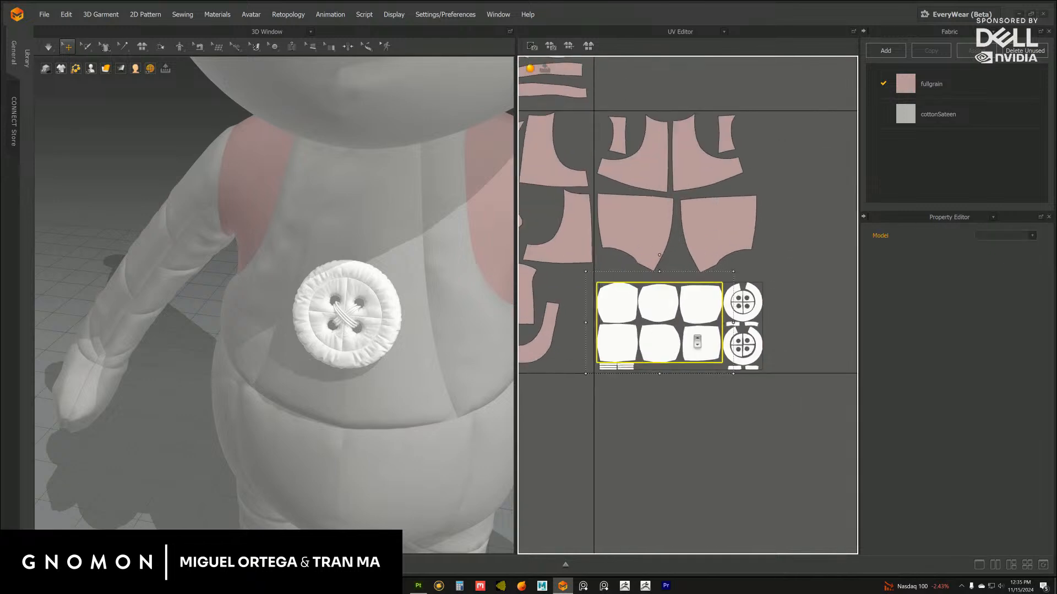
pyautogui.moveTo(695, 303); pyautogui.dragTo(687, 389)
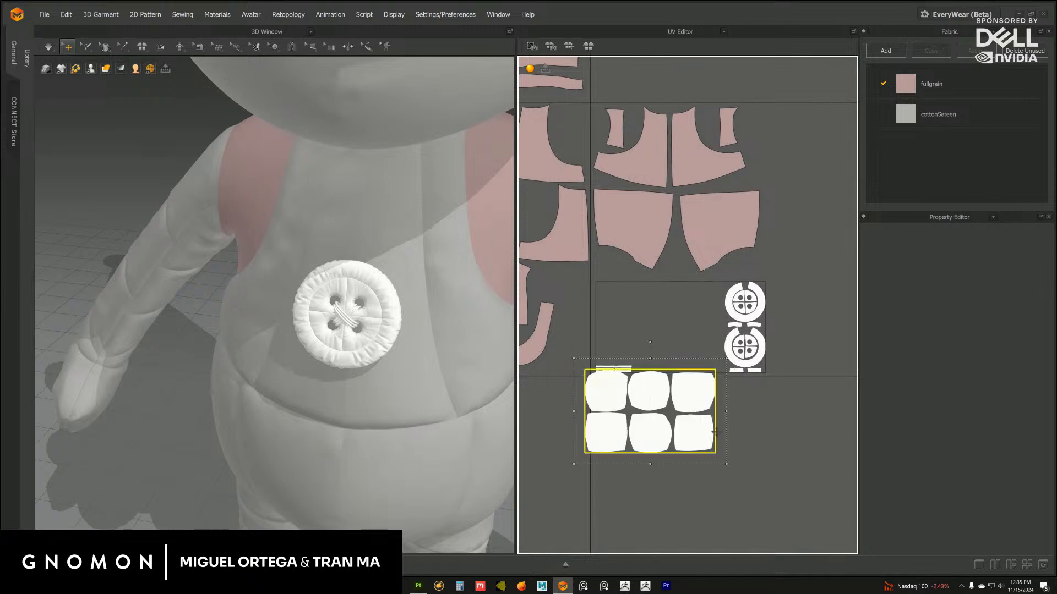
# Undo the last move of the six square button UV pieces and check the selection of the whole button group
pyautogui.hotkey('ctrl', 'z')
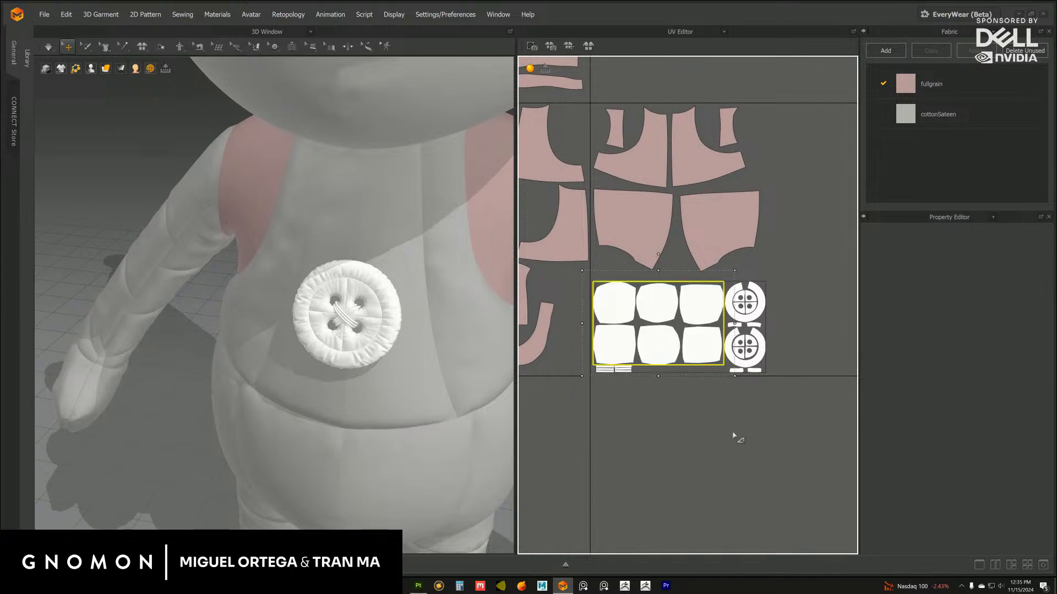
pyautogui.click(735, 436)
pyautogui.scroll(-2, 663, 437)
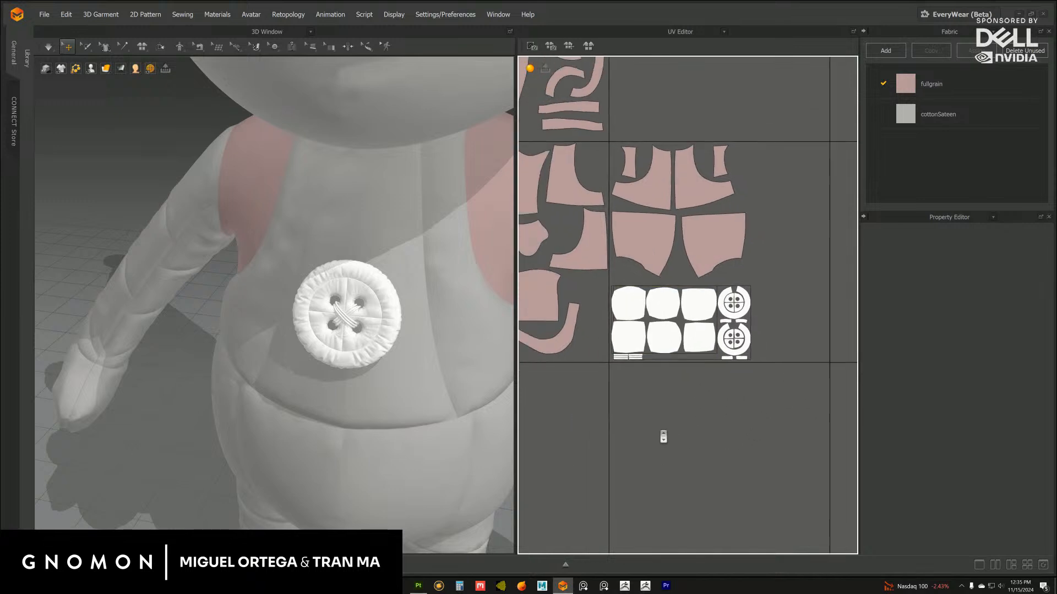
pyautogui.scroll(-1, 663, 436)
pyautogui.moveTo(795, 403); pyautogui.dragTo(601, 280)
pyautogui.click(697, 450)
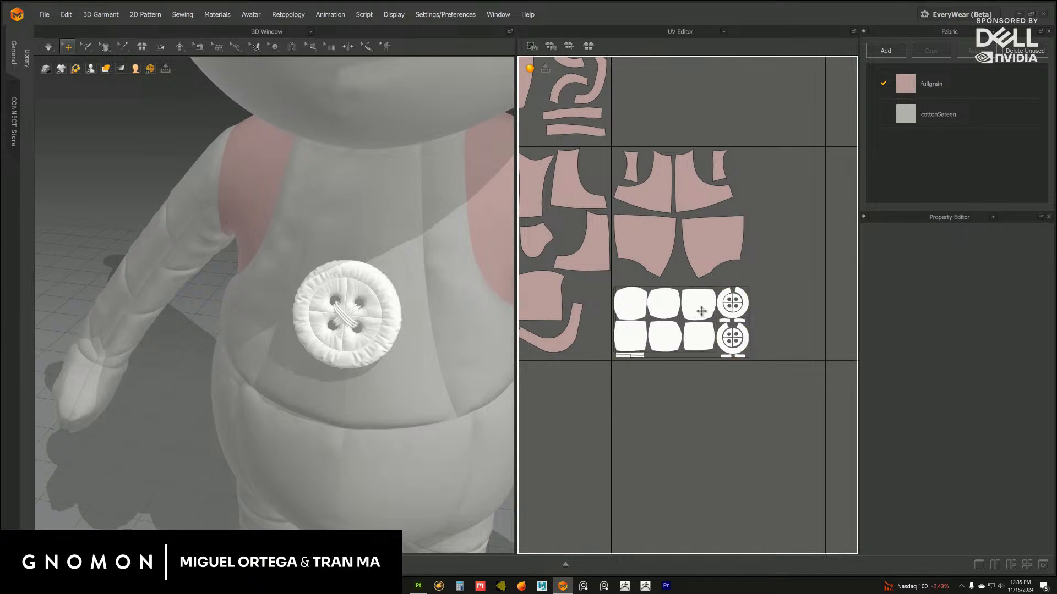
pyautogui.moveTo(811, 415); pyautogui.dragTo(611, 283)
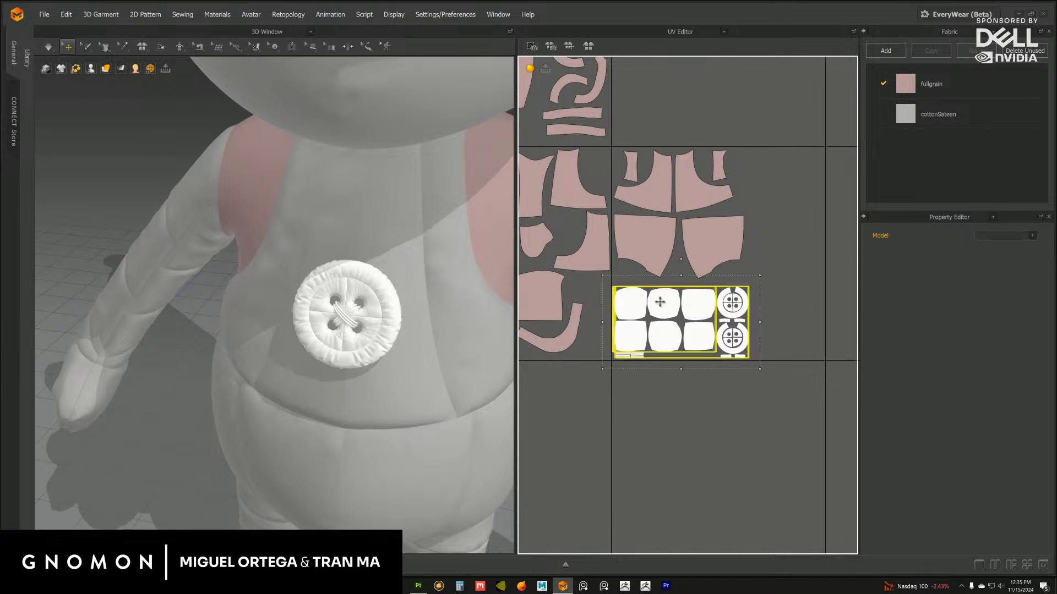
pyautogui.click(691, 425)
# Move all of the packed UV tiles together down to the origin of the UV grid
pyautogui.scroll(-4, 690, 418)
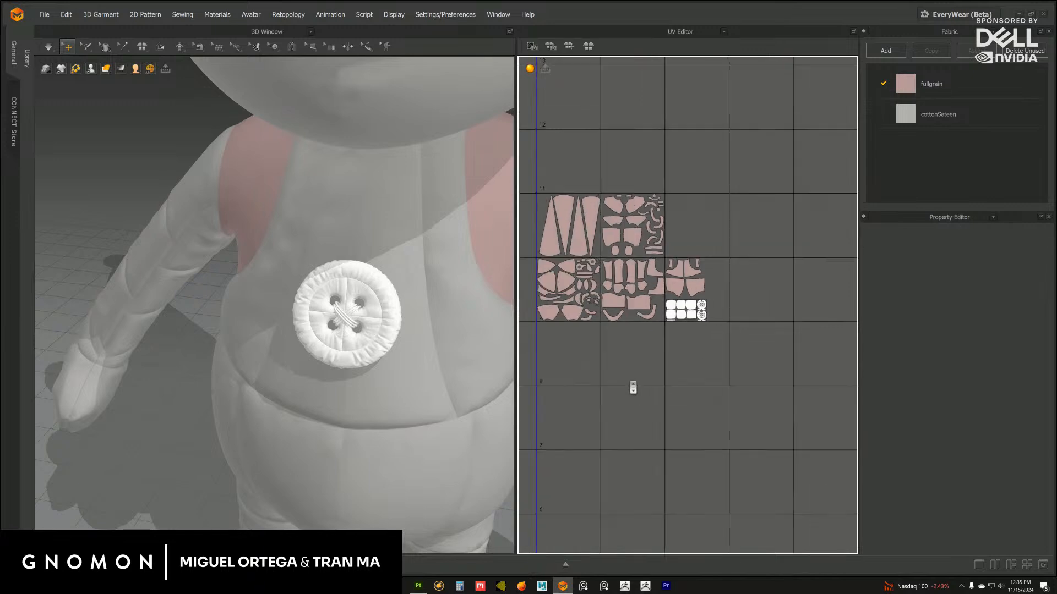
pyautogui.scroll(-4, 633, 388)
pyautogui.moveTo(710, 292); pyautogui.dragTo(597, 217)
pyautogui.scroll(3, 625, 348)
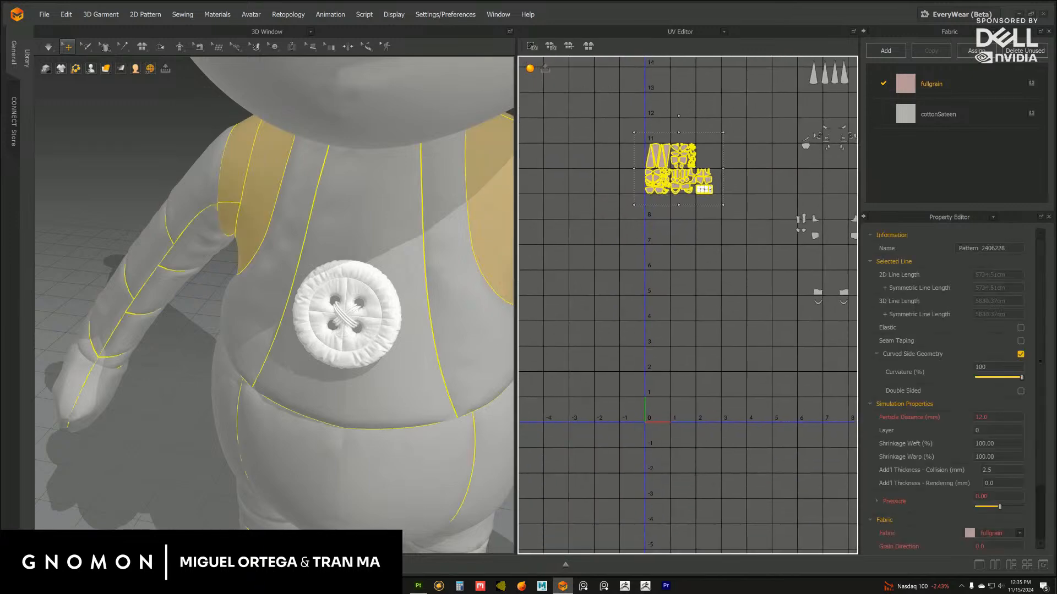
pyautogui.moveTo(678, 168); pyautogui.dragTo(678, 397)
pyautogui.scroll(4, 692, 415)
pyautogui.click(691, 415)
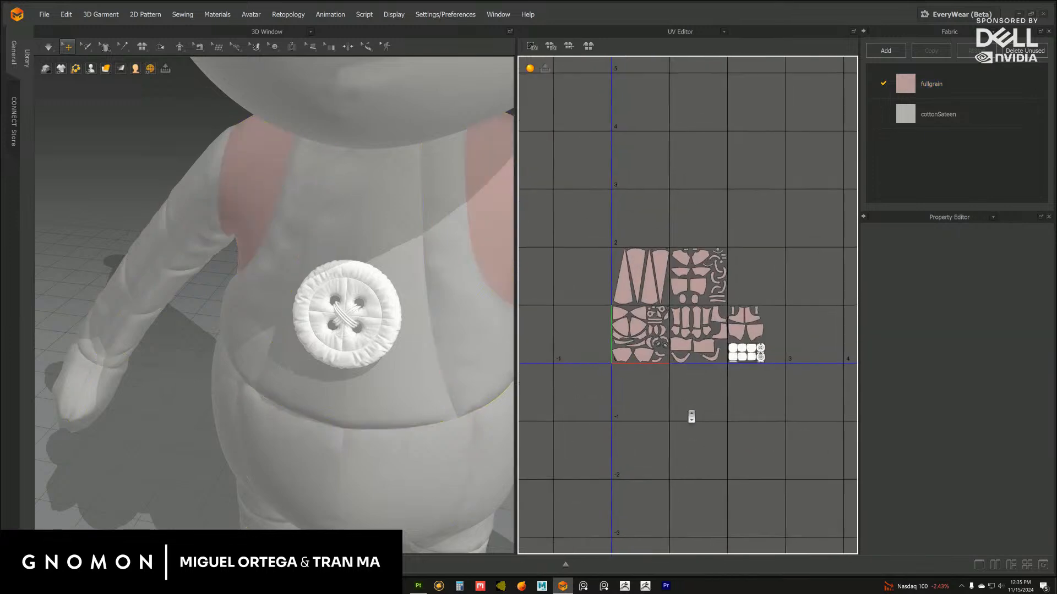
# Raise the torso and button tile one row, and move the hat tile and its neighbour into the third and fourth bottom-row tiles
pyautogui.moveTo(823, 411); pyautogui.dragTo(740, 308)
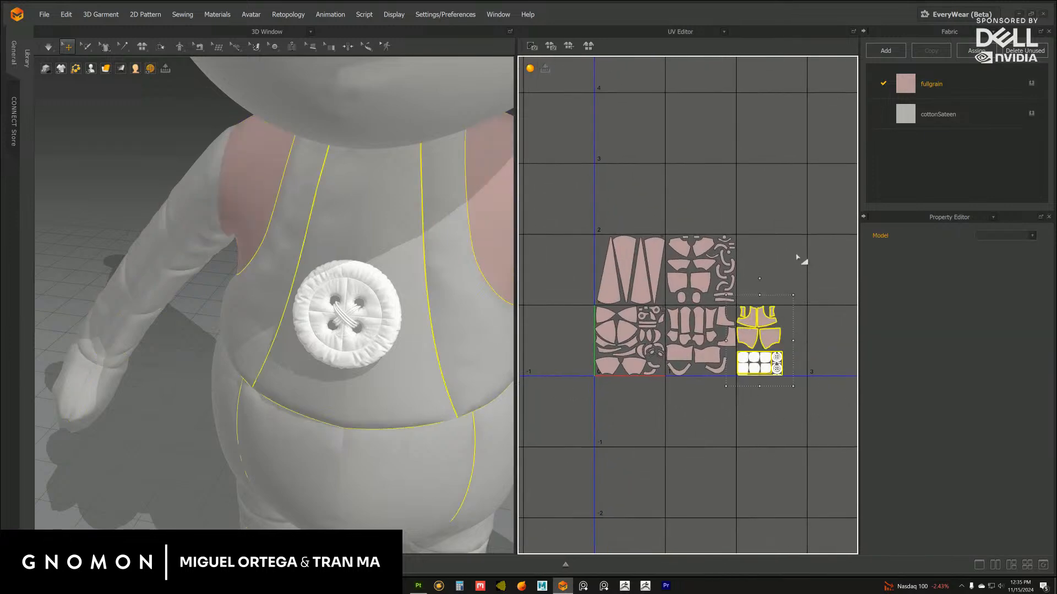
pyautogui.moveTo(802, 259); pyautogui.dragTo(755, 247, button='middle')
pyautogui.moveTo(721, 334); pyautogui.dragTo(721, 263)
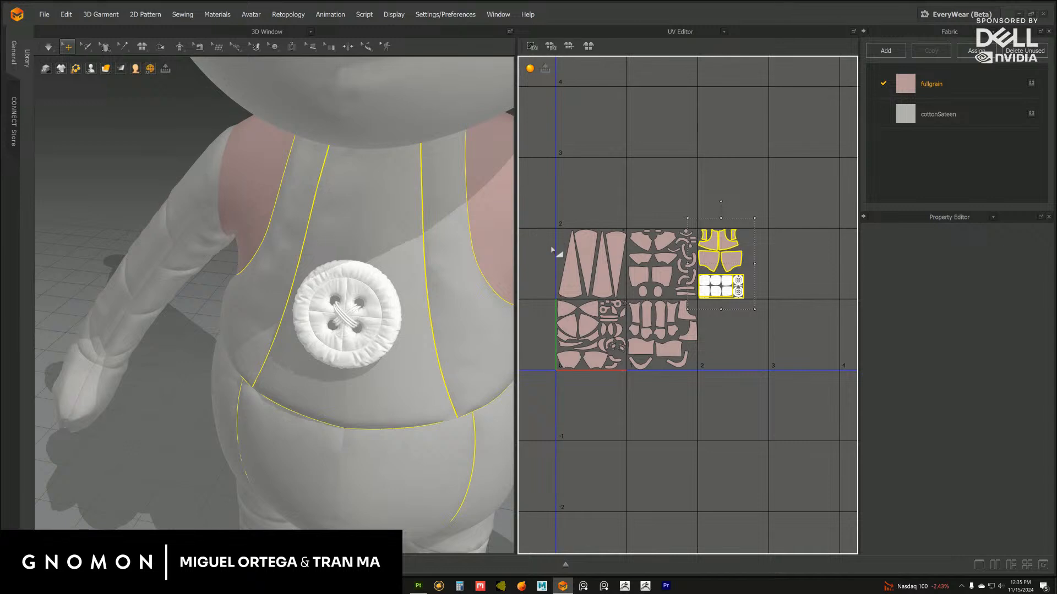
pyautogui.moveTo(579, 226); pyautogui.dragTo(585, 230, button='middle')
pyautogui.moveTo(544, 194); pyautogui.dragTo(704, 298)
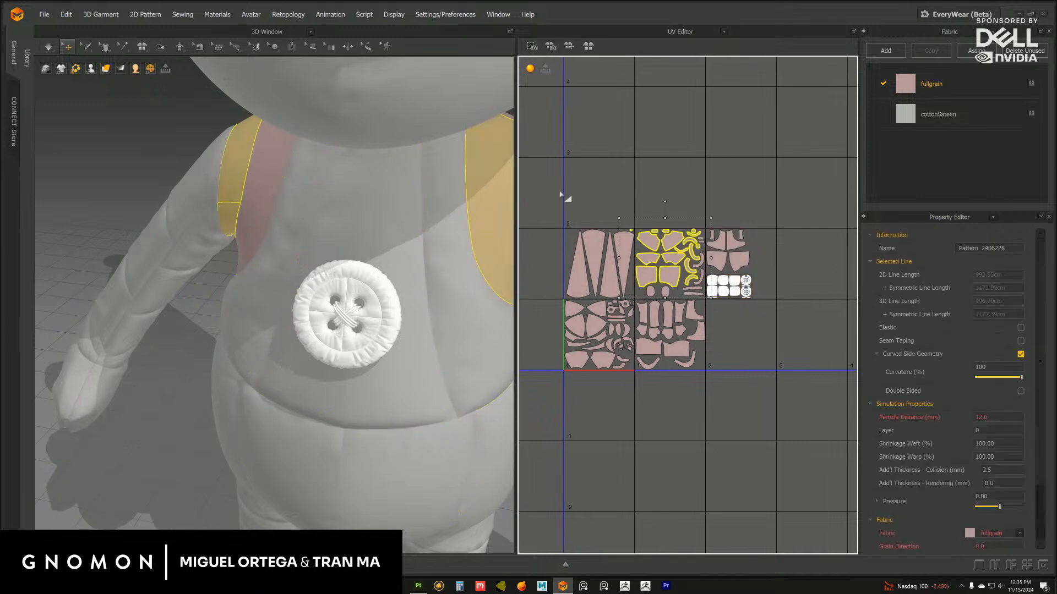
pyautogui.moveTo(542, 179); pyautogui.dragTo(714, 309)
pyautogui.moveTo(634, 263); pyautogui.dragTo(776, 334)
# Move the torso and button tile into the second row, directly above the first UV tile
pyautogui.moveTo(787, 201)
pyautogui.mouseDown(button='middle')
pyautogui.moveTo(712, 188)
pyautogui.moveTo(790, 207)
pyautogui.mouseUp(button='middle')
pyautogui.click(736, 184)
pyautogui.moveTo(703, 193); pyautogui.dragTo(798, 311)
pyautogui.moveTo(758, 264); pyautogui.dragTo(616, 264)
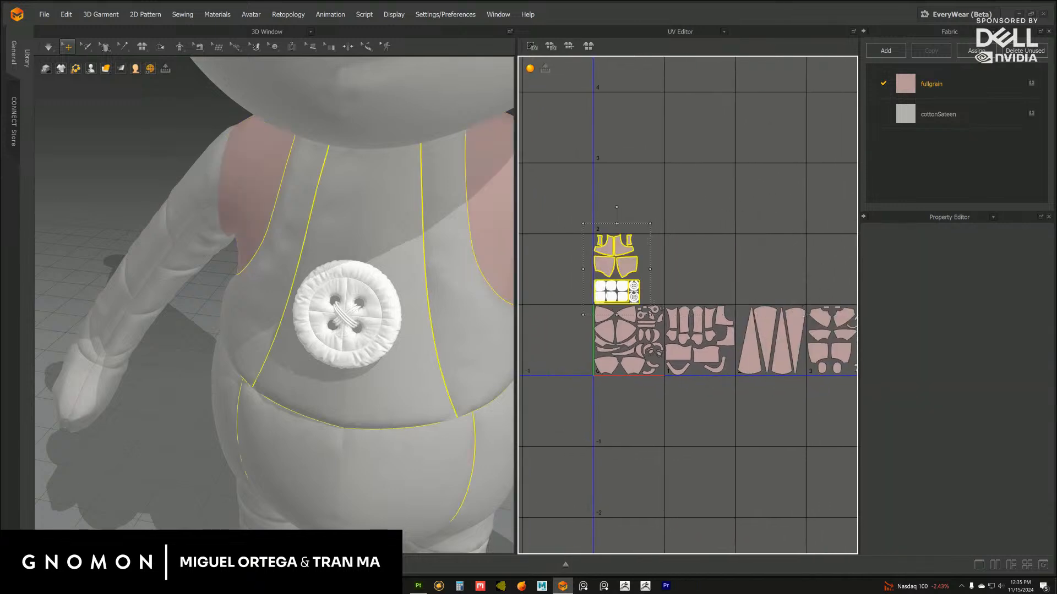
pyautogui.click(650, 211)
pyautogui.scroll(-4, 615, 182)
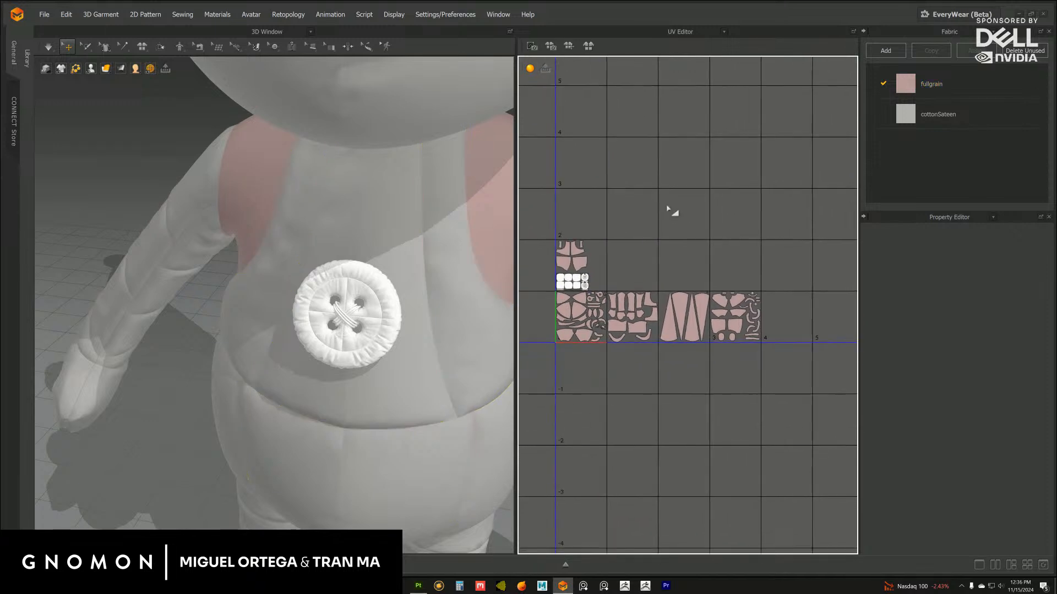
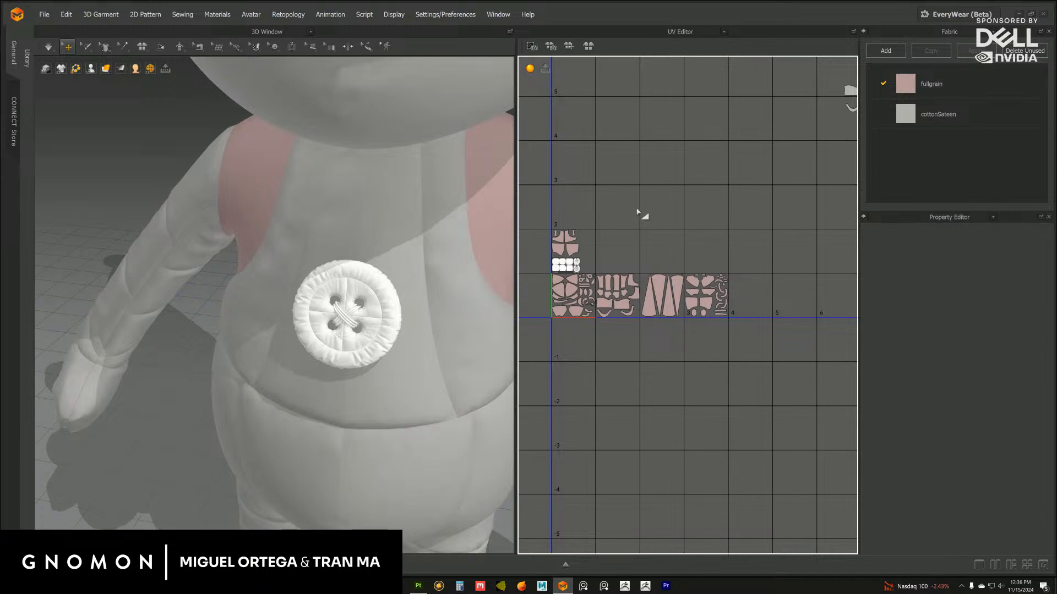
# Select all of the packed UV tiles and examine which parts of the whole gnome they cover
pyautogui.scroll(-3, 570, 219)
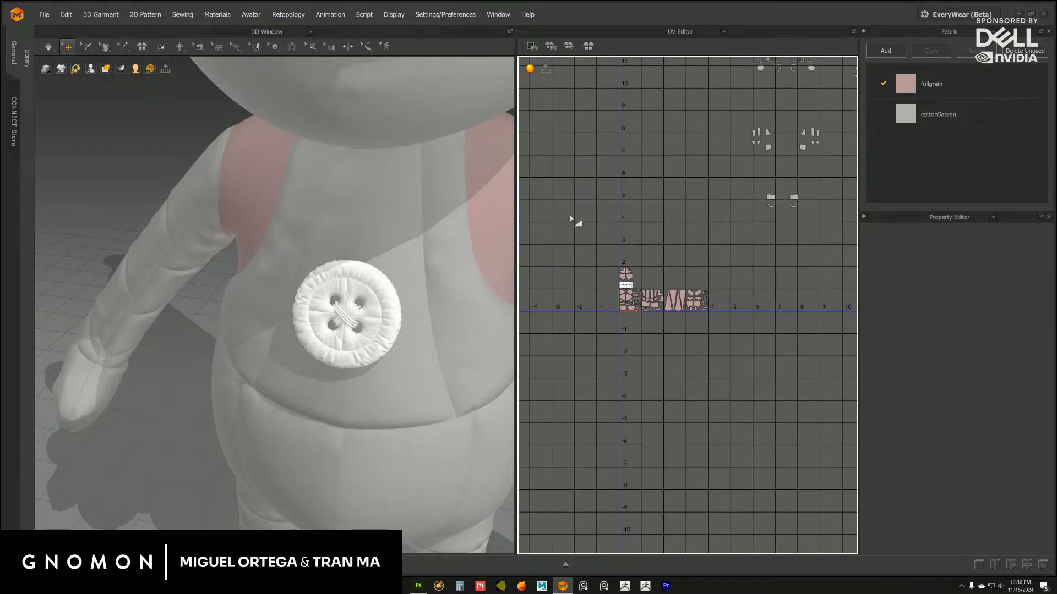
pyautogui.moveTo(744, 352); pyautogui.dragTo(744, 353)
pyautogui.scroll(-5, 385, 354)
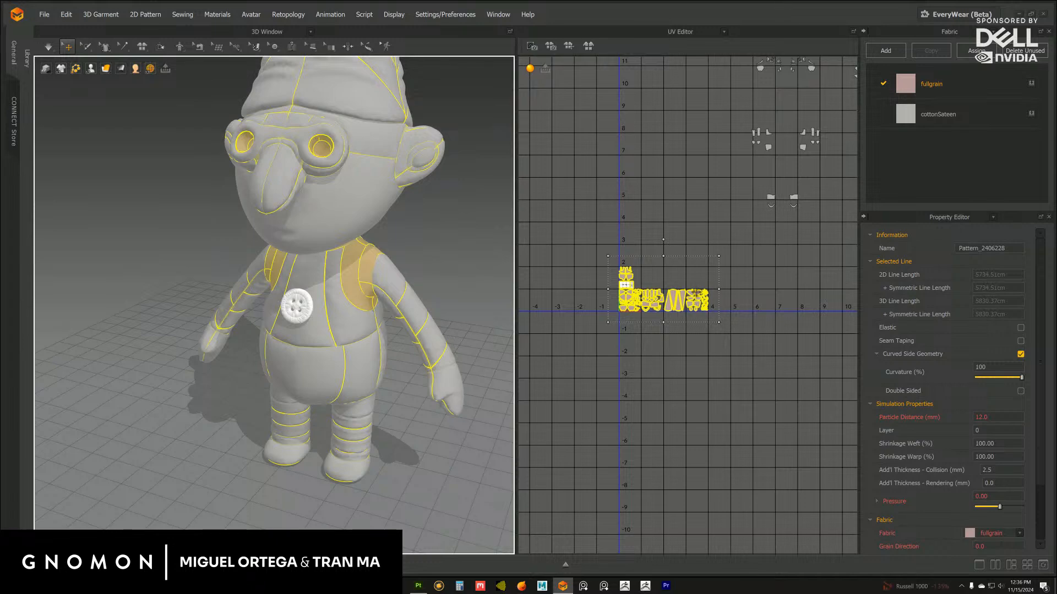
pyautogui.moveTo(691, 153); pyautogui.dragTo(653, 233, button='middle')
pyautogui.click(631, 243)
# Move the cottonSateen face, torso and hip UV pieces over to the area above the packed tiles
pyautogui.scroll(-2, 632, 242)
pyautogui.moveTo(577, 198); pyautogui.dragTo(555, 198, button='middle')
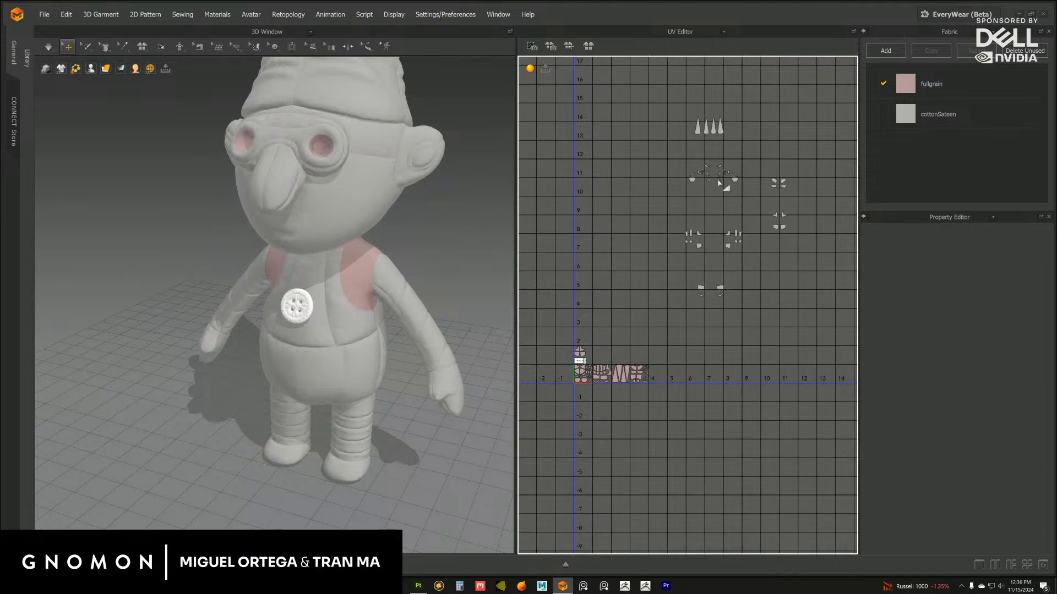
pyautogui.moveTo(808, 256); pyautogui.dragTo(809, 257)
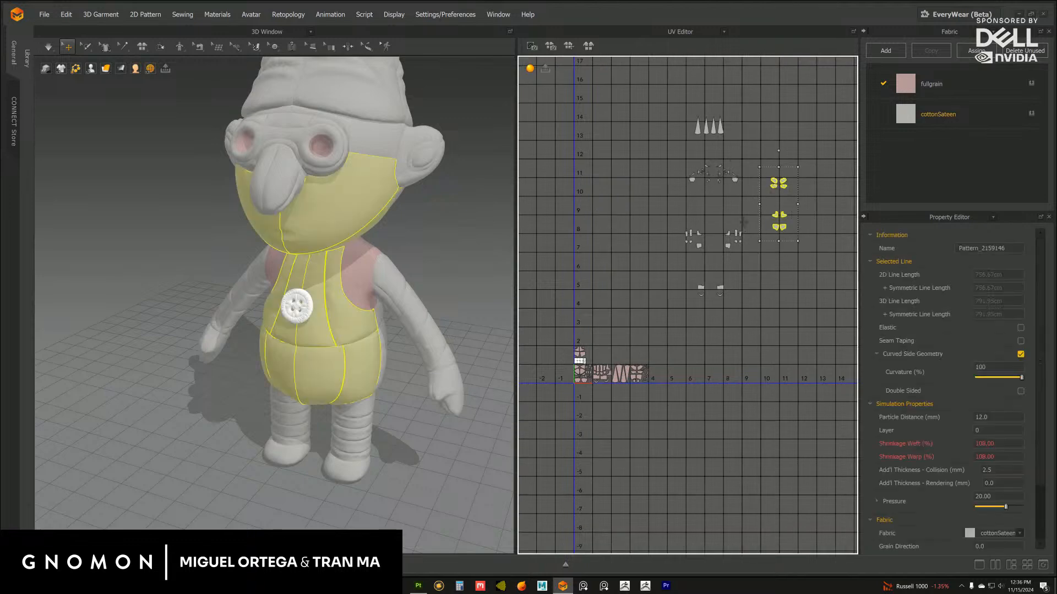
pyautogui.moveTo(775, 215); pyautogui.dragTo(589, 310)
pyautogui.moveTo(589, 310); pyautogui.dragTo(615, 250, button='middle')
pyautogui.click(621, 268)
pyautogui.scroll(6, 633, 266)
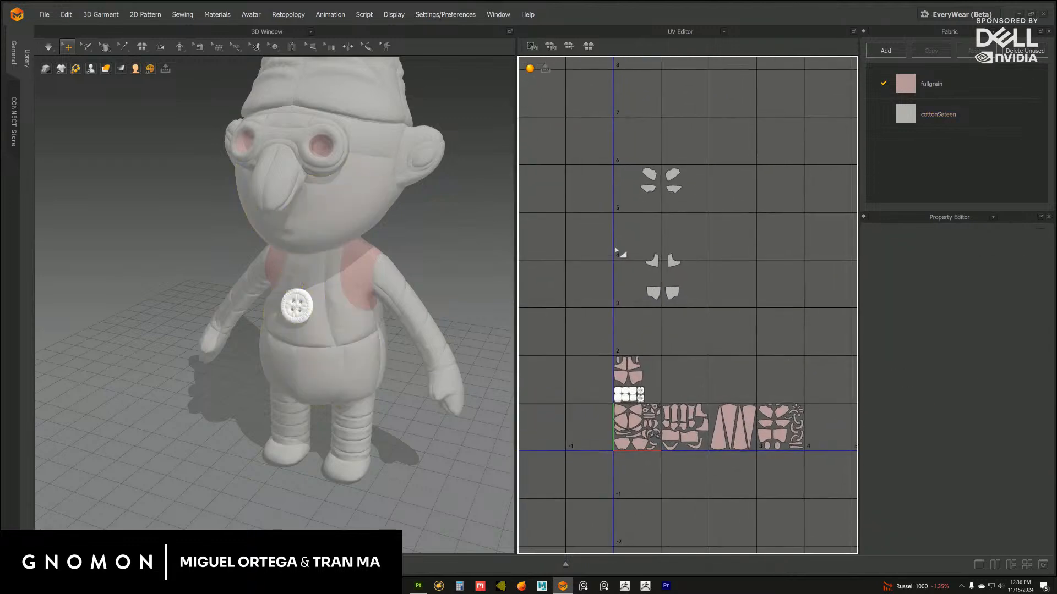
# Shift the face UV pieces toward the vertical axis and place the torso and hip pieces close beneath them
pyautogui.moveTo(587, 216); pyautogui.dragTo(620, 227, button='middle')
pyautogui.moveTo(634, 282); pyautogui.dragTo(629, 273, button='middle')
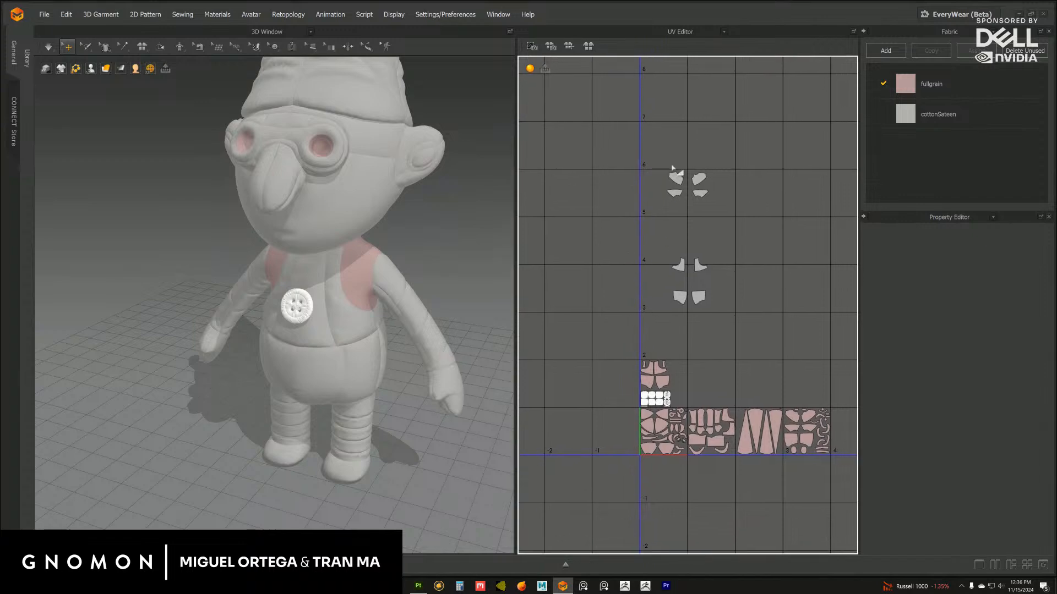
pyautogui.moveTo(663, 150); pyautogui.dragTo(727, 221)
pyautogui.moveTo(698, 179); pyautogui.dragTo(672, 183)
pyautogui.moveTo(643, 247); pyautogui.dragTo(718, 326)
pyautogui.moveTo(680, 267); pyautogui.dragTo(653, 225)
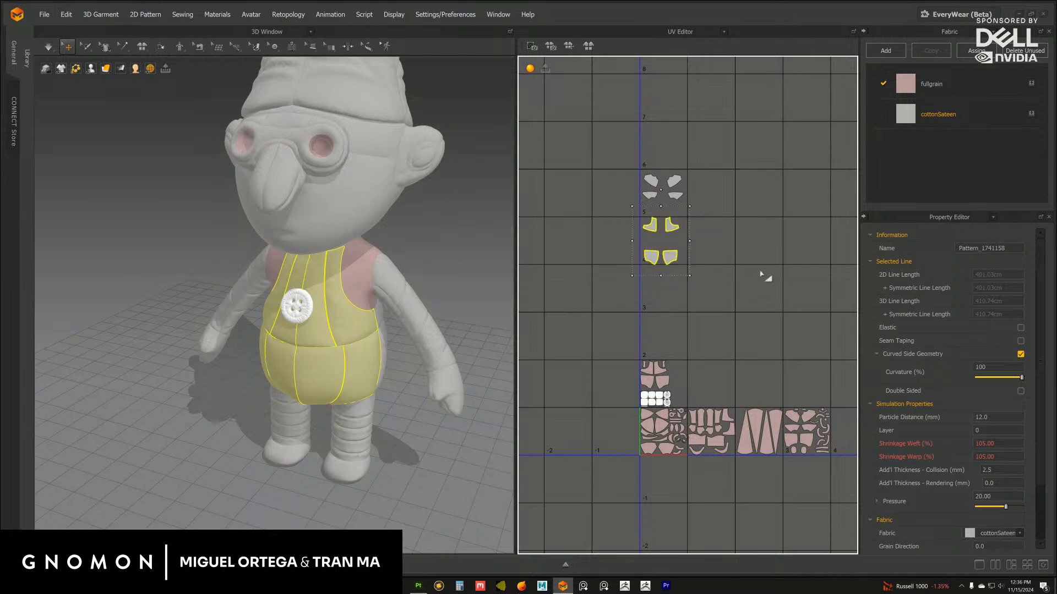
pyautogui.click(725, 246)
# Move the face, torso and hip UV pieces as one group to the negative side of the vertical axis
pyautogui.scroll(-4, 760, 215)
pyautogui.moveTo(761, 215); pyautogui.dragTo(696, 254, button='middle')
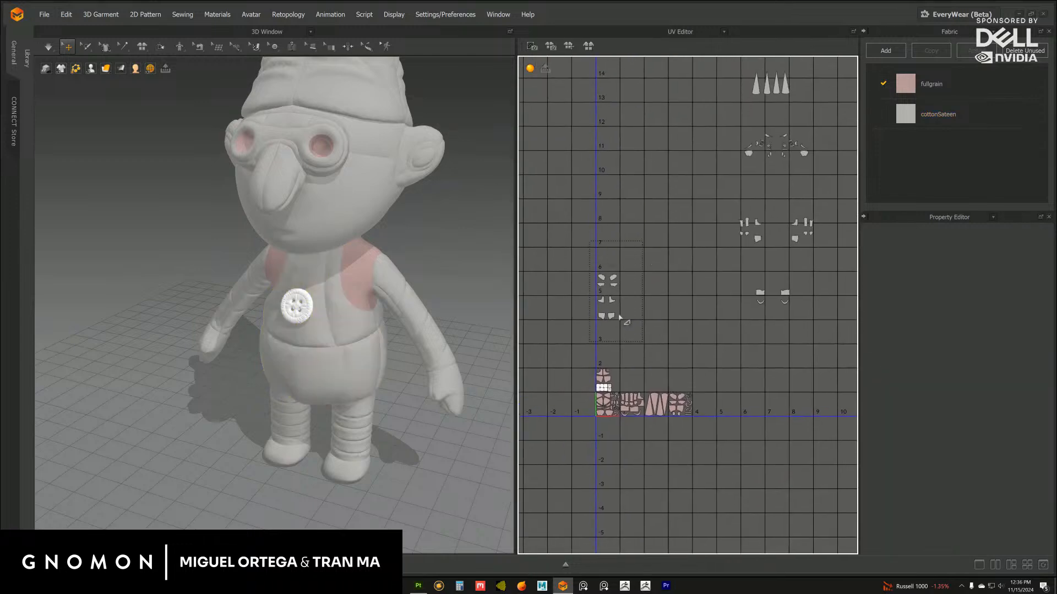
pyautogui.moveTo(619, 317); pyautogui.dragTo(620, 318)
pyautogui.moveTo(606, 282); pyautogui.dragTo(550, 284)
pyautogui.moveTo(643, 258); pyautogui.dragTo(688, 253, button='middle')
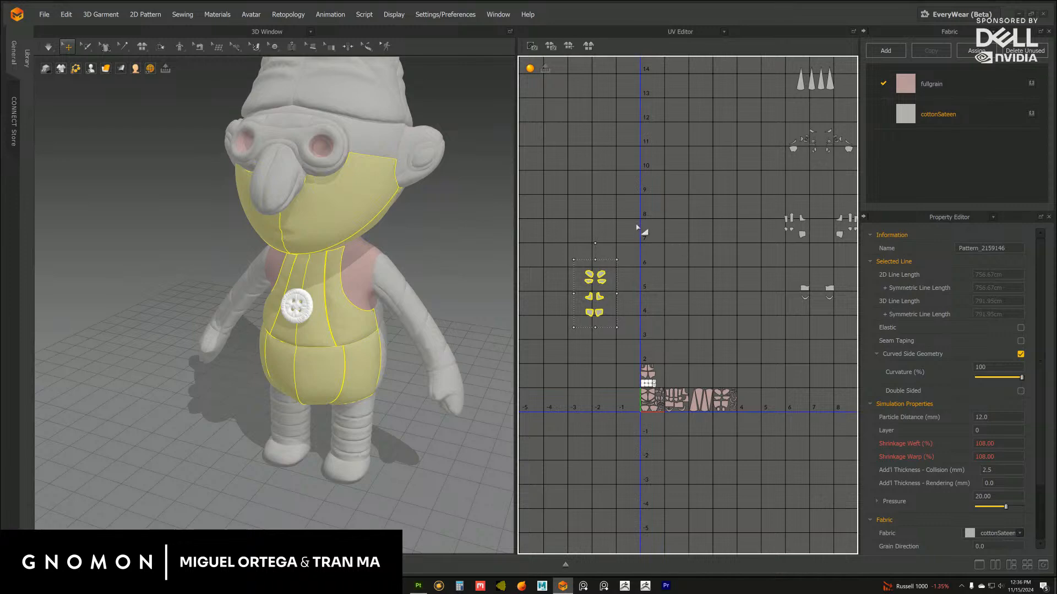
pyautogui.moveTo(555, 268); pyautogui.dragTo(553, 297, button='middle')
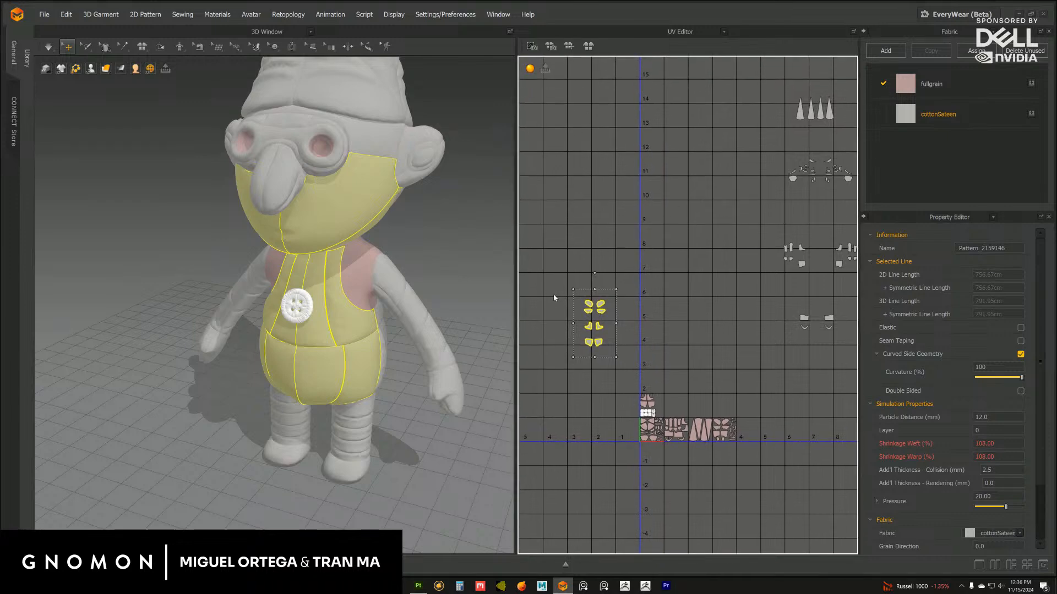
pyautogui.moveTo(512, 283); pyautogui.dragTo(517, 270, button='right')
pyautogui.moveTo(520, 275); pyautogui.dragTo(527, 297, button='middle')
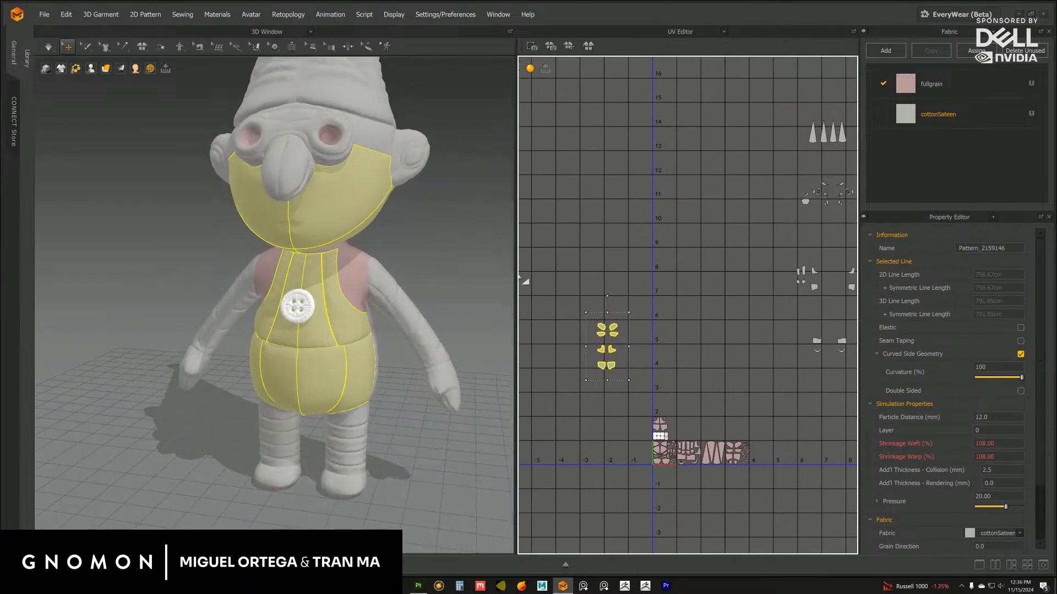
# Switch from the UV Editor to the 2D Pattern Window and save the work as a project file
pyautogui.click(44, 17)
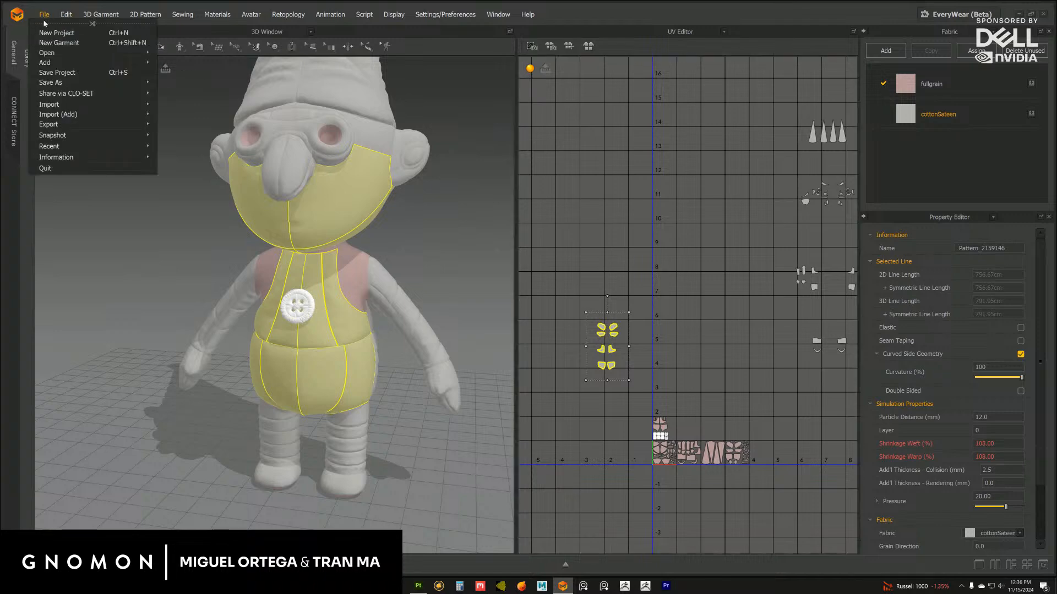
pyautogui.click(746, 66)
pyautogui.click(724, 31)
pyautogui.click(668, 53)
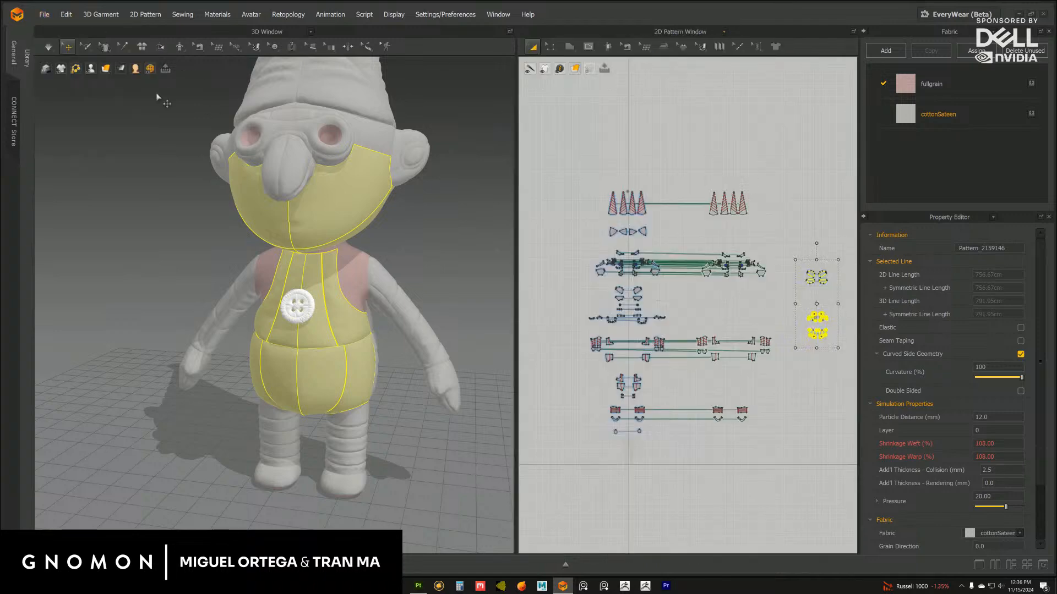
pyautogui.click(44, 14)
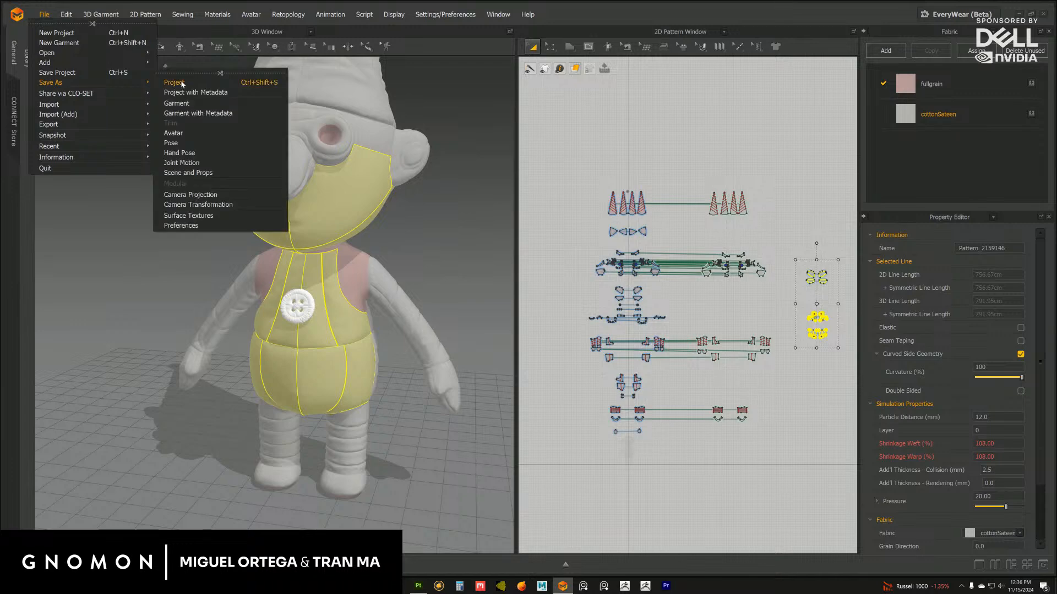
pyautogui.click(526, 312)
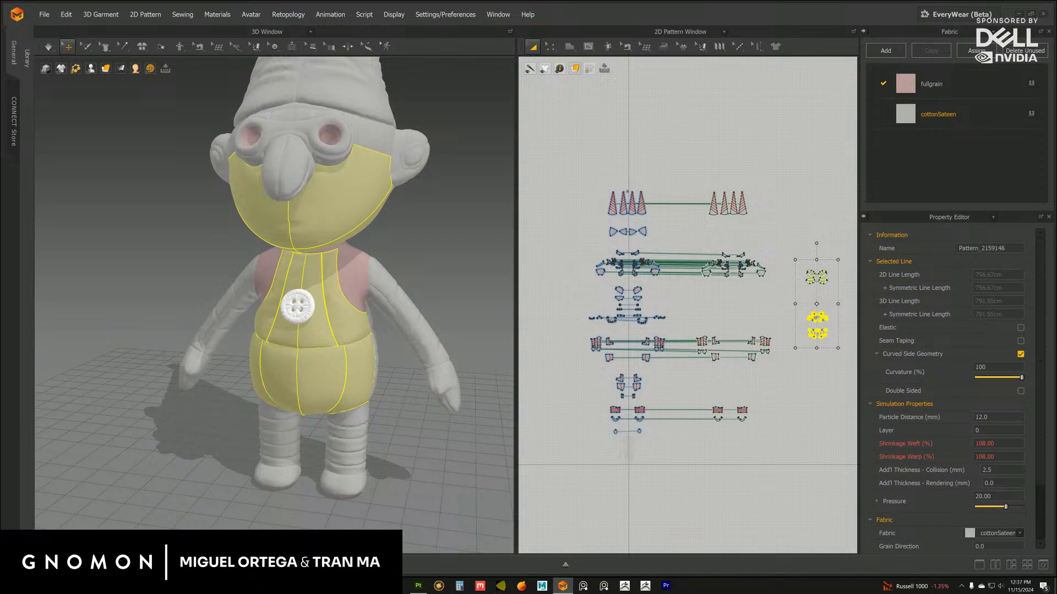
# Check the main block of patterns by selecting it, and move the face, torso and hip patterns slightly farther from it
pyautogui.scroll(-2, 753, 234)
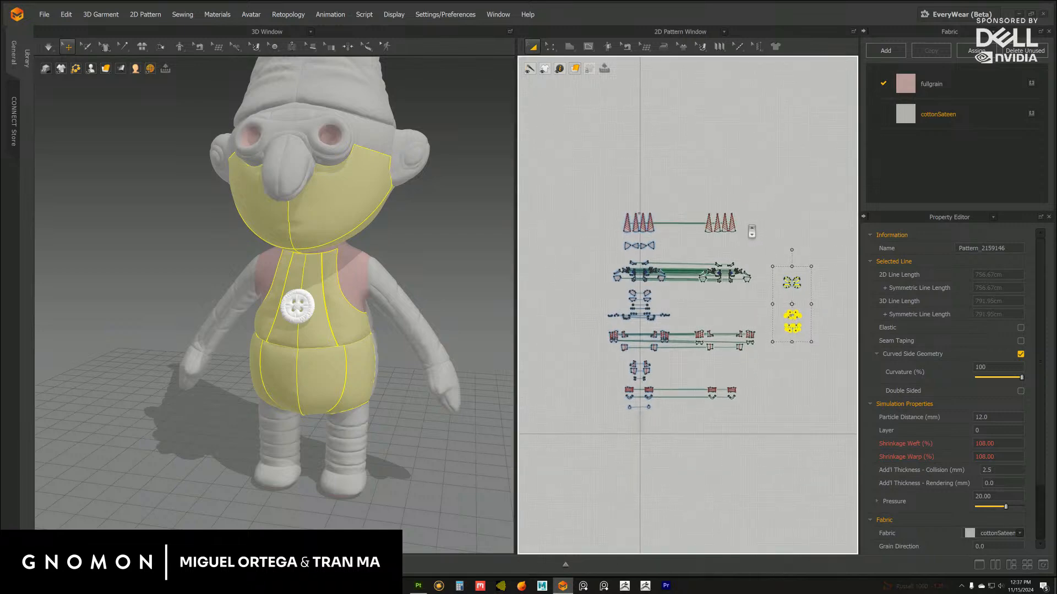
pyautogui.moveTo(583, 165); pyautogui.dragTo(773, 434)
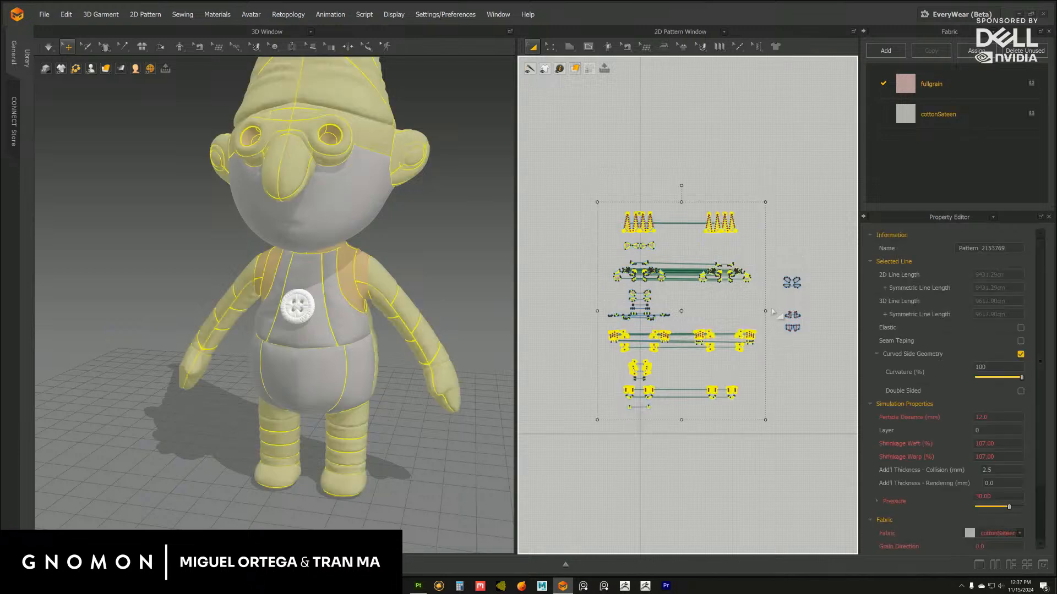
pyautogui.click(800, 263)
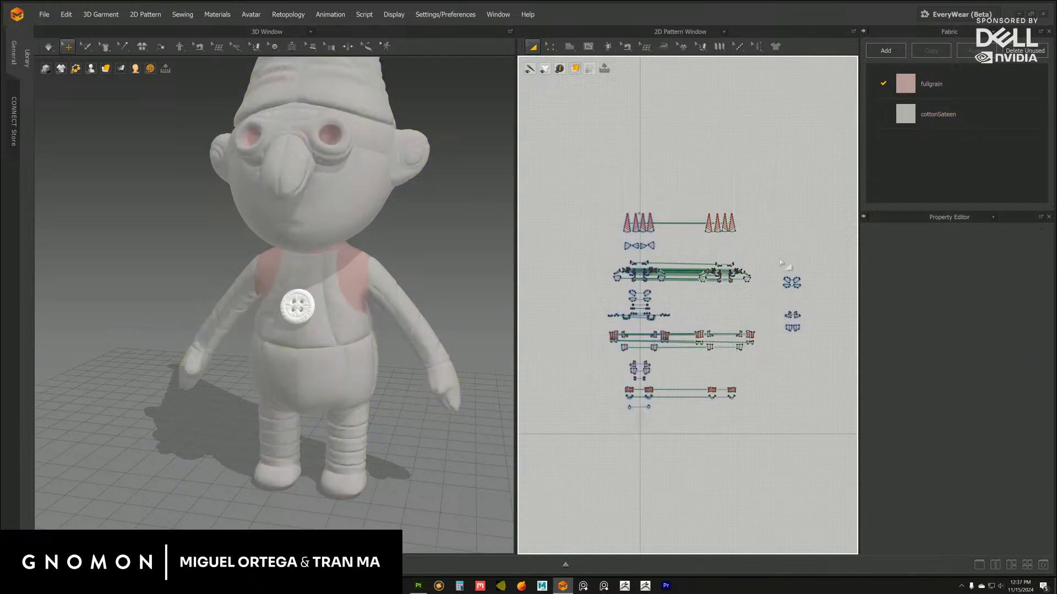
pyautogui.moveTo(773, 252); pyautogui.dragTo(829, 347)
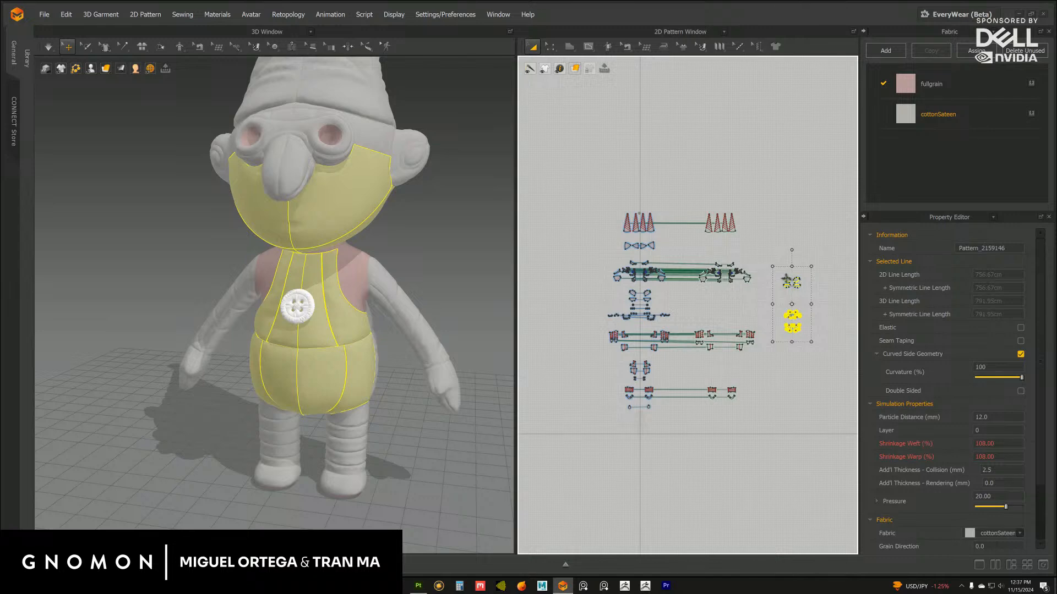
pyautogui.click(822, 245)
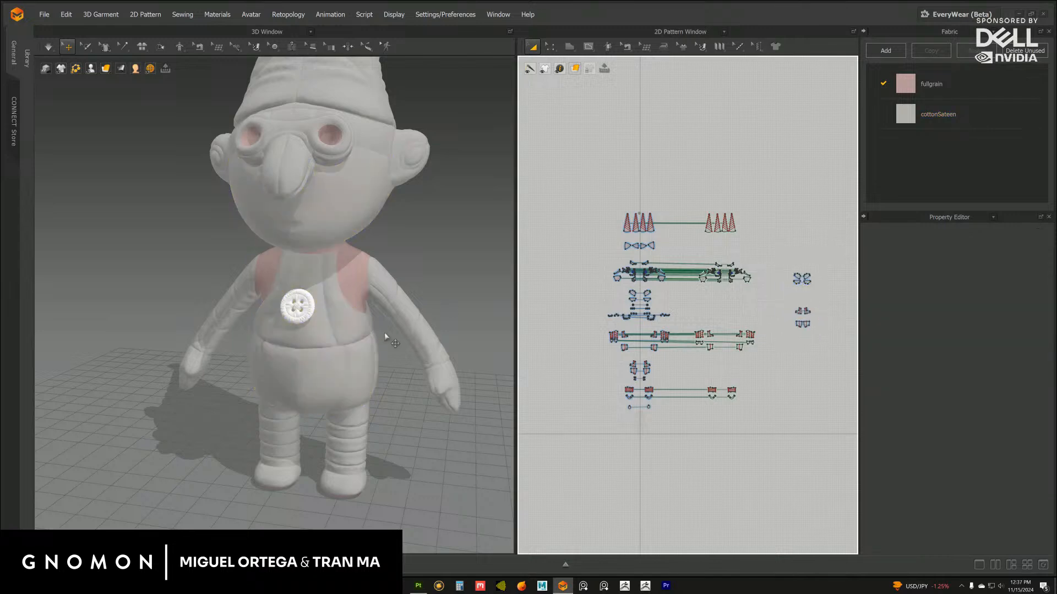
pyautogui.moveTo(384, 332); pyautogui.dragTo(349, 315, button='right')
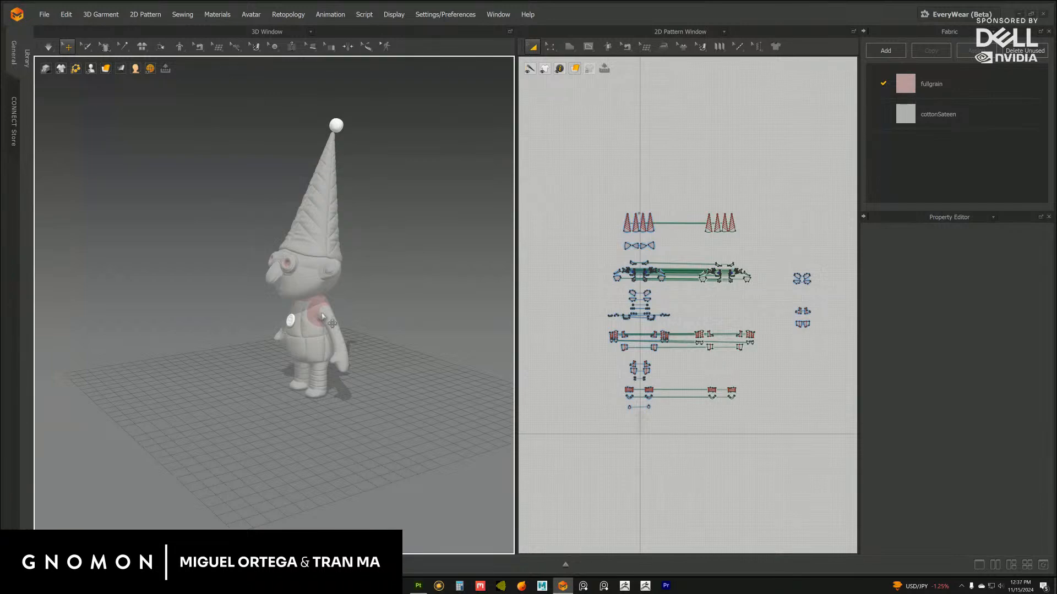
pyautogui.moveTo(330, 320); pyautogui.dragTo(351, 323, button='right')
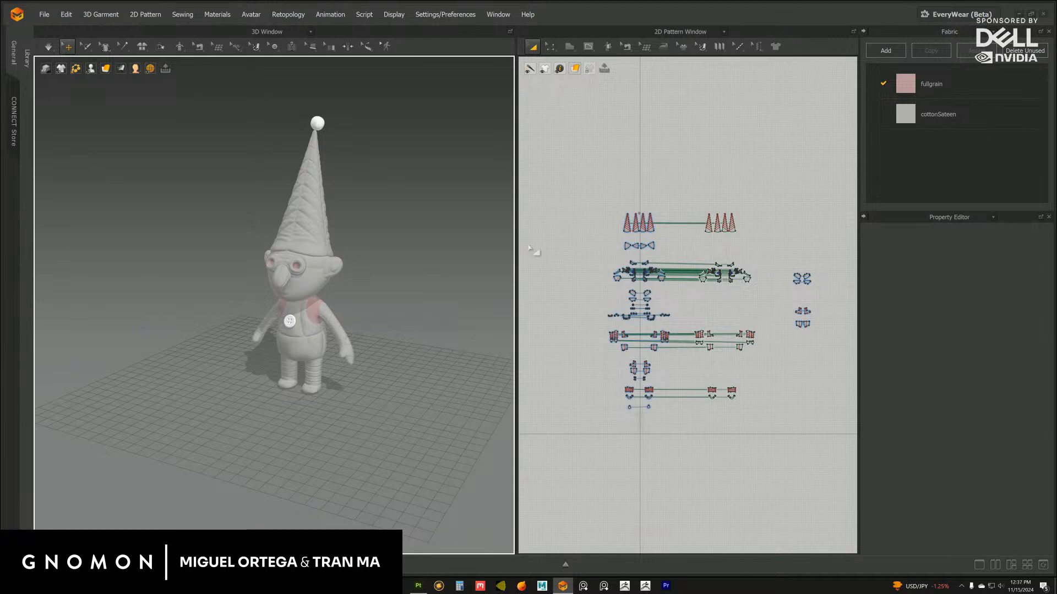
# Select the column of outer-layer patterns to check which parts of the gnome they cover
pyautogui.scroll(5, 288, 300)
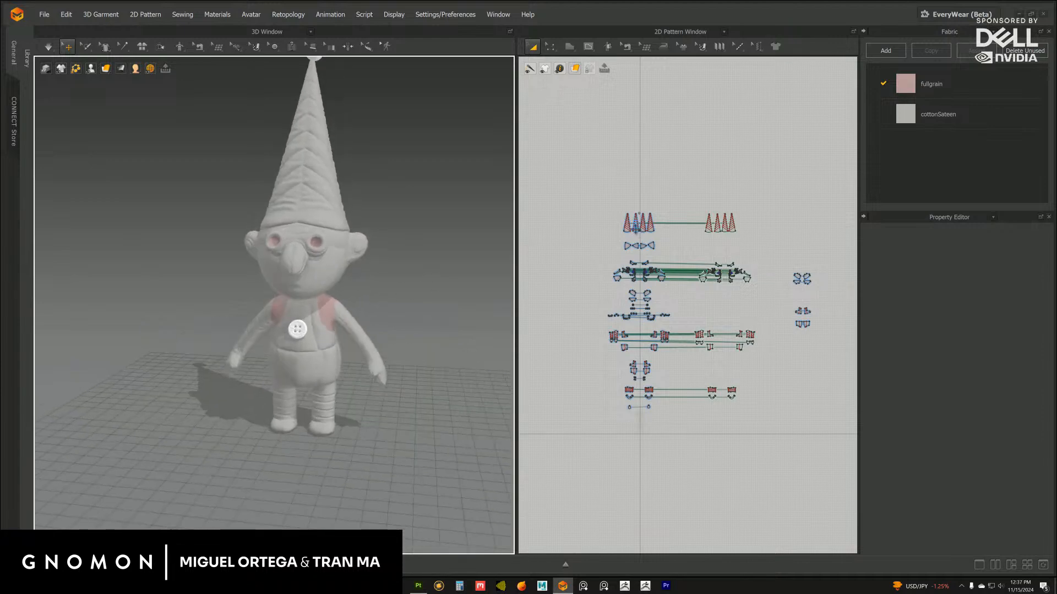
pyautogui.moveTo(688, 183); pyautogui.dragTo(769, 438)
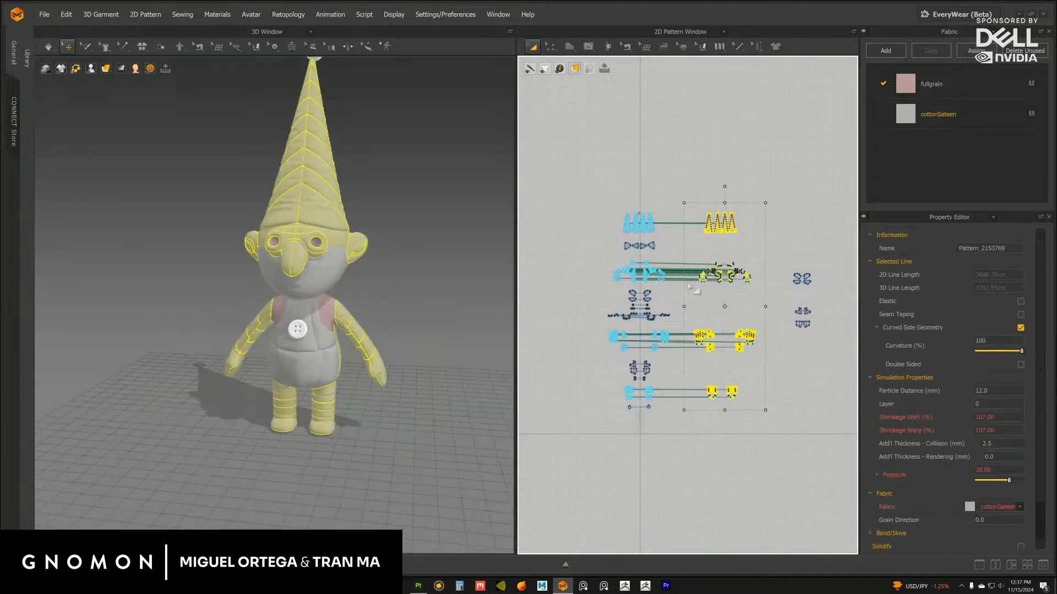
pyautogui.scroll(2, 848, 99)
pyautogui.scroll(2, 668, 238)
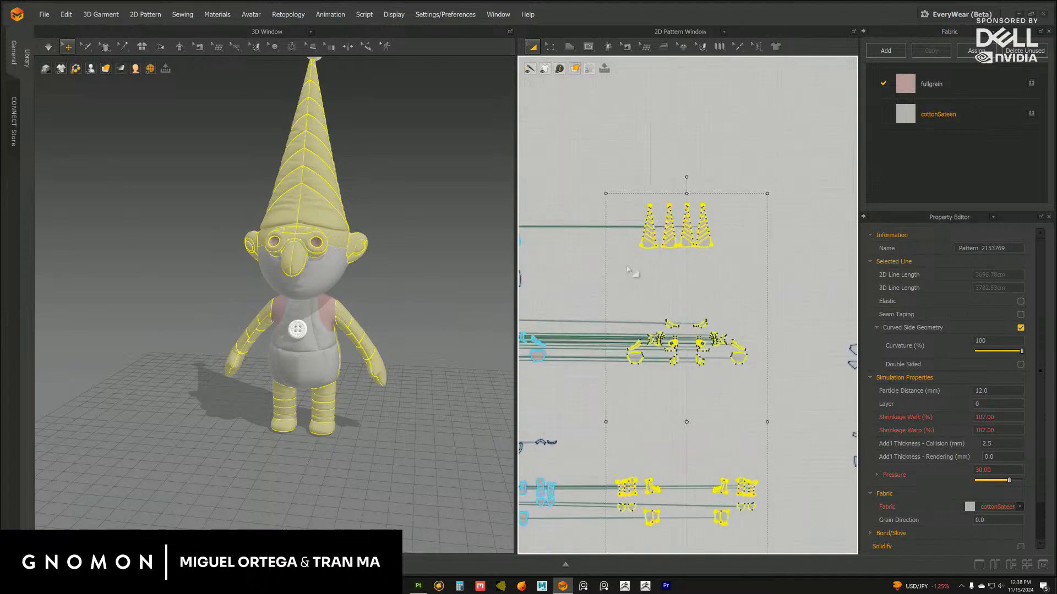
# Try moving individual outer-layer hat patterns out of their row, and undo the moves
pyautogui.click(703, 308)
pyautogui.scroll(3, 715, 286)
pyautogui.scroll(2, 715, 285)
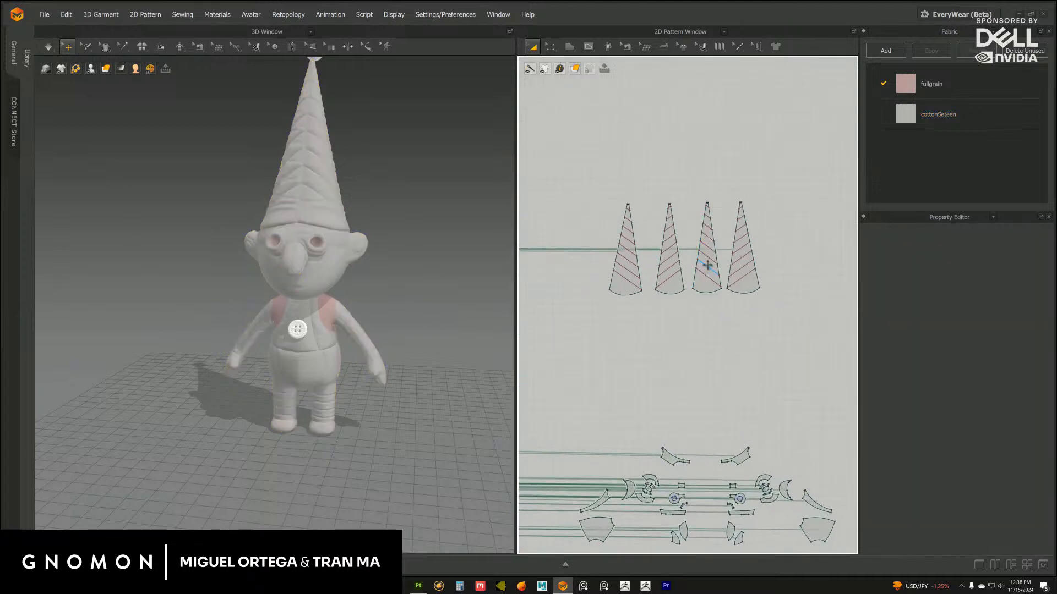
pyautogui.moveTo(702, 291); pyautogui.dragTo(682, 385)
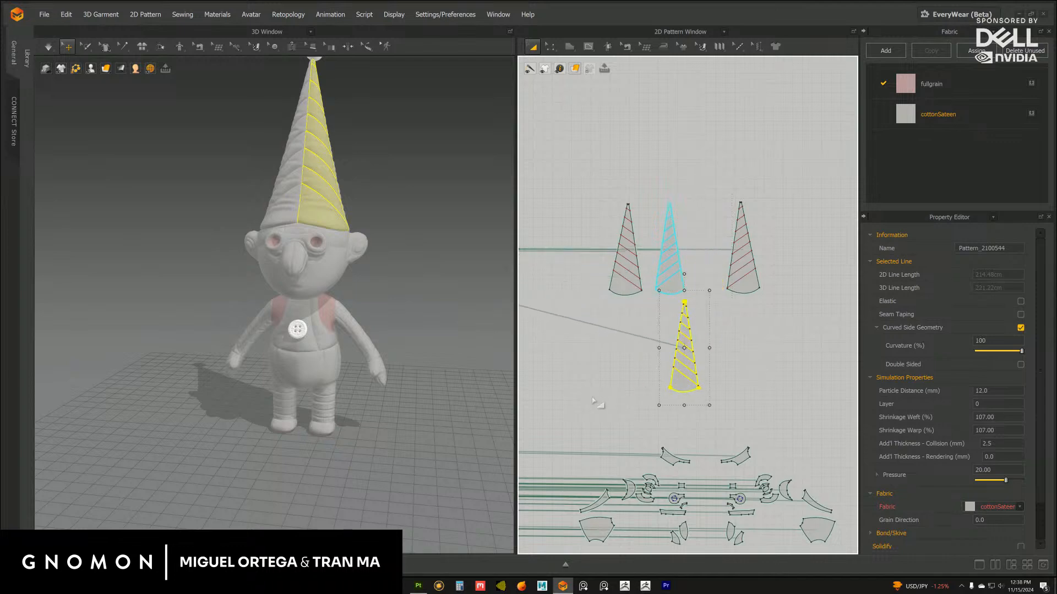
pyautogui.moveTo(619, 290); pyautogui.dragTo(594, 391)
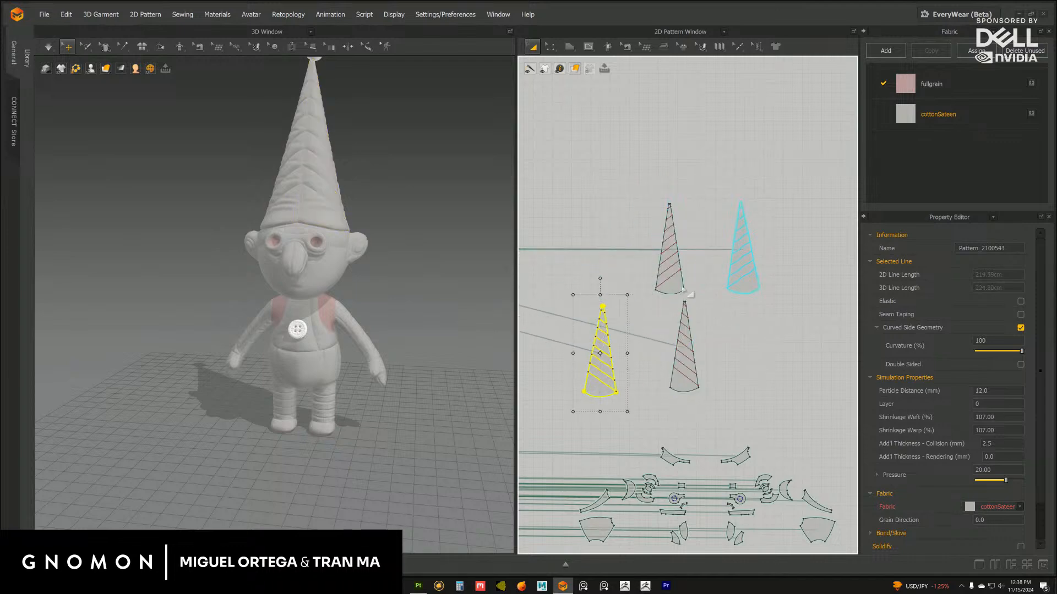
pyautogui.moveTo(634, 289); pyautogui.dragTo(678, 282, button='middle')
pyautogui.moveTo(715, 279); pyautogui.dragTo(677, 295)
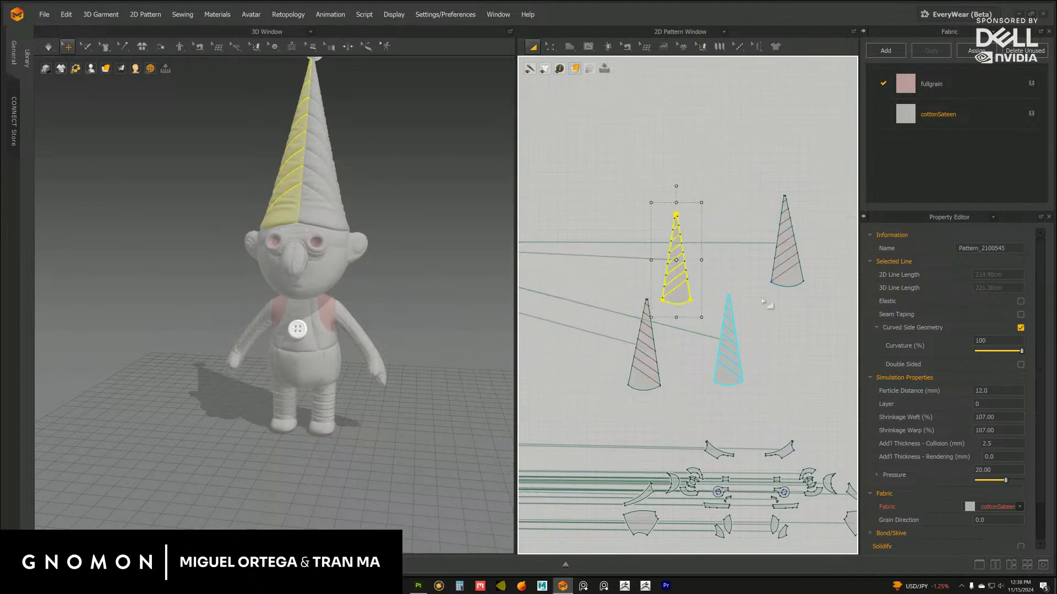
pyautogui.hotkey('ctrl', 'z')
pyautogui.hotkey('ctrl', 'z')
pyautogui.hotkey('ctrl', 'z')
pyautogui.hotkey('ctrl', 'z')
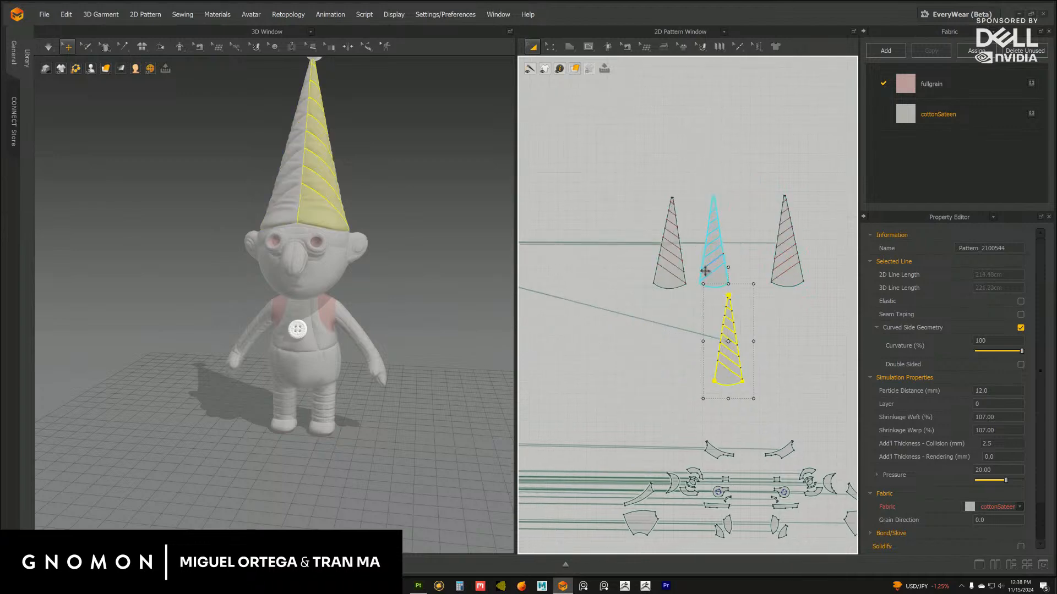
# Select the four outer-layer hat patterns and capture a screen snip of their simulation properties
pyautogui.scroll(-3, 667, 345)
pyautogui.moveTo(628, 200); pyautogui.dragTo(786, 343)
pyautogui.scroll(2, 640, 269)
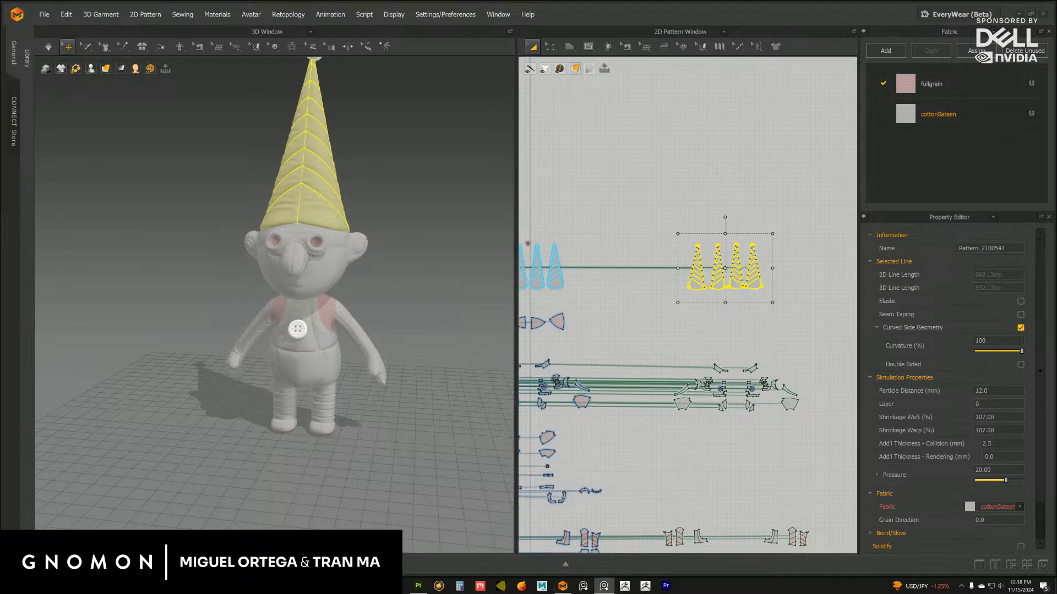
pyautogui.press('super+shift+s')
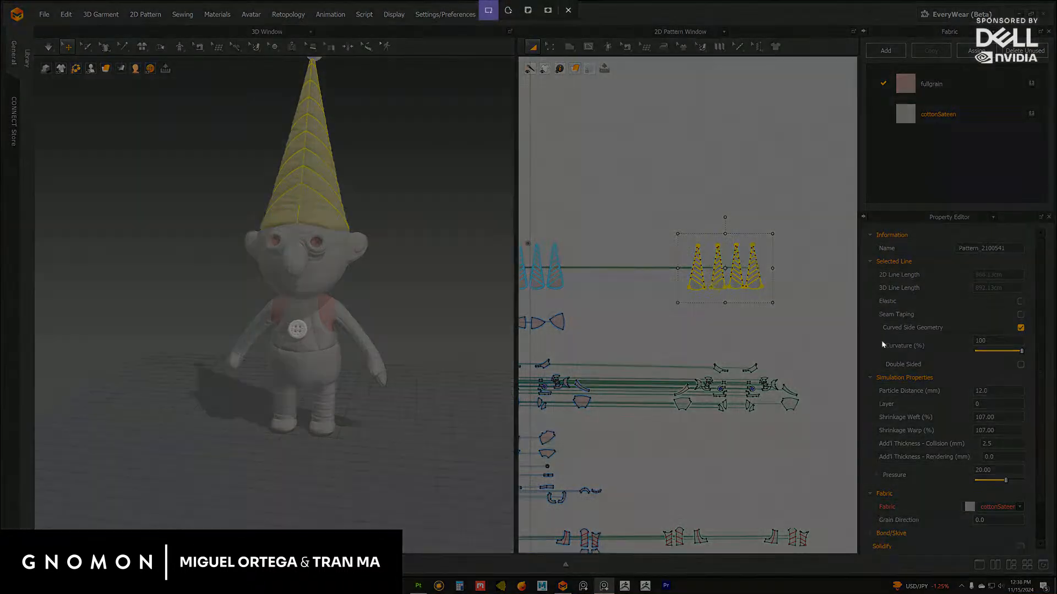
pyautogui.moveTo(865, 356); pyautogui.dragTo(1020, 500)
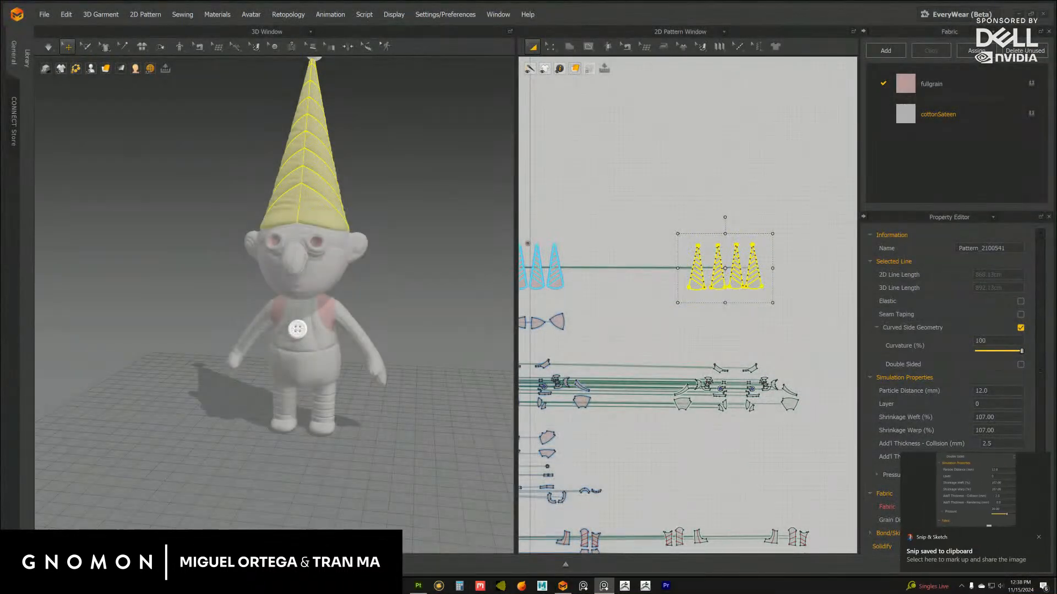
pyautogui.click(782, 478)
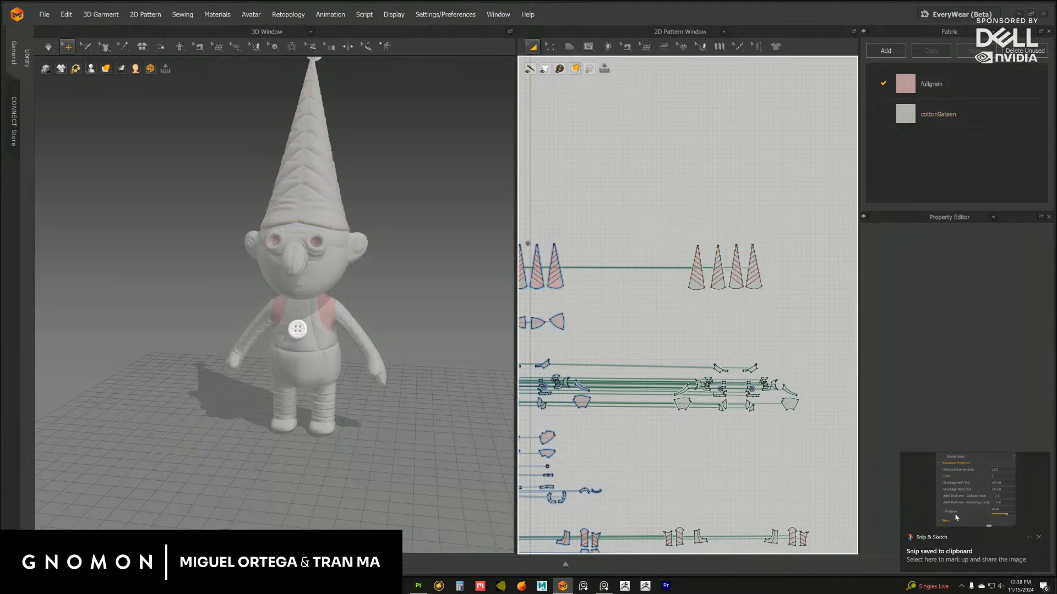
# Delete the four outer-layer hat patterns, keeping the inner hat patterns on the vertical axis
pyautogui.moveTo(724, 438); pyautogui.dragTo(695, 423, button='middle')
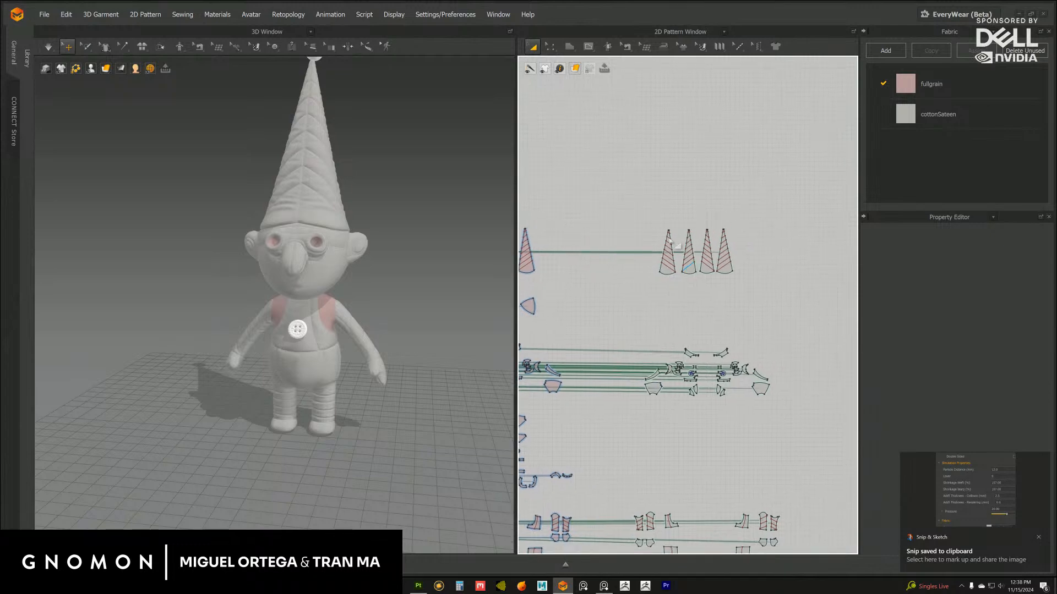
pyautogui.moveTo(631, 202); pyautogui.dragTo(763, 298)
pyautogui.moveTo(703, 298); pyautogui.dragTo(754, 316, button='middle')
pyautogui.scroll(-3, 722, 312)
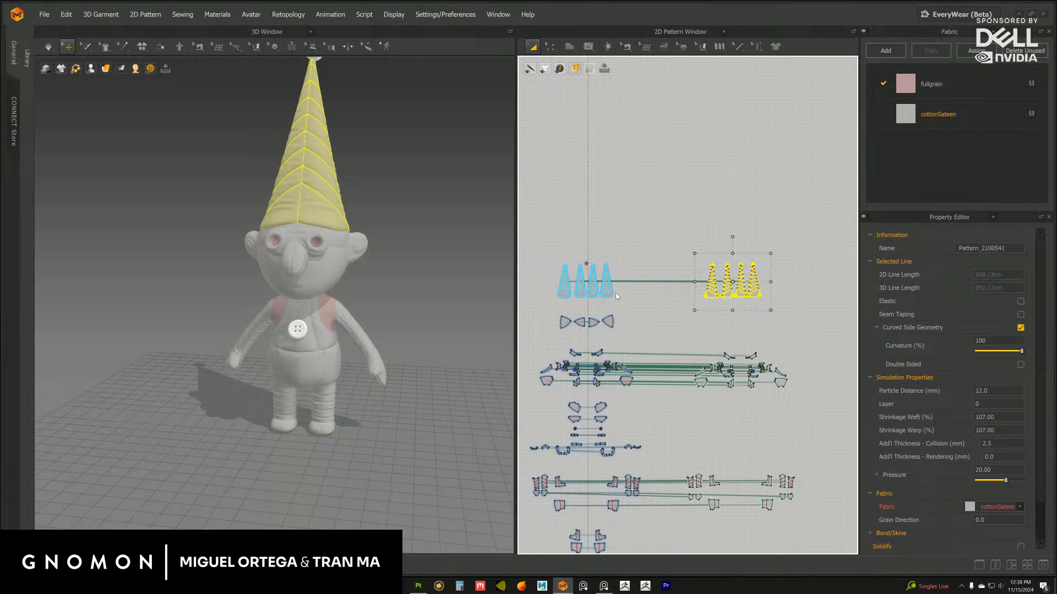
pyautogui.press('Delete')
pyautogui.moveTo(668, 265); pyautogui.dragTo(727, 282, button='middle')
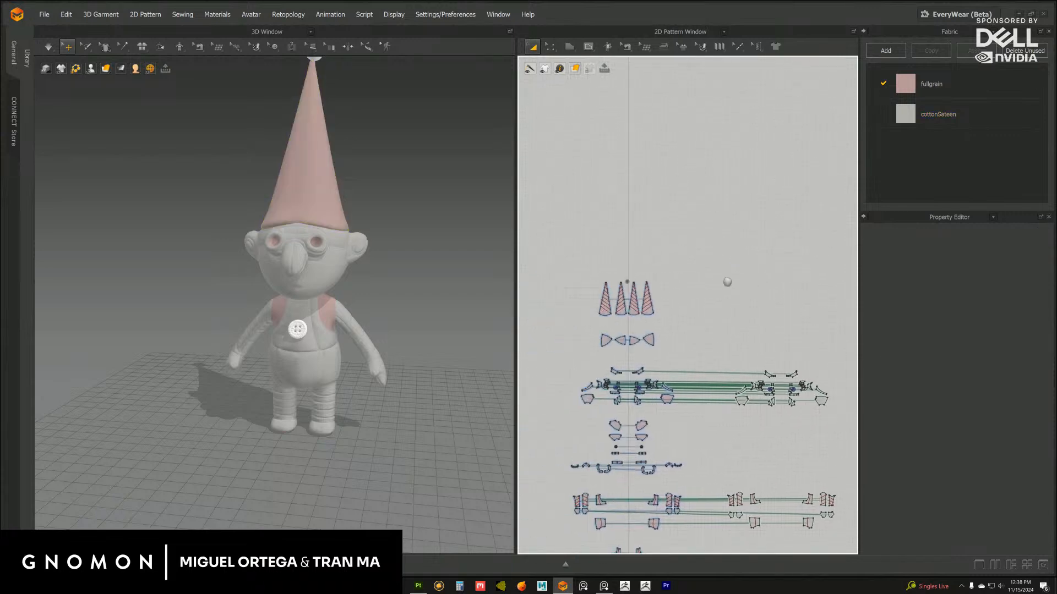
# Select the small round patterns between the inner hat tips and move them up, clear of the hat patterns
pyautogui.scroll(8, 727, 281)
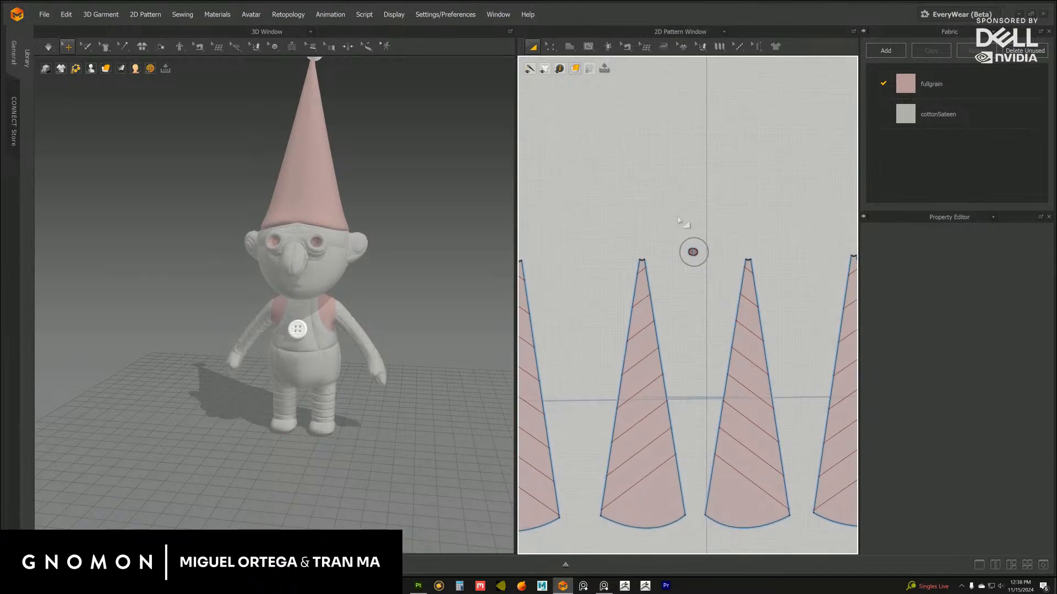
pyautogui.moveTo(667, 202); pyautogui.dragTo(719, 287)
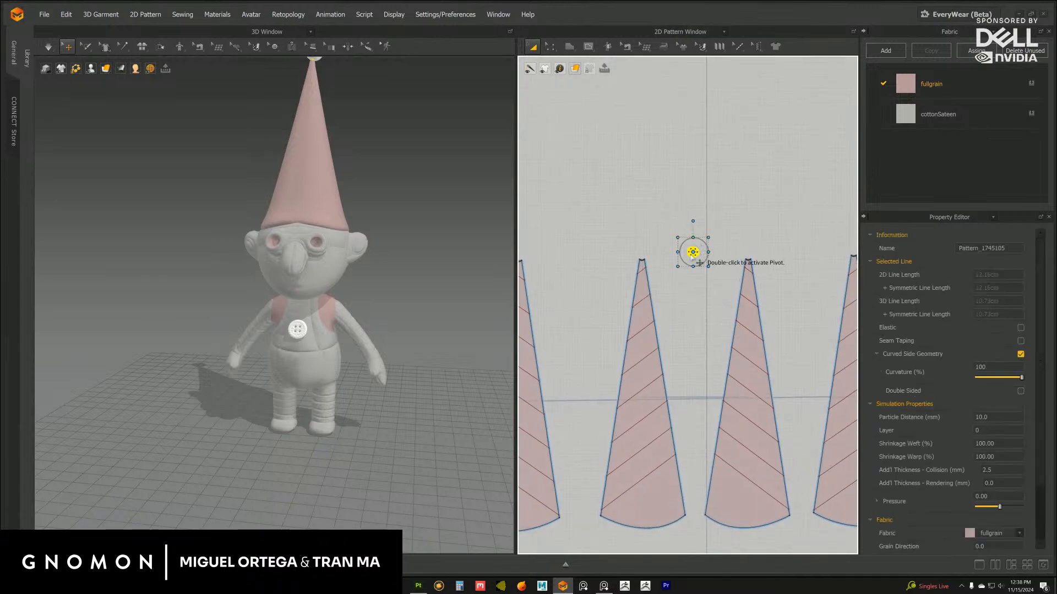
pyautogui.scroll(5, 726, 307)
pyautogui.moveTo(692, 321); pyautogui.dragTo(639, 355, button='middle')
pyautogui.scroll(2, 714, 285)
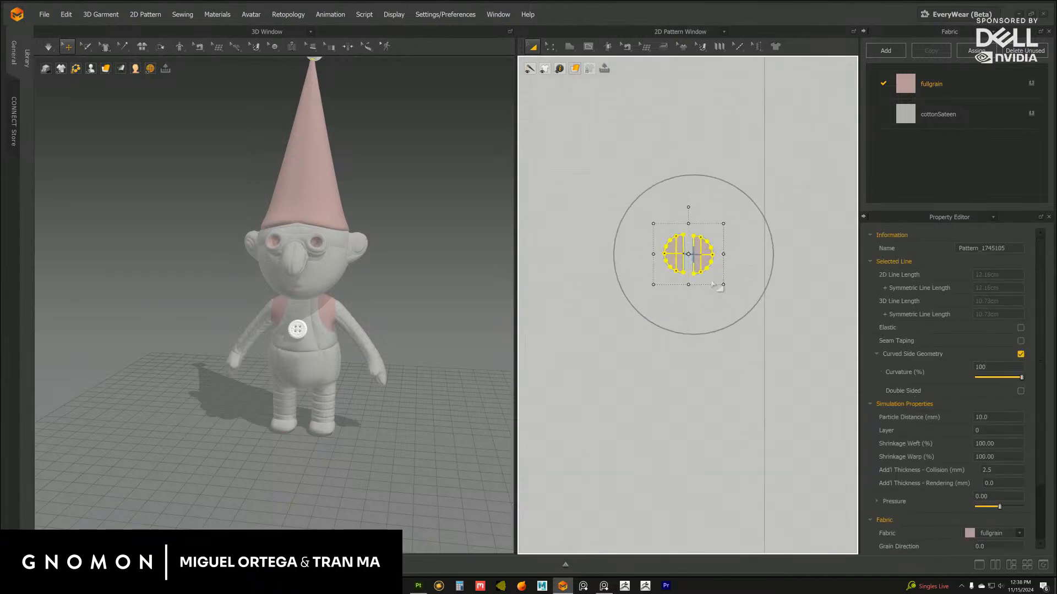
pyautogui.scroll(-2, 779, 268)
pyautogui.click(752, 236)
pyautogui.moveTo(600, 167); pyautogui.dragTo(814, 391)
pyautogui.hotkey('ctrl', 'c')
pyautogui.hotkey('ctrl', 'v')
pyautogui.click(693, 114)
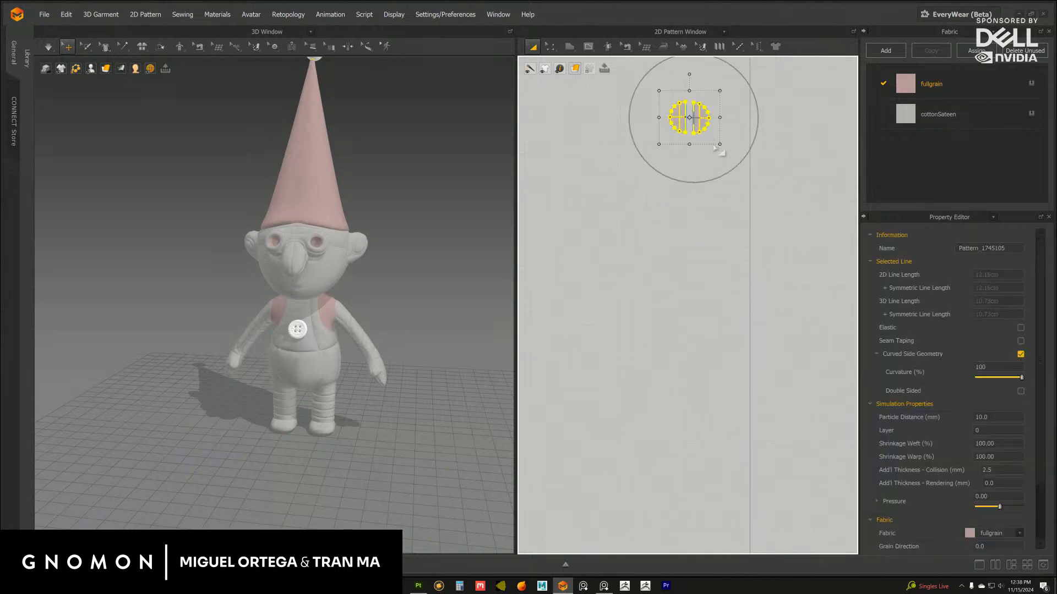
pyautogui.scroll(-3, 739, 313)
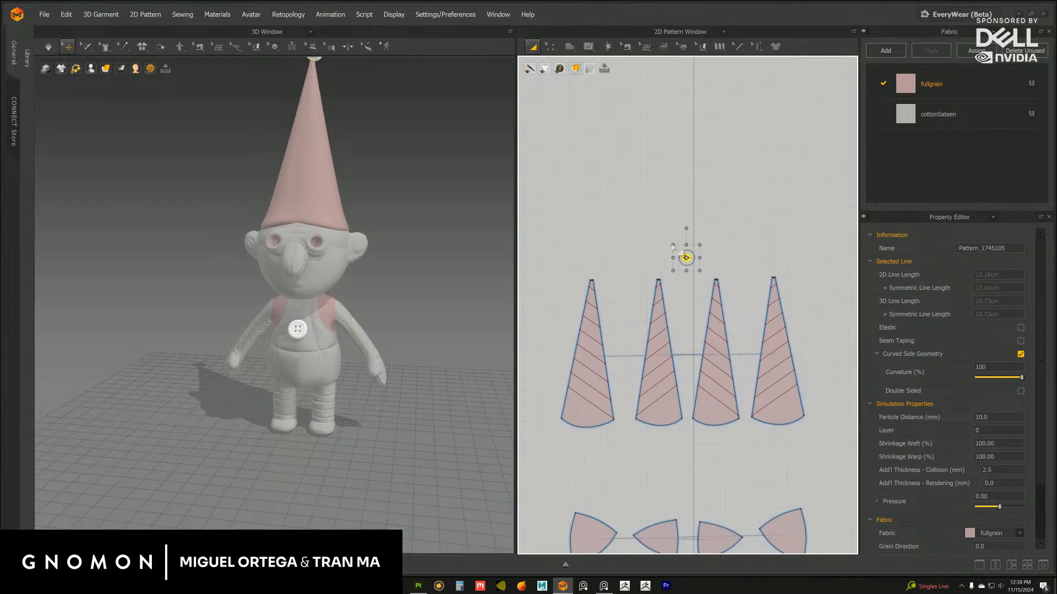
# Move the small round patterns slightly higher above the hat tips
pyautogui.scroll(6, 692, 275)
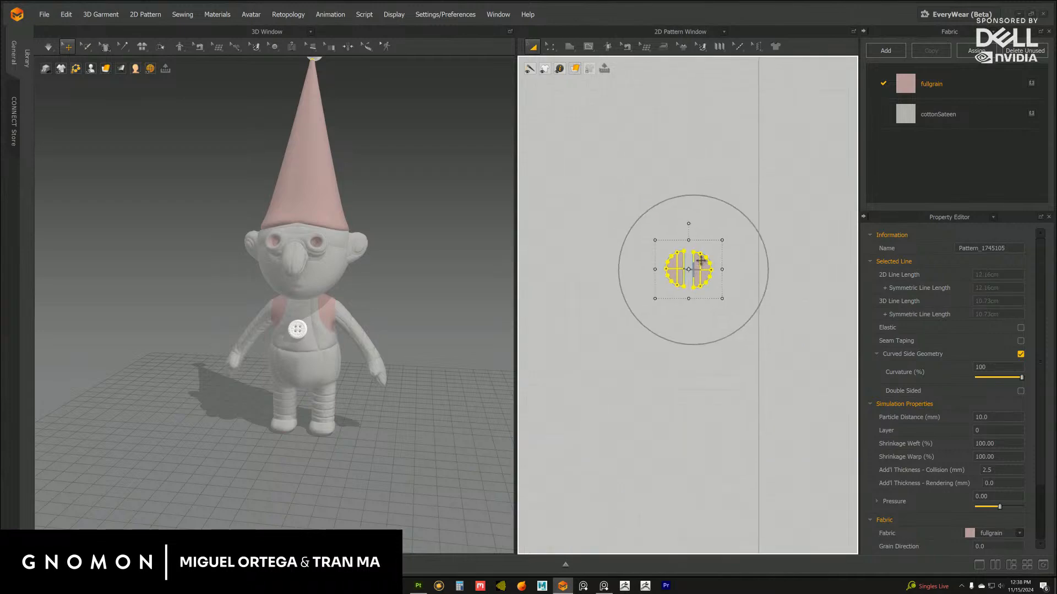
pyautogui.moveTo(701, 260); pyautogui.dragTo(705, 188)
pyautogui.keyDown('alt'); pyautogui.moveTo(730, 343); pyautogui.dragTo(635, 309, button='right'); pyautogui.keyUp('alt')
pyautogui.keyDown('alt'); pyautogui.moveTo(634, 309); pyautogui.dragTo(656, 227, button='middle'); pyautogui.keyUp('alt')
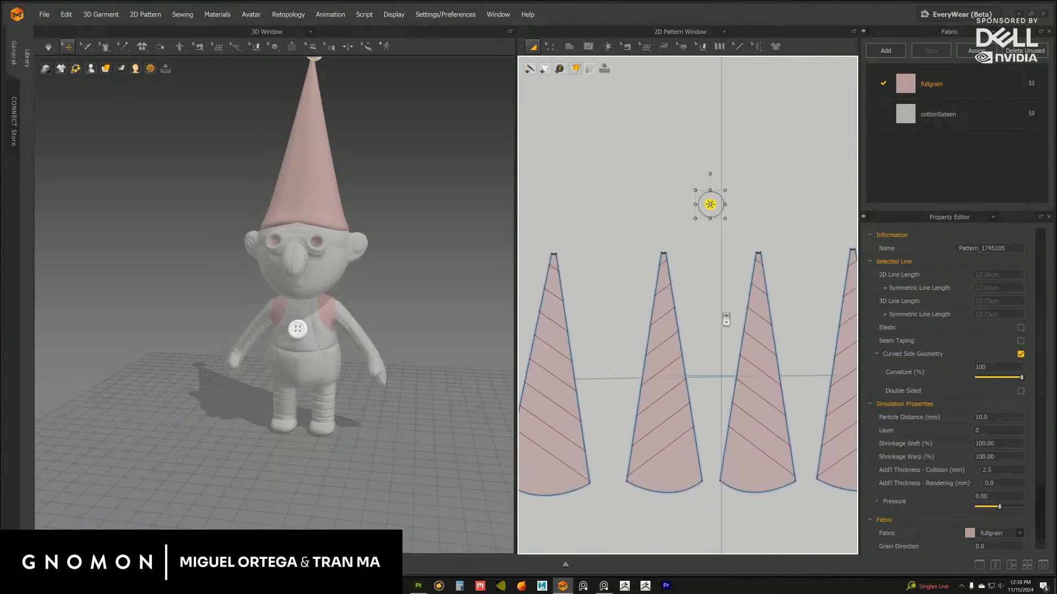
# Layer-clone the four inner hat patterns over the originals and place the clones above the outer-layer face patterns
pyautogui.scroll(-3, 726, 319)
pyautogui.moveTo(791, 370); pyautogui.dragTo(572, 246)
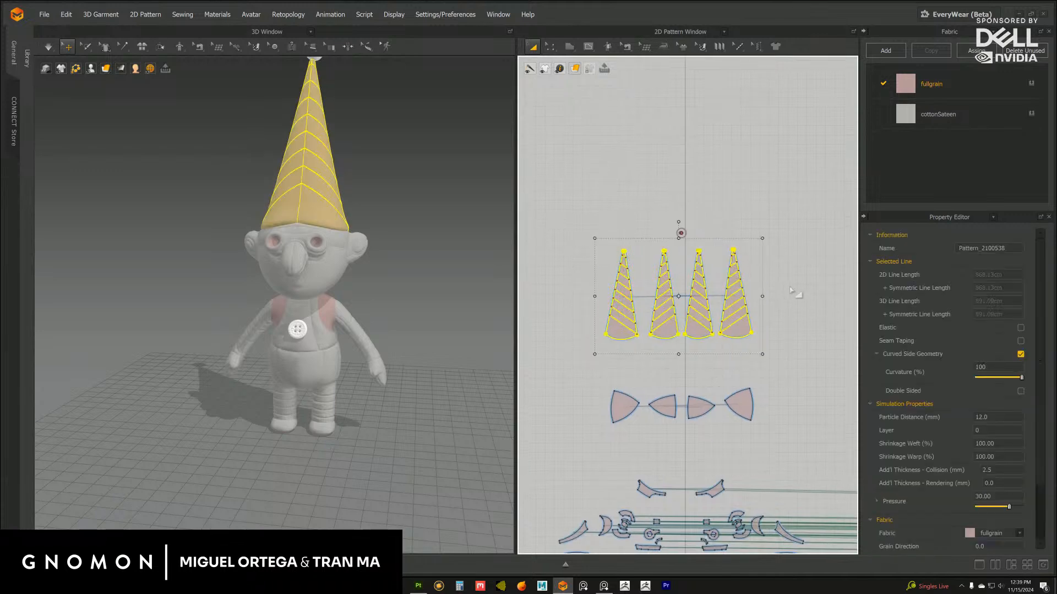
pyautogui.scroll(-2, 793, 292)
pyautogui.moveTo(719, 308); pyautogui.dragTo(642, 298, button='middle')
pyautogui.rightClick(645, 297)
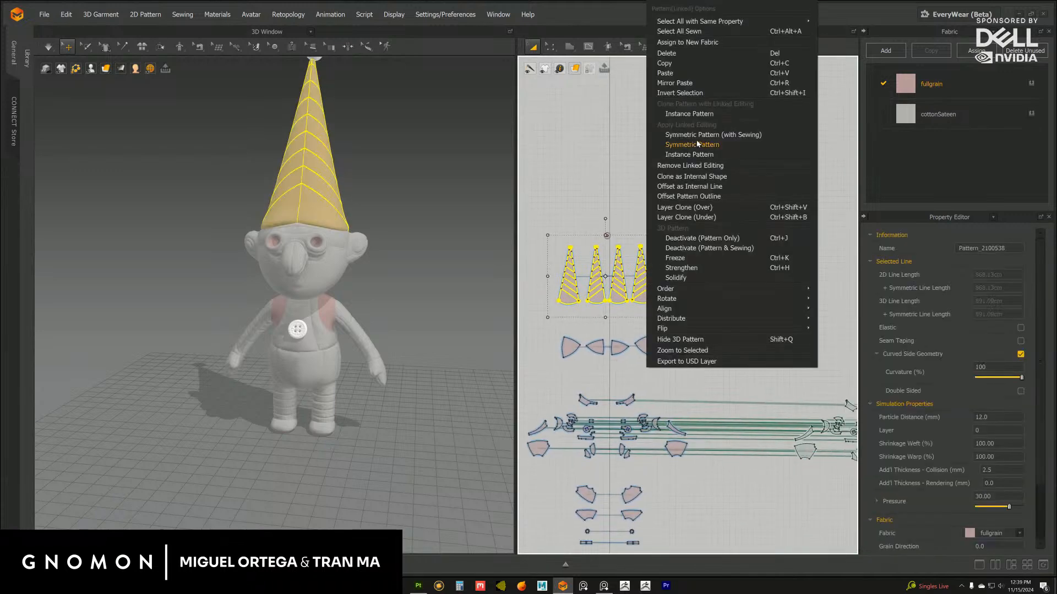
pyautogui.click(690, 211)
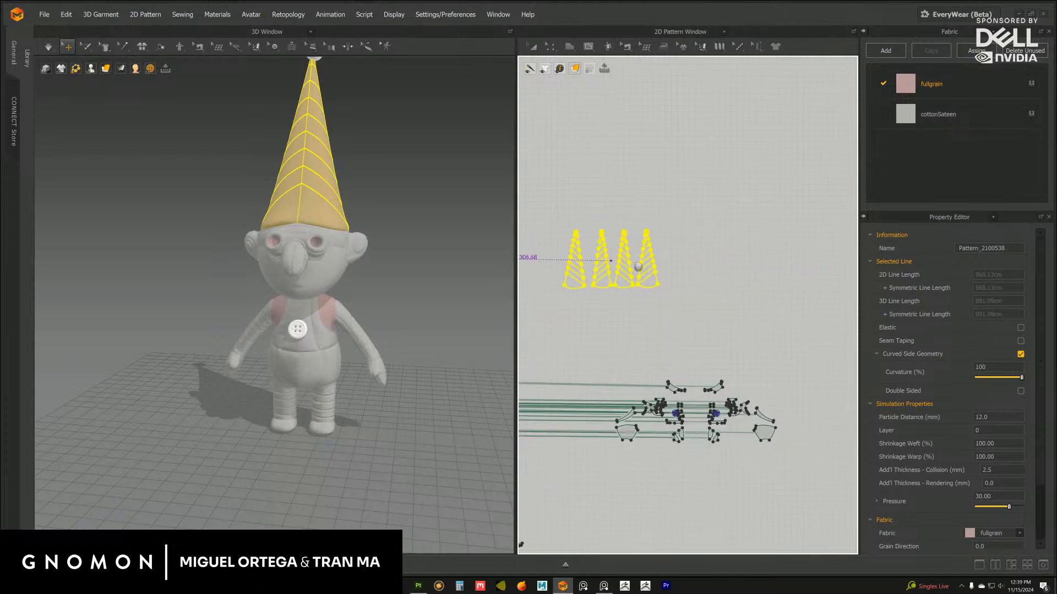
pyautogui.click(692, 255)
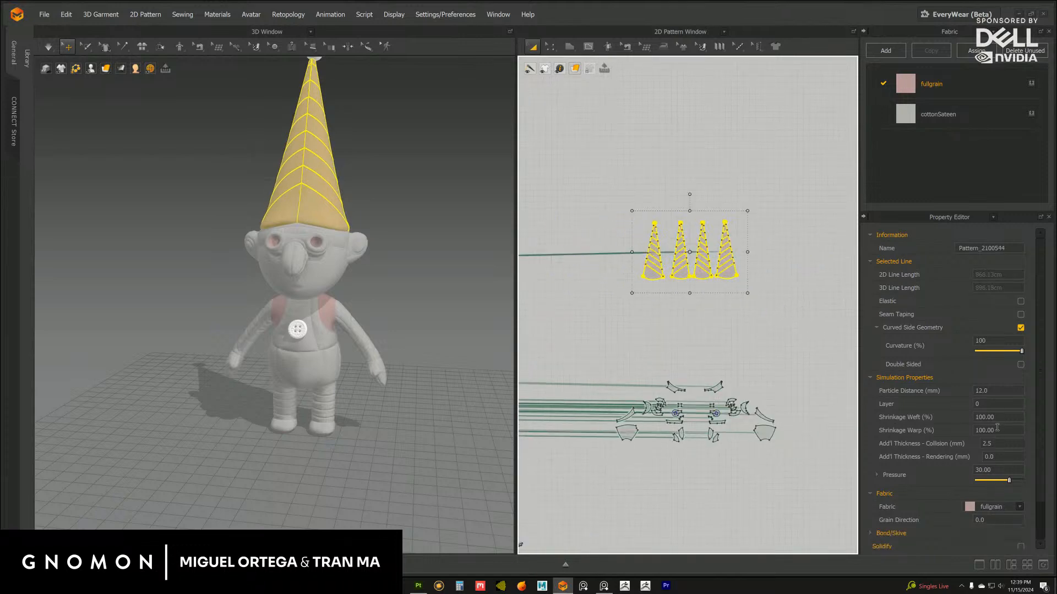
# Set the cloned hat patterns' pressure to 20 and both shrinkage weft and shrinkage warp to 107%
pyautogui.moveTo(990, 471); pyautogui.dragTo(973, 474)
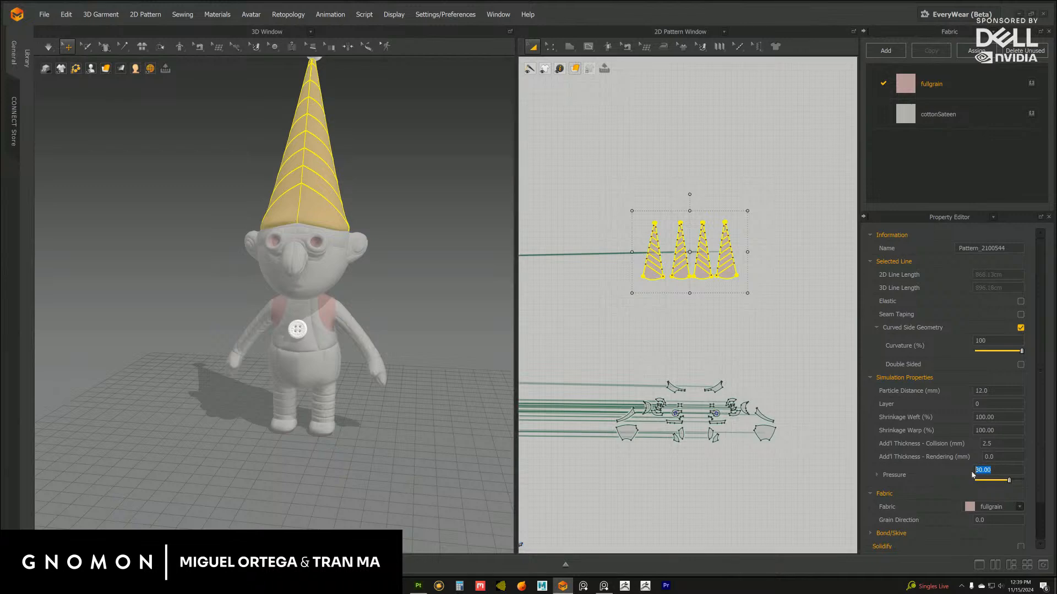
pyautogui.write('20')
pyautogui.moveTo(1001, 417); pyautogui.dragTo(982, 430)
pyautogui.write('7')
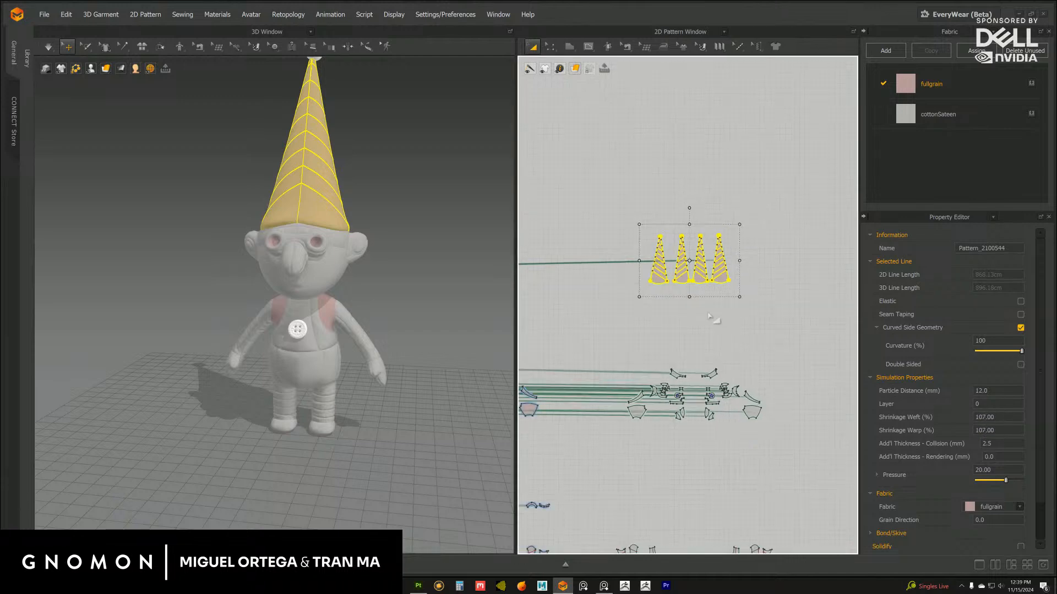
# Nudge the cloned hat patterns level with the inner hat patterns and assign them the cottonSateen fabric
pyautogui.scroll(-1, 727, 266)
pyautogui.moveTo(736, 279); pyautogui.dragTo(735, 280)
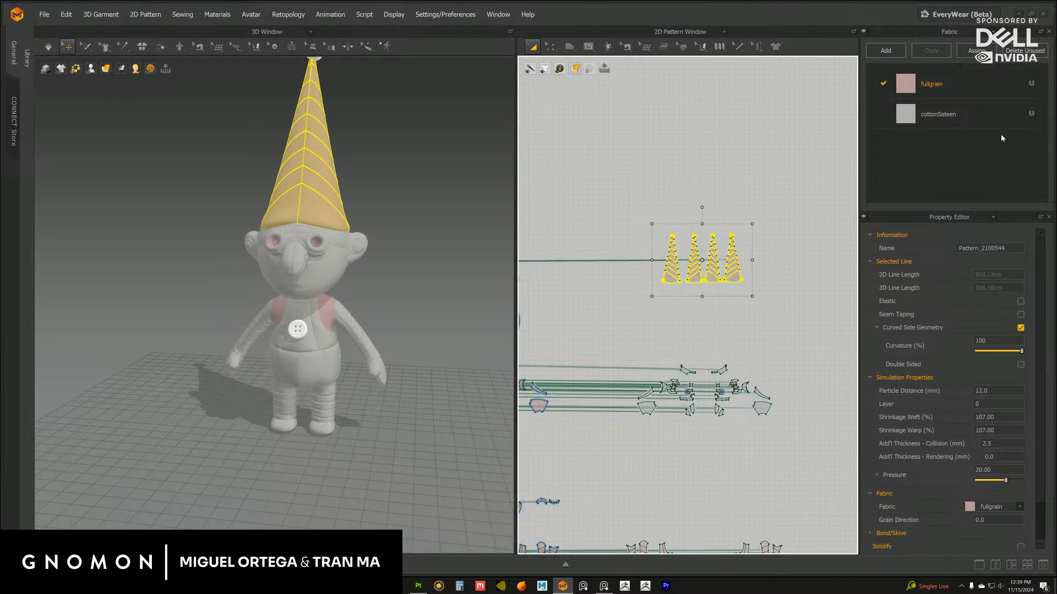
pyautogui.click(1032, 114)
pyautogui.keyDown('alt'); pyautogui.moveTo(742, 342); pyautogui.dragTo(706, 308, button='right'); pyautogui.keyUp('alt')
pyautogui.keyDown('alt'); pyautogui.moveTo(706, 309); pyautogui.dragTo(743, 263, button='middle'); pyautogui.keyUp('alt')
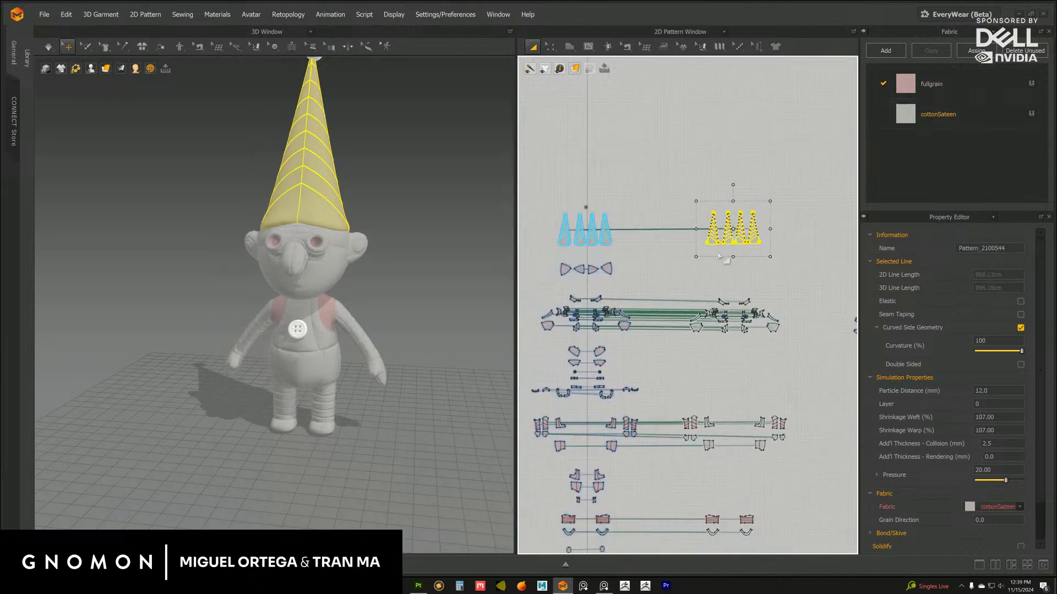
# Open the UV Editor and check where the cloned hat patterns' UV pieces sit among the tiles
pyautogui.keyDown('alt'); pyautogui.moveTo(314, 233); pyautogui.dragTo(314, 251, button='middle'); pyautogui.keyUp('alt')
pyautogui.click(724, 32)
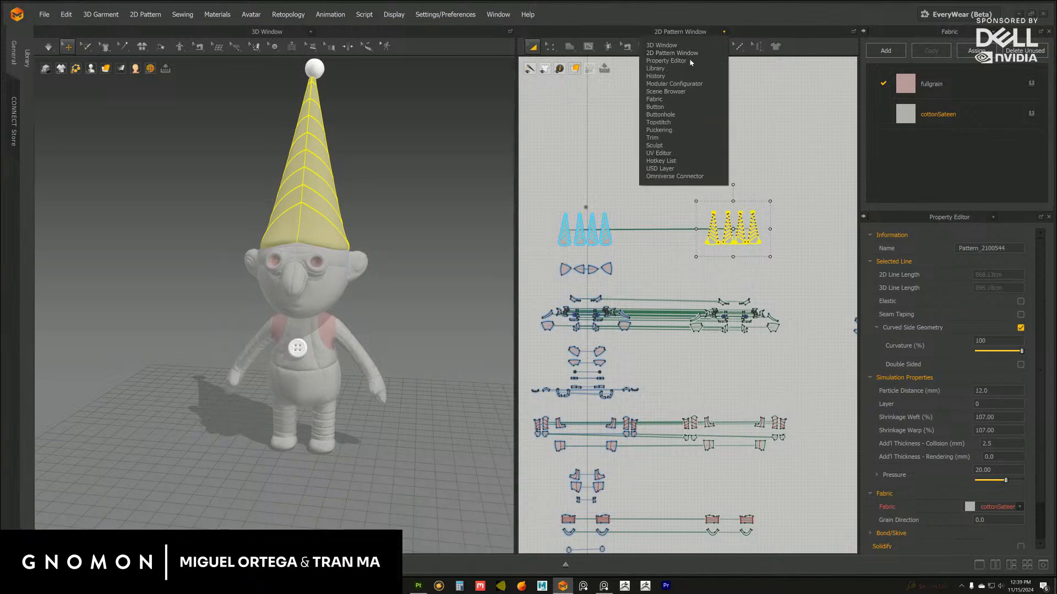
pyautogui.click(666, 146)
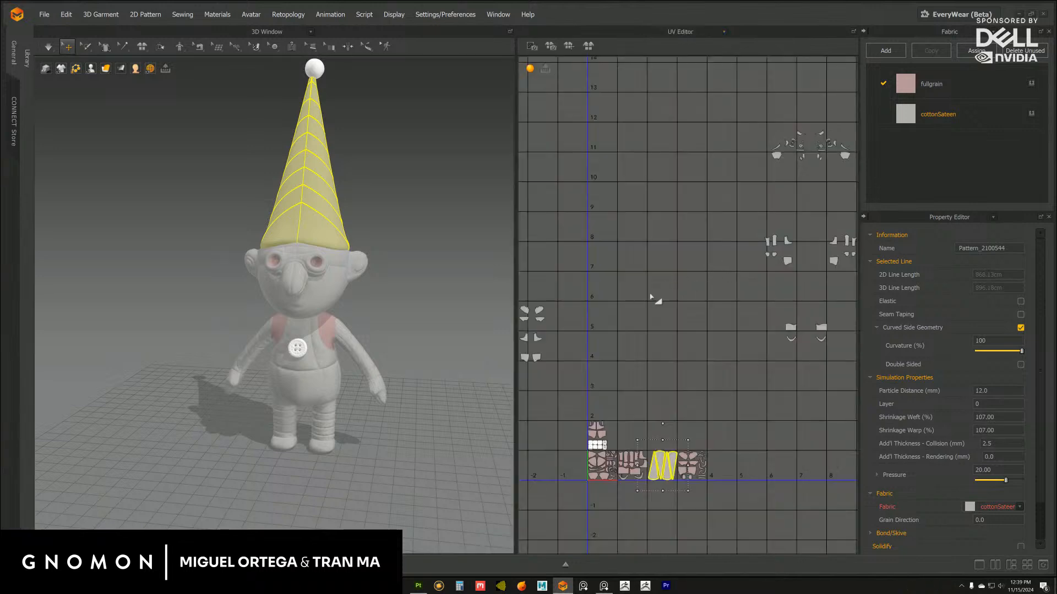
pyautogui.keyDown('alt'); pyautogui.moveTo(650, 296); pyautogui.dragTo(688, 157, button='middle'); pyautogui.keyUp('alt')
pyautogui.click(717, 234)
pyautogui.keyDown('alt'); pyautogui.moveTo(717, 234); pyautogui.dragTo(759, 326, button='right'); pyautogui.keyUp('alt')
pyautogui.keyDown('alt'); pyautogui.moveTo(717, 324); pyautogui.dragTo(702, 286, button='middle'); pyautogui.keyUp('alt')
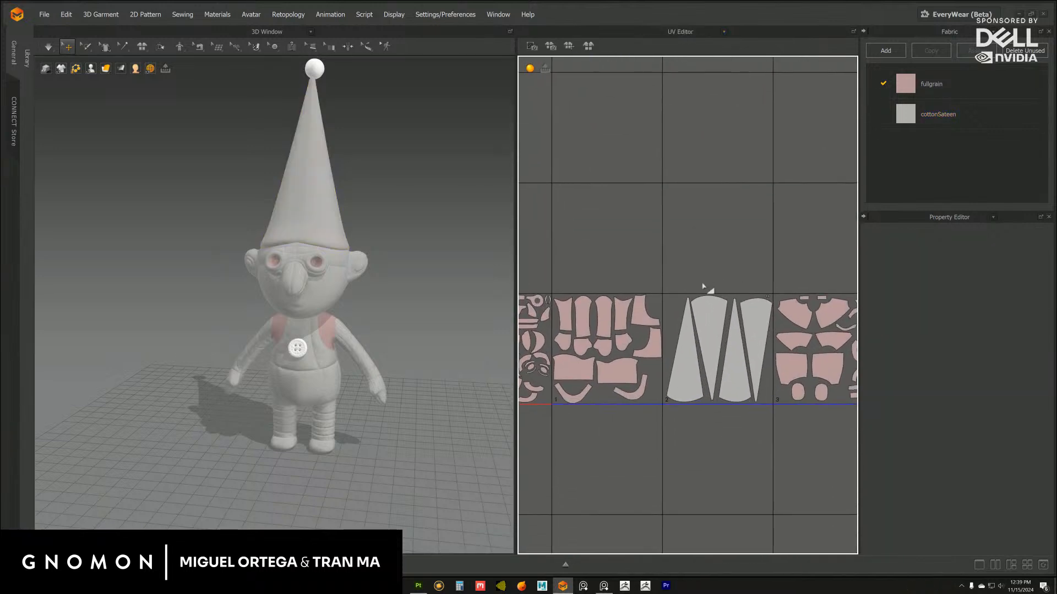
pyautogui.keyDown('alt'); pyautogui.moveTo(674, 303); pyautogui.dragTo(668, 256, button='right'); pyautogui.keyUp('alt')
# Switch back to the 2D Pattern Window and select a front outer-layer hat pattern on the 3D gnome
pyautogui.click(724, 32)
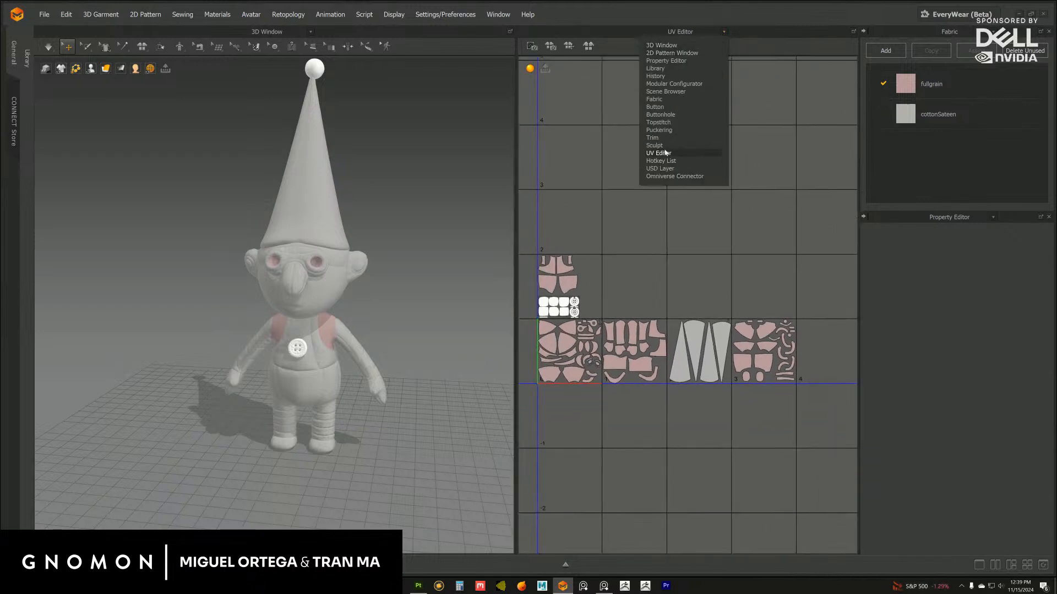
pyautogui.click(672, 52)
pyautogui.moveTo(435, 187); pyautogui.dragTo(138, 137, button='right')
pyautogui.click(321, 246)
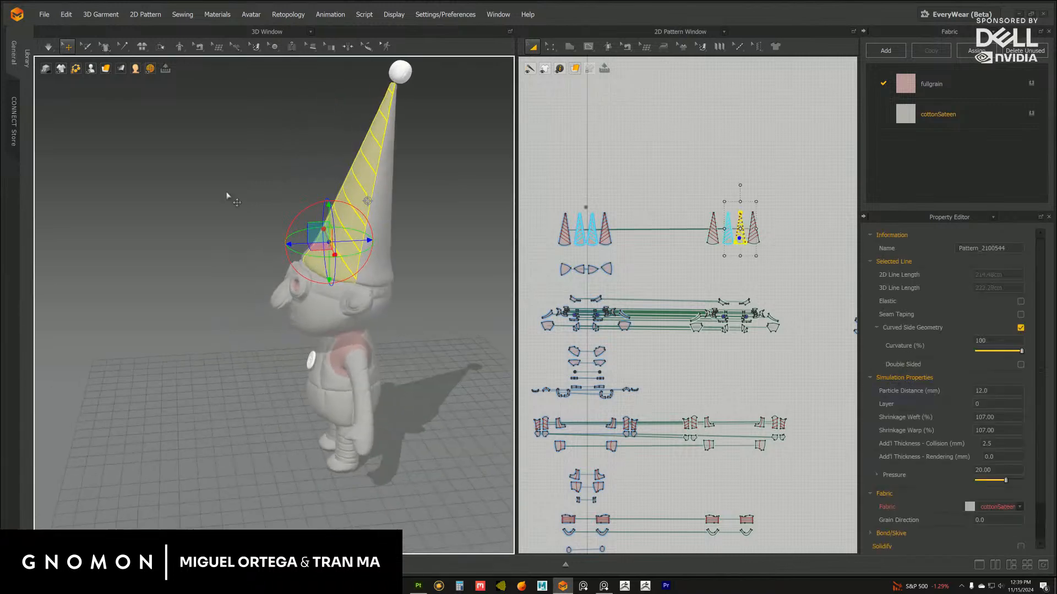
# Run the simulation on the cloned hat patterns, view the gnome from the front, and stop it
pyautogui.click(48, 46)
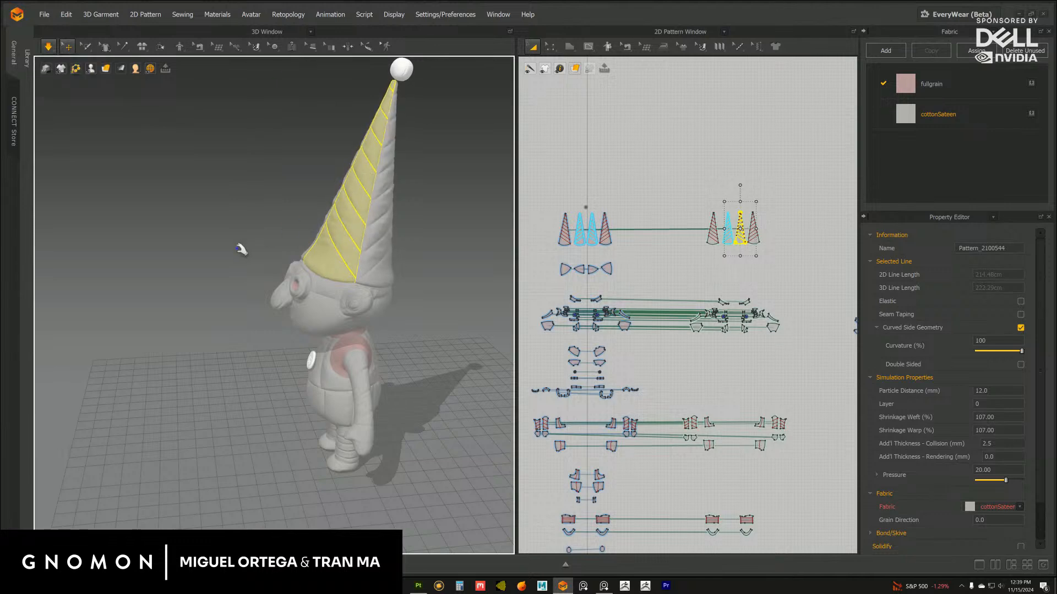
pyautogui.moveTo(241, 249); pyautogui.dragTo(283, 246, button='right')
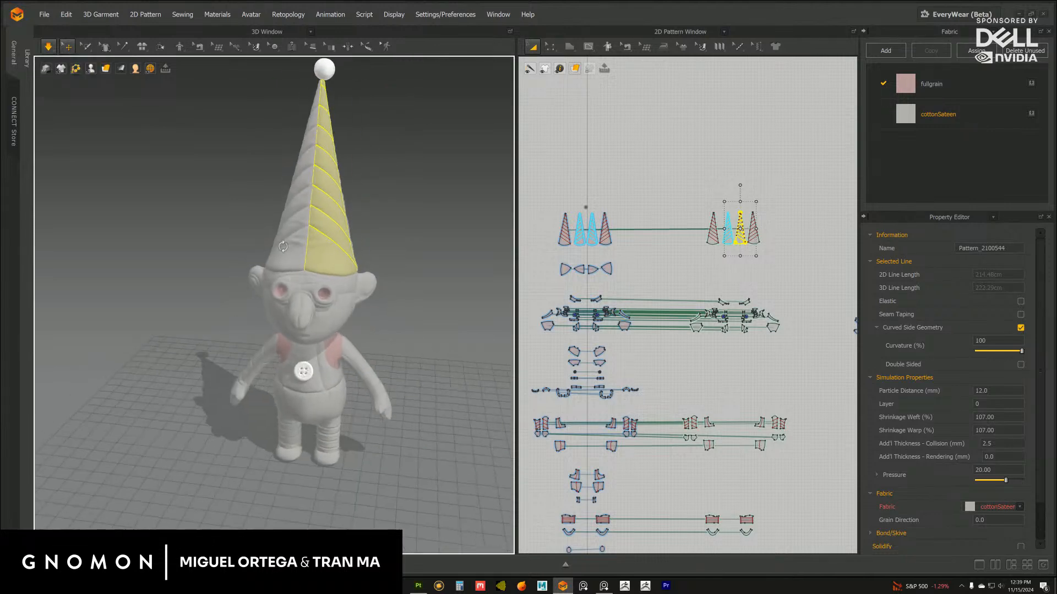
pyautogui.click(49, 47)
pyautogui.click(50, 50)
# Select all the old outer-layer head patterns, covering the face, nose, eyes and ears, and delete them
pyautogui.moveTo(707, 303); pyautogui.dragTo(663, 287, button='middle')
pyautogui.moveTo(616, 262); pyautogui.dragTo(743, 338)
pyautogui.scroll(4, 635, 299)
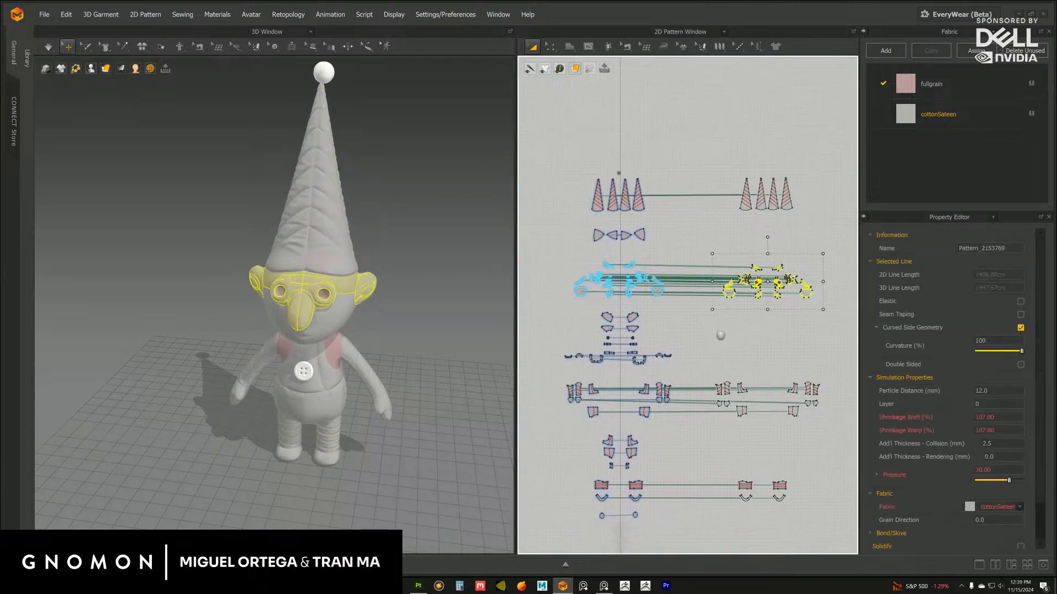
pyautogui.moveTo(635, 299); pyautogui.dragTo(676, 303, button='middle')
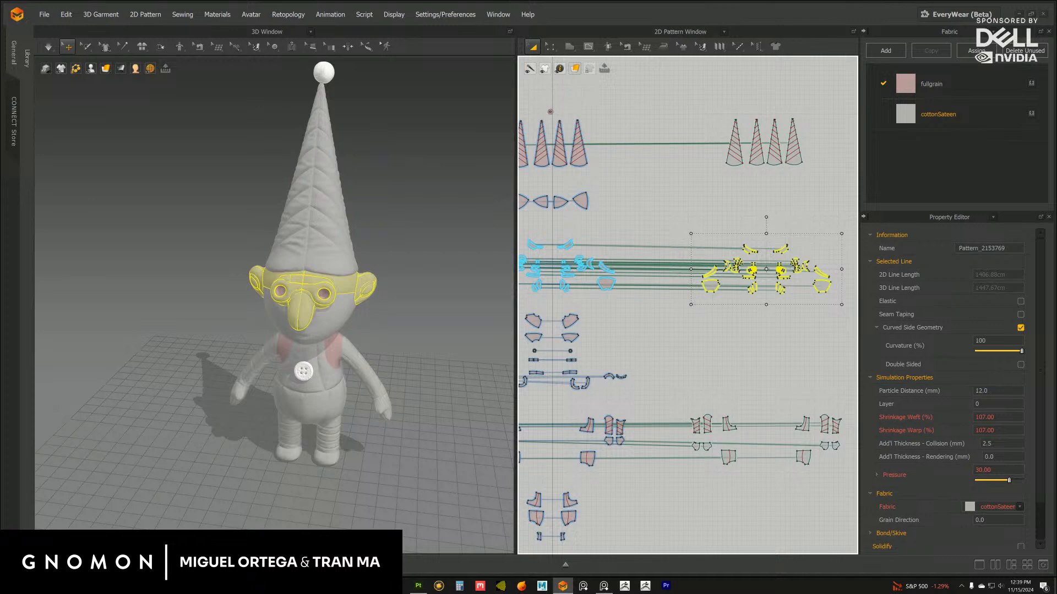
pyautogui.scroll(-2, 743, 308)
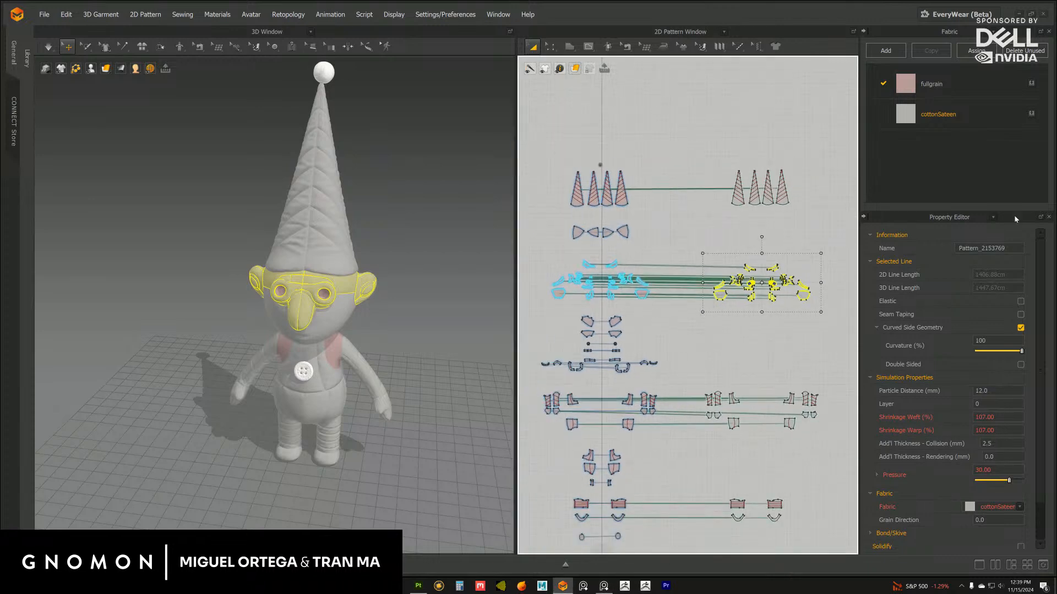
# Clone the inner head patterns with Layer Clone (Over) and place the clones beside the originals, level with them
pyautogui.click(531, 252)
pyautogui.moveTo(531, 252); pyautogui.dragTo(673, 312)
pyautogui.rightClick(644, 297)
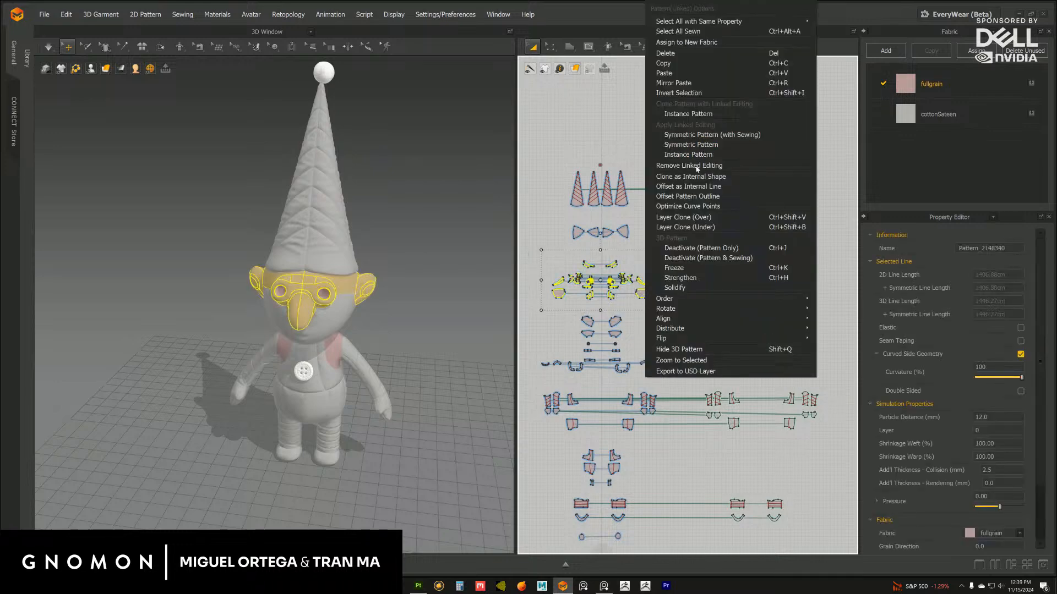
pyautogui.click(691, 218)
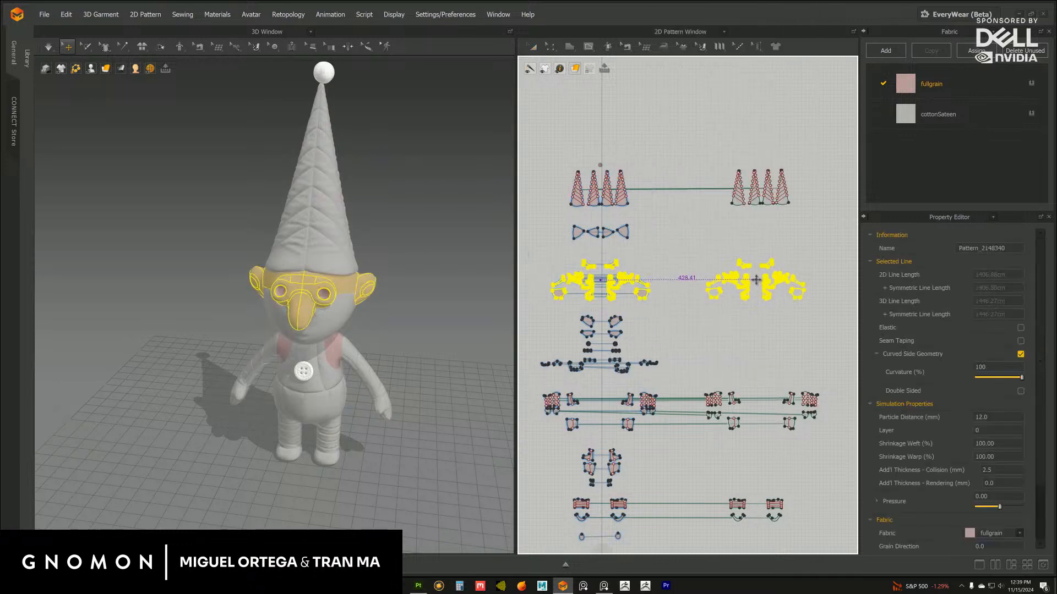
# Set the cloned head patterns' shrinkage weft and shrinkage warp to 107% and their pressure to 20
pyautogui.click(994, 434)
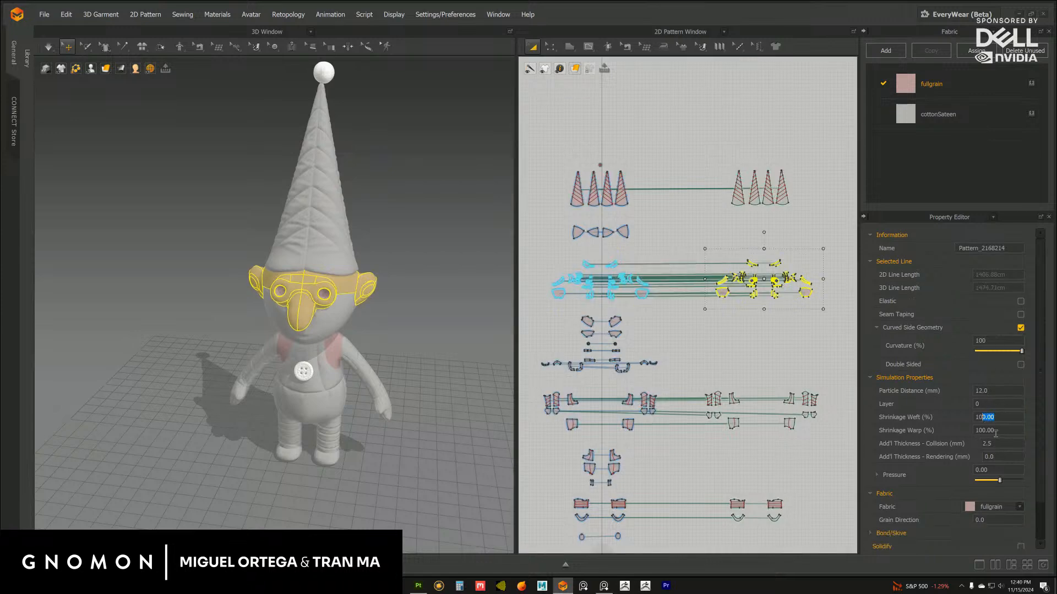
pyautogui.write('7')
pyautogui.click(991, 431)
pyautogui.write('7')
pyautogui.click(995, 468)
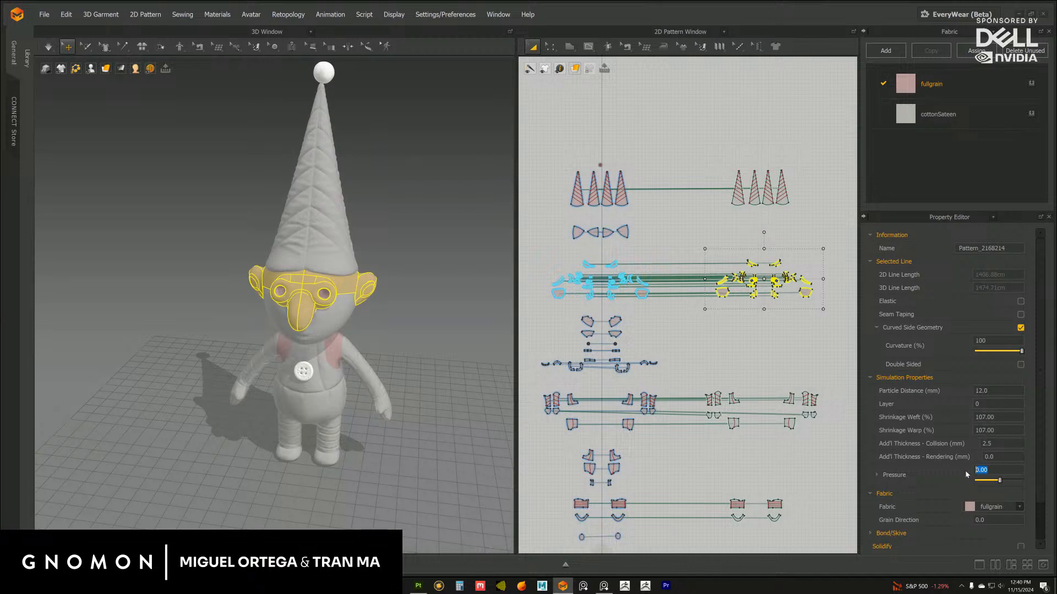
pyautogui.click(1008, 456)
pyautogui.click(803, 293)
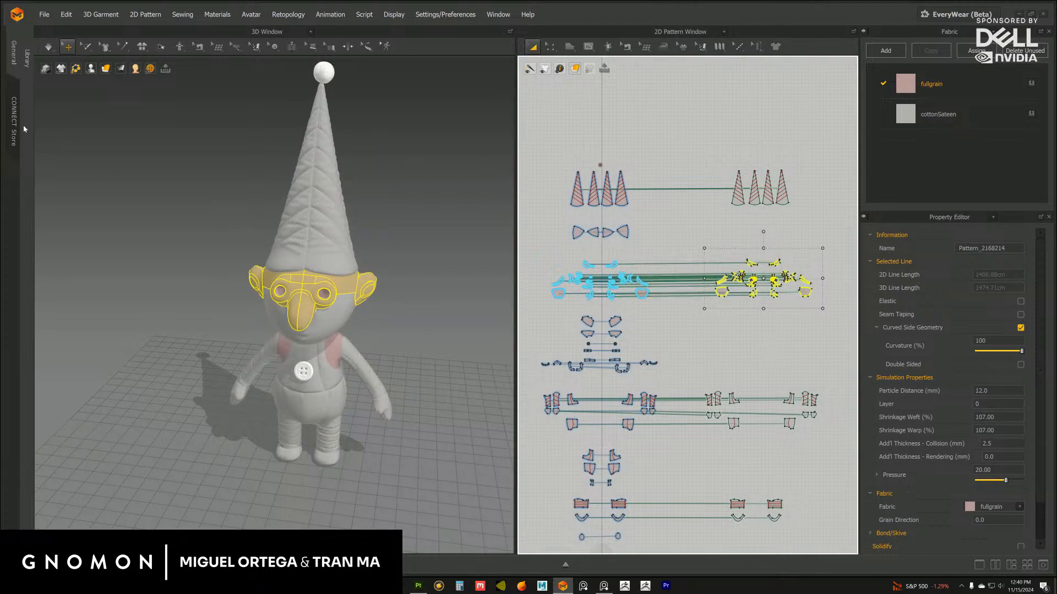
# Start the simulation and assign the cottonSateen fabric to the cloned head patterns
pyautogui.click(49, 48)
pyautogui.click(295, 245)
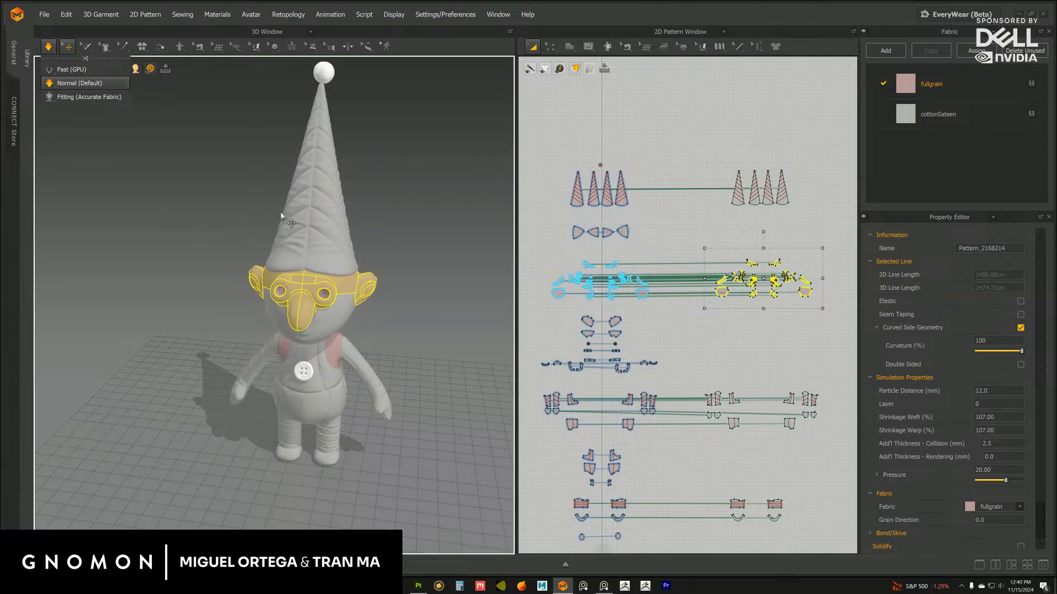
pyautogui.click(1032, 114)
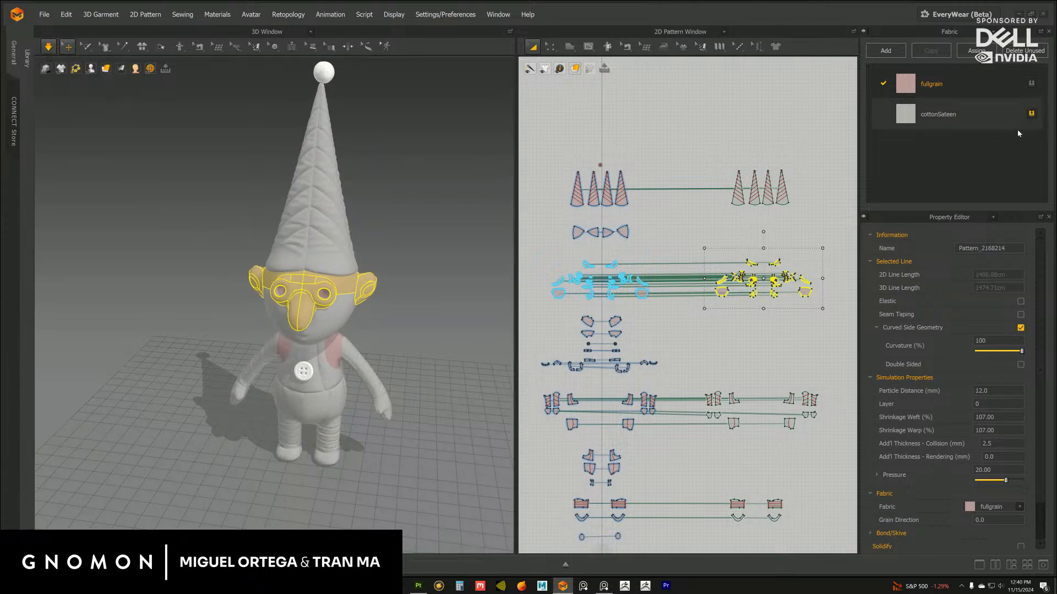
# Examine the simulating head close up from the side, then the whole gnome from the front
pyautogui.moveTo(314, 353); pyautogui.dragTo(280, 349, button='right')
pyautogui.click(385, 350)
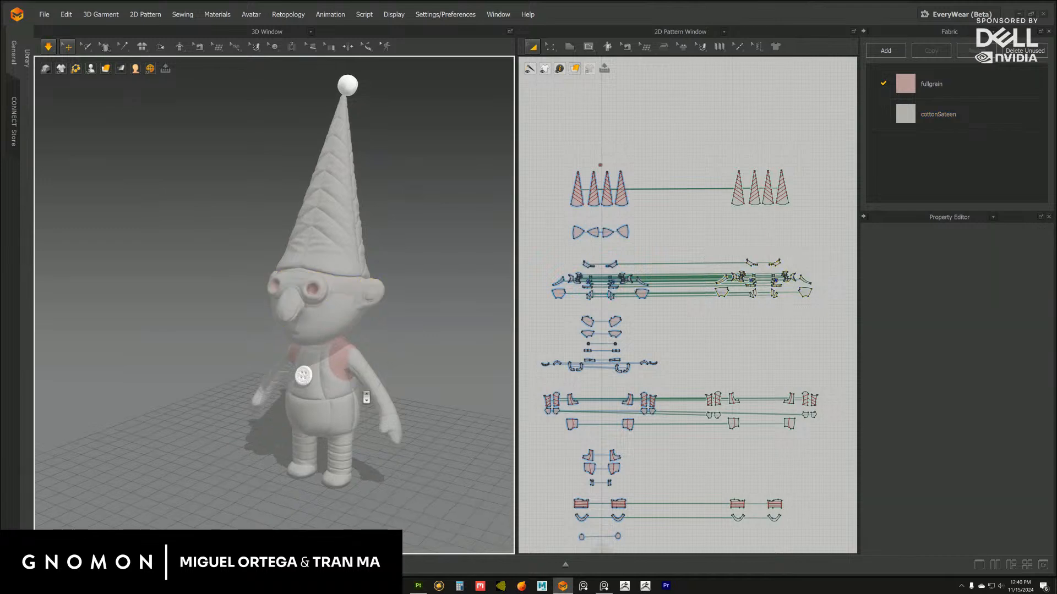
pyautogui.scroll(5, 366, 391)
pyautogui.scroll(4, 336, 366)
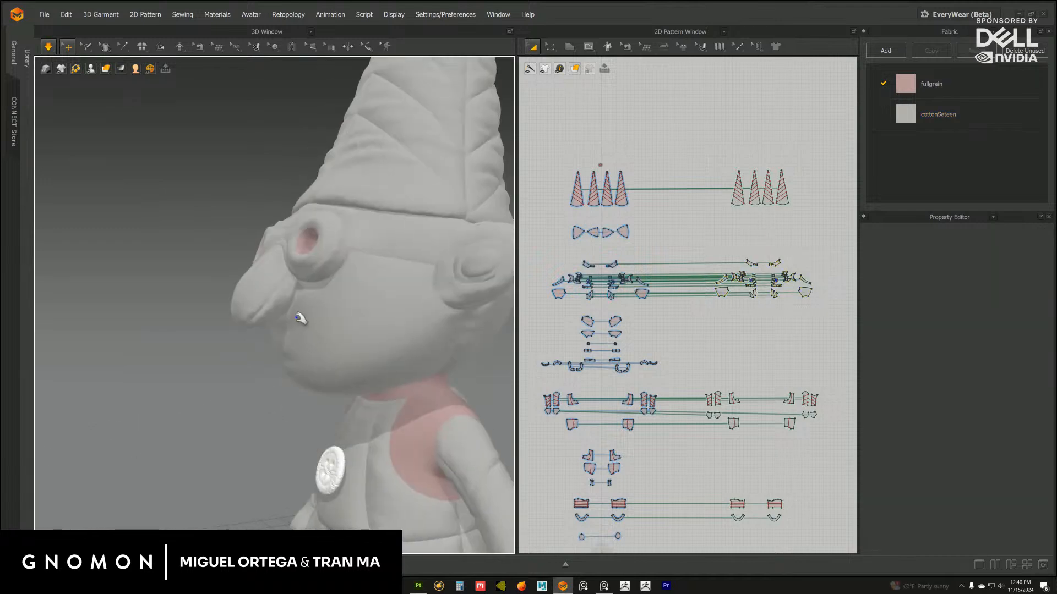
pyautogui.click(321, 338)
pyautogui.click(238, 379)
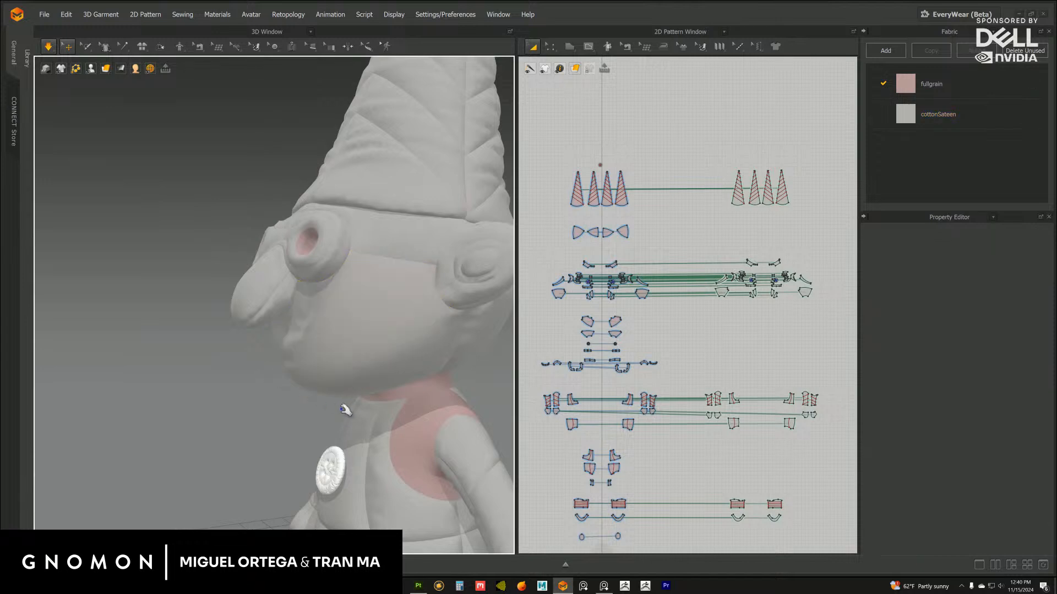
pyautogui.scroll(-6, 335, 385)
pyautogui.moveTo(335, 368); pyautogui.dragTo(374, 381, button='right')
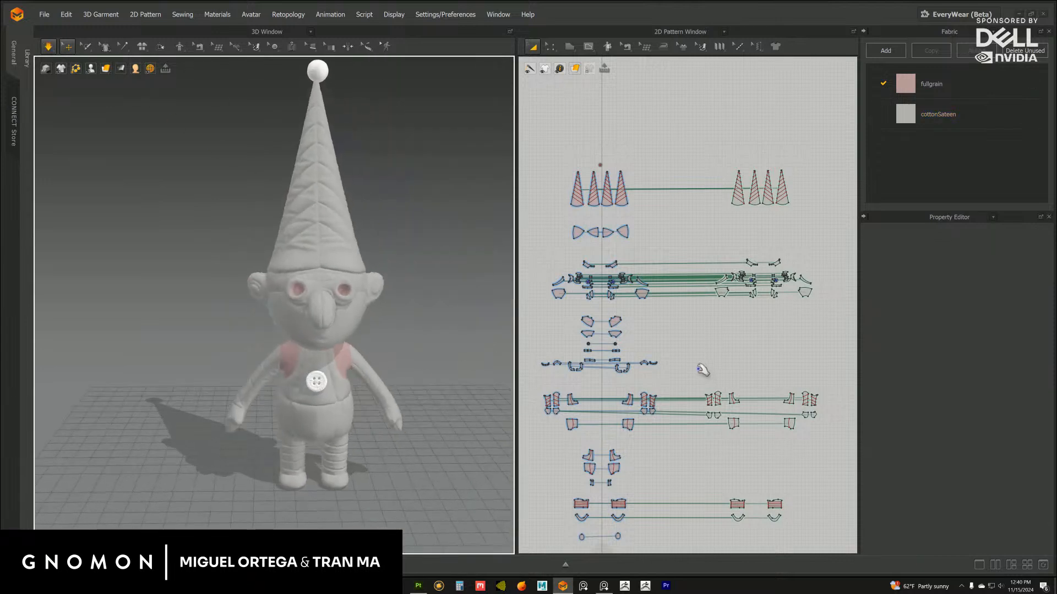
# Stop the simulation, select all the old outer-layer arm patterns for both arms and delete them
pyautogui.moveTo(703, 370); pyautogui.dragTo(664, 304, button='right')
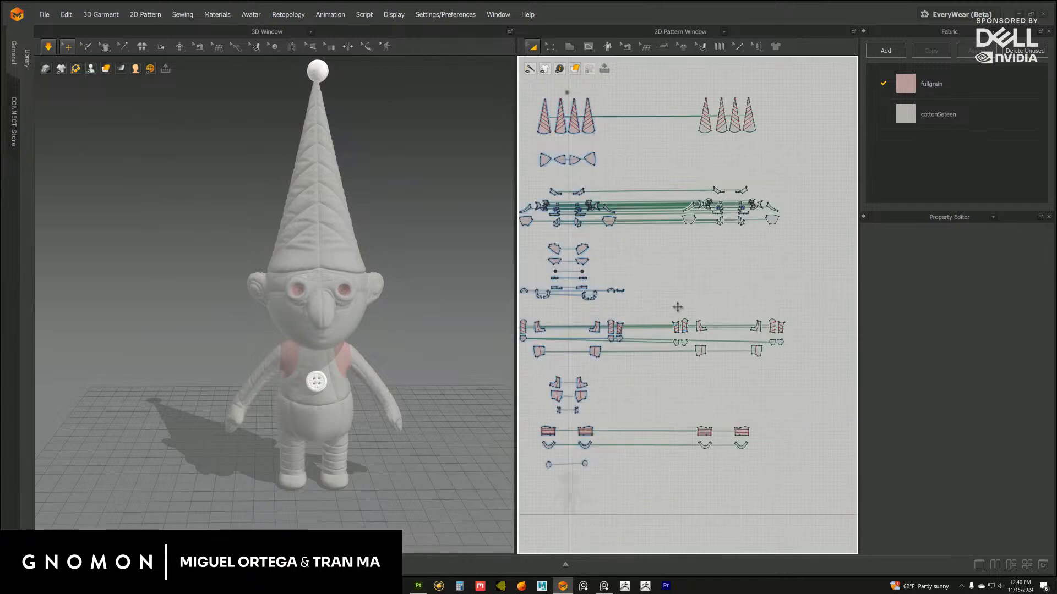
pyautogui.moveTo(647, 291); pyautogui.dragTo(630, 282, button='middle')
pyautogui.moveTo(649, 286); pyautogui.dragTo(731, 345)
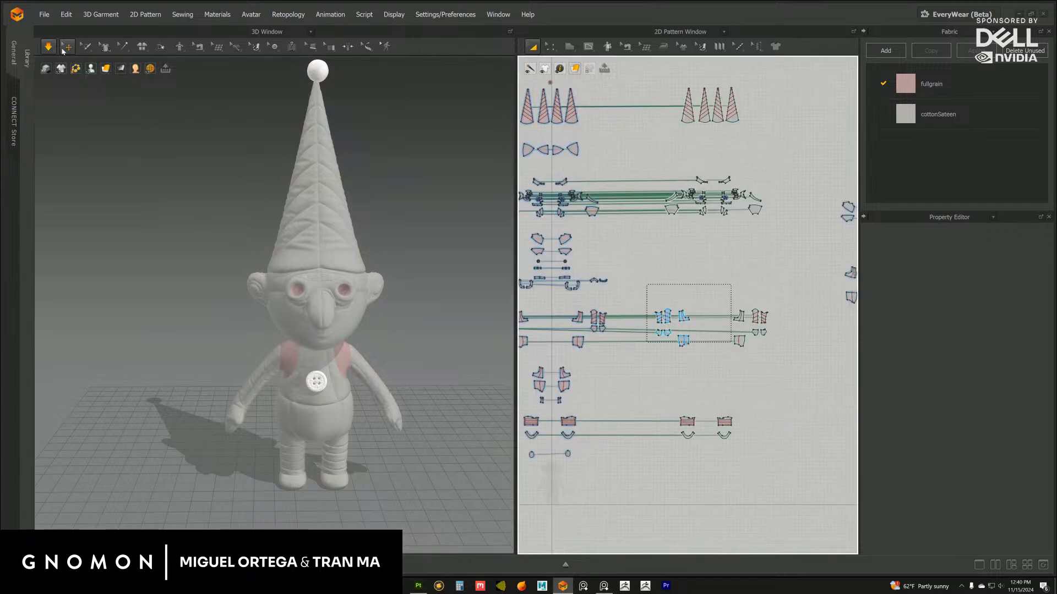
pyautogui.click(655, 283)
pyautogui.moveTo(645, 280); pyautogui.dragTo(793, 377)
pyautogui.scroll(-2, 690, 365)
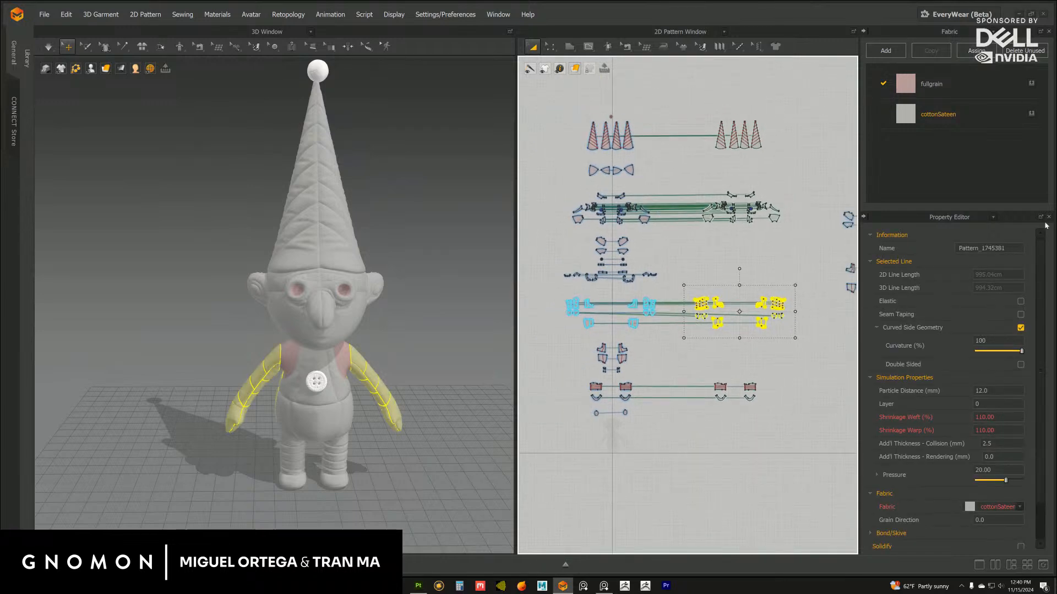
# Try cloning the inner arm patterns with Layer Clone (Over), placing them beside the originals and assigning them cottonSateen
pyautogui.click(682, 236)
pyautogui.moveTo(553, 287); pyautogui.dragTo(681, 342)
pyautogui.rightClick(633, 304)
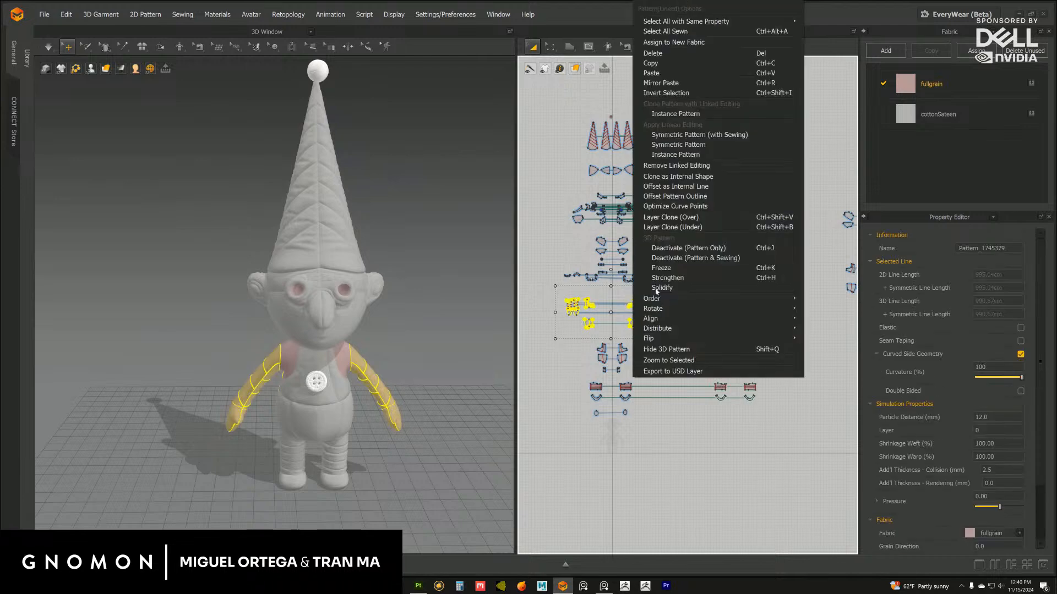
pyautogui.click(691, 217)
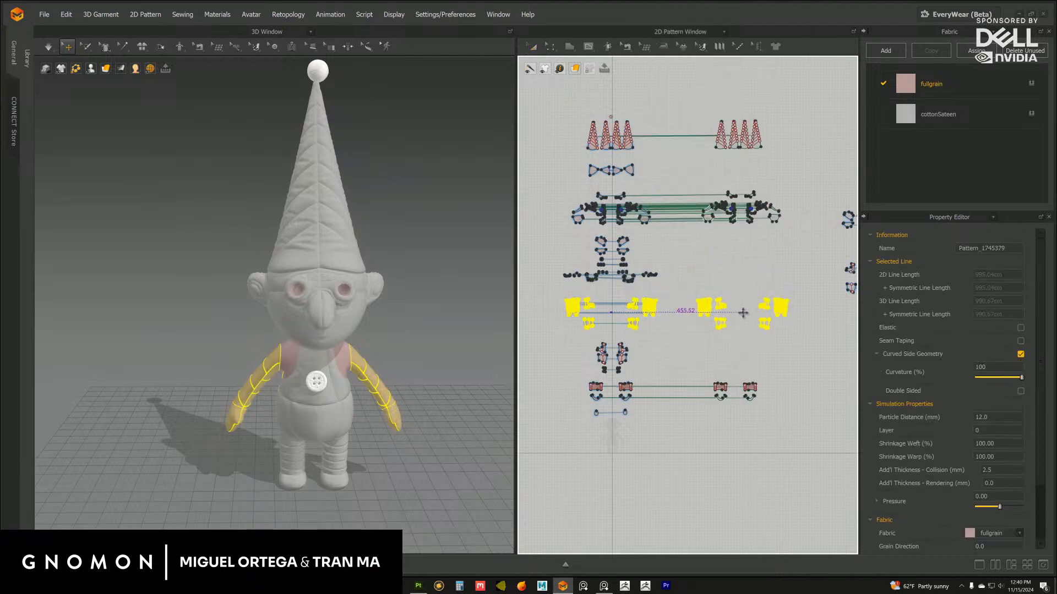
pyautogui.click(1028, 115)
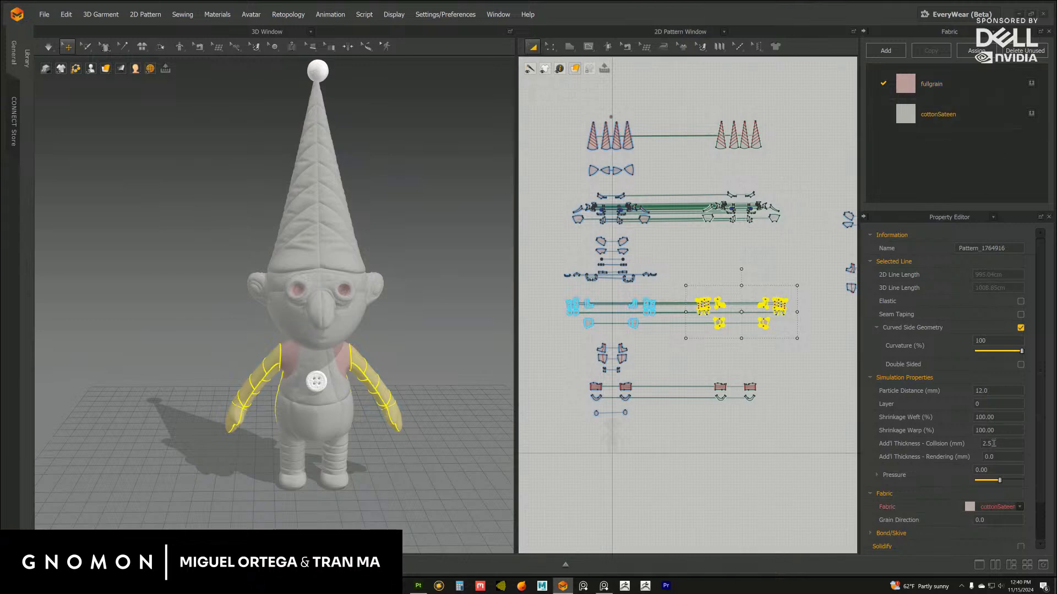
# Undo the arm patterns' layer clone along with its fabric assignment and clear the selection
pyautogui.moveTo(739, 356); pyautogui.dragTo(673, 349, button='middle')
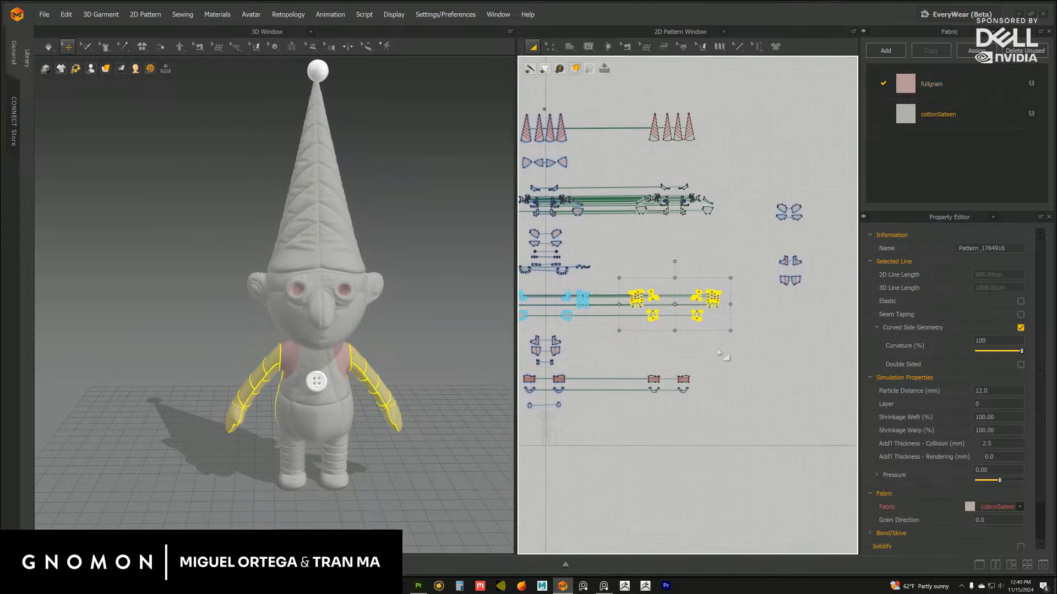
pyautogui.hotkey('ctrl', 'z')
pyautogui.click(698, 358)
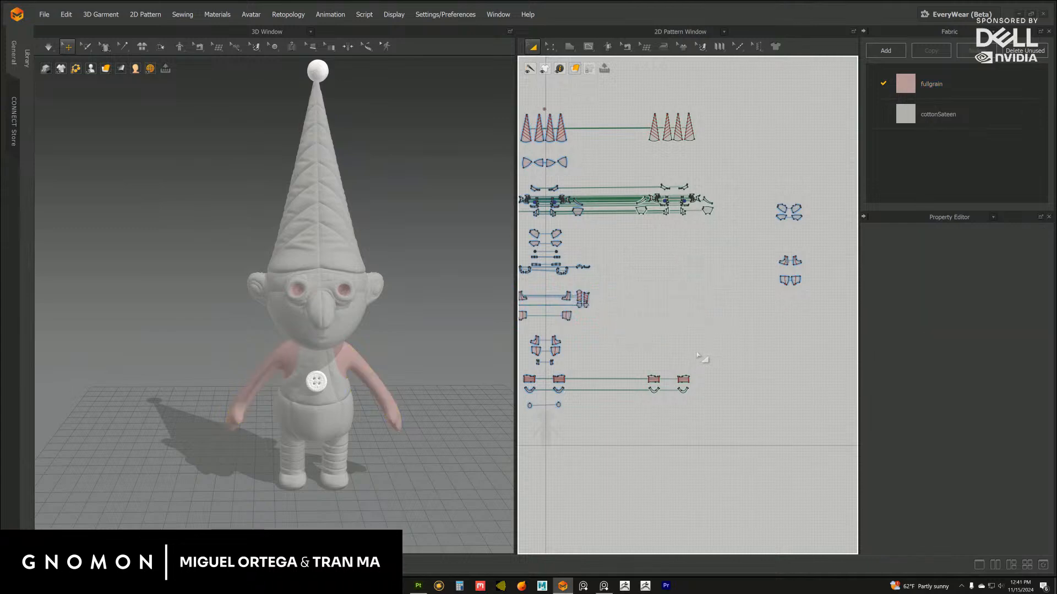
# Restore the outer layer of the arm patterns and select its pieces
pyautogui.hotkey('ctrl', 'y')
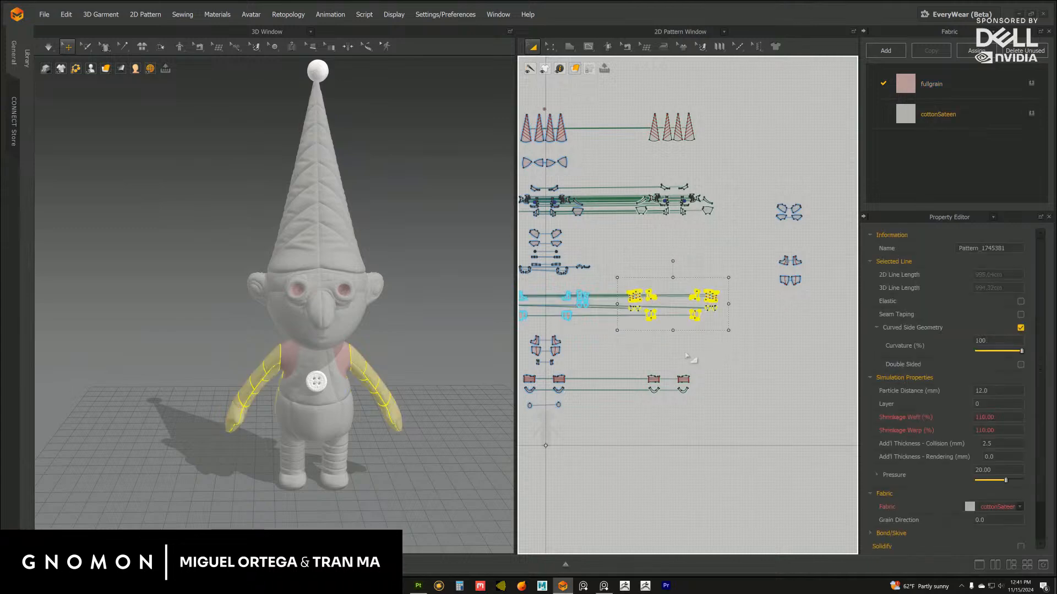
pyautogui.moveTo(688, 356); pyautogui.dragTo(741, 364, button='middle')
pyautogui.click(783, 366)
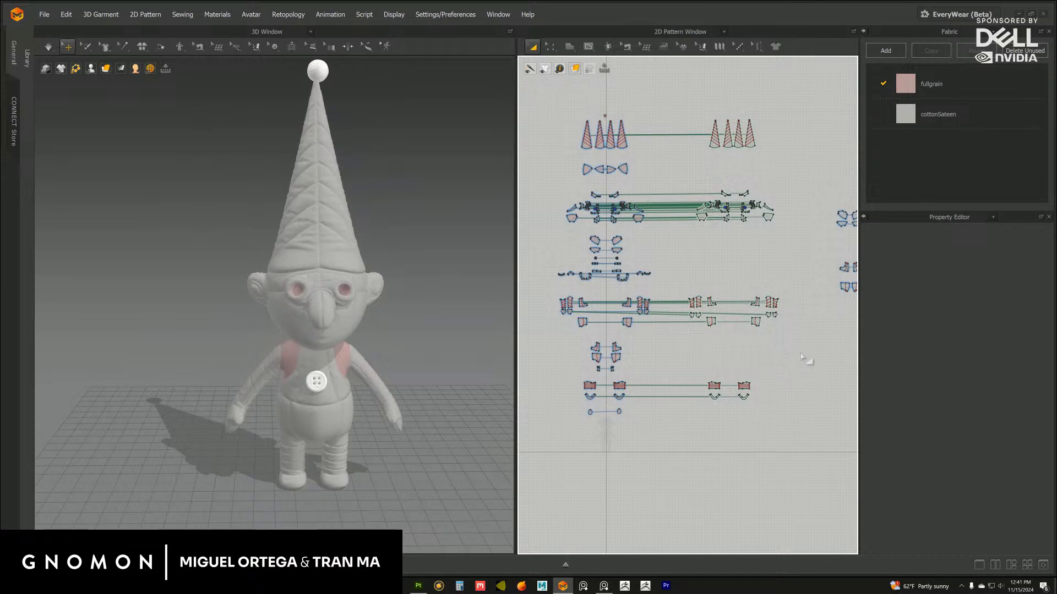
pyautogui.moveTo(800, 357); pyautogui.dragTo(697, 284)
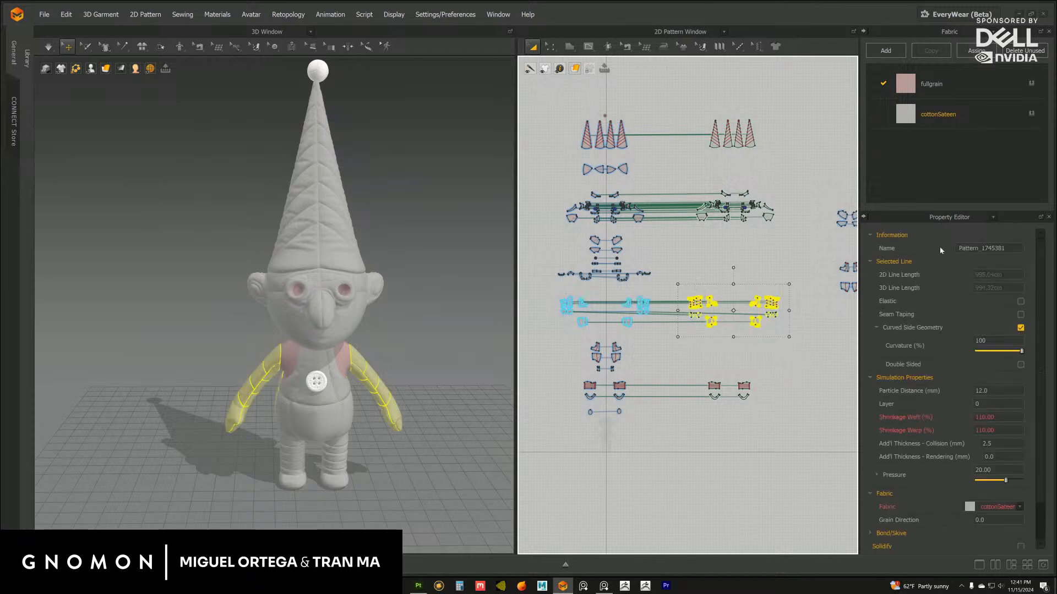
# Clone the base arm patterns with Layer Clone (Over) and place the copies in line beside the originals
pyautogui.moveTo(538, 283)
pyautogui.mouseDown()
pyautogui.moveTo(681, 333)
pyautogui.moveTo(641, 305)
pyautogui.mouseUp()
pyautogui.rightClick(641, 306)
pyautogui.click(688, 217)
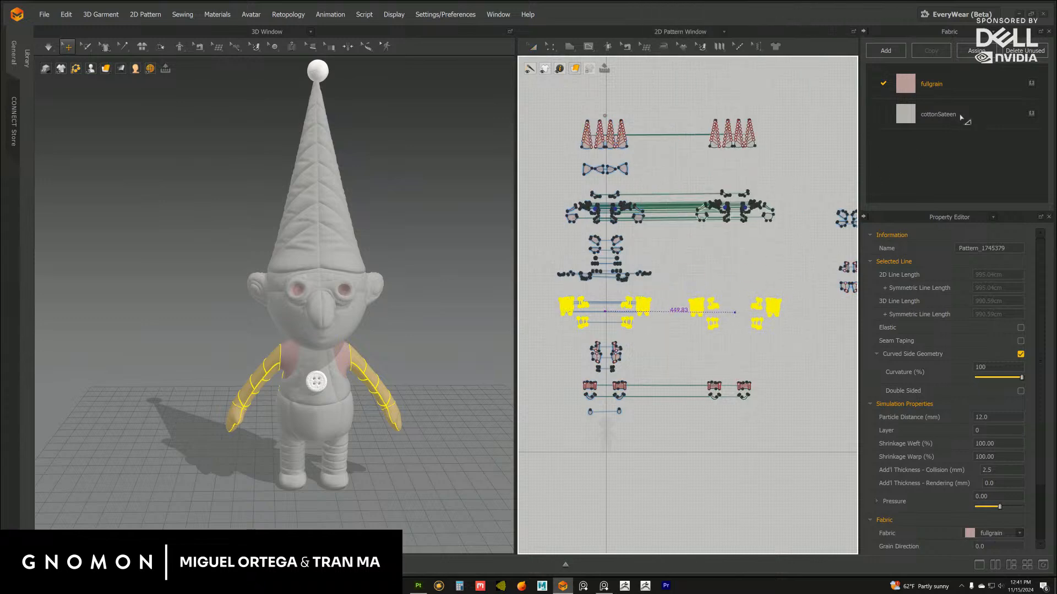
# Assign the cottonSateen fabric to the cloned arm layer and set its weft and warp shrinkage to 110 and pressure to 20
pyautogui.click(1031, 114)
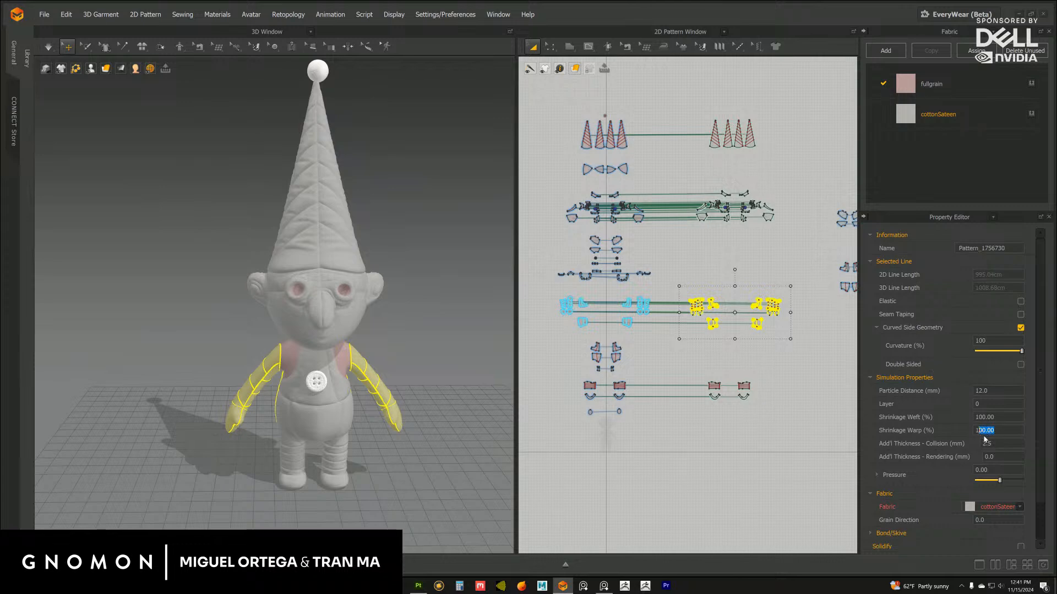
pyautogui.write('110')
pyautogui.moveTo(996, 417); pyautogui.dragTo(979, 418)
pyautogui.write('1')
pyautogui.press('Return')
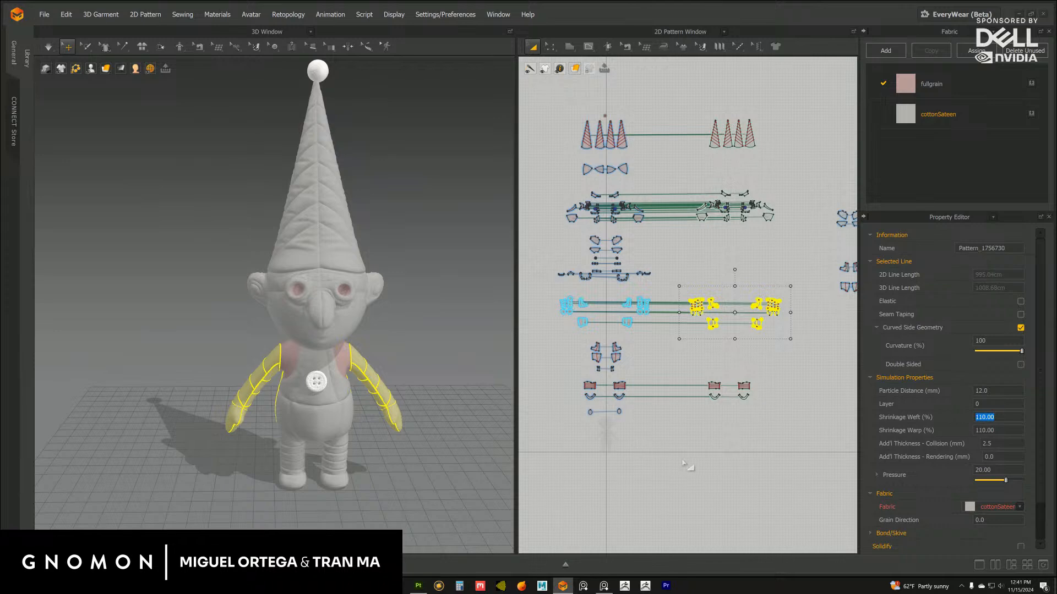
# Run the simulation to settle and inflate the cloned arm layer, checking the arms from another angle
pyautogui.scroll(5, 297, 276)
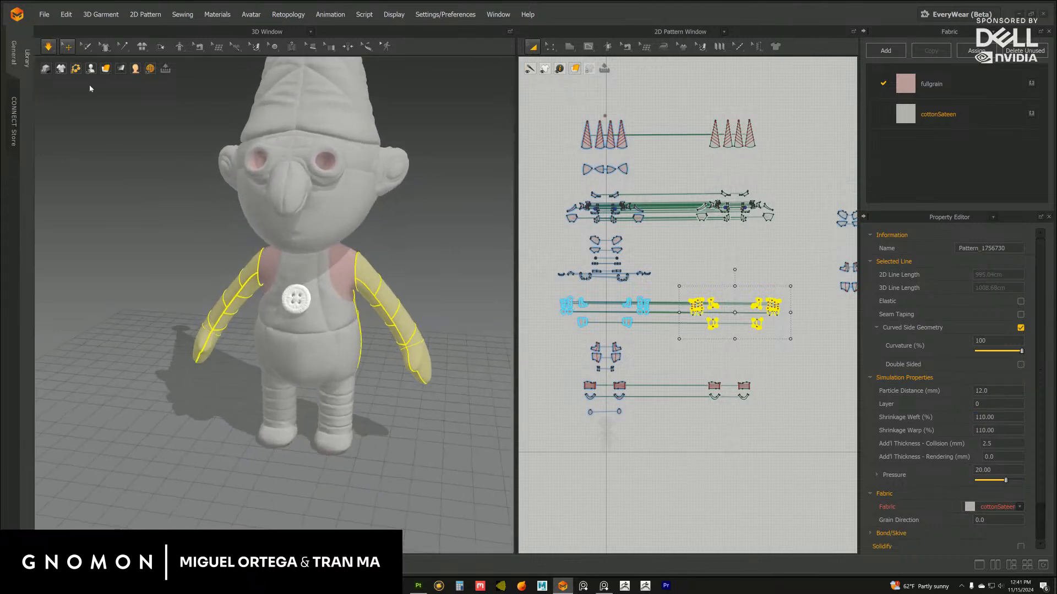
pyautogui.click(351, 332)
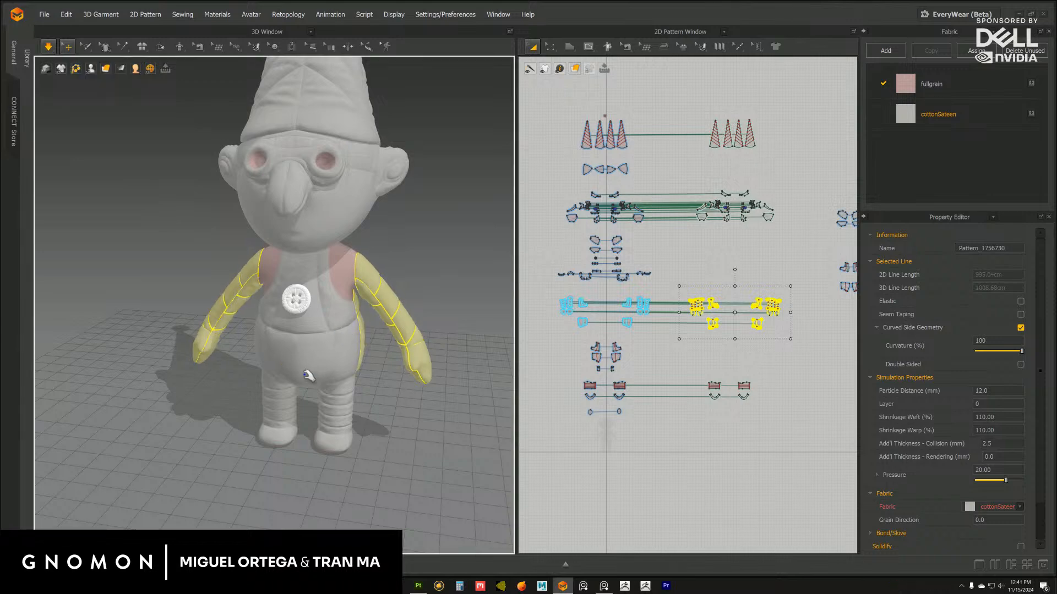
pyautogui.moveTo(309, 377); pyautogui.dragTo(277, 342, button='right')
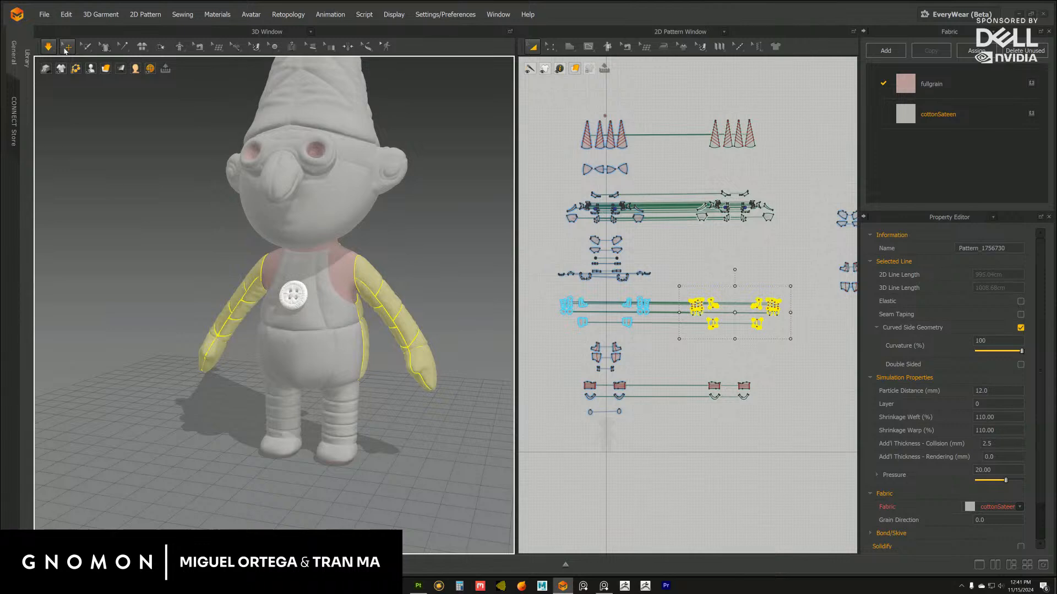
# Delete the cloned outer layer of the leg and foot patterns
pyautogui.scroll(3, 642, 523)
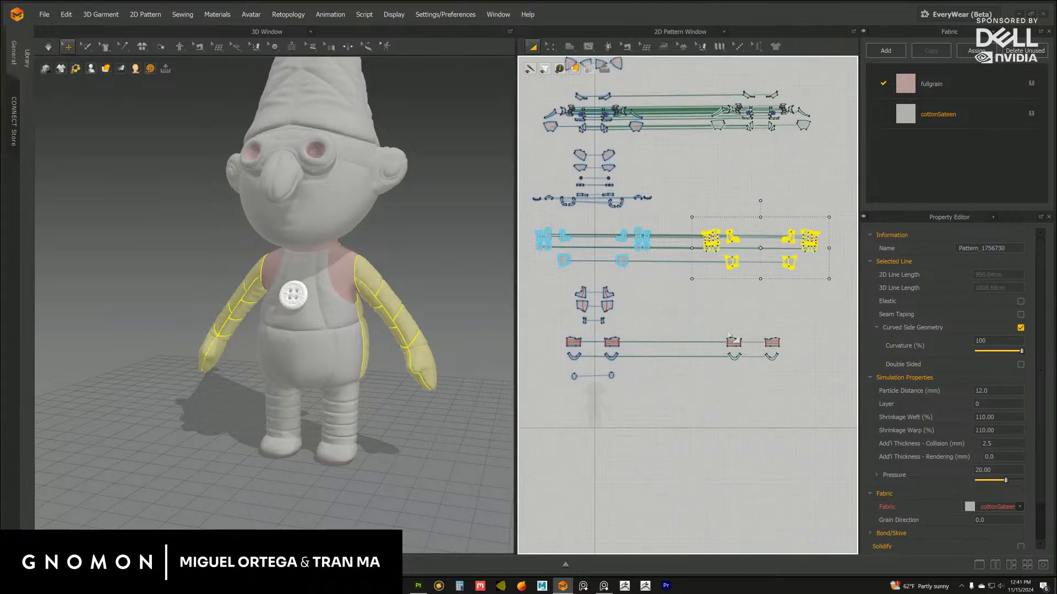
pyautogui.moveTo(698, 305); pyautogui.dragTo(787, 381)
pyautogui.scroll(2, 737, 366)
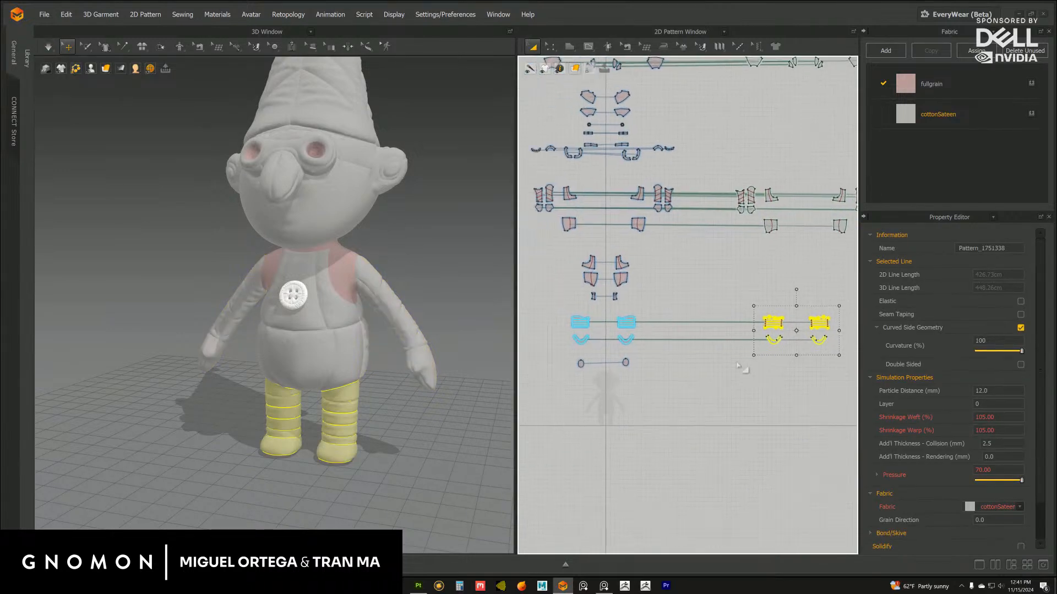
pyautogui.scroll(5, 843, 346)
pyautogui.moveTo(843, 347); pyautogui.dragTo(729, 415, button='middle')
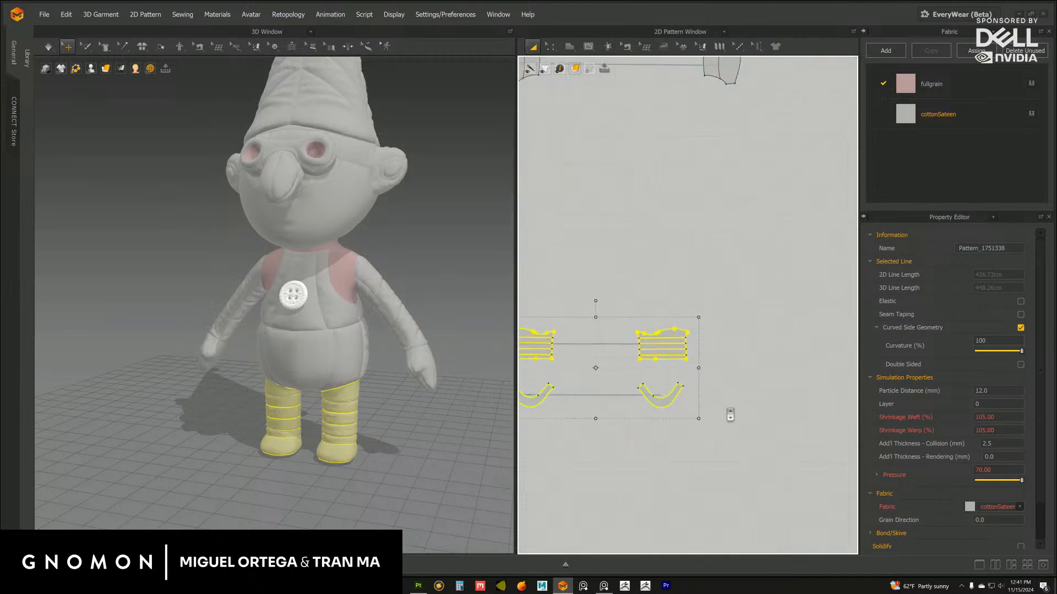
pyautogui.scroll(-3, 611, 374)
pyautogui.moveTo(611, 375); pyautogui.dragTo(735, 315, button='middle')
pyautogui.scroll(-1, 691, 322)
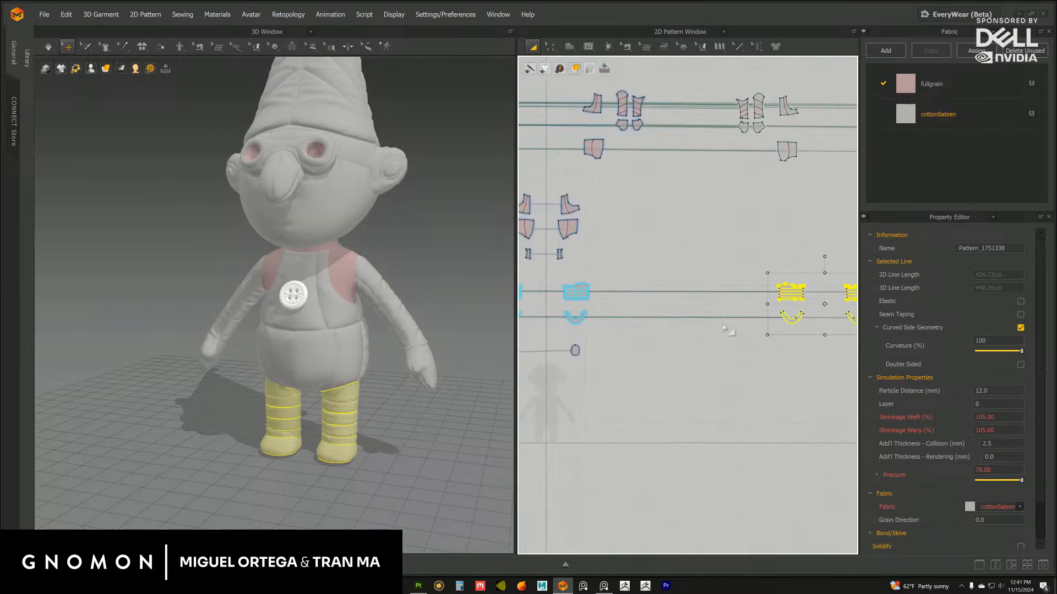
pyautogui.scroll(-1, 729, 316)
pyautogui.press('Delete')
# Try to clone the base leg and foot patterns with Layer Clone (Over)
pyautogui.moveTo(565, 311); pyautogui.dragTo(610, 314, button='middle')
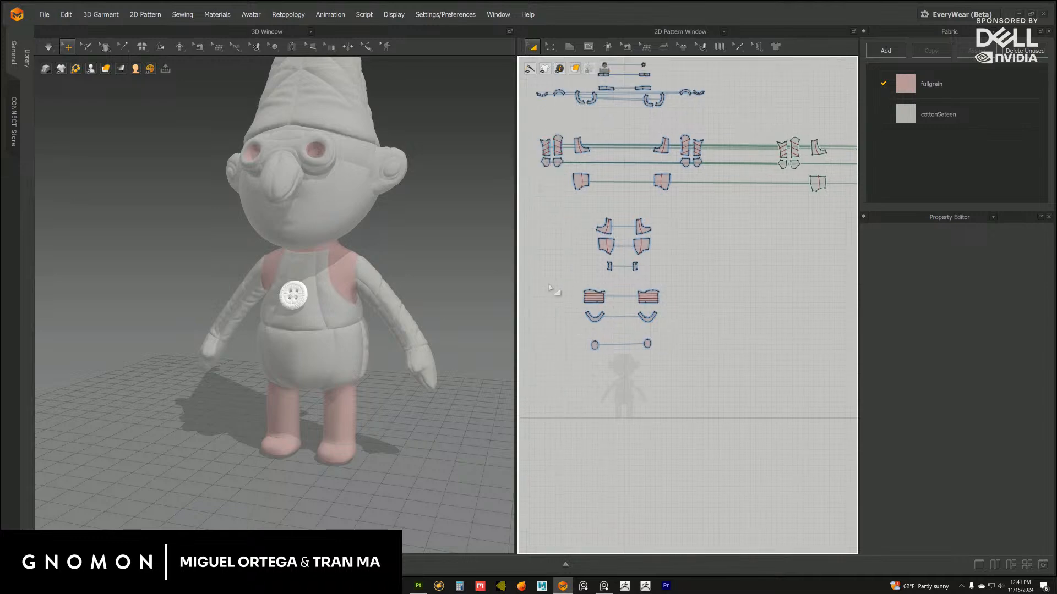
pyautogui.moveTo(566, 290)
pyautogui.mouseDown()
pyautogui.moveTo(686, 336)
pyautogui.moveTo(550, 277)
pyautogui.mouseUp()
pyautogui.click(703, 332)
pyautogui.rightClick(654, 297)
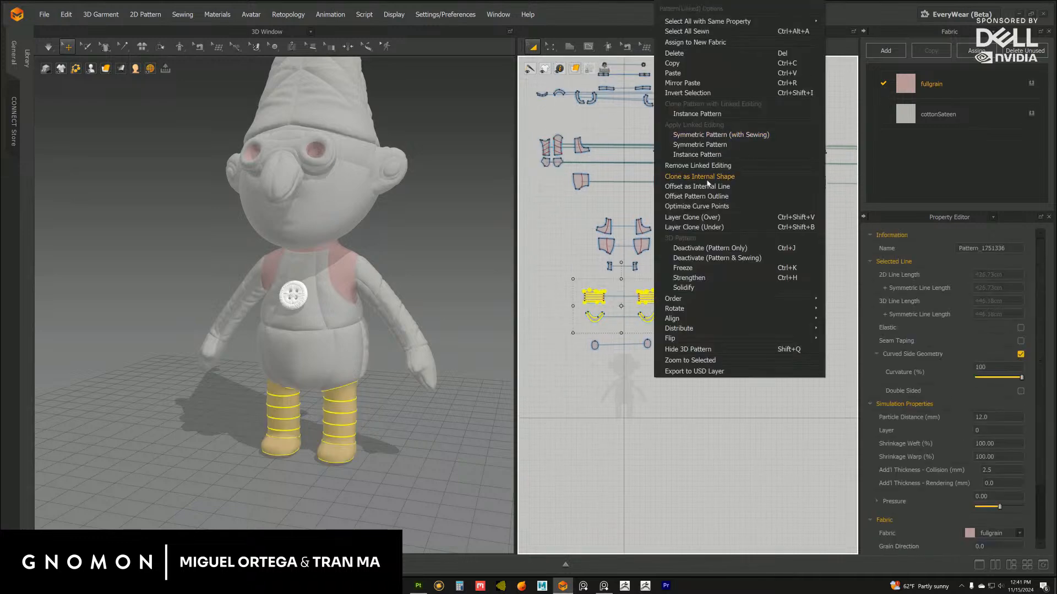
pyautogui.click(701, 218)
pyautogui.scroll(-3, 584, 331)
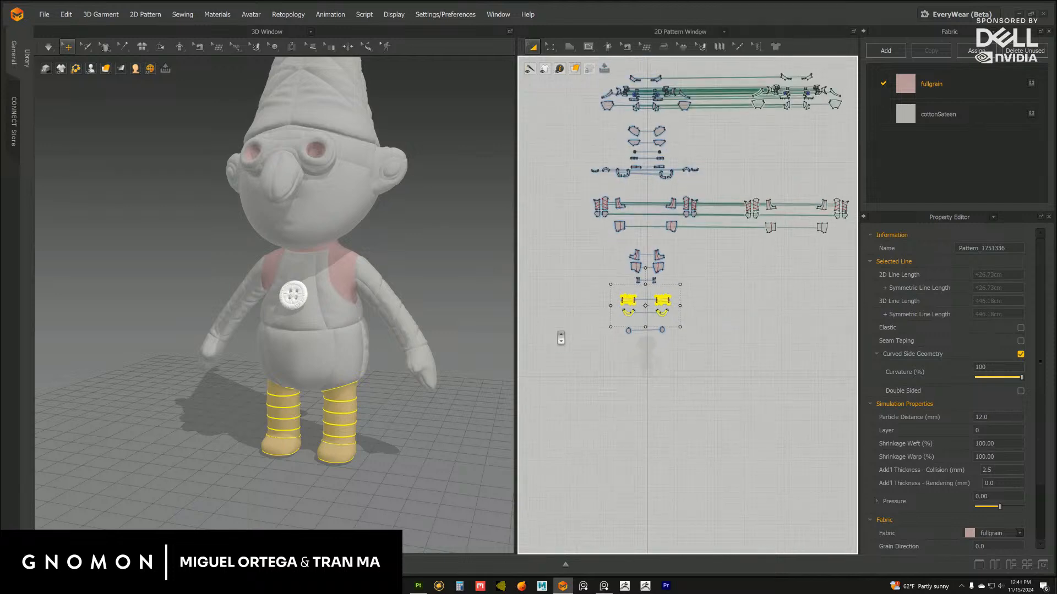
# Undo the deletion of the legs' outer layer patterns and clear the selection
pyautogui.click(576, 323)
pyautogui.hotkey('ctrl', 'z')
pyautogui.click(582, 321)
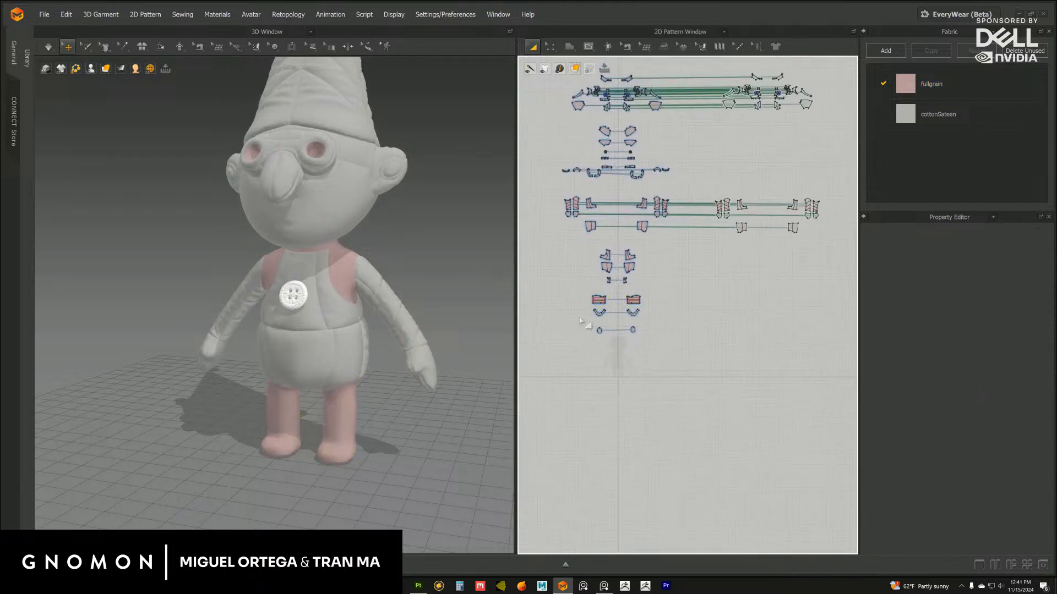
pyautogui.hotkey('ctrl', 'z')
pyautogui.click(681, 296)
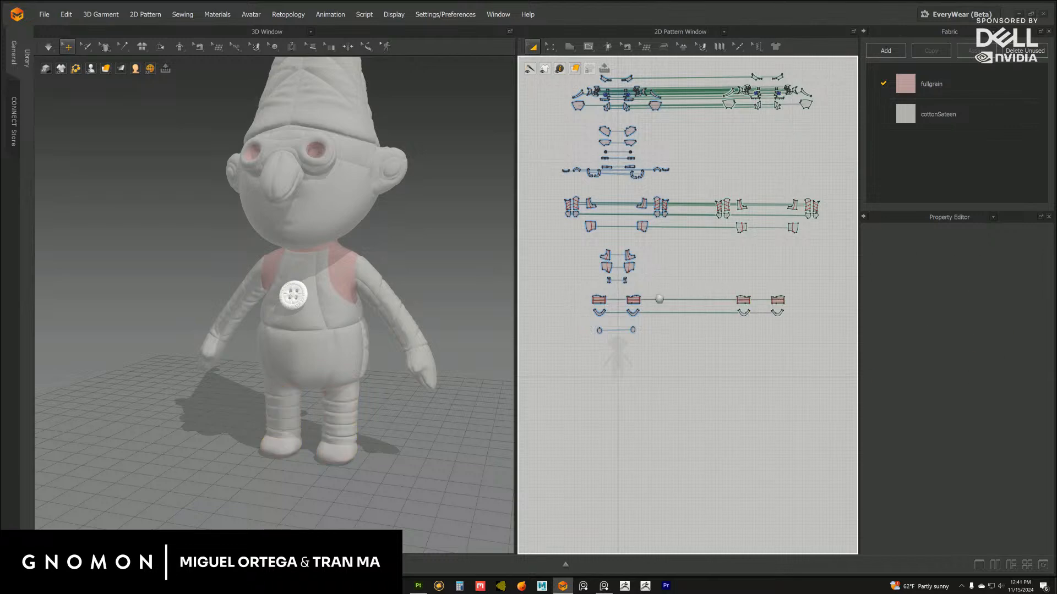
# Select the legs' outer layer patterns and capture a screen snip of their simulation and fabric properties
pyautogui.moveTo(709, 288); pyautogui.dragTo(697, 286, button='middle')
pyautogui.moveTo(817, 349); pyautogui.dragTo(703, 270)
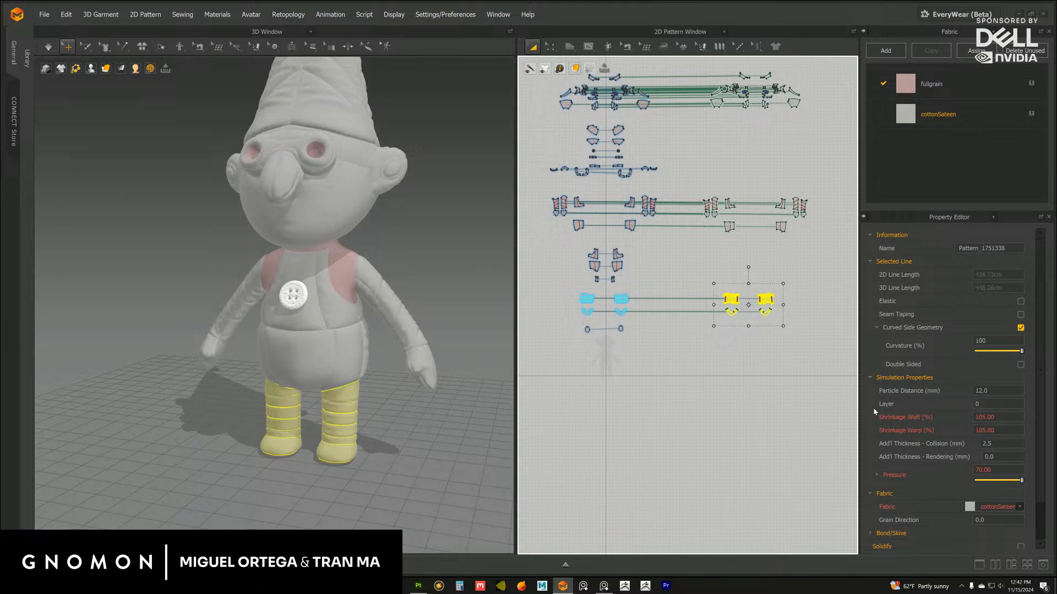
pyautogui.press('super+shift+s')
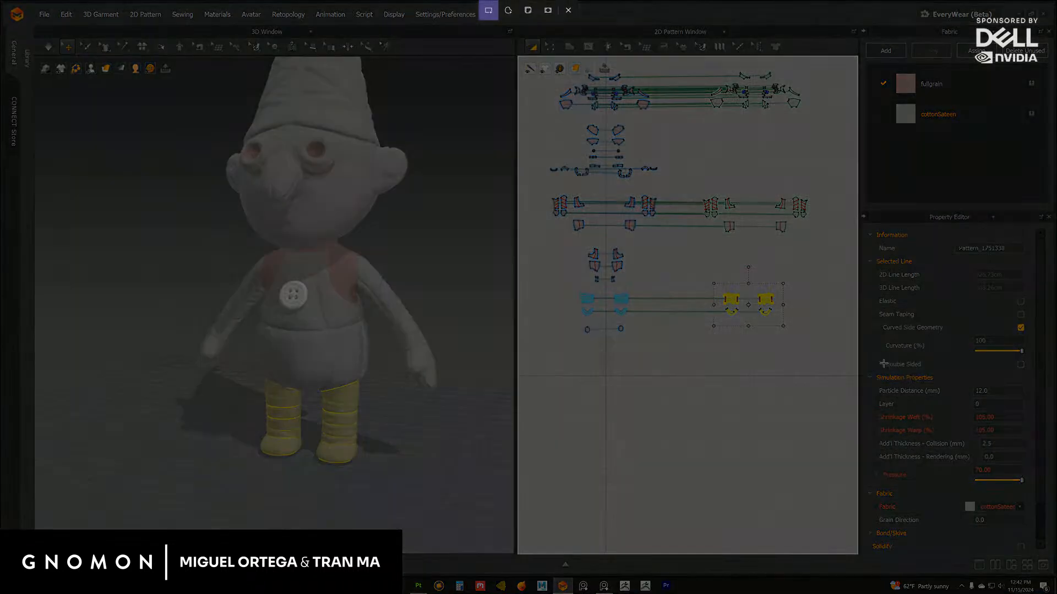
pyautogui.moveTo(865, 364); pyautogui.dragTo(1035, 540)
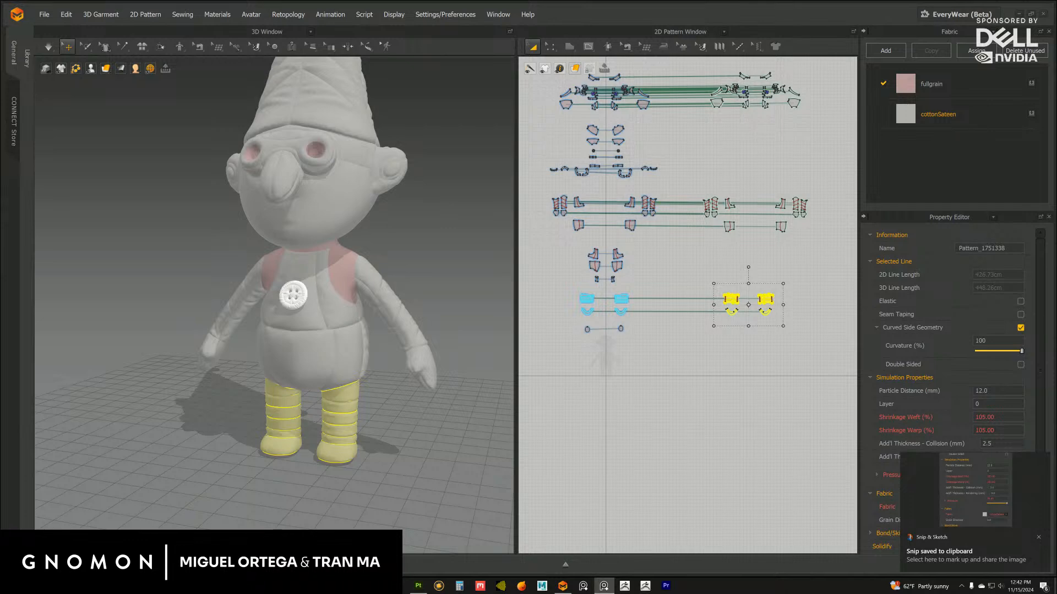
pyautogui.moveTo(668, 285); pyautogui.dragTo(680, 282, button='middle')
pyautogui.moveTo(692, 259); pyautogui.dragTo(815, 348)
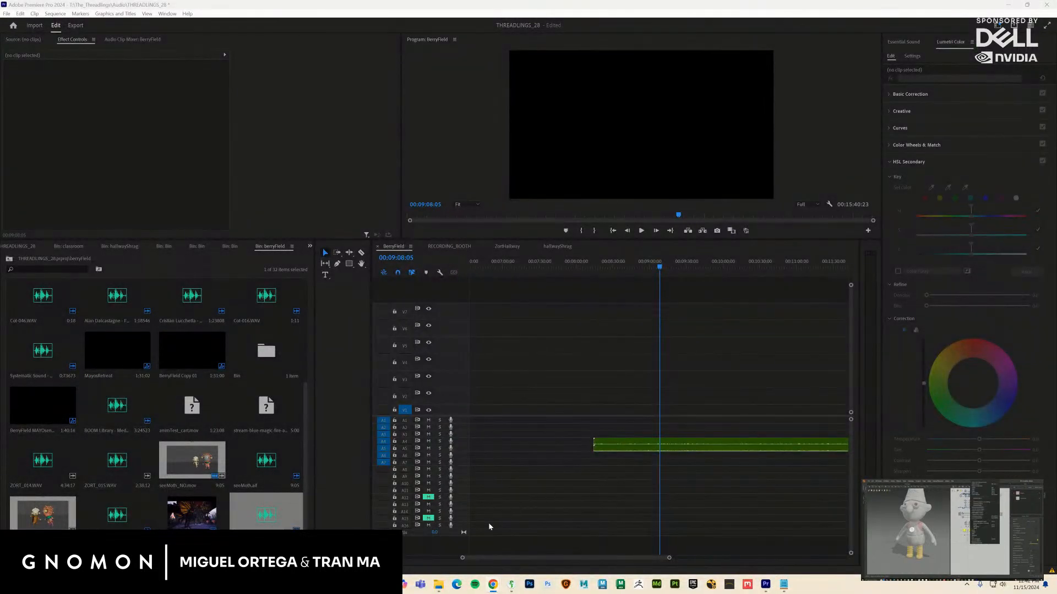
# Switch to Premiere Pro, enlarge the audio clip's track in the BerryField sequence, and play it from about 00:08:53
pyautogui.press('=')
pyautogui.press('=')
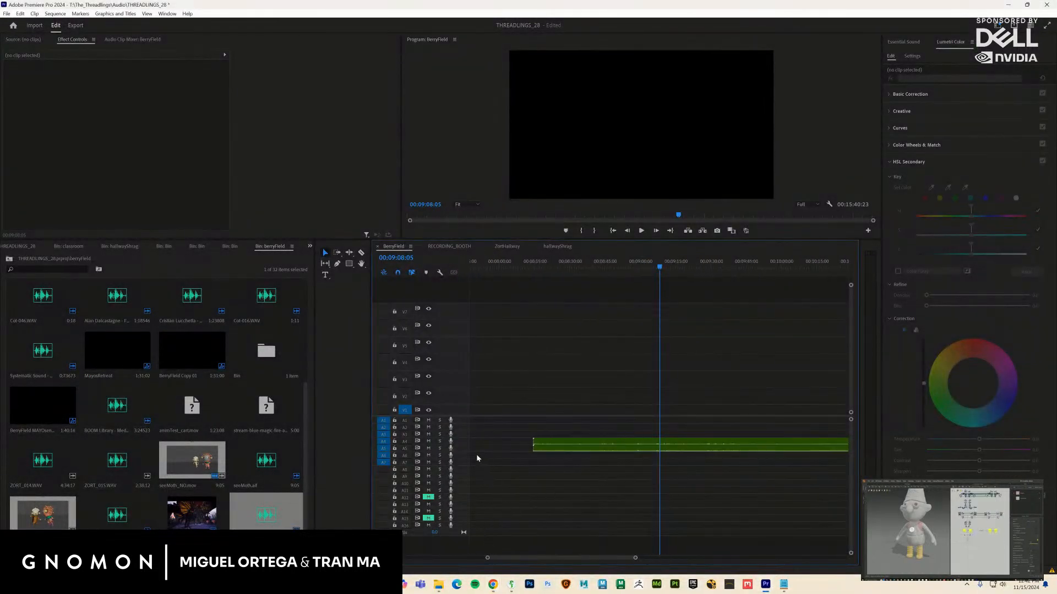
pyautogui.moveTo(461, 452); pyautogui.dragTo(463, 480)
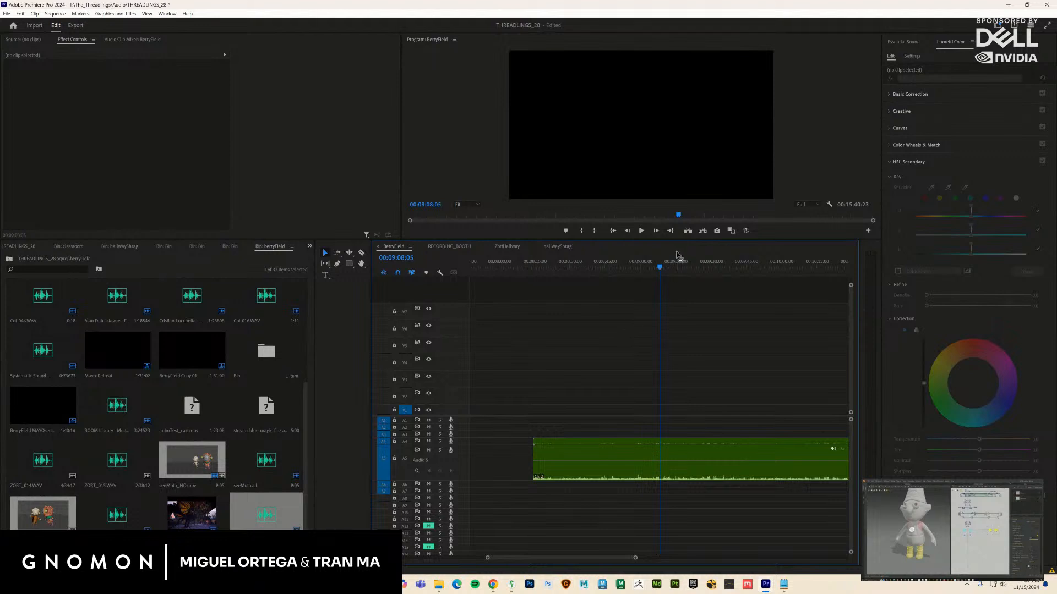
pyautogui.moveTo(658, 269); pyautogui.dragTo(624, 271)
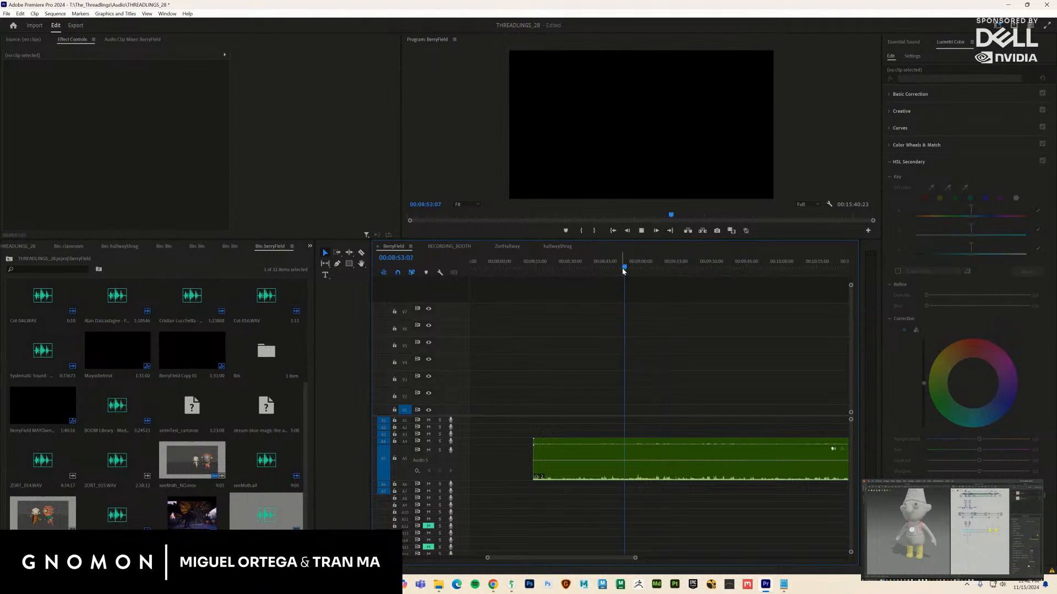
pyautogui.press('space')
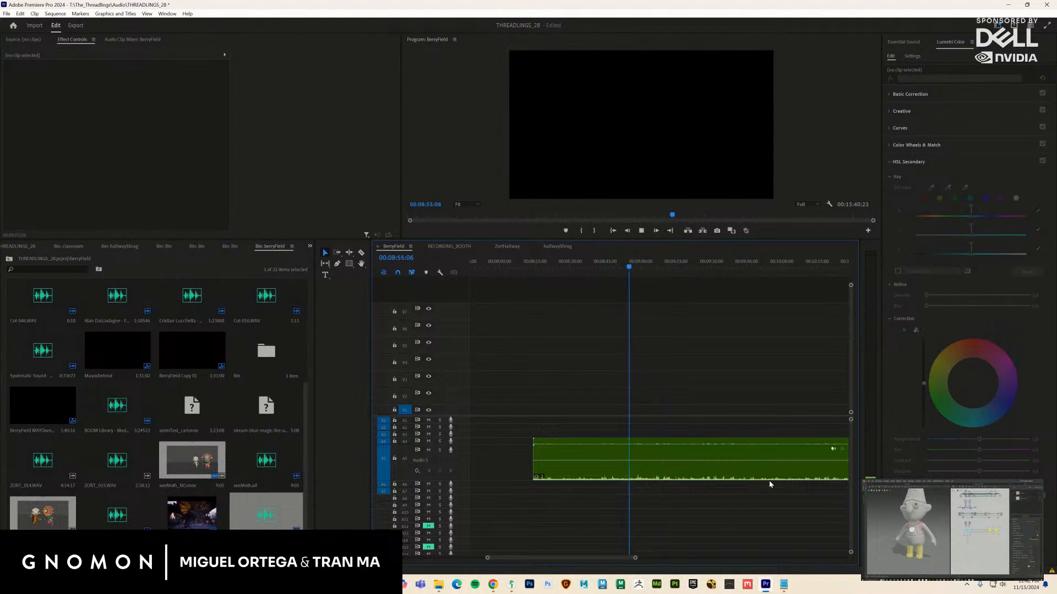
pyautogui.press('space')
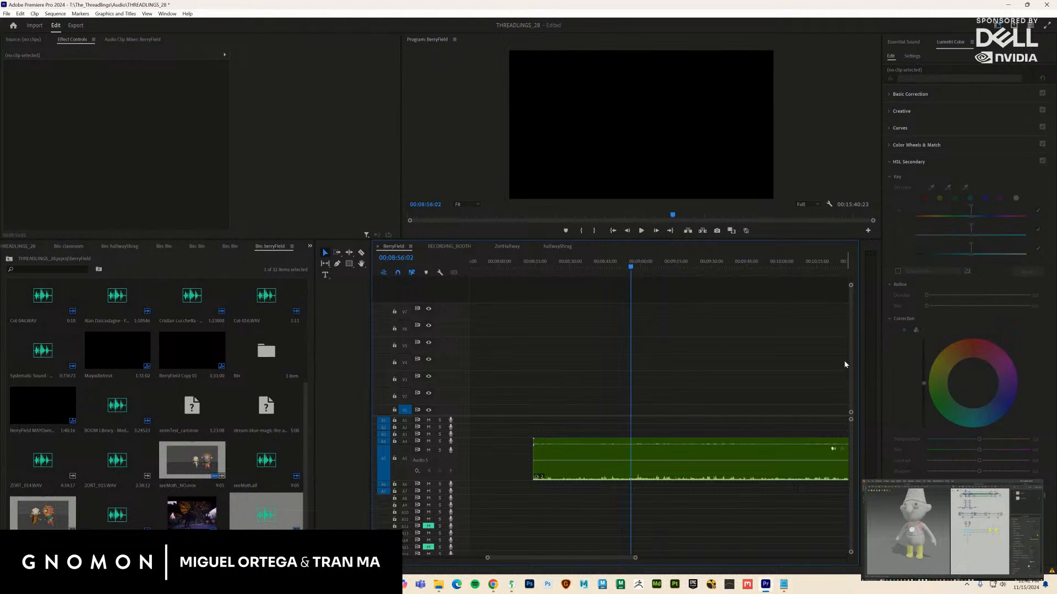
# Raise the volume level of the MixPre-001.WAV clip to 15.0 dB and play it back briefly
pyautogui.click(731, 477)
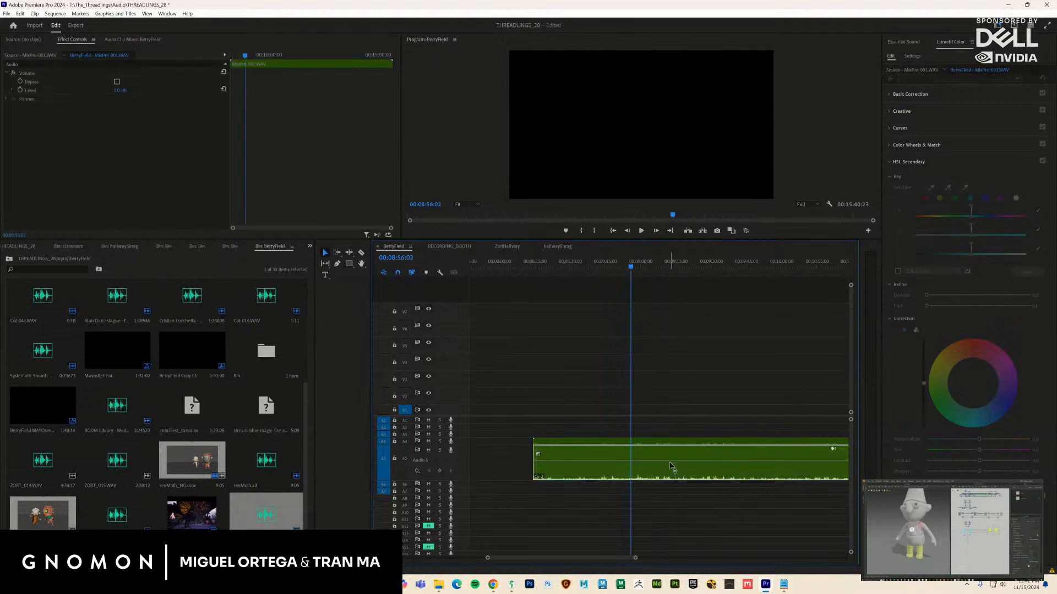
pyautogui.moveTo(670, 466); pyautogui.dragTo(671, 453)
pyautogui.press('space')
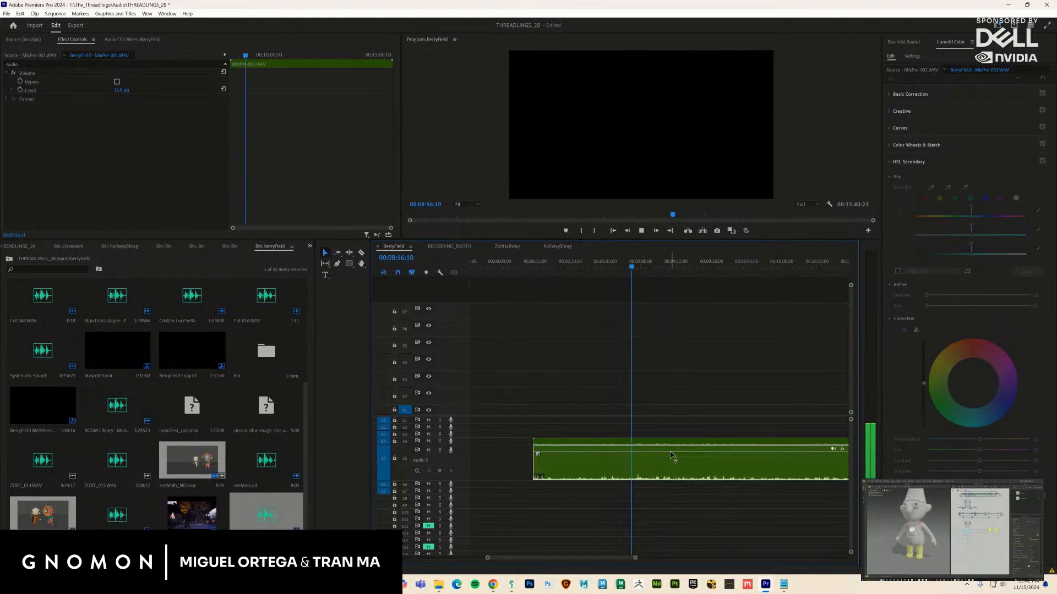
pyautogui.press('space')
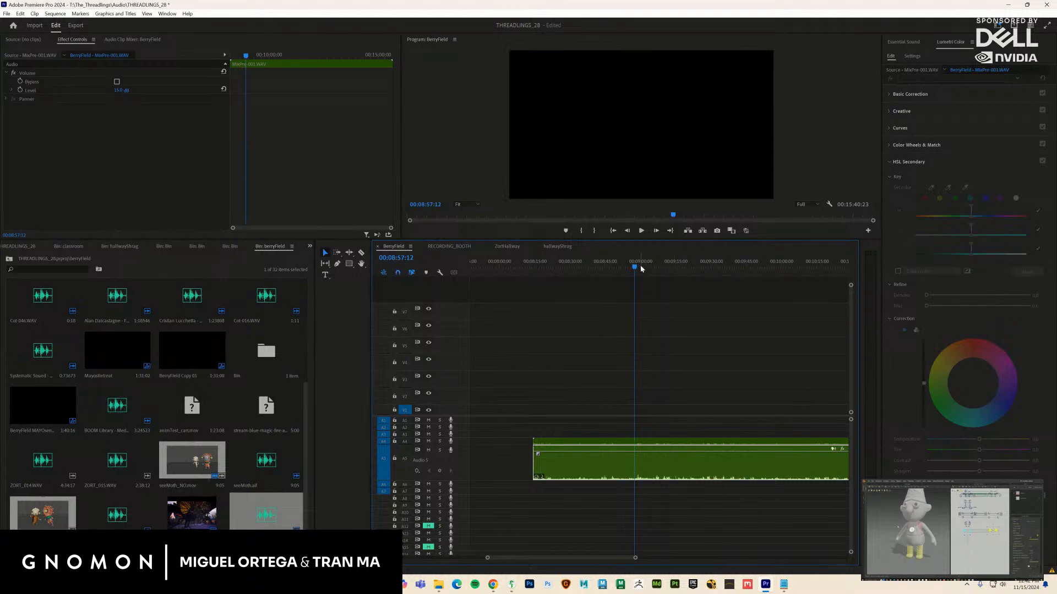
# Listen to further portions of the MixPre-001.WAV clip, moving the playhead on to 00:09:48:14
pyautogui.click(698, 267)
pyautogui.press('space')
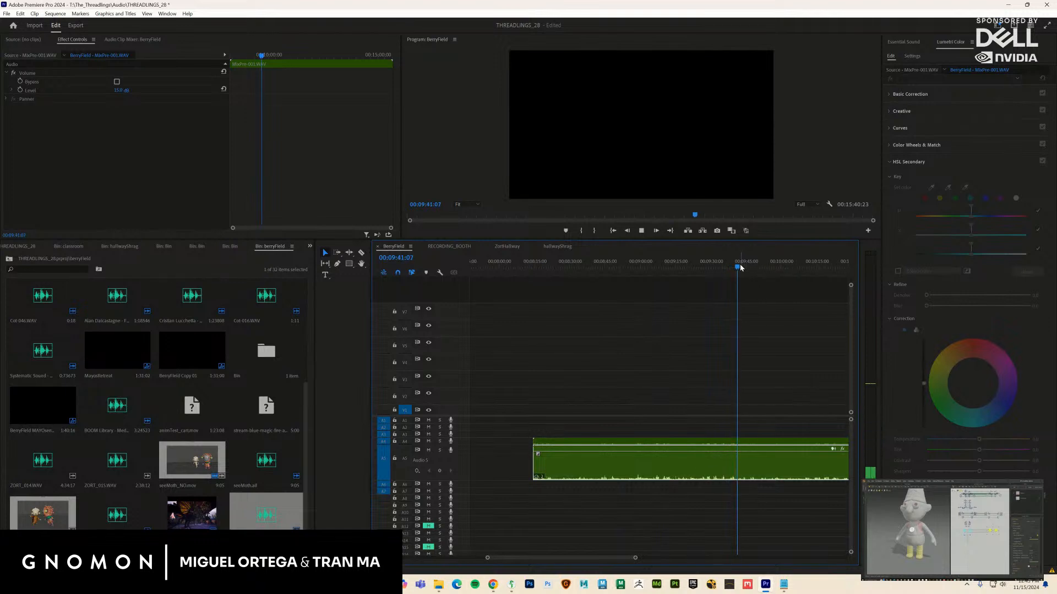
pyautogui.moveTo(740, 268); pyautogui.dragTo(755, 268)
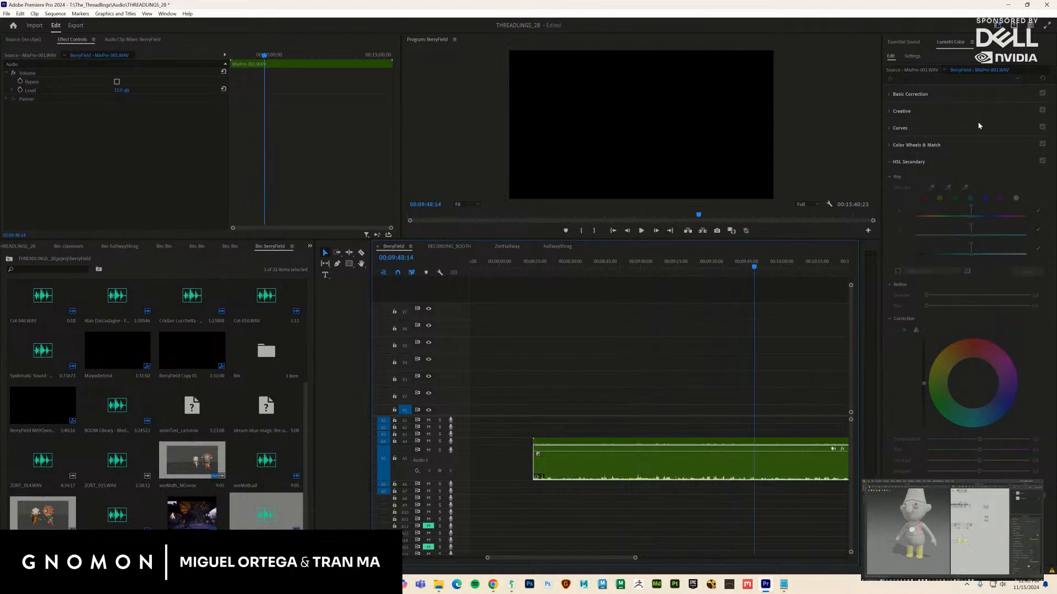
# Review the Essential Sound dialogue presets available for the audio clip, keeping the default one
pyautogui.click(914, 43)
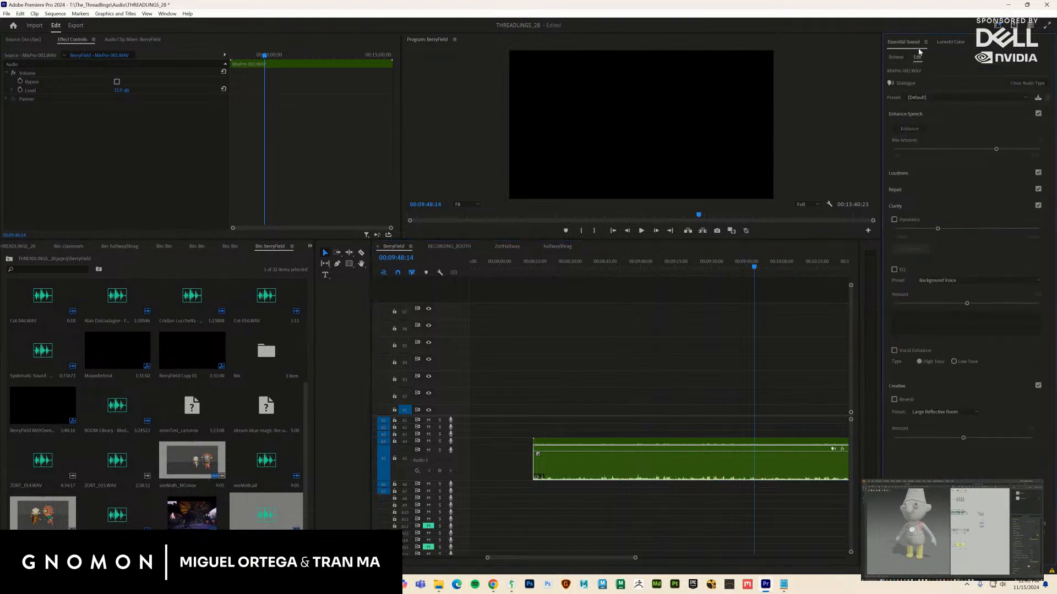
pyautogui.click(1003, 98)
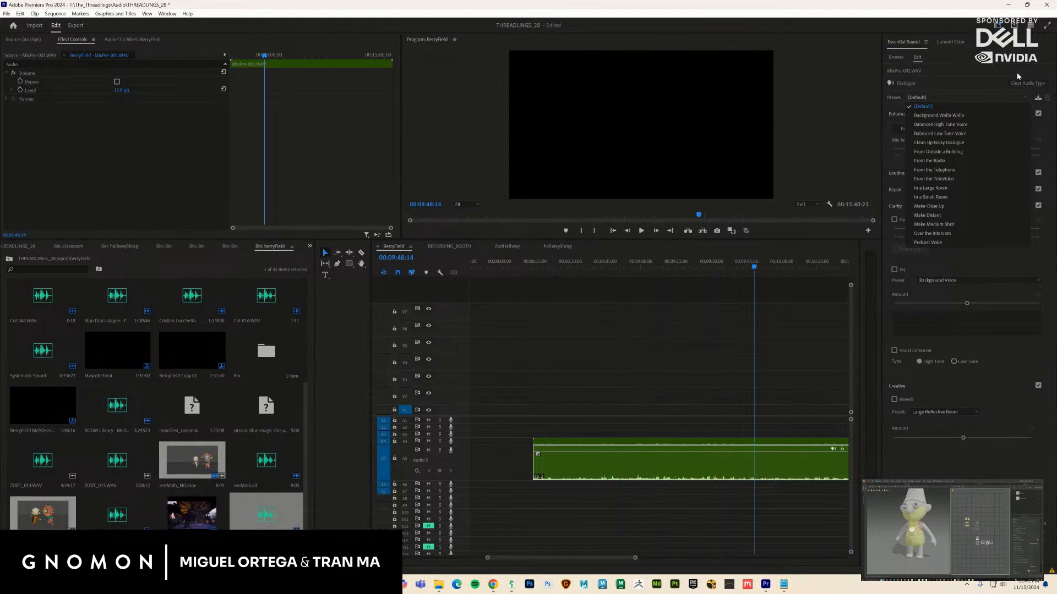
pyautogui.click(1018, 77)
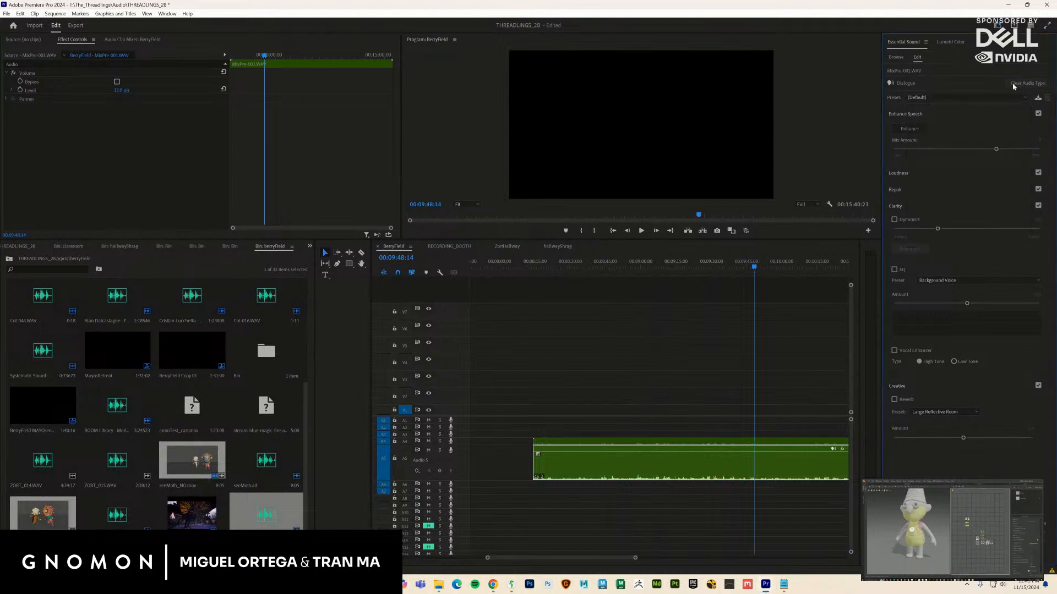
# Apply Enhance Speech to the MixPre-001.WAV clip and play the enhanced audio from about 00:09:36
pyautogui.click(916, 130)
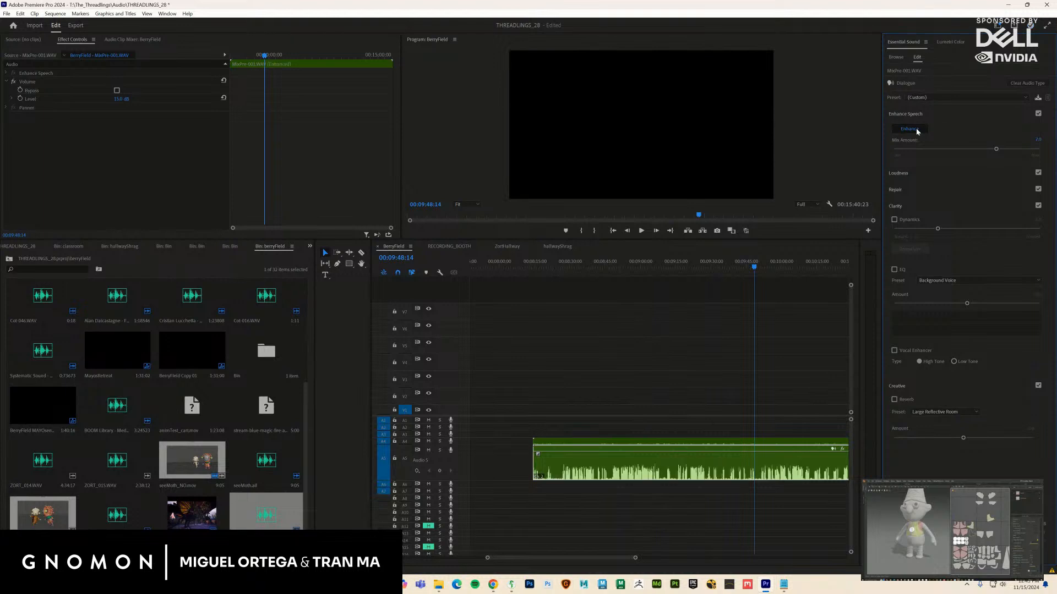
pyautogui.moveTo(690, 270); pyautogui.dragTo(723, 263)
pyautogui.press('space')
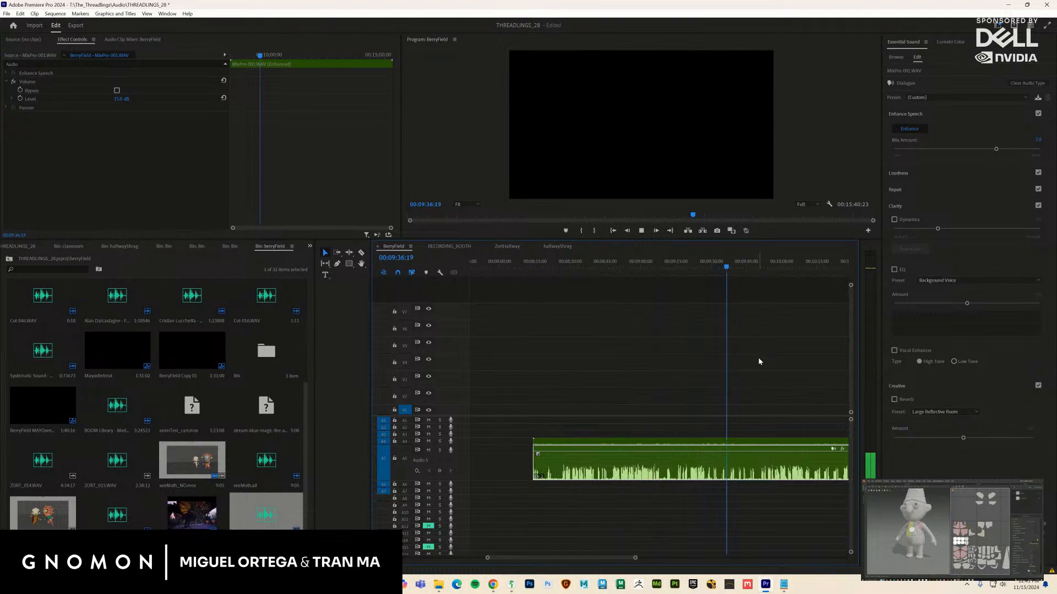
pyautogui.click(755, 266)
pyautogui.press('space')
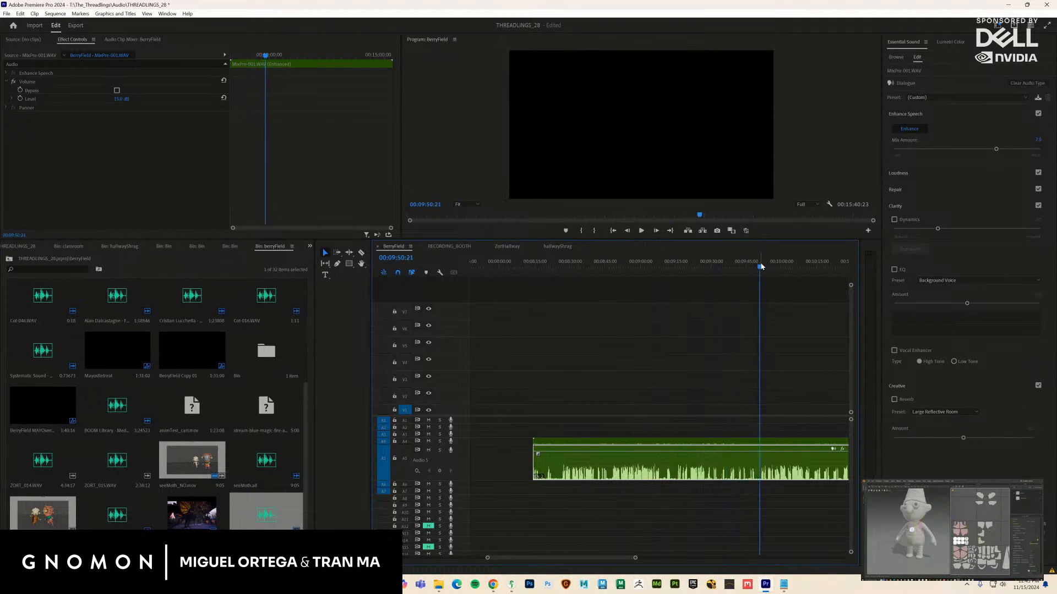
# Listen to further enhanced passages of the clip around 00:09:50, 00:10:21 and 00:12:02
pyautogui.moveTo(584, 556); pyautogui.dragTo(593, 557)
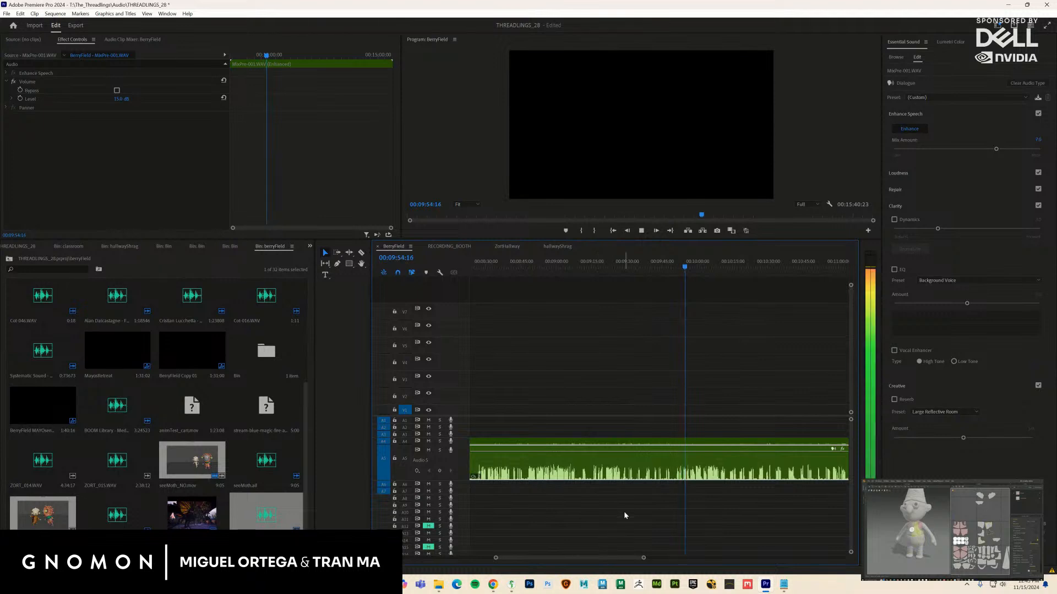
pyautogui.press('space')
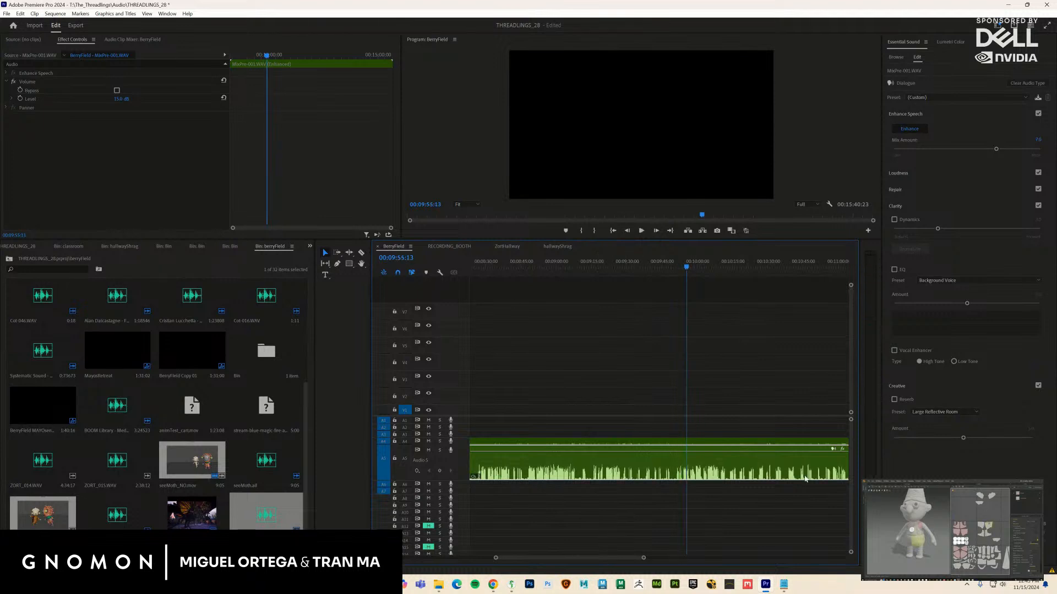
pyautogui.press('space')
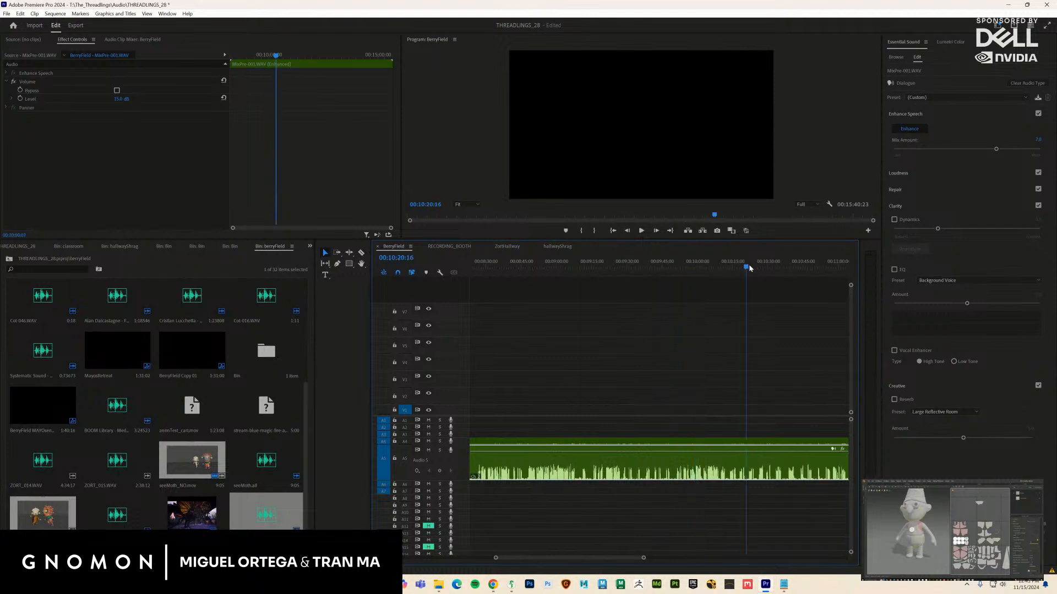
pyautogui.click(748, 267)
pyautogui.moveTo(747, 268); pyautogui.dragTo(749, 269)
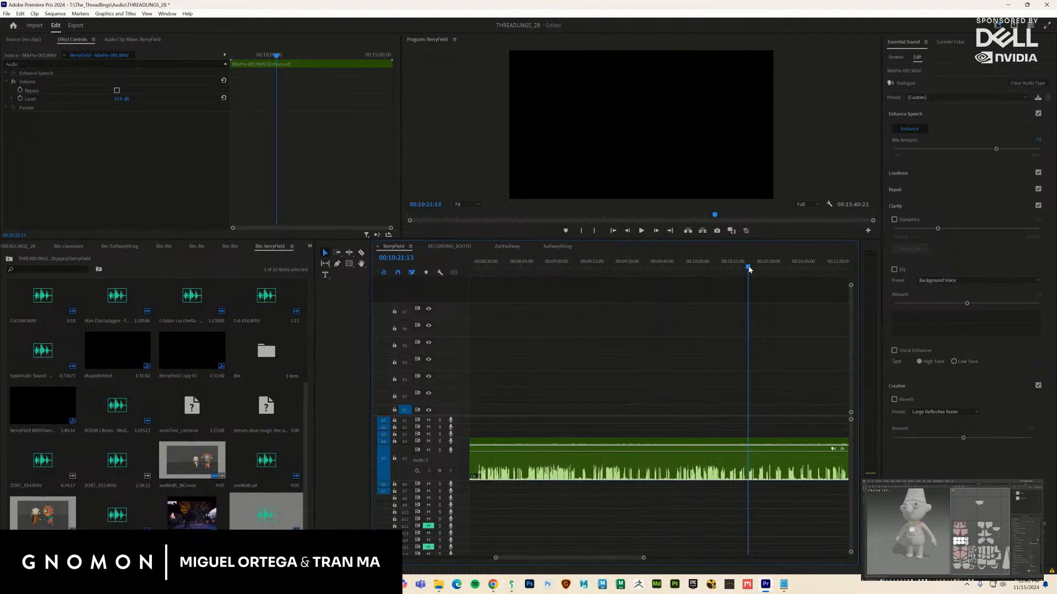
pyautogui.press('space')
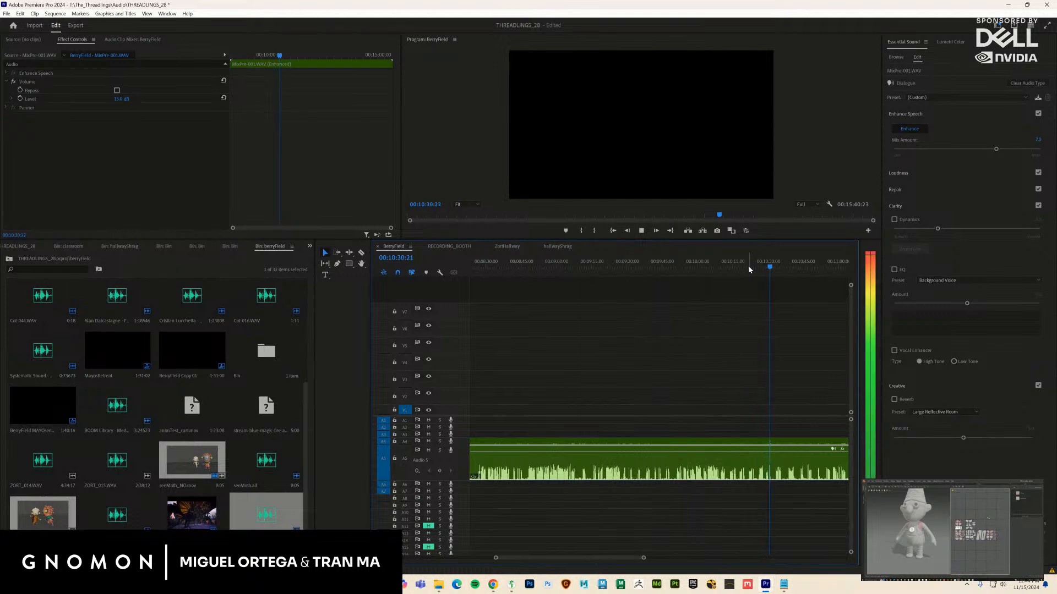
pyautogui.moveTo(786, 269); pyautogui.dragTo(760, 275)
pyautogui.press('space')
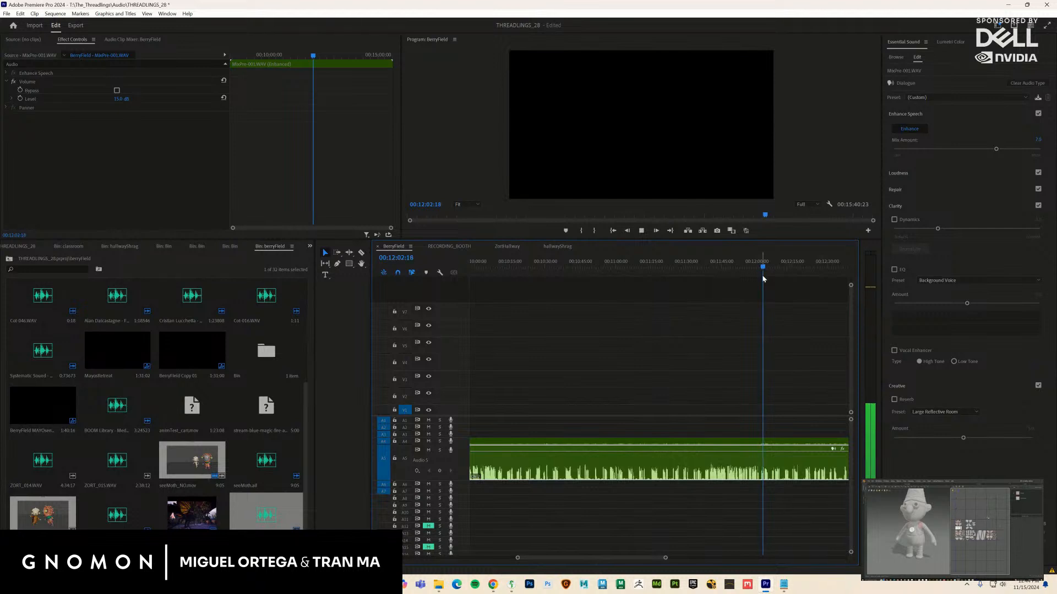
pyautogui.press('space')
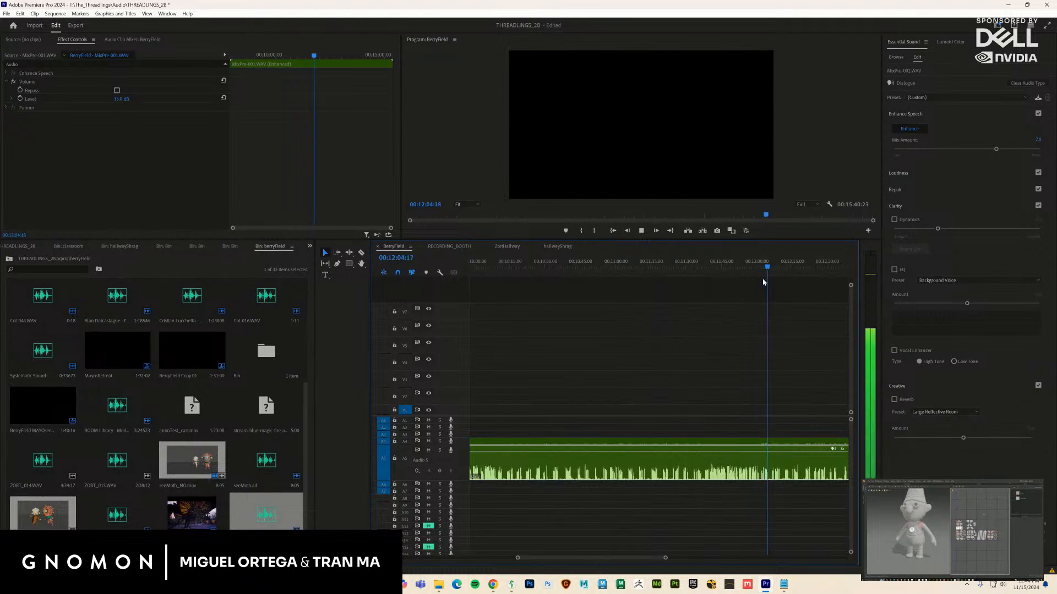
# Turn off Enhance Speech for the MixPre-001.WAV clip and remove its Studio Reverb effect
pyautogui.click(668, 472)
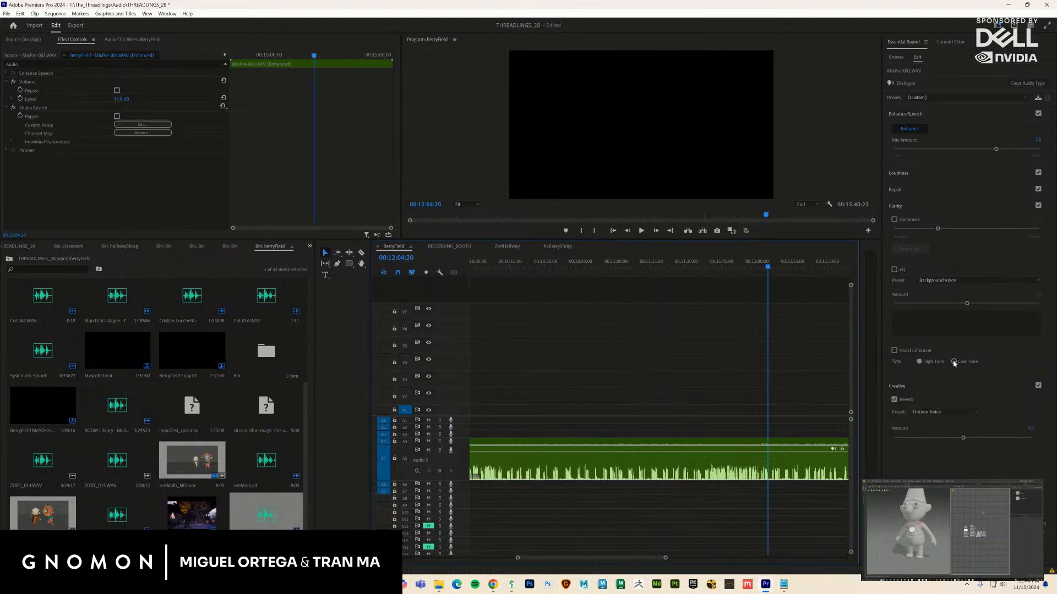
pyautogui.click(1038, 114)
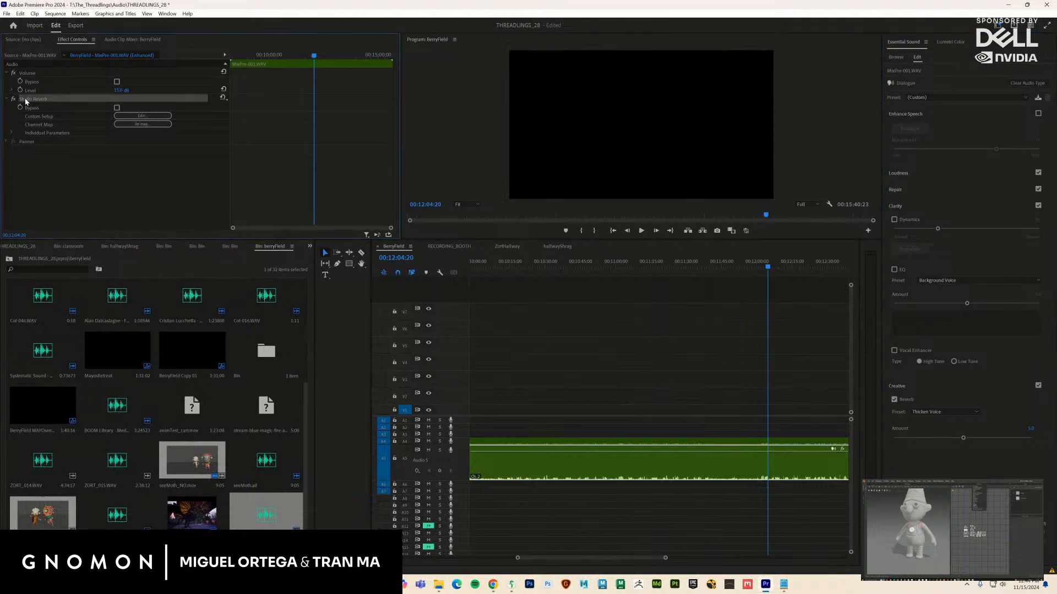
pyautogui.click(629, 383)
pyautogui.click(700, 476)
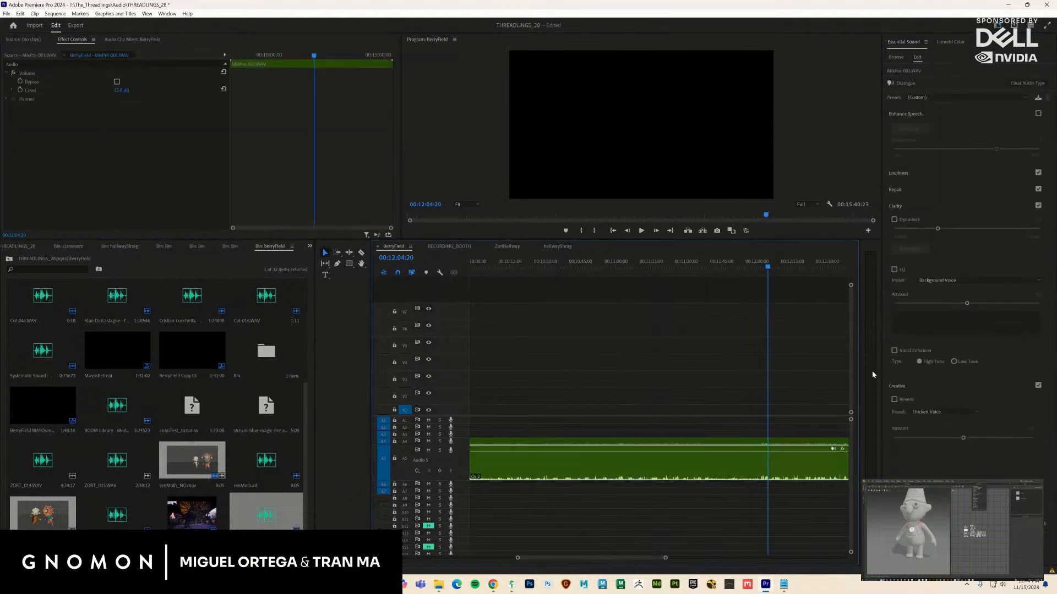
# Disable the clip's Clarity, Repair, Loudness and Creative dialogue processing
pyautogui.click(1038, 205)
pyautogui.click(1038, 189)
pyautogui.click(1038, 172)
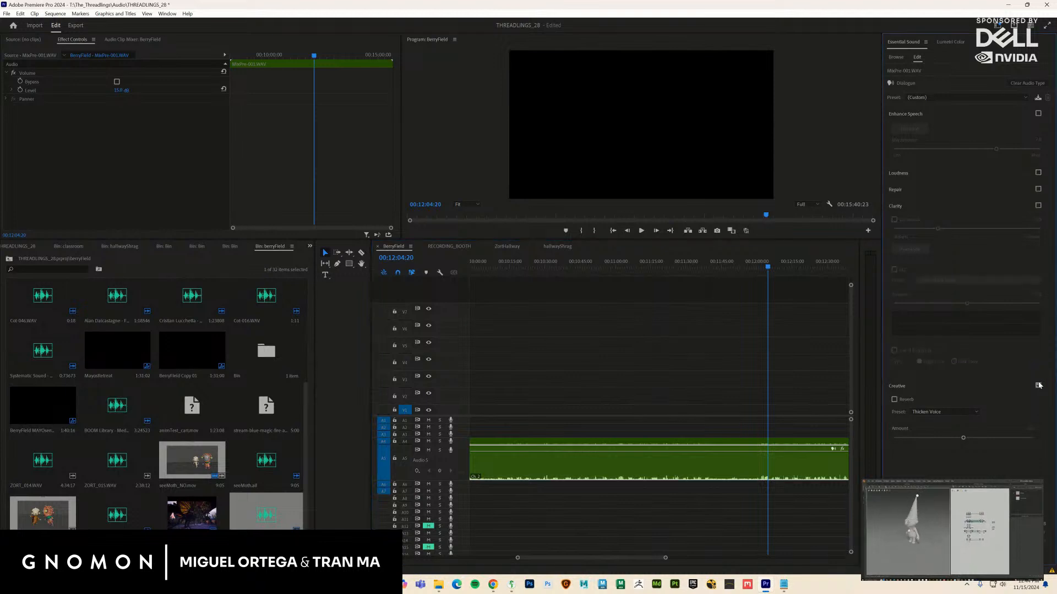
pyautogui.click(1038, 385)
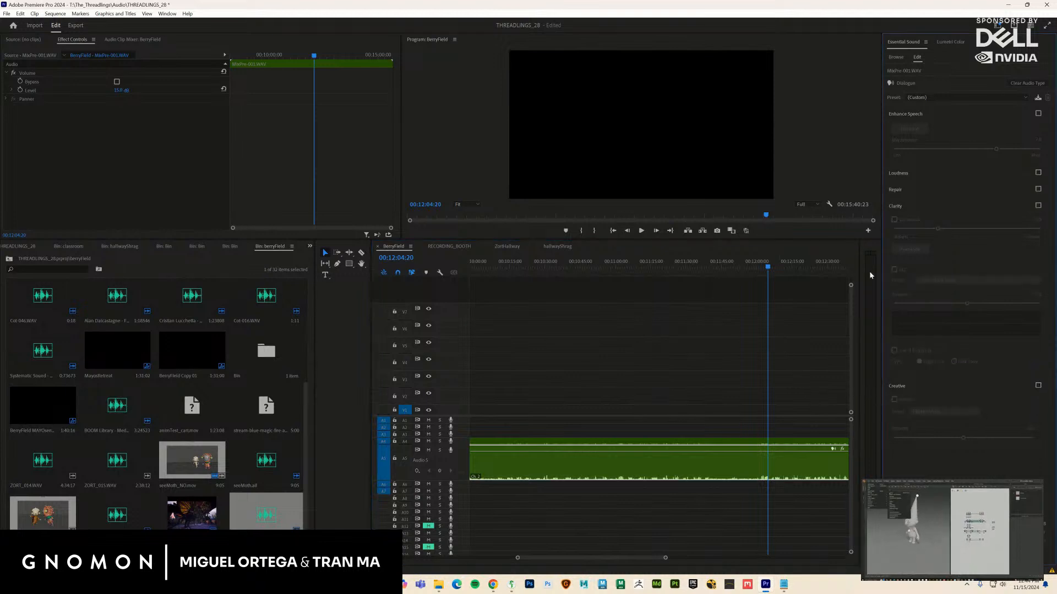
# Listen to the clip without the dialogue processing from about 00:11:45 and stop playback
pyautogui.click(719, 394)
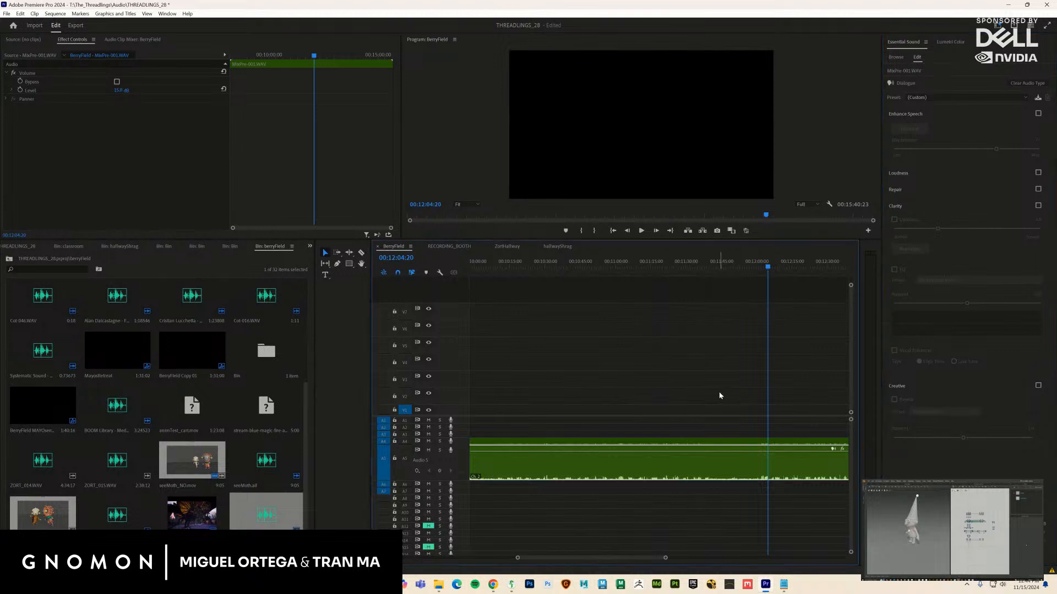
pyautogui.click(733, 469)
pyautogui.moveTo(754, 266); pyautogui.dragTo(722, 272)
pyautogui.press('space')
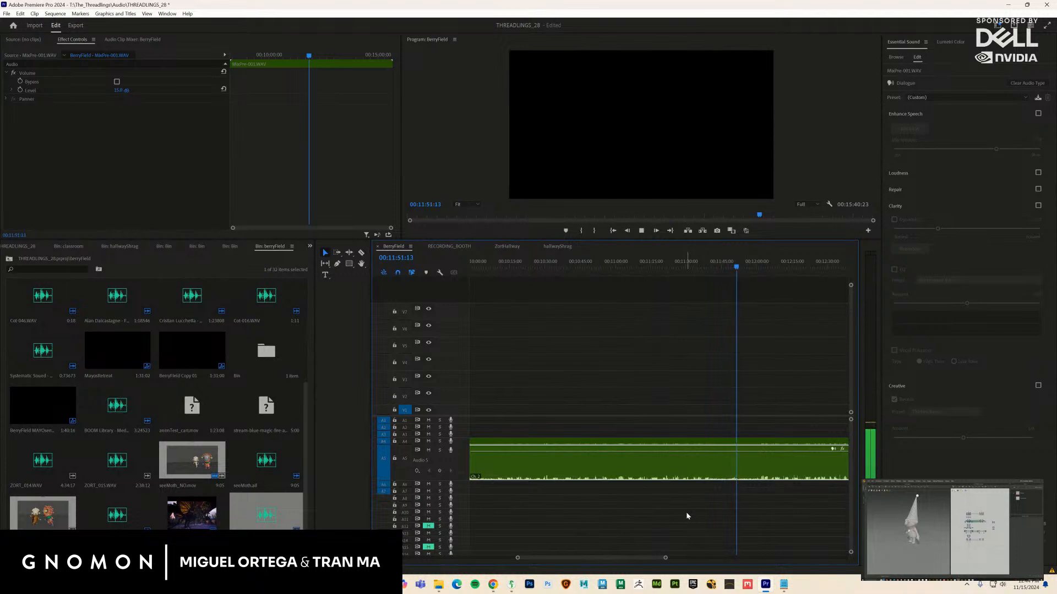
pyautogui.press('space')
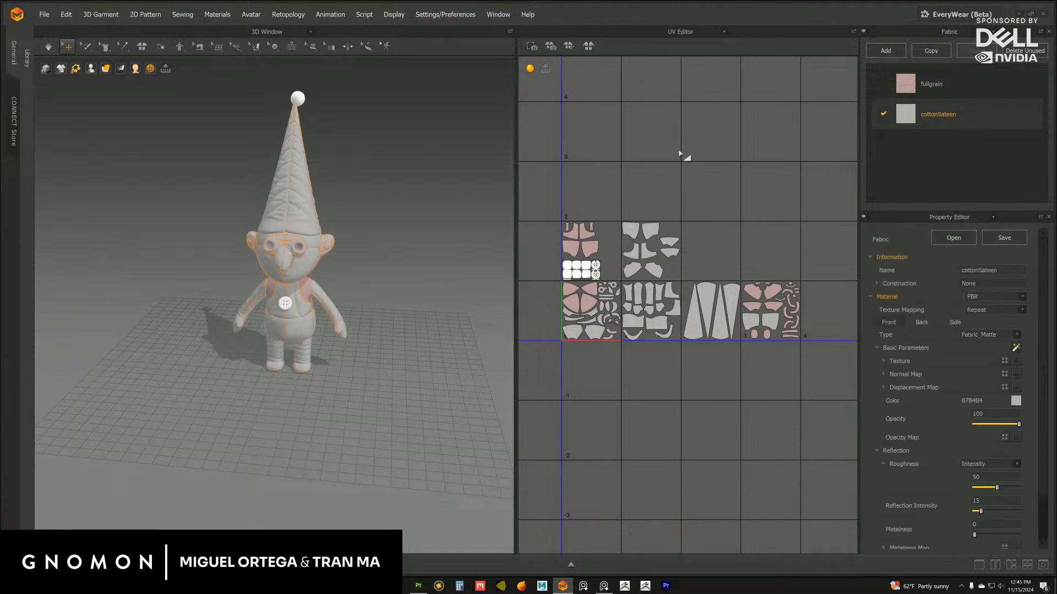
# In Marvelous Designer, replace the UV Editor view with the 2D Pattern Window
pyautogui.moveTo(600, 227); pyautogui.dragTo(610, 242, button='middle')
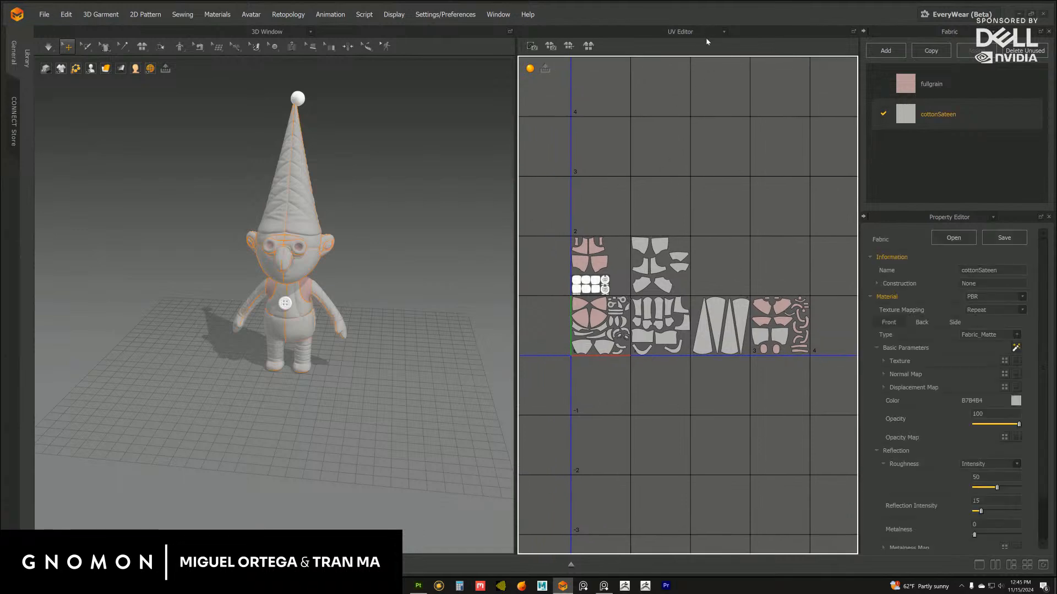
pyautogui.click(725, 31)
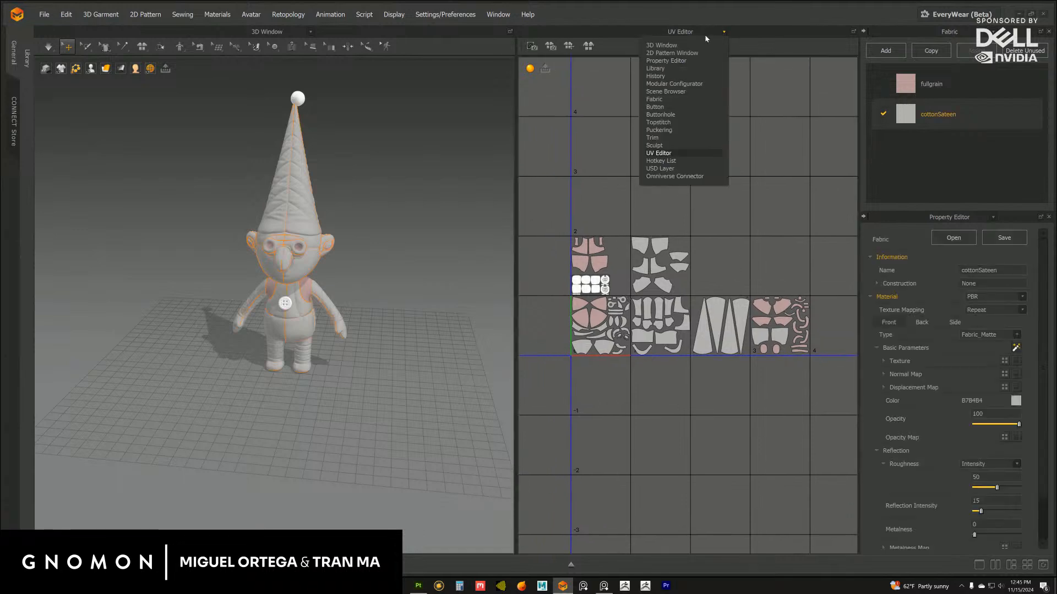
pyautogui.click(666, 53)
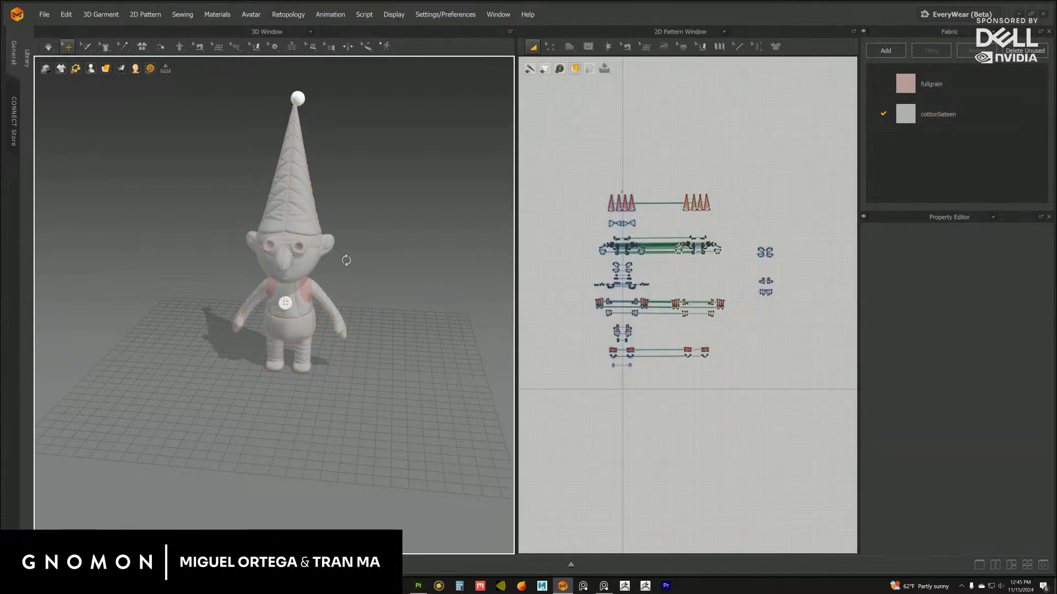
pyautogui.moveTo(346, 260); pyautogui.dragTo(335, 272, button='right')
pyautogui.click(44, 14)
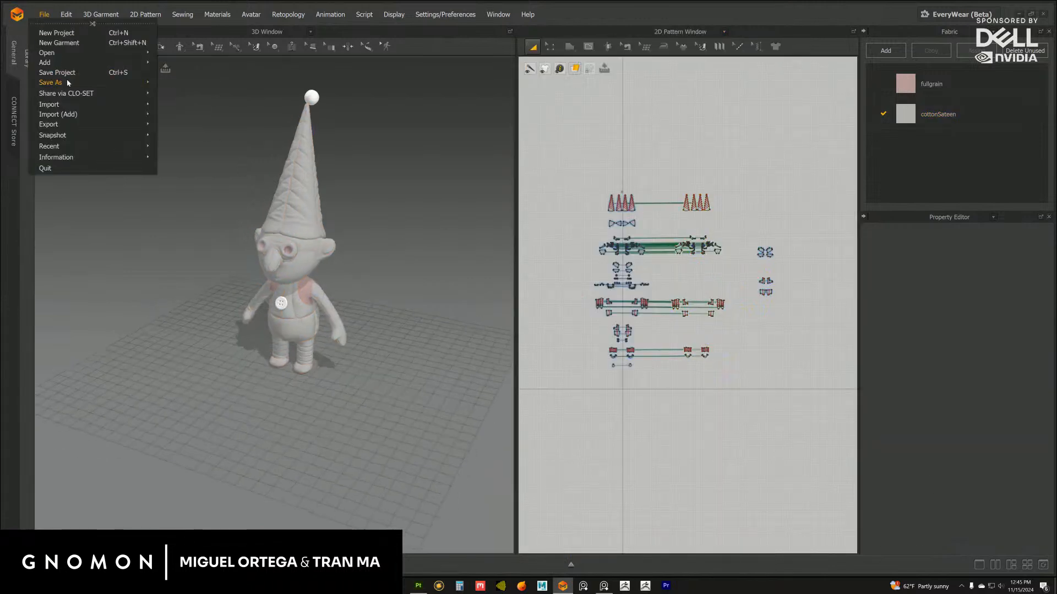
pyautogui.click(586, 264)
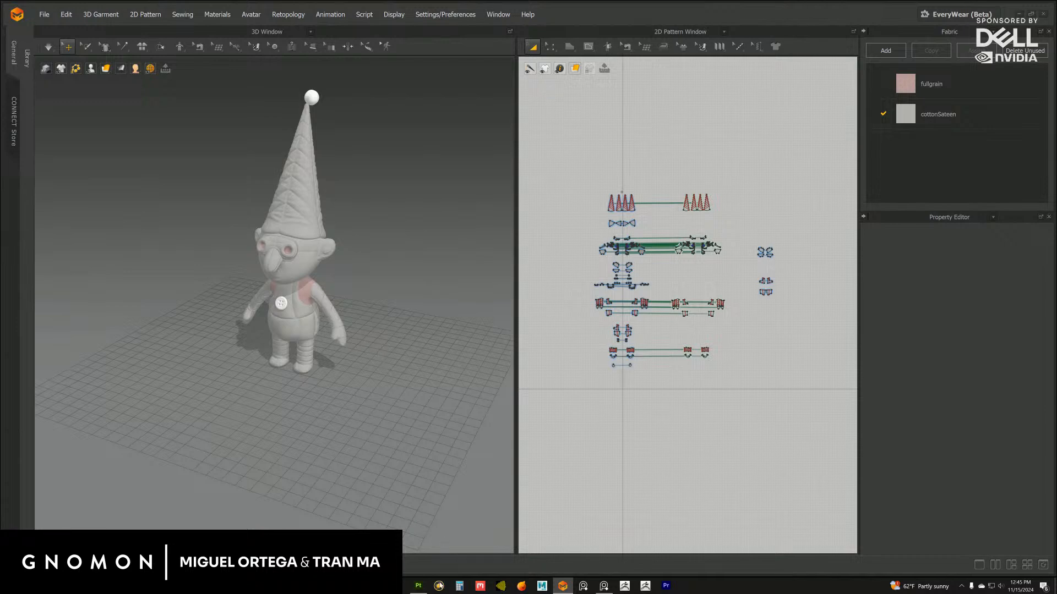
# Switch to Substance 3D Painter, dismiss its home screen and return to Marvelous Designer
pyautogui.click(425, 588)
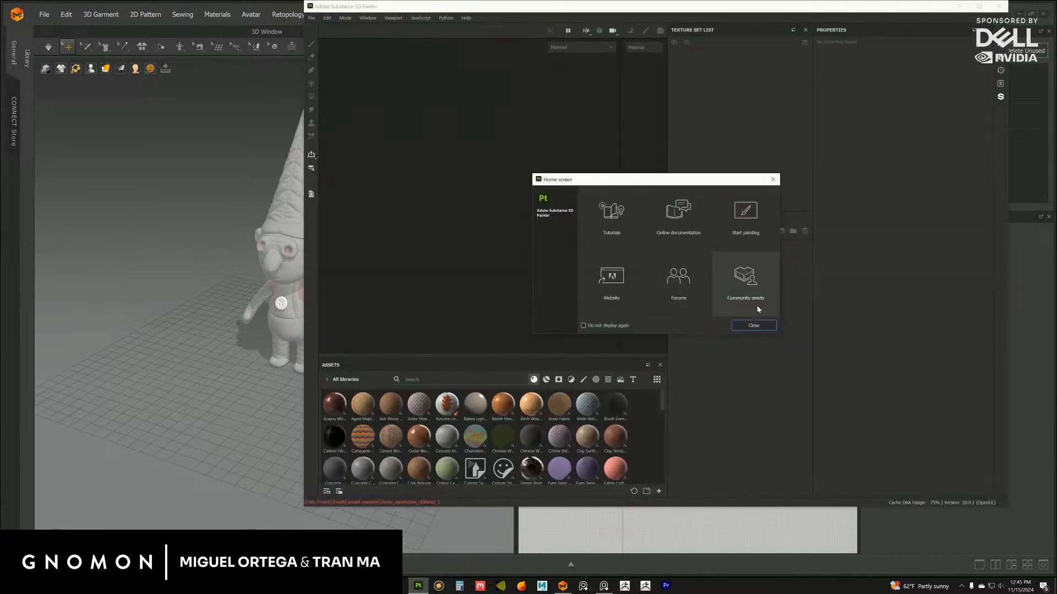
pyautogui.click(751, 326)
pyautogui.click(979, 6)
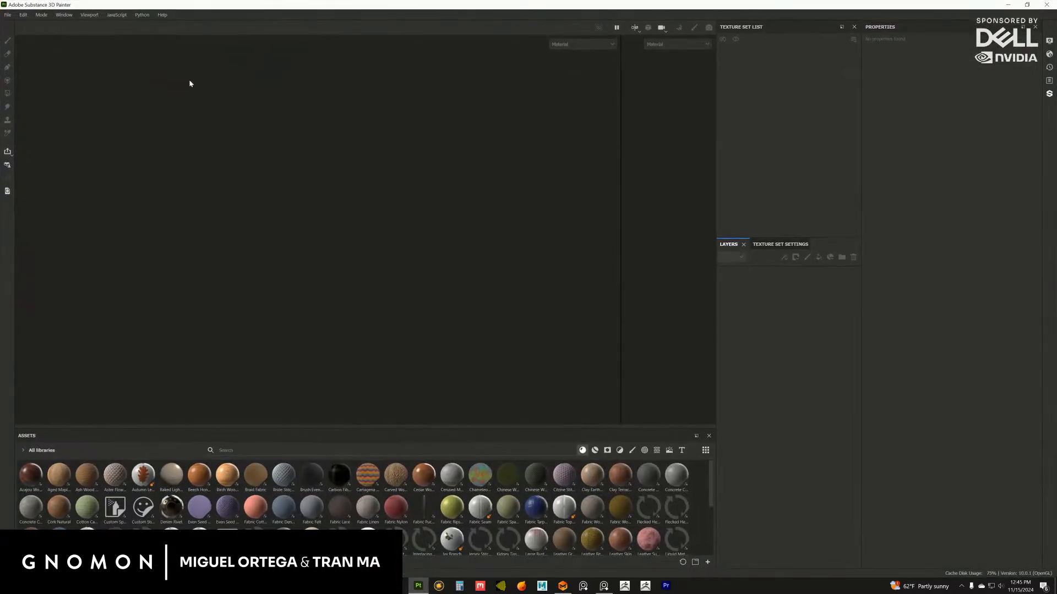
pyautogui.click(1007, 5)
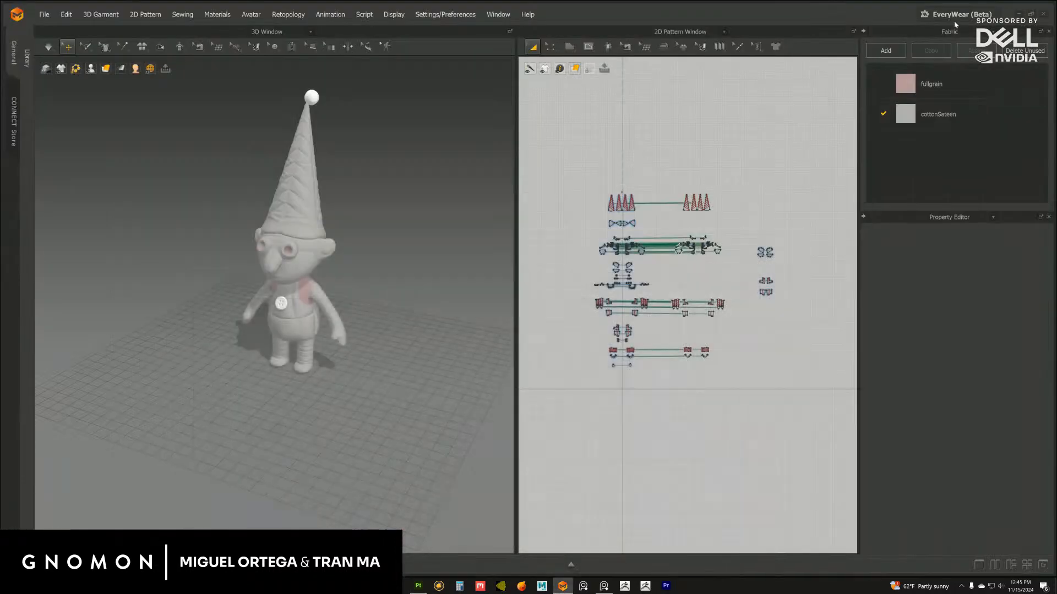
# Select all the 2D patterns, inspect their outlines on the gnome's head and body, and clear the selection
pyautogui.moveTo(571, 147); pyautogui.dragTo(787, 389)
pyautogui.scroll(10, 278, 274)
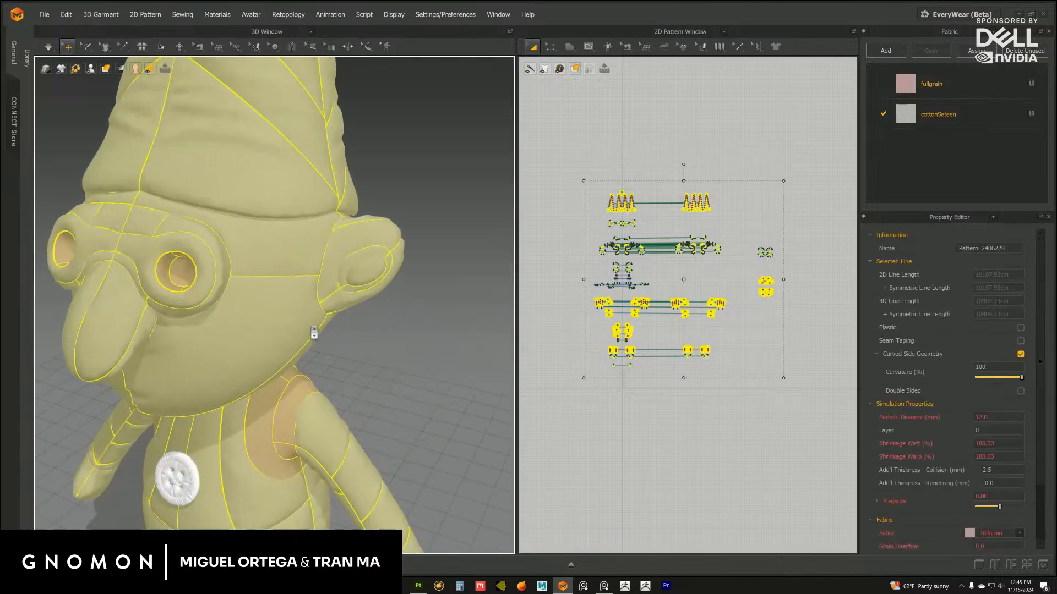
pyautogui.scroll(-8, 281, 306)
pyautogui.moveTo(333, 286); pyautogui.dragTo(309, 294, button='right')
pyautogui.click(408, 317)
# Run the cloth simulation briefly on the puffy gnome and look over the character
pyautogui.click(49, 47)
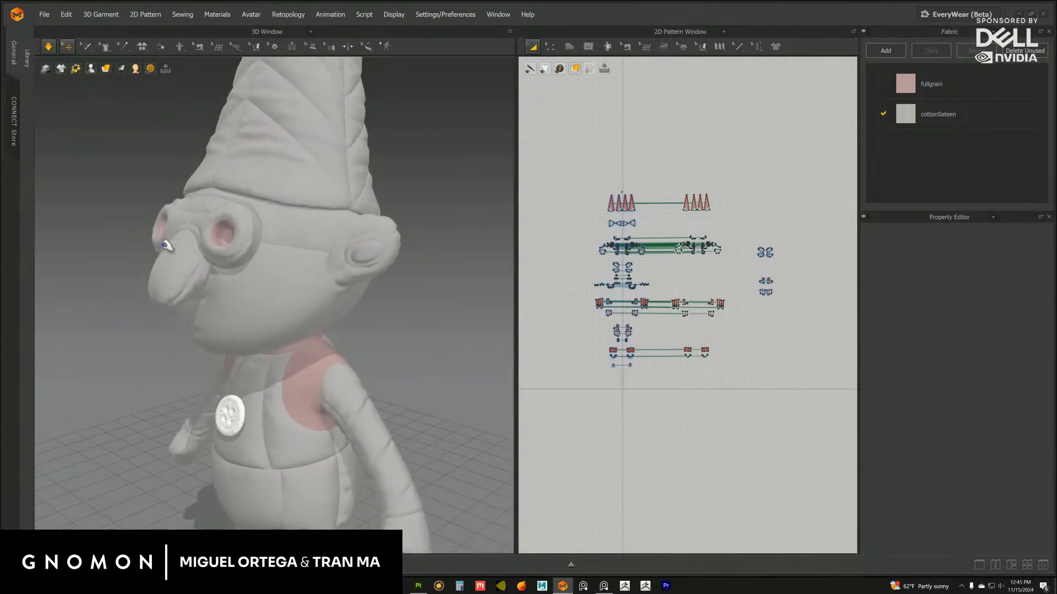
pyautogui.moveTo(169, 247); pyautogui.dragTo(116, 189, button='right')
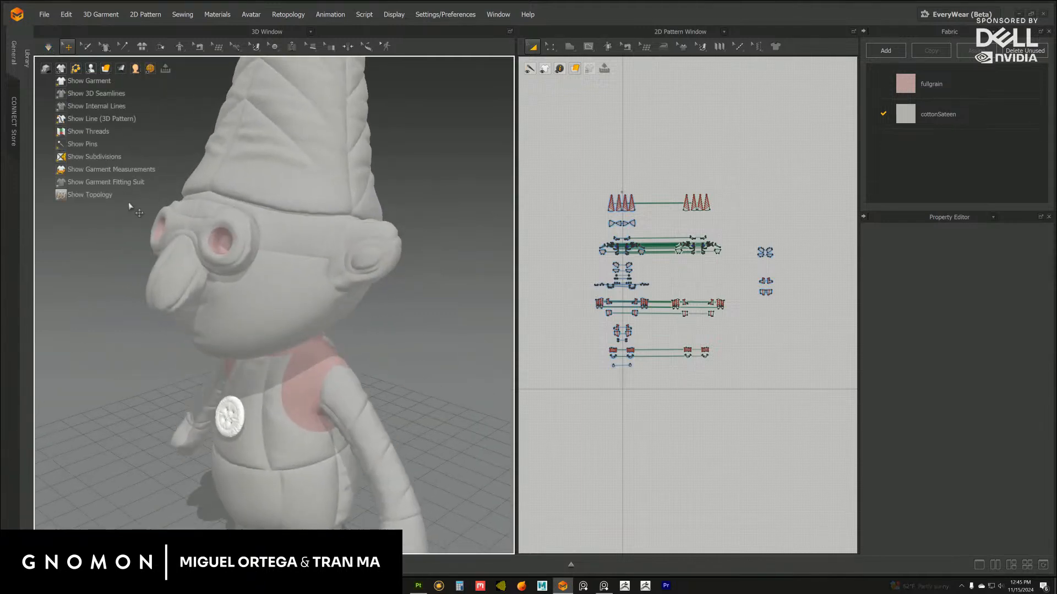
pyautogui.scroll(-5, 140, 220)
pyautogui.moveTo(141, 222); pyautogui.dragTo(178, 221, button='right')
# Open another gnome project with its garment and avatar, replacing the current scene
pyautogui.click(46, 16)
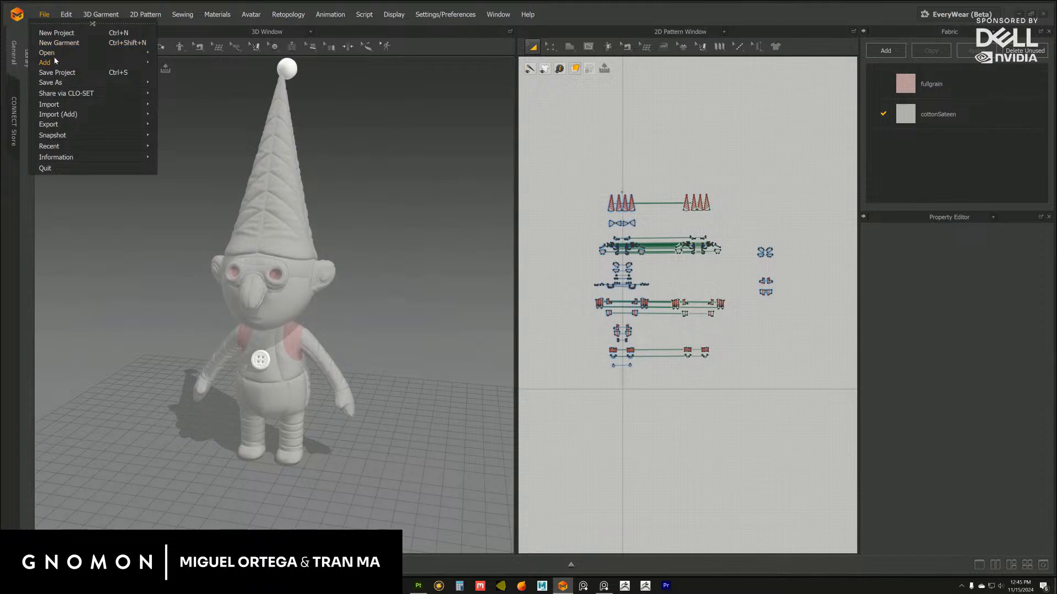
pyautogui.moveTo(54, 54)
pyautogui.click(181, 53)
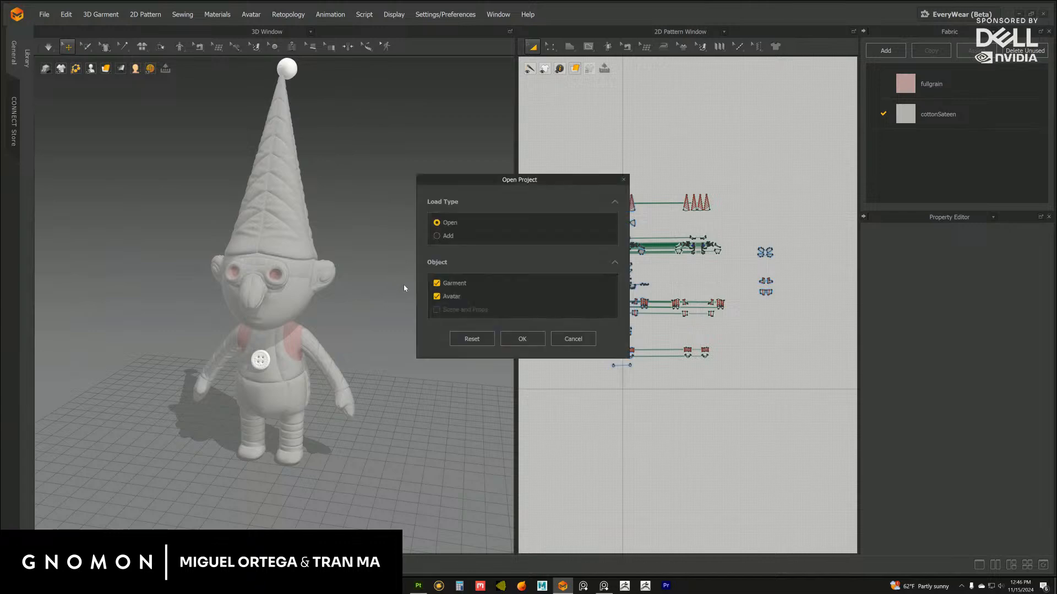
pyautogui.click(522, 339)
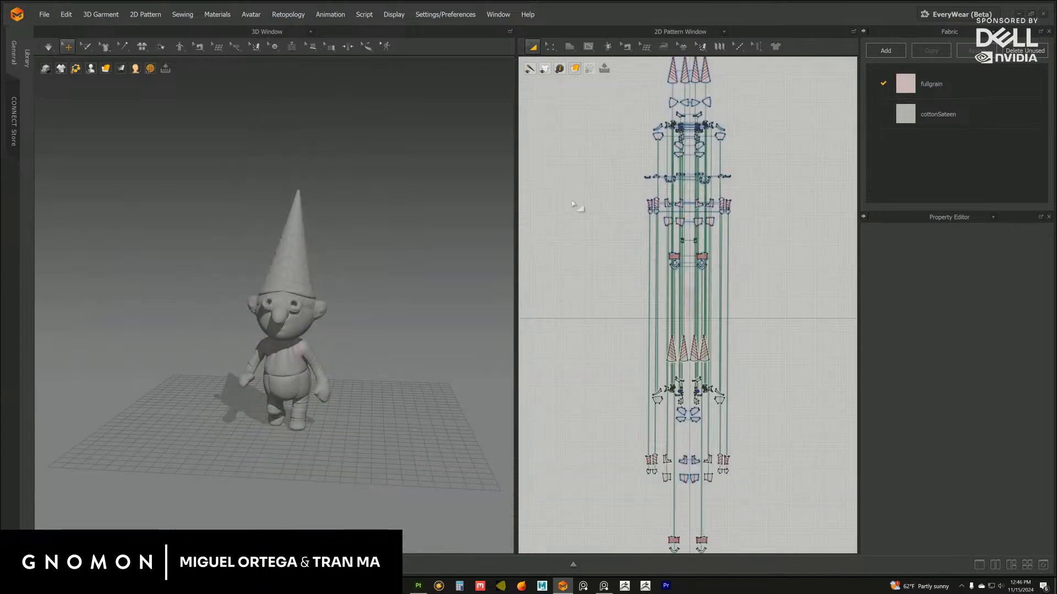
# Look over the opened project's patterns and play the gnome's animation in the 3D view
pyautogui.scroll(-3, 688, 292)
pyautogui.moveTo(637, 124); pyautogui.dragTo(719, 175)
pyautogui.click(762, 176)
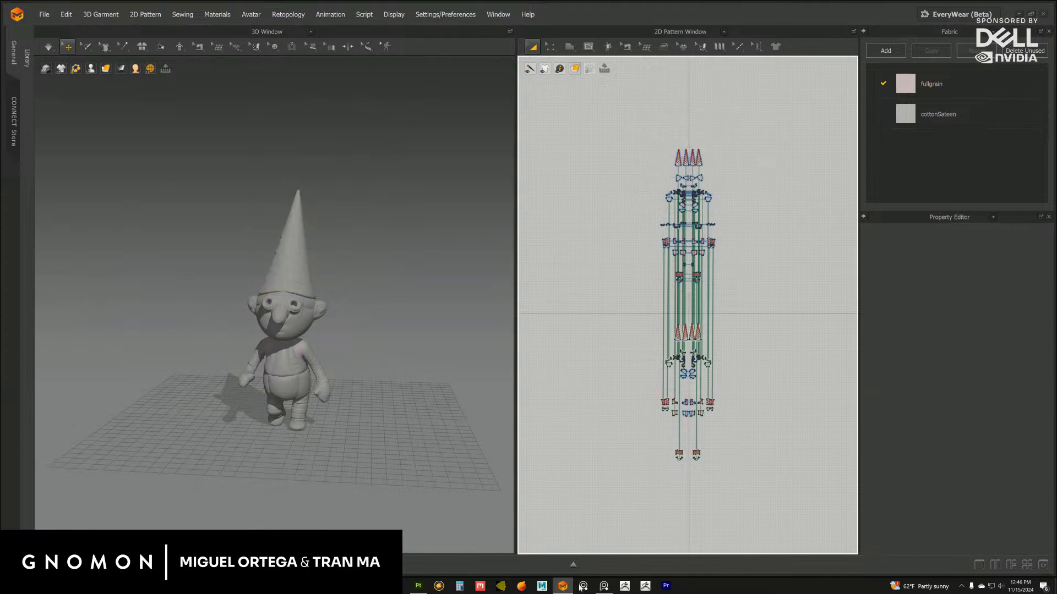
pyautogui.click(573, 564)
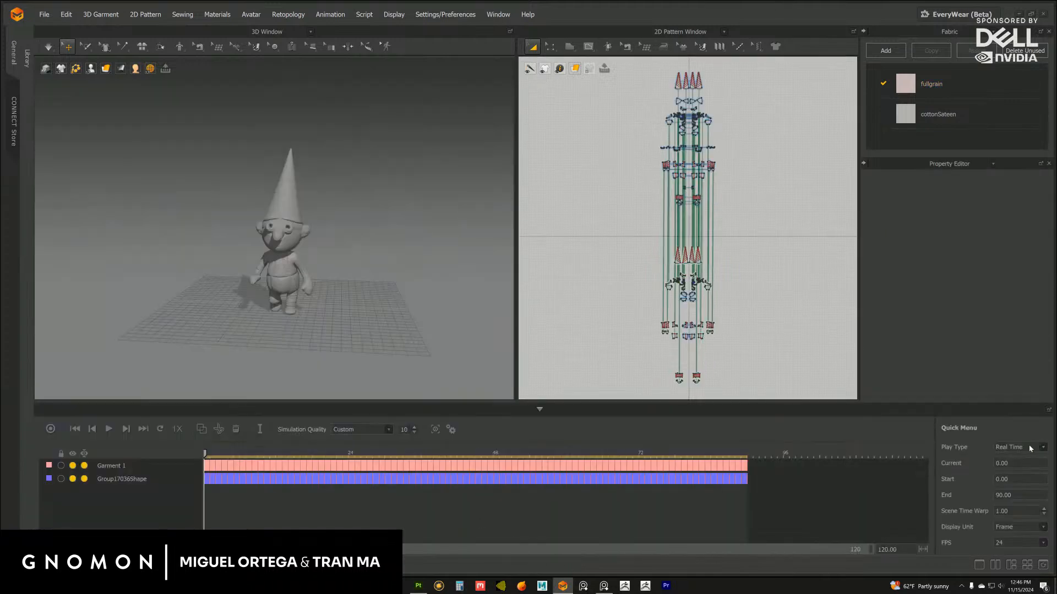
pyautogui.click(106, 430)
pyautogui.click(540, 410)
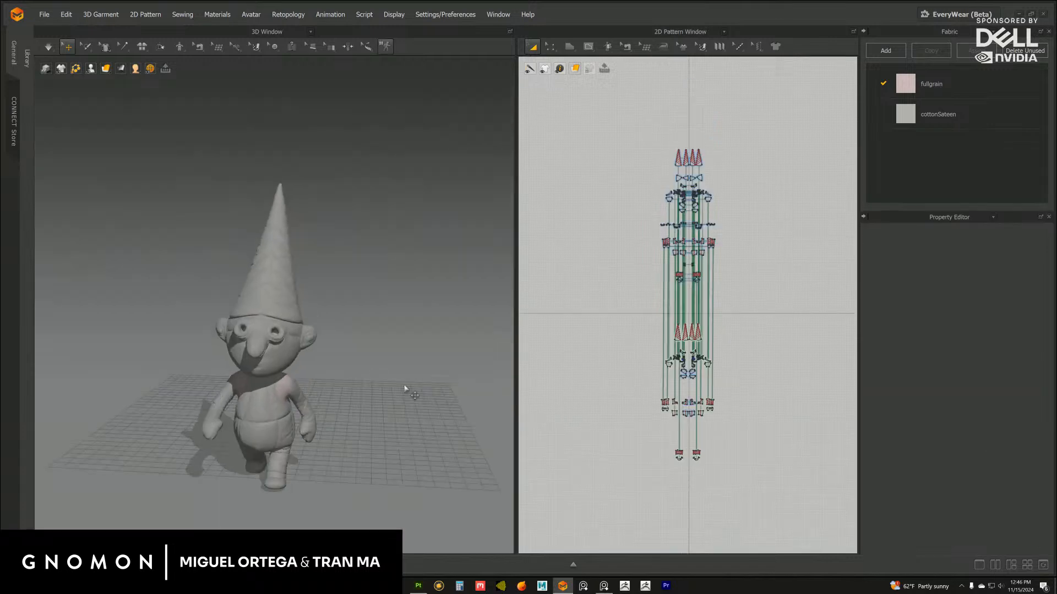
# Play the gnome's walk animation from the animation timeline and watch it in the 3D view
pyautogui.moveTo(404, 388); pyautogui.dragTo(356, 361, button='right')
pyautogui.scroll(-3, 383, 363)
pyautogui.moveTo(356, 361); pyautogui.dragTo(366, 352, button='middle')
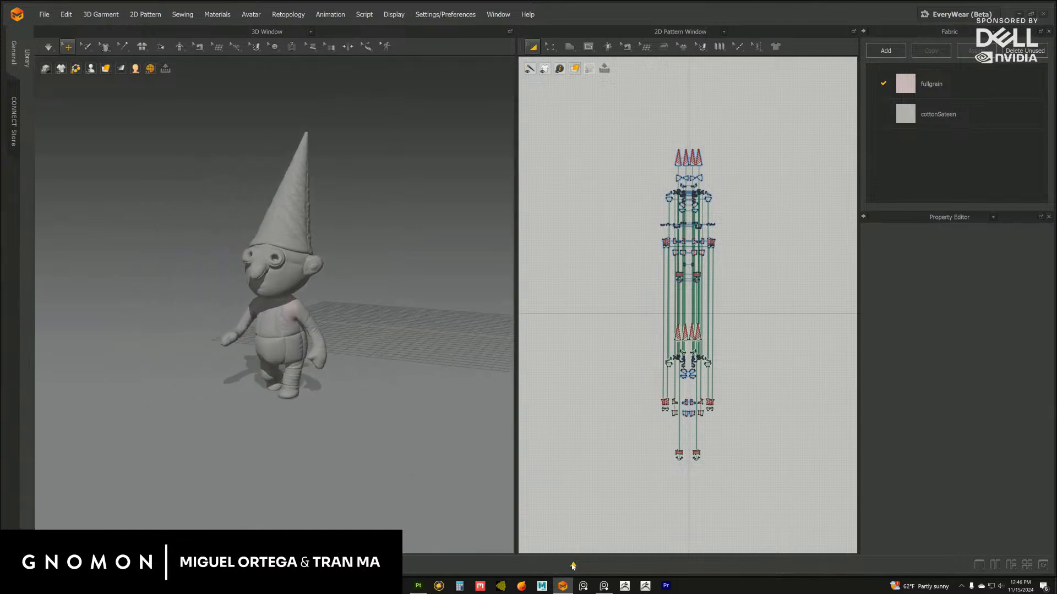
pyautogui.click(539, 558)
pyautogui.click(108, 434)
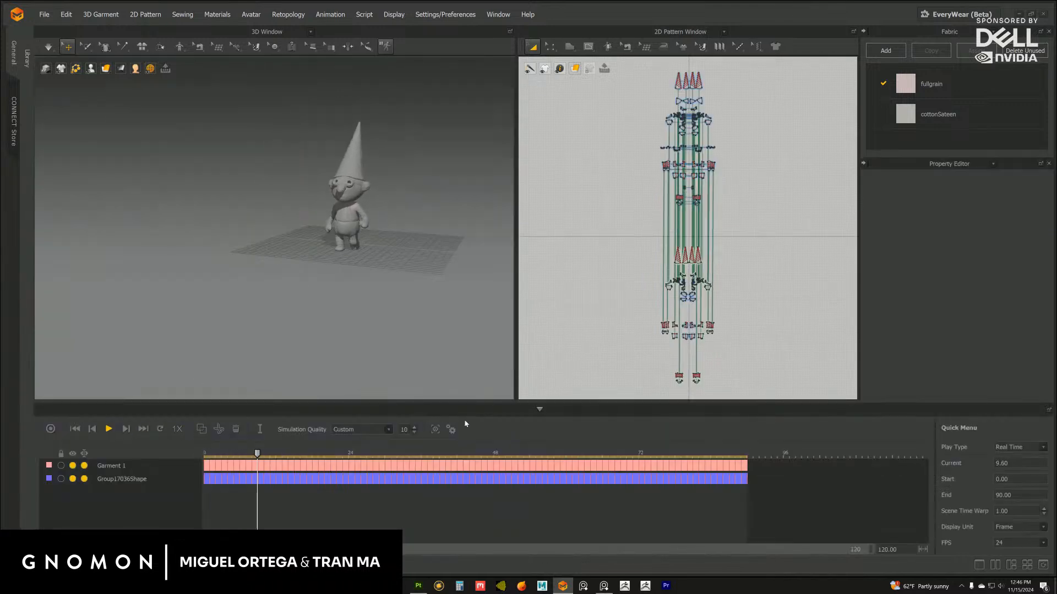
pyautogui.click(539, 410)
# Examine the animated gnome's hat, face and body up close and from several angles, then check the animation timeline
pyautogui.moveTo(455, 372); pyautogui.dragTo(381, 365, button='right')
pyautogui.scroll(10, 381, 366)
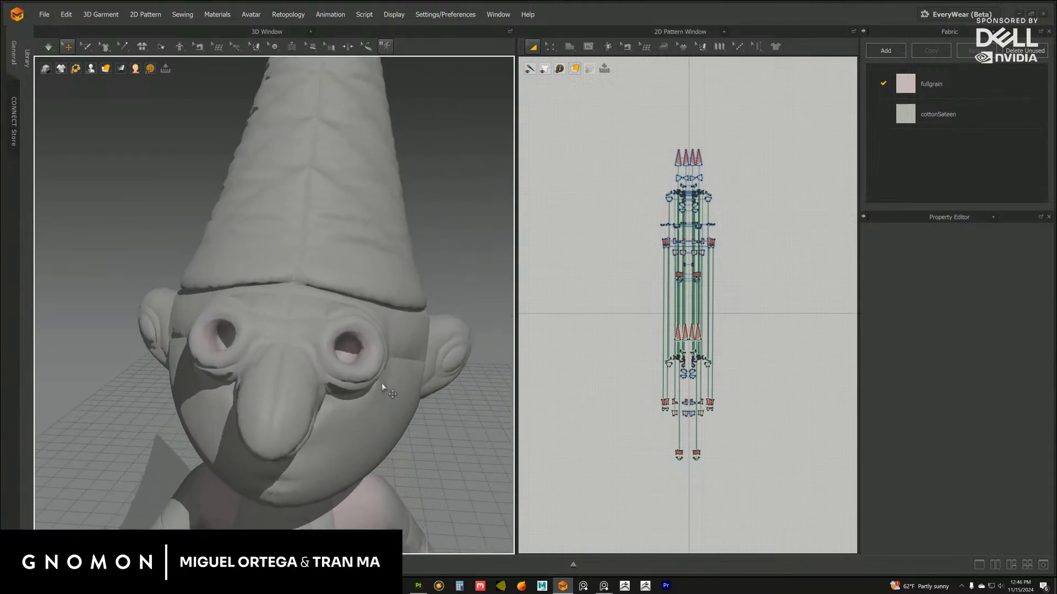
pyautogui.scroll(-10, 381, 383)
pyautogui.moveTo(380, 379); pyautogui.dragTo(251, 383, button='right')
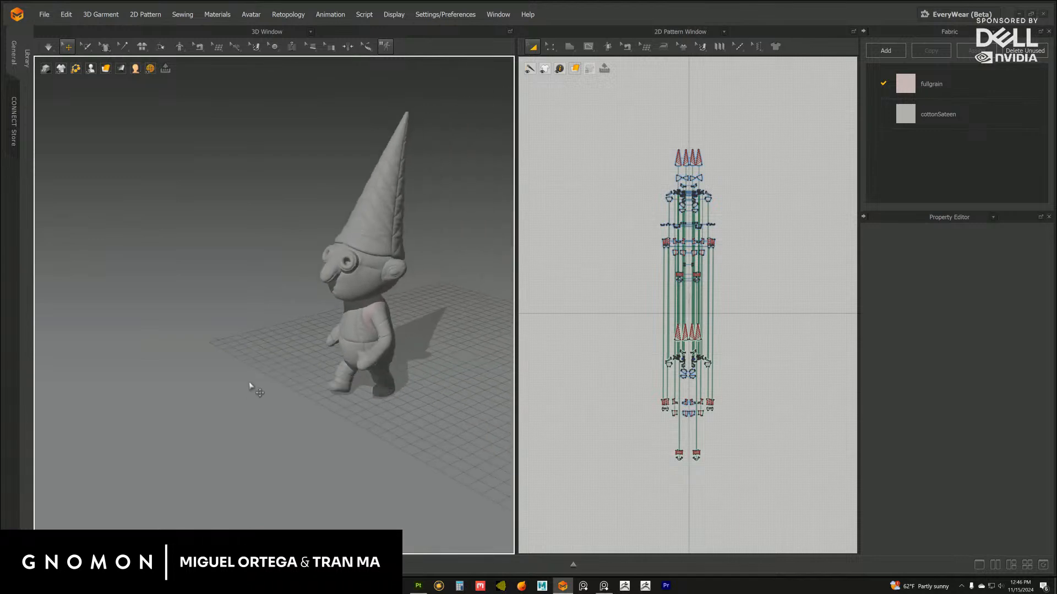
pyautogui.scroll(10, 342, 370)
pyautogui.moveTo(340, 363); pyautogui.dragTo(364, 368, button='middle')
pyautogui.scroll(-10, 358, 363)
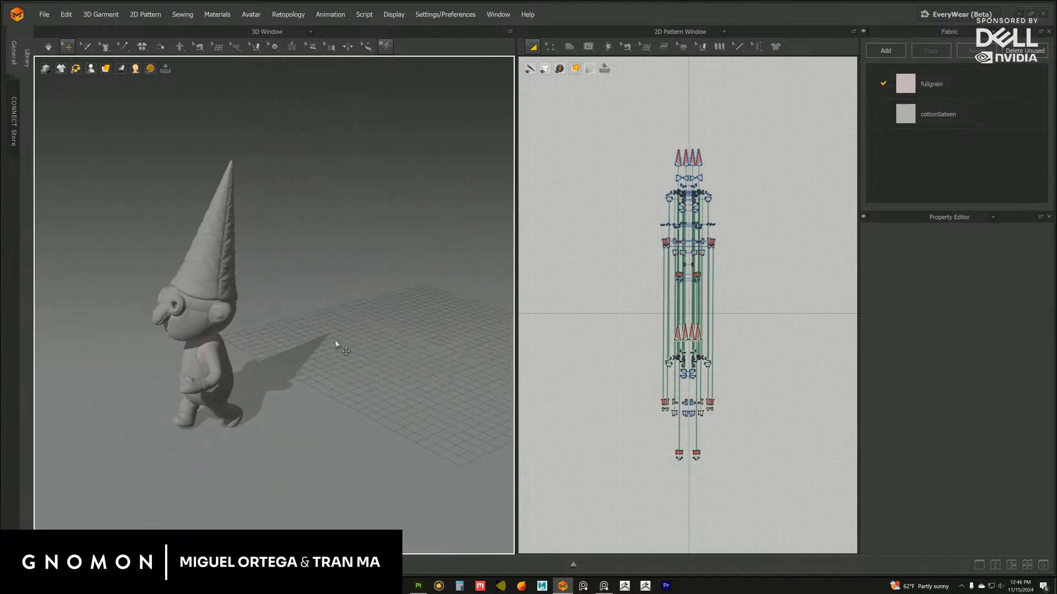
pyautogui.moveTo(335, 344); pyautogui.dragTo(253, 222, button='right')
pyautogui.scroll(-2, 367, 344)
pyautogui.scroll(3, 312, 354)
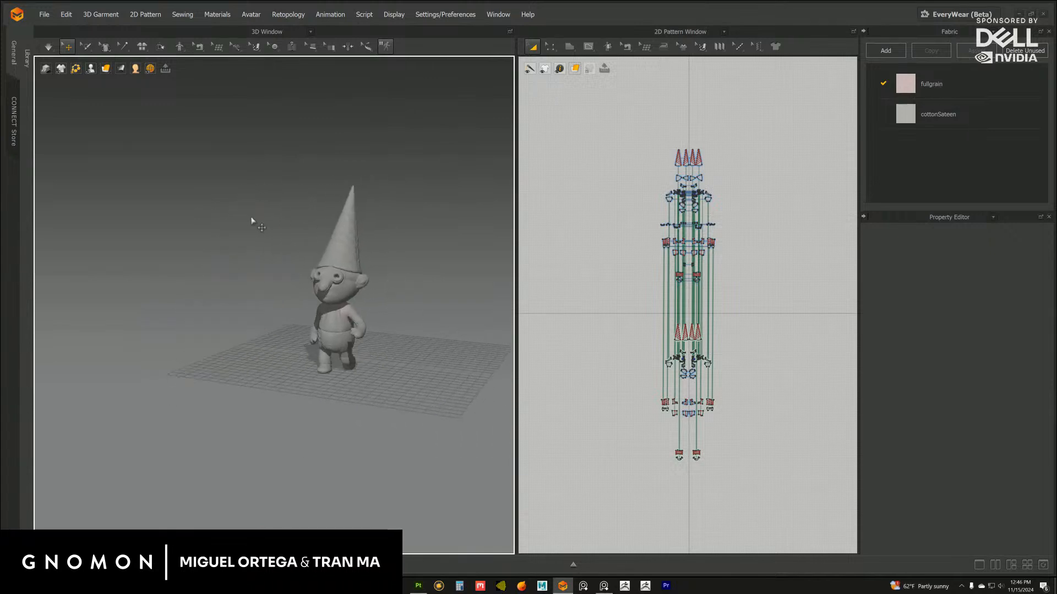
pyautogui.click(573, 552)
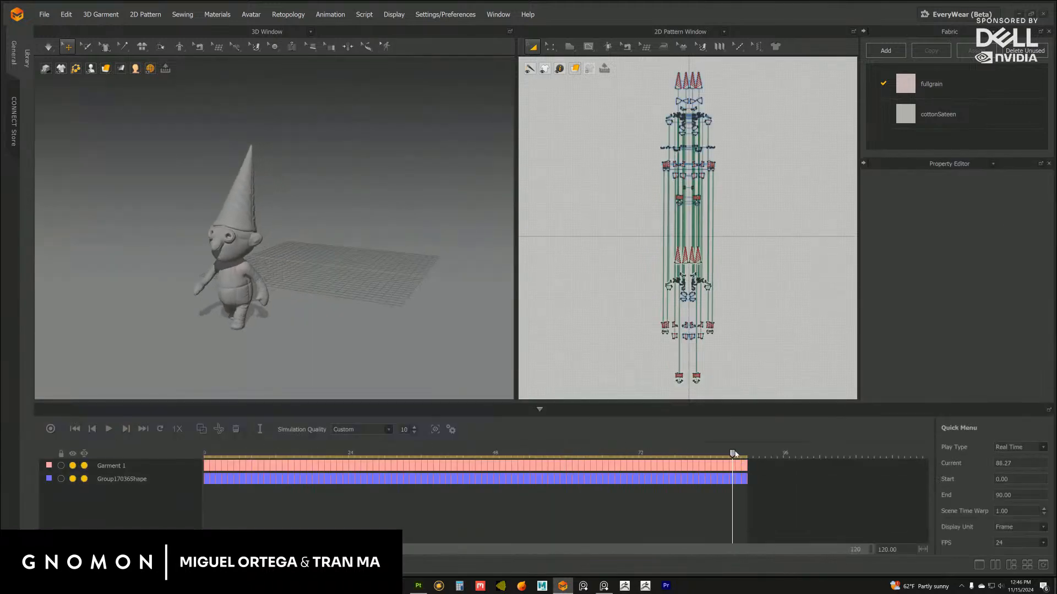
pyautogui.click(540, 409)
pyautogui.moveTo(391, 339); pyautogui.dragTo(415, 372, button='right')
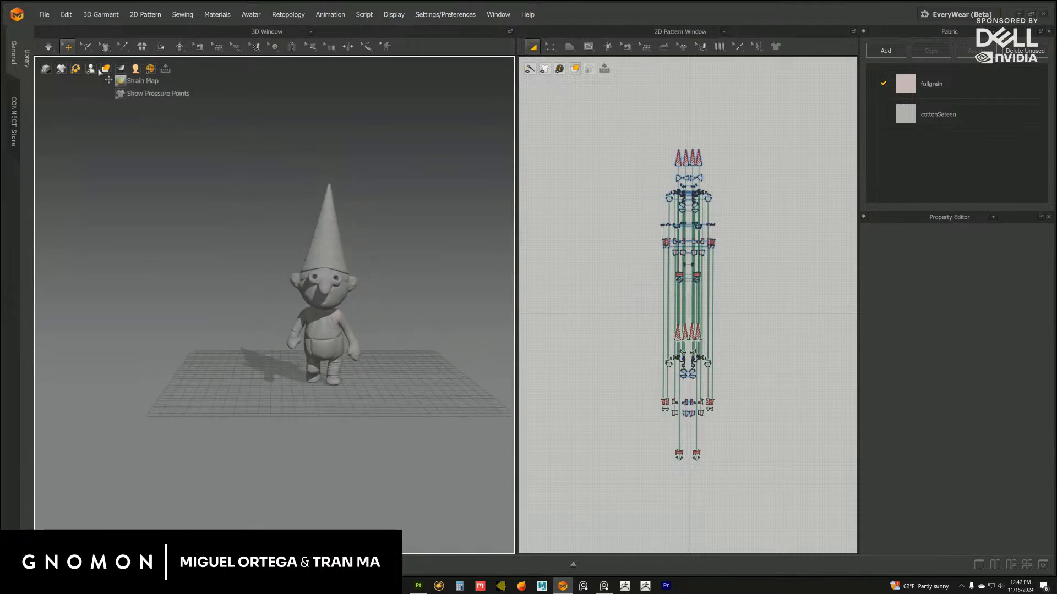
# Open the static gnome project with its garment and avatar, replacing the animated scene
pyautogui.click(43, 14)
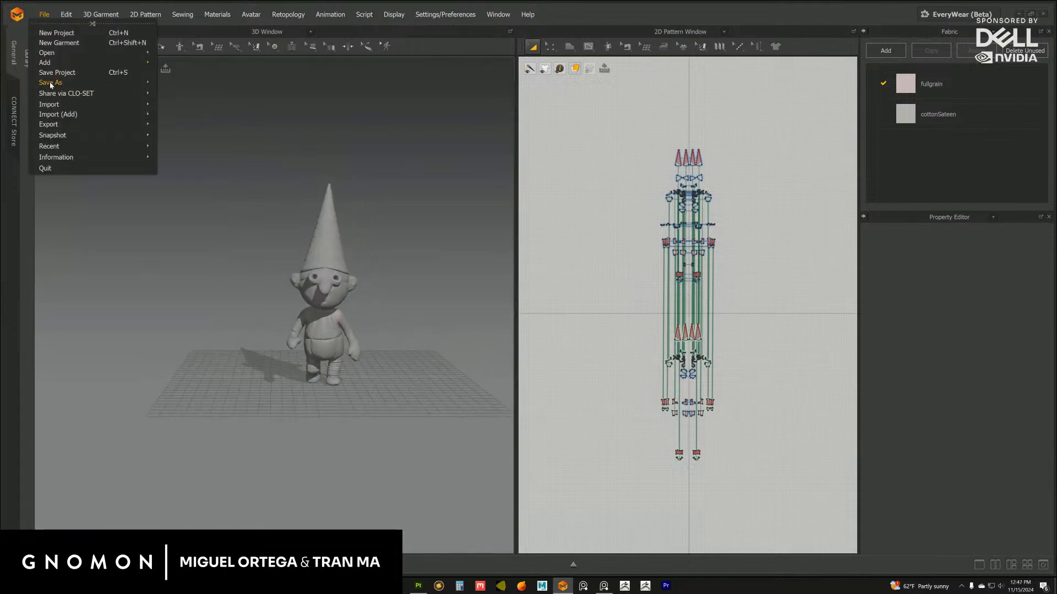
pyautogui.moveTo(49, 83)
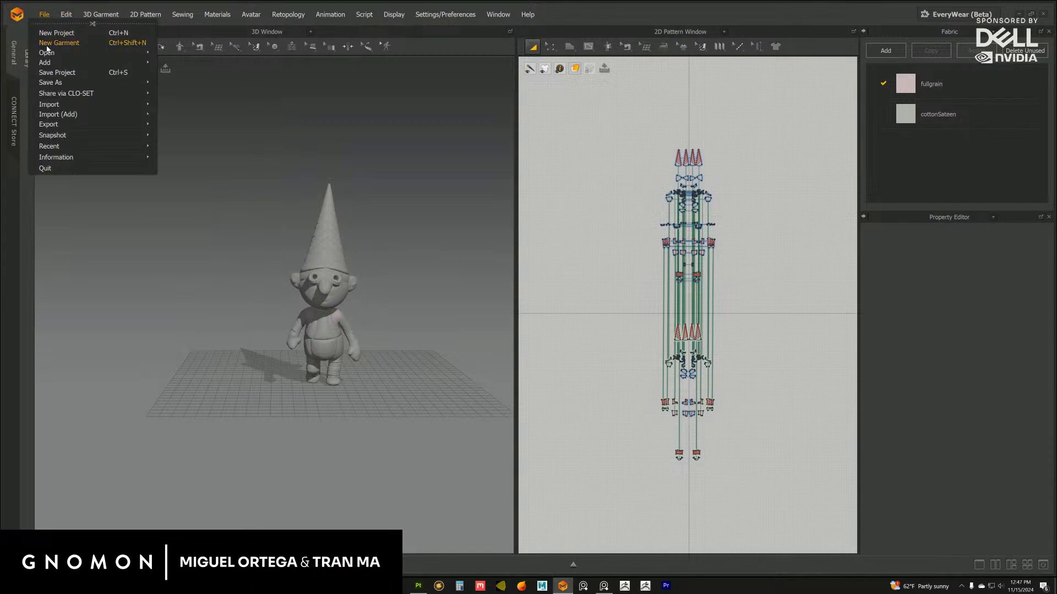
pyautogui.click(181, 54)
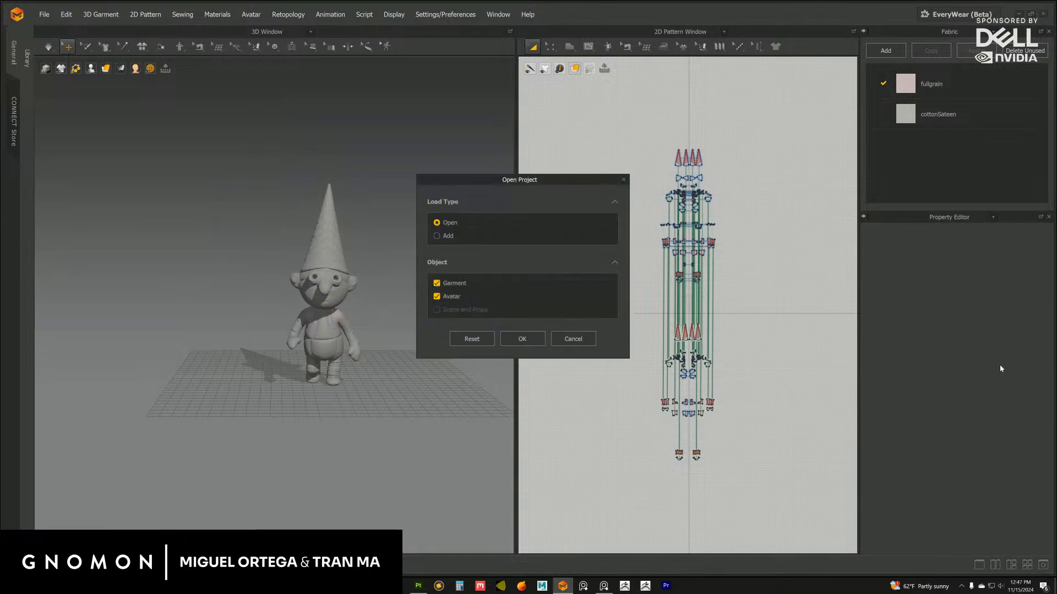
pyautogui.click(522, 339)
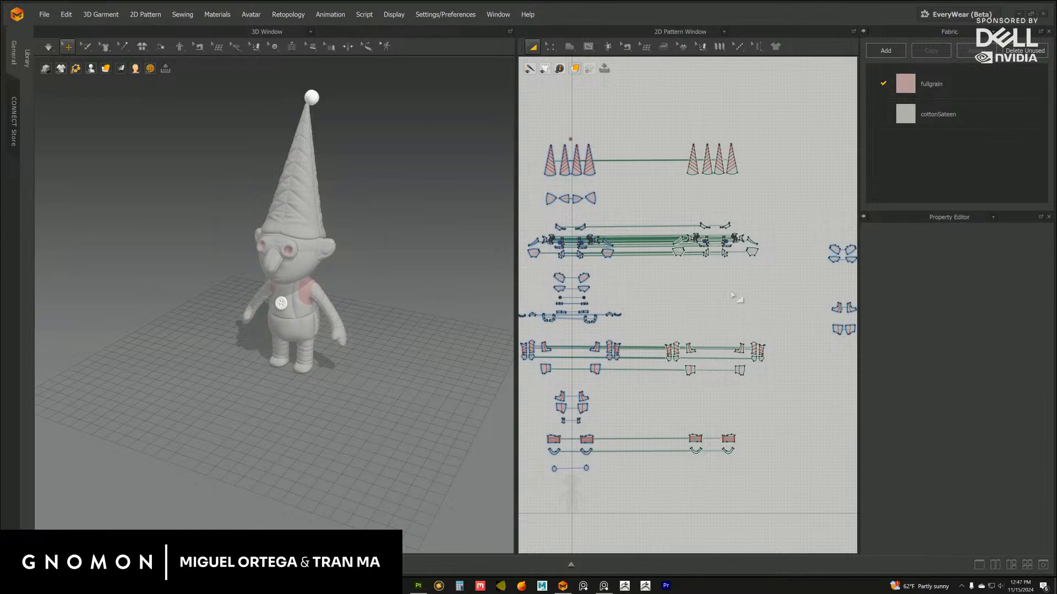
# Select all the gnome's 2D patterns and check the selection on the character from the front
pyautogui.scroll(-3, 738, 298)
pyautogui.moveTo(558, 173); pyautogui.dragTo(848, 435)
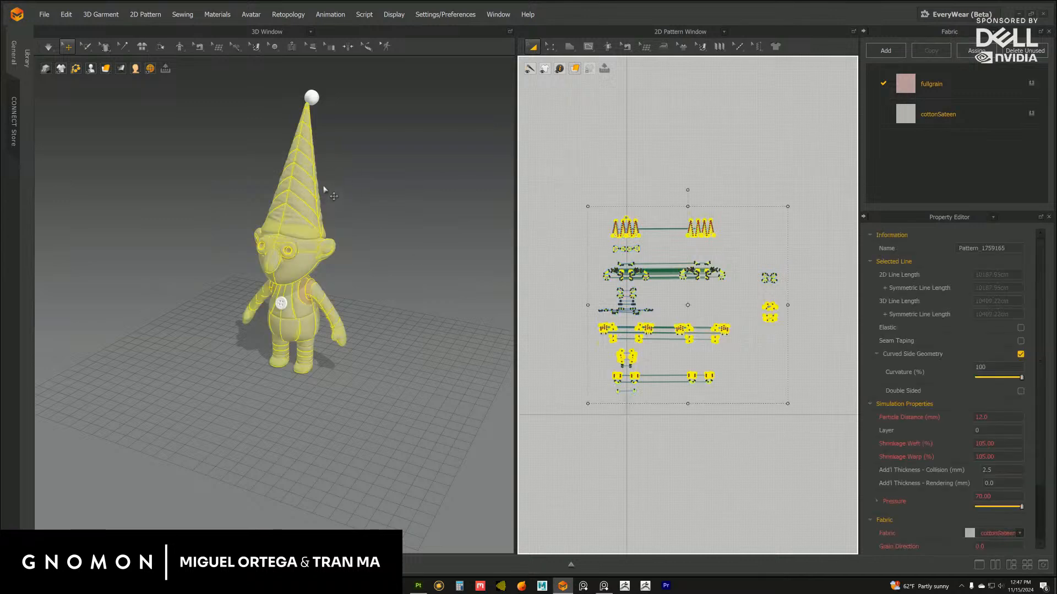
pyautogui.scroll(2, 330, 212)
pyautogui.moveTo(333, 216); pyautogui.dragTo(286, 214, button='right')
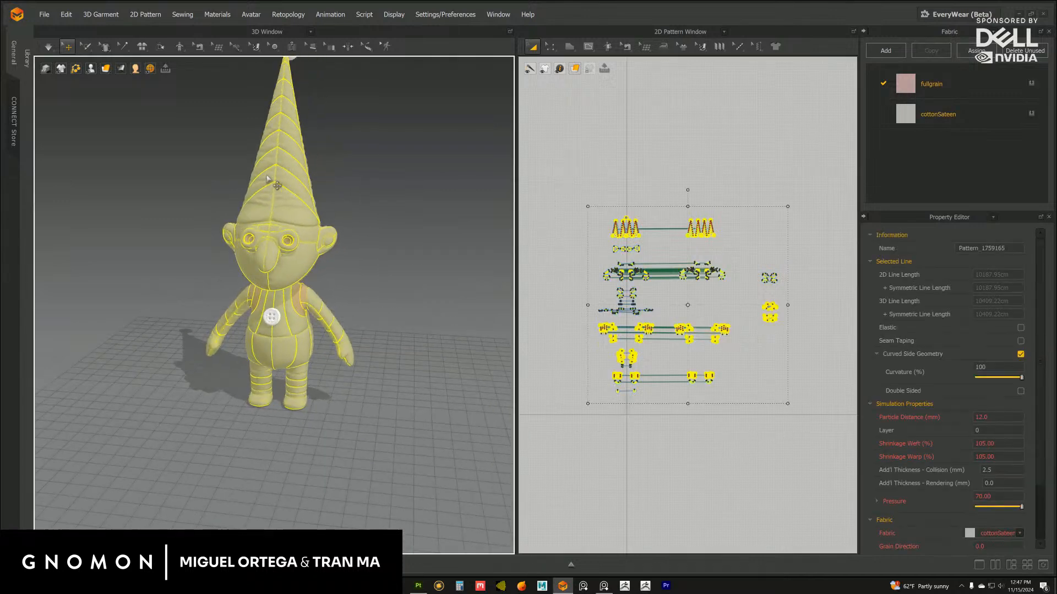
# Export the selected patterns to OBJ as a single, unwelded, thin object with unified UV coordinates and cm (DAZ Studio) scale
pyautogui.click(44, 15)
pyautogui.moveTo(64, 123)
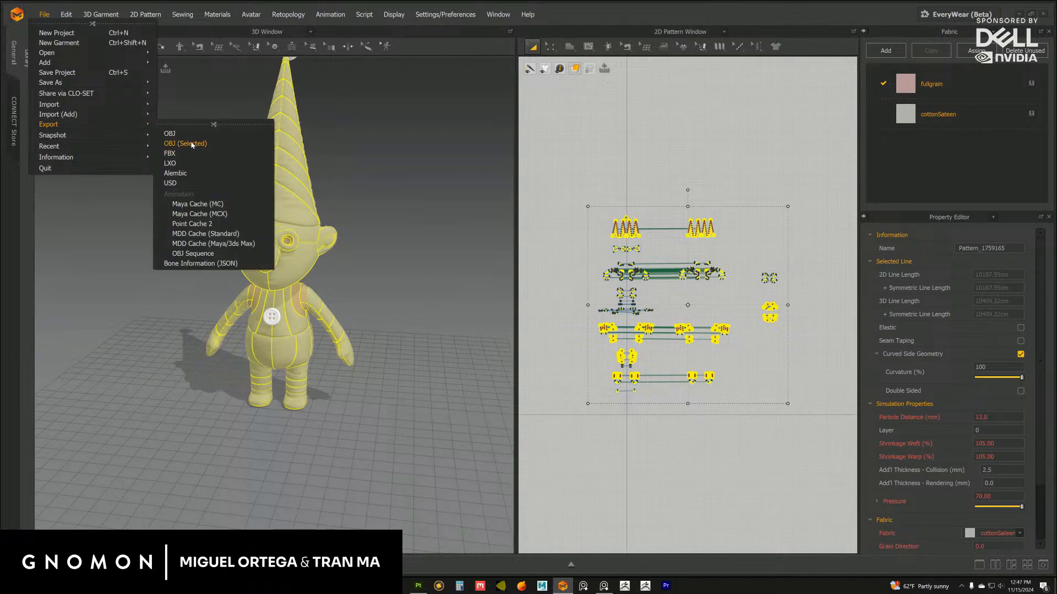
pyautogui.click(194, 145)
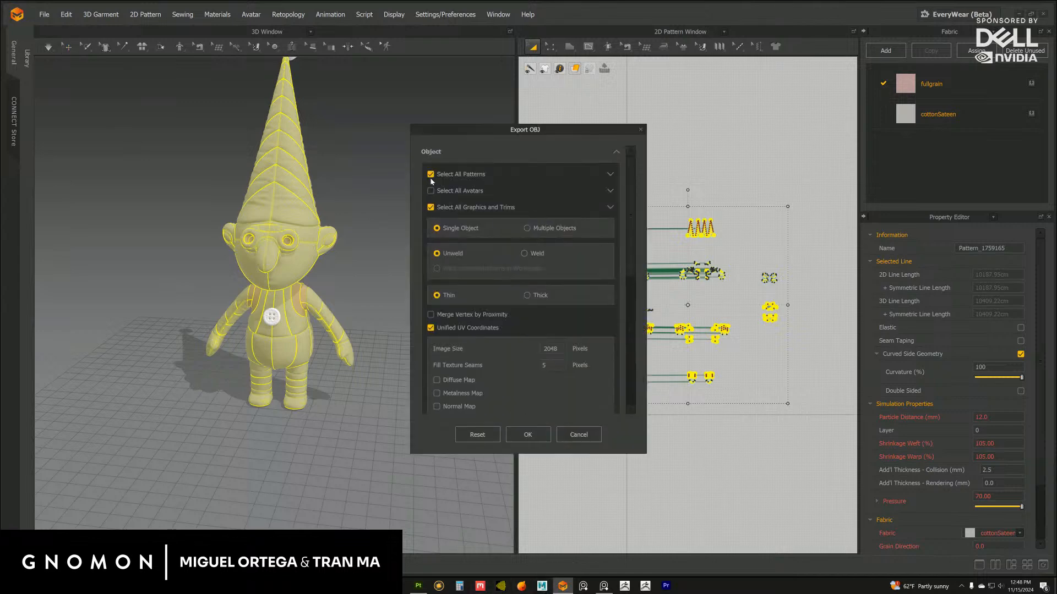
pyautogui.click(562, 131)
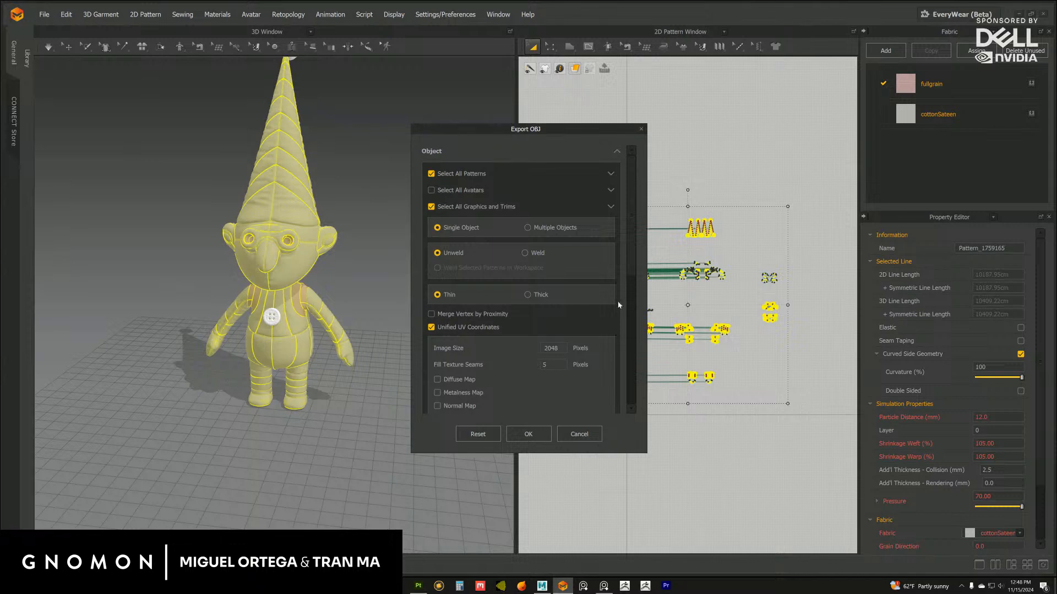
pyautogui.moveTo(632, 273); pyautogui.dragTo(633, 405)
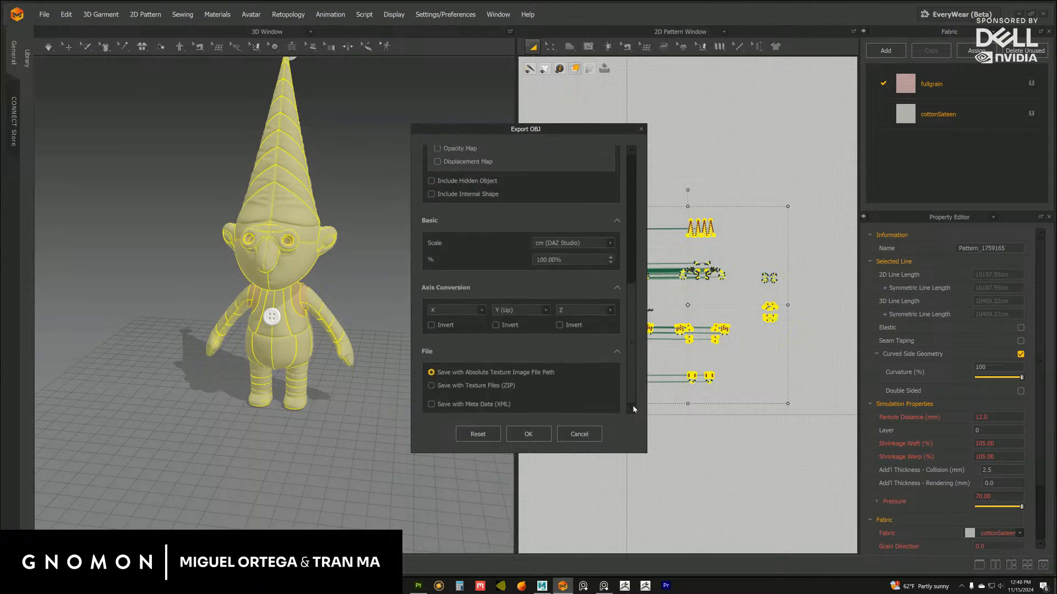
pyautogui.click(528, 434)
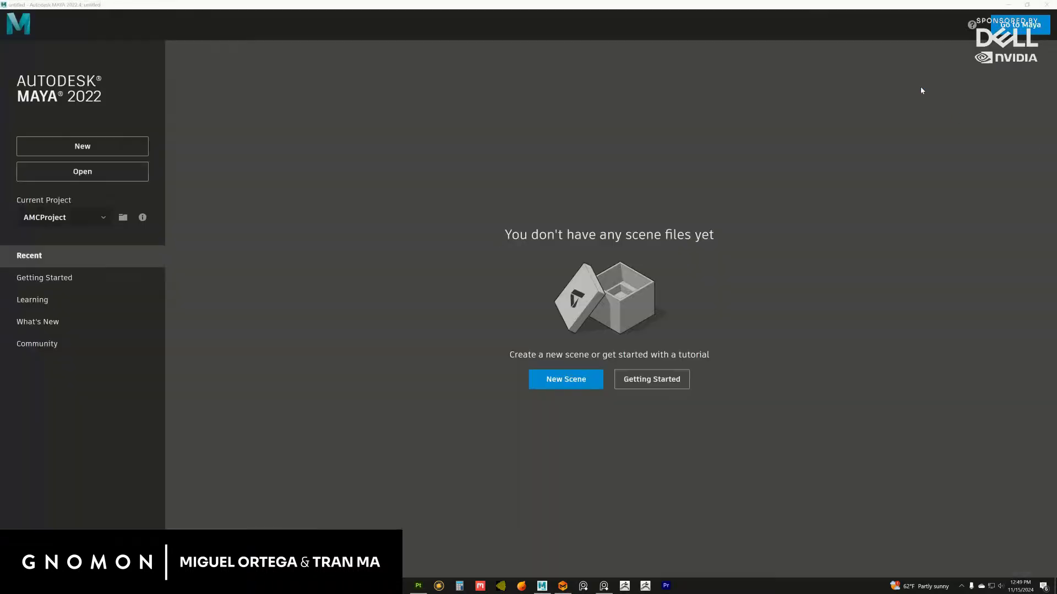
# Switch to Maya and import the gnome_export OBJ into the empty scene as a single object, using namespaces
pyautogui.click(1019, 24)
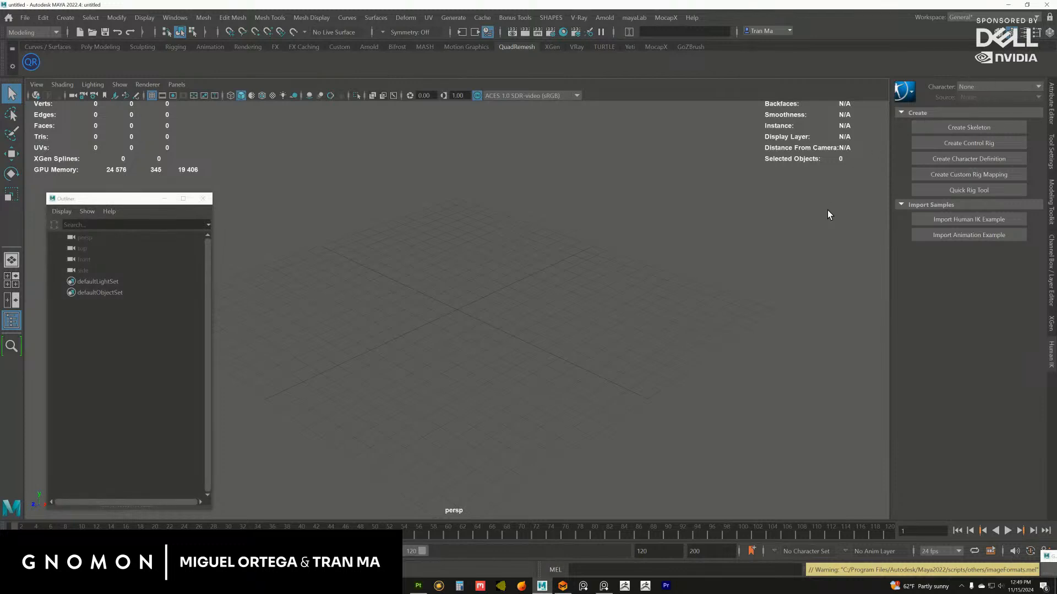
pyautogui.moveTo(101, 204); pyautogui.dragTo(89, 194)
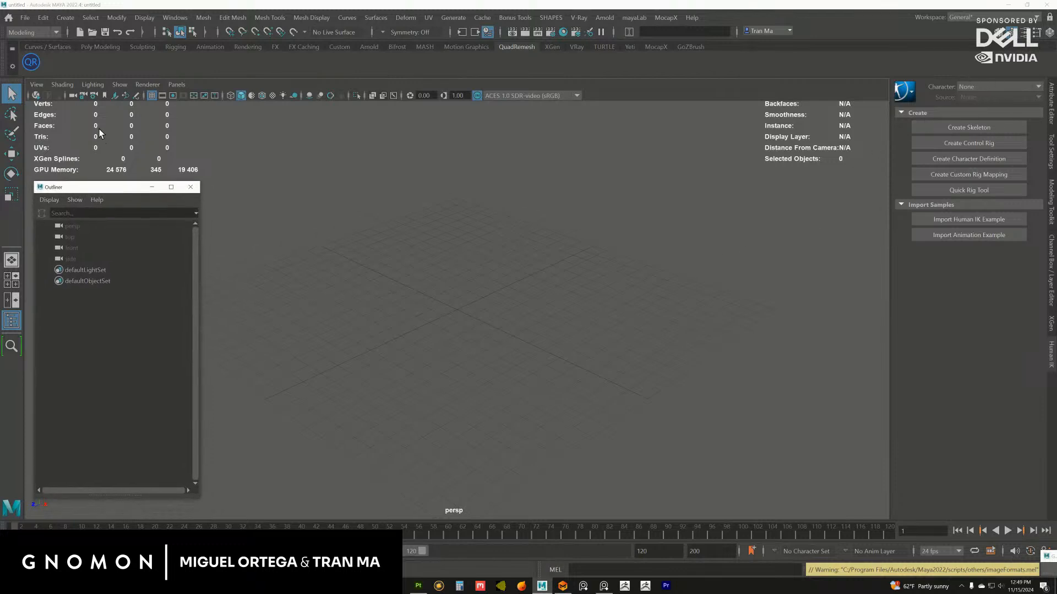
pyautogui.click(25, 17)
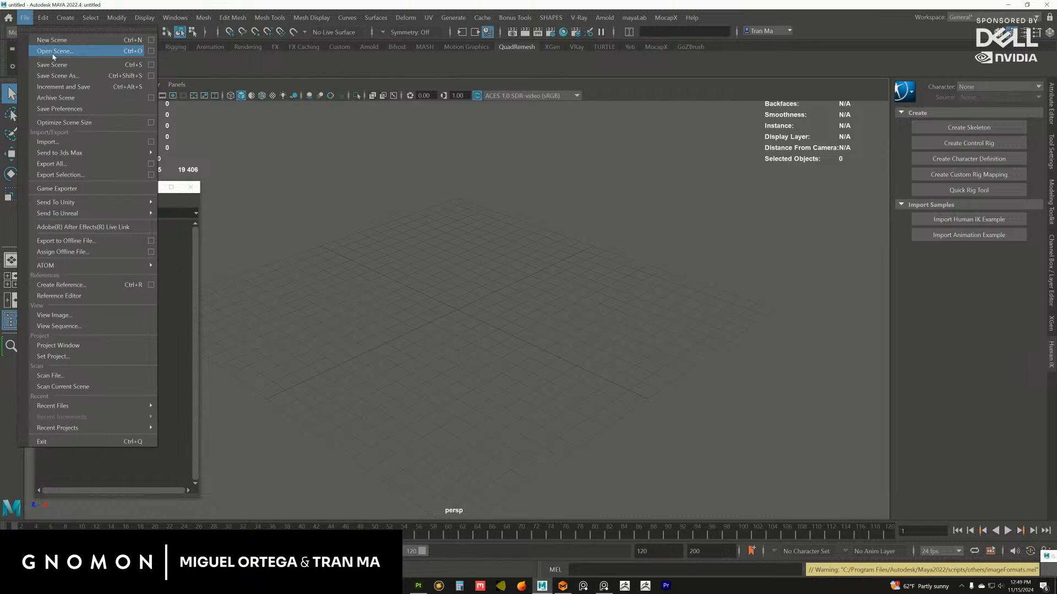
pyautogui.click(48, 18)
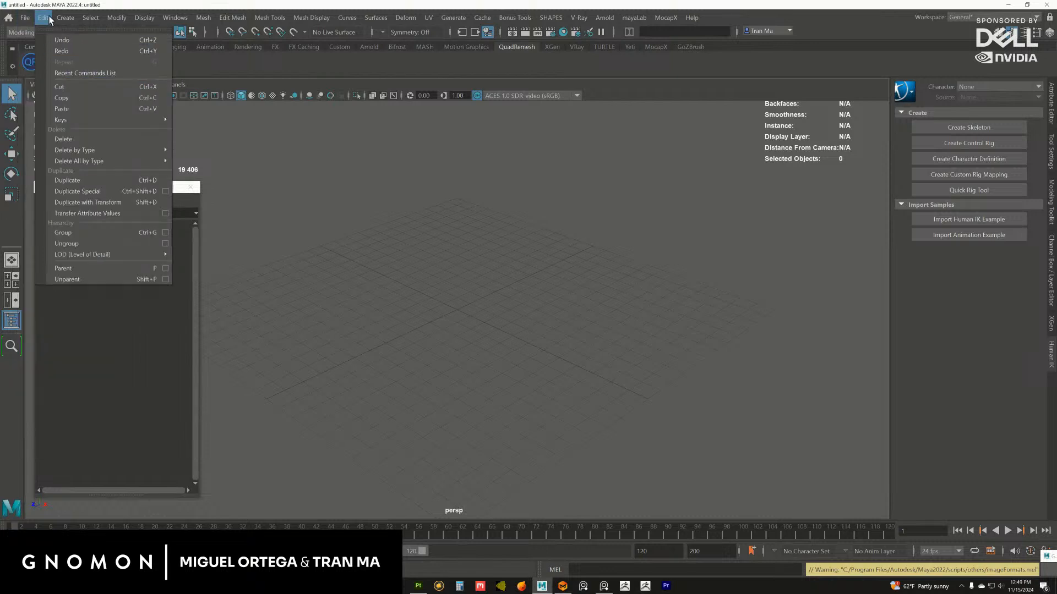
pyautogui.click(44, 18)
pyautogui.click(24, 17)
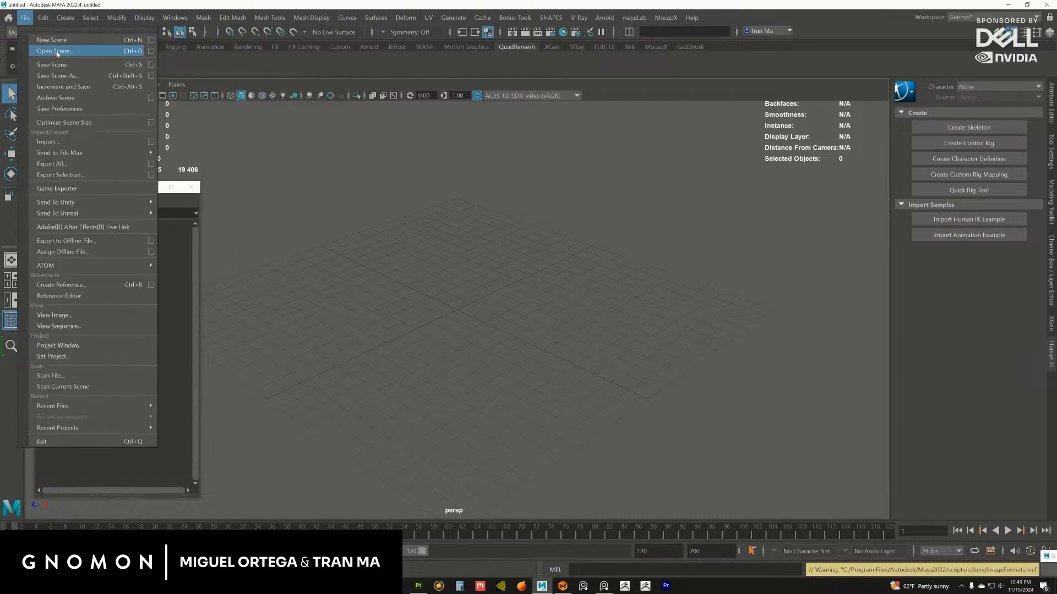
pyautogui.click(151, 142)
pyautogui.moveTo(826, 144); pyautogui.dragTo(773, 81)
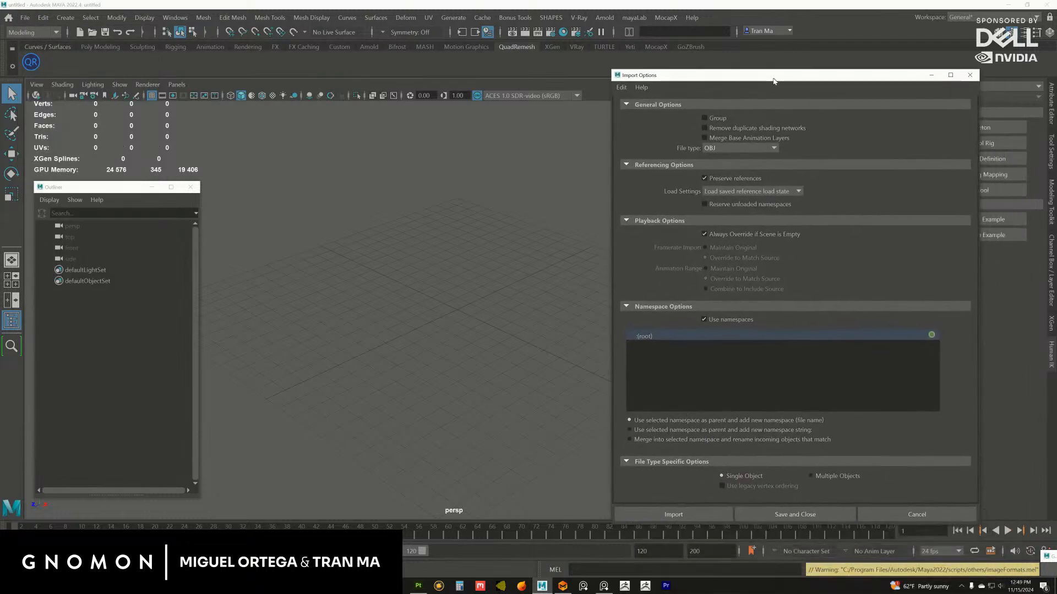
pyautogui.click(673, 514)
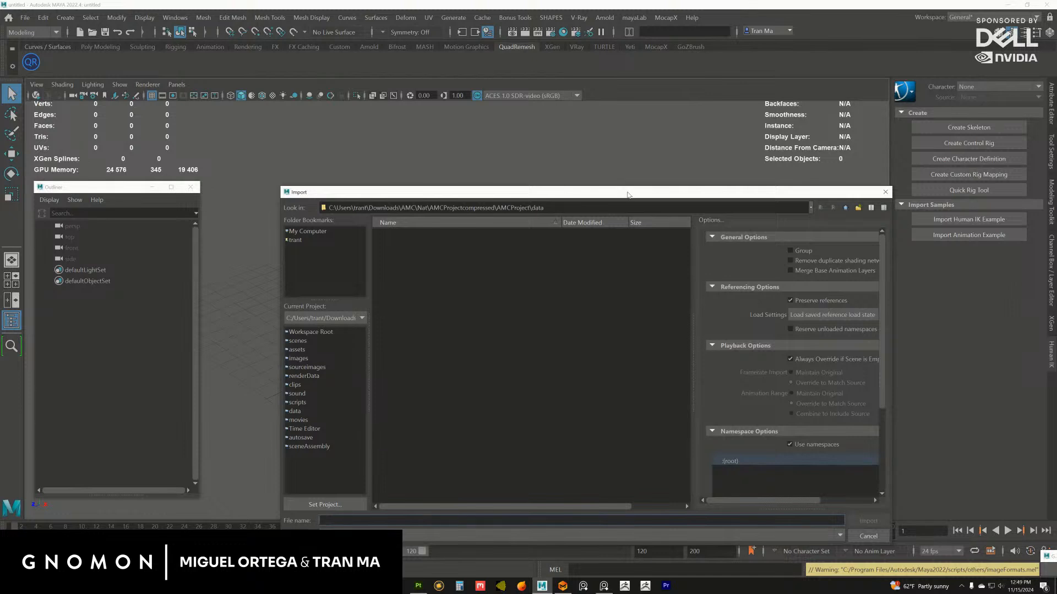
pyautogui.moveTo(629, 195); pyautogui.dragTo(1056, 182)
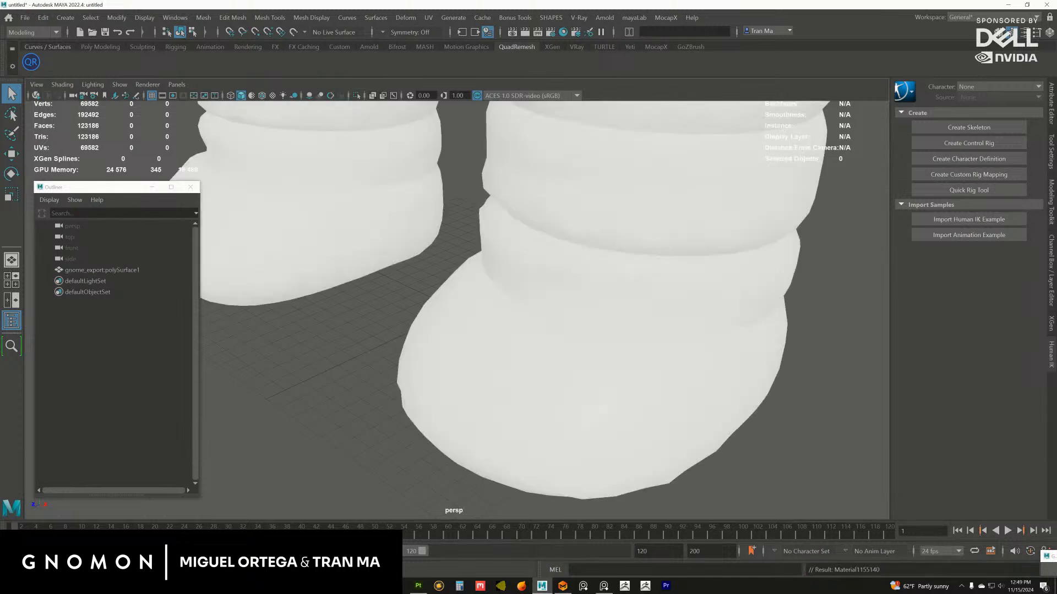
# Assign a new Lambert material to the imported gnome mesh
pyautogui.keyDown('alt'); pyautogui.moveTo(501, 310); pyautogui.dragTo(418, 229, button='right'); pyautogui.keyUp('alt')
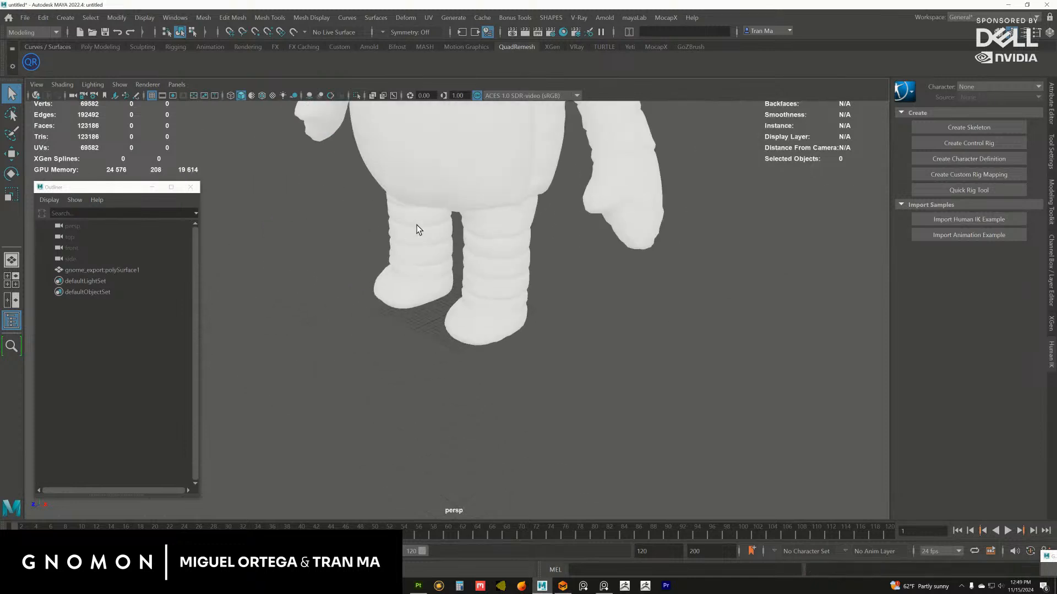
pyautogui.keyDown('alt'); pyautogui.moveTo(418, 229); pyautogui.dragTo(410, 284); pyautogui.keyUp('alt')
pyautogui.click(410, 284)
pyautogui.moveTo(480, 264); pyautogui.dragTo(471, 533, button='right')
pyautogui.click(305, 198)
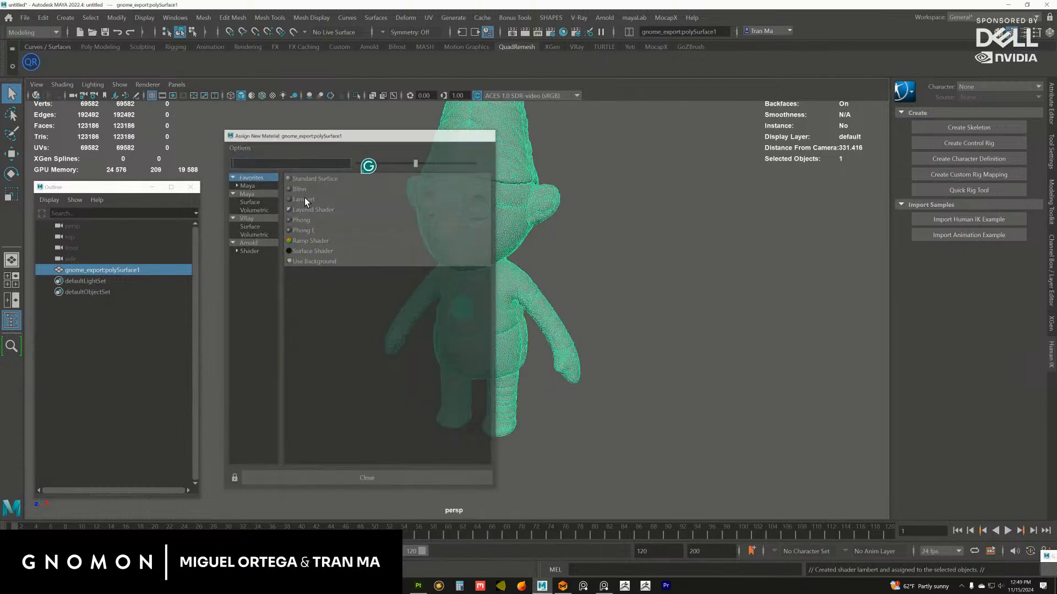
pyautogui.click(352, 270)
# Soften all the edges of the gnome mesh, including its chest button, and check the shading on the whole body
pyautogui.keyDown('alt'); pyautogui.moveTo(352, 269); pyautogui.dragTo(478, 285); pyautogui.keyUp('alt')
pyautogui.scroll(-6, 438, 328)
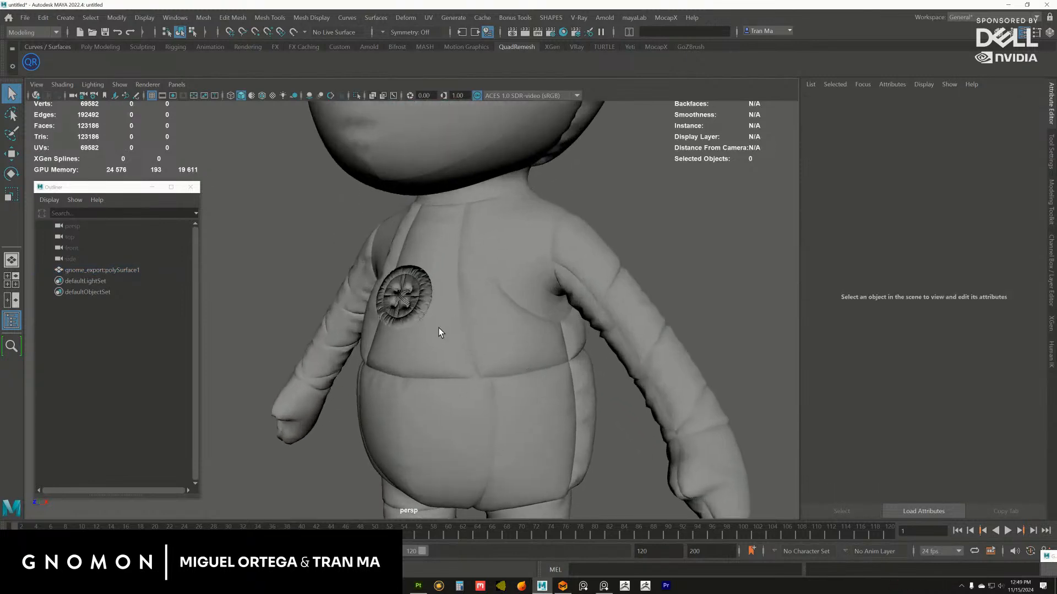
pyautogui.click(458, 338)
pyautogui.scroll(-3, 374, 275)
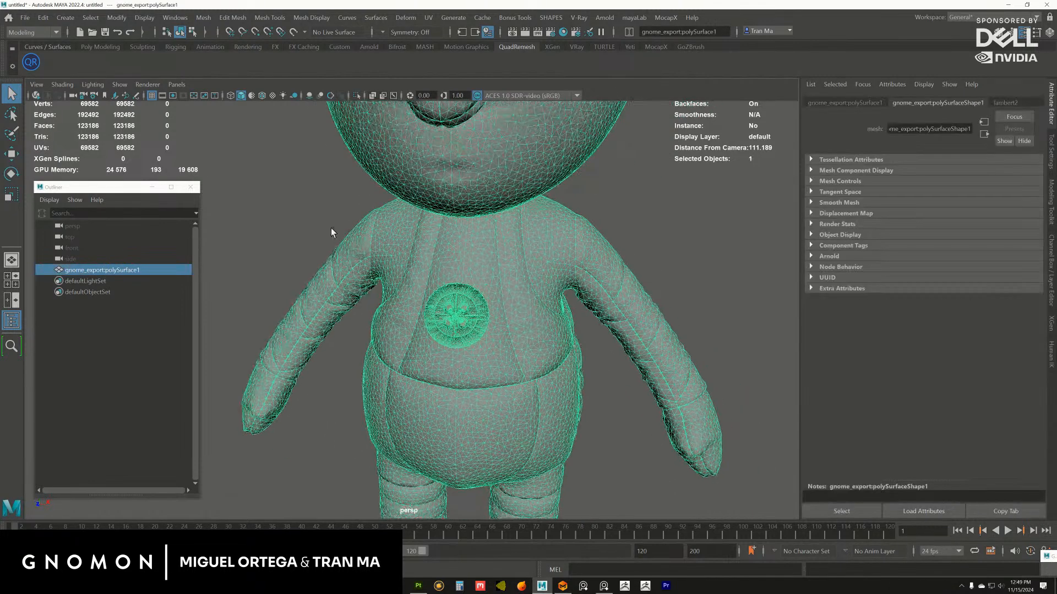
pyautogui.click(311, 17)
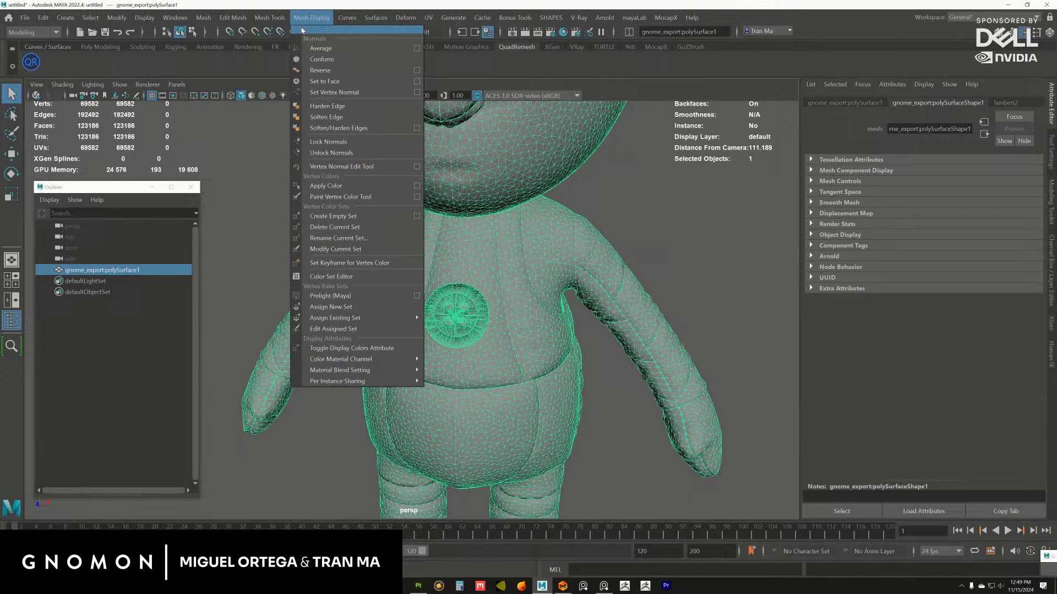
pyautogui.click(322, 117)
pyautogui.click(266, 180)
pyautogui.click(390, 237)
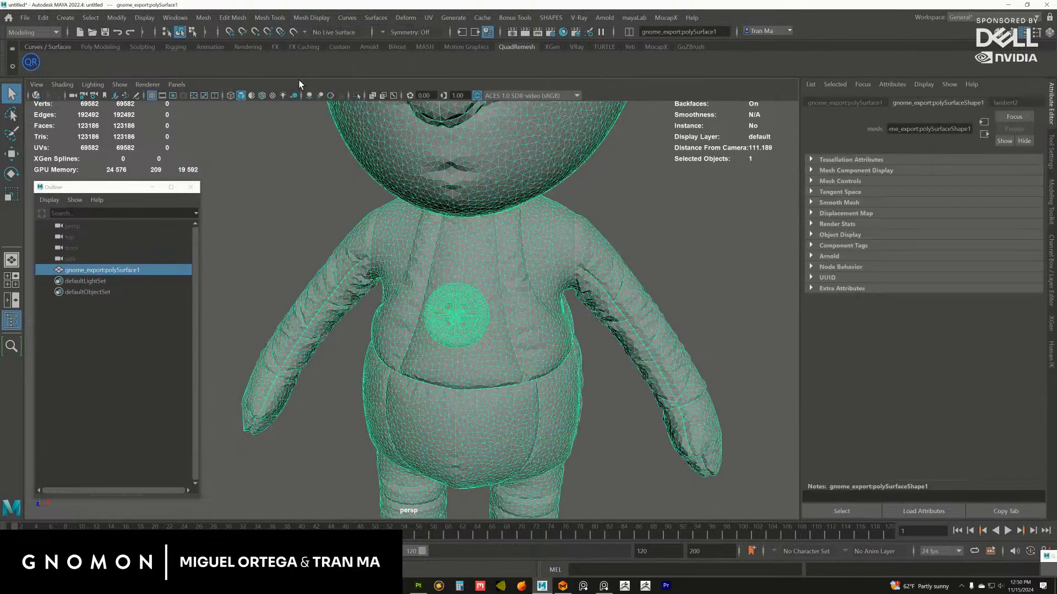
pyautogui.click(339, 46)
pyautogui.click(278, 113)
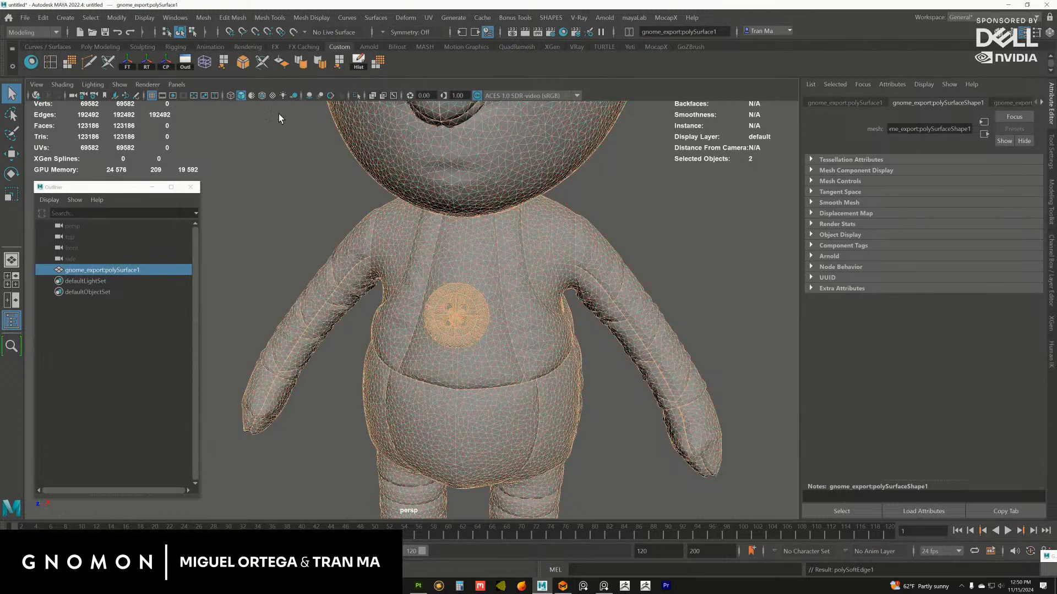
pyautogui.keyDown('alt'); pyautogui.moveTo(387, 255); pyautogui.dragTo(309, 224, button='right'); pyautogui.keyUp('alt')
pyautogui.keyDown('alt'); pyautogui.moveTo(309, 224); pyautogui.dragTo(370, 193, button='middle'); pyautogui.keyUp('alt')
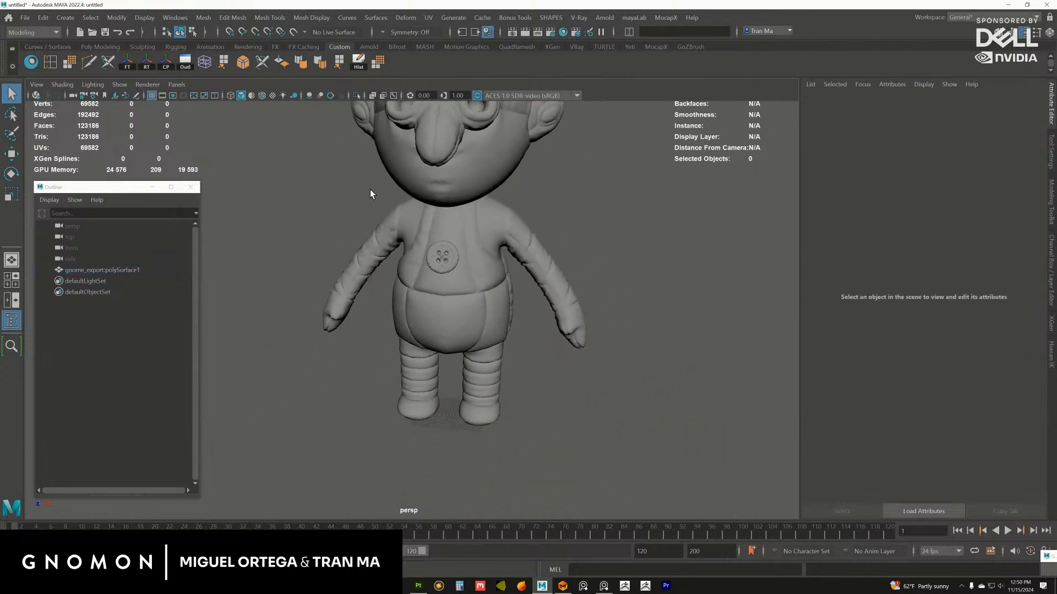
# Select the gnome mesh and set the modeling selection constraint to Border
pyautogui.keyDown('alt'); pyautogui.moveTo(371, 194); pyautogui.dragTo(337, 252); pyautogui.keyUp('alt')
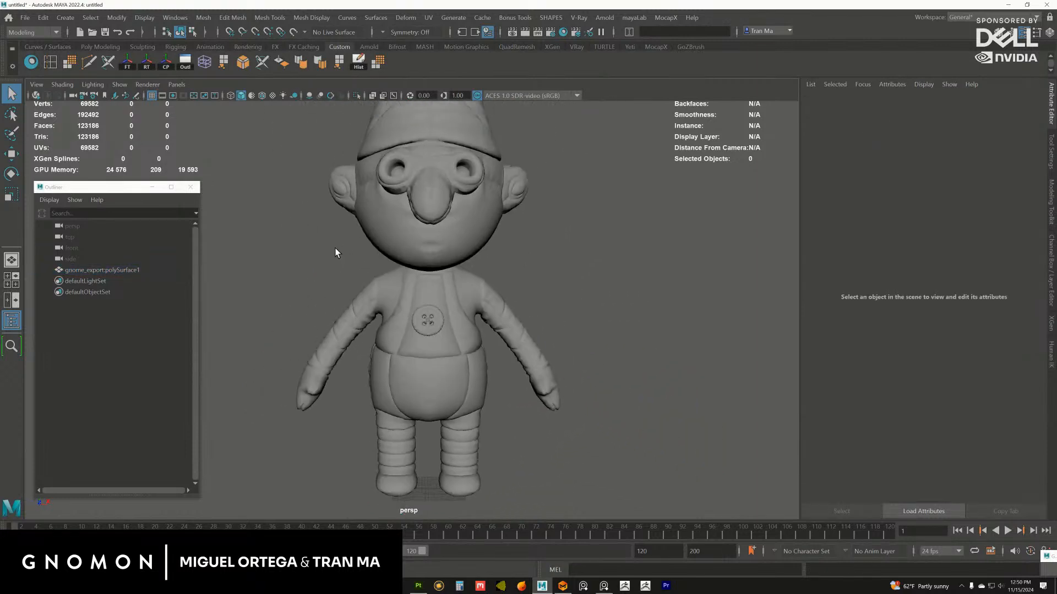
pyautogui.keyDown('alt'); pyautogui.moveTo(338, 252); pyautogui.dragTo(305, 187, button='middle'); pyautogui.keyUp('alt')
pyautogui.keyDown('alt'); pyautogui.moveTo(304, 186); pyautogui.dragTo(350, 218); pyautogui.keyUp('alt')
pyautogui.click(416, 246)
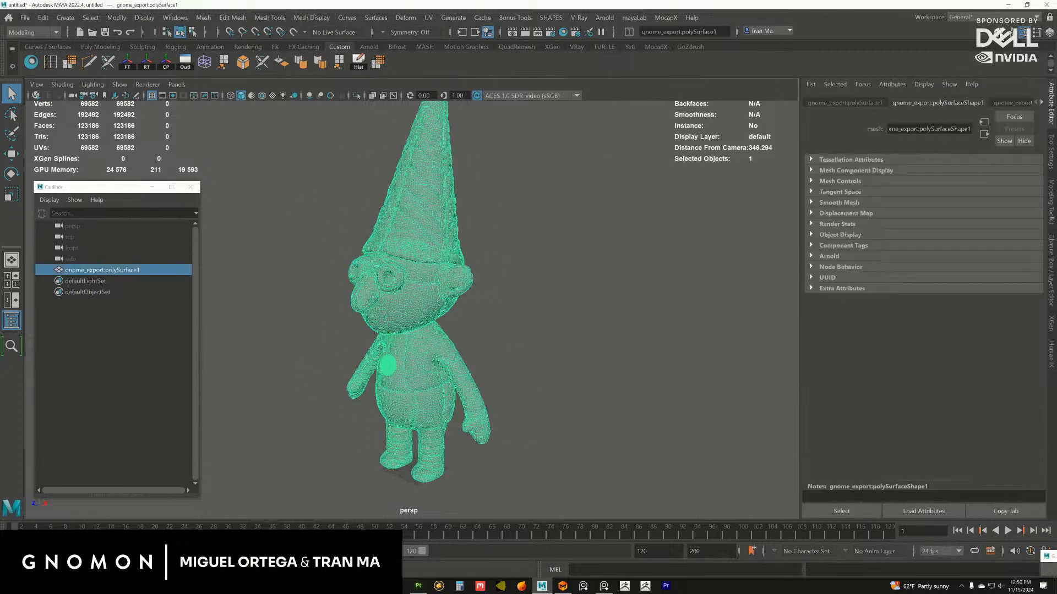
pyautogui.click(998, 31)
pyautogui.click(978, 246)
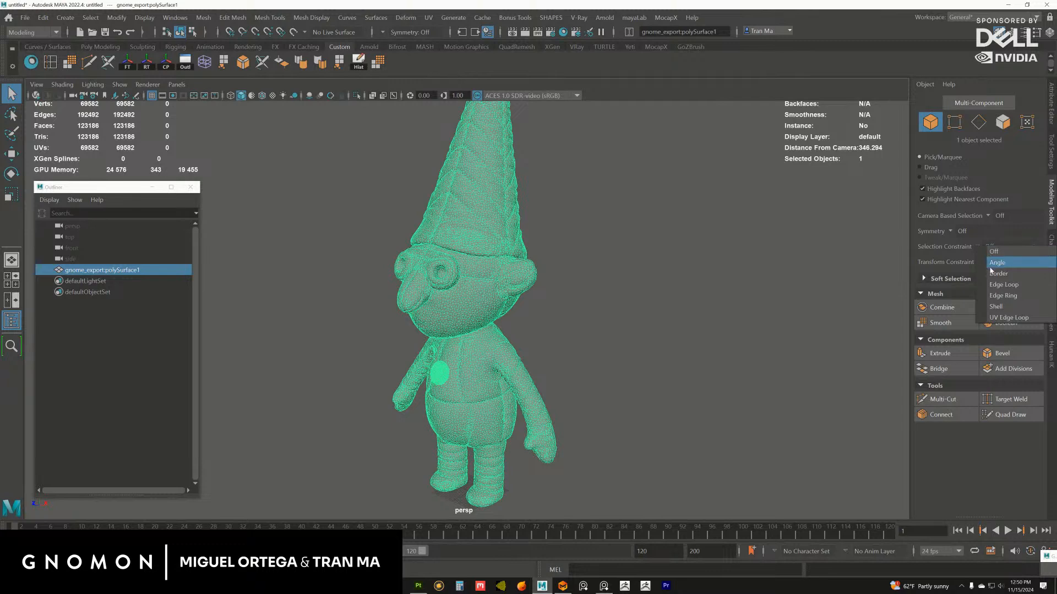
pyautogui.click(990, 262)
# Switch the gnome mesh to vertex mode and select the border vertices across the whole model
pyautogui.keyDown('alt'); pyautogui.moveTo(611, 301); pyautogui.dragTo(652, 291); pyautogui.keyUp('alt')
pyautogui.moveTo(505, 270); pyautogui.dragTo(457, 257, button='right')
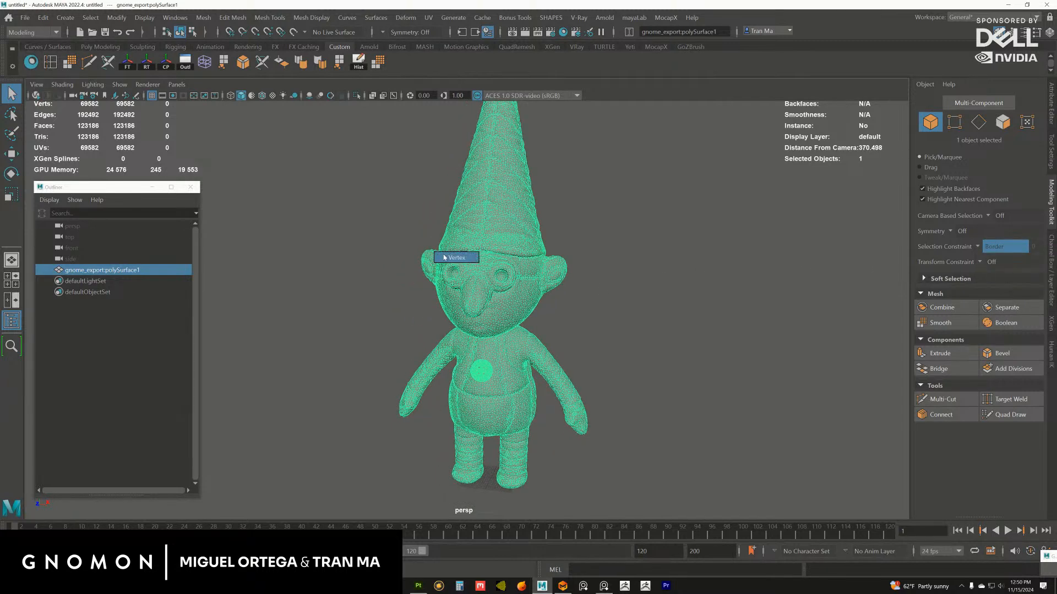
pyautogui.keyDown('alt'); pyautogui.moveTo(610, 265); pyautogui.dragTo(517, 220, button='right'); pyautogui.keyUp('alt')
pyautogui.keyDown('alt'); pyautogui.moveTo(399, 173); pyautogui.dragTo(387, 209, button='middle'); pyautogui.keyUp('alt')
pyautogui.moveTo(359, 131); pyautogui.dragTo(614, 518)
# Examine the selected border vertices along the seams of the face, hat and torso, and clear the selection
pyautogui.keyDown('alt'); pyautogui.moveTo(525, 362); pyautogui.dragTo(523, 299, button='middle'); pyautogui.keyUp('alt')
pyautogui.keyDown('alt'); pyautogui.moveTo(523, 300); pyautogui.dragTo(615, 405, button='right'); pyautogui.keyUp('alt')
pyautogui.scroll(6, 558, 318)
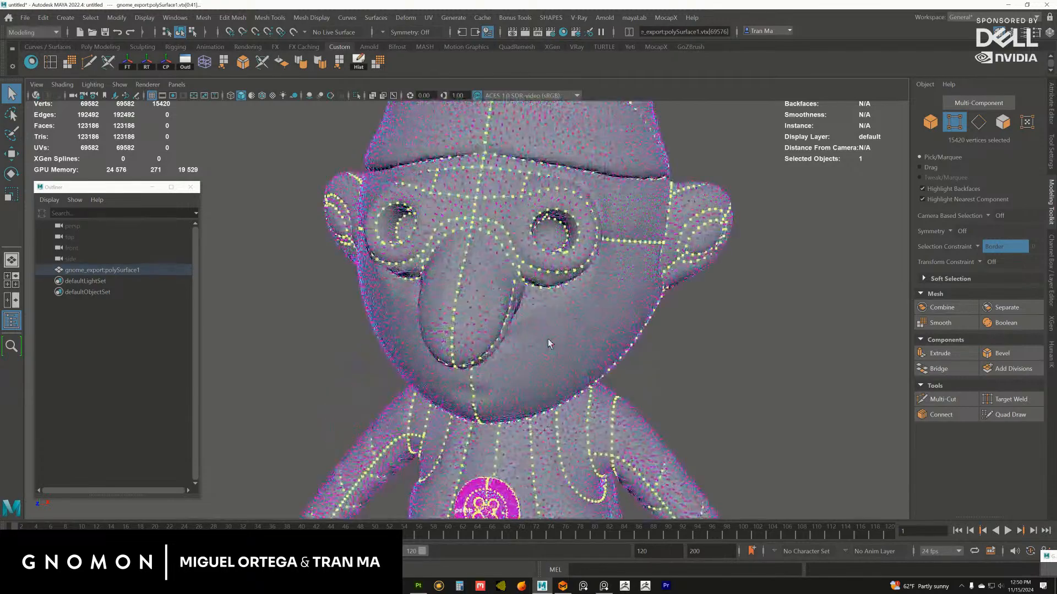
pyautogui.scroll(10, 558, 318)
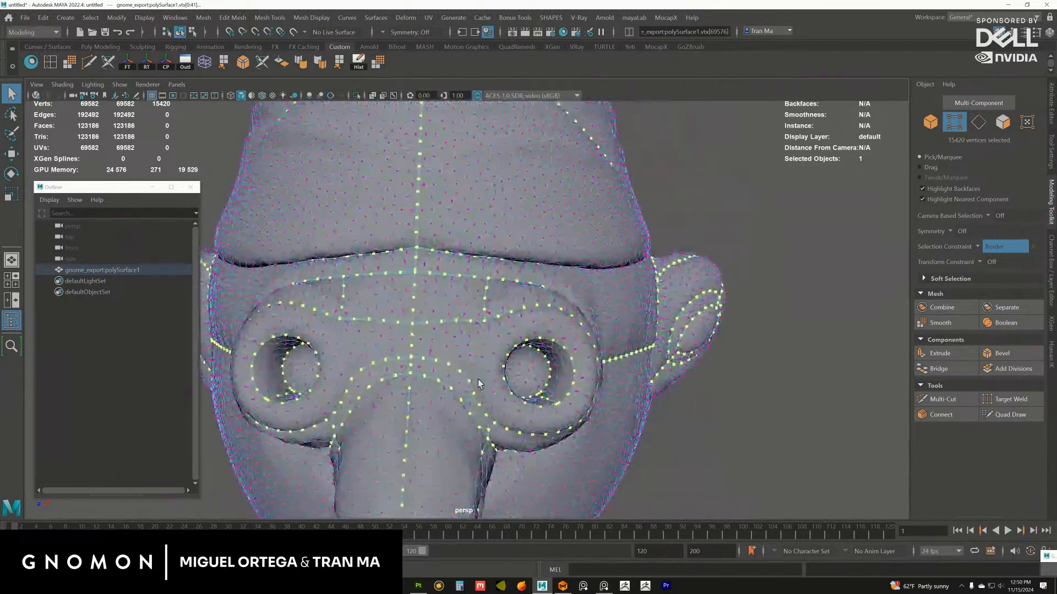
pyautogui.scroll(6, 572, 380)
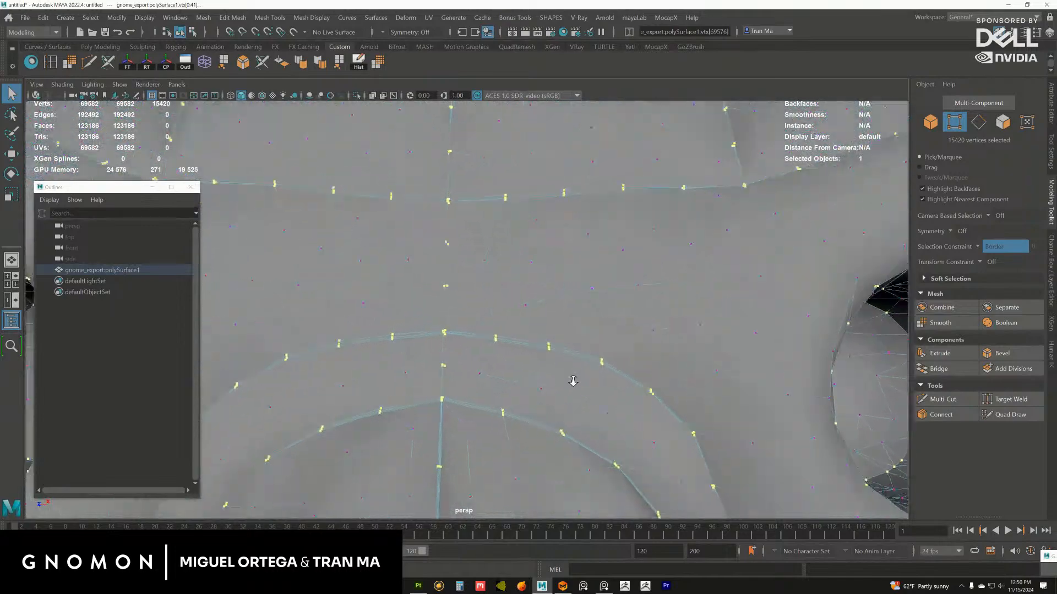
pyautogui.scroll(-15, 574, 383)
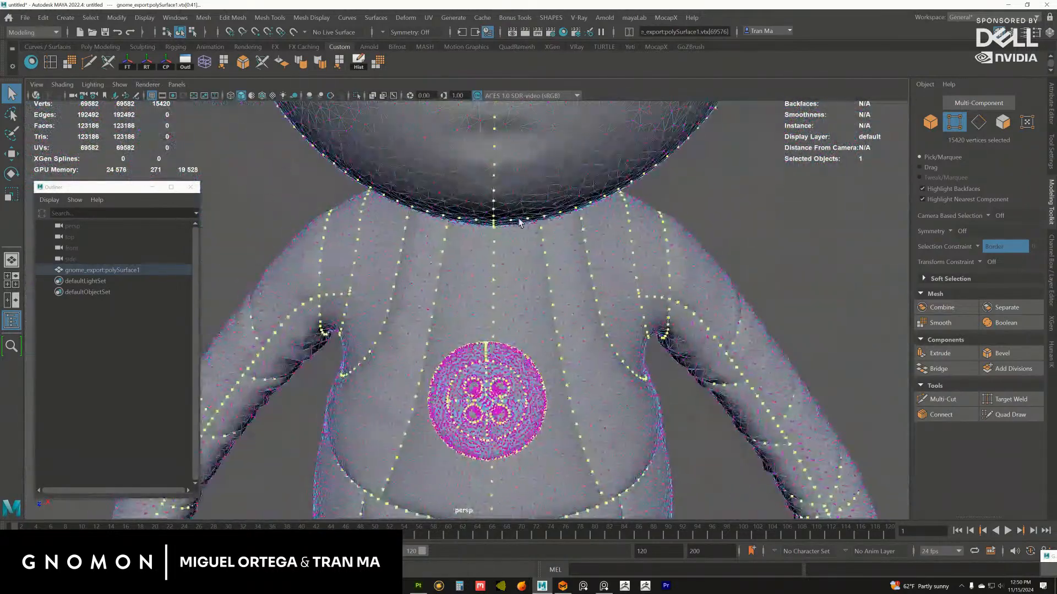
pyautogui.keyDown('alt'); pyautogui.moveTo(520, 223); pyautogui.dragTo(490, 209); pyautogui.keyUp('alt')
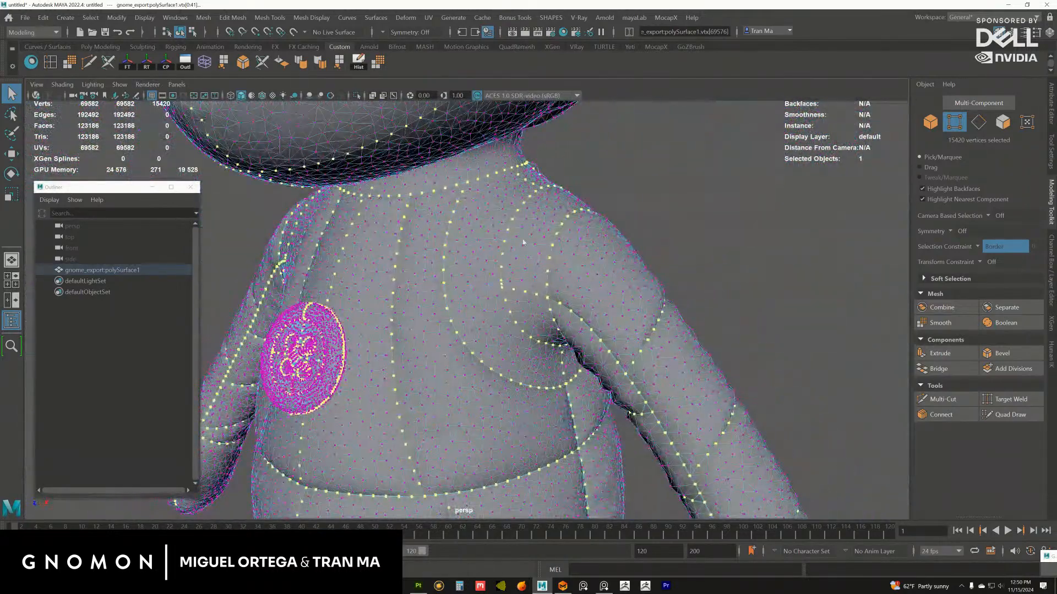
pyautogui.click(642, 205)
pyautogui.moveTo(642, 206)
pyautogui.keyDown('alt'); pyautogui.mouseDown()
pyautogui.moveTo(569, 210)
pyautogui.moveTo(646, 205)
pyautogui.mouseUp(); pyautogui.keyUp('alt')
pyautogui.scroll(-10, 506, 242)
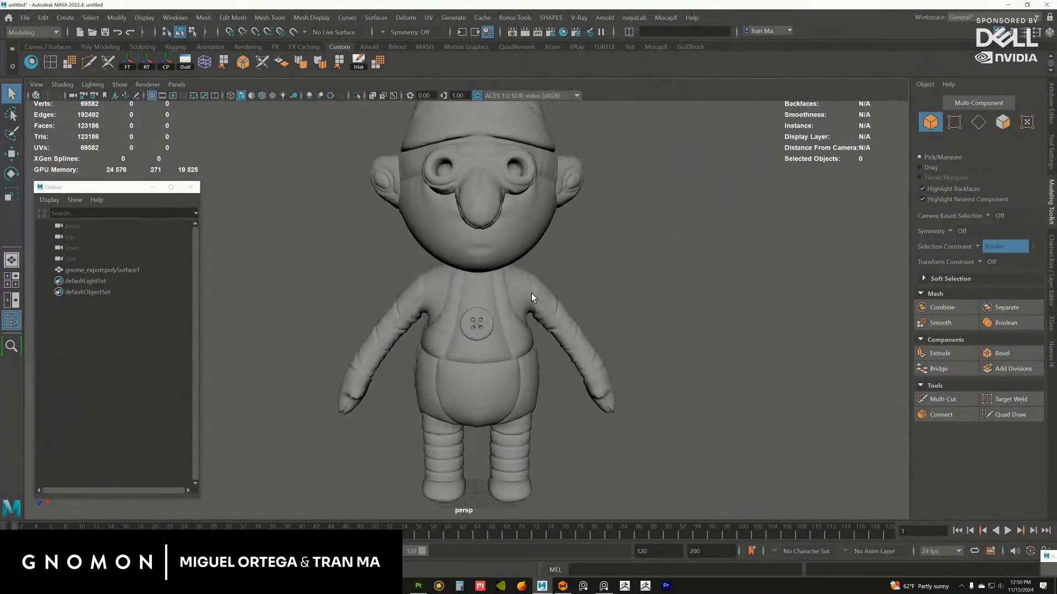
# Display the gnome in wireframe, select it and examine its mesh density from several angles
pyautogui.click(504, 272)
pyautogui.keyDown('alt'); pyautogui.moveTo(504, 272); pyautogui.dragTo(507, 245); pyautogui.keyUp('alt')
pyautogui.scroll(2, 509, 261)
pyautogui.scroll(-2, 496, 227)
pyautogui.moveTo(594, 259)
pyautogui.keyDown('alt'); pyautogui.mouseDown()
pyautogui.moveTo(609, 266)
pyautogui.moveTo(578, 260)
pyautogui.moveTo(580, 247)
pyautogui.mouseUp(); pyautogui.keyUp('alt')
pyautogui.press('4')
pyautogui.click(557, 230)
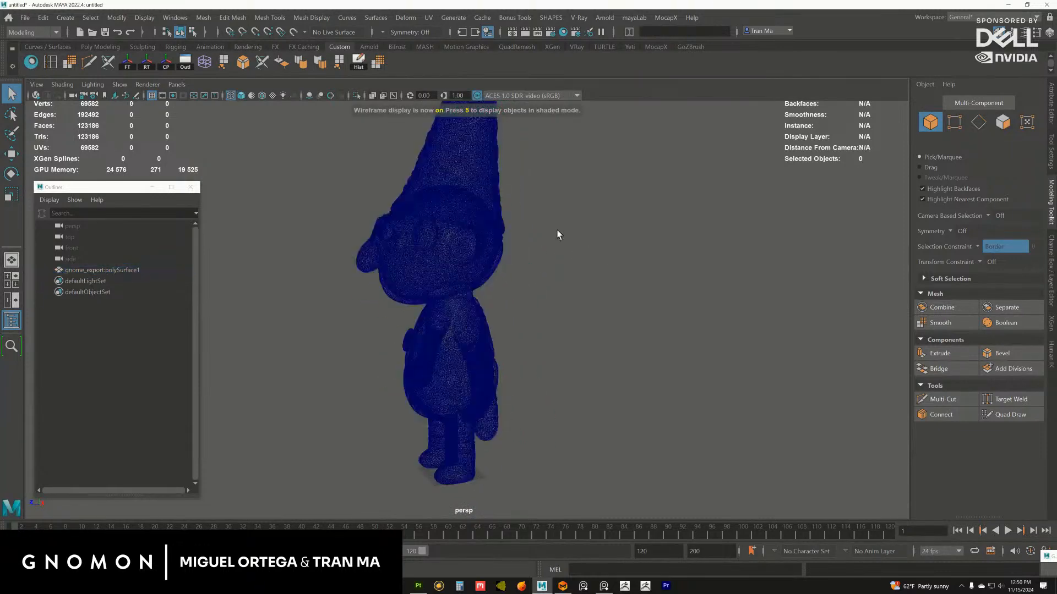
pyautogui.click(494, 183)
pyautogui.keyDown('alt'); pyautogui.moveTo(523, 206); pyautogui.dragTo(545, 196); pyautogui.keyUp('alt')
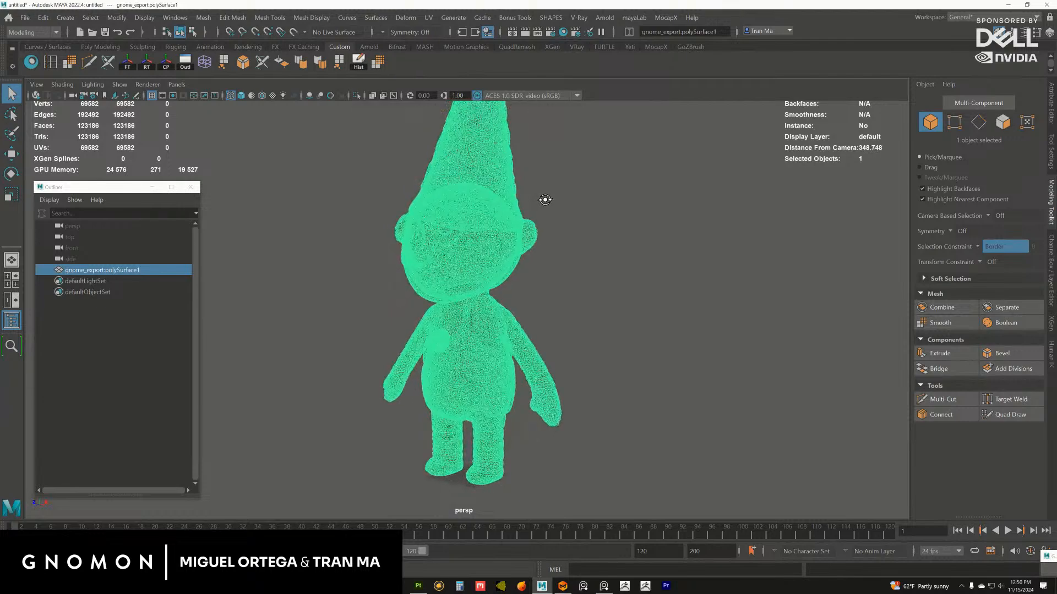
pyautogui.scroll(3, 471, 325)
pyautogui.moveTo(470, 325)
pyautogui.keyDown('alt'); pyautogui.mouseDown()
pyautogui.moveTo(488, 314)
pyautogui.moveTo(477, 316)
pyautogui.mouseUp(); pyautogui.keyUp('alt')
# Switch to Marvelous Designer, review the OBJ export options for the selected patterns, and cancel the export
pyautogui.click(563, 586)
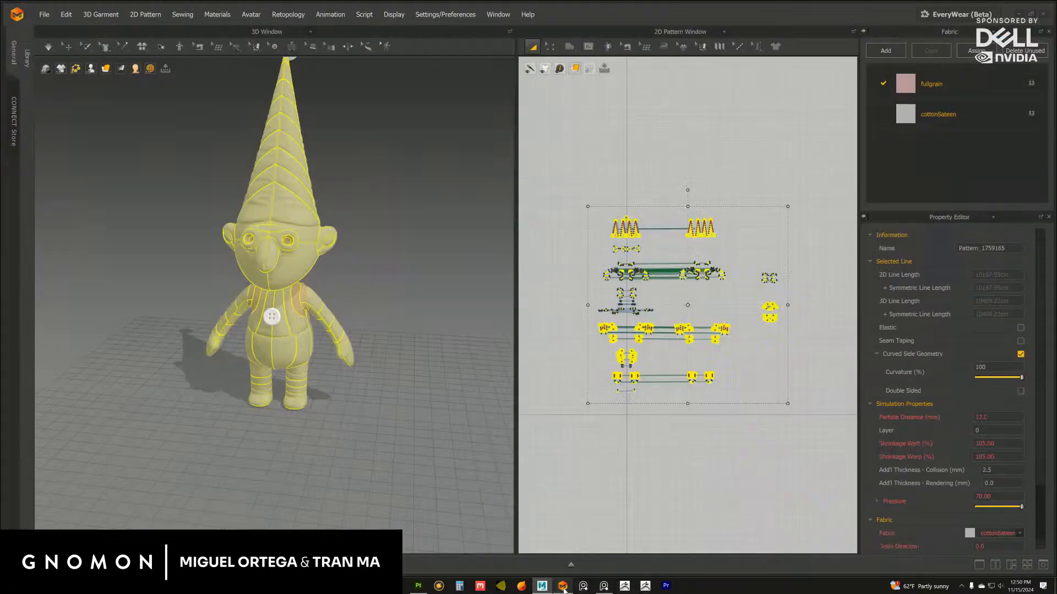
pyautogui.click(44, 14)
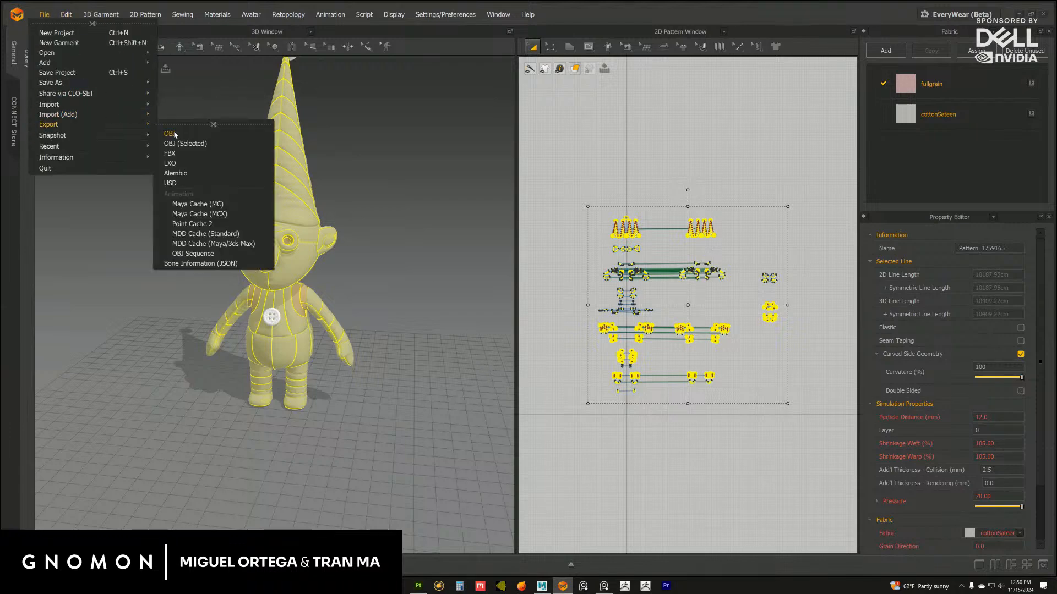
pyautogui.click(184, 146)
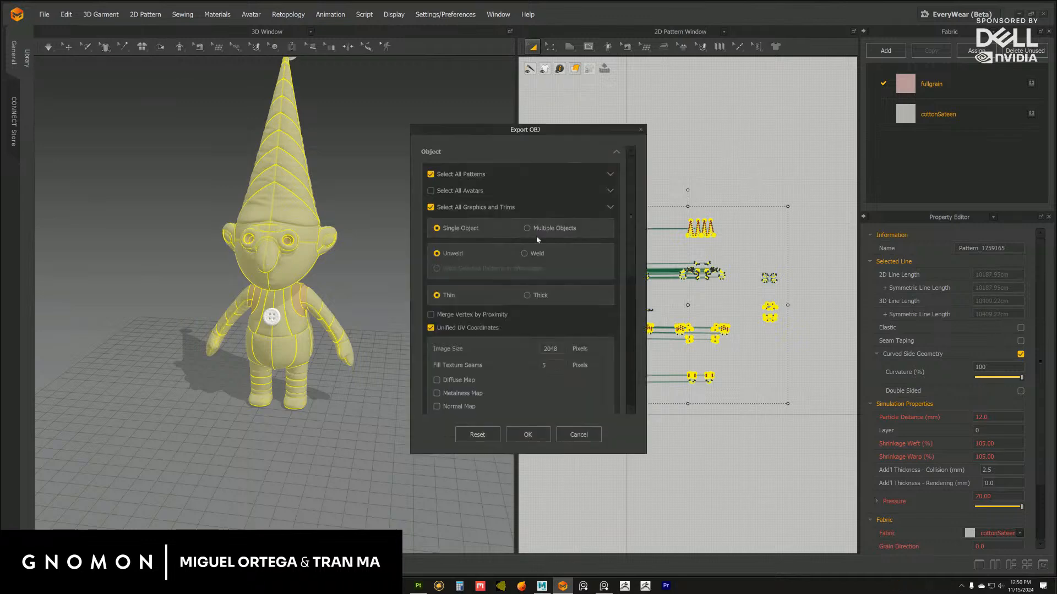
pyautogui.click(578, 436)
pyautogui.moveTo(327, 271); pyautogui.dragTo(522, 233, button='right')
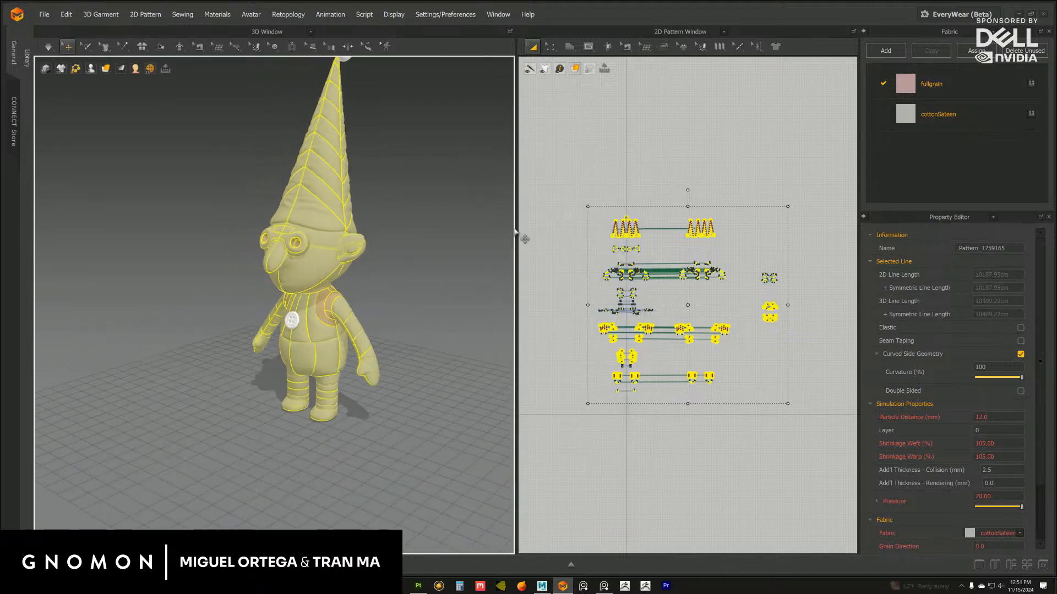
# Switch to Maya, show the gnome mesh's UV shells in the UV Editor, and close the UV Toolkit
pyautogui.click(542, 586)
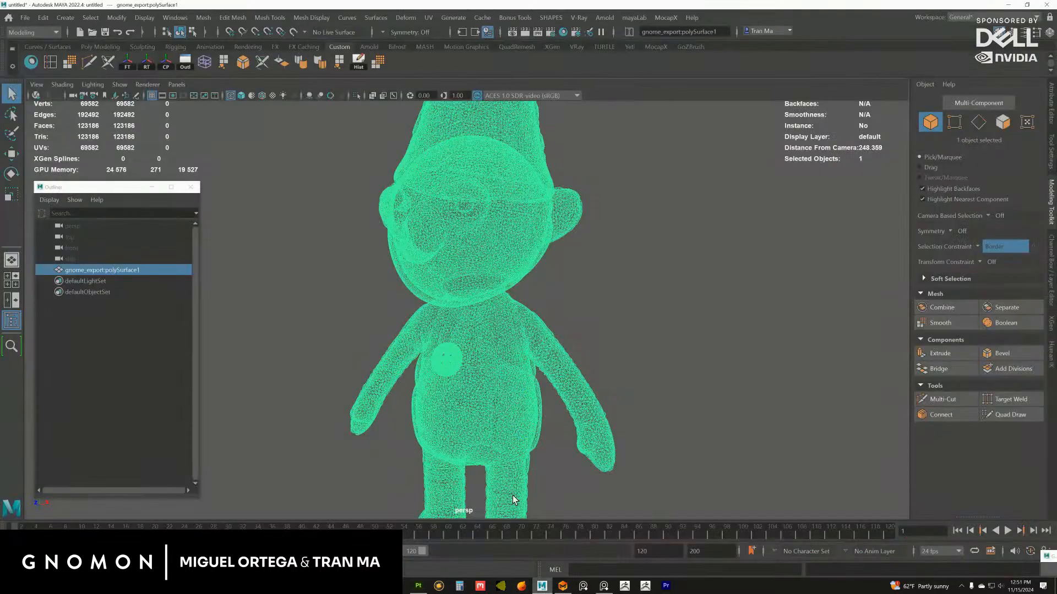
pyautogui.moveTo(459, 342)
pyautogui.keyDown('alt'); pyautogui.mouseDown()
pyautogui.moveTo(448, 358)
pyautogui.moveTo(446, 332)
pyautogui.moveTo(428, 334)
pyautogui.moveTo(468, 330)
pyautogui.mouseUp(); pyautogui.keyUp('alt')
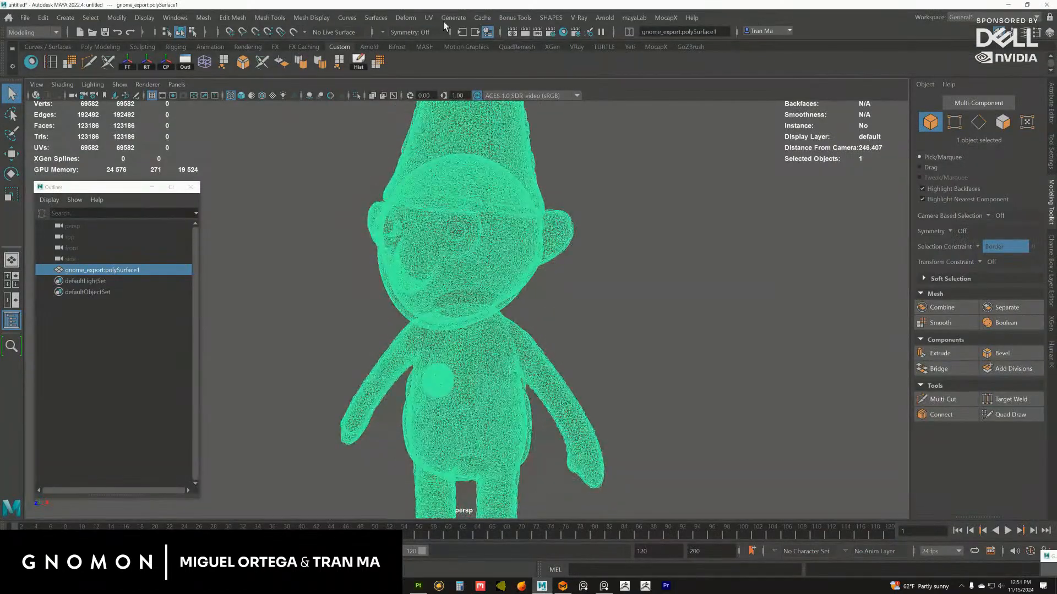
pyautogui.click(428, 17)
pyautogui.click(440, 29)
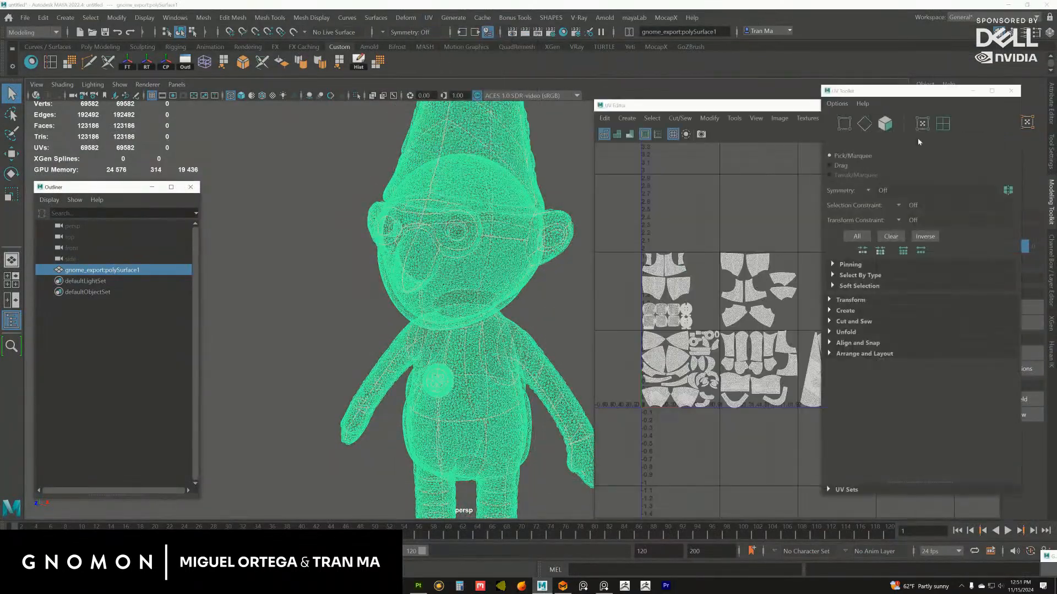
pyautogui.click(1011, 92)
# Return the viewport to shaded display, deselect the gnome and close the UV Editor
pyautogui.moveTo(462, 286)
pyautogui.keyDown('alt'); pyautogui.mouseDown()
pyautogui.moveTo(431, 282)
pyautogui.moveTo(463, 264)
pyautogui.moveTo(496, 272)
pyautogui.moveTo(484, 251)
pyautogui.moveTo(512, 264)
pyautogui.moveTo(439, 236)
pyautogui.moveTo(511, 250)
pyautogui.mouseUp(); pyautogui.keyUp('alt')
pyautogui.press('5')
pyautogui.click(502, 265)
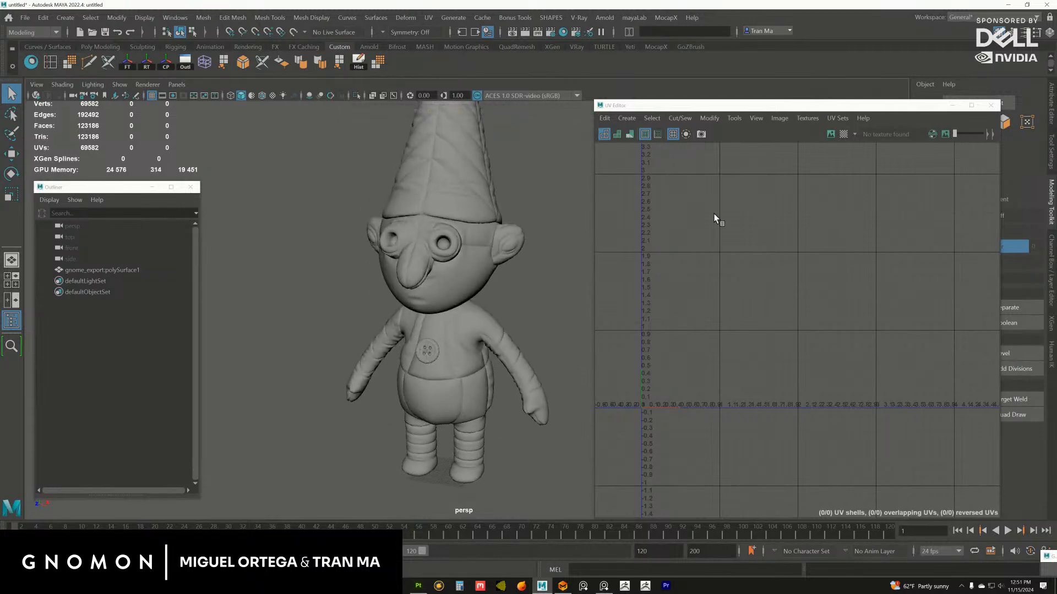
pyautogui.click(991, 105)
pyautogui.click(420, 585)
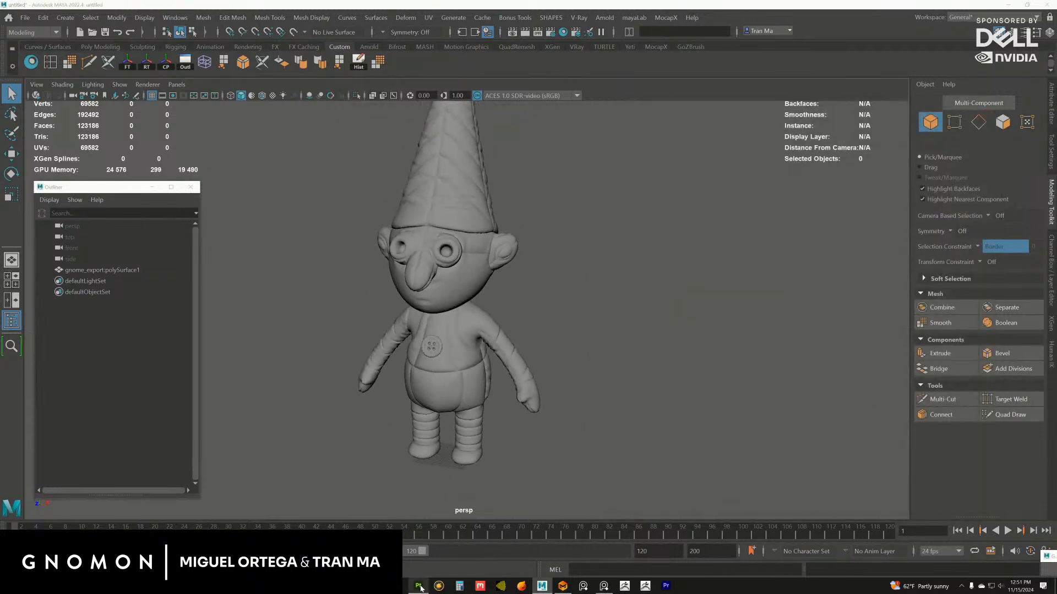
pyautogui.click(8, 15)
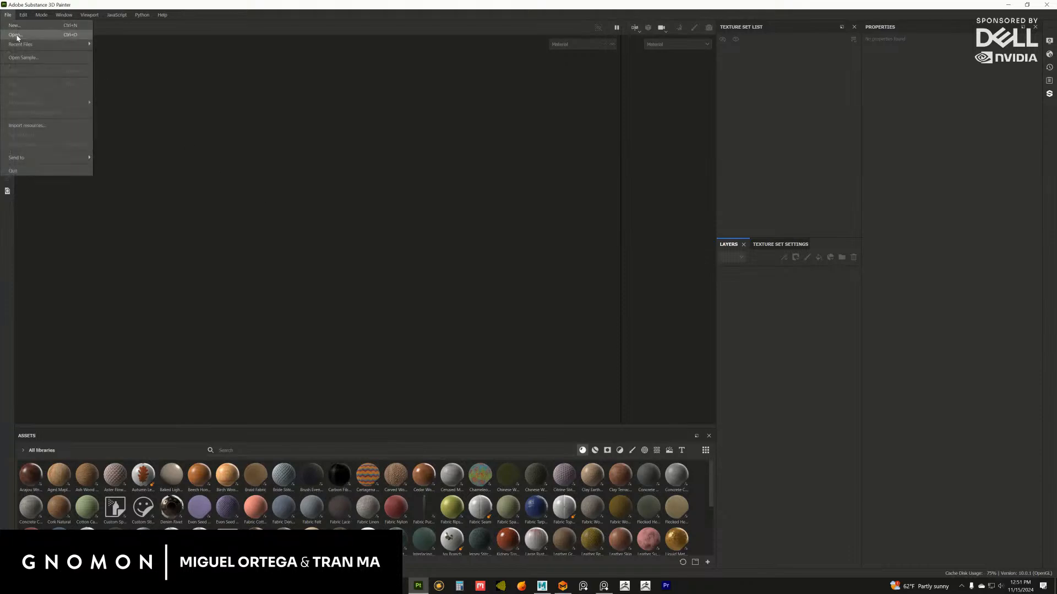
pyautogui.click(19, 36)
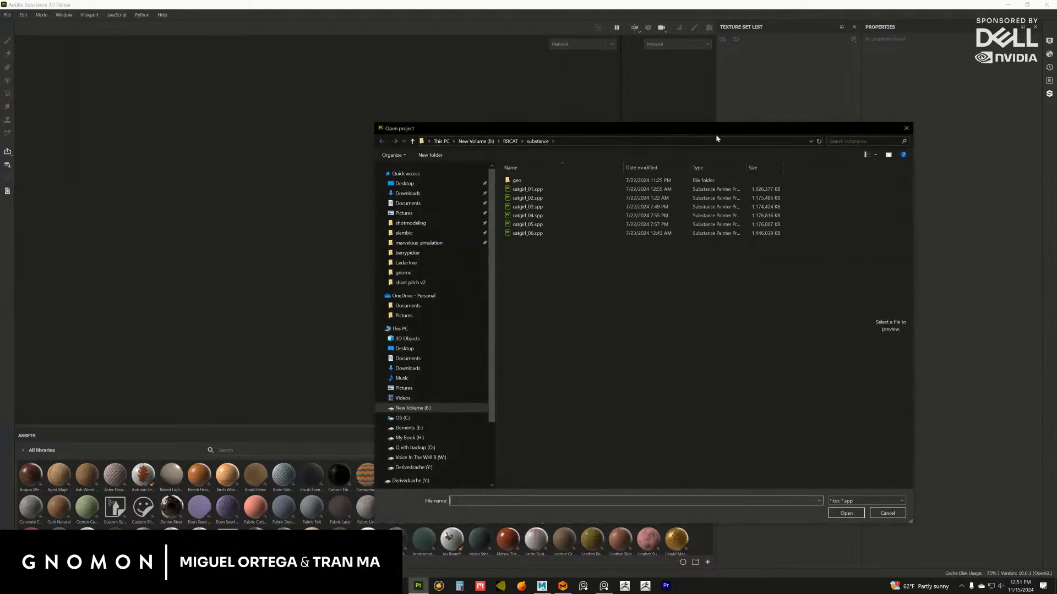
pyautogui.moveTo(716, 135); pyautogui.dragTo(1056, 171)
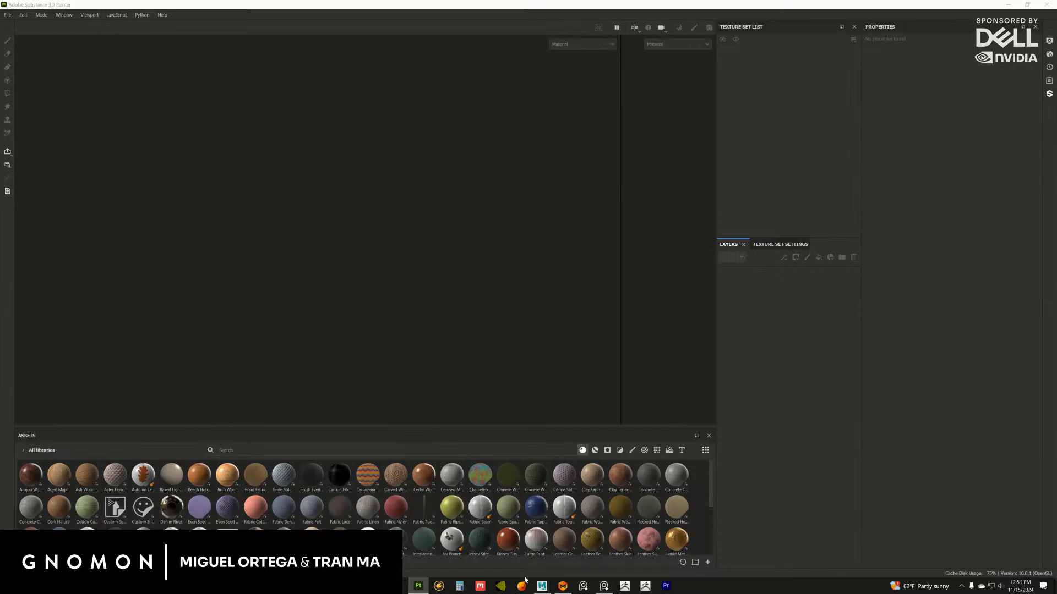
# Switch to Maya and export the selected gnome mesh as an FBX named gnome into the Gnome\geo folder
pyautogui.click(542, 586)
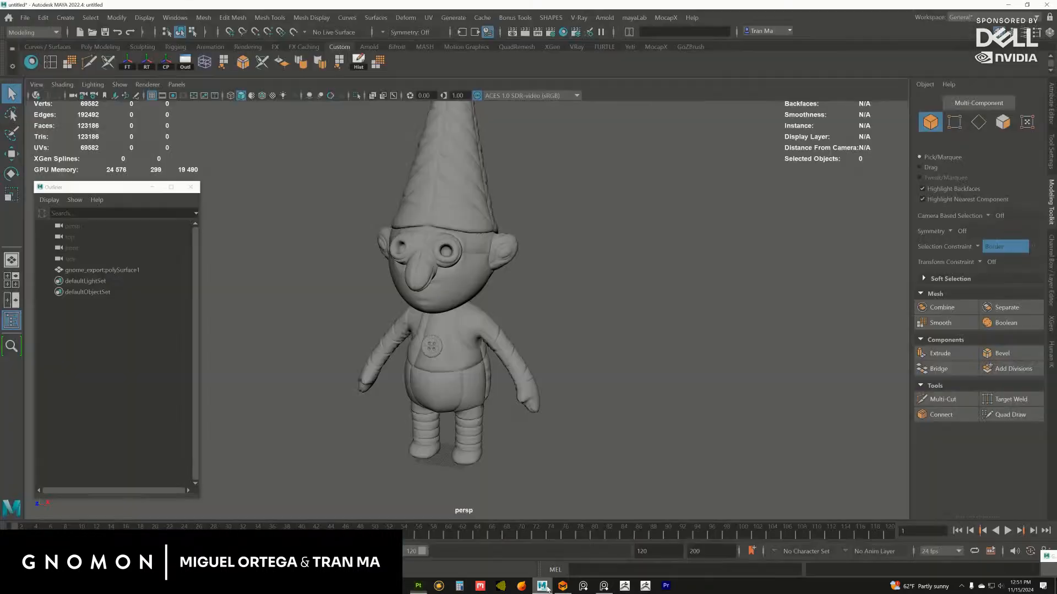
pyautogui.click(439, 348)
pyautogui.click(25, 17)
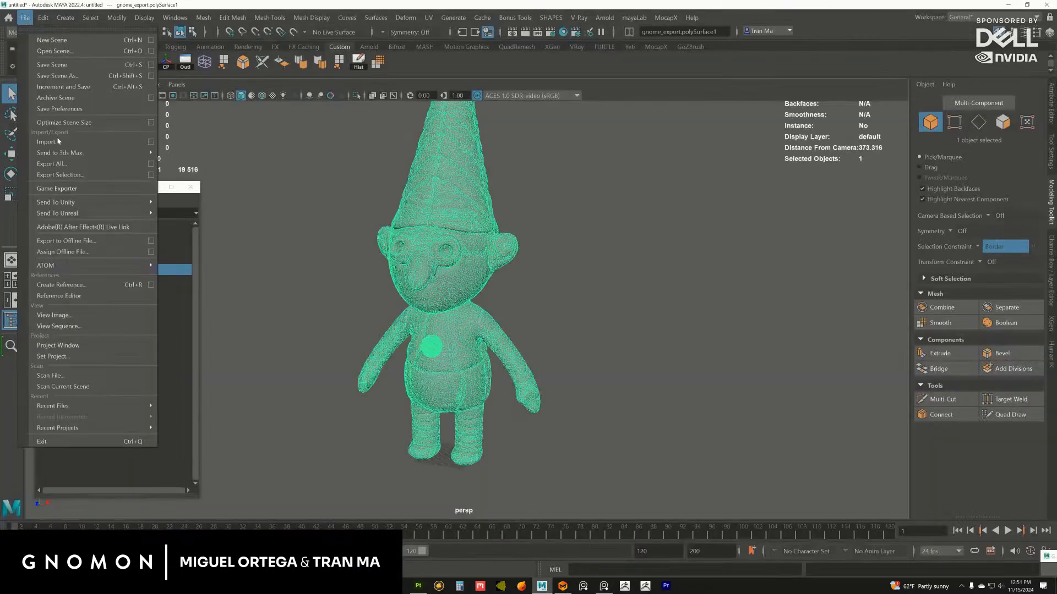
pyautogui.click(80, 175)
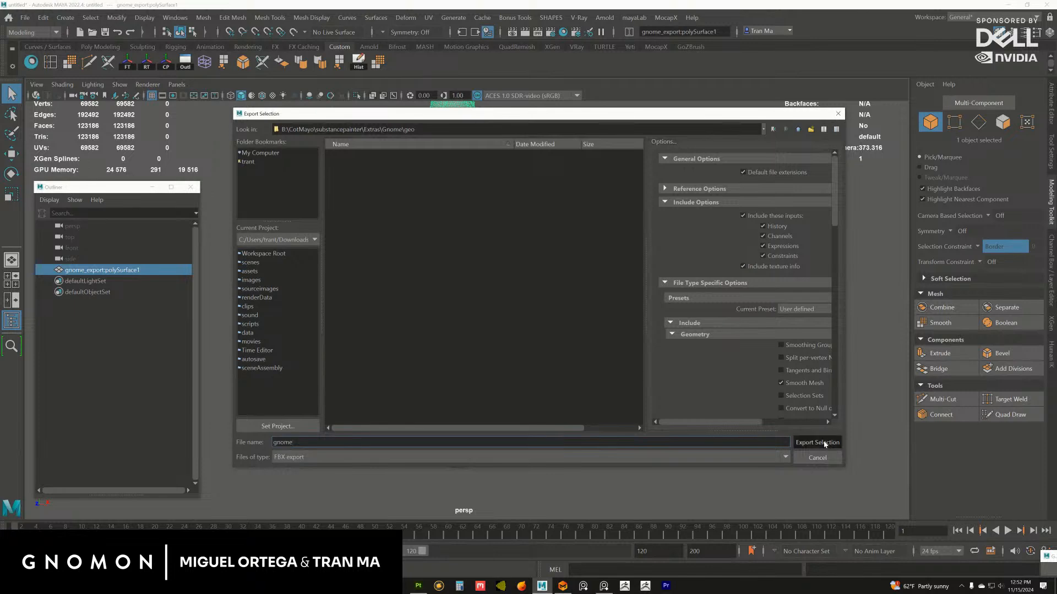
pyautogui.click(817, 442)
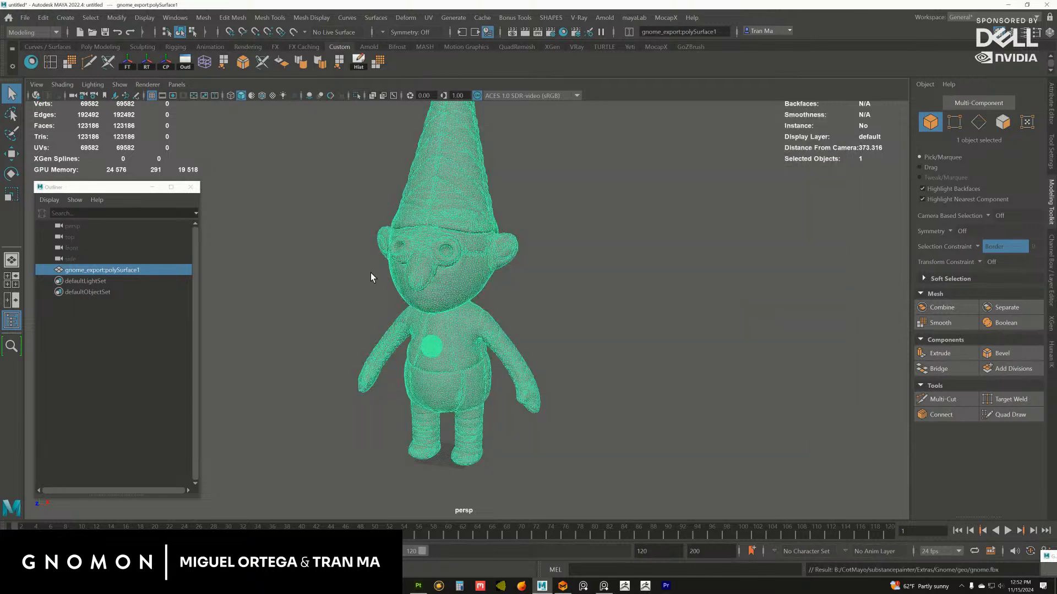
# Deselect the gnome mesh and examine its shaded face and body
pyautogui.keyDown('alt'); pyautogui.moveTo(554, 279); pyautogui.dragTo(562, 323, button='middle'); pyautogui.keyUp('alt')
pyautogui.keyDown('alt'); pyautogui.moveTo(562, 324); pyautogui.dragTo(625, 373, button='right'); pyautogui.keyUp('alt')
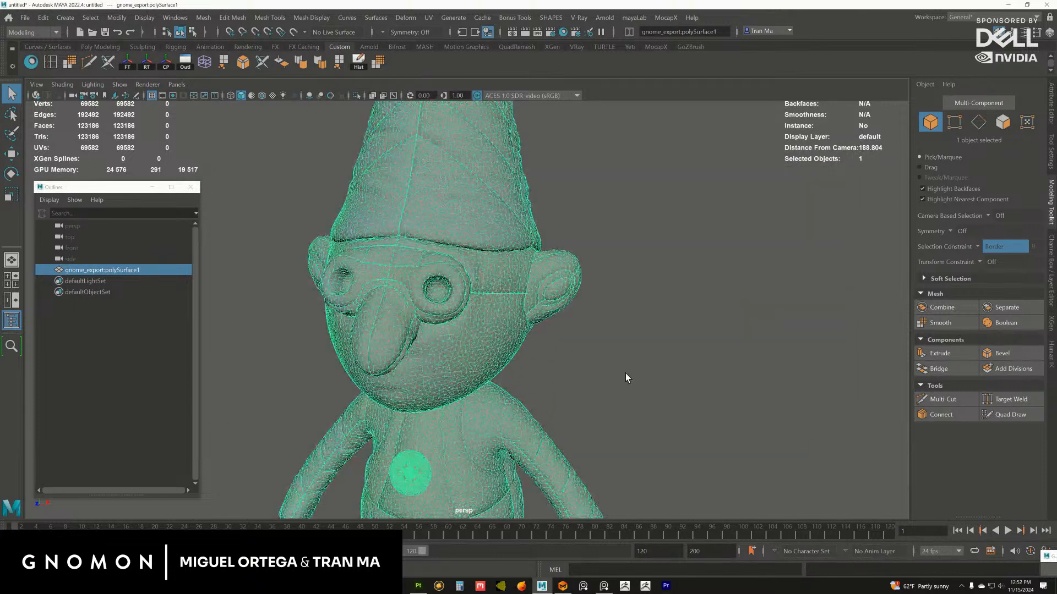
pyautogui.click(625, 374)
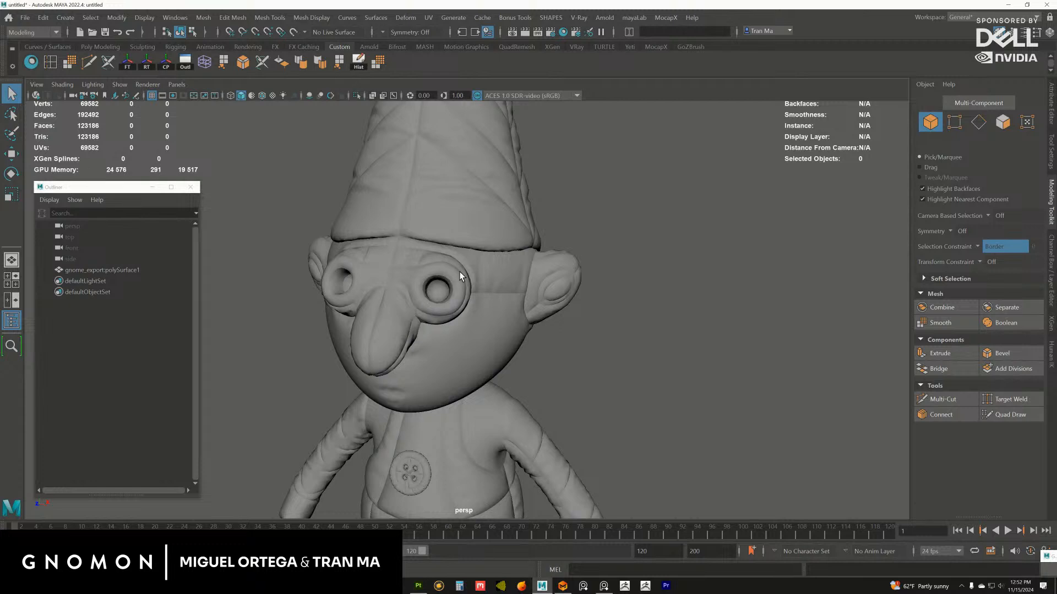
pyautogui.keyDown('alt'); pyautogui.moveTo(584, 330); pyautogui.dragTo(480, 440, button='right'); pyautogui.keyUp('alt')
pyautogui.keyDown('alt'); pyautogui.moveTo(480, 448); pyautogui.dragTo(511, 312, button='middle'); pyautogui.keyUp('alt')
pyautogui.keyDown('alt'); pyautogui.moveTo(511, 311); pyautogui.dragTo(420, 427); pyautogui.keyUp('alt')
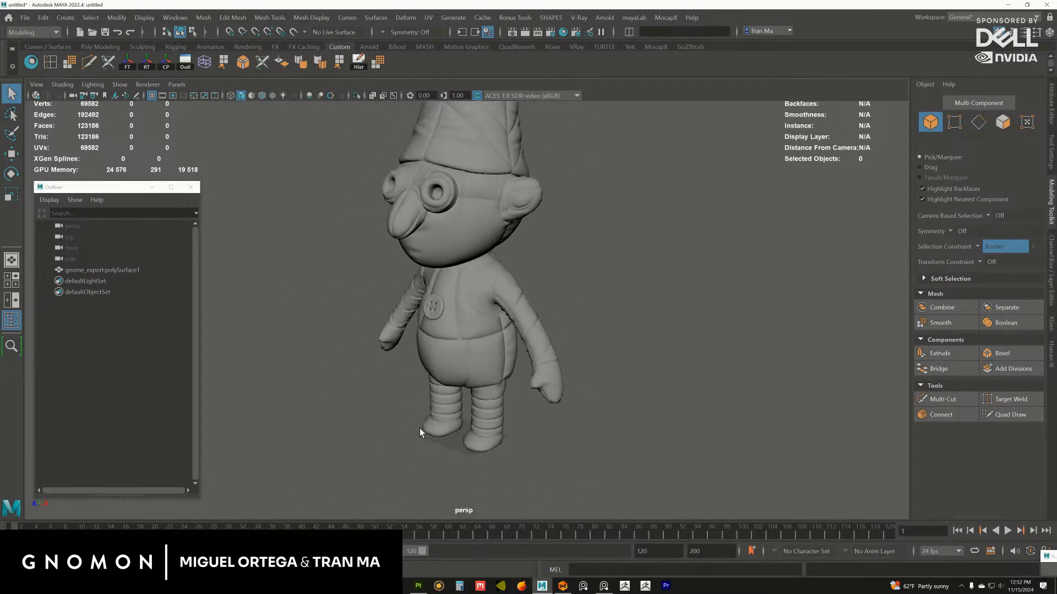
# Switch to Substance 3D Painter and start a new project using the PBR - Metallic Roughness Alpha-test template and a 4096 document resolution
pyautogui.click(418, 586)
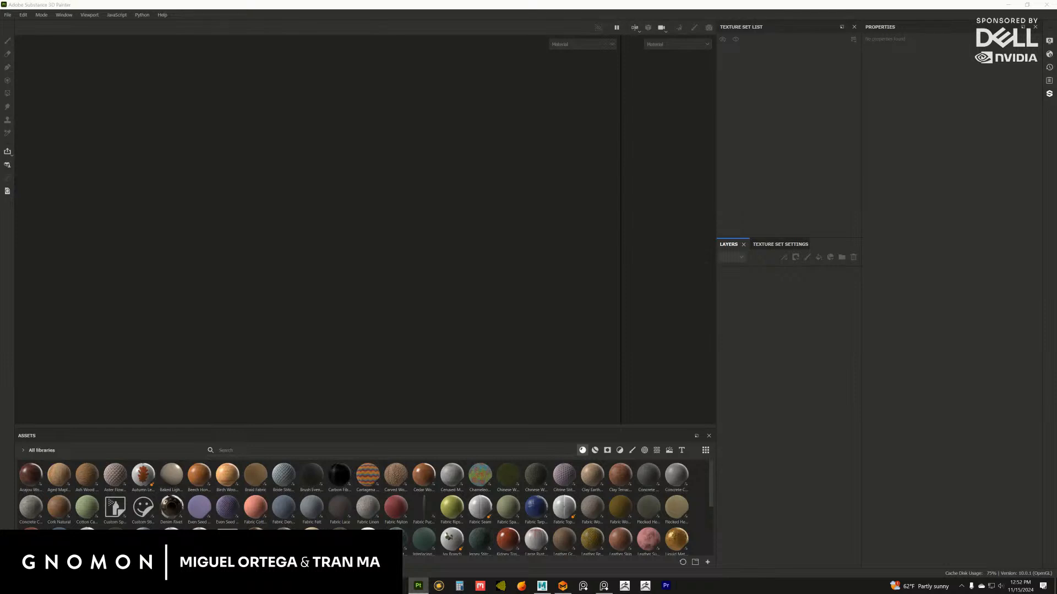
pyautogui.click(8, 15)
pyautogui.press('Escape')
pyautogui.hotkey('ctrl', 'n')
pyautogui.moveTo(548, 170); pyautogui.dragTo(632, 185)
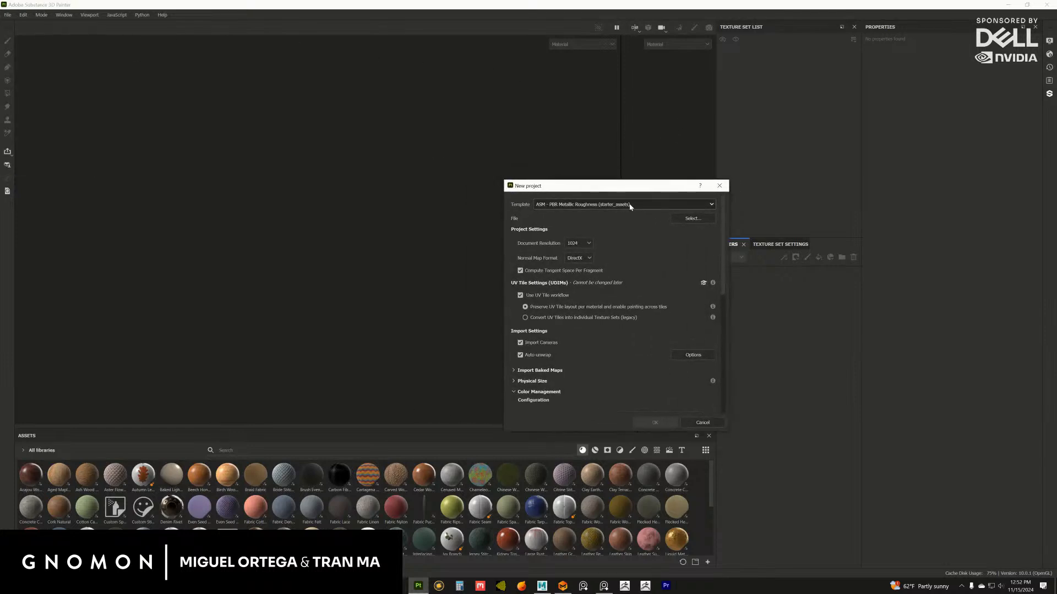
pyautogui.click(631, 204)
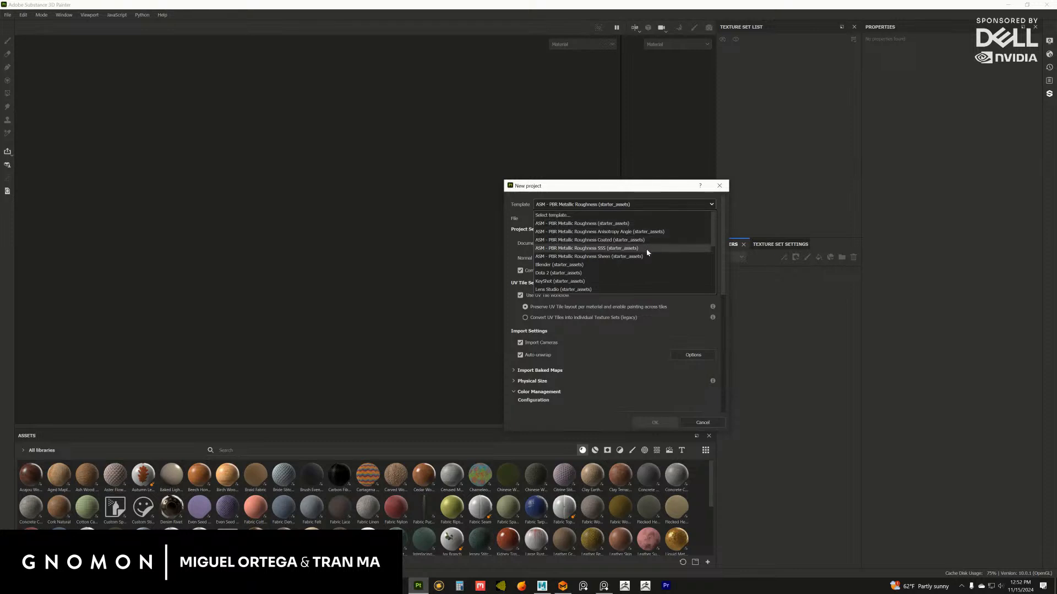
pyautogui.scroll(-3, 712, 237)
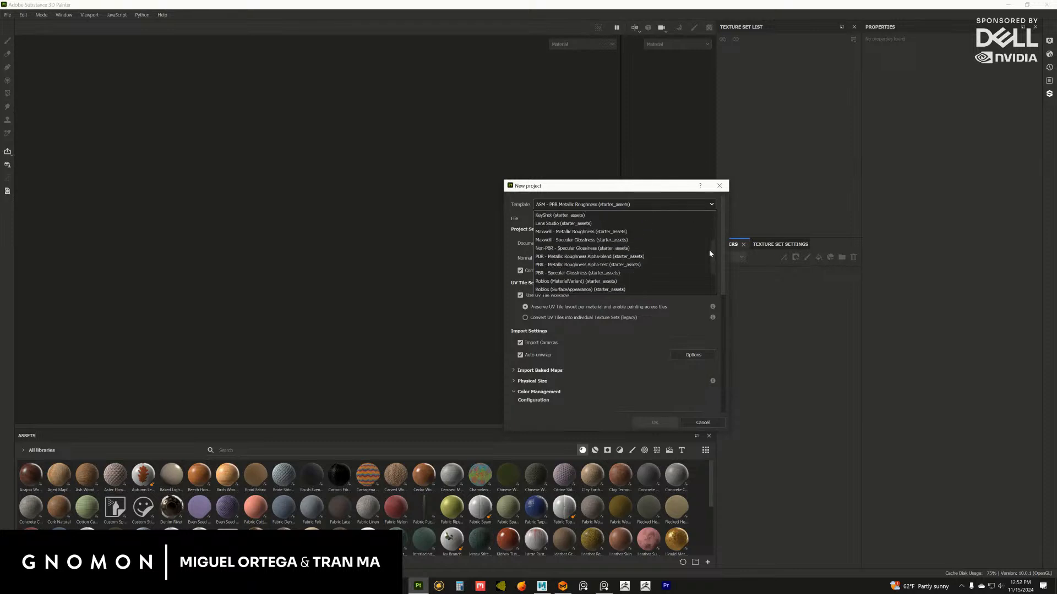
pyautogui.click(617, 266)
pyautogui.click(585, 243)
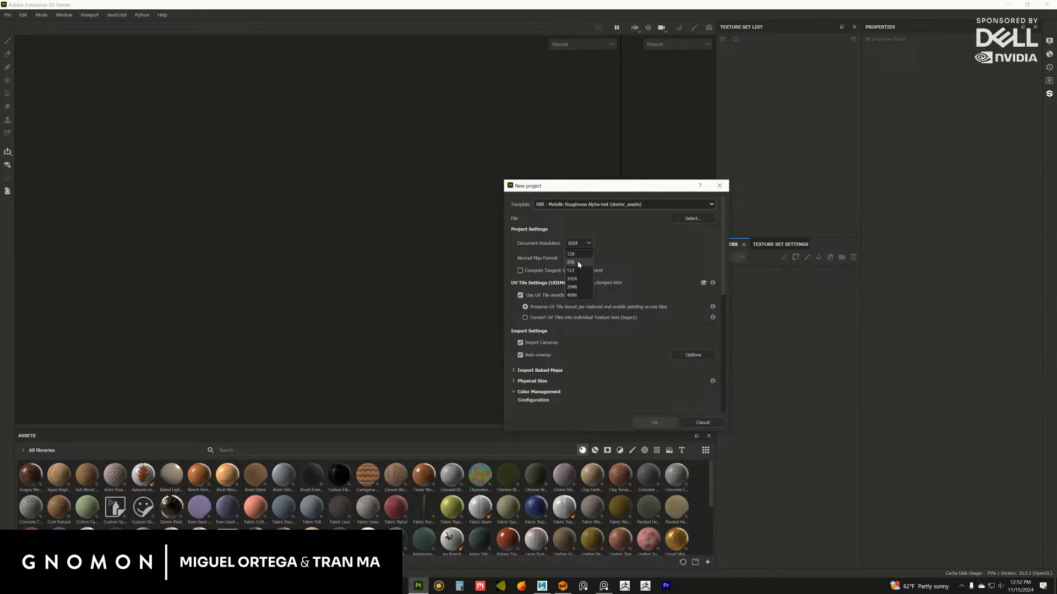
pyautogui.click(574, 255)
pyautogui.moveTo(728, 431); pyautogui.dragTo(814, 561)
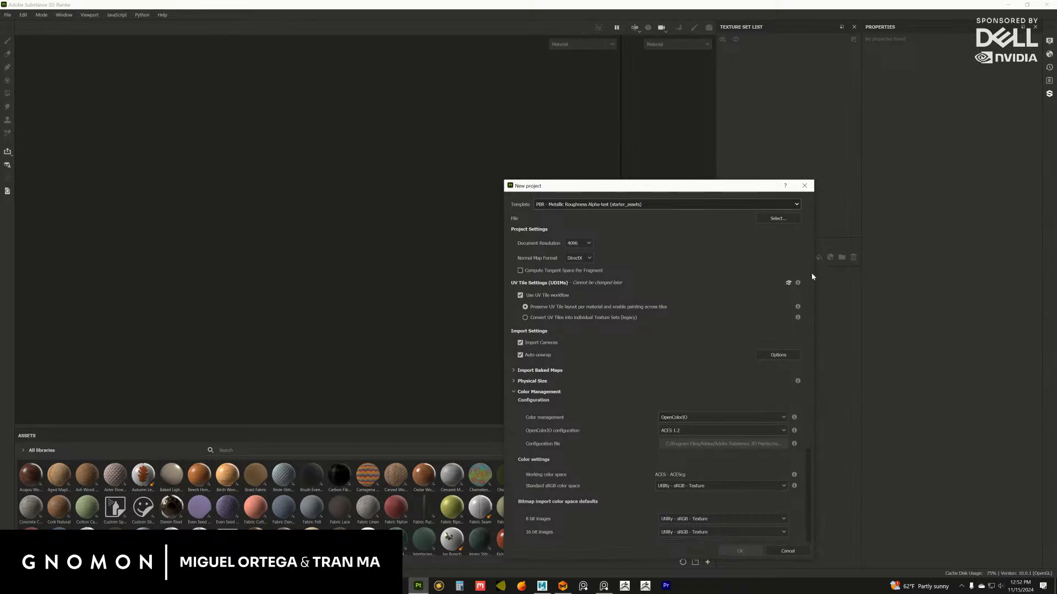
# Choose gnome.fbx from the Gnome/geo folder as the project mesh and create the project
pyautogui.click(776, 218)
pyautogui.press('Escape')
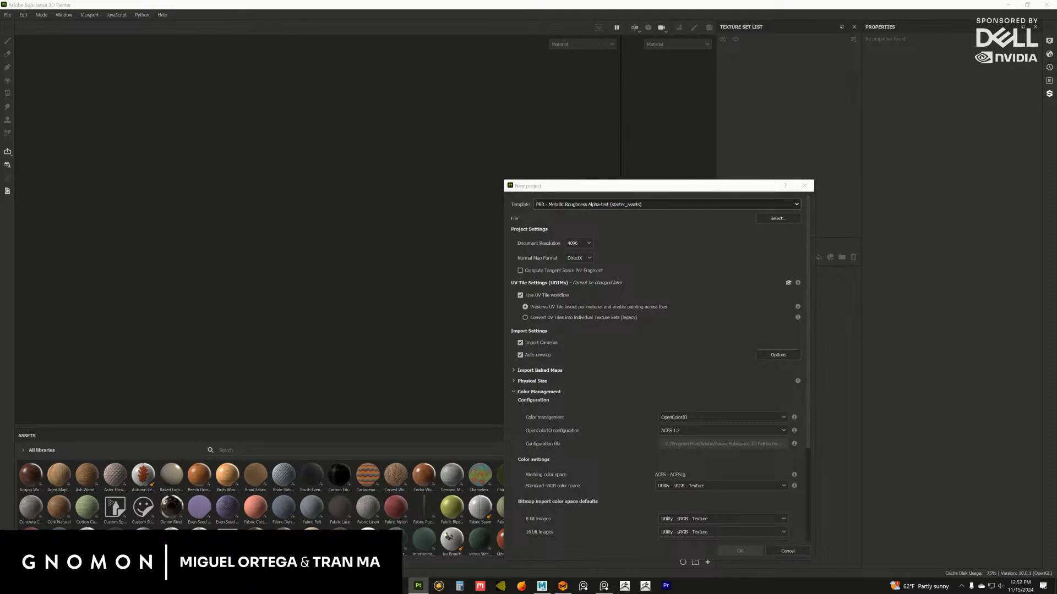
pyautogui.press('Return')
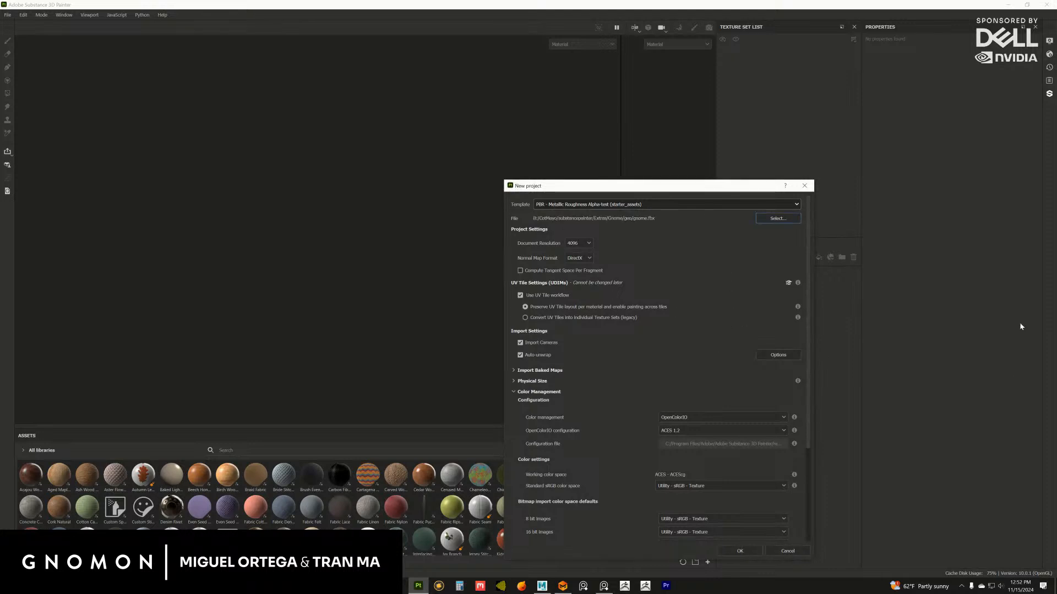
pyautogui.moveTo(633, 185); pyautogui.dragTo(546, 116)
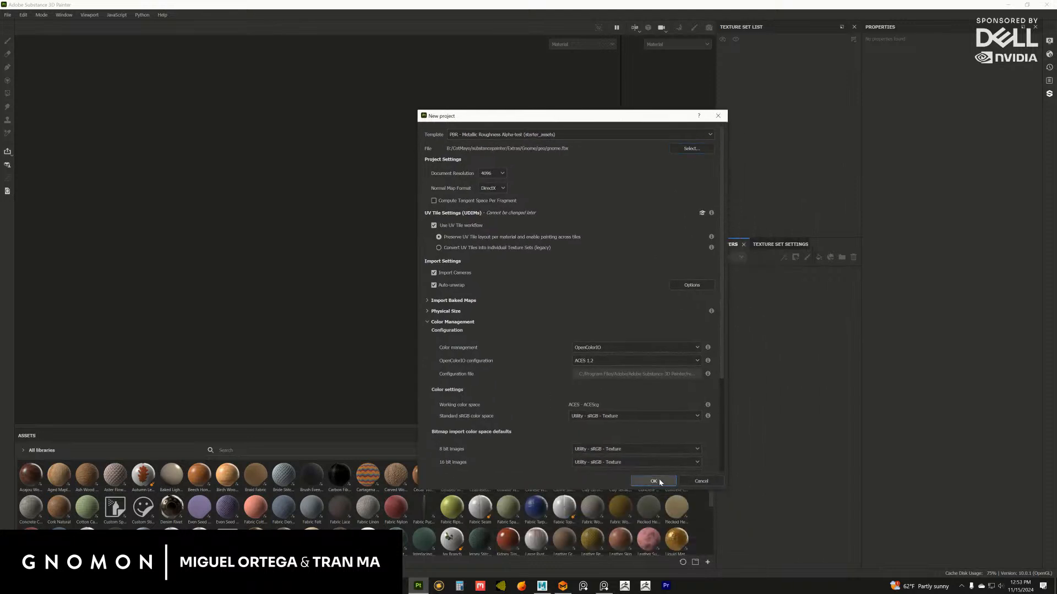
pyautogui.click(654, 481)
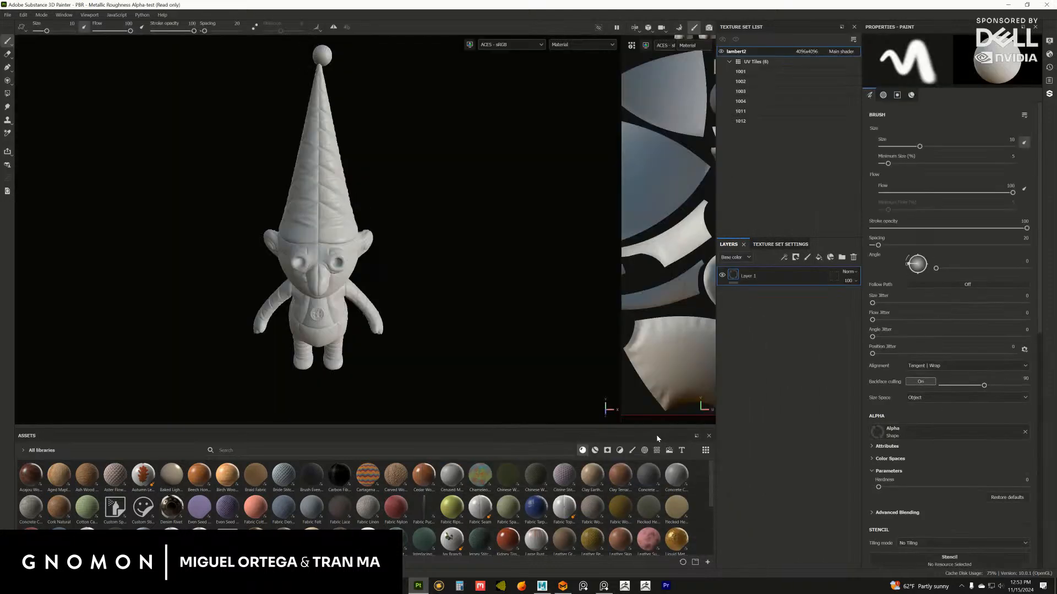
# Set the environment exposure to 0, the environment opacity to 100 and the environment map to Studio Tomoco
pyautogui.click(1050, 41)
pyautogui.moveTo(944, 180); pyautogui.dragTo(859, 191)
pyautogui.click(1032, 173)
pyautogui.write('0')
pyautogui.press('Return')
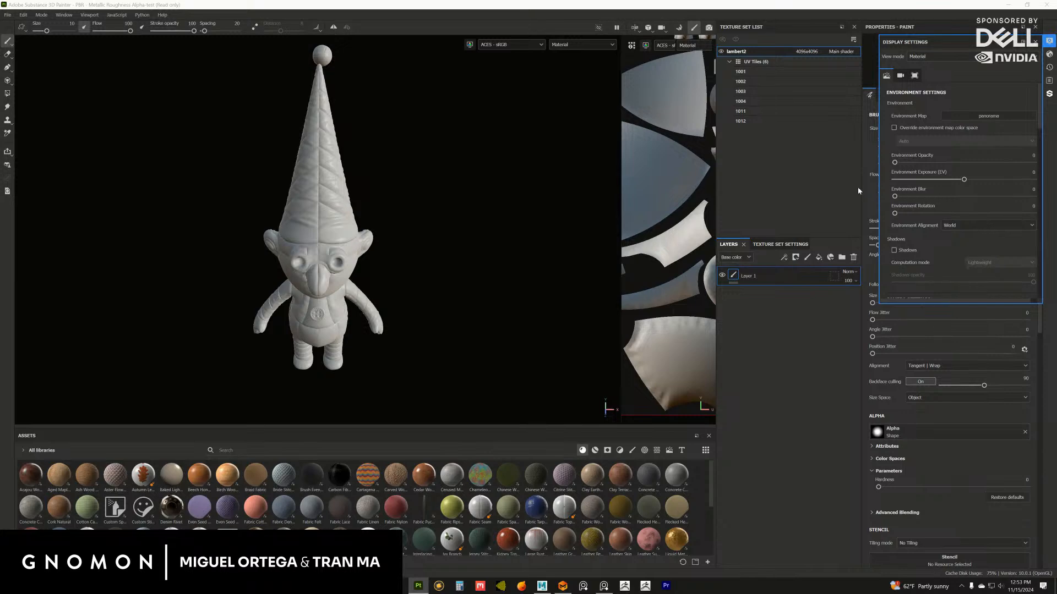
pyautogui.click(939, 162)
pyautogui.click(986, 116)
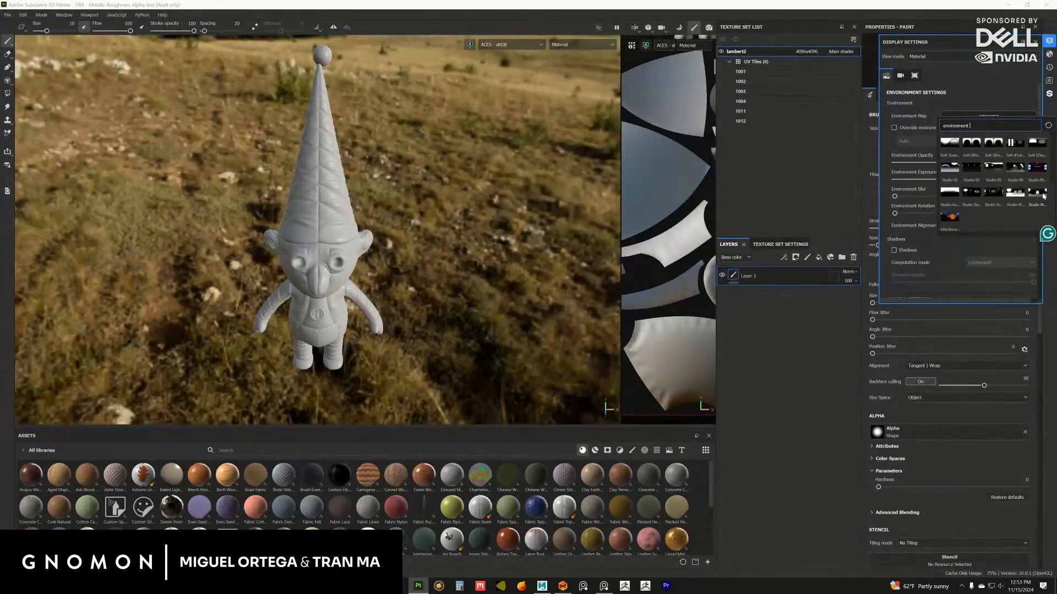
pyautogui.click(994, 192)
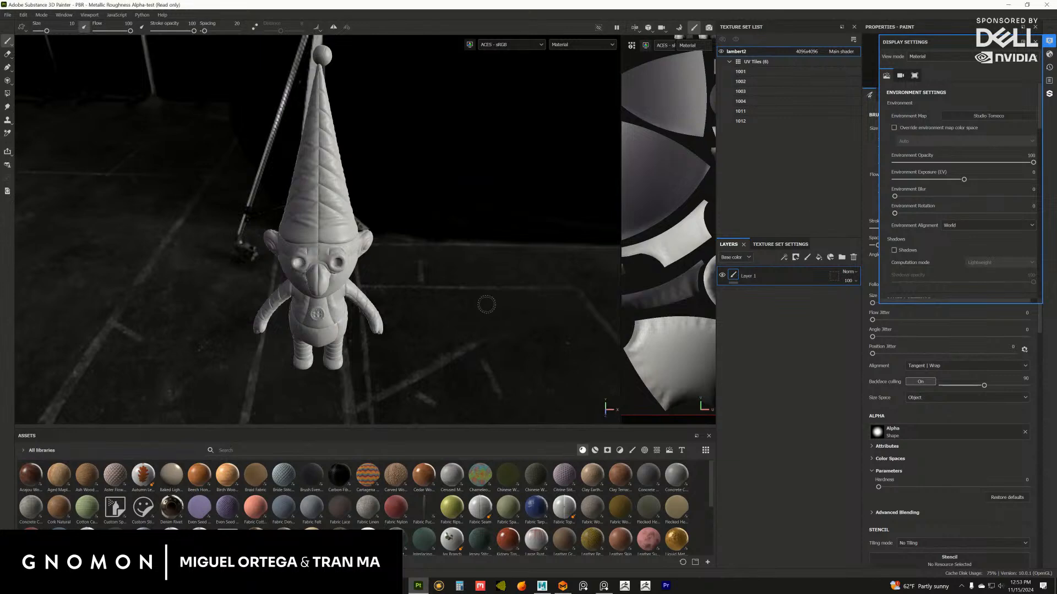
# Rotate the environment lighting to 270 so it lights the gnome's front, and close the display settings
pyautogui.keyDown('shift'); pyautogui.moveTo(486, 305); pyautogui.dragTo(411, 307, button='right'); pyautogui.keyUp('shift')
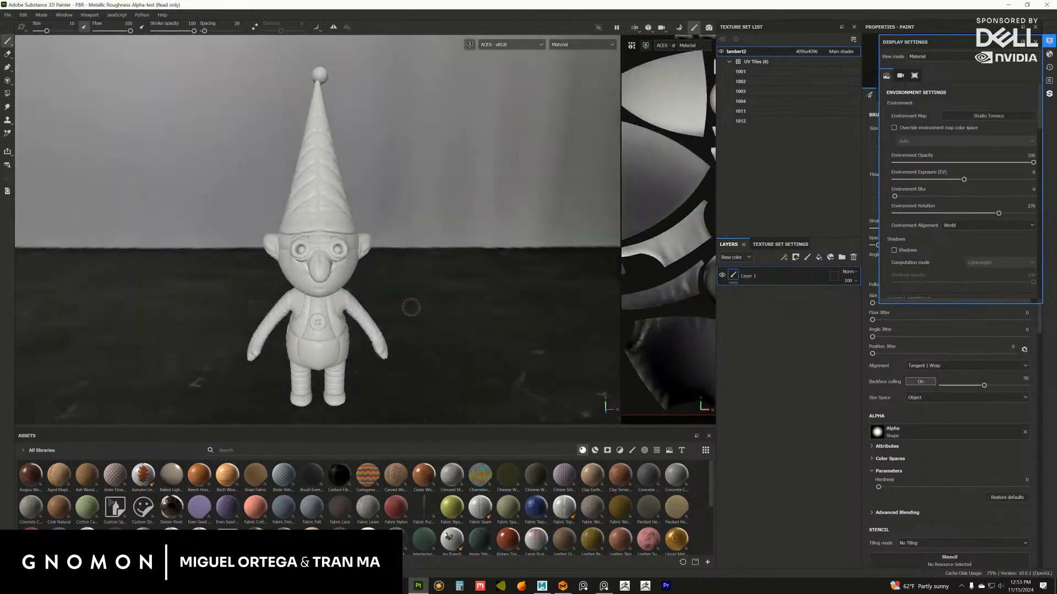
pyautogui.keyDown('alt'); pyautogui.moveTo(411, 307); pyautogui.dragTo(416, 286, button='middle'); pyautogui.keyUp('alt')
pyautogui.keyDown('alt'); pyautogui.moveTo(416, 286); pyautogui.dragTo(457, 349, button='right'); pyautogui.keyUp('alt')
pyautogui.keyDown('alt'); pyautogui.moveTo(458, 349); pyautogui.dragTo(405, 355); pyautogui.keyUp('alt')
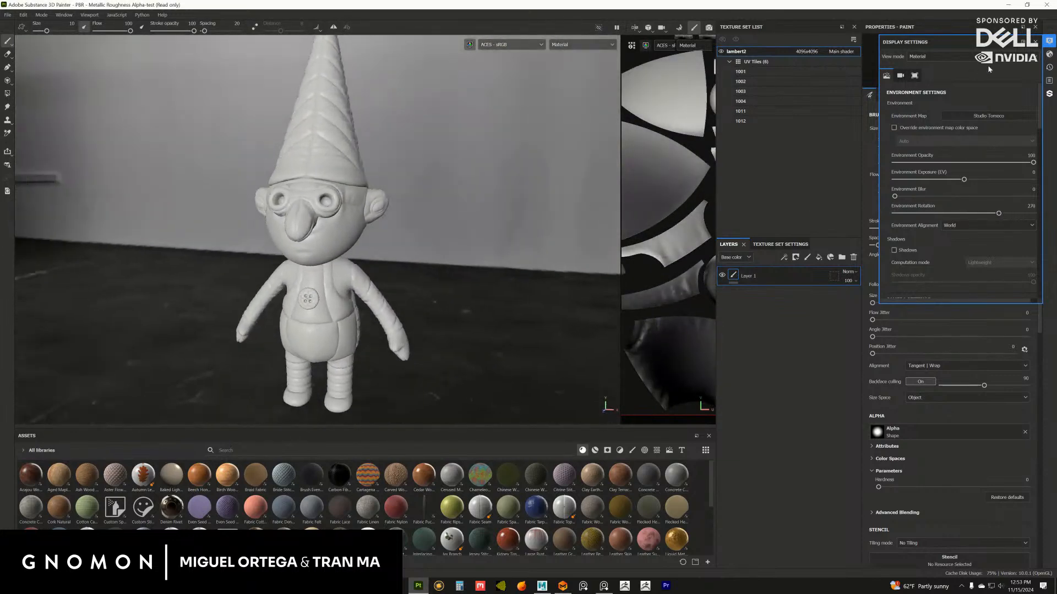
pyautogui.click(1035, 43)
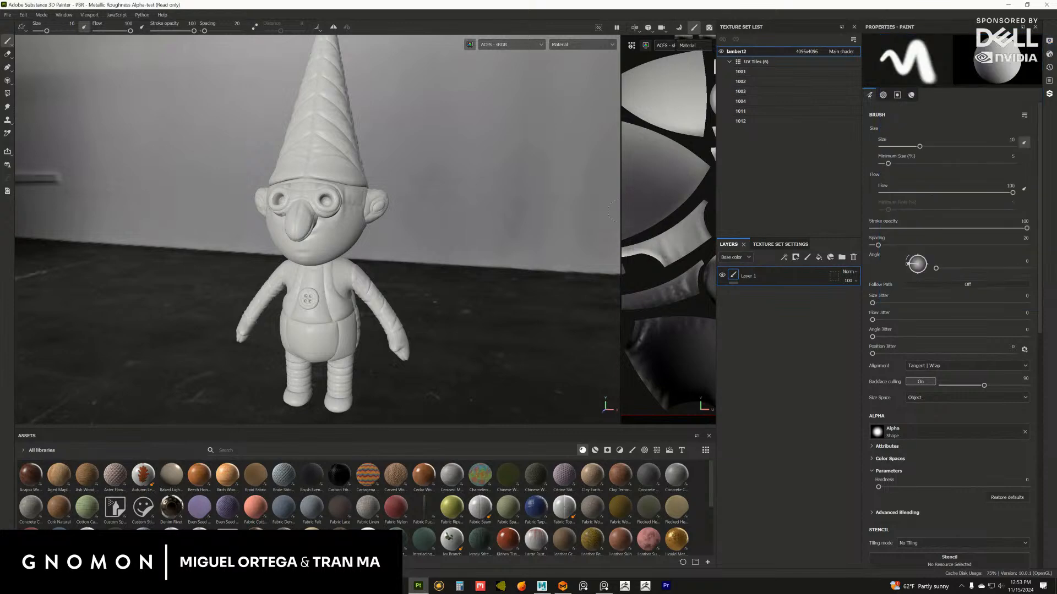
# Enlarge the 2D view beside the 3D view and frame the gnome's UV tiles in it
pyautogui.moveTo(621, 211); pyautogui.dragTo(392, 219)
pyautogui.keyDown('alt'); pyautogui.moveTo(624, 266); pyautogui.dragTo(557, 264, button='right'); pyautogui.keyUp('alt')
pyautogui.keyDown('alt'); pyautogui.moveTo(600, 221); pyautogui.dragTo(447, 258, button='middle'); pyautogui.keyUp('alt')
pyautogui.keyDown('alt'); pyautogui.moveTo(447, 258); pyautogui.dragTo(440, 254, button='right'); pyautogui.keyUp('alt')
pyautogui.keyDown('alt'); pyautogui.moveTo(453, 246); pyautogui.dragTo(541, 207, button='middle'); pyautogui.keyUp('alt')
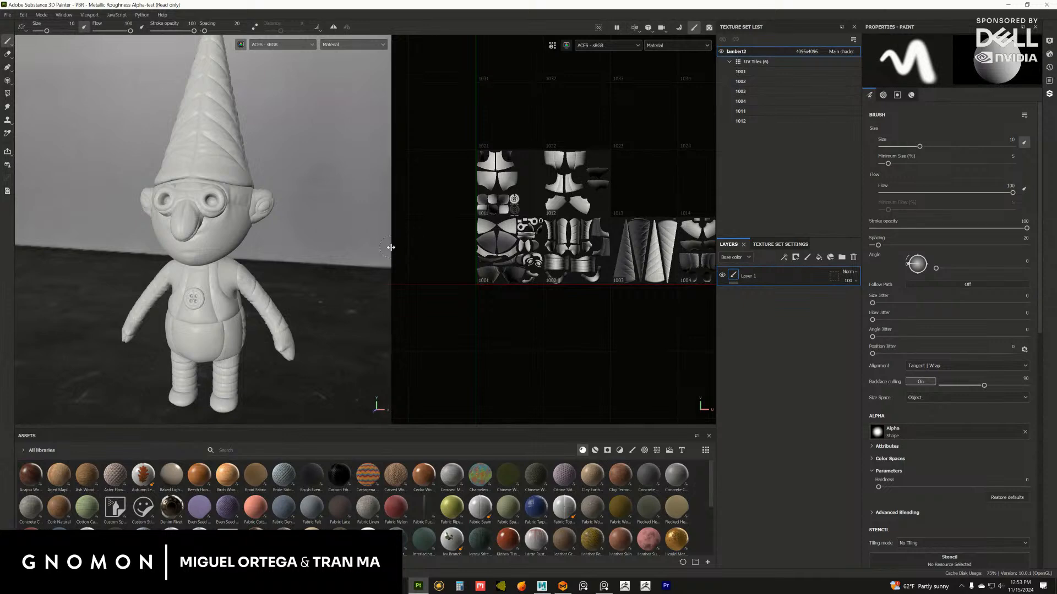
pyautogui.moveTo(391, 247); pyautogui.dragTo(479, 247)
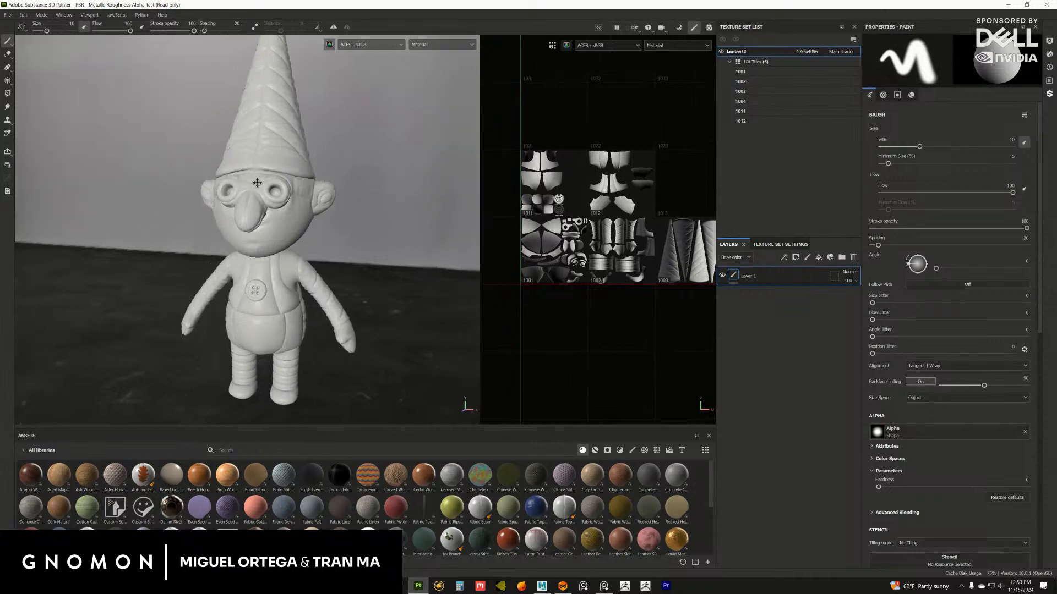
# Delete Layer 1 from the layer stack and inspect the gnome's belly and legs
pyautogui.keyDown('alt'); pyautogui.moveTo(257, 183); pyautogui.dragTo(319, 303); pyautogui.keyUp('alt')
pyautogui.click(853, 258)
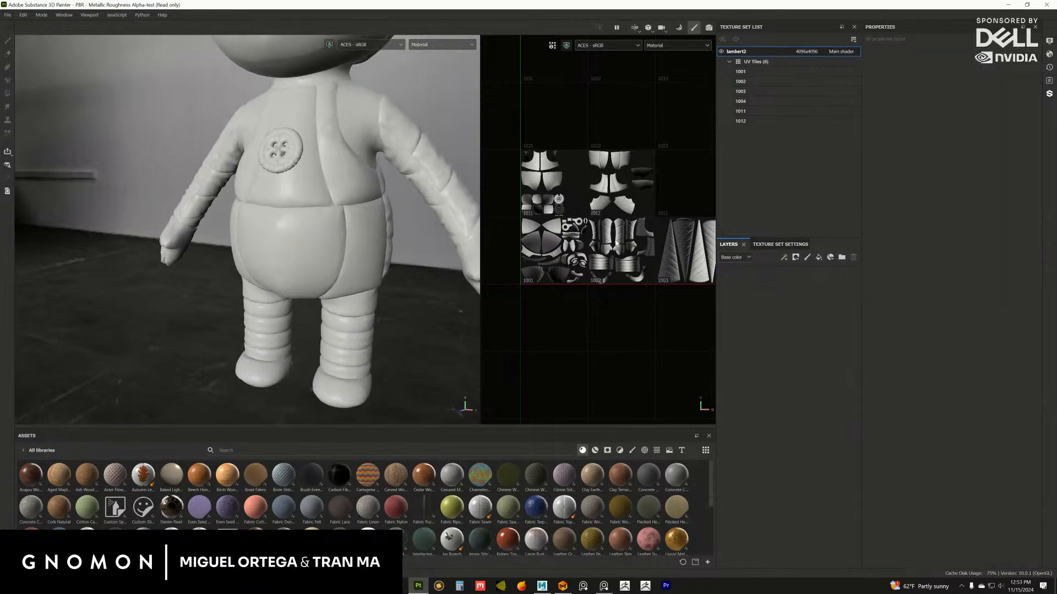
pyautogui.keyDown('alt'); pyautogui.moveTo(324, 330); pyautogui.dragTo(320, 302, button='middle'); pyautogui.keyUp('alt')
pyautogui.keyDown('alt'); pyautogui.moveTo(320, 302); pyautogui.dragTo(411, 387, button='right'); pyautogui.keyUp('alt')
pyautogui.keyDown('alt'); pyautogui.moveTo(380, 336); pyautogui.dragTo(410, 383, button='middle'); pyautogui.keyUp('alt')
pyautogui.keyDown('alt'); pyautogui.moveTo(384, 360); pyautogui.dragTo(409, 356); pyautogui.keyUp('alt')
pyautogui.keyDown('alt'); pyautogui.moveTo(384, 390); pyautogui.dragTo(377, 367, button='middle'); pyautogui.keyUp('alt')
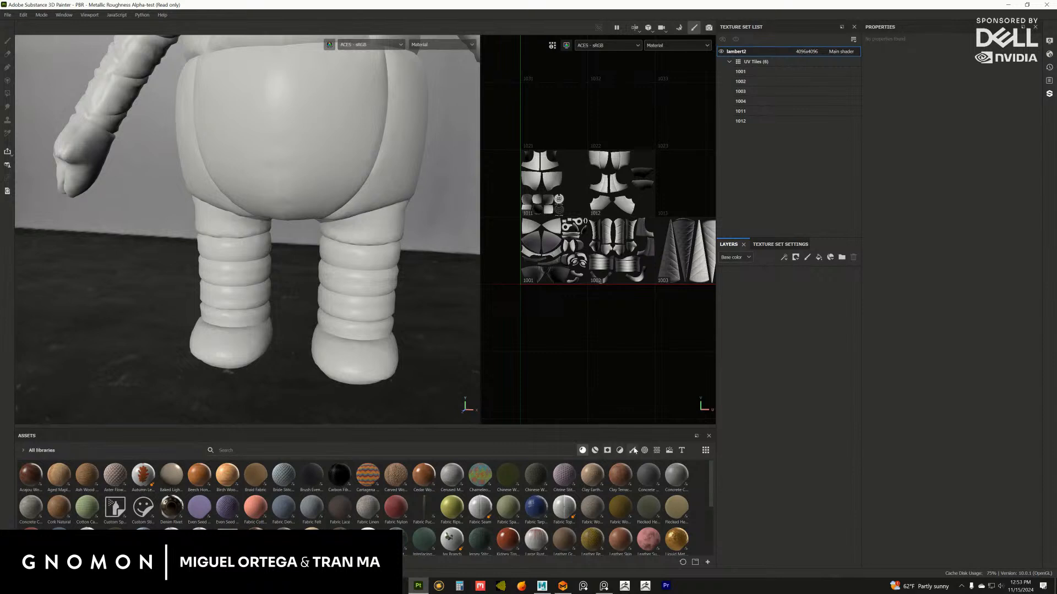
# Search the smart materials for "thread" and preview the fabric options
pyautogui.click(595, 450)
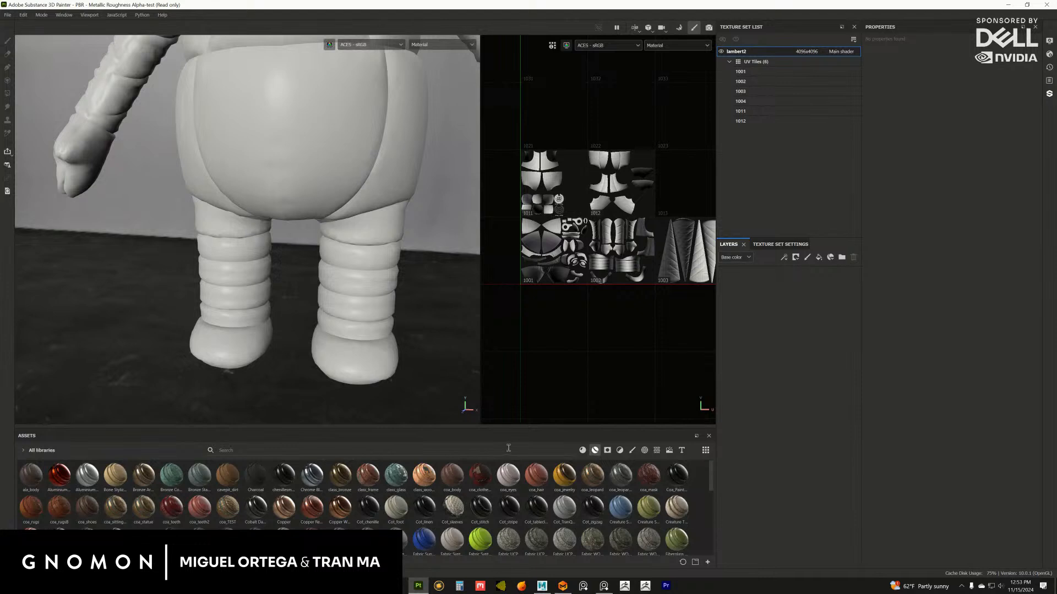
pyautogui.write('thread')
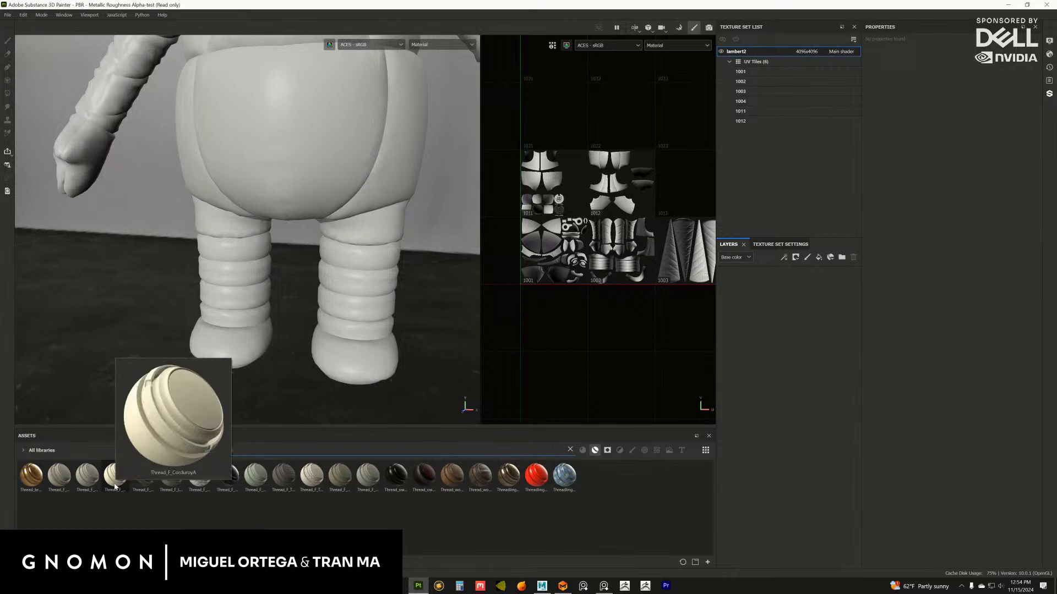
pyautogui.moveTo(87, 487)
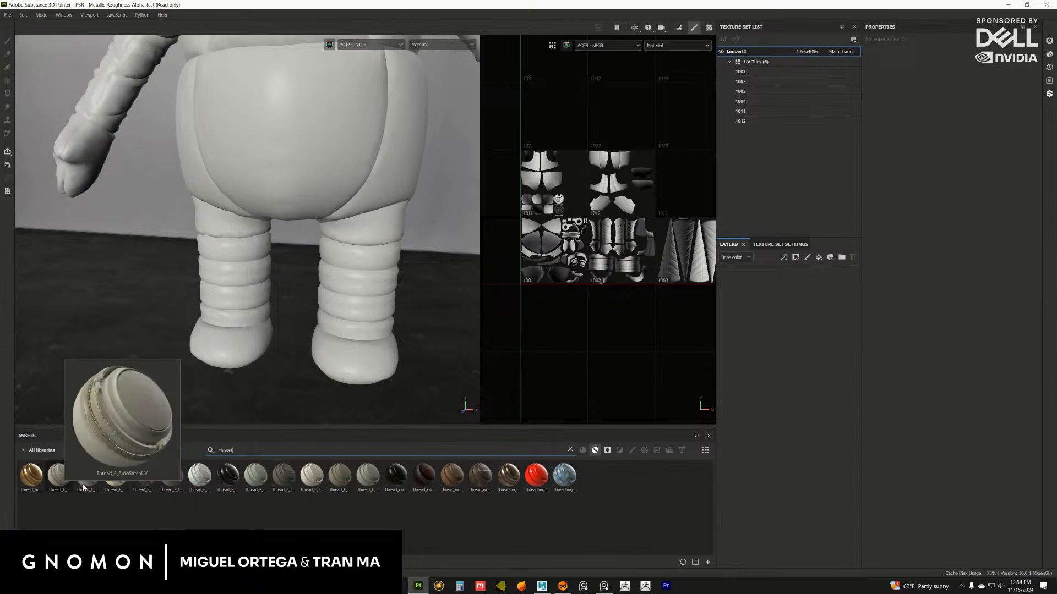
pyautogui.moveTo(204, 483)
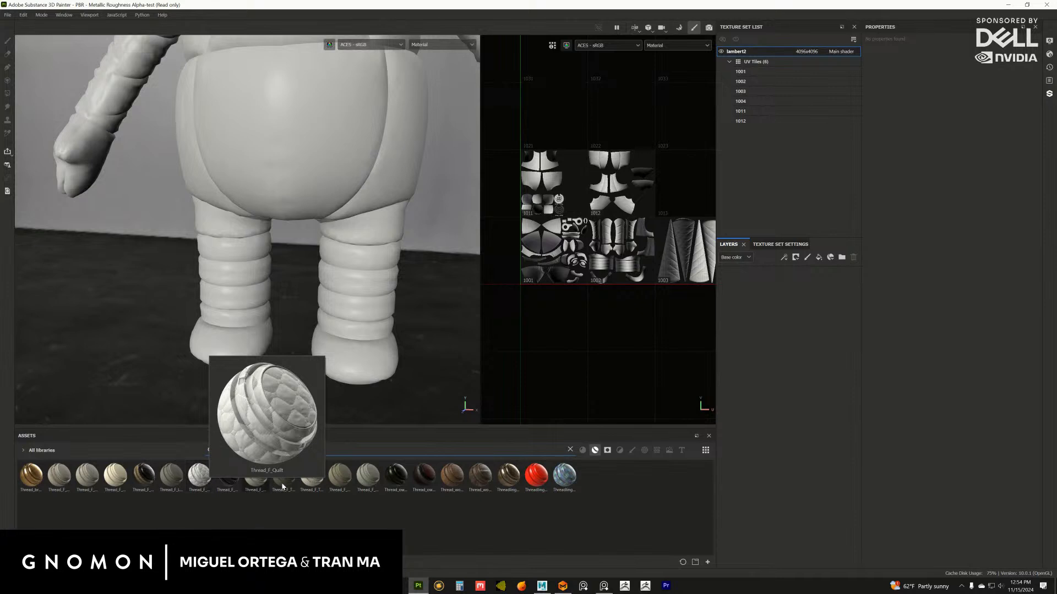
pyautogui.moveTo(317, 483)
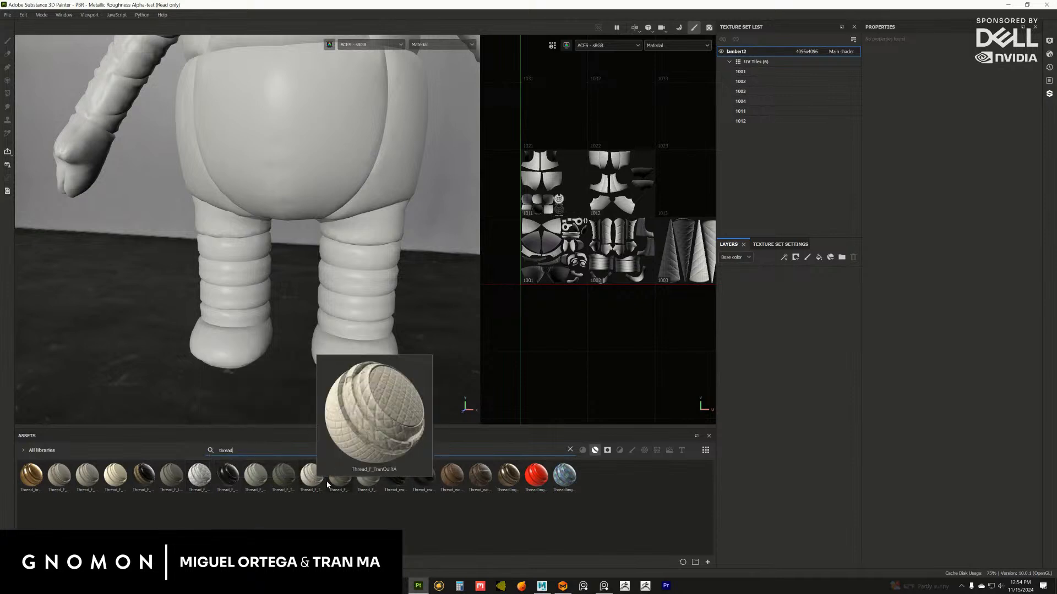
pyautogui.moveTo(402, 487)
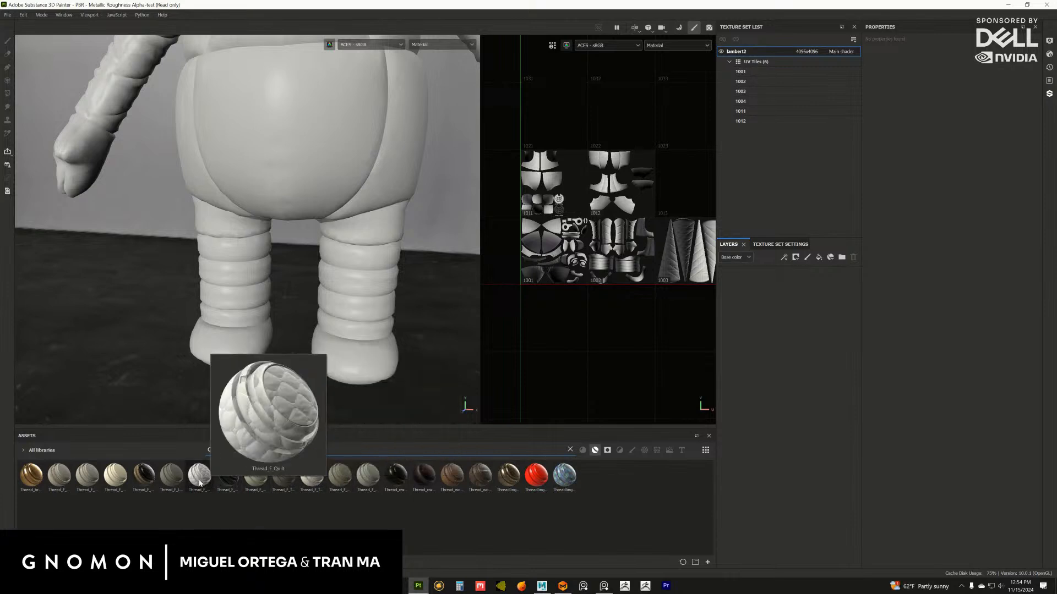
# Try the Thread_F_Quilt smart material on the gnome, inspect it, and delete its layer
pyautogui.moveTo(197, 482); pyautogui.dragTo(311, 473)
pyautogui.moveTo(758, 291); pyautogui.dragTo(758, 293)
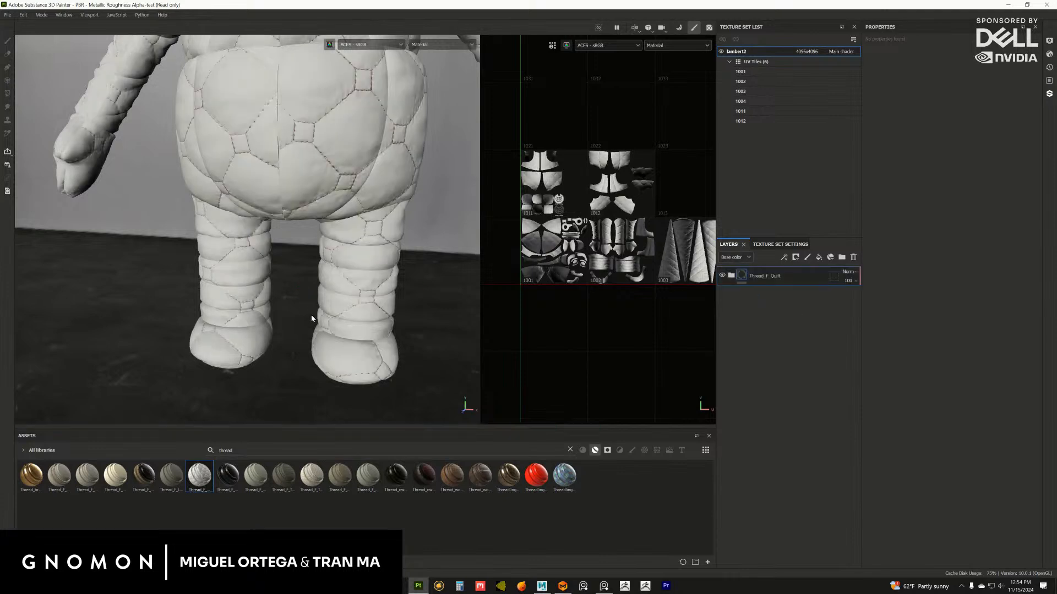
pyautogui.keyDown('alt'); pyautogui.moveTo(312, 315); pyautogui.dragTo(291, 257); pyautogui.keyUp('alt')
pyautogui.keyDown('alt'); pyautogui.moveTo(292, 256); pyautogui.dragTo(338, 304, button='middle'); pyautogui.keyUp('alt')
pyautogui.keyDown('alt'); pyautogui.moveTo(338, 304); pyautogui.dragTo(365, 338); pyautogui.keyUp('alt')
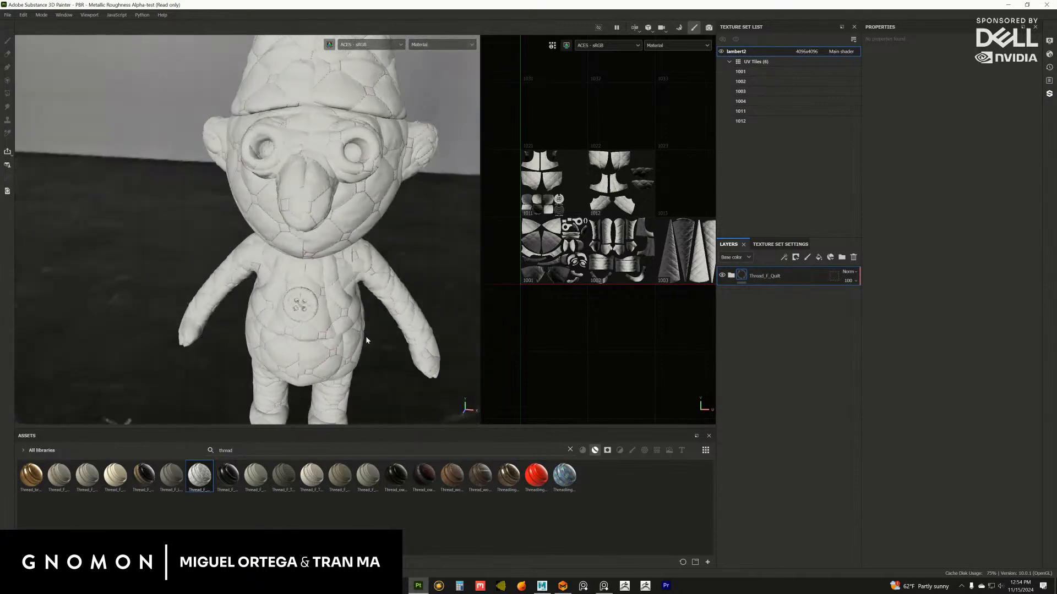
pyautogui.keyDown('alt'); pyautogui.moveTo(365, 337); pyautogui.dragTo(358, 357, button='right'); pyautogui.keyUp('alt')
pyautogui.keyDown('alt'); pyautogui.moveTo(357, 356); pyautogui.dragTo(317, 290); pyautogui.keyUp('alt')
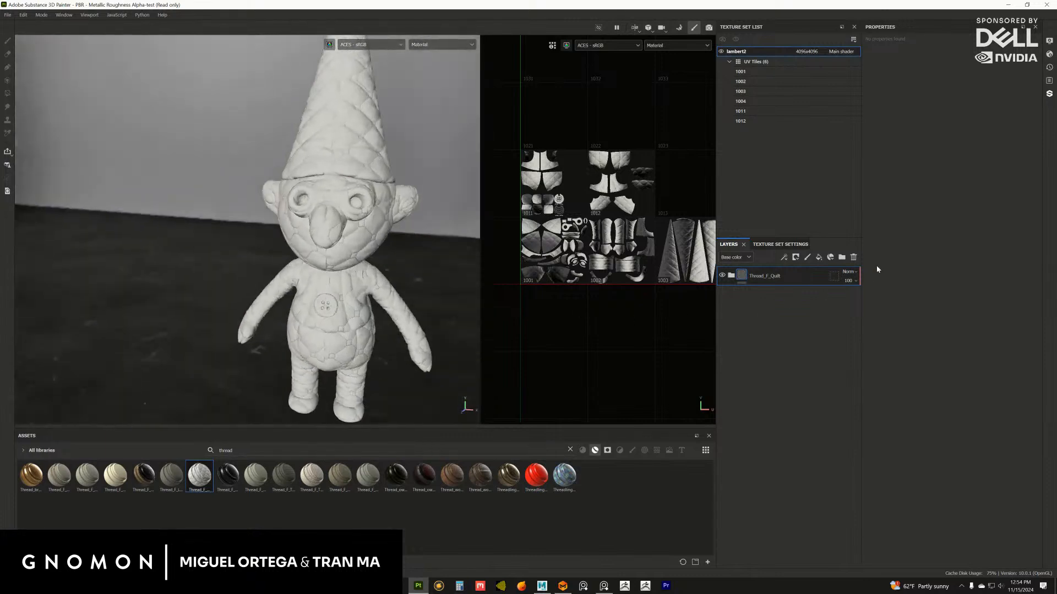
pyautogui.click(854, 258)
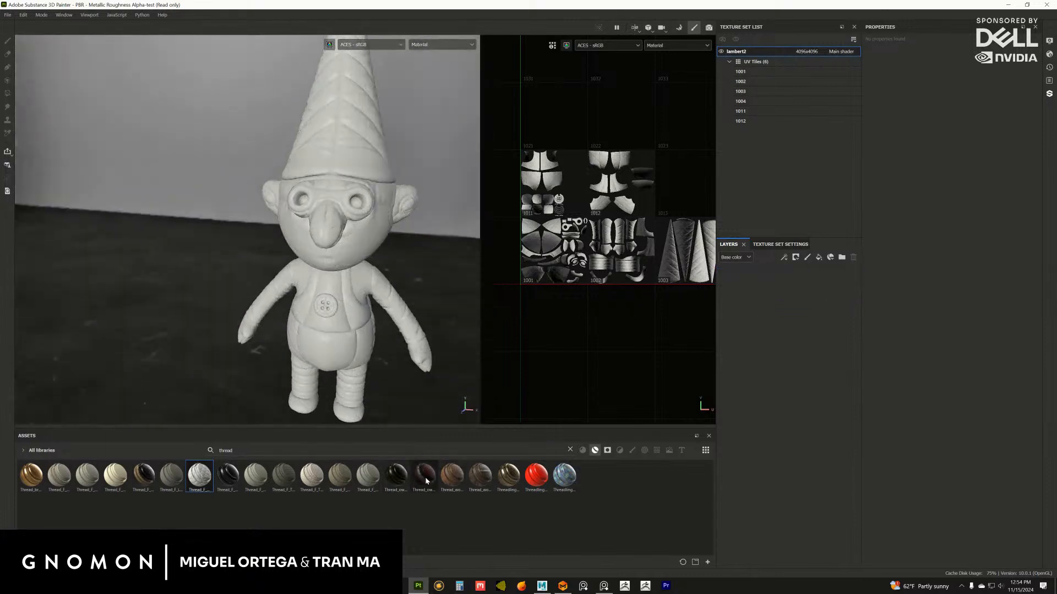
# Apply the Thread_F_ZigZag smart material to the gnome and inspect the fabric on its head and body
pyautogui.moveTo(374, 474)
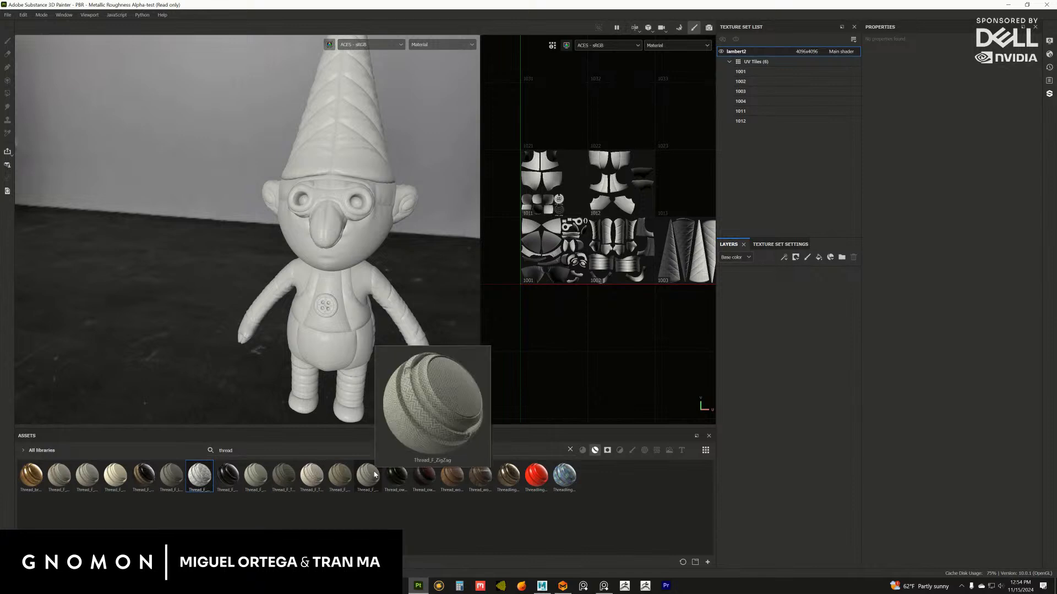
pyautogui.moveTo(344, 479)
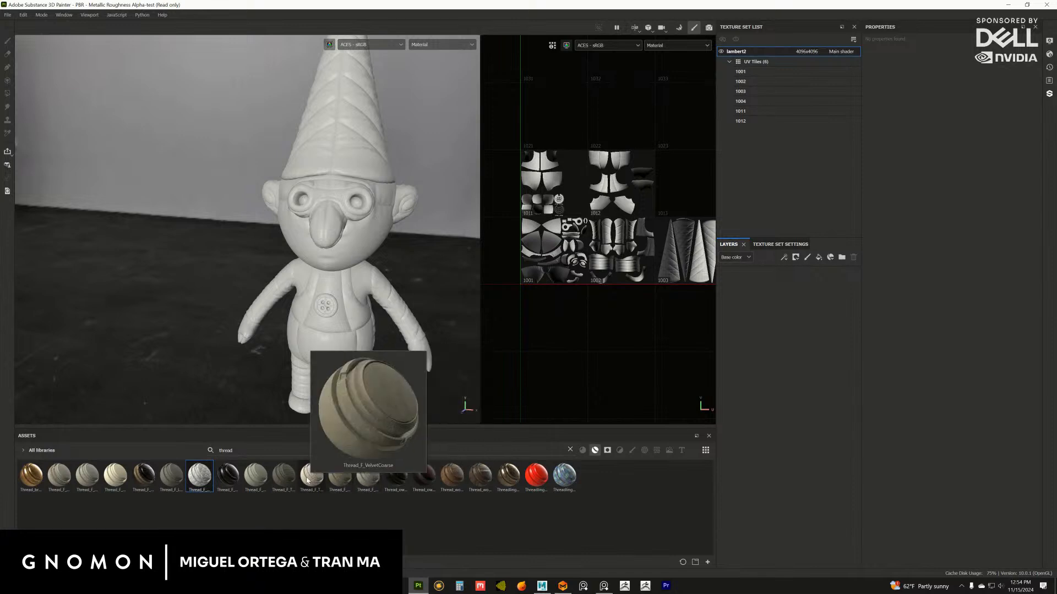
pyautogui.moveTo(363, 482); pyautogui.dragTo(756, 298)
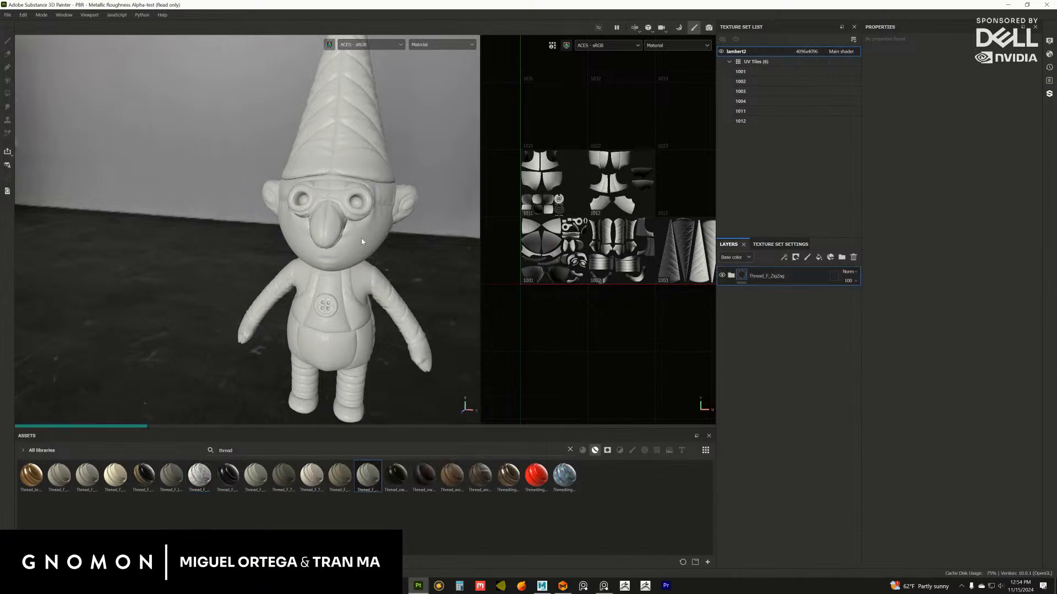
pyautogui.keyDown('alt'); pyautogui.moveTo(370, 259); pyautogui.dragTo(310, 307); pyautogui.keyUp('alt')
pyautogui.keyDown('alt'); pyautogui.moveTo(311, 309); pyautogui.dragTo(292, 336, button='right'); pyautogui.keyUp('alt')
pyautogui.keyDown('alt'); pyautogui.moveTo(292, 337); pyautogui.dragTo(364, 350, button='middle'); pyautogui.keyUp('alt')
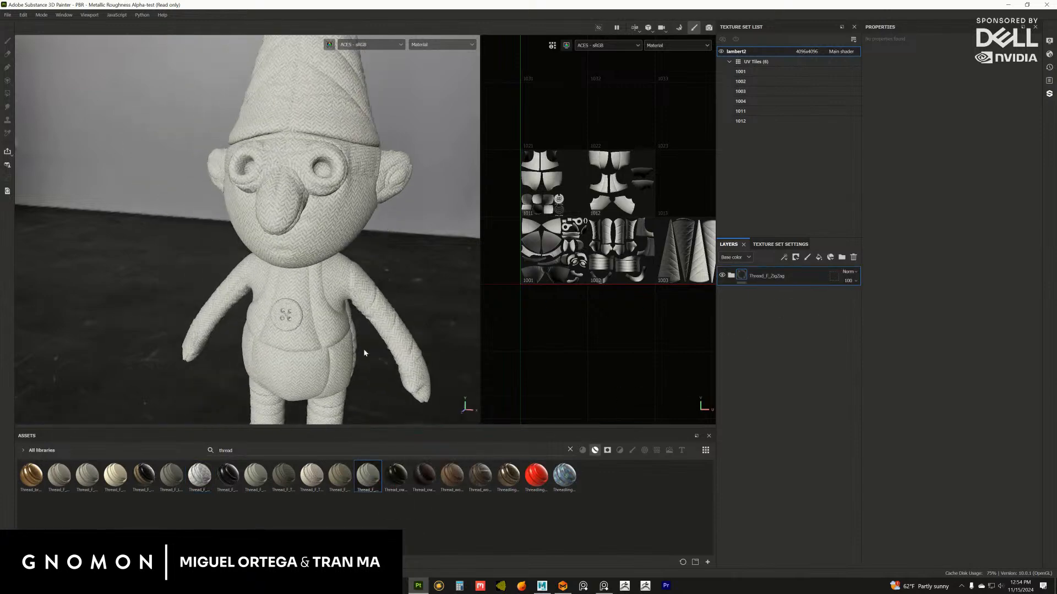
pyautogui.keyDown('alt'); pyautogui.moveTo(364, 350); pyautogui.dragTo(308, 369, button='right'); pyautogui.keyUp('alt')
pyautogui.moveTo(297, 372)
pyautogui.keyDown('alt'); pyautogui.mouseDown()
pyautogui.moveTo(349, 359)
pyautogui.moveTo(306, 348)
pyautogui.moveTo(196, 354)
pyautogui.moveTo(309, 368)
pyautogui.mouseUp(); pyautogui.keyUp('alt')
pyautogui.keyDown('alt'); pyautogui.moveTo(310, 369); pyautogui.dragTo(297, 377, button='right'); pyautogui.keyUp('alt')
pyautogui.keyDown('alt'); pyautogui.moveTo(297, 377); pyautogui.dragTo(336, 315, button='middle'); pyautogui.keyUp('alt')
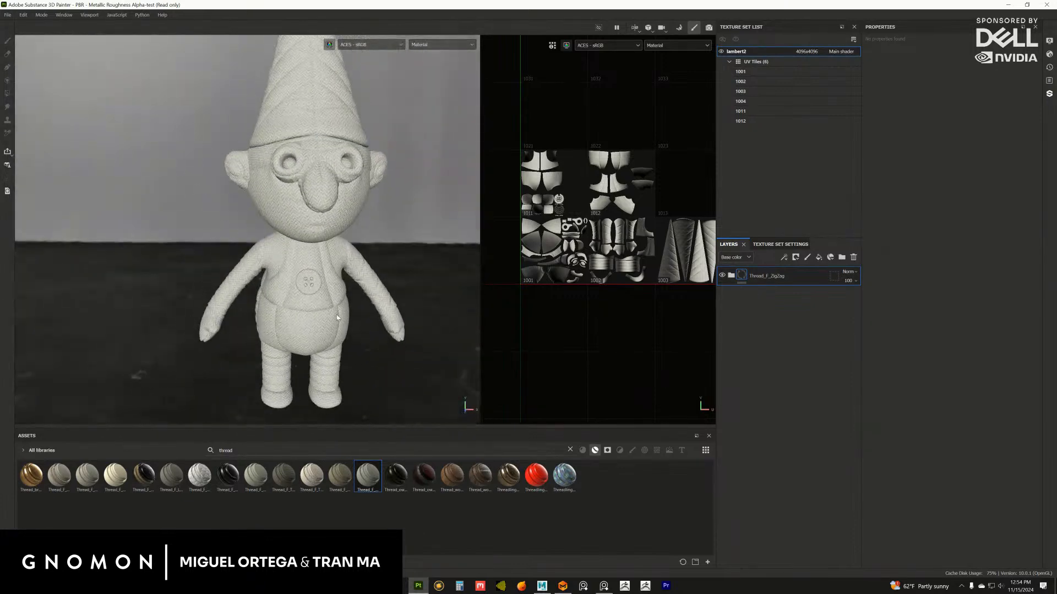
# Inspect the zigzag fabric on the gnome's hat, head and body, and preview other thread smart materials
pyautogui.keyDown('alt'); pyautogui.moveTo(336, 314); pyautogui.dragTo(325, 285); pyautogui.keyUp('alt')
pyautogui.keyDown('alt'); pyautogui.moveTo(325, 285); pyautogui.dragTo(303, 328, button='middle'); pyautogui.keyUp('alt')
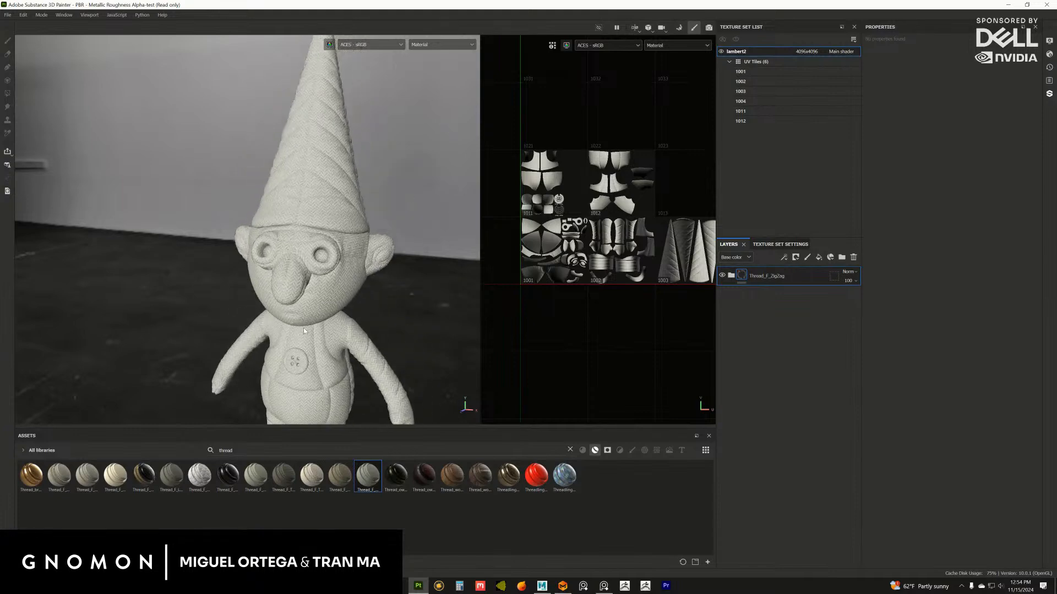
pyautogui.keyDown('alt'); pyautogui.moveTo(303, 328); pyautogui.dragTo(244, 333); pyautogui.keyUp('alt')
pyautogui.keyDown('alt'); pyautogui.moveTo(342, 355); pyautogui.dragTo(334, 261, button='middle'); pyautogui.keyUp('alt')
pyautogui.keyDown('alt'); pyautogui.moveTo(333, 264); pyautogui.dragTo(324, 298); pyautogui.keyUp('alt')
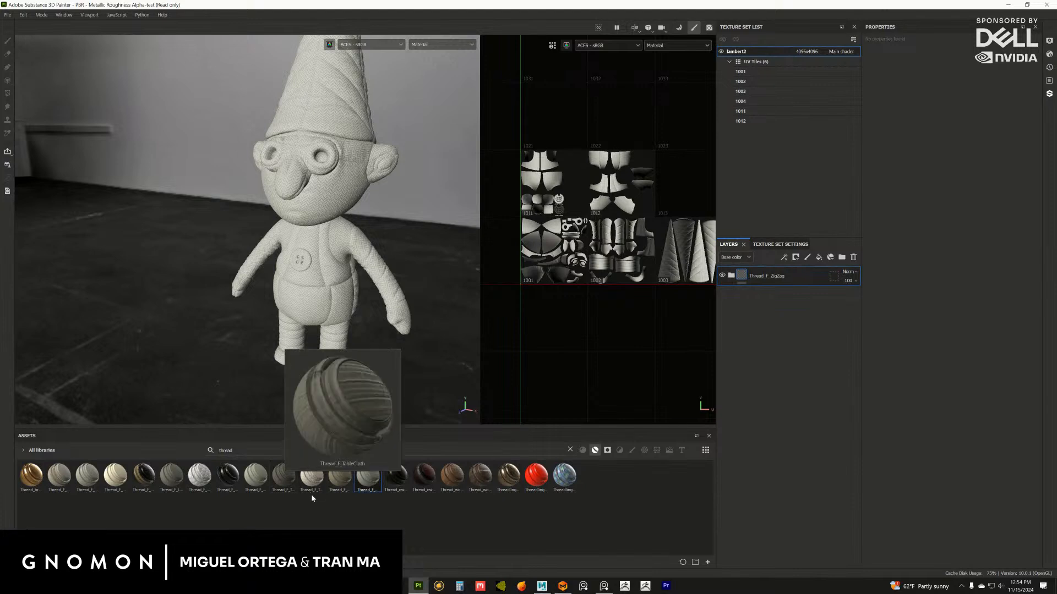
pyautogui.moveTo(309, 485)
pyautogui.moveTo(266, 484)
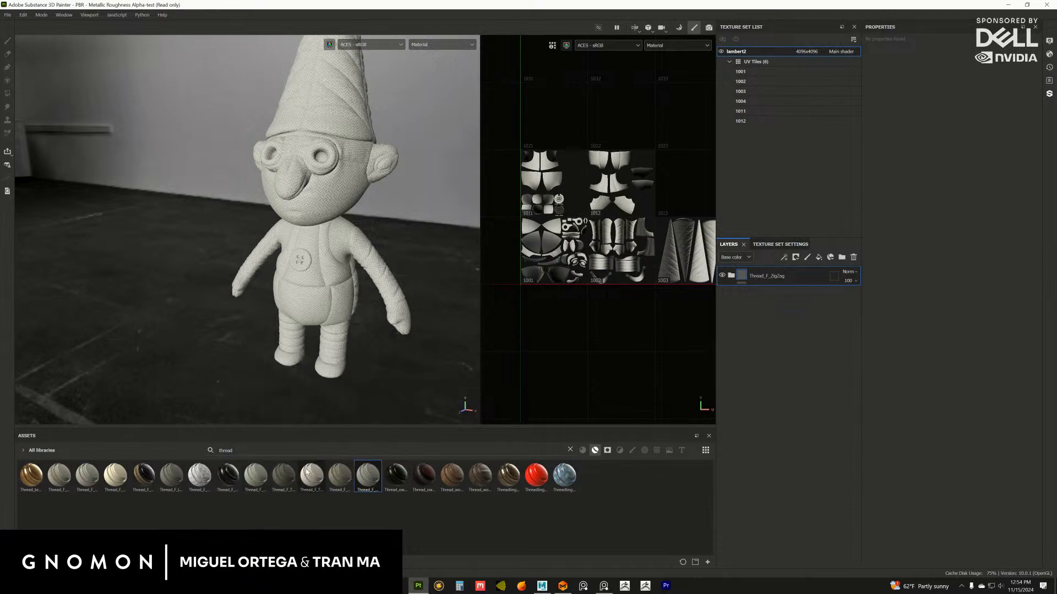
# Hide the Thread_F_ZigZag layer and add the Thread_F_Stripe smart material above it
pyautogui.click(285, 483)
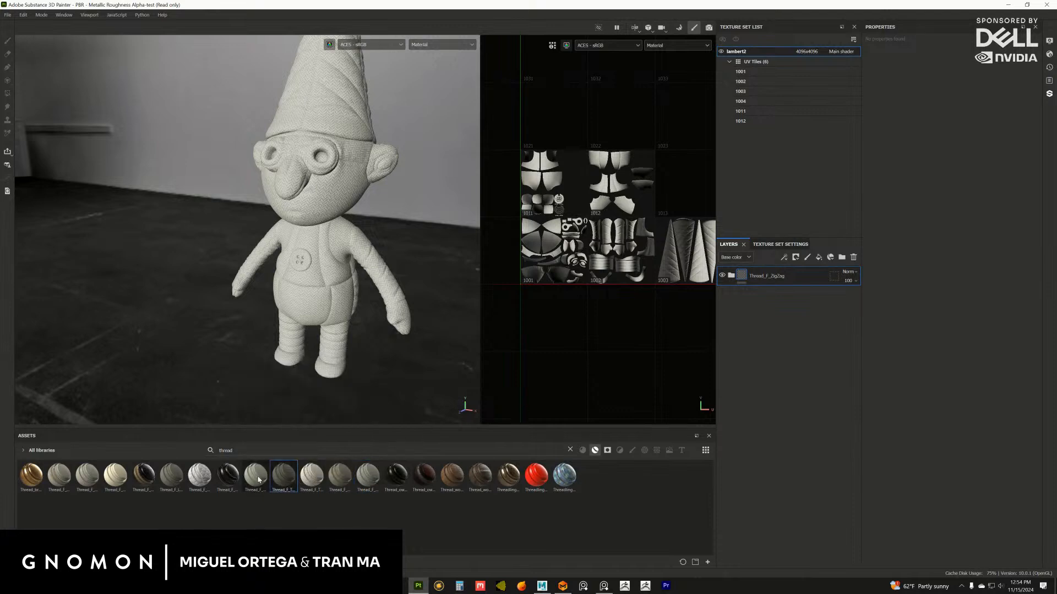
pyautogui.click(722, 276)
pyautogui.moveTo(290, 486)
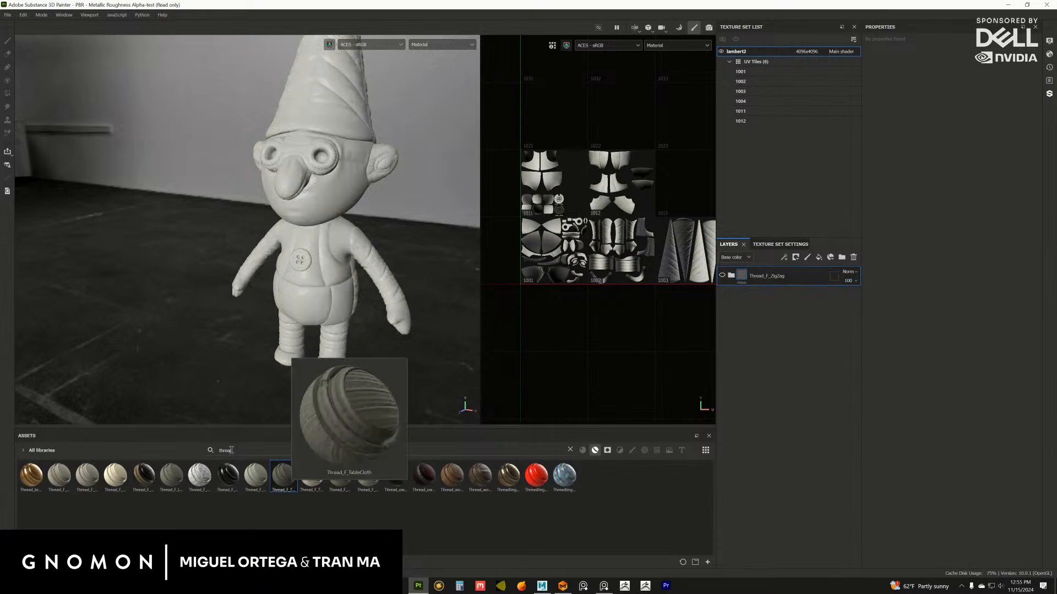
pyautogui.moveTo(256, 475); pyautogui.dragTo(775, 276)
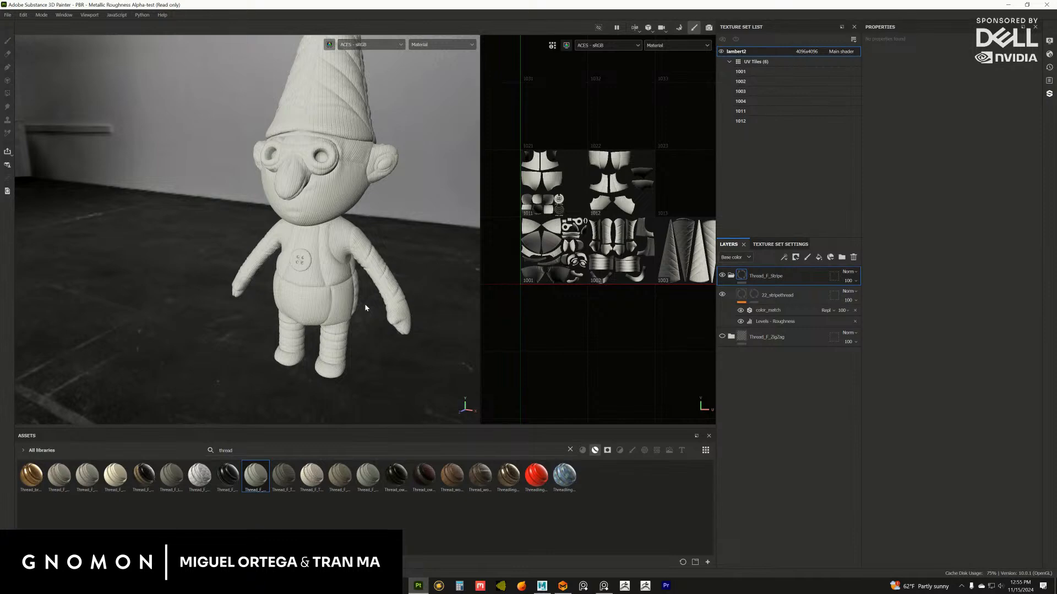
# Examine the stripe thread fabric on the gnome's body, arms, face and hat from several angles
pyautogui.keyDown('alt'); pyautogui.moveTo(365, 305); pyautogui.dragTo(379, 335, button='right'); pyautogui.keyUp('alt')
pyautogui.moveTo(380, 335)
pyautogui.keyDown('alt'); pyautogui.mouseDown()
pyautogui.moveTo(384, 344)
pyautogui.moveTo(368, 344)
pyautogui.moveTo(389, 341)
pyautogui.mouseUp(); pyautogui.keyUp('alt')
pyautogui.keyDown('alt'); pyautogui.moveTo(379, 407); pyautogui.dragTo(380, 349, button='middle'); pyautogui.keyUp('alt')
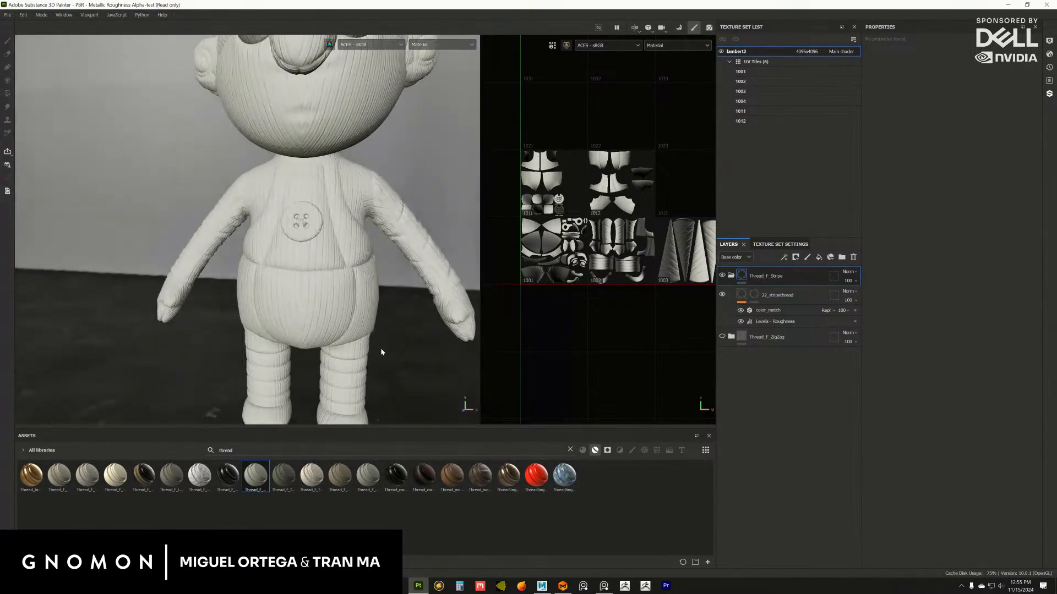
pyautogui.keyDown('alt'); pyautogui.moveTo(381, 348); pyautogui.dragTo(336, 376, button='right'); pyautogui.keyUp('alt')
pyautogui.keyDown('alt'); pyautogui.moveTo(335, 375); pyautogui.dragTo(364, 349); pyautogui.keyUp('alt')
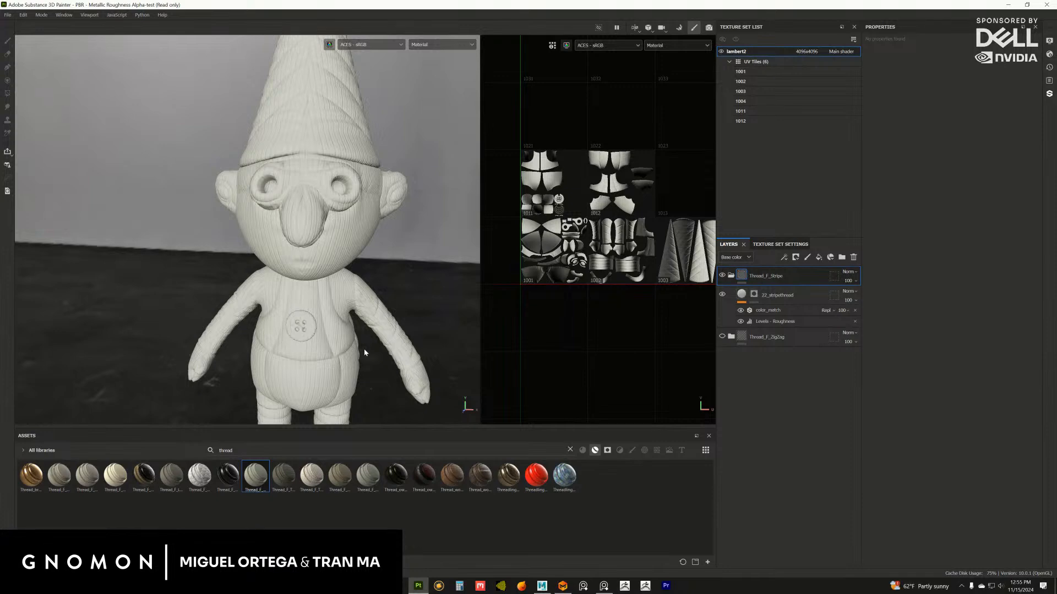
pyautogui.keyDown('alt'); pyautogui.moveTo(364, 349); pyautogui.dragTo(295, 349); pyautogui.keyUp('alt')
pyautogui.scroll(5, 224, 337)
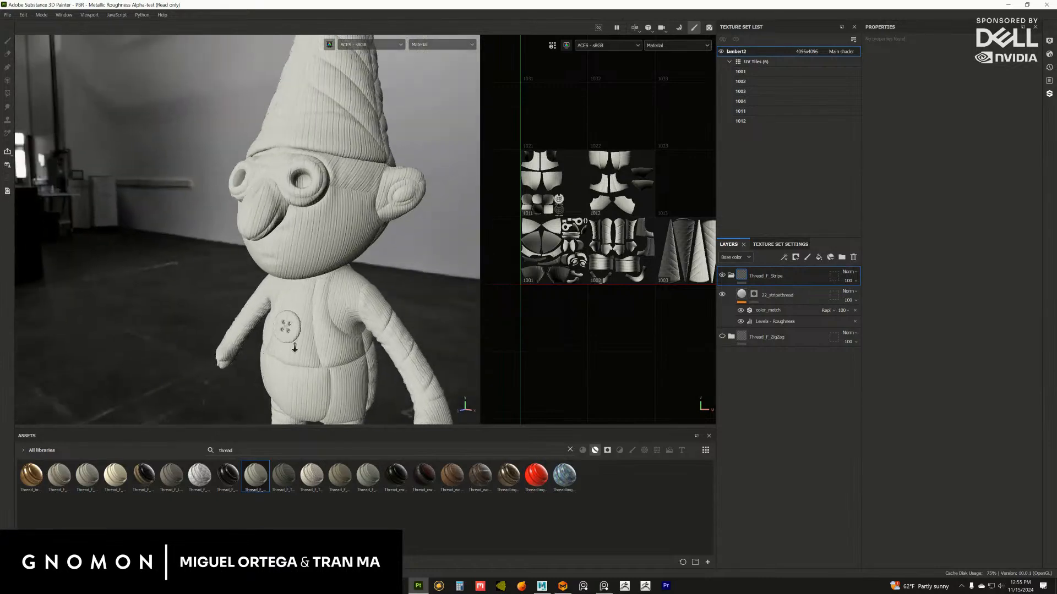
pyautogui.keyDown('alt'); pyautogui.moveTo(295, 349); pyautogui.dragTo(328, 218, button='right'); pyautogui.keyUp('alt')
pyautogui.keyDown('alt'); pyautogui.moveTo(328, 218); pyautogui.dragTo(317, 325, button='middle'); pyautogui.keyUp('alt')
pyautogui.moveTo(317, 325)
pyautogui.keyDown('alt'); pyautogui.mouseDown()
pyautogui.moveTo(324, 313)
pyautogui.moveTo(259, 320)
pyautogui.moveTo(354, 317)
pyautogui.moveTo(305, 306)
pyautogui.moveTo(312, 230)
pyautogui.moveTo(327, 233)
pyautogui.moveTo(342, 184)
pyautogui.moveTo(342, 264)
pyautogui.moveTo(314, 272)
pyautogui.moveTo(347, 258)
pyautogui.mouseUp(); pyautogui.keyUp('alt')
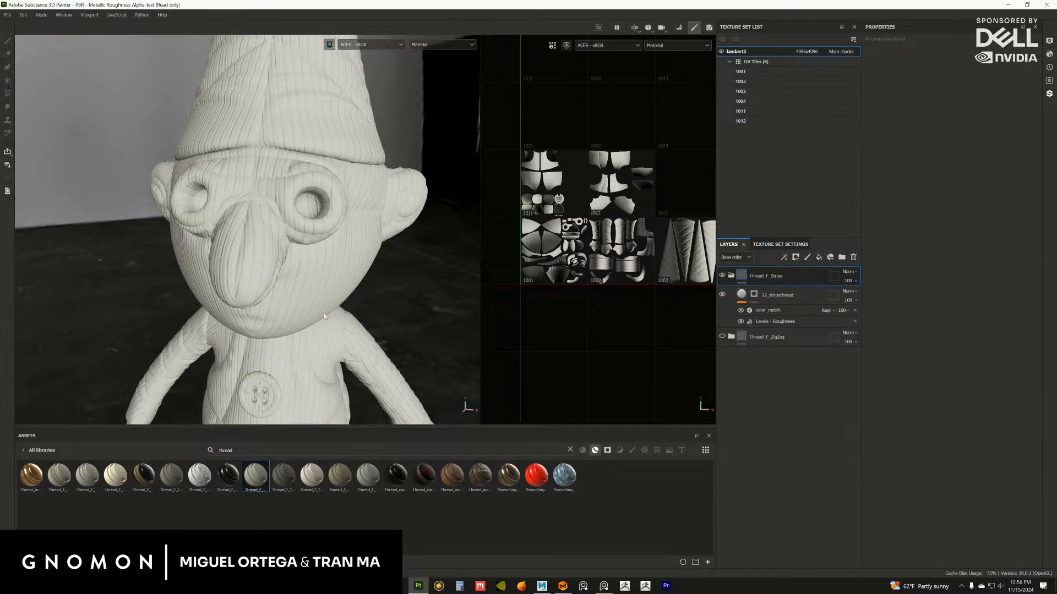
pyautogui.moveTo(324, 313); pyautogui.dragTo(322, 242, button='middle')
pyautogui.moveTo(341, 206); pyautogui.dragTo(330, 303, button='middle')
pyautogui.keyDown('alt'); pyautogui.moveTo(331, 276); pyautogui.dragTo(310, 243); pyautogui.keyUp('alt')
pyautogui.keyDown('alt'); pyautogui.moveTo(343, 174); pyautogui.dragTo(343, 202, button='middle'); pyautogui.keyUp('alt')
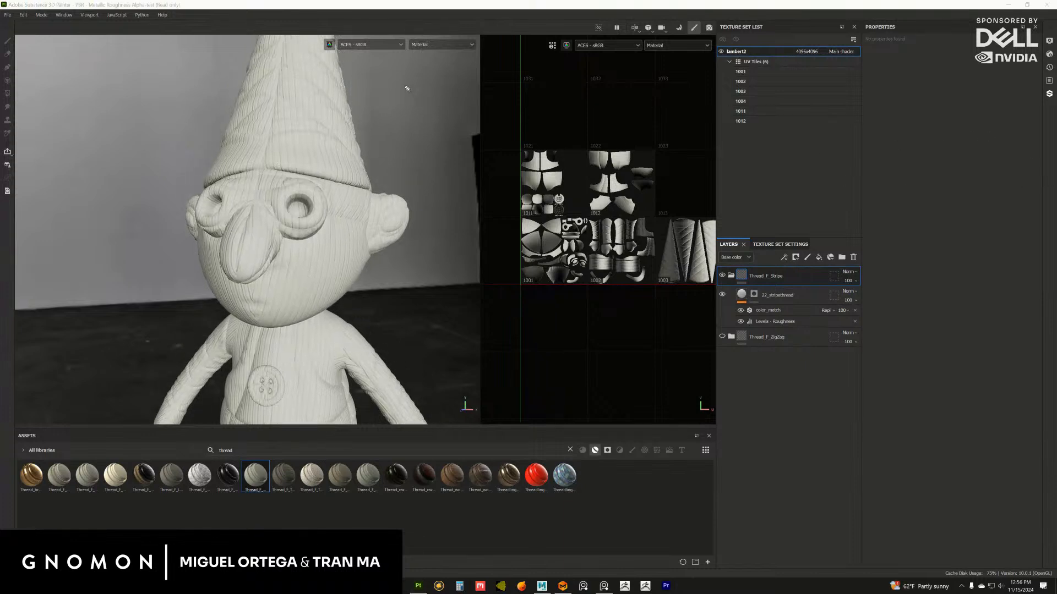
pyautogui.moveTo(445, 88)
pyautogui.mouseDown()
pyautogui.moveTo(579, 89)
pyautogui.moveTo(585, 111)
pyautogui.mouseUp()
pyautogui.moveTo(642, 84); pyautogui.dragTo(639, 114)
pyautogui.moveTo(636, 88)
pyautogui.mouseDown()
pyautogui.moveTo(648, 95)
pyautogui.moveTo(641, 110)
pyautogui.mouseUp()
pyautogui.moveTo(666, 85); pyautogui.dragTo(685, 109)
pyautogui.moveTo(686, 87); pyautogui.dragTo(698, 86)
pyautogui.moveTo(685, 97); pyautogui.dragTo(698, 107)
pyautogui.moveTo(705, 110)
pyautogui.mouseDown()
pyautogui.moveTo(718, 88)
pyautogui.moveTo(732, 110)
pyautogui.mouseUp()
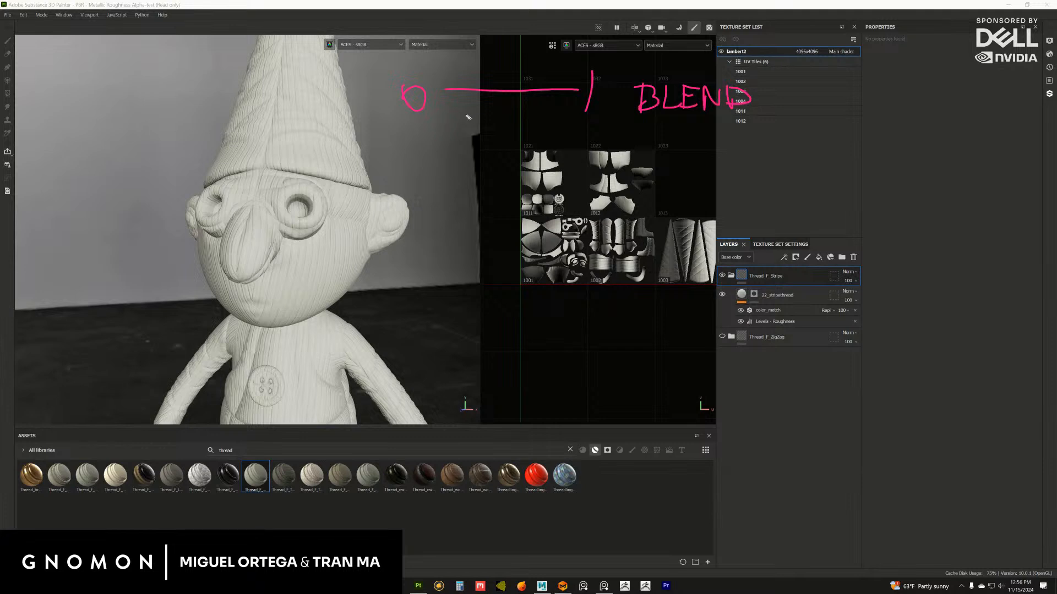
pyautogui.moveTo(469, 118); pyautogui.dragTo(492, 124)
pyautogui.moveTo(504, 120); pyautogui.dragTo(515, 126)
pyautogui.moveTo(519, 108)
pyautogui.mouseDown()
pyautogui.moveTo(486, 135)
pyautogui.moveTo(522, 136)
pyautogui.mouseUp()
pyautogui.moveTo(548, 117)
pyautogui.mouseDown()
pyautogui.moveTo(559, 123)
pyautogui.moveTo(569, 107)
pyautogui.mouseUp()
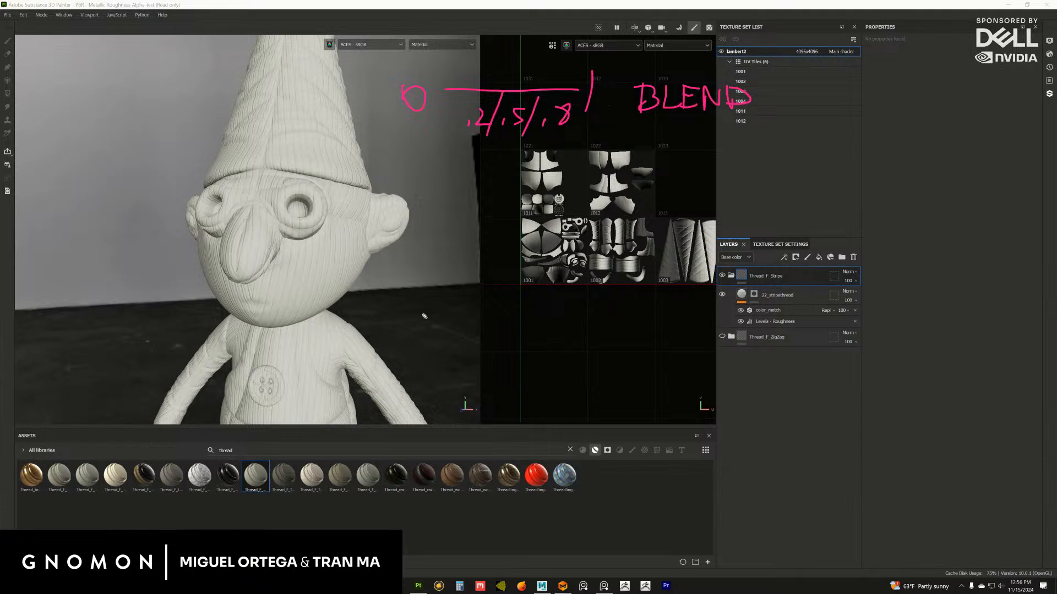
pyautogui.moveTo(615, 311)
pyautogui.mouseDown()
pyautogui.moveTo(614, 336)
pyautogui.moveTo(623, 311)
pyautogui.mouseUp()
pyautogui.moveTo(636, 325); pyautogui.dragTo(636, 339)
pyautogui.moveTo(628, 317)
pyautogui.mouseDown()
pyautogui.moveTo(646, 313)
pyautogui.moveTo(647, 325)
pyautogui.mouseUp()
pyautogui.moveTo(633, 338); pyautogui.dragTo(650, 336)
pyautogui.moveTo(658, 318)
pyautogui.mouseDown()
pyautogui.moveTo(650, 340)
pyautogui.moveTo(673, 338)
pyautogui.mouseUp()
pyautogui.moveTo(677, 317); pyautogui.dragTo(659, 321)
pyautogui.moveTo(417, 320); pyautogui.dragTo(415, 321)
pyautogui.moveTo(472, 287); pyautogui.dragTo(426, 364)
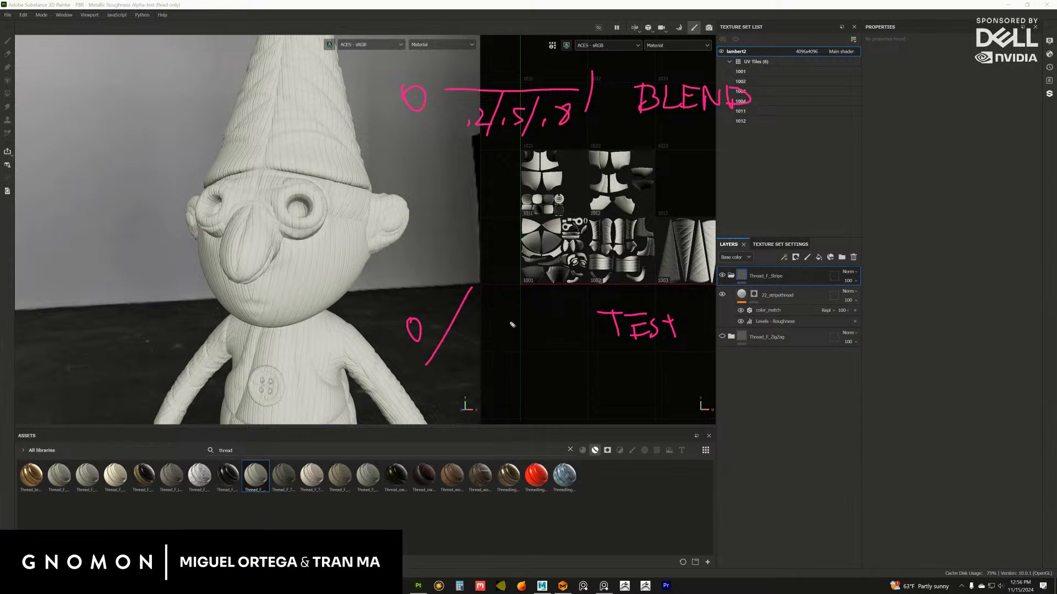
pyautogui.moveTo(503, 317)
pyautogui.mouseDown()
pyautogui.moveTo(503, 354)
pyautogui.moveTo(467, 312)
pyautogui.mouseUp()
pyautogui.moveTo(438, 365); pyautogui.dragTo(471, 297)
pyautogui.moveTo(450, 368); pyautogui.dragTo(468, 319)
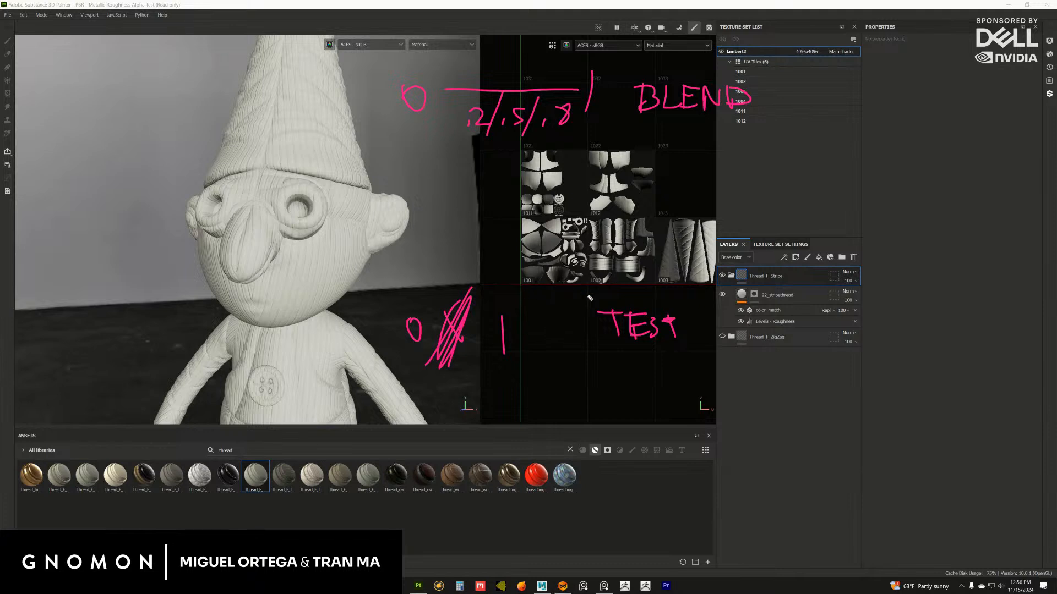
pyautogui.moveTo(384, 293); pyautogui.dragTo(721, 296)
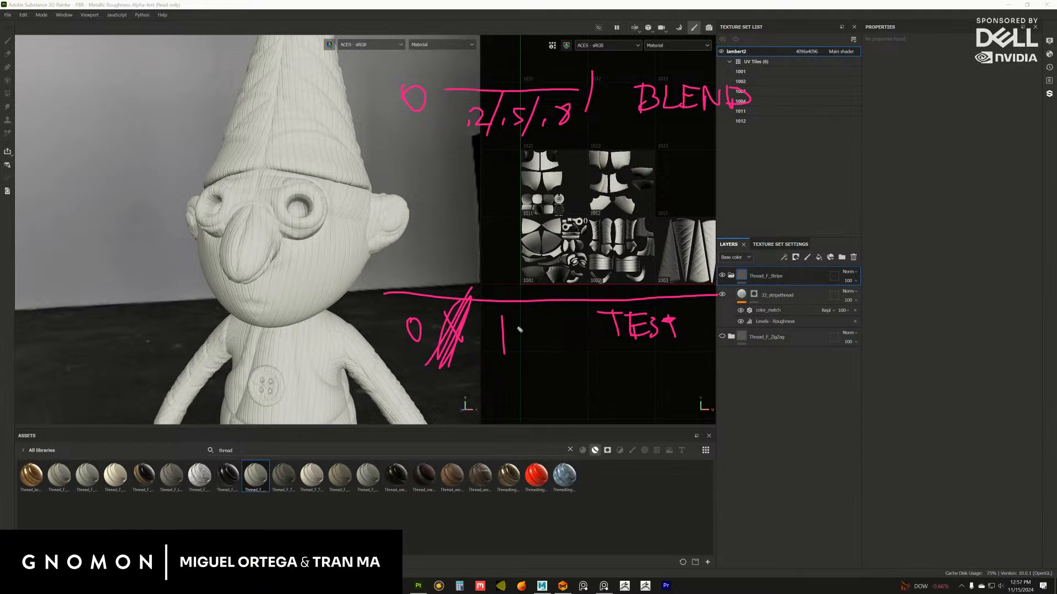
pyautogui.moveTo(437, 390)
pyautogui.mouseDown()
pyautogui.moveTo(421, 271)
pyautogui.moveTo(732, 305)
pyautogui.moveTo(484, 388)
pyautogui.mouseUp()
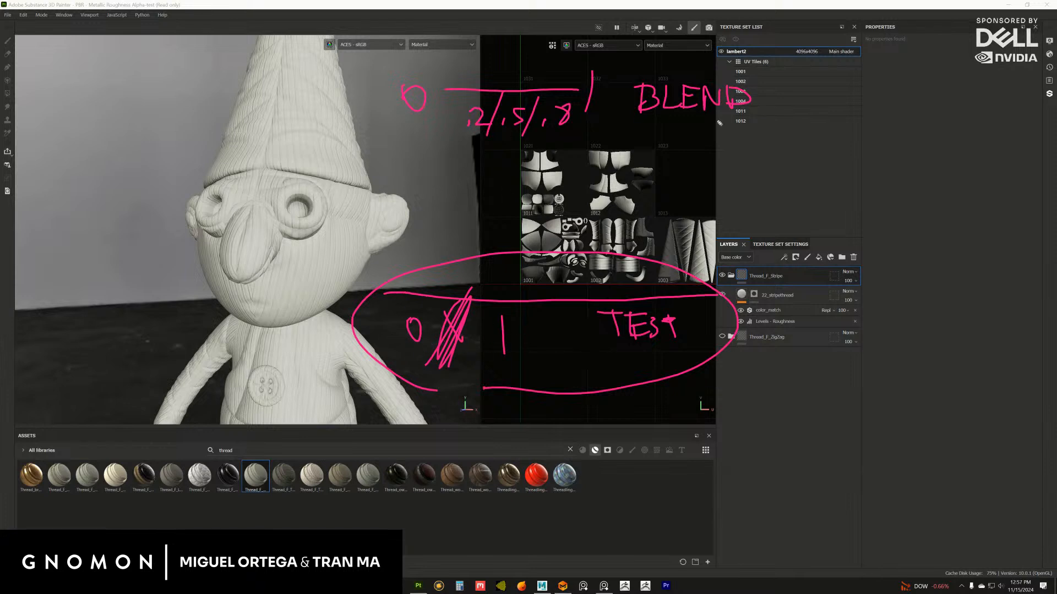
pyautogui.moveTo(791, 83)
pyautogui.mouseDown()
pyautogui.moveTo(797, 113)
pyautogui.moveTo(848, 116)
pyautogui.moveTo(862, 136)
pyautogui.moveTo(918, 110)
pyautogui.moveTo(990, 100)
pyautogui.moveTo(1002, 110)
pyautogui.mouseUp()
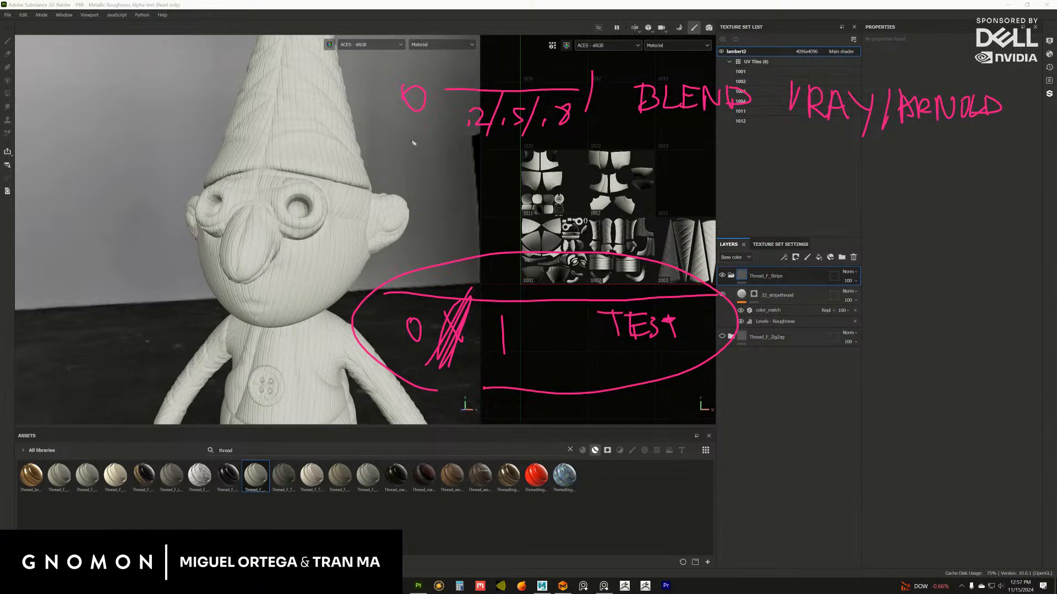
pyautogui.moveTo(414, 143)
pyautogui.mouseDown()
pyautogui.moveTo(714, 123)
pyautogui.moveTo(385, 147)
pyautogui.moveTo(644, 135)
pyautogui.mouseUp()
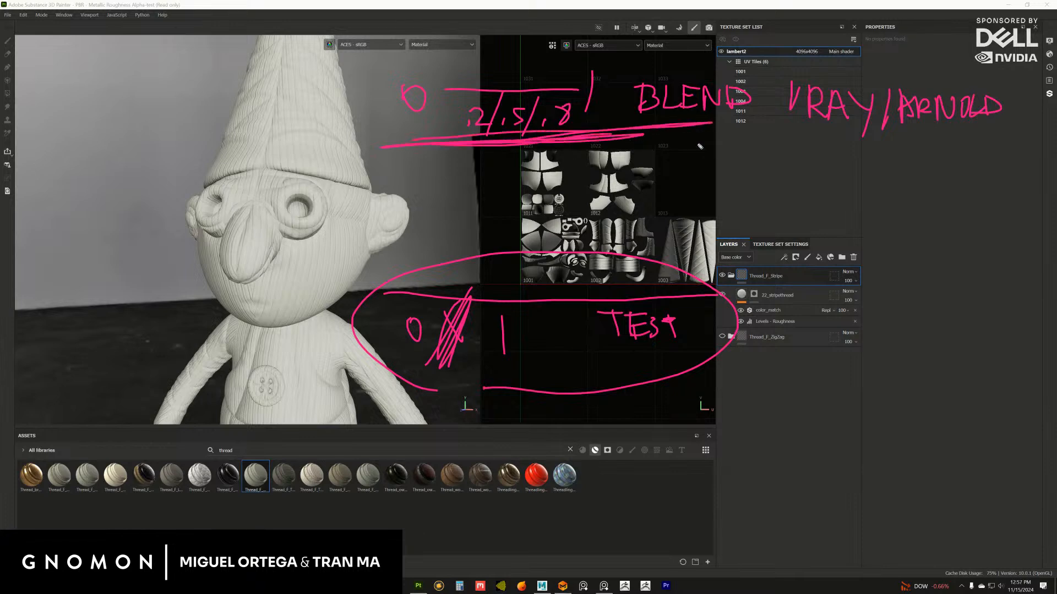
pyautogui.moveTo(788, 152)
pyautogui.mouseDown()
pyautogui.moveTo(771, 175)
pyautogui.moveTo(847, 175)
pyautogui.moveTo(867, 155)
pyautogui.moveTo(888, 190)
pyautogui.mouseUp()
pyautogui.moveTo(917, 156); pyautogui.dragTo(937, 181)
pyautogui.moveTo(942, 165); pyautogui.dragTo(967, 158)
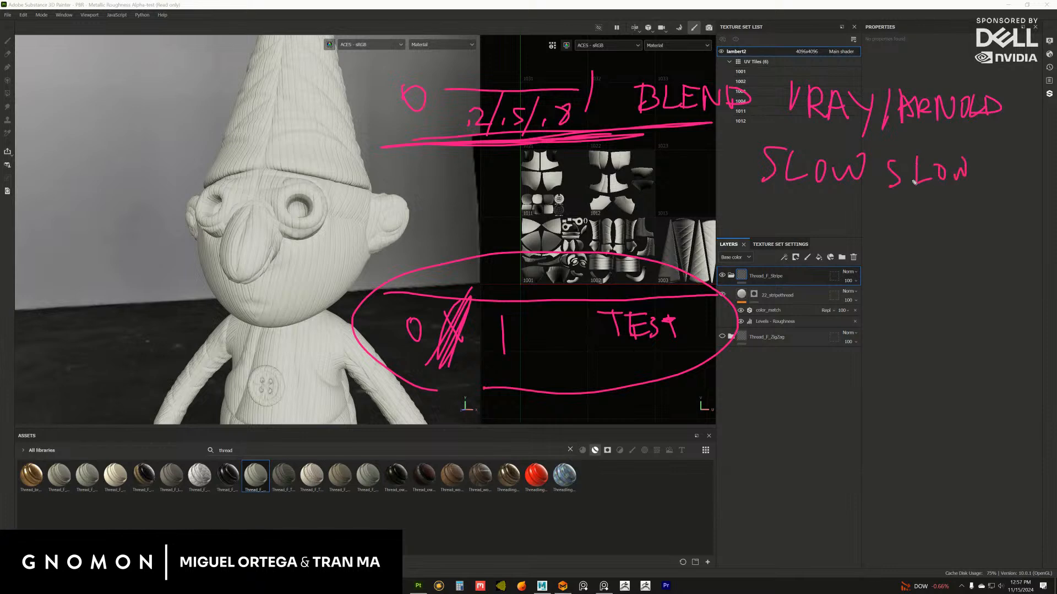
pyautogui.moveTo(881, 179); pyautogui.dragTo(860, 203)
pyautogui.press('Escape')
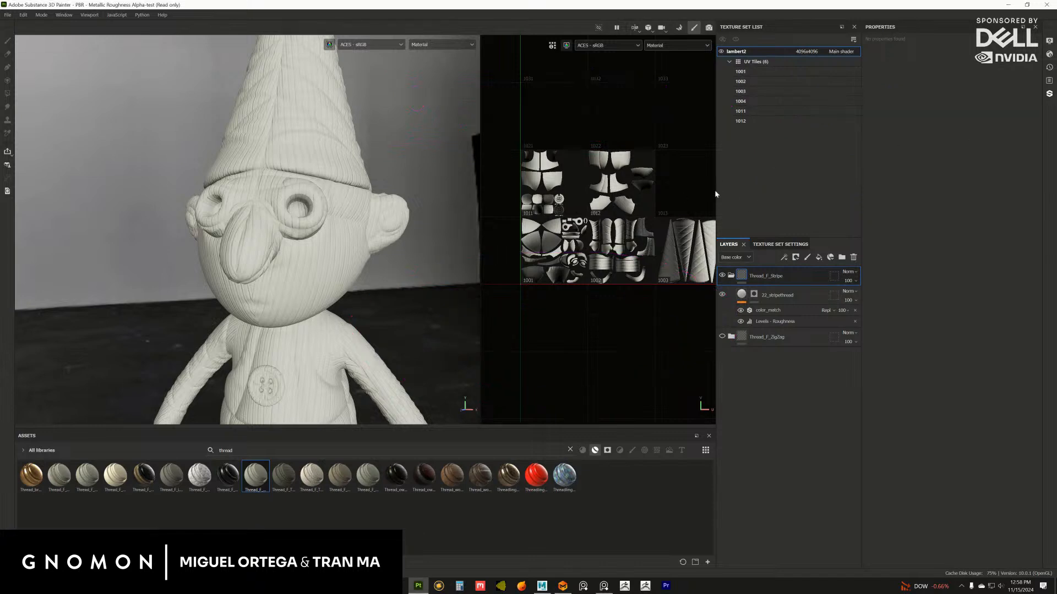
# Display the shader settings and add a Scattering channel to the lambert2 texture set
pyautogui.moveTo(716, 190); pyautogui.dragTo(721, 191)
pyautogui.scroll(-3, 655, 261)
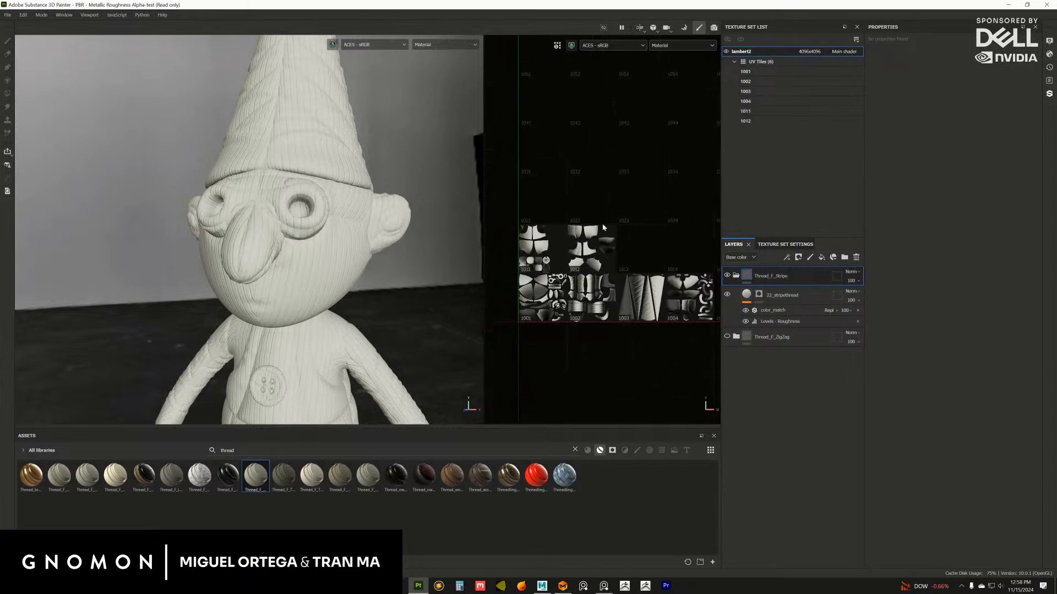
pyautogui.keyDown('alt'); pyautogui.moveTo(389, 283); pyautogui.dragTo(370, 294); pyautogui.keyUp('alt')
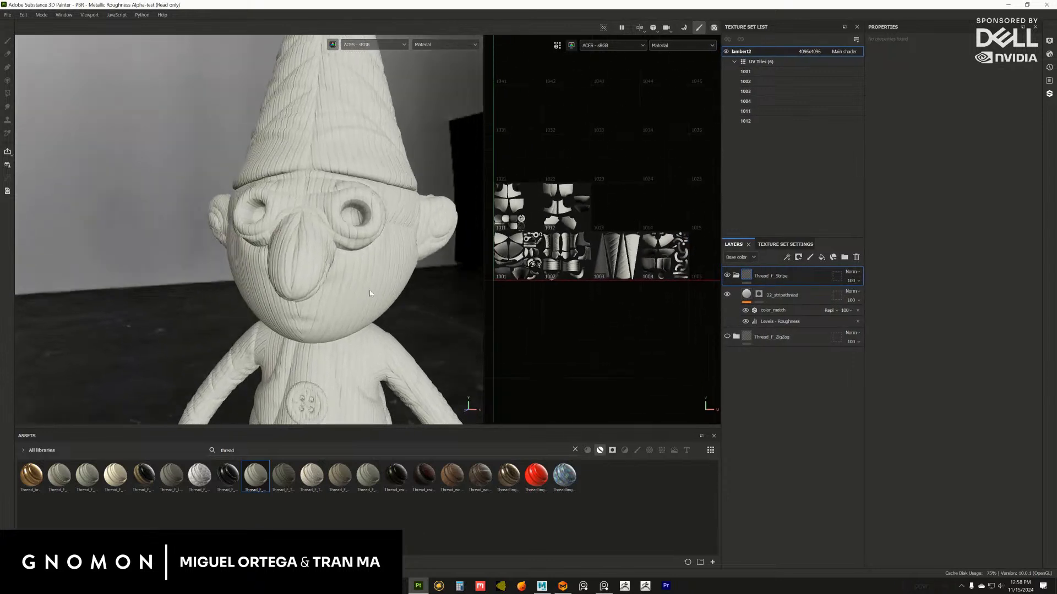
pyautogui.click(1049, 54)
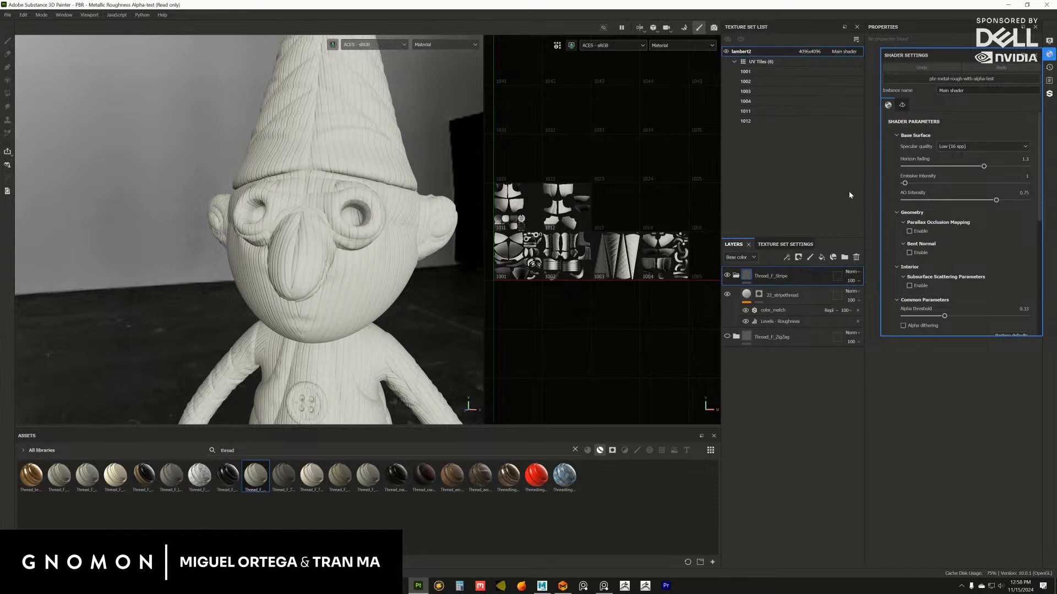
pyautogui.click(796, 245)
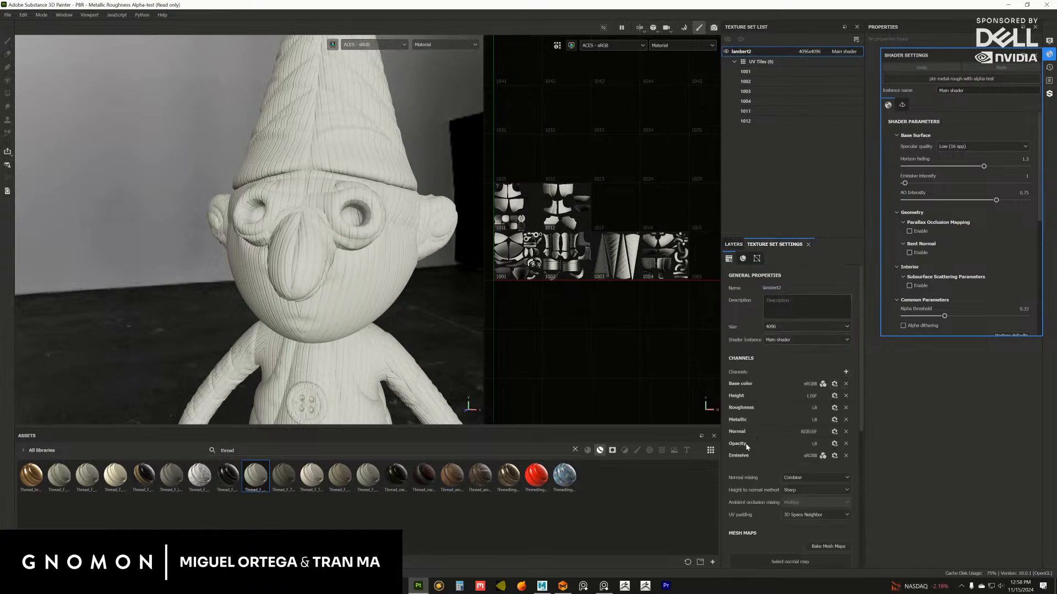
pyautogui.click(846, 373)
pyautogui.moveTo(855, 456)
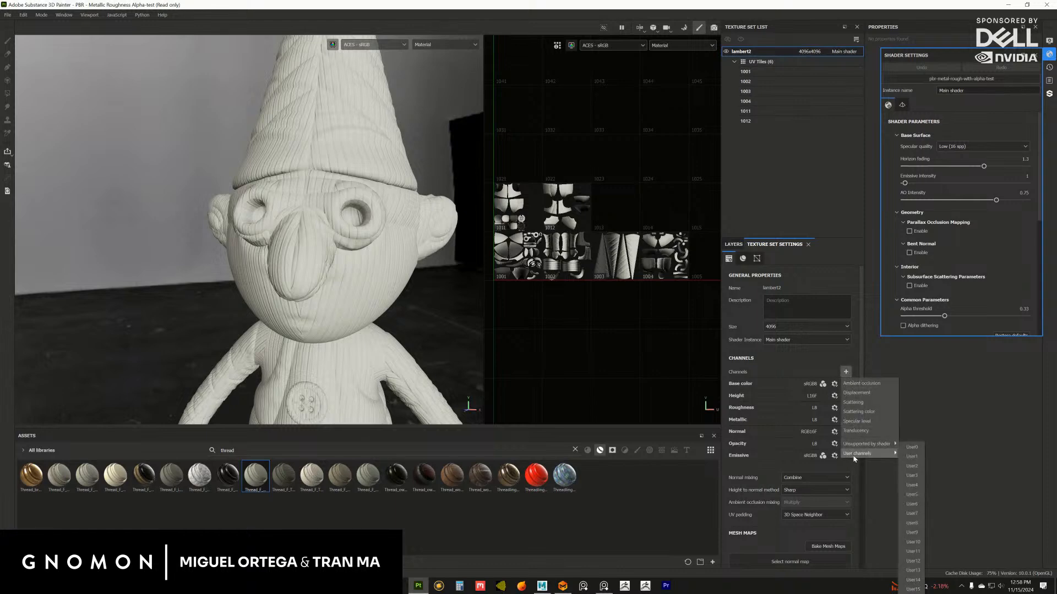
pyautogui.click(854, 403)
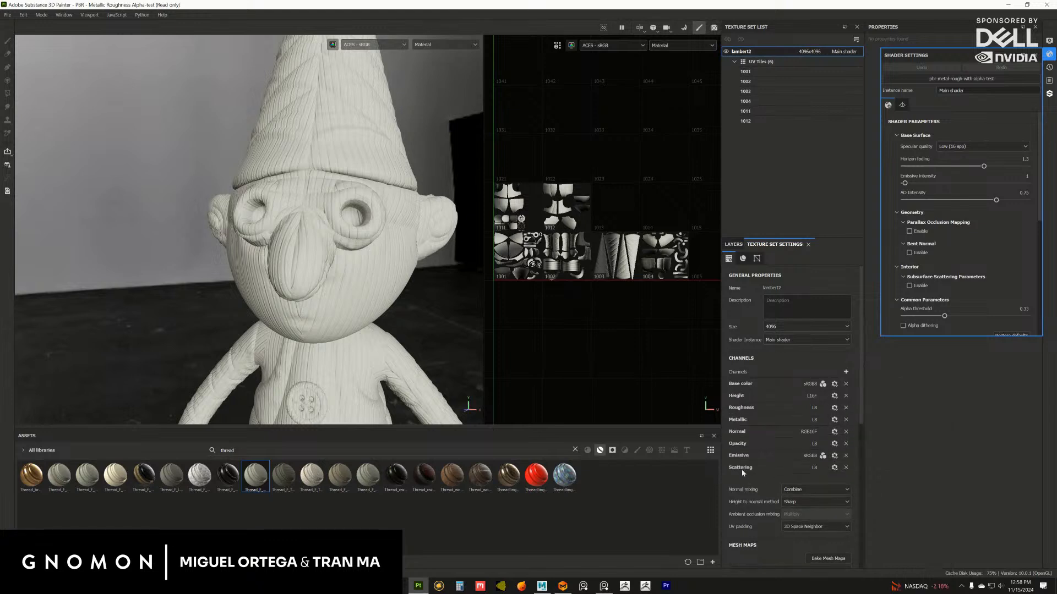
# Enable subsurface scattering in the main shader, trying the translucency channel as scattering mask and switching that option back off
pyautogui.click(910, 286)
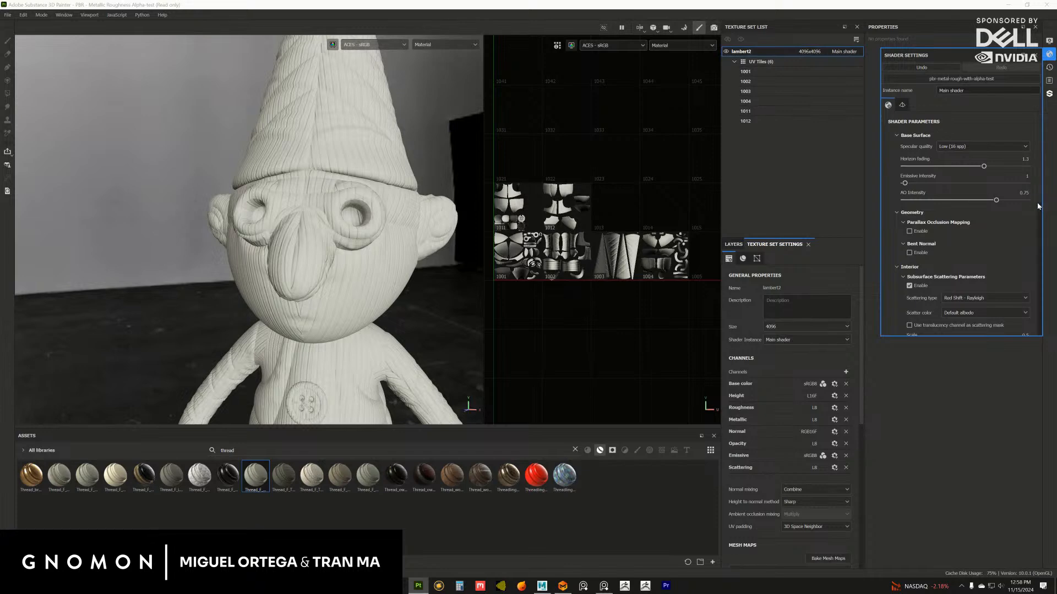
pyautogui.scroll(-3, 988, 240)
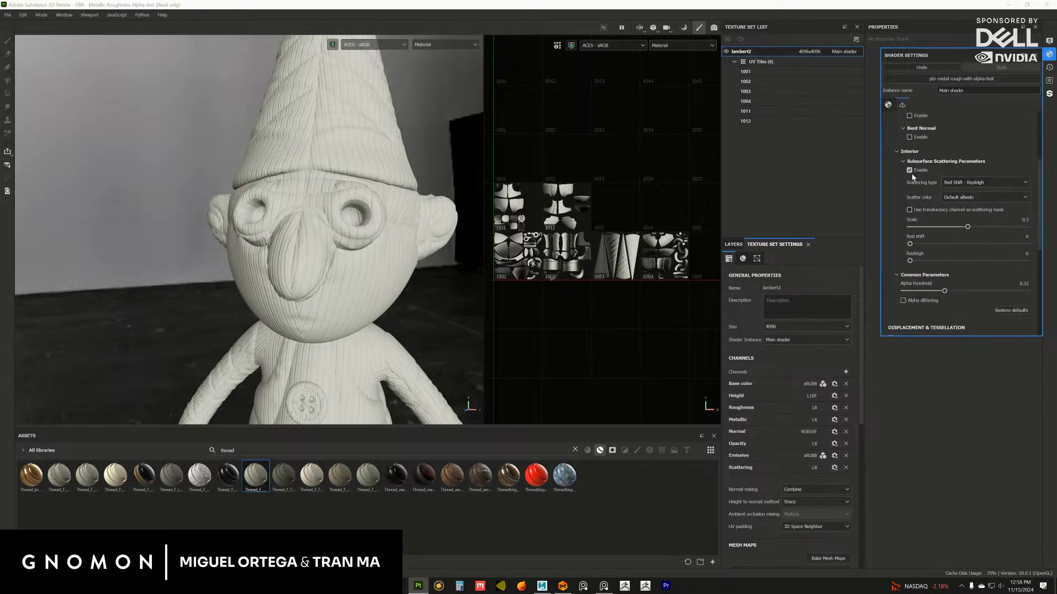
pyautogui.click(909, 209)
pyautogui.keyDown('alt'); pyautogui.moveTo(421, 297); pyautogui.dragTo(374, 308); pyautogui.keyUp('alt')
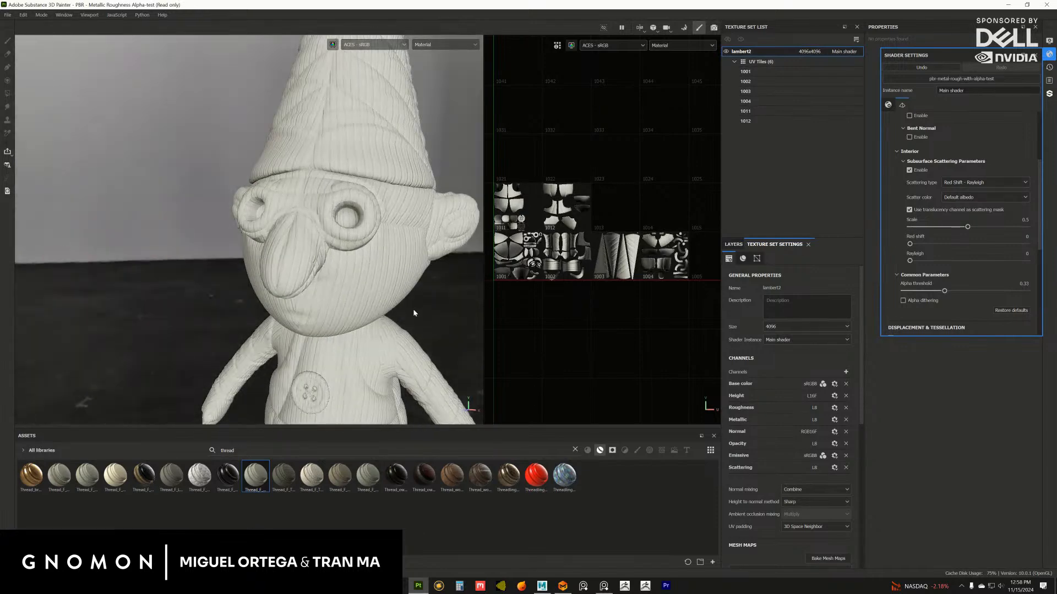
pyautogui.click(735, 244)
pyautogui.click(910, 210)
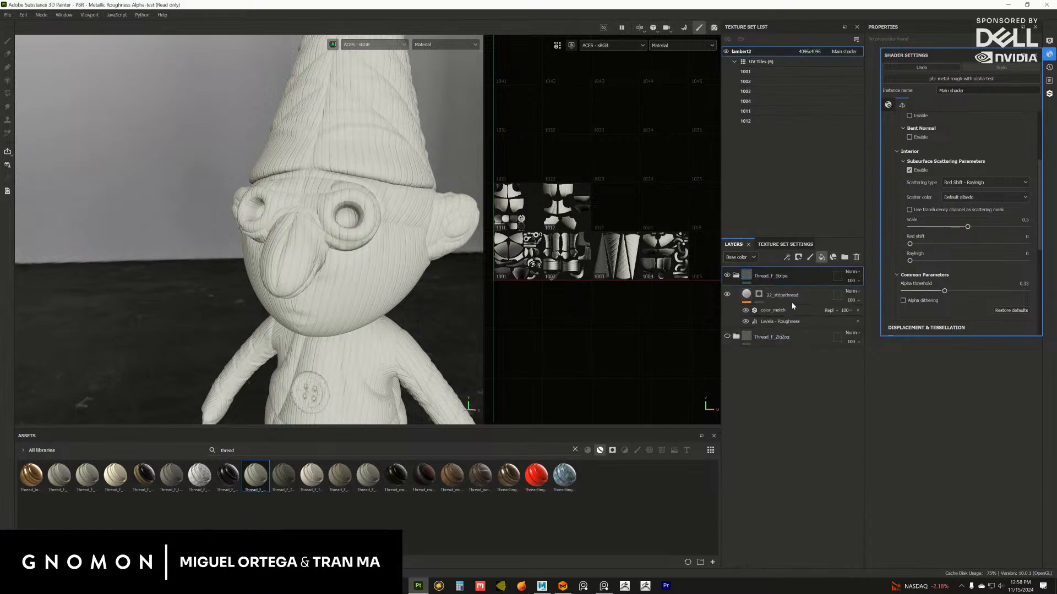
# Add a fill layer on top of the stack with only the scattering channel active, and set its scattering to 1
pyautogui.click(821, 257)
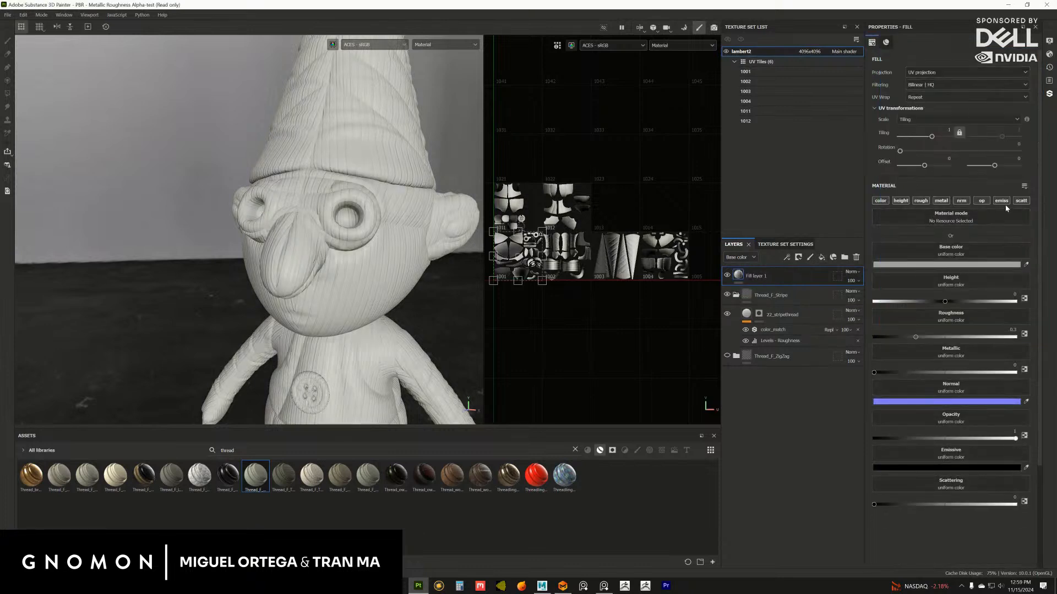
pyautogui.keyDown('alt'); pyautogui.click(1021, 201); pyautogui.keyUp('alt')
pyautogui.moveTo(994, 274); pyautogui.dragTo(1027, 272)
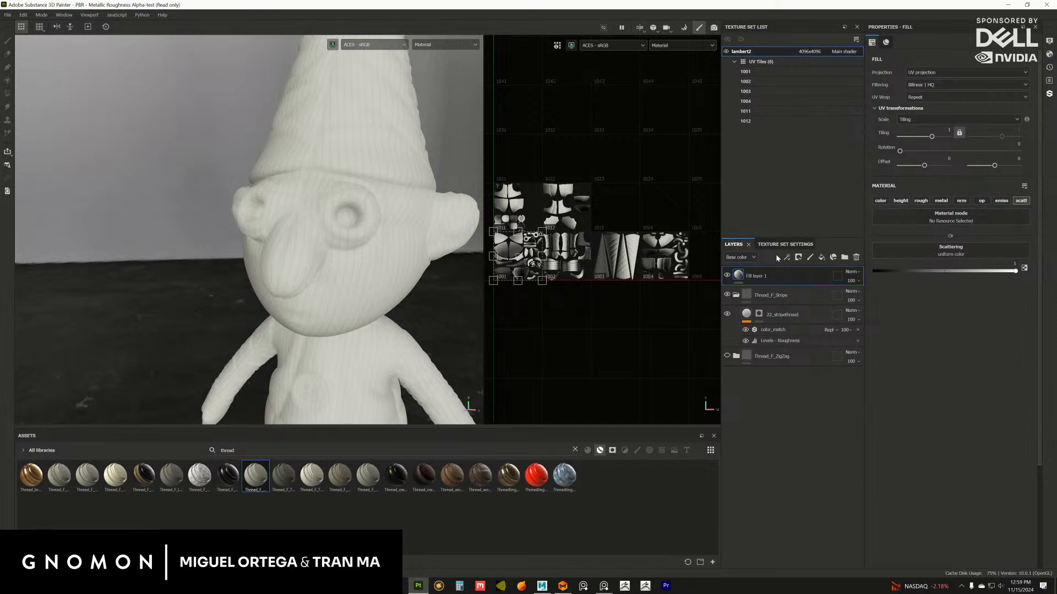
# Toggle the new fill layer off and on to compare the scattering effect, and rename the layer SSS
pyautogui.click(727, 275)
pyautogui.click(726, 276)
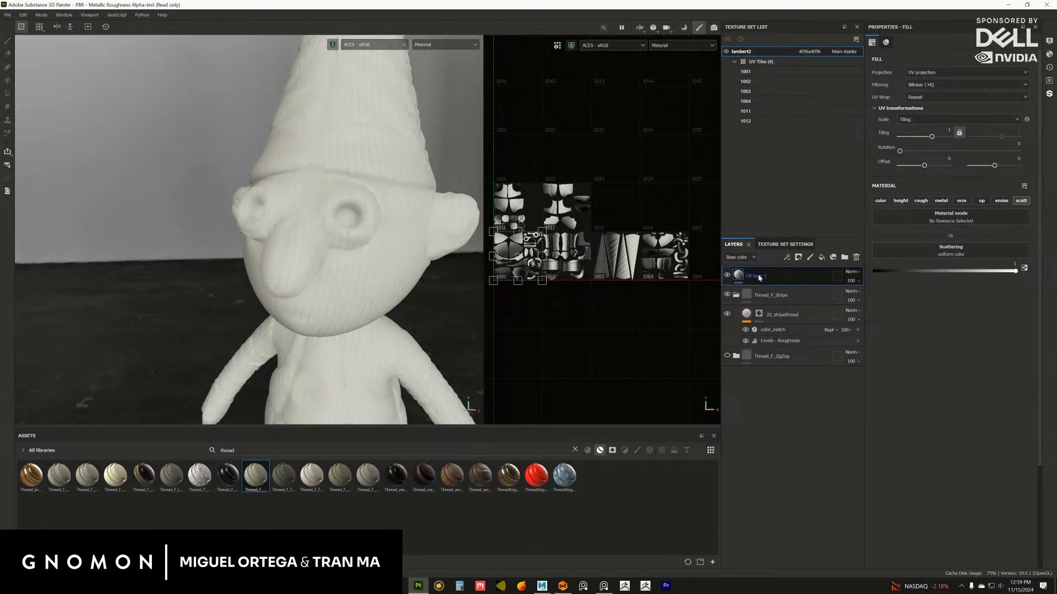
pyautogui.doubleClick(760, 276)
pyautogui.write('SSS')
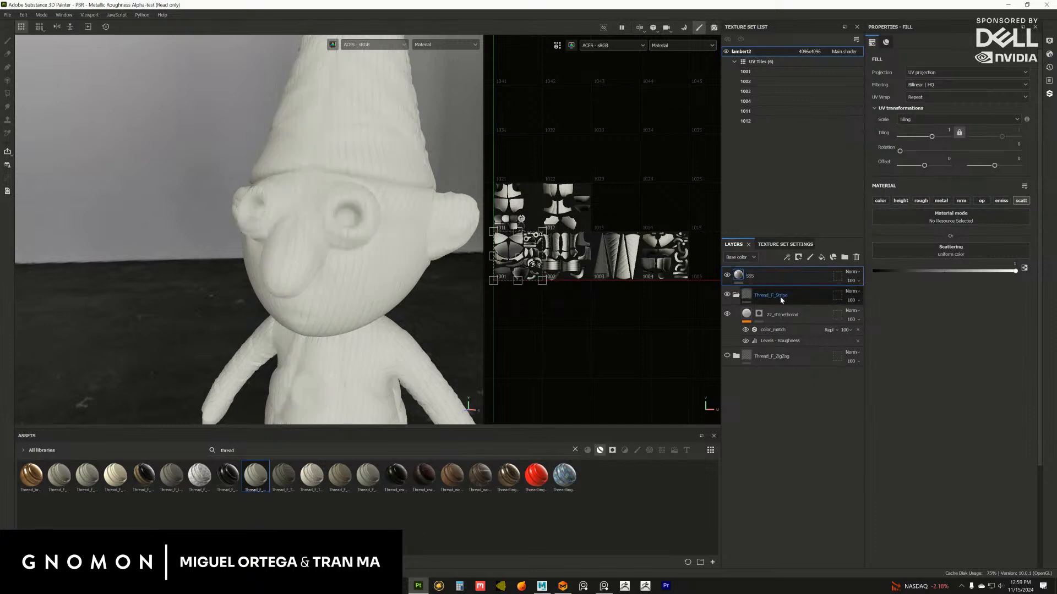
# Confirm the layer name SSS and toggle that layer's visibility to compare the thread material with and without scattering
pyautogui.press('Return')
pyautogui.click(726, 276)
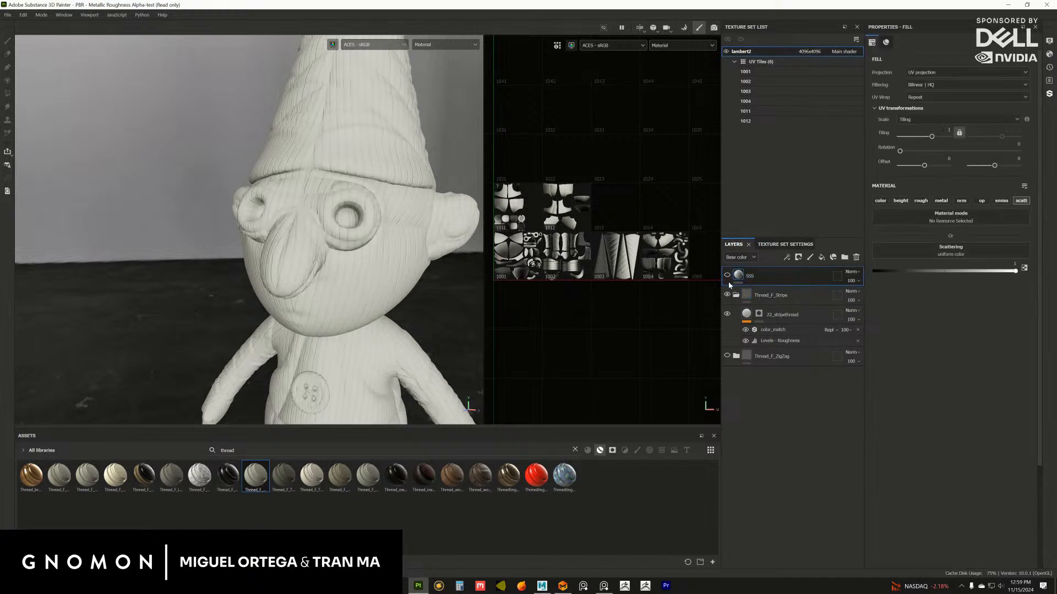
pyautogui.click(728, 275)
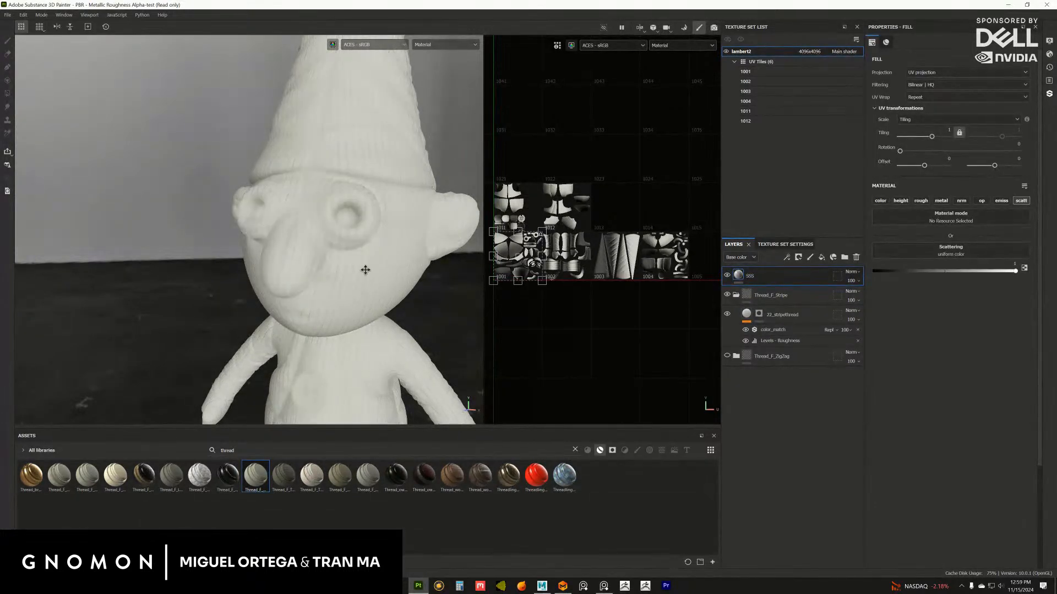
# Examine the scattering on the gnome's face, hat and body up close and from several angles
pyautogui.keyDown('alt'); pyautogui.moveTo(366, 270); pyautogui.dragTo(434, 285); pyautogui.keyUp('alt')
pyautogui.keyDown('alt'); pyautogui.moveTo(352, 345); pyautogui.dragTo(322, 345, button='right'); pyautogui.keyUp('alt')
pyautogui.keyDown('alt'); pyautogui.moveTo(322, 346); pyautogui.dragTo(350, 368, button='middle'); pyautogui.keyUp('alt')
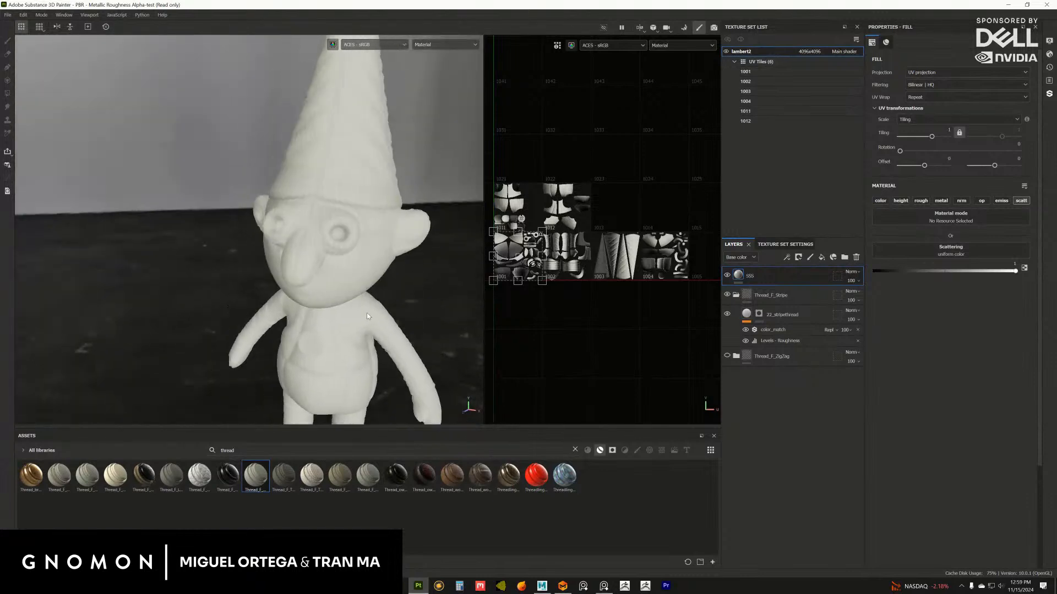
pyautogui.keyDown('alt'); pyautogui.moveTo(350, 367); pyautogui.dragTo(411, 332, button='right'); pyautogui.keyUp('alt')
pyautogui.keyDown('alt'); pyautogui.moveTo(411, 332); pyautogui.dragTo(421, 401, button='middle'); pyautogui.keyUp('alt')
pyautogui.keyDown('alt'); pyautogui.moveTo(421, 402); pyautogui.dragTo(518, 406, button='right'); pyautogui.keyUp('alt')
pyautogui.keyDown('alt'); pyautogui.moveTo(469, 366); pyautogui.dragTo(439, 340, button='middle'); pyautogui.keyUp('alt')
pyautogui.keyDown('alt'); pyautogui.moveTo(439, 339); pyautogui.dragTo(382, 292); pyautogui.keyUp('alt')
pyautogui.keyDown('alt'); pyautogui.moveTo(382, 293); pyautogui.dragTo(448, 271, button='right'); pyautogui.keyUp('alt')
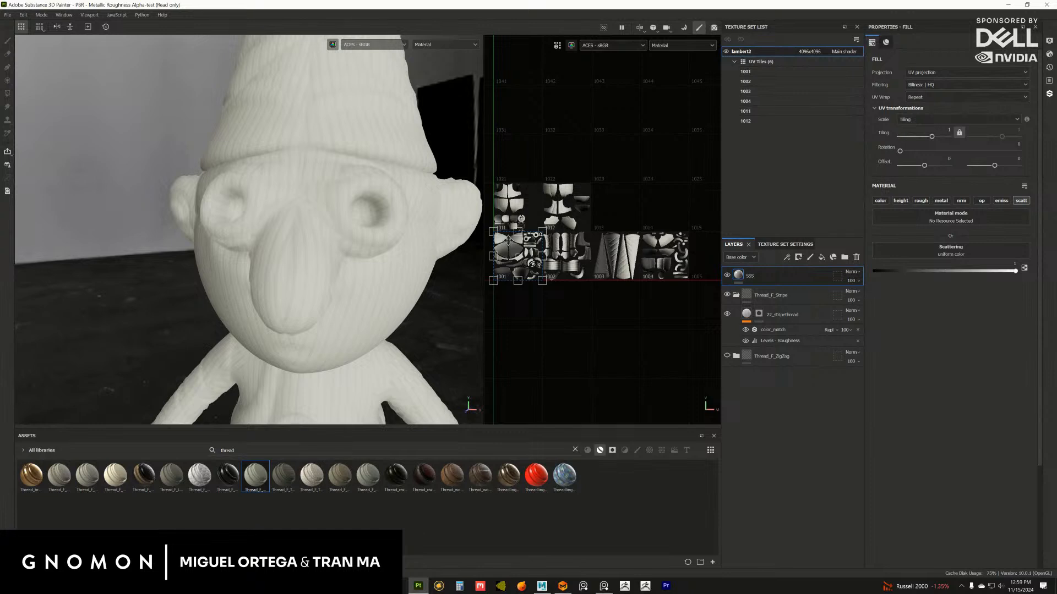
pyautogui.keyDown('alt'); pyautogui.moveTo(165, 279); pyautogui.dragTo(259, 297); pyautogui.keyUp('alt')
pyautogui.keyDown('alt'); pyautogui.moveTo(270, 332); pyautogui.dragTo(325, 336, button='right'); pyautogui.keyUp('alt')
pyautogui.keyDown('alt'); pyautogui.moveTo(325, 335); pyautogui.dragTo(422, 150); pyautogui.keyUp('alt')
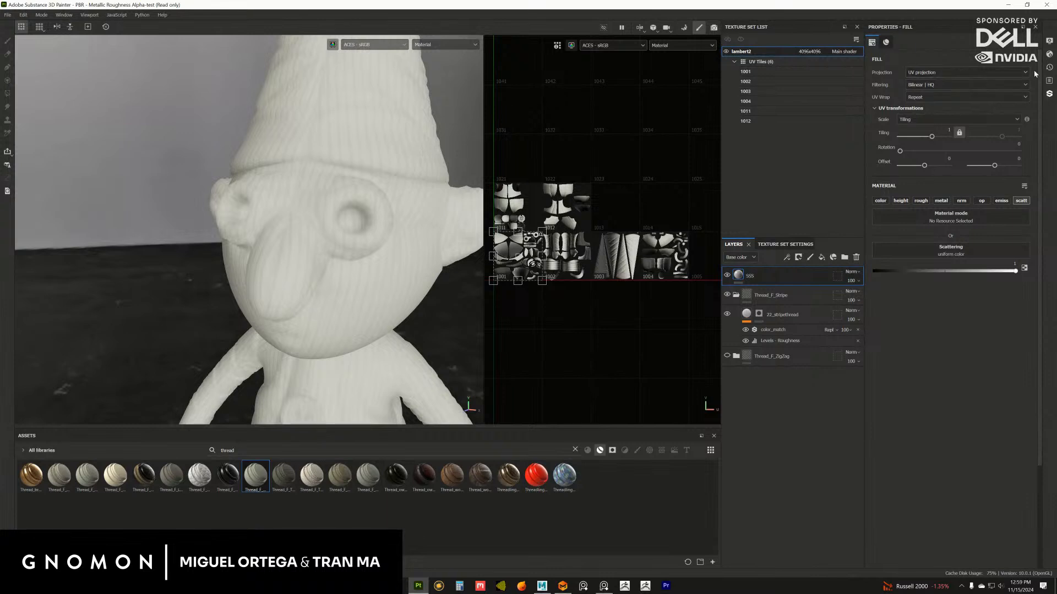
# Reduce the subsurface scattering scale in the main shader to 0.19
pyautogui.click(1049, 54)
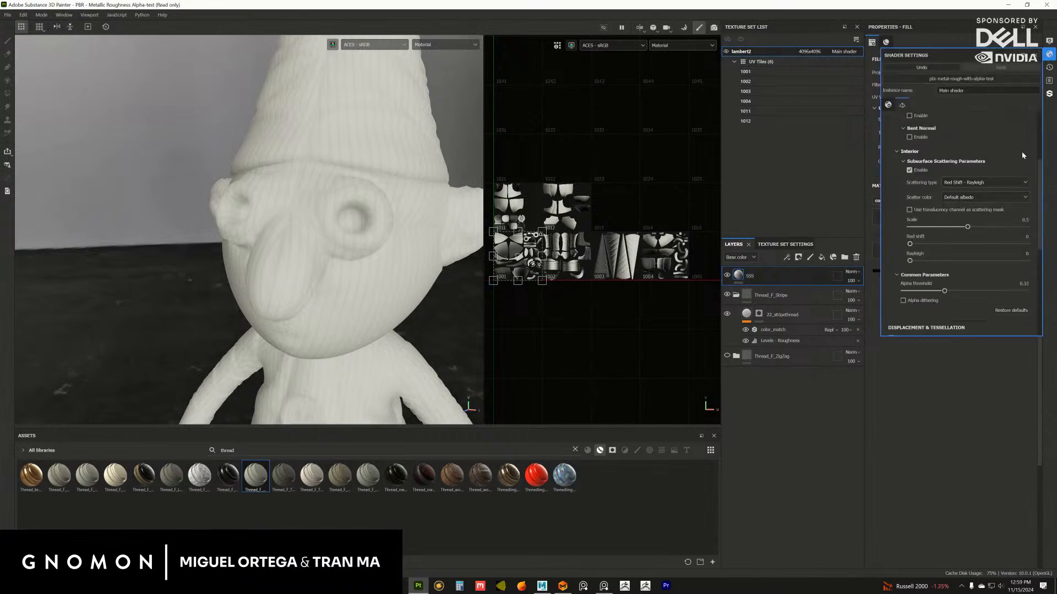
pyautogui.moveTo(963, 229)
pyautogui.mouseDown()
pyautogui.moveTo(917, 230)
pyautogui.moveTo(931, 227)
pyautogui.mouseUp()
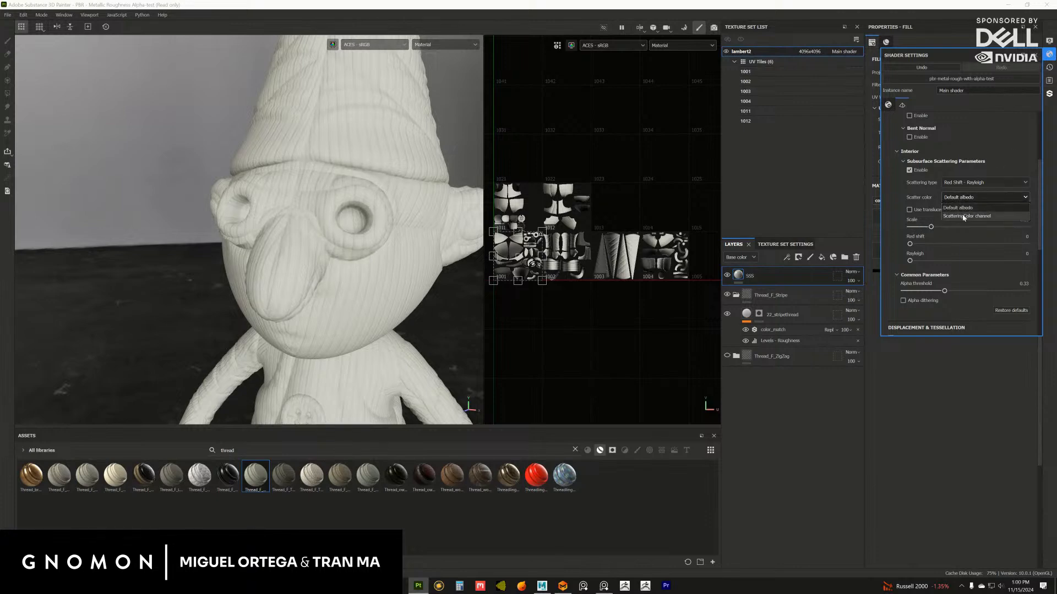
# Try the ScatteringColor channel as the scatter color source and return it to Default albedo
pyautogui.click(962, 216)
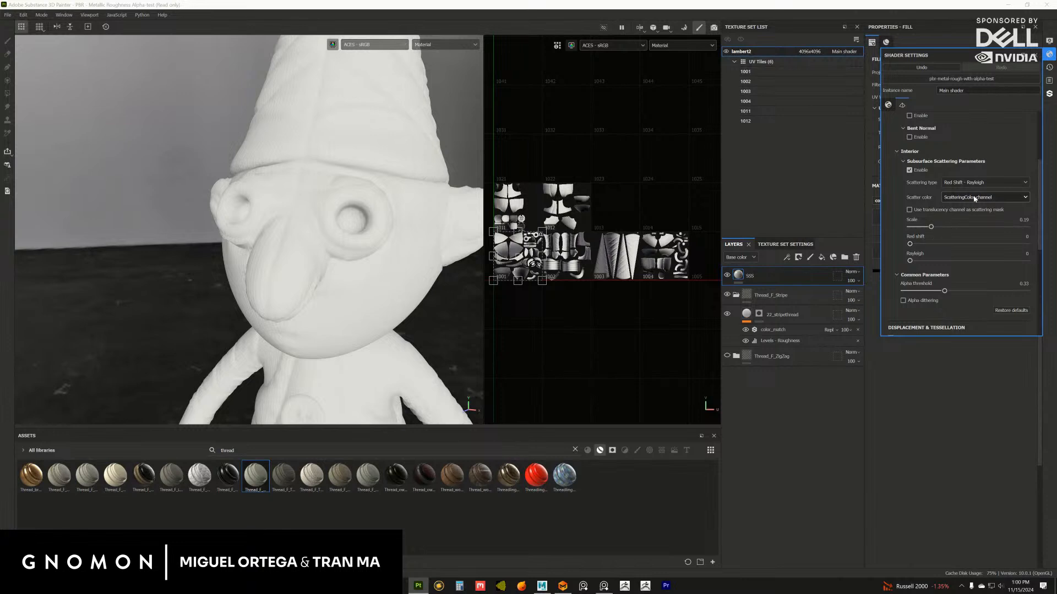
pyautogui.click(975, 197)
pyautogui.click(963, 208)
# Switch the scattering type to Translucent with a light orange scattering color and a scale of 0.34
pyautogui.click(985, 182)
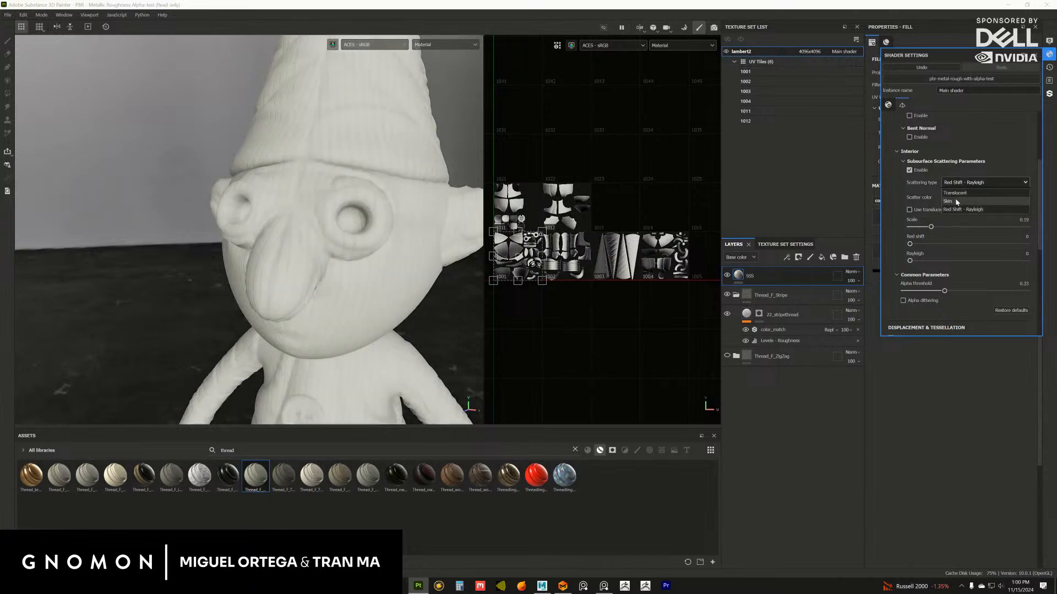
pyautogui.click(955, 193)
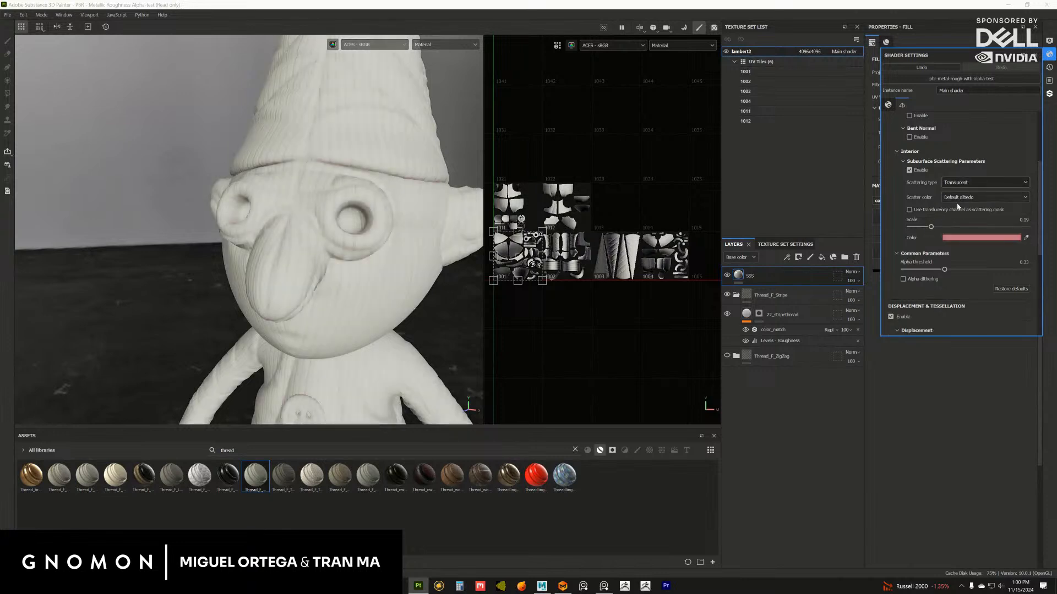
pyautogui.click(970, 238)
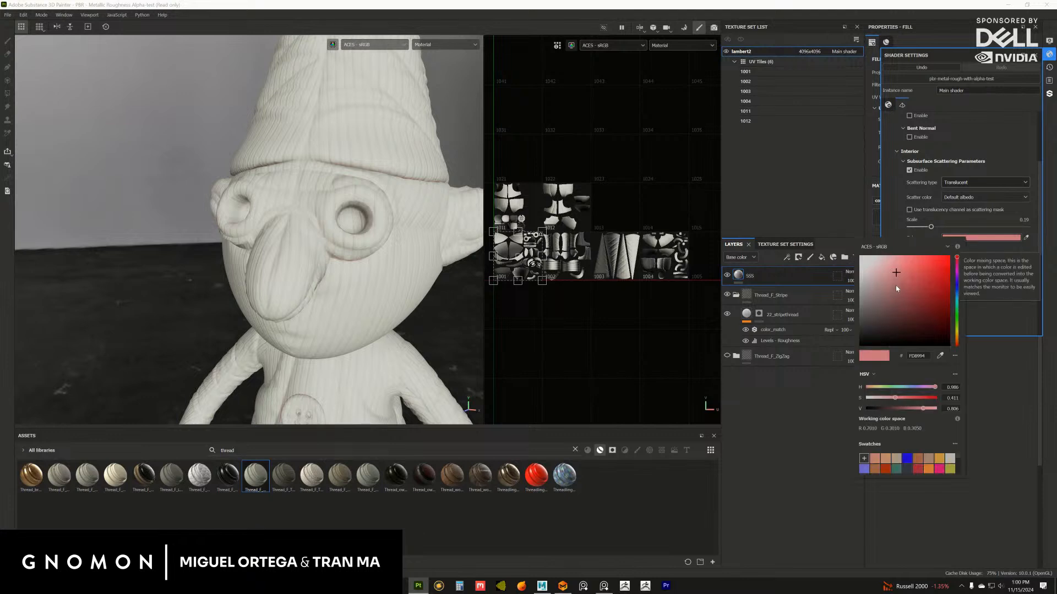
pyautogui.click(876, 460)
pyautogui.moveTo(893, 276)
pyautogui.mouseDown()
pyautogui.moveTo(887, 283)
pyautogui.moveTo(902, 273)
pyautogui.mouseUp()
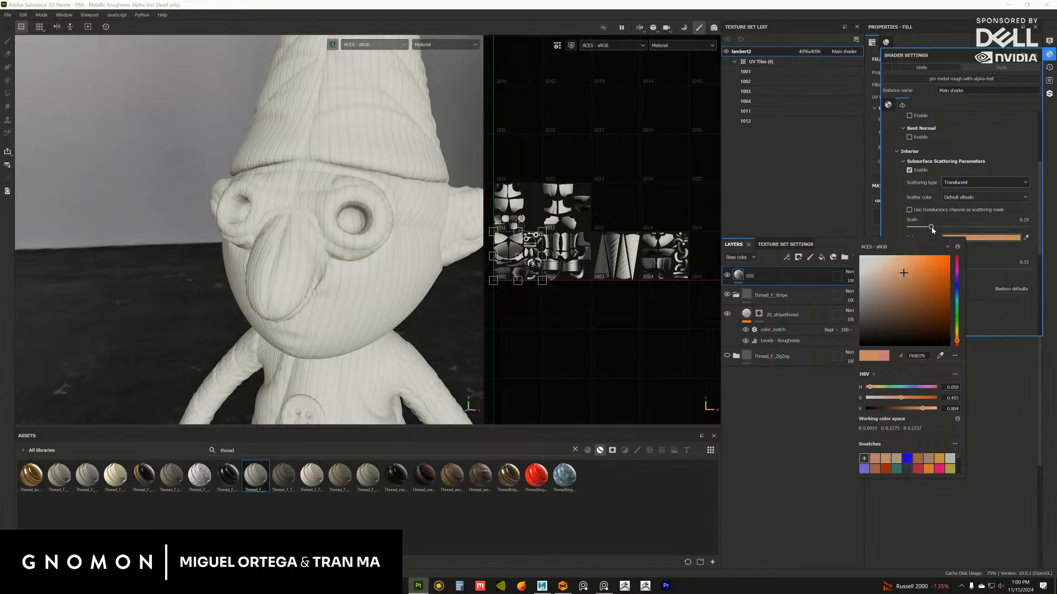
pyautogui.moveTo(932, 228)
pyautogui.mouseDown()
pyautogui.moveTo(968, 229)
pyautogui.moveTo(949, 237)
pyautogui.mouseUp()
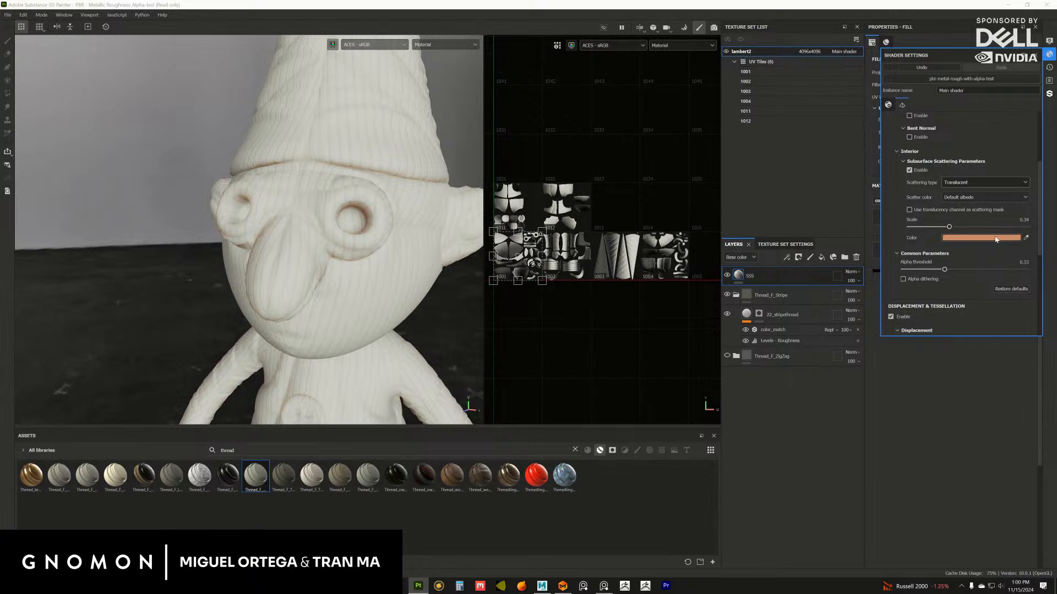
pyautogui.keyDown('alt'); pyautogui.moveTo(382, 302); pyautogui.dragTo(352, 293); pyautogui.keyUp('alt')
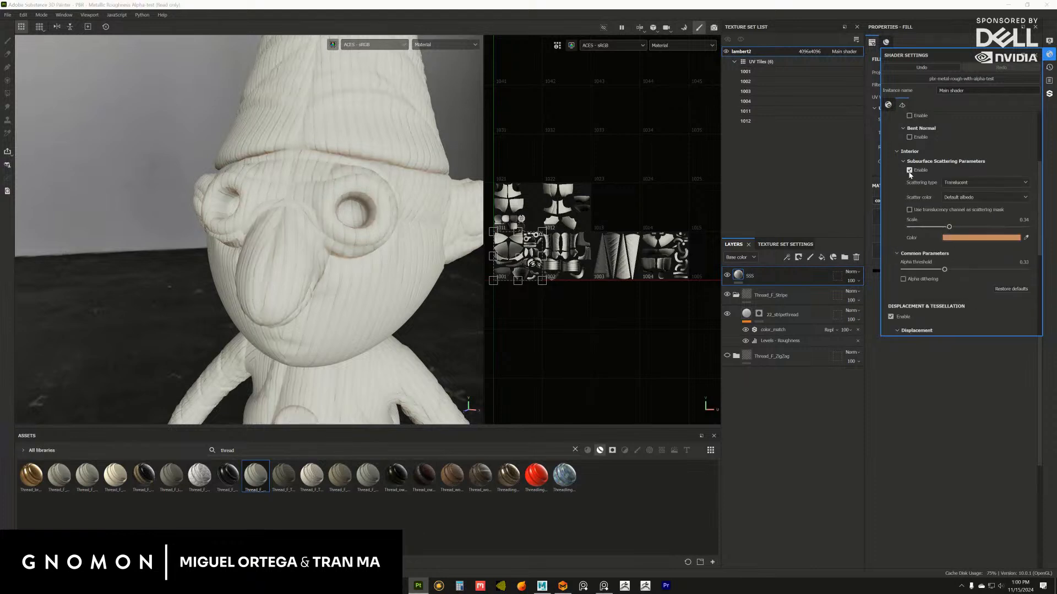
# Compare a neutral light grey scattering color on the face, and set the color back to a soft orange
pyautogui.click(987, 241)
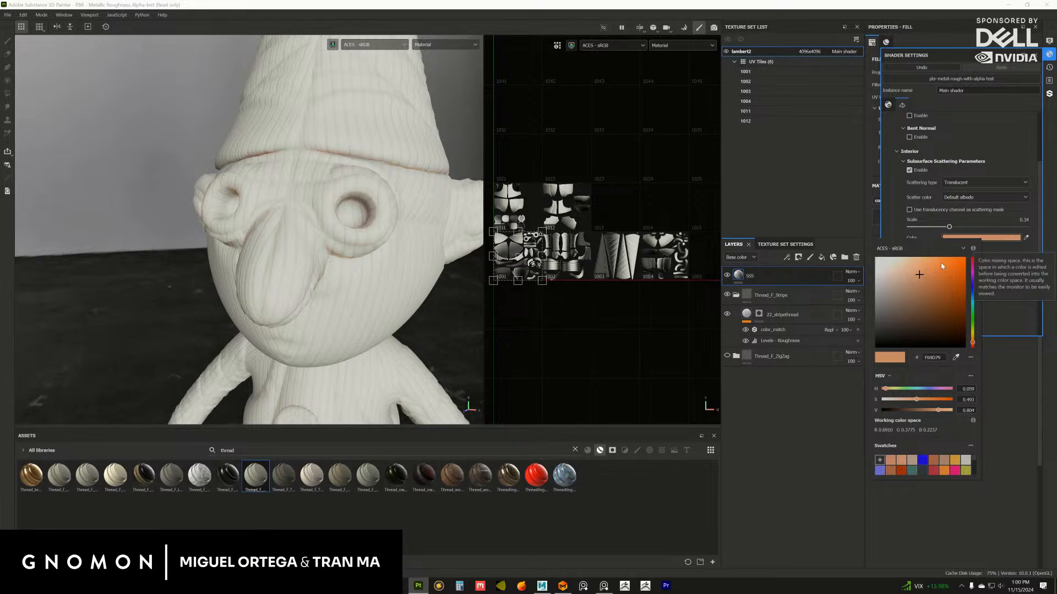
pyautogui.moveTo(919, 275); pyautogui.dragTo(854, 280)
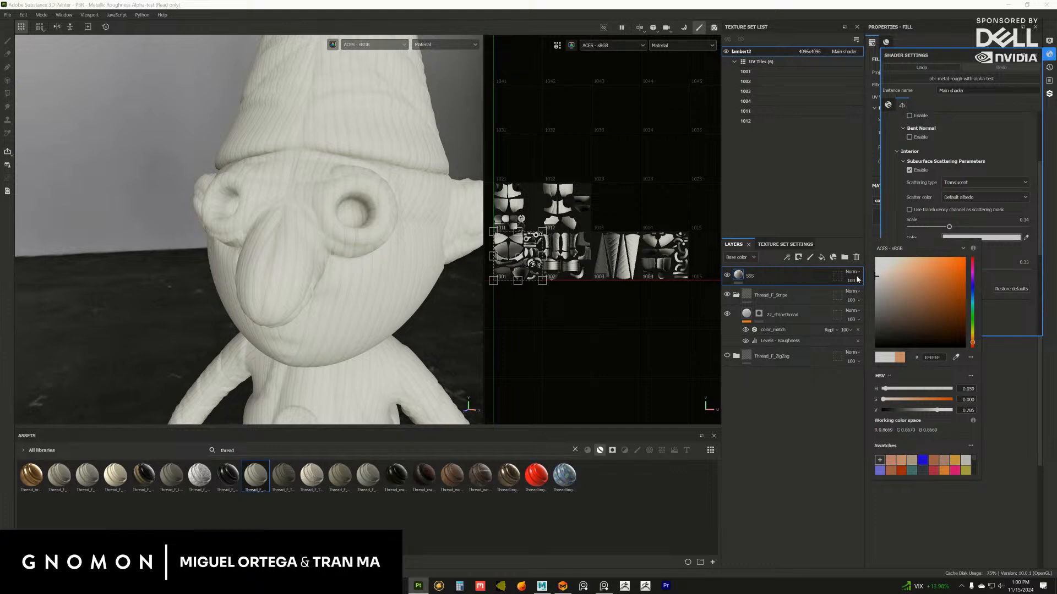
pyautogui.keyDown('alt'); pyautogui.moveTo(365, 190); pyautogui.dragTo(341, 264); pyautogui.keyUp('alt')
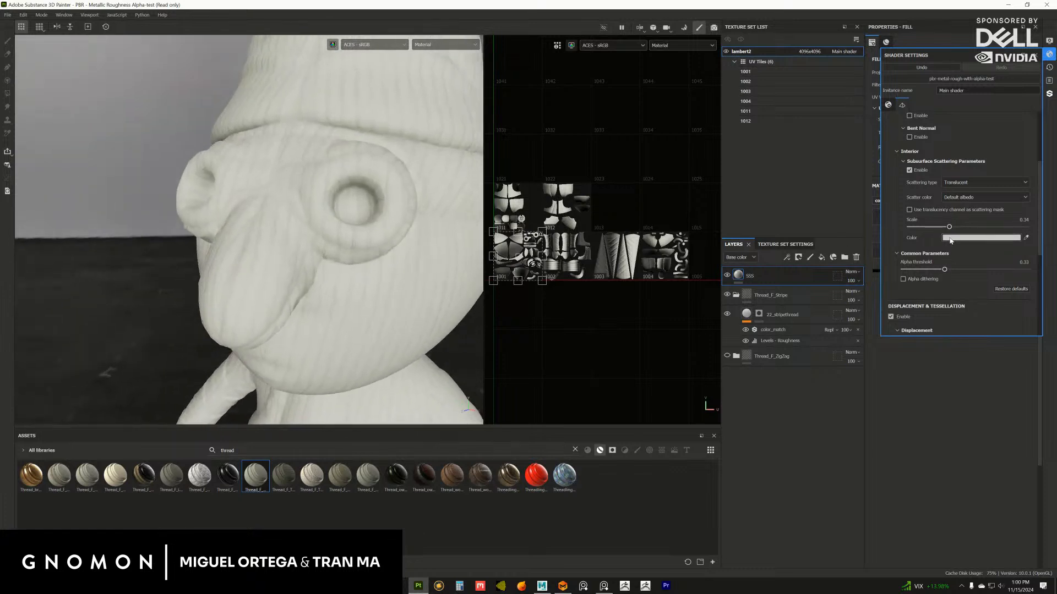
pyautogui.click(950, 240)
pyautogui.click(880, 278)
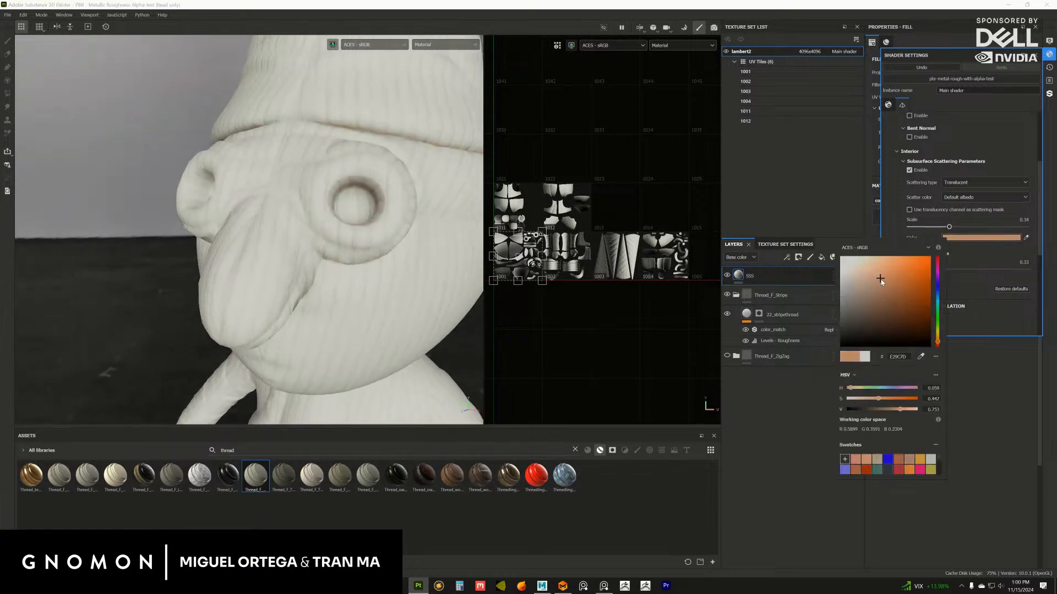
# Examine how the orange-tinted scattering looks on the whole gnome and on the face up close
pyautogui.keyDown('alt'); pyautogui.moveTo(423, 345); pyautogui.dragTo(363, 169); pyautogui.keyUp('alt')
pyautogui.scroll(-5, 326, 221)
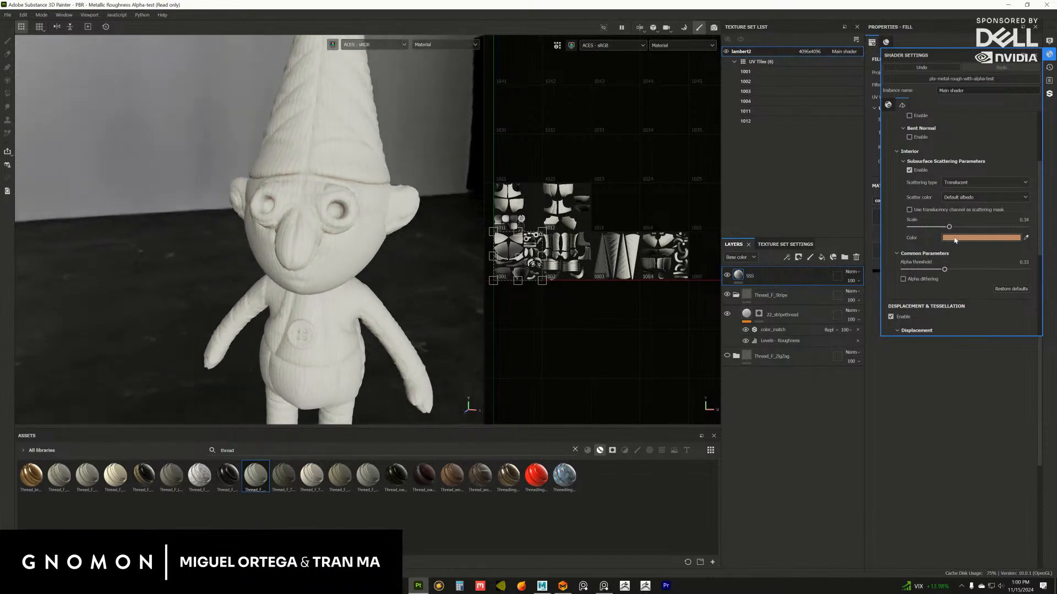
pyautogui.keyDown('alt'); pyautogui.moveTo(439, 312); pyautogui.dragTo(341, 248); pyautogui.keyUp('alt')
pyautogui.keyDown('alt'); pyautogui.moveTo(340, 248); pyautogui.dragTo(355, 290, button='middle'); pyautogui.keyUp('alt')
pyautogui.keyDown('alt'); pyautogui.moveTo(355, 290); pyautogui.dragTo(379, 293); pyautogui.keyUp('alt')
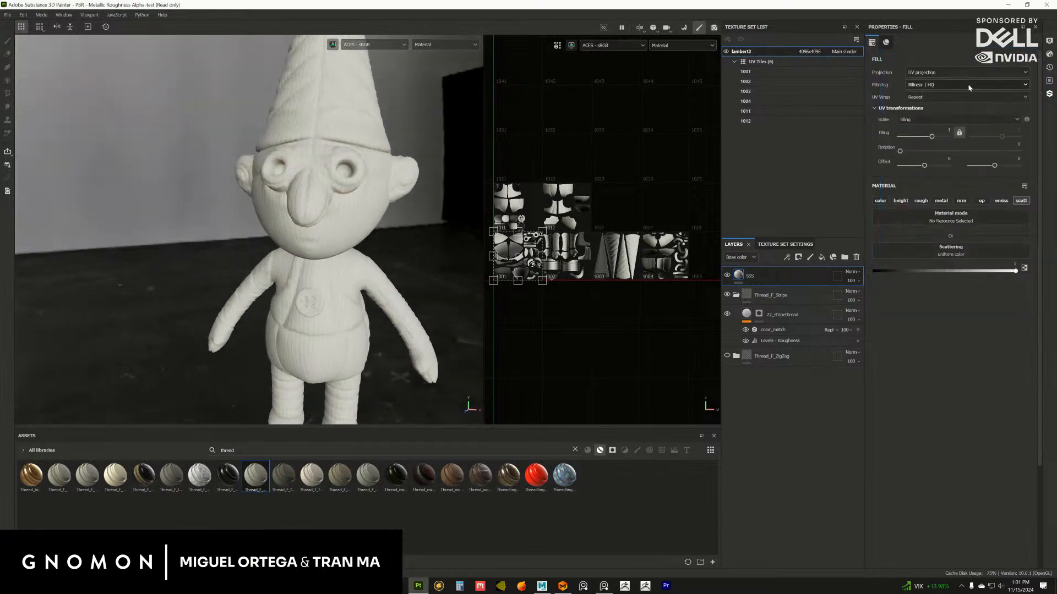
pyautogui.keyDown('alt'); pyautogui.moveTo(309, 237); pyautogui.dragTo(302, 271, button='middle'); pyautogui.keyUp('alt')
pyautogui.keyDown('alt'); pyautogui.moveTo(301, 272); pyautogui.dragTo(341, 292, button='right'); pyautogui.keyUp('alt')
pyautogui.keyDown('alt'); pyautogui.moveTo(342, 292); pyautogui.dragTo(333, 272); pyautogui.keyUp('alt')
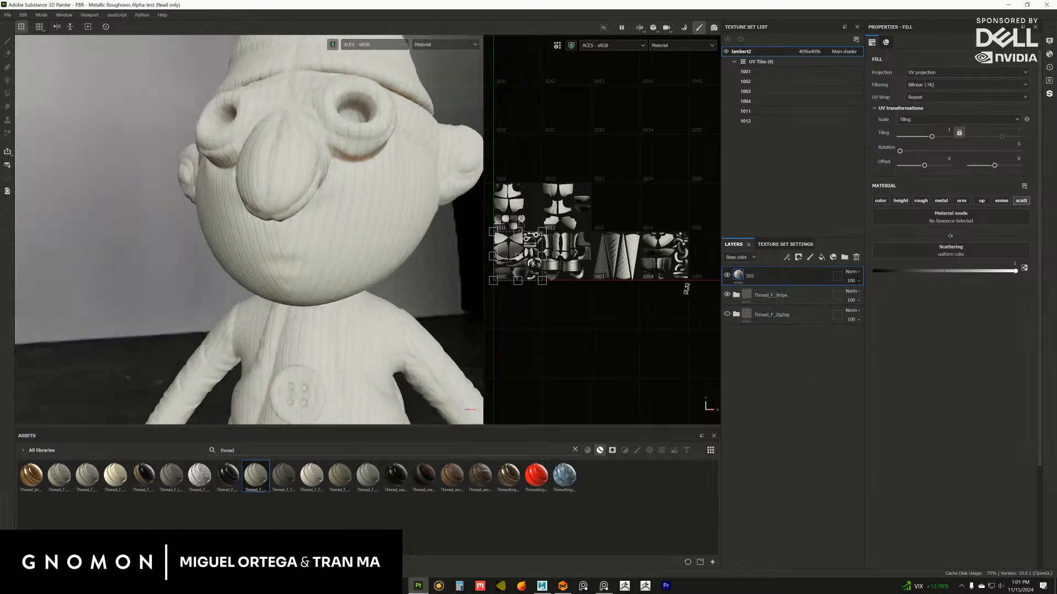
# Show the Thread_F_ZigZag material in place of Thread_F_Stripe to compare the two weaves on the face
pyautogui.click(727, 315)
pyautogui.click(726, 315)
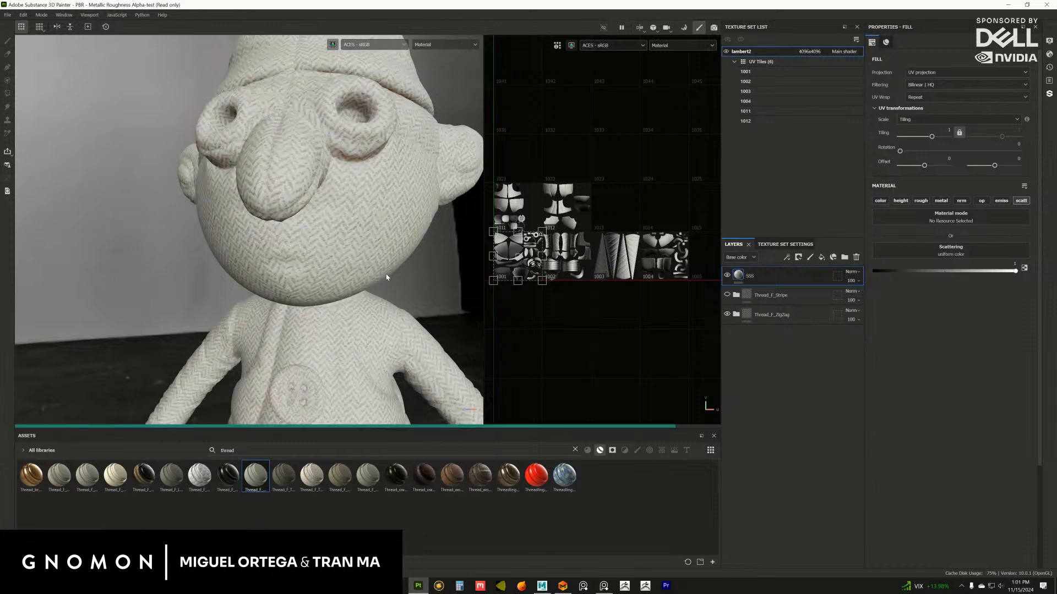
pyautogui.keyDown('alt'); pyautogui.moveTo(359, 275); pyautogui.dragTo(391, 292); pyautogui.keyUp('alt')
# Make Thread_F_Stripe the visible material again and delete the Thread_F_ZigZag folder
pyautogui.click(773, 316)
pyautogui.click(727, 315)
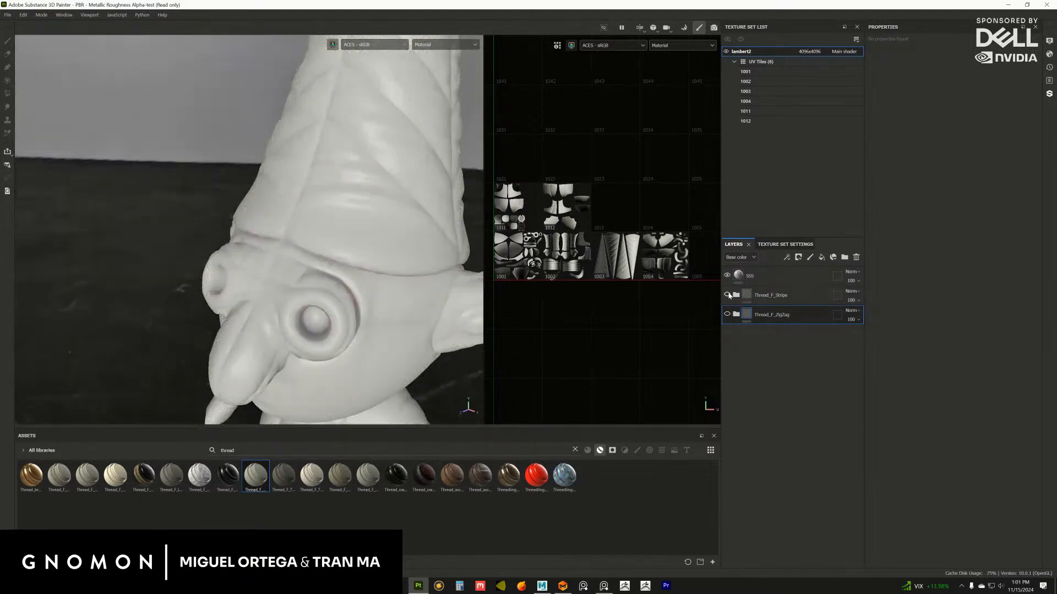
pyautogui.keyDown('alt'); pyautogui.moveTo(352, 355); pyautogui.dragTo(329, 251); pyautogui.keyUp('alt')
pyautogui.keyDown('alt'); pyautogui.moveTo(330, 251); pyautogui.dragTo(377, 301, button='right'); pyautogui.keyUp('alt')
pyautogui.keyDown('alt'); pyautogui.moveTo(377, 300); pyautogui.dragTo(355, 248); pyautogui.keyUp('alt')
pyautogui.keyDown('alt'); pyautogui.moveTo(338, 301); pyautogui.dragTo(361, 326); pyautogui.keyUp('alt')
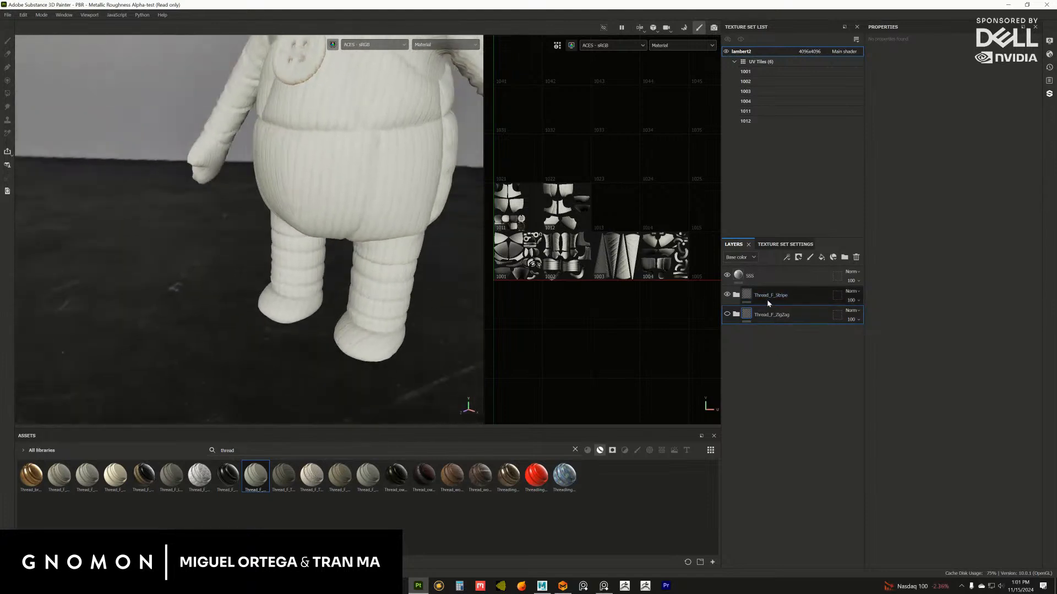
pyautogui.click(856, 258)
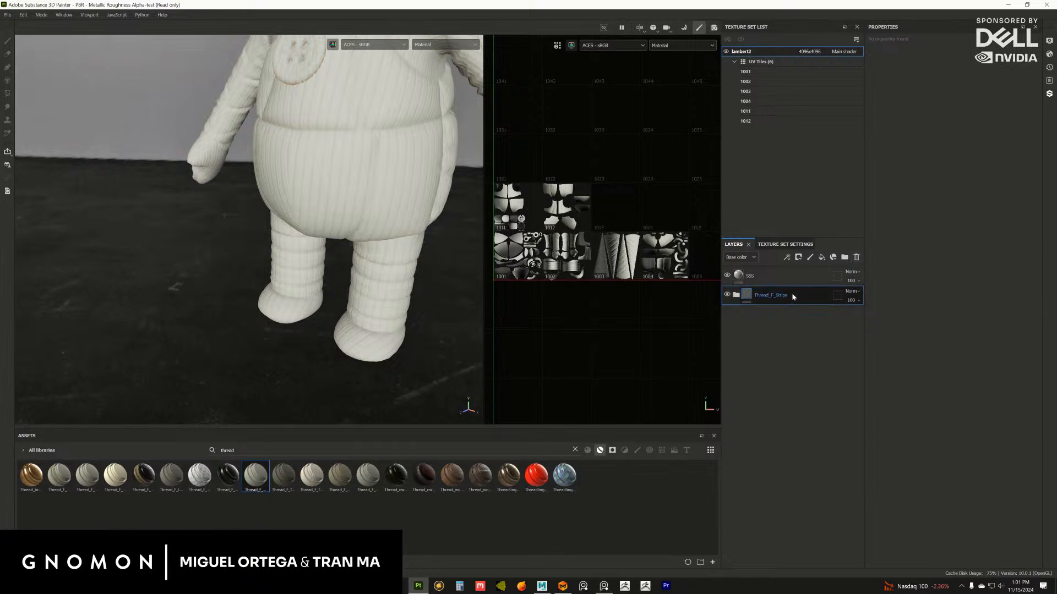
# Add a black mask with a paint effect to the Thread_F_Stripe folder
pyautogui.click(798, 258)
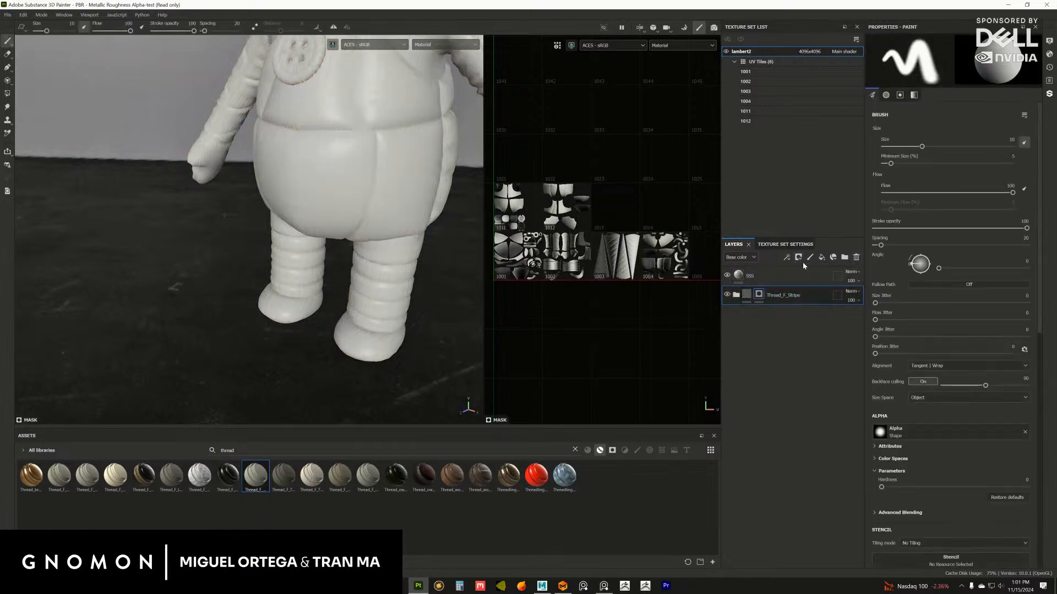
pyautogui.click(787, 257)
pyautogui.click(800, 279)
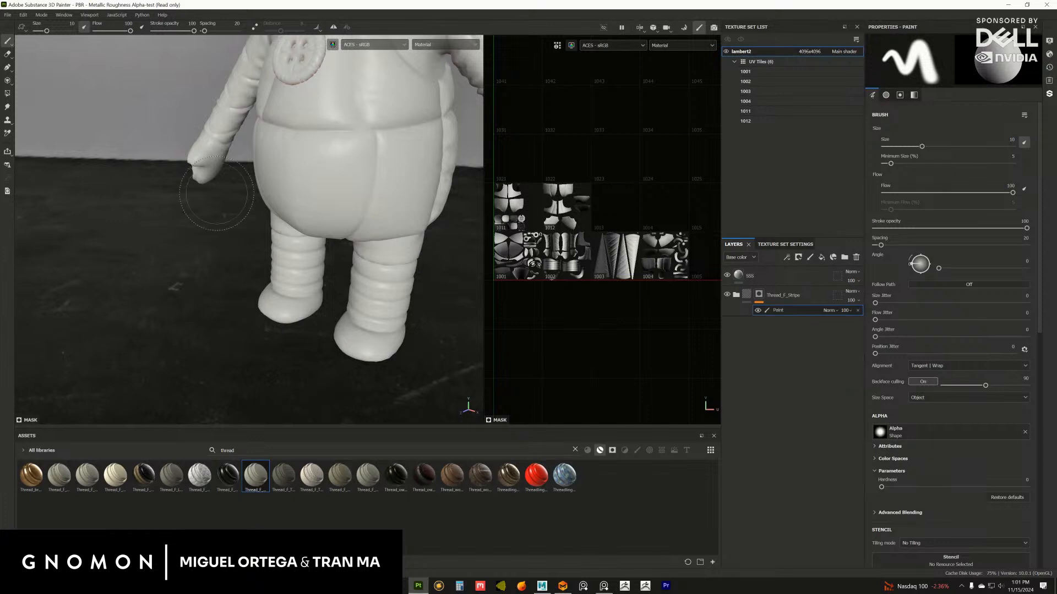
# Reveal the stripe thread on both legs by filling their UV chunks white in the mask with Polygon Fill
pyautogui.click(8, 94)
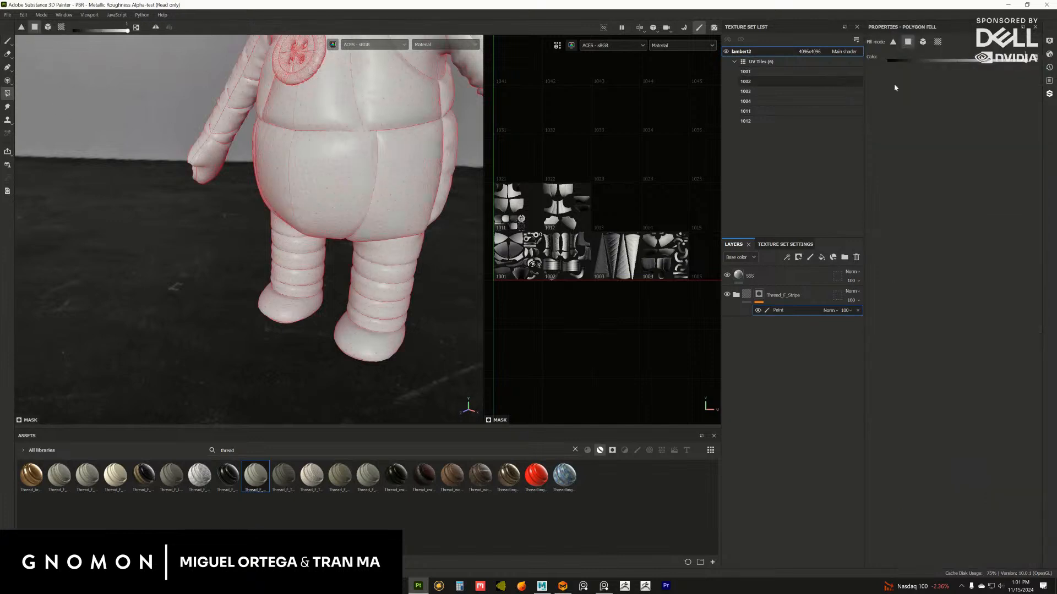
pyautogui.moveTo(337, 288)
pyautogui.keyDown('alt'); pyautogui.mouseDown()
pyautogui.moveTo(381, 265)
pyautogui.moveTo(347, 278)
pyautogui.mouseUp(); pyautogui.keyUp('alt')
pyautogui.click(382, 287)
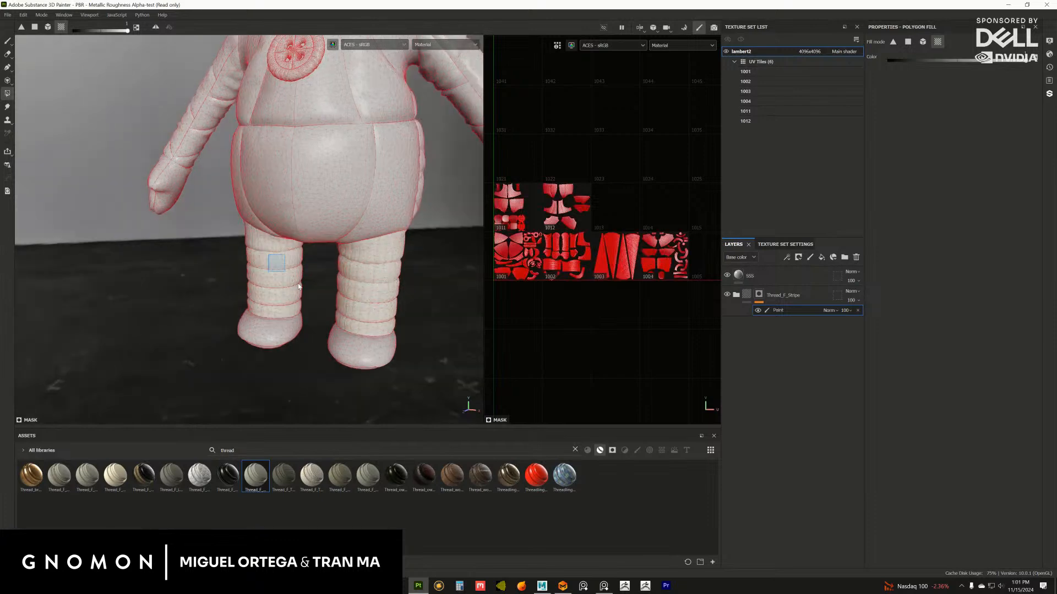
# View the mask alone, fill the lower-torso panels white so the whole pants area is included, and return to the material view
pyautogui.keyDown('alt'); pyautogui.click(759, 296); pyautogui.keyUp('alt')
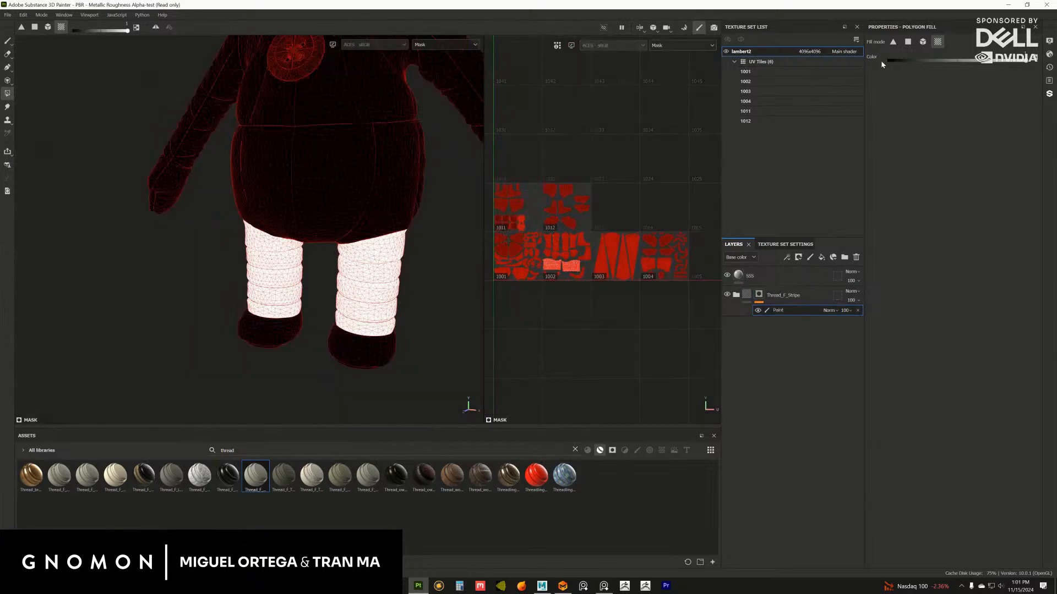
pyautogui.moveTo(365, 217)
pyautogui.keyDown('alt'); pyautogui.mouseDown()
pyautogui.moveTo(382, 227)
pyautogui.moveTo(354, 234)
pyautogui.mouseUp(); pyautogui.keyUp('alt')
pyautogui.click(323, 274)
pyautogui.keyDown('alt'); pyautogui.moveTo(323, 273); pyautogui.dragTo(243, 246); pyautogui.keyUp('alt')
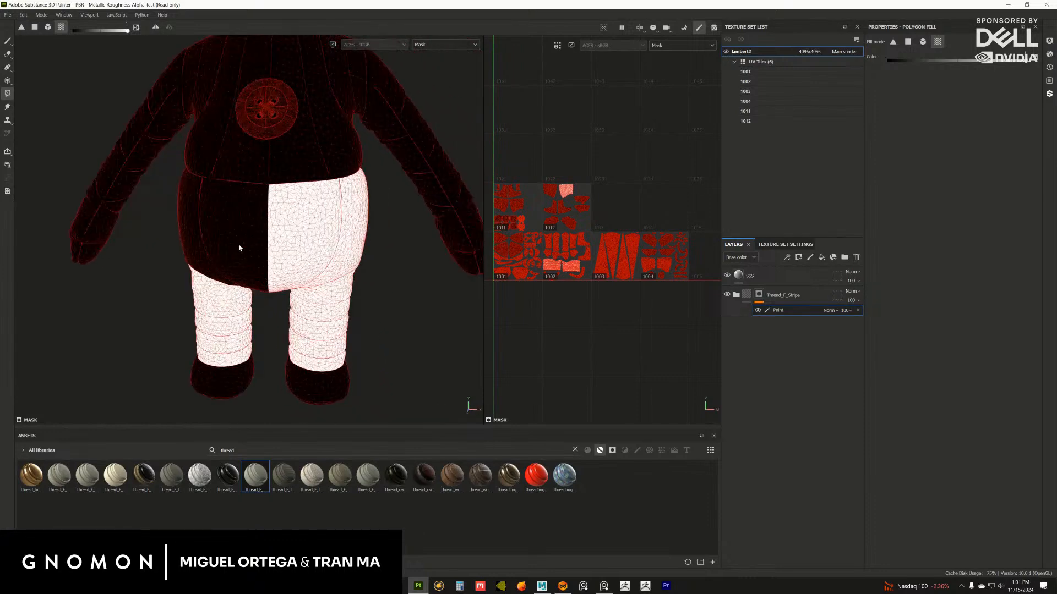
pyautogui.click(243, 246)
pyautogui.moveTo(384, 238)
pyautogui.keyDown('alt'); pyautogui.mouseDown()
pyautogui.moveTo(288, 243)
pyautogui.moveTo(279, 221)
pyautogui.moveTo(394, 255)
pyautogui.moveTo(375, 231)
pyautogui.moveTo(382, 254)
pyautogui.moveTo(388, 228)
pyautogui.moveTo(370, 261)
pyautogui.moveTo(462, 297)
pyautogui.moveTo(424, 269)
pyautogui.moveTo(322, 271)
pyautogui.moveTo(371, 262)
pyautogui.moveTo(352, 226)
pyautogui.moveTo(369, 227)
pyautogui.mouseUp(); pyautogui.keyUp('alt')
pyautogui.click(376, 231)
pyautogui.press('m')
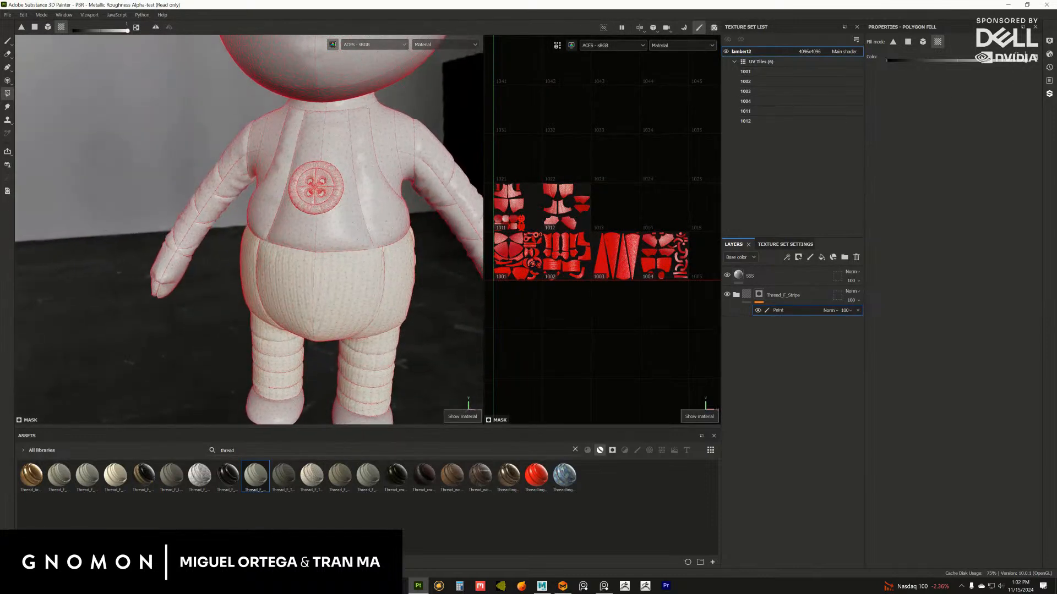
# Set the mesh wireframe opacity to 0 in the display settings
pyautogui.click(1049, 42)
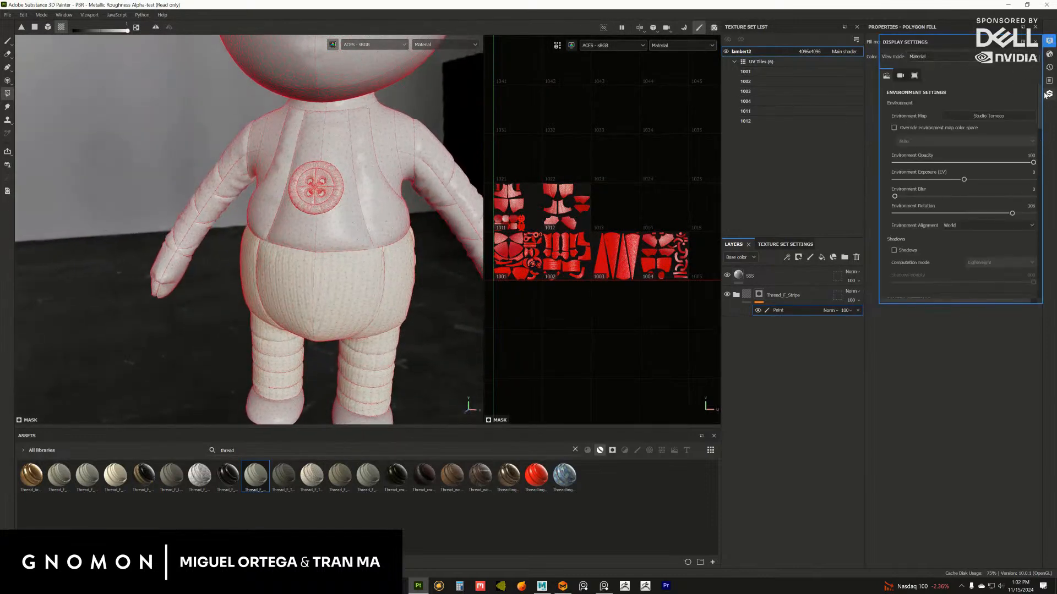
pyautogui.scroll(-10, 1020, 246)
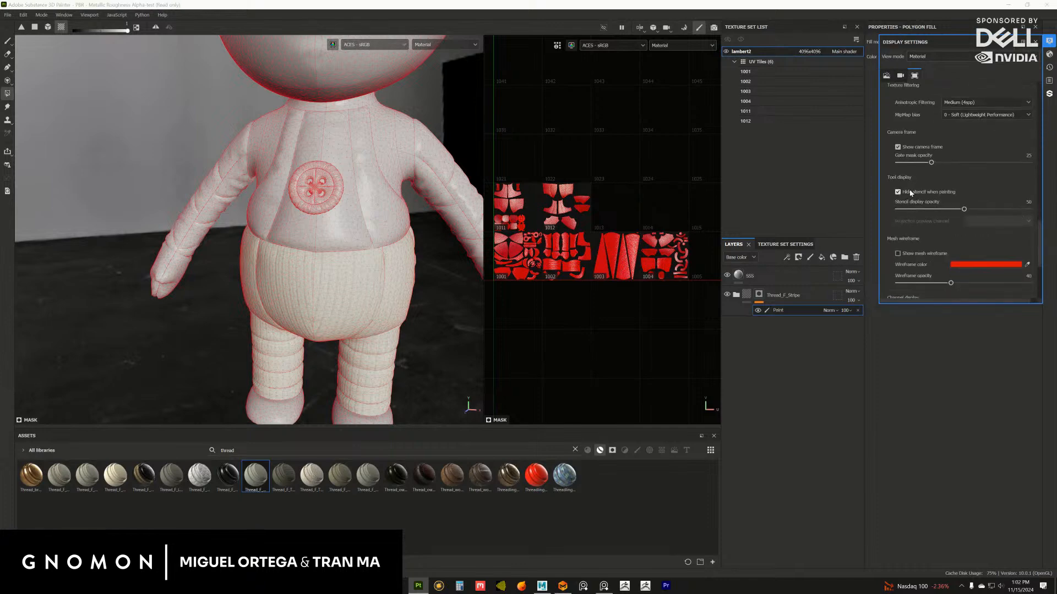
pyautogui.moveTo(943, 284); pyautogui.dragTo(849, 288)
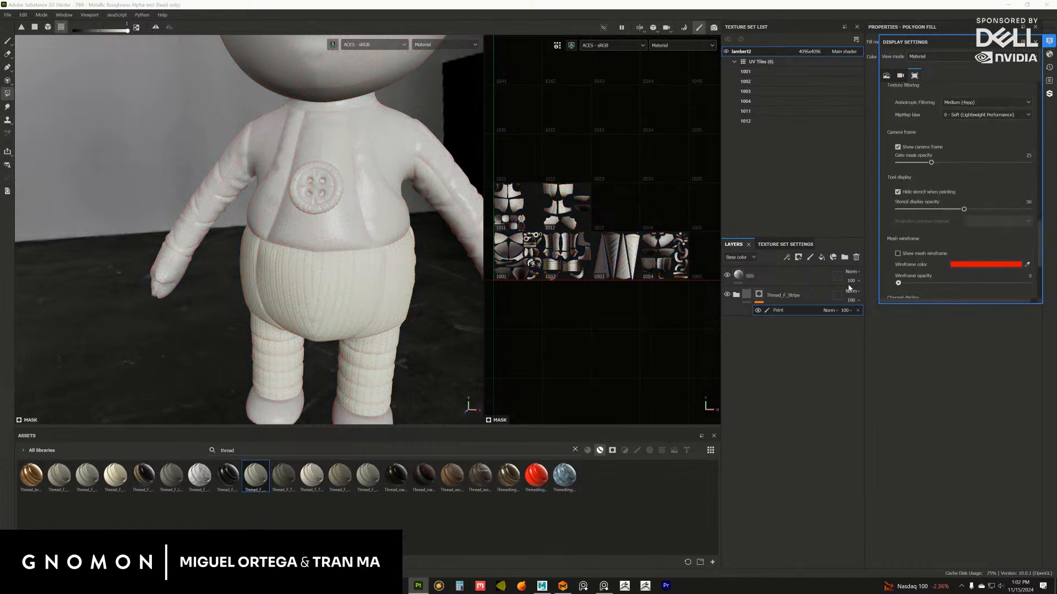
# Try filling the hat white in the Thread_F_Stripe mask so the stripe thread covers it
pyautogui.click(1036, 43)
pyautogui.keyDown('alt'); pyautogui.moveTo(398, 302); pyautogui.dragTo(328, 217, button='right'); pyautogui.keyUp('alt')
pyautogui.moveTo(328, 216)
pyautogui.keyDown('alt'); pyautogui.mouseDown(button='middle')
pyautogui.moveTo(330, 229)
pyautogui.moveTo(323, 207)
pyautogui.moveTo(344, 221)
pyautogui.mouseUp(button='middle'); pyautogui.keyUp('alt')
pyautogui.keyDown('alt'); pyautogui.moveTo(344, 221); pyautogui.dragTo(364, 212); pyautogui.keyUp('alt')
pyautogui.scroll(2, 357, 276)
pyautogui.click(310, 234)
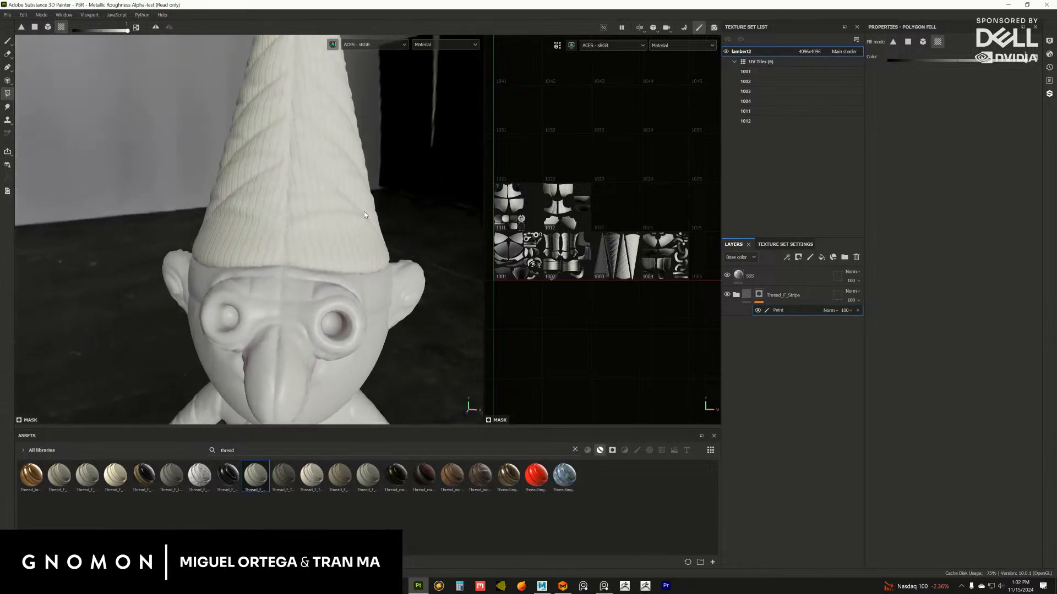
# Fill both hands white in the mask to cover them with stripe thread, and inspect the pants from behind
pyautogui.keyDown('ctrl'); pyautogui.keyDown('alt'); pyautogui.moveTo(377, 254); pyautogui.dragTo(401, 312); pyautogui.keyUp('alt'); pyautogui.keyUp('ctrl')
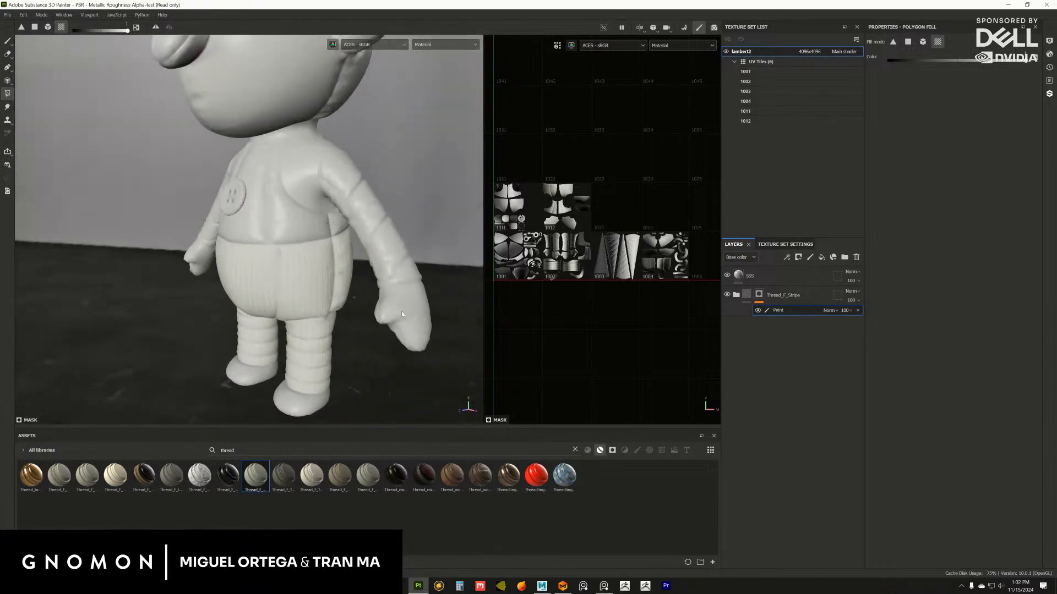
pyautogui.keyDown('alt'); pyautogui.moveTo(402, 312); pyautogui.dragTo(415, 285, button='right'); pyautogui.keyUp('alt')
pyautogui.keyDown('alt'); pyautogui.moveTo(415, 286); pyautogui.dragTo(205, 261); pyautogui.keyUp('alt')
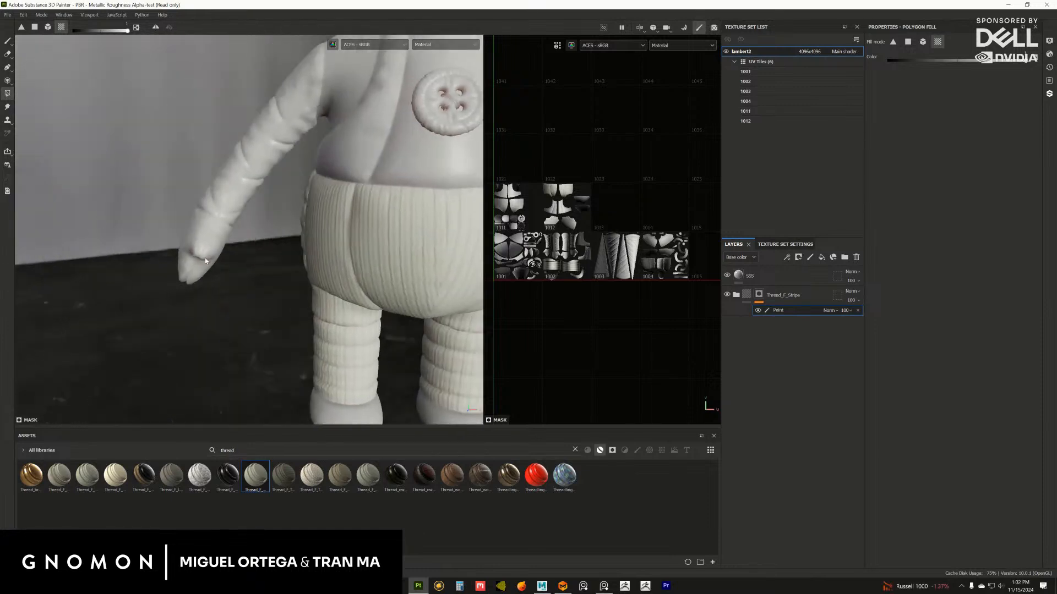
pyautogui.keyDown('alt'); pyautogui.moveTo(348, 286); pyautogui.dragTo(306, 230); pyautogui.keyUp('alt')
pyautogui.keyDown('alt'); pyautogui.moveTo(306, 229); pyautogui.dragTo(331, 214, button='right'); pyautogui.keyUp('alt')
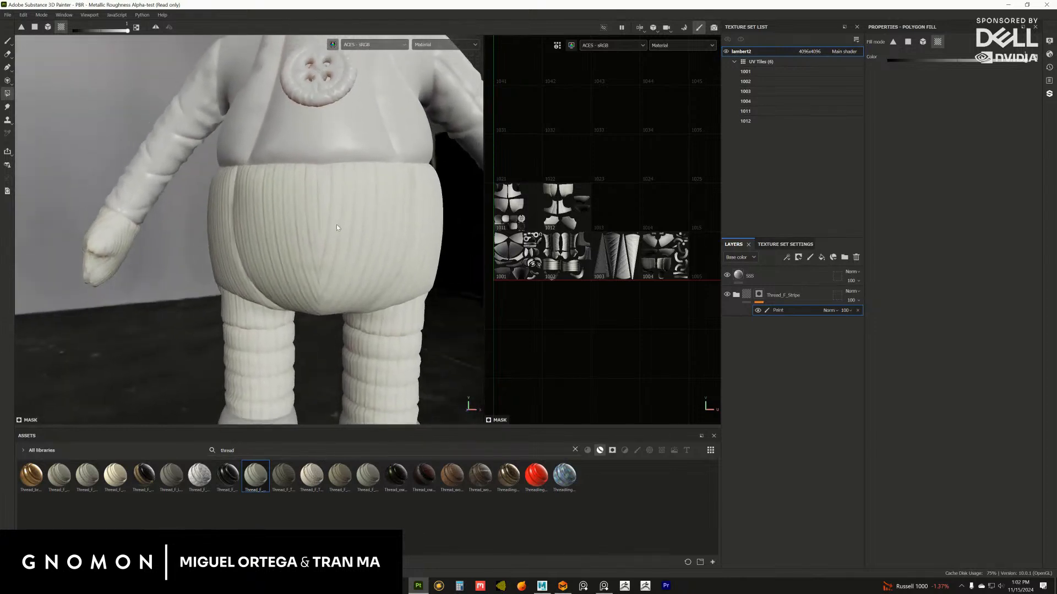
pyautogui.keyDown('alt'); pyautogui.moveTo(336, 228); pyautogui.dragTo(286, 253); pyautogui.keyUp('alt')
pyautogui.keyDown('alt'); pyautogui.moveTo(286, 253); pyautogui.dragTo(309, 175, button='right'); pyautogui.keyUp('alt')
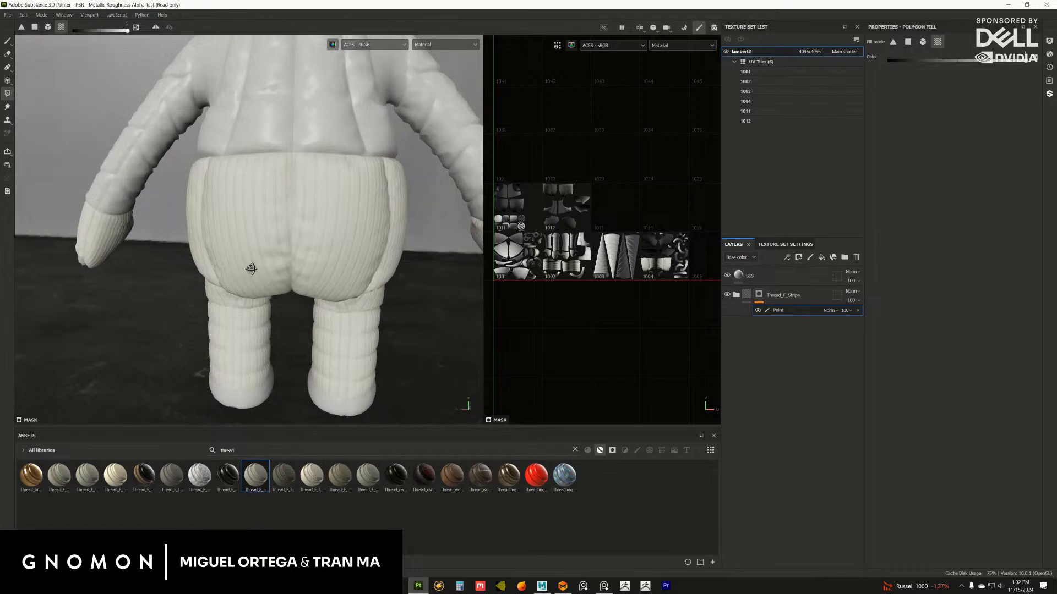
pyautogui.keyDown('alt'); pyautogui.moveTo(243, 266); pyautogui.dragTo(292, 190); pyautogui.keyUp('alt')
# View the Thread_F_Stripe mask alone and add a second paint effect to it
pyautogui.keyDown('alt'); pyautogui.click(758, 295); pyautogui.keyUp('alt')
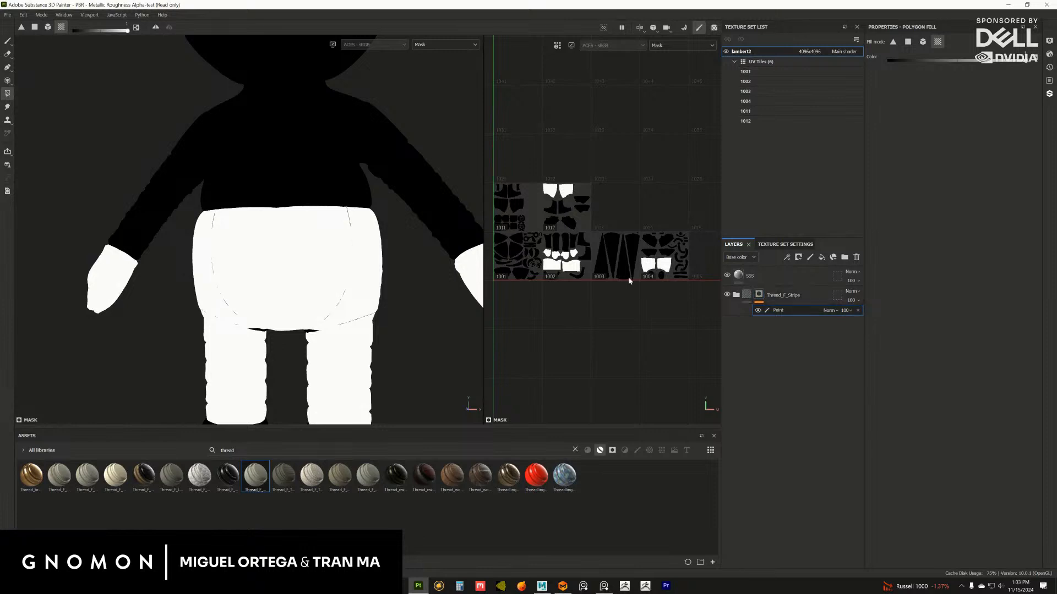
pyautogui.moveTo(597, 278); pyautogui.dragTo(579, 320, button='middle')
pyautogui.scroll(8, 631, 304)
pyautogui.keyDown('alt'); pyautogui.moveTo(579, 320); pyautogui.dragTo(625, 300, button='right'); pyautogui.keyUp('alt')
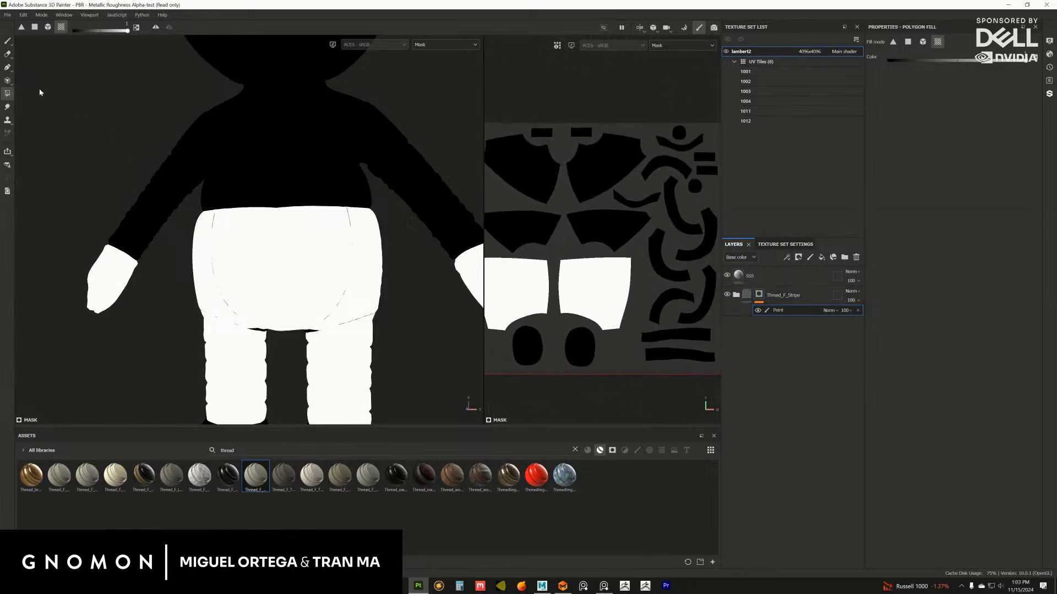
pyautogui.click(786, 258)
pyautogui.click(803, 275)
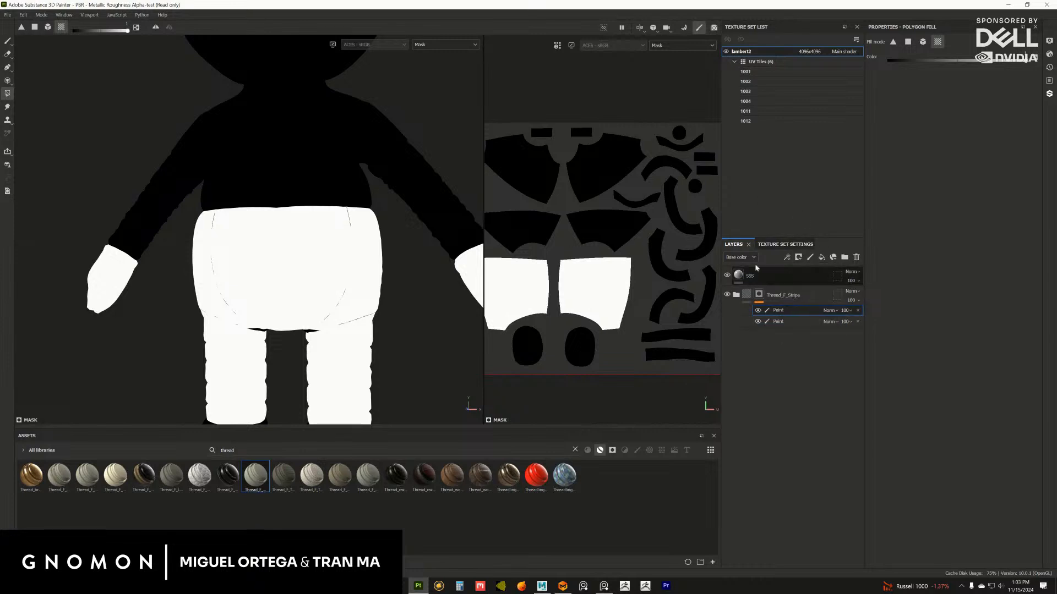
# Paint a black test stroke on the back of the pants to locate its UV shell, and undo it
pyautogui.click(7, 43)
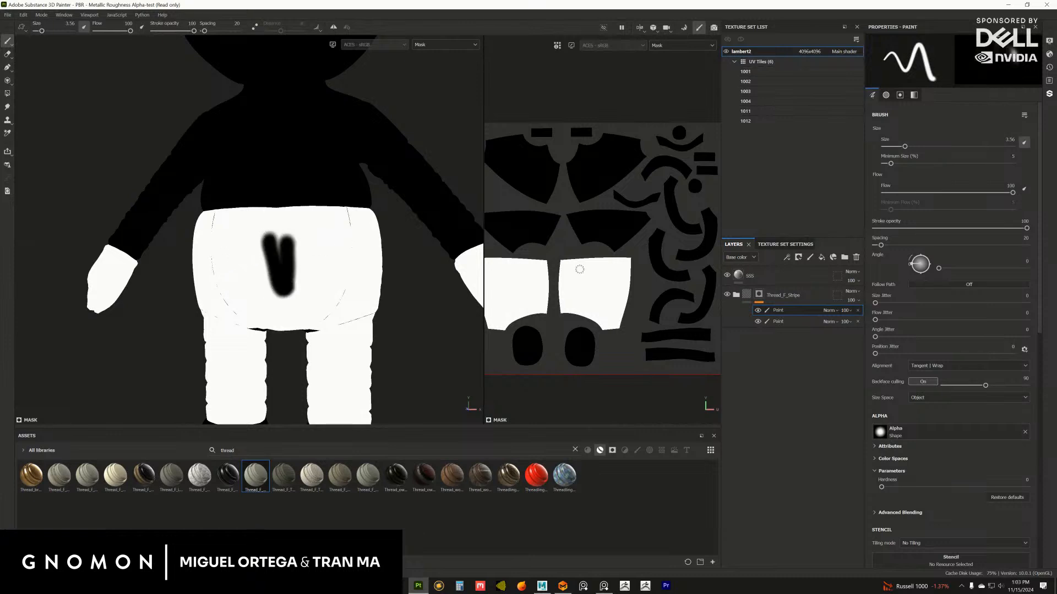
pyautogui.scroll(-3, 579, 269)
pyautogui.scroll(5, 635, 166)
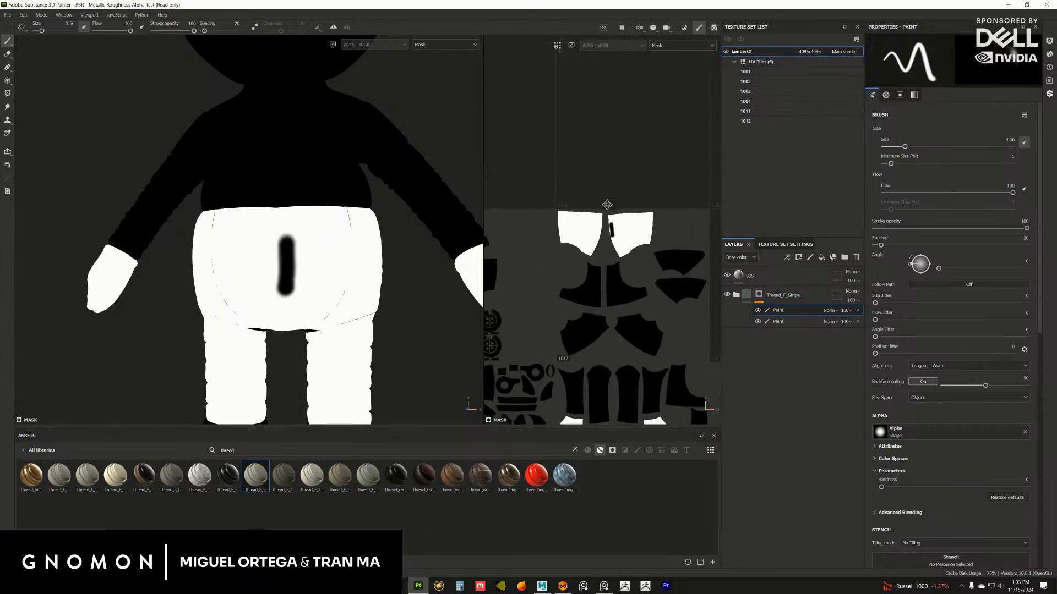
pyautogui.hotkey('ctrl', 'z')
pyautogui.scroll(3, 314, 257)
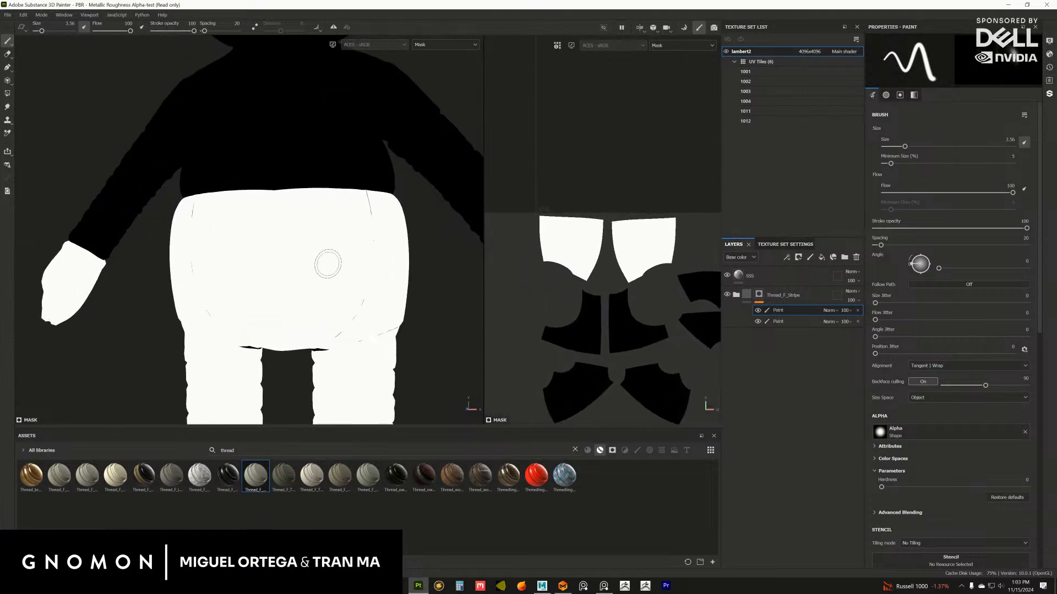
pyautogui.scroll(2, 363, 231)
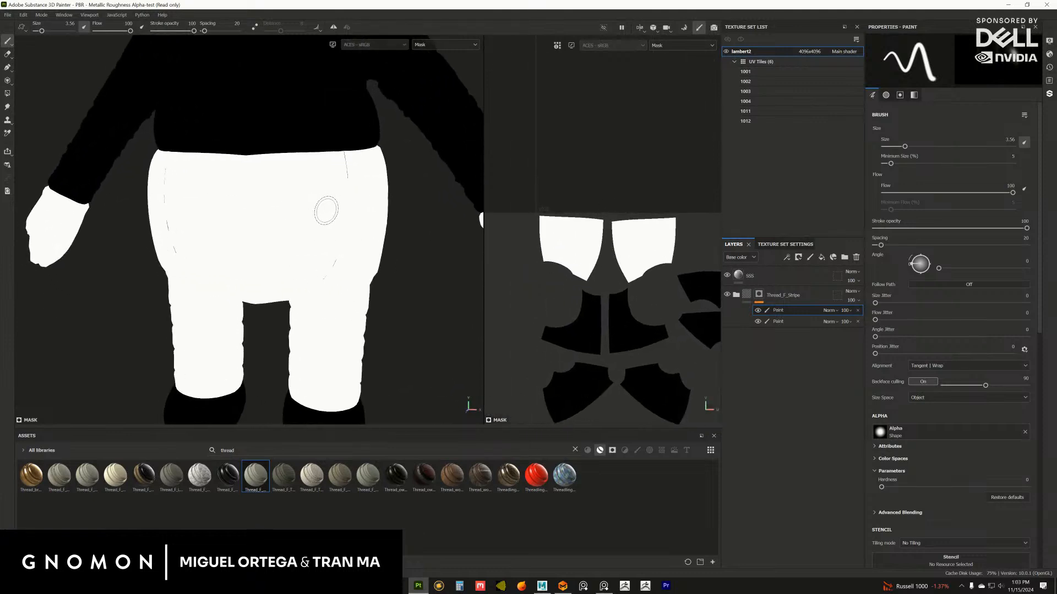
# Return to the material view and show the mesh wireframe at about 55 opacity over the pants
pyautogui.press('m')
pyautogui.moveTo(387, 311)
pyautogui.keyDown('alt'); pyautogui.mouseDown()
pyautogui.moveTo(267, 231)
pyautogui.moveTo(325, 256)
pyautogui.moveTo(324, 108)
pyautogui.mouseUp(); pyautogui.keyUp('alt')
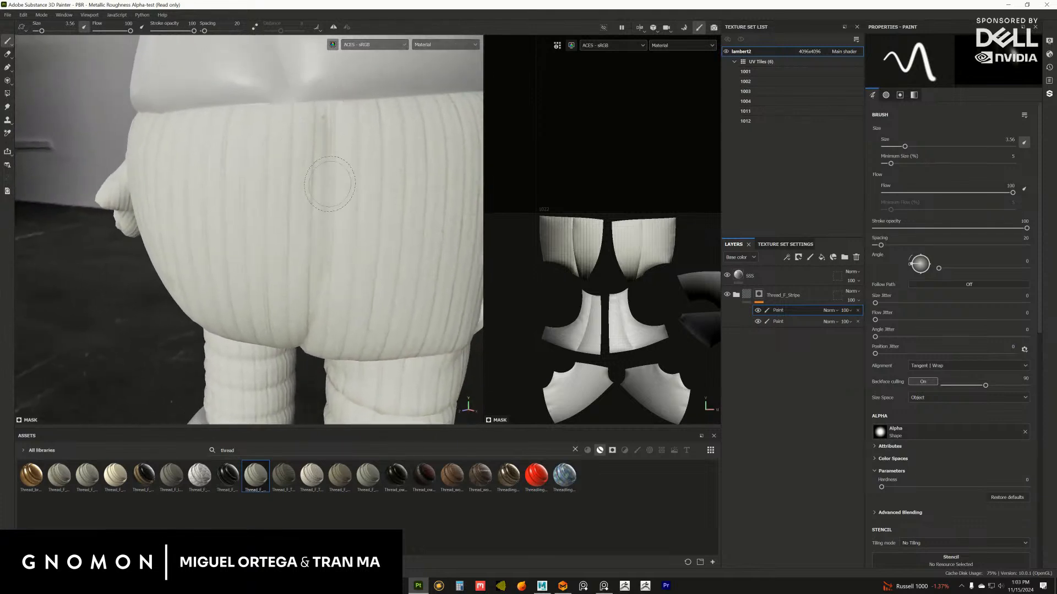
pyautogui.scroll(6, 616, 222)
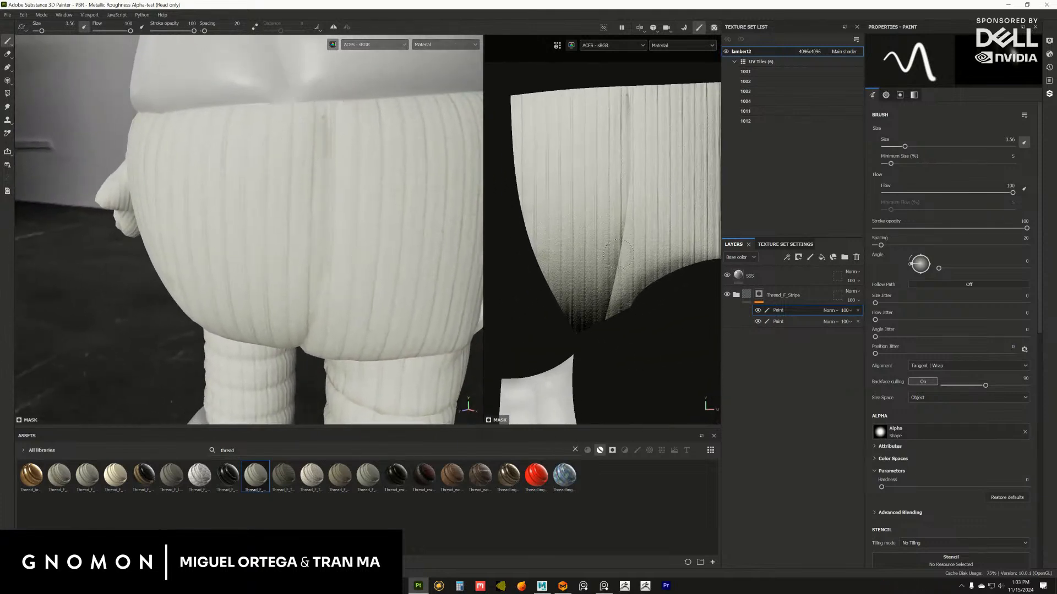
pyautogui.click(1049, 41)
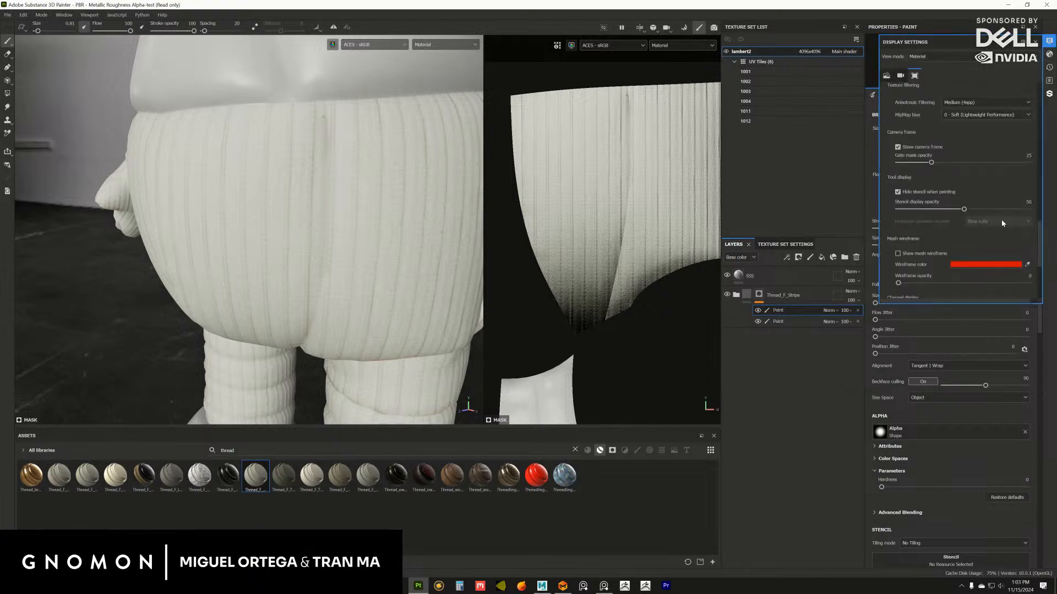
pyautogui.scroll(-3, 905, 237)
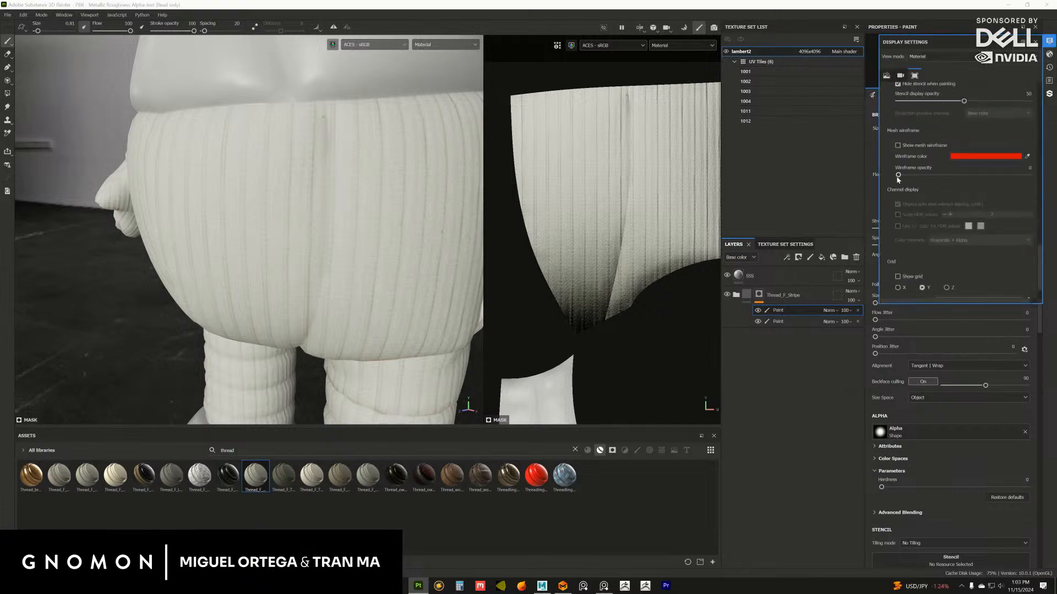
pyautogui.keyDown('alt'); pyautogui.moveTo(632, 182); pyautogui.dragTo(672, 213, button='middle'); pyautogui.keyUp('alt')
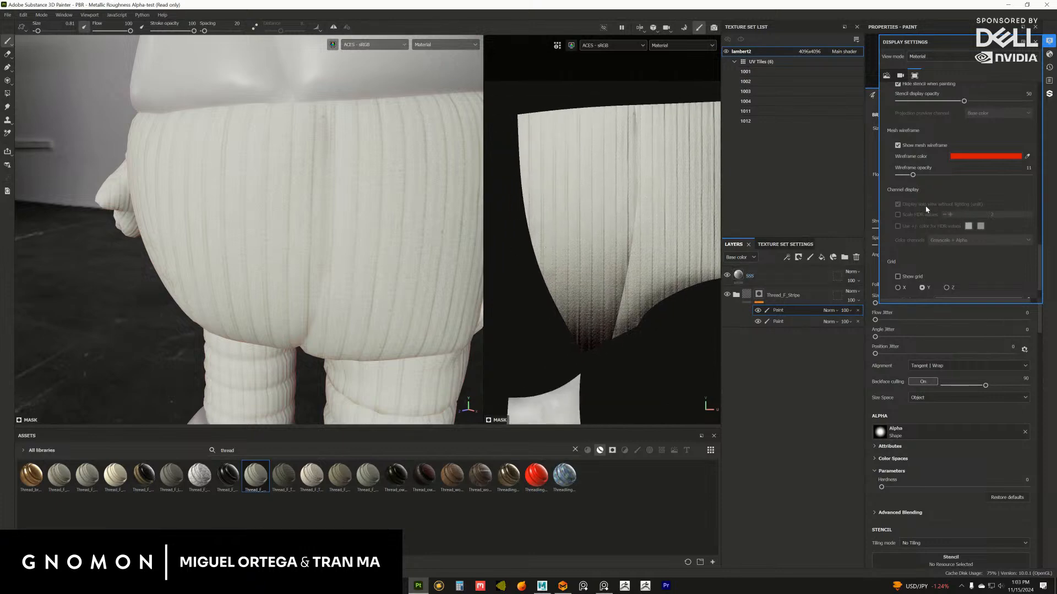
pyautogui.moveTo(914, 175); pyautogui.dragTo(971, 175)
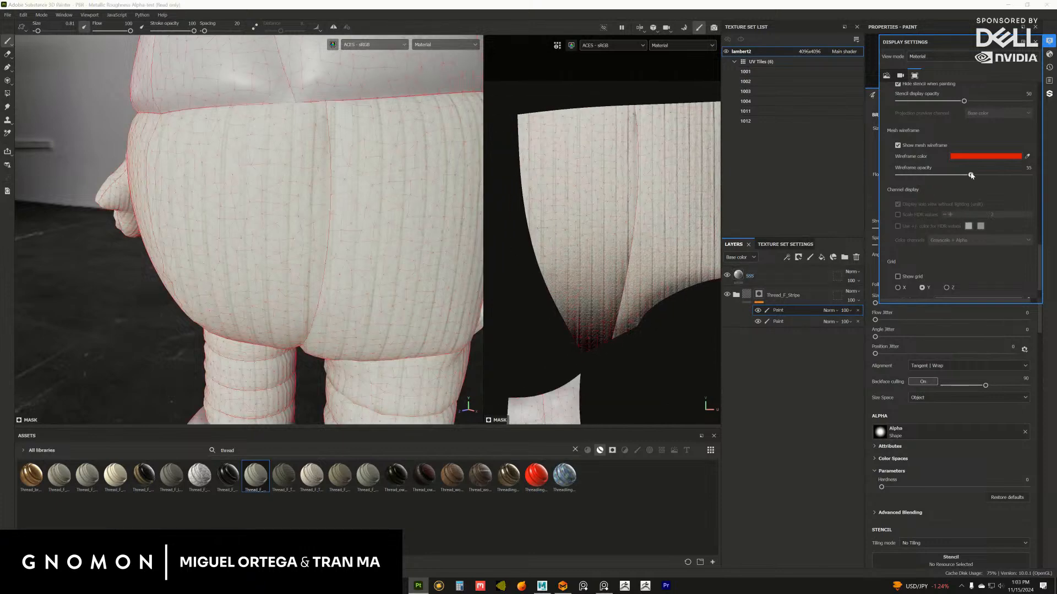
pyautogui.click(1036, 42)
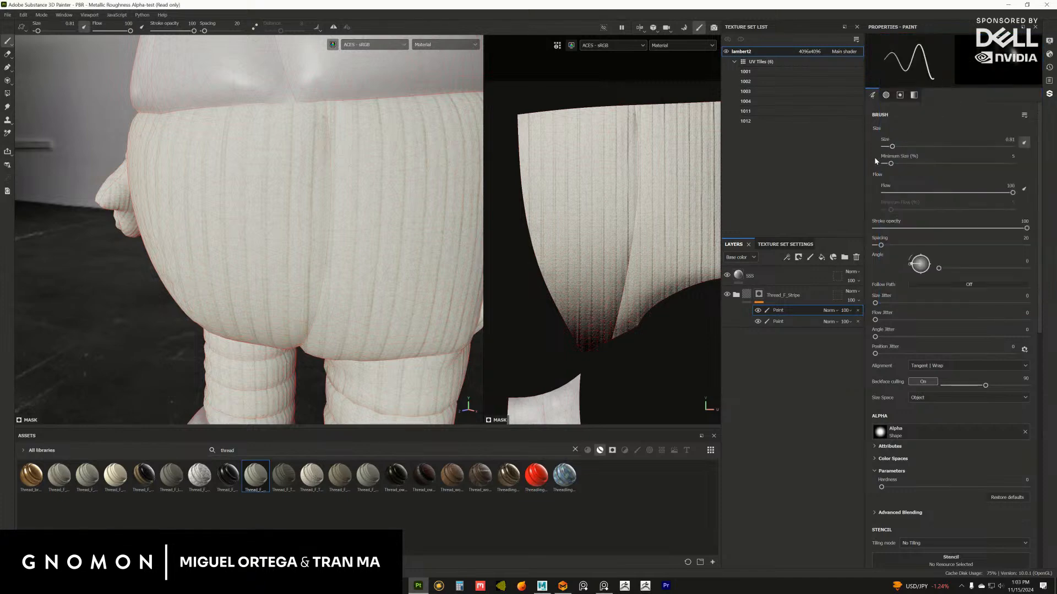
# View the mask alone and try a black dab with brush size 0.59 and hardness 1 at the waist end of the seam
pyautogui.keyDown('alt'); pyautogui.moveTo(588, 218); pyautogui.dragTo(704, 306, button='right'); pyautogui.keyUp('alt')
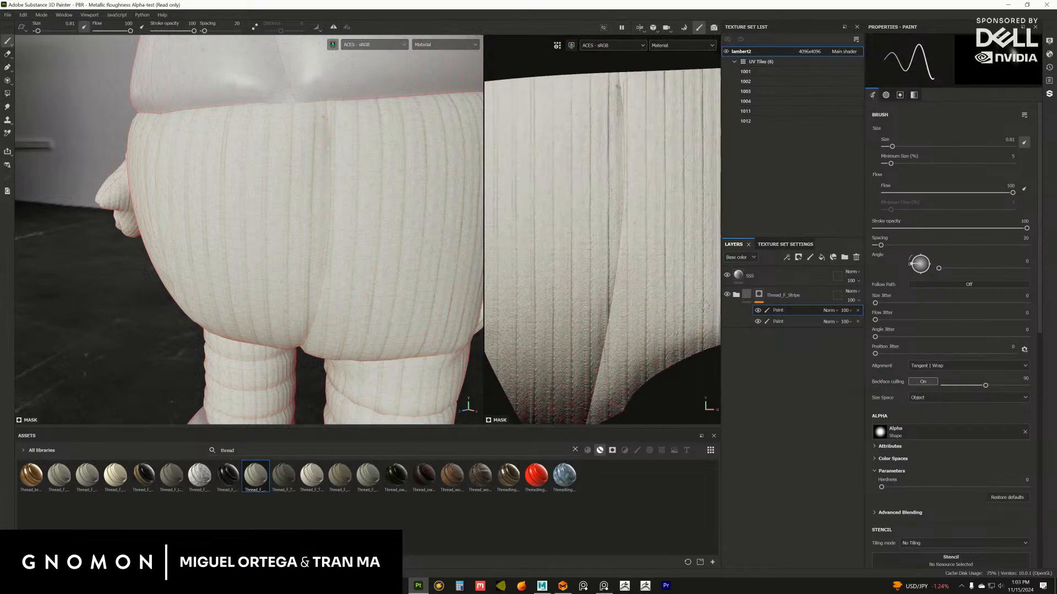
pyautogui.keyDown('alt'); pyautogui.click(759, 295); pyautogui.keyUp('alt')
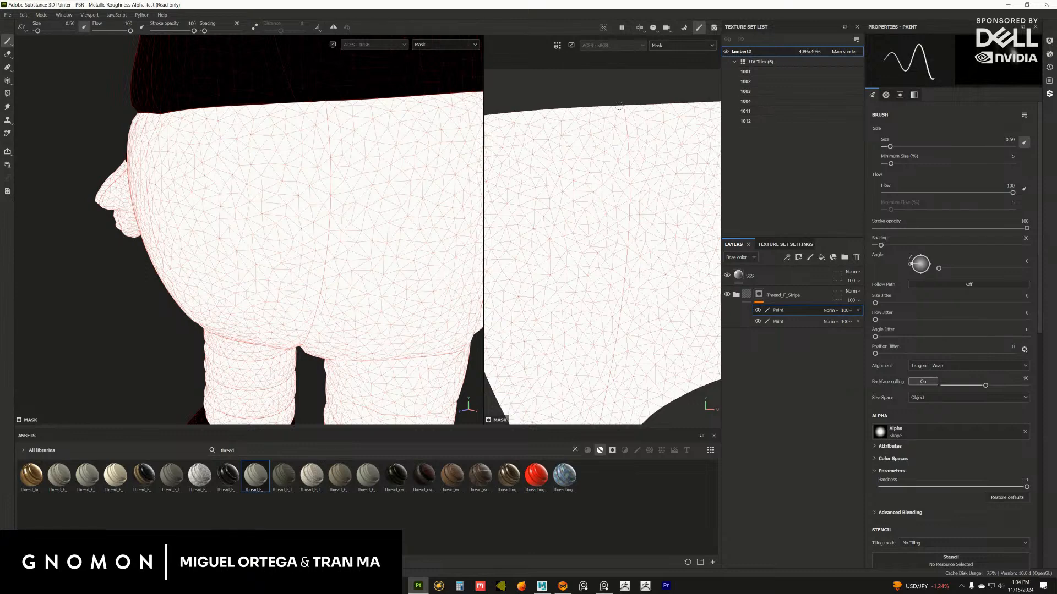
pyautogui.moveTo(610, 156); pyautogui.dragTo(638, 143, button='middle')
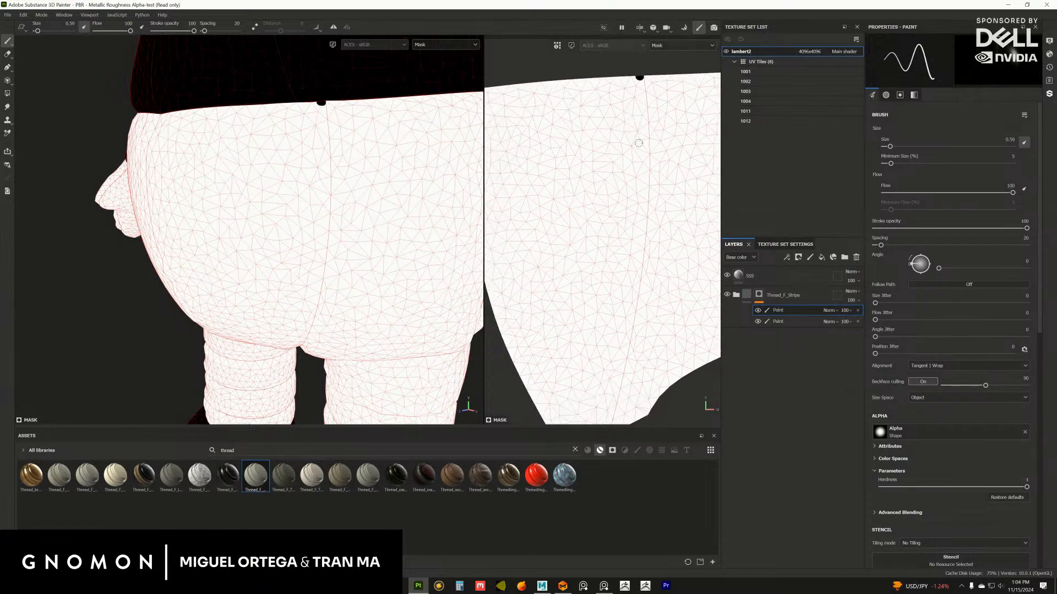
# Set up the Paint Along Path tool with grayscale value 0 and mirror symmetry on the X axis
pyautogui.click(11, 67)
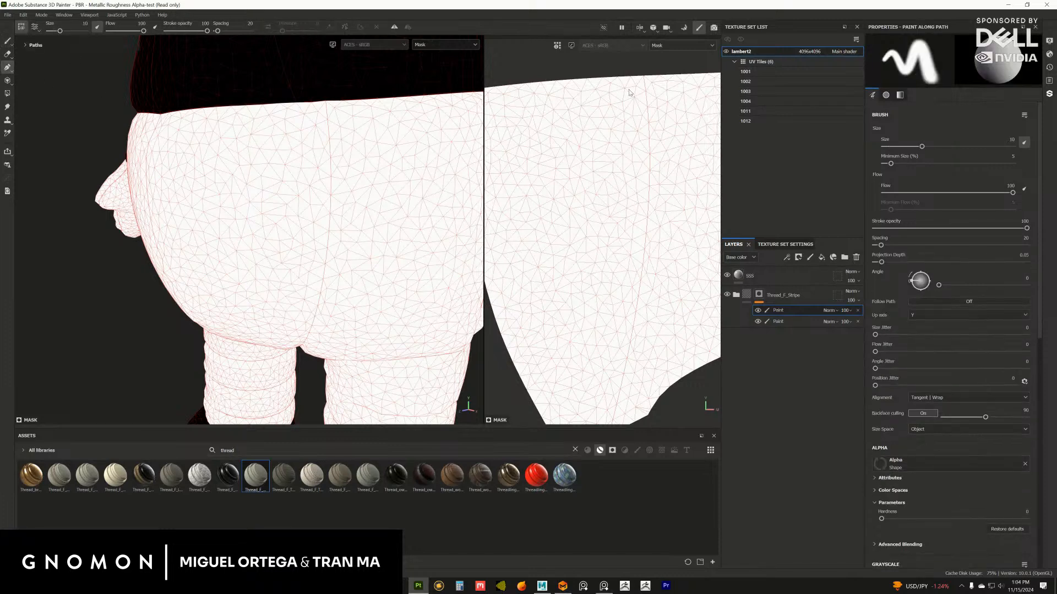
pyautogui.scroll(-5, 1037, 272)
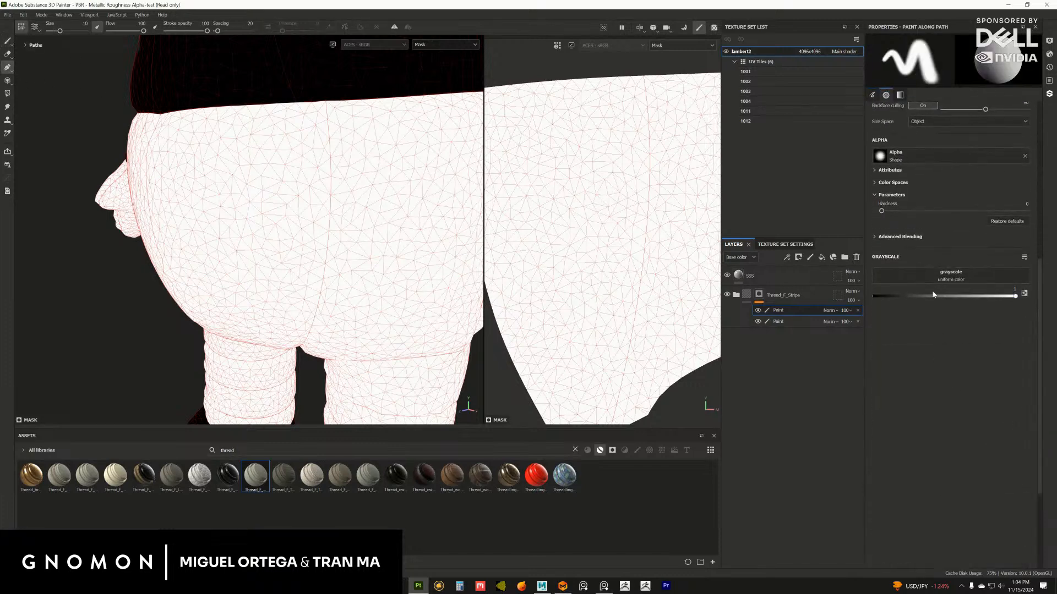
pyautogui.moveTo(658, 130); pyautogui.dragTo(637, 188, button='middle')
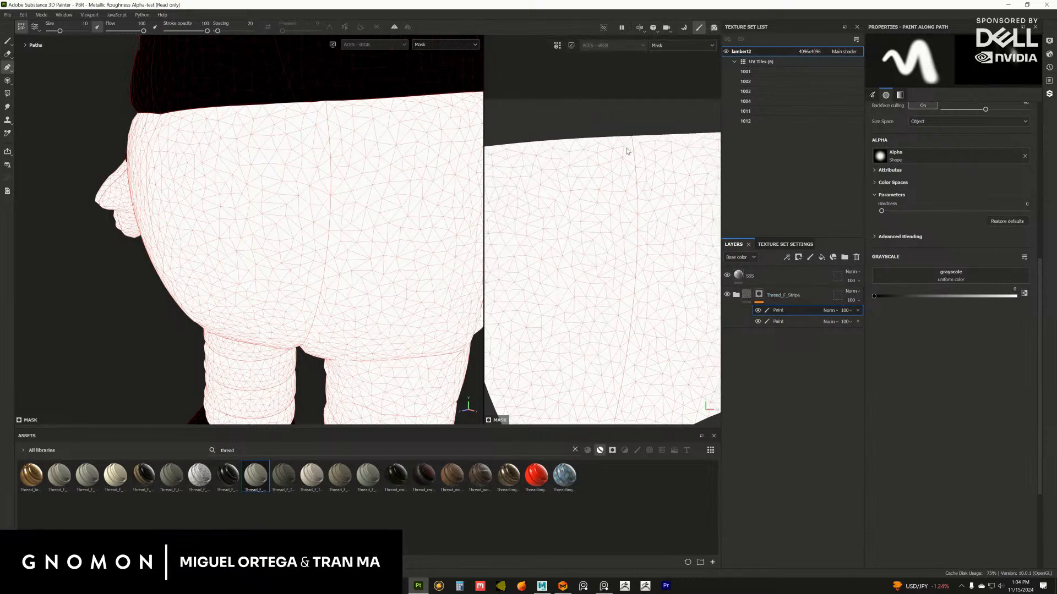
pyautogui.moveTo(627, 151); pyautogui.dragTo(624, 168, button='middle')
pyautogui.keyDown('alt'); pyautogui.moveTo(402, 231); pyautogui.dragTo(333, 159); pyautogui.keyUp('alt')
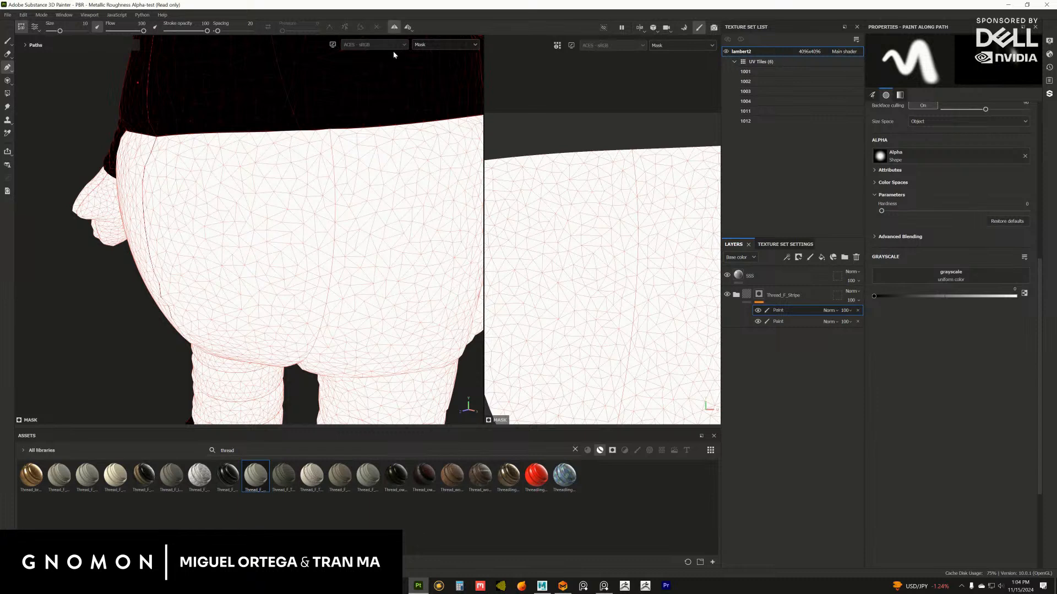
pyautogui.click(407, 28)
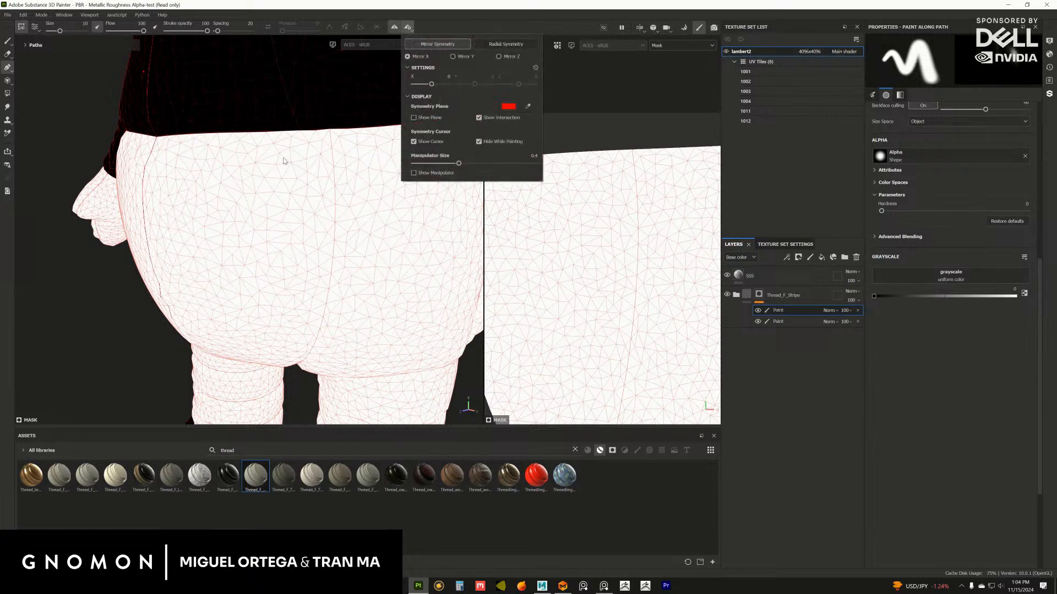
pyautogui.keyDown('alt'); pyautogui.moveTo(283, 159); pyautogui.dragTo(257, 151); pyautogui.keyUp('alt')
# Start a path at the waist on the pants' back seam line, with brush size 0.74 and hardness 0.75
pyautogui.click(308, 121)
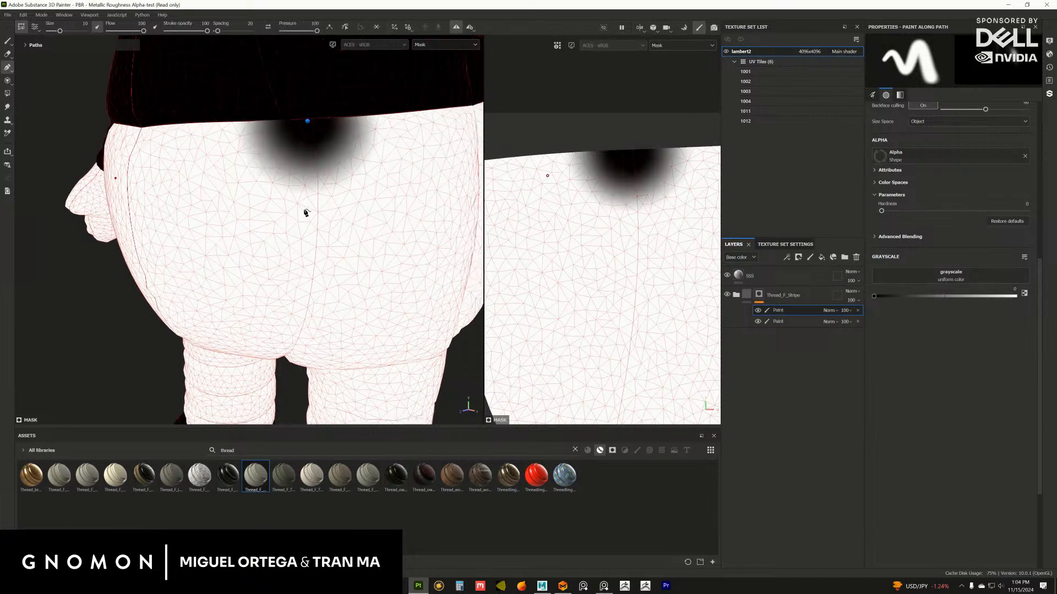
pyautogui.moveTo(59, 33); pyautogui.dragTo(52, 32)
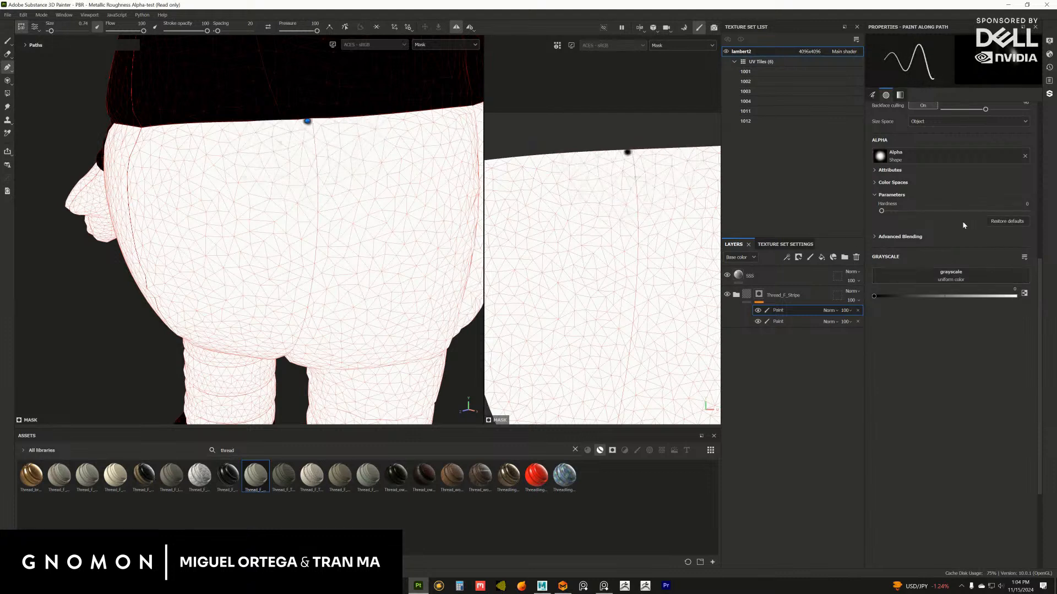
pyautogui.moveTo(882, 212); pyautogui.dragTo(1055, 225)
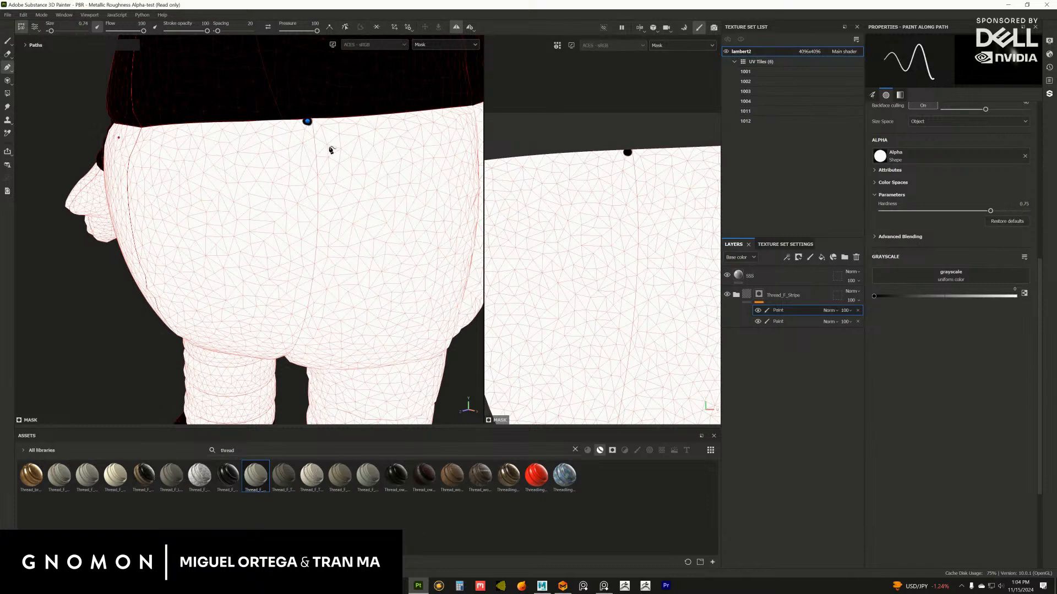
# Extend the path with a second point down the back seam and move its first point exactly onto the waist edge
pyautogui.keyDown('alt'); pyautogui.moveTo(331, 149); pyautogui.dragTo(302, 209, button='right'); pyautogui.keyUp('alt')
pyautogui.click(308, 213)
pyautogui.keyDown('alt'); pyautogui.moveTo(308, 213); pyautogui.dragTo(302, 226); pyautogui.keyUp('alt')
pyautogui.keyDown('alt'); pyautogui.moveTo(302, 226); pyautogui.dragTo(314, 274, button='middle'); pyautogui.keyUp('alt')
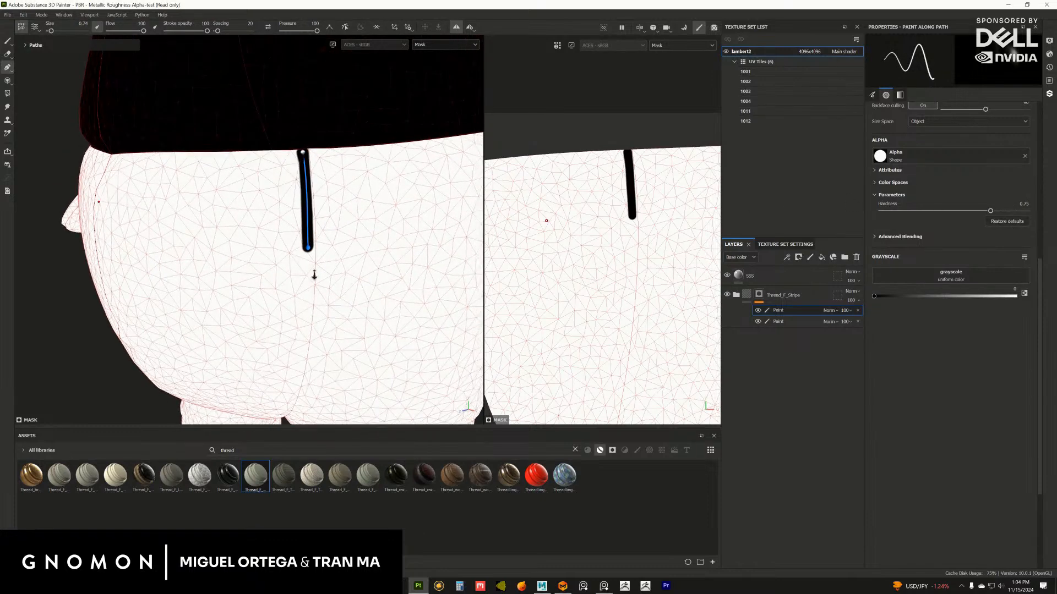
pyautogui.keyDown('alt'); pyautogui.moveTo(313, 274); pyautogui.dragTo(352, 297, button='right'); pyautogui.keyUp('alt')
pyautogui.keyDown('alt'); pyautogui.moveTo(352, 298); pyautogui.dragTo(404, 387, button='middle'); pyautogui.keyUp('alt')
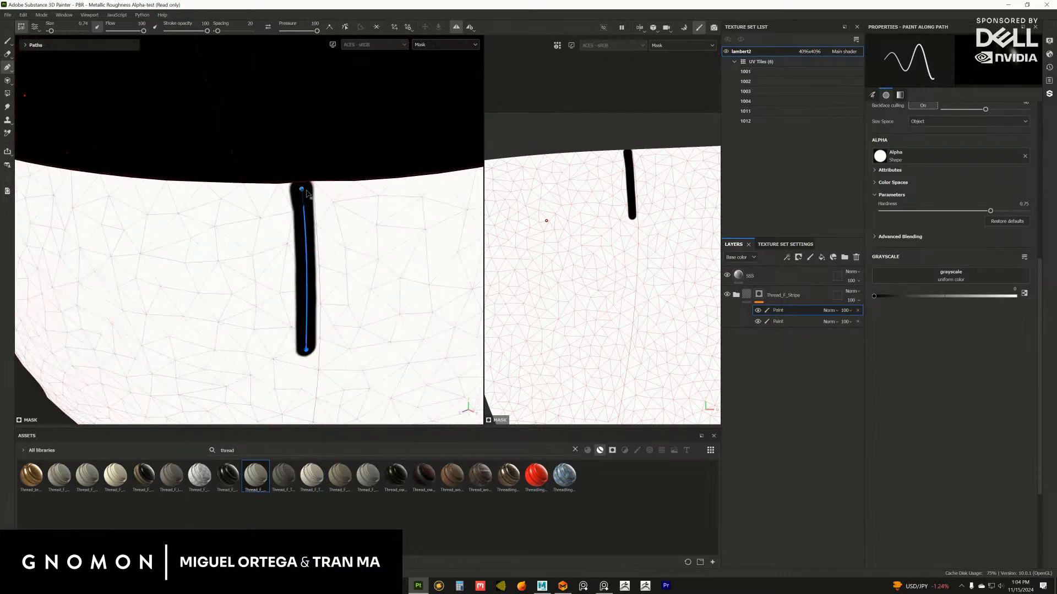
pyautogui.moveTo(307, 191); pyautogui.dragTo(302, 185)
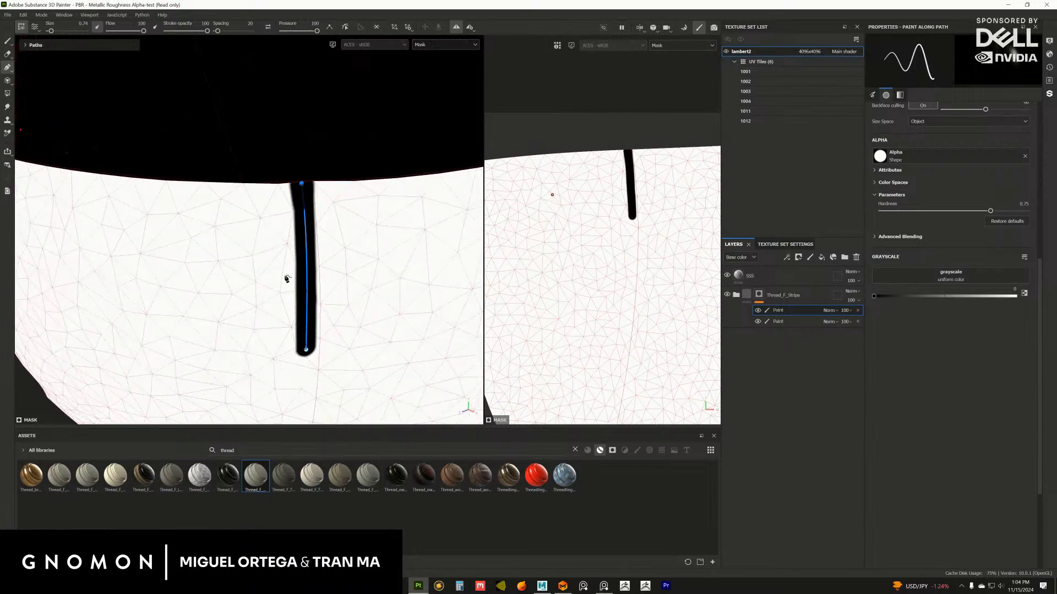
# Add two more path points following the seam line down the back of the pants
pyautogui.keyDown('alt'); pyautogui.moveTo(270, 275); pyautogui.dragTo(323, 281); pyautogui.keyUp('alt')
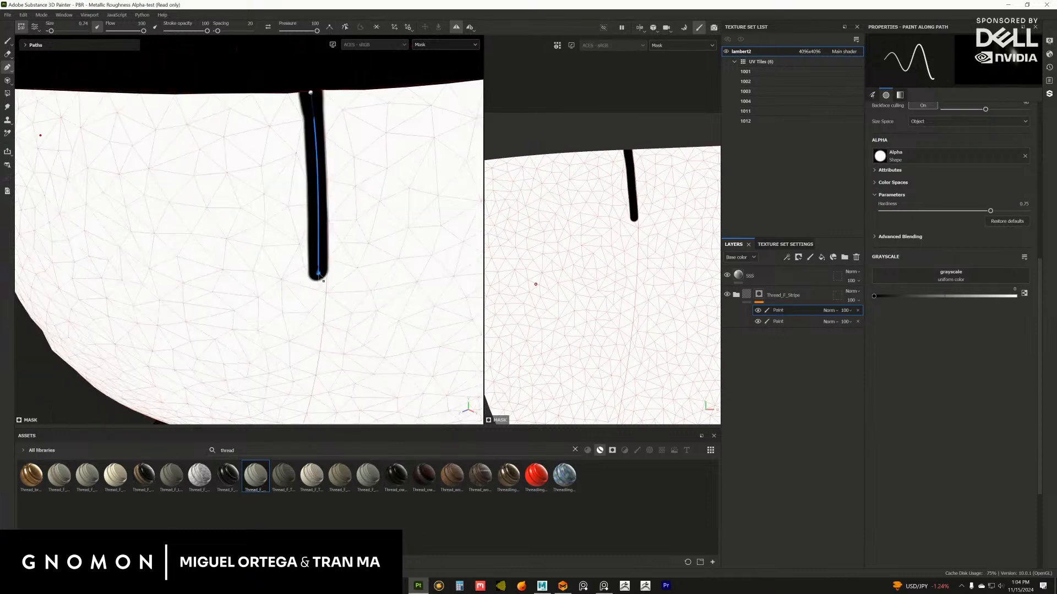
pyautogui.keyDown('alt'); pyautogui.moveTo(336, 229); pyautogui.dragTo(316, 213); pyautogui.keyUp('alt')
pyautogui.keyDown('alt'); pyautogui.moveTo(314, 341); pyautogui.dragTo(302, 238, button='middle'); pyautogui.keyUp('alt')
pyautogui.keyDown('alt'); pyautogui.moveTo(302, 238); pyautogui.dragTo(322, 187); pyautogui.keyUp('alt')
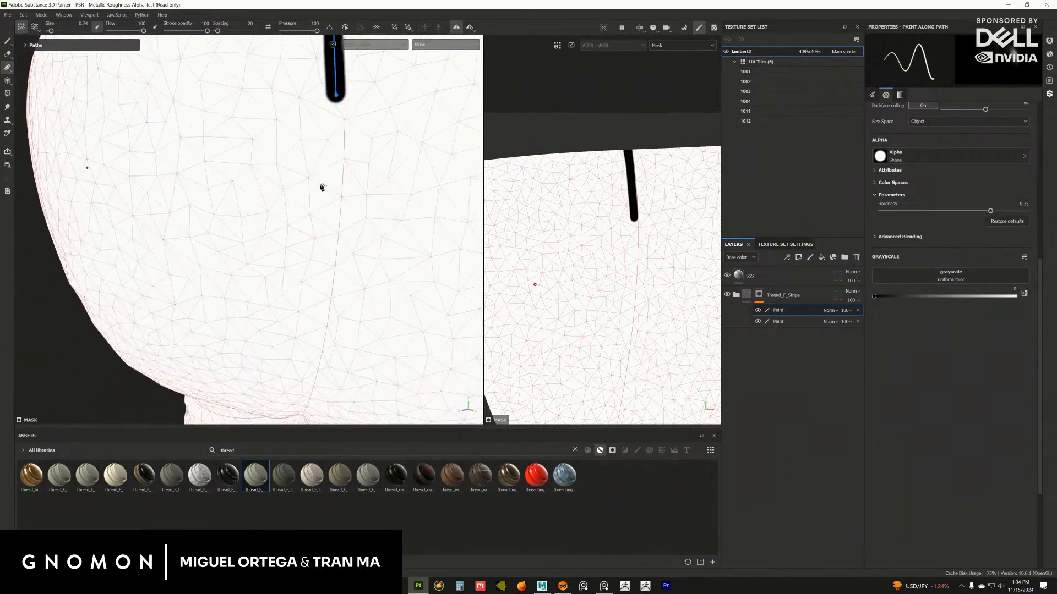
pyautogui.click(328, 244)
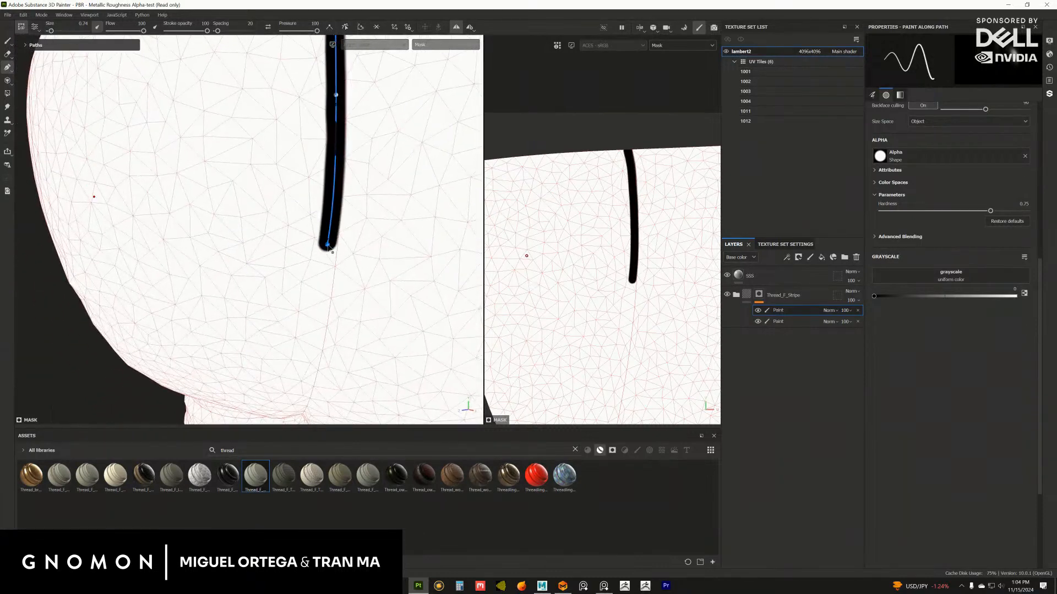
pyautogui.moveTo(330, 249)
pyautogui.keyDown('alt'); pyautogui.mouseDown()
pyautogui.moveTo(309, 198)
pyautogui.moveTo(338, 183)
pyautogui.moveTo(338, 155)
pyautogui.mouseUp(); pyautogui.keyUp('alt')
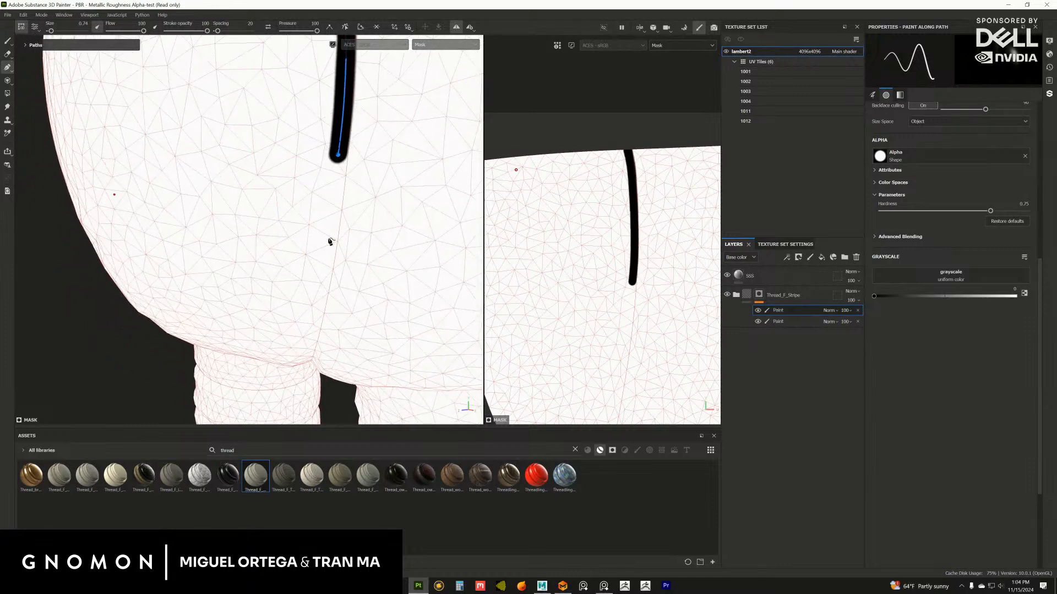
pyautogui.moveTo(329, 241)
pyautogui.keyDown('alt'); pyautogui.mouseDown()
pyautogui.moveTo(322, 308)
pyautogui.moveTo(310, 237)
pyautogui.moveTo(325, 234)
pyautogui.mouseUp(); pyautogui.keyUp('alt')
pyautogui.click(318, 313)
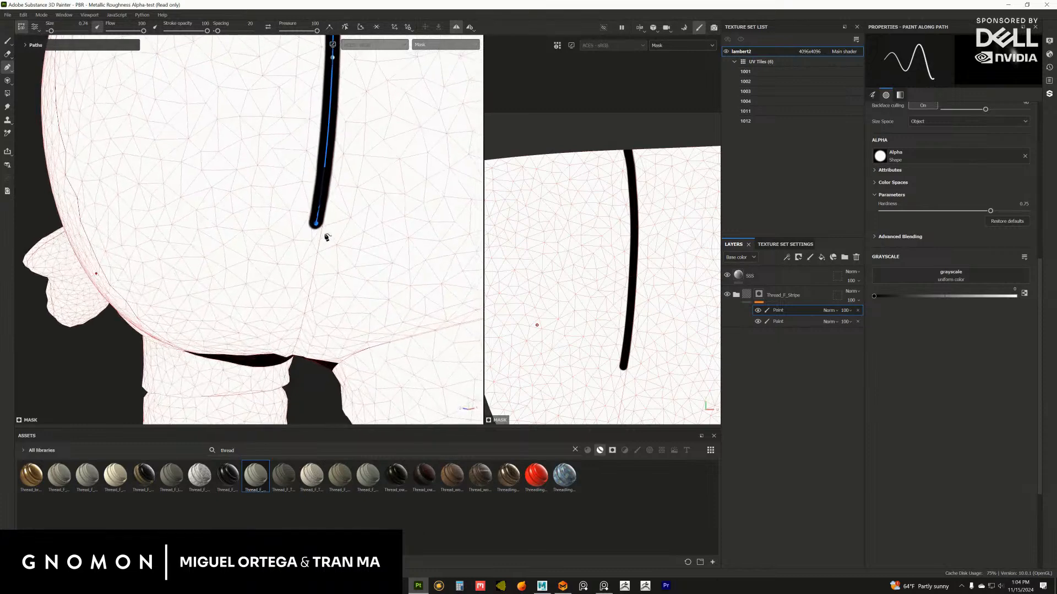
# Continue the path through the seam's lower end at the crotch panel and across to the mesh's centre line
pyautogui.scroll(3, 304, 255)
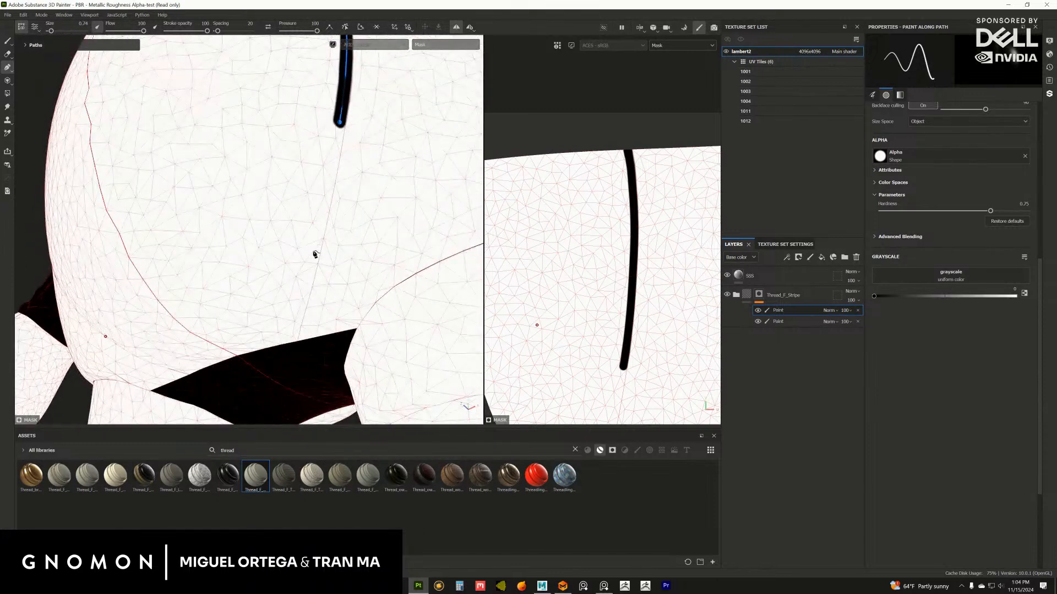
pyautogui.click(310, 275)
pyautogui.moveTo(310, 275)
pyautogui.keyDown('alt'); pyautogui.mouseDown()
pyautogui.moveTo(337, 188)
pyautogui.moveTo(311, 242)
pyautogui.moveTo(324, 241)
pyautogui.mouseUp(); pyautogui.keyUp('alt')
pyautogui.click(323, 236)
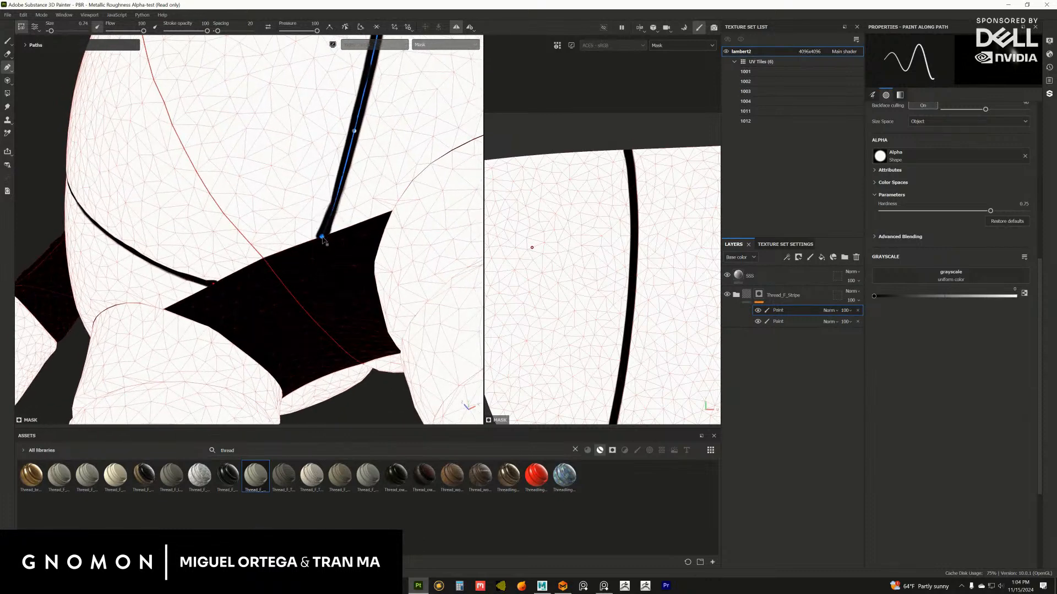
pyautogui.moveTo(344, 282)
pyautogui.keyDown('alt'); pyautogui.mouseDown()
pyautogui.moveTo(297, 242)
pyautogui.moveTo(342, 247)
pyautogui.moveTo(332, 242)
pyautogui.mouseUp(); pyautogui.keyUp('alt')
pyautogui.click(272, 258)
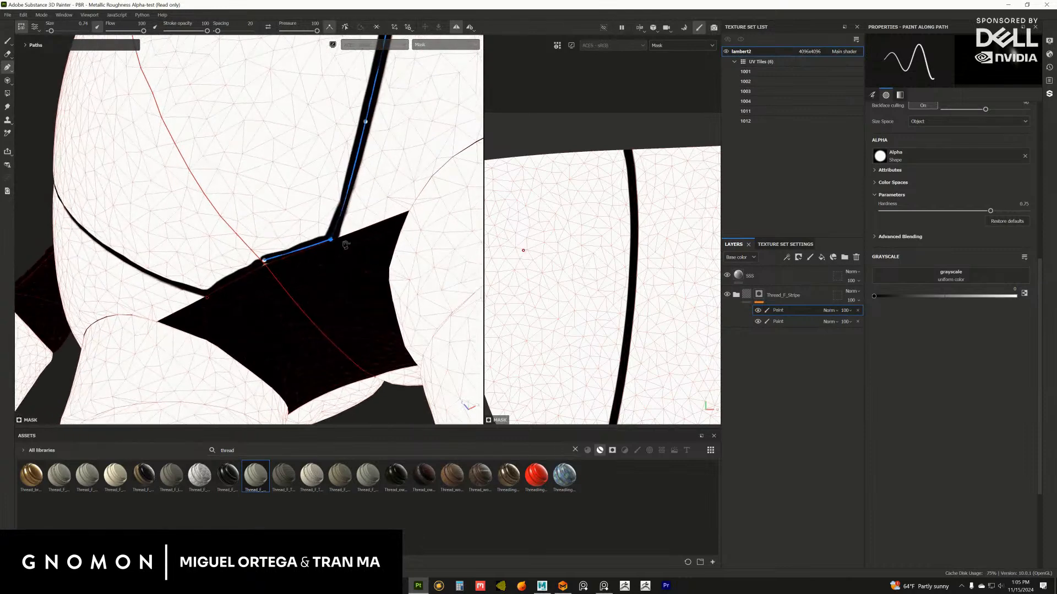
# Snap the path's end point onto the centre line and insert a point midway along the crotch edge segment
pyautogui.keyDown('alt'); pyautogui.moveTo(346, 244); pyautogui.dragTo(308, 220, button='right'); pyautogui.keyUp('alt')
pyautogui.keyDown('alt'); pyautogui.moveTo(308, 220); pyautogui.dragTo(282, 273); pyautogui.keyUp('alt')
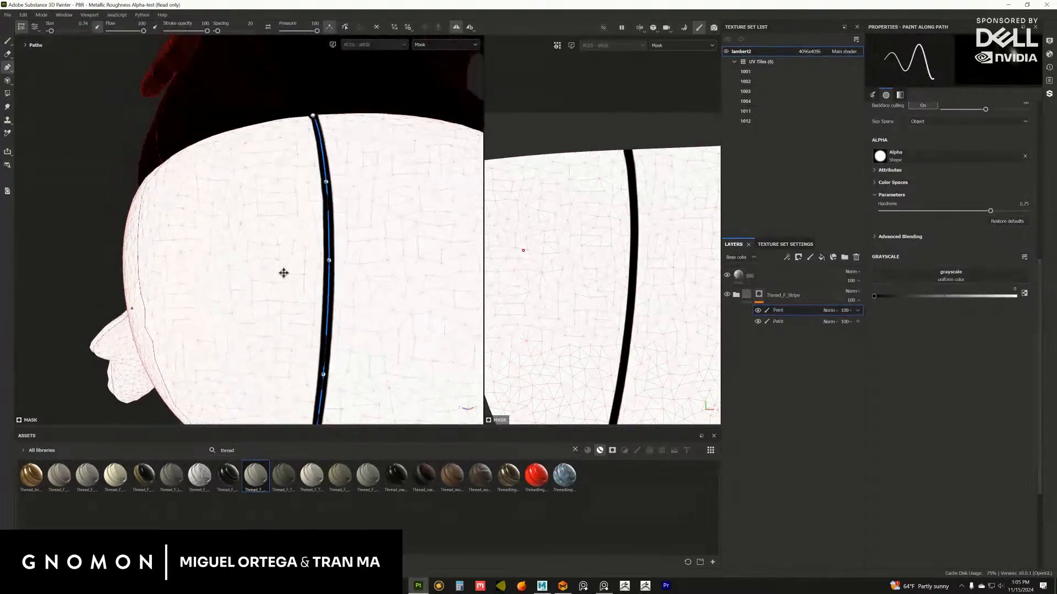
pyautogui.keyDown('alt'); pyautogui.moveTo(283, 273); pyautogui.dragTo(280, 273, button='middle'); pyautogui.keyUp('alt')
pyautogui.keyDown('alt'); pyautogui.moveTo(281, 274); pyautogui.dragTo(347, 235); pyautogui.keyUp('alt')
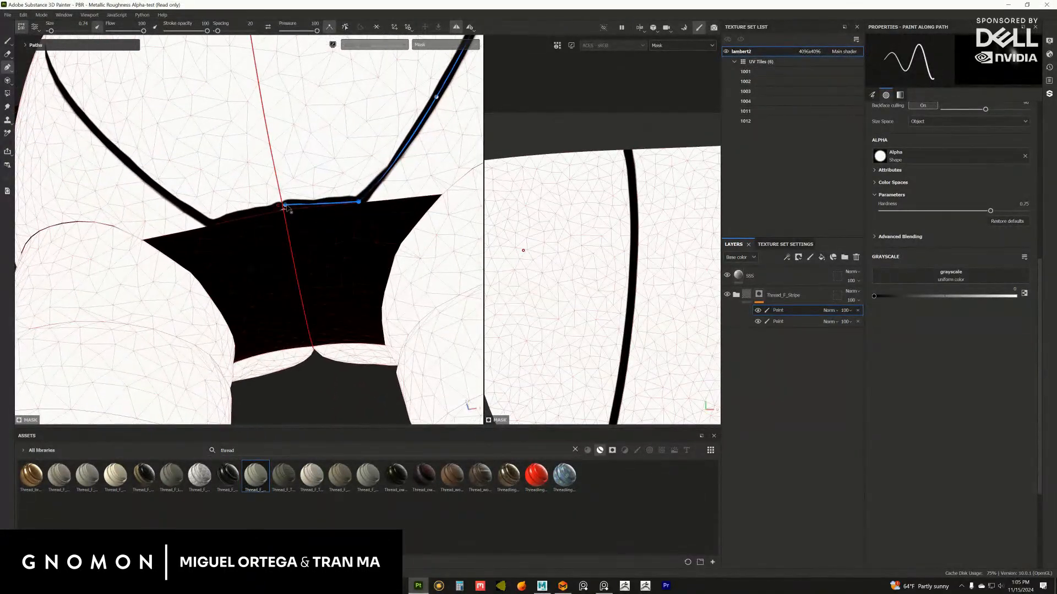
pyautogui.moveTo(285, 205); pyautogui.dragTo(283, 208)
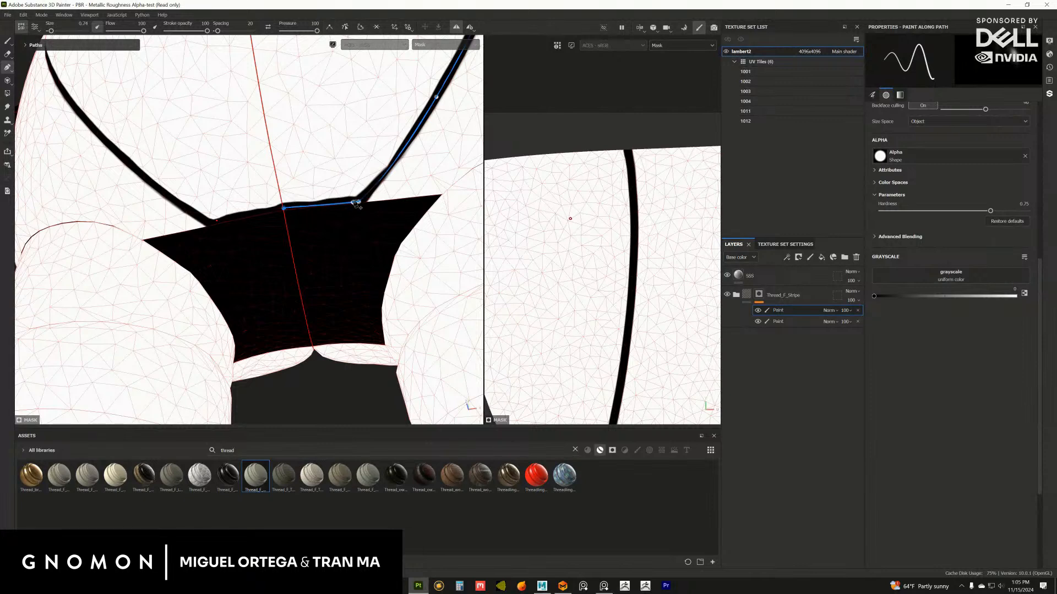
pyautogui.keyDown('alt'); pyautogui.moveTo(389, 190); pyautogui.dragTo(339, 221); pyautogui.keyUp('alt')
pyautogui.click(292, 229)
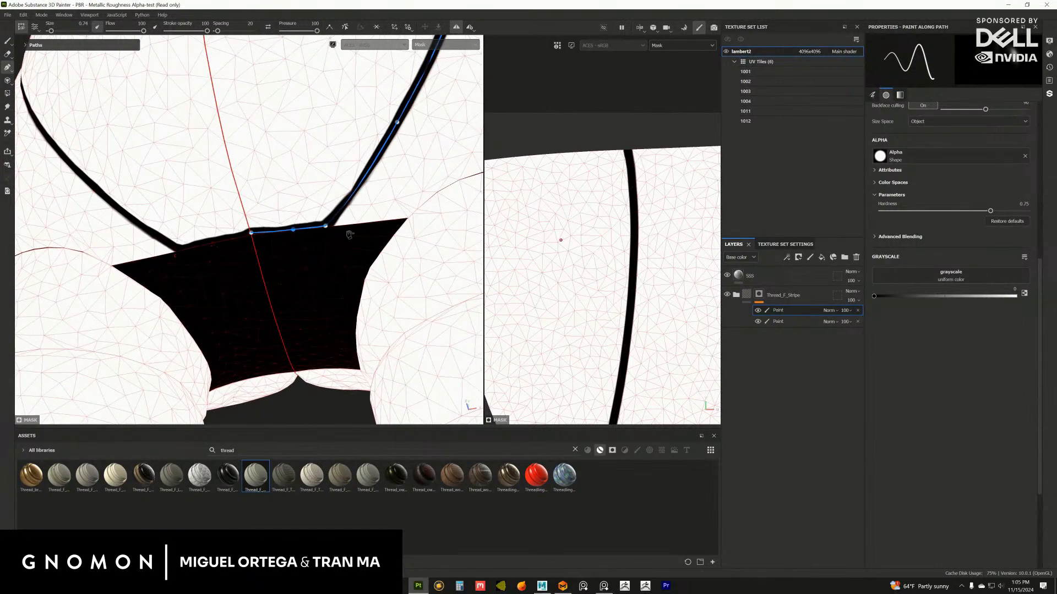
# Fill the crotch panel white in the lower Paint effect of the Thread_F_Stripe mask using Polygon Fill
pyautogui.click(785, 320)
pyautogui.scroll(-3, 526, 268)
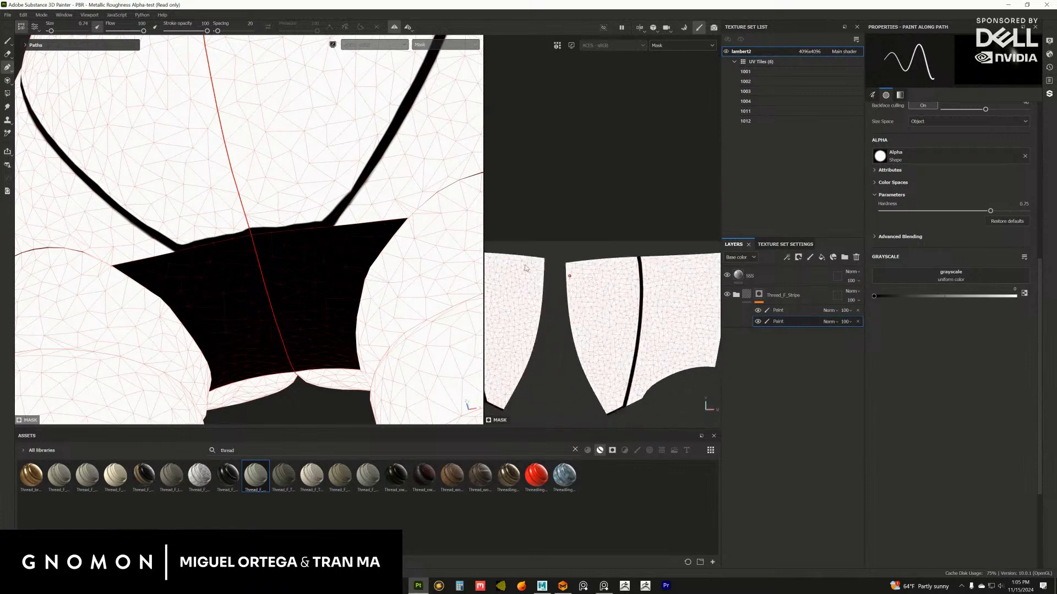
pyautogui.scroll(-4, 526, 268)
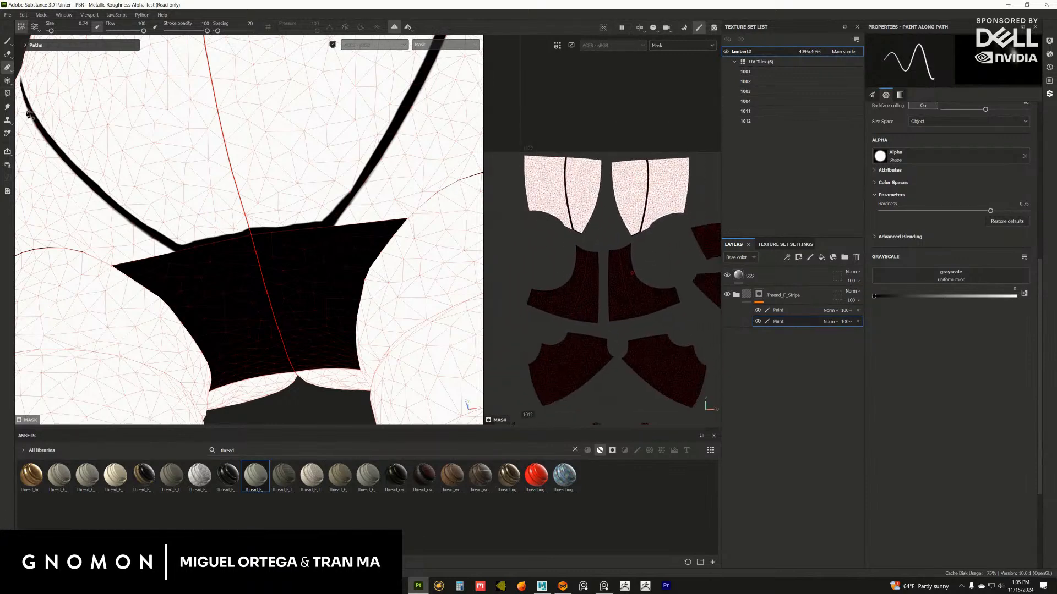
pyautogui.click(7, 94)
pyautogui.scroll(-2, 566, 169)
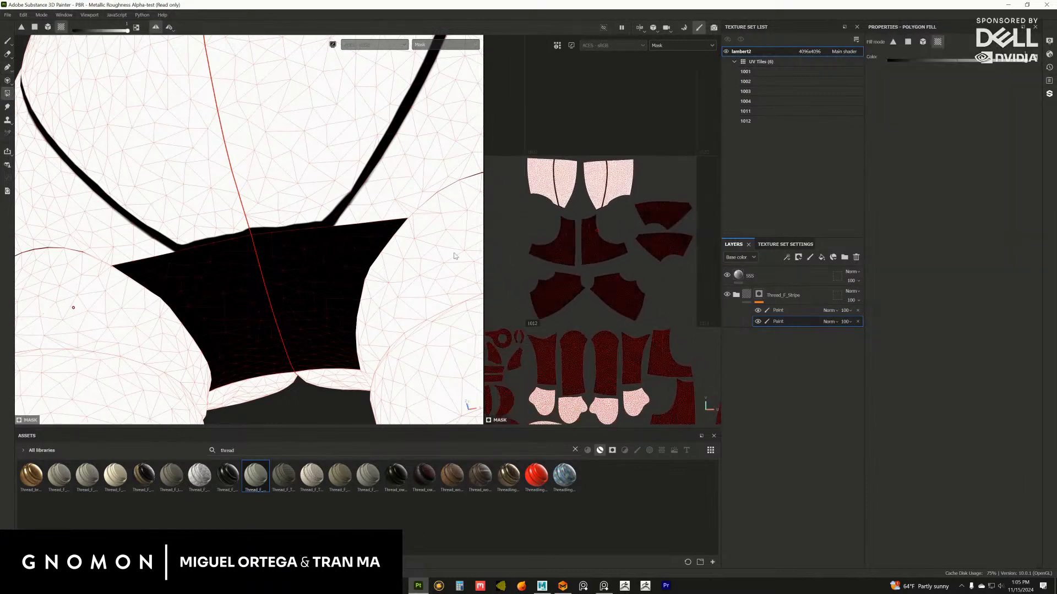
pyautogui.keyDown('alt'); pyautogui.moveTo(455, 256); pyautogui.dragTo(379, 251); pyautogui.keyUp('alt')
pyautogui.click(379, 250)
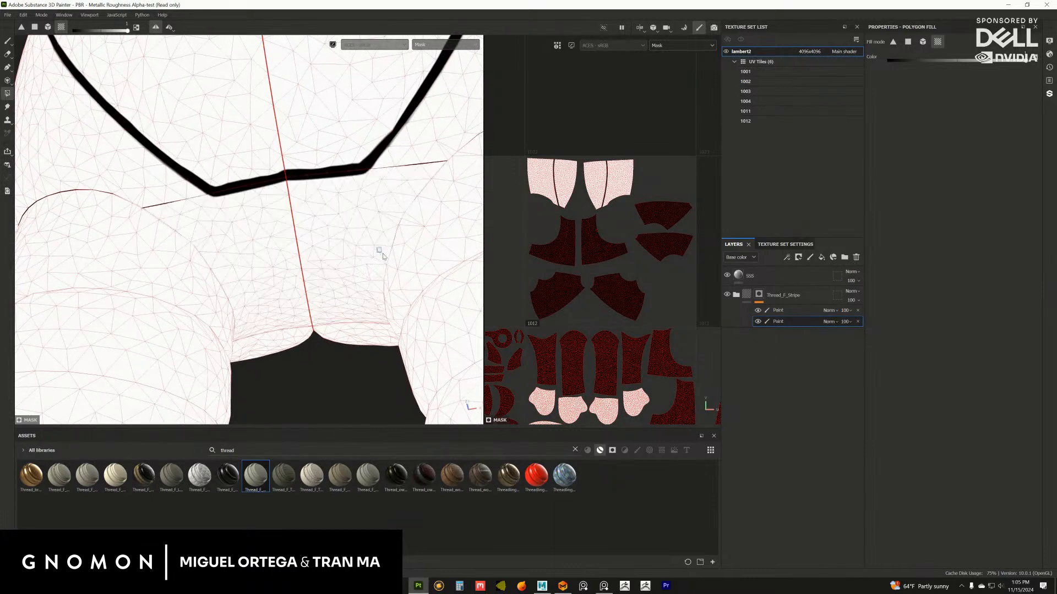
pyautogui.scroll(-3, 678, 367)
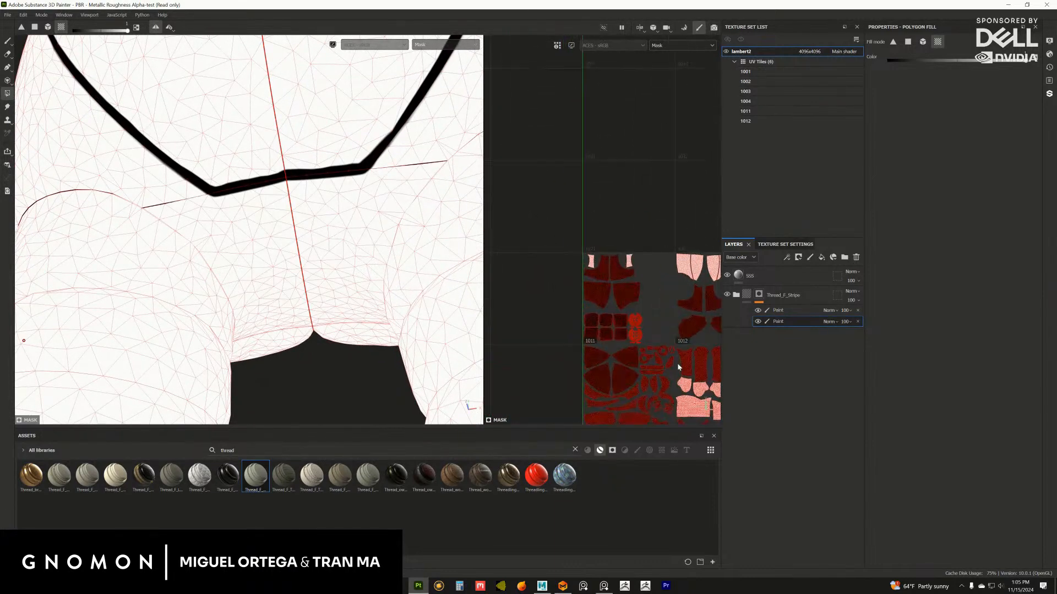
pyautogui.keyDown('alt'); pyautogui.moveTo(329, 234); pyautogui.dragTo(315, 255, button='middle'); pyautogui.keyUp('alt')
pyautogui.keyDown('alt'); pyautogui.moveTo(319, 247); pyautogui.dragTo(349, 241); pyautogui.keyUp('alt')
pyautogui.keyDown('alt'); pyautogui.moveTo(349, 240); pyautogui.dragTo(340, 285, button='middle'); pyautogui.keyUp('alt')
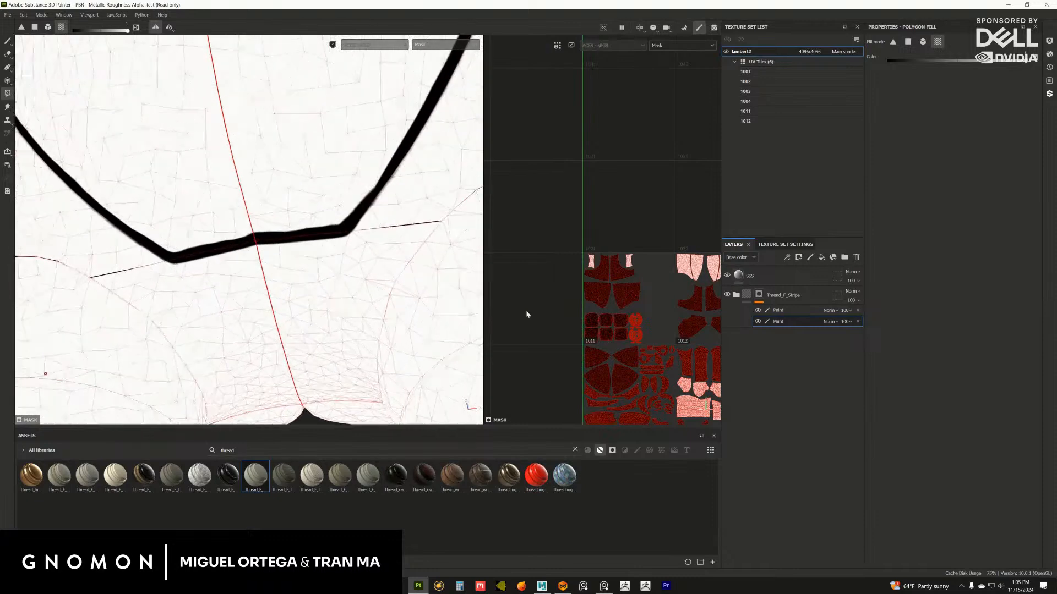
# Activate the Paint brush on the upper Paint effect of the mask and hide the mesh wireframe
pyautogui.click(778, 310)
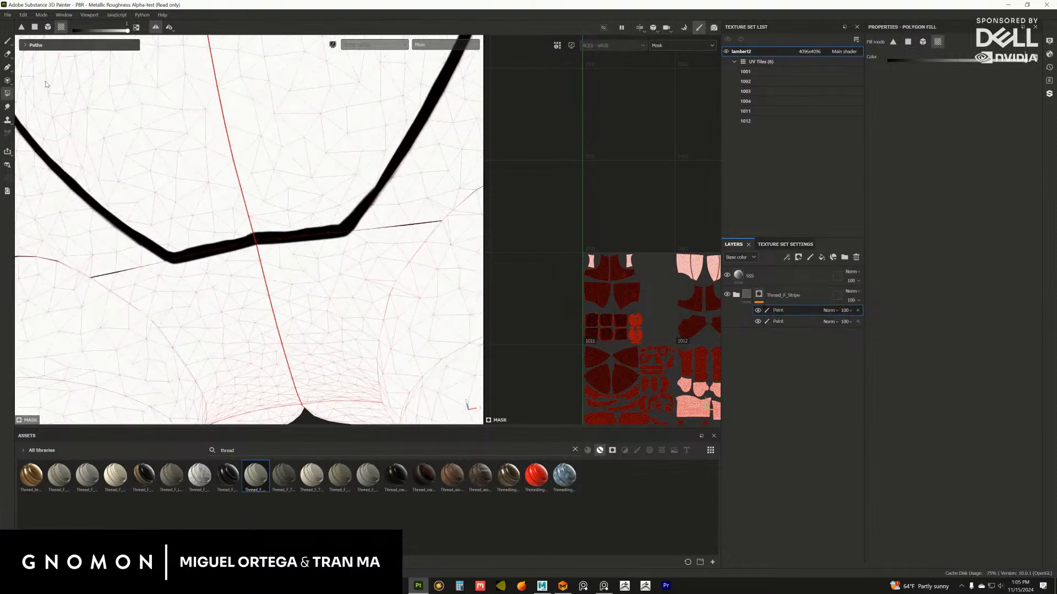
pyautogui.click(6, 41)
pyautogui.scroll(-5, 285, 202)
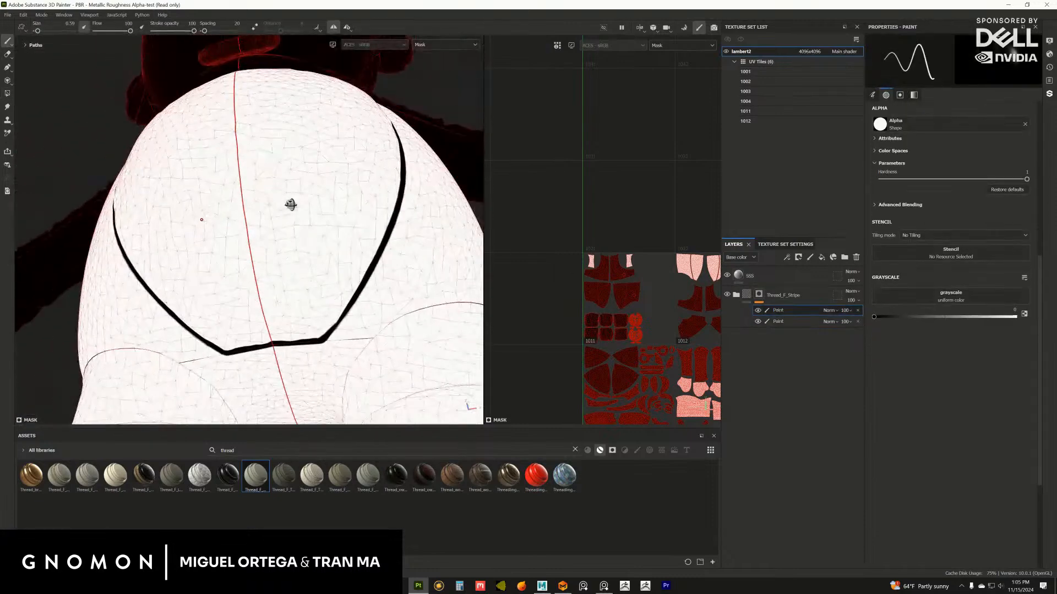
pyautogui.keyDown('alt'); pyautogui.moveTo(623, 275); pyautogui.dragTo(688, 280, button='right'); pyautogui.keyUp('alt')
pyautogui.keyDown('alt'); pyautogui.moveTo(688, 279); pyautogui.dragTo(583, 276, button='middle'); pyautogui.keyUp('alt')
pyautogui.keyDown('alt'); pyautogui.moveTo(584, 276); pyautogui.dragTo(815, 457, button='right'); pyautogui.keyUp('alt')
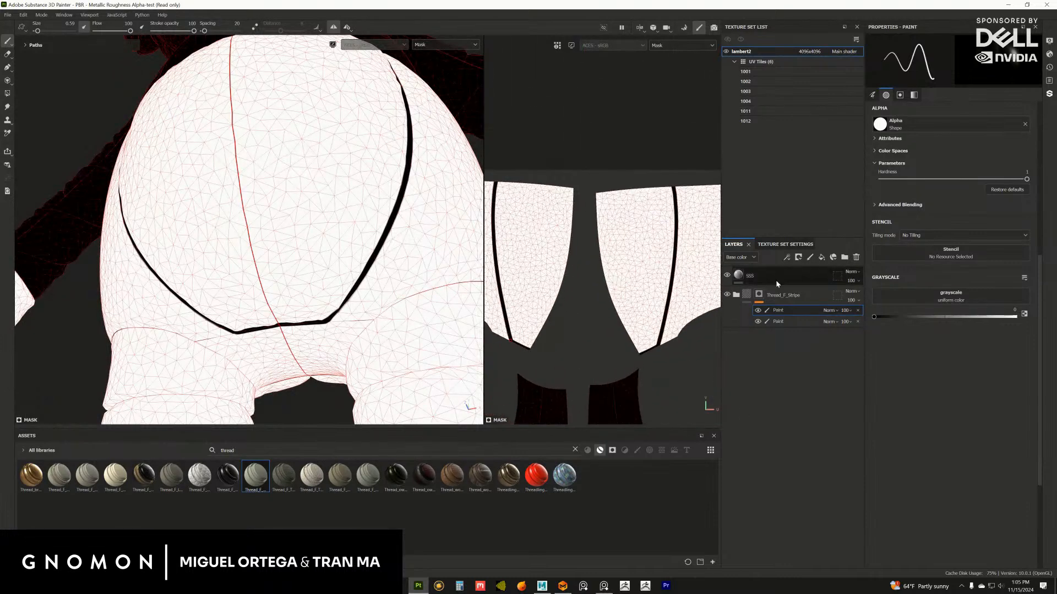
pyautogui.click(1049, 42)
pyautogui.click(912, 145)
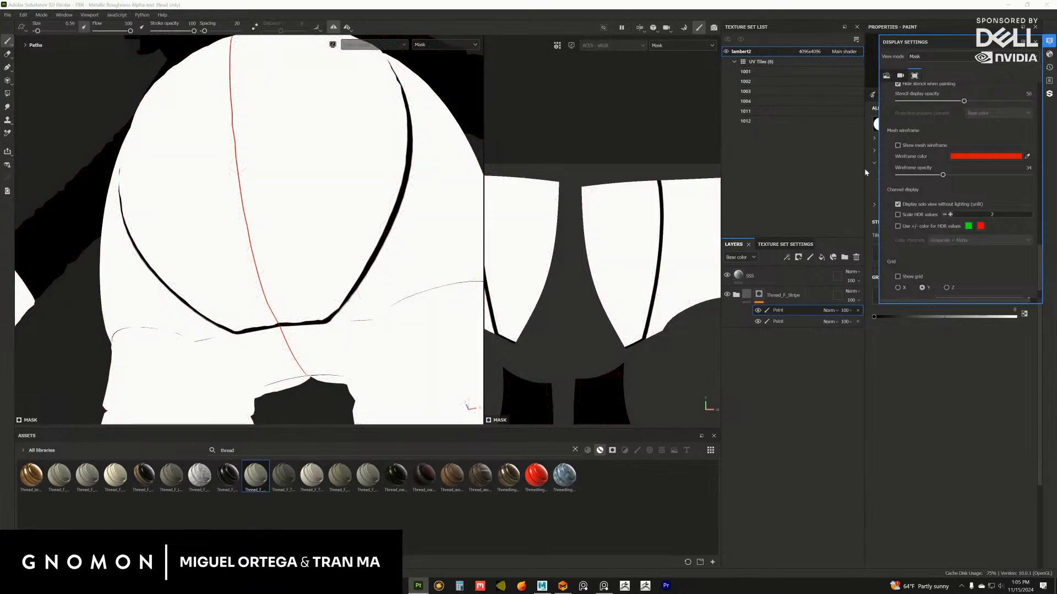
# Set the brush size to 2.06 and its alignment to UV
pyautogui.scroll(3, 593, 258)
pyautogui.press(']')
pyautogui.keyDown('alt'); pyautogui.moveTo(608, 249); pyautogui.dragTo(597, 252, button='middle'); pyautogui.keyUp('alt')
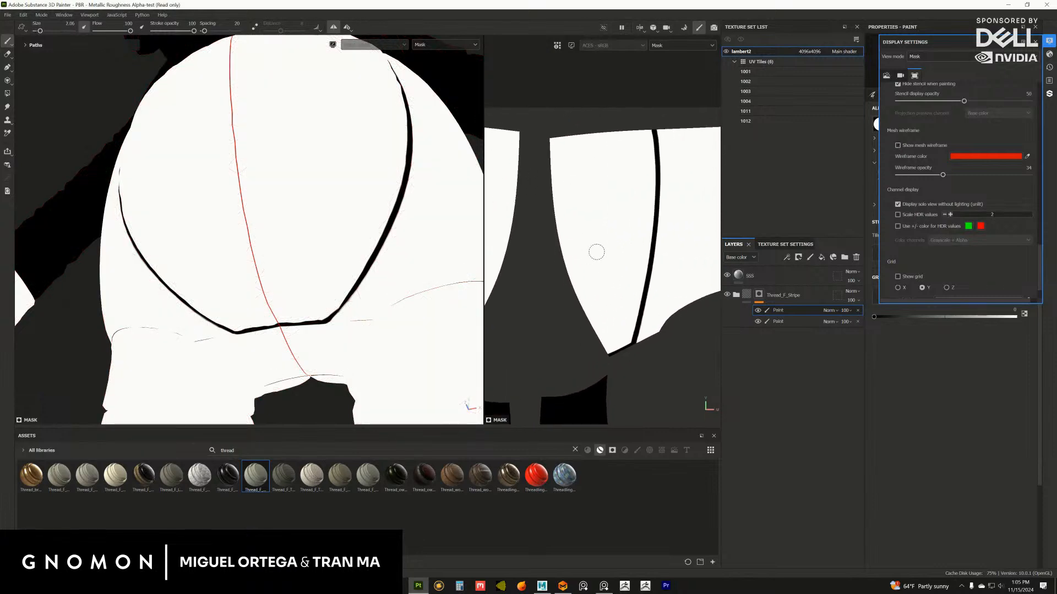
pyautogui.click(1035, 43)
pyautogui.scroll(5, 1039, 187)
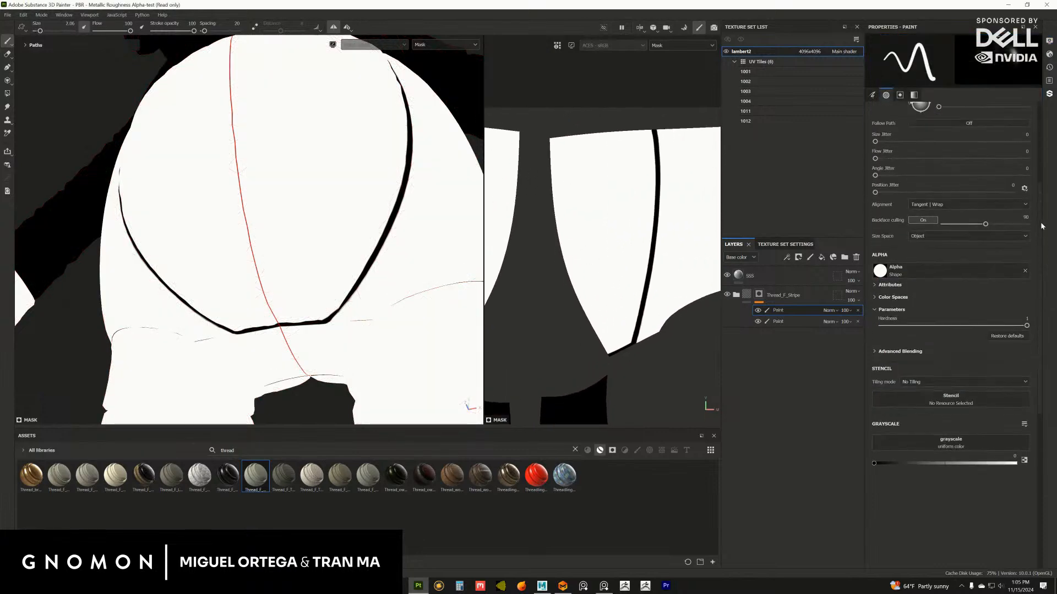
pyautogui.moveTo(1038, 187); pyautogui.dragTo(1039, 177)
pyautogui.click(919, 307)
pyautogui.click(922, 342)
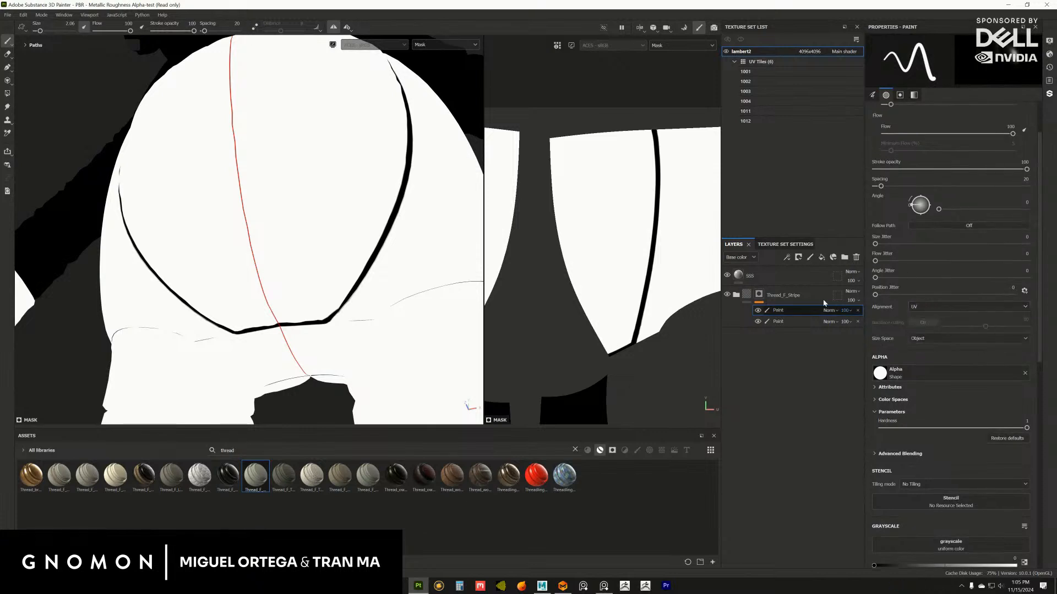
# Paint the back pants panel solid black from the inner side of the seam path to the centre edge in the UV view
pyautogui.keyDown('alt'); pyautogui.moveTo(615, 164); pyautogui.dragTo(625, 192, button='middle'); pyautogui.keyUp('alt')
pyautogui.moveTo(570, 137)
pyautogui.mouseDown()
pyautogui.moveTo(553, 203)
pyautogui.moveTo(587, 141)
pyautogui.moveTo(573, 225)
pyautogui.moveTo(622, 176)
pyautogui.moveTo(647, 182)
pyautogui.moveTo(651, 120)
pyautogui.mouseUp()
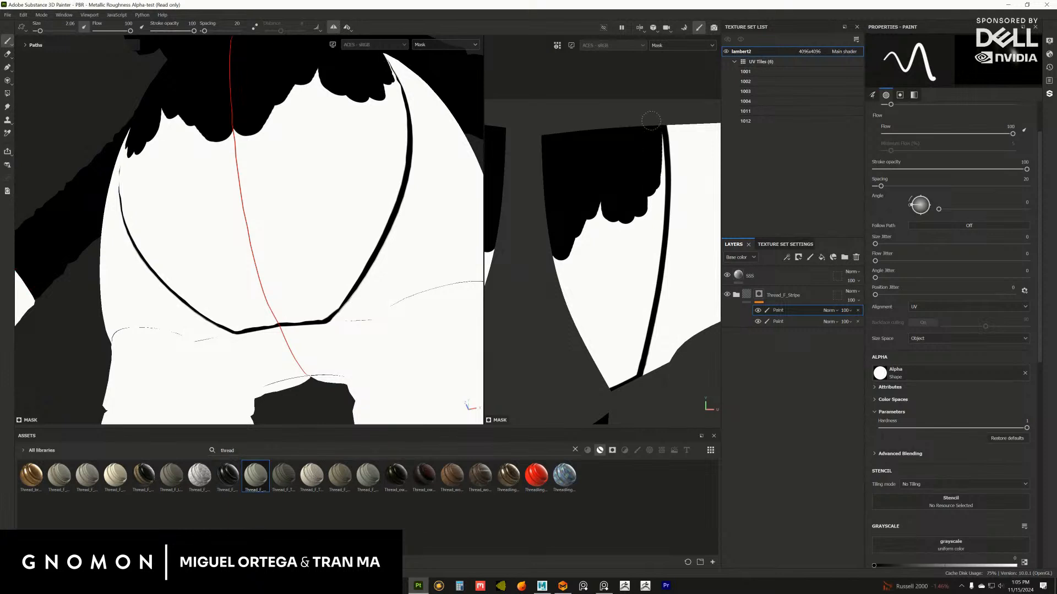
pyautogui.moveTo(656, 180)
pyautogui.mouseDown()
pyautogui.moveTo(648, 248)
pyautogui.moveTo(655, 228)
pyautogui.mouseUp()
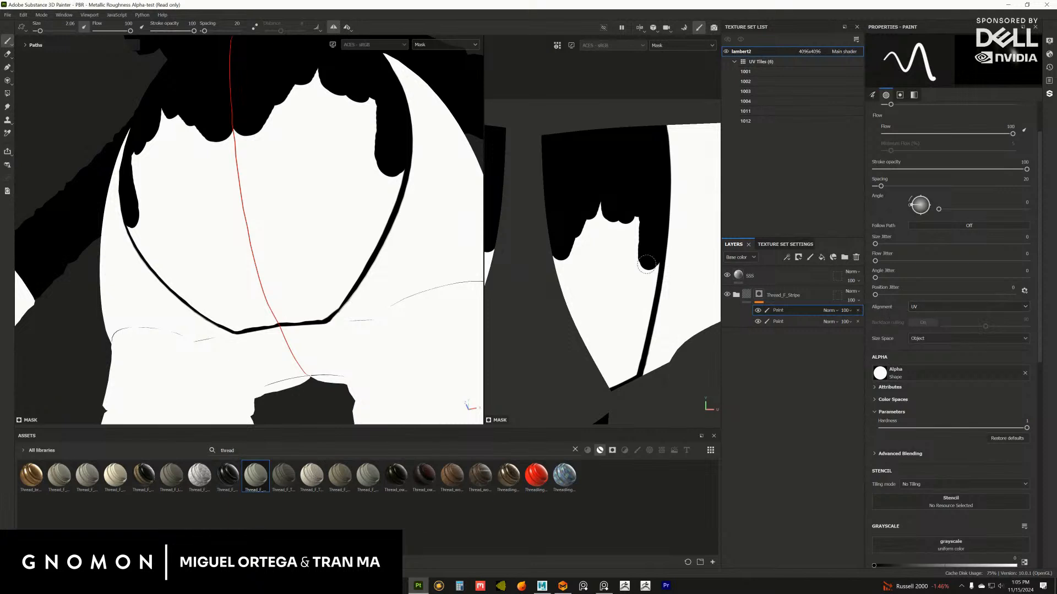
pyautogui.moveTo(647, 267)
pyautogui.mouseDown()
pyautogui.moveTo(649, 259)
pyautogui.moveTo(651, 272)
pyautogui.mouseUp()
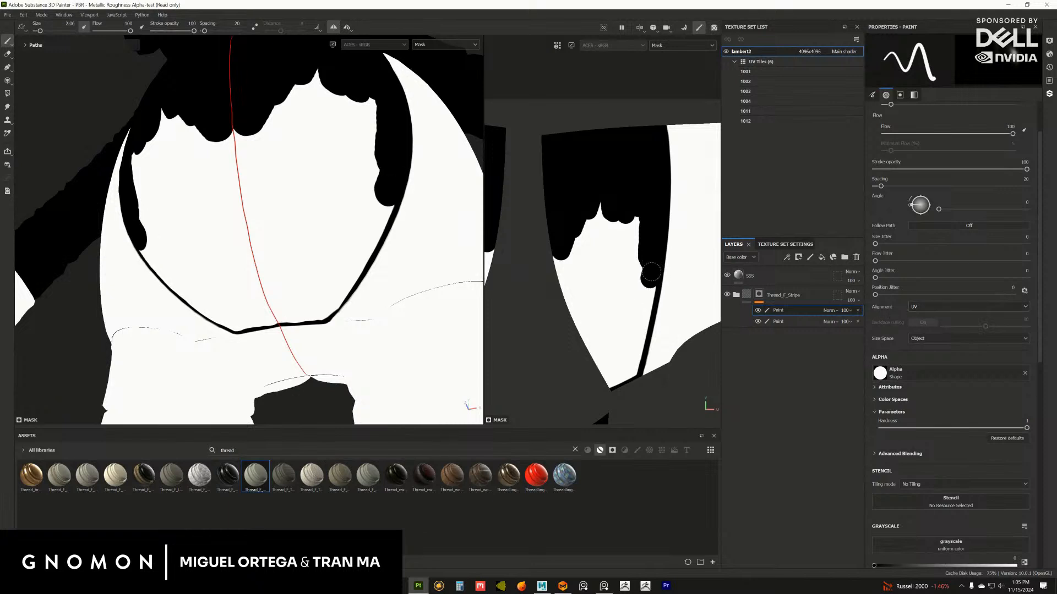
pyautogui.keyDown('shift'); pyautogui.click(626, 375); pyautogui.keyUp('shift')
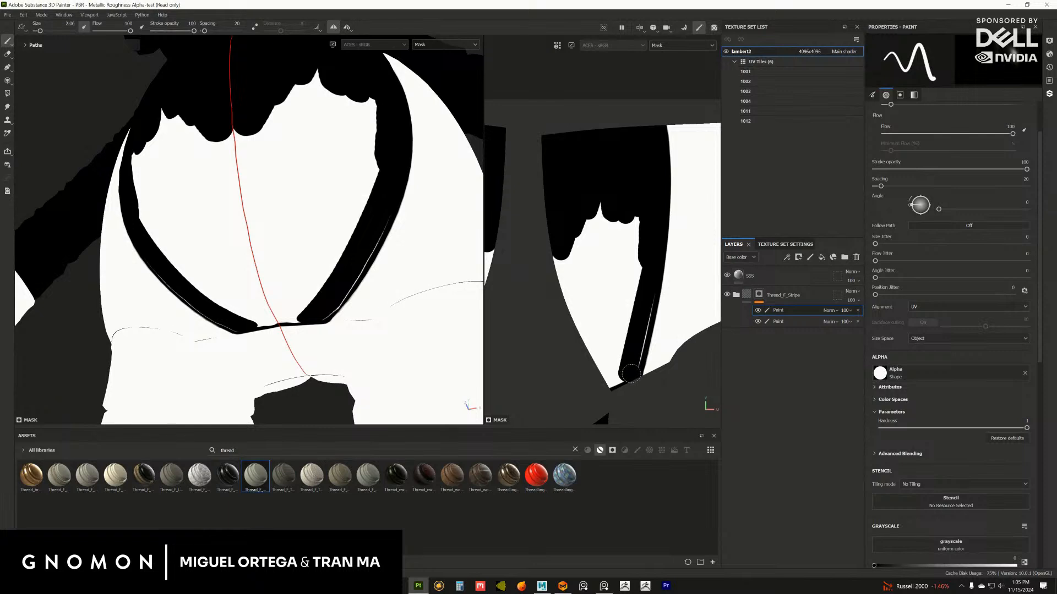
pyautogui.keyDown('shift'); pyautogui.click(649, 295); pyautogui.keyUp('shift')
pyautogui.moveTo(612, 364)
pyautogui.mouseDown()
pyautogui.moveTo(574, 287)
pyautogui.moveTo(600, 357)
pyautogui.moveTo(593, 297)
pyautogui.moveTo(615, 208)
pyautogui.moveTo(599, 278)
pyautogui.moveTo(611, 296)
pyautogui.moveTo(632, 229)
pyautogui.moveTo(624, 303)
pyautogui.mouseUp()
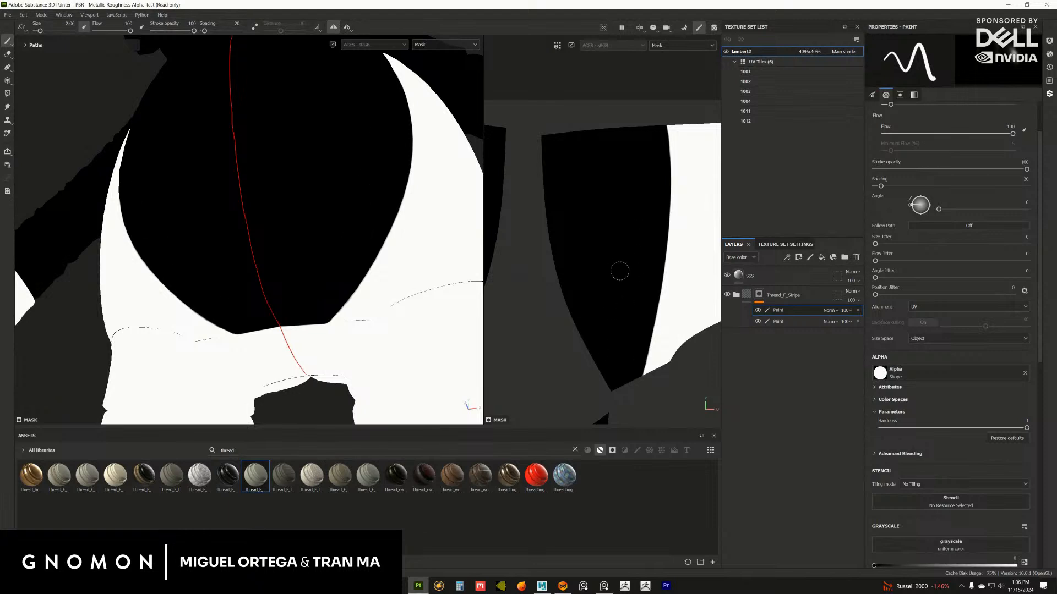
# Turn off symmetry and paint the leftover white specks along the pants panel's upper edge black with a small brush in the UV view
pyautogui.keyDown('alt'); pyautogui.moveTo(620, 271); pyautogui.dragTo(689, 295, button='middle'); pyautogui.keyUp('alt')
pyautogui.keyDown('alt'); pyautogui.moveTo(689, 296); pyautogui.dragTo(633, 279, button='right'); pyautogui.keyUp('alt')
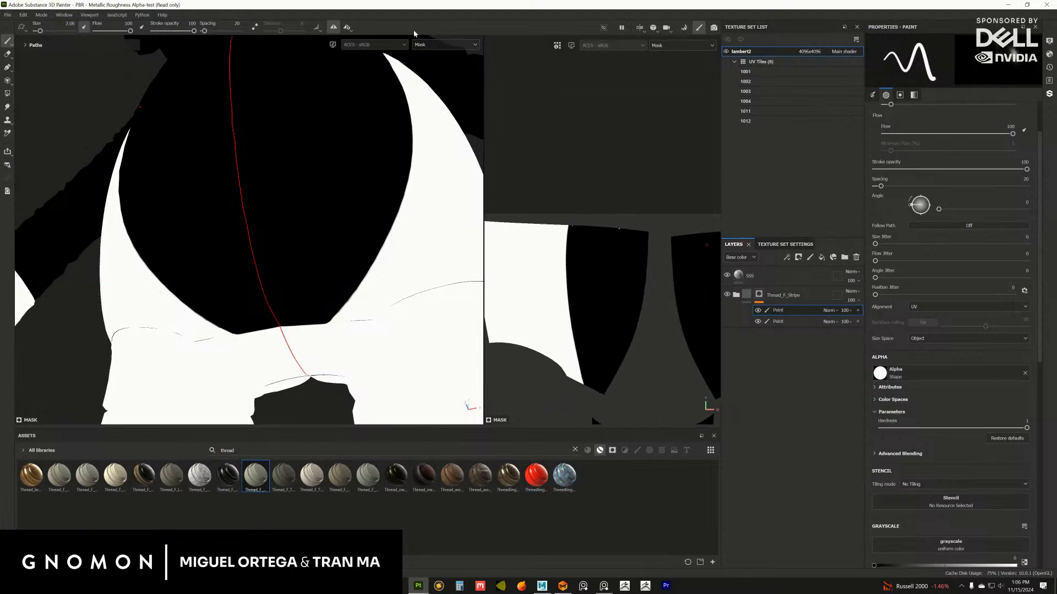
pyautogui.click(333, 27)
pyautogui.scroll(4, 577, 231)
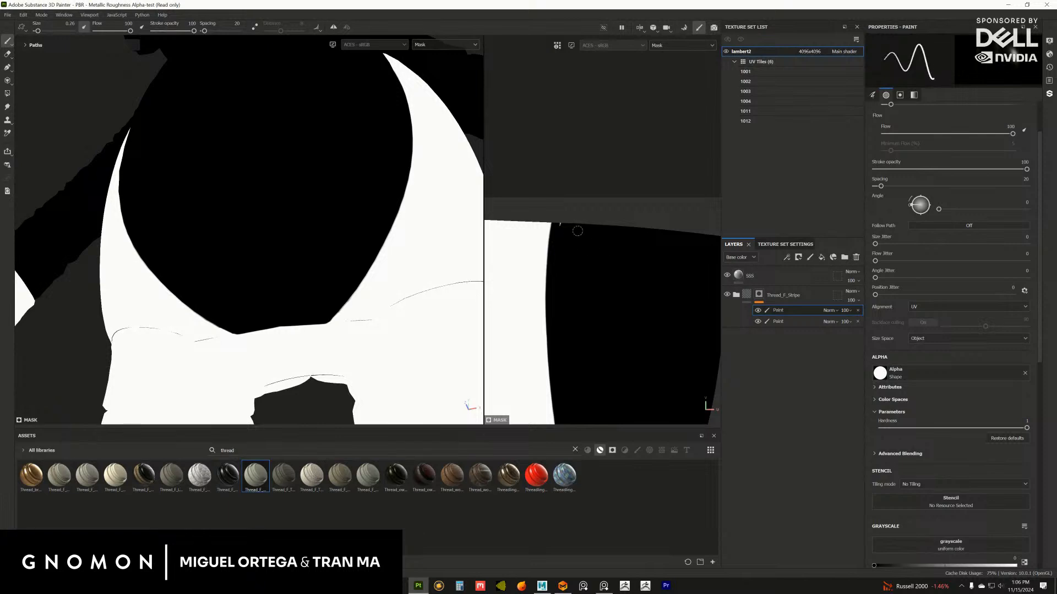
pyautogui.scroll(-6, 371, 292)
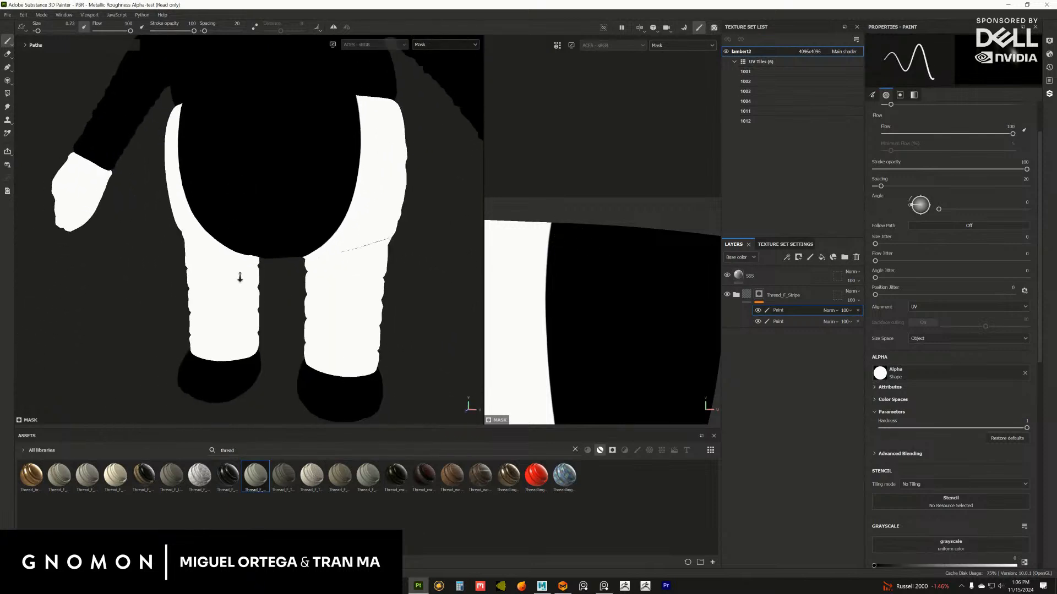
# Return to the material view and duplicate the Thread_F_Stripe folder together with its mask
pyautogui.press('m')
pyautogui.keyDown('alt'); pyautogui.moveTo(258, 219); pyautogui.dragTo(320, 214); pyautogui.keyUp('alt')
pyautogui.click(737, 300)
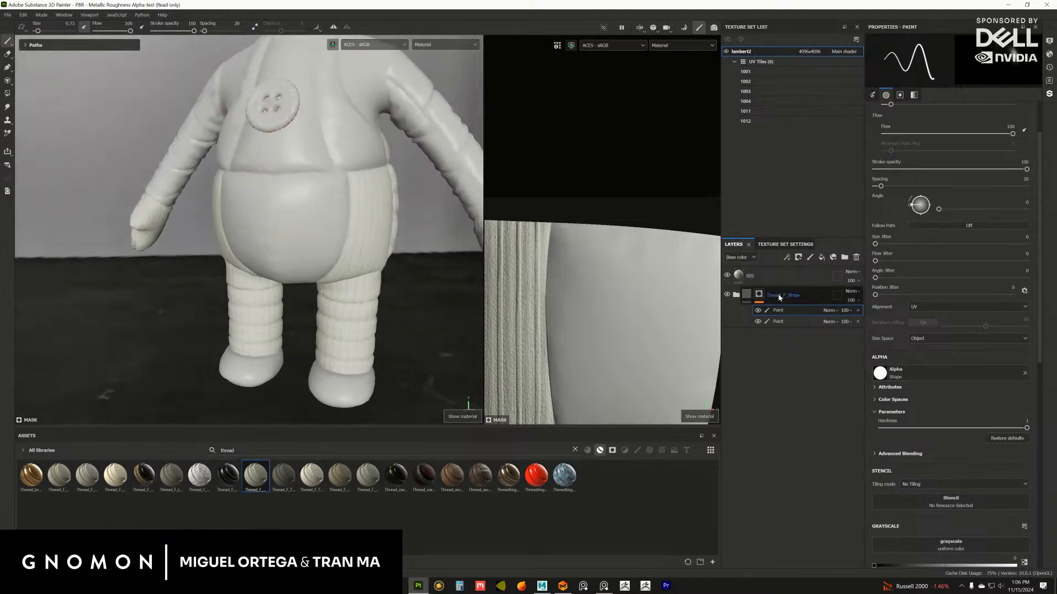
pyautogui.click(738, 295)
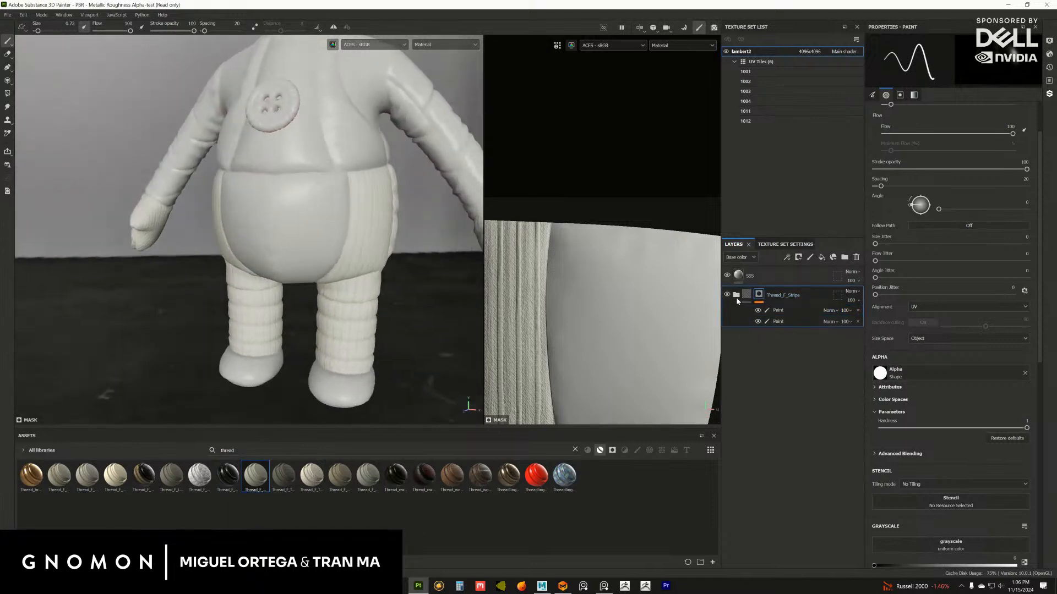
pyautogui.rightClick(731, 301)
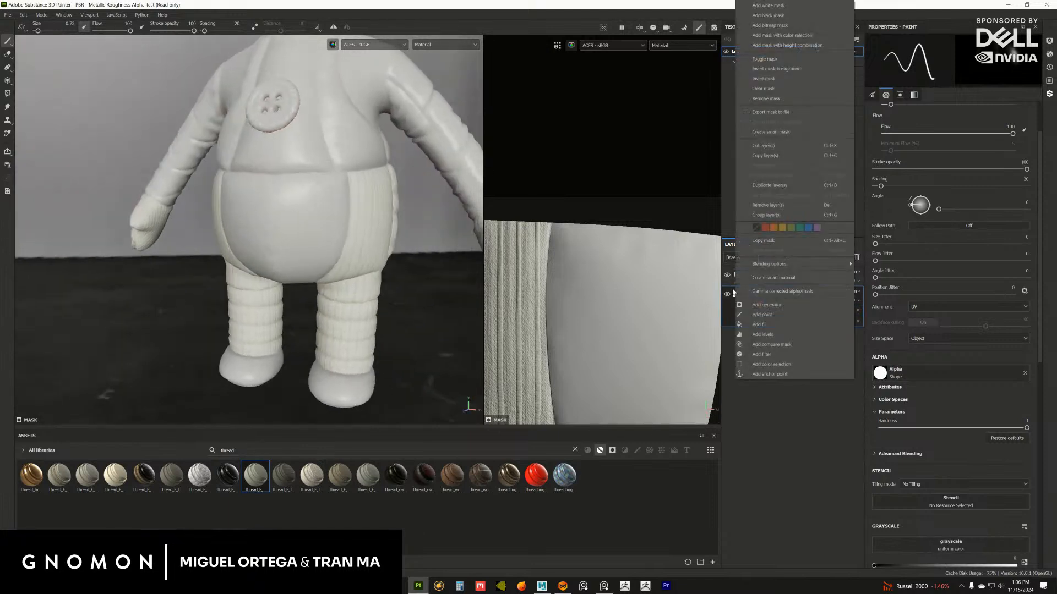
pyautogui.click(762, 184)
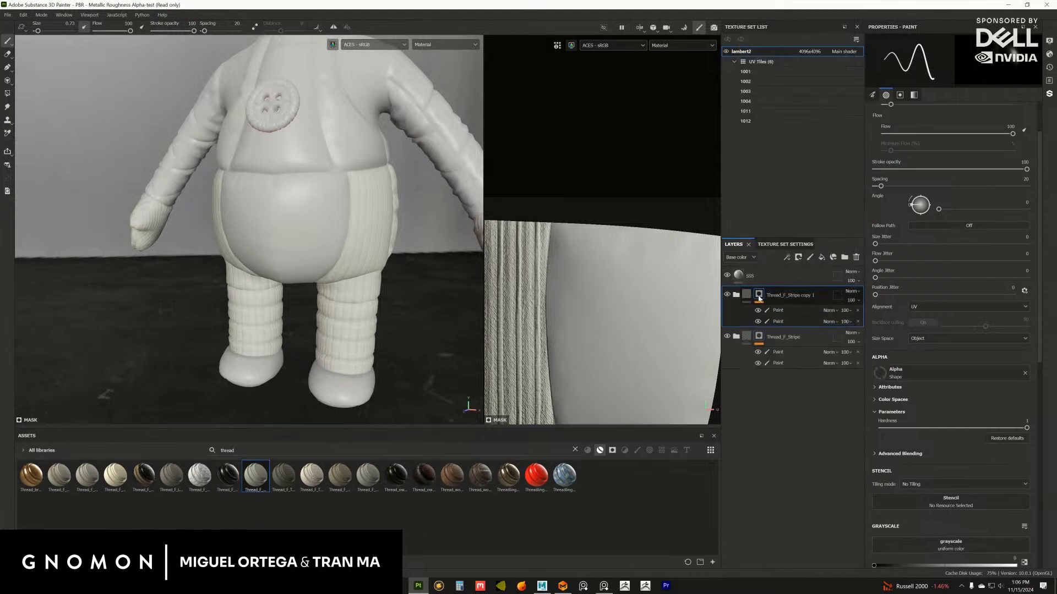
# Display the mask of Thread_F_Stripe copy 1 and delete both of its Paint effects
pyautogui.keyDown('alt'); pyautogui.click(760, 295); pyautogui.keyUp('alt')
pyautogui.click(858, 311)
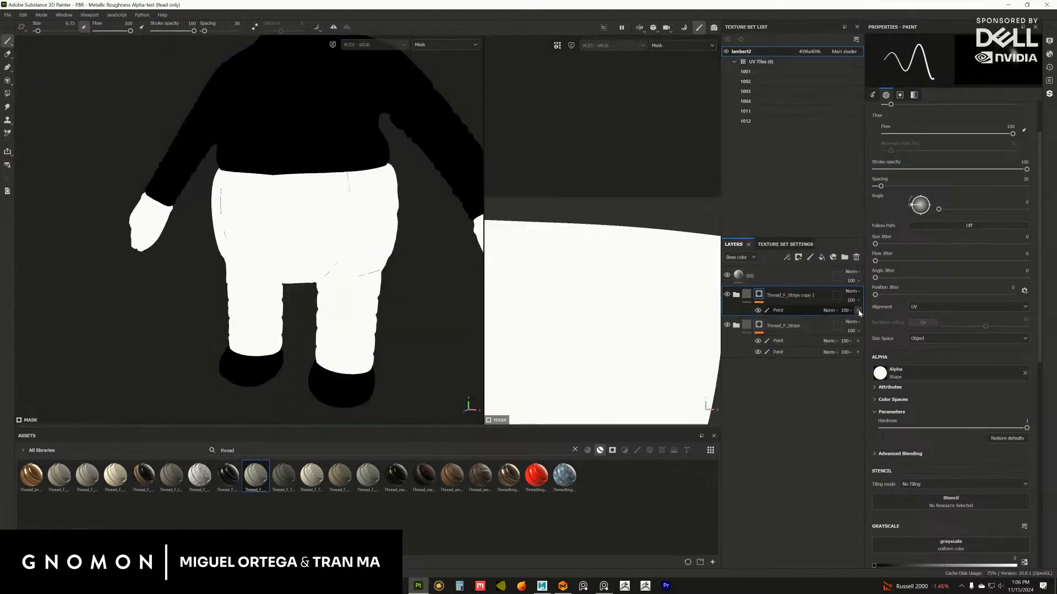
pyautogui.click(857, 311)
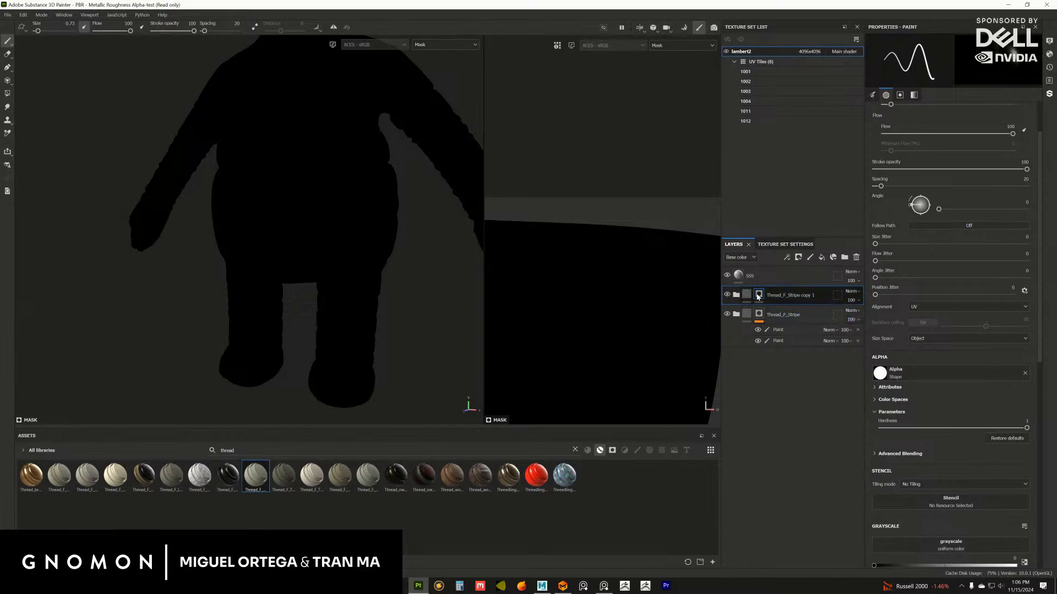
# Add a new Paint effect to the mask of Thread_F_Stripe copy 1
pyautogui.scroll(-4, 608, 314)
pyautogui.keyDown('alt'); pyautogui.moveTo(608, 314); pyautogui.dragTo(613, 199, button='middle'); pyautogui.keyUp('alt')
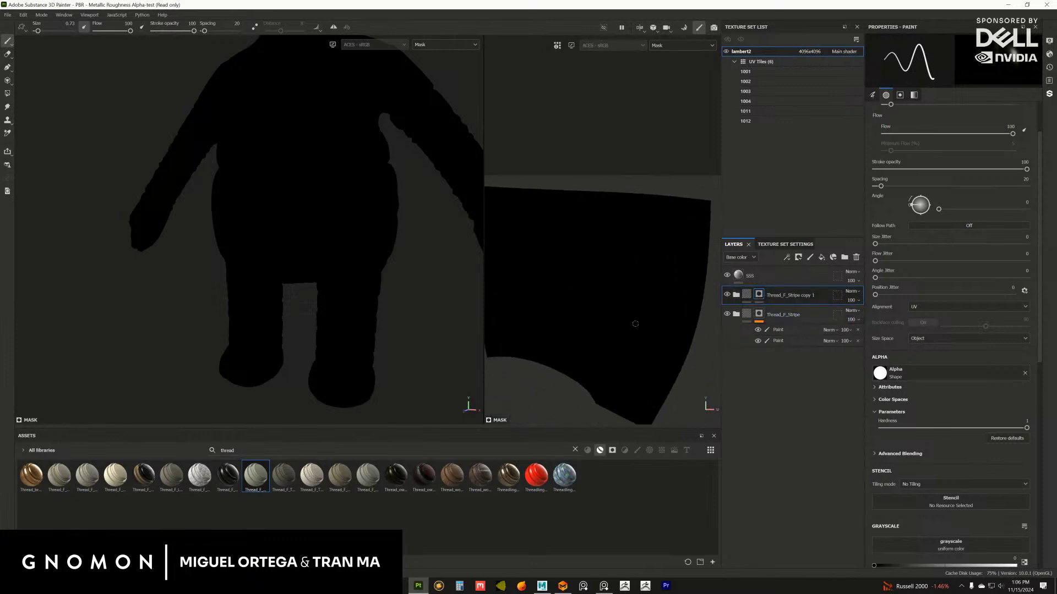
pyautogui.keyDown('alt'); pyautogui.moveTo(636, 323); pyautogui.dragTo(636, 281, button='middle'); pyautogui.keyUp('alt')
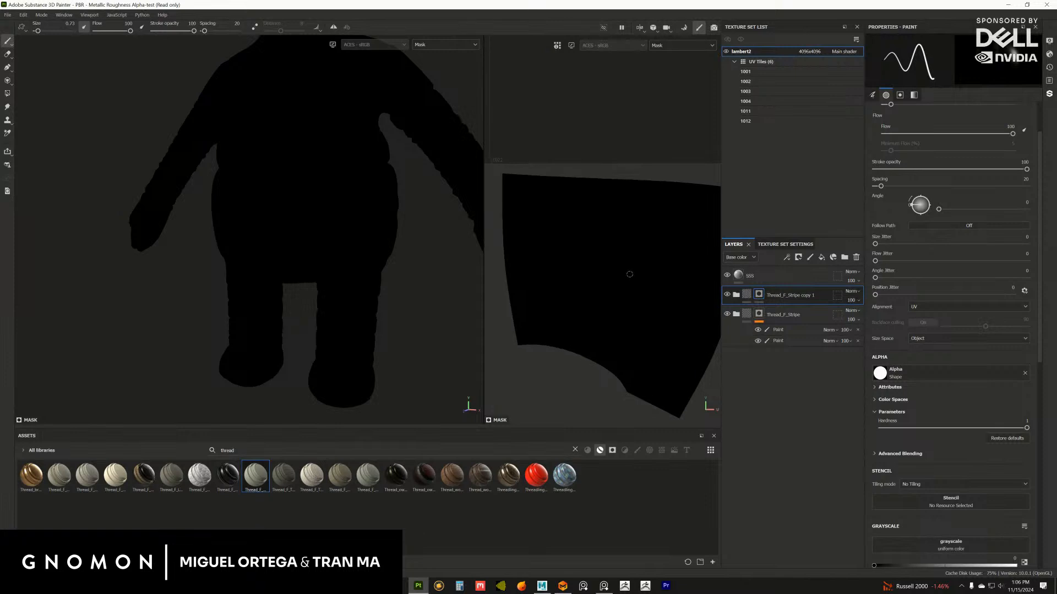
pyautogui.click(787, 257)
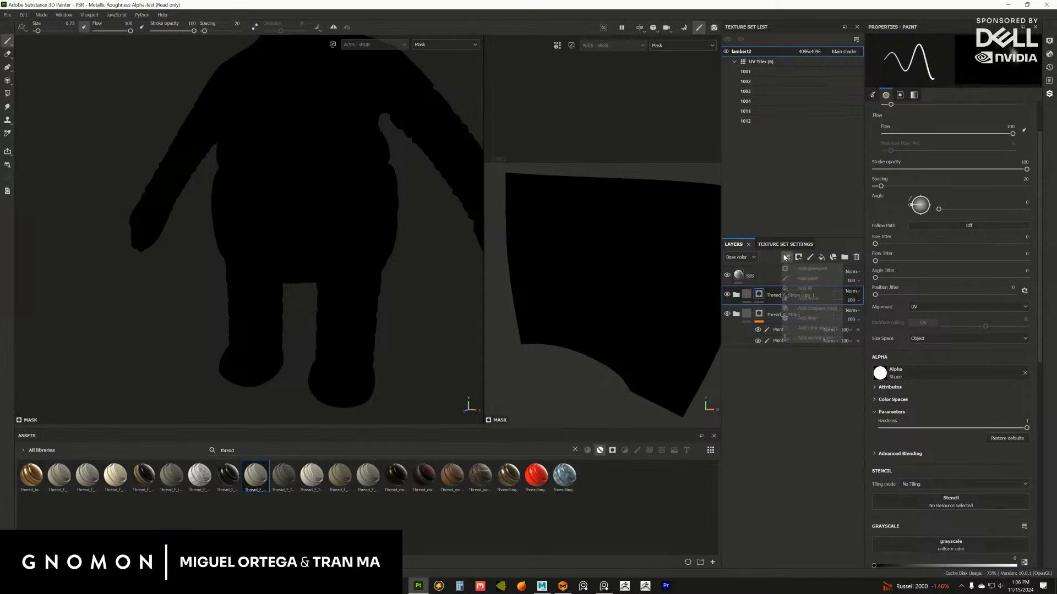
pyautogui.click(779, 221)
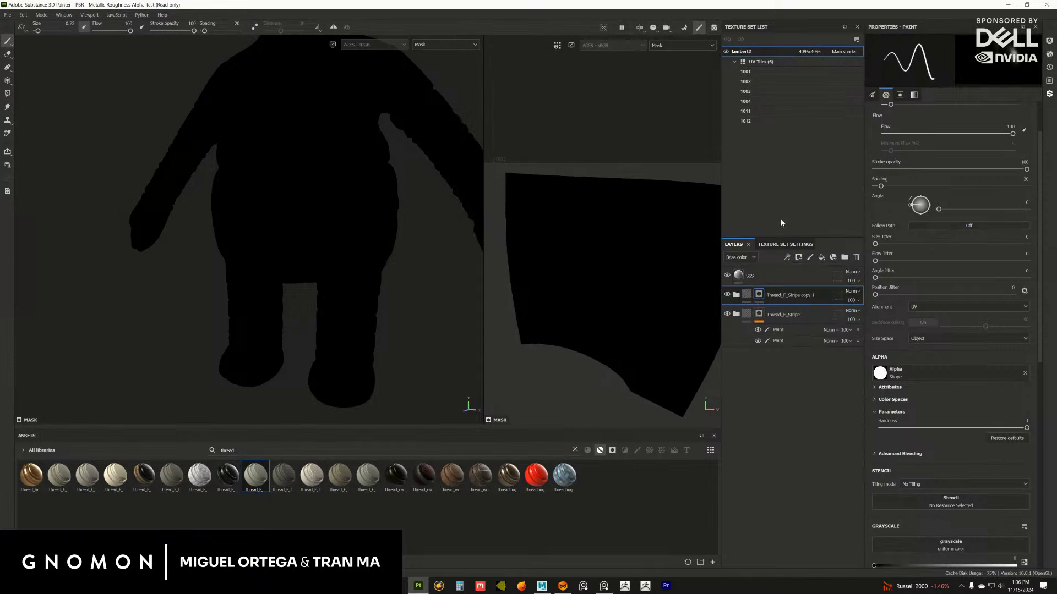
pyautogui.click(788, 257)
pyautogui.click(797, 281)
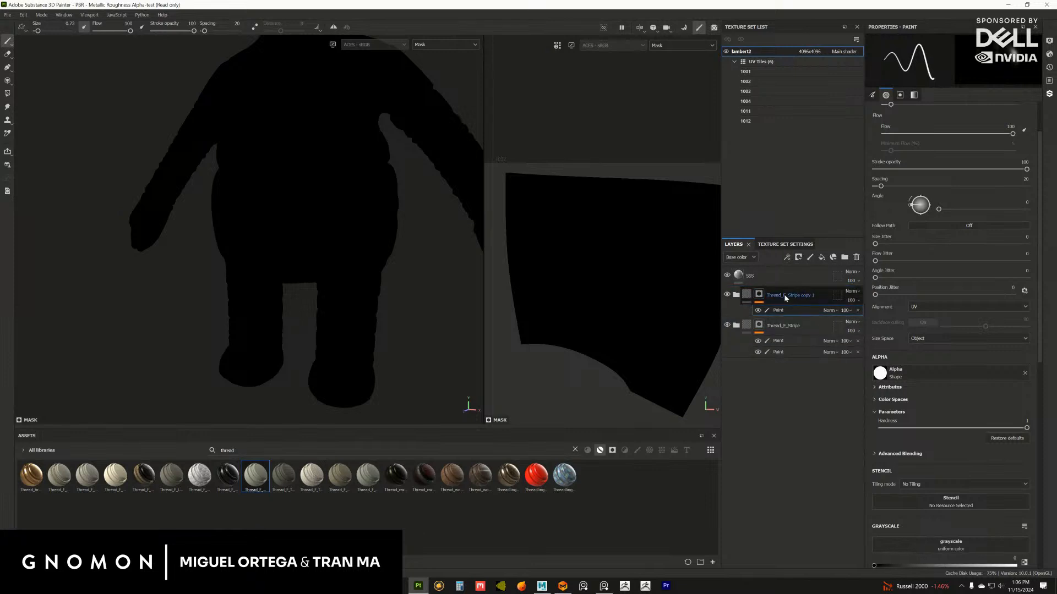
# Show the red mesh wireframe on the model with an opacity of 49
pyautogui.keyDown('alt'); pyautogui.moveTo(412, 248); pyautogui.dragTo(416, 261, button='middle'); pyautogui.keyUp('alt')
pyautogui.click(1050, 41)
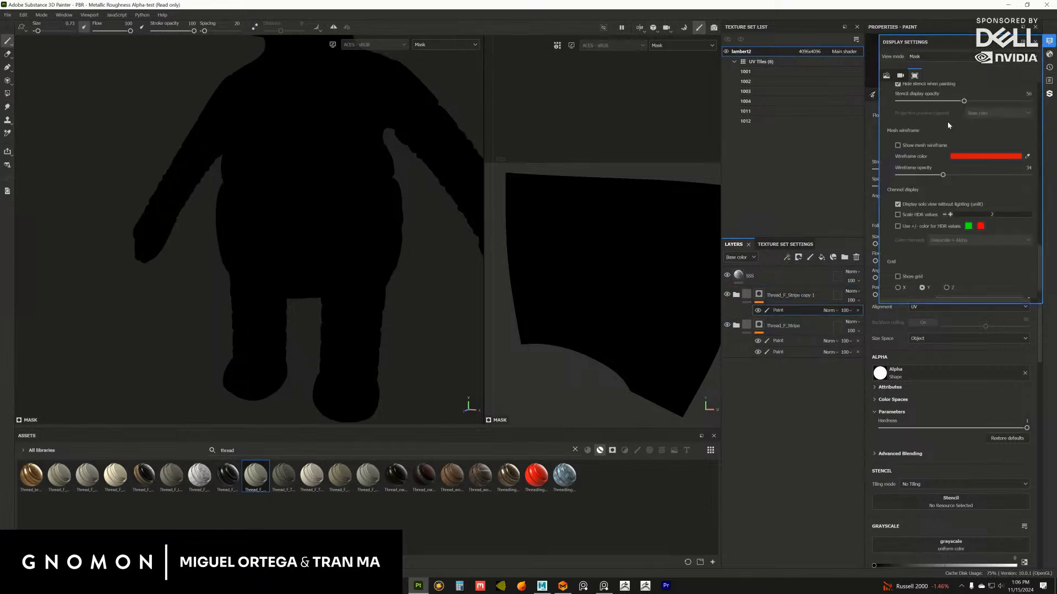
pyautogui.click(912, 146)
pyautogui.scroll(3, 587, 278)
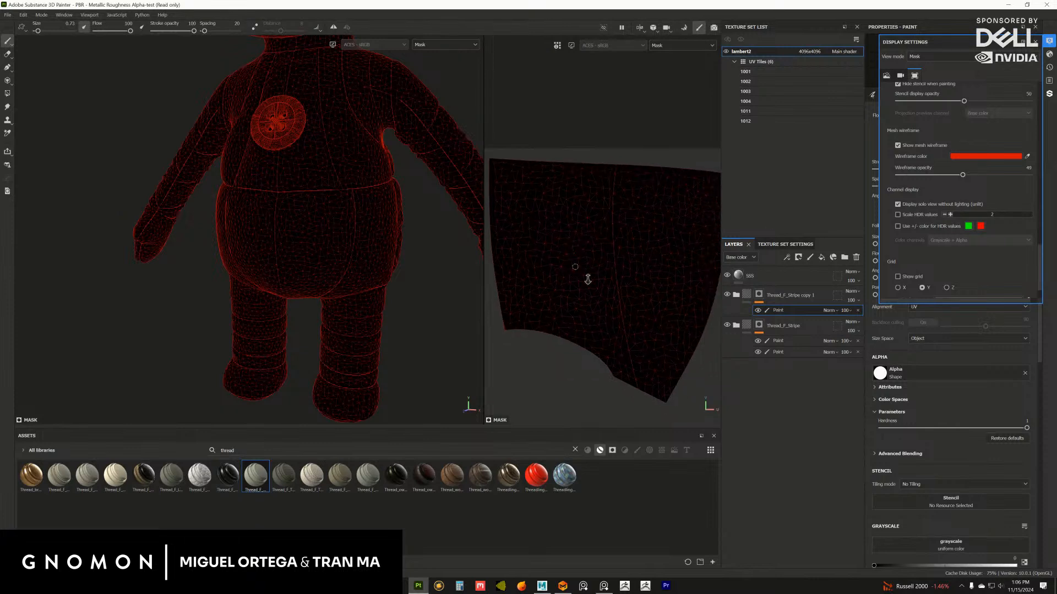
pyautogui.scroll(2, 24, 64)
pyautogui.scroll(5, 378, 283)
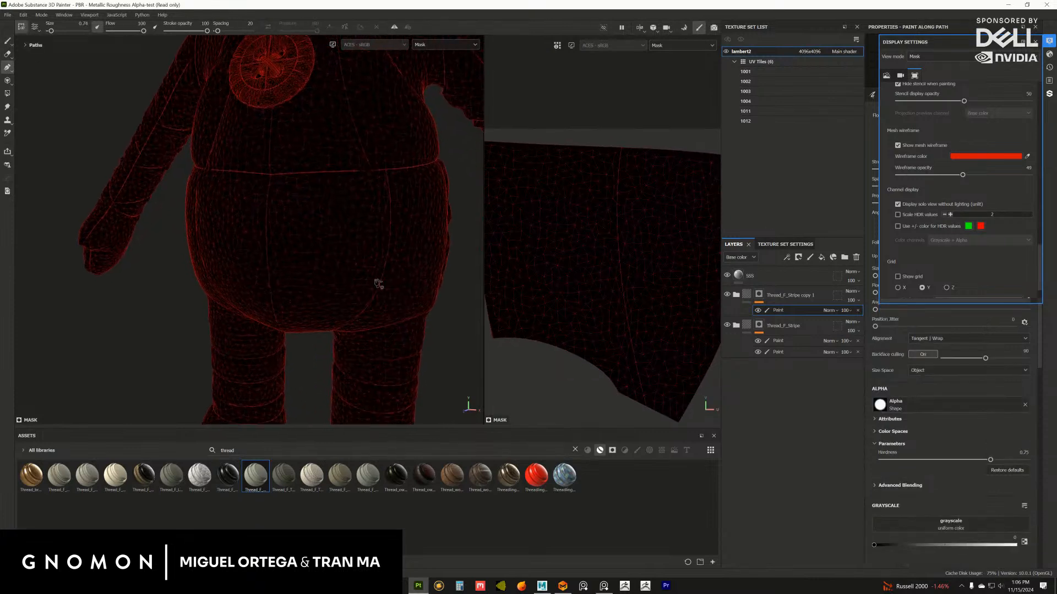
# Activate the Paint Along Path tool and swap its grayscale value to white
pyautogui.press('p')
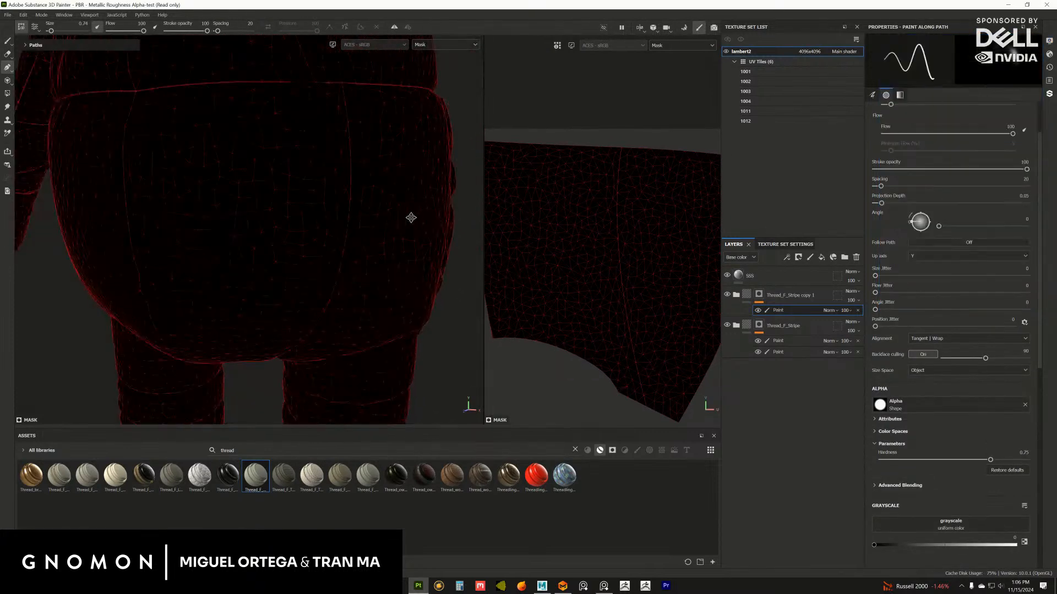
pyautogui.keyDown('alt'); pyautogui.moveTo(411, 218); pyautogui.dragTo(417, 223, button='middle'); pyautogui.keyUp('alt')
pyautogui.press('x')
pyautogui.keyDown('alt'); pyautogui.moveTo(317, 185); pyautogui.dragTo(357, 245); pyautogui.keyUp('alt')
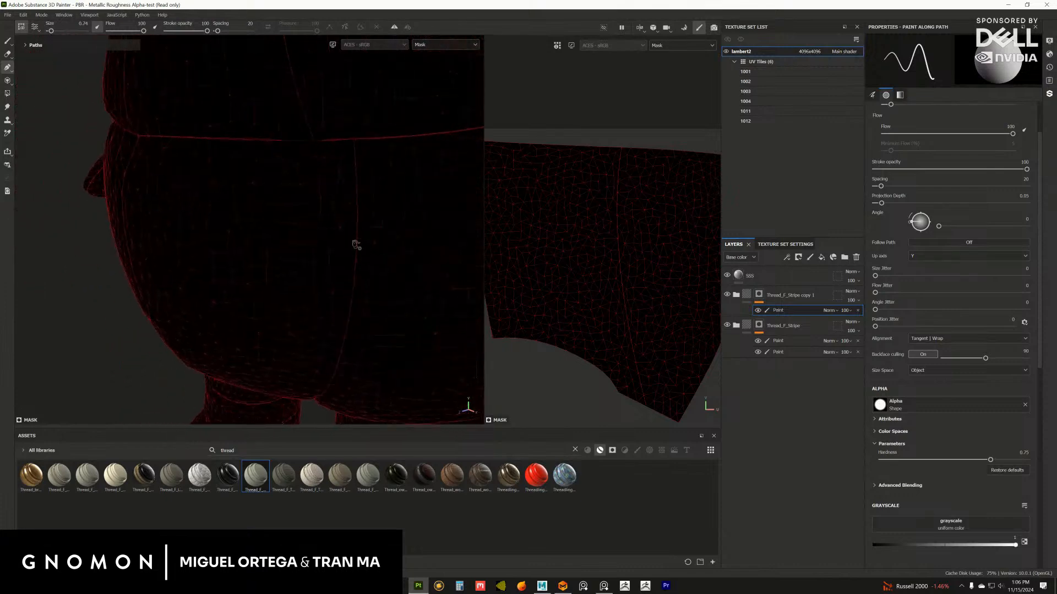
pyautogui.click(347, 138)
pyautogui.keyDown('alt'); pyautogui.moveTo(353, 201); pyautogui.dragTo(377, 373); pyautogui.keyUp('alt')
pyautogui.click(617, 163)
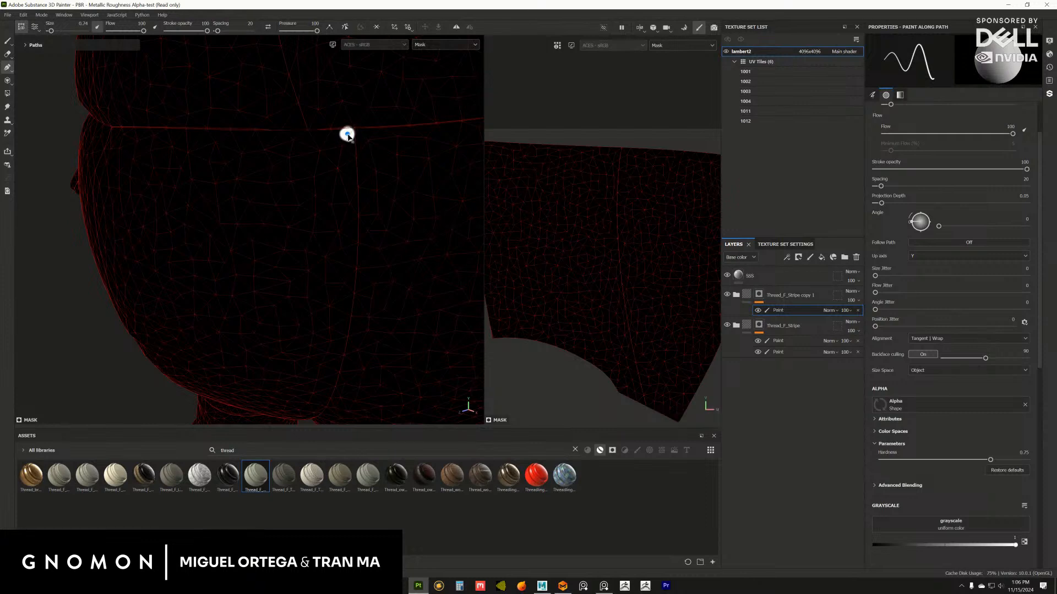
pyautogui.click(350, 258)
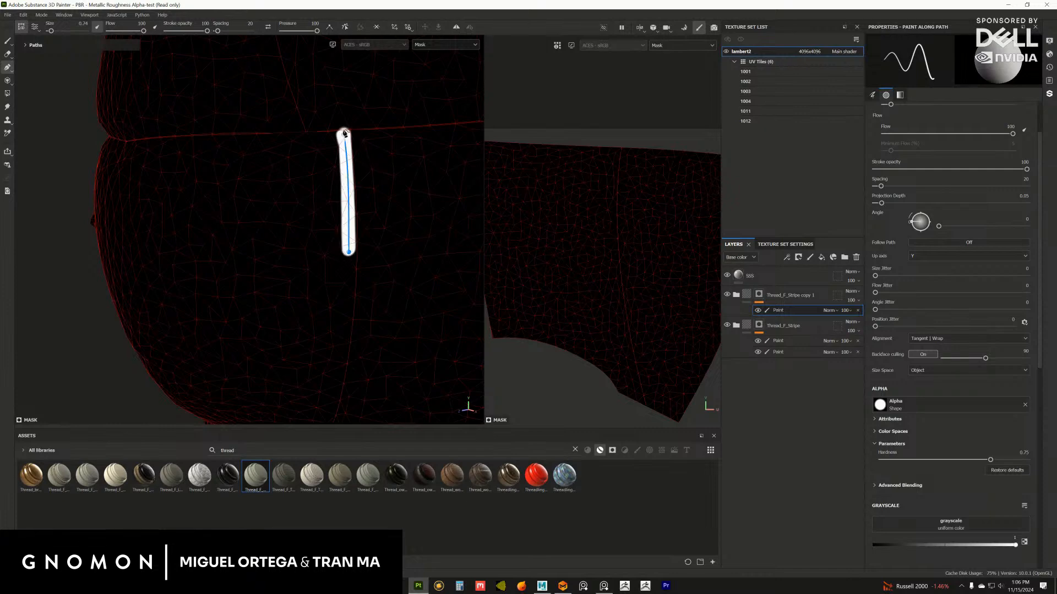
pyautogui.keyDown('alt'); pyautogui.moveTo(327, 294); pyautogui.dragTo(335, 208, button='middle'); pyautogui.keyUp('alt')
pyautogui.keyDown('alt'); pyautogui.moveTo(335, 208); pyautogui.dragTo(359, 154); pyautogui.keyUp('alt')
pyautogui.keyDown('alt'); pyautogui.moveTo(359, 154); pyautogui.dragTo(336, 366, button='middle'); pyautogui.keyUp('alt')
pyautogui.keyDown('alt'); pyautogui.moveTo(335, 366); pyautogui.dragTo(403, 319, button='right'); pyautogui.keyUp('alt')
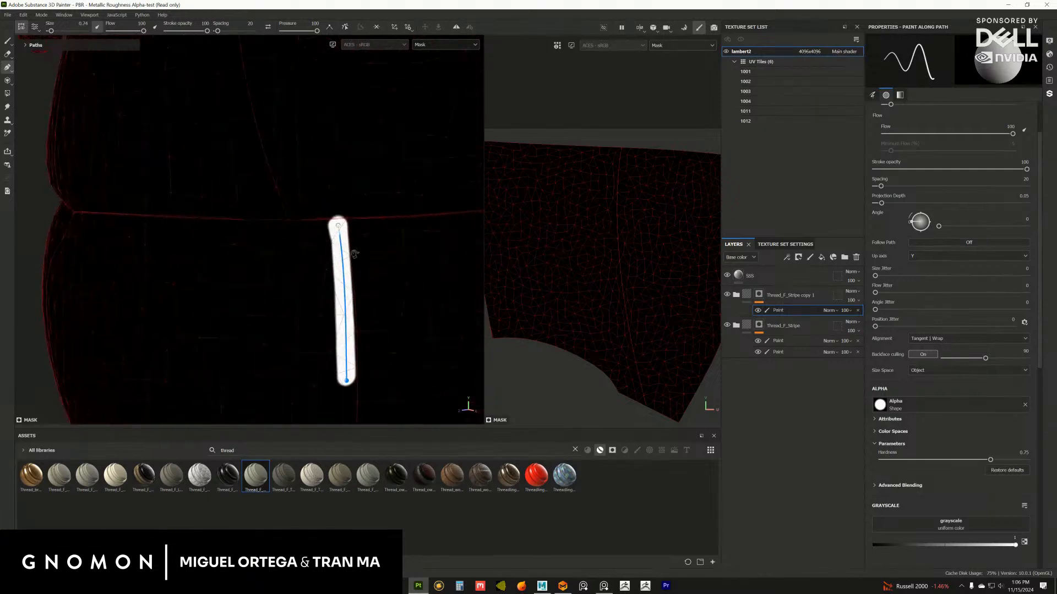
pyautogui.keyDown('alt'); pyautogui.moveTo(355, 254); pyautogui.dragTo(336, 202, button='right'); pyautogui.keyUp('alt')
pyautogui.moveTo(227, 255)
pyautogui.keyDown('alt'); pyautogui.mouseDown(button='middle')
pyautogui.moveTo(338, 181)
pyautogui.moveTo(331, 220)
pyautogui.moveTo(364, 124)
pyautogui.mouseUp(button='middle'); pyautogui.keyUp('alt')
pyautogui.moveTo(360, 114); pyautogui.dragTo(363, 117)
pyautogui.keyDown('alt'); pyautogui.moveTo(362, 117); pyautogui.dragTo(353, 230, button='middle'); pyautogui.keyUp('alt')
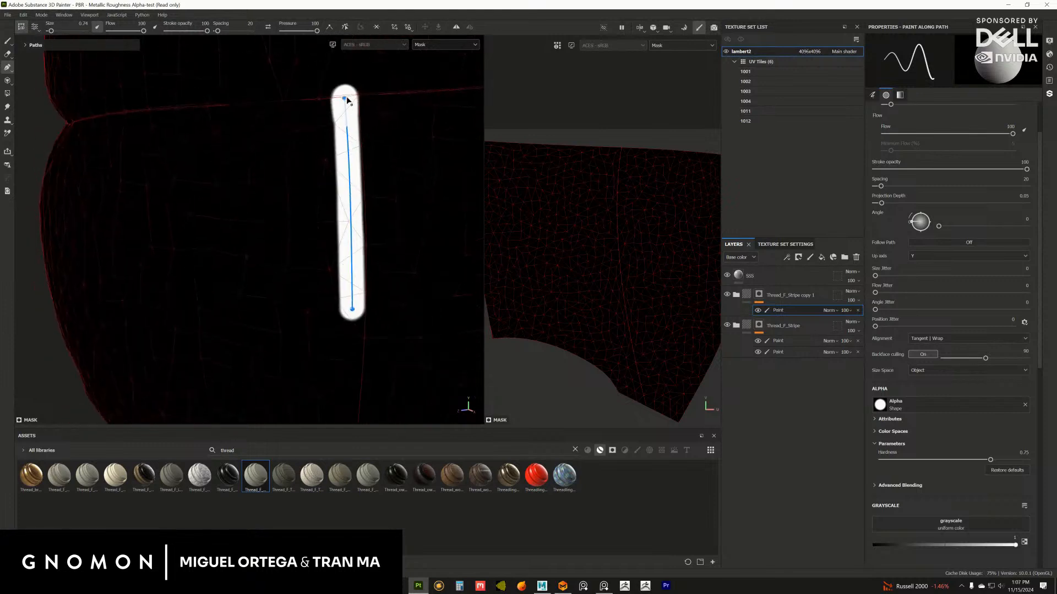
pyautogui.moveTo(347, 99); pyautogui.dragTo(349, 109)
pyautogui.keyDown('alt'); pyautogui.moveTo(284, 250); pyautogui.dragTo(339, 227); pyautogui.keyUp('alt')
# With symmetry on, start a white path just below the waist seam and place points down the upper part of the pants panel seam
pyautogui.moveTo(355, 291)
pyautogui.keyDown('alt'); pyautogui.mouseDown()
pyautogui.moveTo(353, 217)
pyautogui.moveTo(345, 259)
pyautogui.moveTo(357, 202)
pyautogui.moveTo(377, 236)
pyautogui.moveTo(411, 201)
pyautogui.moveTo(362, 262)
pyautogui.moveTo(330, 279)
pyautogui.moveTo(439, 243)
pyautogui.moveTo(383, 179)
pyautogui.moveTo(395, 292)
pyautogui.mouseUp(); pyautogui.keyUp('alt')
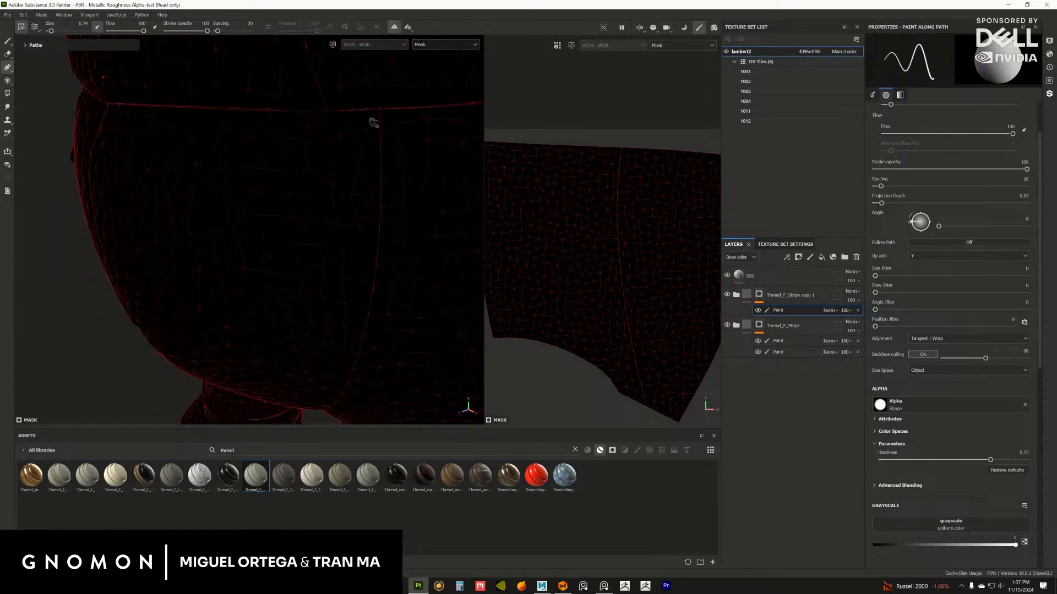
pyautogui.moveTo(373, 122)
pyautogui.keyDown('alt'); pyautogui.mouseDown()
pyautogui.moveTo(353, 162)
pyautogui.moveTo(370, 119)
pyautogui.mouseUp(); pyautogui.keyUp('alt')
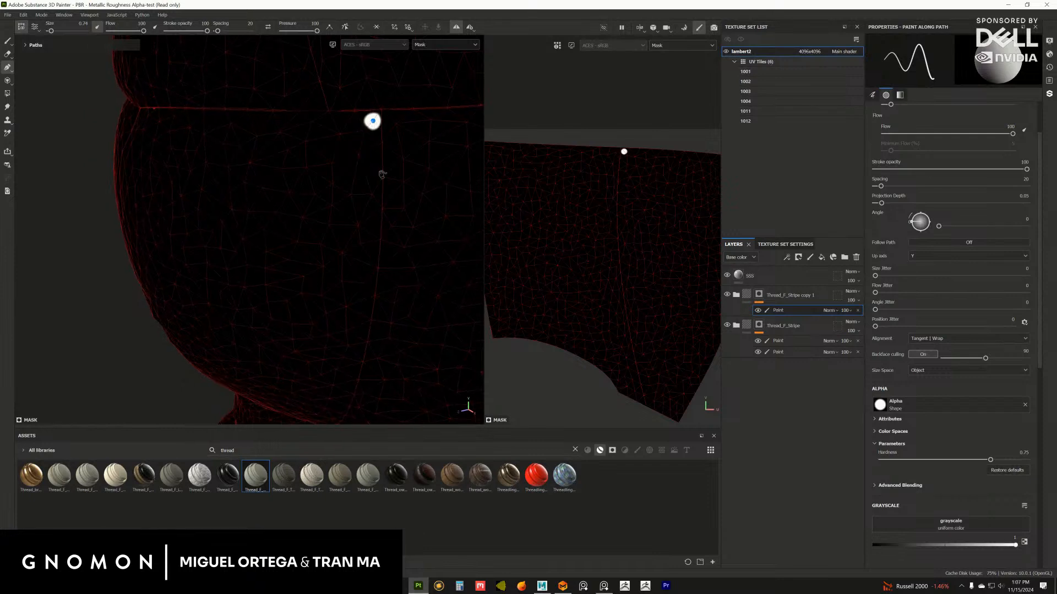
pyautogui.click(376, 244)
pyautogui.scroll(3, 376, 242)
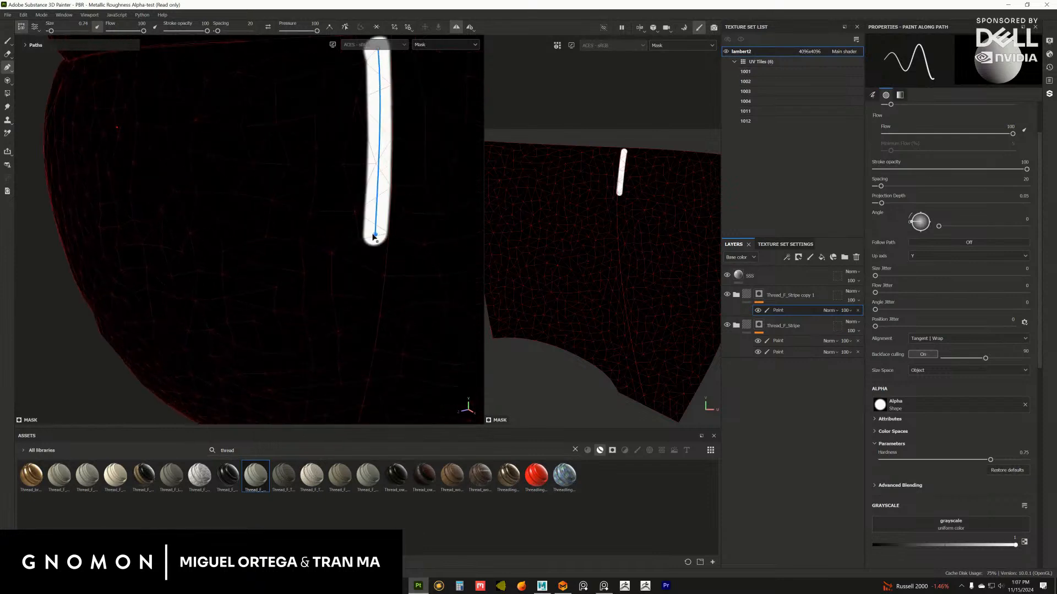
pyautogui.moveTo(377, 237)
pyautogui.keyDown('alt'); pyautogui.mouseDown()
pyautogui.moveTo(372, 217)
pyautogui.moveTo(400, 207)
pyautogui.moveTo(358, 213)
pyautogui.moveTo(390, 153)
pyautogui.moveTo(382, 176)
pyautogui.mouseUp(); pyautogui.keyUp('alt')
pyautogui.click(391, 202)
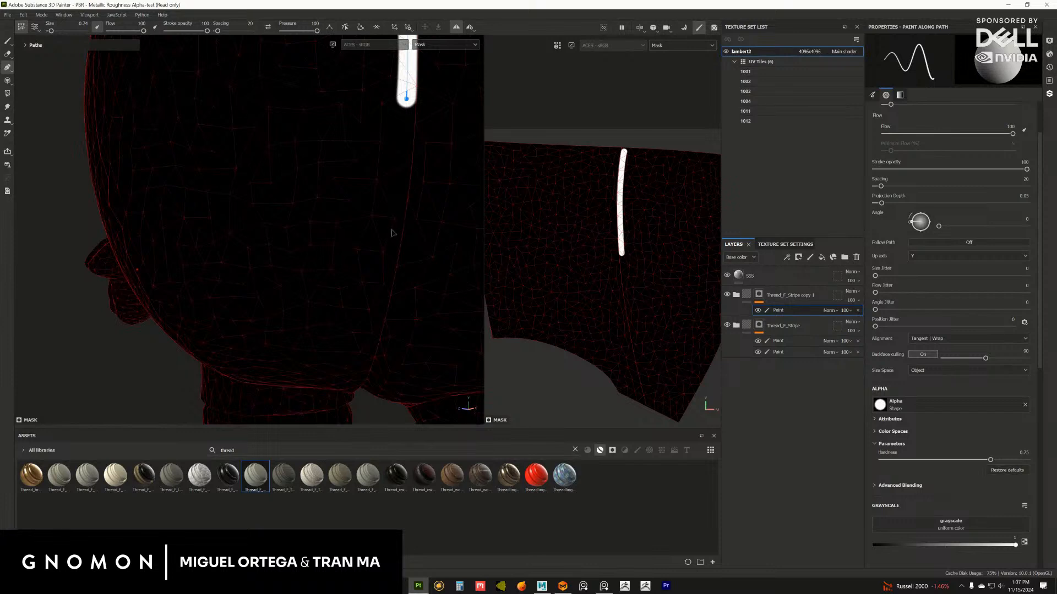
# Extend the white path along the curved seam to the centre line at the crotch, finish it and return to the Paint brush
pyautogui.click(391, 231)
pyautogui.moveTo(393, 233); pyautogui.dragTo(393, 233)
pyautogui.moveTo(382, 278)
pyautogui.keyDown('alt'); pyautogui.mouseDown()
pyautogui.moveTo(361, 234)
pyautogui.moveTo(379, 263)
pyautogui.moveTo(394, 163)
pyautogui.moveTo(396, 274)
pyautogui.moveTo(393, 210)
pyautogui.moveTo(369, 268)
pyautogui.mouseUp(); pyautogui.keyUp('alt')
pyautogui.click(374, 262)
pyautogui.click(403, 213)
pyautogui.click(392, 275)
pyautogui.click(330, 280)
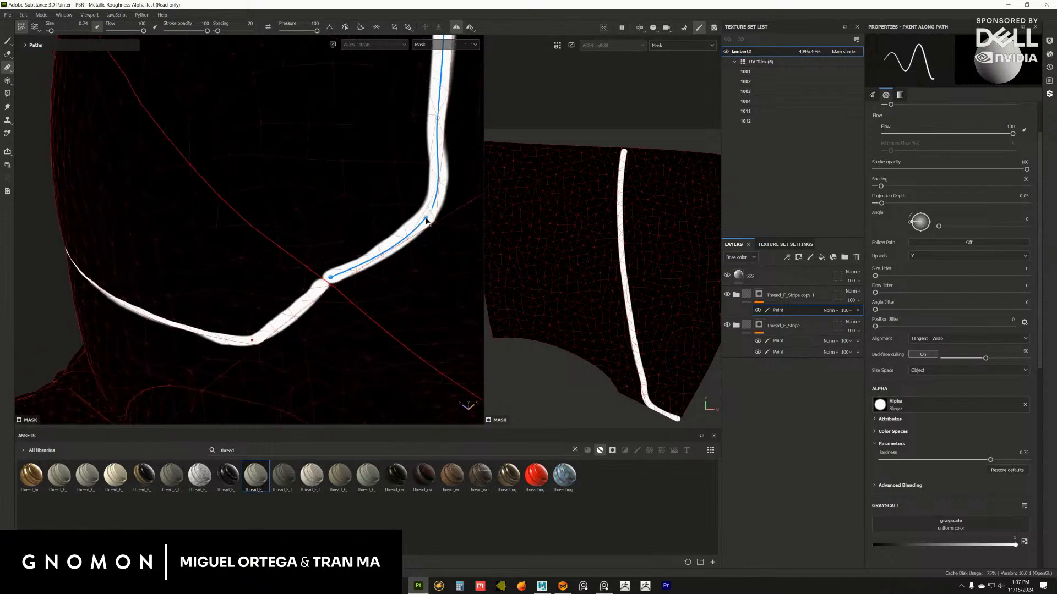
pyautogui.moveTo(406, 198)
pyautogui.keyDown('alt'); pyautogui.mouseDown()
pyautogui.moveTo(335, 290)
pyautogui.moveTo(342, 282)
pyautogui.moveTo(338, 359)
pyautogui.moveTo(325, 243)
pyautogui.moveTo(356, 239)
pyautogui.moveTo(362, 300)
pyautogui.moveTo(250, 205)
pyautogui.mouseUp(); pyautogui.keyUp('alt')
pyautogui.click(328, 296)
pyautogui.press('Escape')
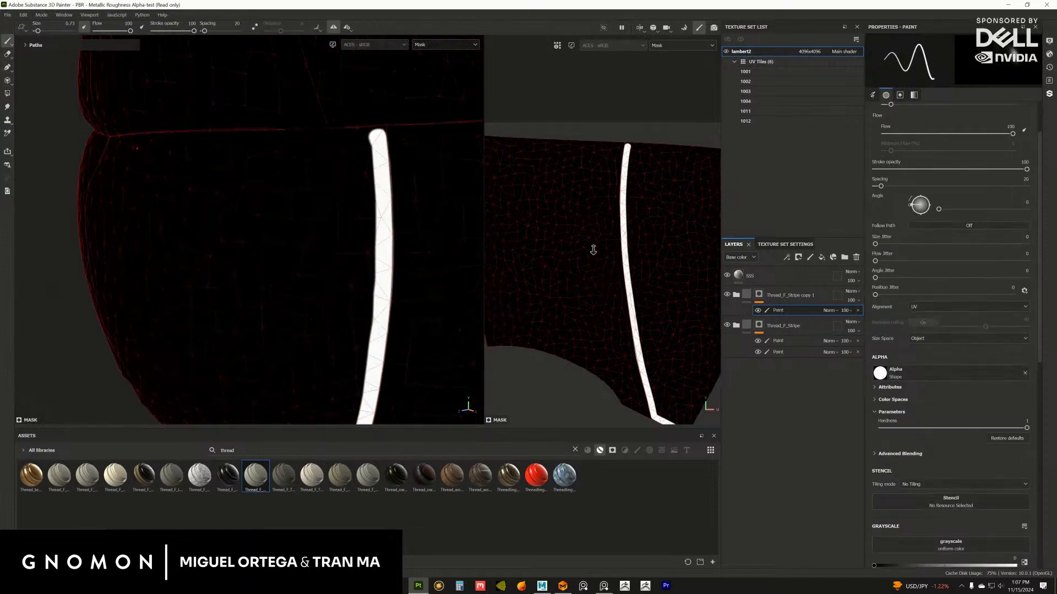
pyautogui.scroll(2, 592, 205)
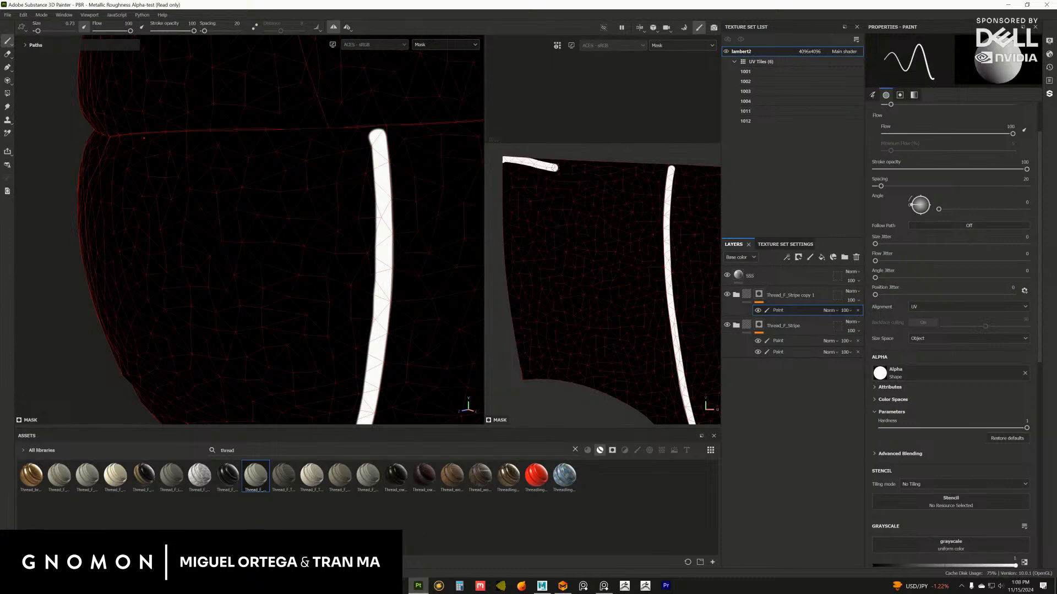
pyautogui.scroll(3, 609, 163)
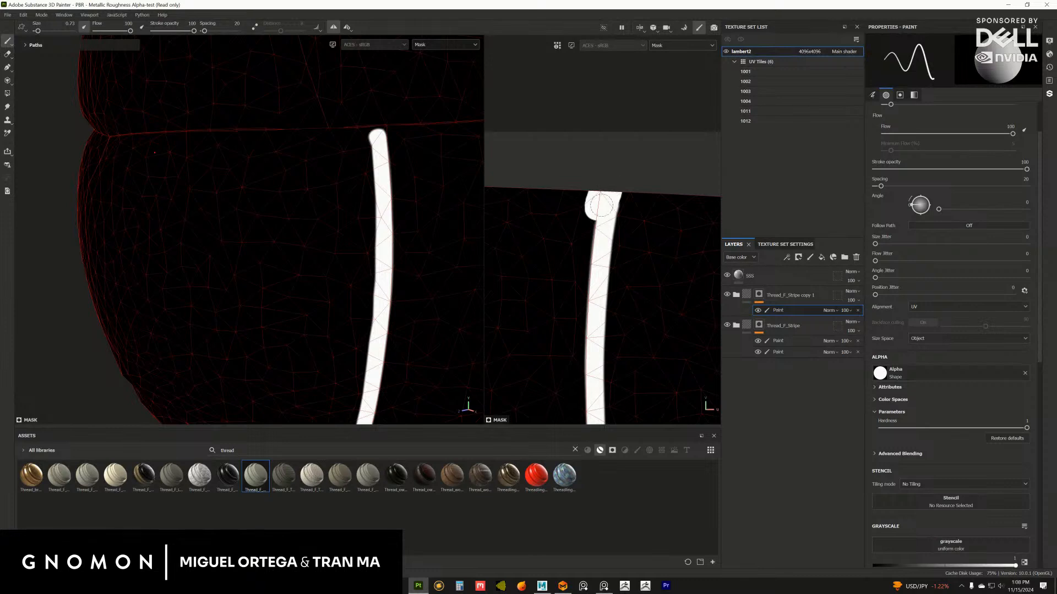
pyautogui.hotkey('ctrl', 'z')
# Set the brush size to 0.5 and paint the white strip's rounded upper end out to the panel's waist edge in the UV view
pyautogui.moveTo(536, 181)
pyautogui.mouseDown(button='middle')
pyautogui.moveTo(535, 217)
pyautogui.moveTo(573, 227)
pyautogui.mouseUp(button='middle')
pyautogui.scroll(3, 675, 320)
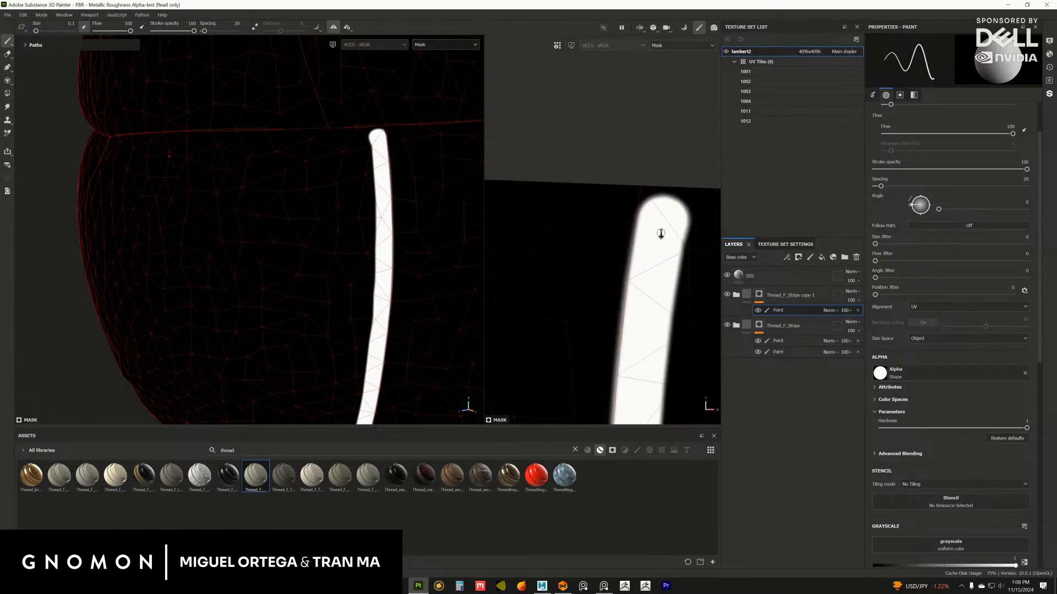
pyautogui.moveTo(661, 234); pyautogui.dragTo(738, 232, button='middle')
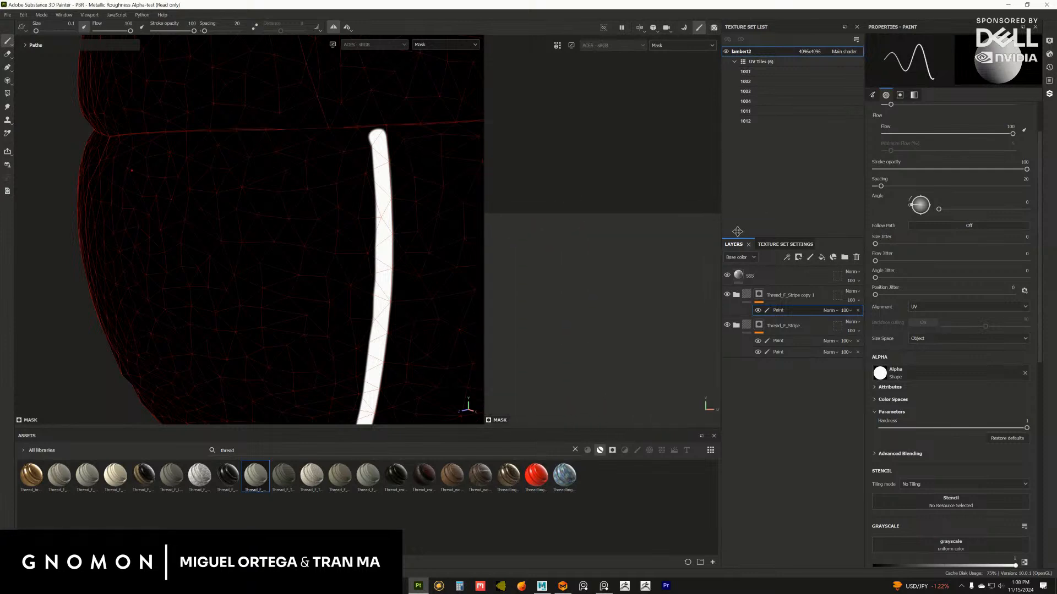
pyautogui.keyDown('alt'); pyautogui.moveTo(738, 232); pyautogui.dragTo(652, 237, button='right'); pyautogui.keyUp('alt')
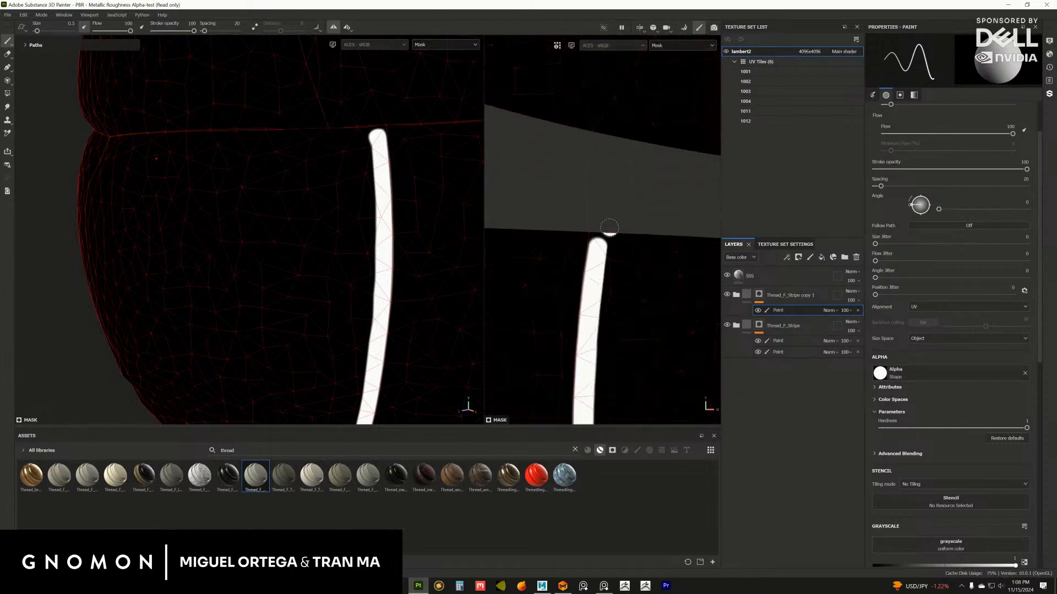
pyautogui.keyDown('alt'); pyautogui.moveTo(607, 252); pyautogui.dragTo(619, 271, button='right'); pyautogui.keyUp('alt')
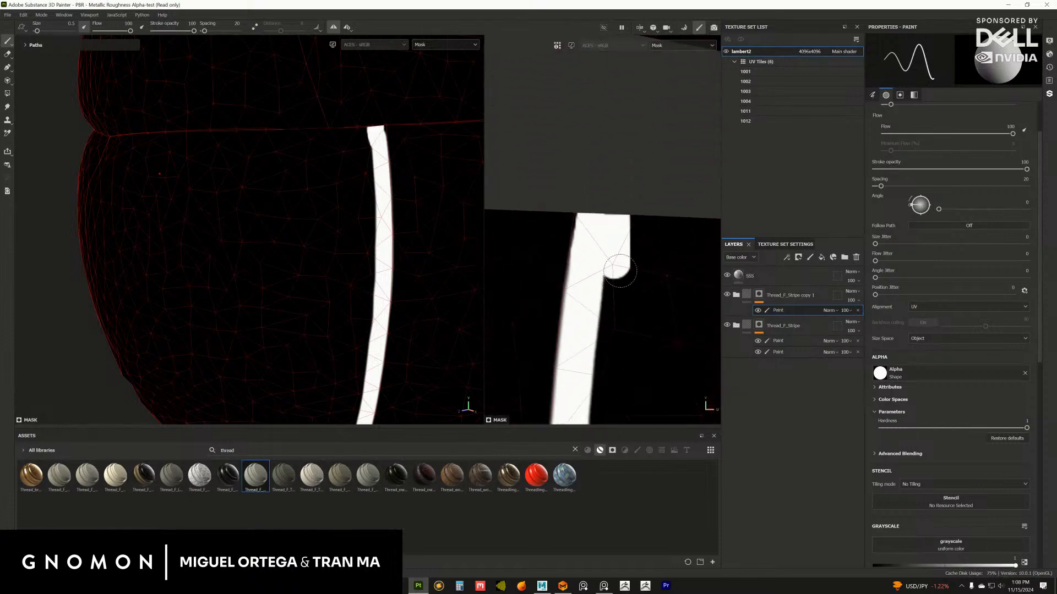
pyautogui.keyDown('shift'); pyautogui.click(564, 311); pyautogui.keyUp('shift')
pyautogui.keyDown('alt'); pyautogui.moveTo(568, 338); pyautogui.dragTo(604, 302, button='middle'); pyautogui.keyUp('alt')
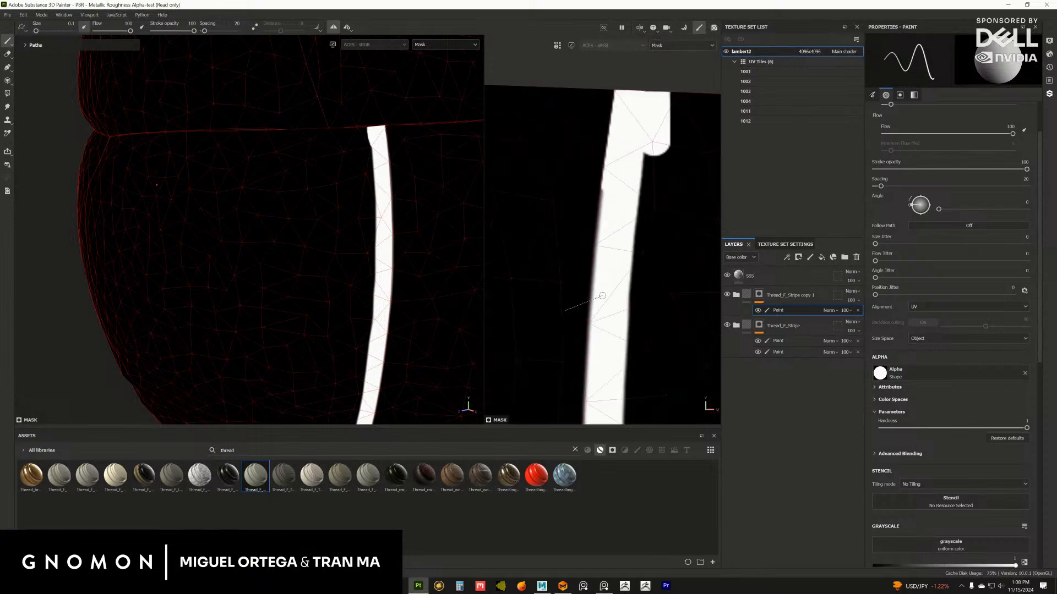
pyautogui.keyDown('alt'); pyautogui.moveTo(602, 295); pyautogui.dragTo(572, 271, button='right'); pyautogui.keyUp('alt')
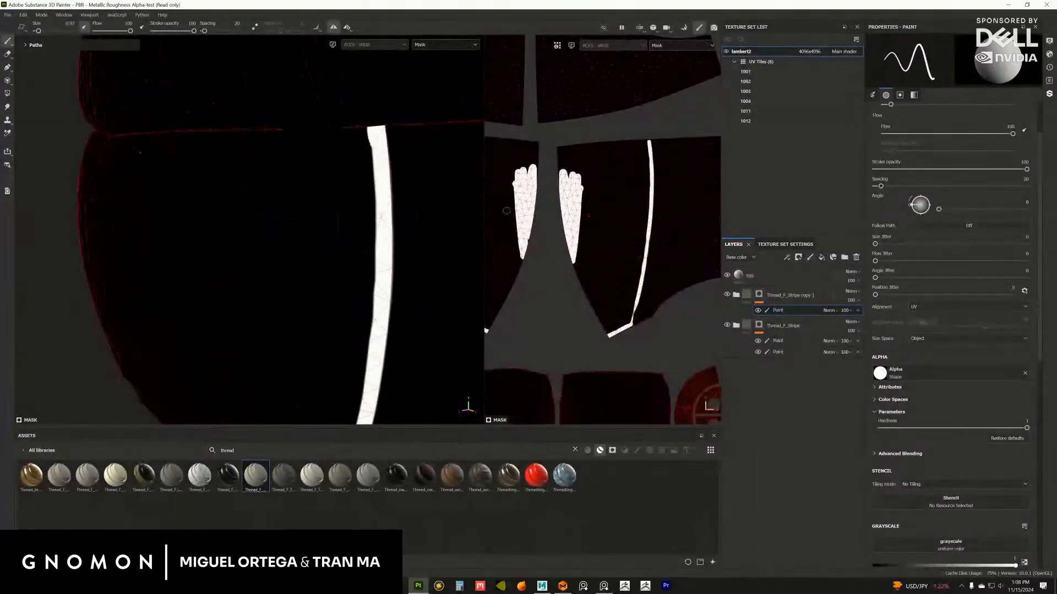
pyautogui.keyDown('alt'); pyautogui.moveTo(350, 303); pyautogui.dragTo(217, 240); pyautogui.keyUp('alt')
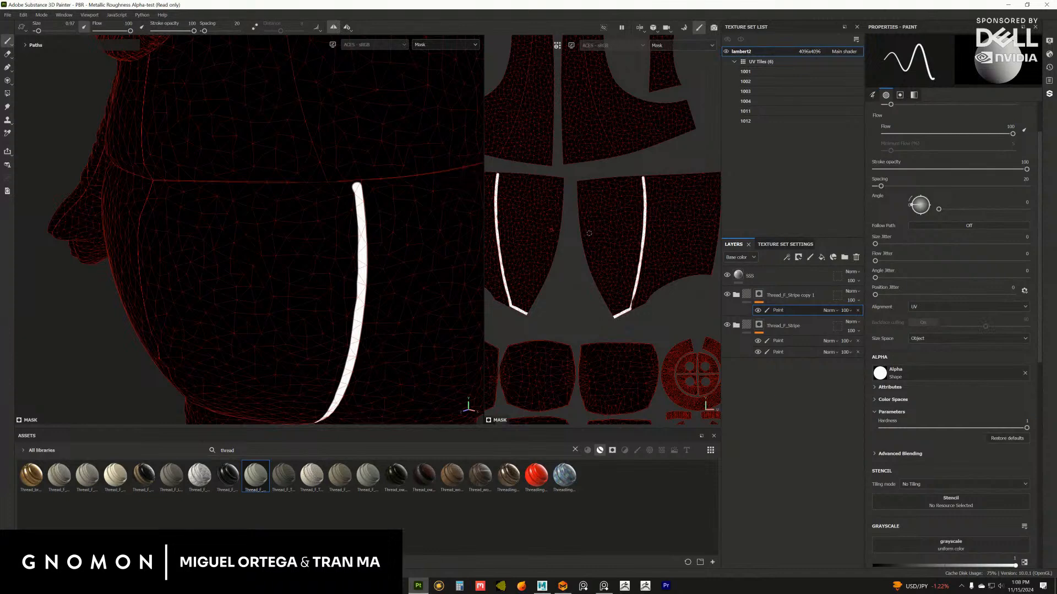
# Paint the upper part of the front pants panel white in the UV view, from its outer edge toward the white strip
pyautogui.keyDown('alt'); pyautogui.moveTo(597, 184); pyautogui.dragTo(675, 406, button='right'); pyautogui.keyUp('alt')
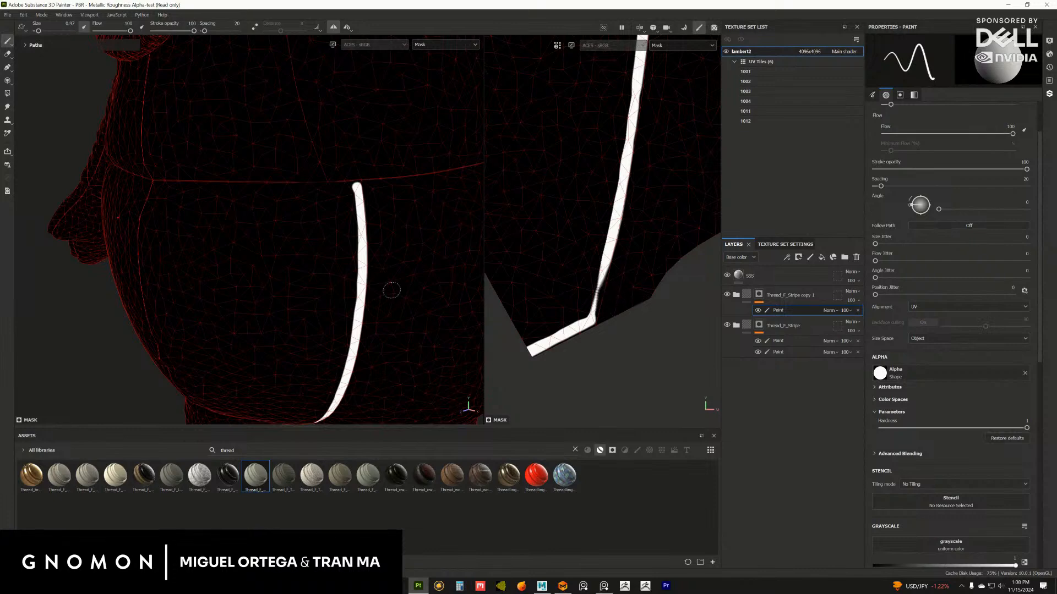
pyautogui.keyDown('alt'); pyautogui.moveTo(391, 290); pyautogui.dragTo(295, 259, button='right'); pyautogui.keyUp('alt')
pyautogui.moveTo(292, 261)
pyautogui.keyDown('alt'); pyautogui.mouseDown()
pyautogui.moveTo(304, 267)
pyautogui.moveTo(234, 257)
pyautogui.moveTo(255, 271)
pyautogui.mouseUp(); pyautogui.keyUp('alt')
pyautogui.keyDown('alt'); pyautogui.moveTo(560, 281); pyautogui.dragTo(512, 165, button='right'); pyautogui.keyUp('alt')
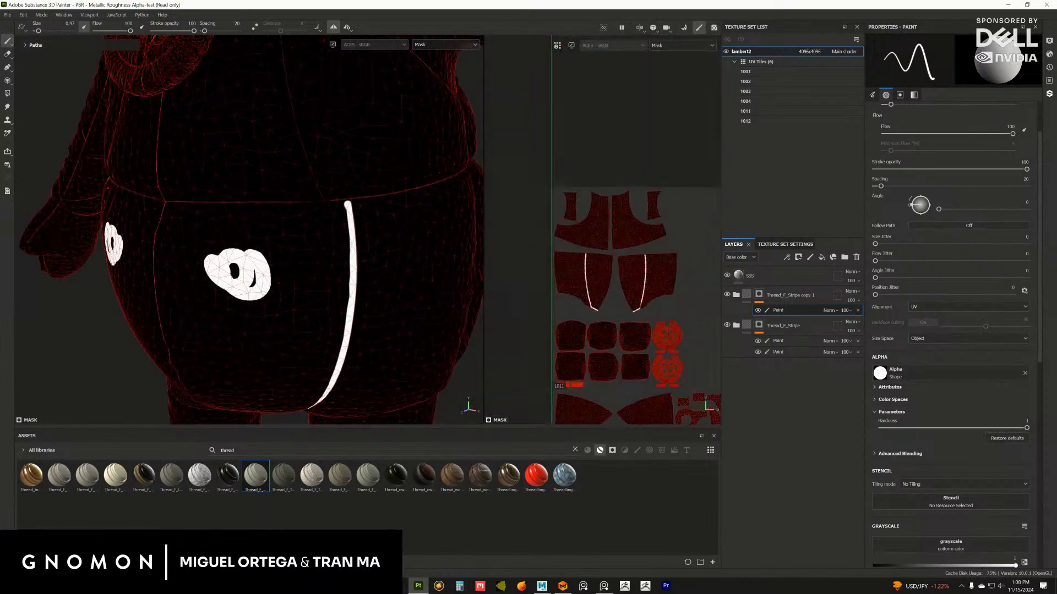
pyautogui.keyDown('alt'); pyautogui.moveTo(683, 248); pyautogui.dragTo(496, 269, button='middle'); pyautogui.keyUp('alt')
pyautogui.keyDown('alt'); pyautogui.moveTo(485, 254); pyautogui.dragTo(563, 308, button='right'); pyautogui.keyUp('alt')
pyautogui.keyDown('alt'); pyautogui.moveTo(564, 229); pyautogui.dragTo(547, 221, button='middle'); pyautogui.keyUp('alt')
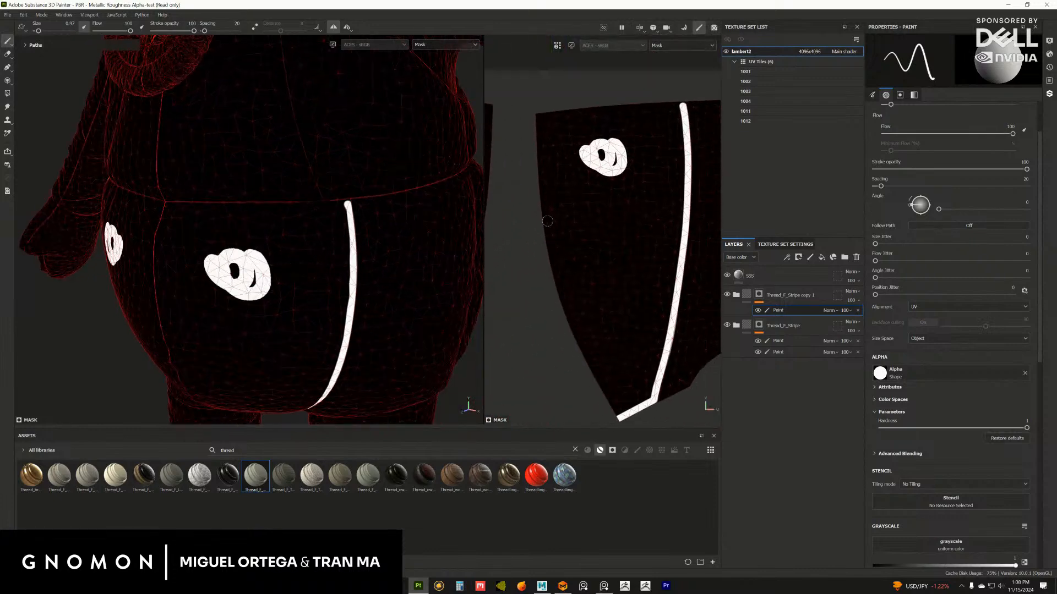
pyautogui.moveTo(542, 107)
pyautogui.mouseDown()
pyautogui.moveTo(564, 154)
pyautogui.moveTo(551, 193)
pyautogui.moveTo(578, 177)
pyautogui.moveTo(588, 131)
pyautogui.moveTo(603, 190)
pyautogui.moveTo(625, 113)
pyautogui.mouseUp()
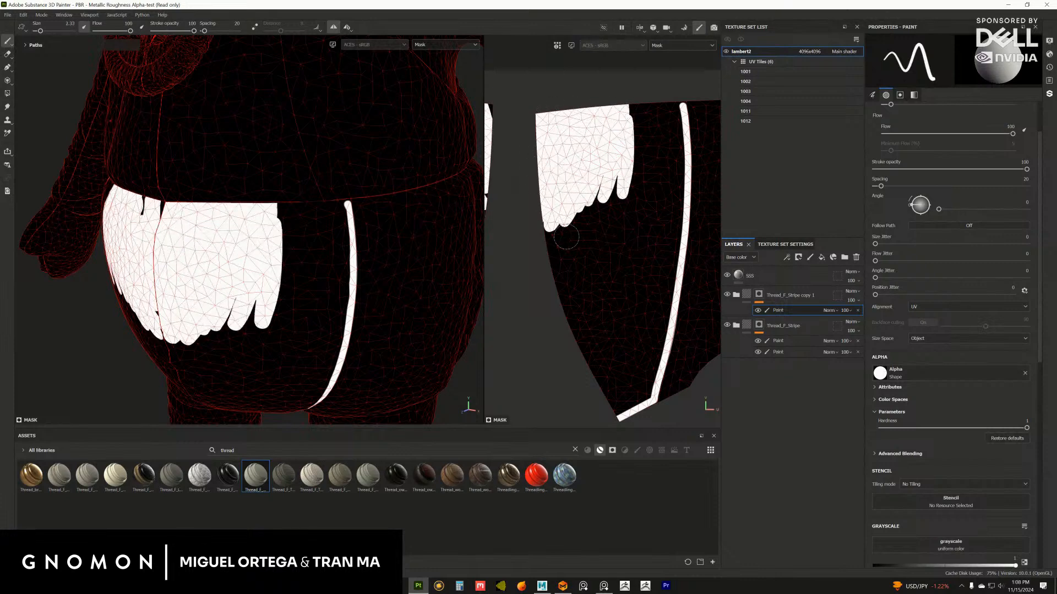
# Extend the white fill down the front pants panel to its pointed lower end, joining it to the strip
pyautogui.moveTo(567, 237)
pyautogui.mouseDown()
pyautogui.moveTo(550, 245)
pyautogui.moveTo(589, 275)
pyautogui.moveTo(595, 266)
pyautogui.mouseUp()
pyautogui.keyDown('alt'); pyautogui.moveTo(594, 267); pyautogui.dragTo(599, 224, button='middle'); pyautogui.keyUp('alt')
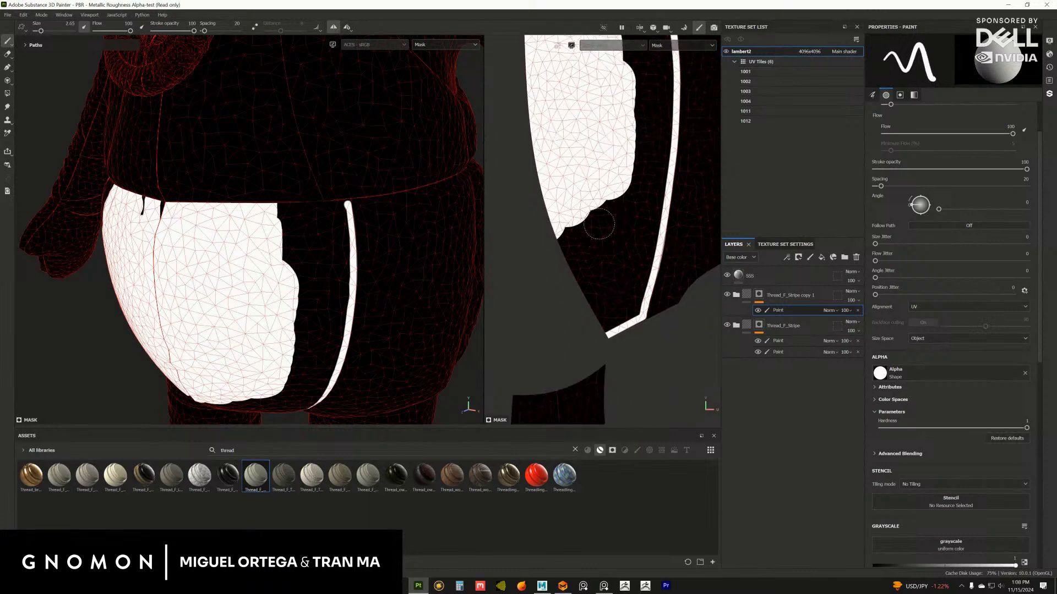
pyautogui.keyDown('ctrl'); pyautogui.moveTo(599, 224); pyautogui.dragTo(592, 224, button='right'); pyautogui.keyUp('ctrl')
pyautogui.keyDown('alt'); pyautogui.moveTo(592, 224); pyautogui.dragTo(560, 197, button='middle'); pyautogui.keyUp('alt')
pyautogui.scroll(2, 540, 209)
pyautogui.moveTo(544, 212)
pyautogui.mouseDown()
pyautogui.moveTo(552, 261)
pyautogui.moveTo(581, 315)
pyautogui.moveTo(611, 259)
pyautogui.moveTo(580, 181)
pyautogui.moveTo(606, 160)
pyautogui.moveTo(626, 234)
pyautogui.moveTo(608, 146)
pyautogui.mouseUp()
pyautogui.keyDown('alt'); pyautogui.moveTo(609, 147); pyautogui.dragTo(608, 224, button='middle'); pyautogui.keyUp('alt')
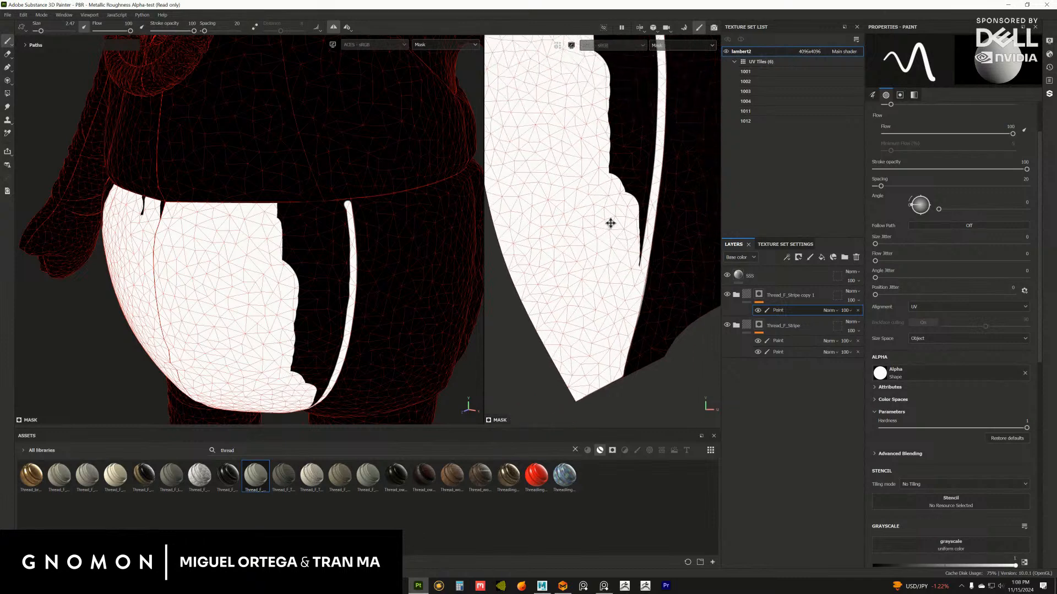
# Undo the stray stroke and fill the remaining black gap beside the strip up toward the waist with a smaller brush
pyautogui.scroll(2, 583, 209)
pyautogui.moveTo(582, 209)
pyautogui.mouseDown()
pyautogui.moveTo(599, 318)
pyautogui.moveTo(626, 286)
pyautogui.moveTo(630, 242)
pyautogui.mouseUp()
pyautogui.hotkey('ctrl', 'z')
pyautogui.press('[')
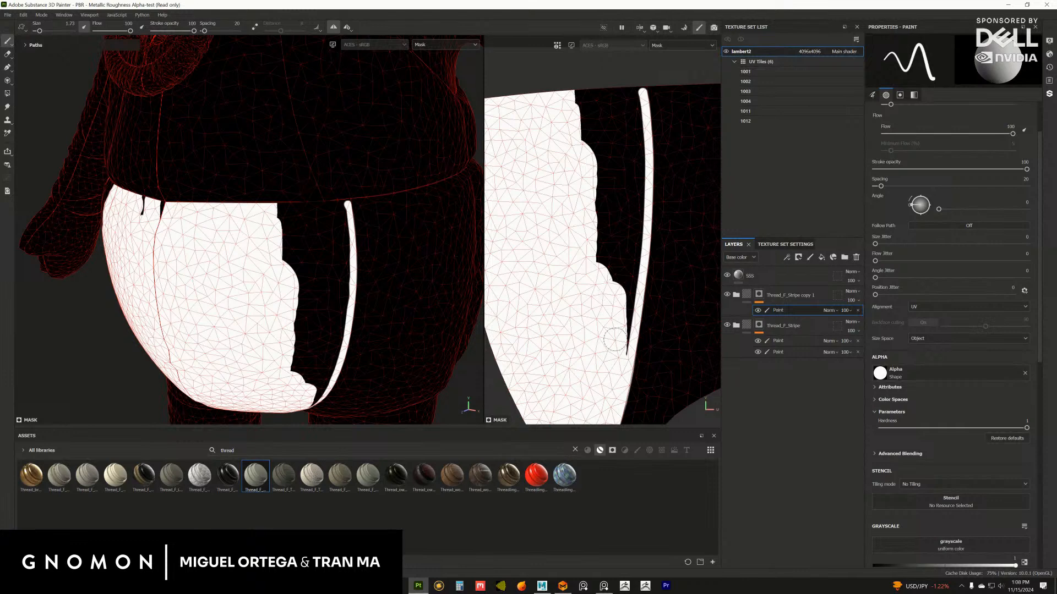
pyautogui.keyDown('shift'); pyautogui.click(640, 220); pyautogui.keyUp('shift')
pyautogui.keyDown('shift'); pyautogui.click(636, 101); pyautogui.keyUp('shift')
pyautogui.moveTo(630, 115)
pyautogui.mouseDown()
pyautogui.moveTo(615, 160)
pyautogui.moveTo(617, 144)
pyautogui.moveTo(624, 212)
pyautogui.mouseUp()
pyautogui.scroll(3, 624, 212)
pyautogui.moveTo(597, 274); pyautogui.dragTo(581, 305, button='middle')
pyautogui.moveTo(572, 193)
pyautogui.mouseDown()
pyautogui.moveTo(587, 291)
pyautogui.moveTo(600, 201)
pyautogui.moveTo(618, 287)
pyautogui.mouseUp()
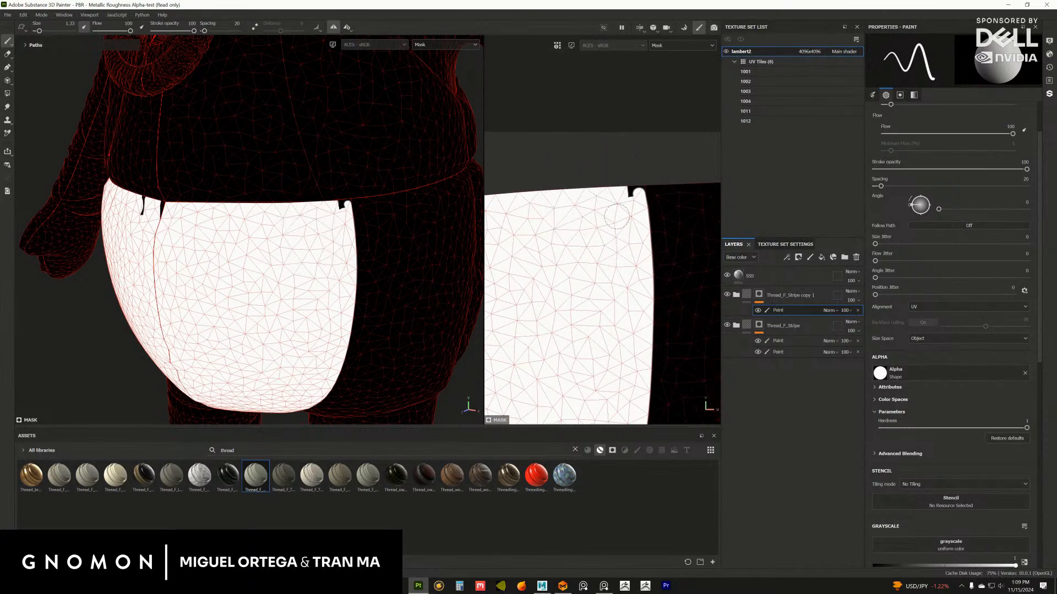
# Paint out the black notch at the strip's upper end by the waist edge, undoing the first stroke and redoing it with a smaller brush
pyautogui.scroll(3, 617, 287)
pyautogui.moveTo(618, 287); pyautogui.dragTo(689, 404, button='middle')
pyautogui.moveTo(624, 224); pyautogui.dragTo(595, 229, button='middle')
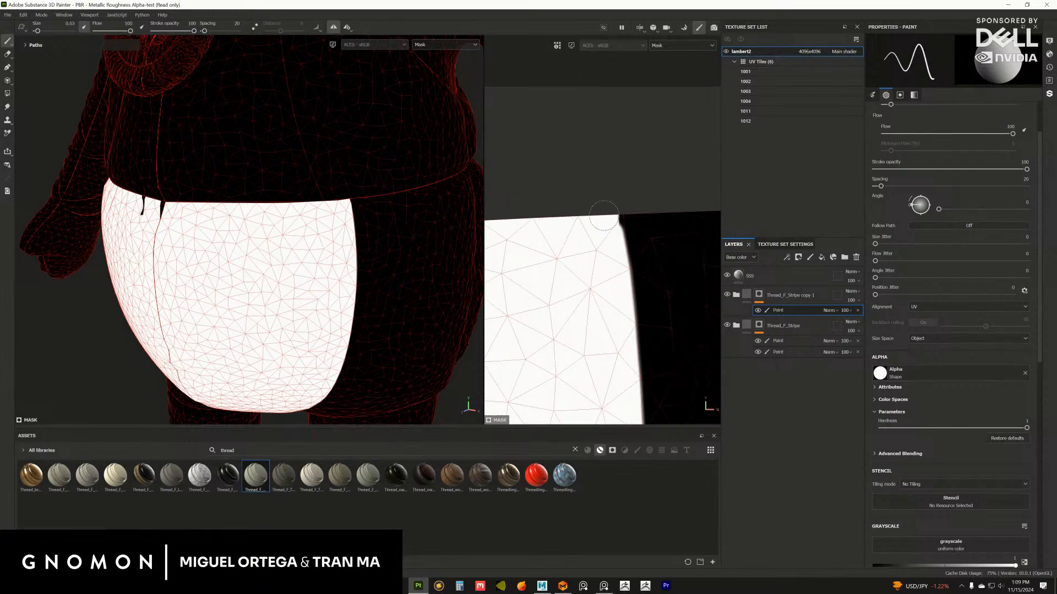
pyautogui.hotkey('ctrl', 'z')
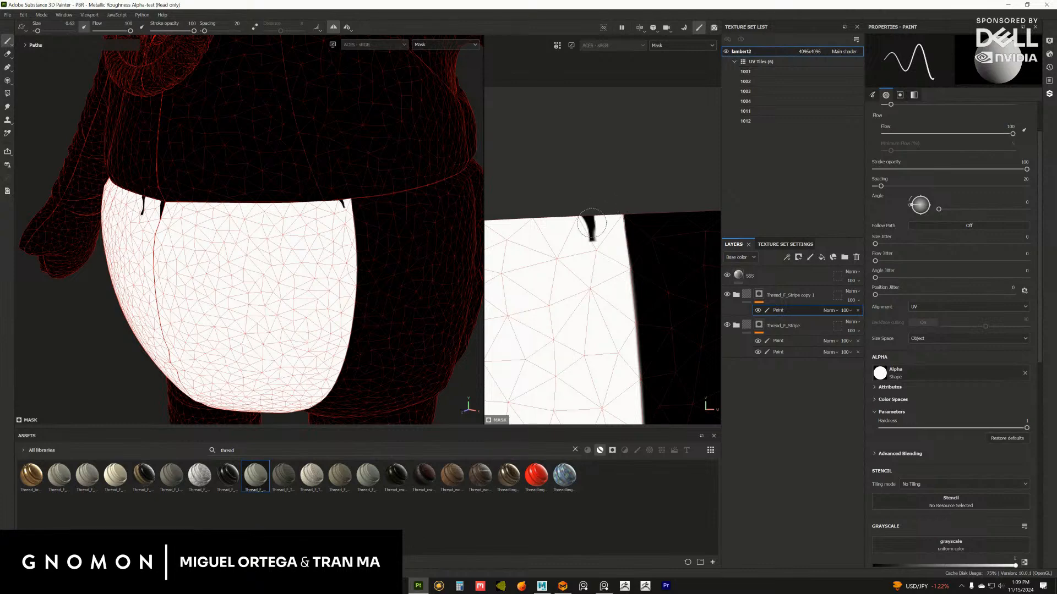
# Turn symmetry off and paint over the leftover black gaps along the mirrored pants panel's waist edge in the UV view
pyautogui.scroll(-5, 587, 283)
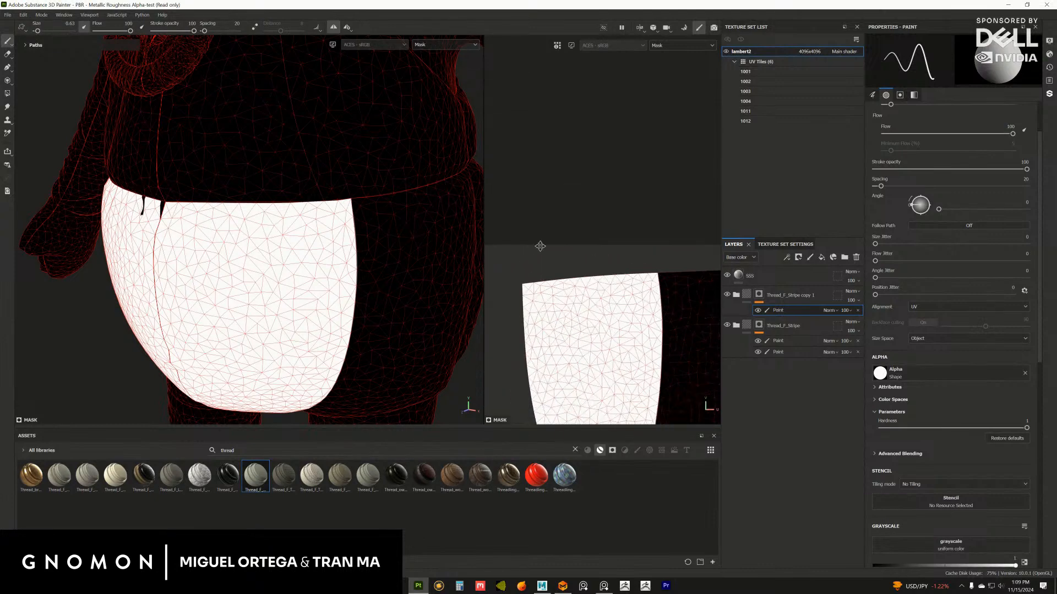
pyautogui.moveTo(602, 227); pyautogui.dragTo(600, 277, button='middle')
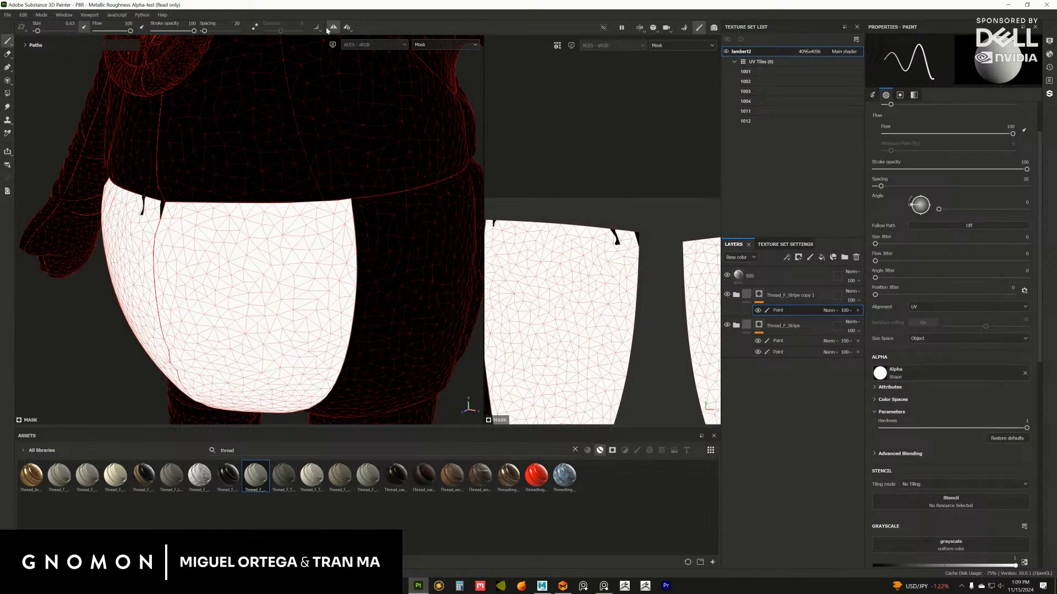
pyautogui.moveTo(546, 219); pyautogui.dragTo(564, 203, button='middle')
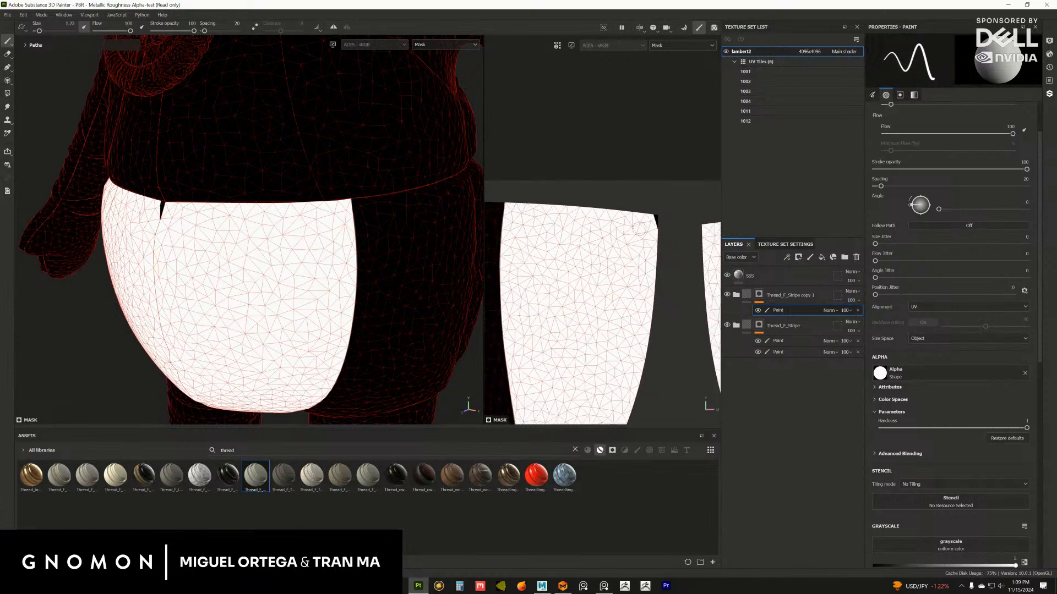
pyautogui.scroll(-8, 655, 246)
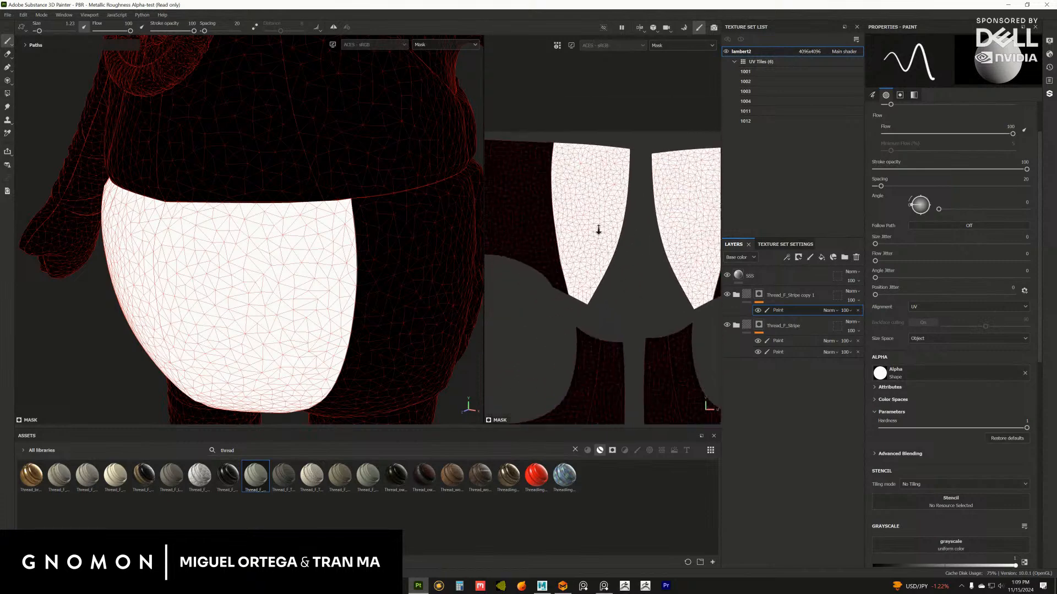
# Return from the mask to the material display with the Thread_F_Stripe copy 1 folder selected, and hide the mesh wireframe
pyautogui.keyDown('alt'); pyautogui.moveTo(308, 247); pyautogui.dragTo(380, 272); pyautogui.keyUp('alt')
pyautogui.scroll(-3, 380, 273)
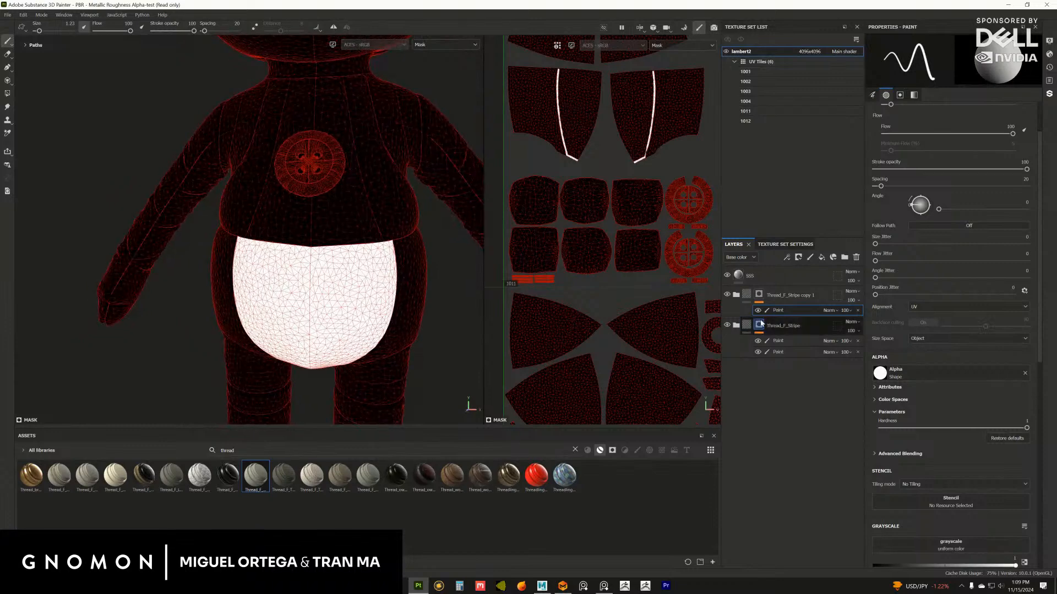
pyautogui.click(736, 294)
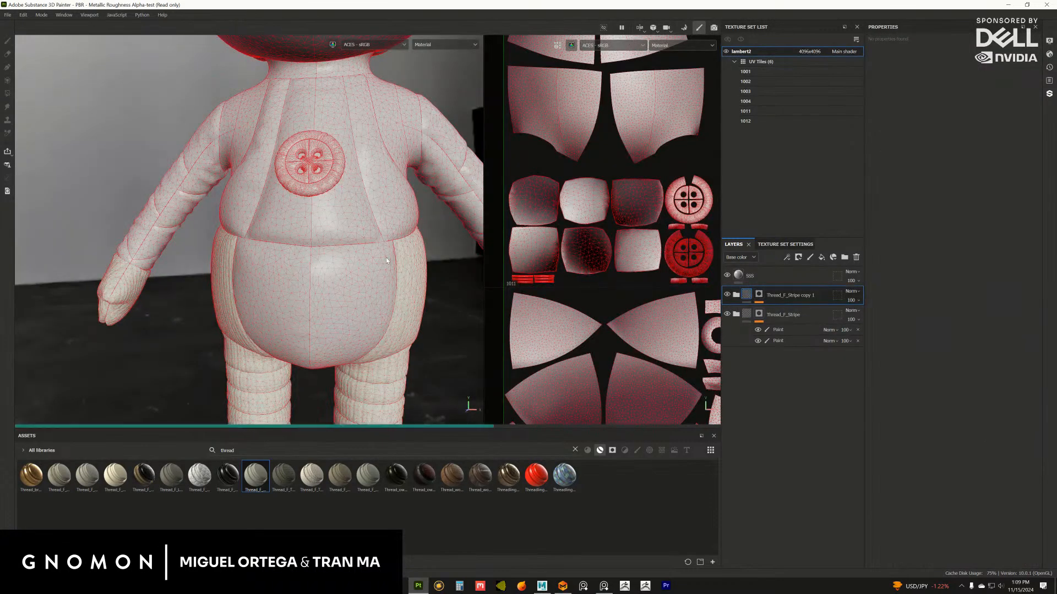
pyautogui.moveTo(385, 256); pyautogui.dragTo(451, 191, button='middle')
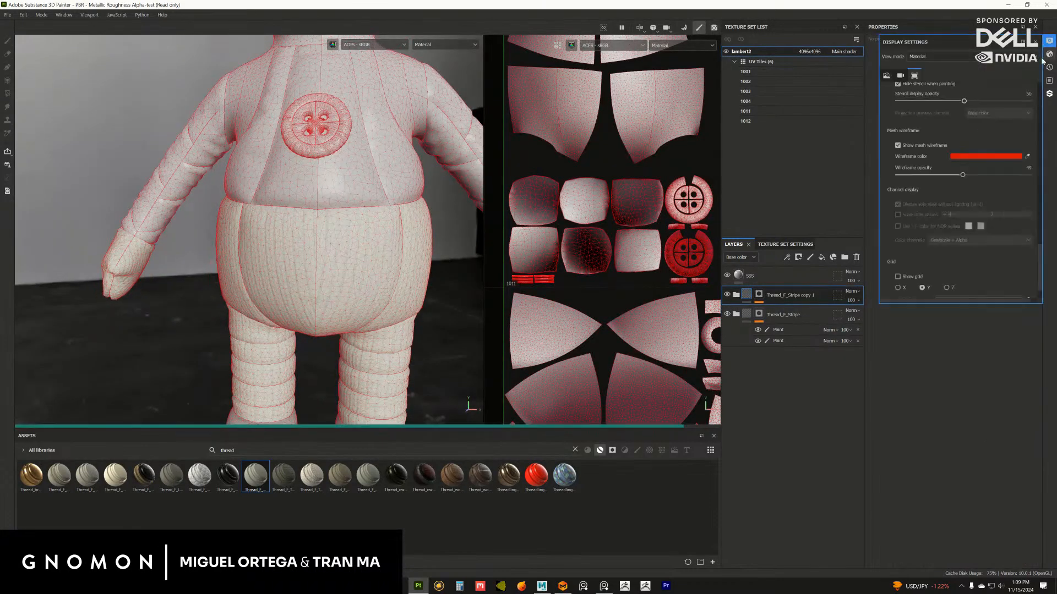
pyautogui.click(899, 146)
pyautogui.click(1049, 40)
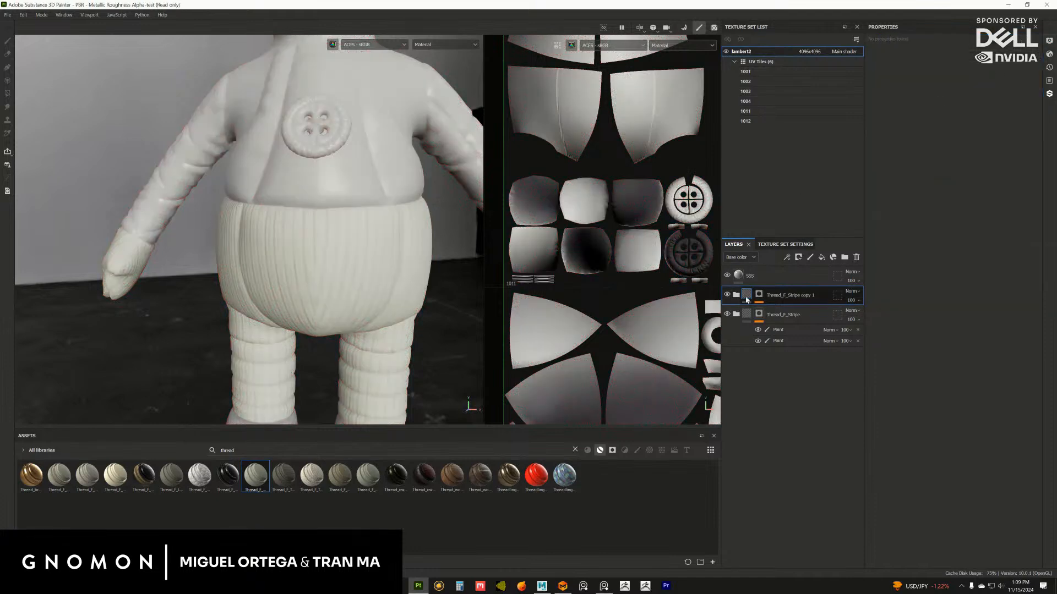
# Expand the Thread_F_Stripe copy 1 folder, select its 22_stripethread fill layer, and toggle the folder's visibility to compare the front pants fabric
pyautogui.click(736, 295)
pyautogui.click(773, 316)
pyautogui.keyDown('alt'); pyautogui.moveTo(429, 308); pyautogui.dragTo(328, 289); pyautogui.keyUp('alt')
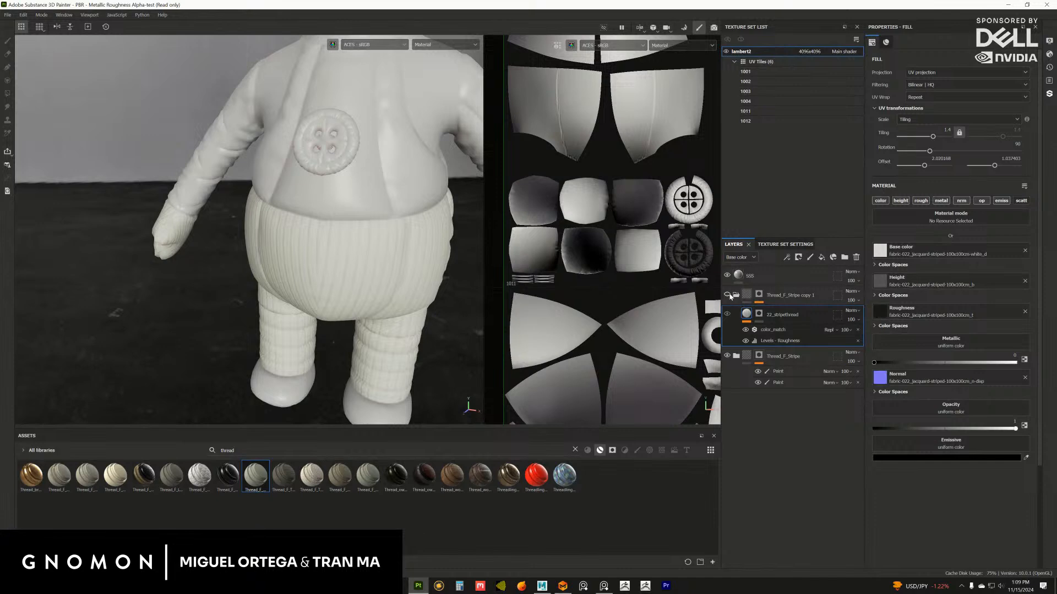
pyautogui.click(728, 295)
# Set the 22_stripethread fill's tiling to 1 and both of its UV offsets to 0
pyautogui.scroll(-5, 577, 278)
pyautogui.scroll(-3, 577, 279)
pyautogui.scroll(2, 633, 264)
pyautogui.keyDown('alt'); pyautogui.moveTo(633, 264); pyautogui.dragTo(583, 278, button='middle'); pyautogui.keyUp('alt')
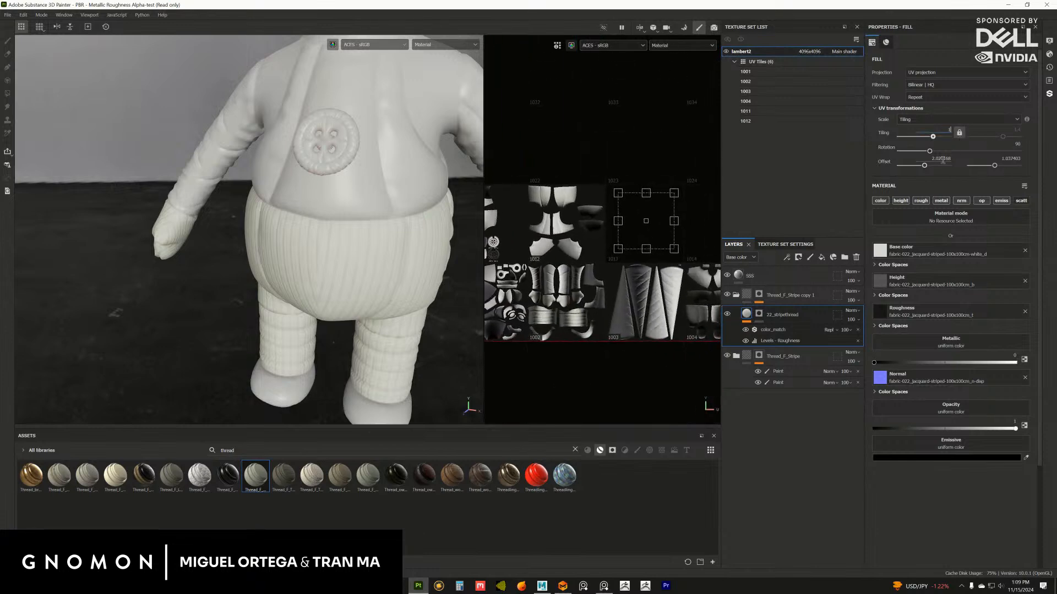
pyautogui.doubleClick(930, 158)
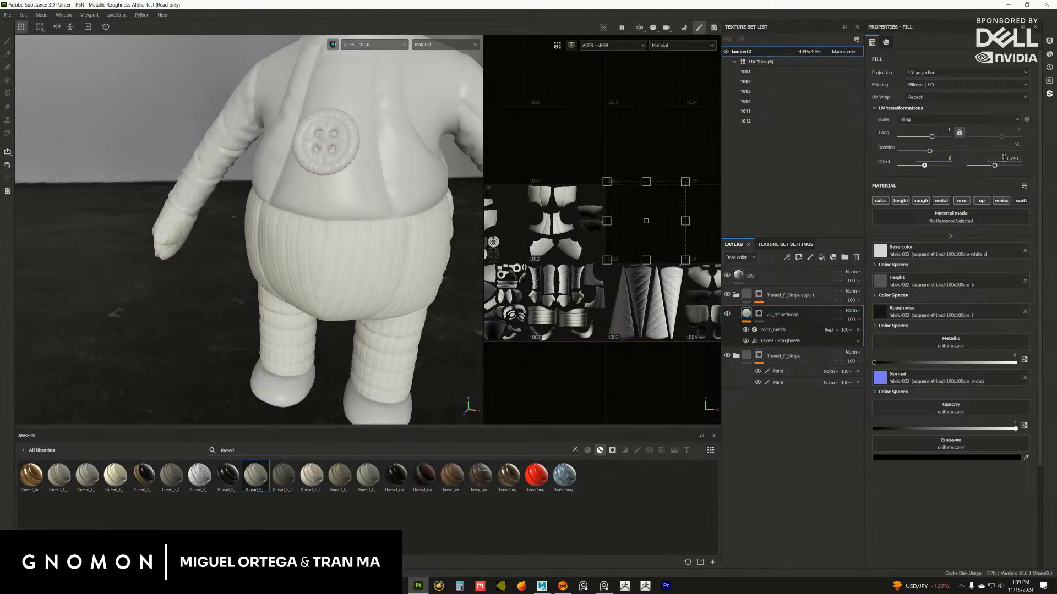
pyautogui.write('1')
pyautogui.press('Tab')
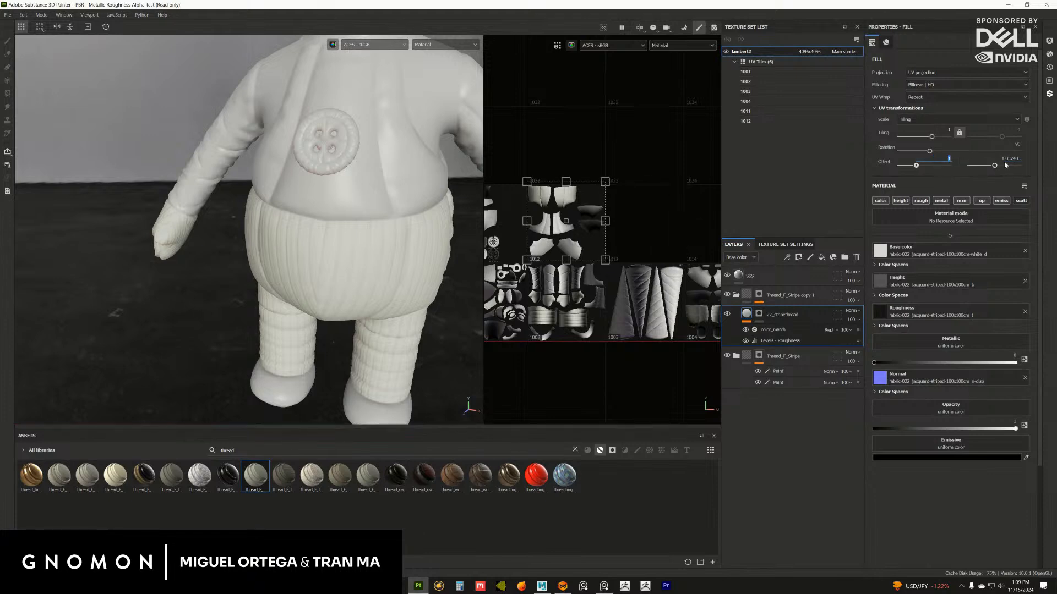
pyautogui.press('Tab')
pyautogui.write('0')
pyautogui.press('Return')
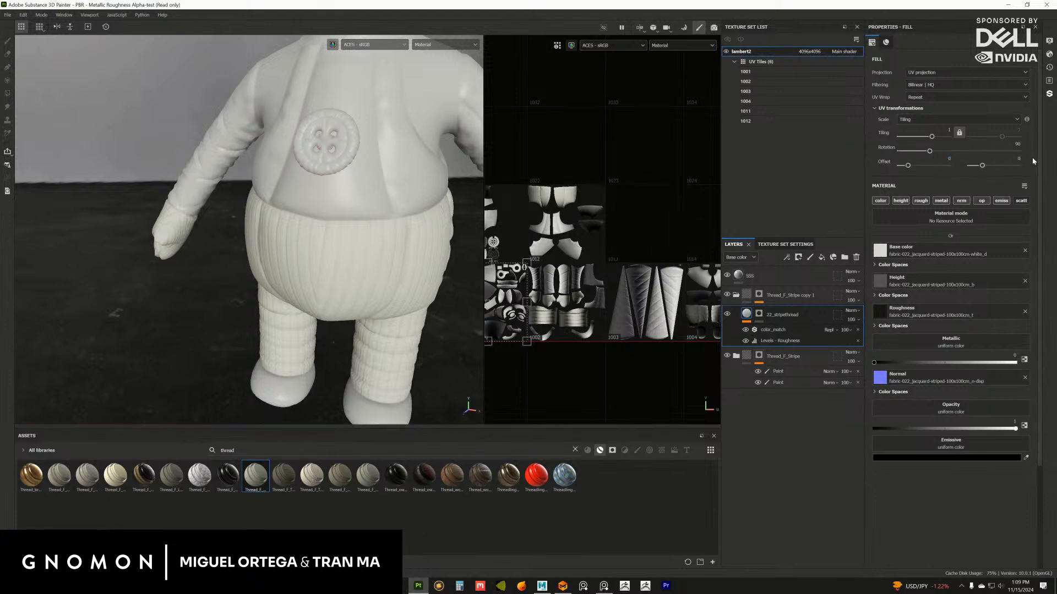
pyautogui.moveTo(599, 258); pyautogui.dragTo(616, 264, button='middle')
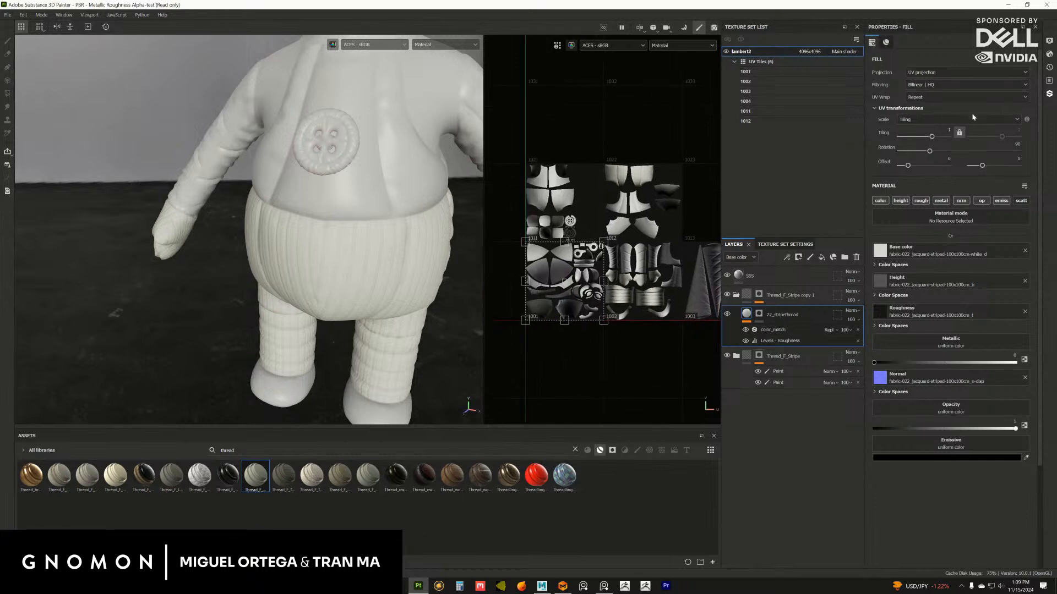
# Change the 22_stripethread fill to Planar projection and bring the whole gnome with its projection gizmo into view
pyautogui.click(945, 72)
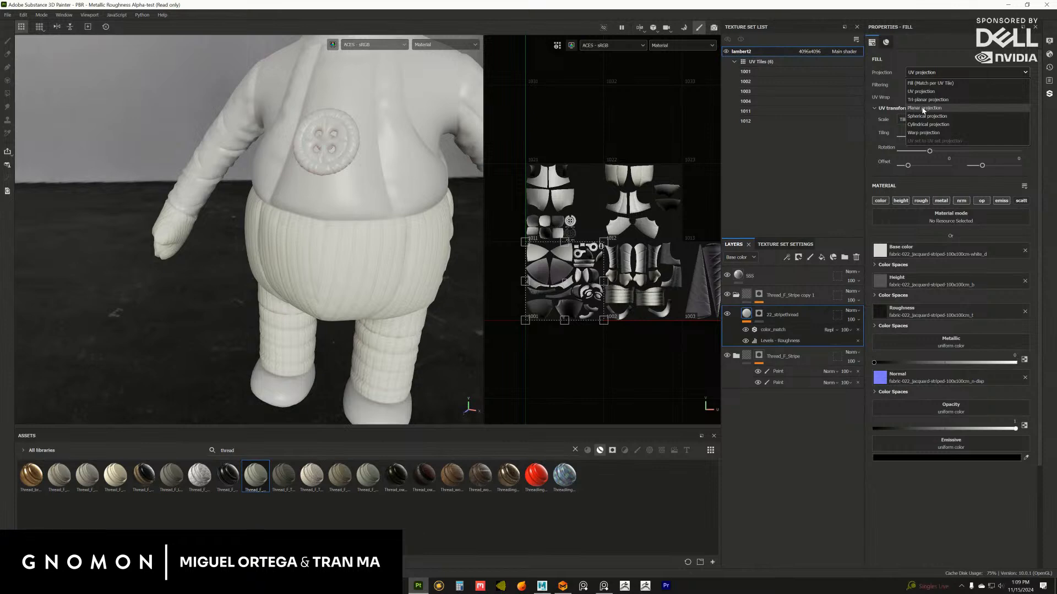
pyautogui.click(923, 109)
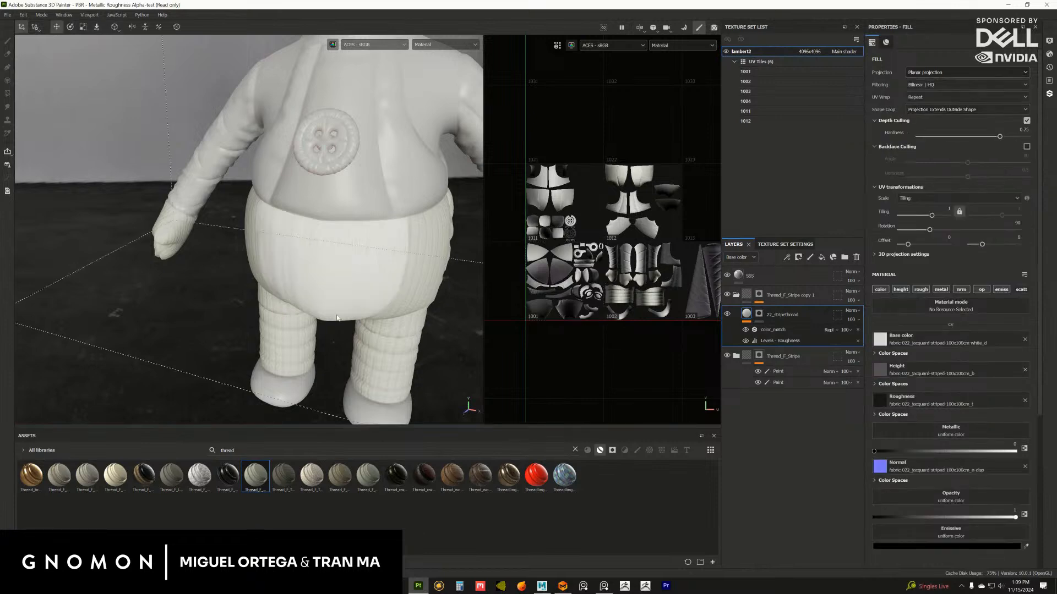
pyautogui.keyDown('alt'); pyautogui.moveTo(337, 318); pyautogui.dragTo(330, 135, button='right'); pyautogui.keyUp('alt')
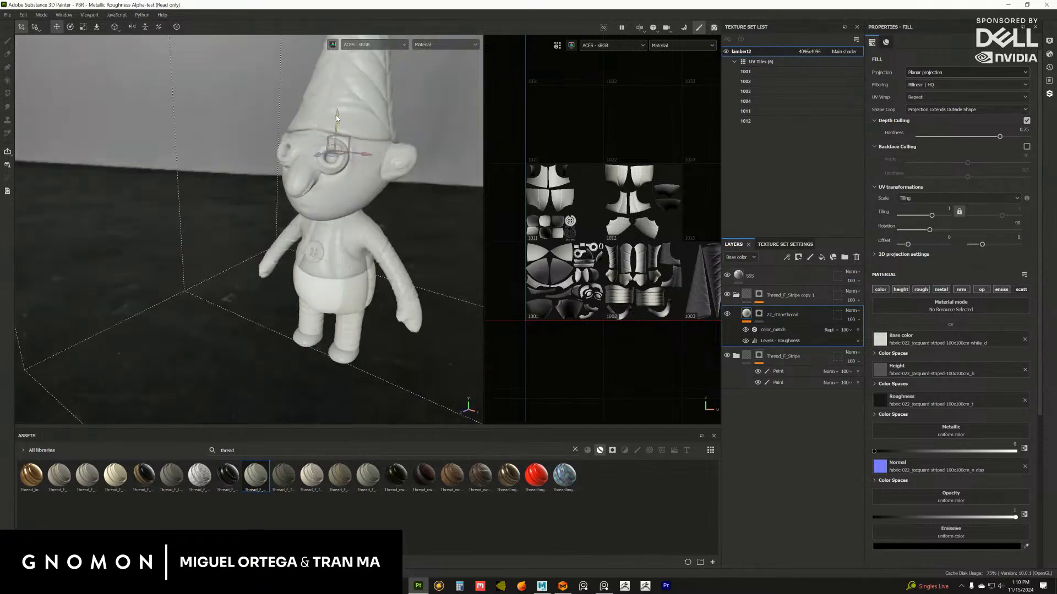
# Move the planar projection of the 22_stripethread fill from the face down onto the gnome's torso
pyautogui.moveTo(337, 119); pyautogui.dragTo(335, 217)
pyautogui.keyDown('alt'); pyautogui.moveTo(261, 280); pyautogui.dragTo(337, 352, button='right'); pyautogui.keyUp('alt')
pyautogui.keyDown('alt'); pyautogui.moveTo(337, 352); pyautogui.dragTo(307, 272, button='middle'); pyautogui.keyUp('alt')
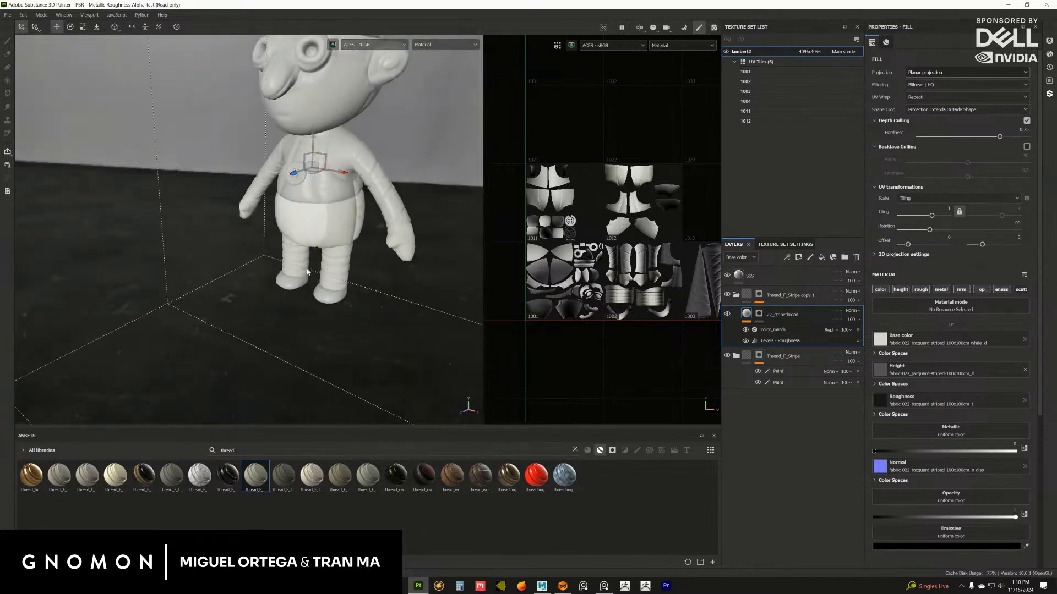
pyautogui.keyDown('alt'); pyautogui.moveTo(307, 271); pyautogui.dragTo(242, 289); pyautogui.keyUp('alt')
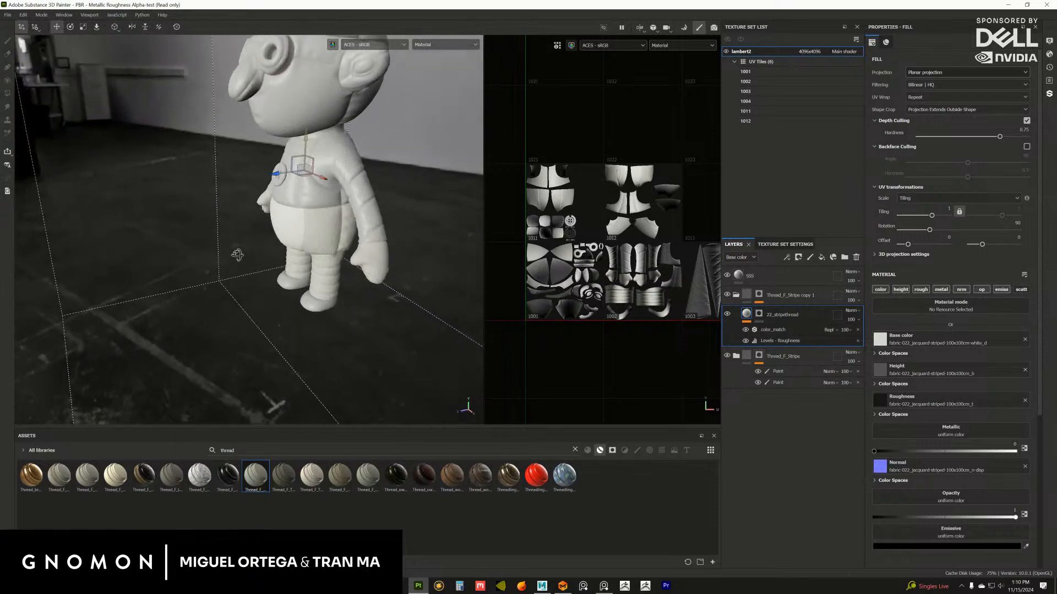
pyautogui.keyDown('alt'); pyautogui.moveTo(243, 289); pyautogui.dragTo(394, 450, button='right'); pyautogui.keyUp('alt')
pyautogui.keyDown('alt'); pyautogui.moveTo(395, 451); pyautogui.dragTo(224, 295); pyautogui.keyUp('alt')
pyautogui.keyDown('alt'); pyautogui.moveTo(224, 295); pyautogui.dragTo(237, 275, button='right'); pyautogui.keyUp('alt')
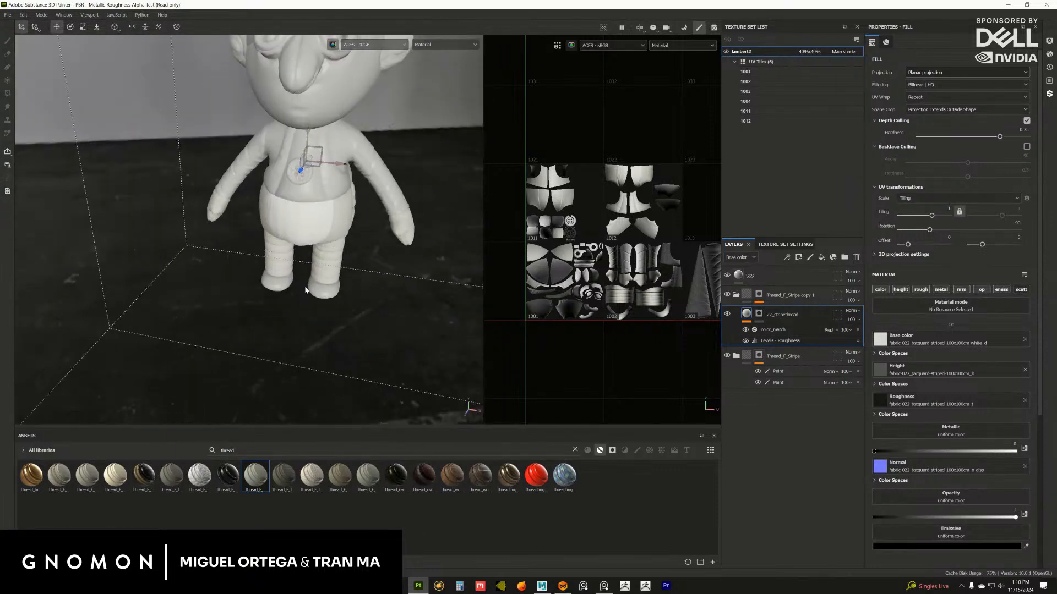
pyautogui.keyDown('alt'); pyautogui.moveTo(237, 276); pyautogui.dragTo(258, 272); pyautogui.keyUp('alt')
# Hide the color_match filter on the upper 22_stripethread layer and scale its planar projection down uniformly over the belly
pyautogui.click(746, 330)
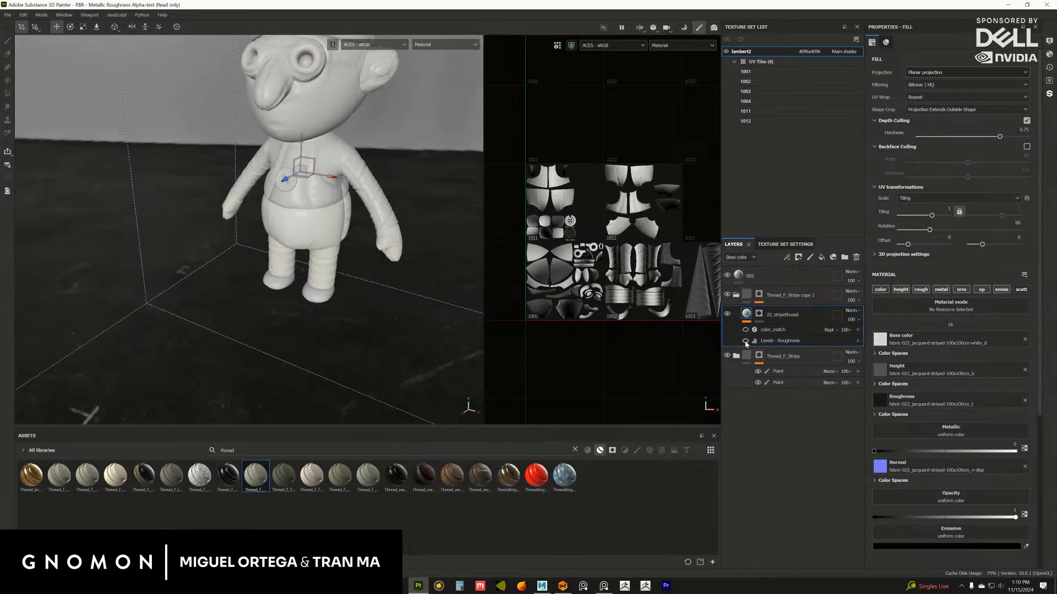
pyautogui.keyDown('alt'); pyautogui.moveTo(345, 335); pyautogui.dragTo(349, 247); pyautogui.keyUp('alt')
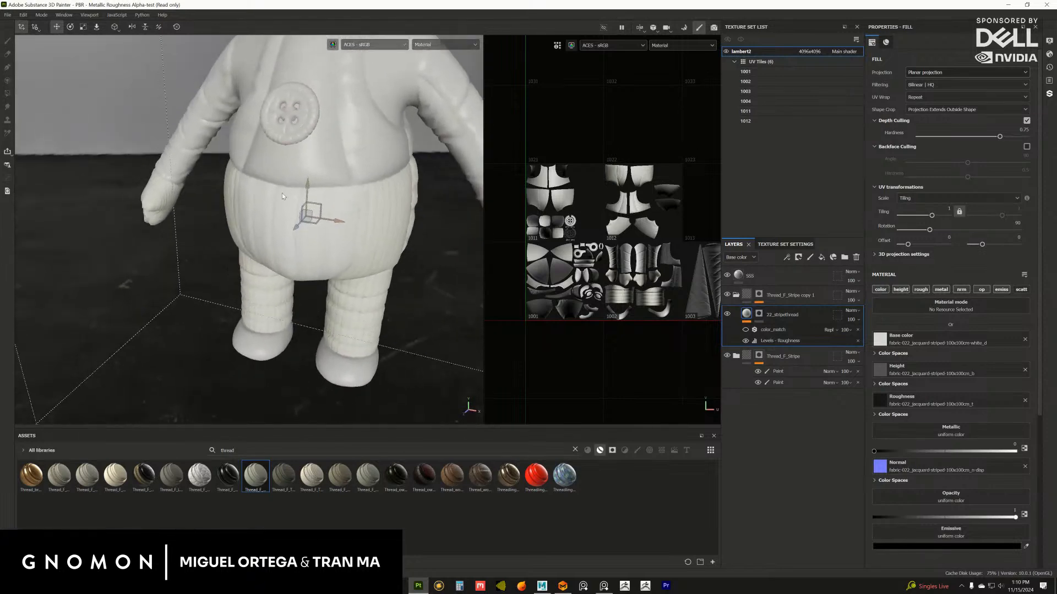
pyautogui.keyDown('alt'); pyautogui.moveTo(308, 216); pyautogui.dragTo(229, 210); pyautogui.keyUp('alt')
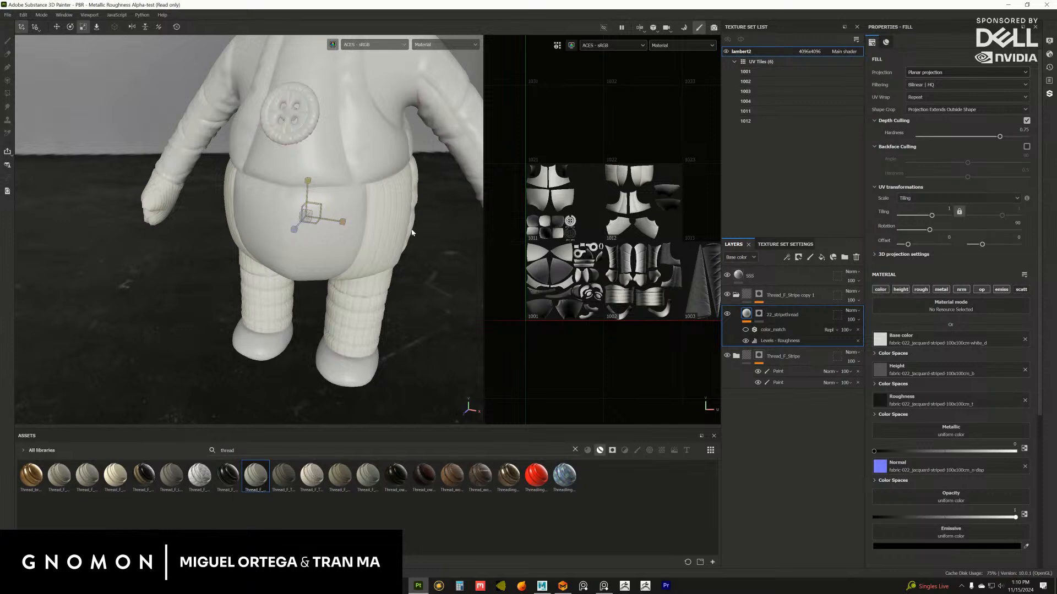
pyautogui.click(308, 218)
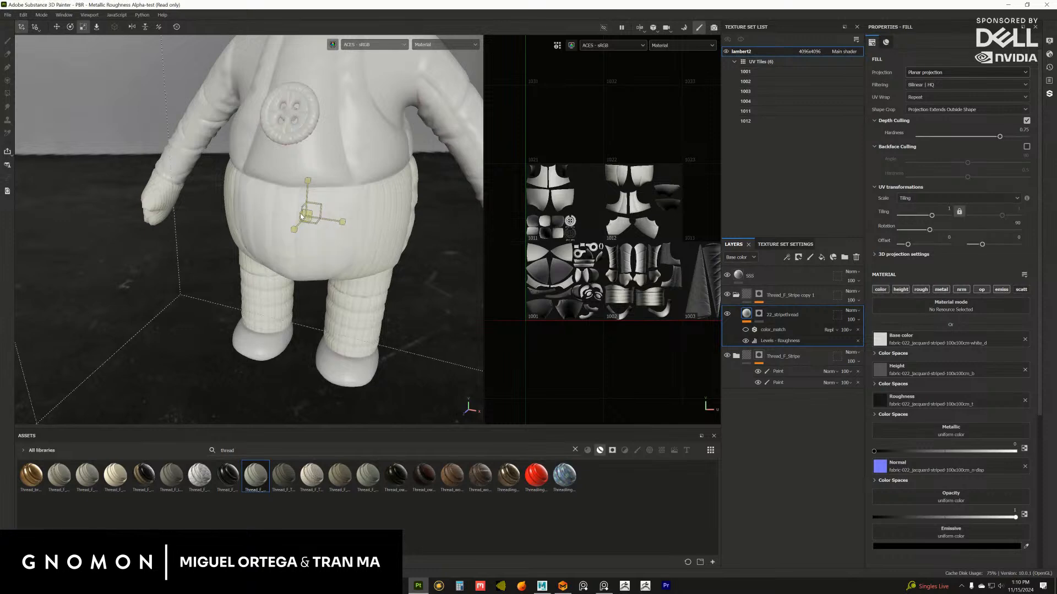
pyautogui.moveTo(299, 213); pyautogui.dragTo(157, 187)
pyautogui.scroll(3, 294, 243)
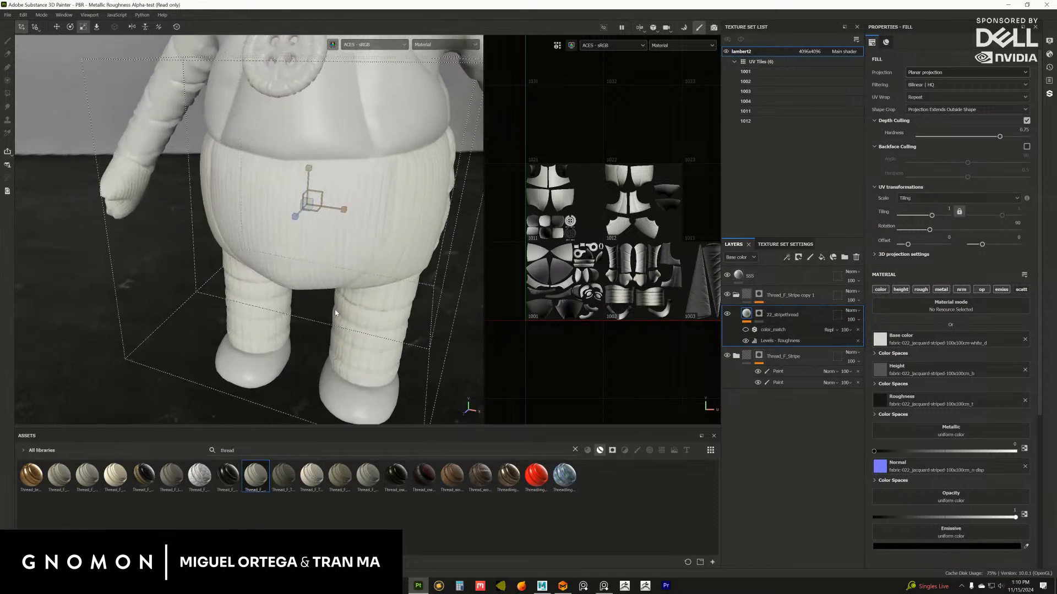
pyautogui.scroll(5, 326, 268)
# Scale the planar projection along its depth axis so the stripes cover the whole belly front
pyautogui.press('e')
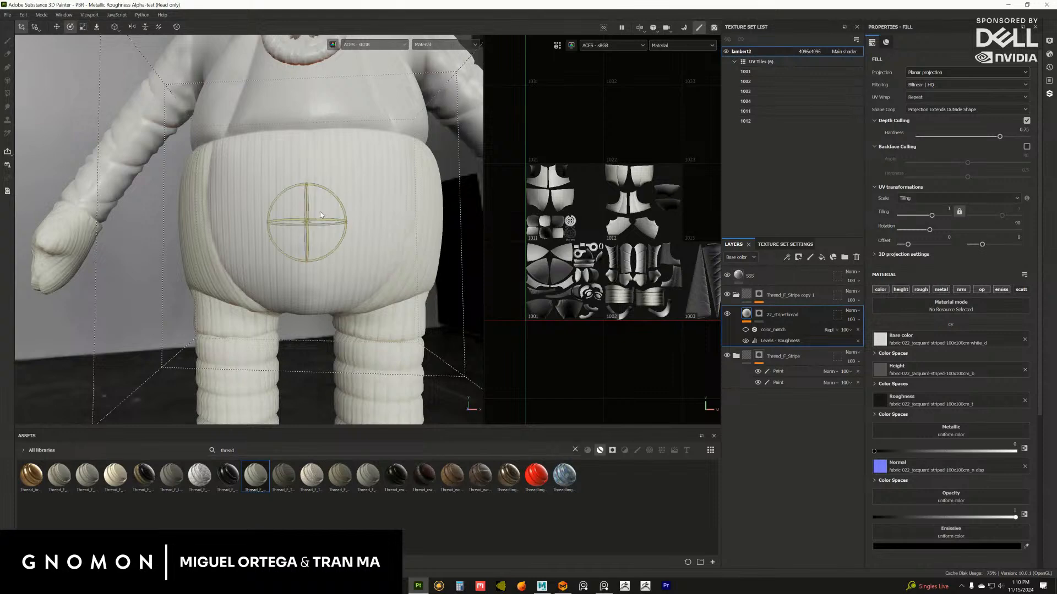
pyautogui.keyDown('alt'); pyautogui.moveTo(320, 213); pyautogui.dragTo(334, 193); pyautogui.keyUp('alt')
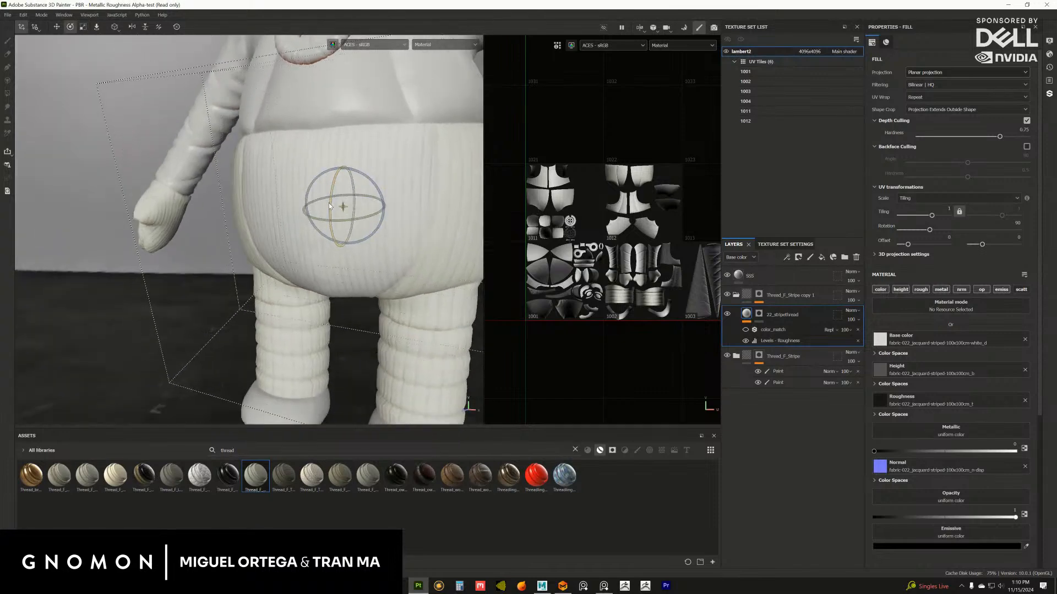
pyautogui.keyDown('alt'); pyautogui.moveTo(444, 186); pyautogui.dragTo(327, 235); pyautogui.keyUp('alt')
pyautogui.press('w')
pyautogui.scroll(3, 303, 215)
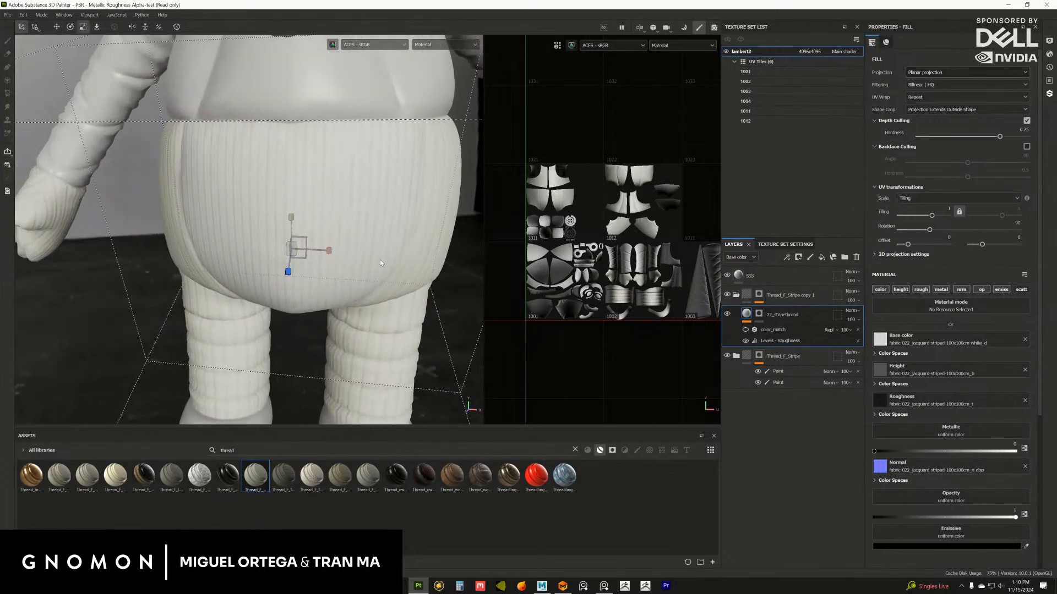
pyautogui.moveTo(289, 252); pyautogui.dragTo(313, 245)
# Re-enable and select the color_match filter on the upper 22_stripethread layer, and display only the base color channel in the viewport
pyautogui.click(746, 330)
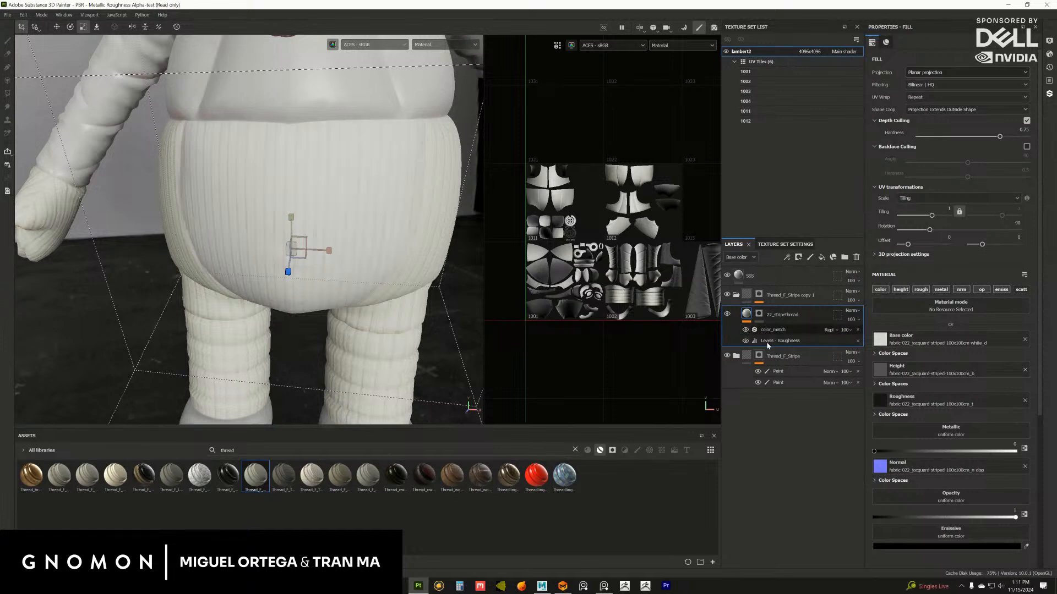
pyautogui.click(776, 330)
pyautogui.scroll(5, 370, 273)
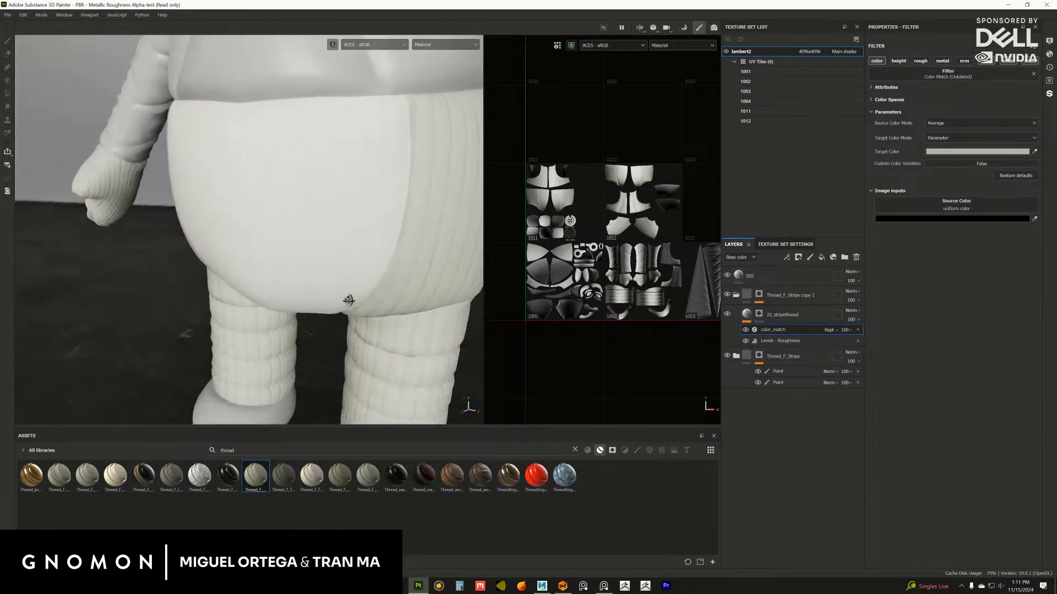
pyautogui.keyDown('alt'); pyautogui.moveTo(349, 300); pyautogui.dragTo(411, 217); pyautogui.keyUp('alt')
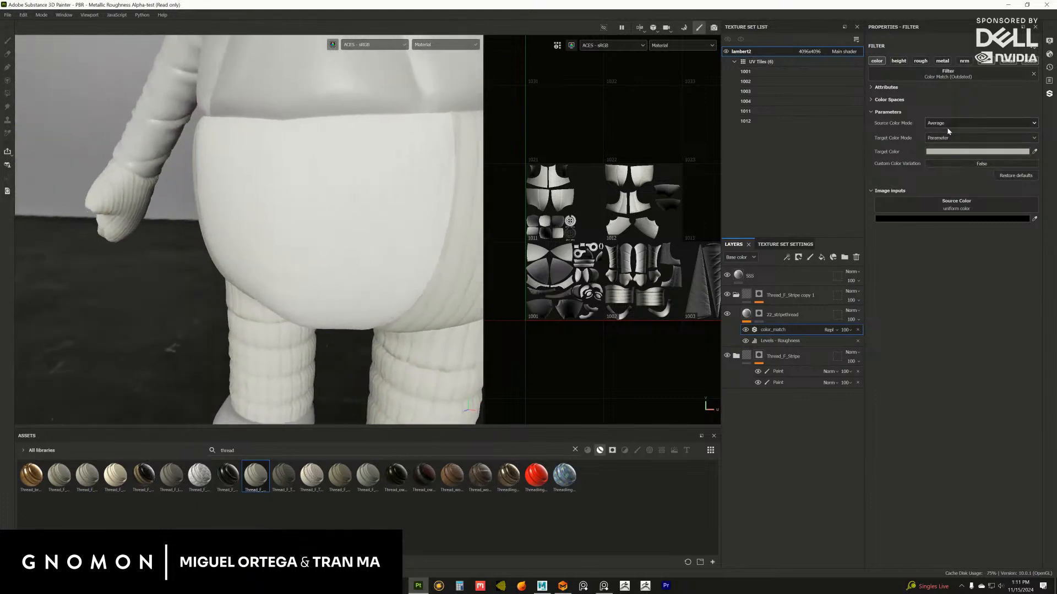
pyautogui.keyDown('alt'); pyautogui.moveTo(362, 249); pyautogui.dragTo(414, 137, button='right'); pyautogui.keyUp('alt')
pyautogui.click(441, 45)
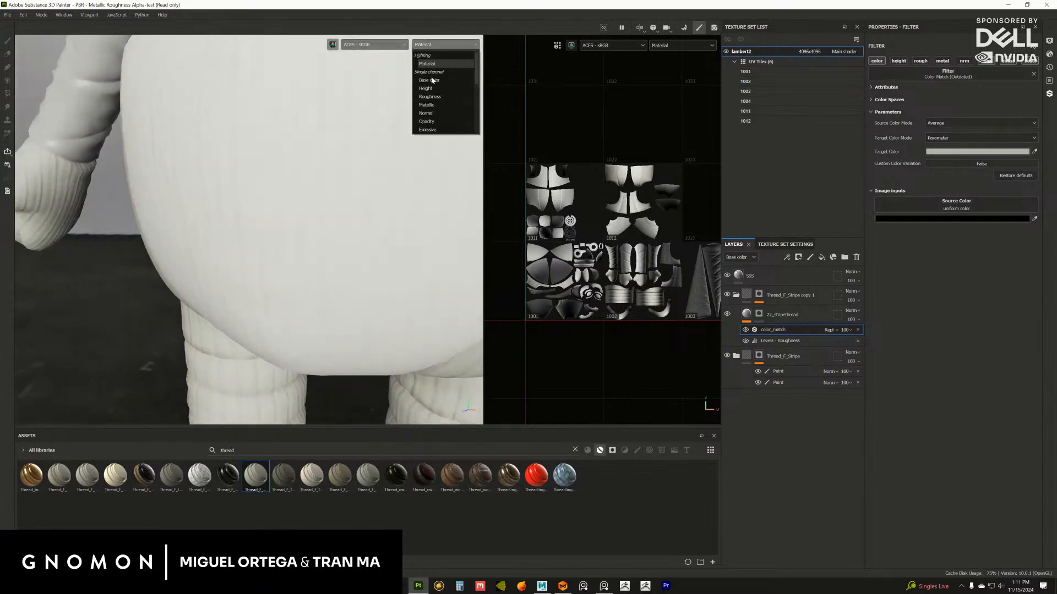
pyautogui.click(420, 86)
# Compare the belly's base color with color_match off and on, and try the filter's Custom Color Variation option
pyautogui.keyDown('alt'); pyautogui.moveTo(152, 257); pyautogui.dragTo(709, 334); pyautogui.keyUp('alt')
pyautogui.click(746, 330)
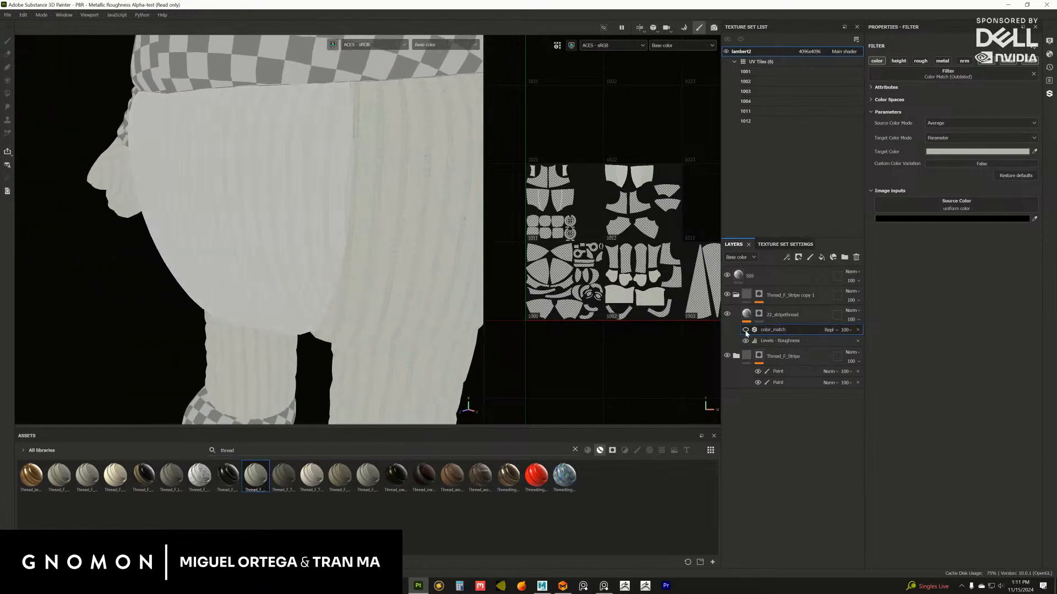
pyautogui.click(746, 330)
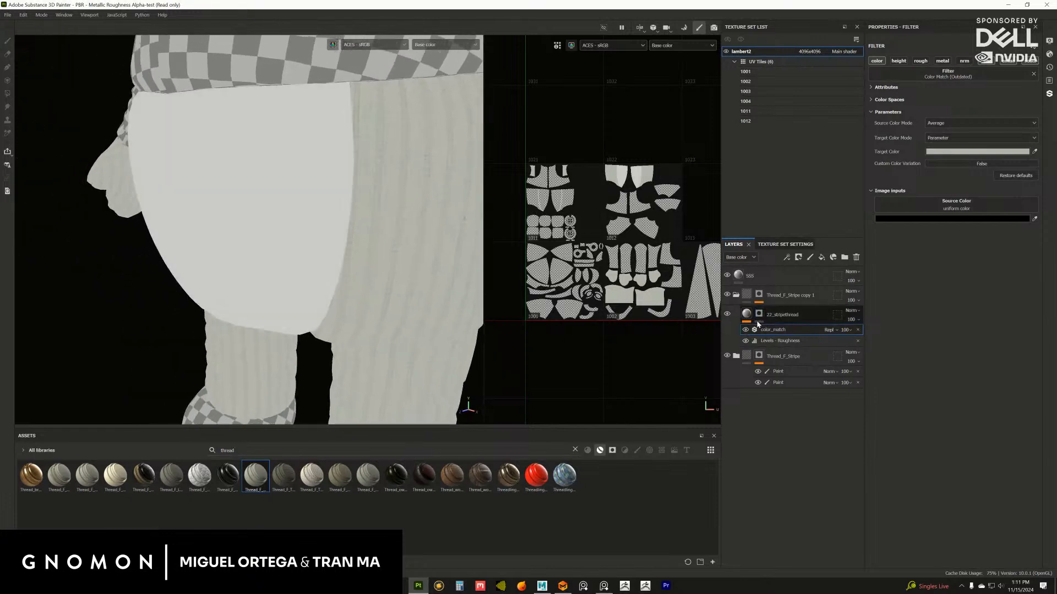
pyautogui.click(963, 162)
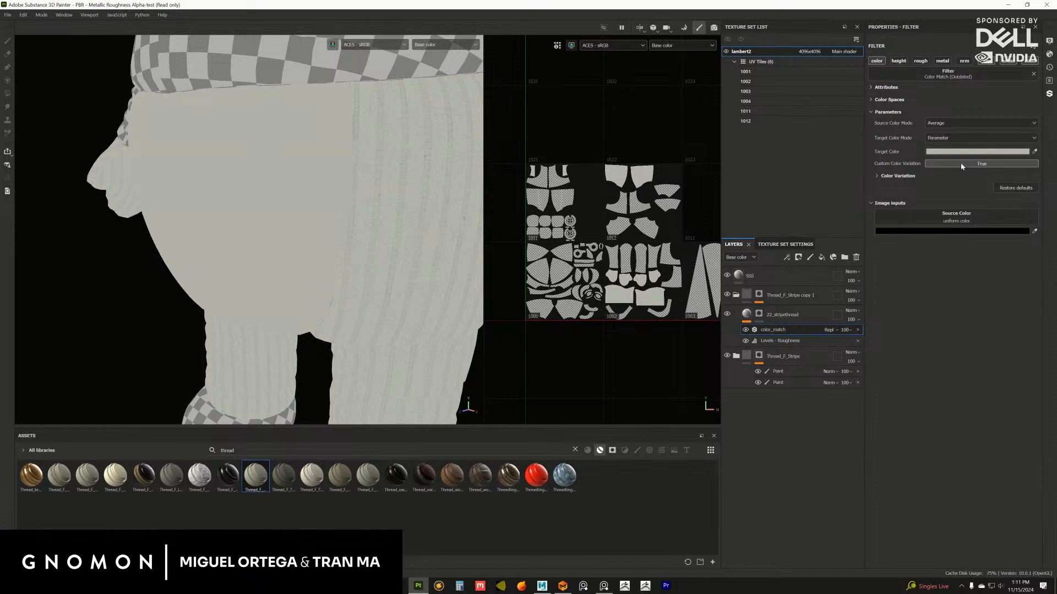
pyautogui.click(962, 164)
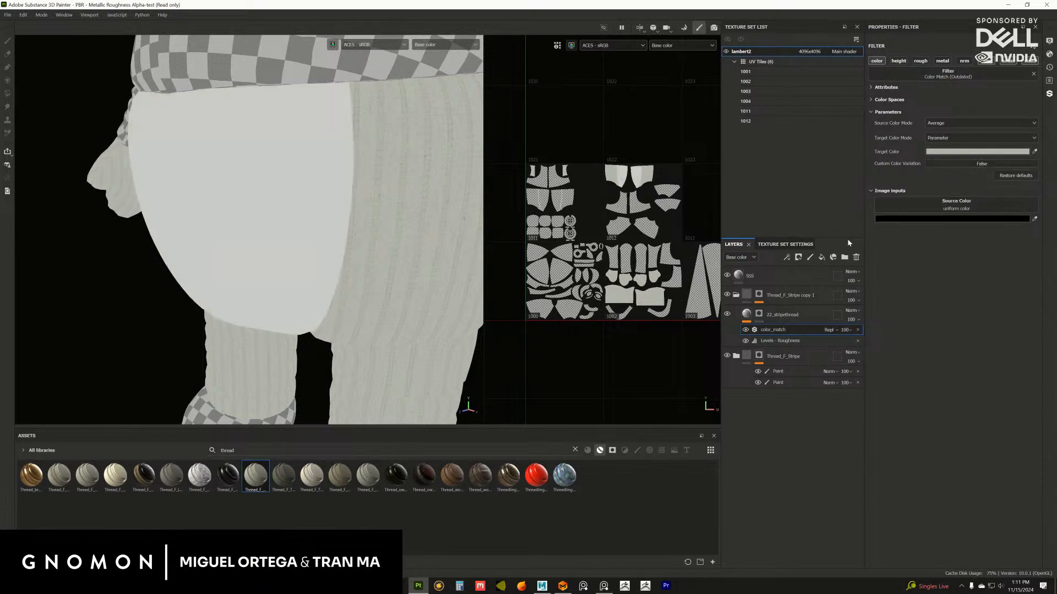
# Replace the color_match filter on the upper 22_stripethread layer with a Levels effect on base color
pyautogui.click(858, 329)
pyautogui.keyDown('alt'); pyautogui.moveTo(355, 322); pyautogui.dragTo(393, 297); pyautogui.keyUp('alt')
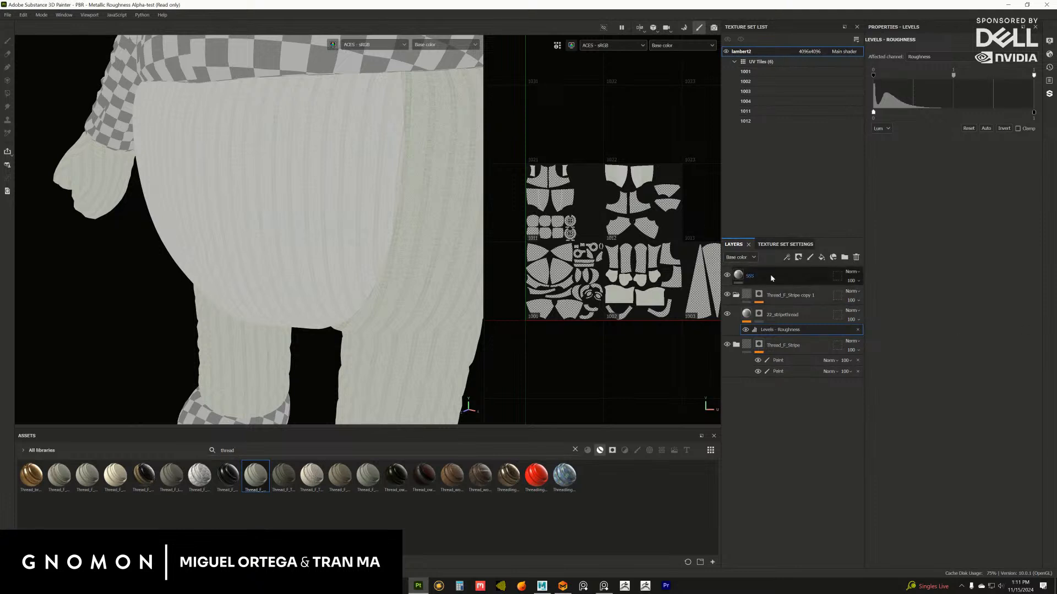
pyautogui.click(786, 257)
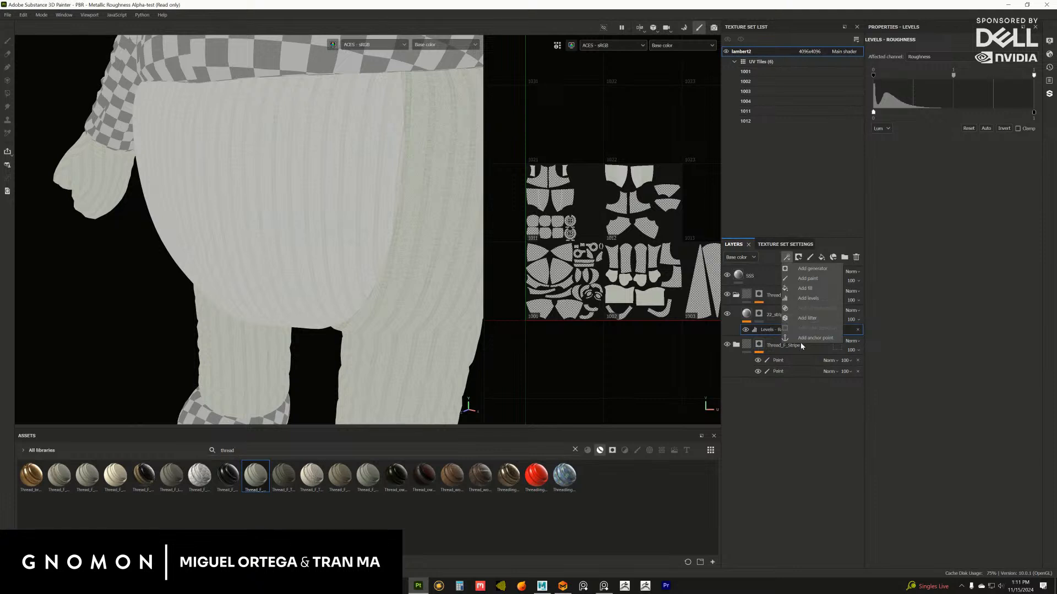
pyautogui.click(806, 298)
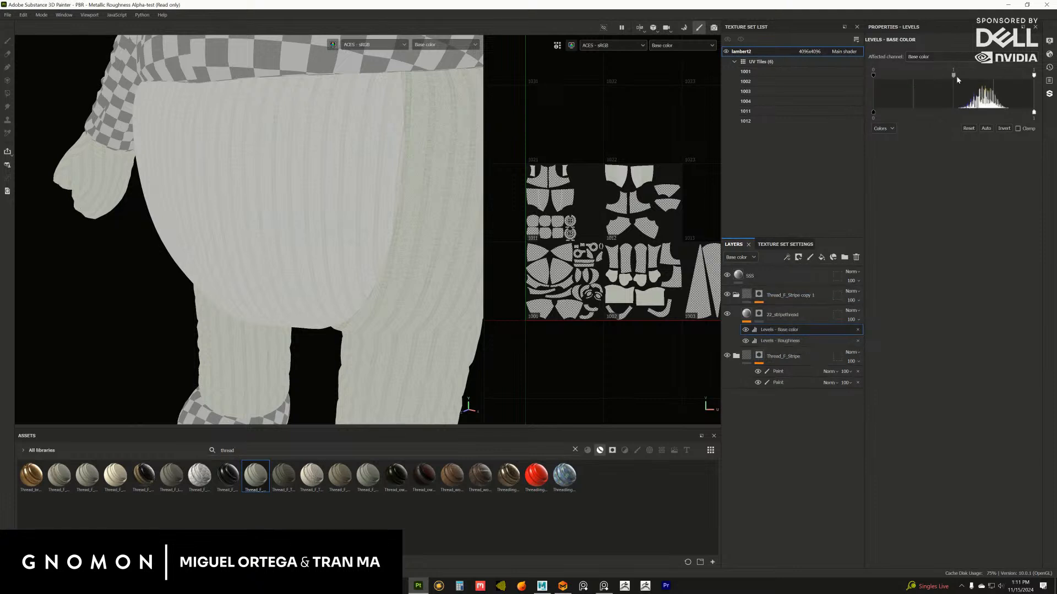
# Set the midtone of the base color Levels to 1.25 across all colors
pyautogui.moveTo(957, 80); pyautogui.dragTo(951, 84)
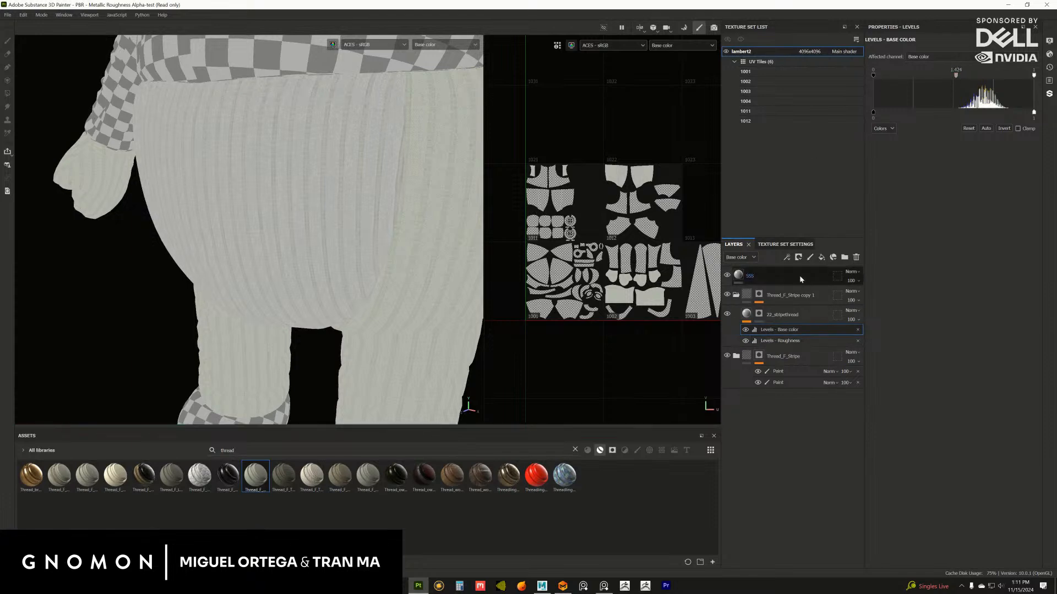
pyautogui.doubleClick(957, 71)
pyautogui.moveTo(959, 72); pyautogui.dragTo(964, 83)
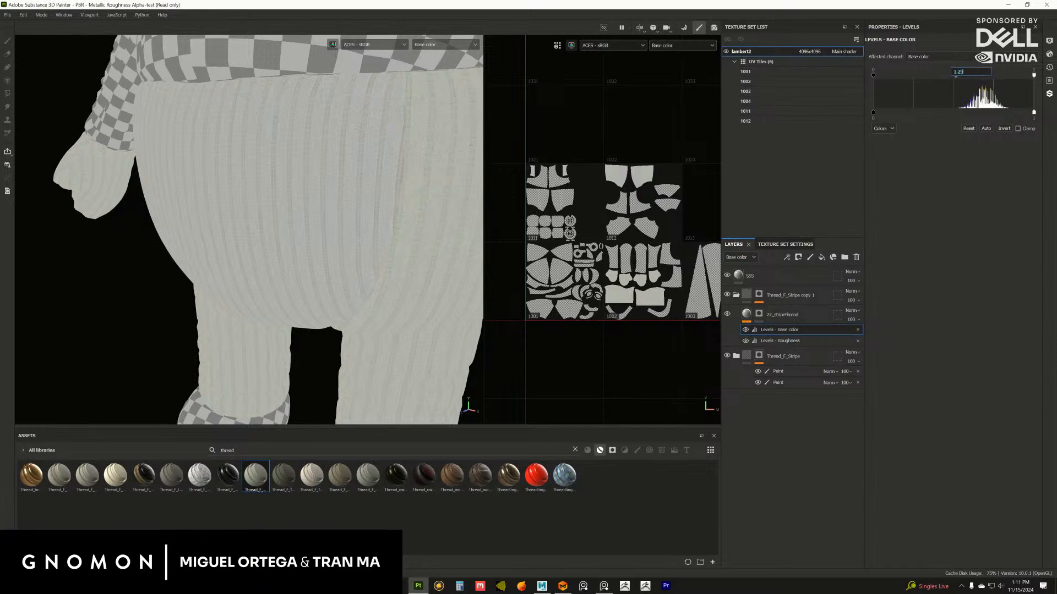
pyautogui.write('25')
pyautogui.press('Return')
pyautogui.keyDown('alt'); pyautogui.moveTo(389, 302); pyautogui.dragTo(417, 272, button='middle'); pyautogui.keyUp('alt')
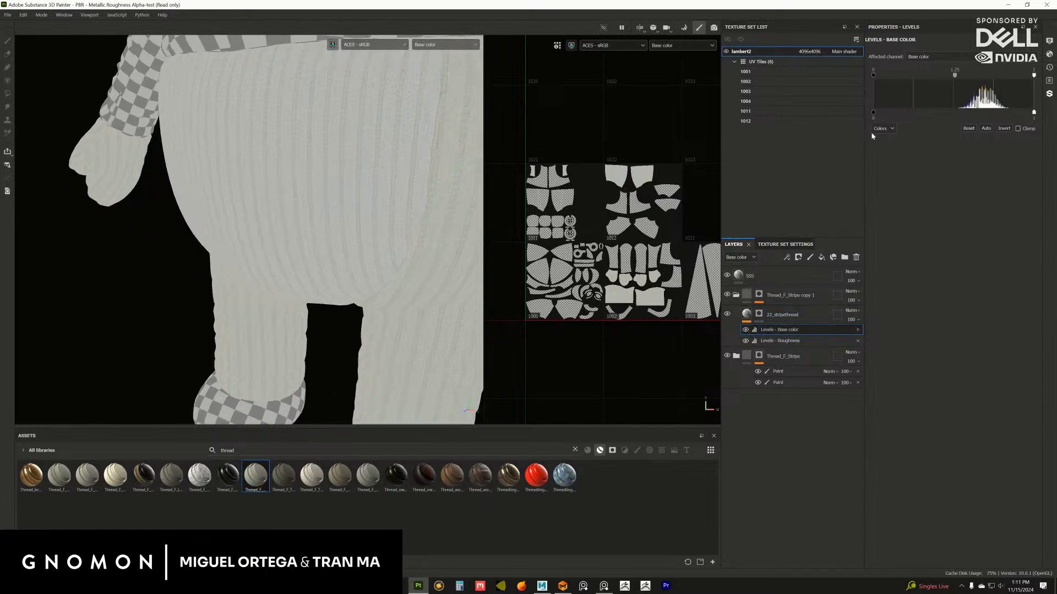
# Adjust the blue channel's midtone in the base color Levels to about 1.58 to warm the belly fabric
pyautogui.click(886, 130)
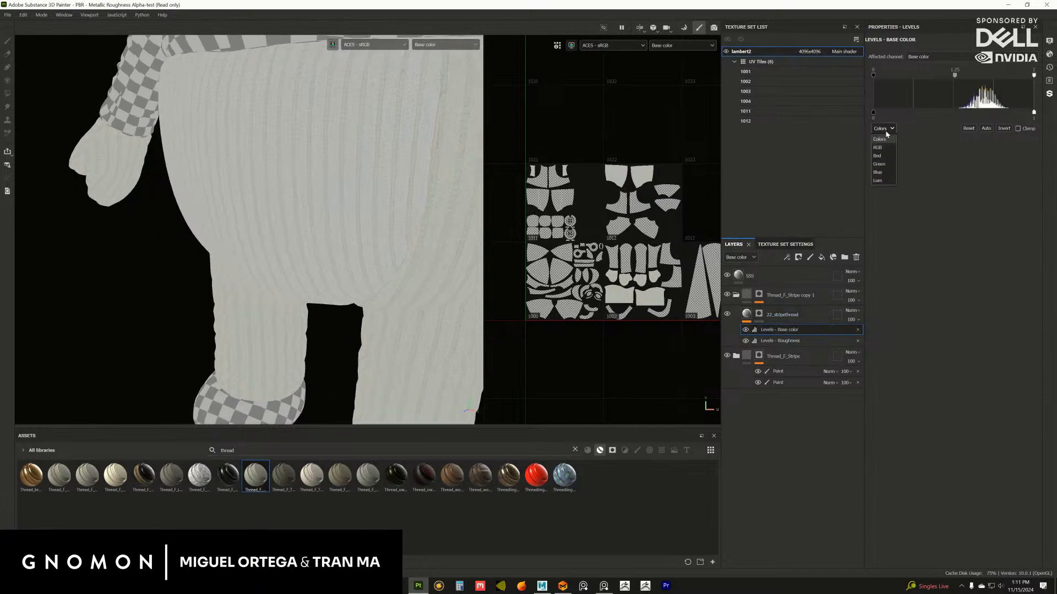
pyautogui.click(879, 173)
pyautogui.moveTo(956, 78); pyautogui.dragTo(956, 77)
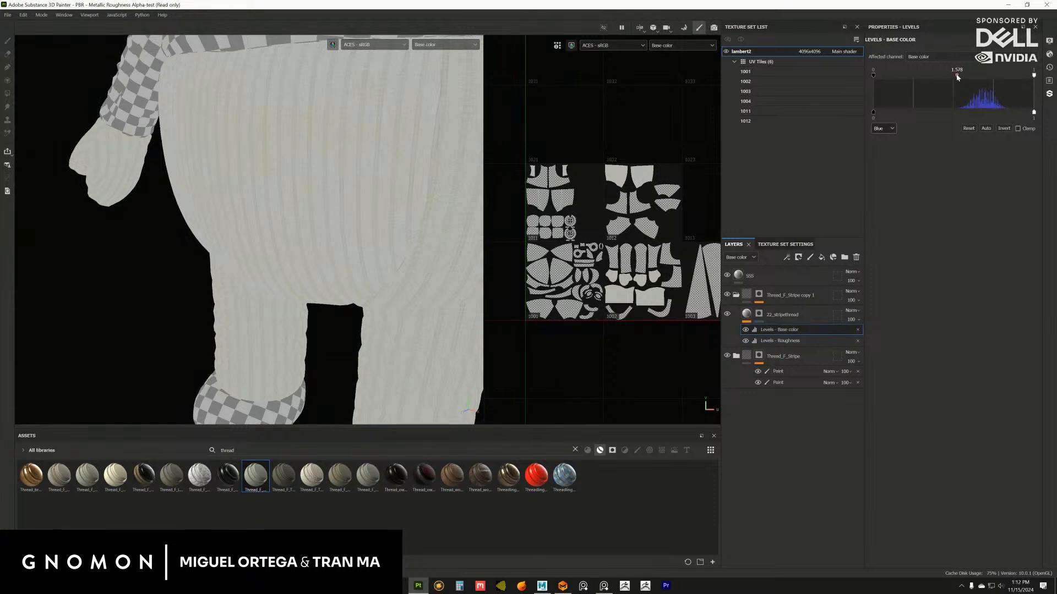
pyautogui.keyDown('alt'); pyautogui.moveTo(404, 306); pyautogui.dragTo(324, 261, button='right'); pyautogui.keyUp('alt')
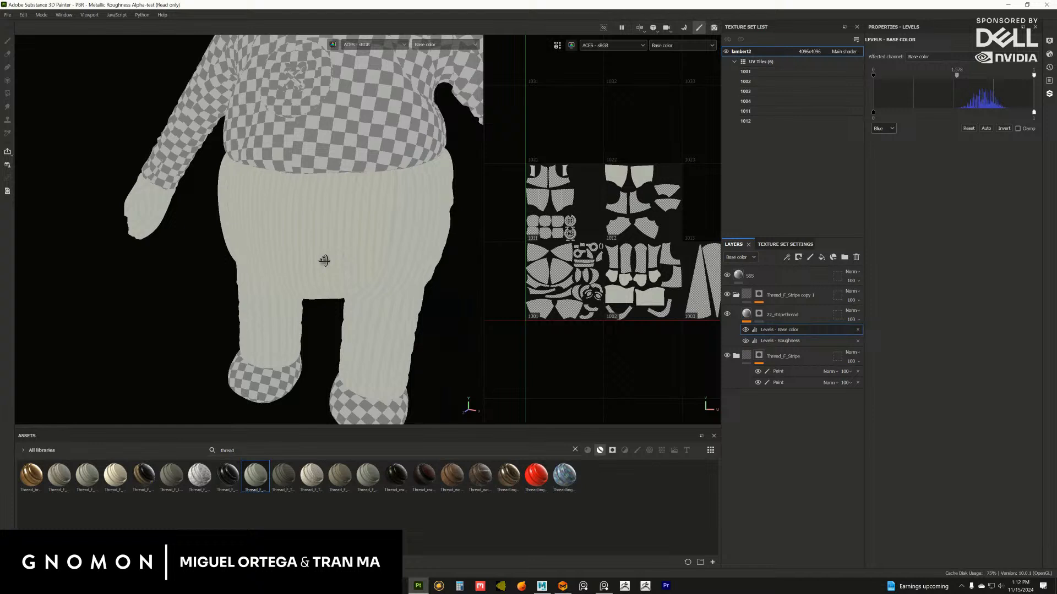
pyautogui.keyDown('alt'); pyautogui.moveTo(324, 260); pyautogui.dragTo(462, 277); pyautogui.keyUp('alt')
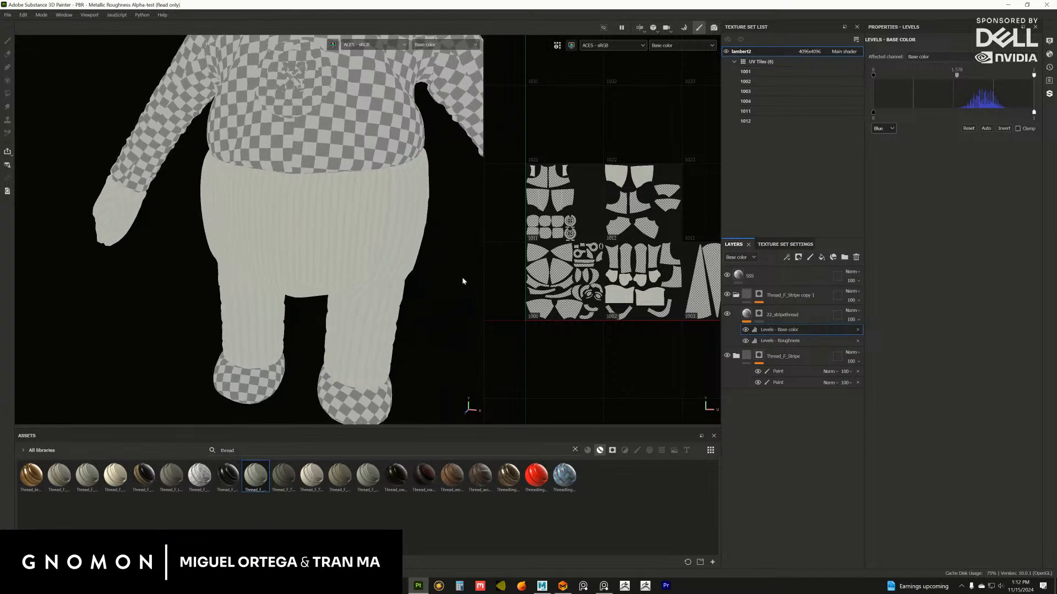
# Copy the base color Levels effect onto the 22_stripethread layer in the Thread_F_Stripe folder and hide that layer's color_match filter
pyautogui.rightClick(790, 332)
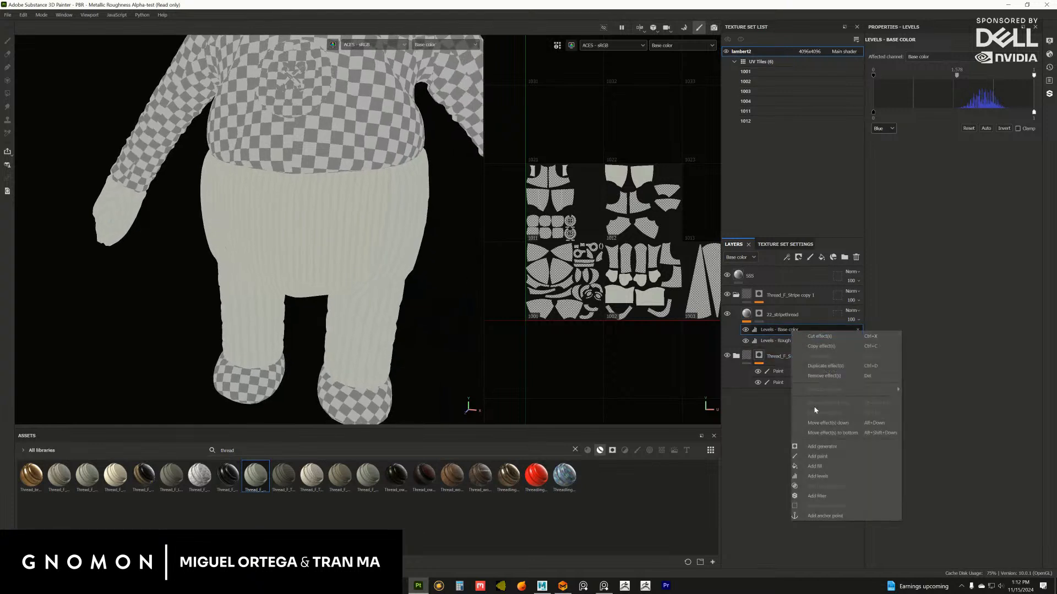
pyautogui.click(825, 347)
pyautogui.click(736, 358)
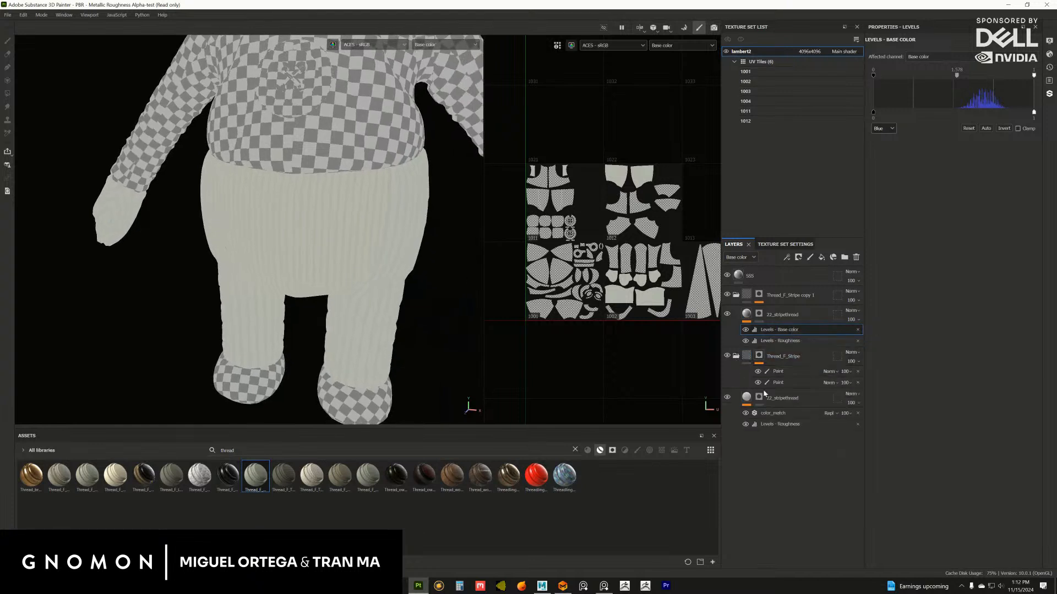
pyautogui.click(745, 414)
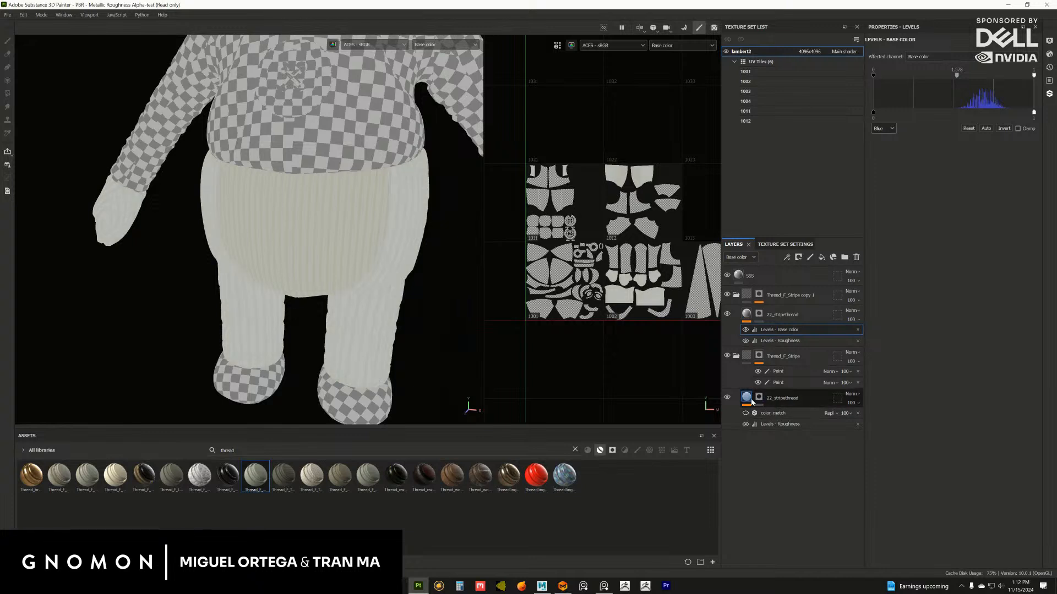
pyautogui.rightClick(752, 402)
pyautogui.click(774, 214)
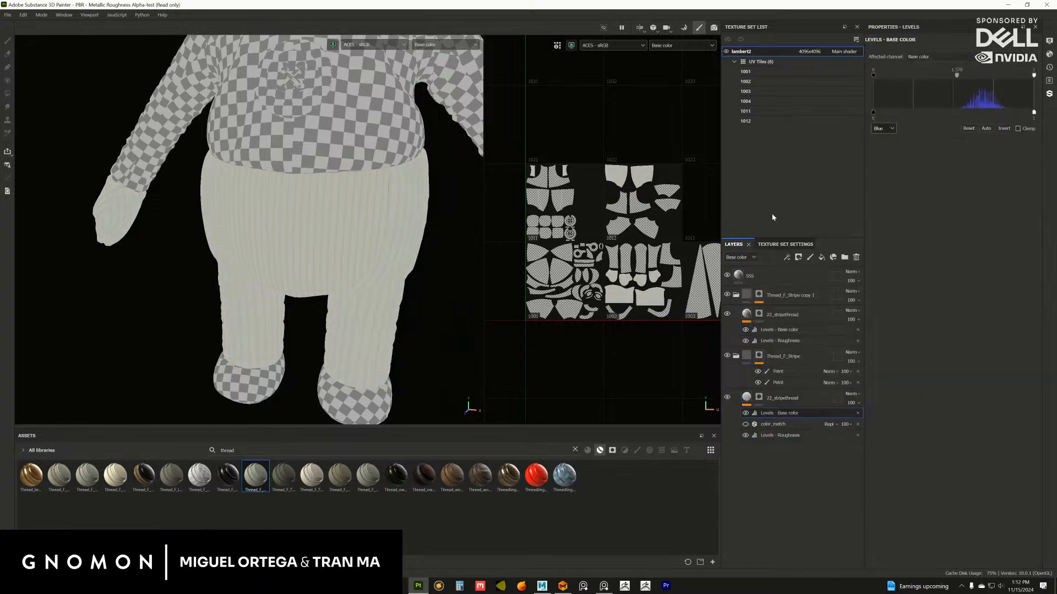
# Delete the color_match filter from the Thread_F_Stripe folder's 22_stripethread layer and return the viewport to the full material display
pyautogui.click(857, 424)
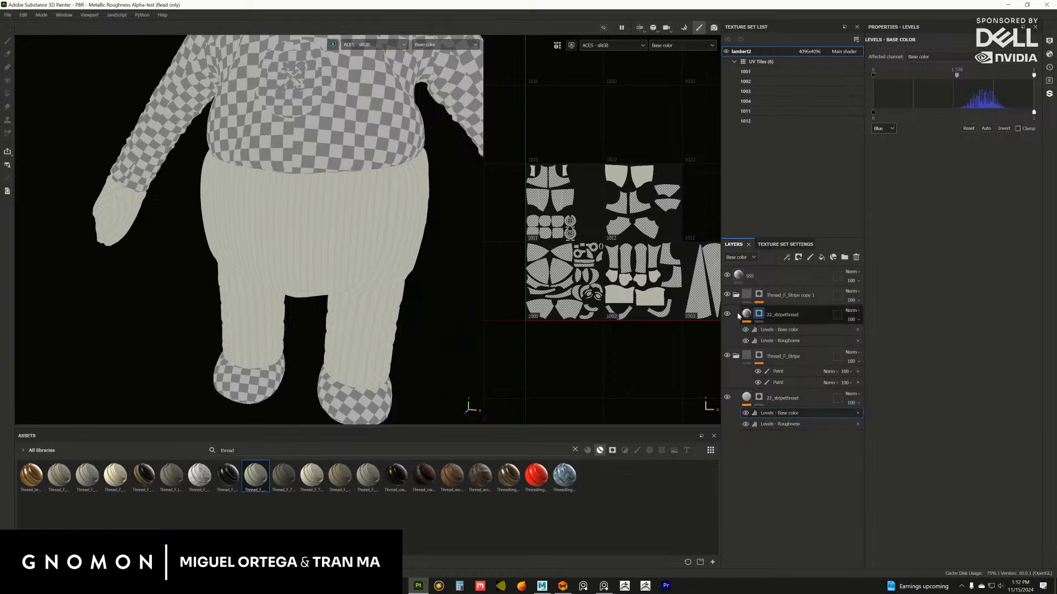
pyautogui.keyDown('alt'); pyautogui.moveTo(264, 222); pyautogui.dragTo(327, 296); pyautogui.keyUp('alt')
pyautogui.press('m')
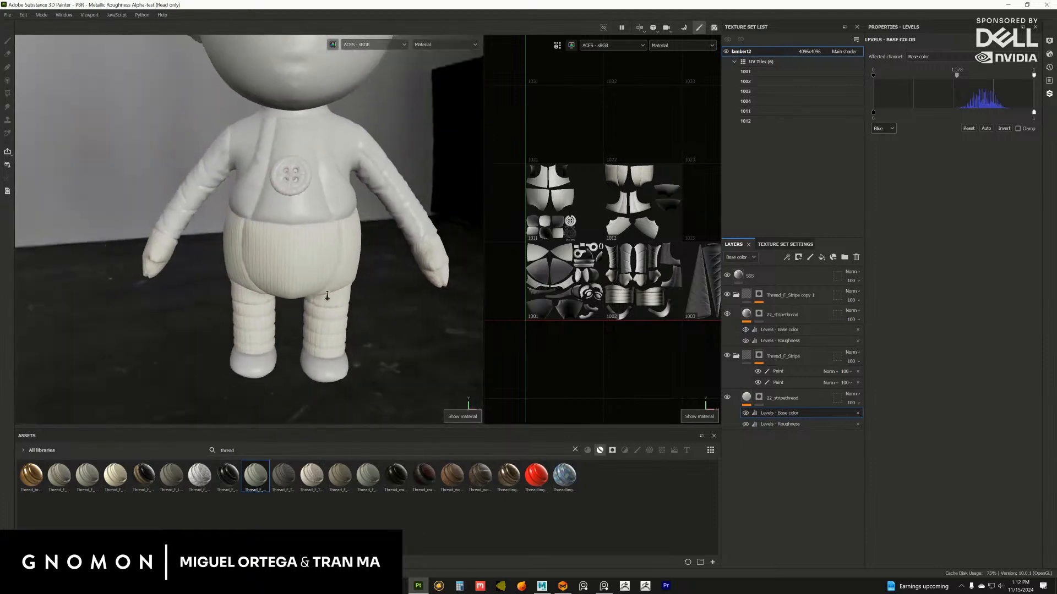
# Collapse the Thread_F_Stripe and Thread_F_Stripe copy 1 folders in the layer stack
pyautogui.keyDown('alt'); pyautogui.moveTo(327, 296); pyautogui.dragTo(318, 284, button='right'); pyautogui.keyUp('alt')
pyautogui.click(735, 356)
pyautogui.click(736, 295)
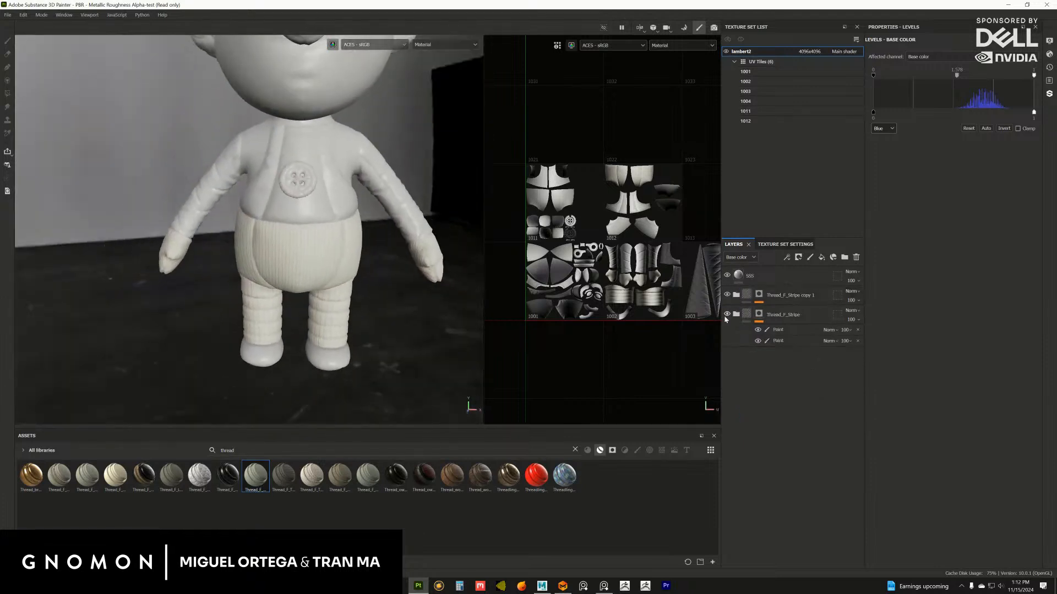
# Save the project as a new file named gnome_01
pyautogui.keyDown('alt'); pyautogui.moveTo(253, 308); pyautogui.dragTo(199, 218); pyautogui.keyUp('alt')
pyautogui.click(8, 14)
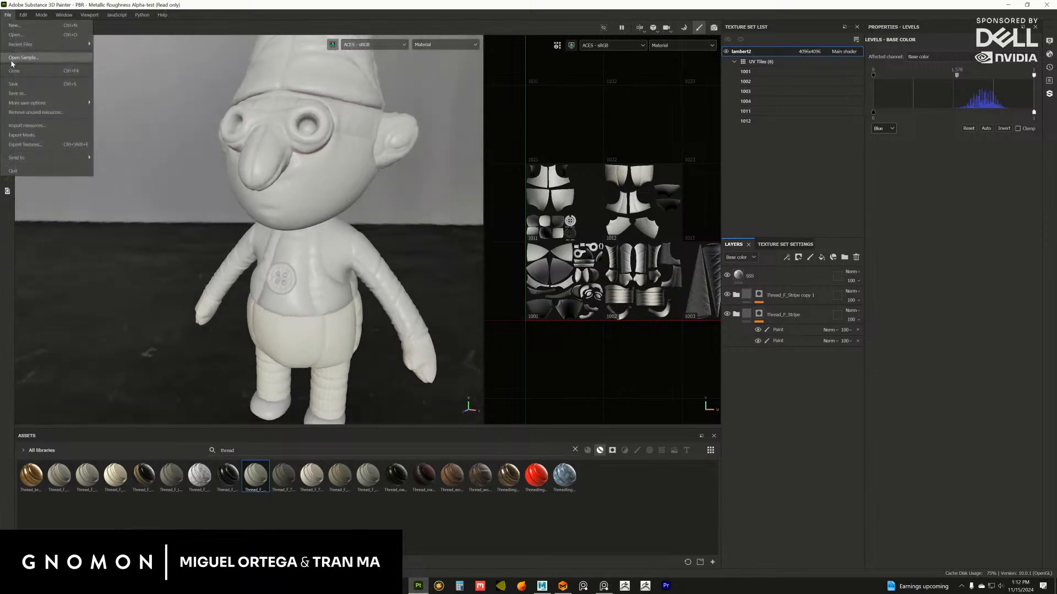
pyautogui.click(20, 94)
pyautogui.press('Return')
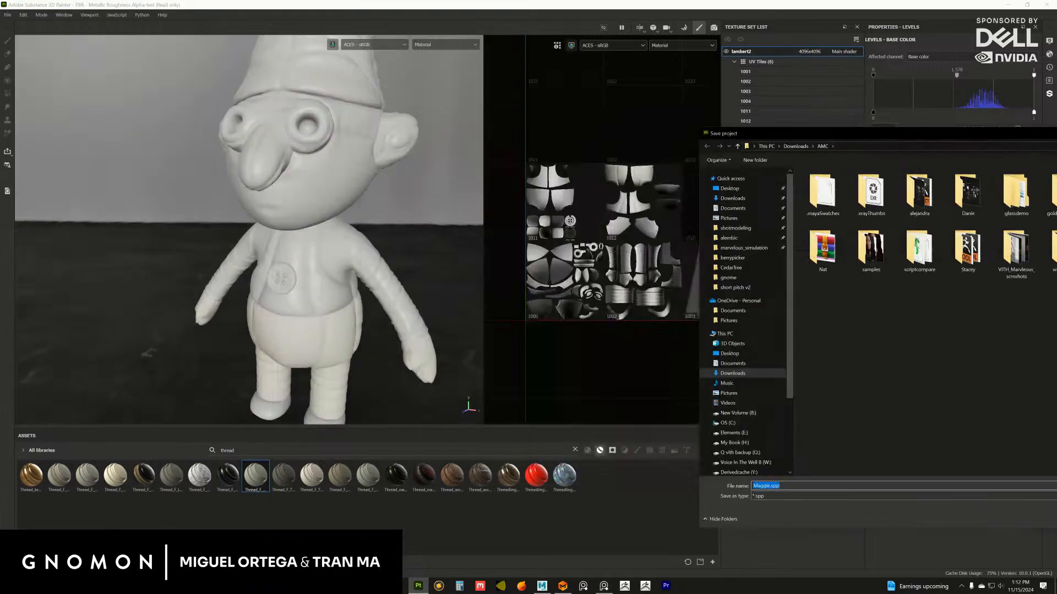
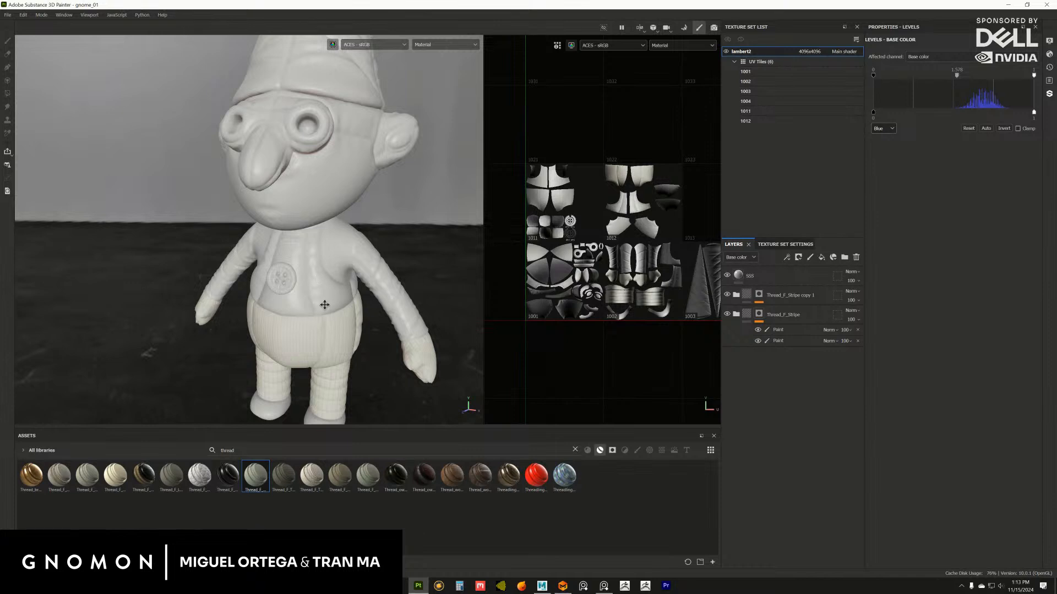
# Add the Thread_F_CorduroyA material to the layer stack directly above the Thread_F_Stripe copy 1 folder
pyautogui.keyDown('alt'); pyautogui.moveTo(324, 304); pyautogui.dragTo(314, 259, button='middle'); pyautogui.keyUp('alt')
pyautogui.keyDown('alt'); pyautogui.moveTo(314, 259); pyautogui.dragTo(389, 337, button='right'); pyautogui.keyUp('alt')
pyautogui.keyDown('alt'); pyautogui.moveTo(389, 338); pyautogui.dragTo(443, 331); pyautogui.keyUp('alt')
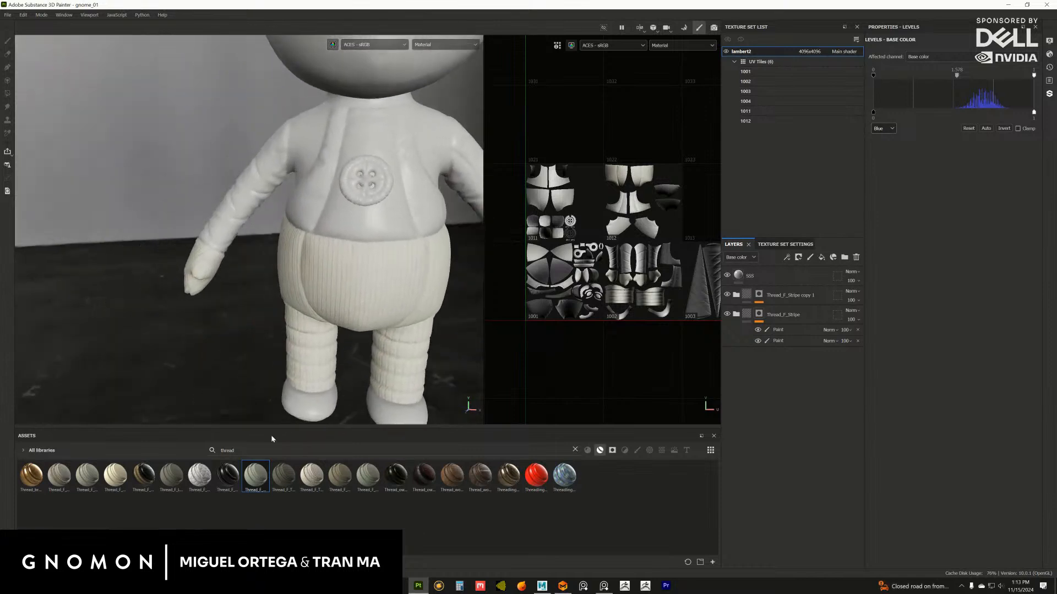
pyautogui.moveTo(176, 483)
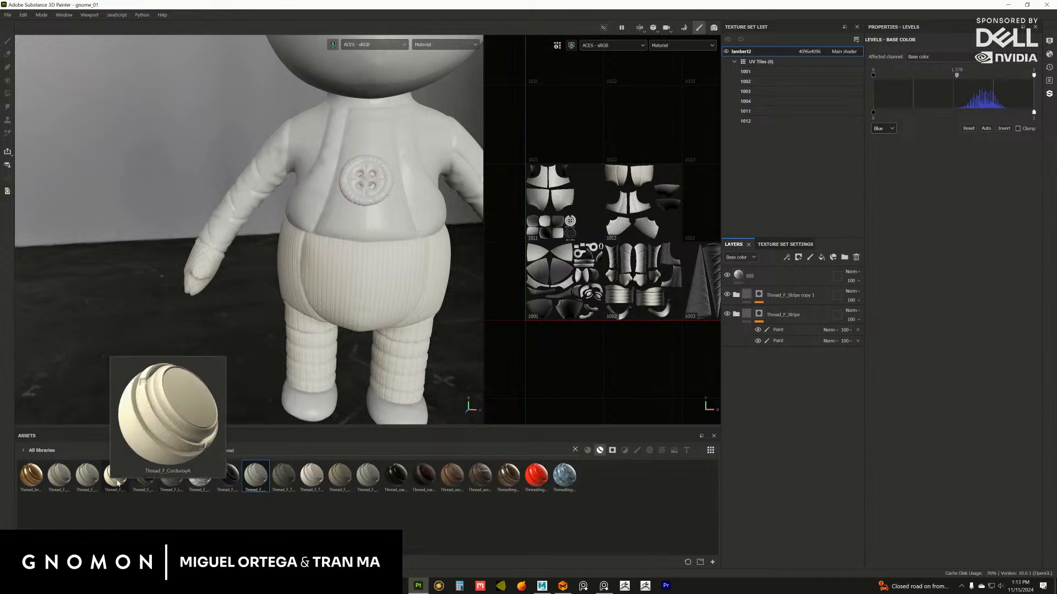
pyautogui.moveTo(87, 484)
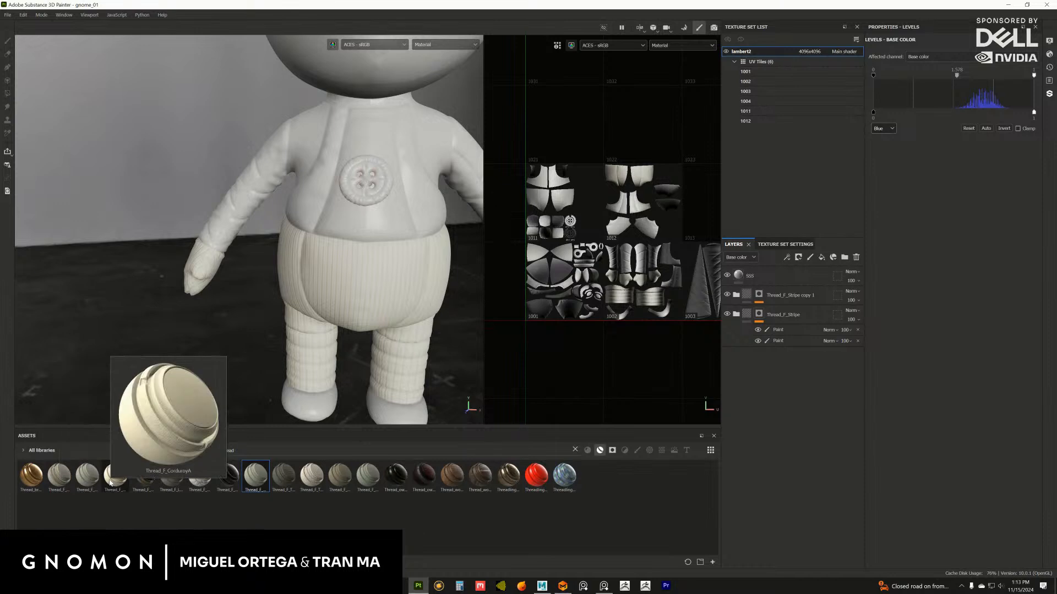
pyautogui.moveTo(108, 484); pyautogui.dragTo(794, 287)
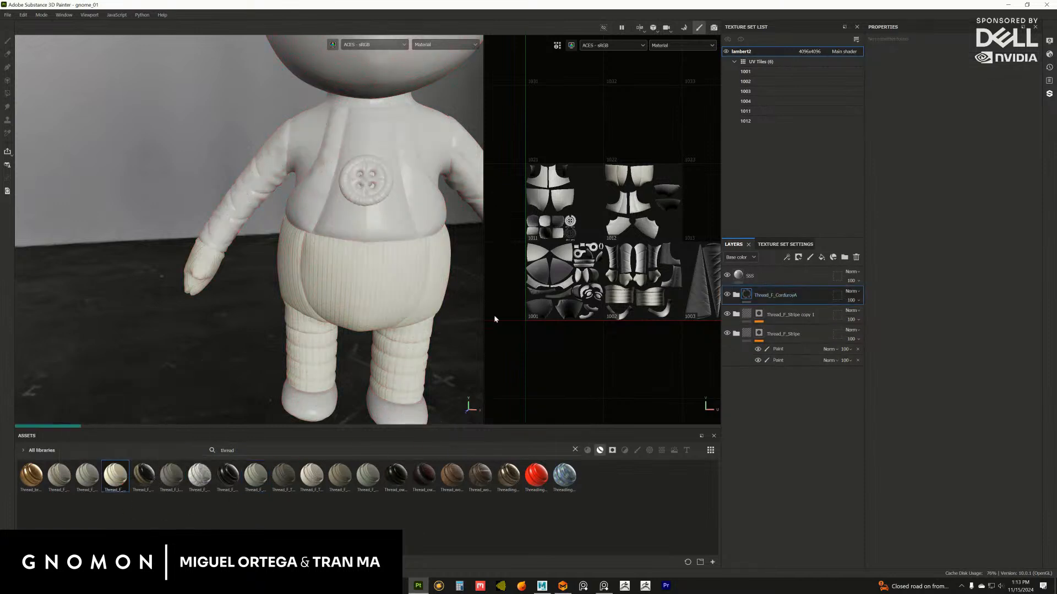
pyautogui.keyDown('alt'); pyautogui.moveTo(365, 292); pyautogui.dragTo(323, 266, button='right'); pyautogui.keyUp('alt')
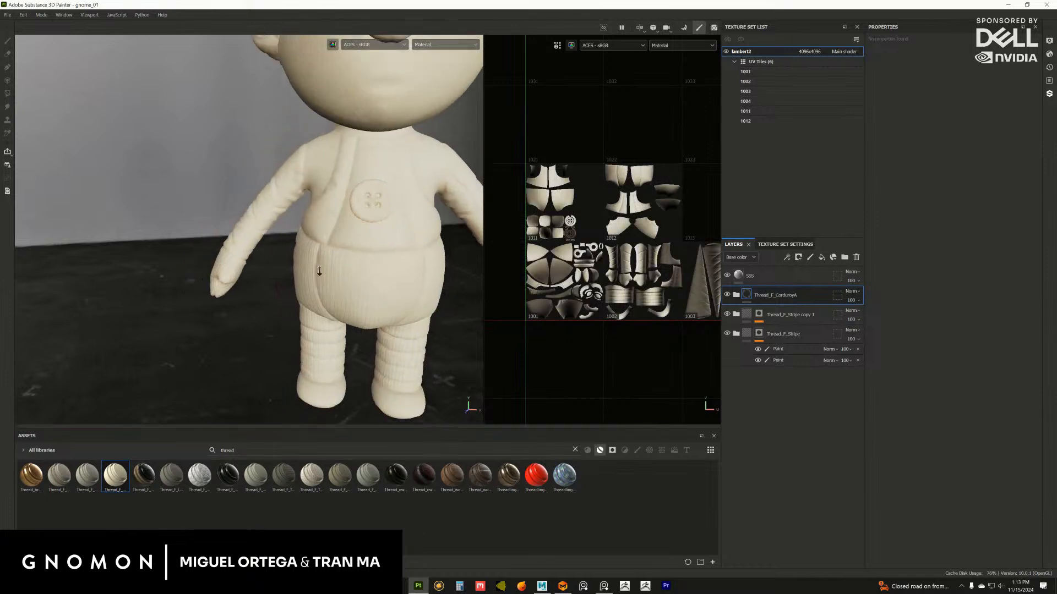
pyautogui.keyDown('alt'); pyautogui.moveTo(323, 267); pyautogui.dragTo(283, 327, button='middle'); pyautogui.keyUp('alt')
pyautogui.keyDown('alt'); pyautogui.moveTo(283, 327); pyautogui.dragTo(255, 290); pyautogui.keyUp('alt')
pyautogui.keyDown('alt'); pyautogui.moveTo(255, 289); pyautogui.dragTo(372, 337, button='right'); pyautogui.keyUp('alt')
pyautogui.keyDown('alt'); pyautogui.moveTo(372, 336); pyautogui.dragTo(303, 268); pyautogui.keyUp('alt')
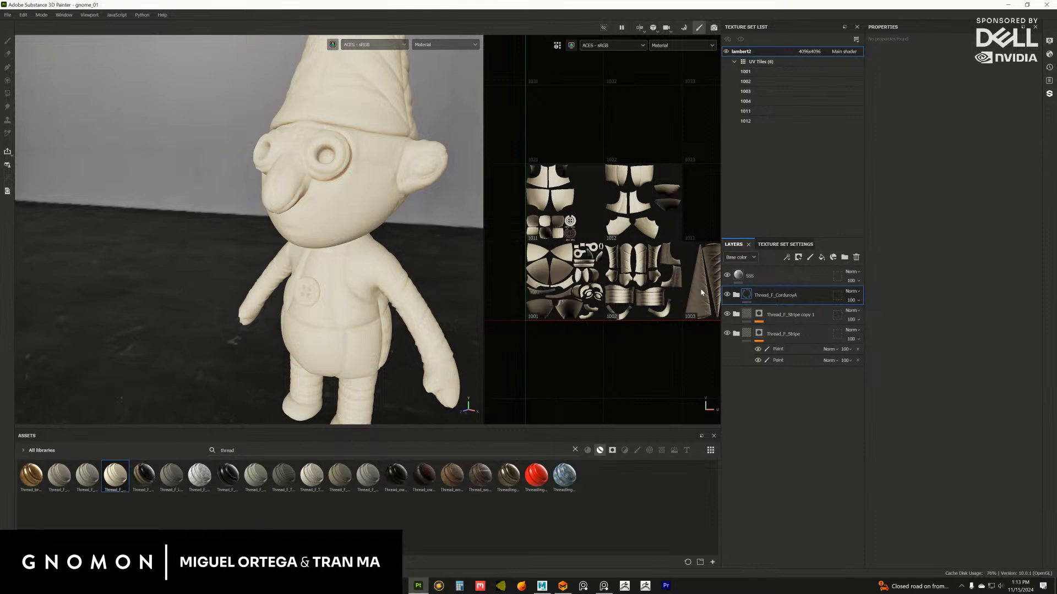
# Open the corduroy folder's 10_corduroyA fill layer and examine its ribbing across the gnome's body
pyautogui.click(736, 295)
pyautogui.click(738, 322)
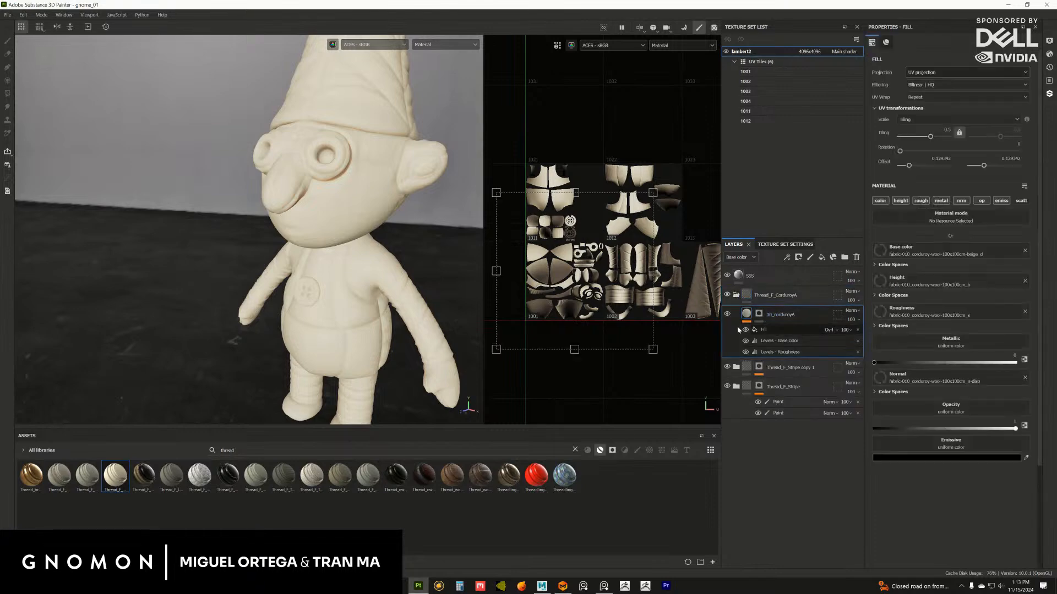
pyautogui.keyDown('alt'); pyautogui.moveTo(339, 285); pyautogui.dragTo(401, 318); pyautogui.keyUp('alt')
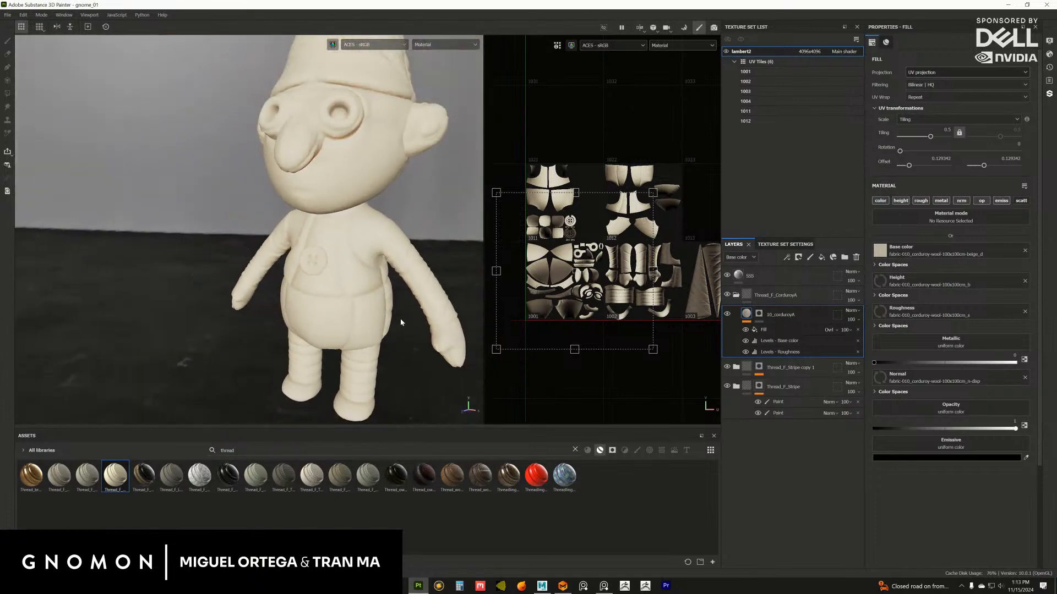
pyautogui.keyDown('alt'); pyautogui.moveTo(306, 302); pyautogui.dragTo(358, 322); pyautogui.keyUp('alt')
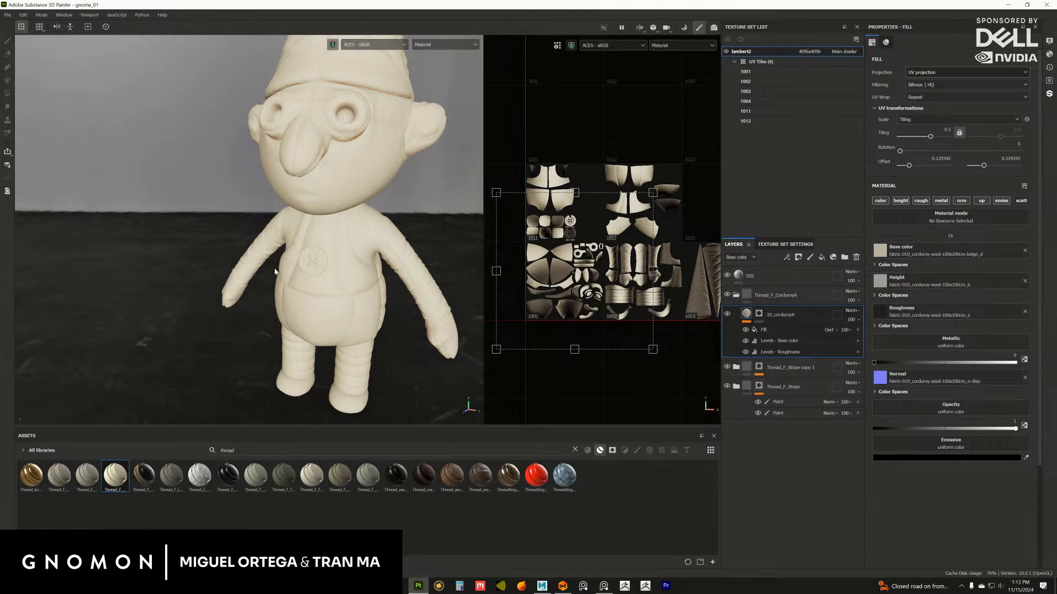
pyautogui.keyDown('alt'); pyautogui.moveTo(366, 336); pyautogui.dragTo(398, 348, button='right'); pyautogui.keyUp('alt')
pyautogui.keyDown('alt'); pyautogui.moveTo(400, 350); pyautogui.dragTo(280, 252); pyautogui.keyUp('alt')
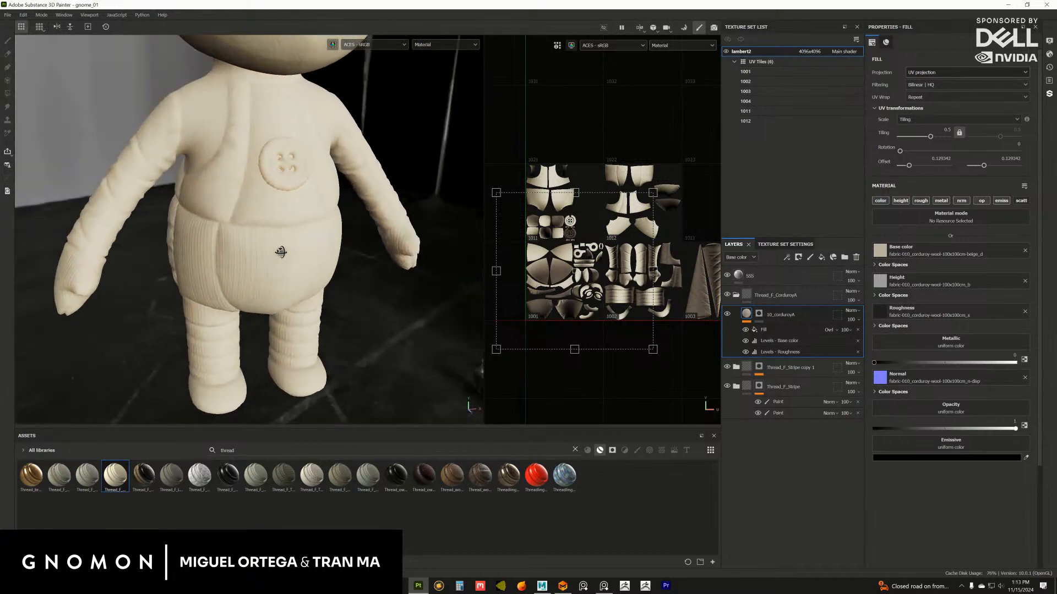
pyautogui.keyDown('alt'); pyautogui.moveTo(281, 252); pyautogui.dragTo(309, 276, button='middle'); pyautogui.keyUp('alt')
pyautogui.moveTo(308, 276)
pyautogui.keyDown('alt'); pyautogui.mouseDown()
pyautogui.moveTo(325, 278)
pyautogui.moveTo(131, 273)
pyautogui.moveTo(237, 280)
pyautogui.moveTo(266, 190)
pyautogui.moveTo(290, 210)
pyautogui.moveTo(402, 214)
pyautogui.moveTo(341, 213)
pyautogui.moveTo(274, 231)
pyautogui.moveTo(333, 209)
pyautogui.mouseUp(); pyautogui.keyUp('alt')
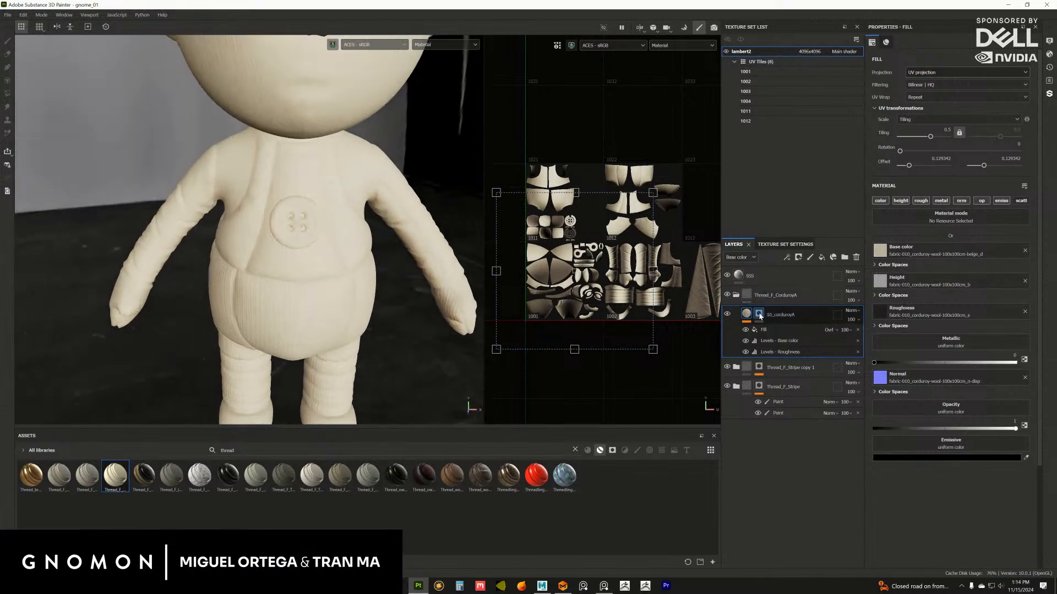
# Collapse the corduroy layer's effects and its folder, and hide the Thread_F_CorduroyA folder
pyautogui.keyDown('alt'); pyautogui.click(759, 314); pyautogui.keyUp('alt')
pyautogui.click(787, 296)
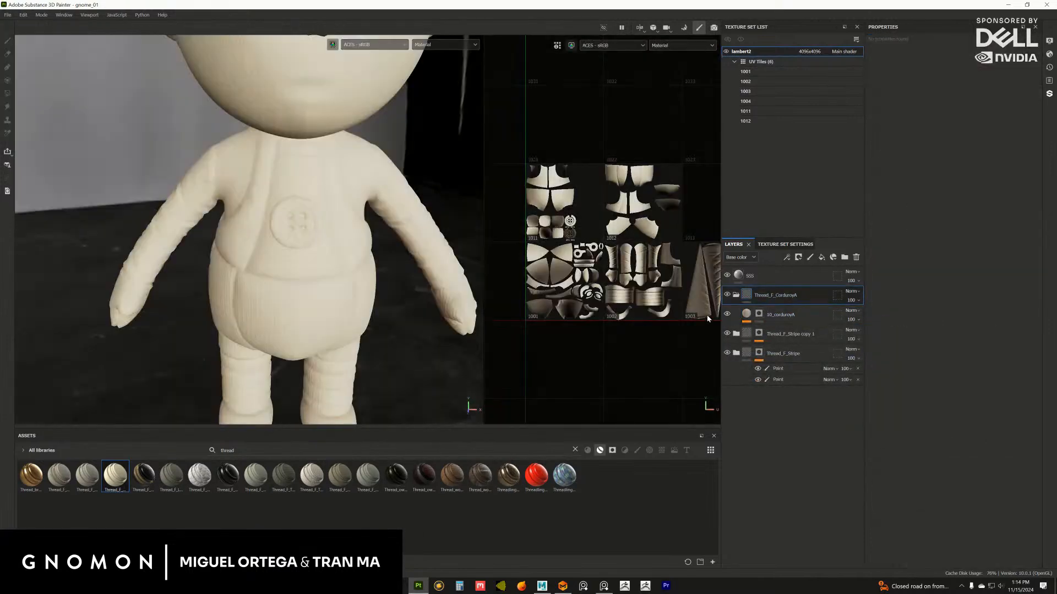
pyautogui.keyDown('alt'); pyautogui.moveTo(359, 337); pyautogui.dragTo(385, 322); pyautogui.keyUp('alt')
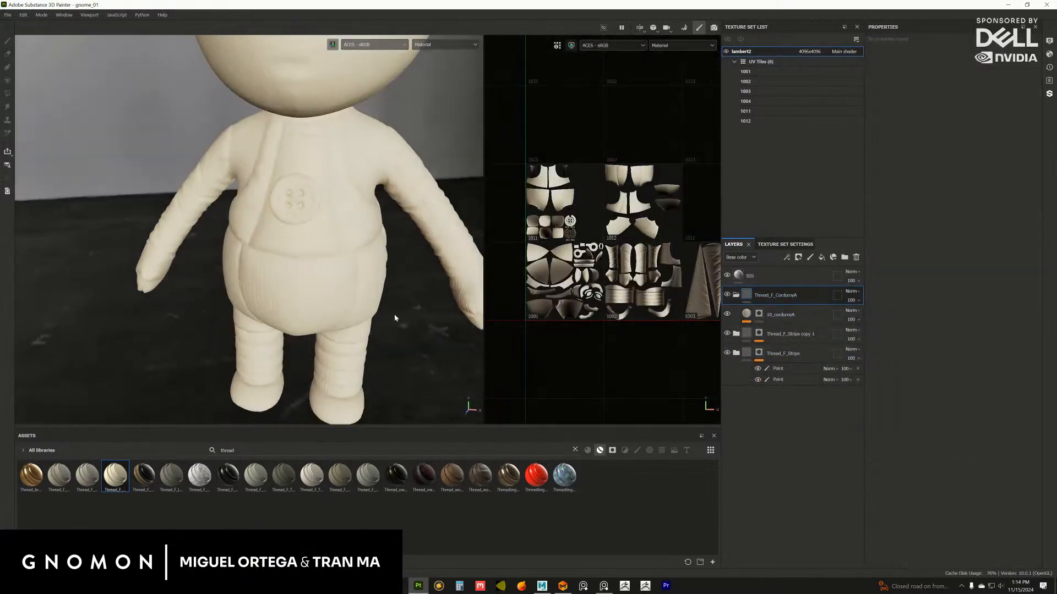
pyautogui.click(736, 296)
pyautogui.keyDown('alt'); pyautogui.moveTo(427, 292); pyautogui.dragTo(294, 290); pyautogui.keyUp('alt')
pyautogui.keyDown('alt'); pyautogui.moveTo(294, 289); pyautogui.dragTo(365, 299, button='right'); pyautogui.keyUp('alt')
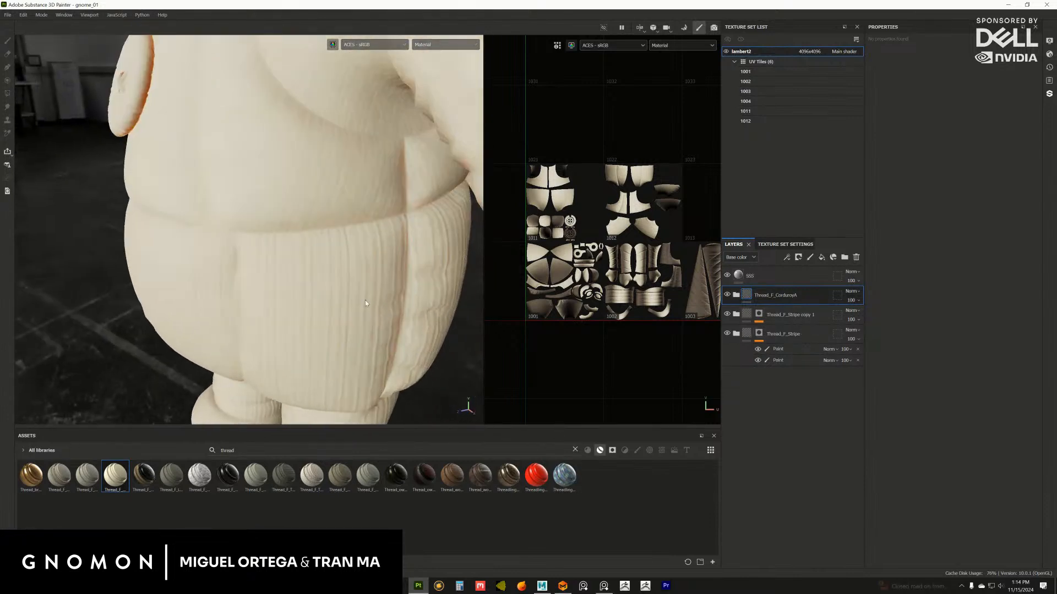
pyautogui.keyDown('alt'); pyautogui.moveTo(365, 300); pyautogui.dragTo(407, 328); pyautogui.keyUp('alt')
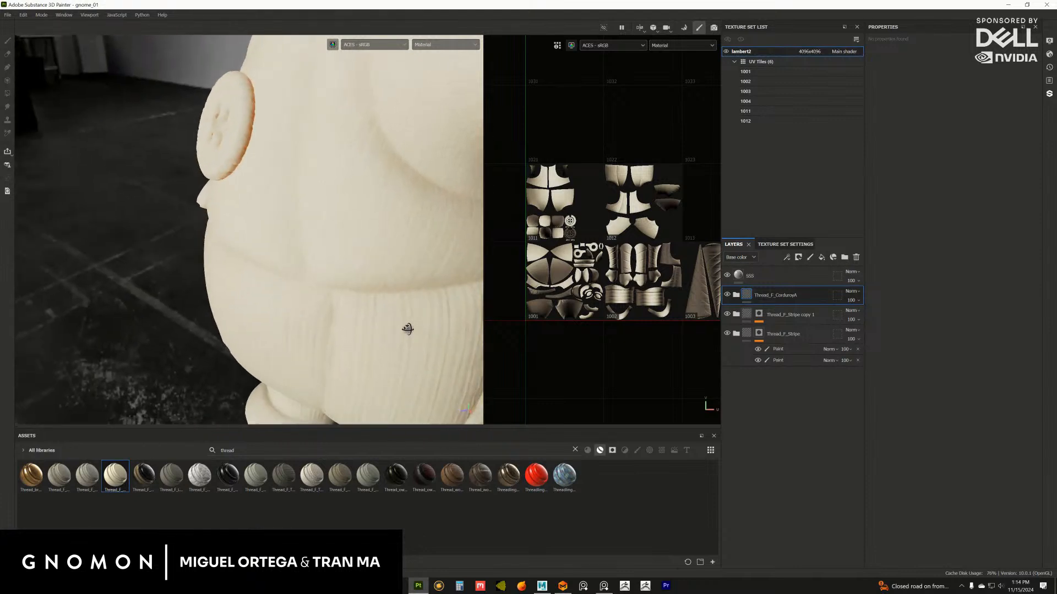
pyautogui.click(726, 294)
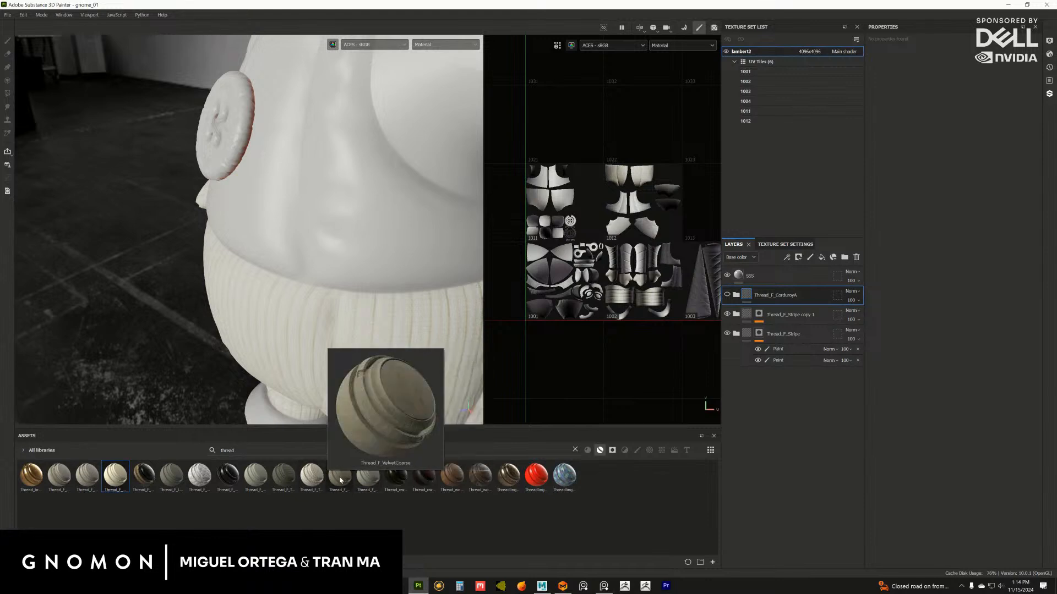
# Try the Thread_F_VelvetCoarse material beneath the hidden corduroy folder and inspect its weave on the gnome's face
pyautogui.moveTo(340, 481); pyautogui.dragTo(778, 317)
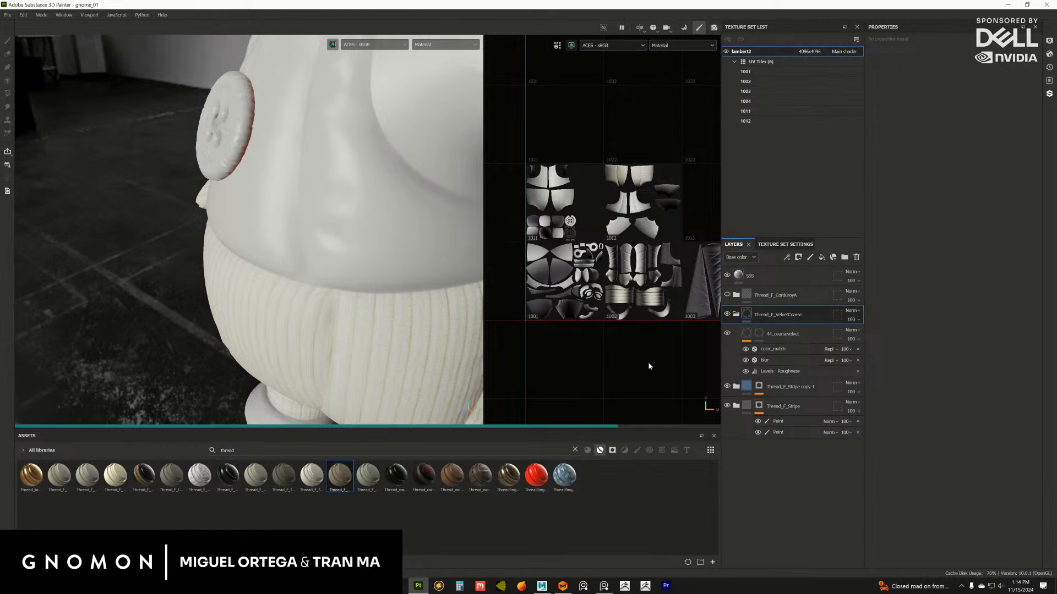
pyautogui.keyDown('alt'); pyautogui.moveTo(449, 354); pyautogui.dragTo(331, 315, button='right'); pyautogui.keyUp('alt')
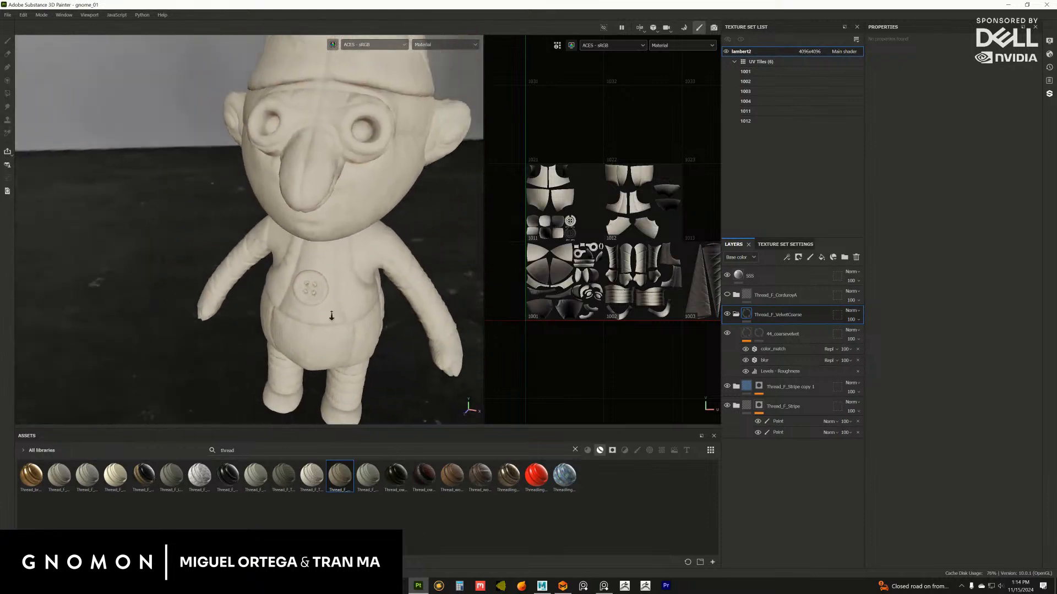
pyautogui.keyDown('alt'); pyautogui.moveTo(331, 316); pyautogui.dragTo(286, 296); pyautogui.keyUp('alt')
pyautogui.keyDown('alt'); pyautogui.moveTo(287, 299); pyautogui.dragTo(316, 263, button='right'); pyautogui.keyUp('alt')
pyautogui.keyDown('alt'); pyautogui.moveTo(316, 263); pyautogui.dragTo(286, 245); pyautogui.keyUp('alt')
pyautogui.keyDown('alt'); pyautogui.moveTo(286, 246); pyautogui.dragTo(457, 422, button='right'); pyautogui.keyUp('alt')
pyautogui.keyDown('alt'); pyautogui.moveTo(300, 190); pyautogui.dragTo(259, 287, button='middle'); pyautogui.keyUp('alt')
pyautogui.keyDown('alt'); pyautogui.moveTo(260, 288); pyautogui.dragTo(417, 392, button='right'); pyautogui.keyUp('alt')
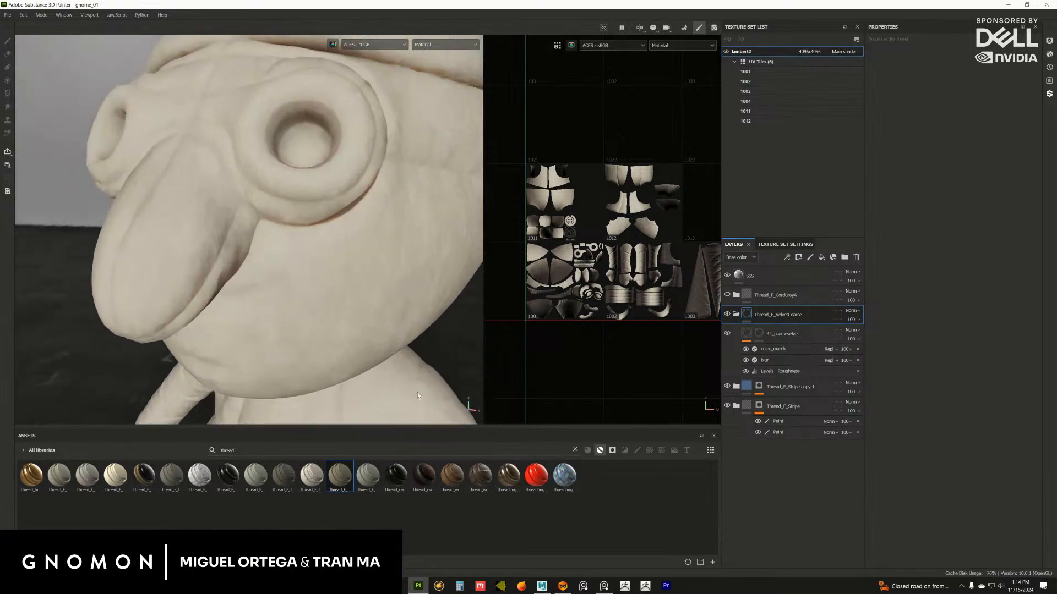
pyautogui.keyDown('alt'); pyautogui.moveTo(340, 313); pyautogui.dragTo(395, 332); pyautogui.keyUp('alt')
pyautogui.keyDown('alt'); pyautogui.moveTo(394, 332); pyautogui.dragTo(224, 265, button='right'); pyautogui.keyUp('alt')
pyautogui.keyDown('alt'); pyautogui.moveTo(225, 266); pyautogui.dragTo(222, 277, button='middle'); pyautogui.keyUp('alt')
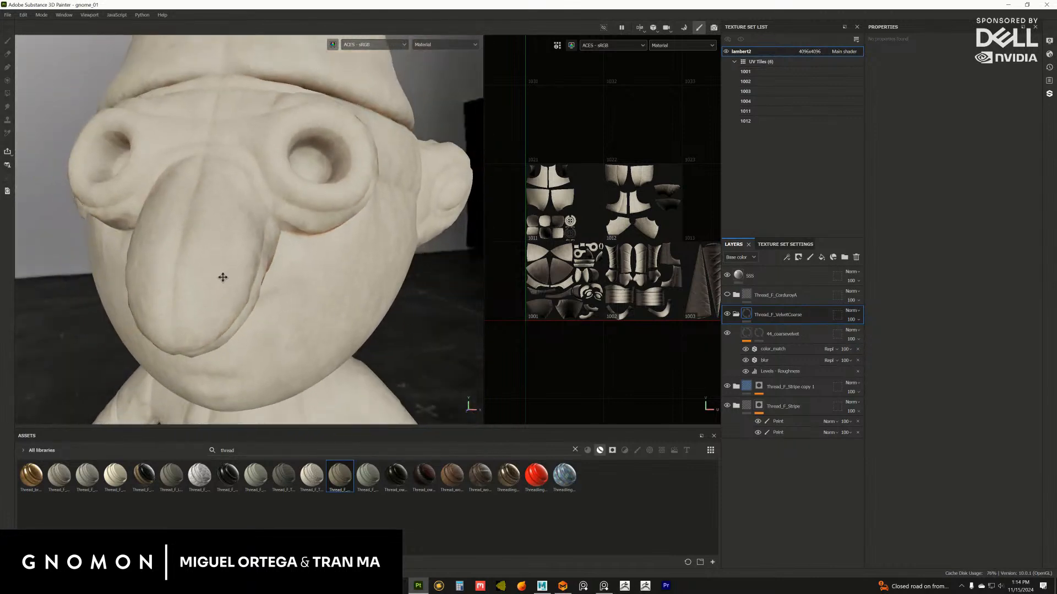
# Check the coarse velvet on the gnome's full figure and delete the Thread_F_VelvetCoarse folder
pyautogui.keyDown('alt'); pyautogui.moveTo(222, 277); pyautogui.dragTo(268, 407, button='right'); pyautogui.keyUp('alt')
pyautogui.keyDown('alt'); pyautogui.moveTo(268, 408); pyautogui.dragTo(354, 274, button='middle'); pyautogui.keyUp('alt')
pyautogui.keyDown('alt'); pyautogui.moveTo(354, 274); pyautogui.dragTo(320, 275); pyautogui.keyUp('alt')
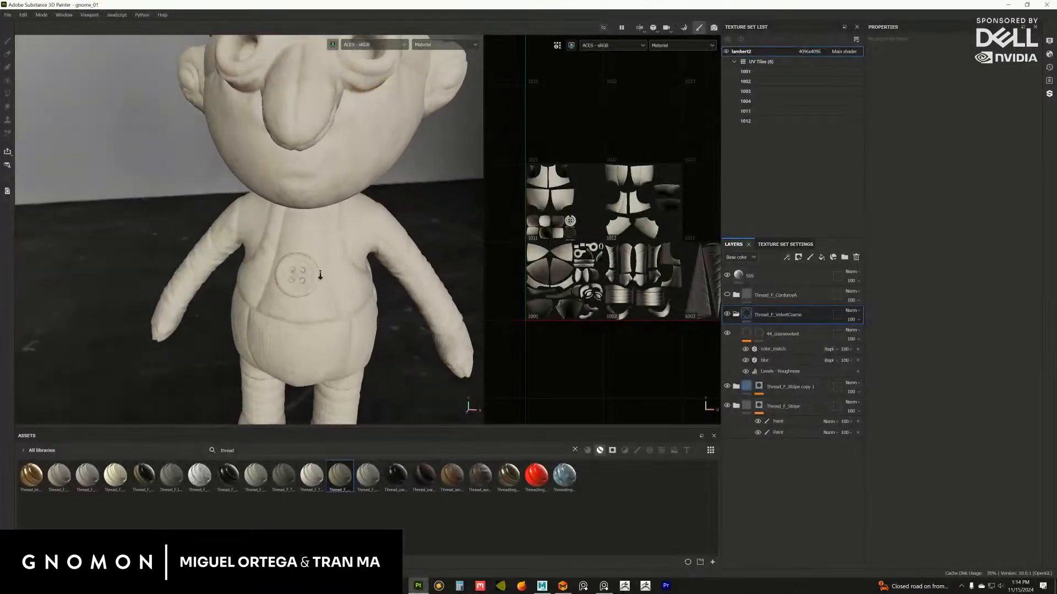
pyautogui.keyDown('alt'); pyautogui.moveTo(320, 275); pyautogui.dragTo(308, 259, button='right'); pyautogui.keyUp('alt')
pyautogui.keyDown('alt'); pyautogui.moveTo(308, 259); pyautogui.dragTo(413, 319); pyautogui.keyUp('alt')
pyautogui.keyDown('alt'); pyautogui.moveTo(413, 319); pyautogui.dragTo(292, 269, button='right'); pyautogui.keyUp('alt')
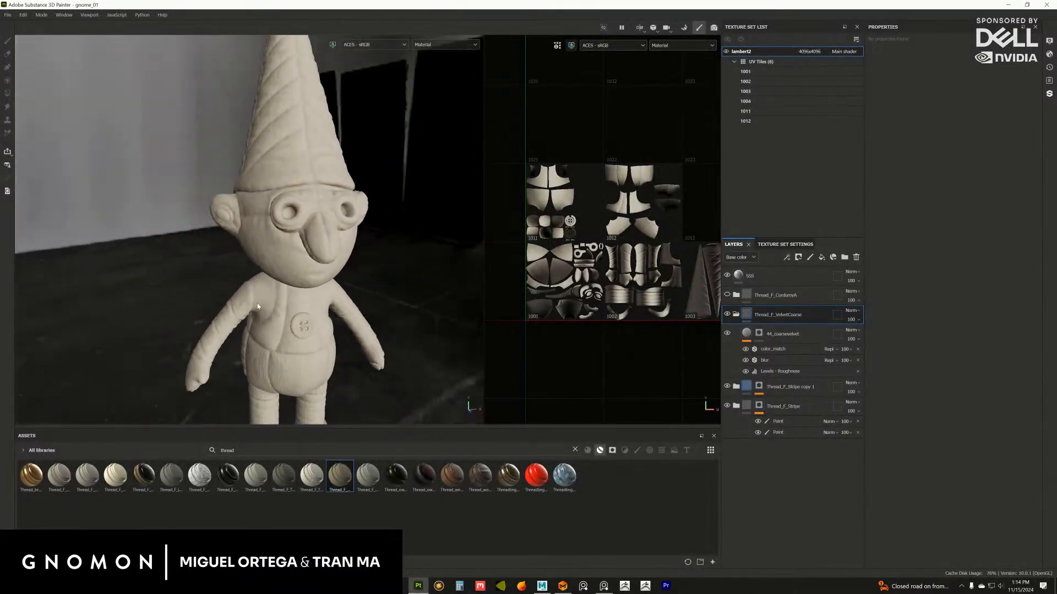
pyautogui.keyDown('alt'); pyautogui.moveTo(292, 268); pyautogui.dragTo(282, 246, button='middle'); pyautogui.keyUp('alt')
pyautogui.keyDown('alt'); pyautogui.moveTo(282, 245); pyautogui.dragTo(402, 222); pyautogui.keyUp('alt')
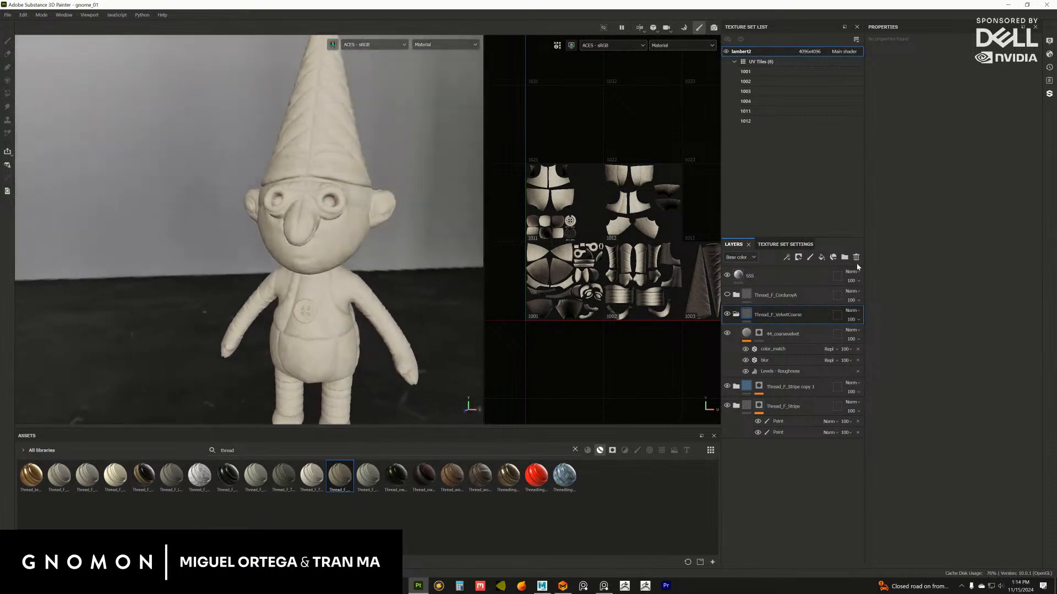
pyautogui.click(856, 257)
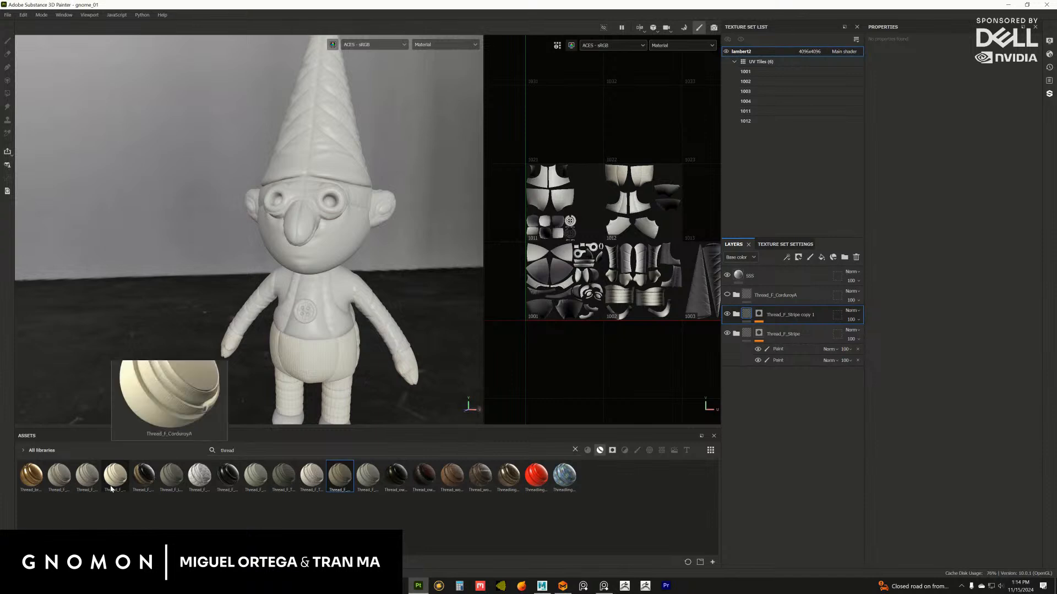
# Add the Thread_F_Linen material beneath the hidden corduroy folder and inspect its weave on the gnome's face
pyautogui.moveTo(90, 486)
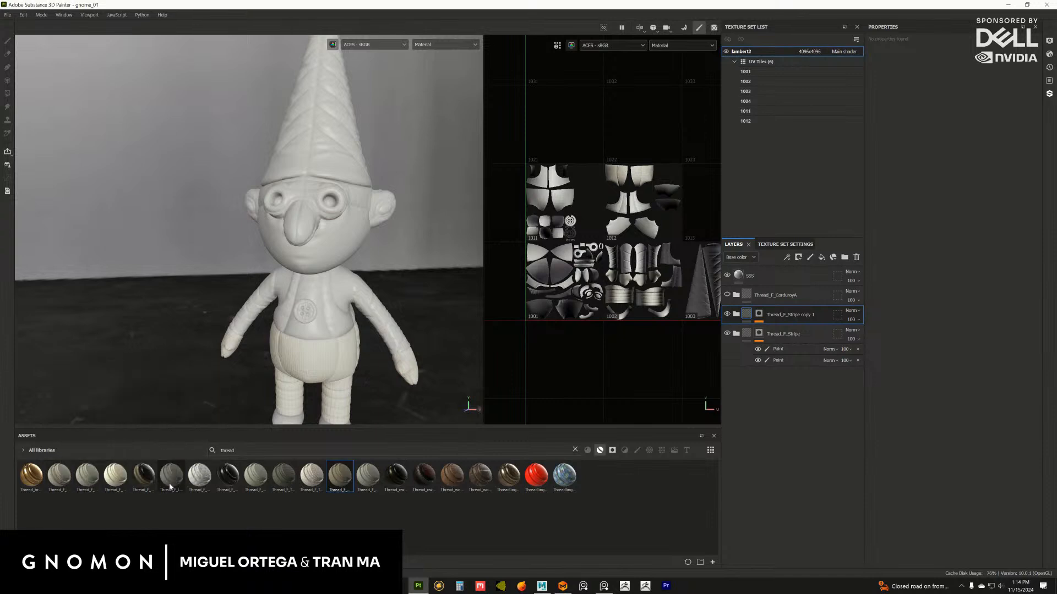
pyautogui.moveTo(172, 486)
pyautogui.moveTo(171, 486); pyautogui.dragTo(776, 309)
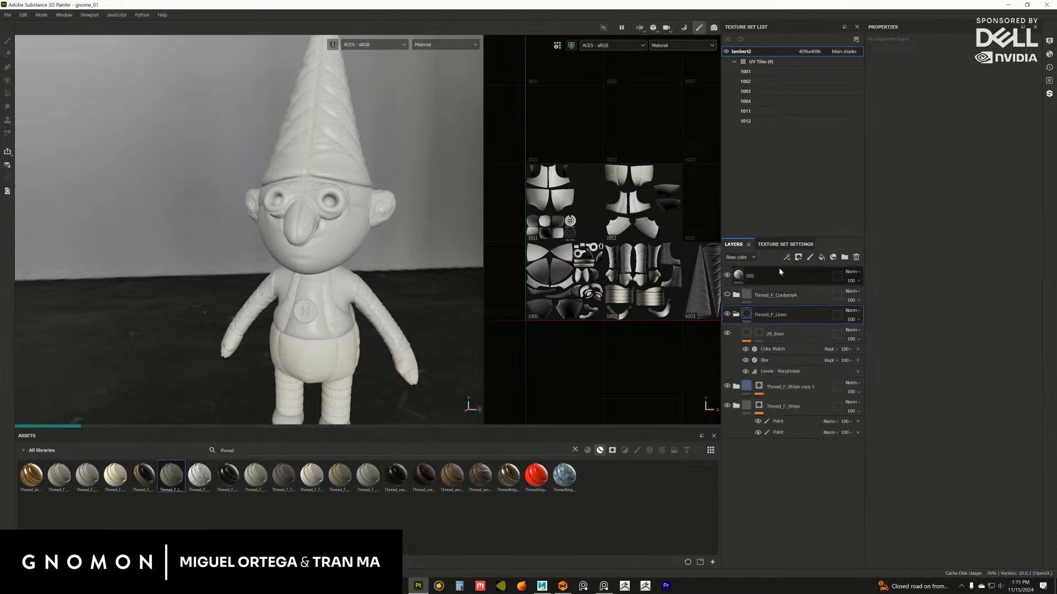
pyautogui.keyDown('alt'); pyautogui.moveTo(315, 349); pyautogui.dragTo(389, 295, button='right'); pyautogui.keyUp('alt')
pyautogui.keyDown('alt'); pyautogui.moveTo(389, 295); pyautogui.dragTo(364, 291); pyautogui.keyUp('alt')
pyautogui.keyDown('alt'); pyautogui.moveTo(363, 290); pyautogui.dragTo(356, 245, button='middle'); pyautogui.keyUp('alt')
pyautogui.keyDown('alt'); pyautogui.moveTo(356, 245); pyautogui.dragTo(390, 358, button='right'); pyautogui.keyUp('alt')
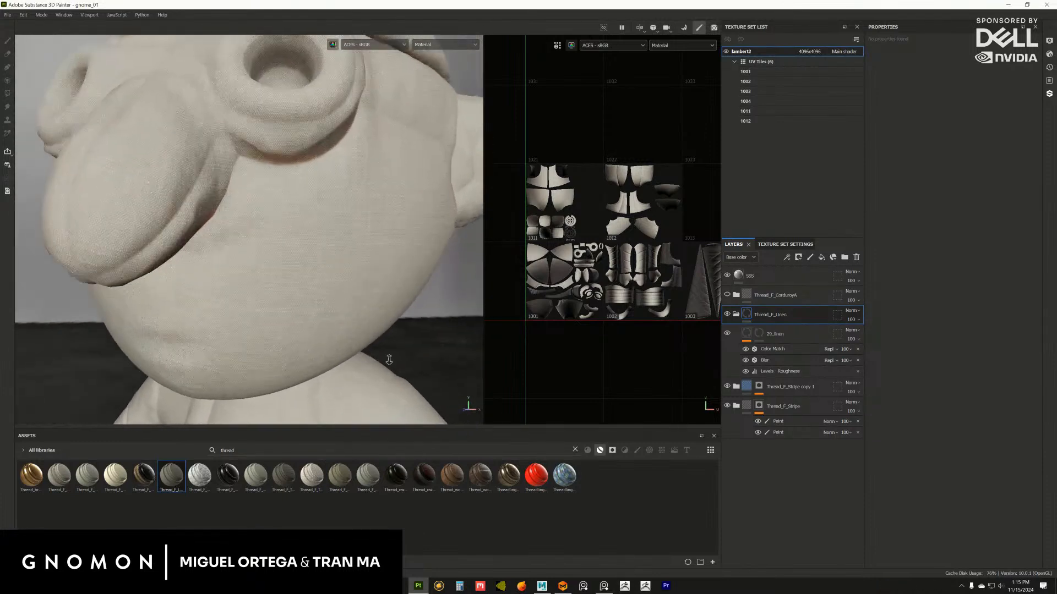
pyautogui.keyDown('alt'); pyautogui.moveTo(389, 358); pyautogui.dragTo(352, 333); pyautogui.keyUp('alt')
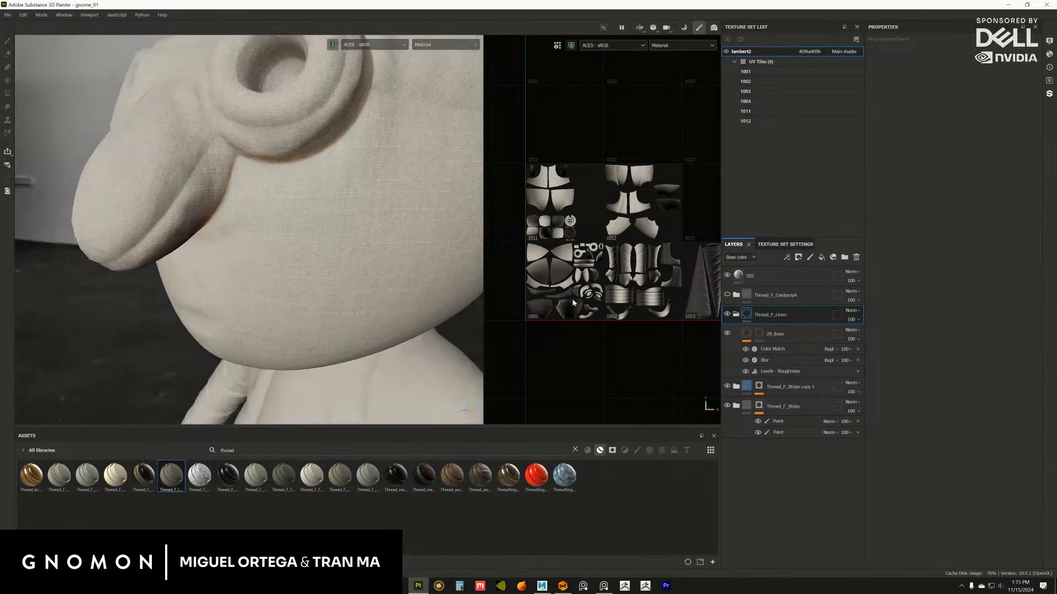
# Open the linen folder's 29_linen fill properties and examine the fabric on the gnome's face and body
pyautogui.click(787, 335)
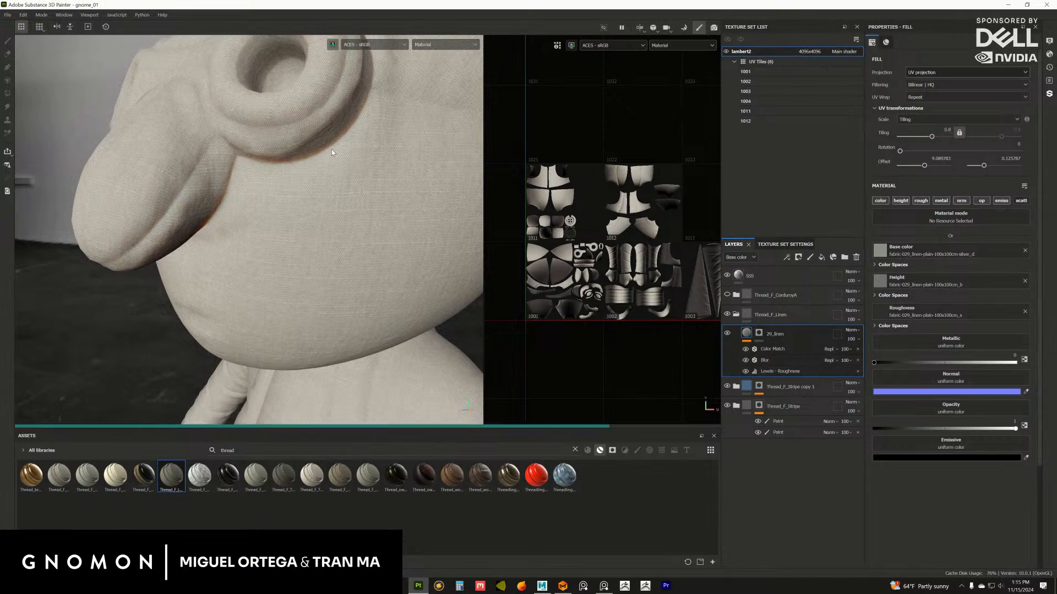
pyautogui.keyDown('alt'); pyautogui.moveTo(348, 193); pyautogui.dragTo(266, 281); pyautogui.keyUp('alt')
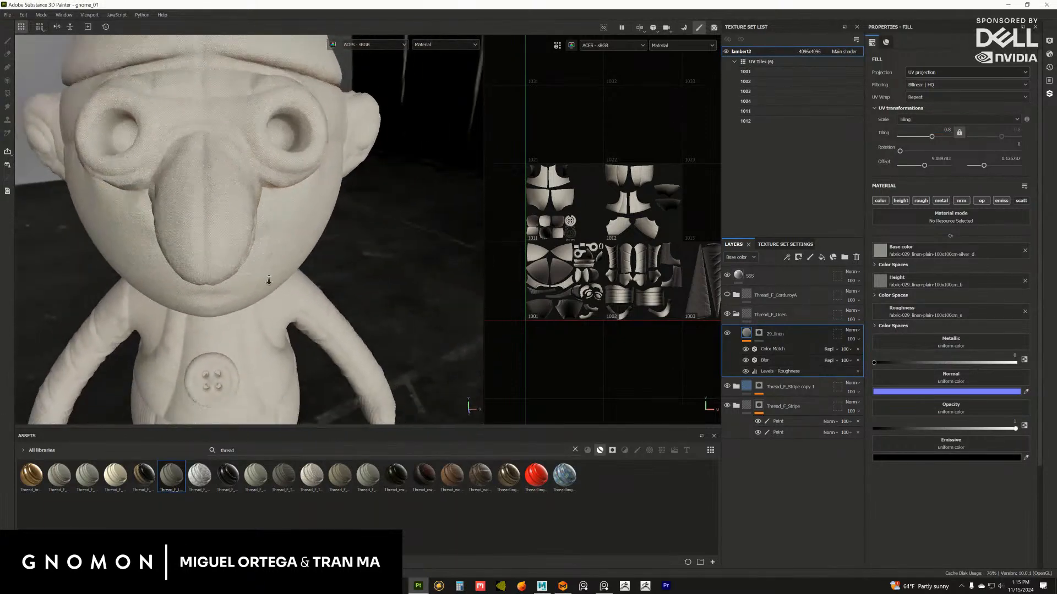
pyautogui.keyDown('alt'); pyautogui.moveTo(267, 281); pyautogui.dragTo(274, 255, button='middle'); pyautogui.keyUp('alt')
pyautogui.keyDown('alt'); pyautogui.moveTo(273, 255); pyautogui.dragTo(238, 193, button='right'); pyautogui.keyUp('alt')
pyautogui.keyDown('alt'); pyautogui.moveTo(238, 194); pyautogui.dragTo(198, 179); pyautogui.keyUp('alt')
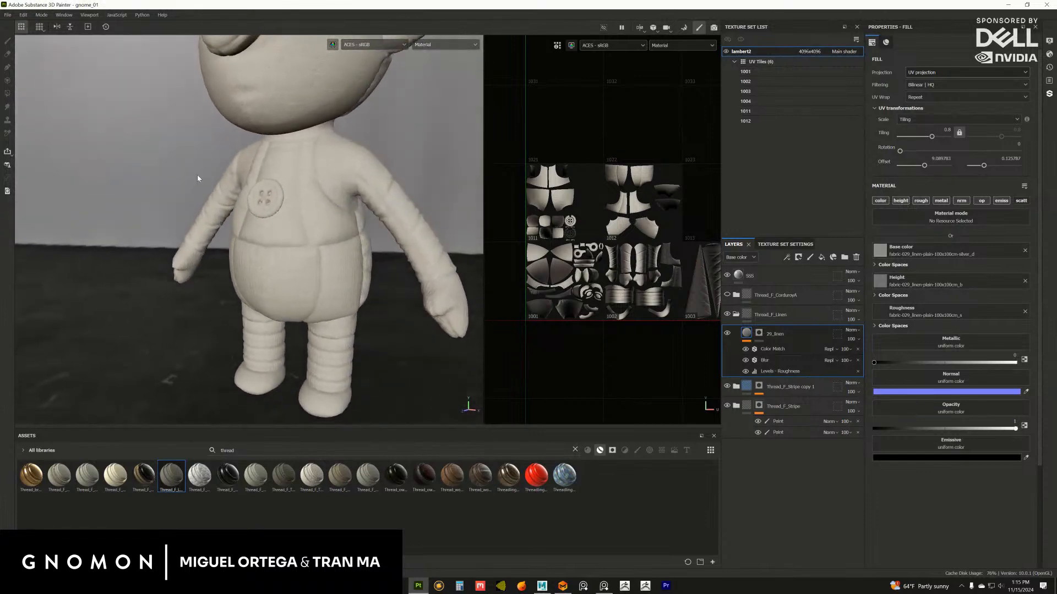
# Add a black mask to the Thread_F_Linen folder and give that mask a paint effect
pyautogui.click(765, 322)
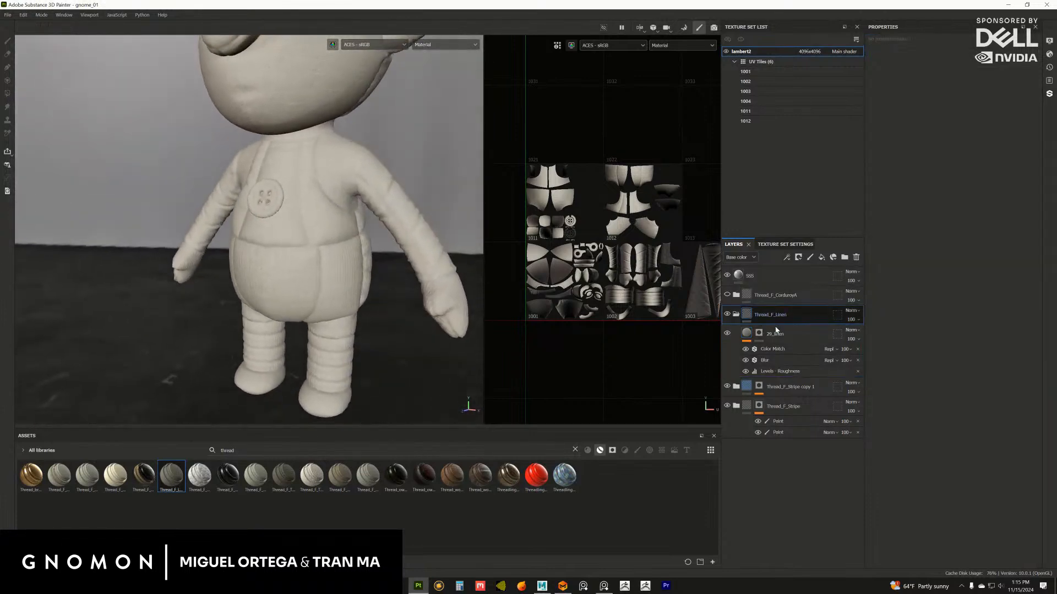
pyautogui.click(798, 258)
pyautogui.click(815, 279)
pyautogui.click(787, 258)
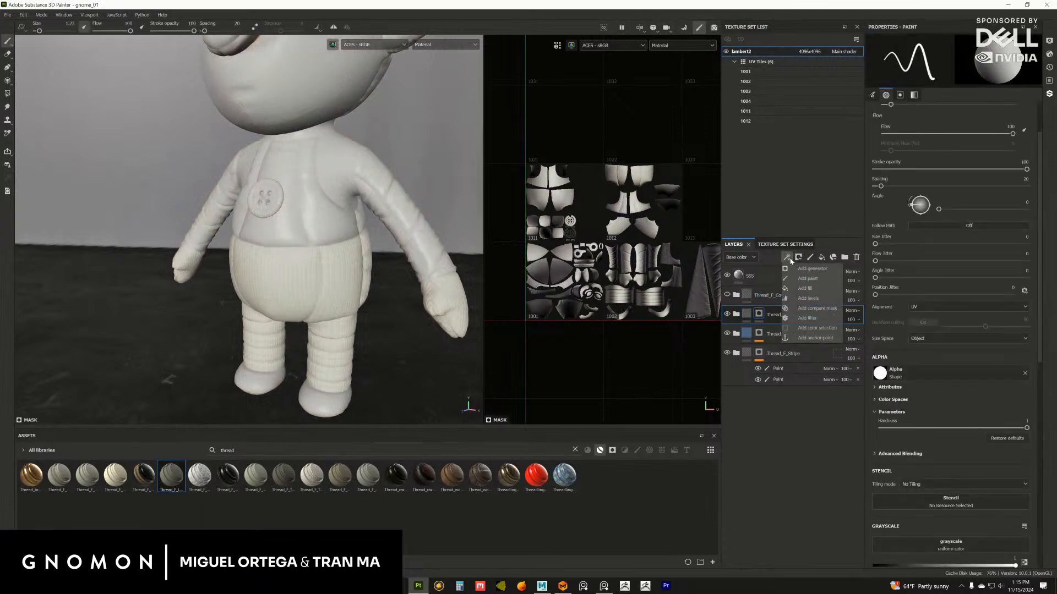
pyautogui.click(808, 278)
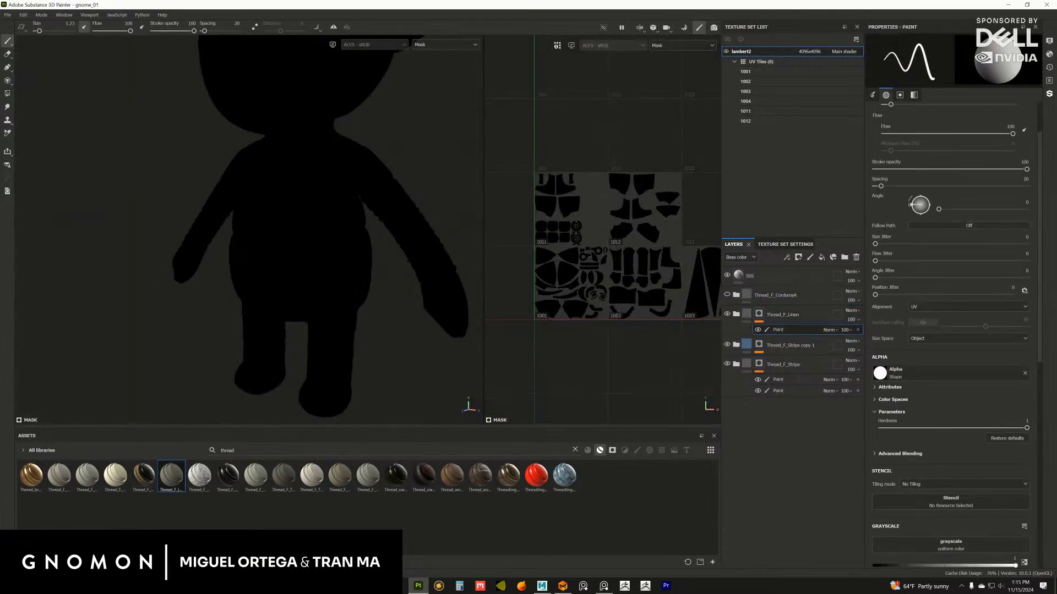
pyautogui.scroll(-2, 604, 372)
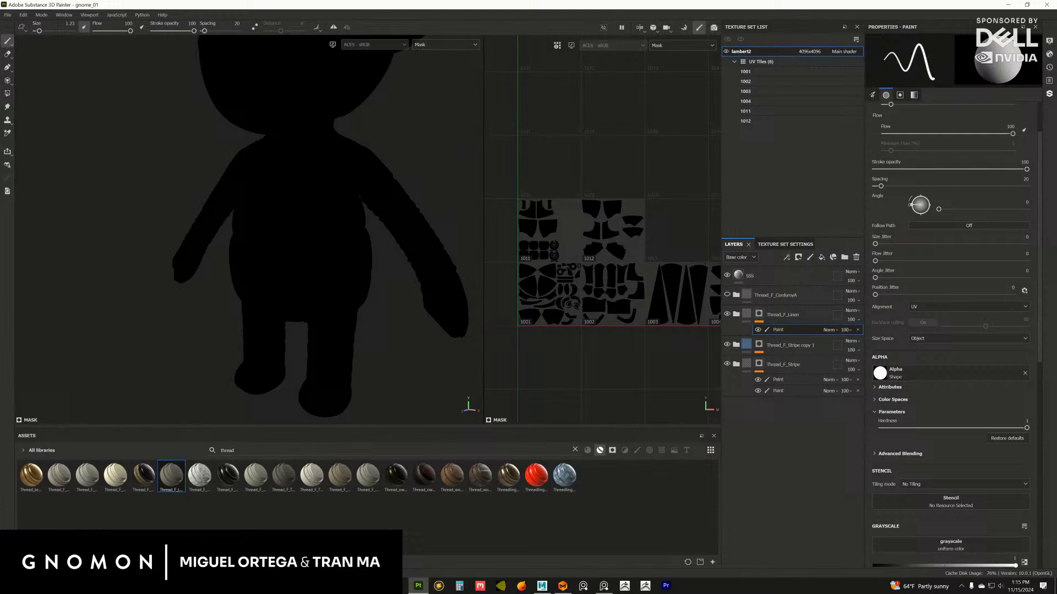
# Polygon-fill the torso and both sleeves in white by whole UV shells in the linen folder's mask
pyautogui.click(7, 92)
pyautogui.click(234, 153)
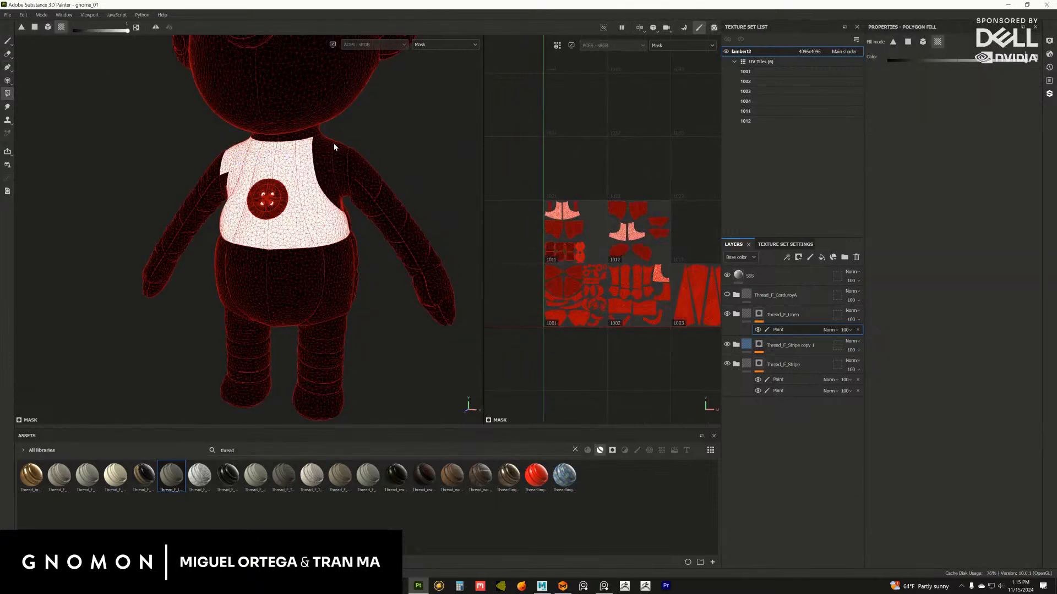
pyautogui.click(338, 153)
pyautogui.keyDown('alt'); pyautogui.moveTo(400, 234); pyautogui.dragTo(463, 261, button='middle'); pyautogui.keyUp('alt')
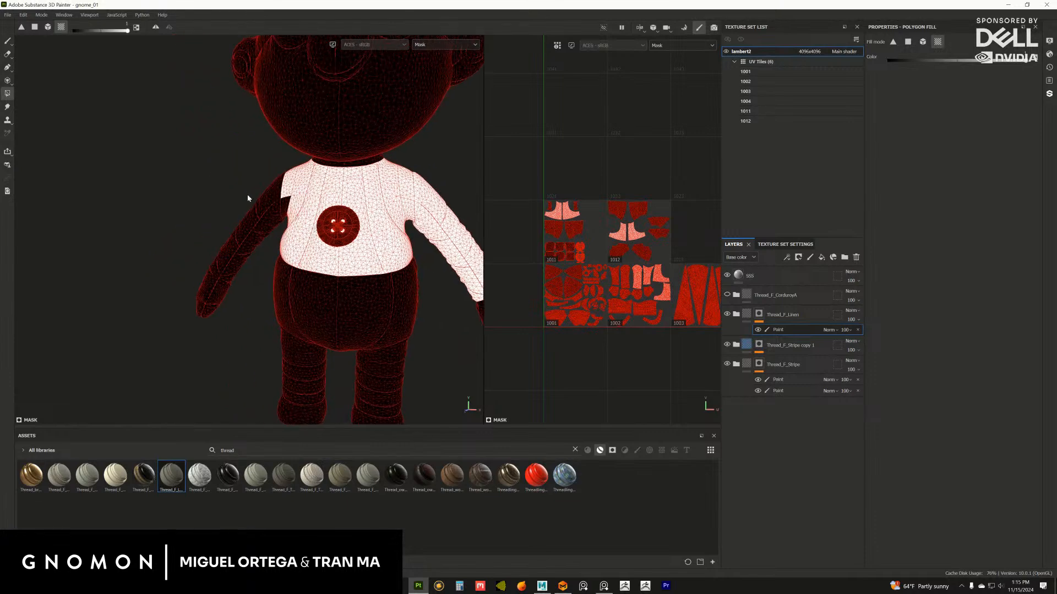
pyautogui.keyDown('alt'); pyautogui.moveTo(283, 199); pyautogui.dragTo(241, 232, button='middle'); pyautogui.keyUp('alt')
# Polygon-fill the gnome's face, nose, eyes, ears, hat and chest button into the linen folder's mask
pyautogui.click(274, 177)
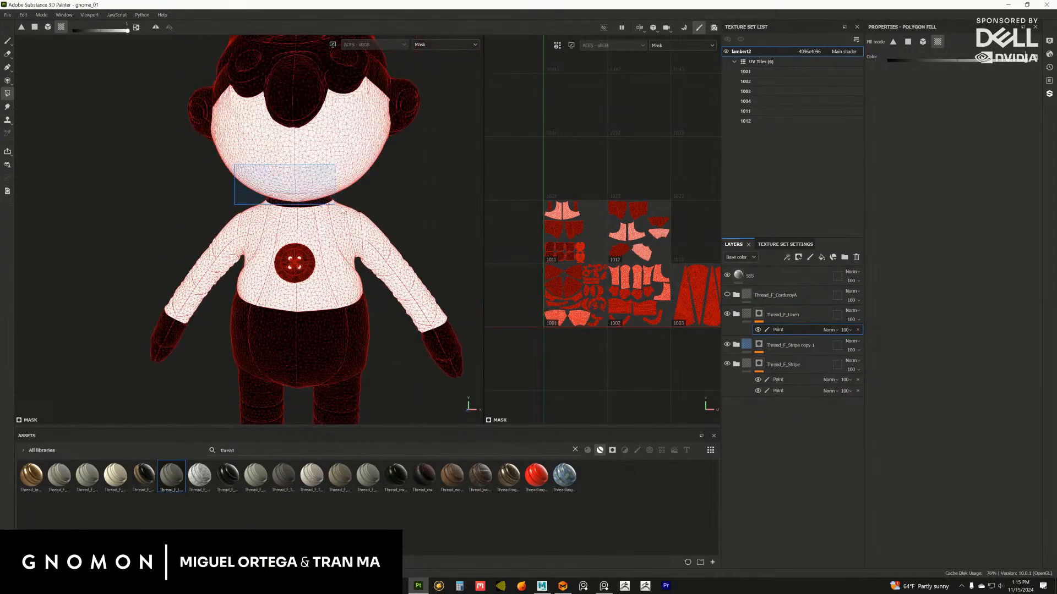
pyautogui.keyDown('alt'); pyautogui.moveTo(274, 178); pyautogui.dragTo(280, 204, button='middle'); pyautogui.keyUp('alt')
pyautogui.keyDown('alt'); pyautogui.moveTo(280, 204); pyautogui.dragTo(233, 138, button='right'); pyautogui.keyUp('alt')
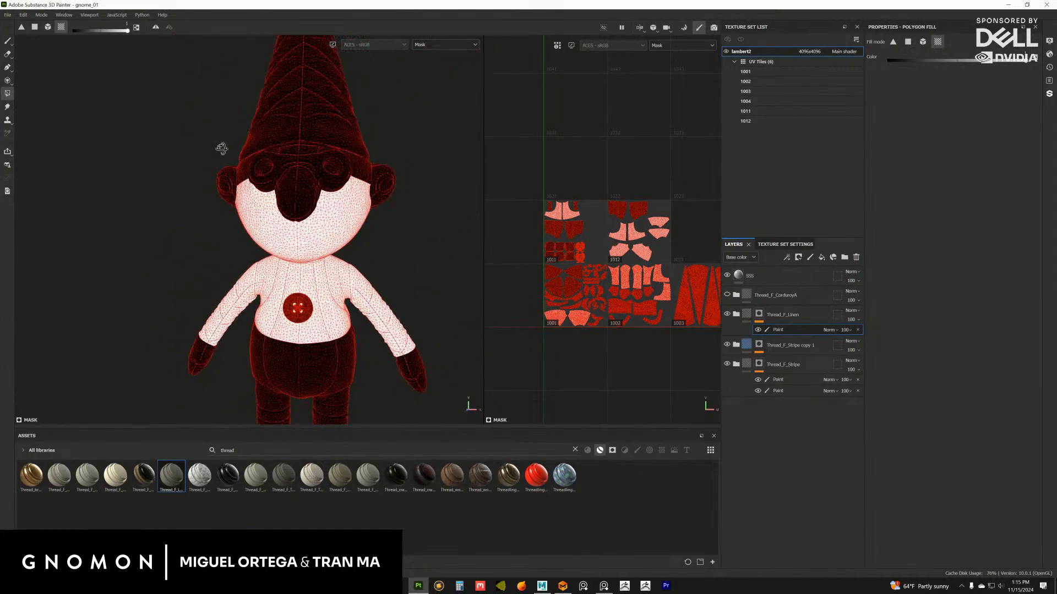
pyautogui.moveTo(190, 100); pyautogui.dragTo(407, 221)
pyautogui.keyDown('alt'); pyautogui.moveTo(407, 220); pyautogui.dragTo(305, 207, button='middle'); pyautogui.keyUp('alt')
pyautogui.keyDown('alt'); pyautogui.moveTo(305, 206); pyautogui.dragTo(289, 176); pyautogui.keyUp('alt')
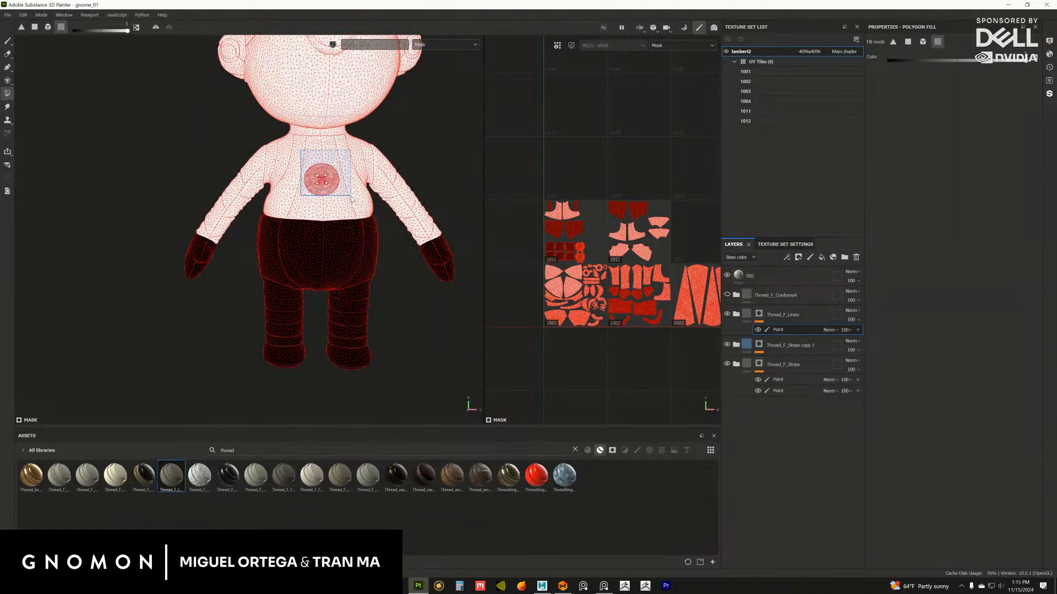
pyautogui.moveTo(352, 198); pyautogui.dragTo(353, 199)
pyautogui.keyDown('alt'); pyautogui.moveTo(353, 199); pyautogui.dragTo(651, 287); pyautogui.keyUp('alt')
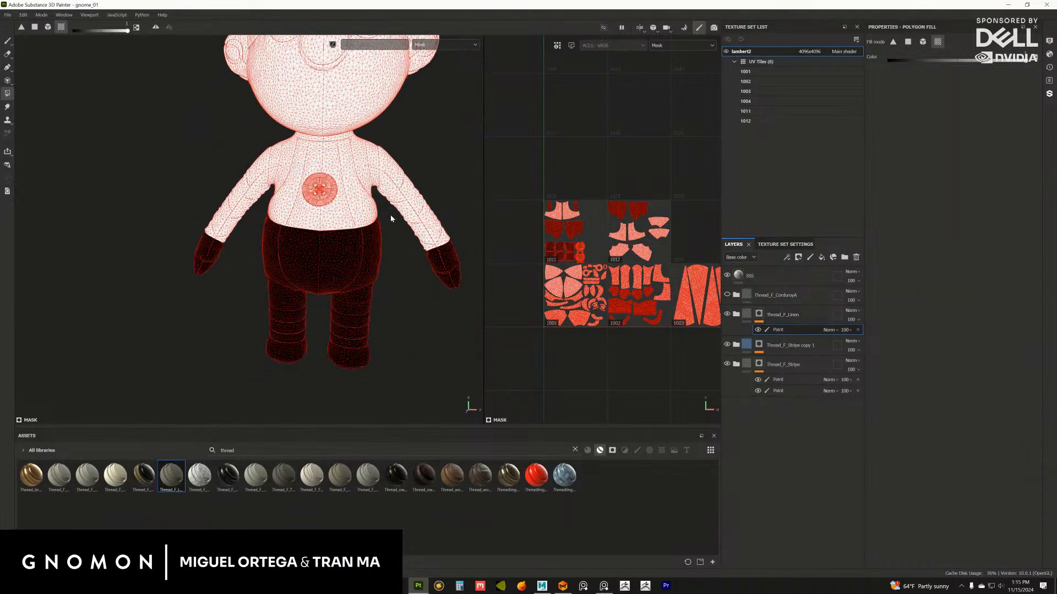
# Switch from the mask view to the Thread_F_Linen folder's material and check the masked fabric on the gnome's head and body
pyautogui.click(747, 314)
pyautogui.keyDown('alt'); pyautogui.moveTo(385, 254); pyautogui.dragTo(240, 235); pyautogui.keyUp('alt')
pyautogui.keyDown('alt'); pyautogui.moveTo(240, 236); pyautogui.dragTo(322, 363, button='right'); pyautogui.keyUp('alt')
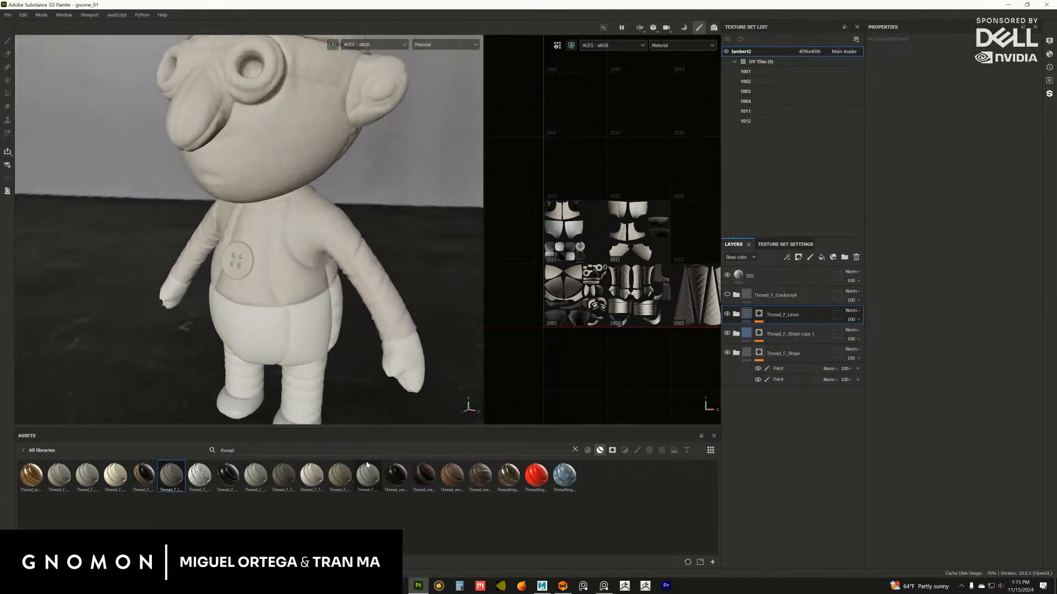
pyautogui.moveTo(368, 480)
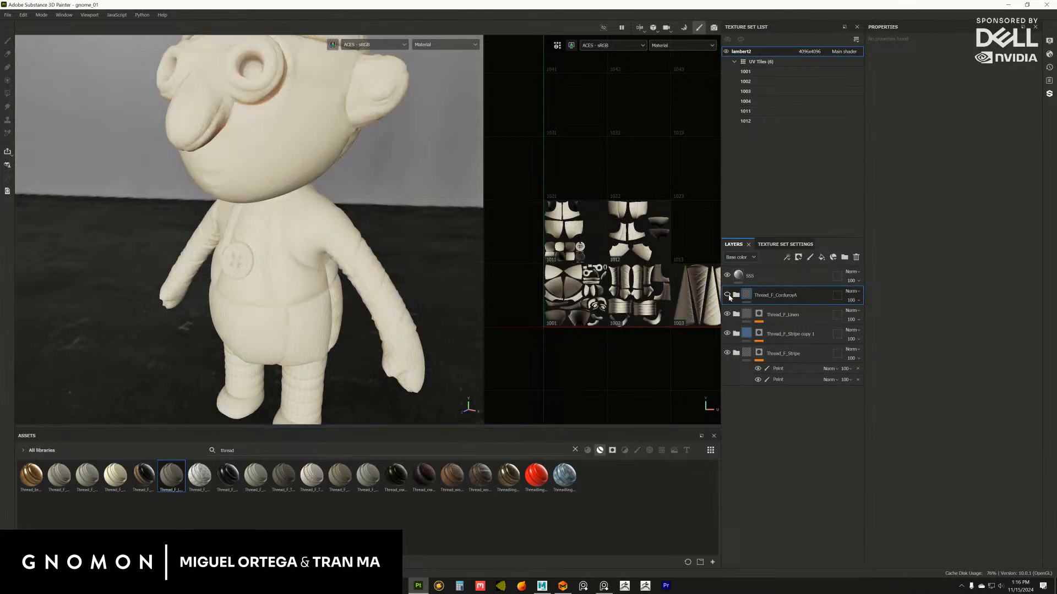
# Compare the Thread_F_CorduroyA folder with the linen on the gnome's face by toggling the corduroy's visibility, finishing with it hidden
pyautogui.click(727, 295)
pyautogui.keyDown('alt'); pyautogui.moveTo(289, 159); pyautogui.dragTo(394, 355, button='middle'); pyautogui.keyUp('alt')
pyautogui.keyDown('alt'); pyautogui.moveTo(331, 330); pyautogui.dragTo(385, 317, button='right'); pyautogui.keyUp('alt')
pyautogui.keyDown('alt'); pyautogui.moveTo(336, 314); pyautogui.dragTo(393, 306); pyautogui.keyUp('alt')
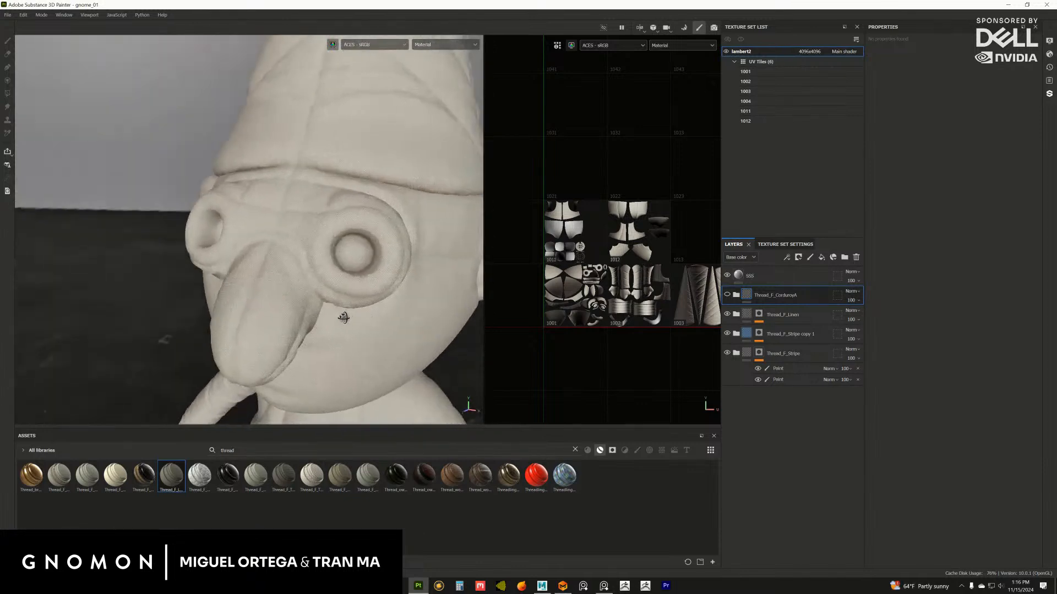
pyautogui.keyDown('alt'); pyautogui.moveTo(417, 325); pyautogui.dragTo(427, 269, button='middle'); pyautogui.keyUp('alt')
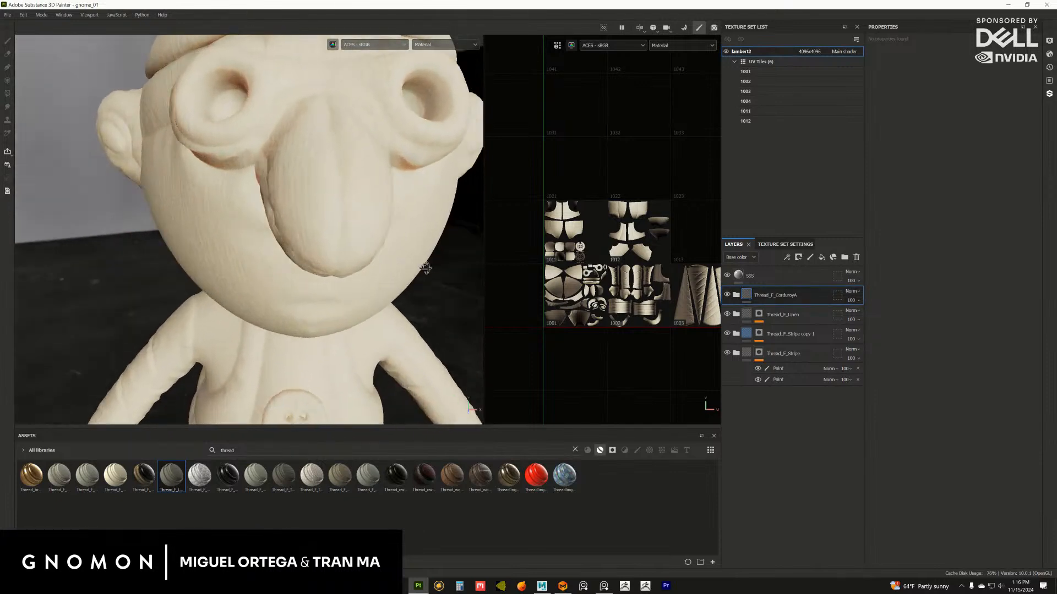
pyautogui.keyDown('alt'); pyautogui.moveTo(427, 268); pyautogui.dragTo(380, 257); pyautogui.keyUp('alt')
pyautogui.keyDown('alt'); pyautogui.moveTo(380, 258); pyautogui.dragTo(319, 267, button='right'); pyautogui.keyUp('alt')
pyautogui.keyDown('alt'); pyautogui.moveTo(319, 266); pyautogui.dragTo(377, 299, button='middle'); pyautogui.keyUp('alt')
pyautogui.keyDown('alt'); pyautogui.moveTo(377, 299); pyautogui.dragTo(657, 322); pyautogui.keyUp('alt')
pyautogui.click(726, 296)
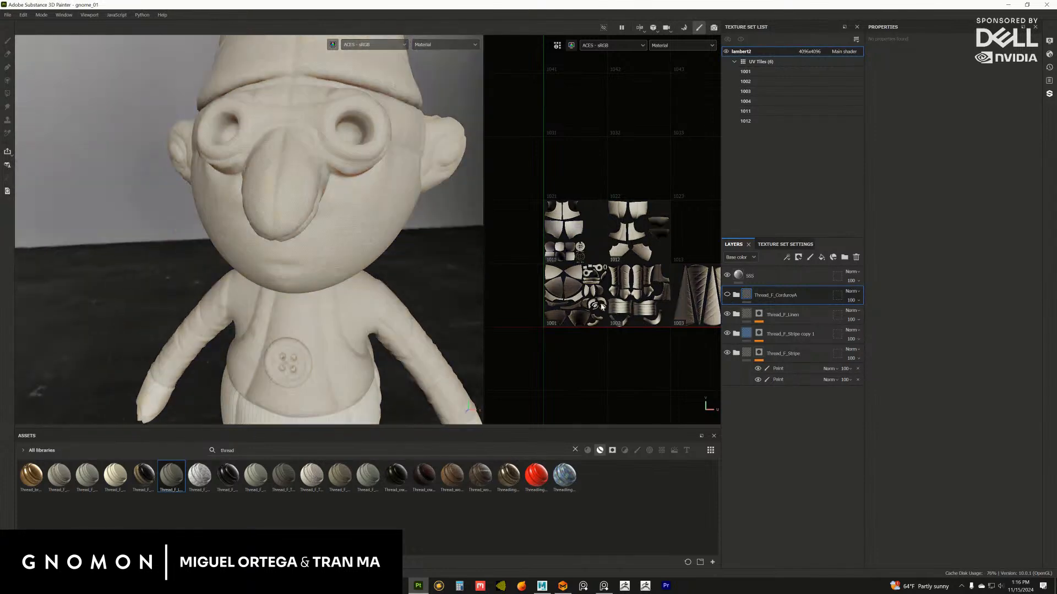
# Examine the linen weave on the gnome's face and against the ribbed trousers around the torso and sleeves
pyautogui.keyDown('alt'); pyautogui.moveTo(393, 281); pyautogui.dragTo(267, 278); pyautogui.keyUp('alt')
pyautogui.keyDown('alt'); pyautogui.moveTo(266, 278); pyautogui.dragTo(401, 302, button='right'); pyautogui.keyUp('alt')
pyautogui.keyDown('alt'); pyautogui.moveTo(402, 303); pyautogui.dragTo(454, 316); pyautogui.keyUp('alt')
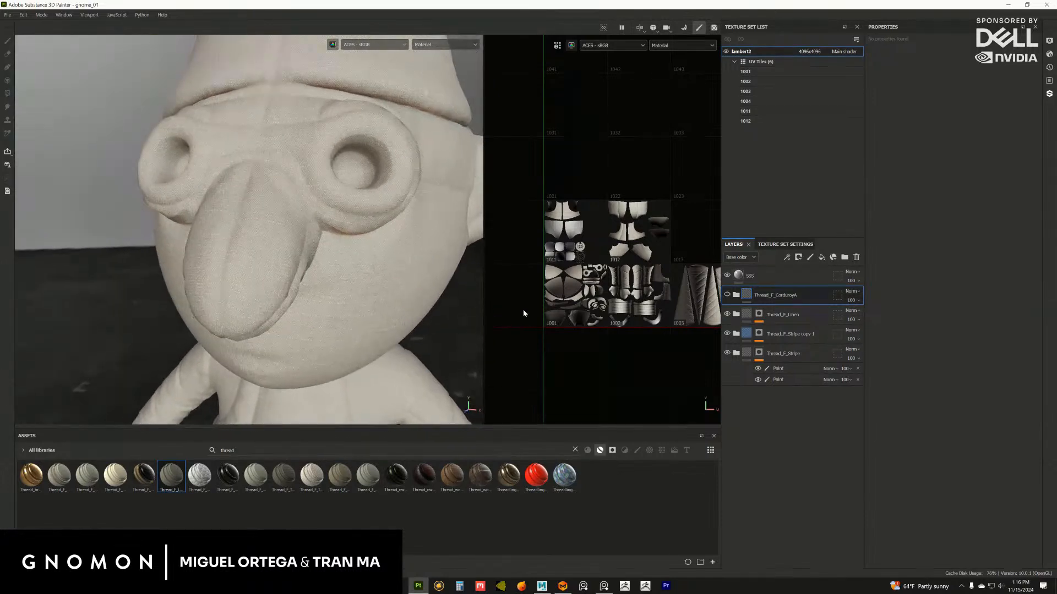
pyautogui.keyDown('alt'); pyautogui.moveTo(441, 360); pyautogui.dragTo(355, 213, button='middle'); pyautogui.keyUp('alt')
pyautogui.keyDown('alt'); pyautogui.moveTo(354, 212); pyautogui.dragTo(358, 238); pyautogui.keyUp('alt')
pyautogui.keyDown('alt'); pyautogui.moveTo(358, 238); pyautogui.dragTo(354, 228, button='middle'); pyautogui.keyUp('alt')
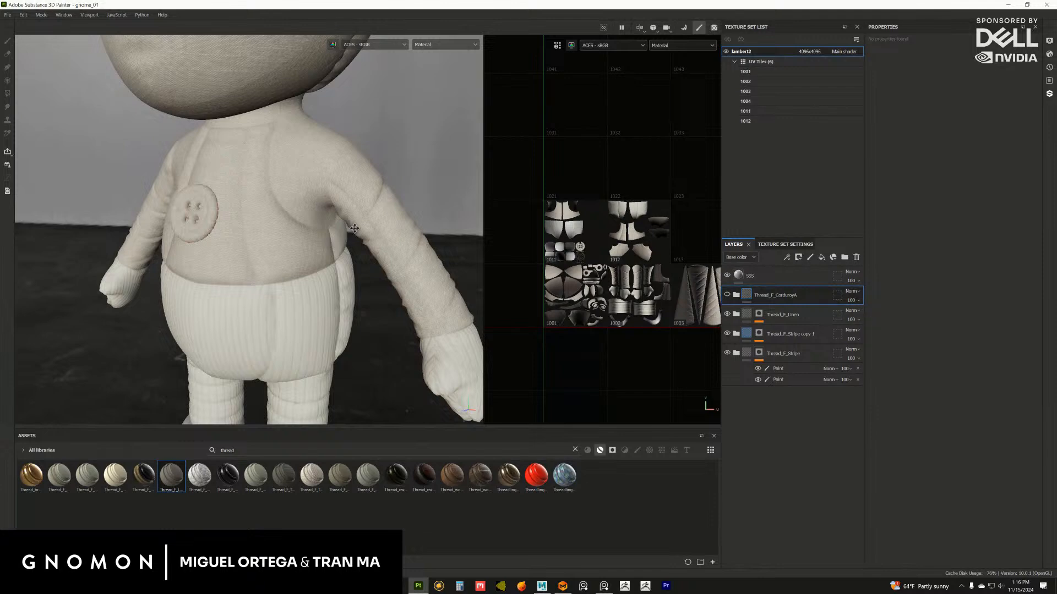
pyautogui.keyDown('alt'); pyautogui.moveTo(354, 229); pyautogui.dragTo(158, 413); pyautogui.keyUp('alt')
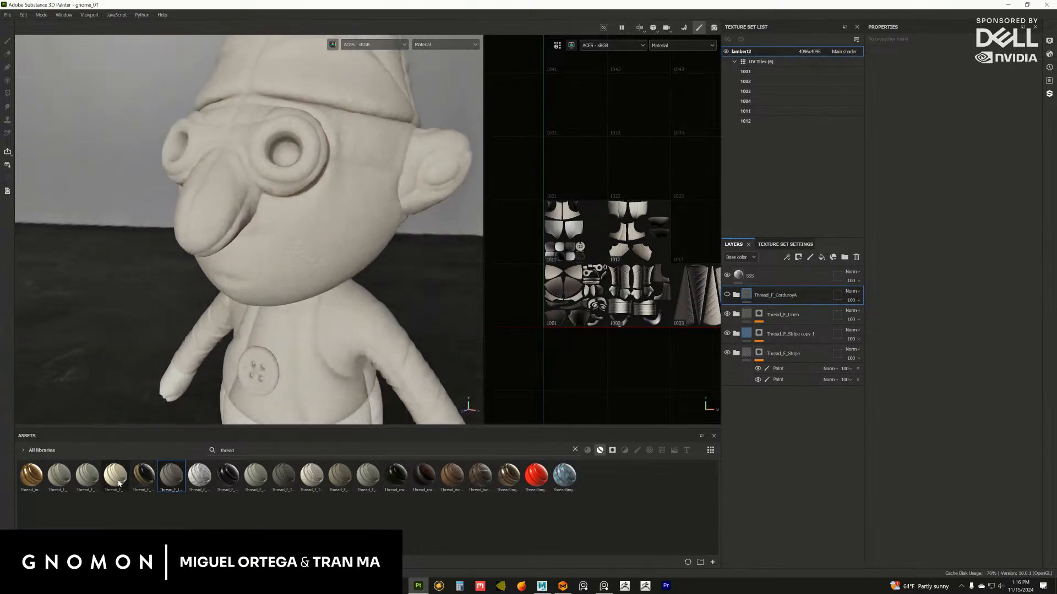
# Preview the available thread materials in the asset library, including Thread_F_CorduroyA and Thread_F_AutoStitchUV
pyautogui.moveTo(119, 483)
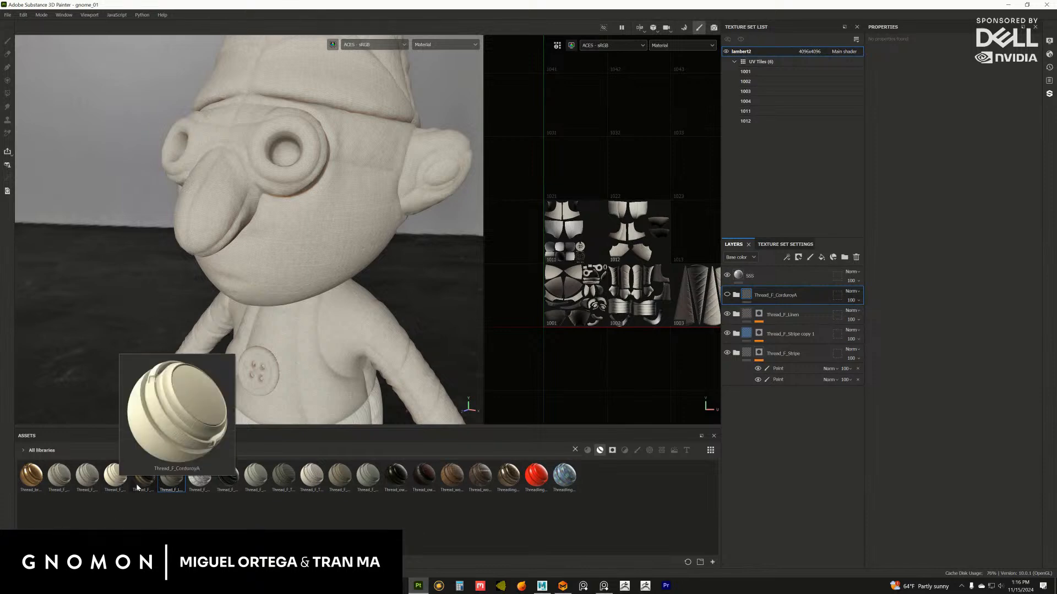
pyautogui.moveTo(229, 490)
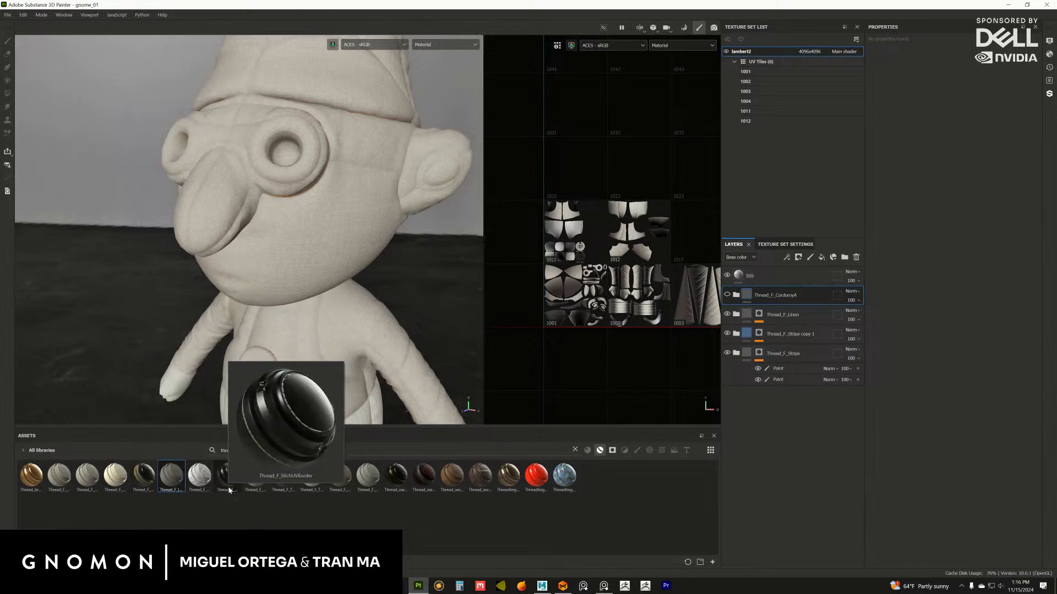
pyautogui.moveTo(306, 488)
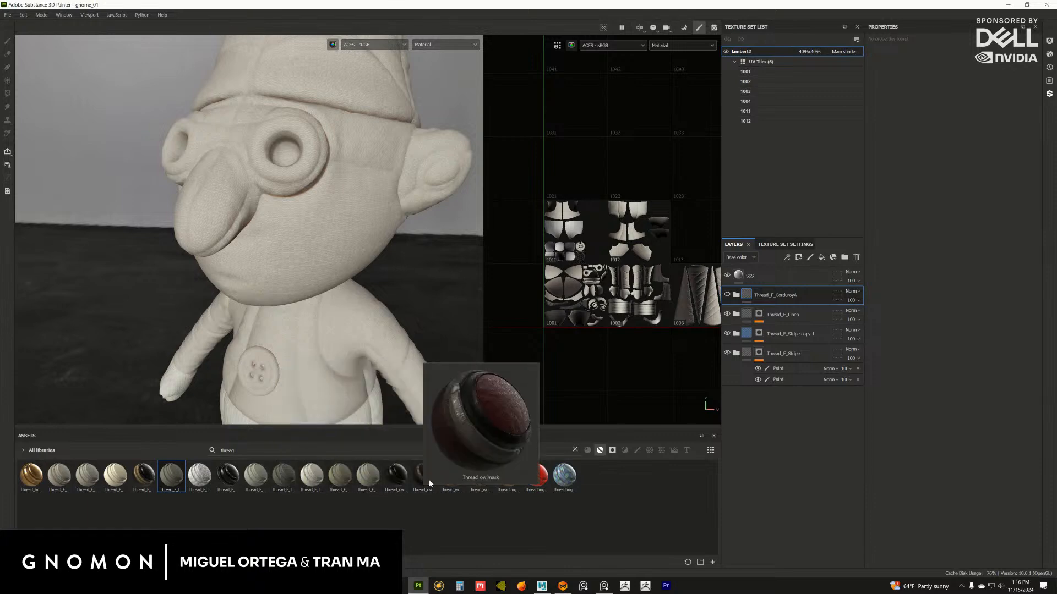
pyautogui.moveTo(459, 486)
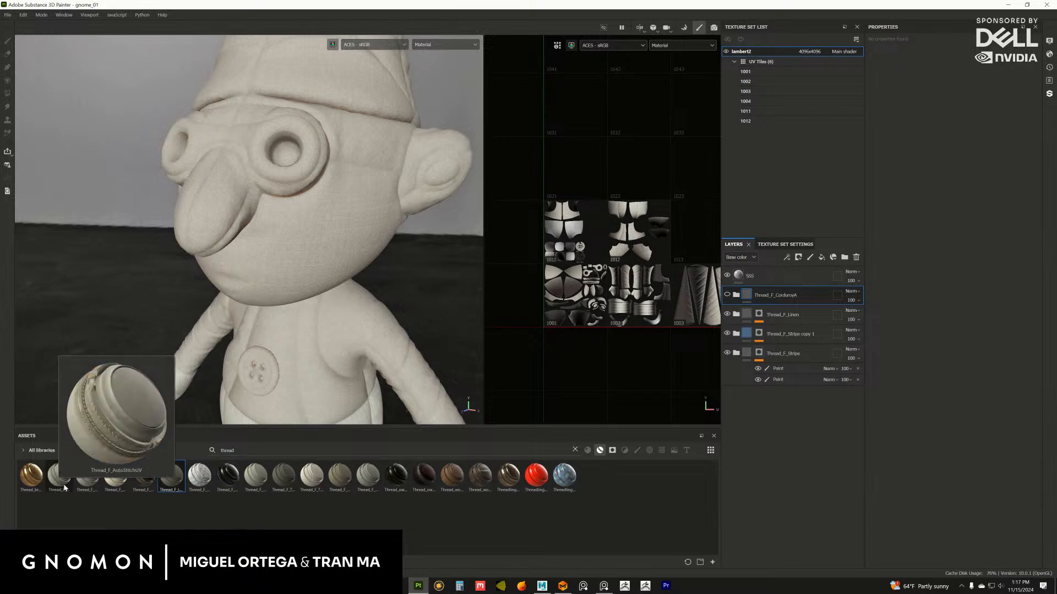
pyautogui.moveTo(88, 489)
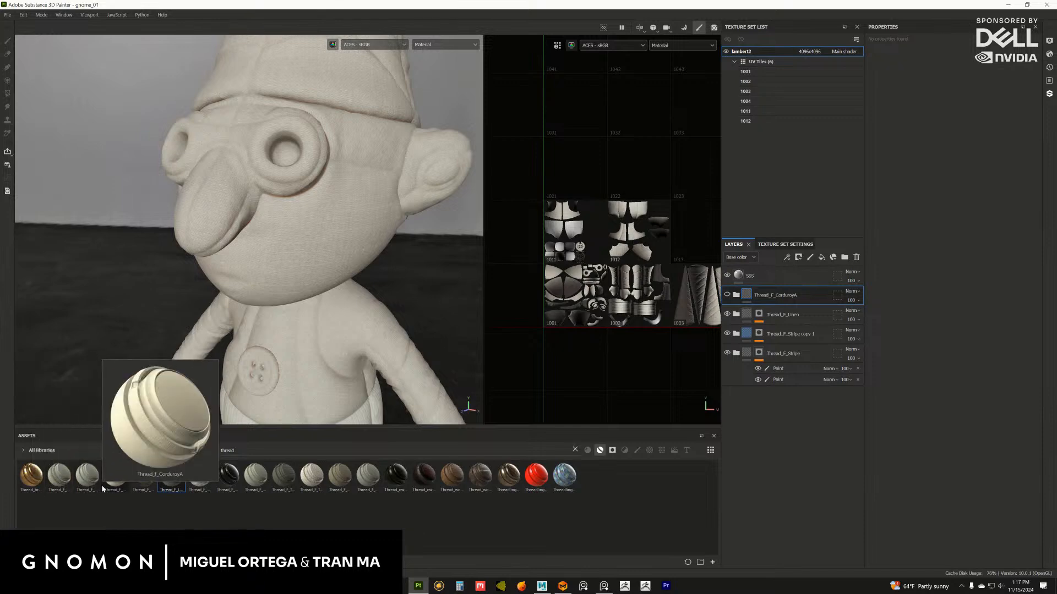
# Polygon-fill both of the gnome's shoes in white in the Thread_F_Linen folder's mask
pyautogui.keyDown('alt'); pyautogui.moveTo(328, 304); pyautogui.dragTo(405, 211); pyautogui.keyUp('alt')
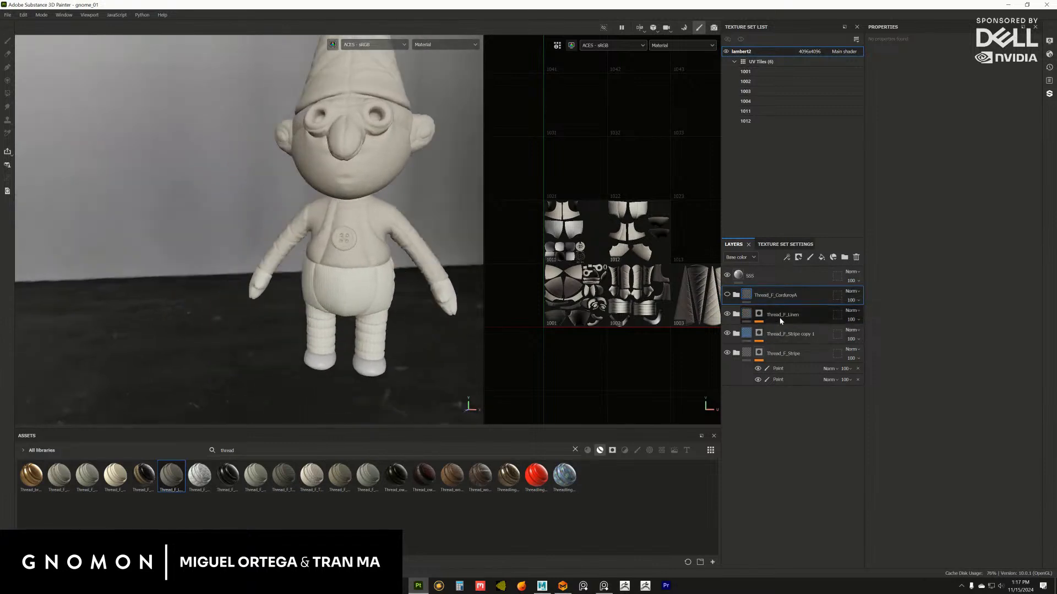
pyautogui.click(760, 314)
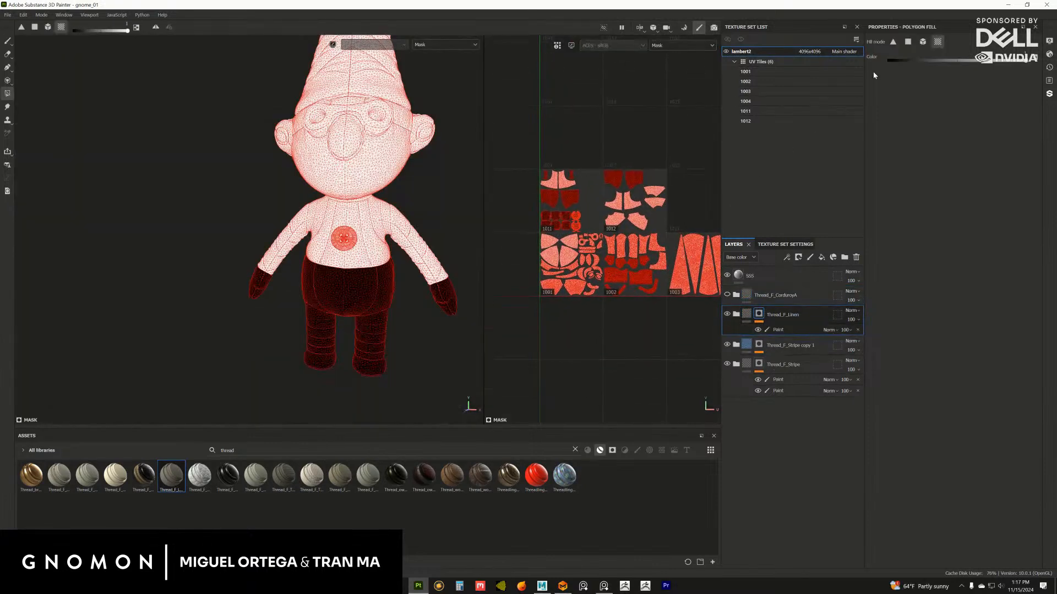
pyautogui.scroll(10, 337, 342)
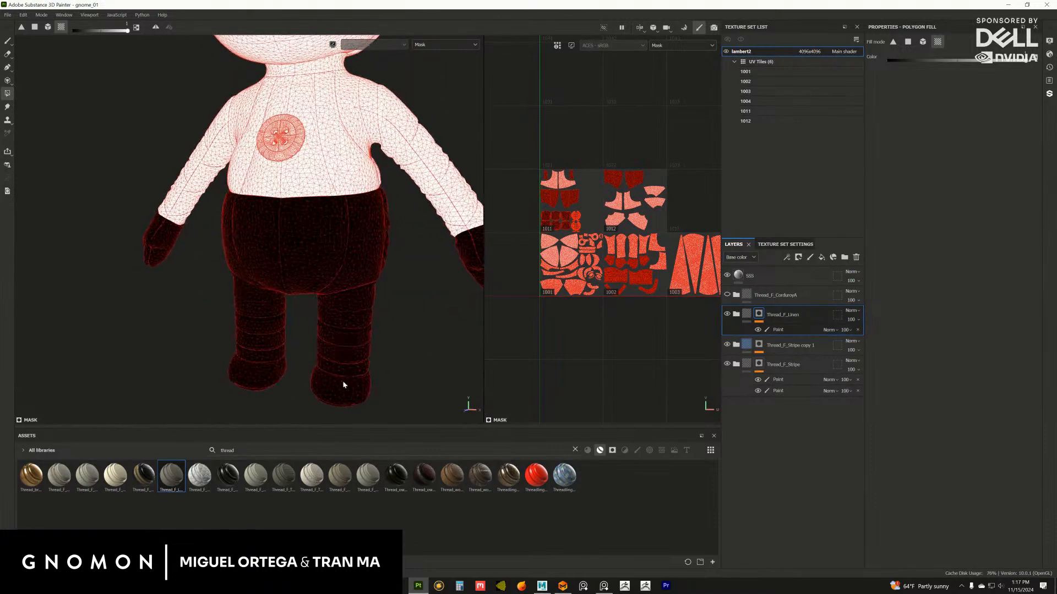
pyautogui.keyDown('alt'); pyautogui.moveTo(355, 419); pyautogui.dragTo(272, 356); pyautogui.keyUp('alt')
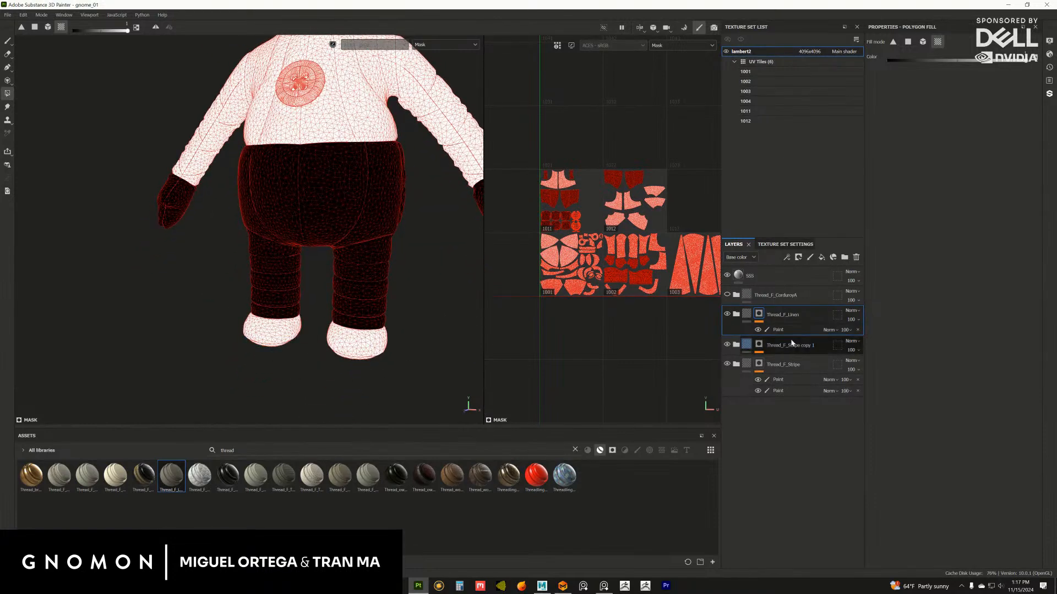
# Show the linen folder's material again and inspect the fabric on the shoes, face and hat
pyautogui.click(747, 314)
pyautogui.scroll(2, 273, 300)
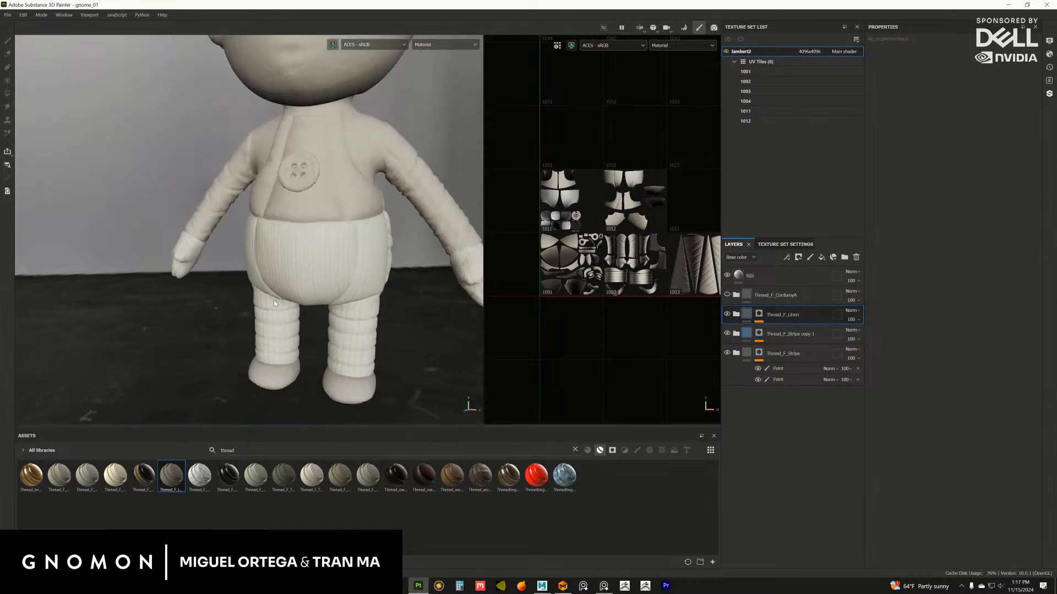
pyautogui.keyDown('alt'); pyautogui.moveTo(273, 299); pyautogui.dragTo(283, 349, button='middle'); pyautogui.keyUp('alt')
pyautogui.scroll(3, 210, 298)
pyautogui.keyDown('alt'); pyautogui.moveTo(210, 302); pyautogui.dragTo(408, 353); pyautogui.keyUp('alt')
pyautogui.scroll(5, 289, 279)
pyautogui.keyDown('alt'); pyautogui.moveTo(305, 215); pyautogui.dragTo(314, 276, button='middle'); pyautogui.keyUp('alt')
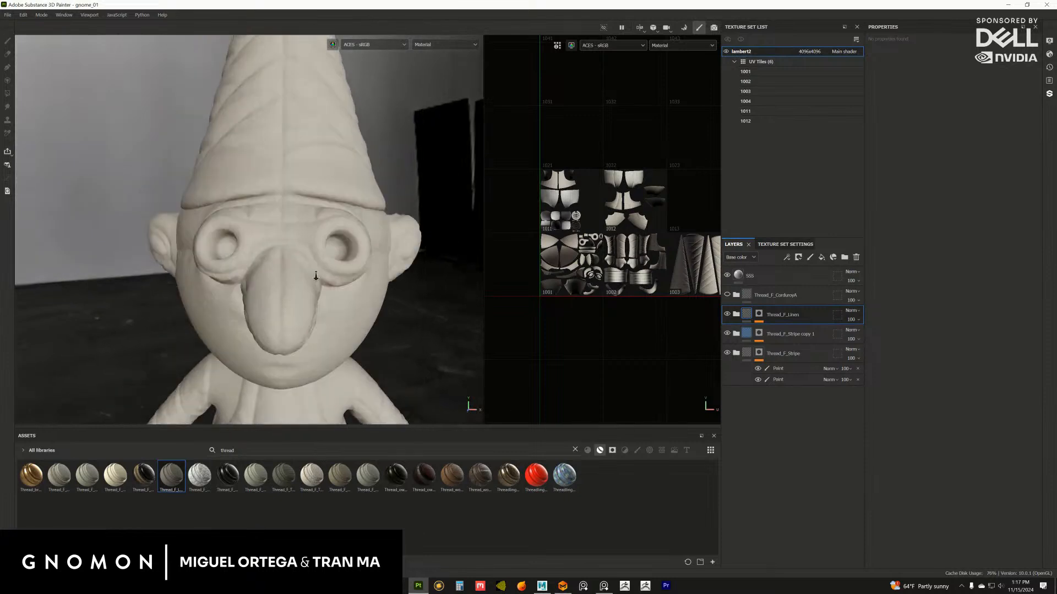
pyautogui.keyDown('alt'); pyautogui.moveTo(314, 276); pyautogui.dragTo(328, 327); pyautogui.keyUp('alt')
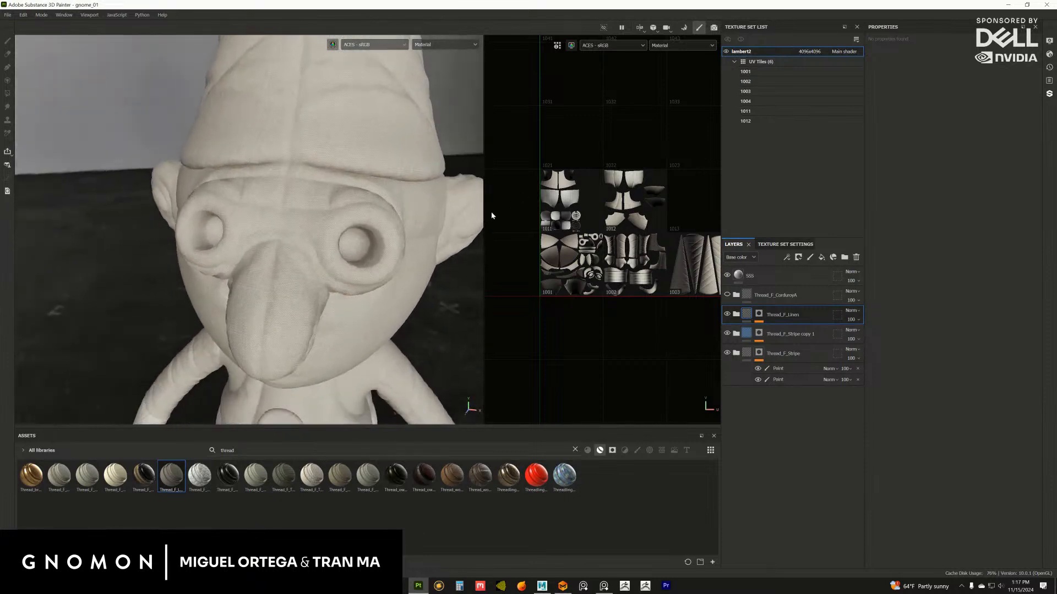
# Show and hide the Thread_F_CorduroyA folder once to compare it with the linen, then examine the weave on the nose closely
pyautogui.click(799, 295)
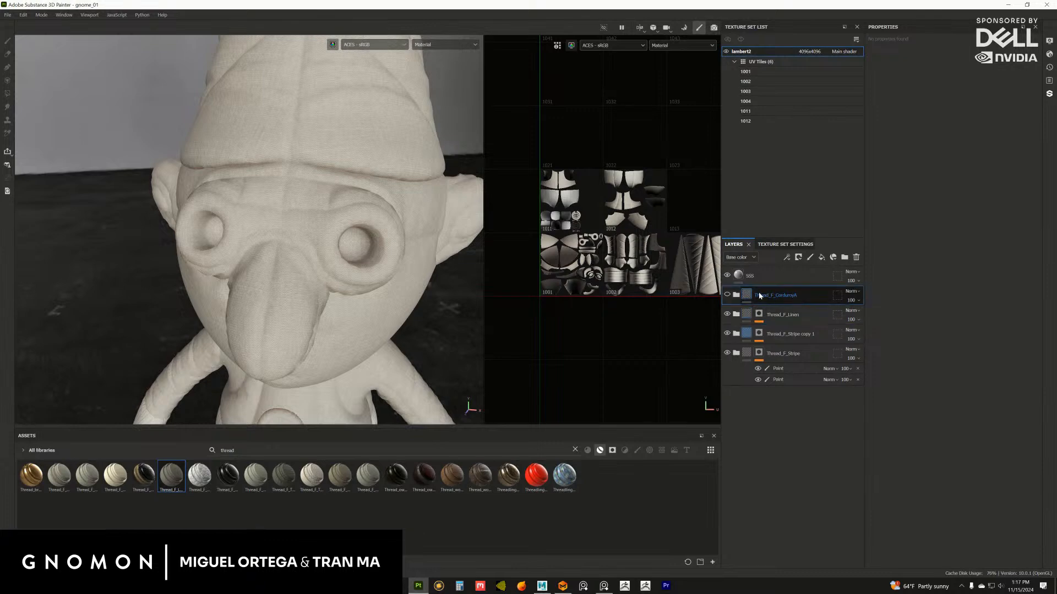
pyautogui.click(727, 296)
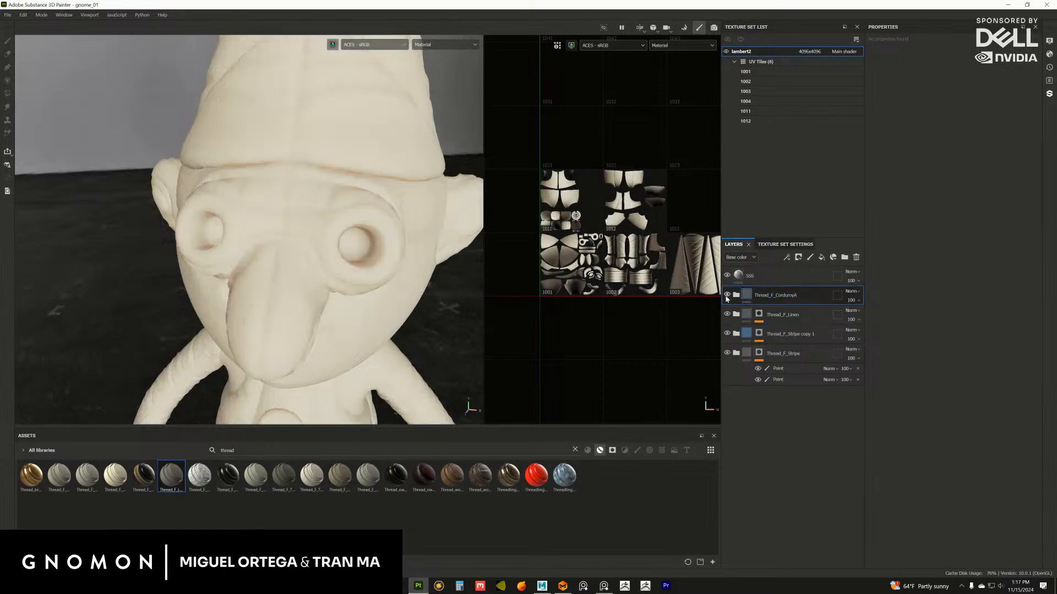
pyautogui.click(727, 296)
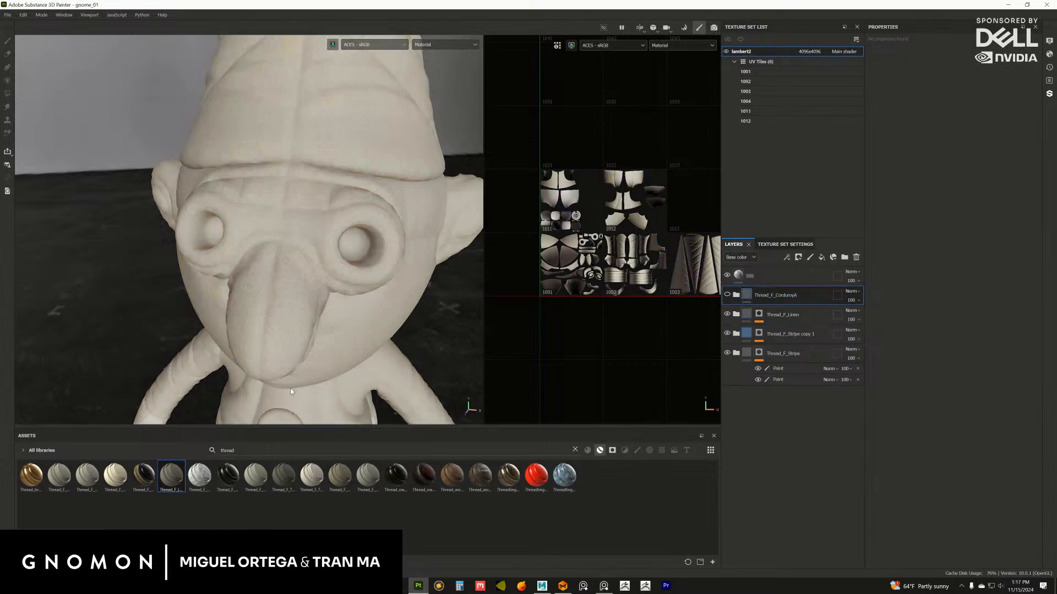
pyautogui.press('alt')
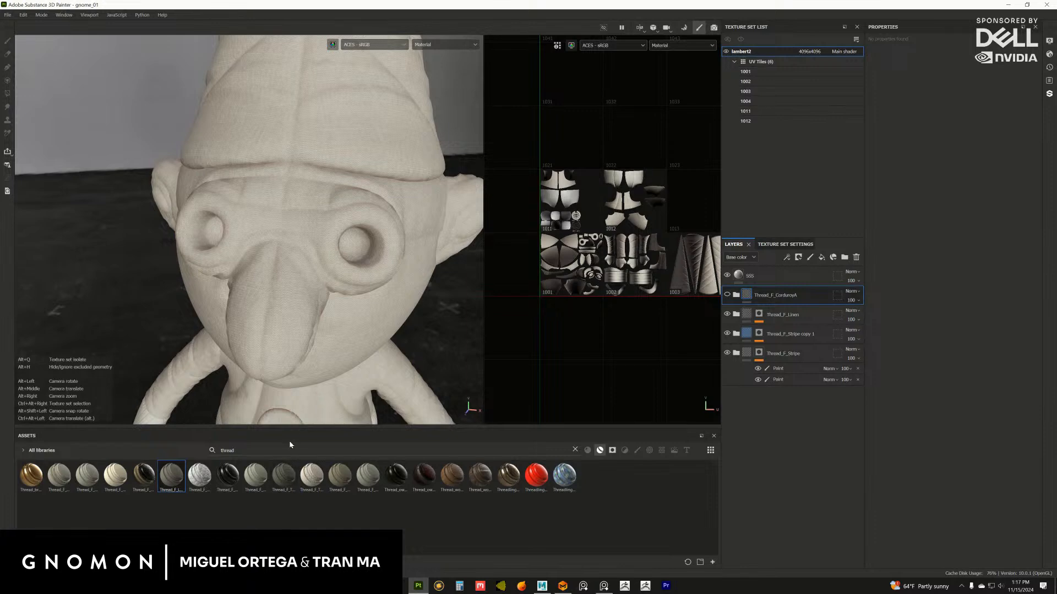
pyautogui.keyDown('alt'); pyautogui.moveTo(312, 314); pyautogui.dragTo(326, 286, button='middle'); pyautogui.keyUp('alt')
pyautogui.keyDown('alt'); pyautogui.moveTo(326, 287); pyautogui.dragTo(414, 401, button='right'); pyautogui.keyUp('alt')
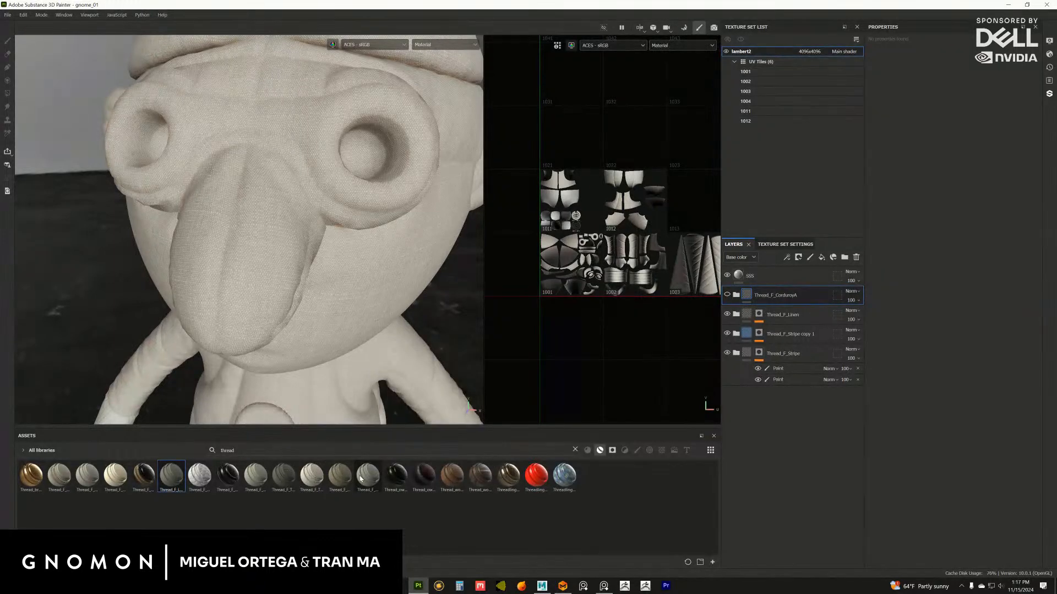
# Add the Thread_F_ZigZag material to the layer stack directly above the Thread_F_Linen folder
pyautogui.moveTo(365, 486)
pyautogui.moveTo(365, 486)
pyautogui.mouseDown()
pyautogui.moveTo(777, 287)
pyautogui.moveTo(773, 311)
pyautogui.mouseUp()
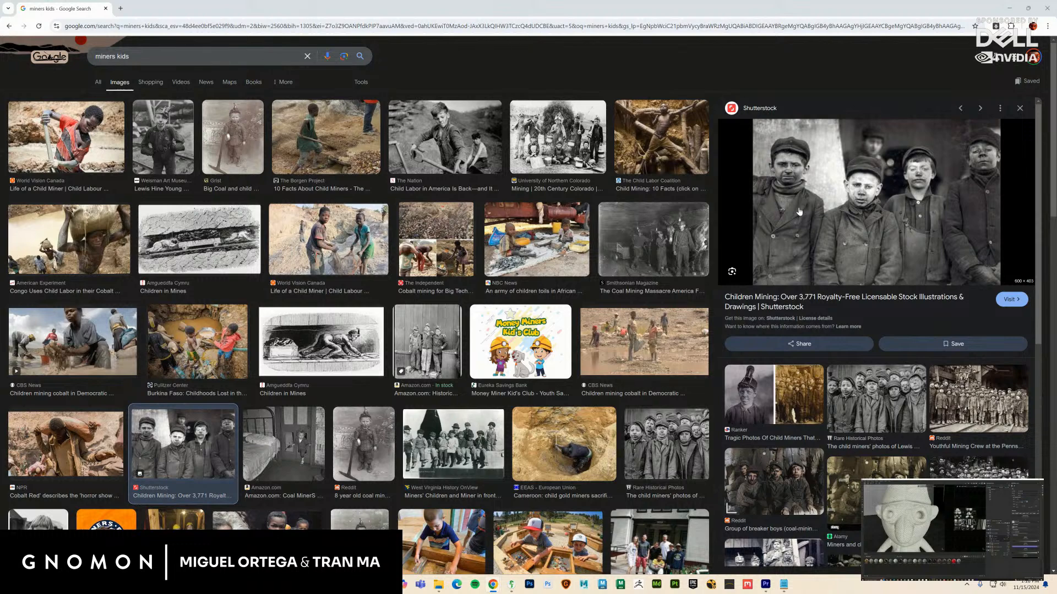
# Switch to the browser and browse the "miners kids" image results and related photos as clothing reference for young coal miners
pyautogui.click(977, 408)
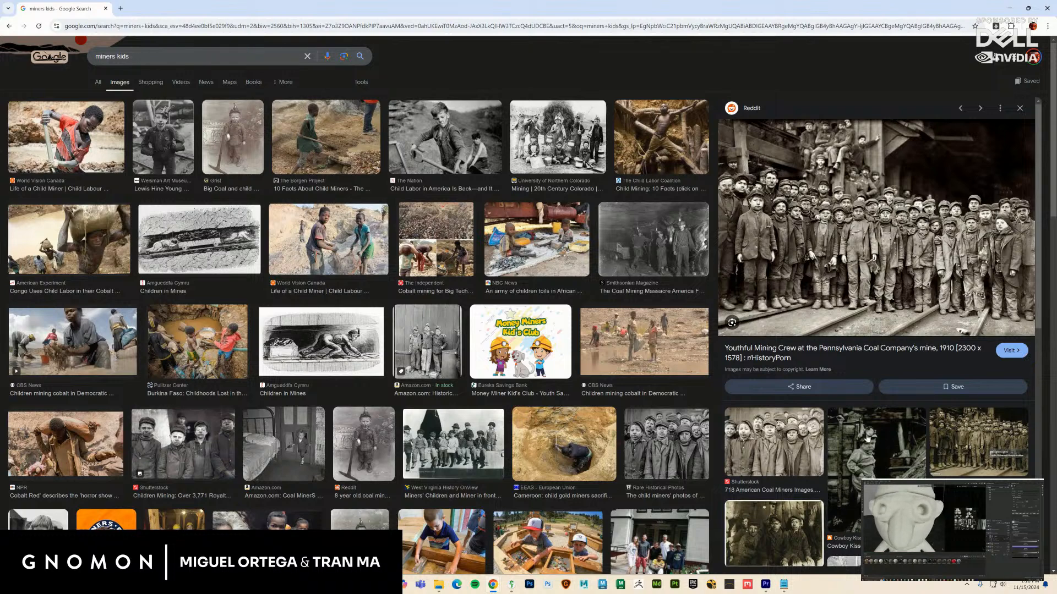
pyautogui.click(878, 457)
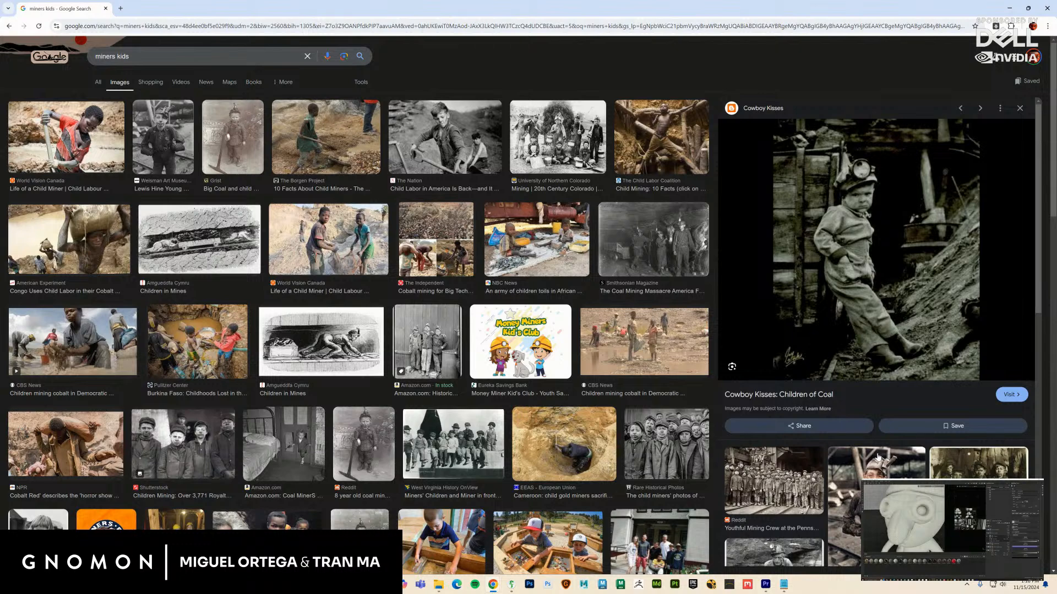
pyautogui.scroll(-1, 878, 458)
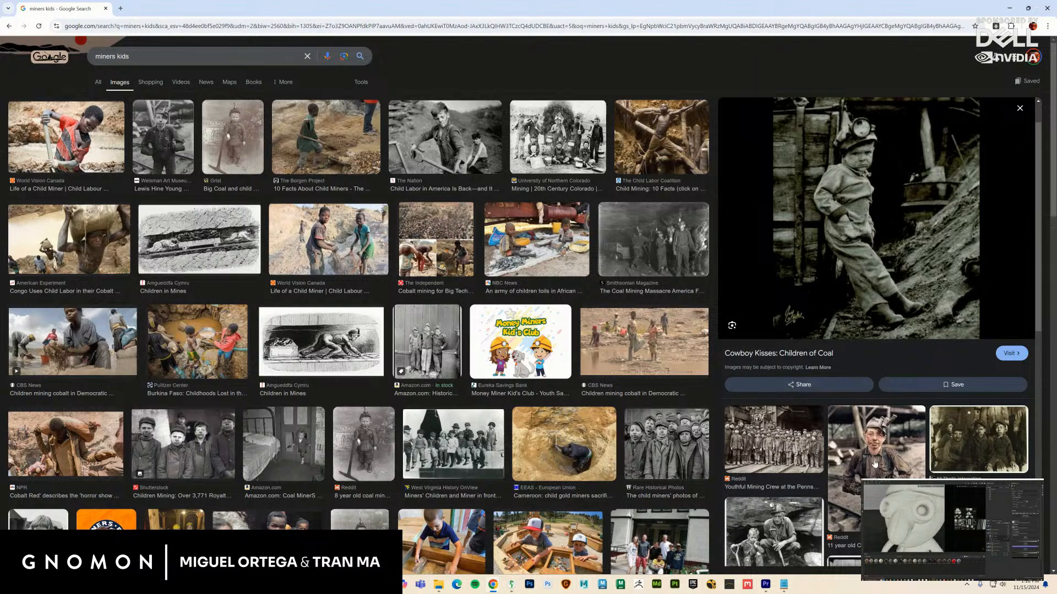
pyautogui.scroll(-3, 875, 464)
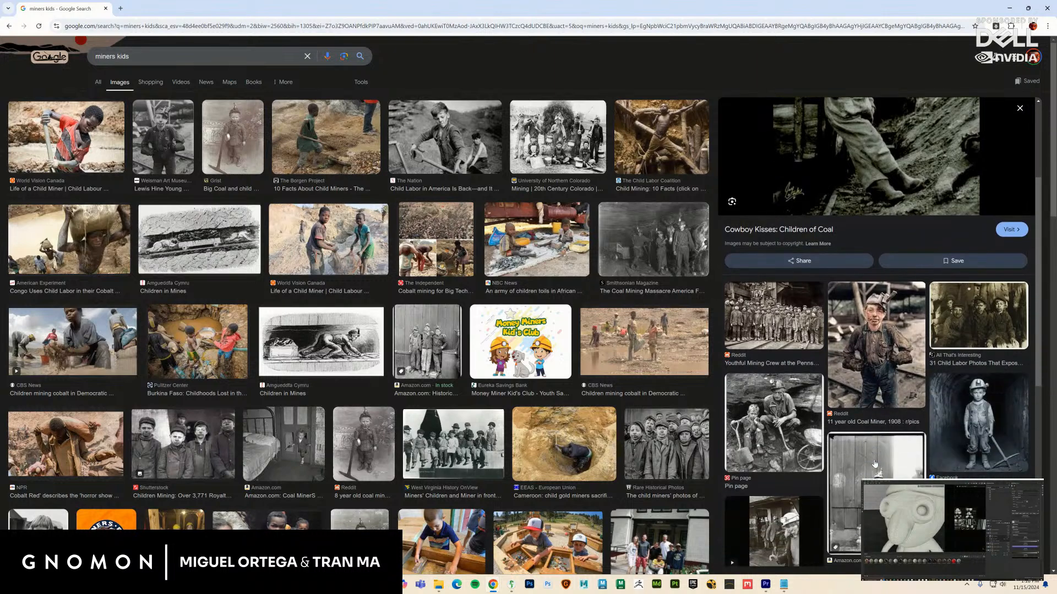
pyautogui.scroll(4, 876, 464)
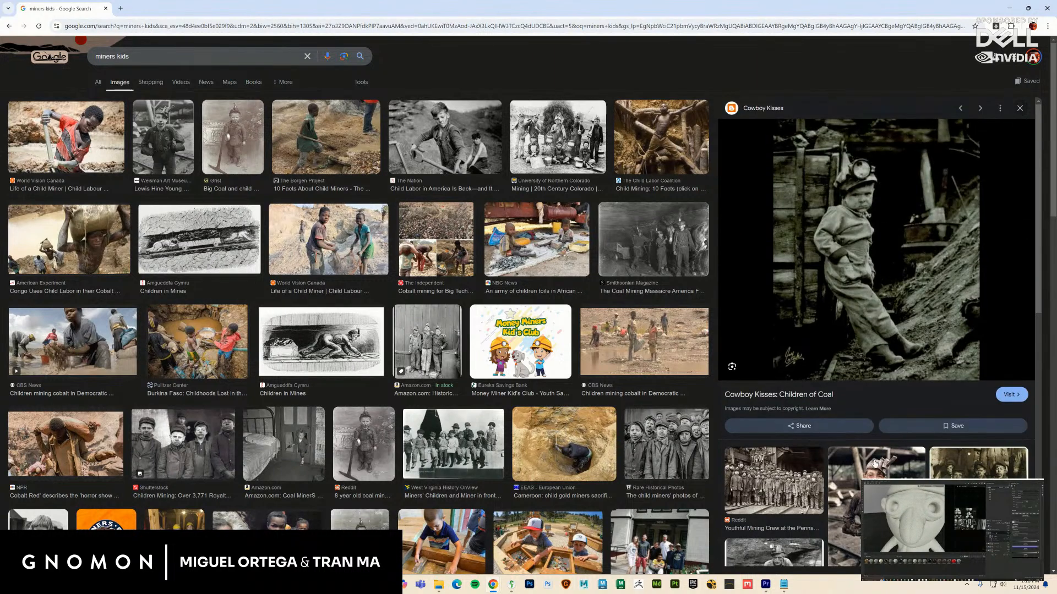
pyautogui.scroll(-10, 875, 464)
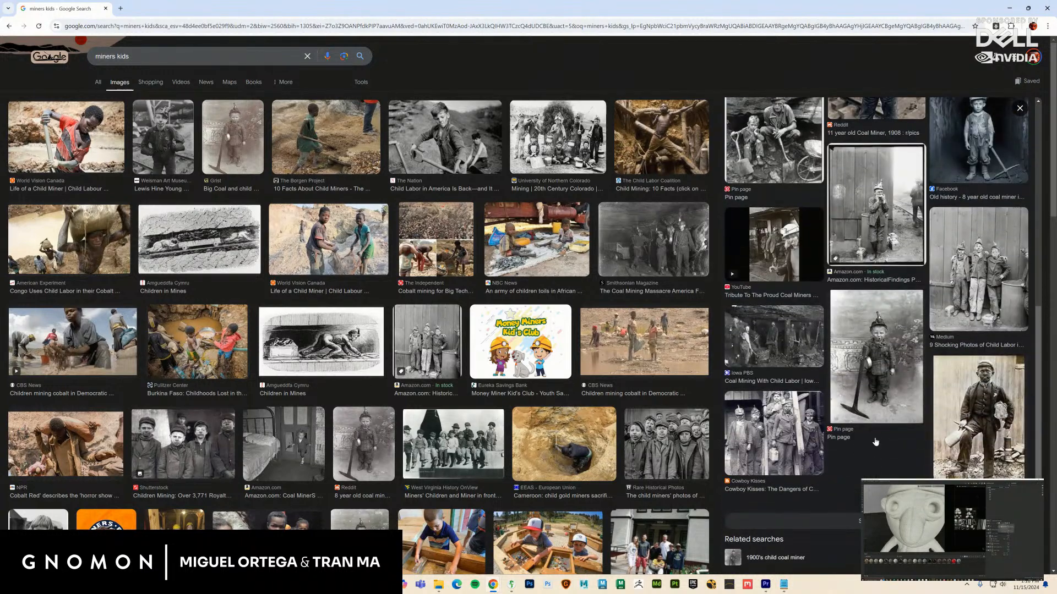
pyautogui.click(986, 404)
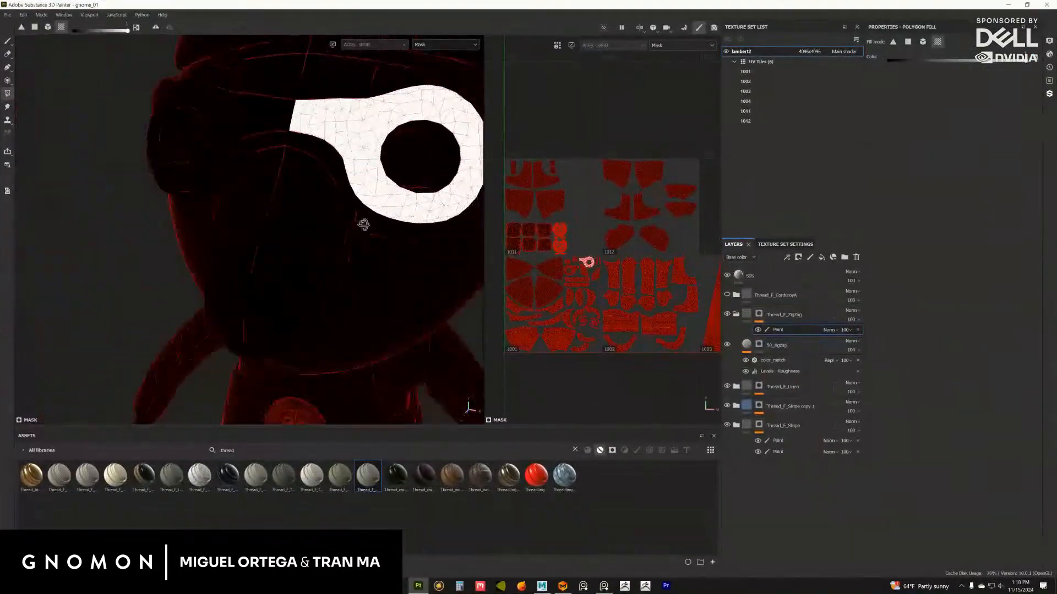
# Polygon-fill the remaining part of the goggles in white in the Thread_F_ZigZag mask and show the material again
pyautogui.moveTo(363, 224)
pyautogui.keyDown('alt'); pyautogui.mouseDown()
pyautogui.moveTo(278, 193)
pyautogui.moveTo(274, 179)
pyautogui.moveTo(260, 210)
pyautogui.moveTo(355, 224)
pyautogui.moveTo(284, 226)
pyautogui.moveTo(307, 200)
pyautogui.moveTo(353, 231)
pyautogui.mouseUp(); pyautogui.keyUp('alt')
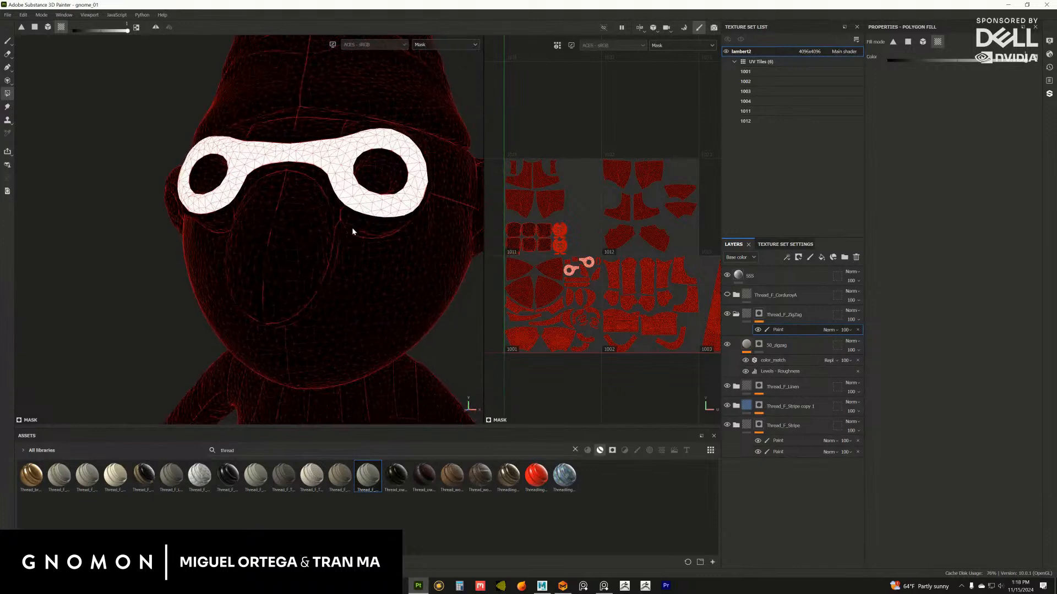
pyautogui.press('m')
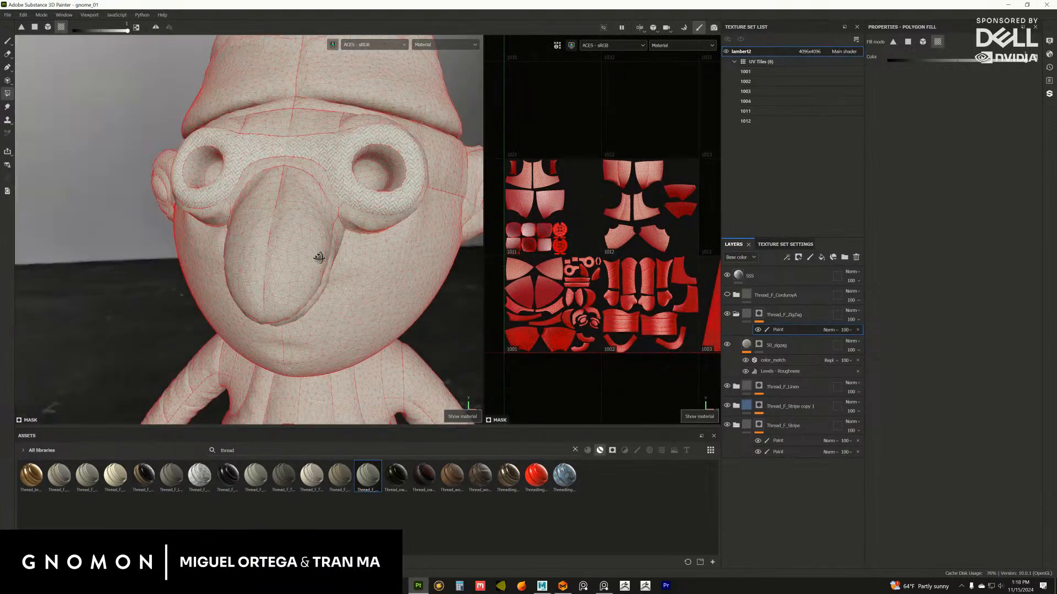
pyautogui.keyDown('alt'); pyautogui.moveTo(336, 268); pyautogui.dragTo(347, 268); pyautogui.keyUp('alt')
# Set the mesh wireframe opacity to 0 in the display settings
pyautogui.click(1049, 42)
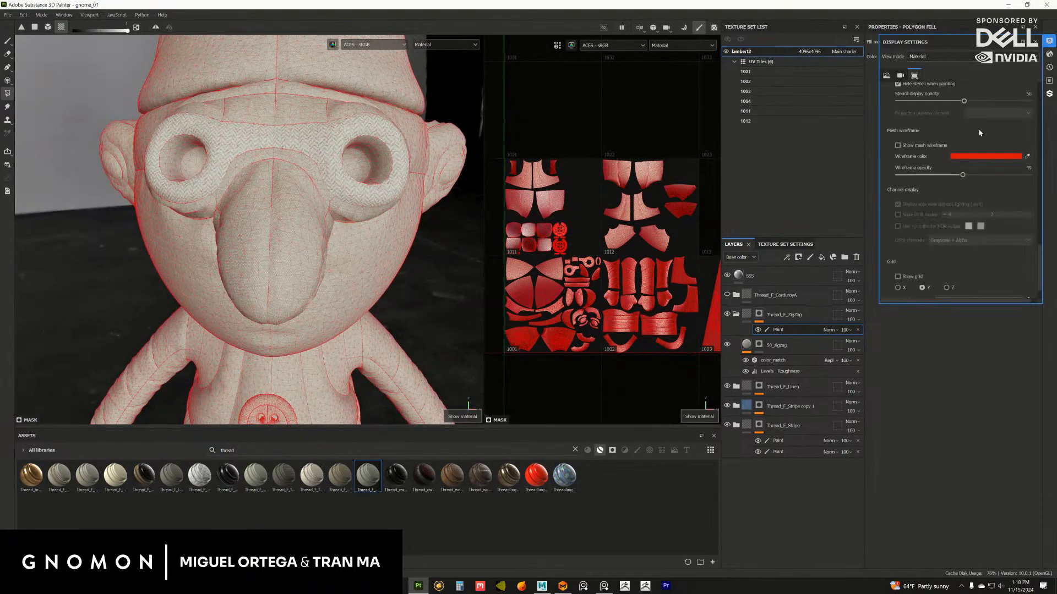
pyautogui.moveTo(946, 176); pyautogui.dragTo(893, 177)
pyautogui.keyDown('alt'); pyautogui.moveTo(353, 319); pyautogui.dragTo(335, 255); pyautogui.keyUp('alt')
pyautogui.keyDown('alt'); pyautogui.moveTo(394, 222); pyautogui.dragTo(309, 236); pyautogui.keyUp('alt')
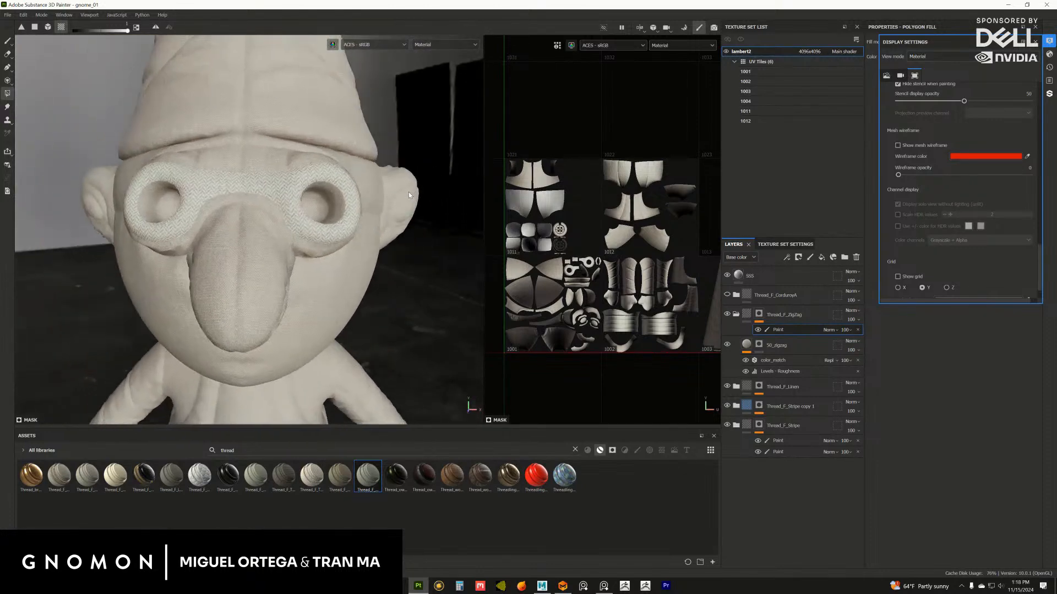
# Try polygon-filling the gnome's arms with the zigzag fabric in the Thread_F_ZigZag mask and undo the fills
pyautogui.keyDown('alt'); pyautogui.moveTo(252, 254); pyautogui.dragTo(100, 225); pyautogui.keyUp('alt')
pyautogui.keyDown('alt'); pyautogui.moveTo(228, 268); pyautogui.dragTo(266, 234); pyautogui.keyUp('alt')
pyautogui.keyDown('alt'); pyautogui.moveTo(267, 234); pyautogui.dragTo(220, 138, button='middle'); pyautogui.keyUp('alt')
pyautogui.keyDown('alt'); pyautogui.moveTo(217, 215); pyautogui.dragTo(270, 204); pyautogui.keyUp('alt')
pyautogui.click(331, 185)
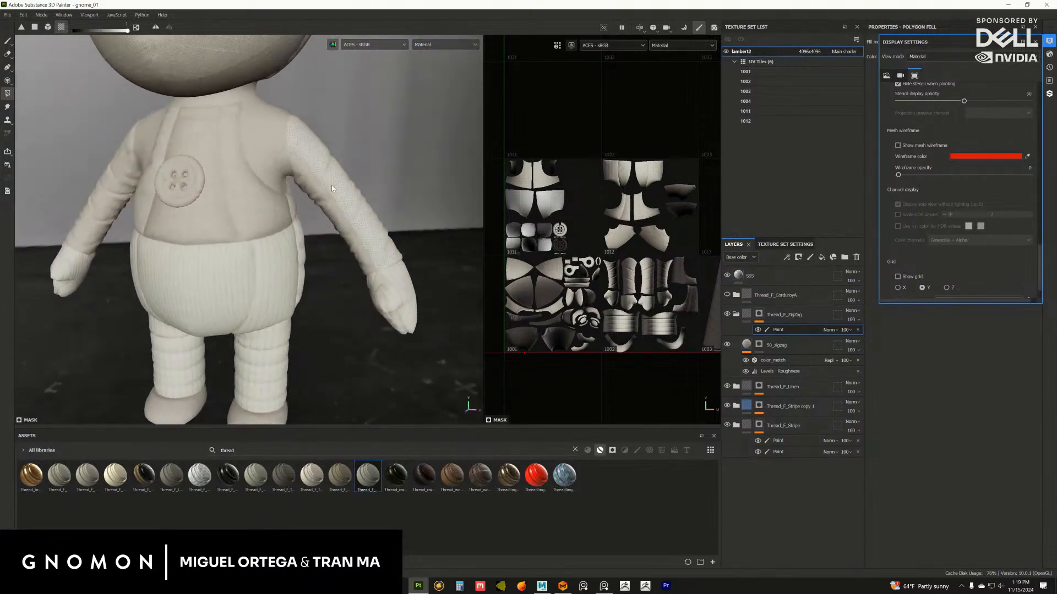
pyautogui.keyDown('alt'); pyautogui.moveTo(331, 185); pyautogui.dragTo(316, 238); pyautogui.keyUp('alt')
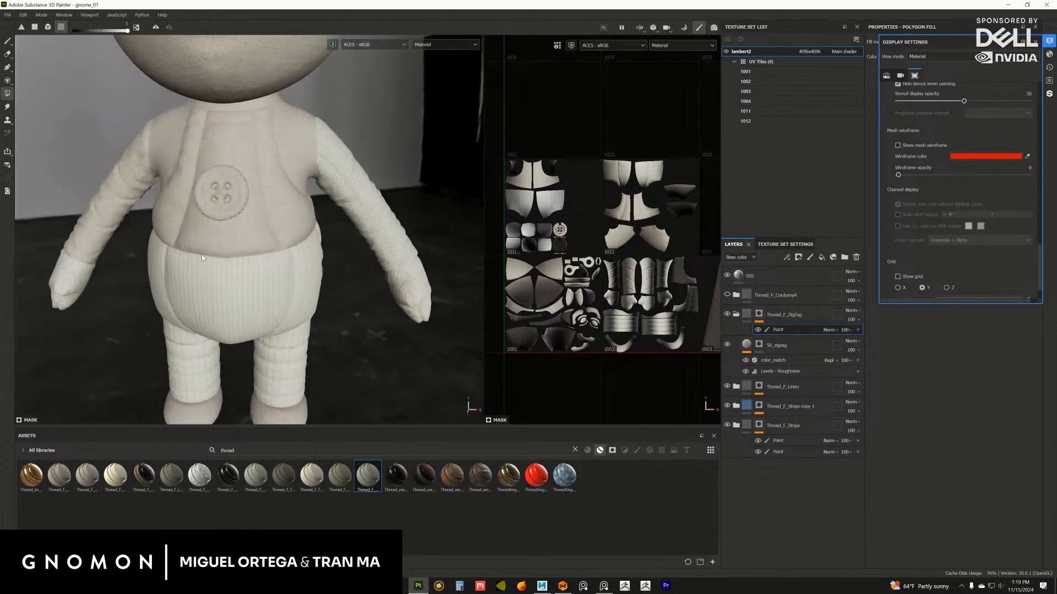
pyautogui.keyDown('alt'); pyautogui.moveTo(212, 235); pyautogui.dragTo(364, 255, button='middle'); pyautogui.keyUp('alt')
pyautogui.click(223, 226)
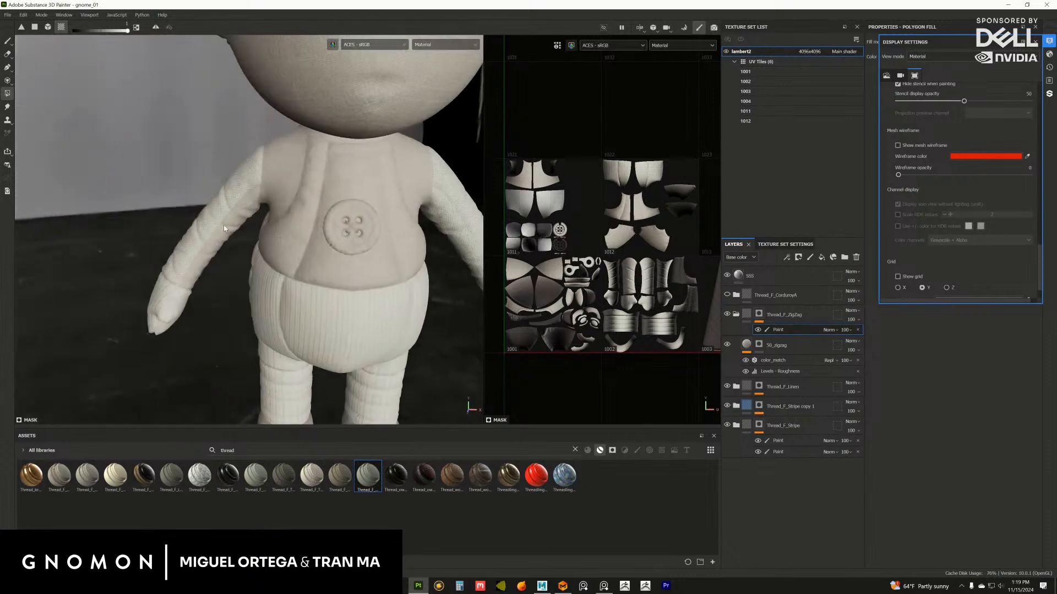
pyautogui.keyDown('alt'); pyautogui.moveTo(213, 240); pyautogui.dragTo(342, 186); pyautogui.keyUp('alt')
pyautogui.press('ctrl')
# Polygon-fill the ears, overall straps and pointed hat in white in the Thread_F_ZigZag mask
pyautogui.keyDown('alt'); pyautogui.moveTo(342, 187); pyautogui.dragTo(380, 284, button='right'); pyautogui.keyUp('alt')
pyautogui.keyDown('alt'); pyautogui.moveTo(380, 284); pyautogui.dragTo(328, 296); pyautogui.keyUp('alt')
pyautogui.keyDown('alt'); pyautogui.moveTo(365, 234); pyautogui.dragTo(388, 205); pyautogui.keyUp('alt')
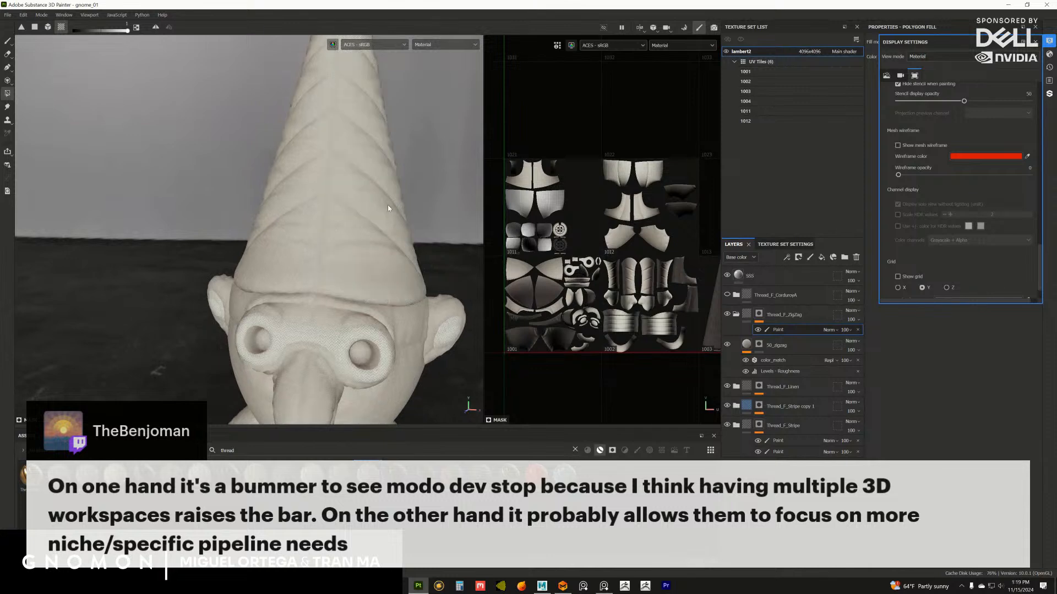
pyautogui.click(387, 200)
pyautogui.click(308, 179)
pyautogui.keyDown('alt'); pyautogui.moveTo(308, 178); pyautogui.dragTo(253, 286); pyautogui.keyUp('alt')
pyautogui.keyDown('alt'); pyautogui.moveTo(253, 286); pyautogui.dragTo(304, 123, button='middle'); pyautogui.keyUp('alt')
pyautogui.keyDown('alt'); pyautogui.moveTo(304, 124); pyautogui.dragTo(247, 135, button='right'); pyautogui.keyUp('alt')
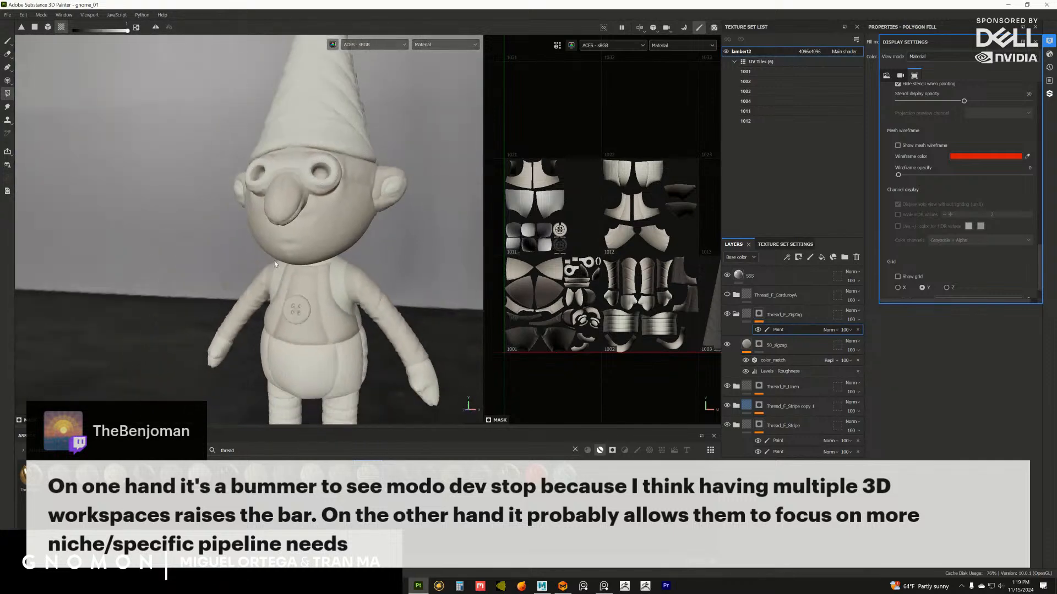
pyautogui.keyDown('alt'); pyautogui.moveTo(248, 135); pyautogui.dragTo(341, 181); pyautogui.keyUp('alt')
pyautogui.keyDown('alt'); pyautogui.moveTo(341, 182); pyautogui.dragTo(424, 211, button='right'); pyautogui.keyUp('alt')
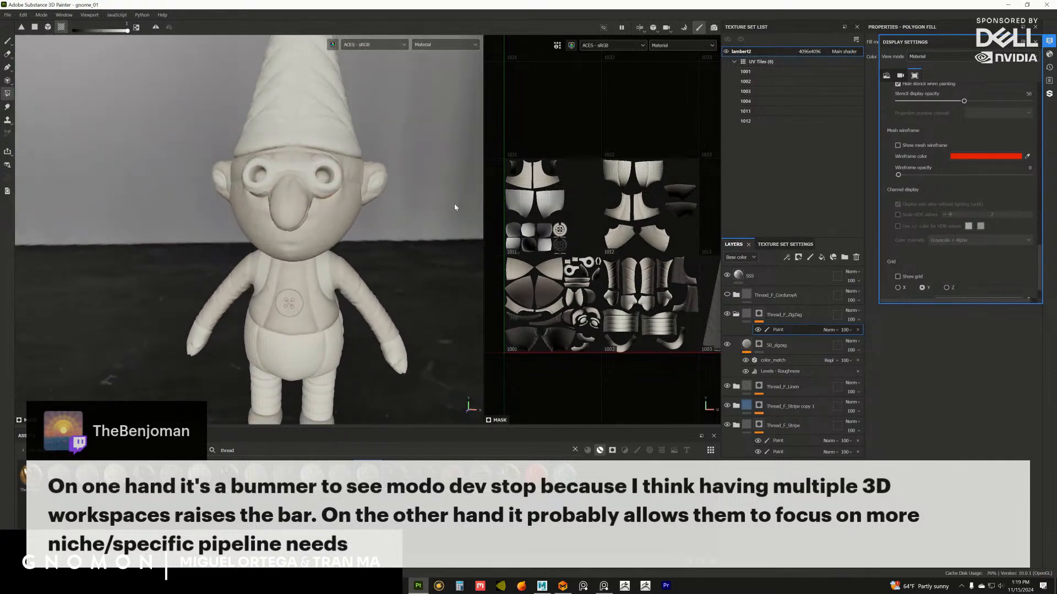
# Close the display settings, check the Thread_F_ZigZag mask on its own, and examine the fabric weave on the hat up close
pyautogui.click(1035, 42)
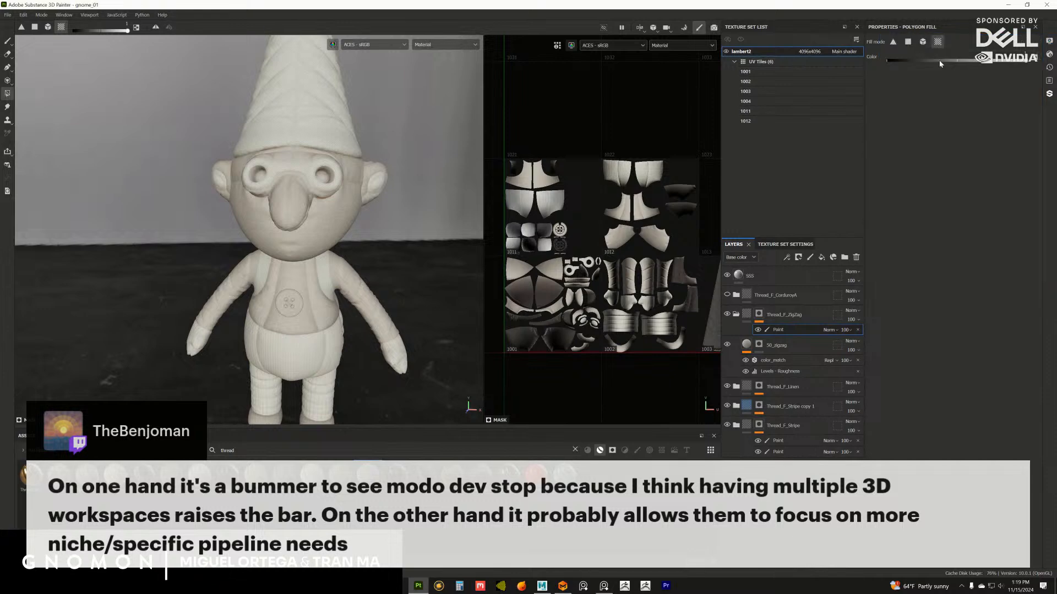
pyautogui.keyDown('alt'); pyautogui.click(759, 315); pyautogui.keyUp('alt')
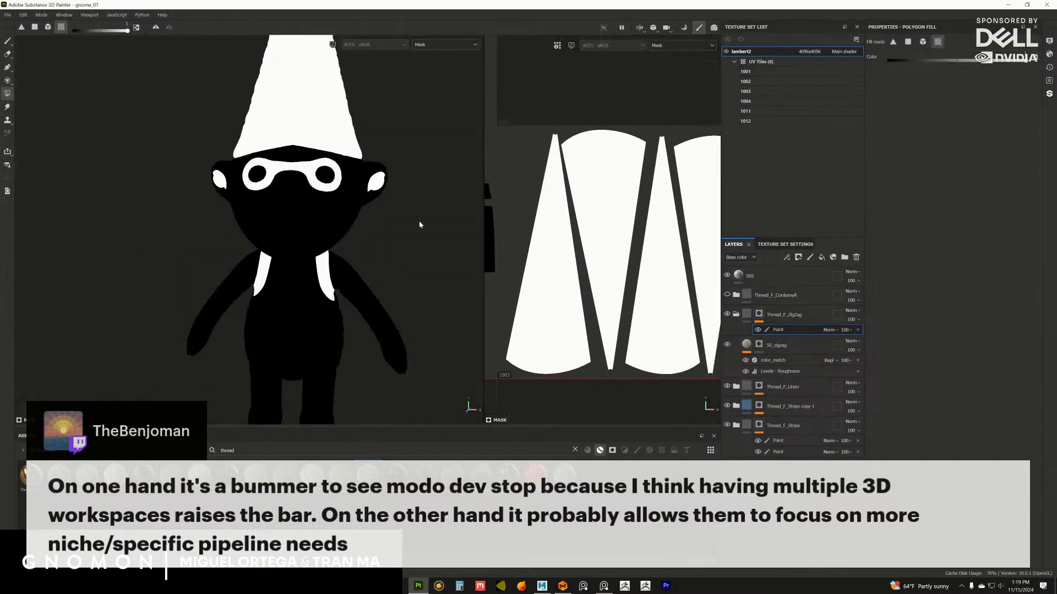
pyautogui.keyDown('alt'); pyautogui.moveTo(419, 224); pyautogui.dragTo(307, 215); pyautogui.keyUp('alt')
pyautogui.press('m')
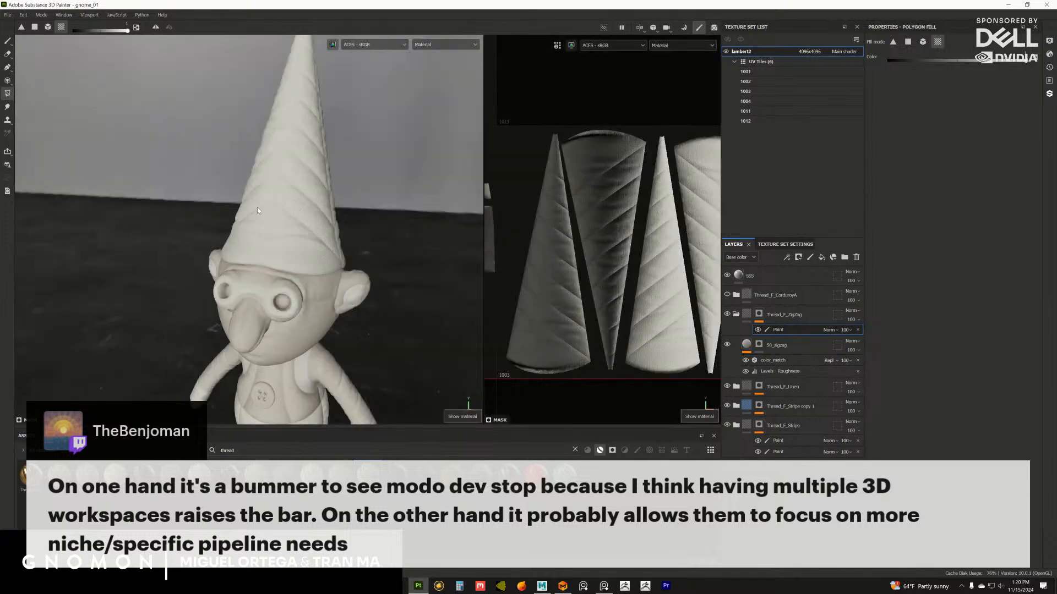
pyautogui.scroll(5, 306, 236)
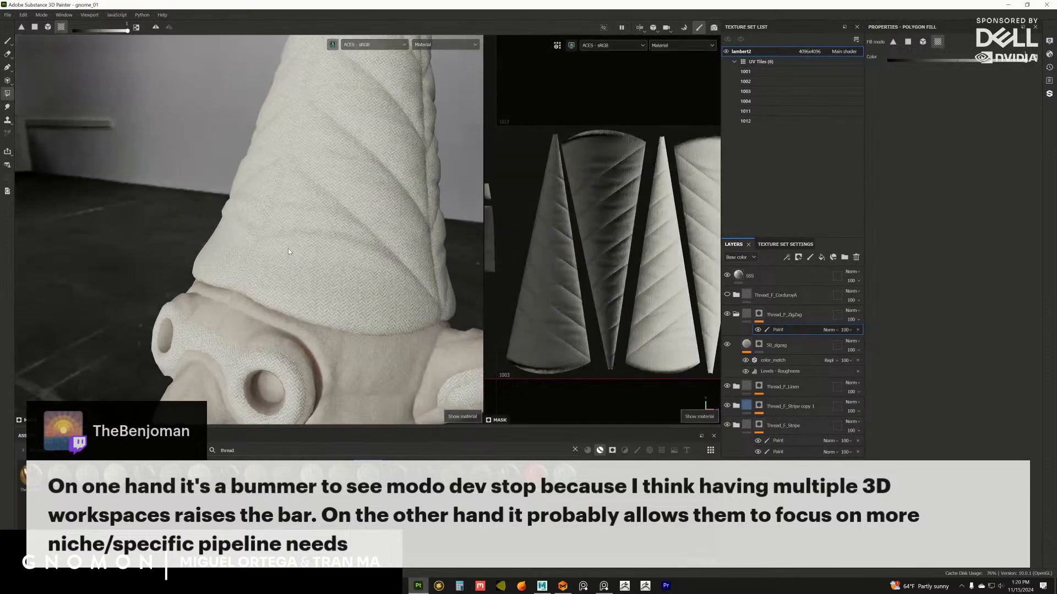
pyautogui.scroll(3, 288, 248)
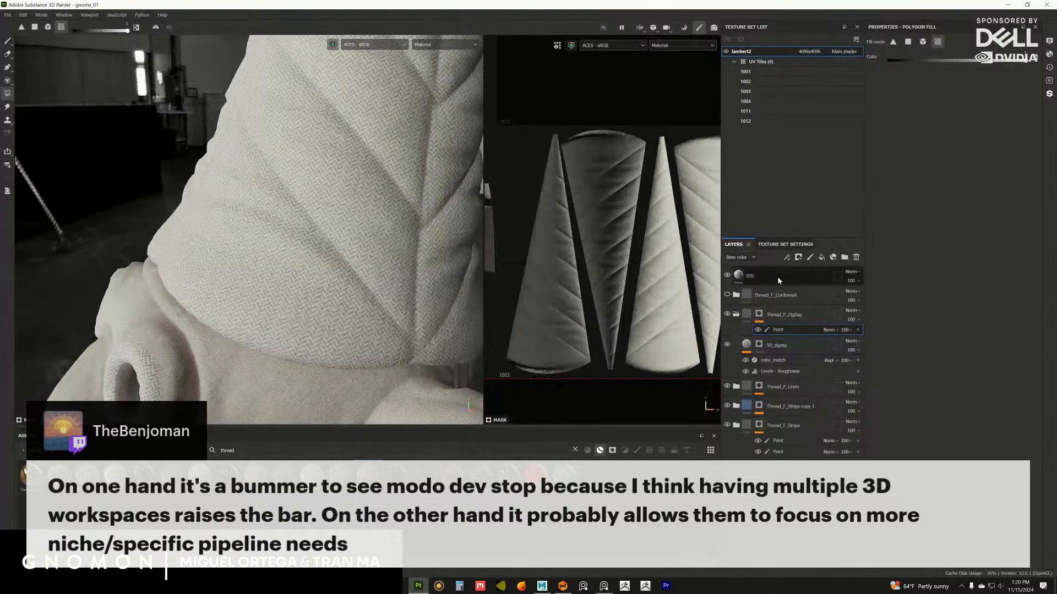
# Add a second paint effect to the Thread_F_ZigZag mask and activate painting along a path
pyautogui.click(790, 259)
pyautogui.click(801, 275)
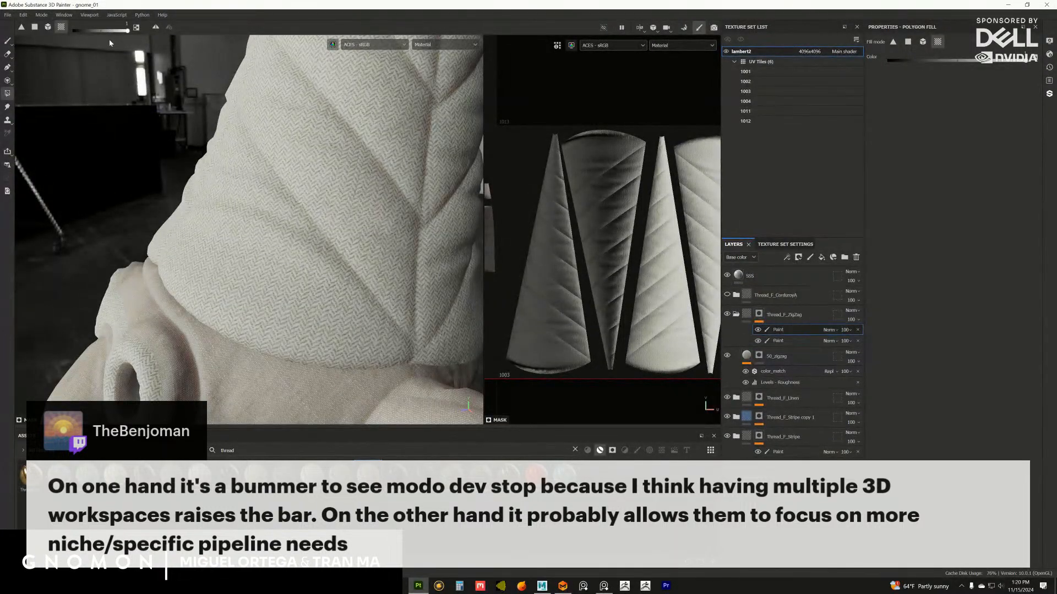
pyautogui.click(8, 15)
pyautogui.click(25, 89)
pyautogui.click(8, 68)
# Show the mesh wireframe on the hat and set its opacity to 53
pyautogui.keyDown('alt'); pyautogui.moveTo(342, 261); pyautogui.dragTo(335, 229, button='middle'); pyautogui.keyUp('alt')
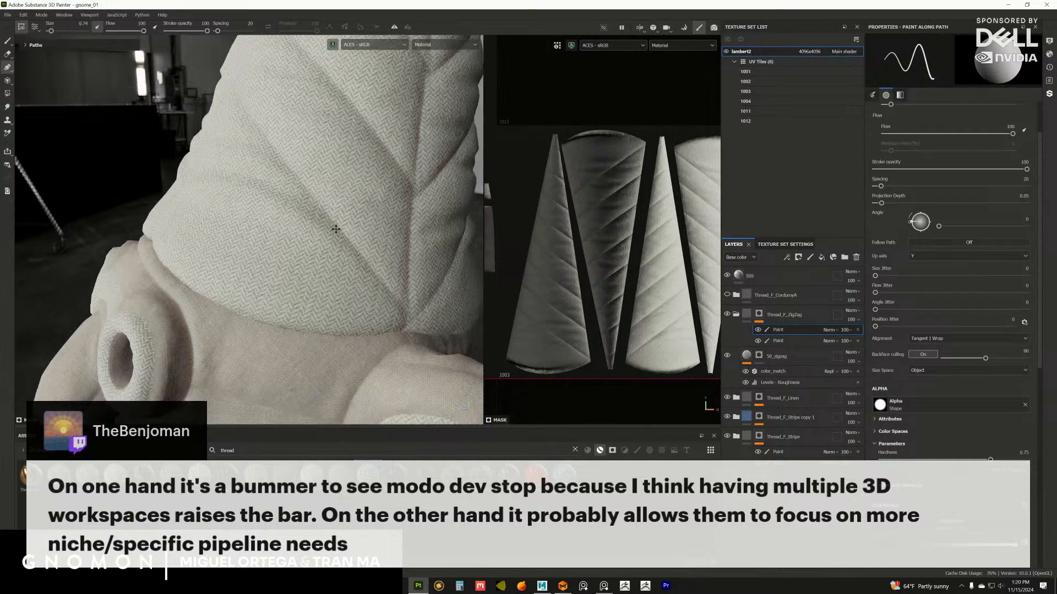
pyautogui.keyDown('alt'); pyautogui.moveTo(334, 229); pyautogui.dragTo(401, 252, button='right'); pyautogui.keyUp('alt')
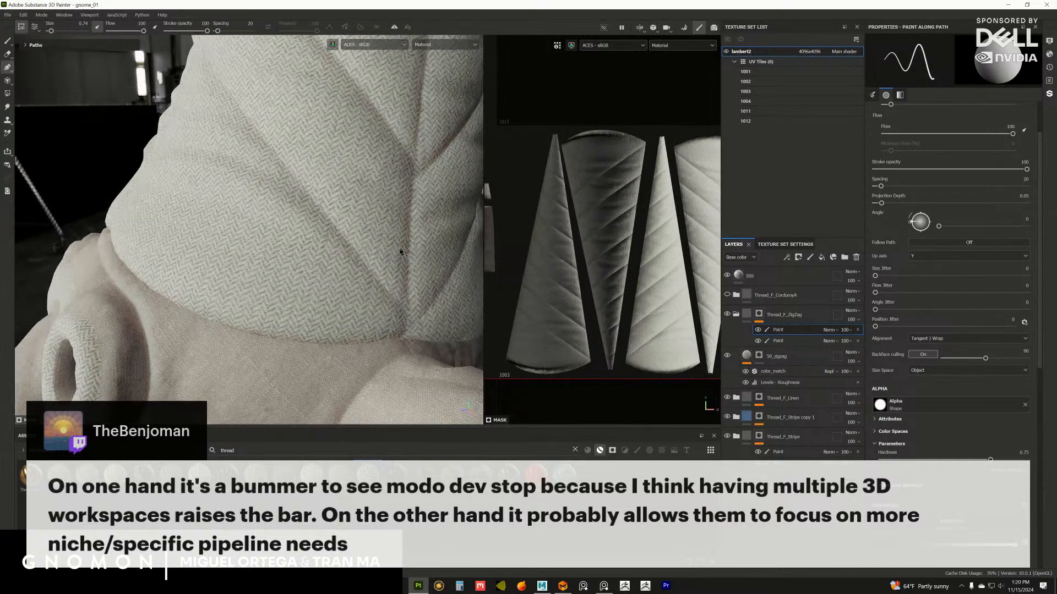
pyautogui.keyDown('alt'); pyautogui.moveTo(401, 252); pyautogui.dragTo(385, 273, button='middle'); pyautogui.keyUp('alt')
pyautogui.keyDown('alt'); pyautogui.moveTo(385, 273); pyautogui.dragTo(397, 317, button='right'); pyautogui.keyUp('alt')
pyautogui.keyDown('alt'); pyautogui.moveTo(404, 315); pyautogui.dragTo(359, 284); pyautogui.keyUp('alt')
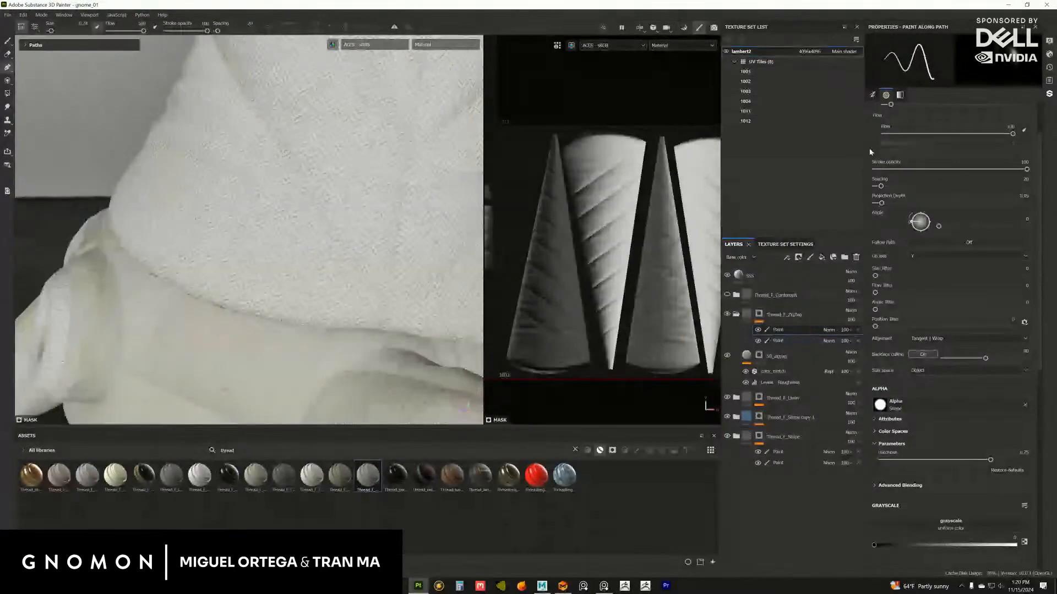
pyautogui.click(1051, 40)
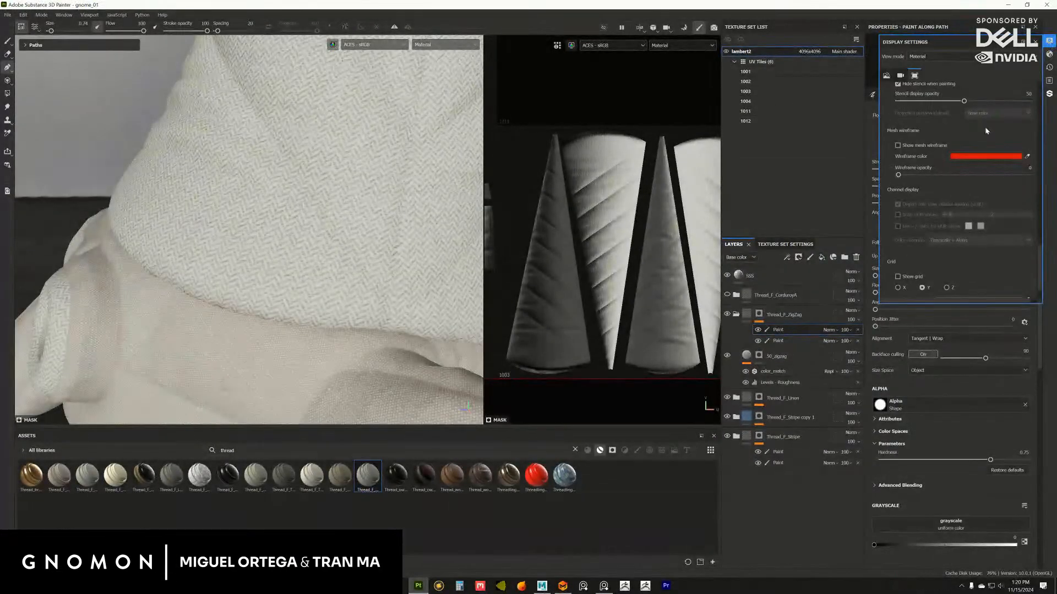
pyautogui.click(898, 145)
pyautogui.moveTo(898, 174); pyautogui.dragTo(964, 176)
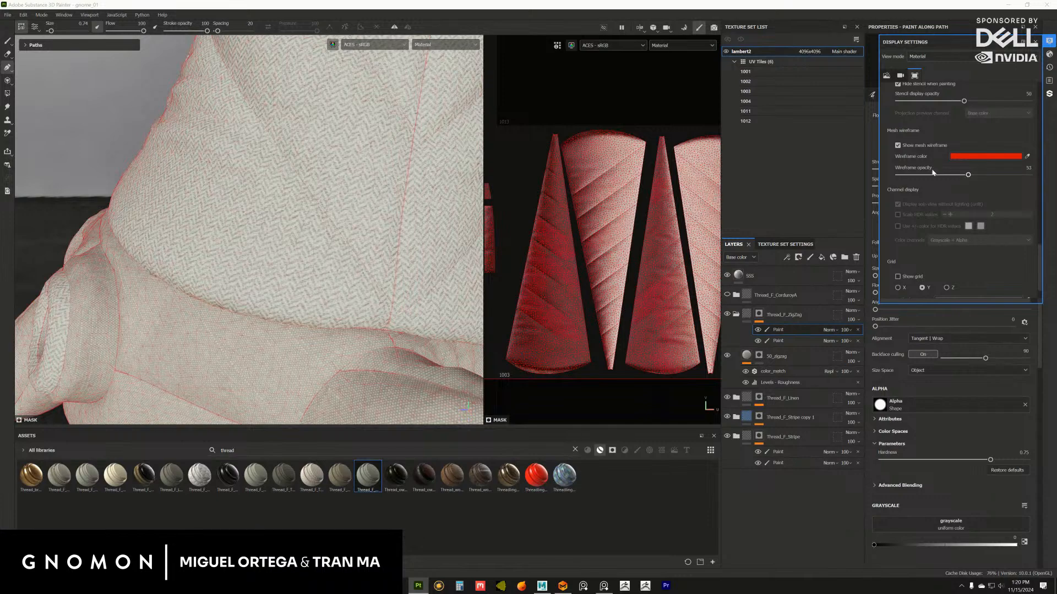
# Start a paint path on the hat's seam just above the brim and place points along the diagonal crease
pyautogui.keyDown('alt'); pyautogui.moveTo(616, 250); pyautogui.dragTo(638, 239, button='middle'); pyautogui.keyUp('alt')
pyautogui.keyDown('alt'); pyautogui.moveTo(385, 289); pyautogui.dragTo(397, 307); pyautogui.keyUp('alt')
pyautogui.keyDown('alt'); pyautogui.moveTo(365, 255); pyautogui.dragTo(383, 292); pyautogui.keyUp('alt')
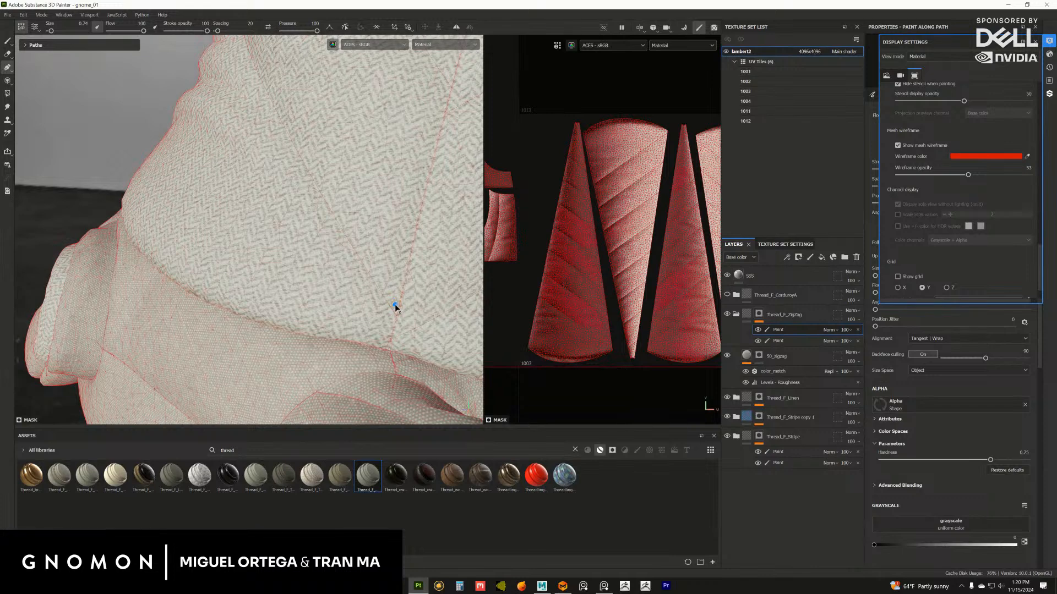
pyautogui.click(348, 225)
pyautogui.moveTo(349, 214)
pyautogui.keyDown('alt'); pyautogui.mouseDown()
pyautogui.moveTo(385, 252)
pyautogui.moveTo(387, 280)
pyautogui.moveTo(336, 208)
pyautogui.moveTo(356, 226)
pyautogui.mouseUp(); pyautogui.keyUp('alt')
pyautogui.moveTo(307, 249)
pyautogui.keyDown('alt'); pyautogui.mouseDown()
pyautogui.moveTo(300, 240)
pyautogui.moveTo(354, 283)
pyautogui.moveTo(321, 223)
pyautogui.moveTo(354, 259)
pyautogui.moveTo(306, 196)
pyautogui.moveTo(330, 242)
pyautogui.moveTo(366, 236)
pyautogui.moveTo(306, 200)
pyautogui.moveTo(372, 212)
pyautogui.moveTo(352, 227)
pyautogui.mouseUp(); pyautogui.keyUp('alt')
pyautogui.click(306, 196)
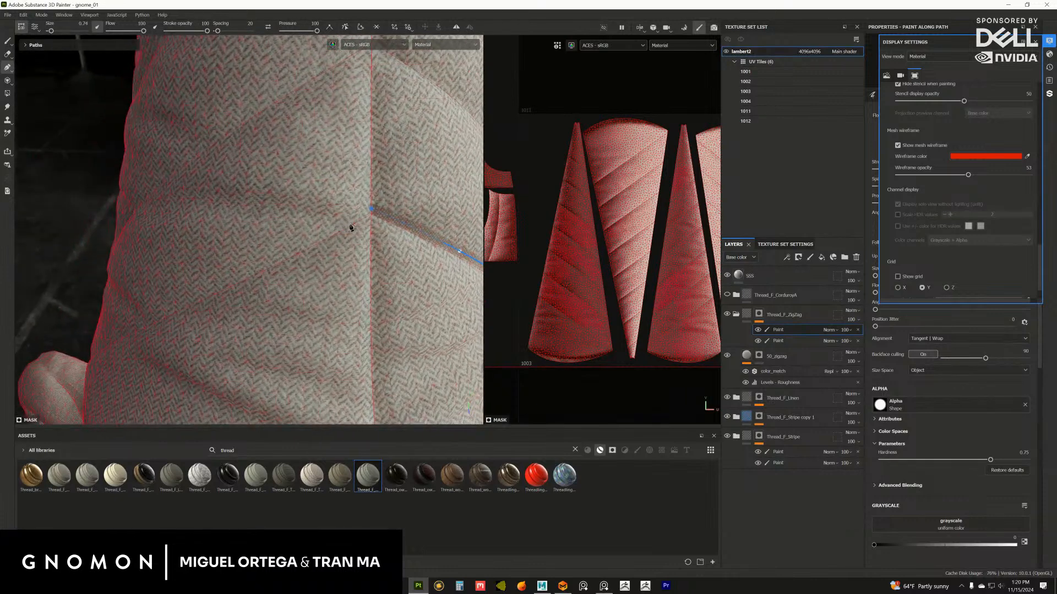
pyautogui.click(315, 236)
# Extend the paint path around the hat, adding points down the diagonal crease of the next panel
pyautogui.moveTo(273, 280)
pyautogui.keyDown('alt'); pyautogui.mouseDown()
pyautogui.moveTo(326, 259)
pyautogui.moveTo(363, 268)
pyautogui.mouseUp(); pyautogui.keyUp('alt')
pyautogui.keyDown('shift'); pyautogui.moveTo(364, 269); pyautogui.dragTo(287, 290, button='right'); pyautogui.keyUp('shift')
pyautogui.keyDown('alt'); pyautogui.moveTo(288, 290); pyautogui.dragTo(344, 257, button='middle'); pyautogui.keyUp('alt')
pyautogui.keyDown('alt'); pyautogui.moveTo(344, 257); pyautogui.dragTo(323, 278); pyautogui.keyUp('alt')
pyautogui.click(316, 242)
pyautogui.keyDown('alt'); pyautogui.moveTo(323, 278); pyautogui.dragTo(327, 258, button='right'); pyautogui.keyUp('alt')
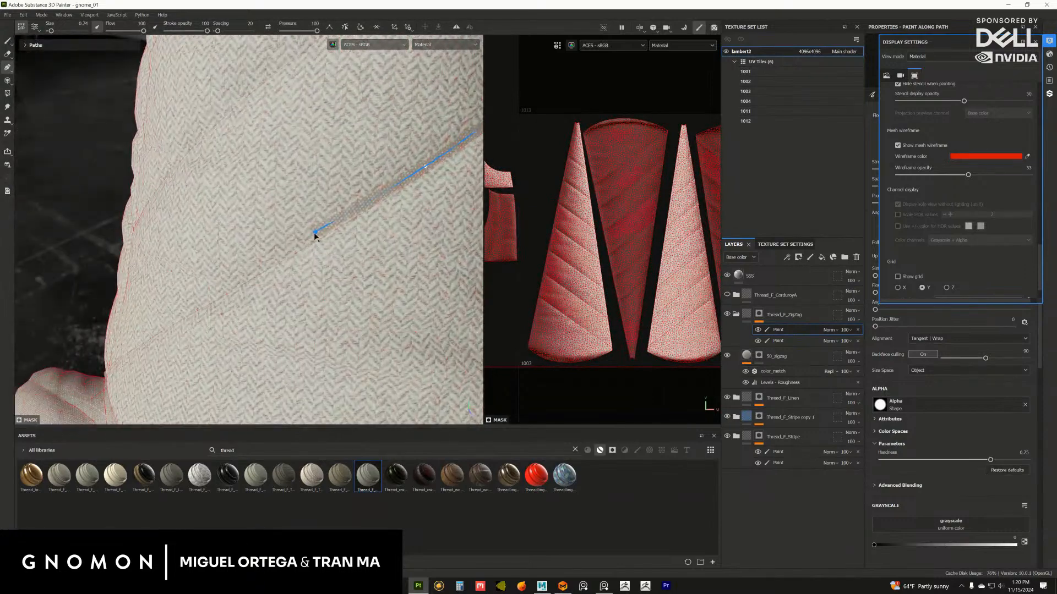
pyautogui.keyDown('alt'); pyautogui.moveTo(255, 303); pyautogui.dragTo(342, 276); pyautogui.keyUp('alt')
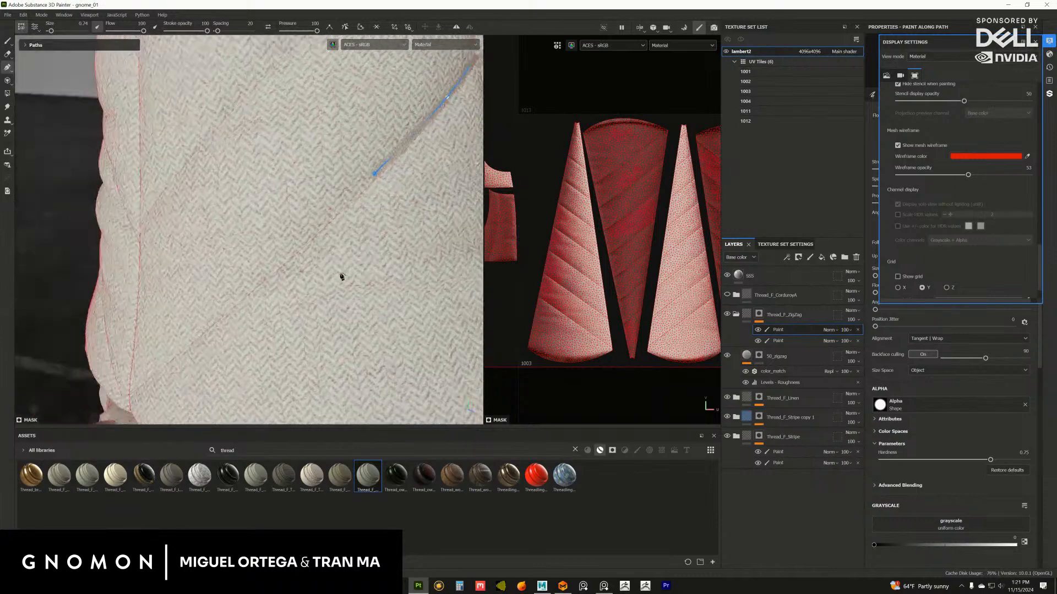
pyautogui.keyDown('alt'); pyautogui.moveTo(342, 276); pyautogui.dragTo(430, 244, button='middle'); pyautogui.keyUp('alt')
pyautogui.click(367, 244)
# Continue the paint path down the crease to the panel seam just above the brim
pyautogui.moveTo(373, 250)
pyautogui.keyDown('alt'); pyautogui.mouseDown()
pyautogui.moveTo(313, 259)
pyautogui.moveTo(363, 237)
pyautogui.mouseUp(); pyautogui.keyUp('alt')
pyautogui.click(297, 263)
pyautogui.keyDown('alt'); pyautogui.moveTo(297, 272); pyautogui.dragTo(324, 248, button='middle'); pyautogui.keyUp('alt')
pyautogui.keyDown('alt'); pyautogui.moveTo(319, 251); pyautogui.dragTo(315, 300); pyautogui.keyUp('alt')
pyautogui.click(307, 292)
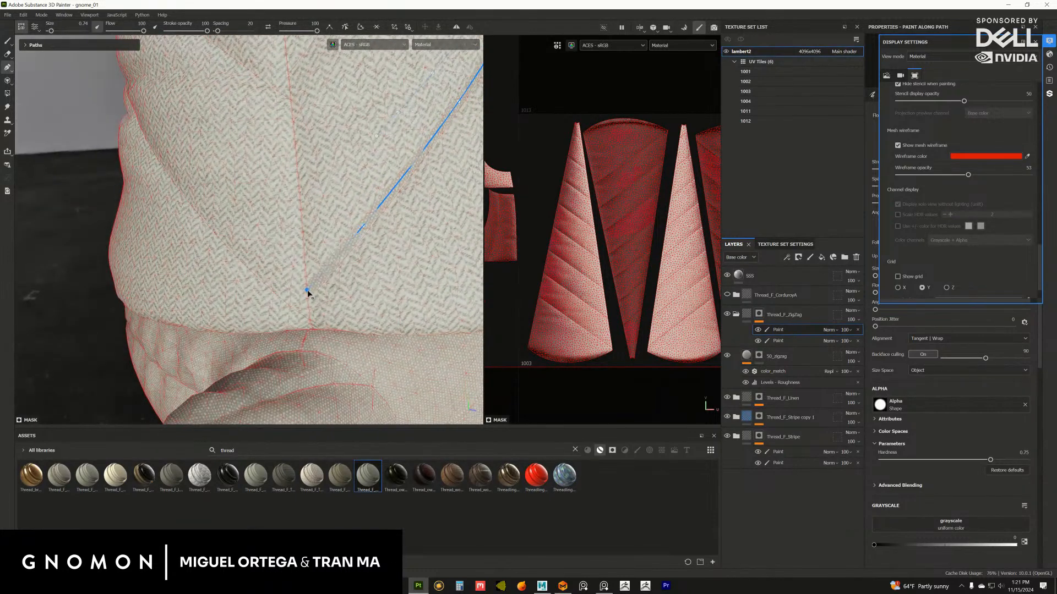
# Carry the paint path across the seam onto the next hat panel and sharpen its corner just above the brim
pyautogui.keyDown('alt'); pyautogui.moveTo(308, 286); pyautogui.dragTo(325, 255); pyautogui.keyUp('alt')
pyautogui.click(373, 290)
pyautogui.doubleClick(358, 286)
pyautogui.moveTo(360, 287); pyautogui.dragTo(378, 294)
pyautogui.doubleClick(415, 318)
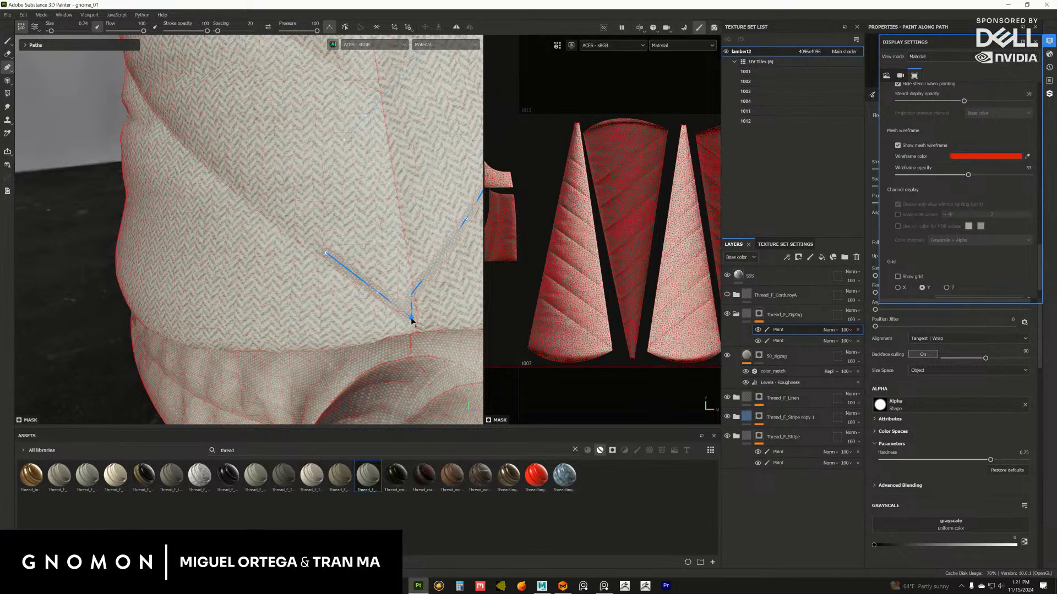
# Extend the paint path up the diagonal crease of this panel with points toward the next seam
pyautogui.scroll(3, 394, 300)
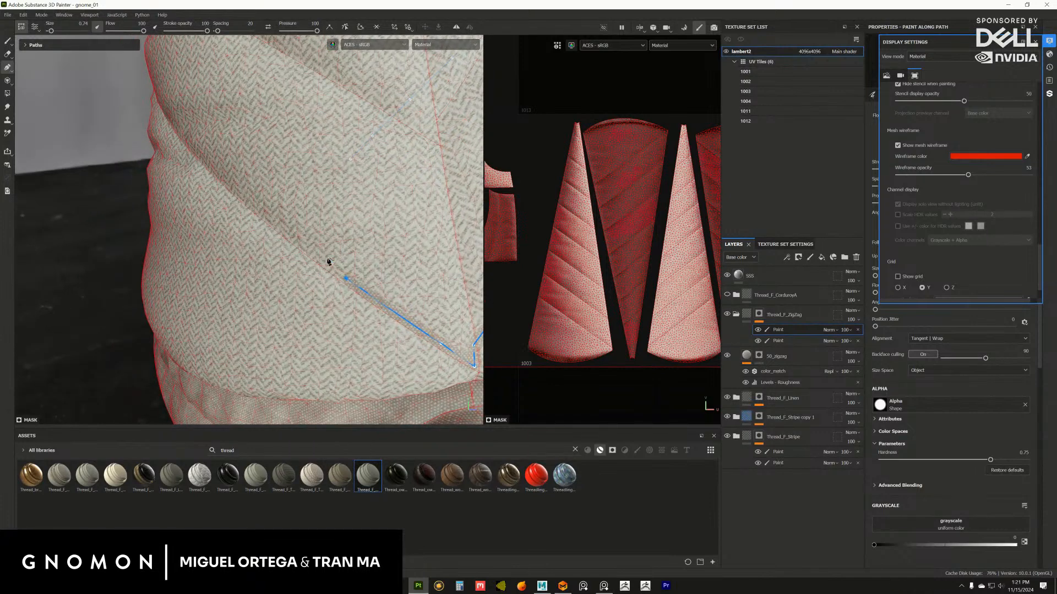
pyautogui.keyDown('alt'); pyautogui.moveTo(329, 261); pyautogui.dragTo(405, 291); pyautogui.keyUp('alt')
pyautogui.click(306, 270)
pyautogui.click(298, 269)
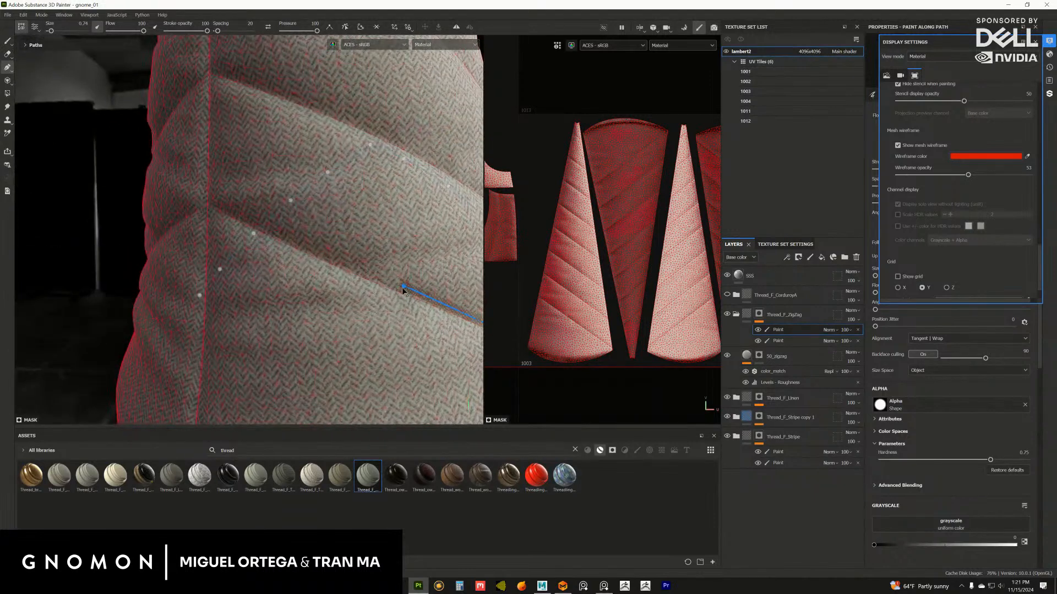
pyautogui.click(297, 243)
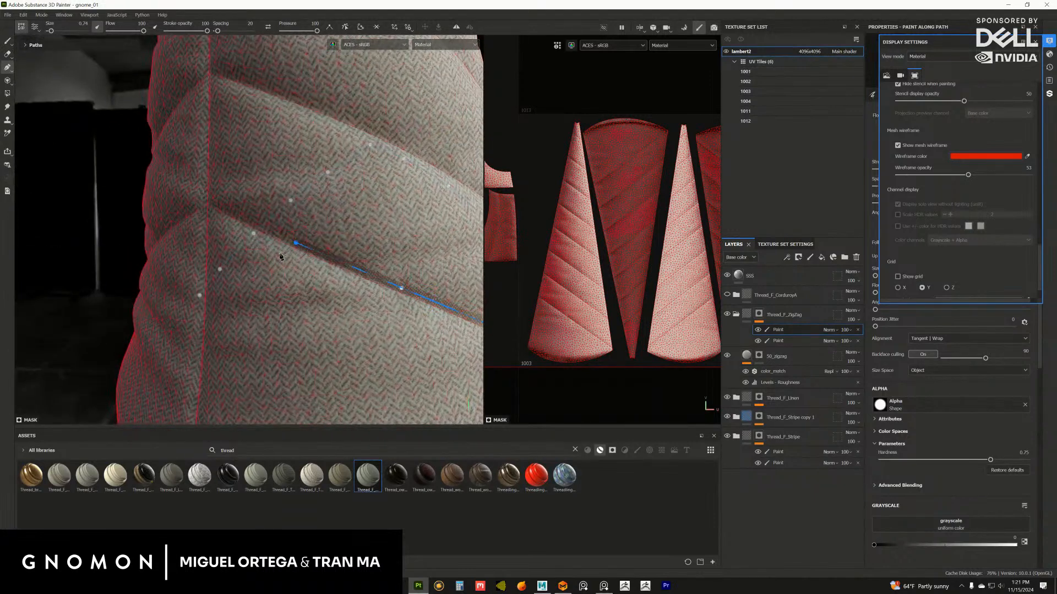
# Continue the paint path over the upper seam and down the diagonal crease of the following panel
pyautogui.keyDown('alt'); pyautogui.moveTo(282, 256); pyautogui.dragTo(375, 254); pyautogui.keyUp('alt')
pyautogui.click(314, 264)
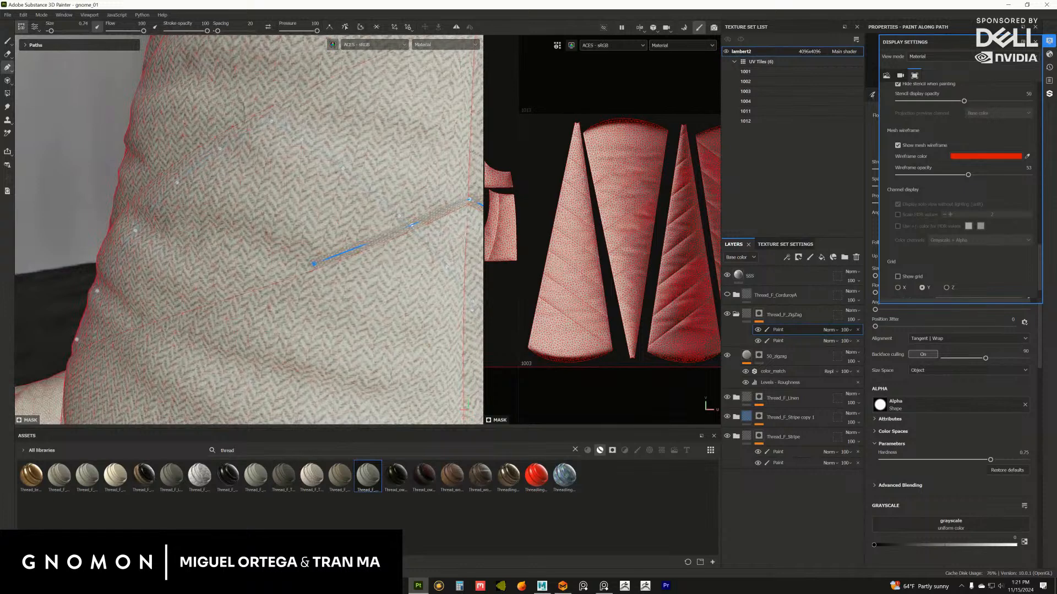
pyautogui.keyDown('alt'); pyautogui.moveTo(439, 247); pyautogui.dragTo(368, 213); pyautogui.keyUp('alt')
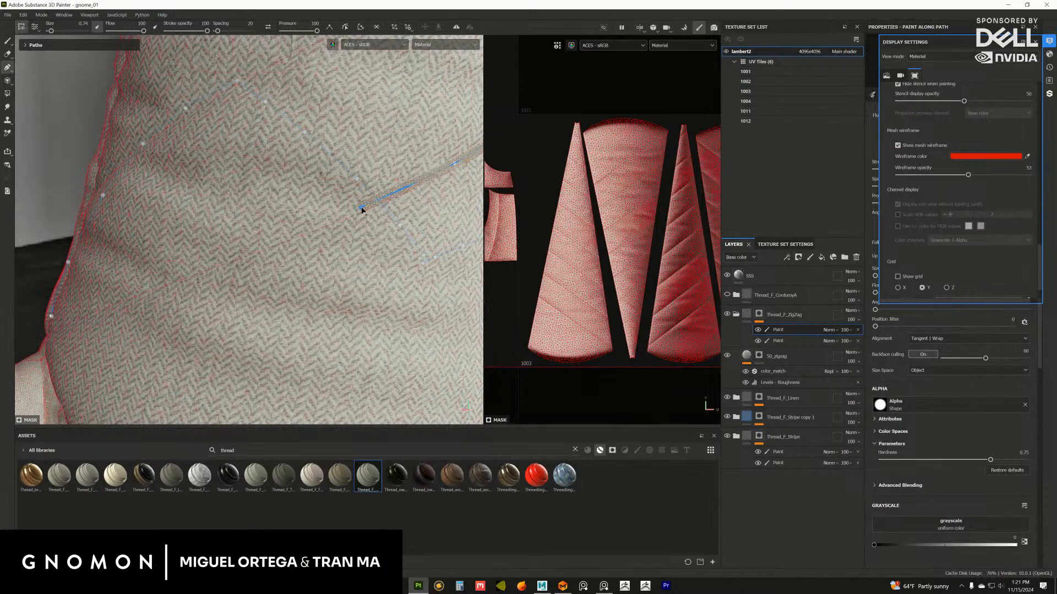
pyautogui.keyDown('alt'); pyautogui.moveTo(238, 258); pyautogui.dragTo(291, 255); pyautogui.keyUp('alt')
pyautogui.click(259, 244)
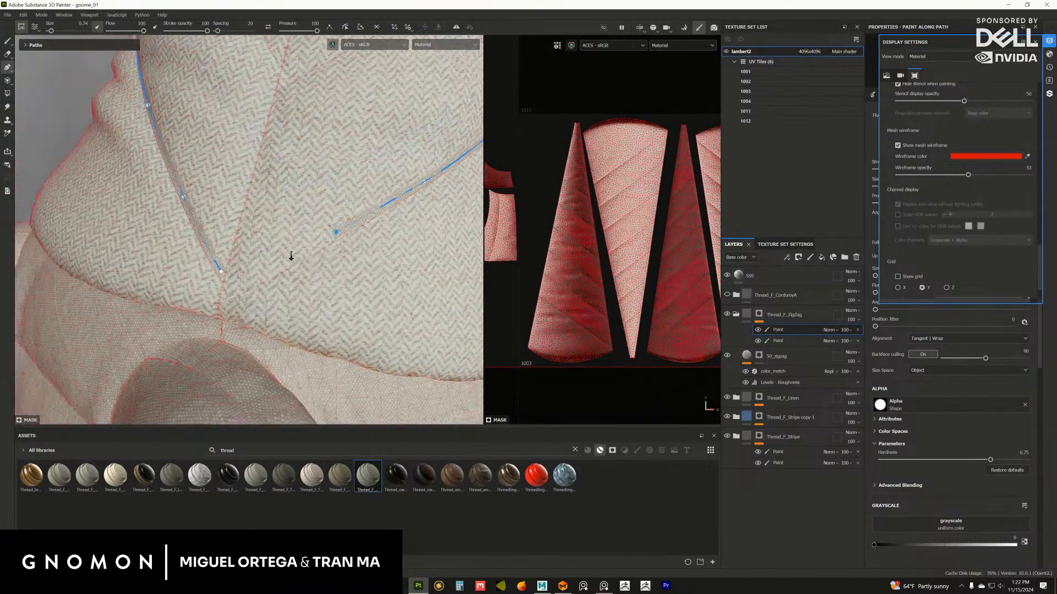
# Bring the paint path down to its starting seam above the brim and adjust the end points to meet the start
pyautogui.keyDown('alt'); pyautogui.moveTo(291, 255); pyautogui.dragTo(318, 295, button='right'); pyautogui.keyUp('alt')
pyautogui.click(261, 279)
pyautogui.keyDown('alt'); pyautogui.moveTo(222, 286); pyautogui.dragTo(291, 283); pyautogui.keyUp('alt')
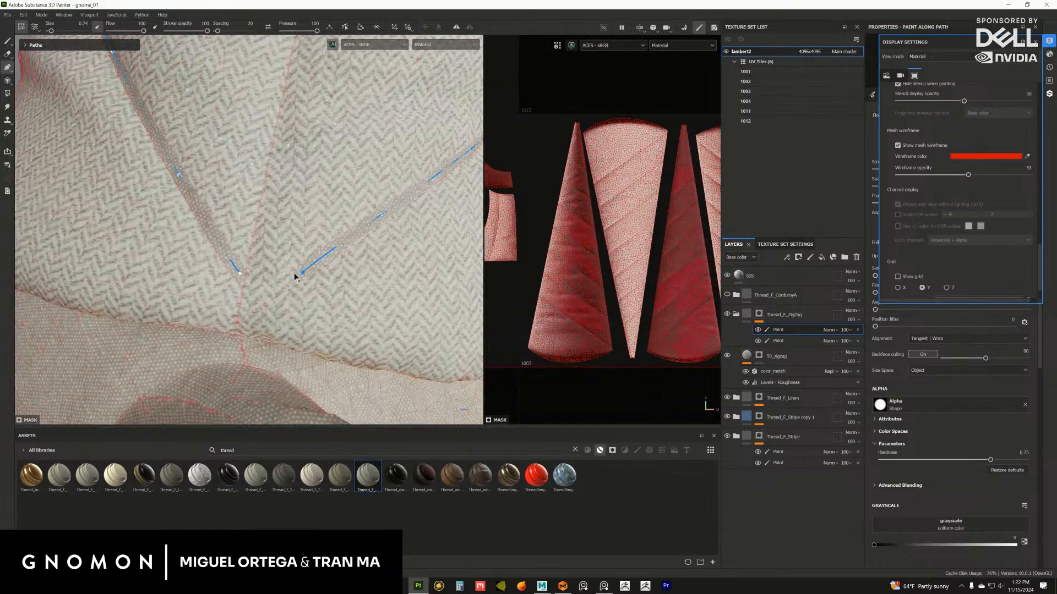
pyautogui.click(287, 279)
pyautogui.moveTo(382, 215); pyautogui.dragTo(386, 213)
pyautogui.click(248, 306)
pyautogui.keyDown('alt'); pyautogui.moveTo(236, 316); pyautogui.dragTo(251, 313); pyautogui.keyUp('alt')
pyautogui.click(251, 267)
pyautogui.click(247, 306)
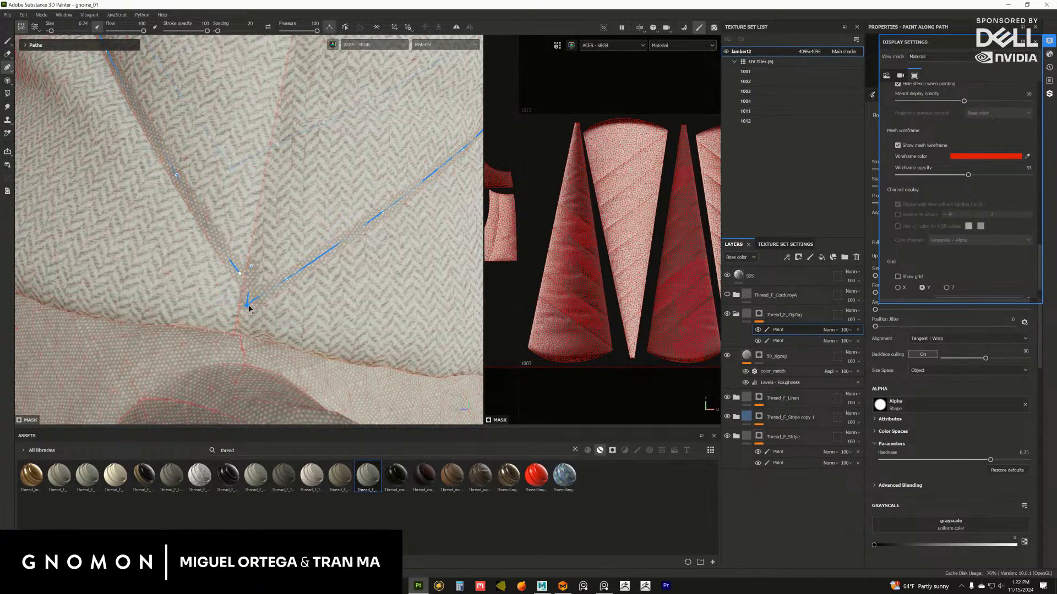
pyautogui.click(252, 269)
# Change the mesh wireframe to a very dark red with opacity 66, deselect the path and close the display settings
pyautogui.keyDown('alt'); pyautogui.moveTo(320, 255); pyautogui.dragTo(156, 242, button='right'); pyautogui.keyUp('alt')
pyautogui.keyDown('alt'); pyautogui.moveTo(156, 243); pyautogui.dragTo(310, 212); pyautogui.keyUp('alt')
pyautogui.click(982, 156)
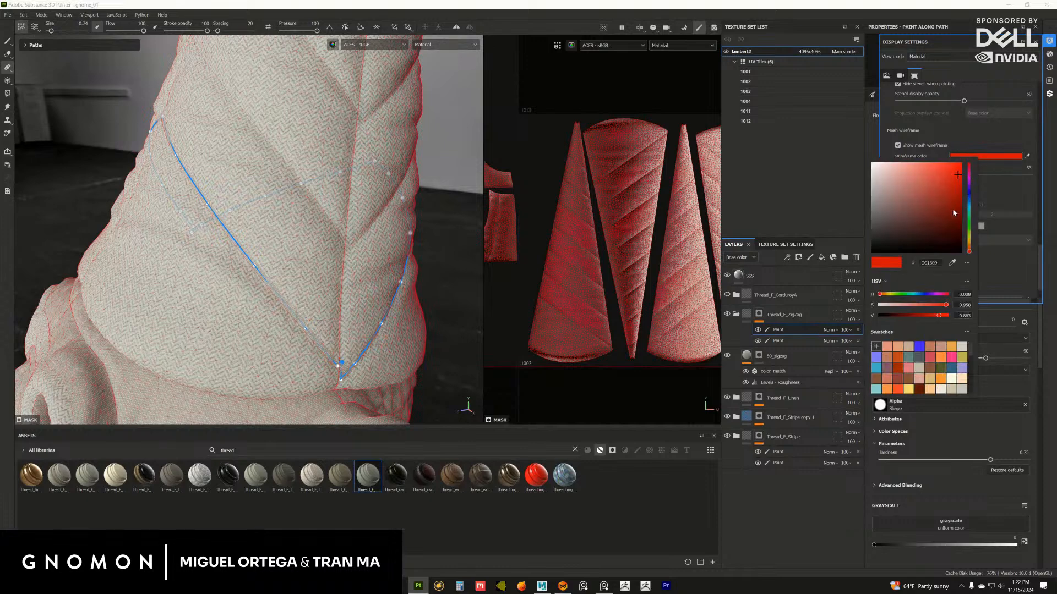
pyautogui.moveTo(952, 210)
pyautogui.mouseDown()
pyautogui.moveTo(949, 224)
pyautogui.moveTo(935, 183)
pyautogui.mouseUp()
pyautogui.moveTo(963, 227)
pyautogui.mouseDown()
pyautogui.moveTo(963, 247)
pyautogui.moveTo(953, 239)
pyautogui.mouseUp()
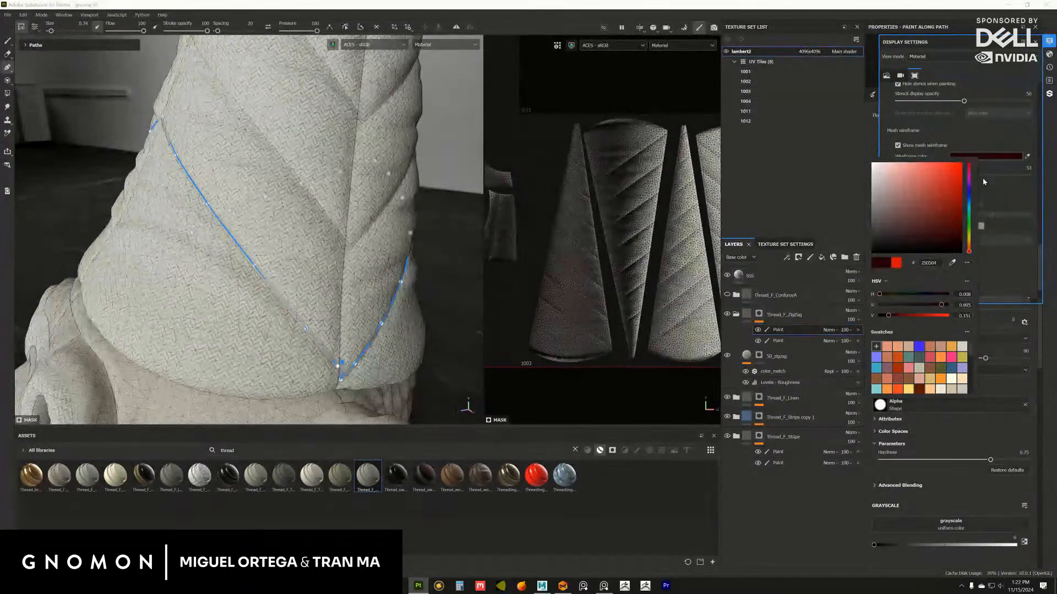
pyautogui.click(973, 129)
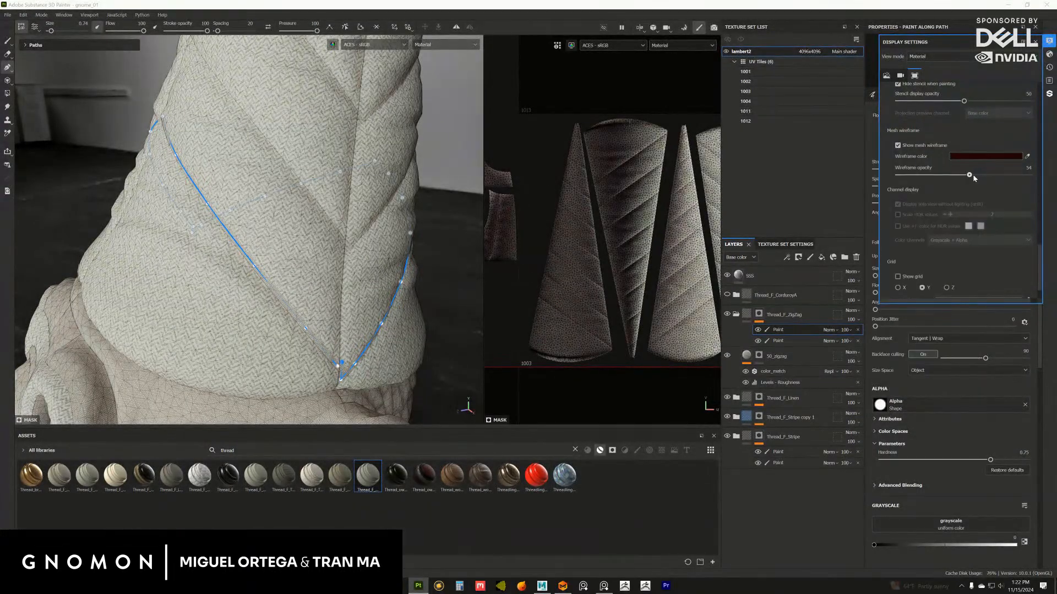
pyautogui.moveTo(968, 176)
pyautogui.mouseDown()
pyautogui.moveTo(999, 176)
pyautogui.moveTo(968, 176)
pyautogui.mouseUp()
pyautogui.click(791, 330)
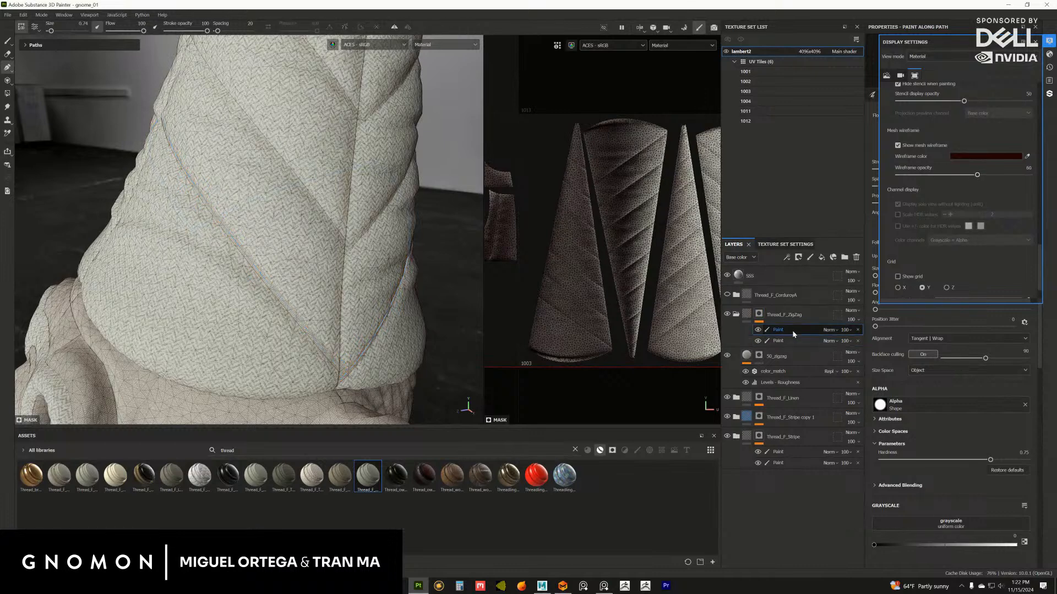
pyautogui.click(1033, 44)
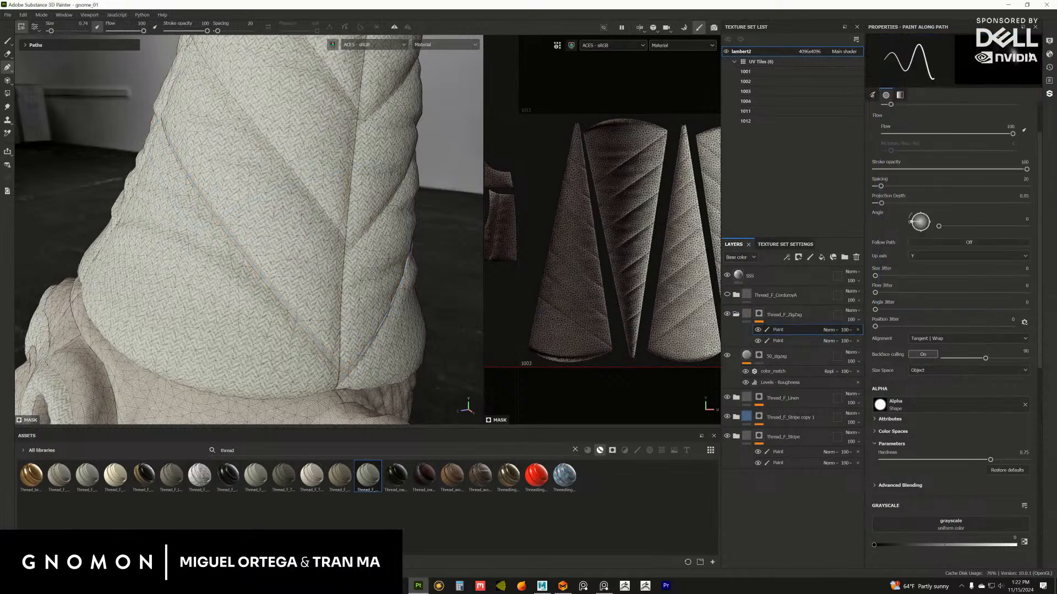
# Start a second paint path on the hat seam at the next crease up, with a sharp corner turning into the crease
pyautogui.keyDown('alt'); pyautogui.moveTo(278, 301); pyautogui.dragTo(320, 352, button='right'); pyautogui.keyUp('alt')
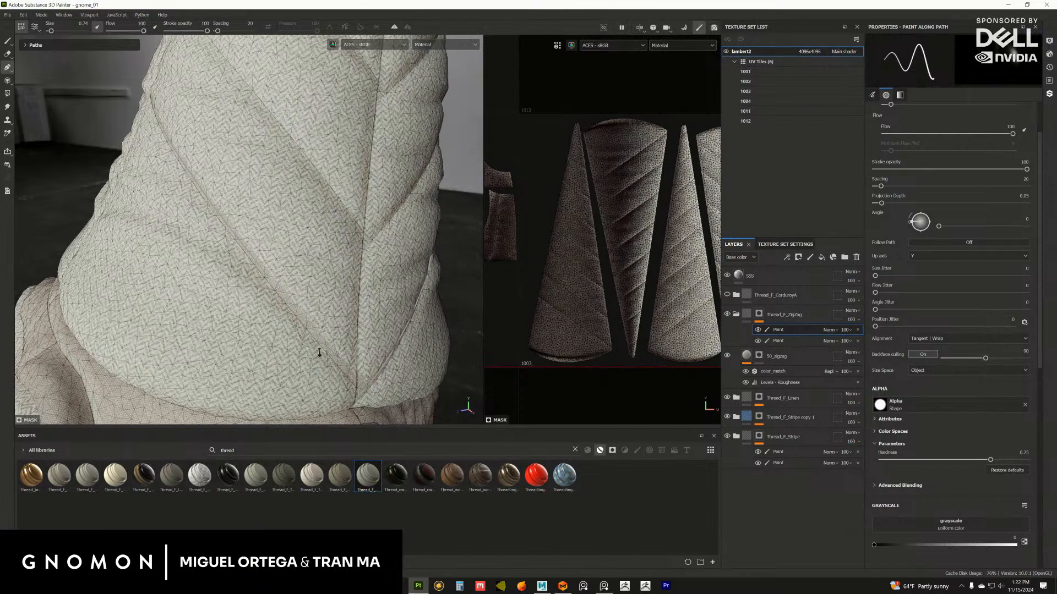
pyautogui.keyDown('alt'); pyautogui.moveTo(319, 353); pyautogui.dragTo(302, 306); pyautogui.keyUp('alt')
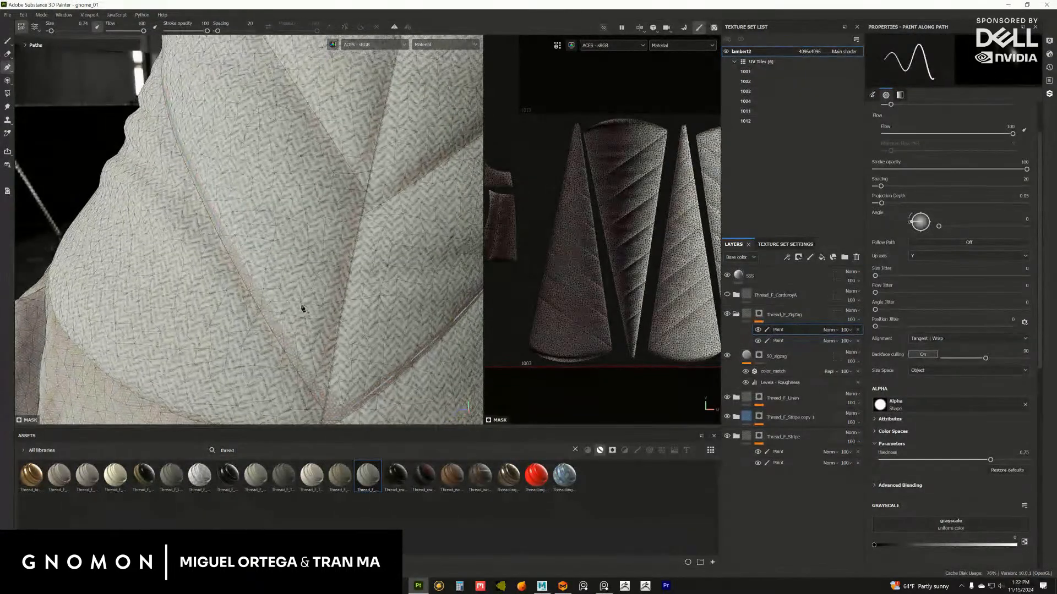
pyautogui.keyDown('alt'); pyautogui.moveTo(302, 307); pyautogui.dragTo(357, 352, button='right'); pyautogui.keyUp('alt')
pyautogui.keyDown('alt'); pyautogui.moveTo(356, 352); pyautogui.dragTo(330, 319); pyautogui.keyUp('alt')
pyautogui.keyDown('alt'); pyautogui.moveTo(330, 319); pyautogui.dragTo(382, 394, button='right'); pyautogui.keyUp('alt')
pyautogui.keyDown('alt'); pyautogui.moveTo(299, 339); pyautogui.dragTo(344, 291); pyautogui.keyUp('alt')
pyautogui.click(336, 293)
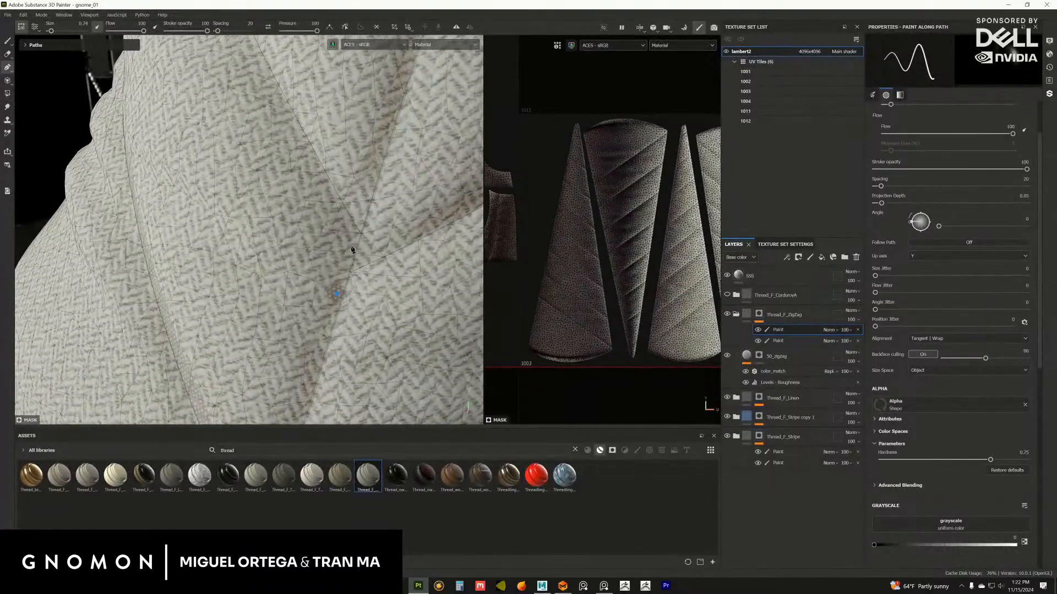
pyautogui.keyDown('alt'); pyautogui.moveTo(349, 234); pyautogui.dragTo(376, 284, button='middle'); pyautogui.keyUp('alt')
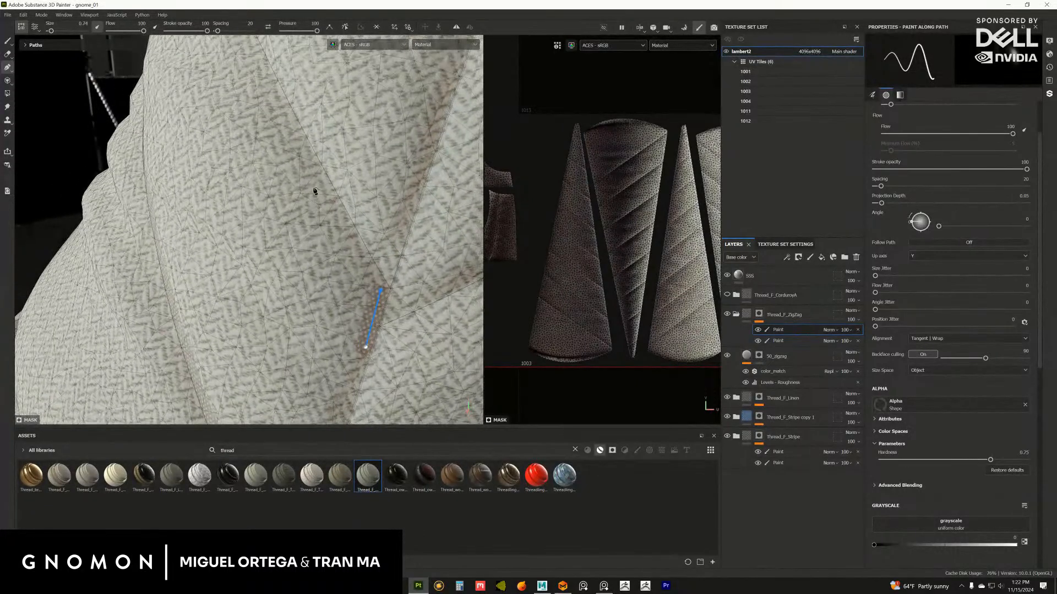
pyautogui.click(314, 183)
pyautogui.doubleClick(381, 291)
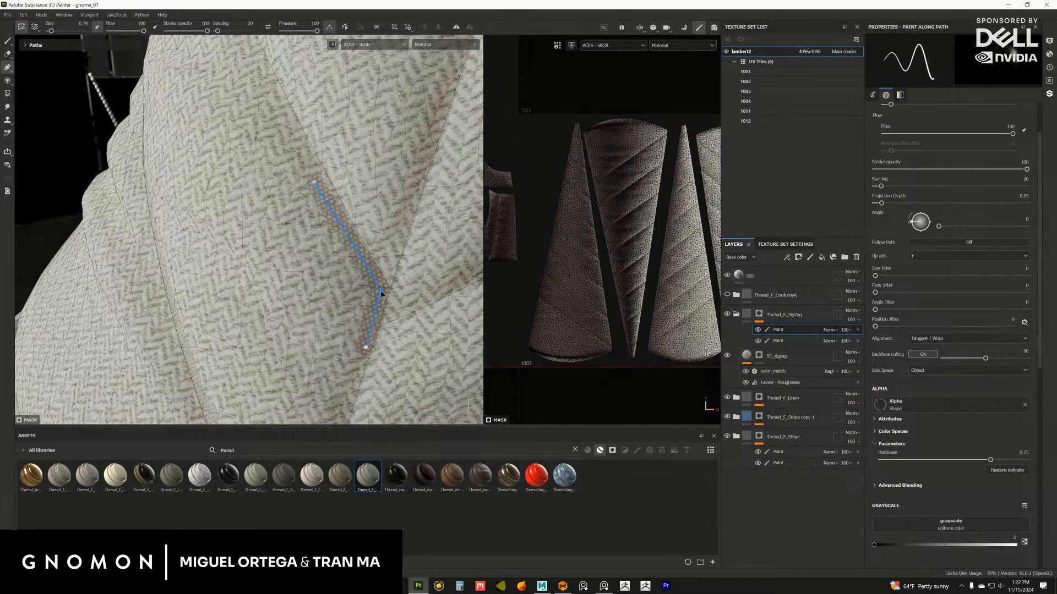
# Extend the second path up the diagonal crease, placing points as far as the next panel seam
pyautogui.keyDown('alt'); pyautogui.moveTo(345, 234); pyautogui.dragTo(372, 280, button='middle'); pyautogui.keyUp('alt')
pyautogui.click(341, 226)
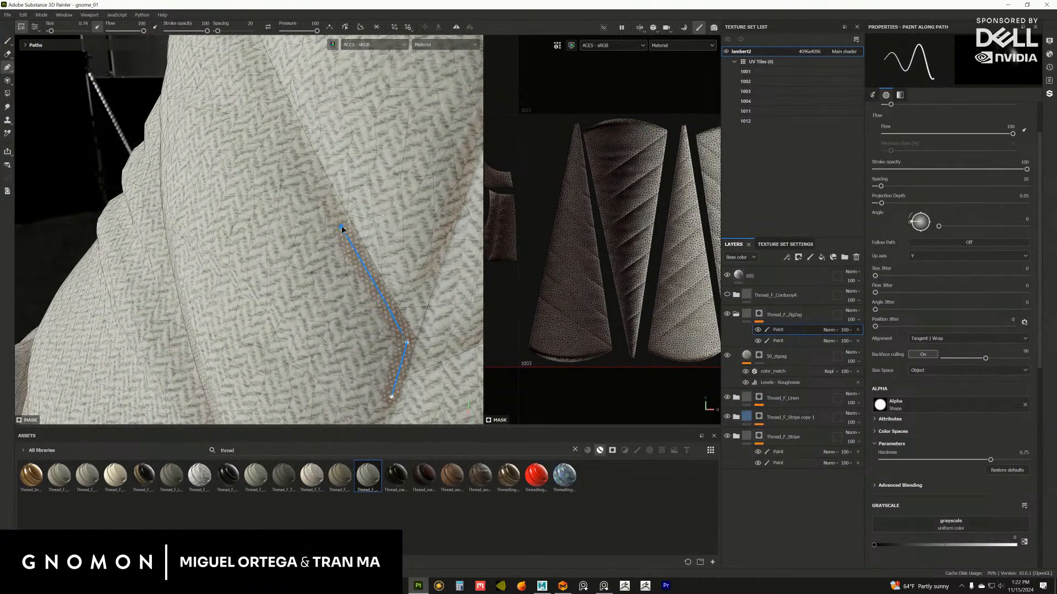
pyautogui.keyDown('alt'); pyautogui.moveTo(302, 209); pyautogui.dragTo(351, 307, button='middle'); pyautogui.keyUp('alt')
pyautogui.click(320, 189)
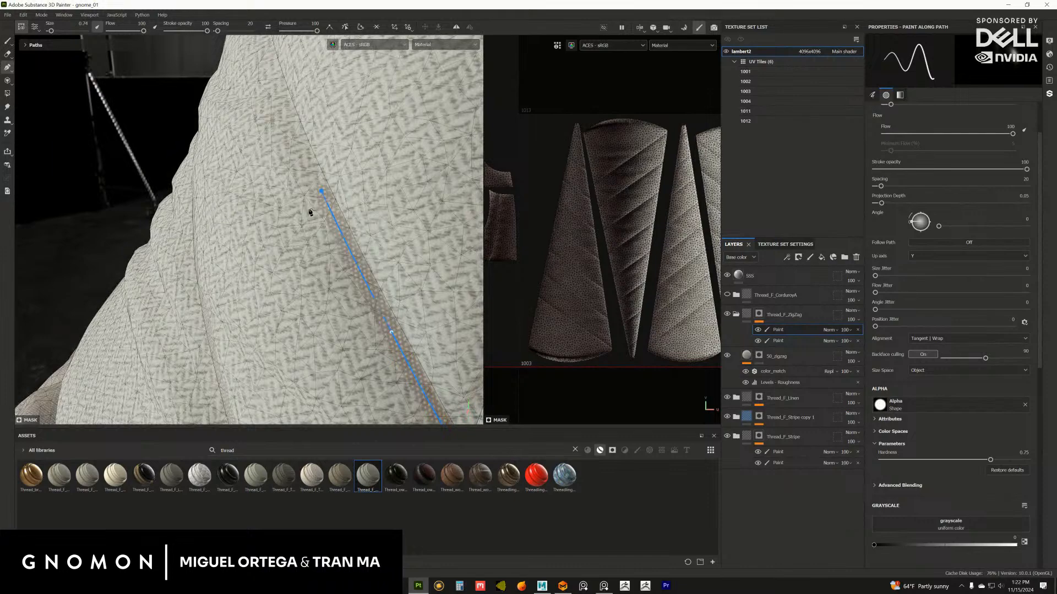
pyautogui.moveTo(315, 204)
pyautogui.keyDown('alt'); pyautogui.mouseDown()
pyautogui.moveTo(338, 218)
pyautogui.moveTo(345, 255)
pyautogui.moveTo(335, 199)
pyautogui.moveTo(330, 359)
pyautogui.moveTo(290, 262)
pyautogui.moveTo(298, 188)
pyautogui.moveTo(322, 216)
pyautogui.mouseUp(); pyautogui.keyUp('alt')
pyautogui.click(291, 173)
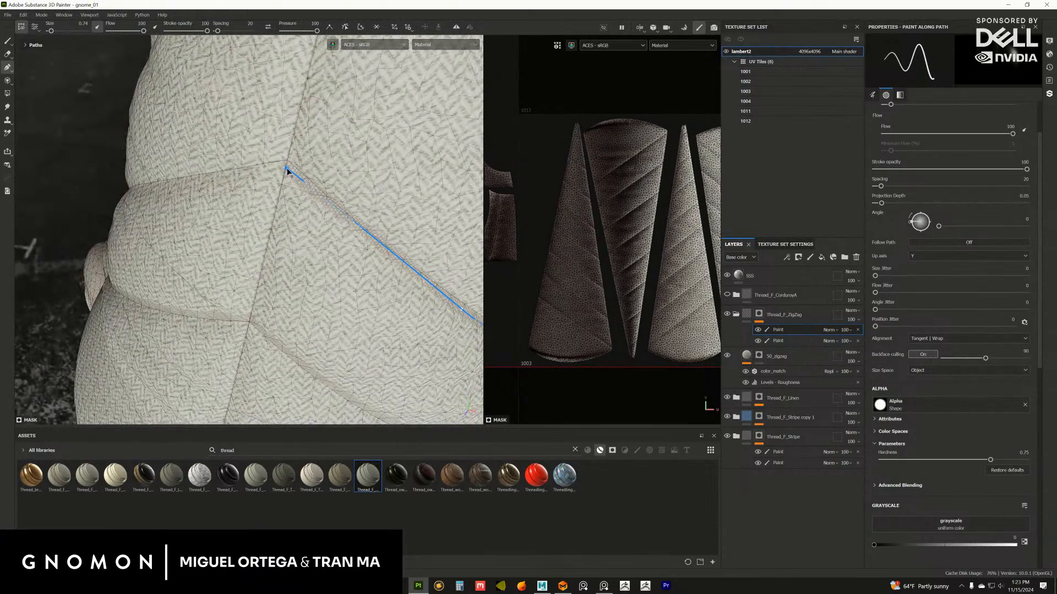
# Take the second path over the seam and down the next panel's crease to the following lower seam
pyautogui.keyDown('alt'); pyautogui.moveTo(287, 170); pyautogui.dragTo(345, 207); pyautogui.keyUp('alt')
pyautogui.click(306, 202)
pyautogui.click(302, 227)
pyautogui.doubleClick(384, 153)
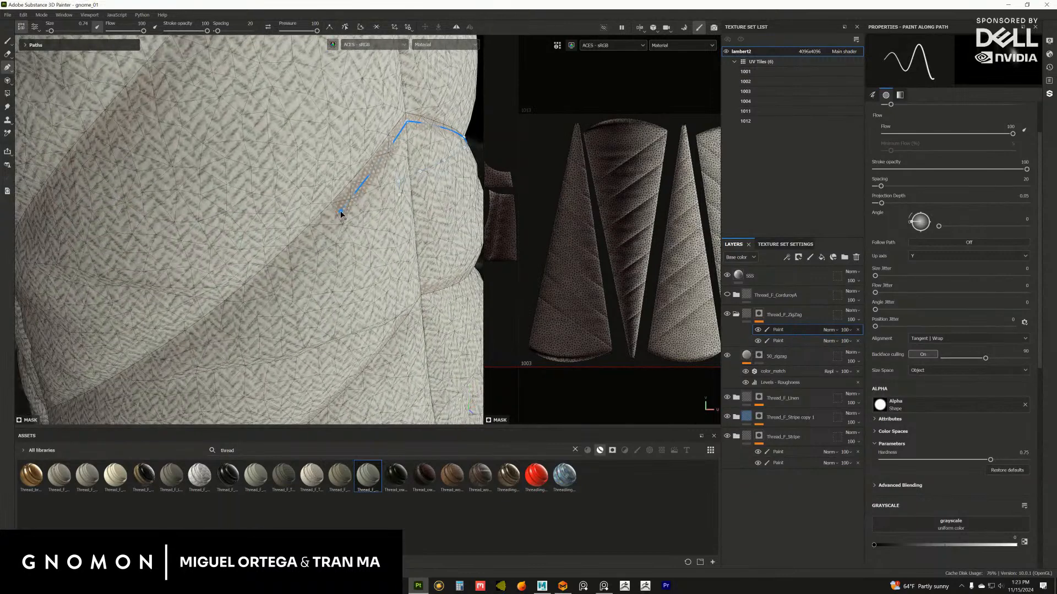
pyautogui.moveTo(278, 286)
pyautogui.keyDown('alt'); pyautogui.mouseDown()
pyautogui.moveTo(349, 231)
pyautogui.moveTo(287, 270)
pyautogui.mouseUp(); pyautogui.keyUp('alt')
pyautogui.click(302, 265)
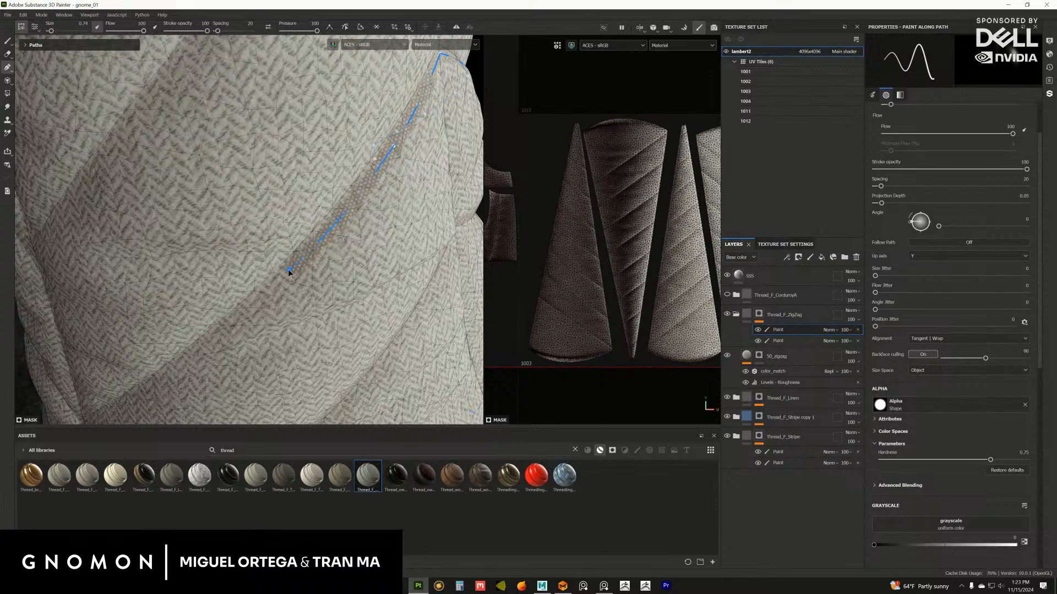
pyautogui.moveTo(384, 163); pyautogui.dragTo(339, 241)
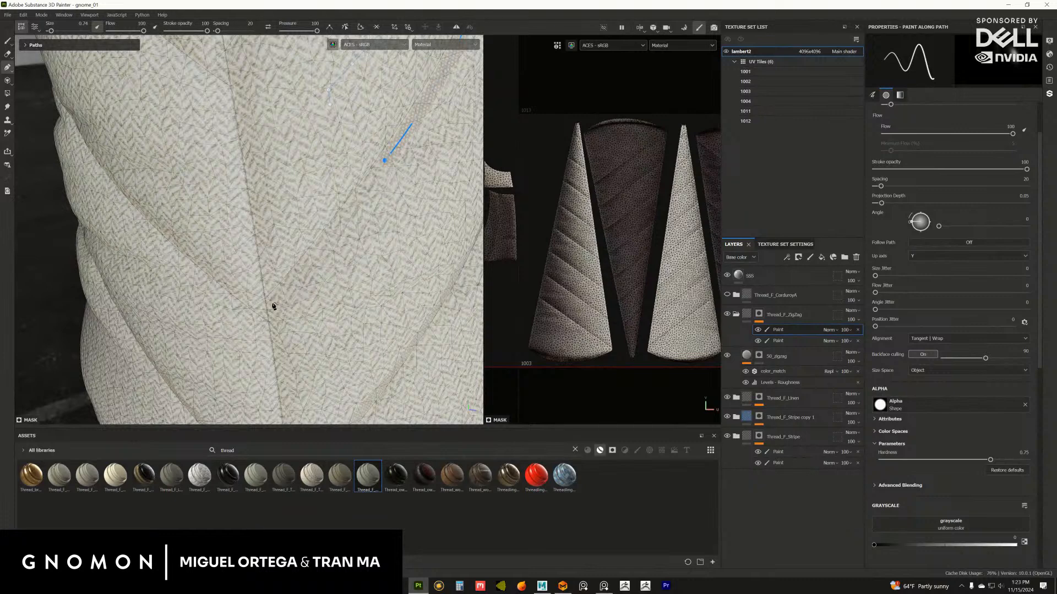
pyautogui.click(271, 303)
pyautogui.moveTo(271, 307); pyautogui.dragTo(269, 306)
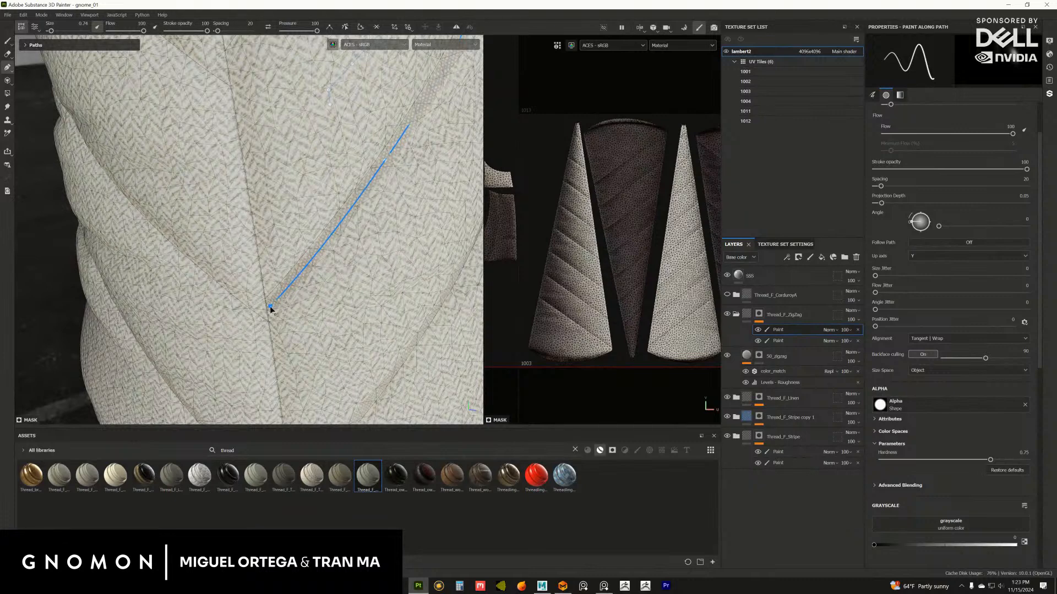
# Carry the second path across the lower seam and add points up the adjoining panel's crease
pyautogui.keyDown('alt'); pyautogui.moveTo(259, 342); pyautogui.dragTo(347, 247); pyautogui.keyUp('alt')
pyautogui.keyDown('alt'); pyautogui.moveTo(349, 201); pyautogui.dragTo(330, 256); pyautogui.keyUp('alt')
pyautogui.click(366, 223)
pyautogui.click(293, 216)
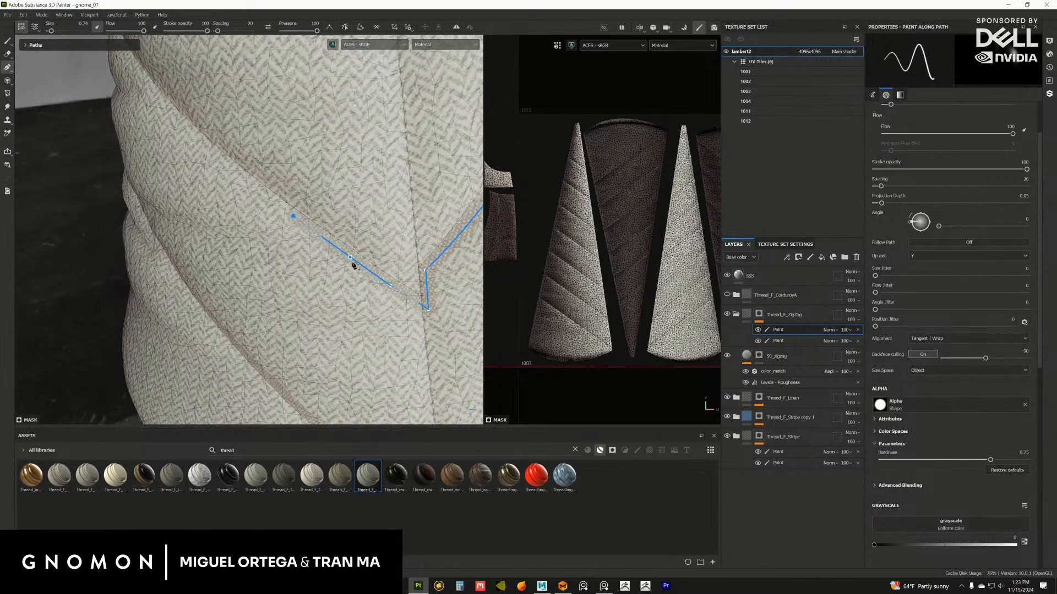
# Reshape the second path's bend at the lower seam into a sharp corner by repositioning the points around it
pyautogui.click(389, 287)
pyautogui.keyDown('alt'); pyautogui.moveTo(394, 294); pyautogui.dragTo(346, 283); pyautogui.keyUp('alt')
pyautogui.click(329, 257)
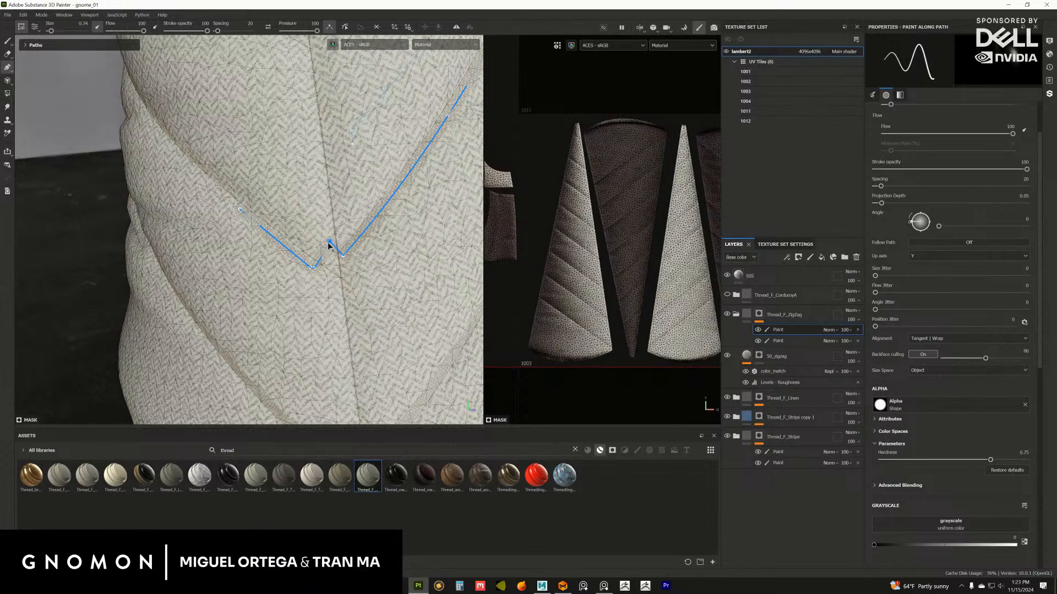
pyautogui.moveTo(329, 245)
pyautogui.keyDown('alt'); pyautogui.mouseDown()
pyautogui.moveTo(338, 276)
pyautogui.moveTo(363, 286)
pyautogui.moveTo(369, 236)
pyautogui.moveTo(362, 282)
pyautogui.moveTo(323, 256)
pyautogui.mouseUp(); pyautogui.keyUp('alt')
pyautogui.click(357, 281)
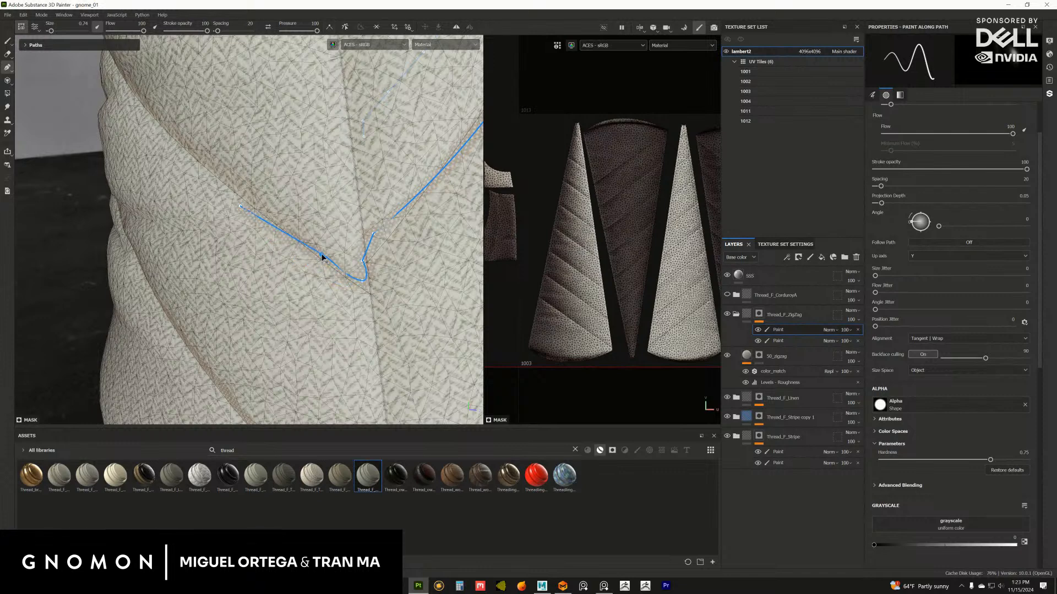
pyautogui.doubleClick(362, 282)
pyautogui.moveTo(366, 255); pyautogui.dragTo(372, 264)
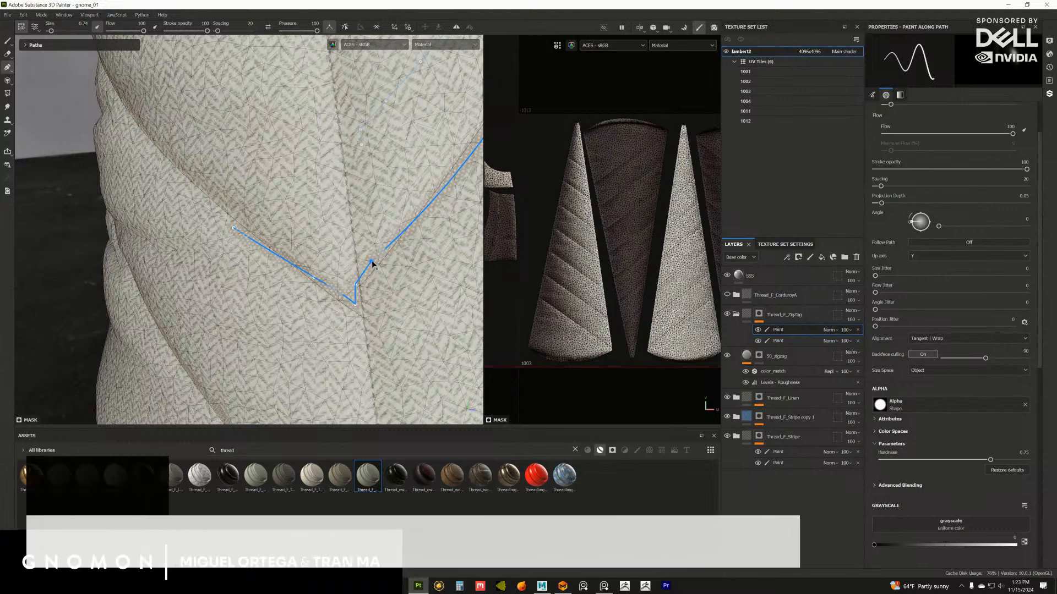
# Adjust the second path's existing points back along the creases and over the upper seam so it follows the folds
pyautogui.moveTo(370, 262); pyautogui.dragTo(356, 224, button='middle')
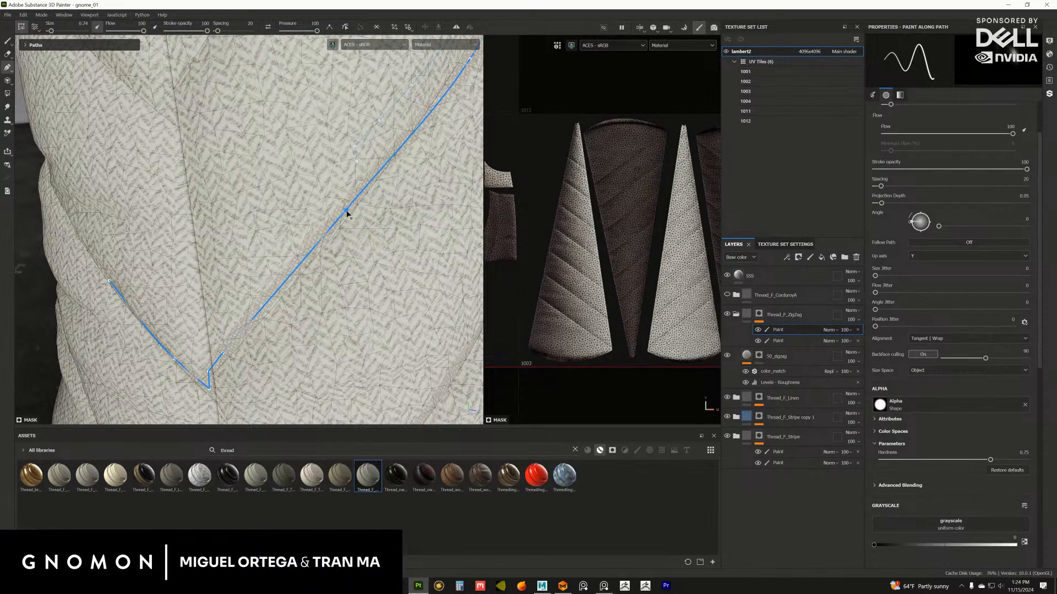
pyautogui.keyDown('alt'); pyautogui.moveTo(406, 177); pyautogui.dragTo(296, 271); pyautogui.keyUp('alt')
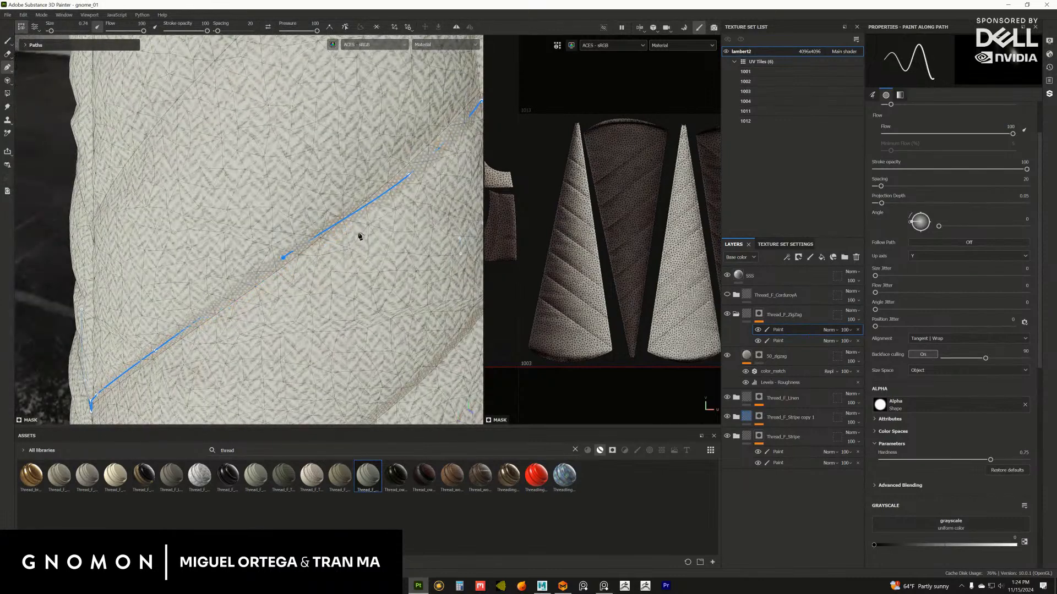
pyautogui.moveTo(361, 236)
pyautogui.keyDown('alt'); pyautogui.mouseDown()
pyautogui.moveTo(345, 260)
pyautogui.moveTo(343, 243)
pyautogui.mouseUp(); pyautogui.keyUp('alt')
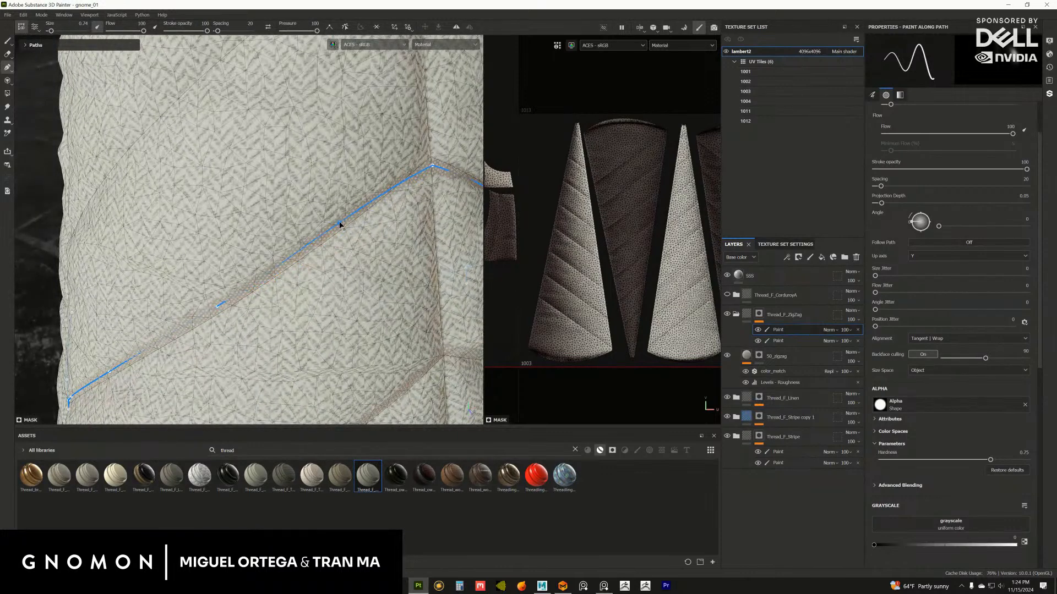
pyautogui.keyDown('alt'); pyautogui.moveTo(378, 216); pyautogui.dragTo(312, 209); pyautogui.keyUp('alt')
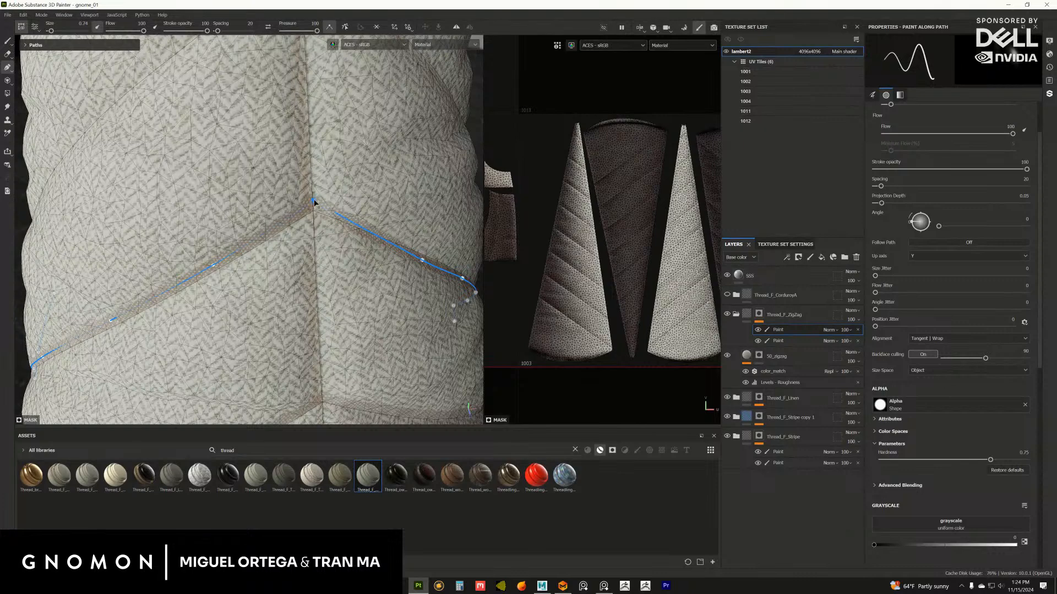
pyautogui.keyDown('alt'); pyautogui.moveTo(401, 230); pyautogui.dragTo(325, 230); pyautogui.keyUp('alt')
pyautogui.keyDown('alt'); pyautogui.moveTo(435, 286); pyautogui.dragTo(353, 242); pyautogui.keyUp('alt')
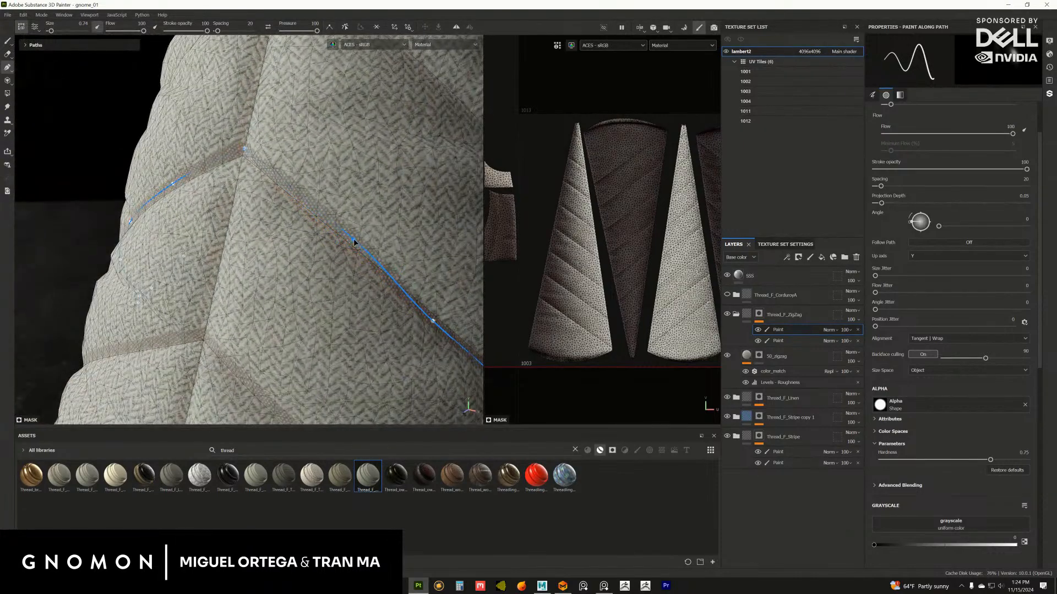
pyautogui.keyDown('alt'); pyautogui.moveTo(433, 256); pyautogui.dragTo(342, 220); pyautogui.keyUp('alt')
pyautogui.keyDown('shift'); pyautogui.moveTo(333, 243); pyautogui.dragTo(377, 251, button='right'); pyautogui.keyUp('shift')
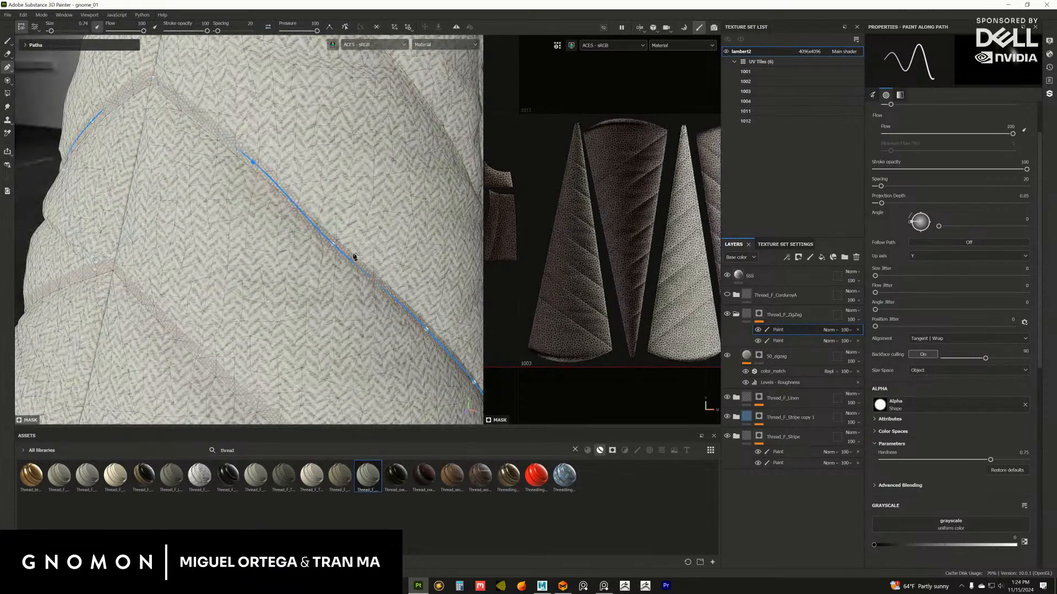
pyautogui.moveTo(354, 257)
pyautogui.keyDown('alt'); pyautogui.mouseDown()
pyautogui.moveTo(333, 248)
pyautogui.moveTo(342, 235)
pyautogui.moveTo(342, 259)
pyautogui.moveTo(377, 282)
pyautogui.moveTo(346, 251)
pyautogui.moveTo(361, 253)
pyautogui.moveTo(346, 284)
pyautogui.moveTo(344, 270)
pyautogui.moveTo(371, 279)
pyautogui.moveTo(321, 303)
pyautogui.moveTo(336, 253)
pyautogui.mouseUp(); pyautogui.keyUp('alt')
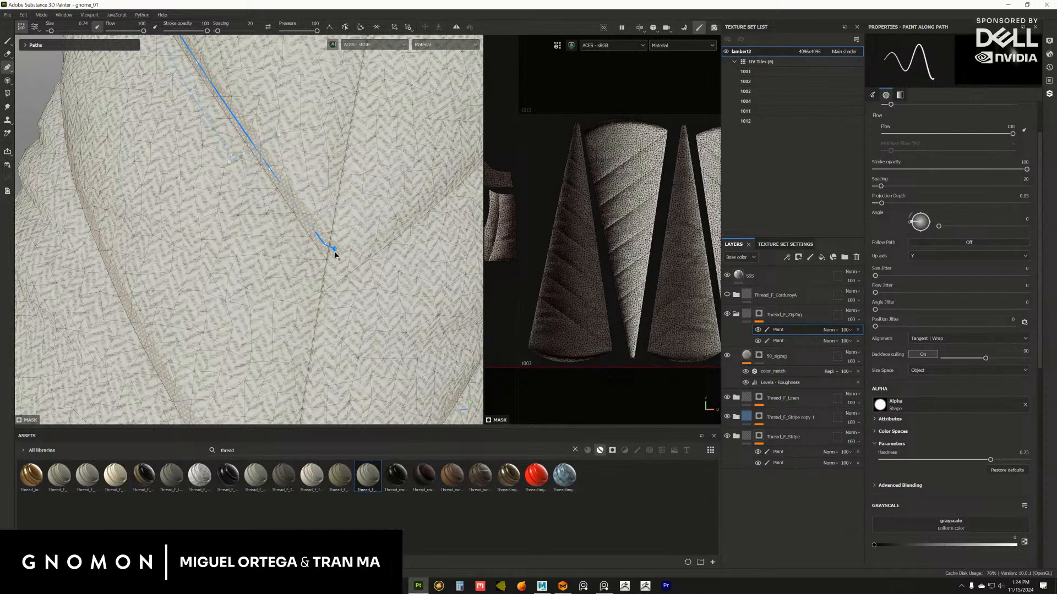
pyautogui.click(331, 279)
pyautogui.hotkey('ctrl', 'z')
pyautogui.moveTo(357, 297)
pyautogui.keyDown('alt'); pyautogui.mouseDown()
pyautogui.moveTo(229, 243)
pyautogui.moveTo(262, 280)
pyautogui.moveTo(255, 288)
pyautogui.moveTo(292, 283)
pyautogui.moveTo(287, 252)
pyautogui.moveTo(214, 231)
pyautogui.moveTo(255, 281)
pyautogui.mouseUp(); pyautogui.keyUp('alt')
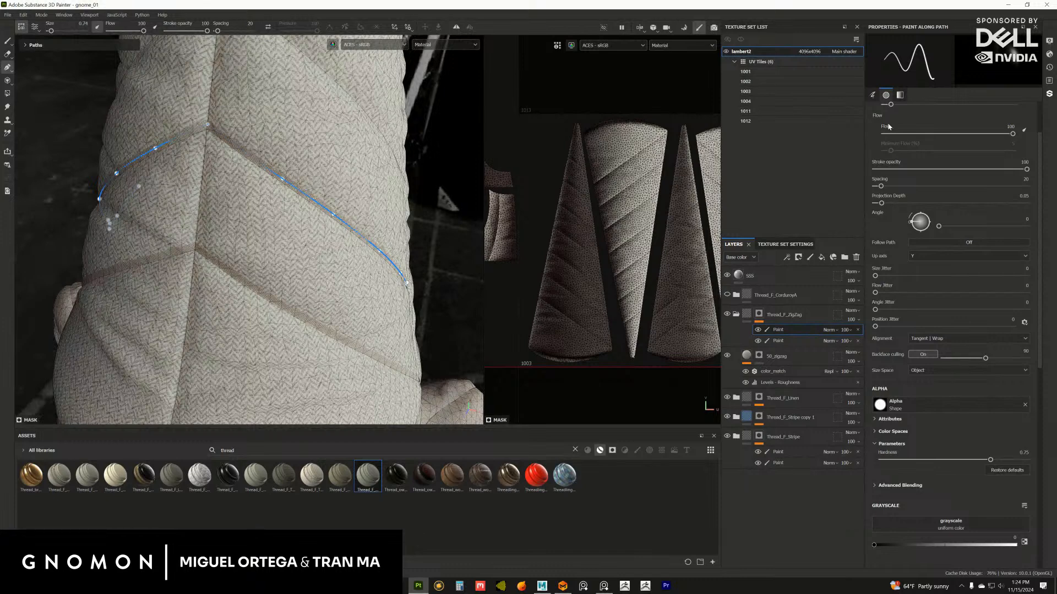
# Roll the second path back in the history to the latest Break/align tangents entry
pyautogui.click(1049, 68)
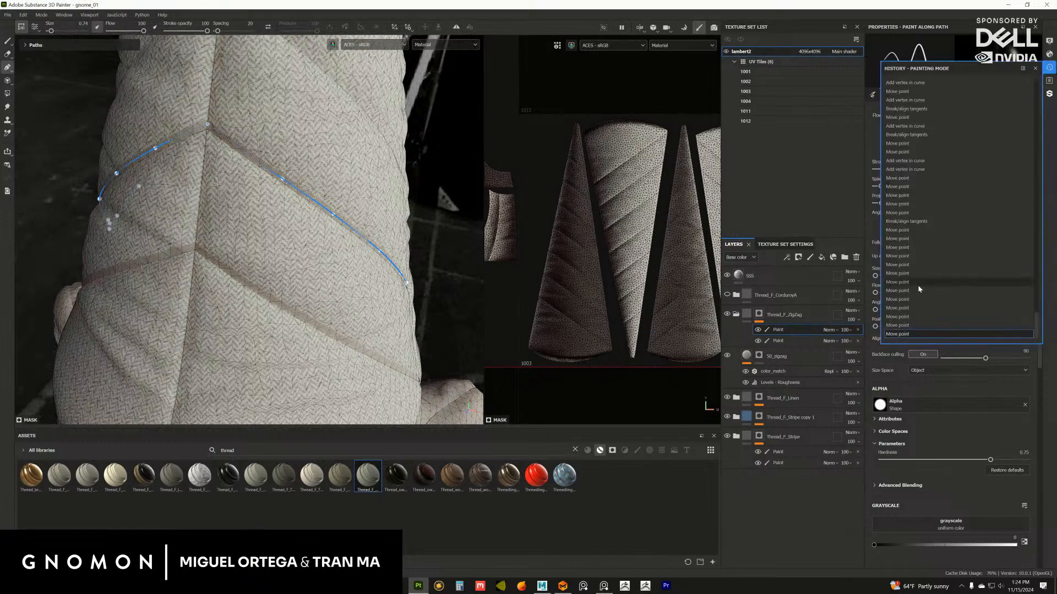
pyautogui.click(903, 221)
pyautogui.keyDown('alt'); pyautogui.moveTo(231, 217); pyautogui.dragTo(287, 286); pyautogui.keyUp('alt')
pyautogui.keyDown('alt'); pyautogui.moveTo(287, 287); pyautogui.dragTo(368, 264, button='middle'); pyautogui.keyUp('alt')
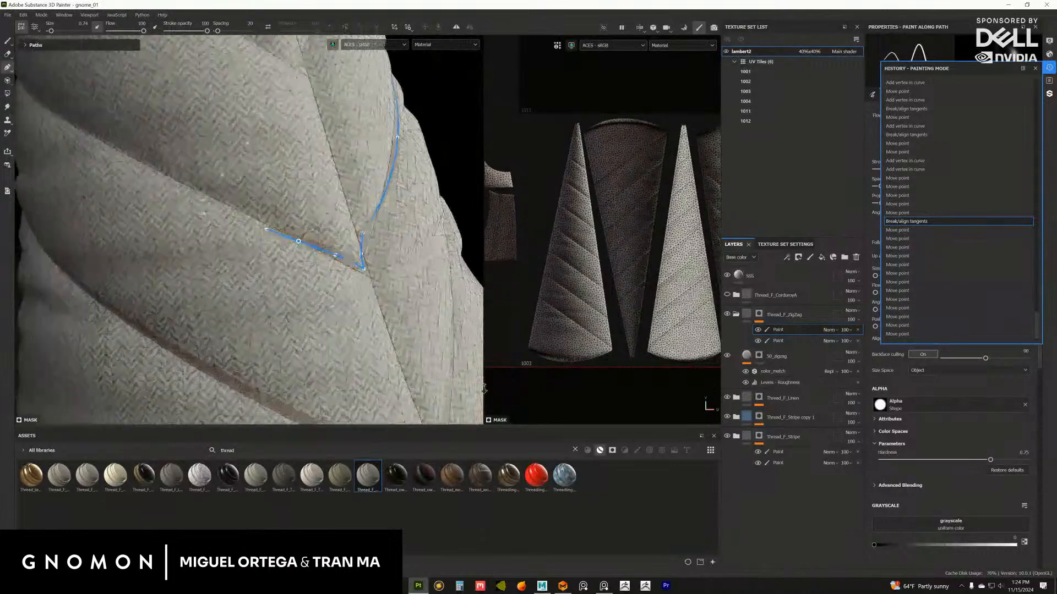
# Reposition the second path's points around the lower seam so the corner sits in the folds on both panels
pyautogui.keyDown('alt'); pyautogui.moveTo(368, 264); pyautogui.dragTo(401, 321, button='right'); pyautogui.keyUp('alt')
pyautogui.keyDown('alt'); pyautogui.moveTo(401, 321); pyautogui.dragTo(357, 283); pyautogui.keyUp('alt')
pyautogui.moveTo(340, 224)
pyautogui.mouseDown()
pyautogui.moveTo(355, 219)
pyautogui.moveTo(354, 228)
pyautogui.mouseUp()
pyautogui.keyDown('alt'); pyautogui.moveTo(317, 260); pyautogui.dragTo(295, 265); pyautogui.keyUp('alt')
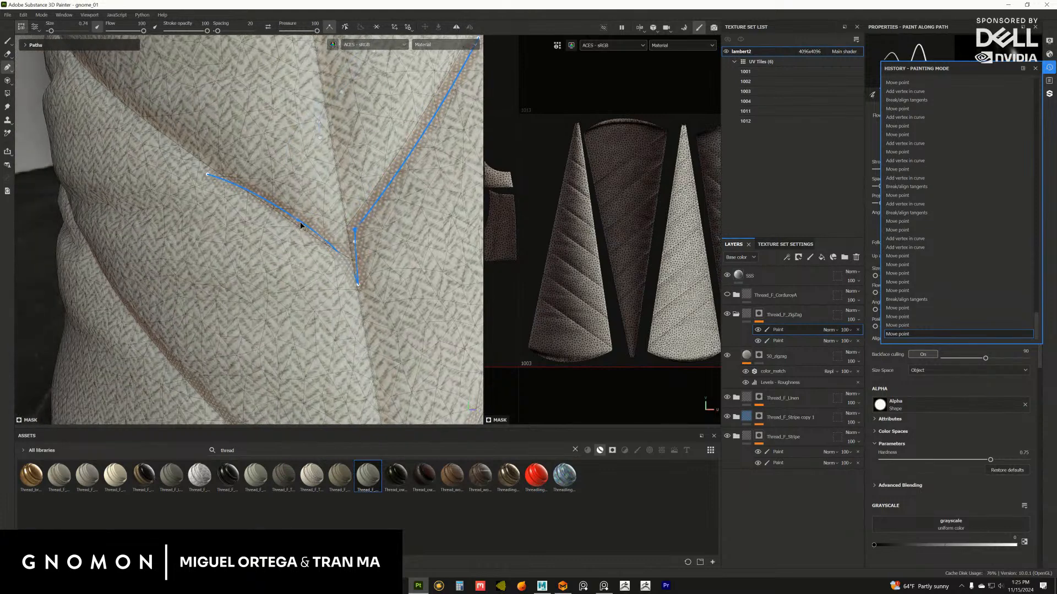
pyautogui.moveTo(297, 221); pyautogui.dragTo(322, 269)
# Extend the second path with points up the adjoining panel's crease to the next upper seam
pyautogui.click(227, 215)
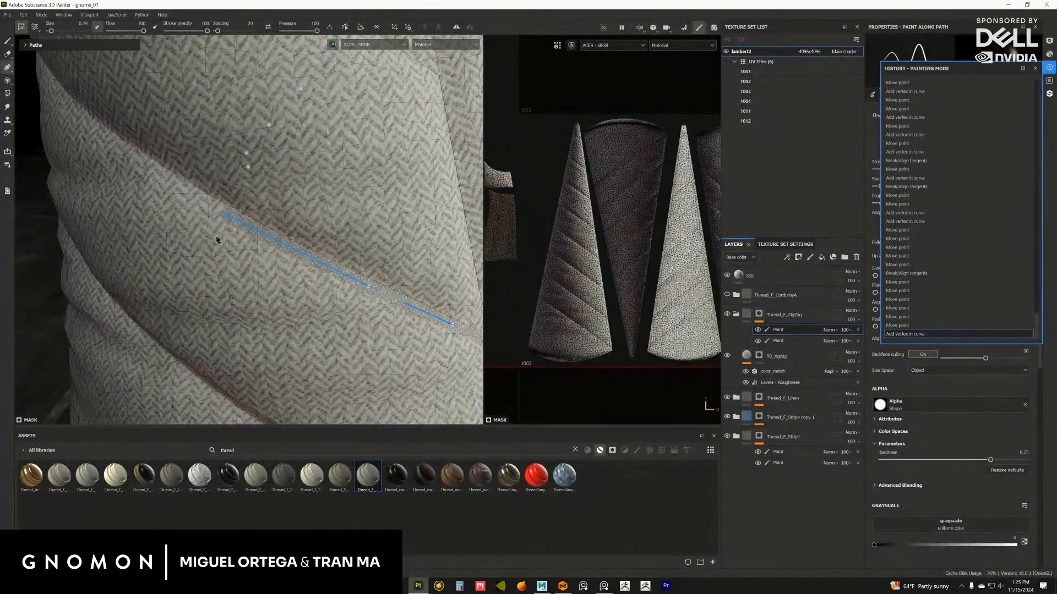
pyautogui.keyDown('alt'); pyautogui.moveTo(217, 239); pyautogui.dragTo(340, 275); pyautogui.keyUp('alt')
pyautogui.keyDown('shift'); pyautogui.moveTo(339, 275); pyautogui.dragTo(290, 280, button='right'); pyautogui.keyUp('shift')
pyautogui.moveTo(290, 282)
pyautogui.keyDown('alt'); pyautogui.mouseDown()
pyautogui.moveTo(275, 276)
pyautogui.moveTo(268, 223)
pyautogui.moveTo(282, 272)
pyautogui.moveTo(271, 285)
pyautogui.moveTo(306, 245)
pyautogui.moveTo(290, 240)
pyautogui.moveTo(291, 225)
pyautogui.moveTo(323, 253)
pyautogui.moveTo(290, 236)
pyautogui.moveTo(302, 246)
pyautogui.moveTo(333, 252)
pyautogui.moveTo(361, 202)
pyautogui.mouseUp(); pyautogui.keyUp('alt')
pyautogui.click(267, 218)
pyautogui.click(317, 236)
pyautogui.click(292, 242)
pyautogui.click(362, 198)
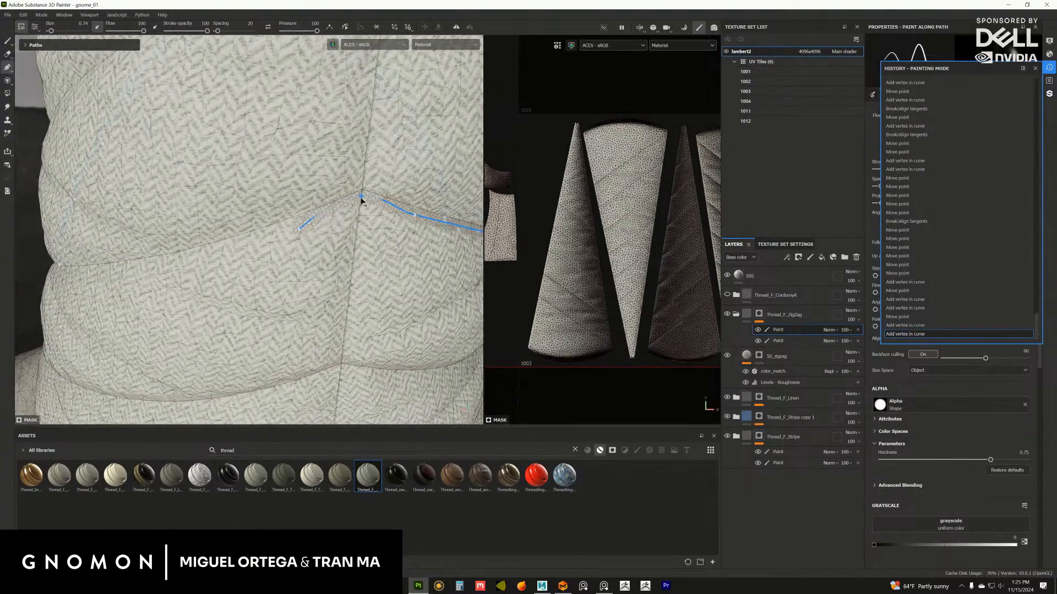
# Break the second path's tangents at the upper seam and carry it onto the next panel's crease, adjusting its points there
pyautogui.doubleClick(361, 200)
pyautogui.moveTo(303, 230); pyautogui.dragTo(271, 230)
pyautogui.click(277, 240)
pyautogui.click(279, 232)
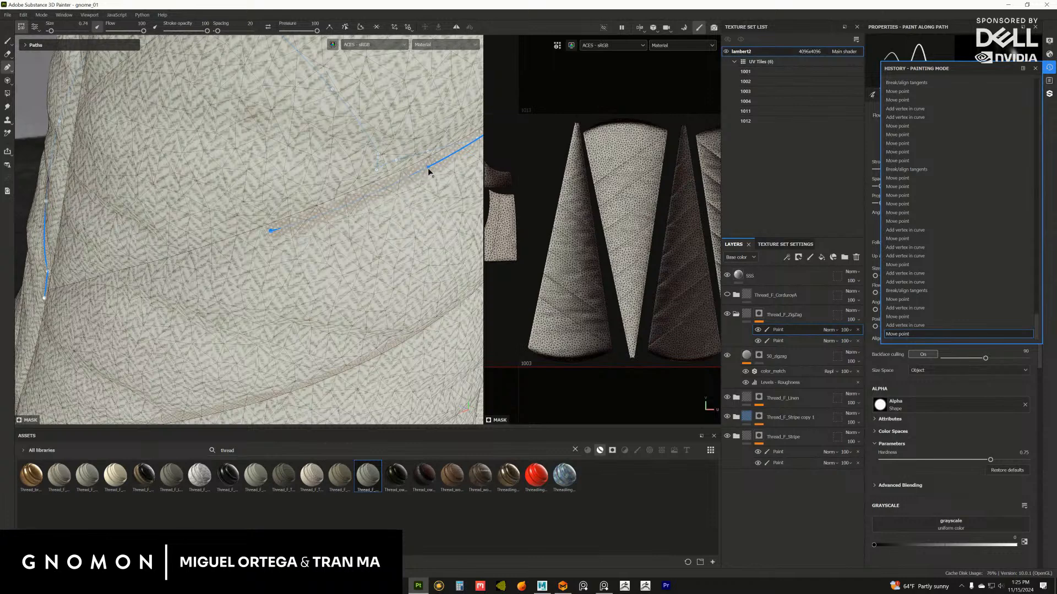
pyautogui.moveTo(428, 167); pyautogui.dragTo(421, 168)
# Complete the second path down the remaining crease and fit its last points into the corner at the lower seam
pyautogui.keyDown('alt'); pyautogui.moveTo(234, 273); pyautogui.dragTo(285, 255); pyautogui.keyUp('alt')
pyautogui.click(316, 217)
pyautogui.click(316, 236)
pyautogui.click(316, 248)
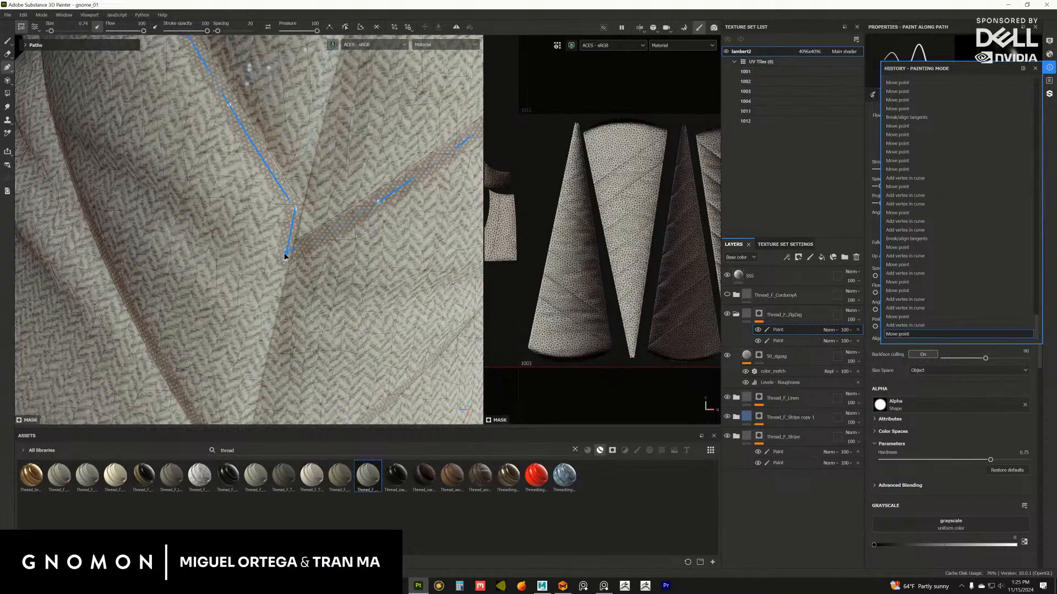
pyautogui.keyDown('alt'); pyautogui.moveTo(358, 290); pyautogui.dragTo(324, 261); pyautogui.keyUp('alt')
pyautogui.keyDown('shift'); pyautogui.moveTo(323, 261); pyautogui.dragTo(307, 247, button='right'); pyautogui.keyUp('shift')
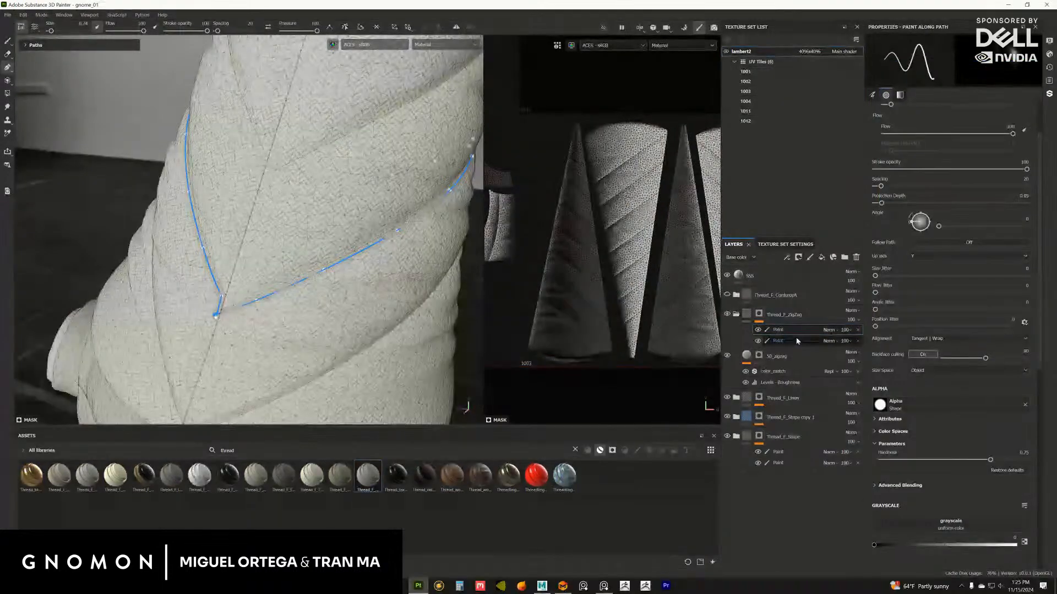
# Start a third path on the upper Paint effect of Thread_F_ZigZag, from the lower seam corner up the next crease
pyautogui.click(795, 330)
pyautogui.keyDown('alt'); pyautogui.moveTo(271, 170); pyautogui.dragTo(303, 280, button='right'); pyautogui.keyUp('alt')
pyautogui.keyDown('alt'); pyautogui.moveTo(305, 280); pyautogui.dragTo(312, 287); pyautogui.keyUp('alt')
pyautogui.moveTo(312, 288)
pyautogui.keyDown('alt'); pyautogui.mouseDown(button='middle')
pyautogui.moveTo(280, 279)
pyautogui.moveTo(306, 289)
pyautogui.mouseUp(button='middle'); pyautogui.keyUp('alt')
pyautogui.click(276, 274)
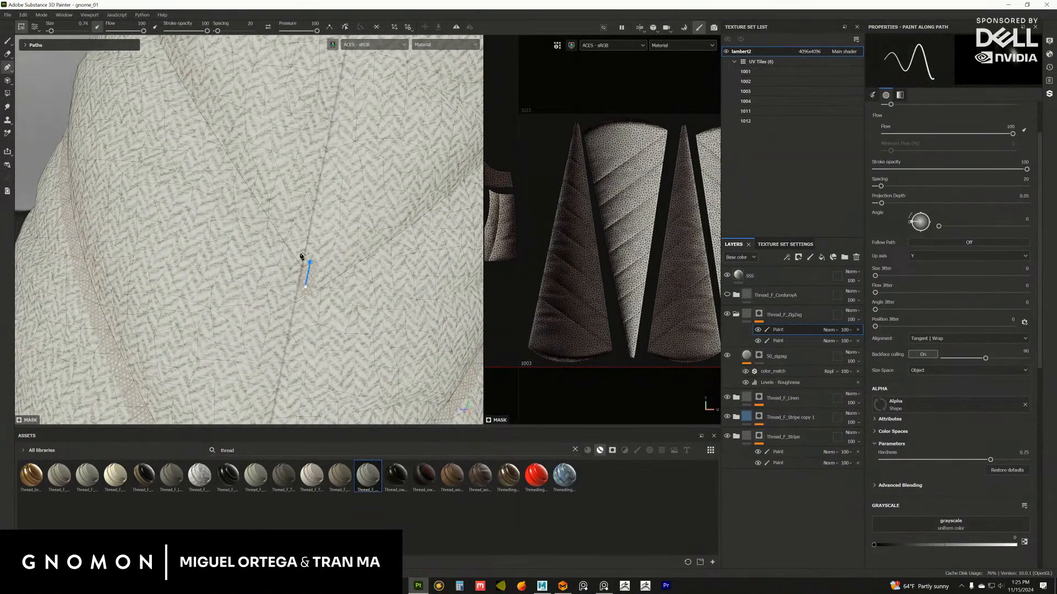
pyautogui.keyDown('alt'); pyautogui.moveTo(261, 197); pyautogui.dragTo(284, 222, button='middle'); pyautogui.keyUp('alt')
pyautogui.click(283, 219)
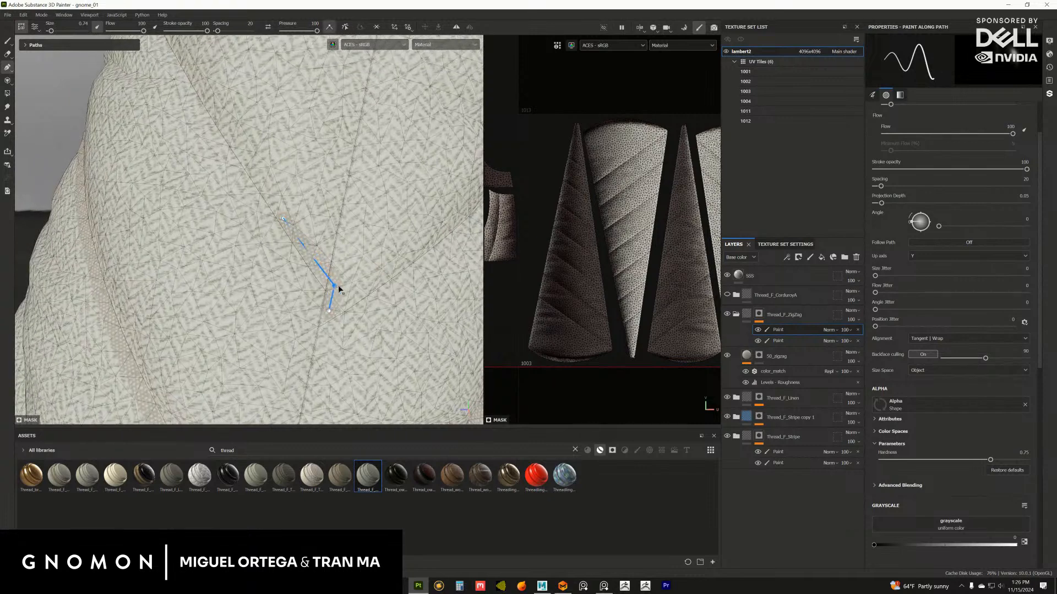
pyautogui.keyDown('alt'); pyautogui.moveTo(331, 290); pyautogui.dragTo(352, 322, button='middle'); pyautogui.keyUp('alt')
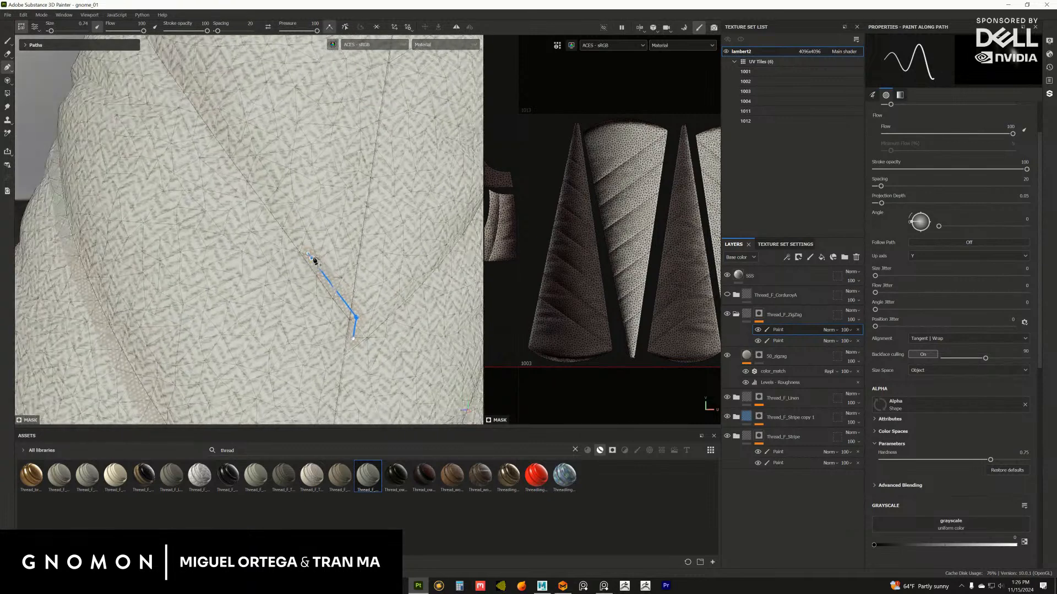
pyautogui.keyDown('alt'); pyautogui.moveTo(307, 243); pyautogui.dragTo(335, 283, button='right'); pyautogui.keyUp('alt')
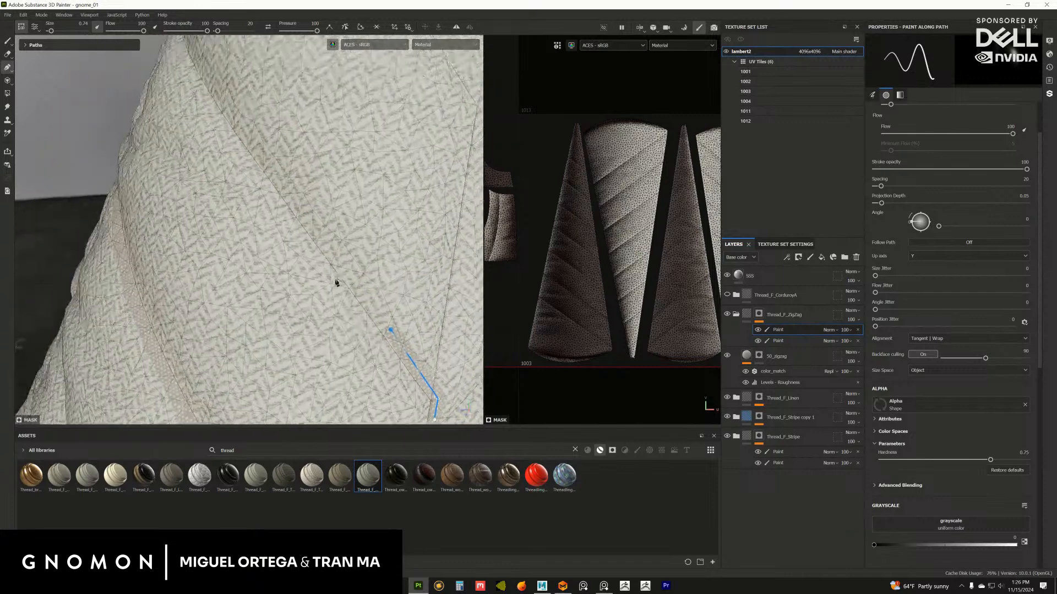
# Carry the third path along the following panel's crease with further points down to its lower seam
pyautogui.keyDown('alt'); pyautogui.moveTo(287, 198); pyautogui.dragTo(318, 252); pyautogui.keyUp('alt')
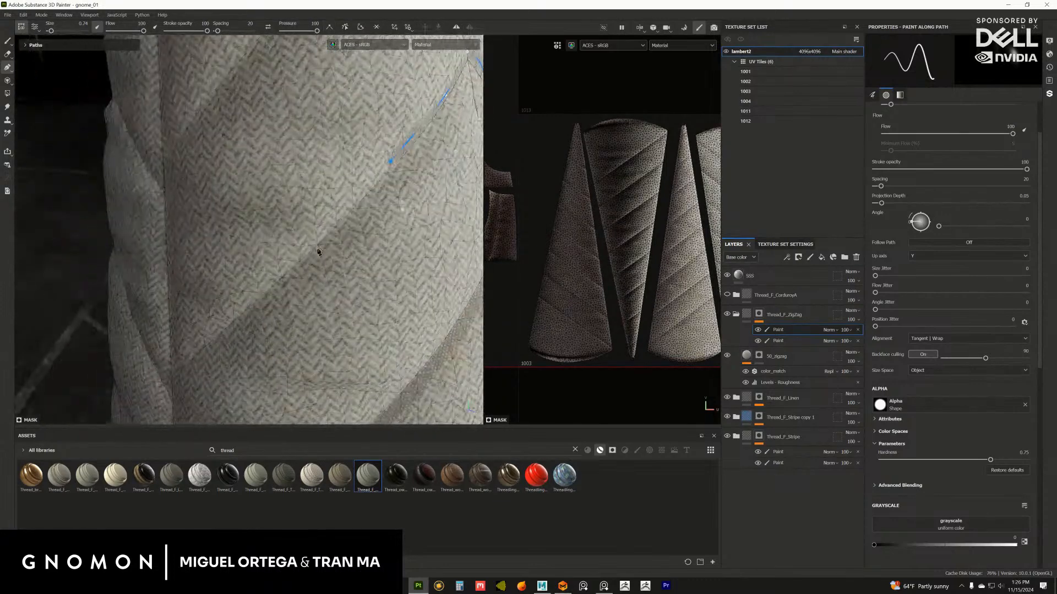
pyautogui.click(301, 252)
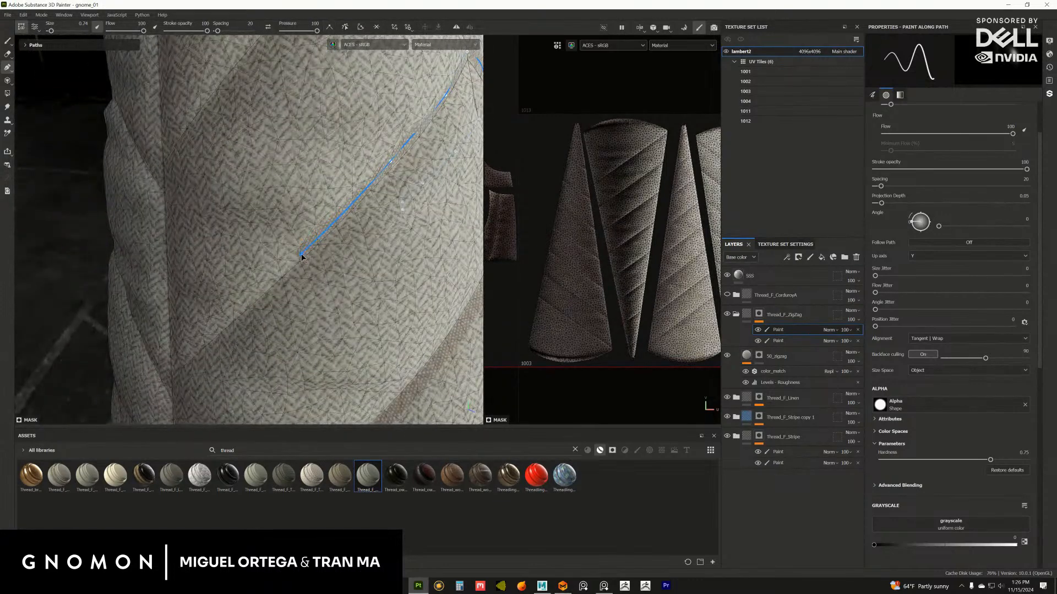
pyautogui.keyDown('alt'); pyautogui.moveTo(299, 253); pyautogui.dragTo(318, 263); pyautogui.keyUp('alt')
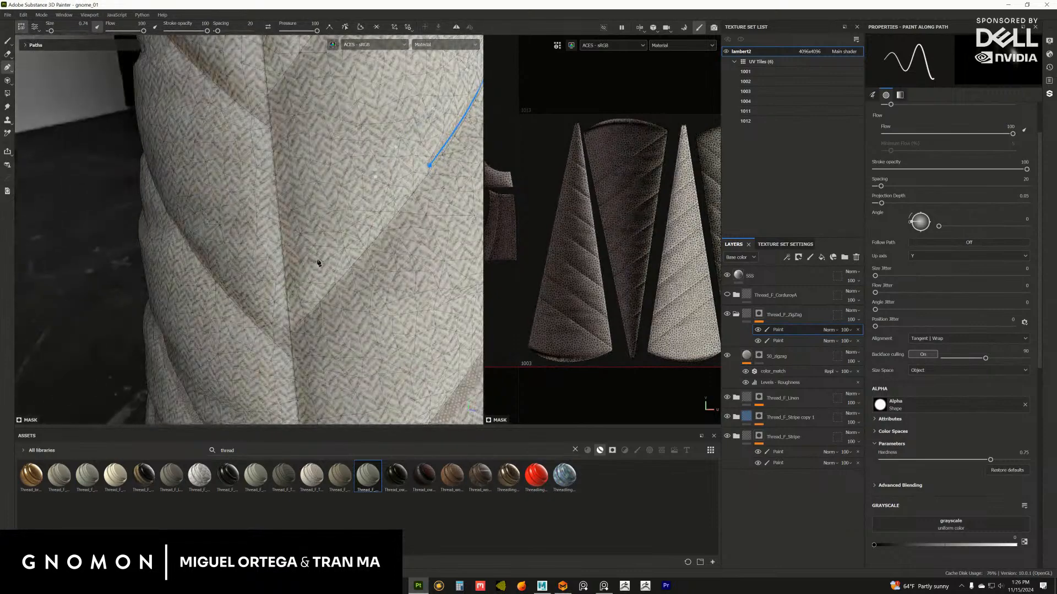
pyautogui.click(296, 322)
pyautogui.keyDown('alt'); pyautogui.moveTo(296, 322); pyautogui.dragTo(318, 264); pyautogui.keyUp('alt')
pyautogui.click(316, 277)
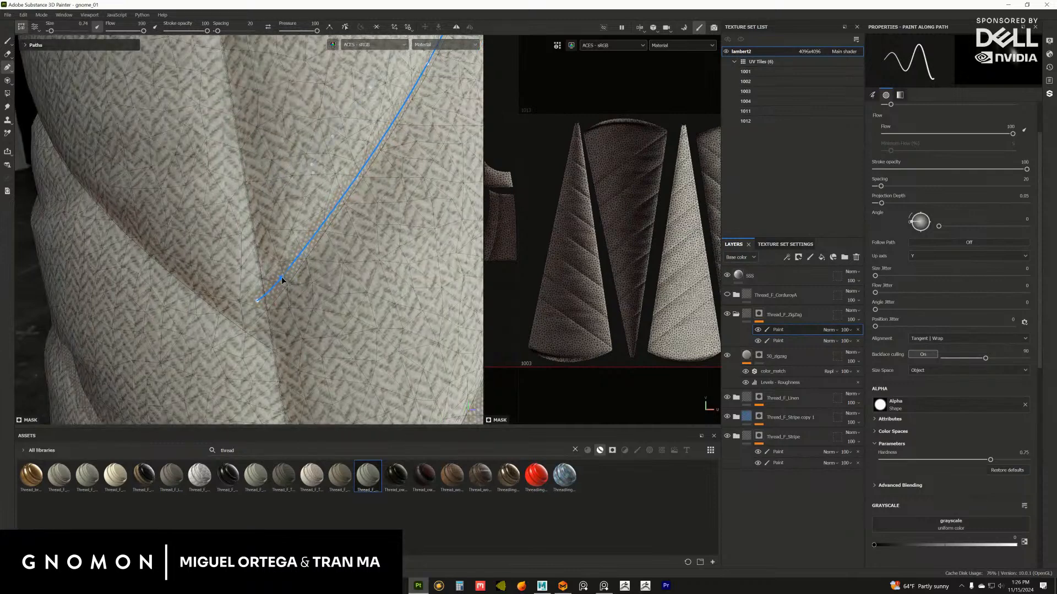
# Turn the third path across that lower seam with a sharp corner and place a point on the adjoining crease
pyautogui.keyDown('alt'); pyautogui.moveTo(242, 317); pyautogui.dragTo(353, 278); pyautogui.keyUp('alt')
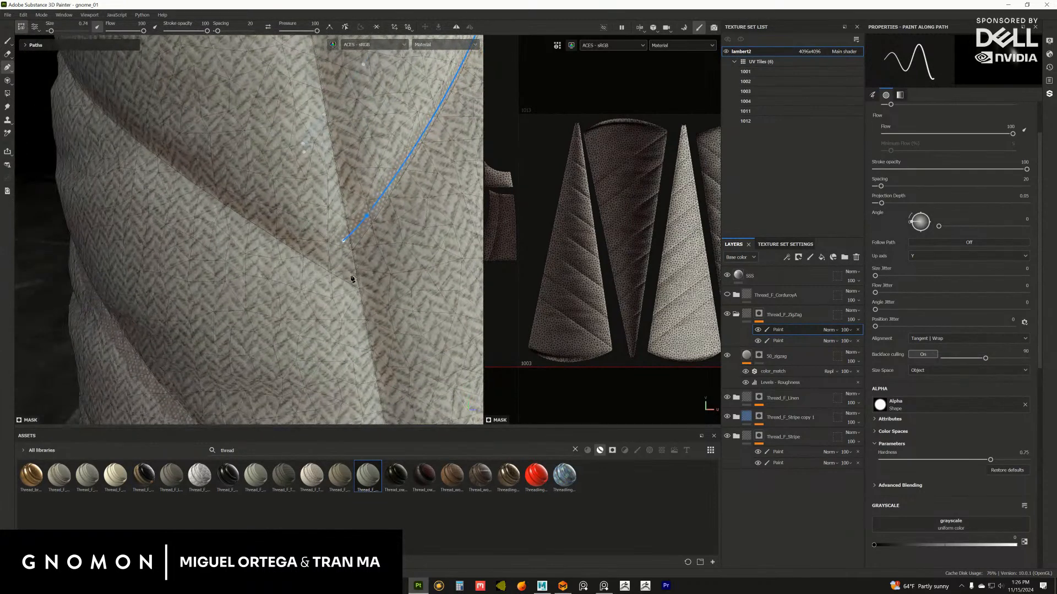
pyautogui.doubleClick(344, 241)
pyautogui.click(349, 277)
pyautogui.click(283, 233)
pyautogui.doubleClick(350, 276)
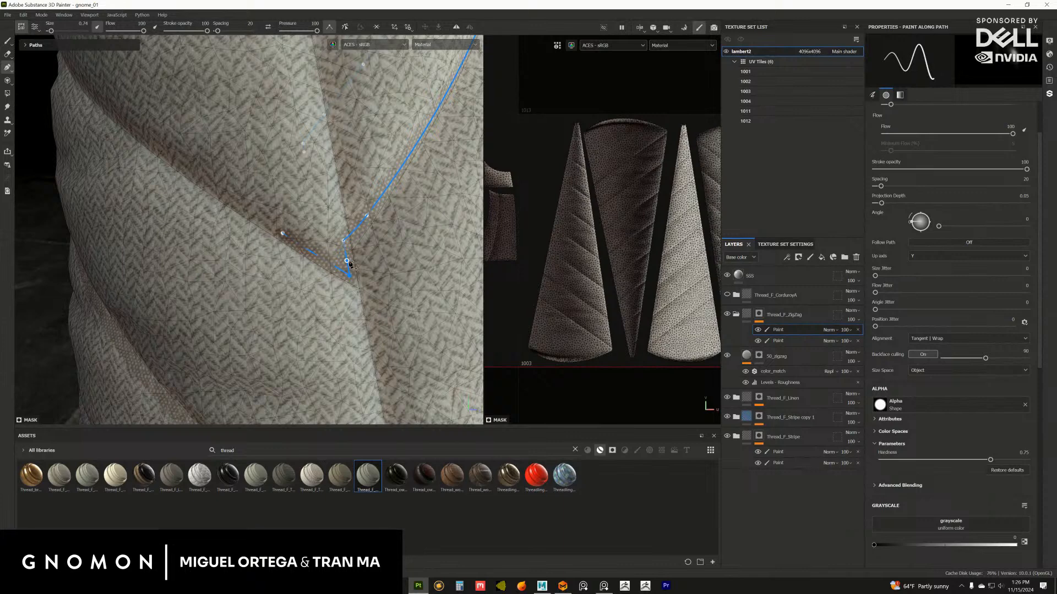
# Continue the third path around the hat, adding points along the creases of the remaining panels
pyautogui.keyDown('alt'); pyautogui.moveTo(109, 202); pyautogui.dragTo(340, 228); pyautogui.keyUp('alt')
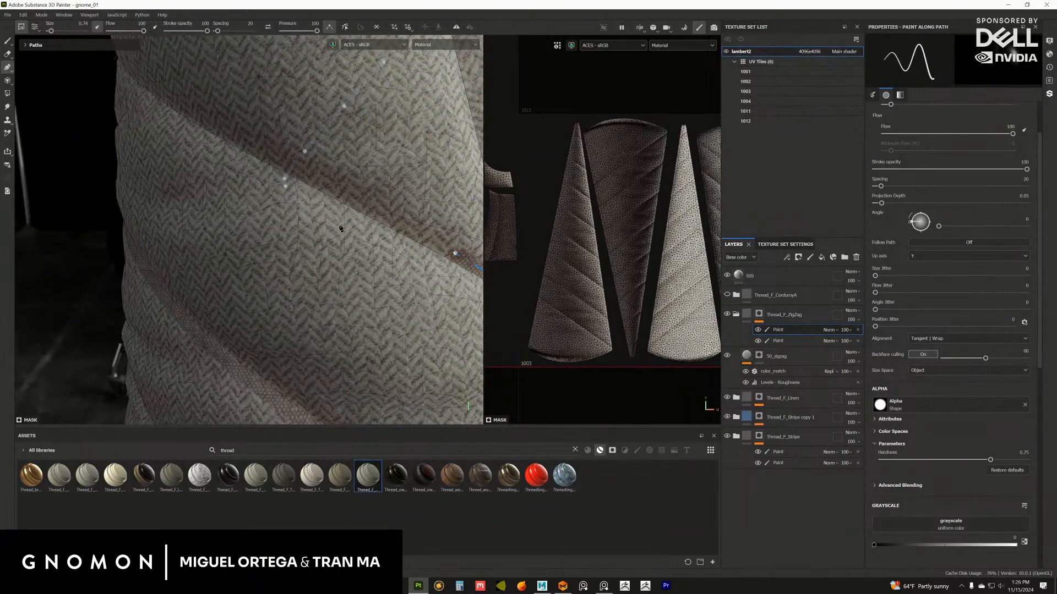
pyautogui.keyDown('alt'); pyautogui.moveTo(318, 179); pyautogui.dragTo(334, 215); pyautogui.keyUp('alt')
pyautogui.keyDown('alt'); pyautogui.moveTo(269, 203); pyautogui.dragTo(284, 235); pyautogui.keyUp('alt')
pyautogui.keyDown('alt'); pyautogui.moveTo(242, 192); pyautogui.dragTo(397, 170); pyautogui.keyUp('alt')
pyautogui.click(282, 209)
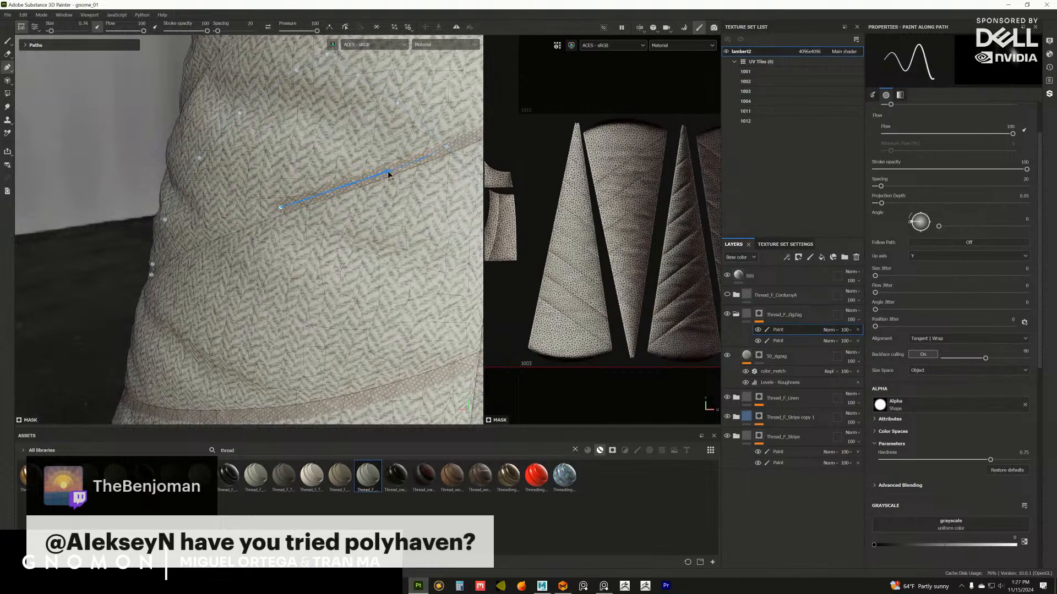
pyautogui.moveTo(258, 237)
pyautogui.keyDown('alt'); pyautogui.mouseDown()
pyautogui.moveTo(270, 229)
pyautogui.moveTo(252, 224)
pyautogui.moveTo(282, 233)
pyautogui.moveTo(272, 231)
pyautogui.mouseUp(); pyautogui.keyUp('alt')
pyautogui.click(270, 225)
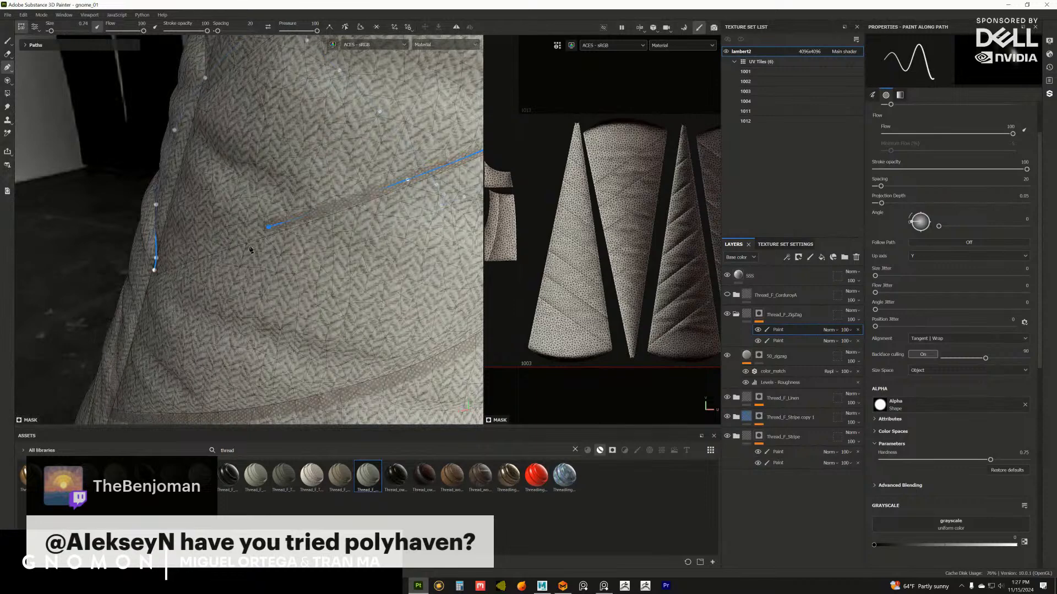
pyautogui.scroll(2, 270, 233)
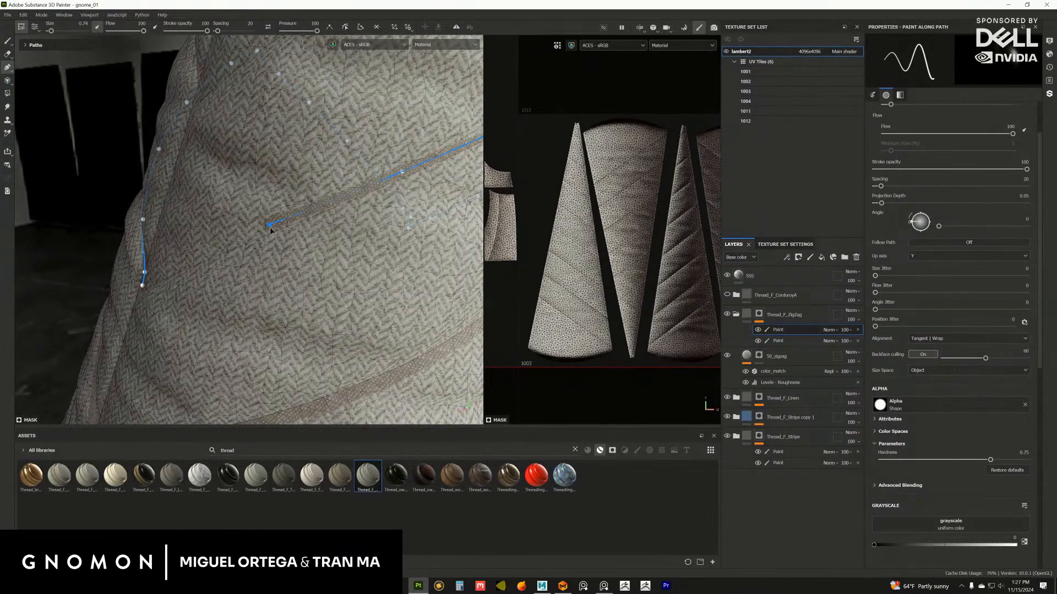
pyautogui.moveTo(270, 228)
pyautogui.keyDown('alt'); pyautogui.mouseDown()
pyautogui.moveTo(288, 246)
pyautogui.moveTo(283, 264)
pyautogui.moveTo(266, 259)
pyautogui.moveTo(286, 246)
pyautogui.moveTo(266, 236)
pyautogui.moveTo(337, 295)
pyautogui.moveTo(236, 177)
pyautogui.moveTo(355, 203)
pyautogui.moveTo(264, 243)
pyautogui.moveTo(287, 236)
pyautogui.mouseUp(); pyautogui.keyUp('alt')
pyautogui.click(286, 244)
pyautogui.click(257, 253)
# Display the Thread_F_ZigZag mask on its own to examine the painted path lines on the hat
pyautogui.click(761, 318)
pyautogui.moveTo(231, 259)
pyautogui.keyDown('alt'); pyautogui.mouseDown()
pyautogui.moveTo(202, 276)
pyautogui.moveTo(325, 250)
pyautogui.moveTo(259, 266)
pyautogui.moveTo(242, 257)
pyautogui.moveTo(323, 278)
pyautogui.moveTo(360, 230)
pyautogui.mouseUp(); pyautogui.keyUp('alt')
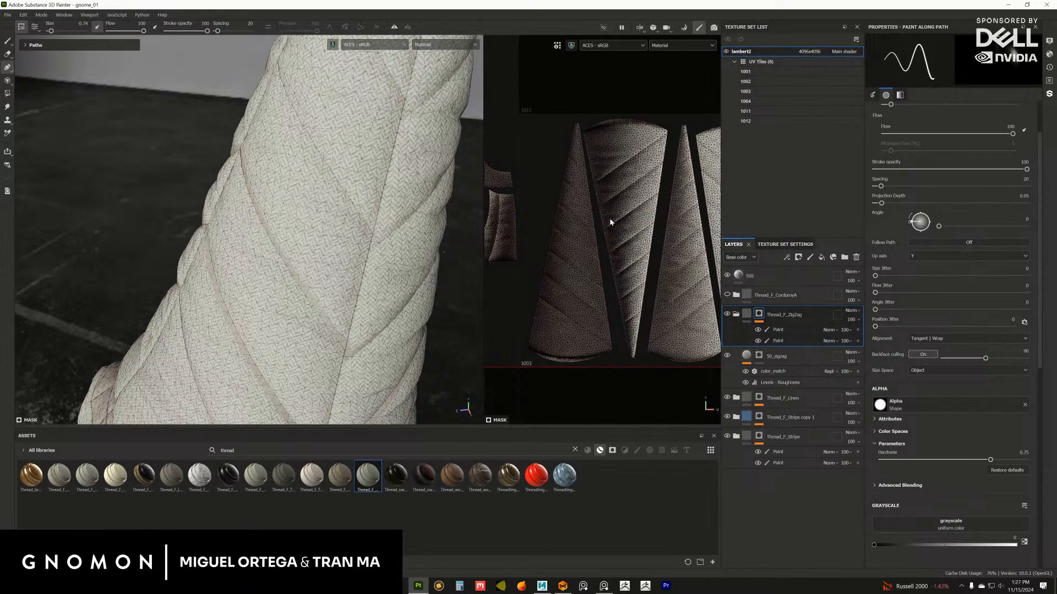
pyautogui.keyDown('alt'); pyautogui.moveTo(468, 225); pyautogui.dragTo(517, 246); pyautogui.keyUp('alt')
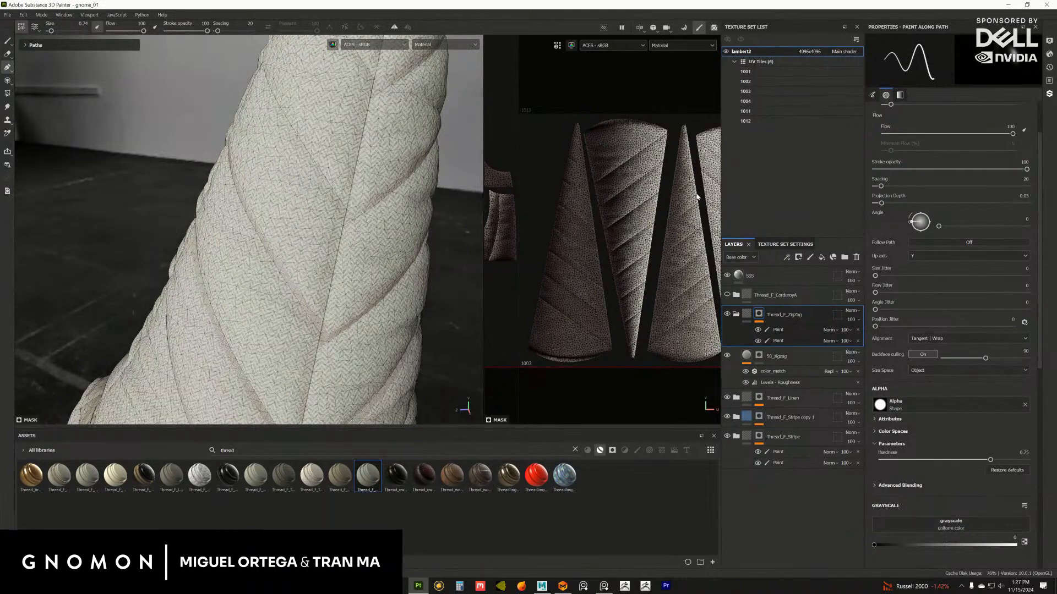
pyautogui.keyDown('alt'); pyautogui.click(759, 316); pyautogui.keyUp('alt')
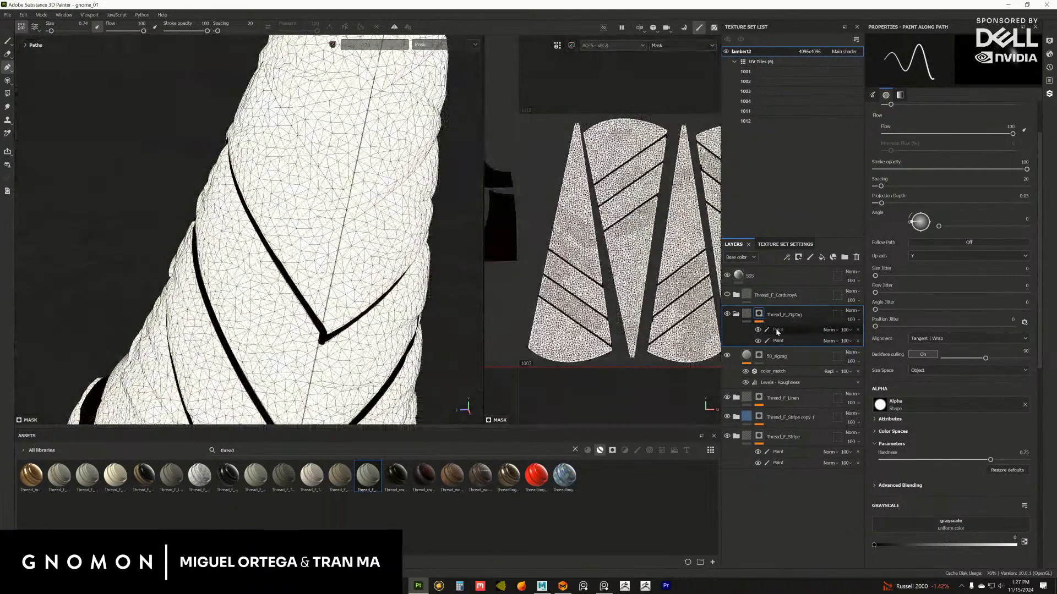
# Start a fourth path on the upper Paint effect, bending at the next higher seam corner on the hat
pyautogui.click(778, 330)
pyautogui.keyDown('alt'); pyautogui.moveTo(271, 230); pyautogui.dragTo(297, 225); pyautogui.keyUp('alt')
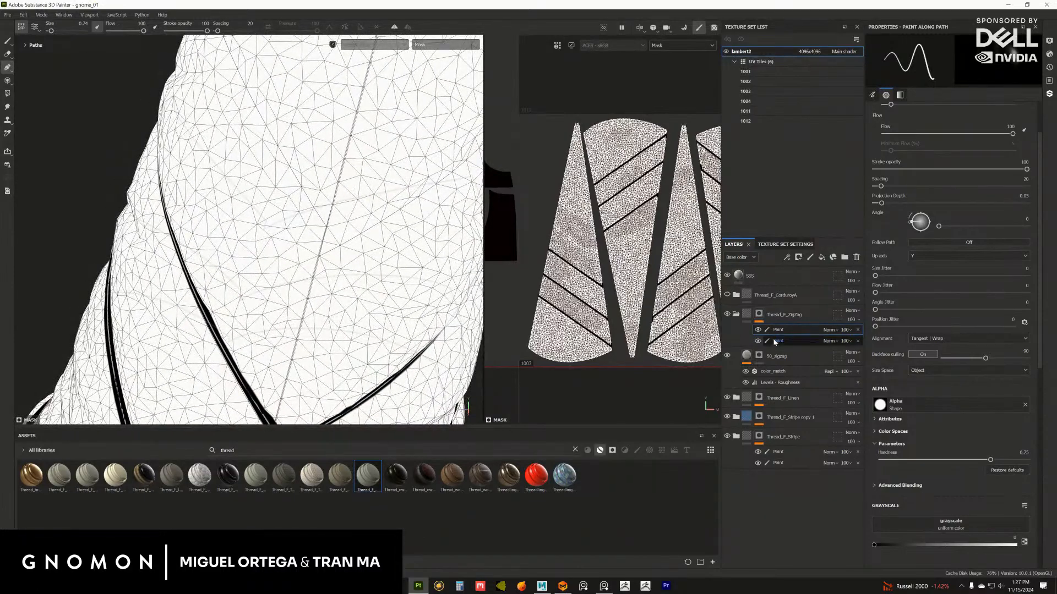
pyautogui.keyDown('alt'); pyautogui.moveTo(295, 265); pyautogui.dragTo(345, 294, button='right'); pyautogui.keyUp('alt')
pyautogui.keyDown('alt'); pyautogui.moveTo(315, 263); pyautogui.dragTo(313, 288); pyautogui.keyUp('alt')
pyautogui.click(312, 290)
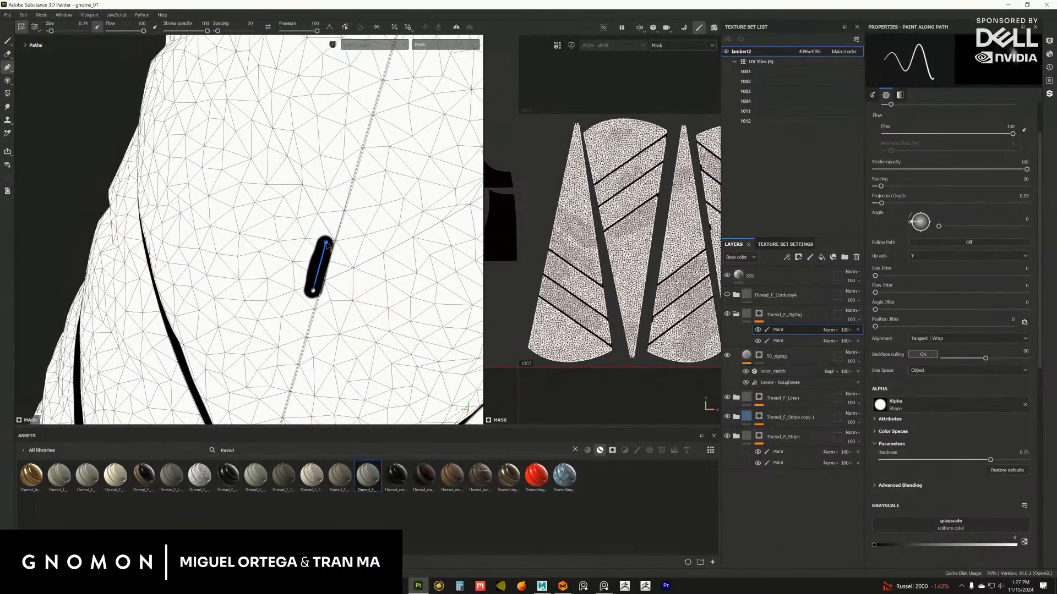
pyautogui.keyDown('alt'); pyautogui.moveTo(312, 265); pyautogui.dragTo(312, 232); pyautogui.keyUp('alt')
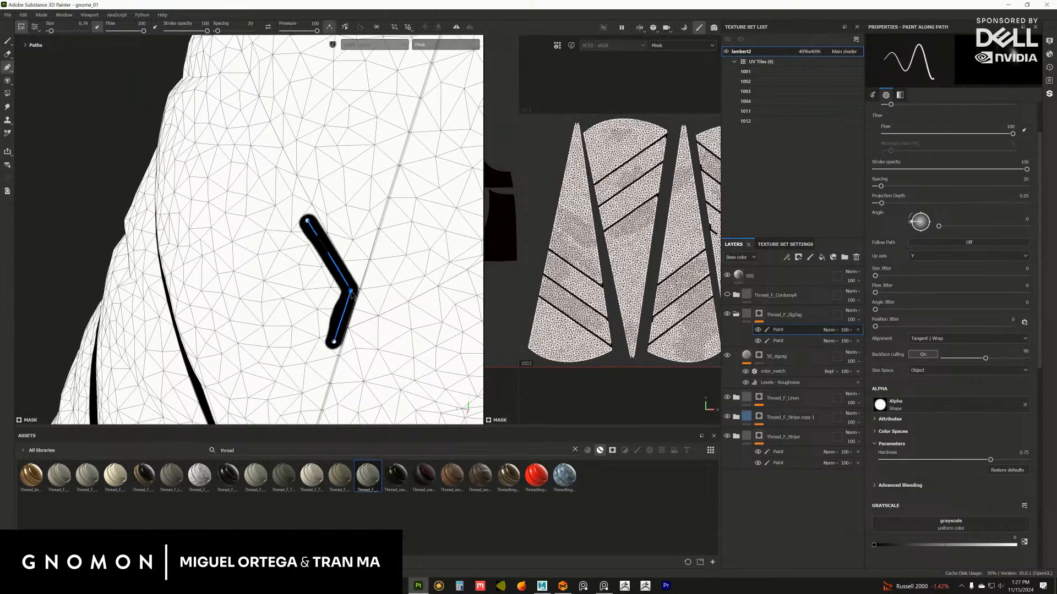
# Extend the fourth path with points up the panel's crease to the upper seam
pyautogui.keyDown('alt'); pyautogui.moveTo(293, 209); pyautogui.dragTo(361, 307); pyautogui.keyUp('alt')
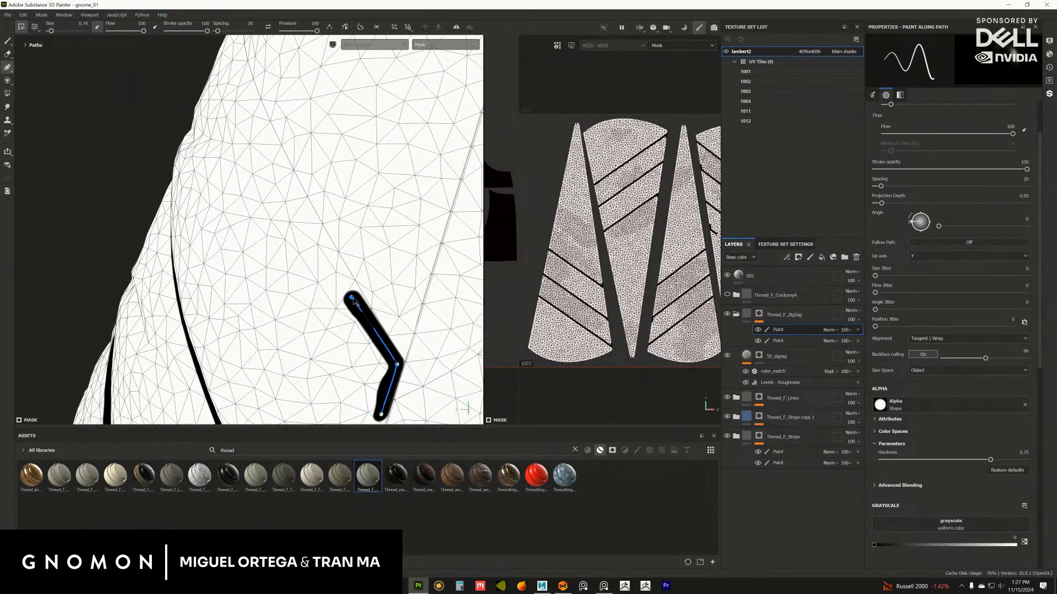
pyautogui.click(285, 172)
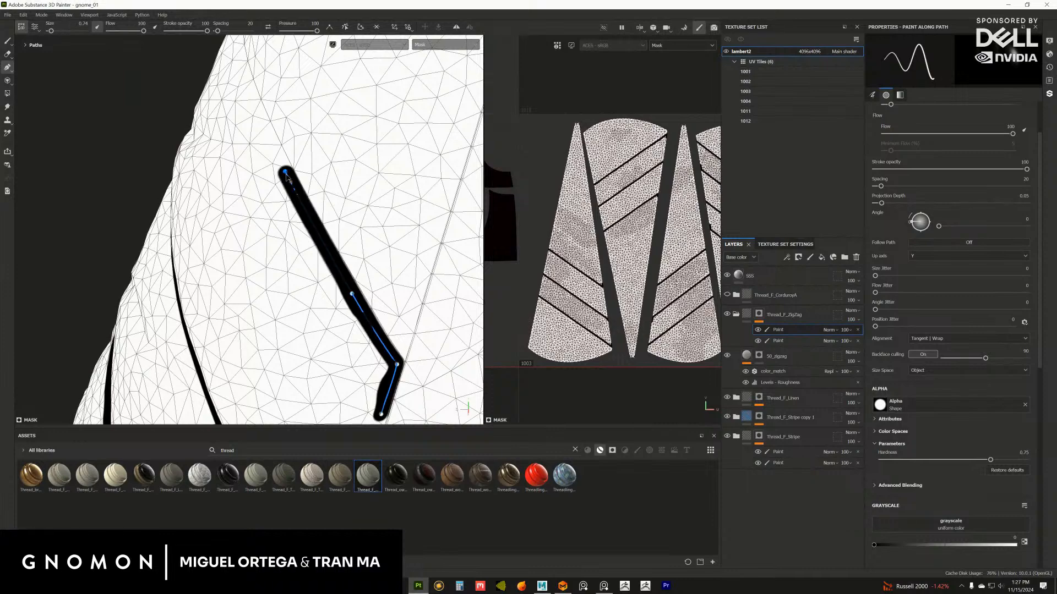
pyautogui.keyDown('alt'); pyautogui.moveTo(285, 183); pyautogui.dragTo(318, 248); pyautogui.keyUp('alt')
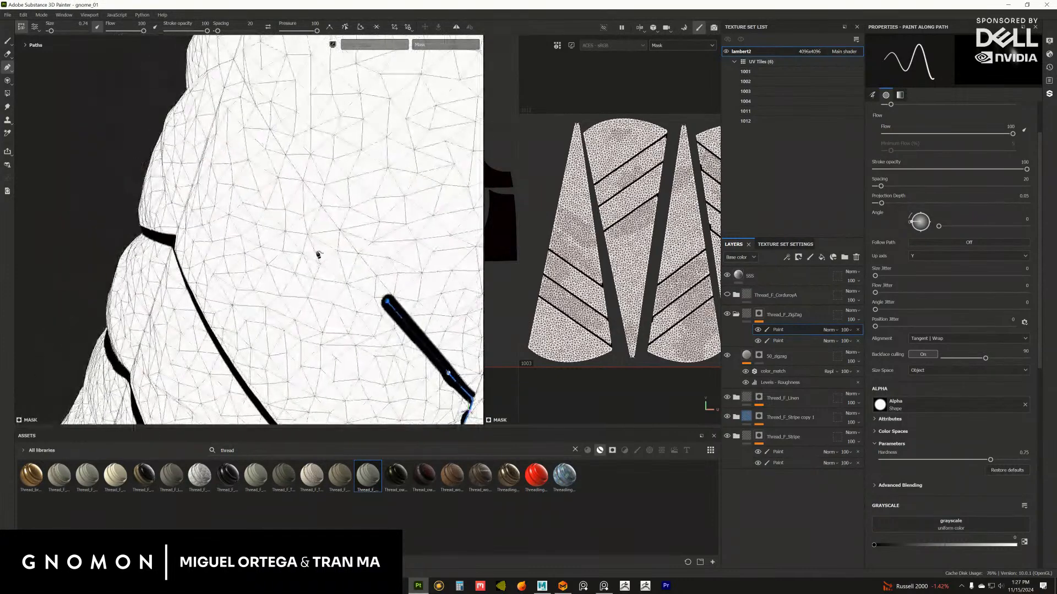
pyautogui.click(298, 190)
pyautogui.moveTo(298, 192)
pyautogui.keyDown('alt'); pyautogui.mouseDown()
pyautogui.moveTo(285, 205)
pyautogui.moveTo(300, 208)
pyautogui.moveTo(302, 224)
pyautogui.moveTo(286, 179)
pyautogui.moveTo(307, 207)
pyautogui.moveTo(349, 217)
pyautogui.moveTo(245, 205)
pyautogui.moveTo(339, 249)
pyautogui.mouseUp(); pyautogui.keyUp('alt')
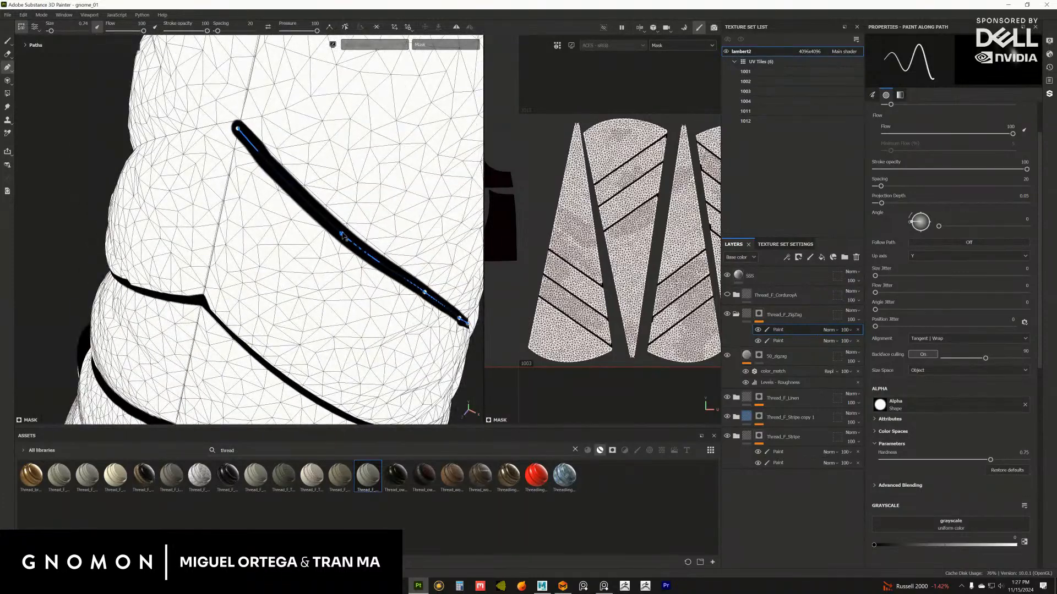
# Extend the fourth path across the next hat panel, adding points along its crease down to the seam
pyautogui.moveTo(254, 222)
pyautogui.keyDown('alt'); pyautogui.mouseDown()
pyautogui.moveTo(410, 252)
pyautogui.moveTo(295, 229)
pyautogui.moveTo(325, 220)
pyautogui.moveTo(330, 202)
pyautogui.moveTo(349, 205)
pyautogui.moveTo(304, 228)
pyautogui.moveTo(358, 207)
pyautogui.moveTo(363, 218)
pyautogui.mouseUp(); pyautogui.keyUp('alt')
pyautogui.click(288, 217)
pyautogui.click(395, 179)
pyautogui.click(306, 224)
pyautogui.click(282, 264)
pyautogui.keyDown('alt'); pyautogui.moveTo(283, 265); pyautogui.dragTo(329, 241); pyautogui.keyUp('alt')
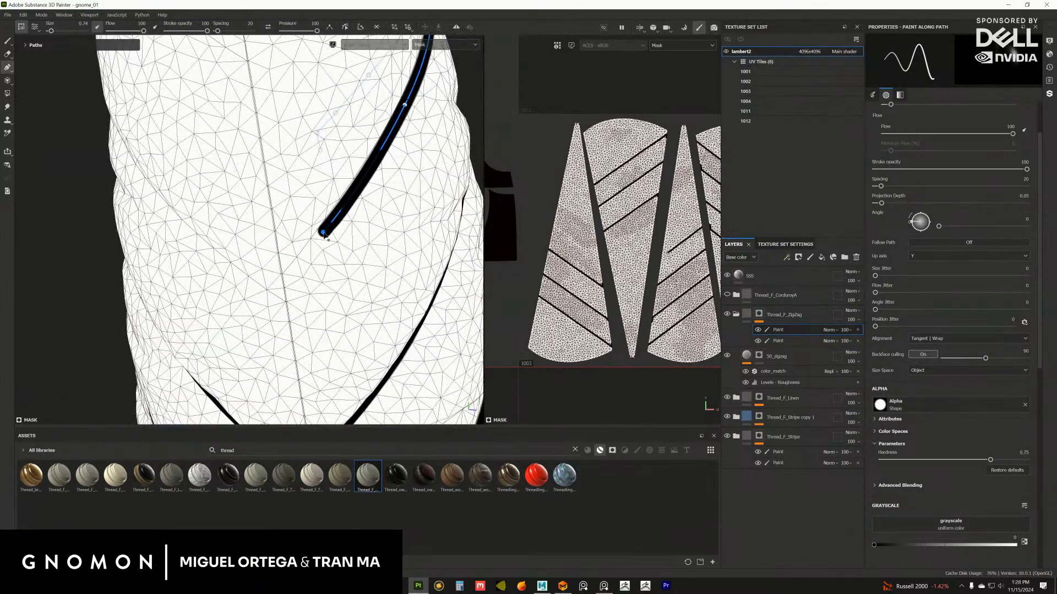
pyautogui.moveTo(290, 281)
pyautogui.keyDown('alt'); pyautogui.mouseDown()
pyautogui.moveTo(366, 227)
pyautogui.moveTo(360, 211)
pyautogui.mouseUp(); pyautogui.keyUp('alt')
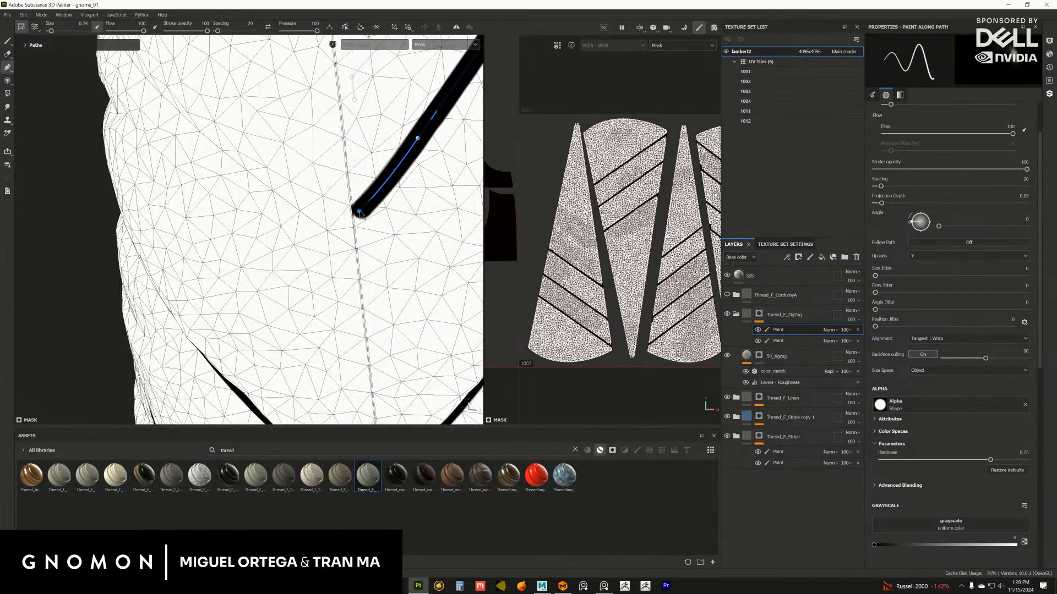
# Bend the fourth path sharply at the seam and adjust its first stretch along the neighbouring panel's crease
pyautogui.click(368, 259)
pyautogui.moveTo(367, 259); pyautogui.dragTo(366, 275)
pyautogui.click(327, 241)
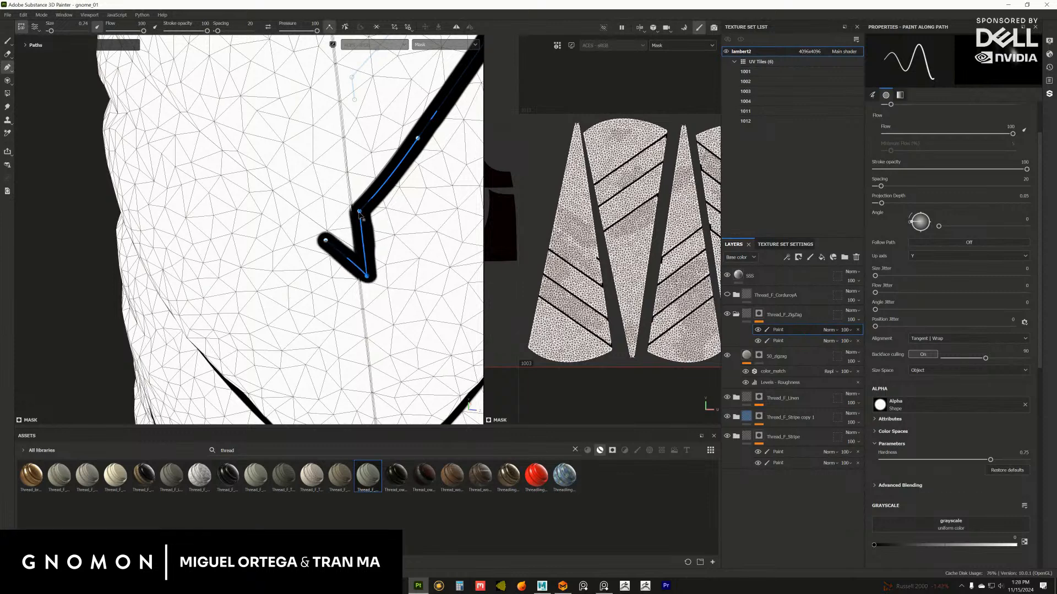
pyautogui.keyDown('alt'); pyautogui.moveTo(361, 214); pyautogui.dragTo(278, 213); pyautogui.keyUp('alt')
pyautogui.click(273, 196)
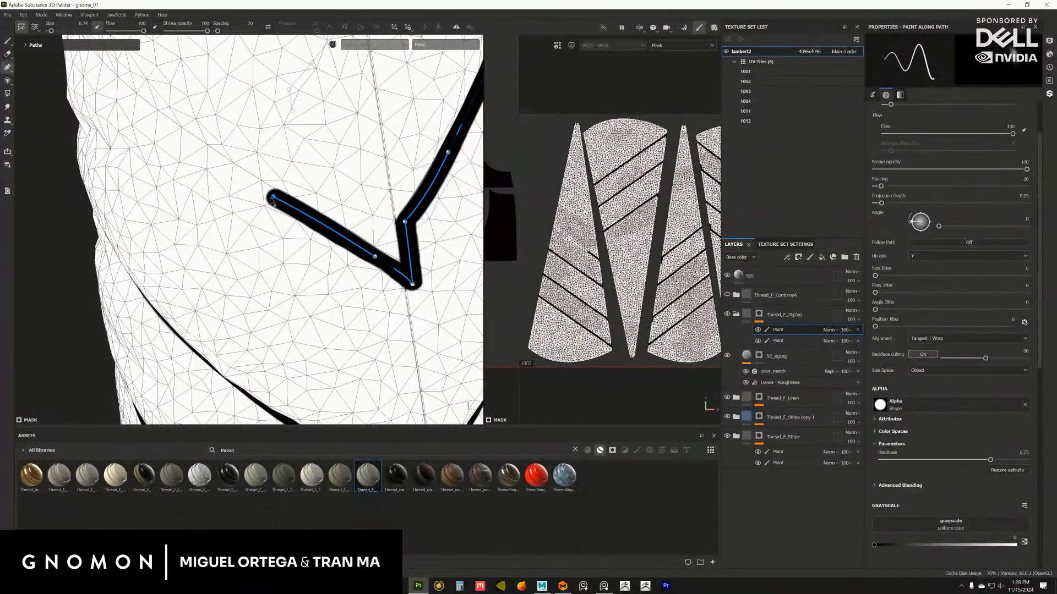
pyautogui.moveTo(375, 257)
pyautogui.mouseDown()
pyautogui.moveTo(376, 267)
pyautogui.moveTo(307, 259)
pyautogui.moveTo(267, 199)
pyautogui.moveTo(275, 224)
pyautogui.moveTo(333, 253)
pyautogui.moveTo(325, 229)
pyautogui.moveTo(304, 234)
pyautogui.moveTo(302, 222)
pyautogui.mouseUp()
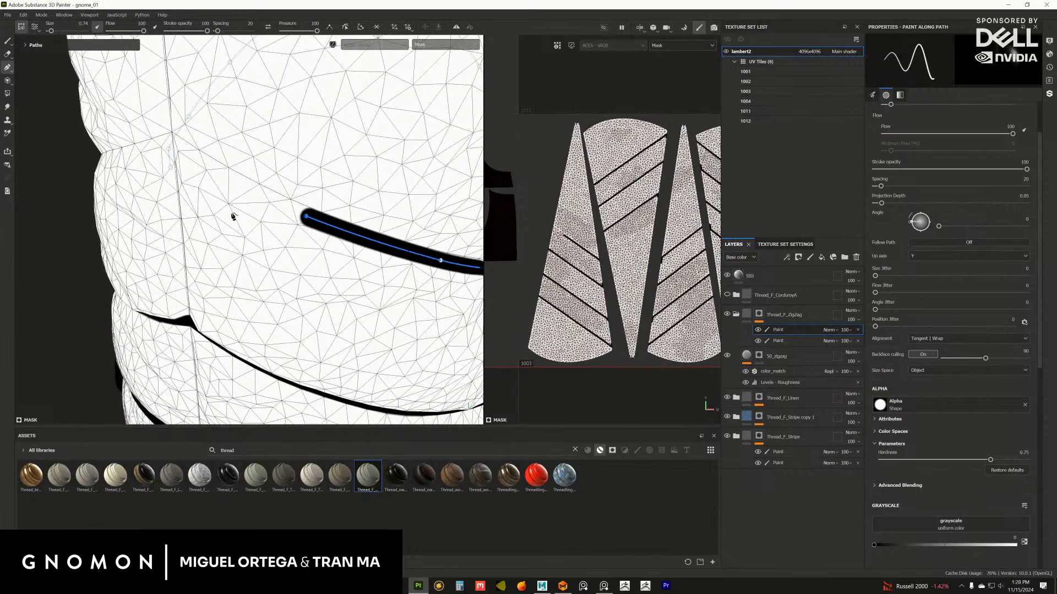
# Carry the fourth path over the upper seam corner and add points down the crease of the following panel
pyautogui.moveTo(231, 216)
pyautogui.keyDown('alt'); pyautogui.mouseDown()
pyautogui.moveTo(330, 240)
pyautogui.moveTo(304, 212)
pyautogui.moveTo(290, 255)
pyautogui.moveTo(292, 226)
pyautogui.moveTo(330, 220)
pyautogui.moveTo(323, 232)
pyautogui.mouseUp(); pyautogui.keyUp('alt')
pyautogui.click(303, 212)
pyautogui.click(293, 223)
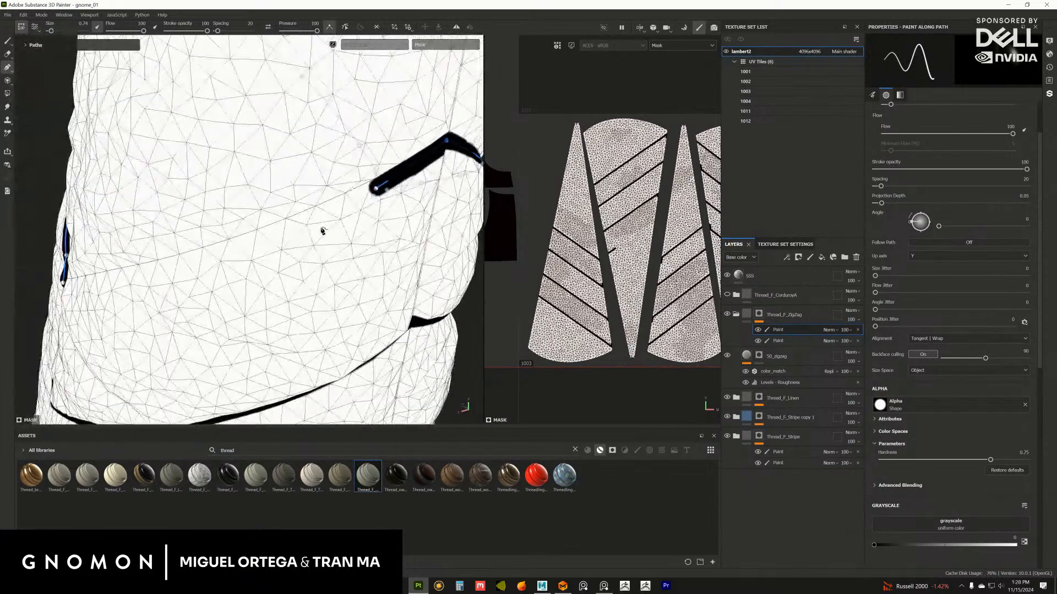
pyautogui.click(267, 235)
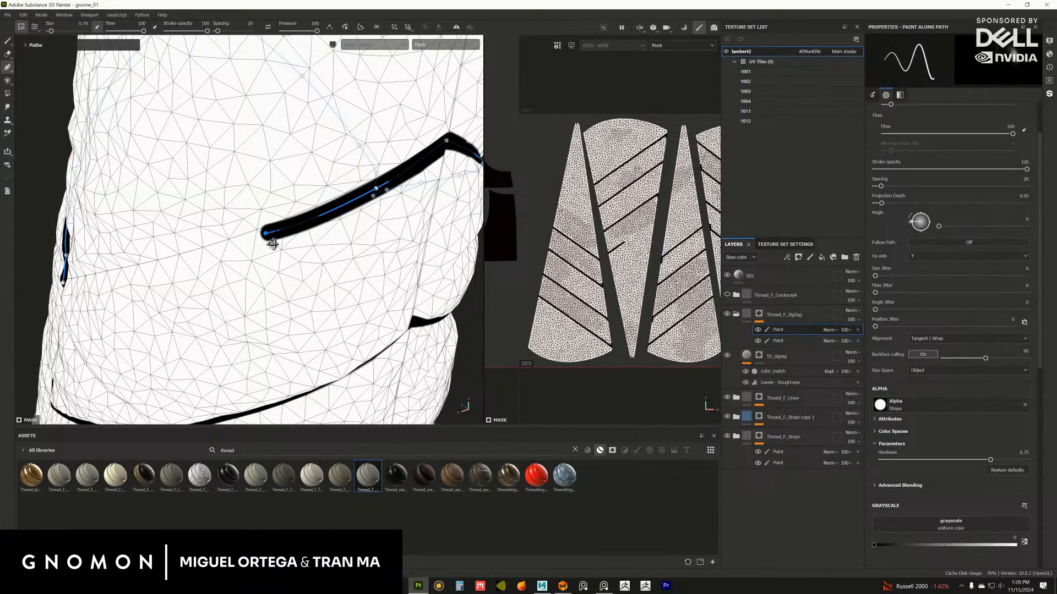
pyautogui.moveTo(272, 243)
pyautogui.keyDown('alt'); pyautogui.mouseDown()
pyautogui.moveTo(341, 231)
pyautogui.moveTo(317, 217)
pyautogui.moveTo(349, 224)
pyautogui.moveTo(276, 231)
pyautogui.moveTo(234, 252)
pyautogui.moveTo(341, 234)
pyautogui.mouseUp(); pyautogui.keyUp('alt')
pyautogui.click(314, 213)
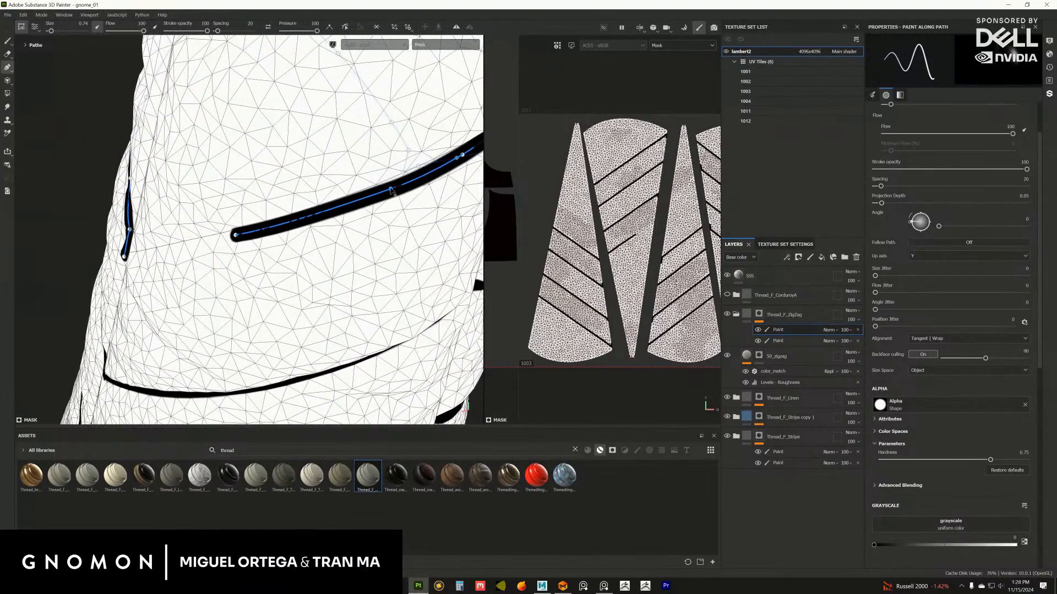
# Finish the fourth path around the hat by drawing its end along the last panel's crease to the seam
pyautogui.moveTo(389, 190)
pyautogui.keyDown('alt'); pyautogui.mouseDown()
pyautogui.moveTo(354, 238)
pyautogui.moveTo(283, 189)
pyautogui.moveTo(302, 256)
pyautogui.moveTo(322, 246)
pyautogui.mouseUp(); pyautogui.keyUp('alt')
pyautogui.moveTo(296, 238); pyautogui.dragTo(236, 269)
pyautogui.moveTo(413, 275)
pyautogui.keyDown('alt'); pyautogui.mouseDown(button='right')
pyautogui.moveTo(365, 358)
pyautogui.moveTo(304, 359)
pyautogui.moveTo(326, 207)
pyautogui.moveTo(366, 337)
pyautogui.moveTo(315, 280)
pyautogui.moveTo(147, 259)
pyautogui.moveTo(295, 314)
pyautogui.moveTo(256, 225)
pyautogui.moveTo(364, 232)
pyautogui.mouseUp(button='right'); pyautogui.keyUp('alt')
pyautogui.keyDown('alt'); pyautogui.moveTo(364, 232); pyautogui.dragTo(400, 233); pyautogui.keyUp('alt')
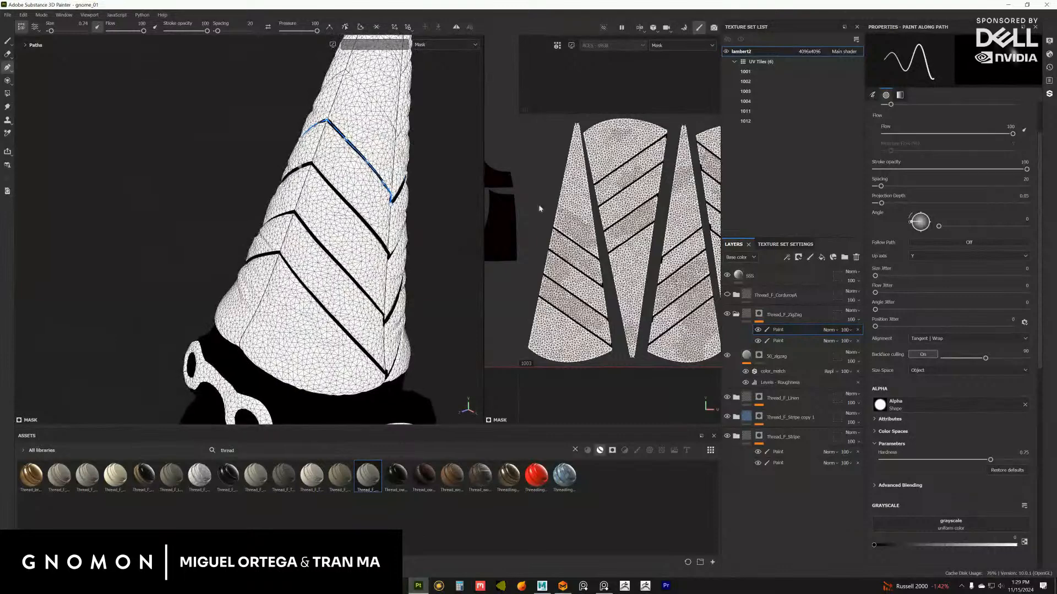
# Rename the upper Paint effect in the Thread_F_ZigZag mask as "path" and add another paint effect beneath it
pyautogui.click(777, 341)
pyautogui.doubleClick(779, 330)
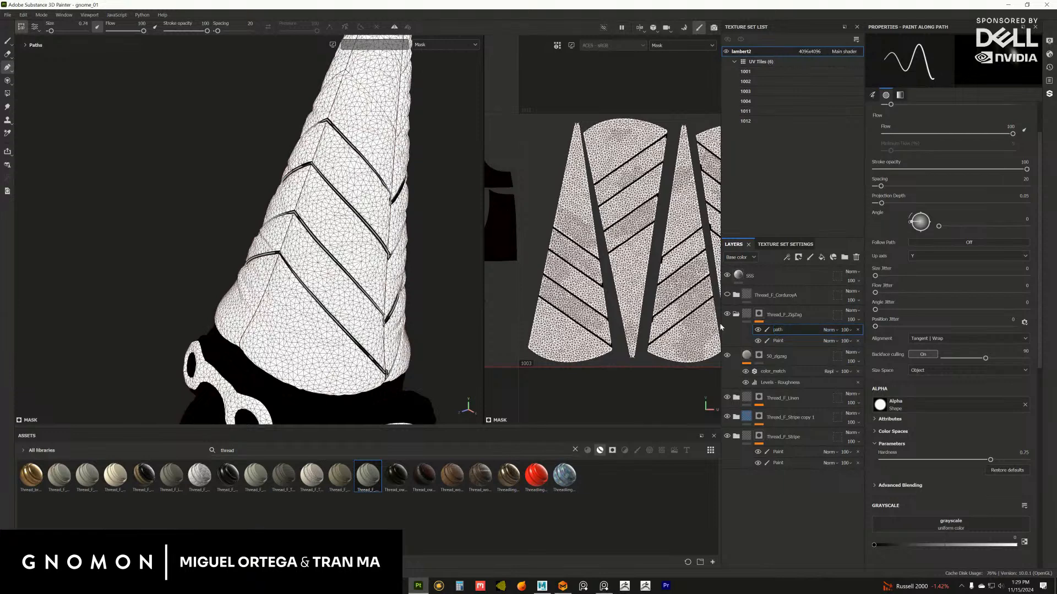
pyautogui.click(778, 341)
pyautogui.click(786, 257)
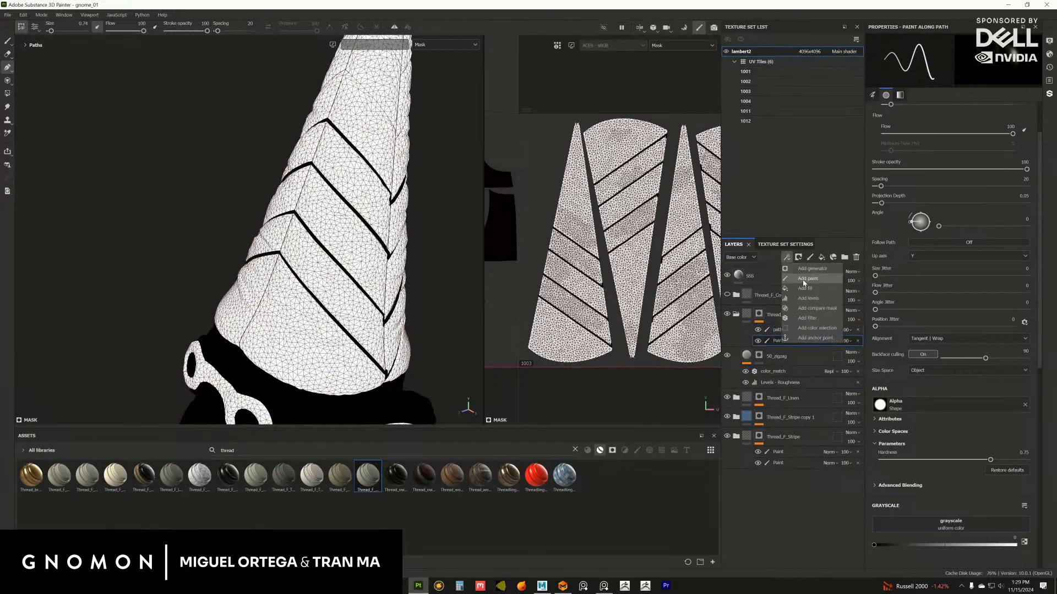
pyautogui.click(804, 283)
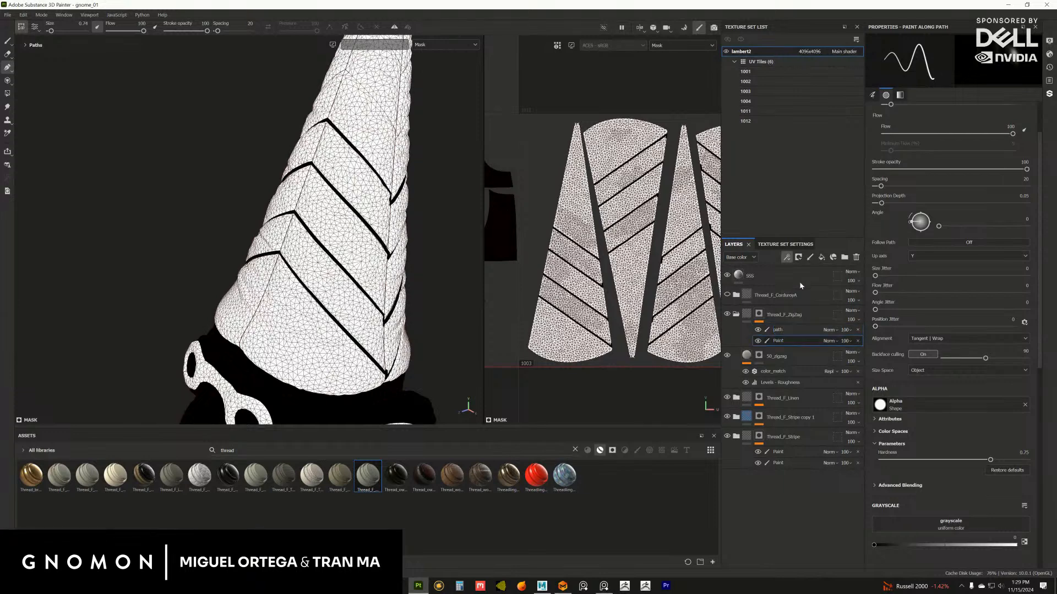
# Try to fill the band between the two lowest crease lines of one hat panel with a larger black brush on the UV layout
pyautogui.click(7, 42)
pyautogui.scroll(5, 602, 221)
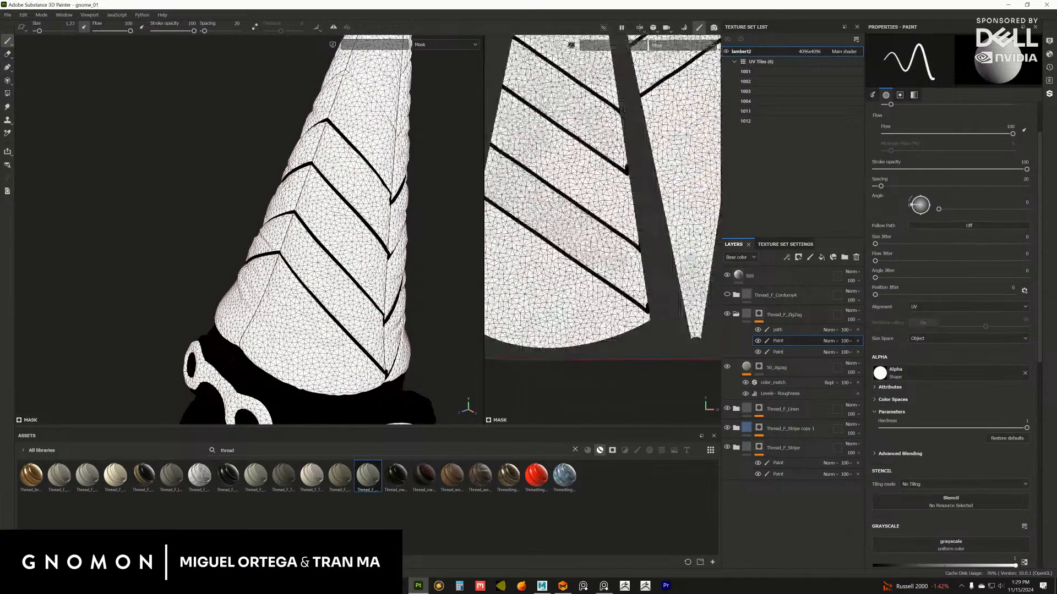
pyautogui.scroll(2, 603, 209)
pyautogui.scroll(2, 569, 238)
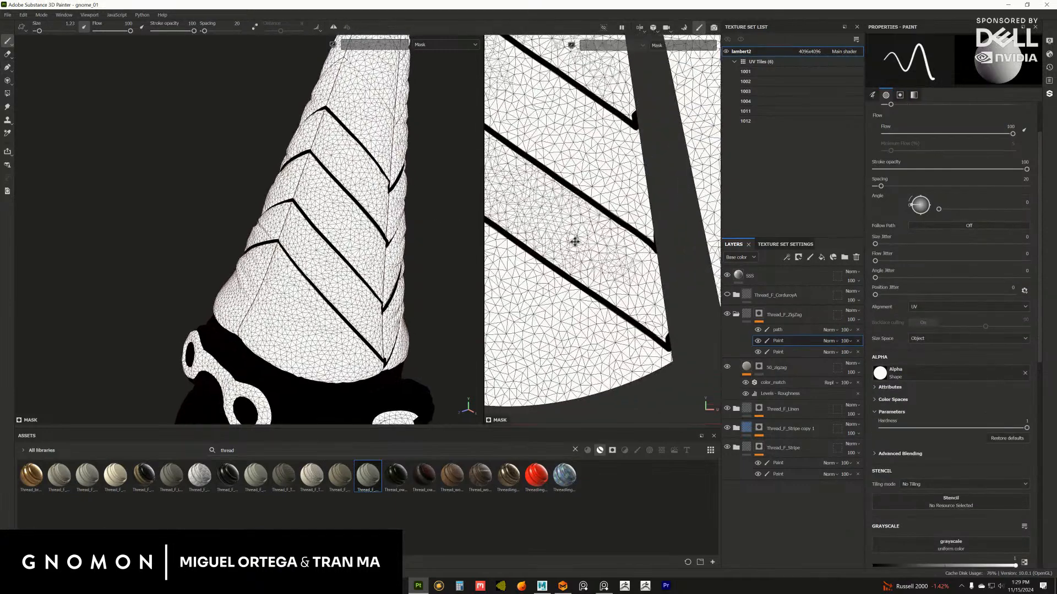
pyautogui.scroll(-3, 565, 238)
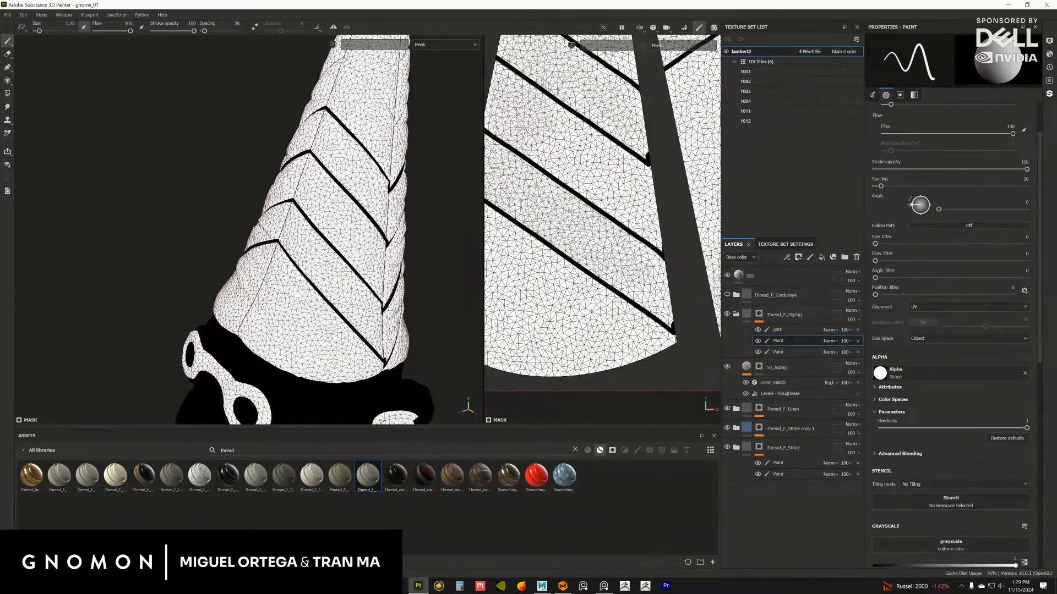
pyautogui.press(']')
pyautogui.press(']')
pyautogui.moveTo(559, 217)
pyautogui.mouseDown()
pyautogui.moveTo(674, 314)
pyautogui.moveTo(655, 297)
pyautogui.moveTo(661, 275)
pyautogui.moveTo(622, 250)
pyautogui.moveTo(670, 282)
pyautogui.mouseUp()
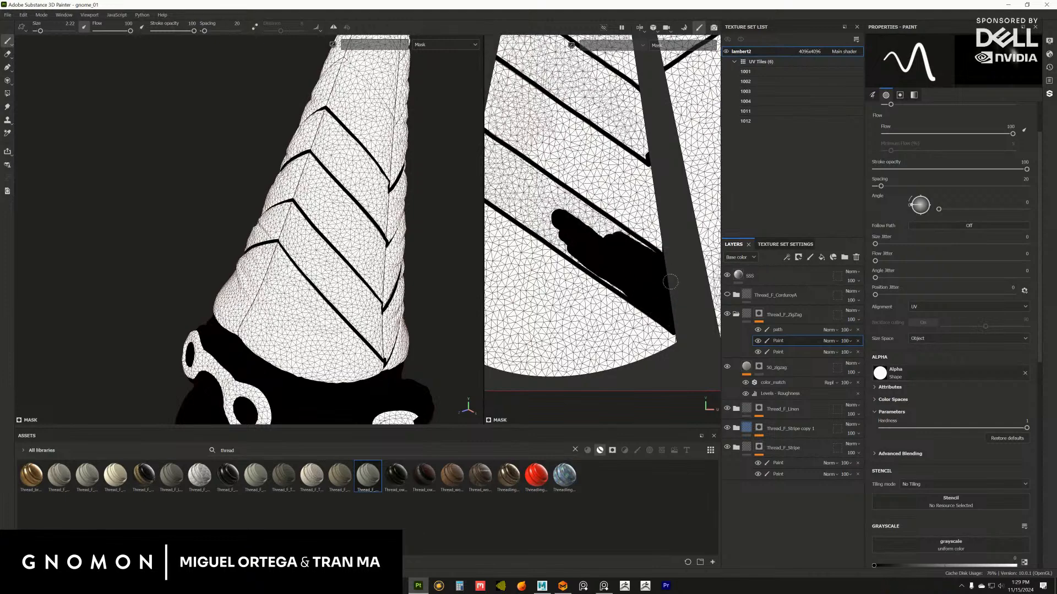
pyautogui.scroll(-6, 671, 282)
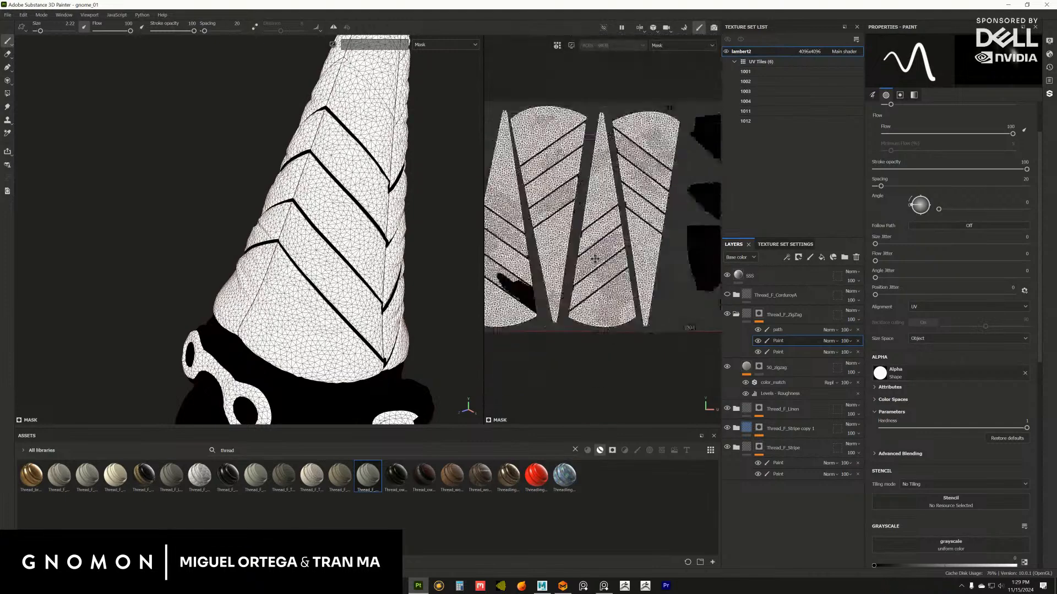
pyautogui.scroll(6, 595, 258)
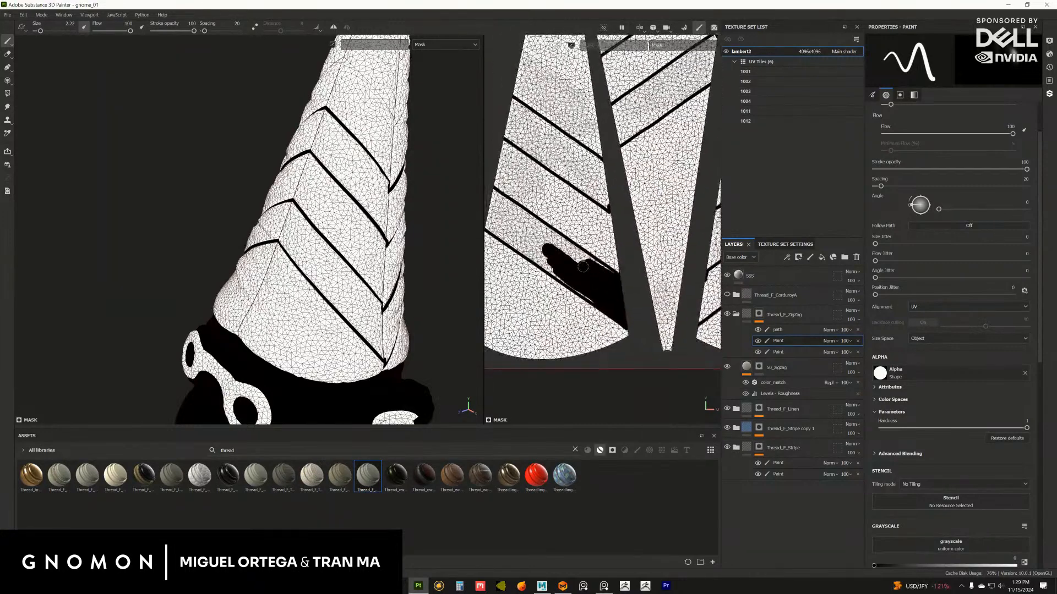
pyautogui.keyDown('alt'); pyautogui.moveTo(572, 254); pyautogui.dragTo(588, 256, button='middle'); pyautogui.keyUp('alt')
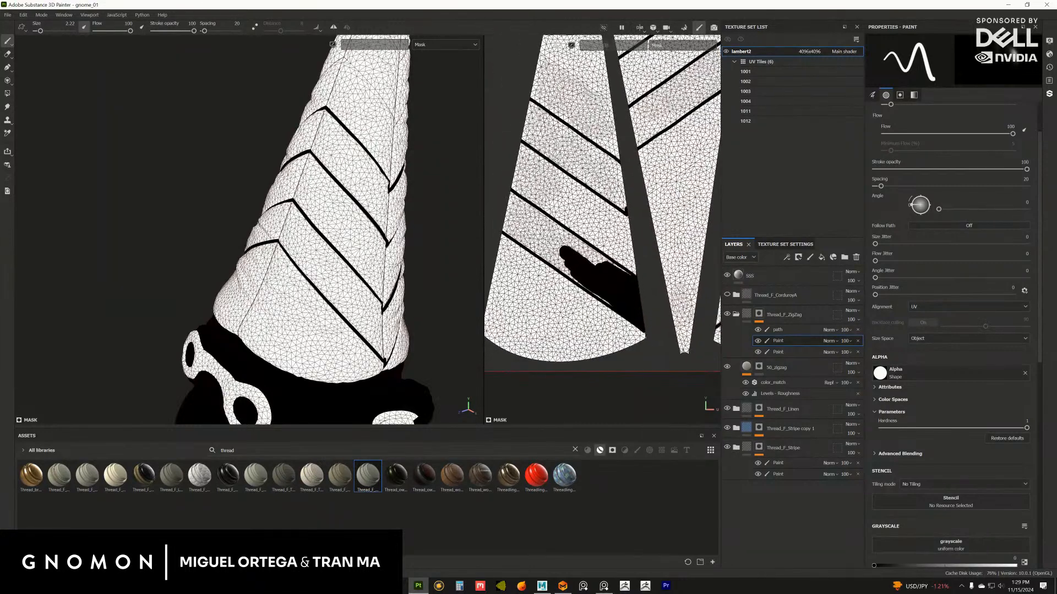
pyautogui.hotkey('ctrl', 'z')
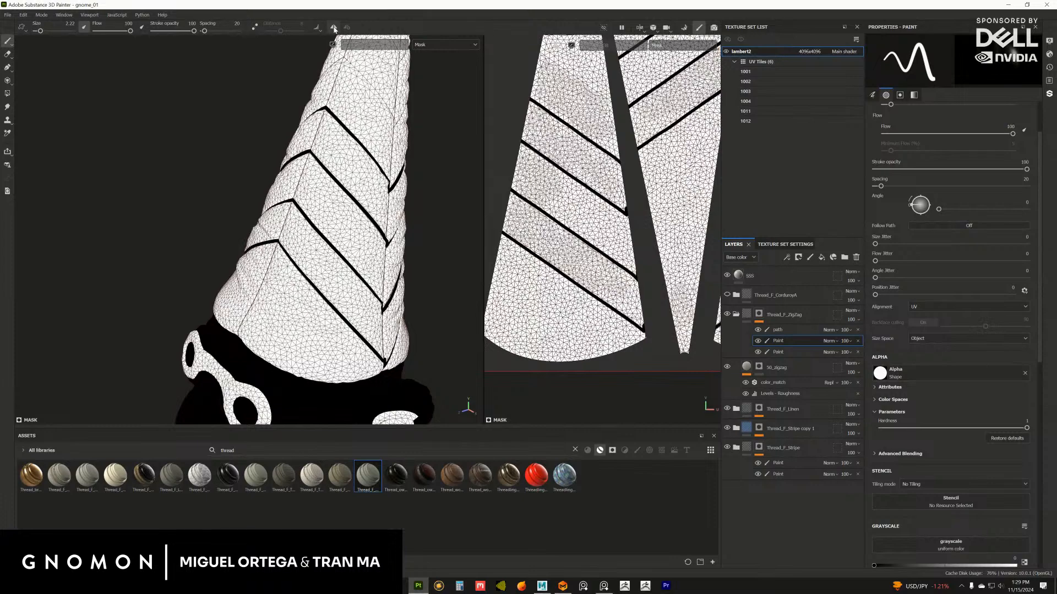
# Examine the mask on the whole gnome and across the UV tiles
pyautogui.keyDown('alt'); pyautogui.moveTo(342, 281); pyautogui.dragTo(323, 160, button='middle'); pyautogui.keyUp('alt')
pyautogui.keyDown('alt'); pyautogui.moveTo(352, 176); pyautogui.dragTo(313, 160, button='right'); pyautogui.keyUp('alt')
pyautogui.keyDown('alt'); pyautogui.moveTo(336, 190); pyautogui.dragTo(352, 166); pyautogui.keyUp('alt')
pyautogui.scroll(-8, 604, 218)
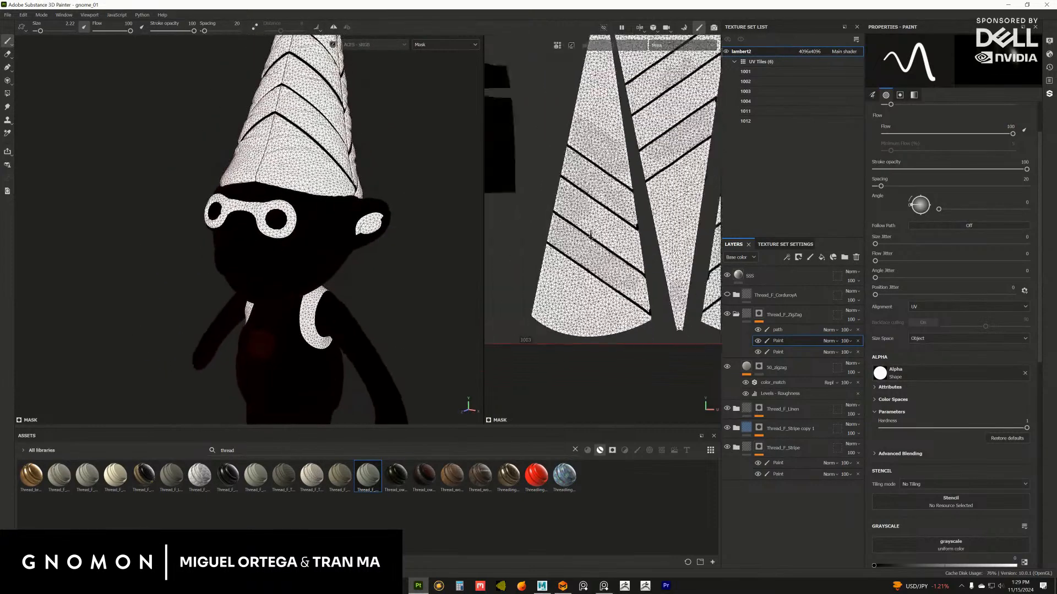
pyautogui.keyDown('alt'); pyautogui.moveTo(605, 218); pyautogui.dragTo(843, 227, button='middle'); pyautogui.keyUp('alt')
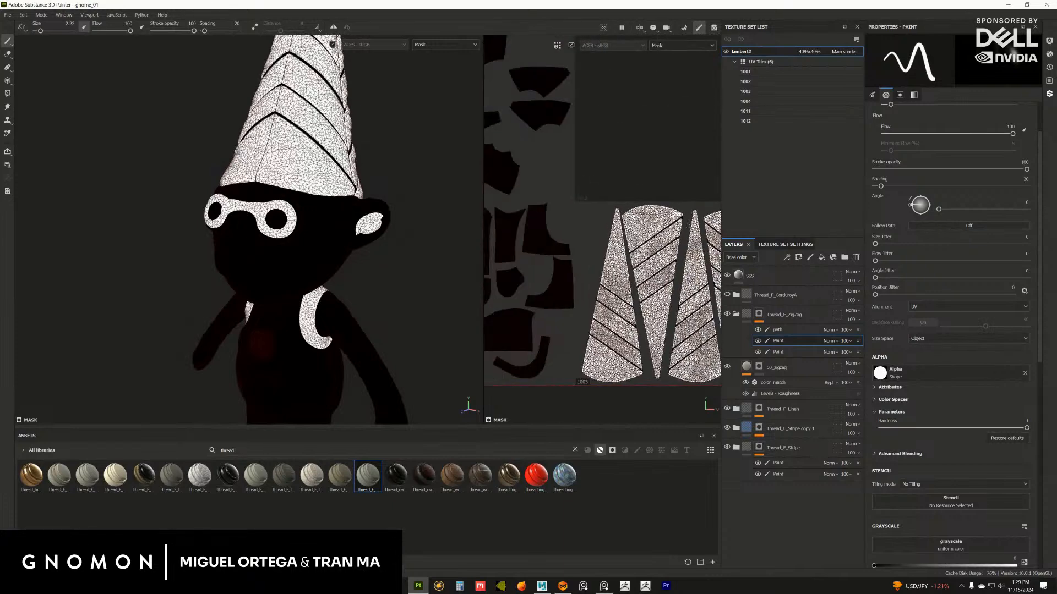
pyautogui.keyDown('alt'); pyautogui.moveTo(600, 341); pyautogui.dragTo(517, 405, button='right'); pyautogui.keyUp('alt')
pyautogui.keyDown('alt'); pyautogui.moveTo(517, 405); pyautogui.dragTo(586, 409, button='middle'); pyautogui.keyUp('alt')
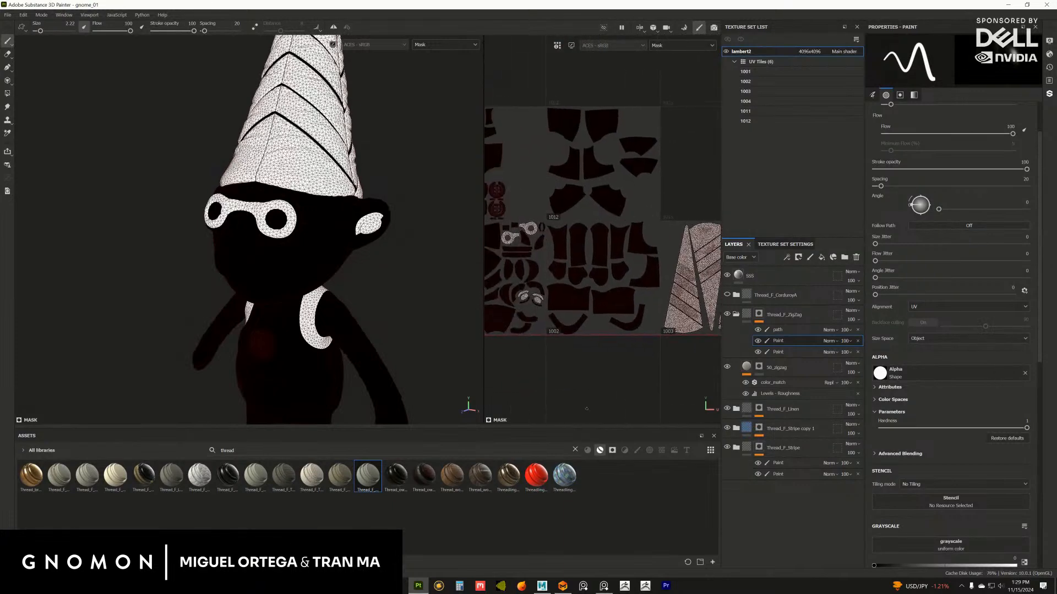
# Switch to Marvelous Designer, deselect all patterns and bring the hat patterns into the 2D pattern view
pyautogui.click(561, 586)
pyautogui.scroll(5, 404, 344)
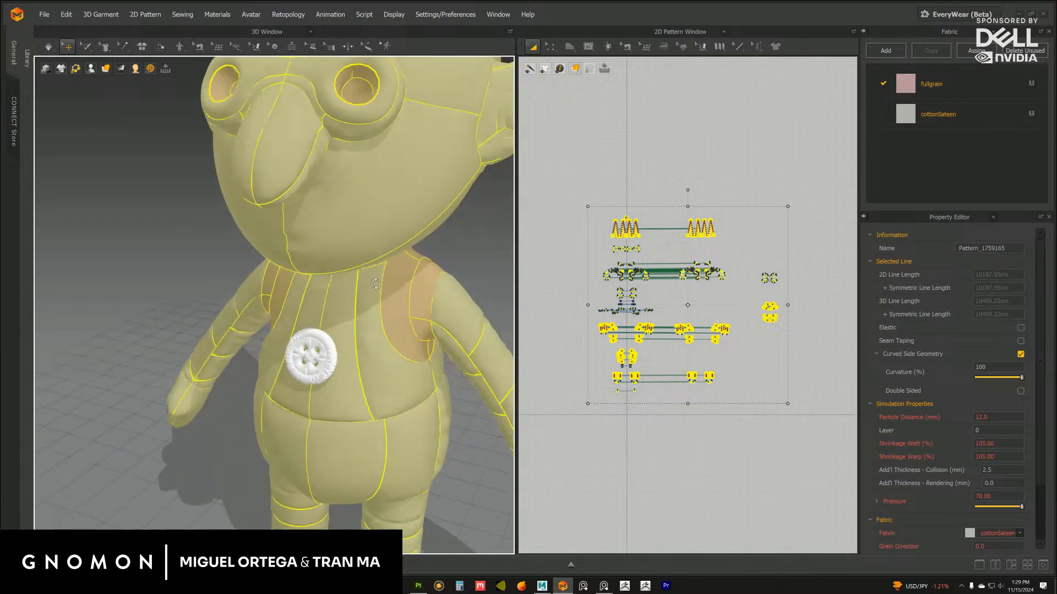
pyautogui.scroll(-5, 375, 284)
pyautogui.click(410, 268)
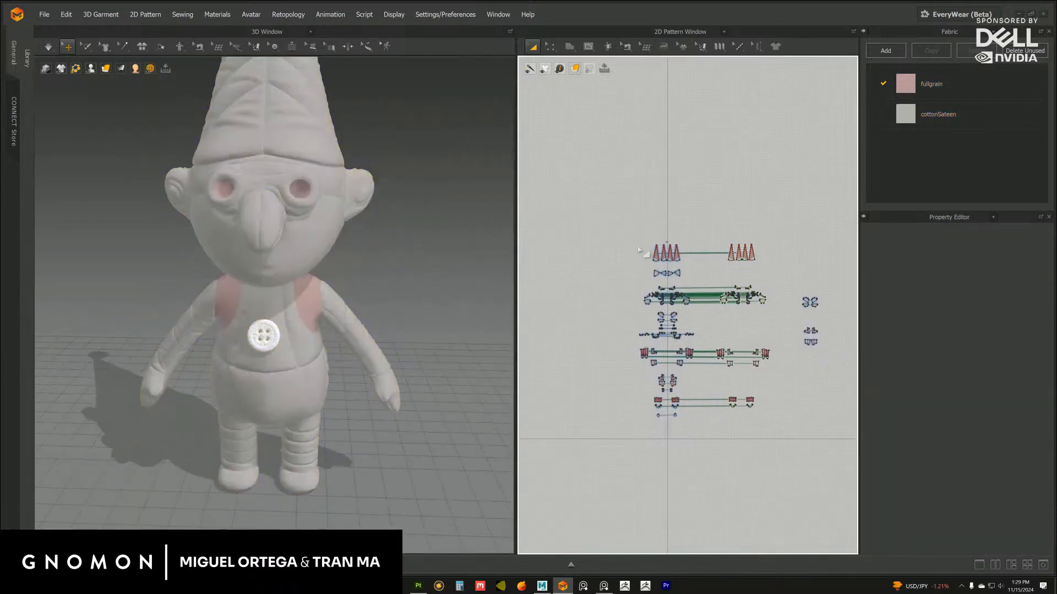
pyautogui.scroll(5, 647, 249)
pyautogui.scroll(-3, 647, 249)
pyautogui.scroll(1, 646, 249)
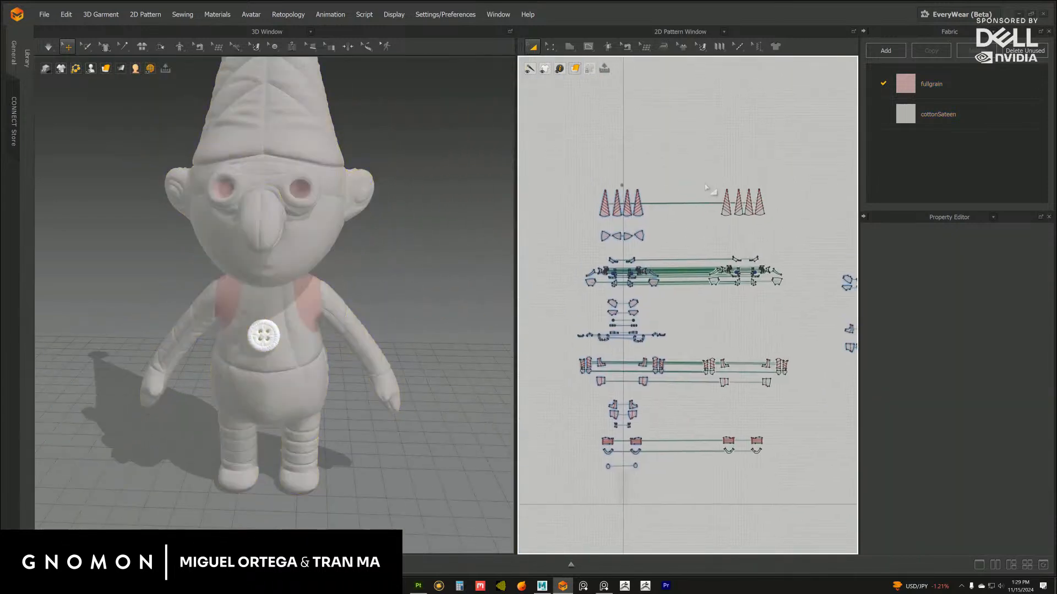
# Delete the separate cottonSateen set of four hat patterns, leaving only their linked counterparts
pyautogui.moveTo(697, 172); pyautogui.dragTo(793, 246)
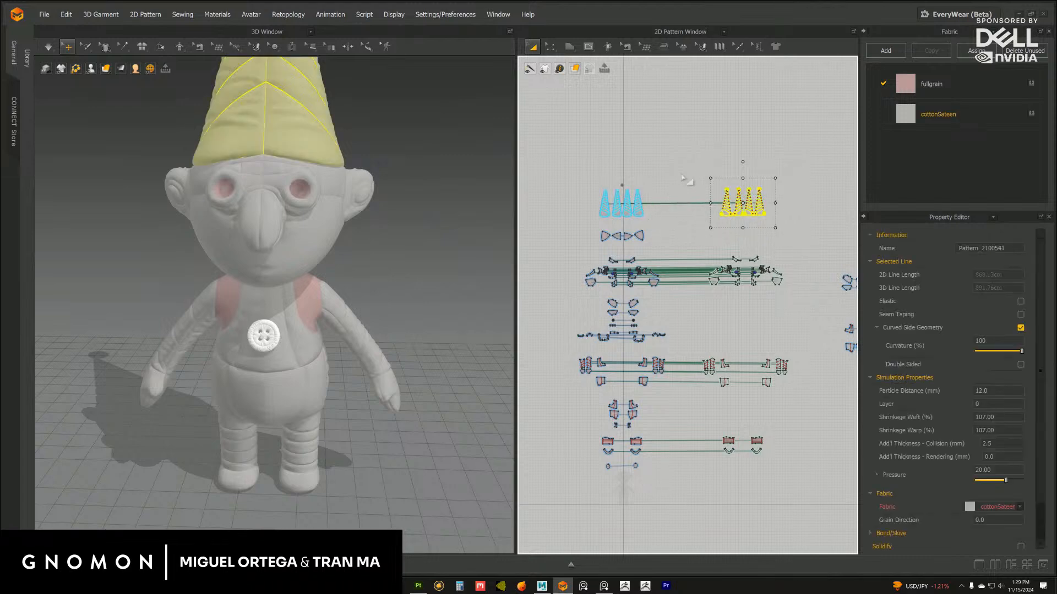
pyautogui.scroll(3, 682, 177)
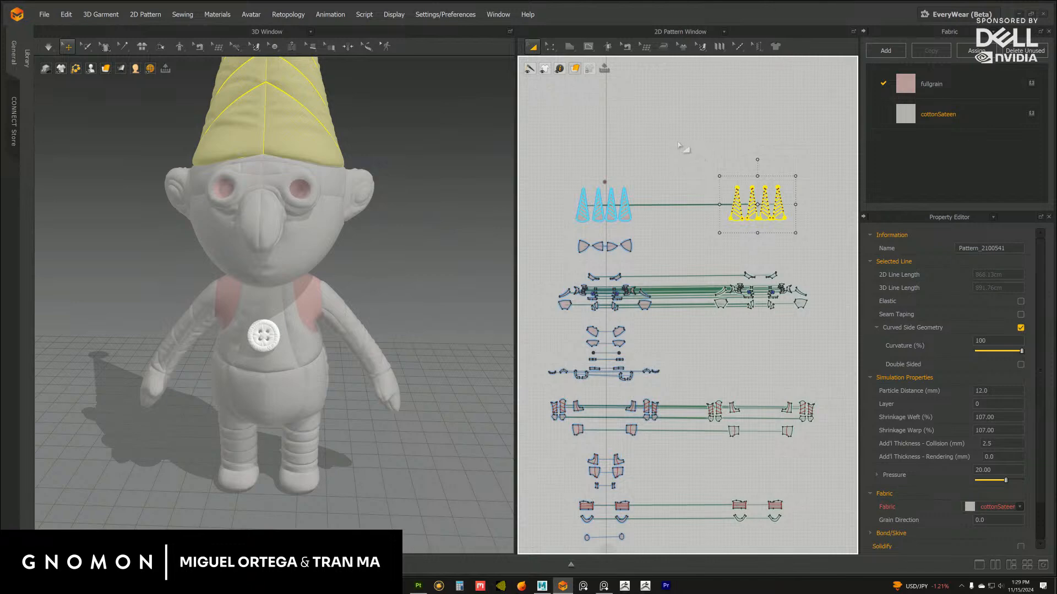
pyautogui.moveTo(639, 156); pyautogui.dragTo(643, 189, button='middle')
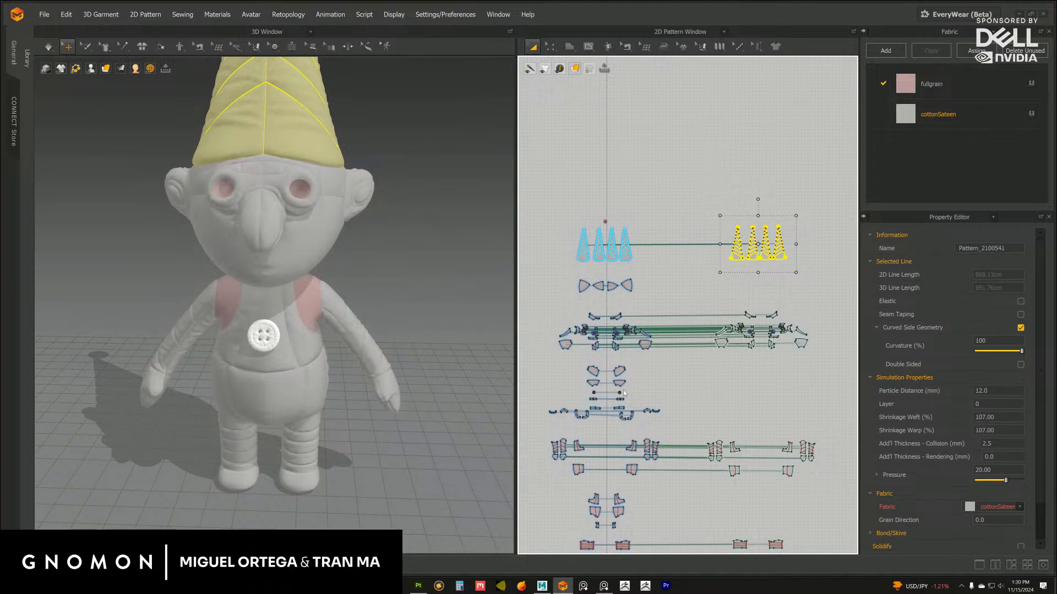
pyautogui.press('Delete')
# Cut and sew the outermost hat panel along all of its diagonal internal lines
pyautogui.scroll(5, 621, 293)
pyautogui.moveTo(620, 294); pyautogui.dragTo(760, 354, button='middle')
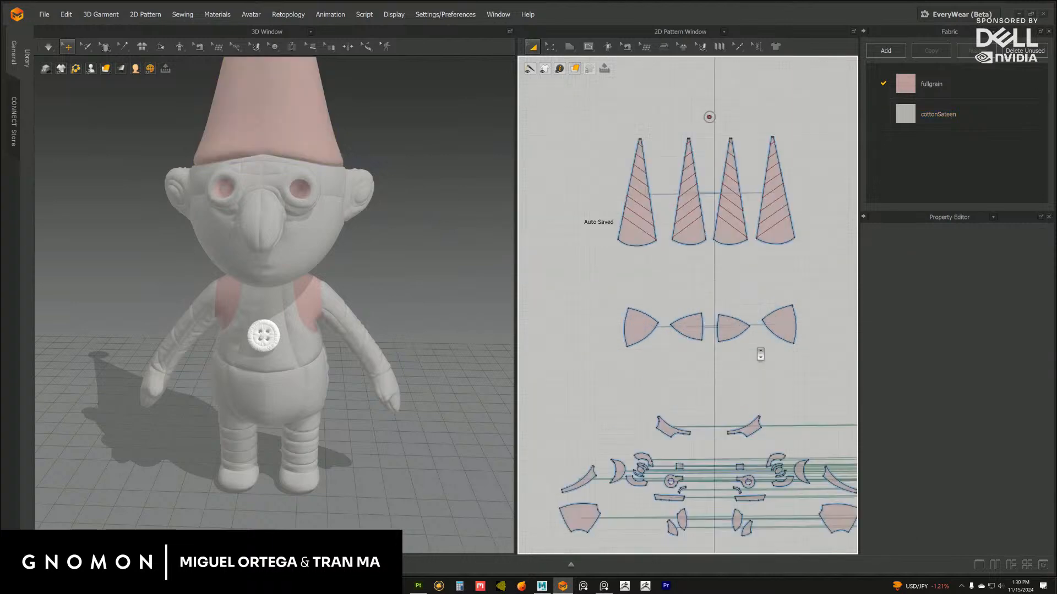
pyautogui.scroll(3, 664, 282)
pyautogui.moveTo(664, 281); pyautogui.dragTo(647, 338, button='middle')
pyautogui.scroll(-2, 626, 285)
pyautogui.moveTo(627, 285); pyautogui.dragTo(647, 295, button='middle')
pyautogui.scroll(3, 648, 294)
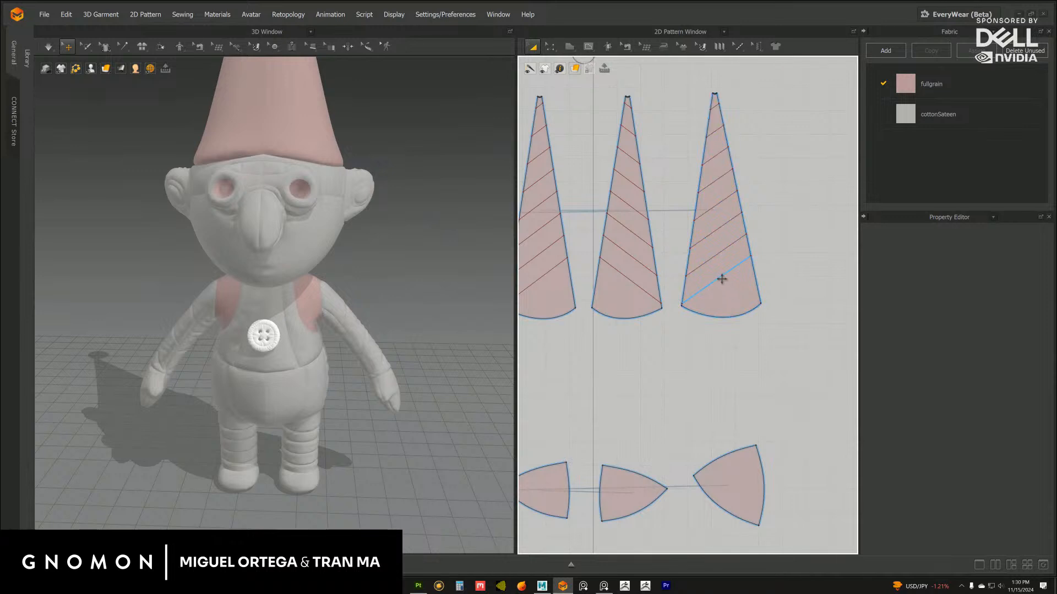
pyautogui.moveTo(750, 213); pyautogui.dragTo(738, 233, button='middle')
pyautogui.moveTo(655, 115); pyautogui.dragTo(751, 330)
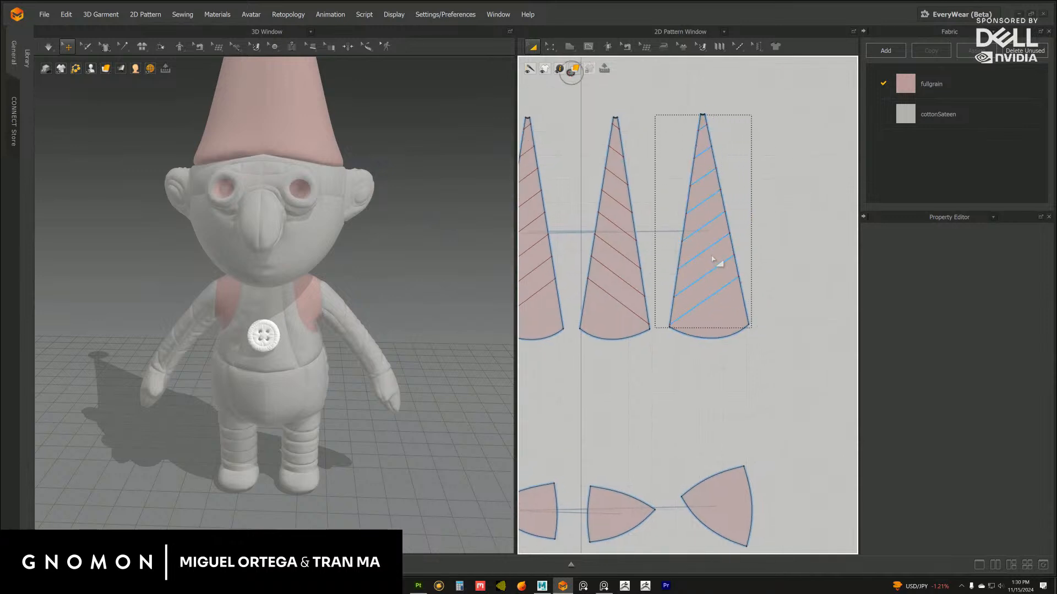
pyautogui.click(721, 232)
pyautogui.rightClick(708, 201)
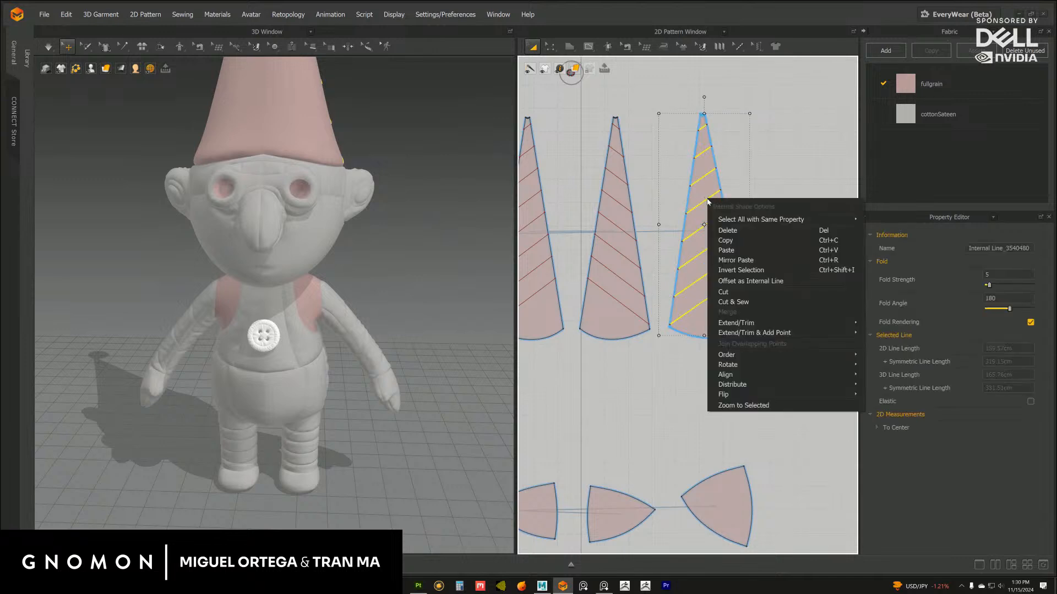
pyautogui.click(726, 301)
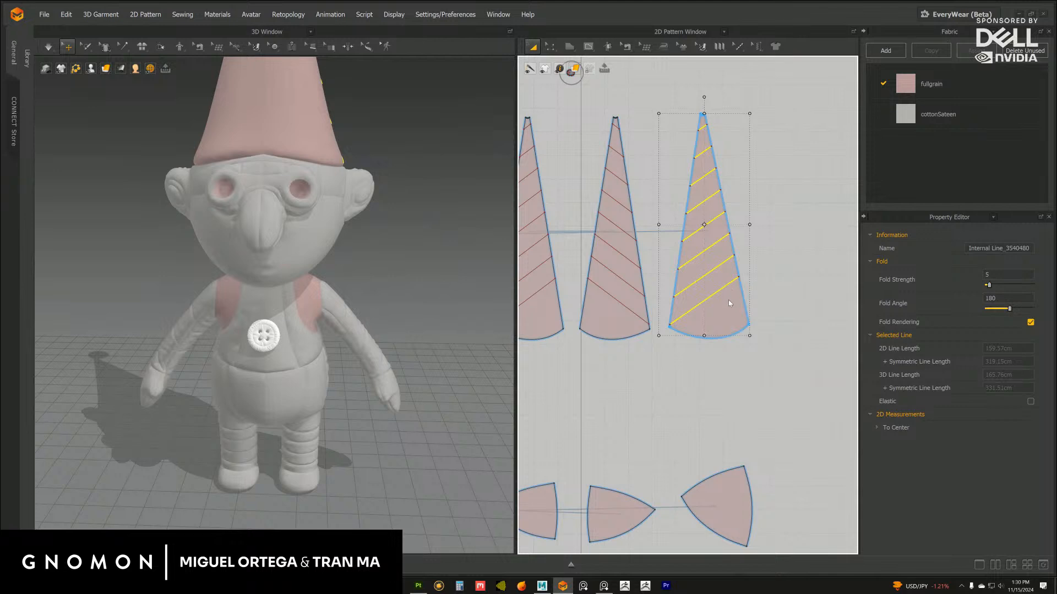
pyautogui.press('Escape')
pyautogui.moveTo(574, 138); pyautogui.dragTo(663, 175, button='middle')
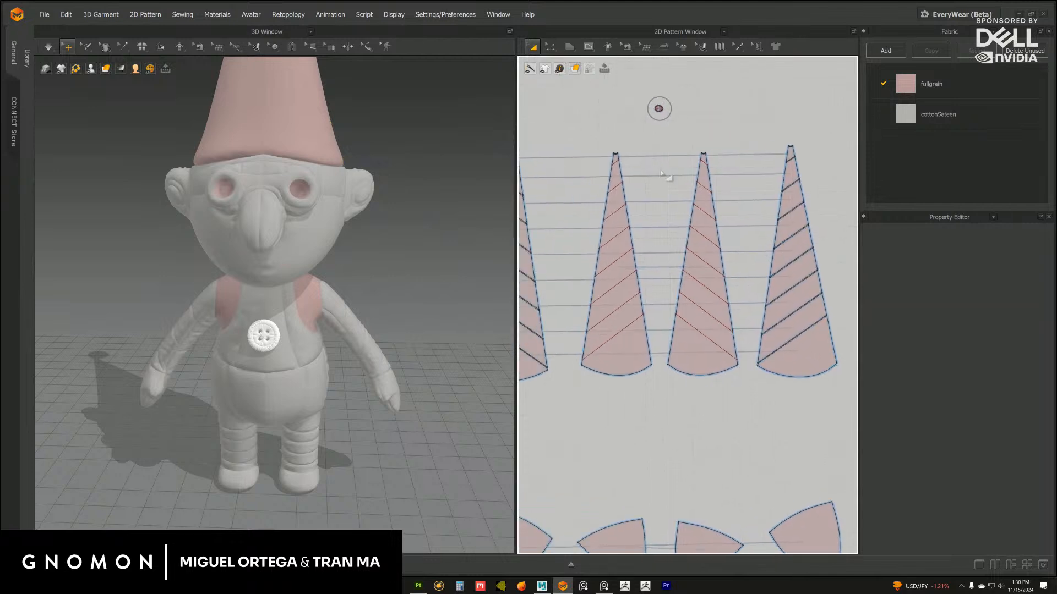
# Cut and sew the two inner hat panels along all of their diagonal internal lines
pyautogui.moveTo(659, 149); pyautogui.dragTo(753, 376)
pyautogui.rightClick(703, 186)
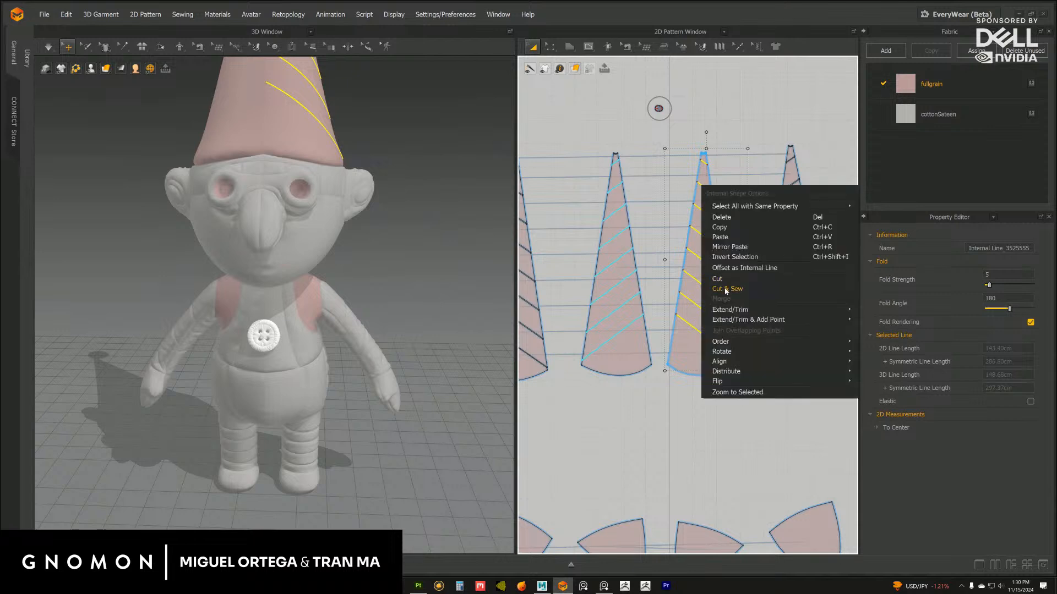
pyautogui.click(726, 289)
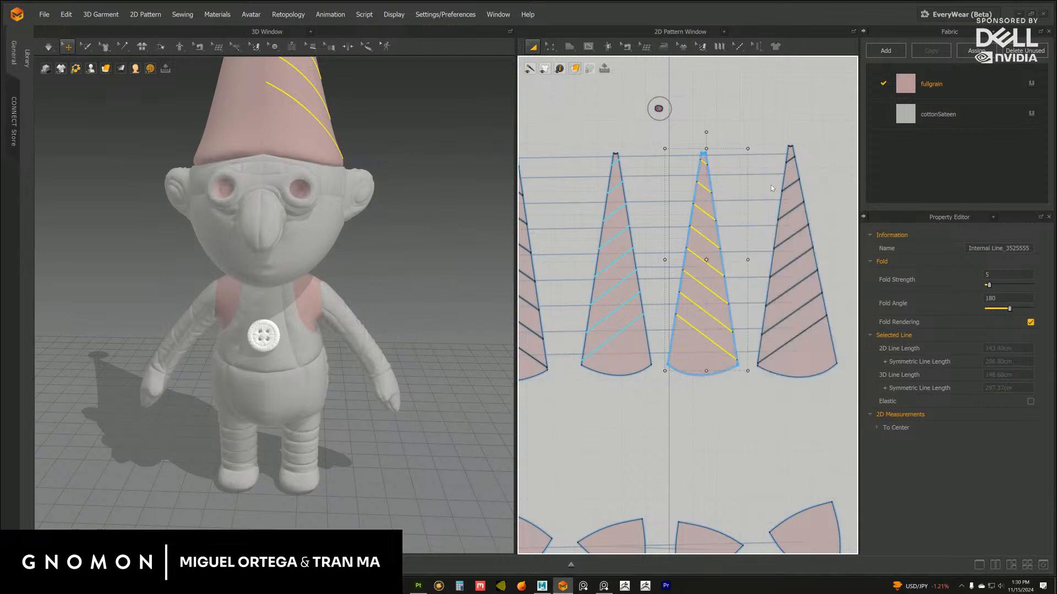
pyautogui.click(736, 240)
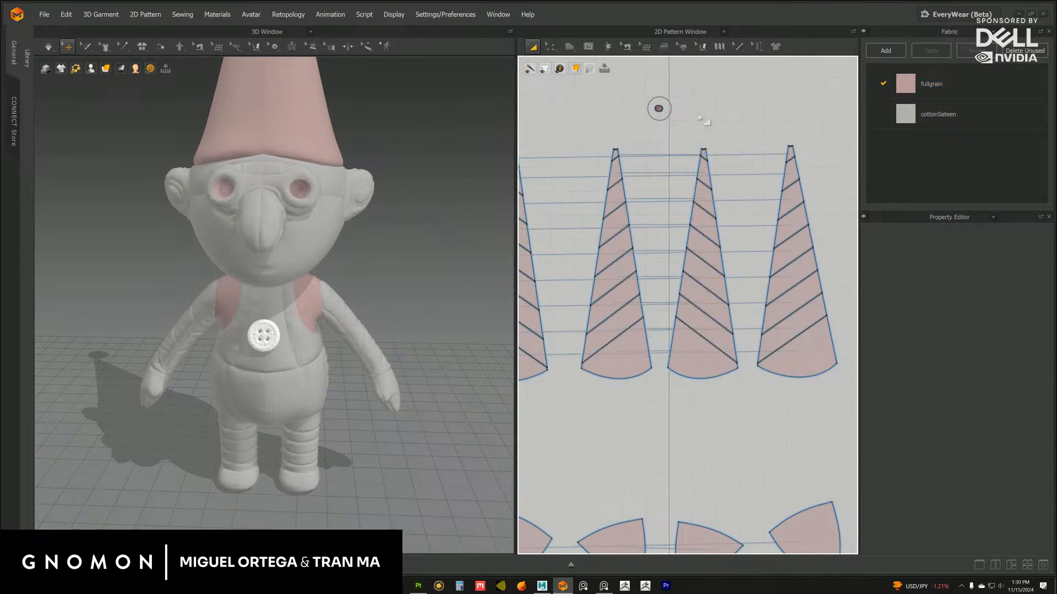
# In the UV Editor, shift the widest bands of the hat panel beside UV tile 3 upward, leaving thin gaps between them
pyautogui.click(724, 32)
pyautogui.click(660, 153)
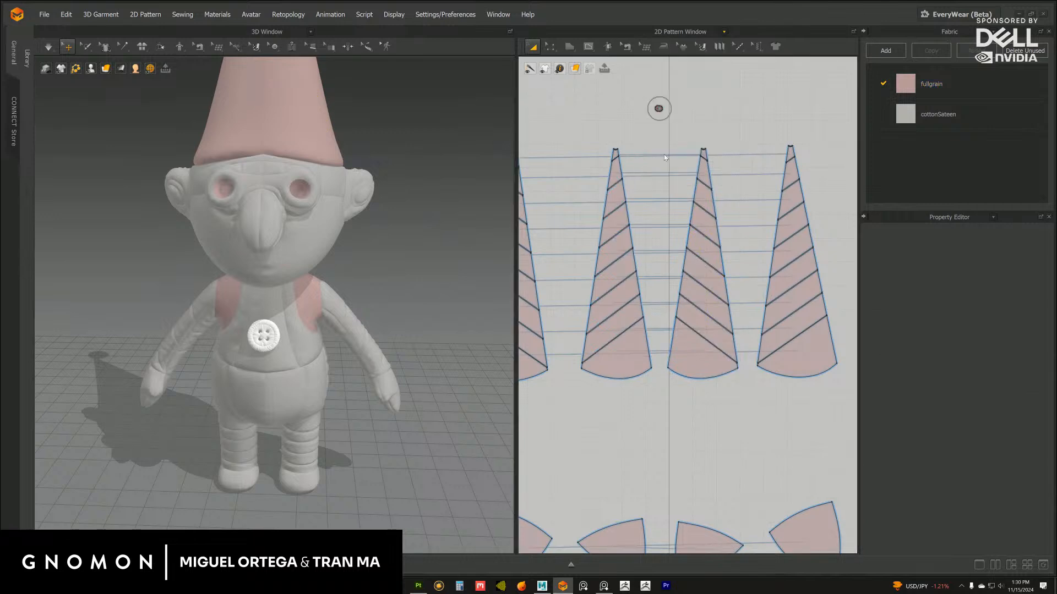
pyautogui.scroll(8, 720, 160)
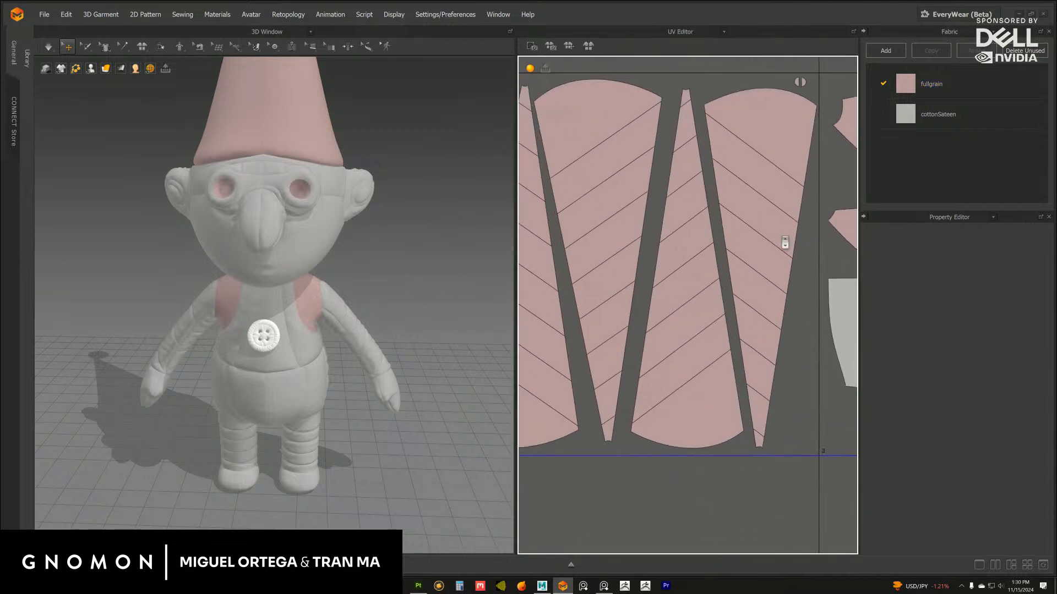
pyautogui.scroll(-3, 654, 129)
pyautogui.scroll(4, 672, 137)
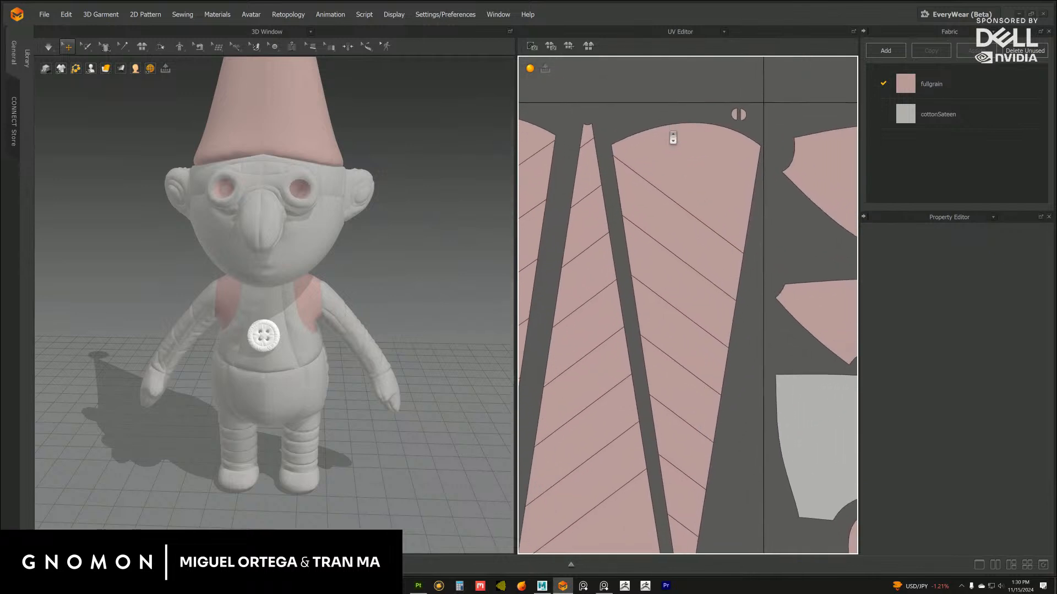
pyautogui.click(684, 138)
pyautogui.moveTo(684, 137); pyautogui.dragTo(685, 134)
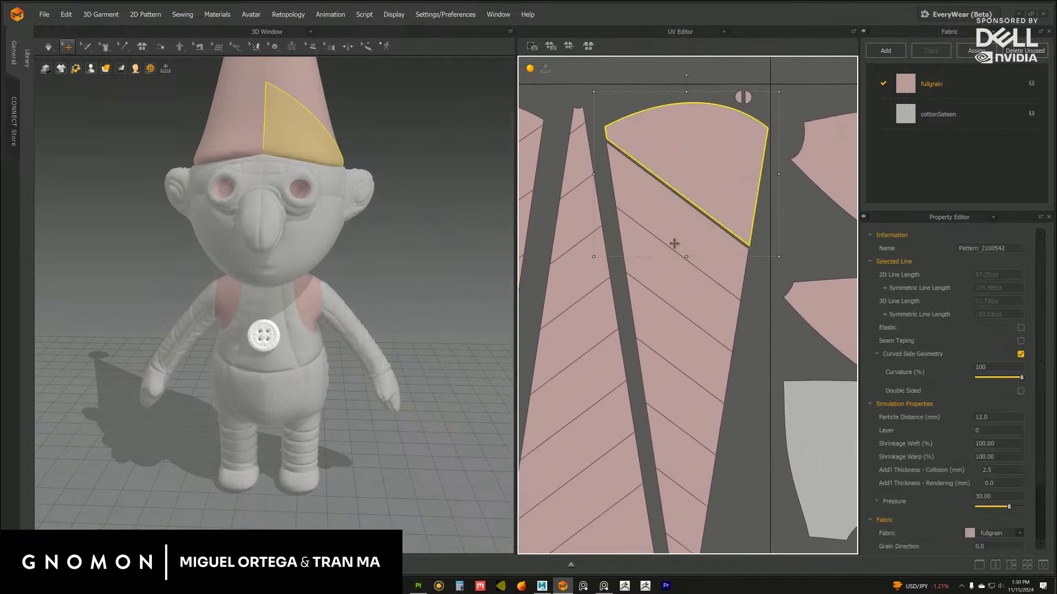
pyautogui.keyDown('shift'); pyautogui.click(671, 217); pyautogui.keyUp('shift')
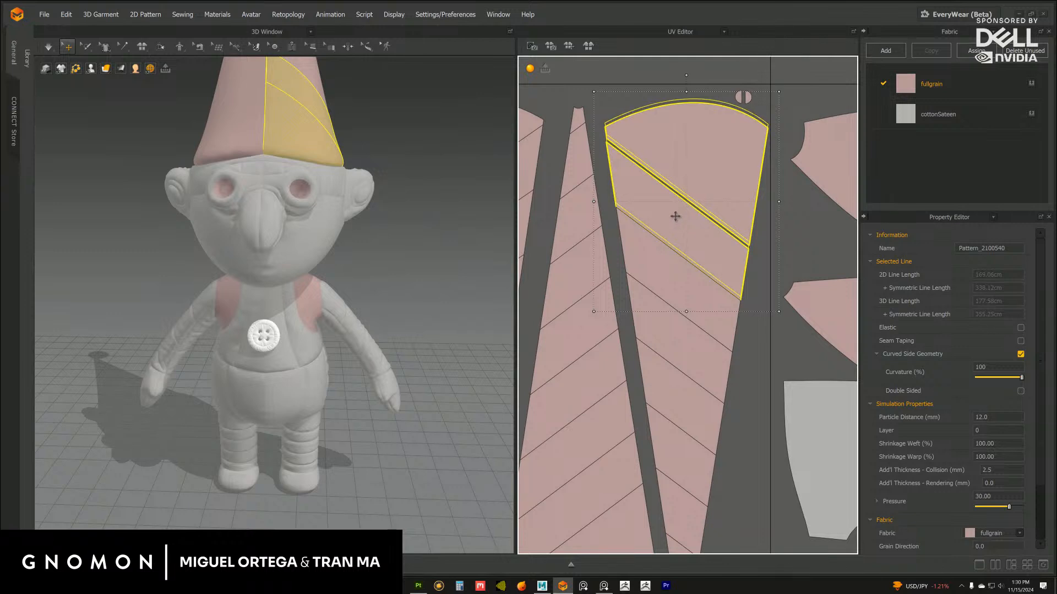
pyautogui.keyDown('shift'); pyautogui.click(667, 272); pyautogui.keyUp('shift')
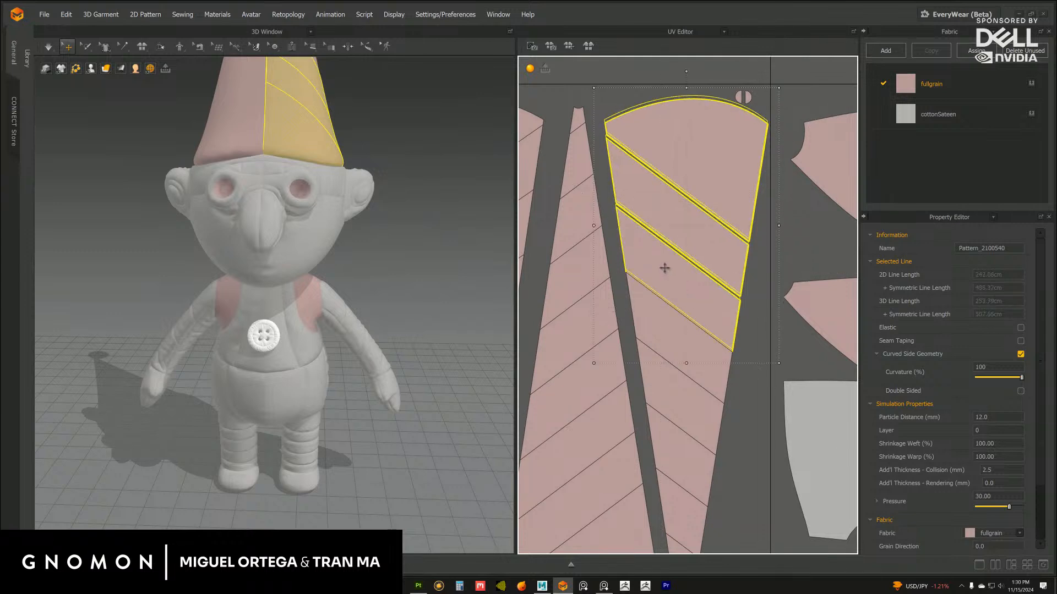
pyautogui.moveTo(681, 346); pyautogui.dragTo(680, 232, button='middle')
pyautogui.keyDown('shift'); pyautogui.click(697, 274); pyautogui.keyUp('shift')
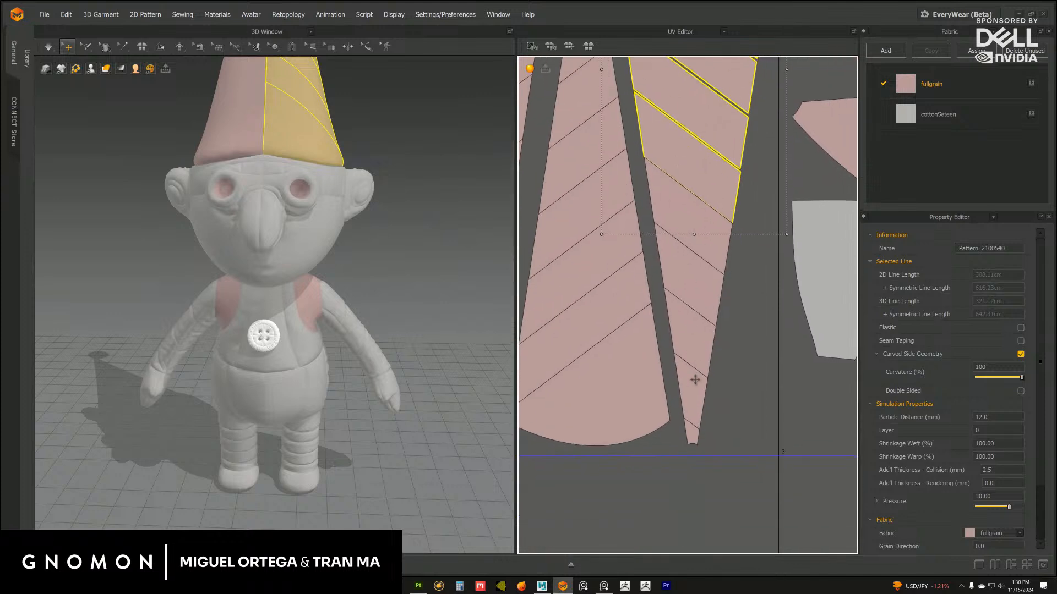
# Separate the remaining bands of that hat panel one by one from the narrow tip upward, leaving thin gaps between them
pyautogui.click(693, 437)
pyautogui.click(695, 390)
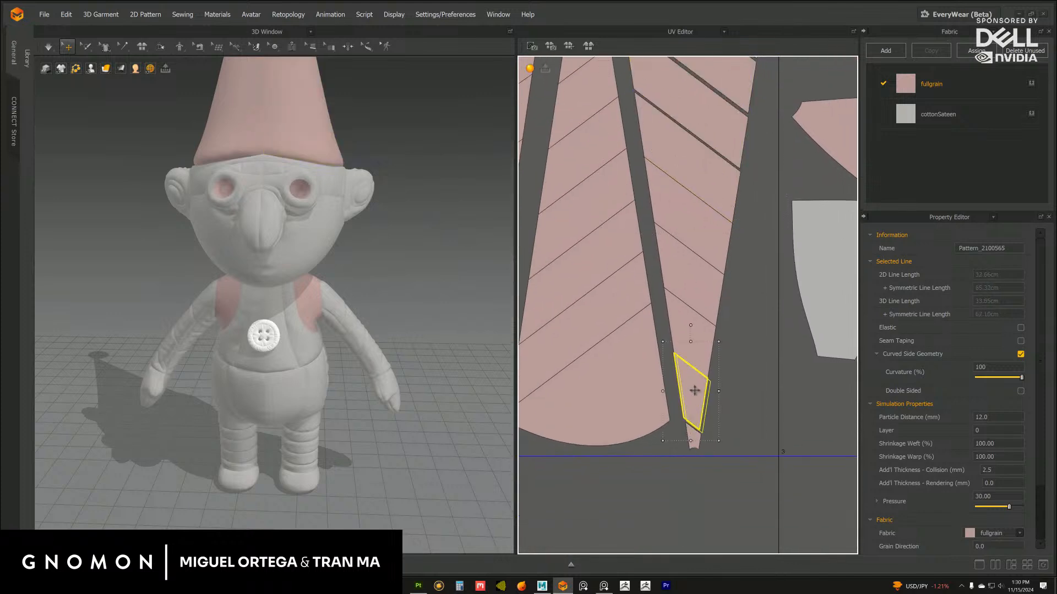
pyautogui.click(703, 330)
pyautogui.click(708, 277)
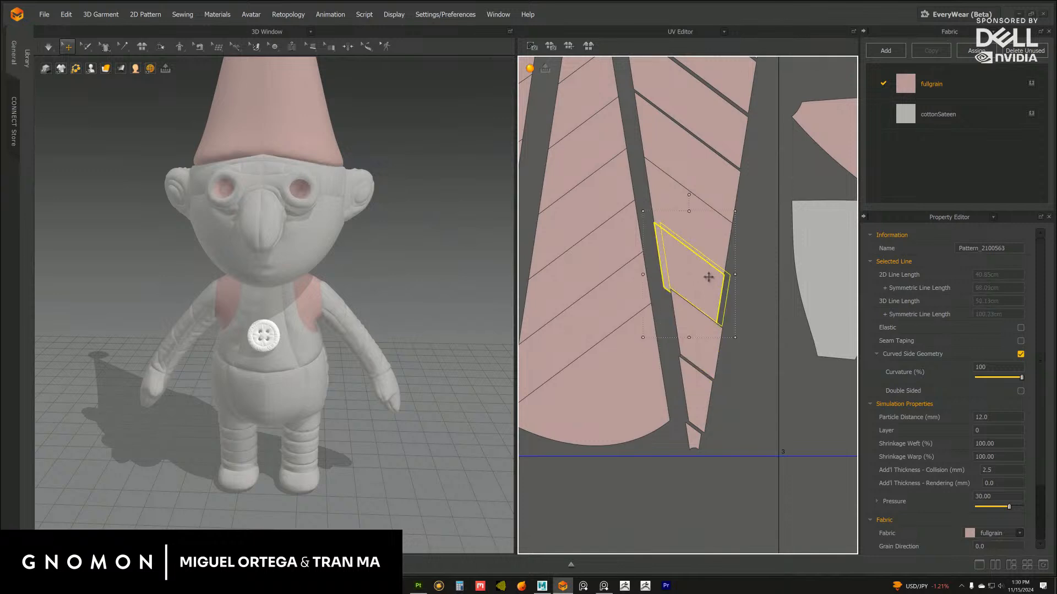
pyautogui.moveTo(708, 273); pyautogui.dragTo(709, 273)
pyautogui.moveTo(696, 212); pyautogui.dragTo(688, 253, button='middle')
pyautogui.moveTo(694, 265); pyautogui.dragTo(701, 261)
pyautogui.moveTo(699, 241); pyautogui.dragTo(697, 316, button='middle')
pyautogui.moveTo(685, 278); pyautogui.dragTo(698, 257)
pyautogui.moveTo(698, 257); pyautogui.dragTo(692, 283, button='middle')
pyautogui.click(696, 274)
pyautogui.moveTo(700, 226); pyautogui.dragTo(699, 266, button='middle')
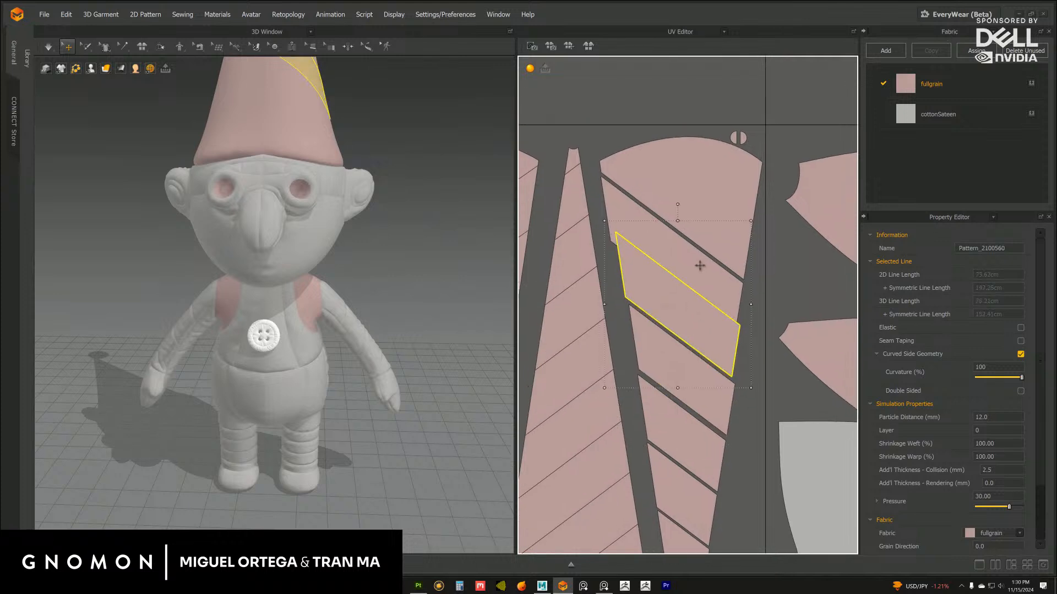
# Nudge the panel's wide end band outward and move the small half-disc pieces clear of it, above the UV tile edge
pyautogui.moveTo(723, 191); pyautogui.dragTo(729, 185)
pyautogui.click(739, 136)
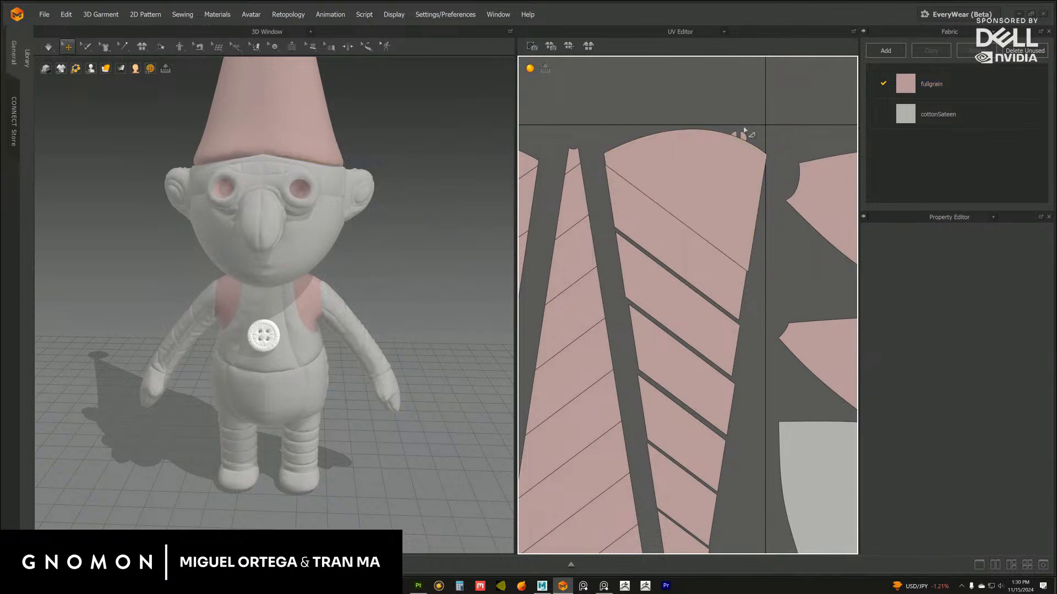
pyautogui.moveTo(608, 117); pyautogui.dragTo(593, 104)
# Place the panel's small tip piece beside its narrow end and nudge the neighbouring narrow bands down
pyautogui.moveTo(661, 297); pyautogui.dragTo(699, 151, button='middle')
pyautogui.moveTo(698, 268); pyautogui.dragTo(678, 160, button='middle')
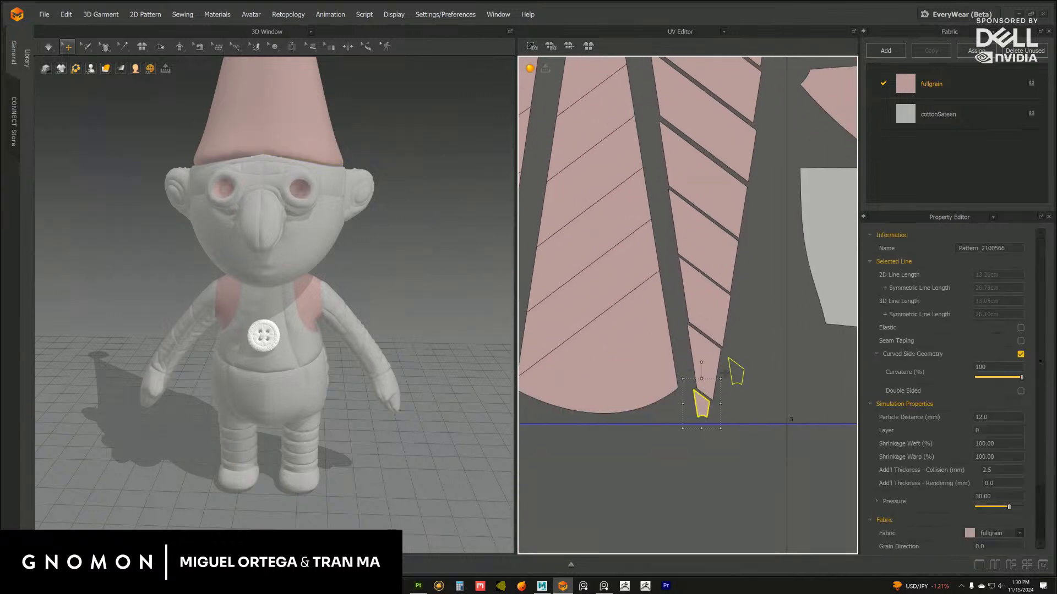
pyautogui.click(701, 377)
pyautogui.moveTo(701, 377); pyautogui.dragTo(701, 377)
pyautogui.moveTo(704, 320); pyautogui.dragTo(702, 334)
pyautogui.moveTo(739, 199); pyautogui.dragTo(725, 278, button='middle')
pyautogui.scroll(-4, 687, 248)
pyautogui.moveTo(687, 248); pyautogui.dragTo(708, 174)
pyautogui.moveTo(686, 204); pyautogui.dragTo(680, 227, button='middle')
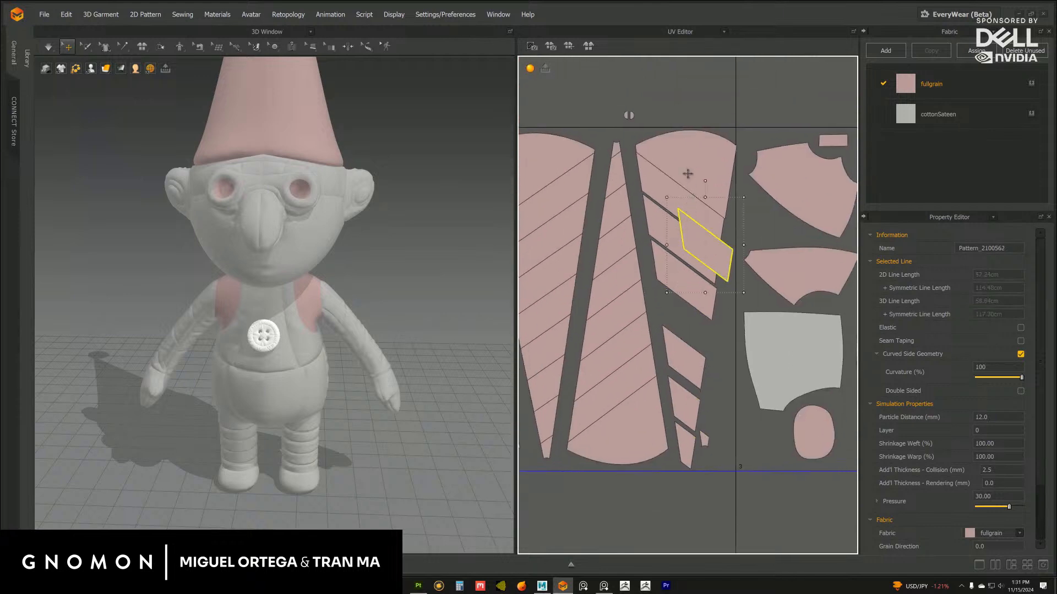
pyautogui.hotkey('ctrl', 'z')
# Reposition the middle bands of the hat panel to even out their gaps, nudging the second-widest band upward
pyautogui.moveTo(629, 150); pyautogui.dragTo(689, 372)
pyautogui.keyDown('shift'); pyautogui.click(697, 359); pyautogui.keyUp('shift')
pyautogui.click(745, 260)
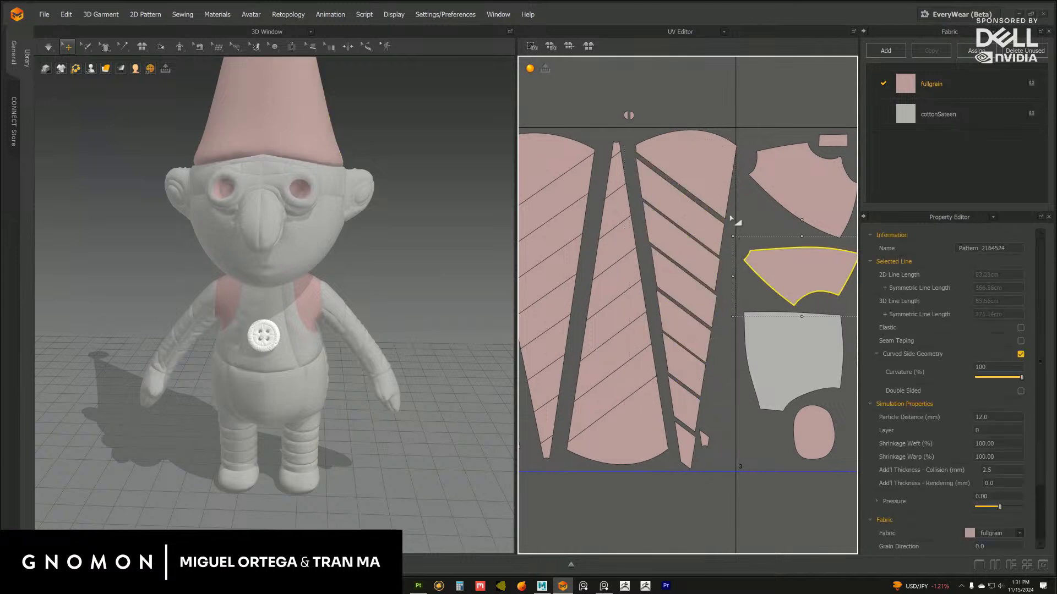
pyautogui.scroll(3, 698, 198)
pyautogui.click(700, 172)
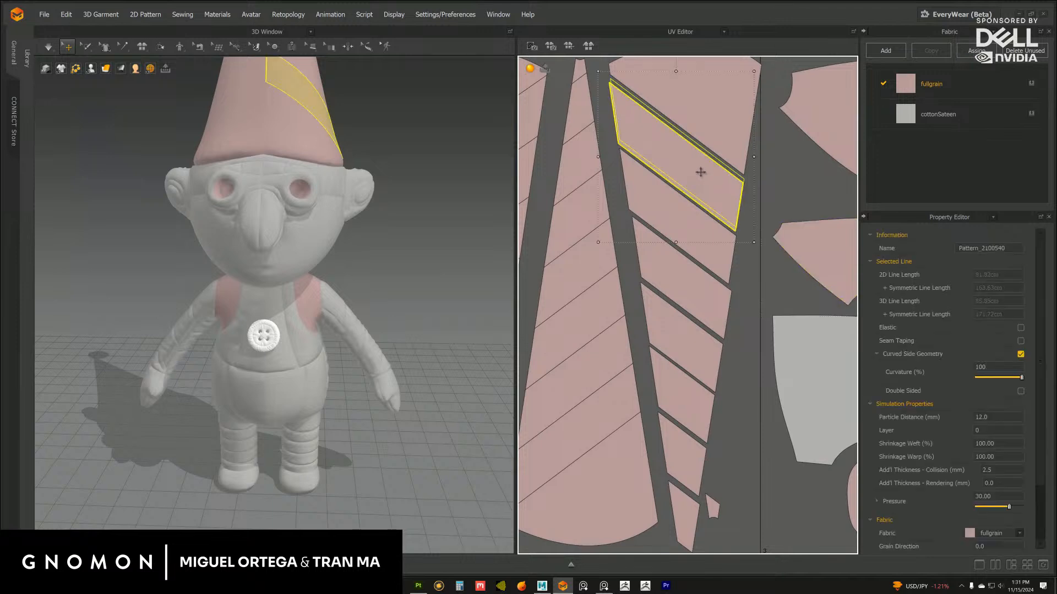
pyautogui.moveTo(700, 171); pyautogui.dragTo(701, 169)
pyautogui.click(775, 191)
pyautogui.scroll(-1, 775, 189)
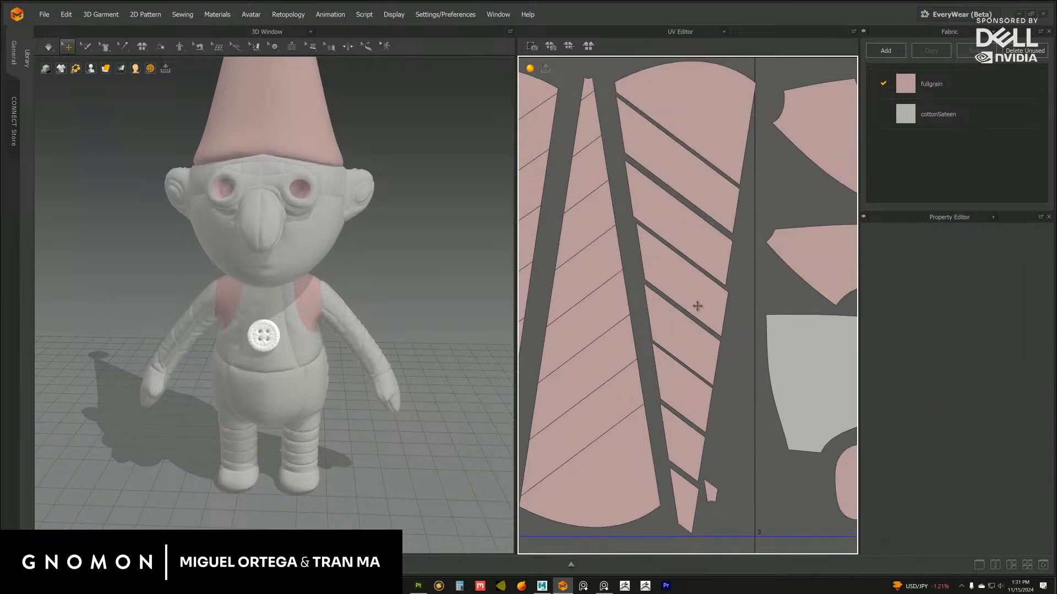
# Reposition the two widest bands of the separated hat panel so the gaps between them match the others
pyautogui.scroll(3, 790, 130)
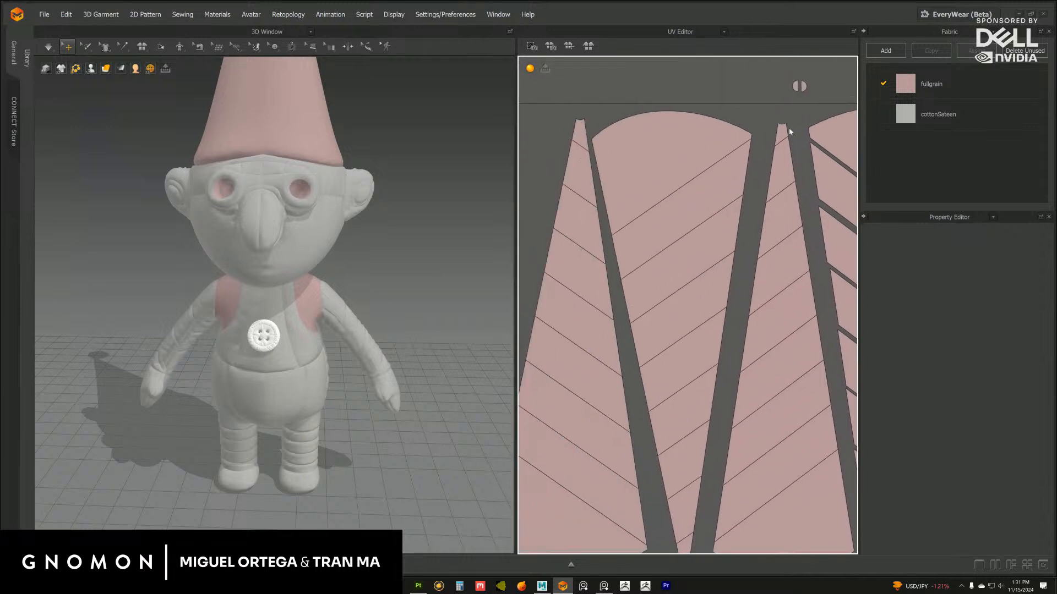
pyautogui.scroll(-2, 728, 106)
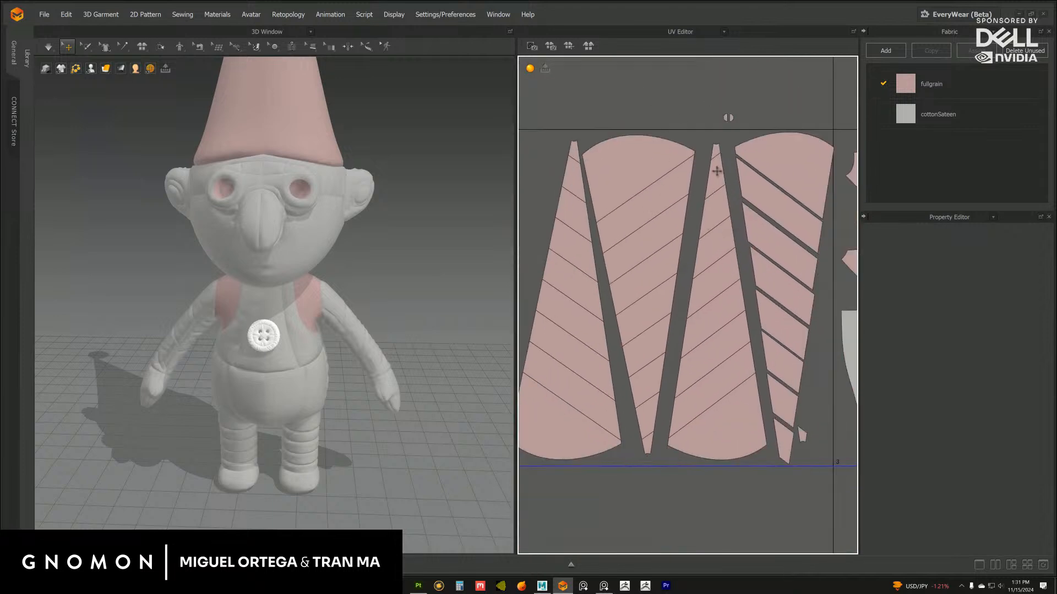
pyautogui.moveTo(746, 168); pyautogui.dragTo(646, 211, button='middle')
pyautogui.scroll(3, 698, 183)
pyautogui.moveTo(718, 201); pyautogui.dragTo(637, 81)
pyautogui.hotkey('ctrl', 'z')
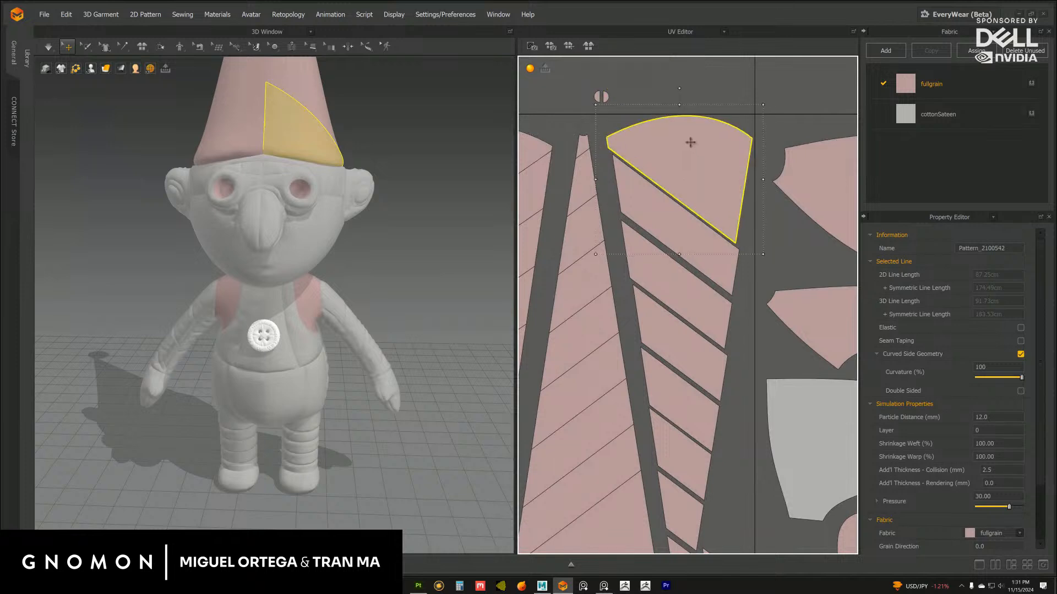
pyautogui.scroll(2, 689, 189)
pyautogui.click(662, 227)
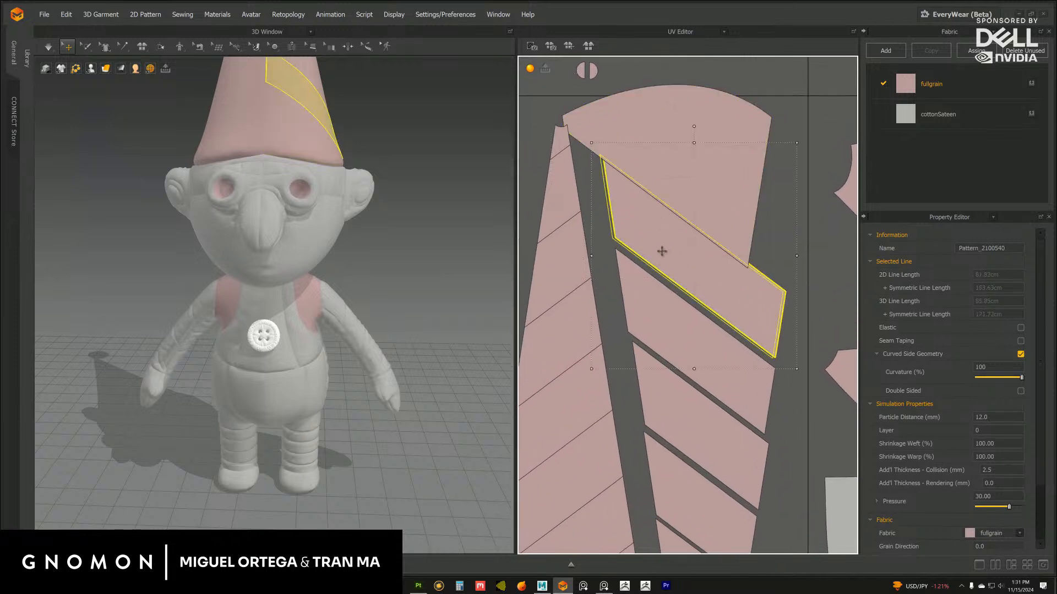
pyautogui.moveTo(717, 133); pyautogui.dragTo(742, 148)
pyautogui.click(713, 70)
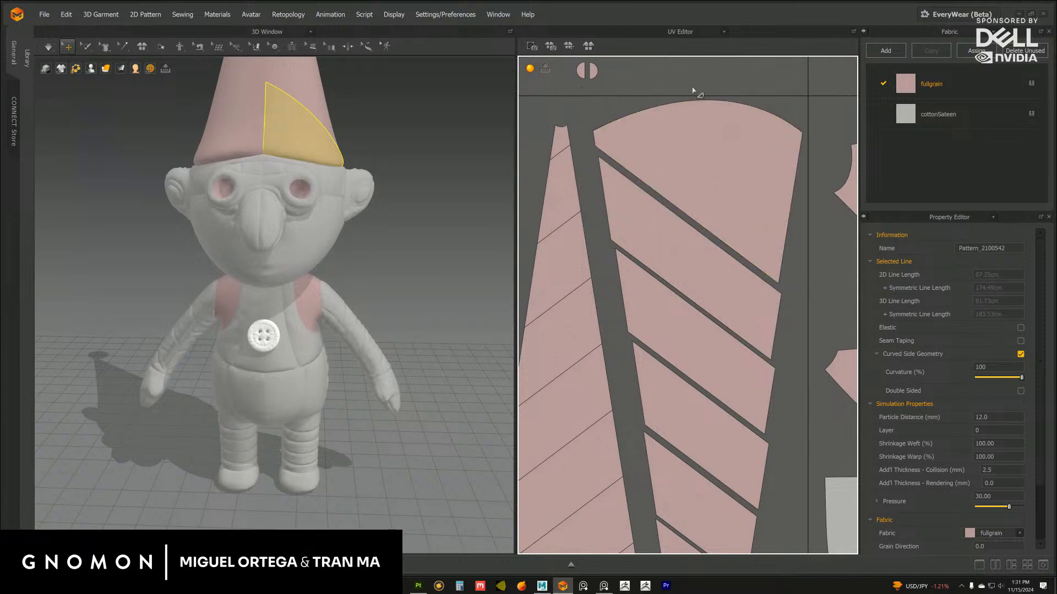
# Move the two small half-disc pieces inside the UV tile, between the neighbouring panel's tip and the separated panel
pyautogui.moveTo(663, 73); pyautogui.dragTo(721, 154, button='middle')
pyautogui.moveTo(611, 120); pyautogui.dragTo(664, 168)
pyautogui.moveTo(650, 152); pyautogui.dragTo(662, 192)
pyautogui.click(762, 139)
pyautogui.scroll(-5, 696, 161)
pyautogui.scroll(-4, 707, 151)
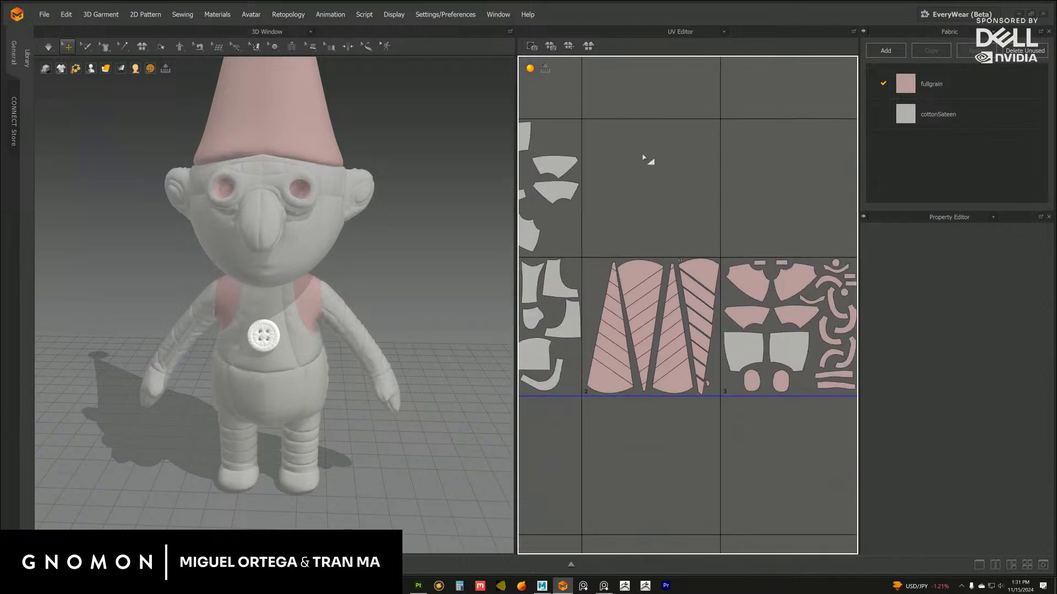
pyautogui.scroll(1, 649, 199)
pyautogui.moveTo(636, 235); pyautogui.dragTo(780, 424)
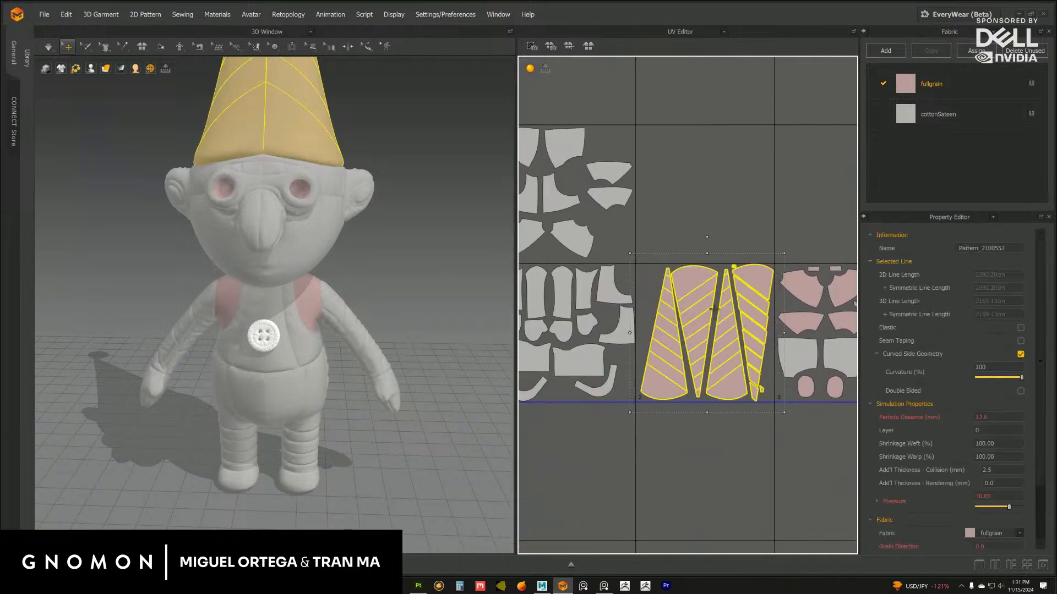
pyautogui.rightClick(695, 300)
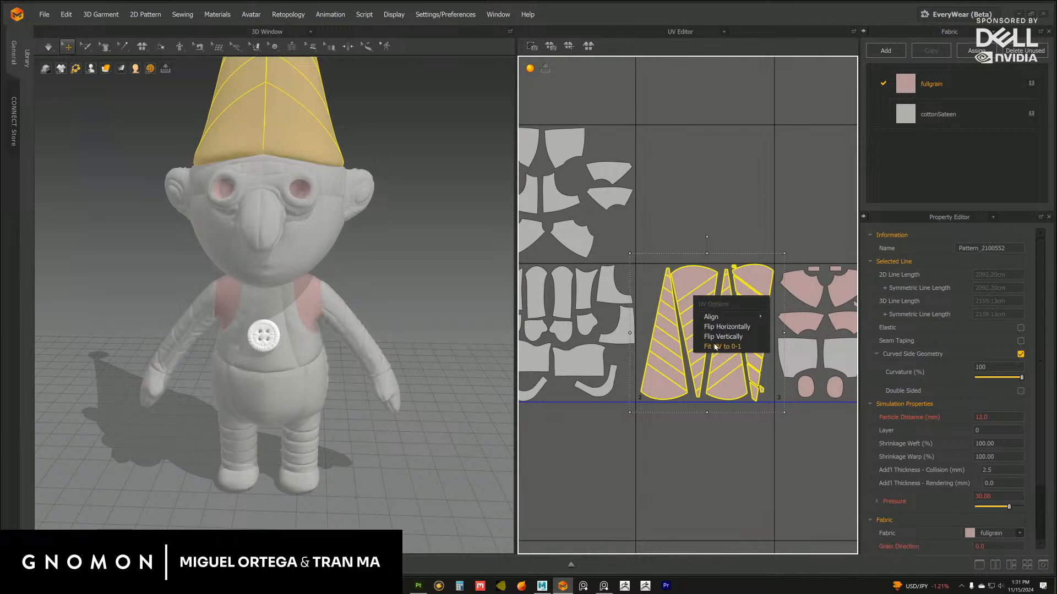
pyautogui.click(699, 188)
pyautogui.scroll(-1, 731, 195)
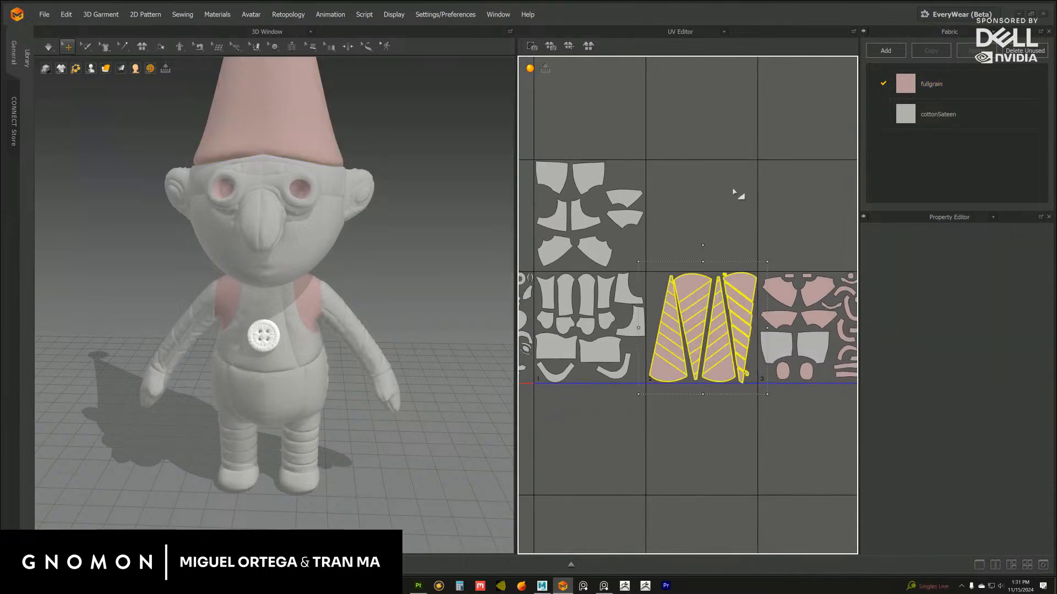
pyautogui.click(732, 197)
# Shift the three narrowest bands of the hat panel at the tile's opposite side upward with gaps, and set the tip piece aside
pyautogui.scroll(5, 715, 165)
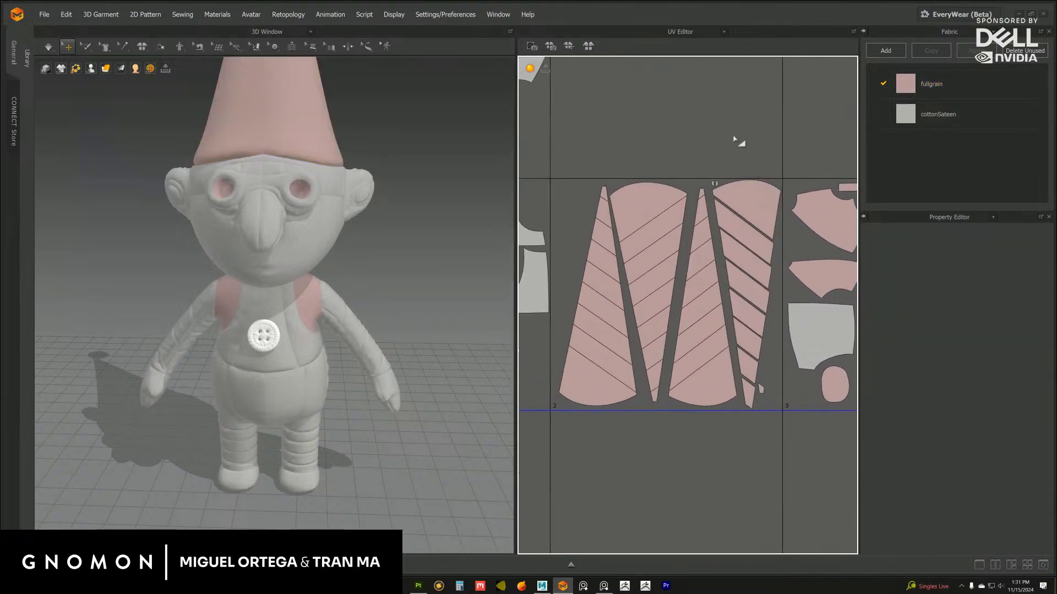
pyautogui.scroll(5, 716, 126)
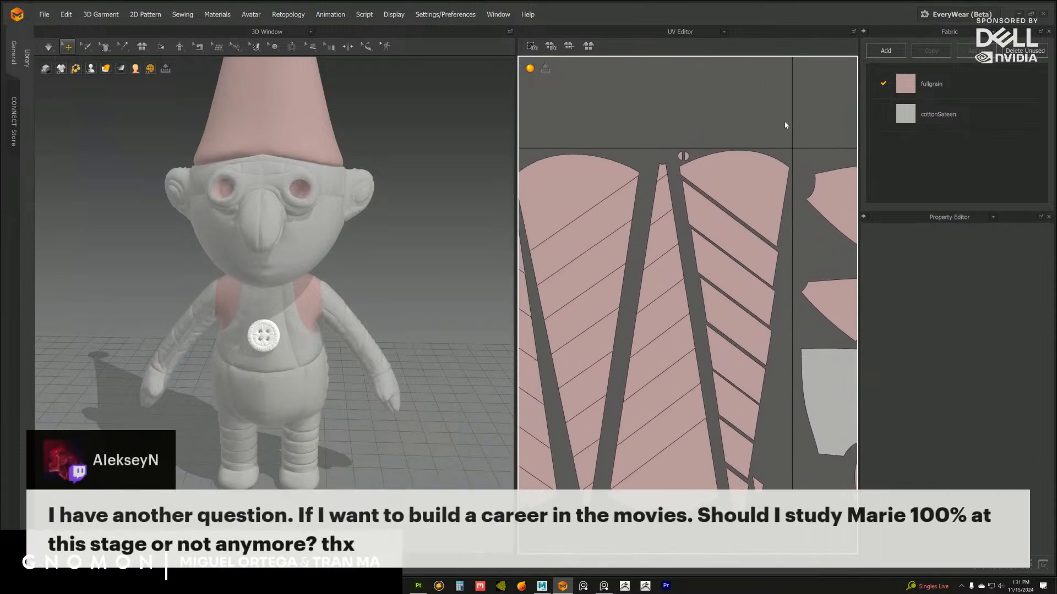
pyautogui.scroll(5, 690, 139)
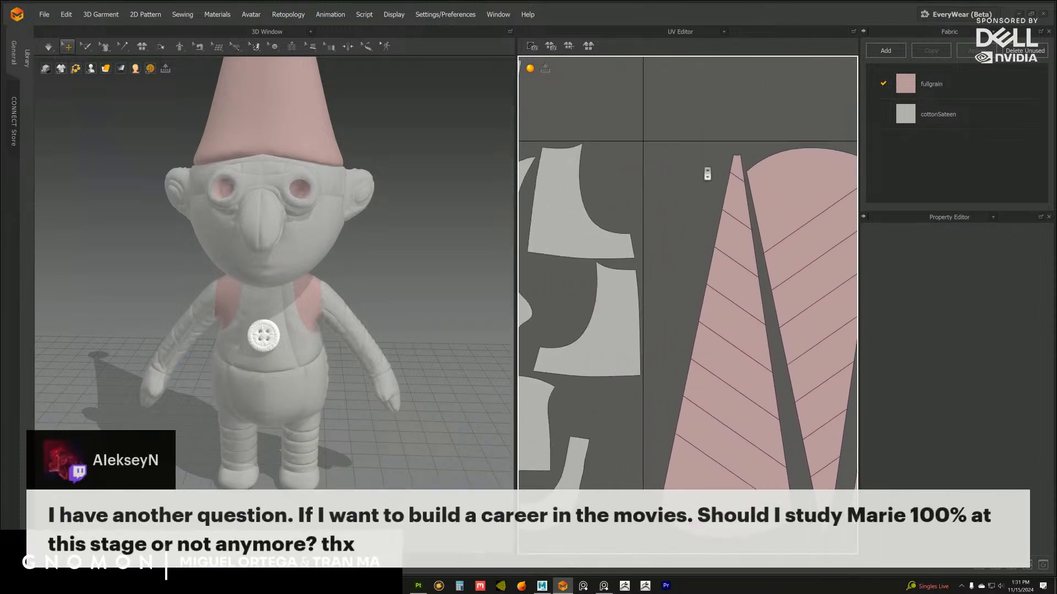
pyautogui.moveTo(690, 139); pyautogui.dragTo(640, 206, button='middle')
pyautogui.moveTo(721, 132); pyautogui.dragTo(721, 125)
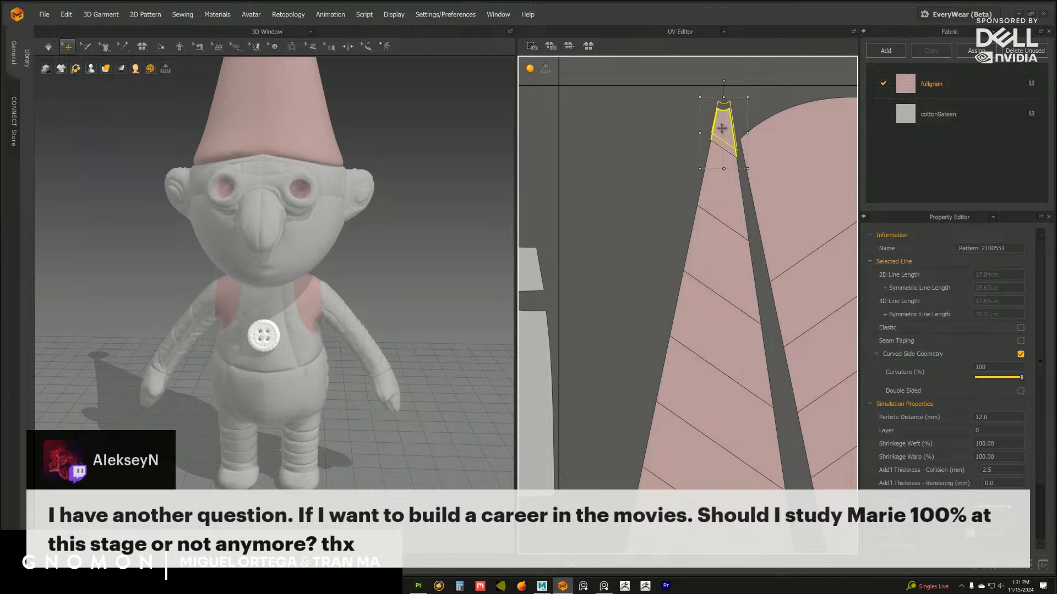
pyautogui.keyDown('shift'); pyautogui.click(719, 203); pyautogui.keyUp('shift')
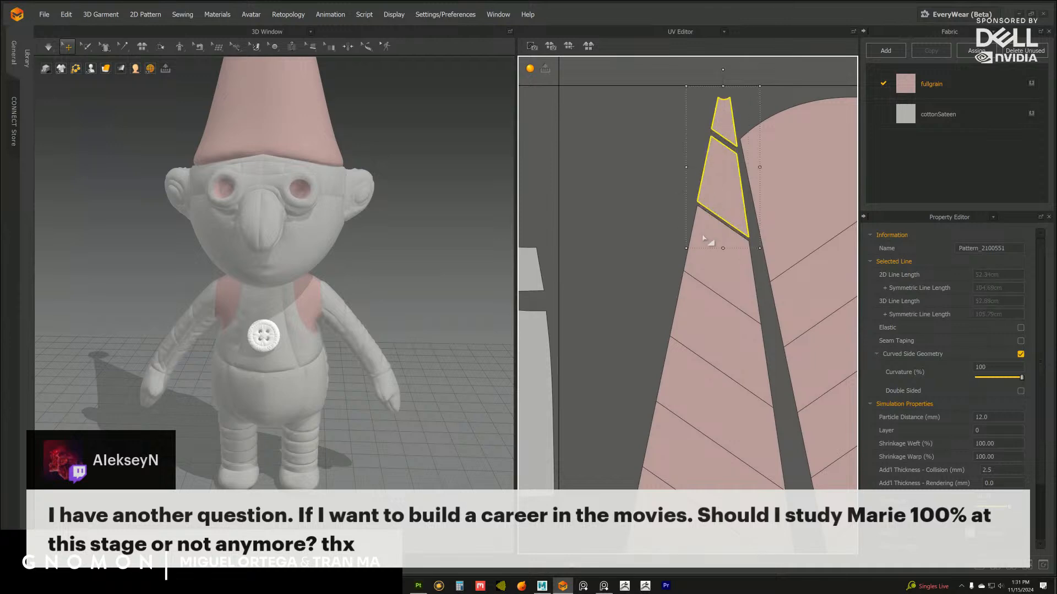
pyautogui.moveTo(718, 268); pyautogui.dragTo(697, 221)
pyautogui.click(667, 161)
pyautogui.moveTo(721, 111); pyautogui.dragTo(659, 116)
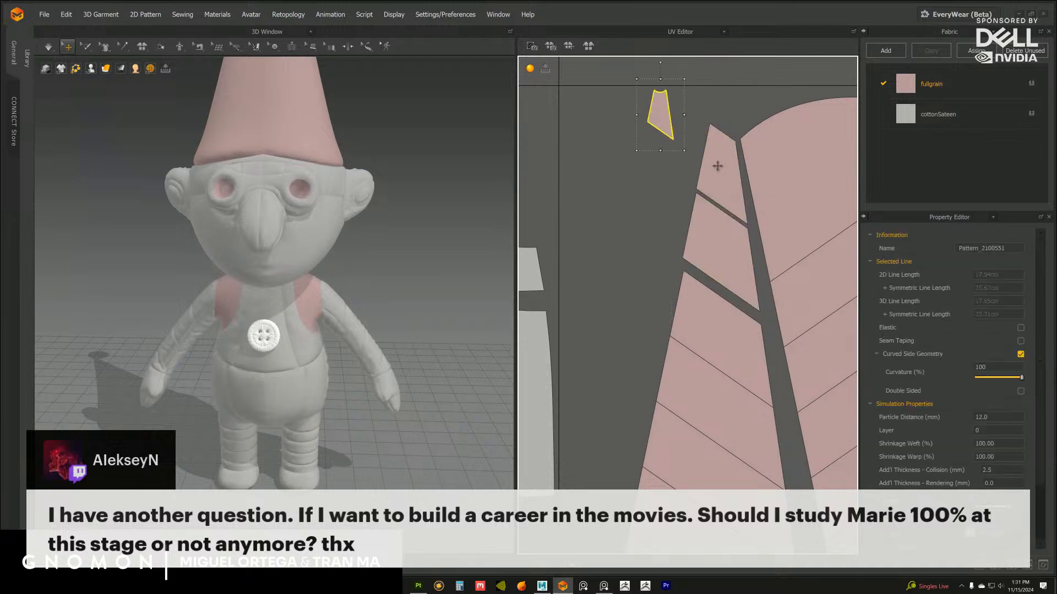
# Shift the two narrowest bands of the outermost hat panel, beside its set-aside tip piece, upward with a gap between them
pyautogui.moveTo(718, 168); pyautogui.dragTo(713, 166)
pyautogui.moveTo(716, 249); pyautogui.dragTo(708, 248)
pyautogui.keyDown('shift'); pyautogui.click(720, 169); pyautogui.keyUp('shift')
pyautogui.moveTo(720, 169); pyautogui.dragTo(719, 155)
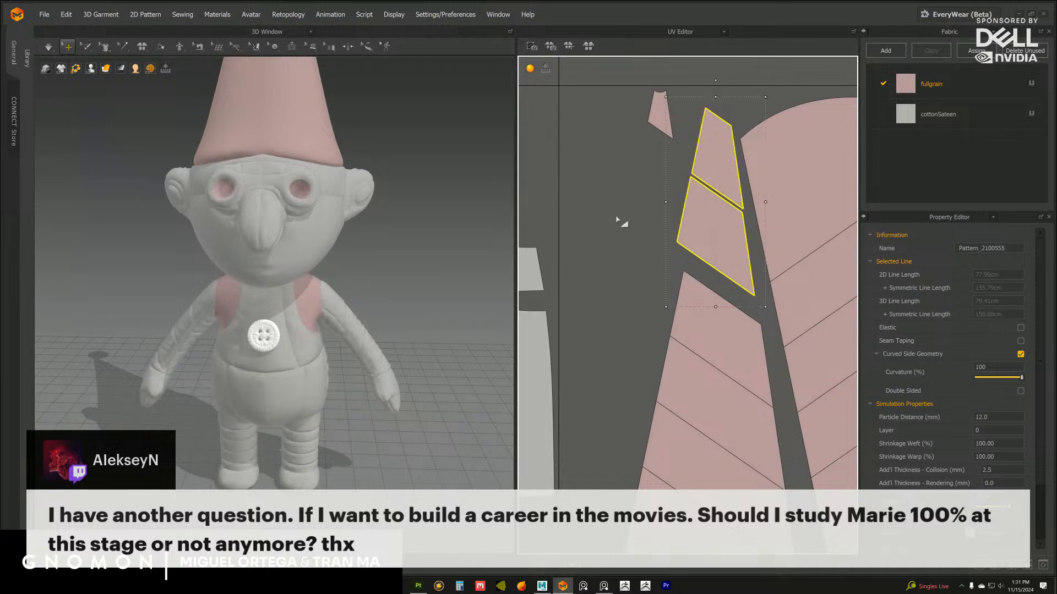
pyautogui.click(619, 220)
pyautogui.click(710, 235)
pyautogui.click(648, 273)
pyautogui.scroll(-2, 621, 244)
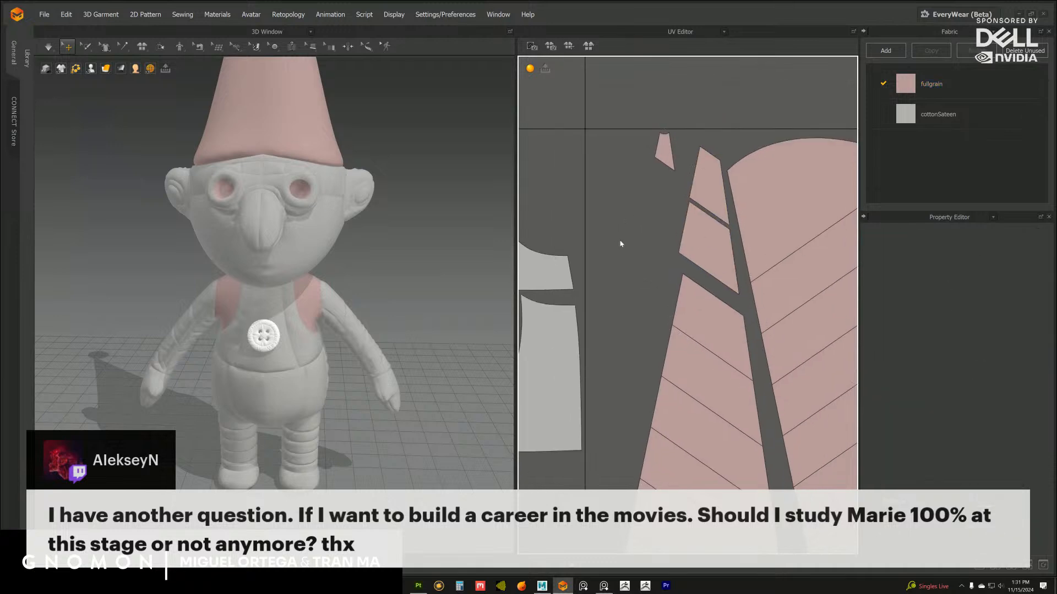
# Shift the three middle bands of the same hat panel upward one by one, leaving matching narrow gaps
pyautogui.scroll(2, 621, 244)
pyautogui.click(688, 217)
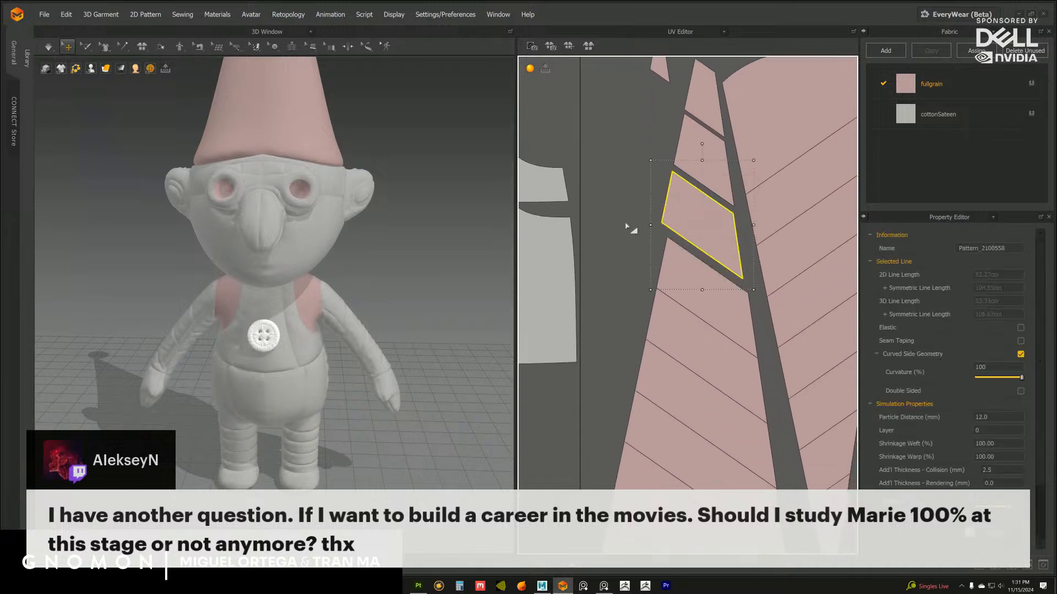
pyautogui.moveTo(596, 230); pyautogui.dragTo(626, 159, button='middle')
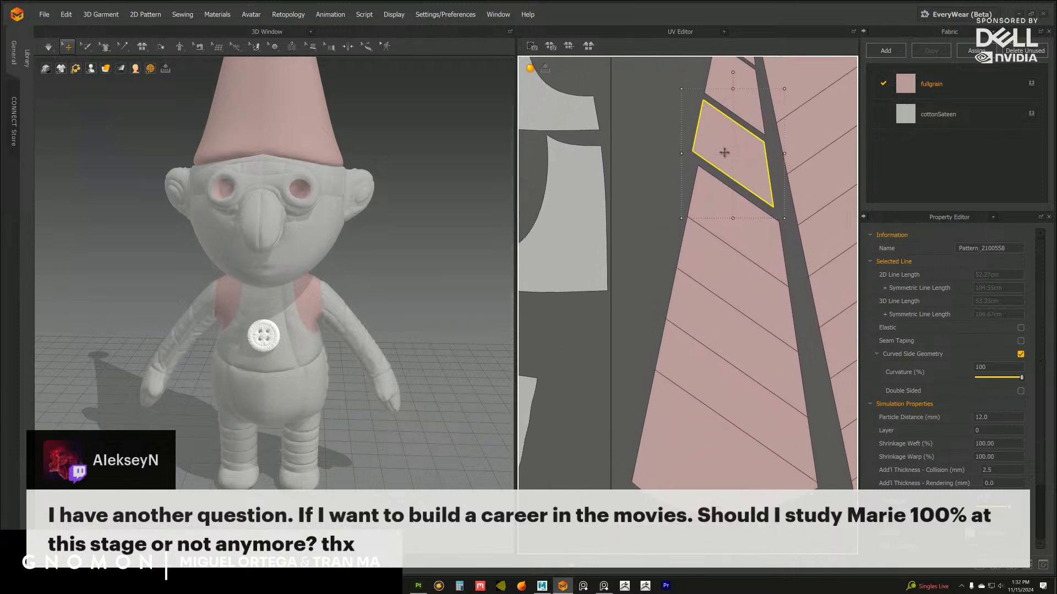
pyautogui.click(660, 189)
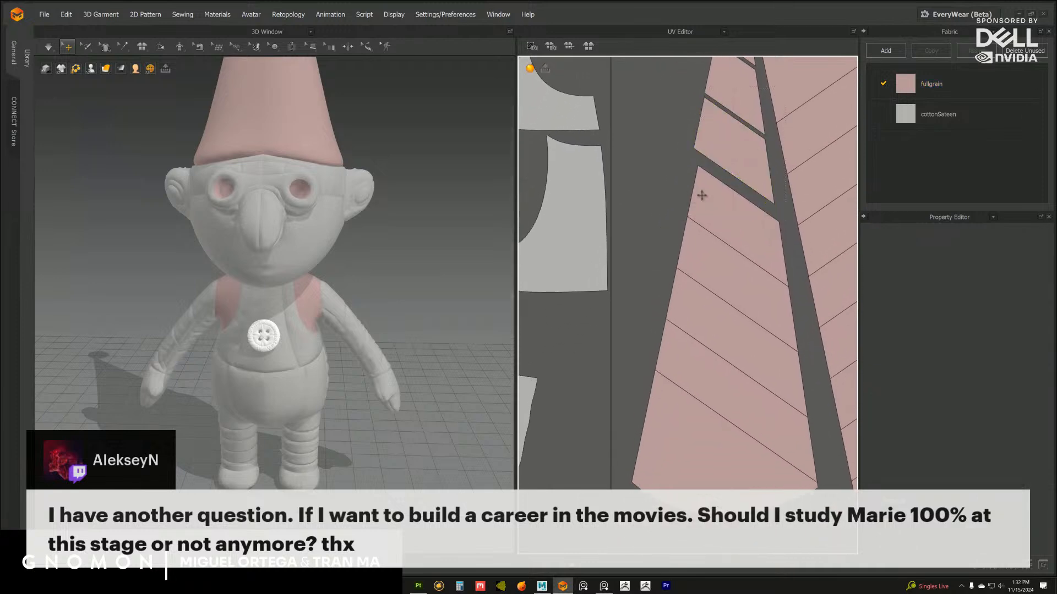
pyautogui.click(725, 206)
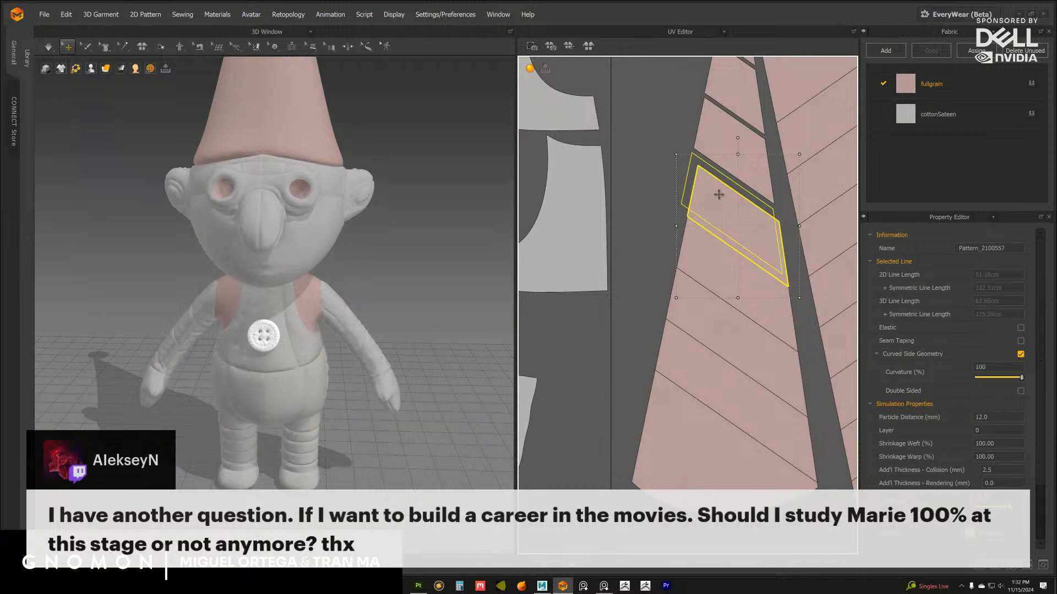
pyautogui.click(658, 236)
pyautogui.click(698, 242)
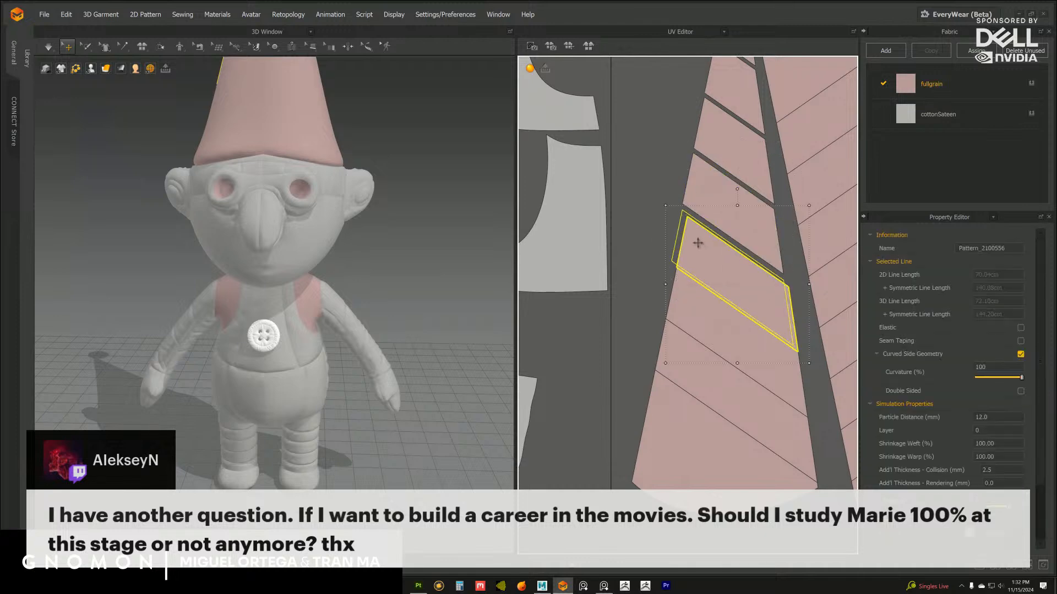
pyautogui.click(640, 275)
pyautogui.scroll(-3, 655, 319)
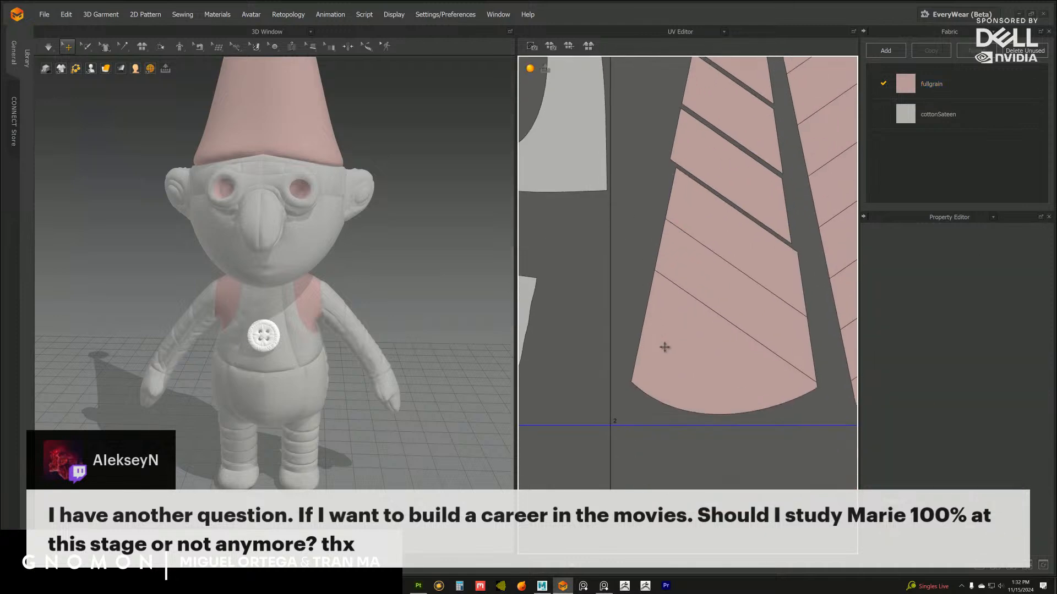
# Move the outermost panel's curved hem piece down to the tile's lower edge and space its two widest bands evenly above it
pyautogui.click(664, 347)
pyautogui.moveTo(675, 382); pyautogui.dragTo(665, 390)
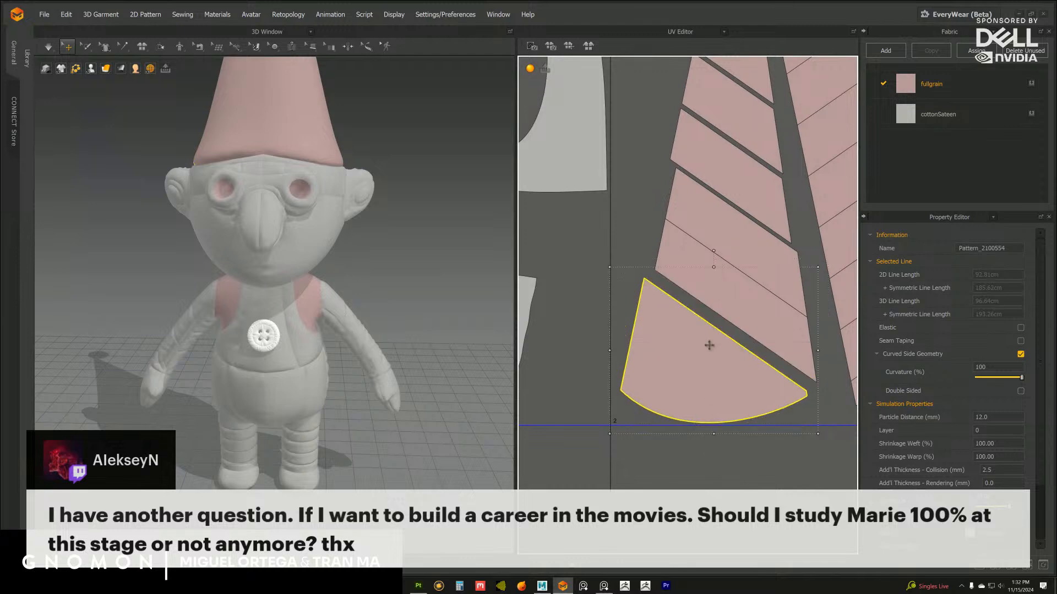
pyautogui.moveTo(675, 252); pyautogui.dragTo(679, 260)
pyautogui.click(682, 203)
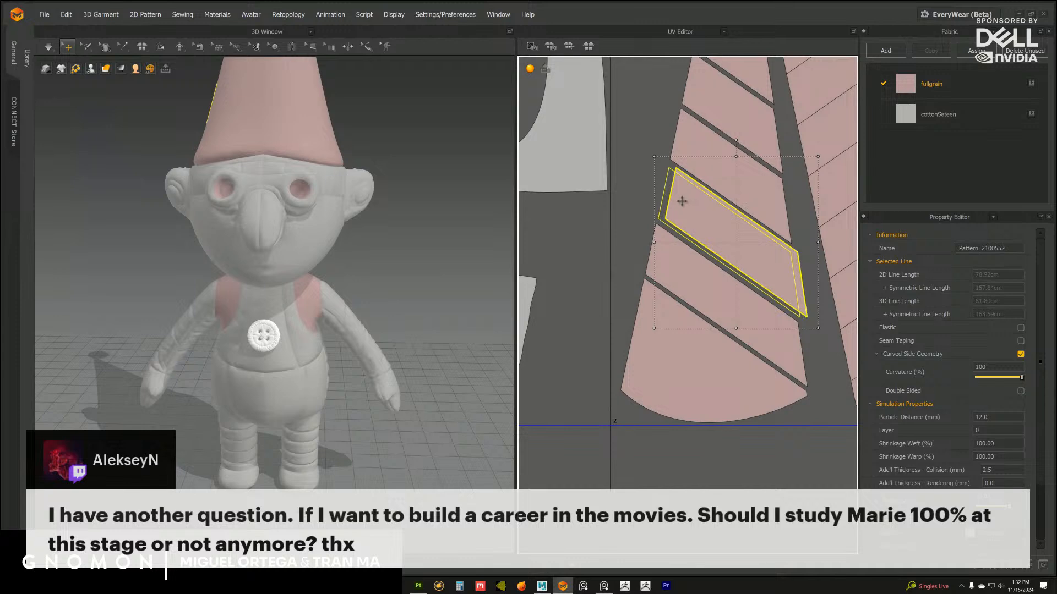
pyautogui.click(628, 207)
pyautogui.scroll(4, 608, 156)
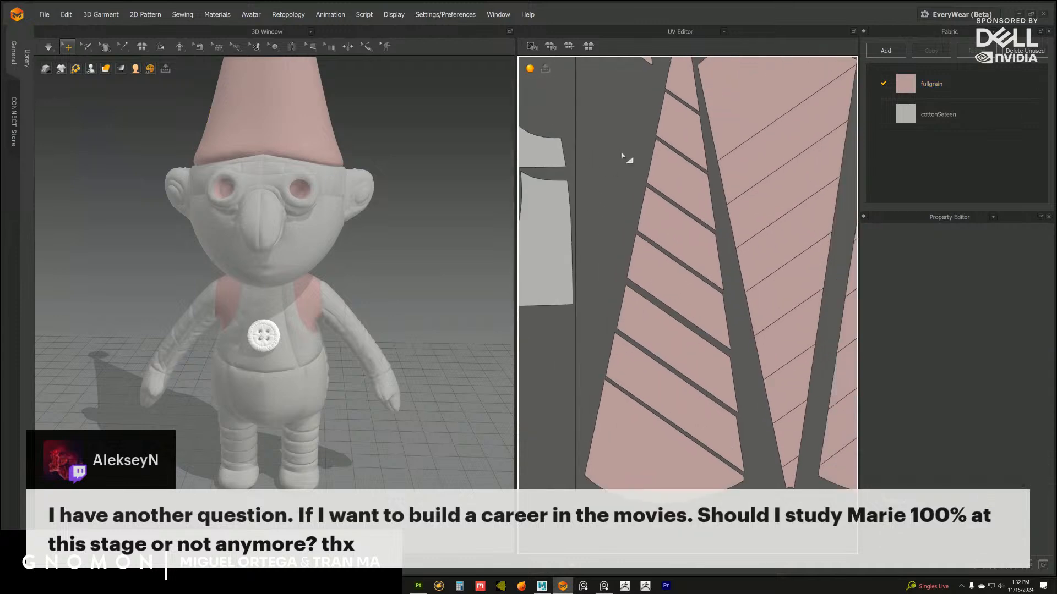
pyautogui.moveTo(653, 207); pyautogui.dragTo(619, 149, button='middle')
pyautogui.moveTo(605, 74); pyautogui.dragTo(607, 150, button='middle')
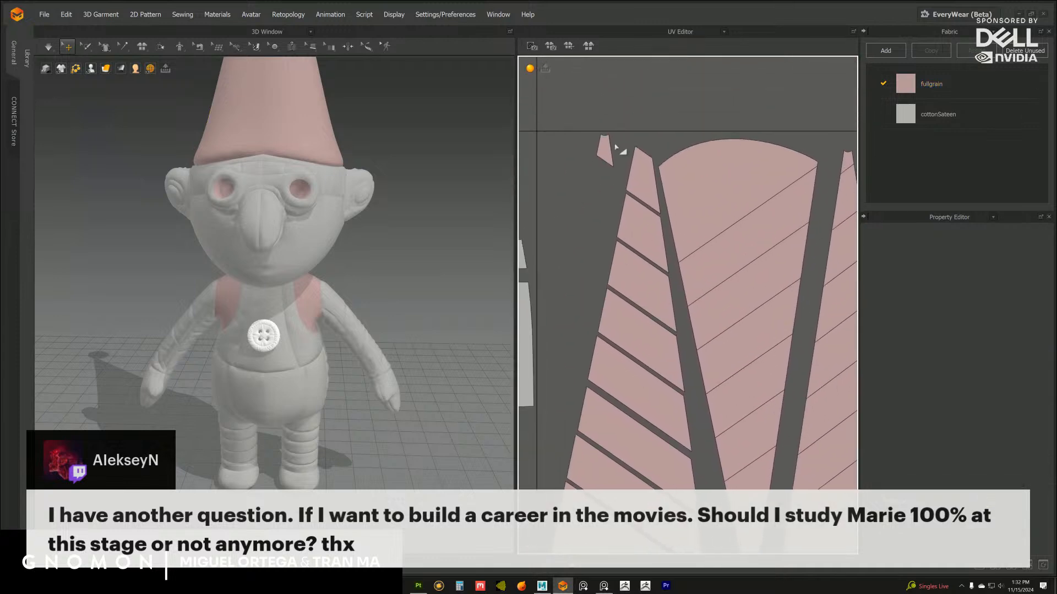
# Set the tip pieces of the two uncut-looking middle hat panels aside, into the empty space next to each panel's narrow end
pyautogui.click(607, 151)
pyautogui.moveTo(570, 251); pyautogui.dragTo(602, 202, button='middle')
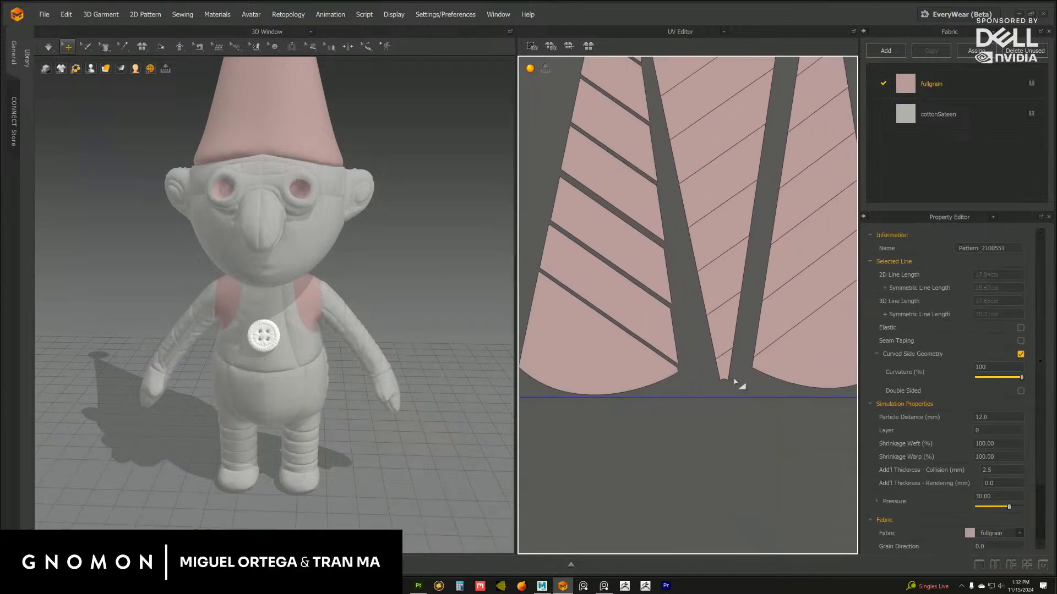
pyautogui.click(705, 379)
pyautogui.moveTo(729, 420); pyautogui.dragTo(720, 482, button='middle')
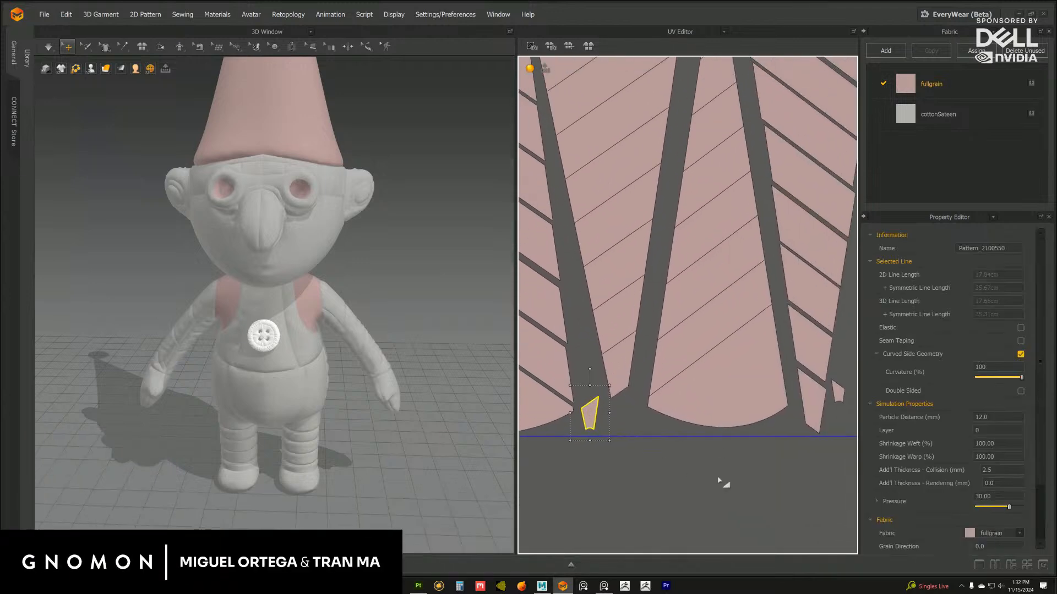
pyautogui.scroll(-3, 721, 482)
pyautogui.click(694, 492)
pyautogui.scroll(5, 706, 147)
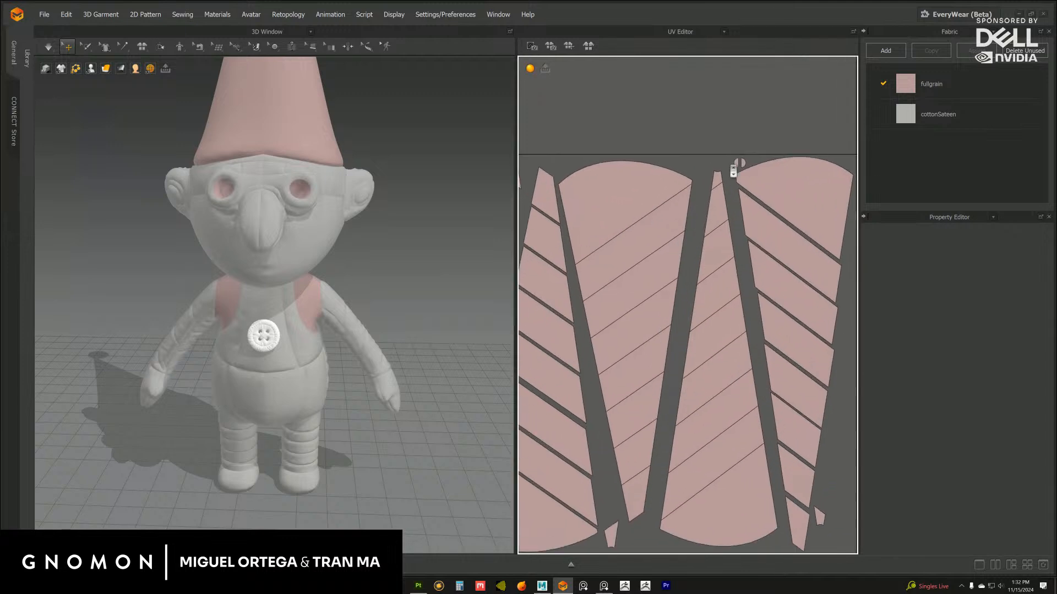
pyautogui.click(719, 166)
pyautogui.click(737, 128)
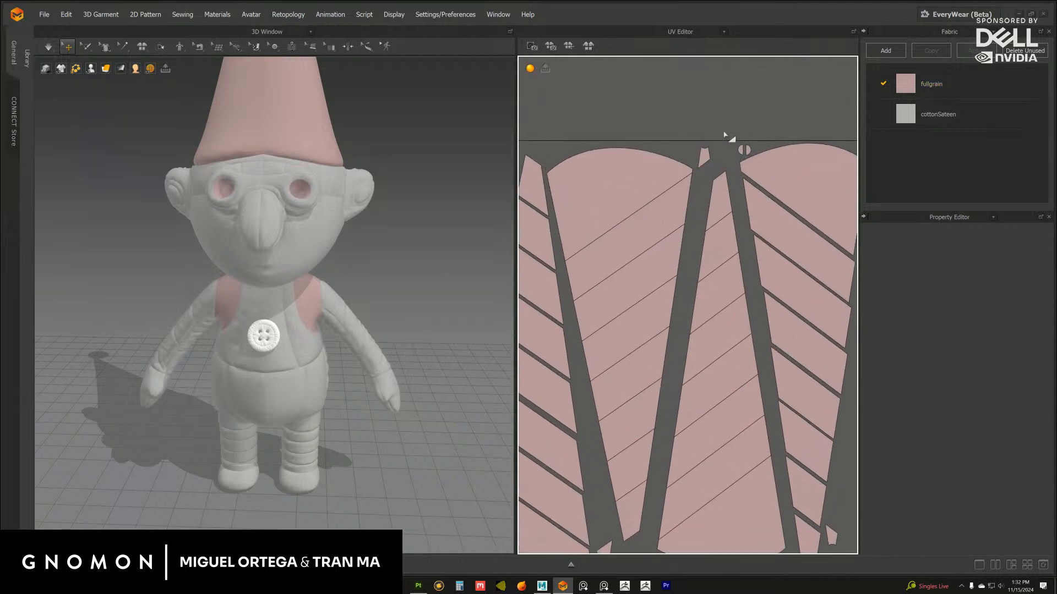
# Shift the three narrowest bands of the upright middle hat panel upward with small gaps between them
pyautogui.scroll(2, 747, 126)
pyautogui.click(730, 157)
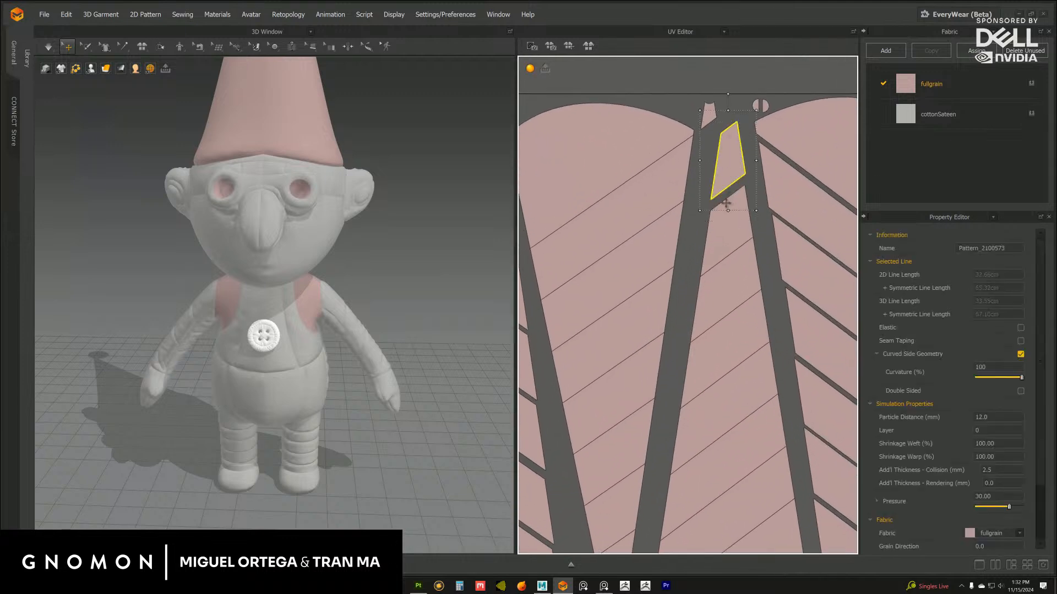
pyautogui.scroll(1, 721, 149)
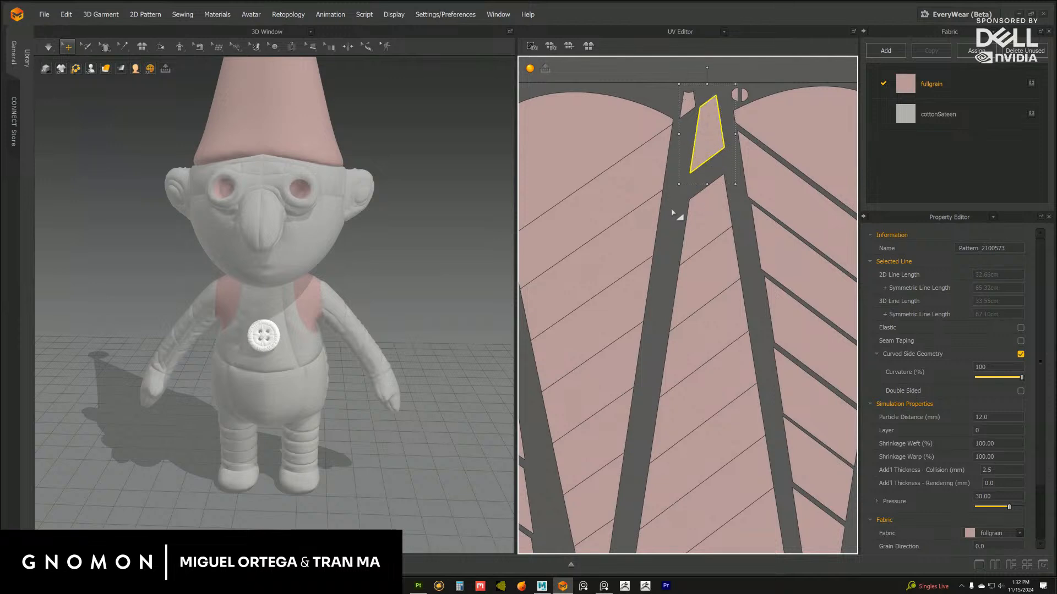
pyautogui.click(677, 208)
pyautogui.click(707, 187)
pyautogui.moveTo(707, 187); pyautogui.dragTo(695, 187)
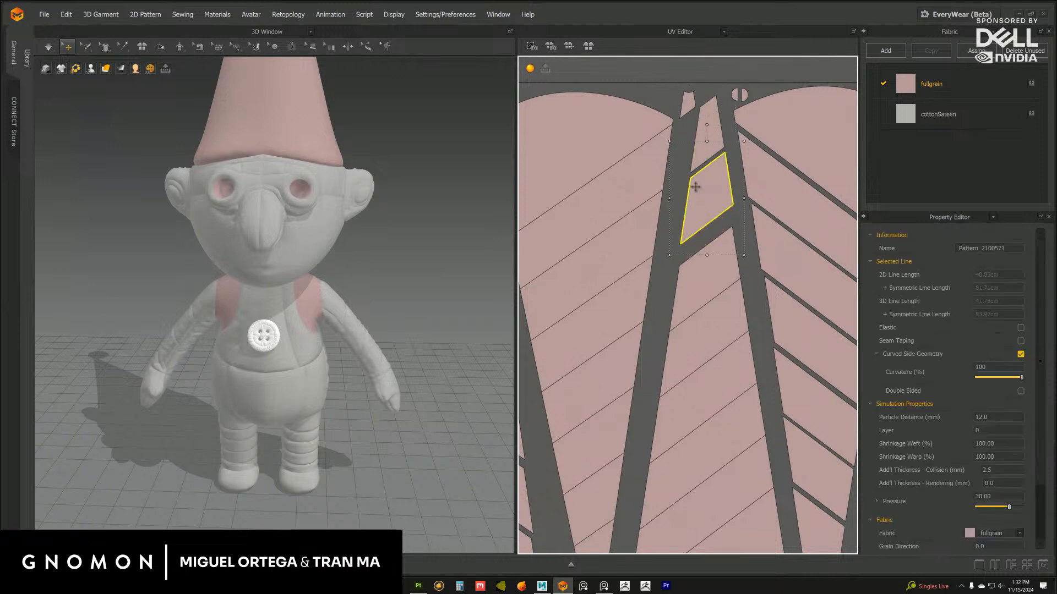
pyautogui.click(705, 269)
pyautogui.click(698, 248)
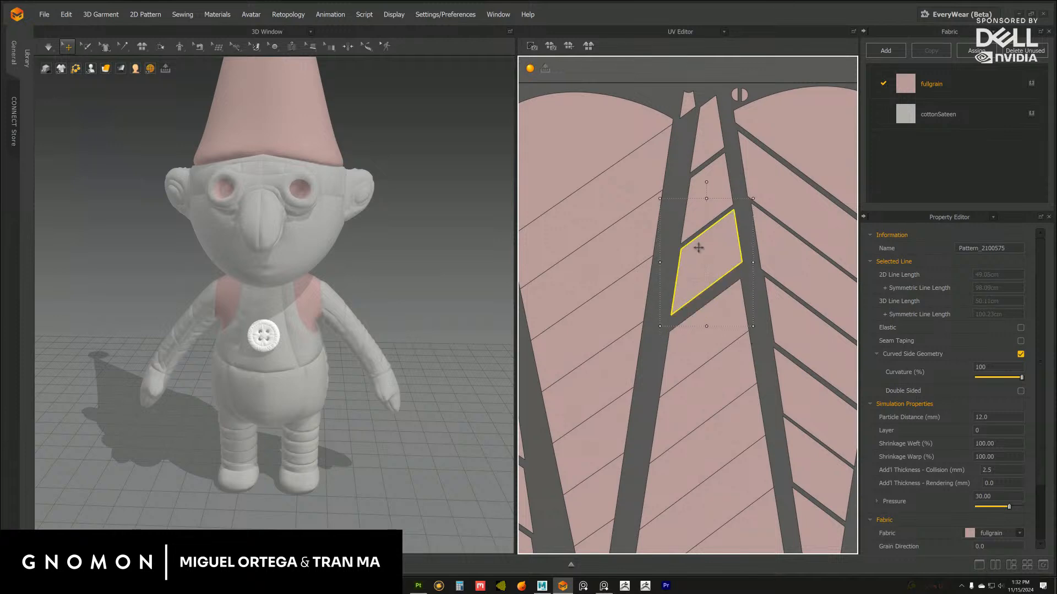
# Move the next two bands of the upright middle hat panel upward to match the gaps above
pyautogui.scroll(-3, 667, 201)
pyautogui.click(715, 216)
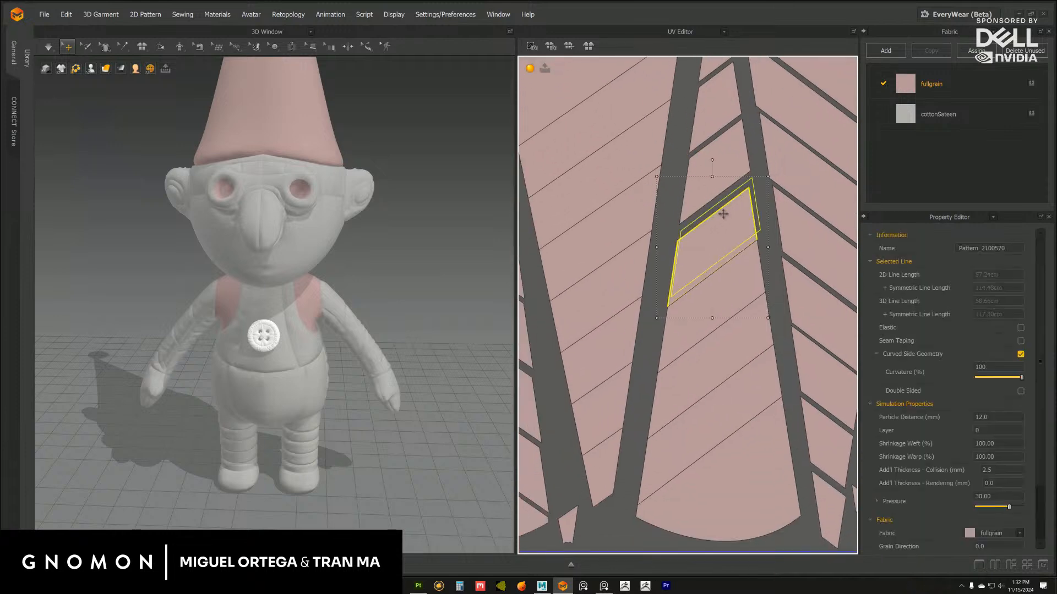
pyautogui.moveTo(716, 216); pyautogui.dragTo(722, 211)
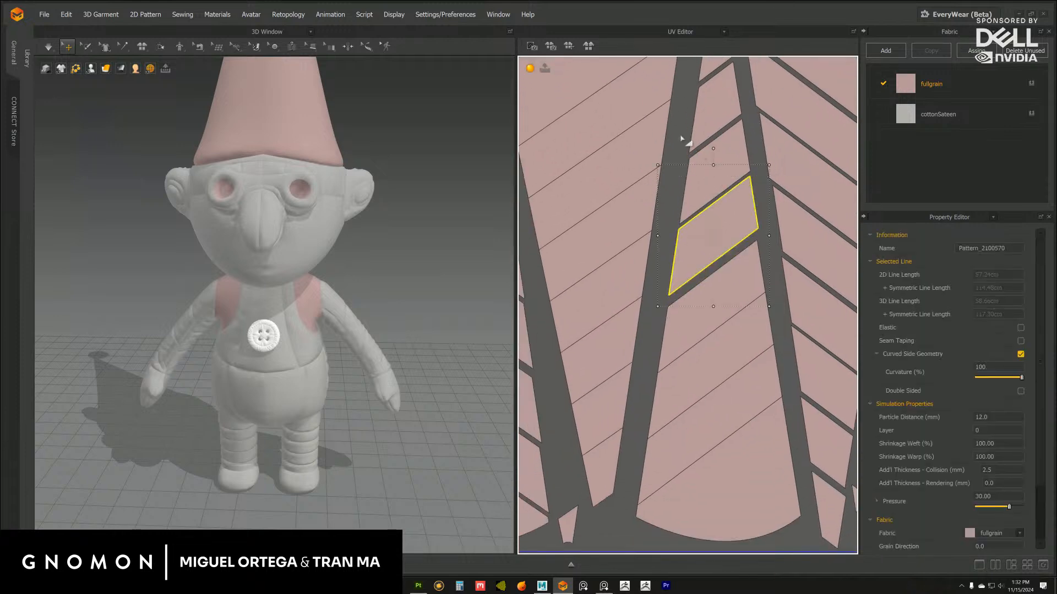
pyautogui.click(684, 142)
pyautogui.scroll(-3, 677, 194)
pyautogui.click(712, 193)
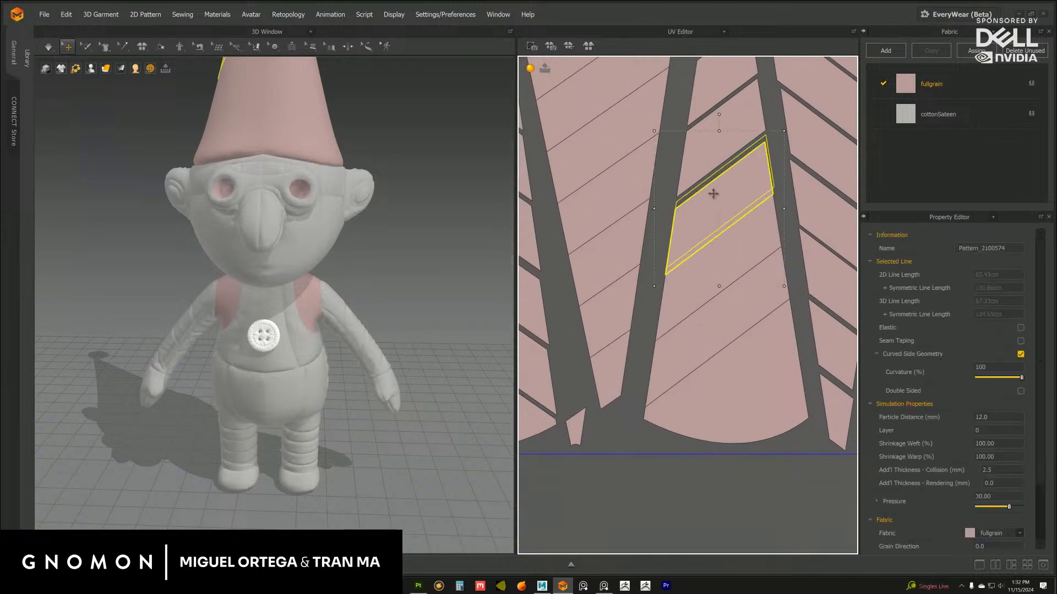
# Lower the upright middle panel's curved hem piece toward the tile's edge and center the widest band in the remaining space
pyautogui.click(682, 476)
pyautogui.scroll(-3, 716, 380)
pyautogui.click(702, 351)
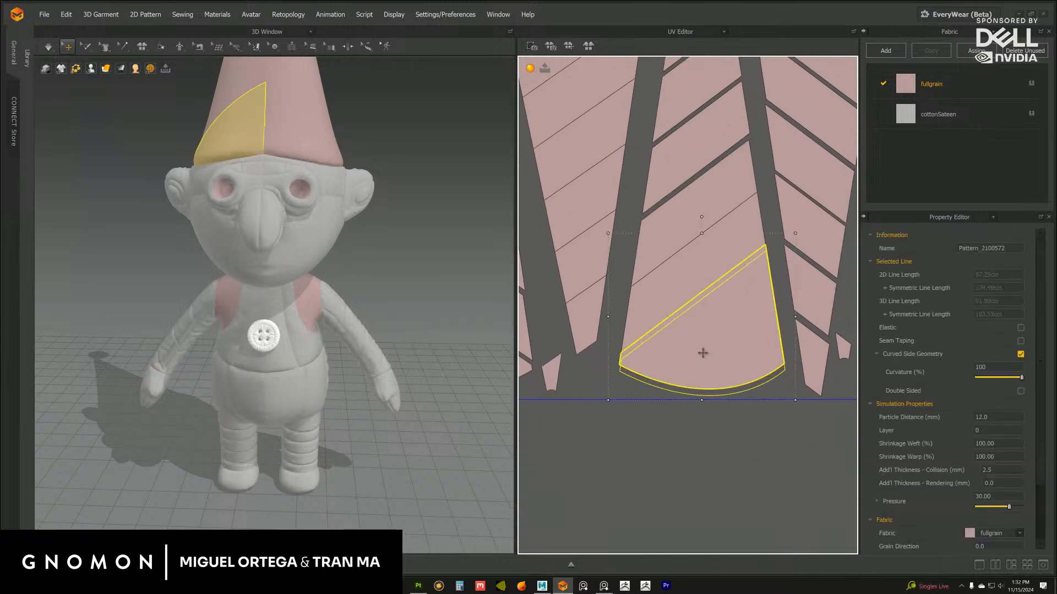
pyautogui.click(752, 451)
pyautogui.click(682, 276)
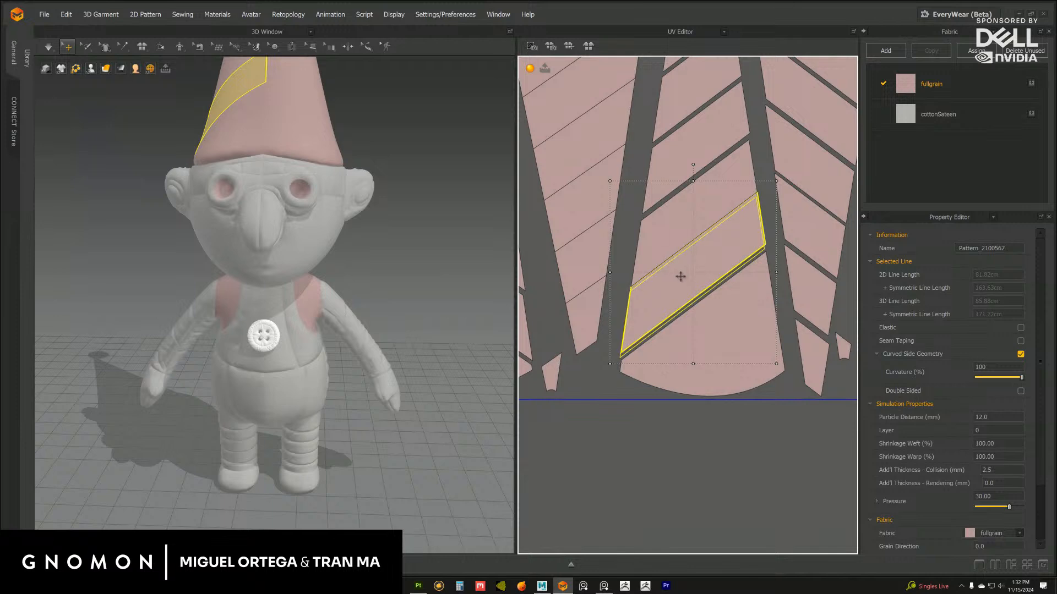
pyautogui.click(705, 454)
# Shift the three narrowest bands of the inverted middle hat panel downward toward its tip, leaving gaps between them
pyautogui.scroll(2, 705, 350)
pyautogui.moveTo(698, 351); pyautogui.dragTo(700, 385)
pyautogui.click(657, 337)
pyautogui.click(687, 318)
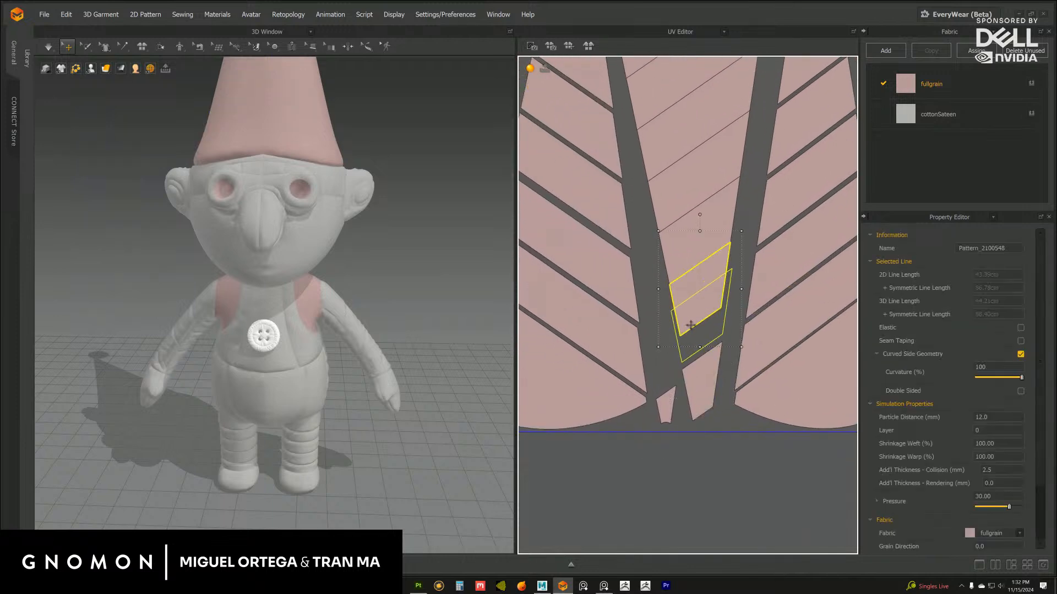
pyautogui.click(652, 272)
pyautogui.click(686, 264)
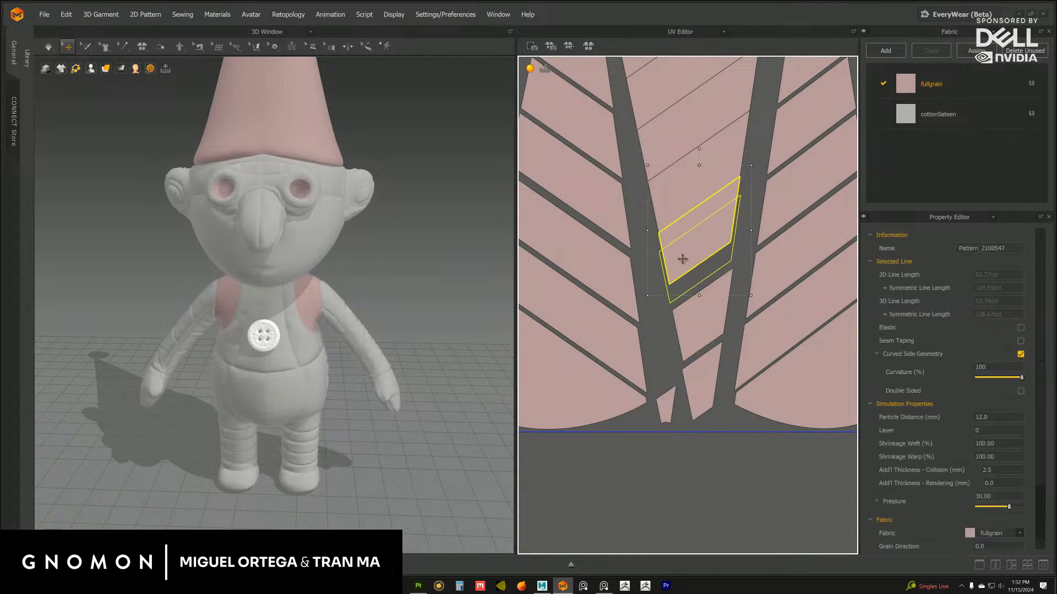
pyautogui.click(637, 215)
# Move the next two bands of the inverted hat panel downward to continue the even gaps
pyautogui.scroll(2, 653, 299)
pyautogui.click(689, 286)
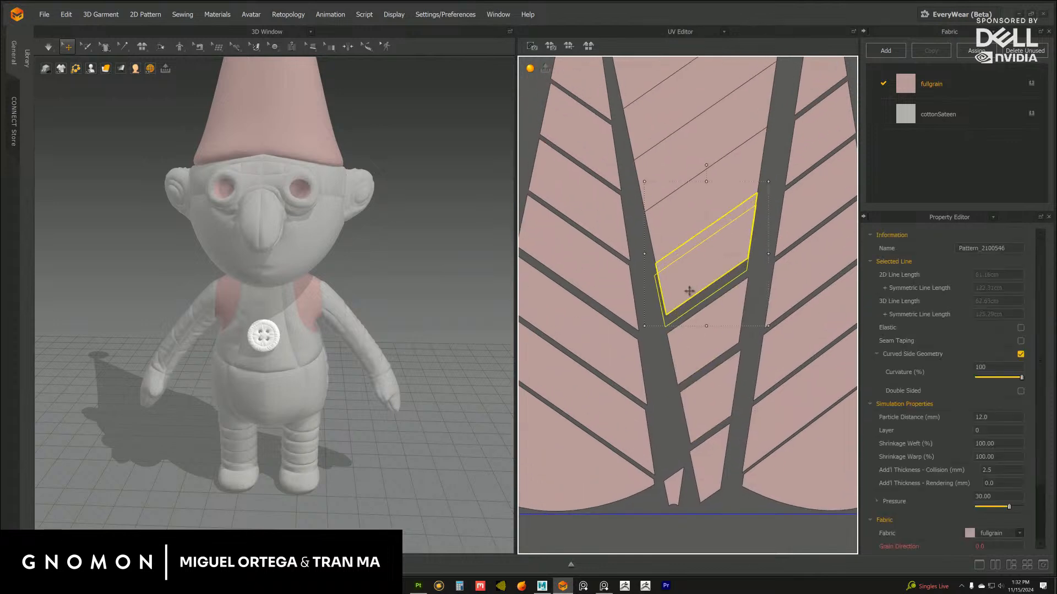
pyautogui.click(637, 239)
pyautogui.click(675, 236)
pyautogui.moveTo(675, 237); pyautogui.dragTo(674, 245)
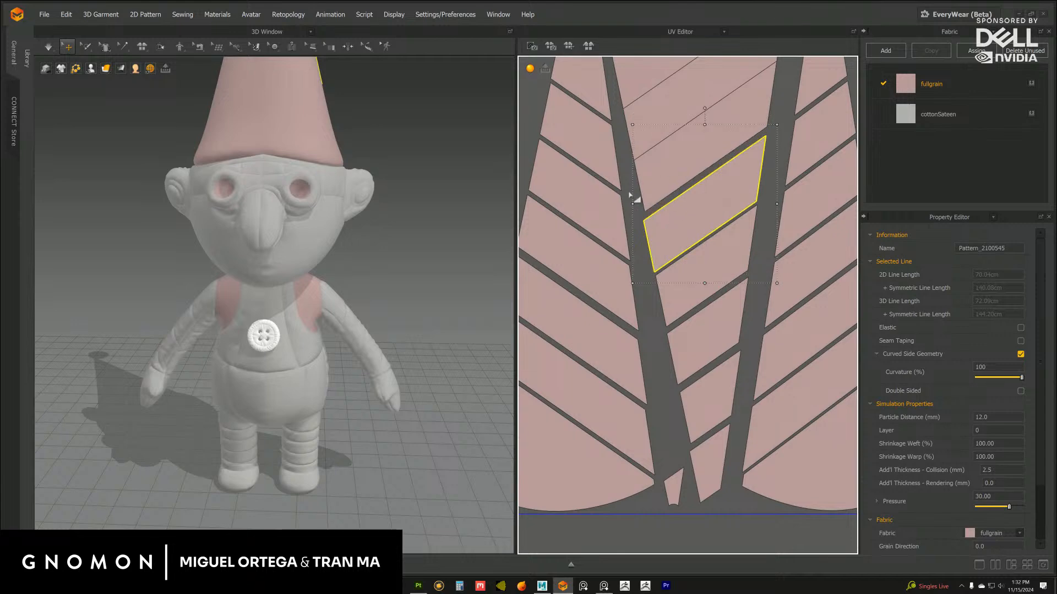
# Raise the inverted panel's curved hem piece and space the widest bands below it evenly
pyautogui.click(628, 176)
pyautogui.moveTo(631, 206); pyautogui.dragTo(639, 347, button='middle')
pyautogui.moveTo(679, 162); pyautogui.dragTo(680, 155)
pyautogui.moveTo(642, 370); pyautogui.dragTo(644, 307, button='middle')
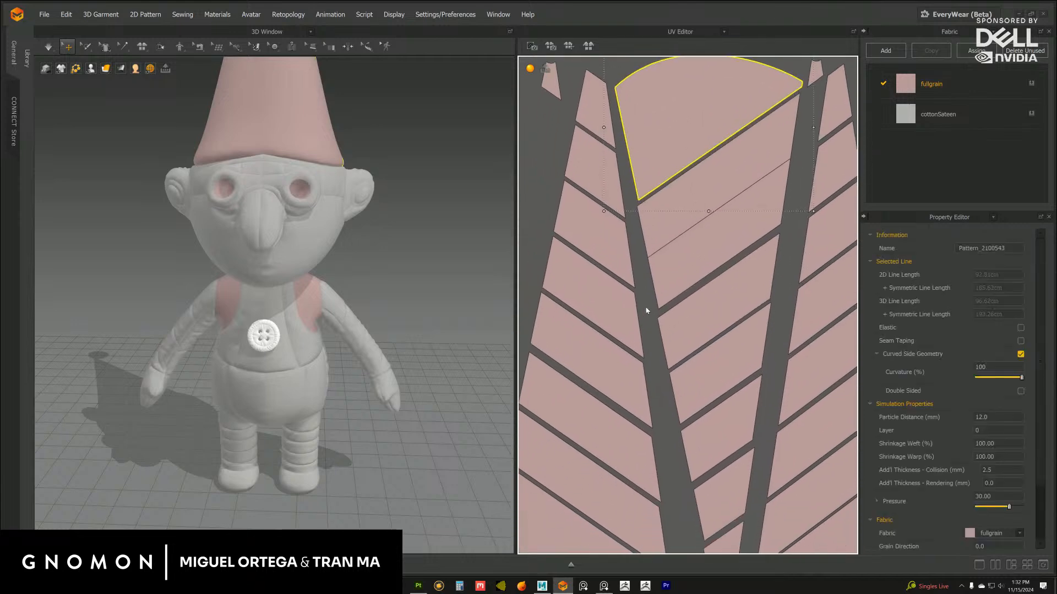
pyautogui.click(684, 264)
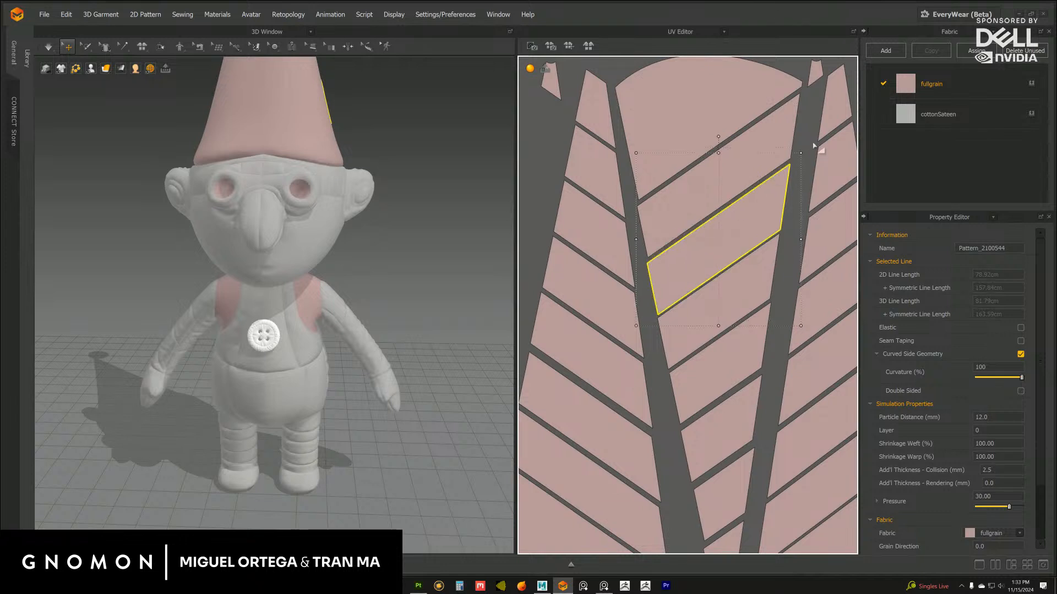
pyautogui.click(814, 141)
# Switch the UV Editor pane to the 2D Pattern Window and show the whole gnome from the side in 3D
pyautogui.scroll(-5, 745, 118)
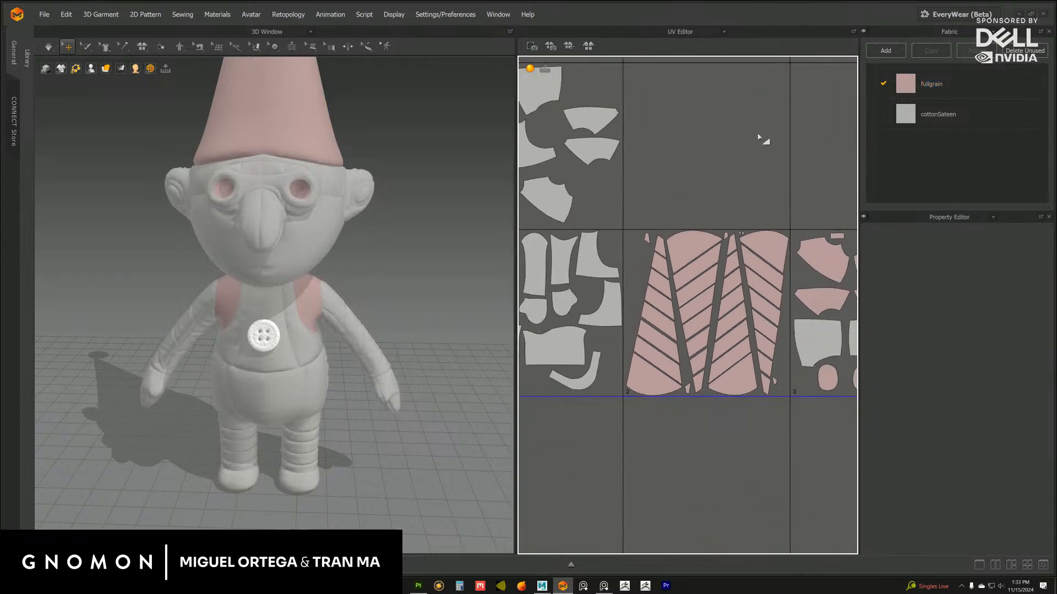
pyautogui.moveTo(735, 142); pyautogui.dragTo(676, 179, button='middle')
pyautogui.scroll(-2, 683, 173)
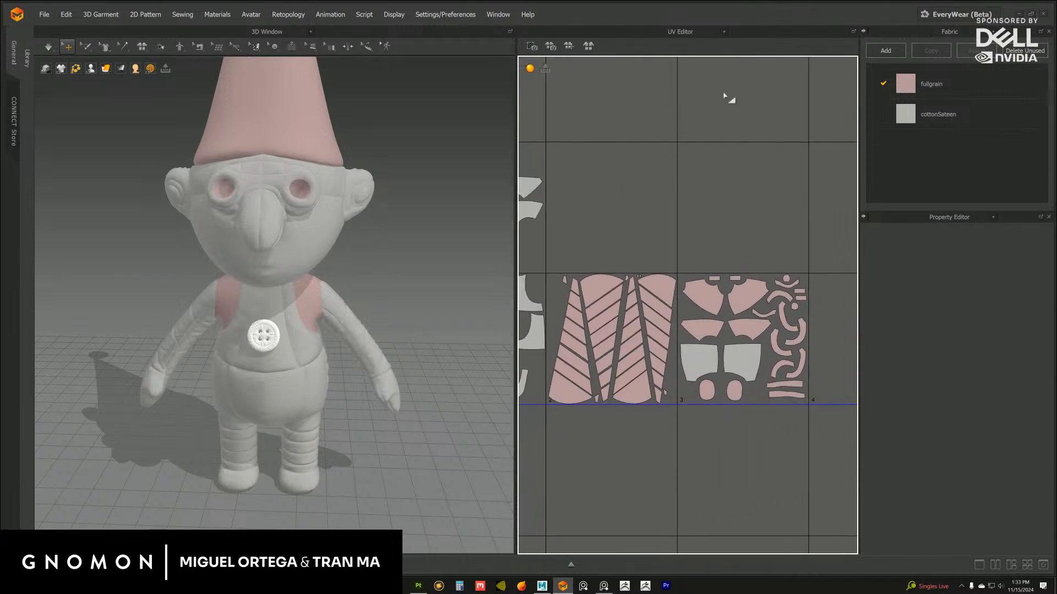
pyautogui.click(722, 31)
pyautogui.click(681, 61)
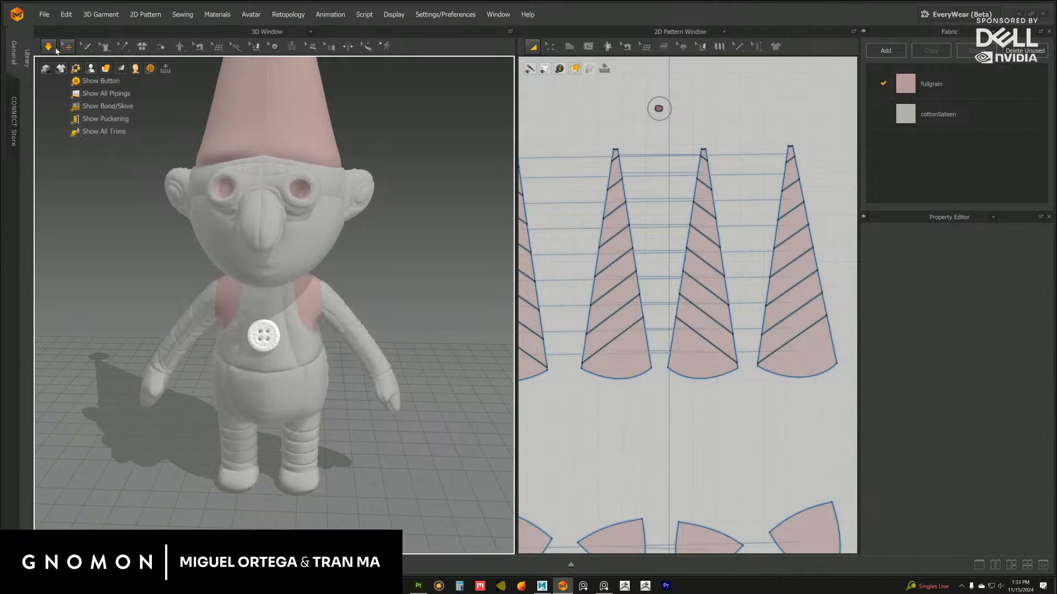
pyautogui.scroll(-6, 333, 245)
pyautogui.moveTo(333, 246); pyautogui.dragTo(265, 263, button='right')
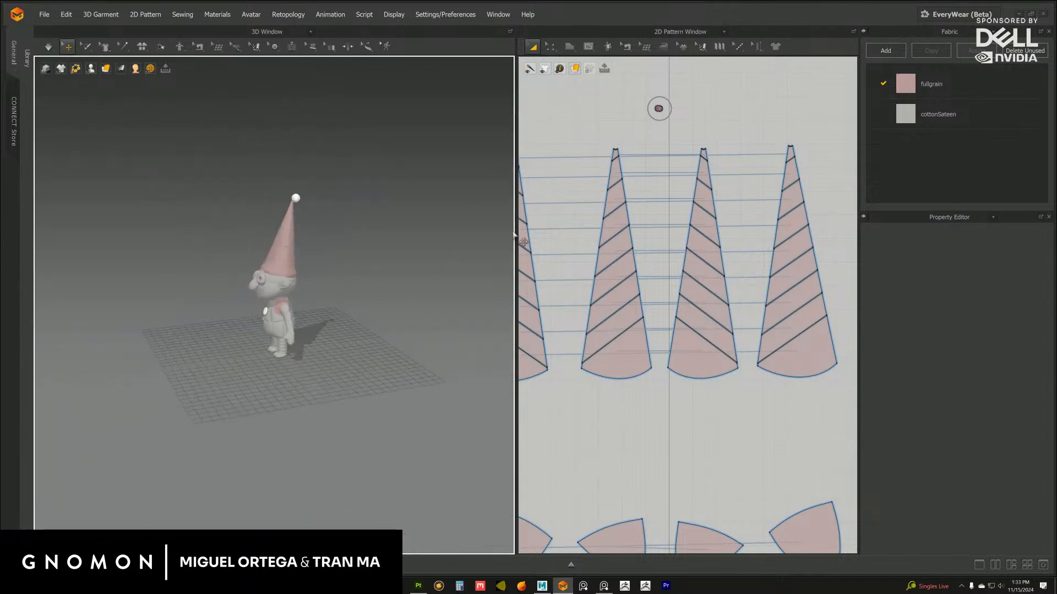
# Layer-clone all the banded hat panels over the originals and place the copies well beside them in the pattern layout
pyautogui.scroll(-4, 631, 223)
pyautogui.moveTo(556, 217); pyautogui.dragTo(817, 377)
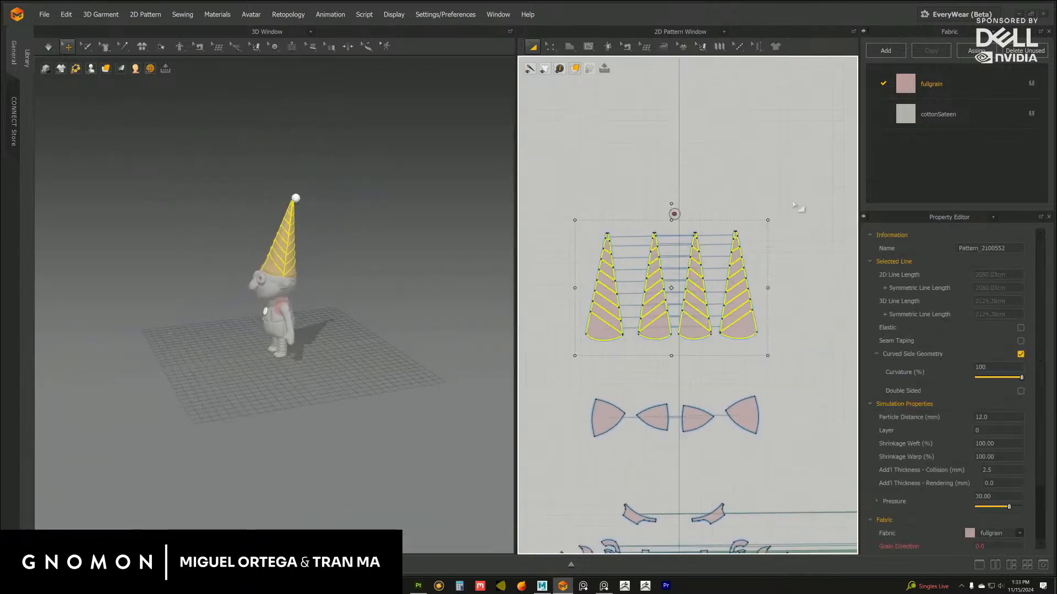
pyautogui.scroll(-4, 814, 191)
pyautogui.rightClick(661, 298)
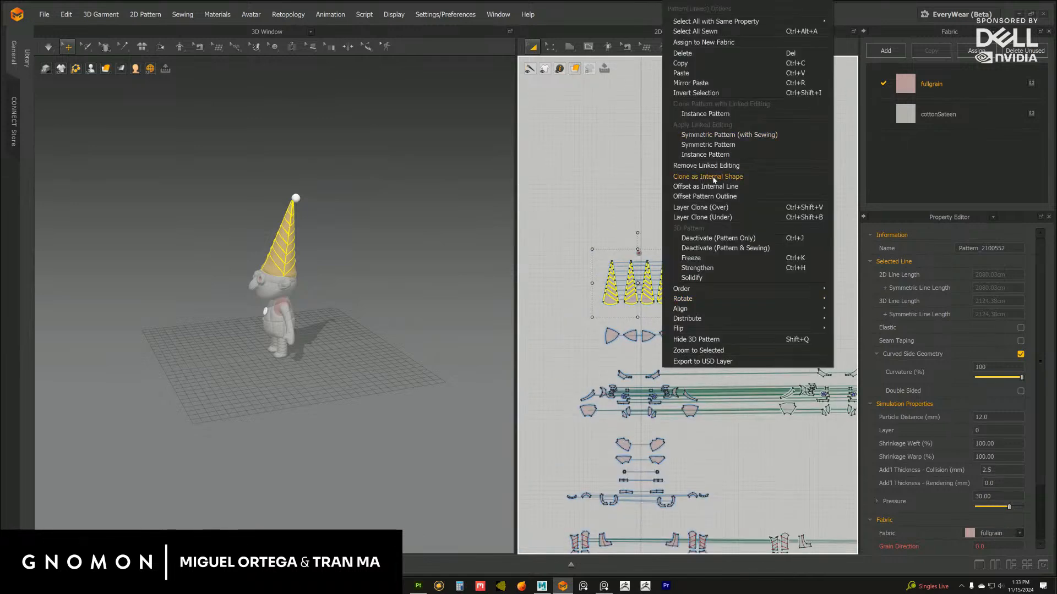
pyautogui.click(700, 207)
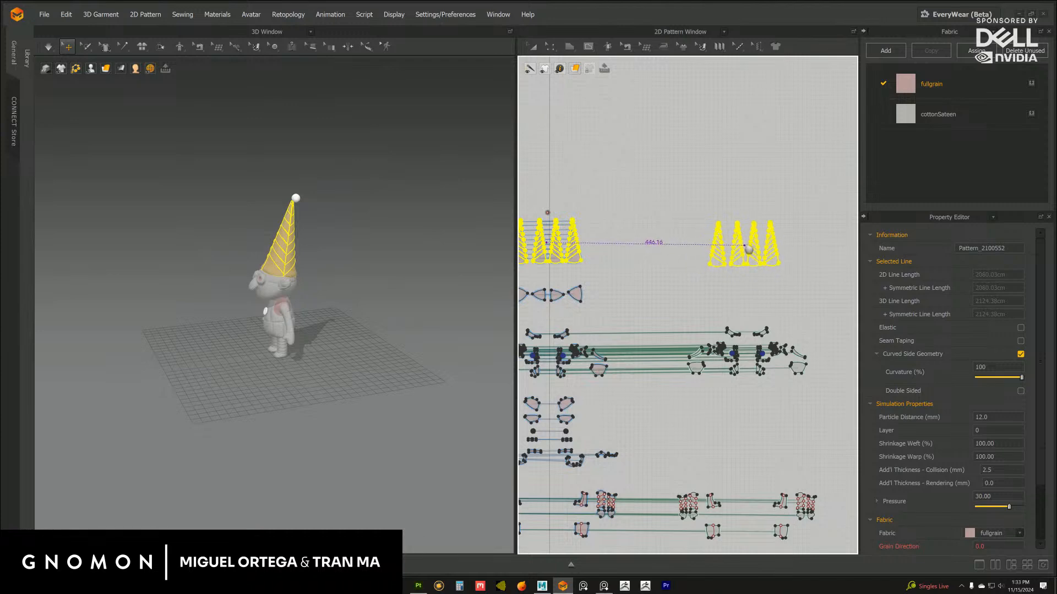
pyautogui.click(750, 242)
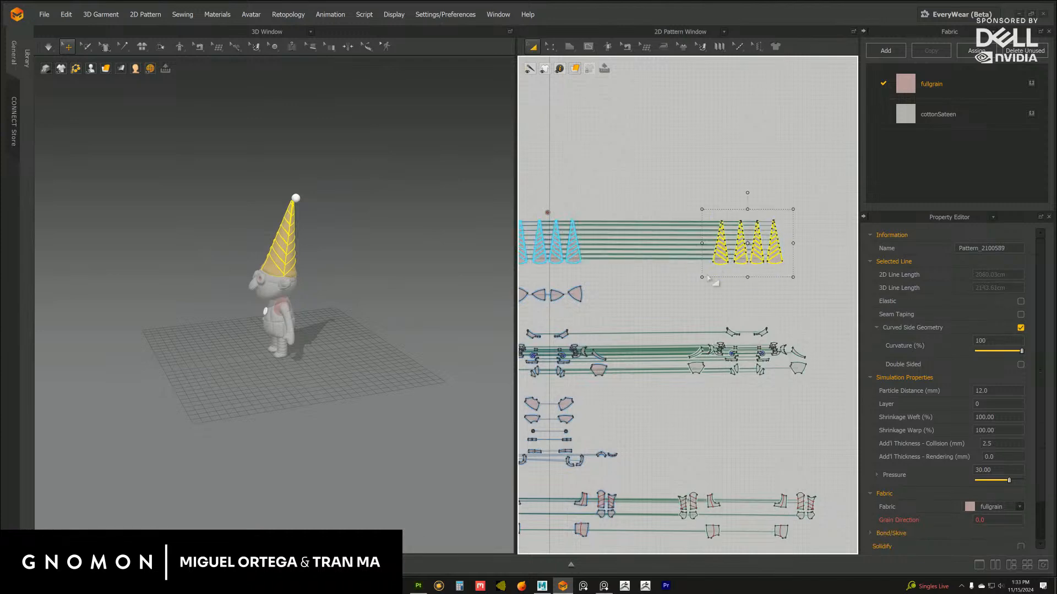
# Assign cottonSateen to the cloned hat panels and set their Shrinkage Weft and Warp to 107%
pyautogui.click(190, 106)
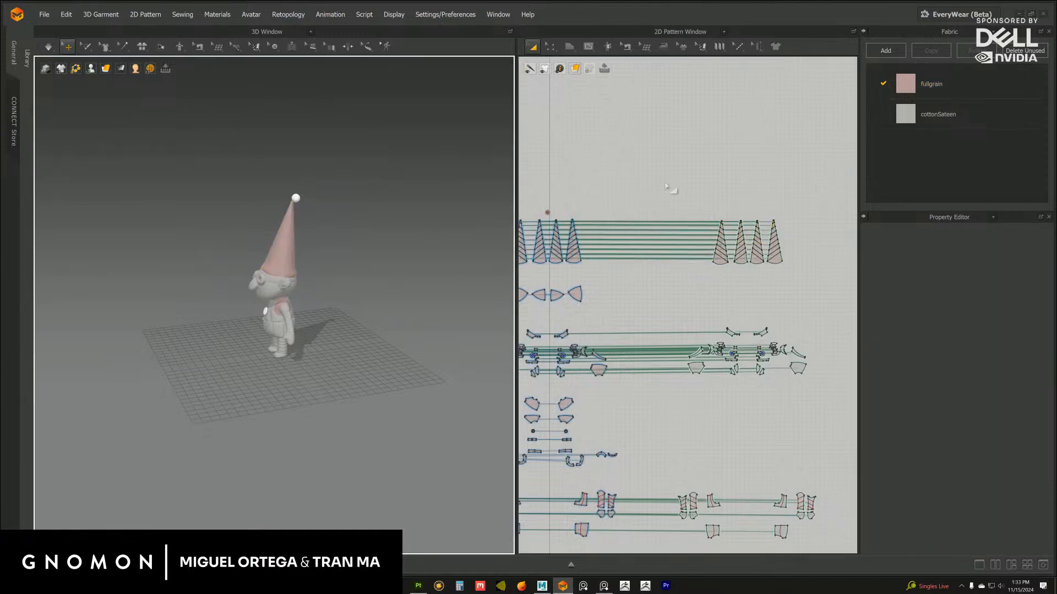
pyautogui.moveTo(668, 188); pyautogui.dragTo(870, 299)
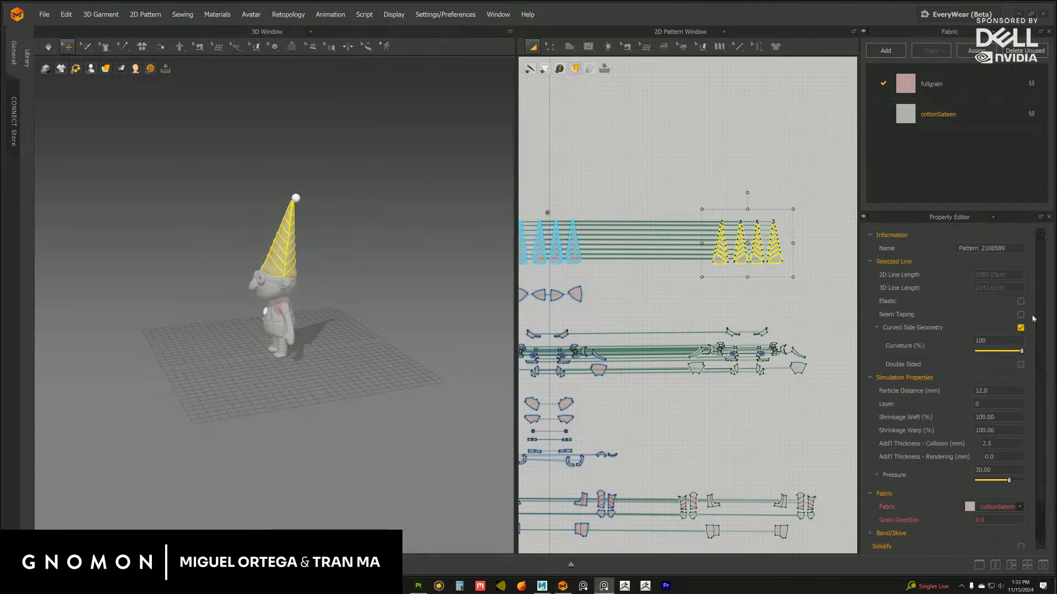
pyautogui.doubleClick(987, 417)
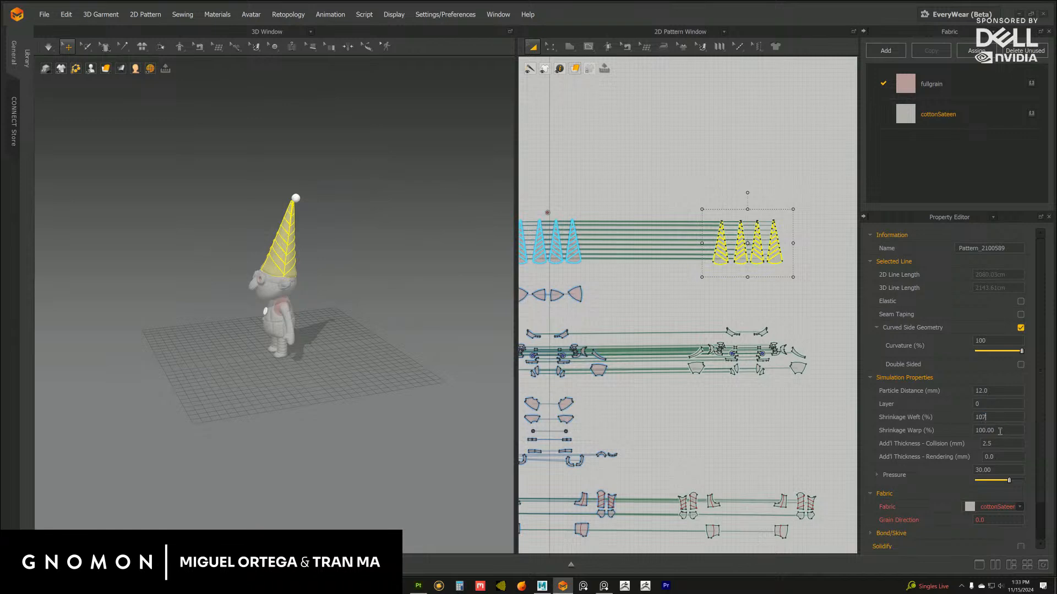
pyautogui.click(791, 444)
# Simulate the garment in Normal (Default) mode and examine the layered hat up close from an angle
pyautogui.click(49, 47)
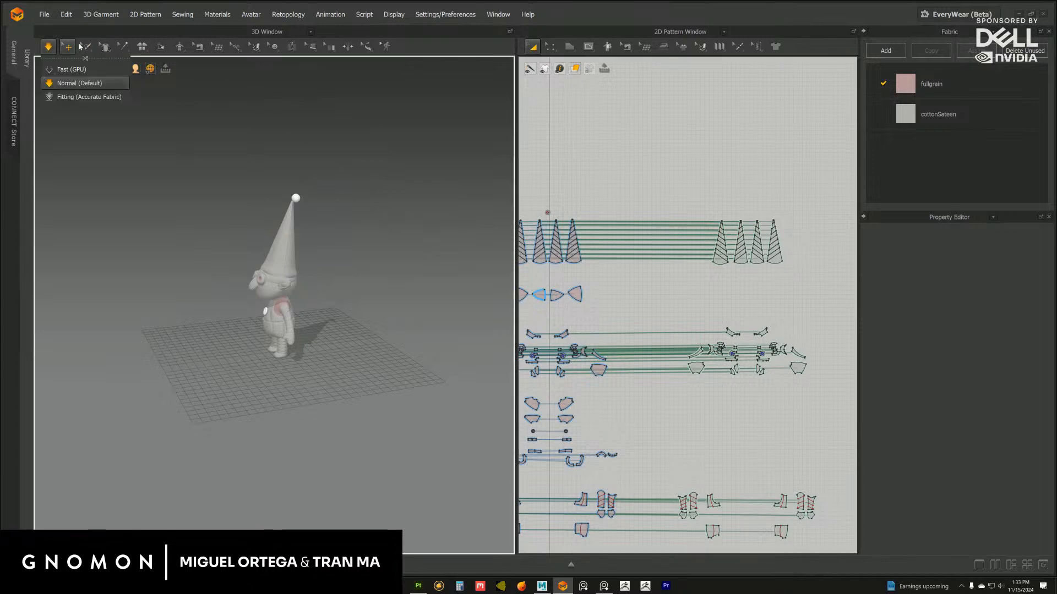
pyautogui.click(79, 46)
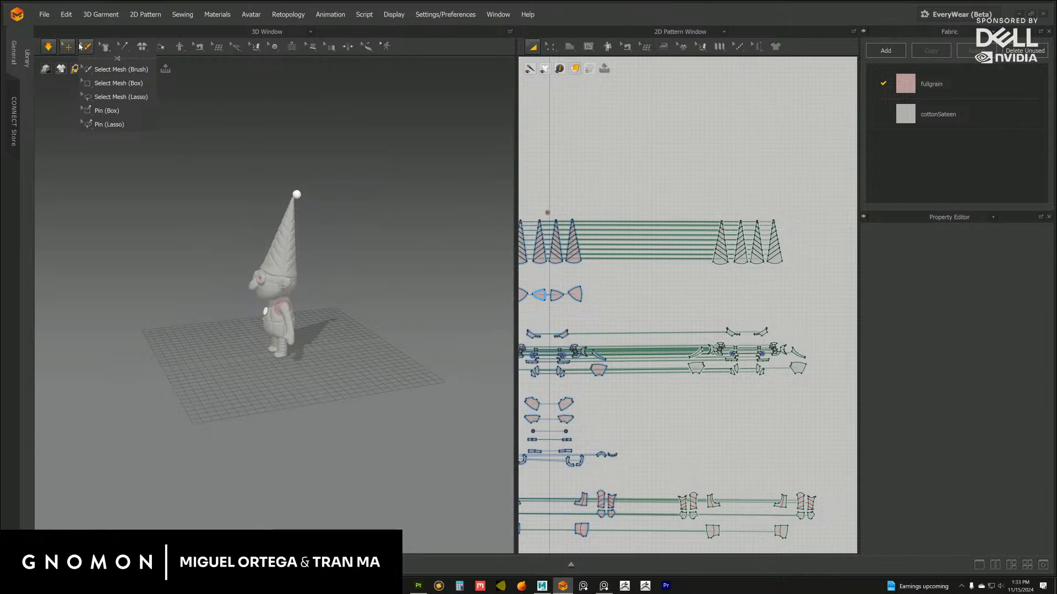
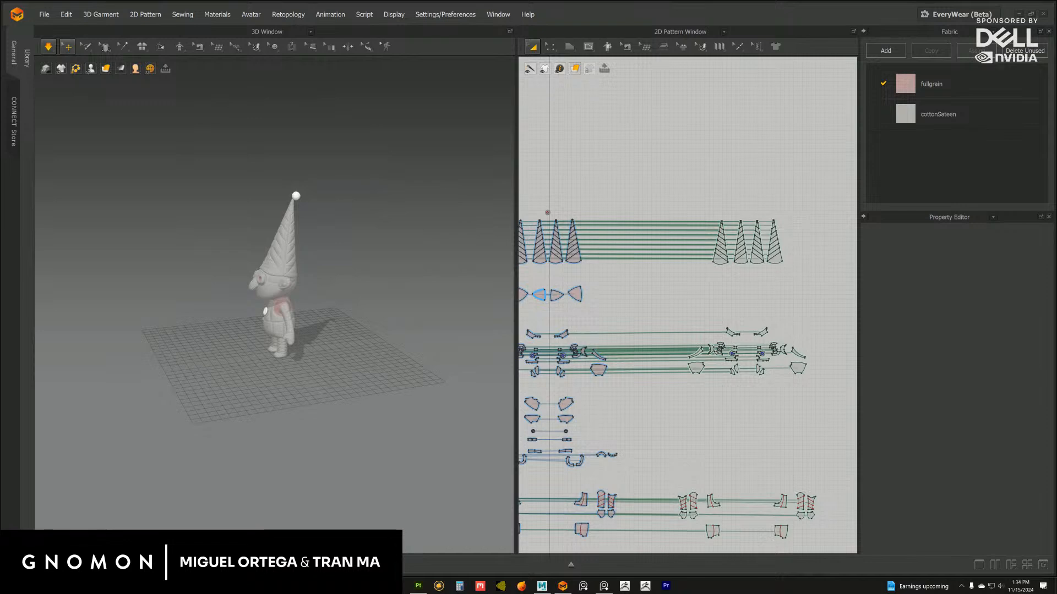
pyautogui.scroll(5, 311, 301)
pyautogui.moveTo(300, 297); pyautogui.dragTo(247, 292, button='right')
pyautogui.scroll(4, 338, 316)
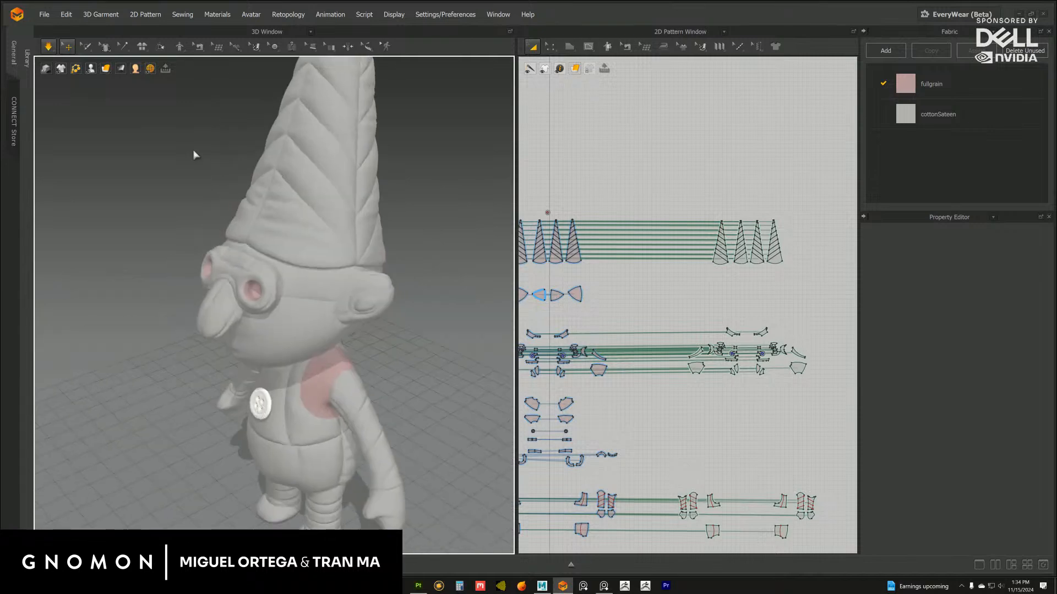
# Shift the cloned hat panels slightly toward the originals and show the whole gnome from the front
pyautogui.moveTo(692, 196); pyautogui.dragTo(768, 263)
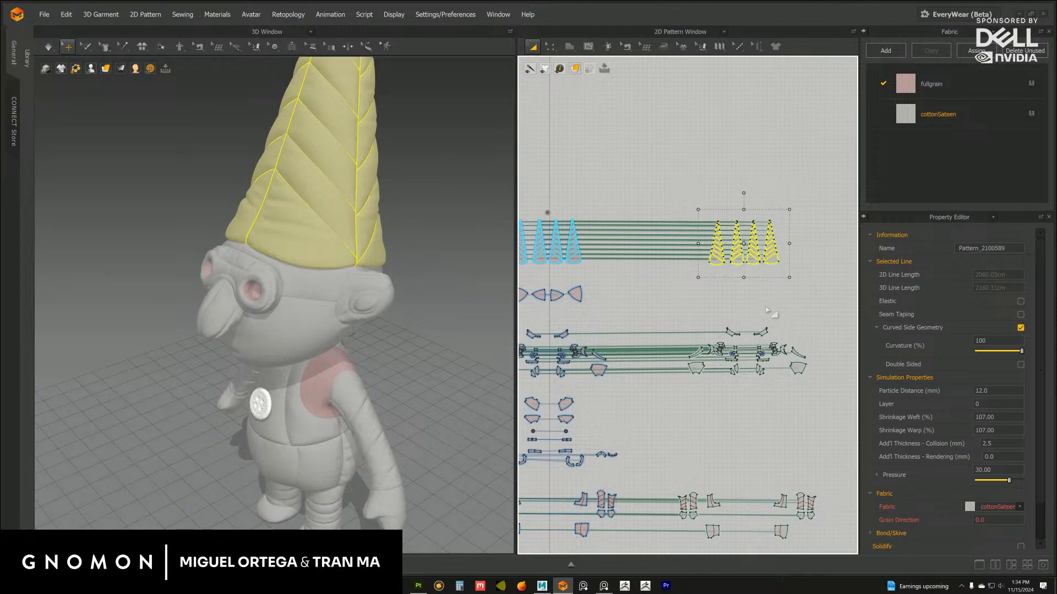
pyautogui.click(719, 304)
pyautogui.press('2')
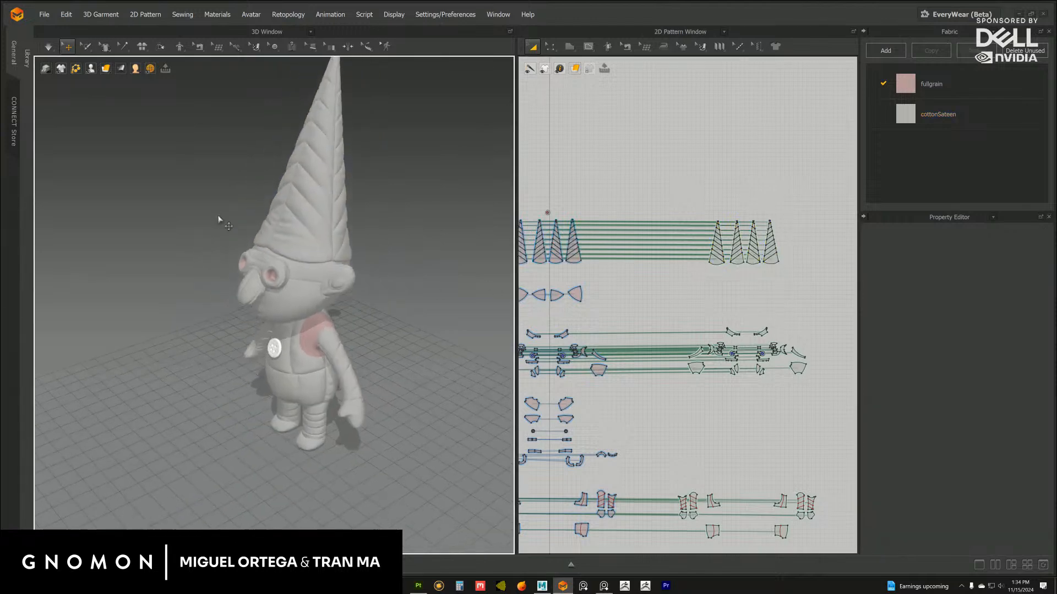
# Cut and sew the original upper torso panel near the arm panels along its curved internal line and move its straight strip apart
pyautogui.moveTo(623, 194); pyautogui.dragTo(636, 142, button='middle')
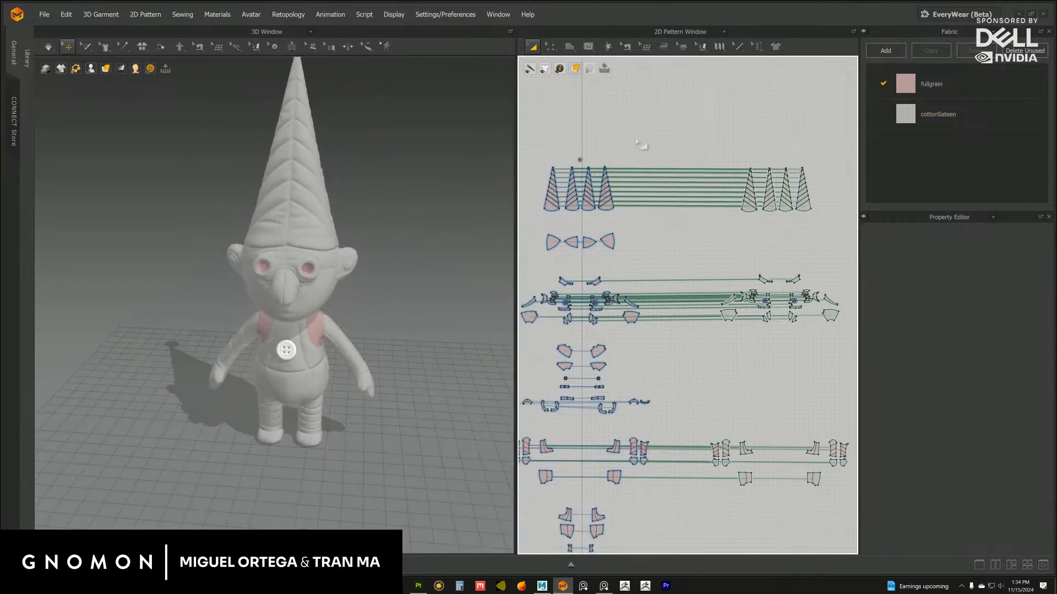
pyautogui.moveTo(710, 329); pyautogui.dragTo(663, 267, button='middle')
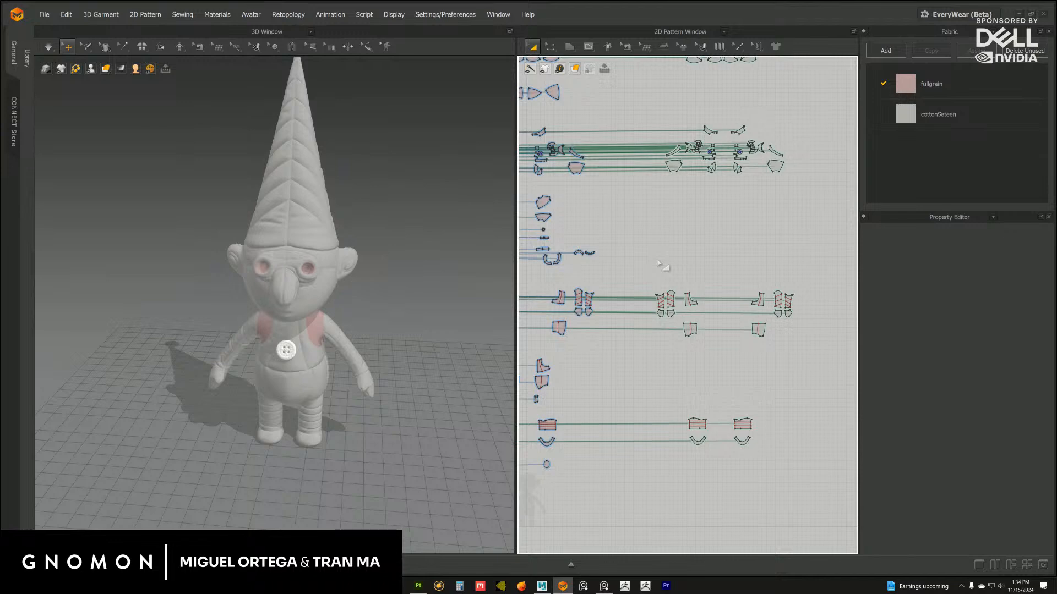
pyautogui.press('alt')
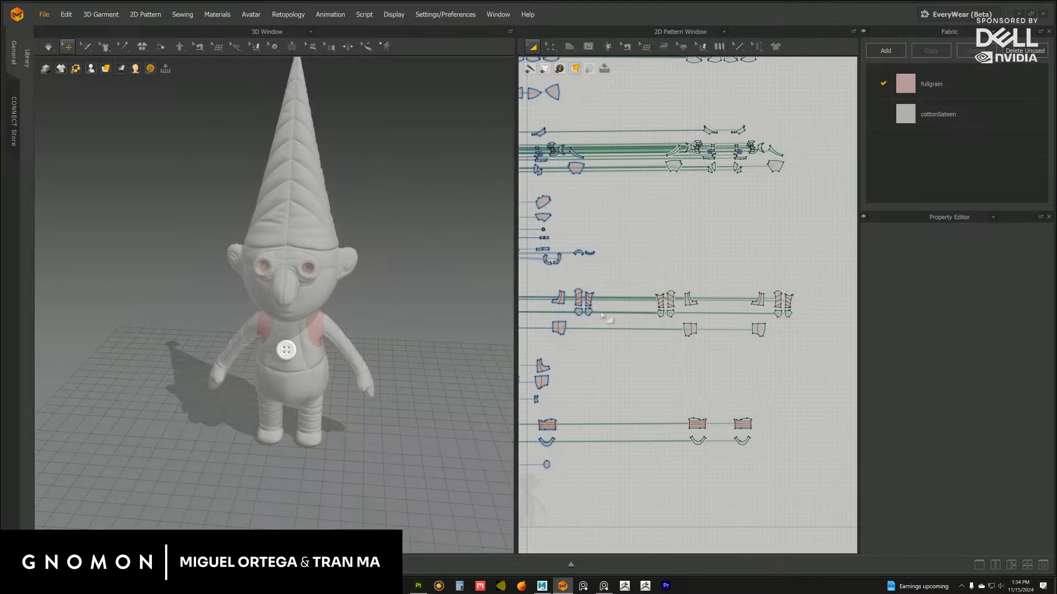
pyautogui.scroll(5, 602, 316)
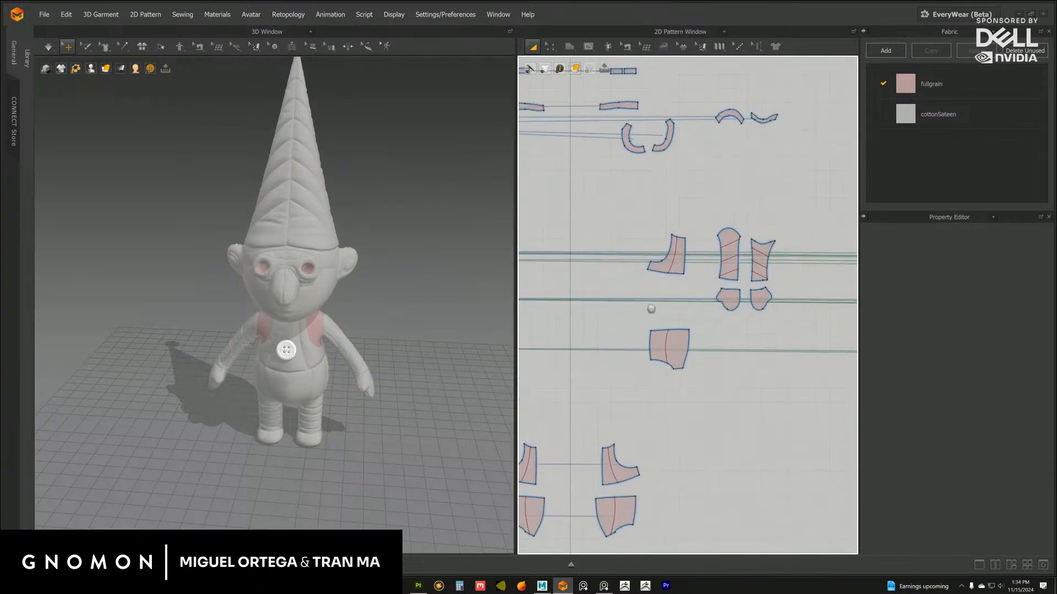
pyautogui.scroll(3, 651, 309)
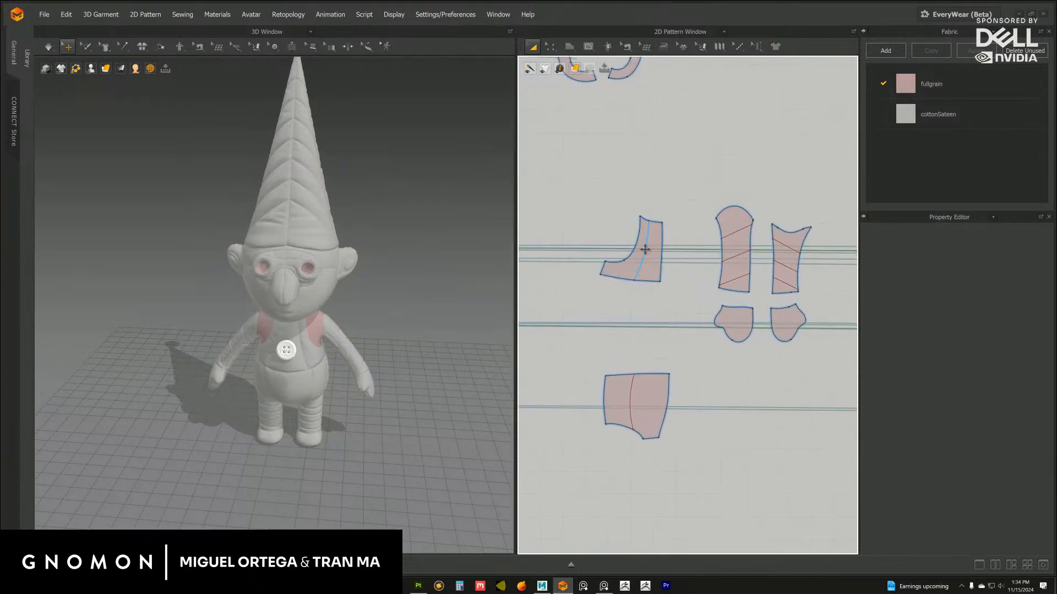
pyautogui.rightClick(645, 249)
pyautogui.click(667, 343)
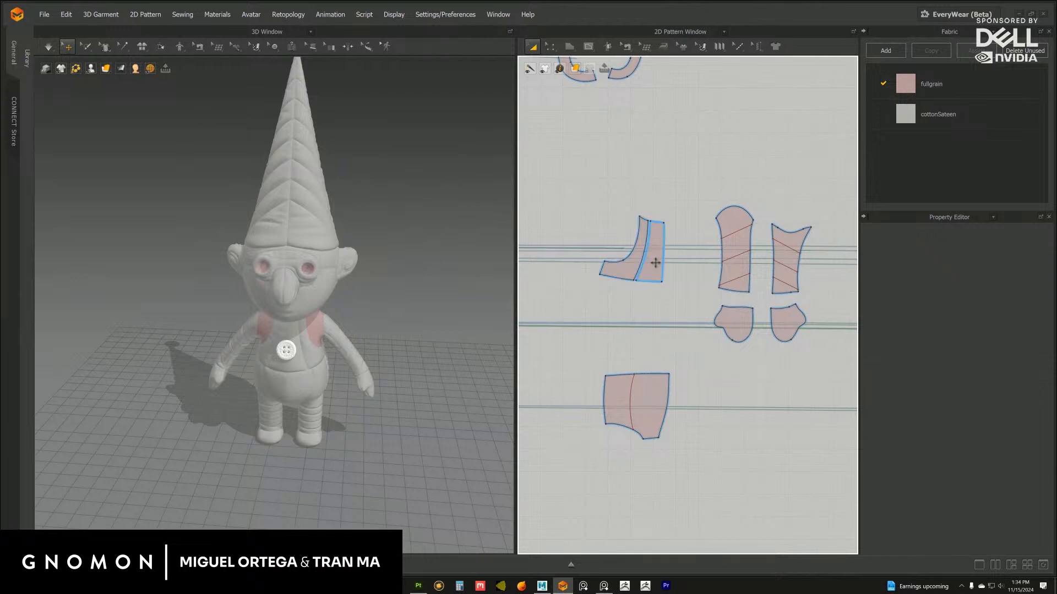
pyautogui.click(653, 263)
pyautogui.moveTo(630, 293); pyautogui.dragTo(676, 252, button='middle')
# Cut and sew the lower torso panel below it along its internal line and move the narrow piece away
pyautogui.rightClick(678, 351)
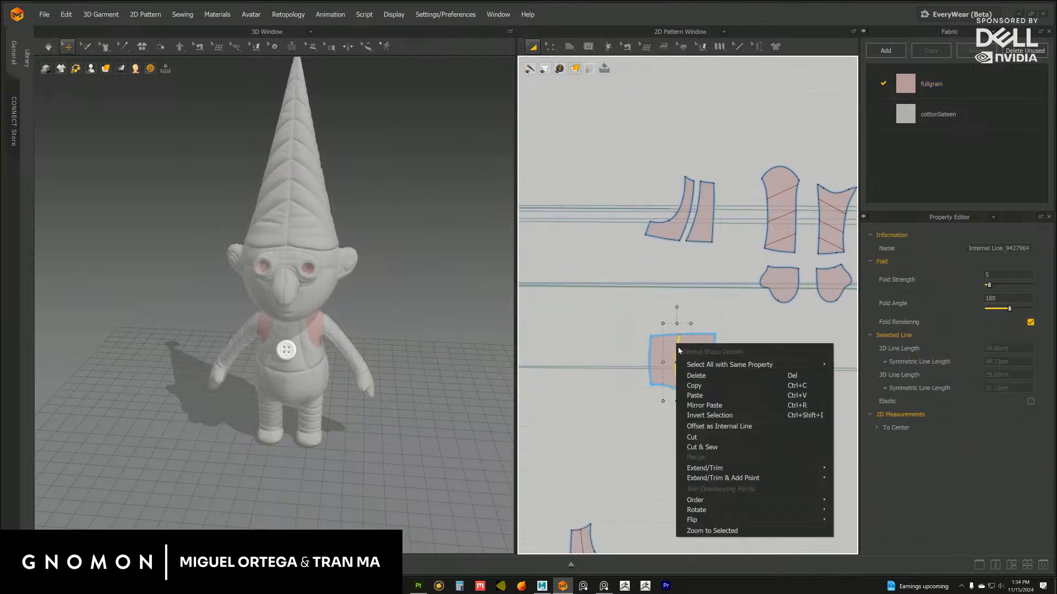
pyautogui.click(702, 448)
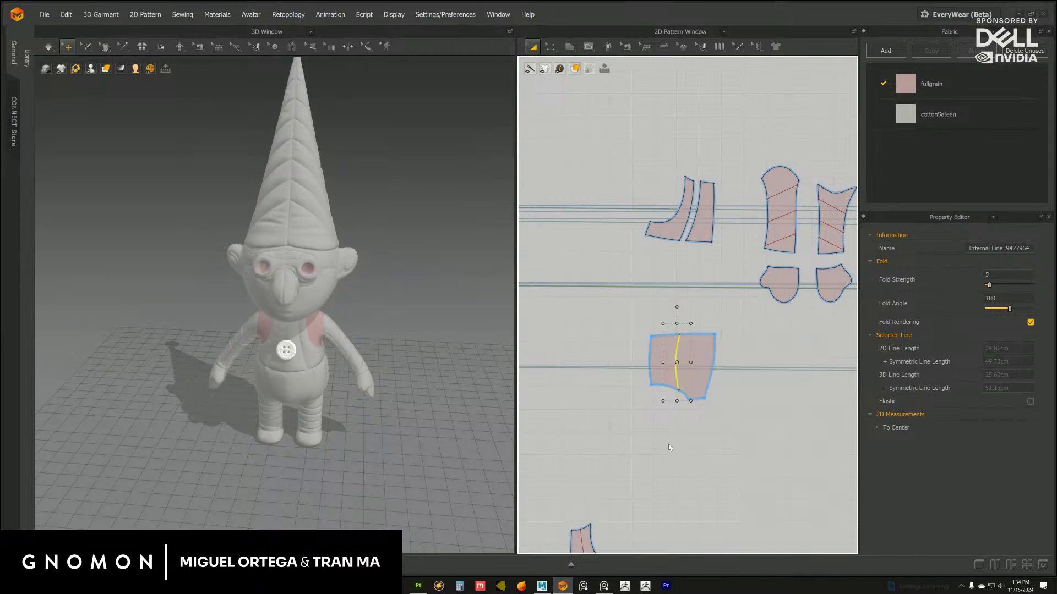
pyautogui.click(650, 365)
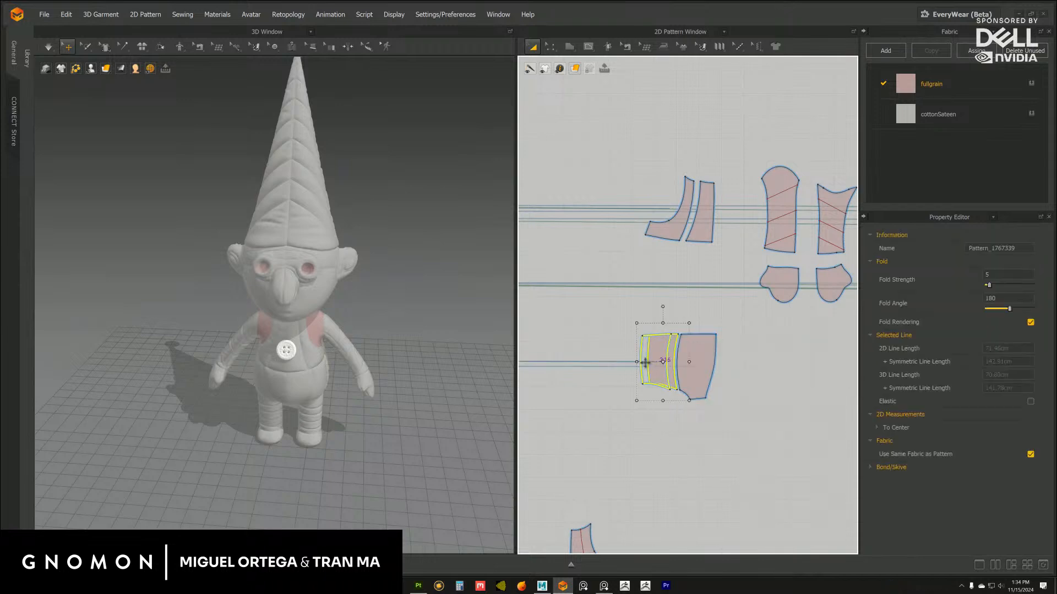
pyautogui.click(660, 442)
# Widen the gaps in the mirrored upper and lower torso panels by moving the armhole piece and the narrow lower piece outward
pyautogui.moveTo(610, 284); pyautogui.dragTo(876, 304, button='middle')
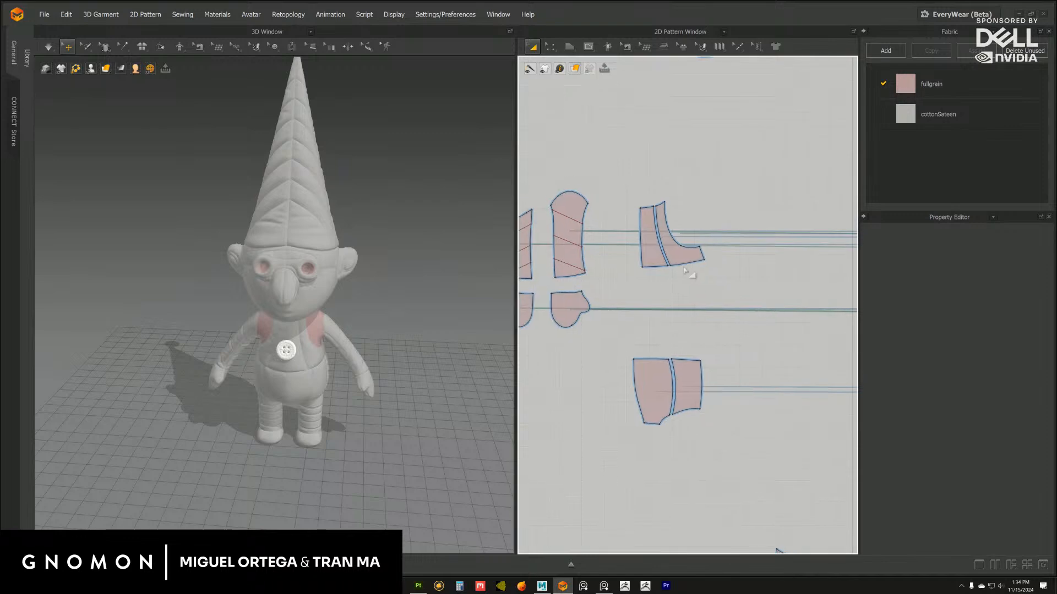
pyautogui.moveTo(663, 268); pyautogui.dragTo(672, 269, button='middle')
pyautogui.click(682, 248)
pyautogui.moveTo(683, 247); pyautogui.dragTo(688, 247)
pyautogui.click(699, 385)
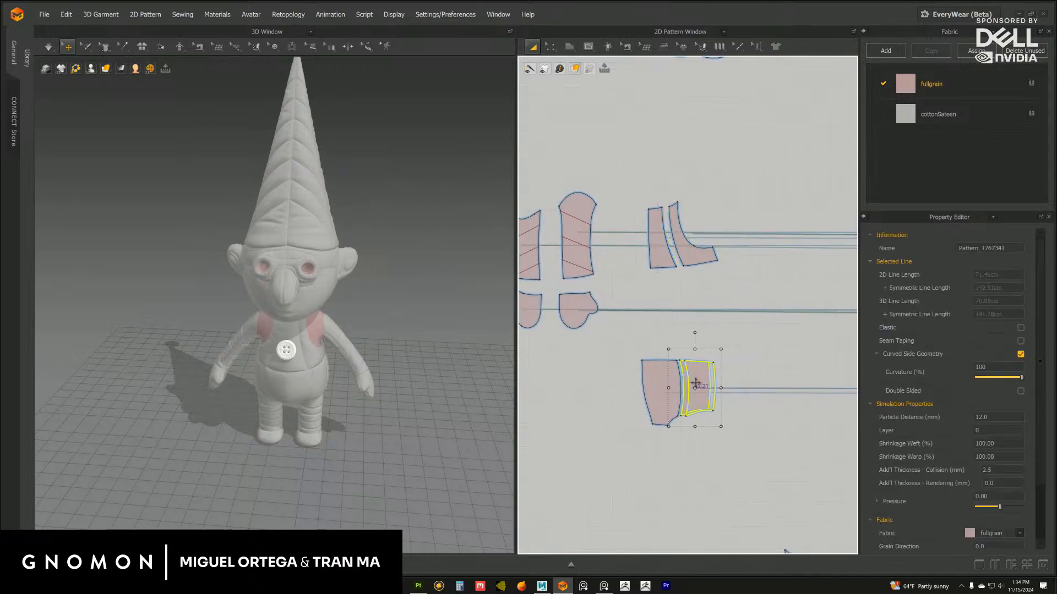
pyautogui.click(764, 326)
# Delete the cloned outer layer of the arm, hand and torso panels, keeping the original patterns
pyautogui.moveTo(774, 284); pyautogui.dragTo(552, 302, button='middle')
pyautogui.scroll(-2, 689, 302)
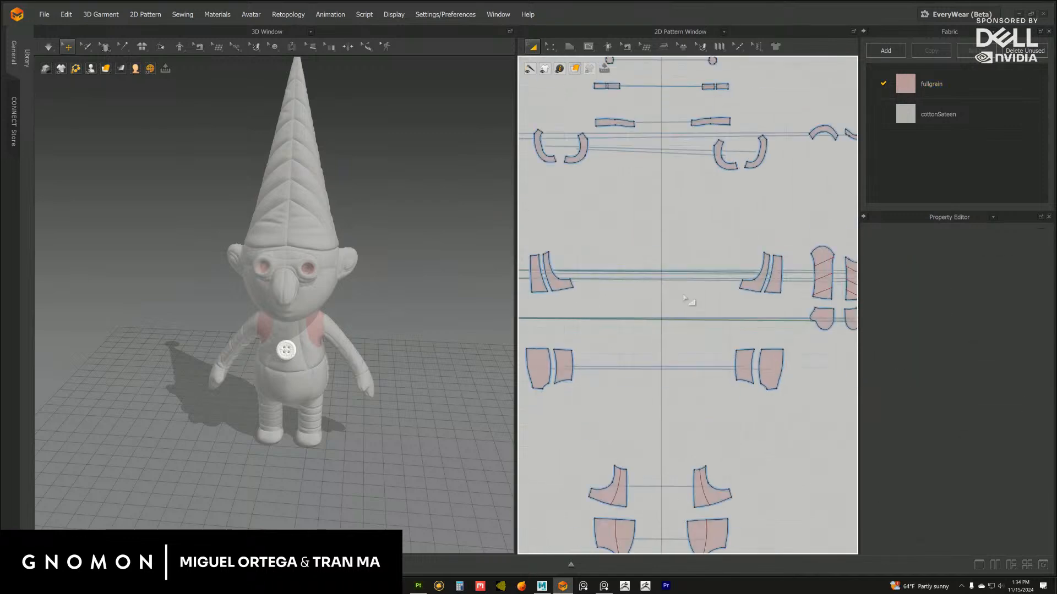
pyautogui.moveTo(691, 303); pyautogui.dragTo(543, 302, button='middle')
pyautogui.scroll(3, 666, 282)
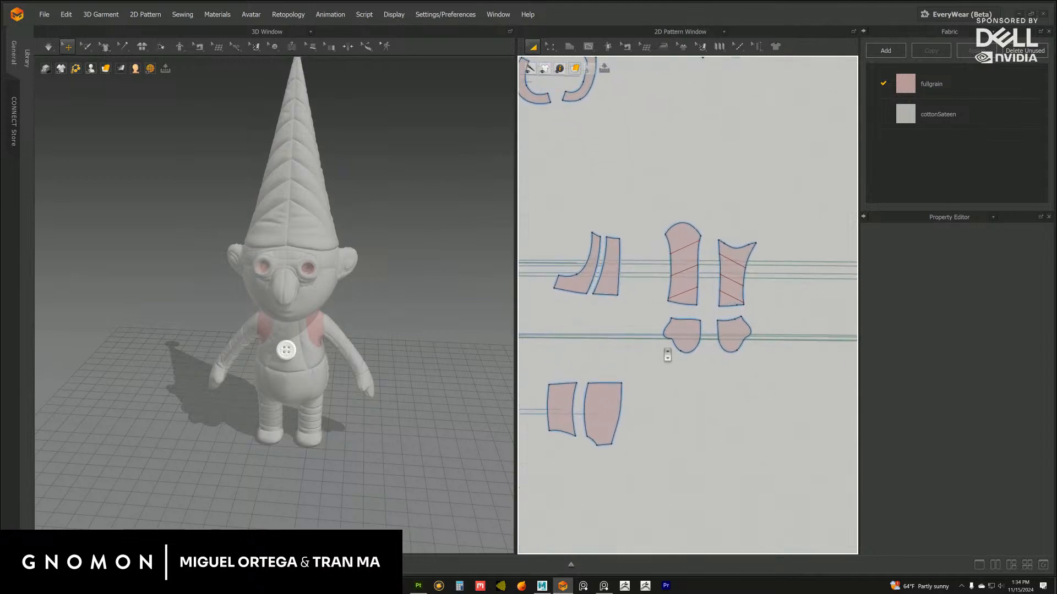
pyautogui.click(660, 274)
pyautogui.scroll(-5, 688, 270)
pyautogui.moveTo(632, 266); pyautogui.dragTo(483, 266, button='middle')
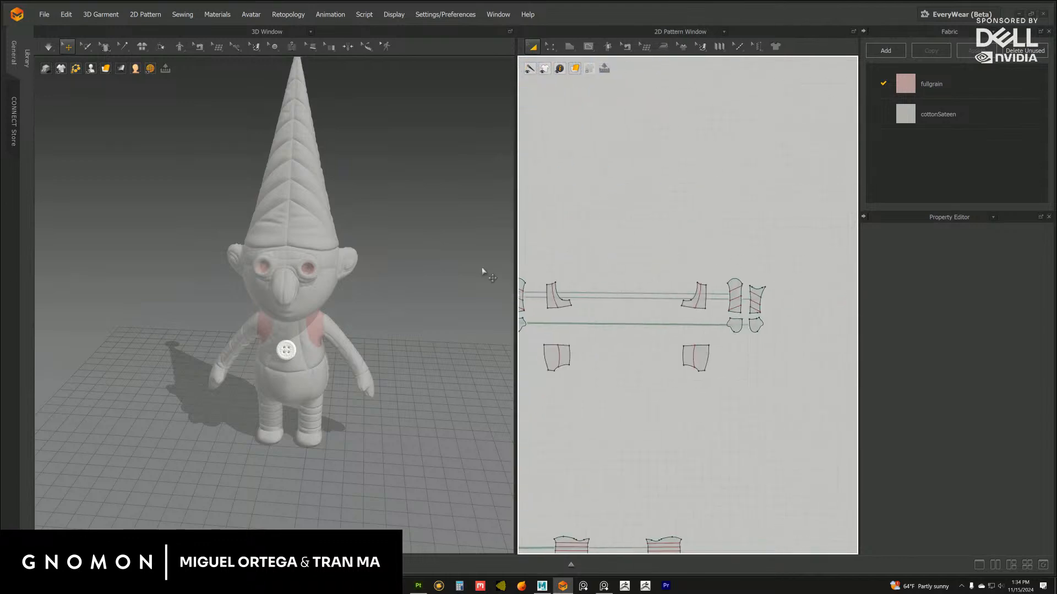
pyautogui.scroll(-4, 700, 267)
pyautogui.moveTo(642, 246); pyautogui.dragTo(841, 348)
pyautogui.click(784, 257)
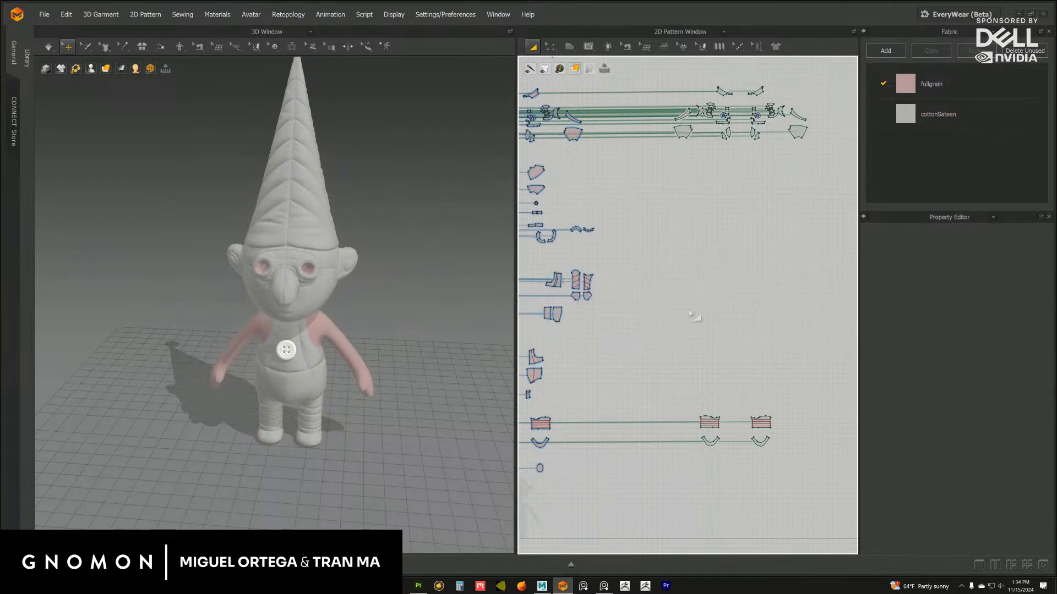
# Examine the remaining torso panels and select them to see which areas of the gnome's body they cover
pyautogui.scroll(5, 712, 309)
pyautogui.scroll(3, 722, 325)
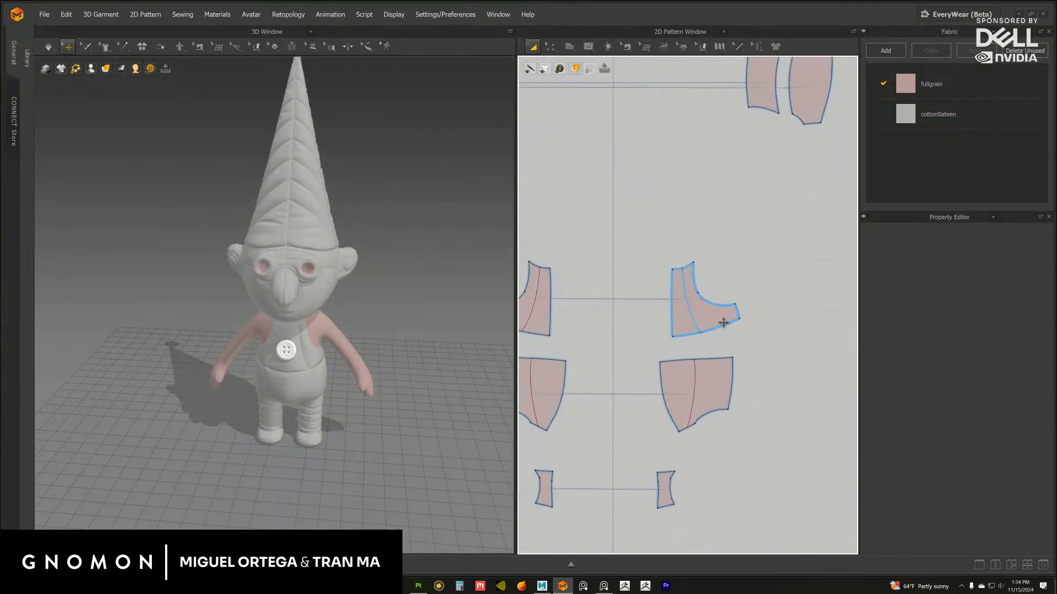
pyautogui.scroll(-2, 748, 265)
pyautogui.scroll(4, 745, 278)
pyautogui.scroll(-5, 680, 366)
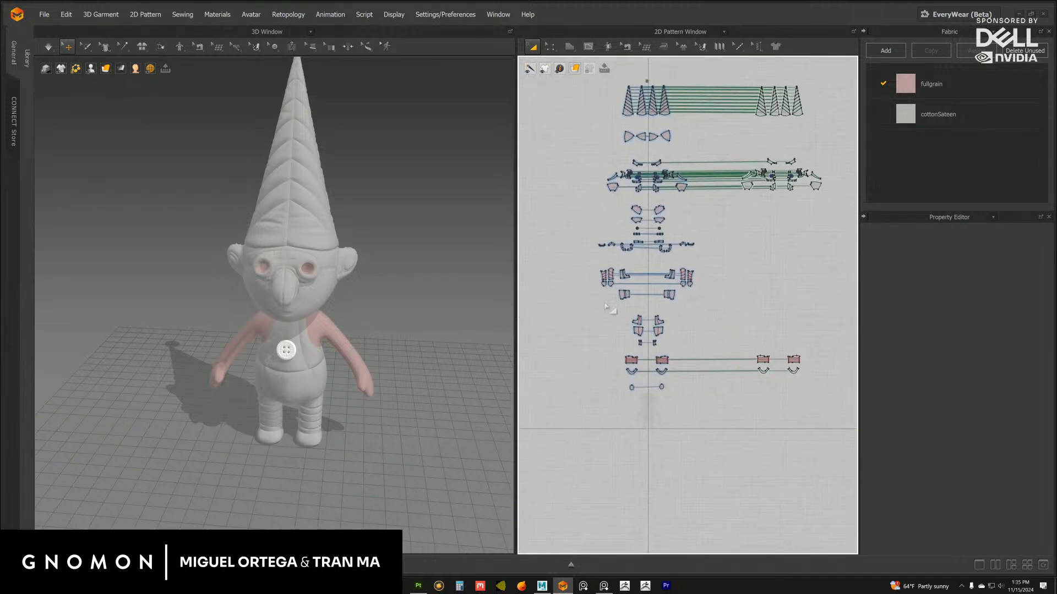
pyautogui.moveTo(604, 303); pyautogui.dragTo(708, 333)
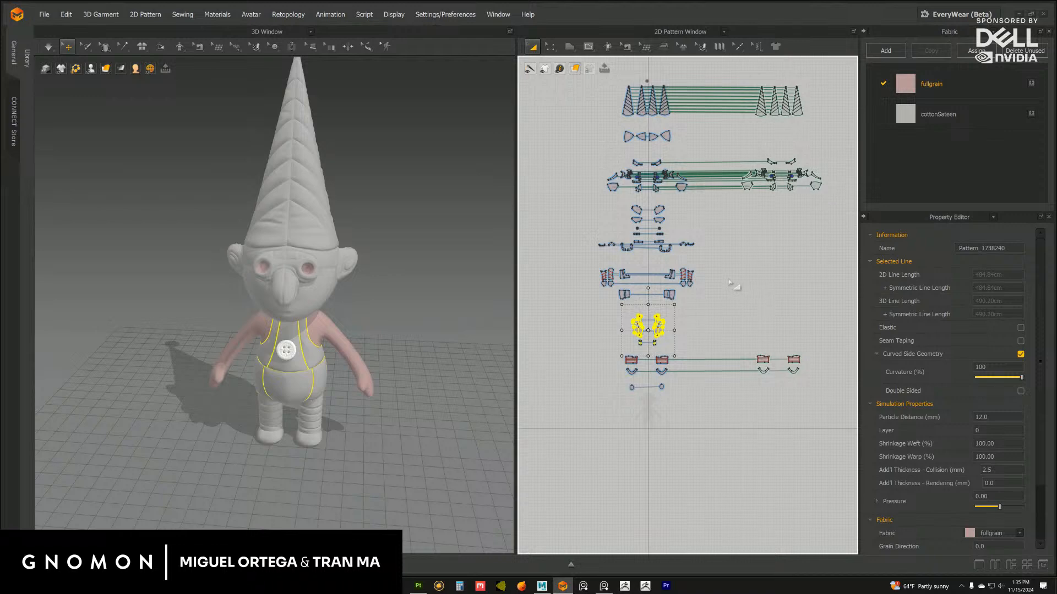
pyautogui.moveTo(713, 297)
pyautogui.keyDown('alt'); pyautogui.mouseDown(button='middle')
pyautogui.moveTo(581, 312)
pyautogui.moveTo(716, 313)
pyautogui.mouseUp(button='middle'); pyautogui.keyUp('alt')
pyautogui.keyDown('alt'); pyautogui.moveTo(720, 329); pyautogui.dragTo(754, 366, button='right'); pyautogui.keyUp('alt')
pyautogui.click(740, 334)
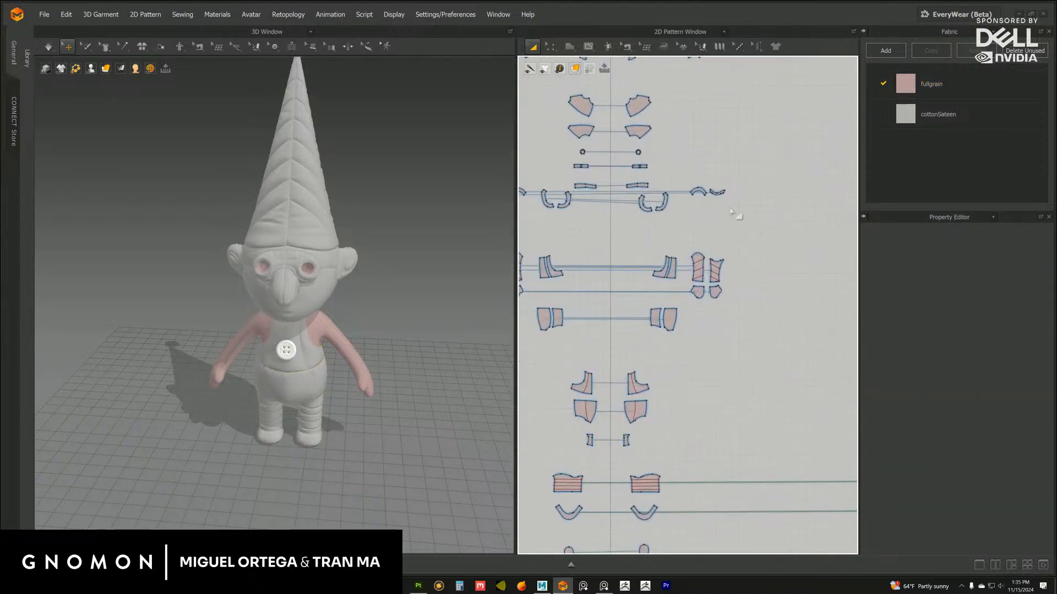
# Cut and sew the arm panel with the notched top along its three diagonal internal lines
pyautogui.scroll(5, 750, 297)
pyautogui.click(675, 262)
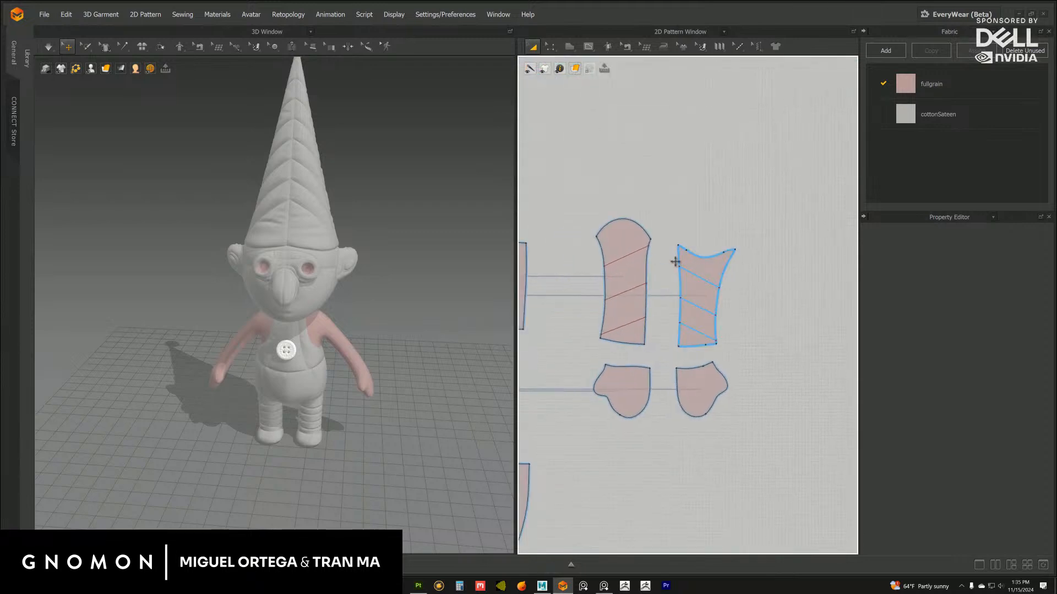
pyautogui.moveTo(662, 258); pyautogui.dragTo(746, 363)
pyautogui.rightClick(708, 288)
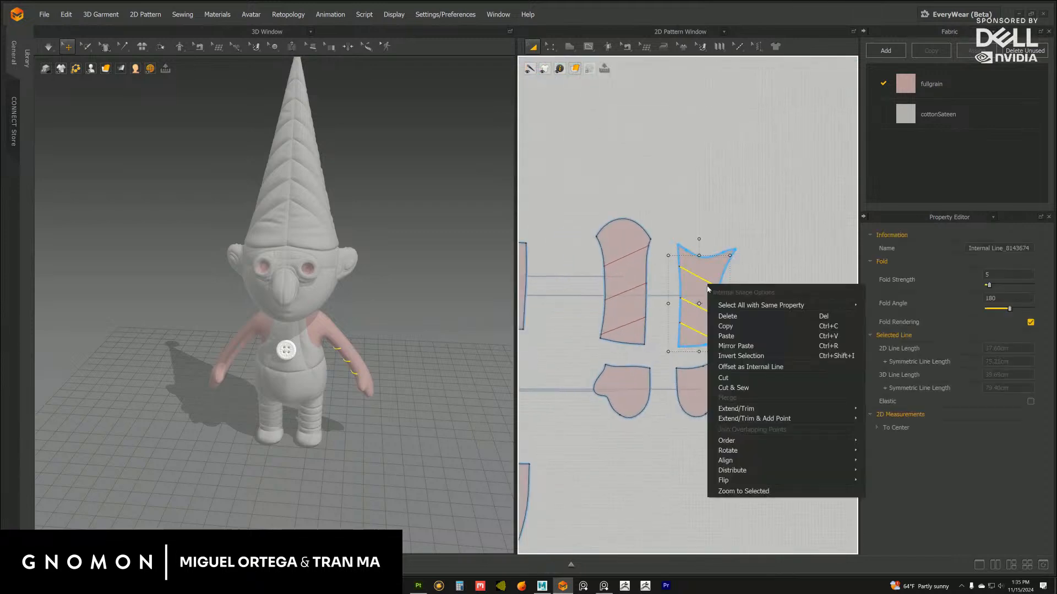
pyautogui.click(741, 388)
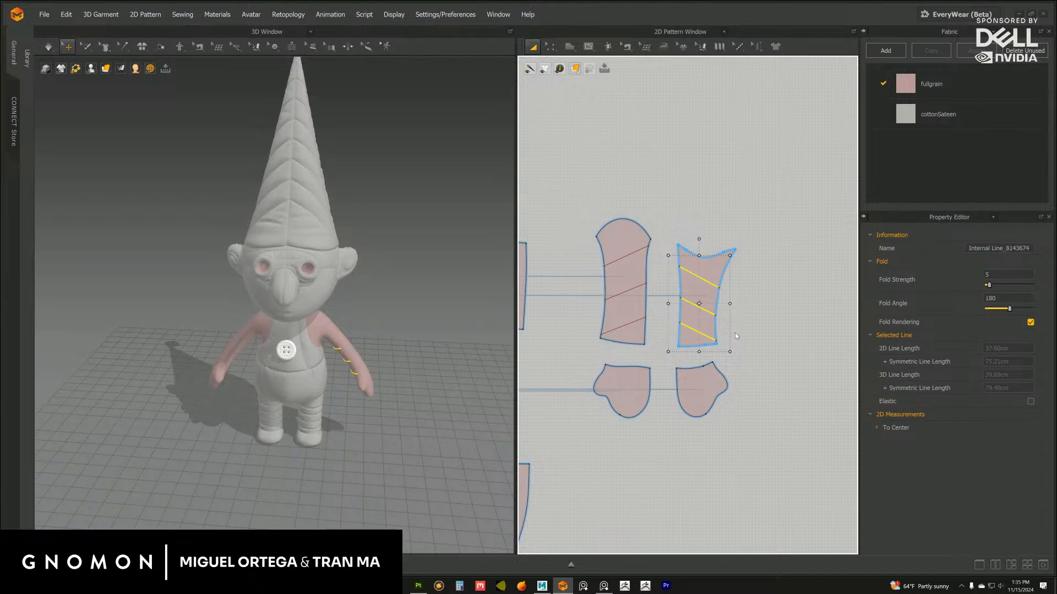
# Cut and sew the arm panel with the rounded top along its three diagonal internal lines
pyautogui.keyDown('alt'); pyautogui.moveTo(807, 329); pyautogui.dragTo(591, 71, button='right'); pyautogui.keyUp('alt')
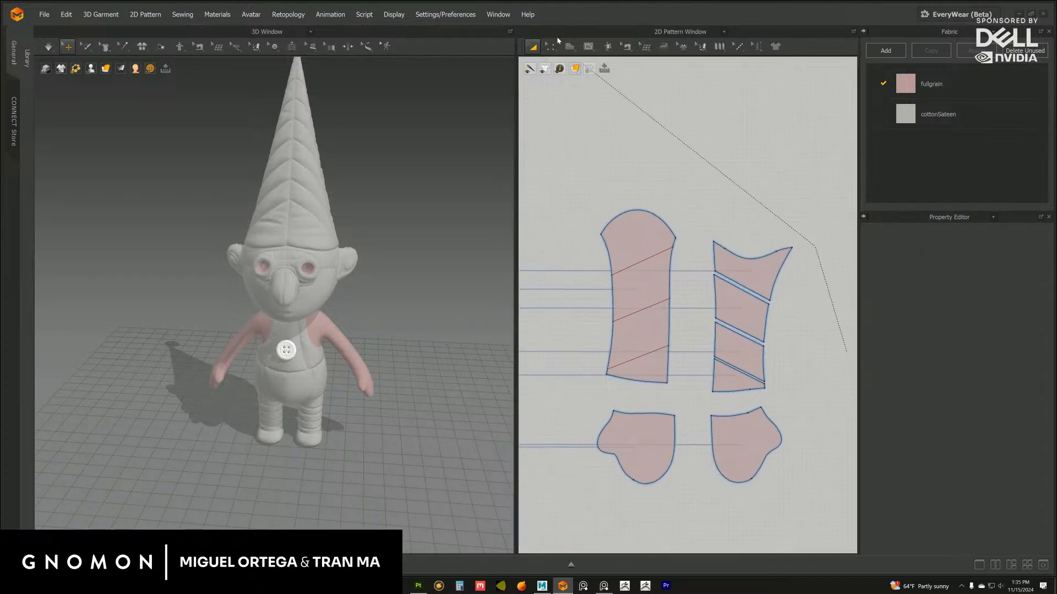
pyautogui.click(534, 48)
pyautogui.click(533, 49)
pyautogui.moveTo(564, 235); pyautogui.dragTo(693, 391)
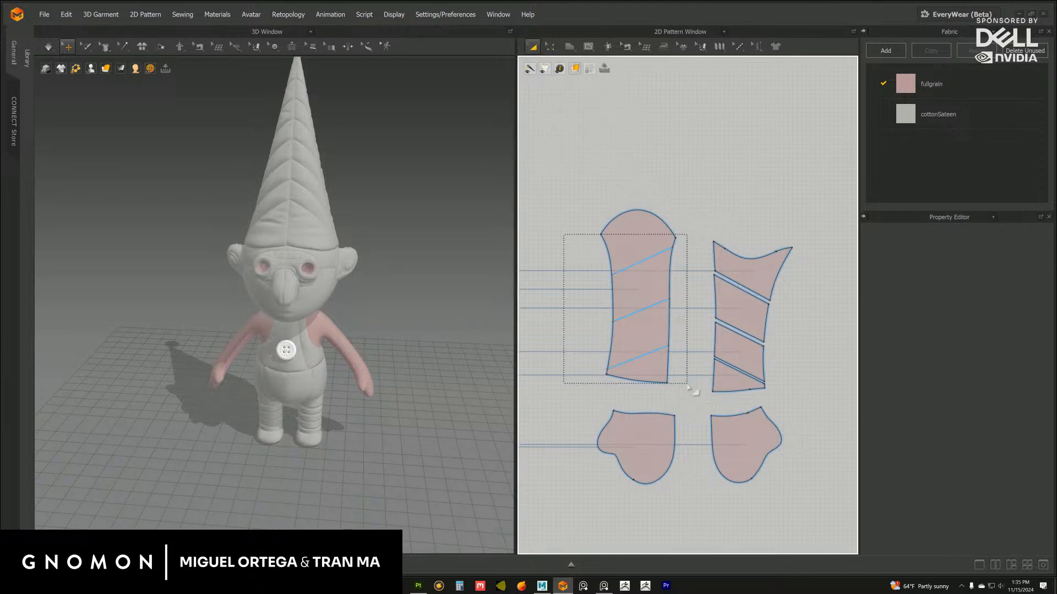
pyautogui.rightClick(645, 264)
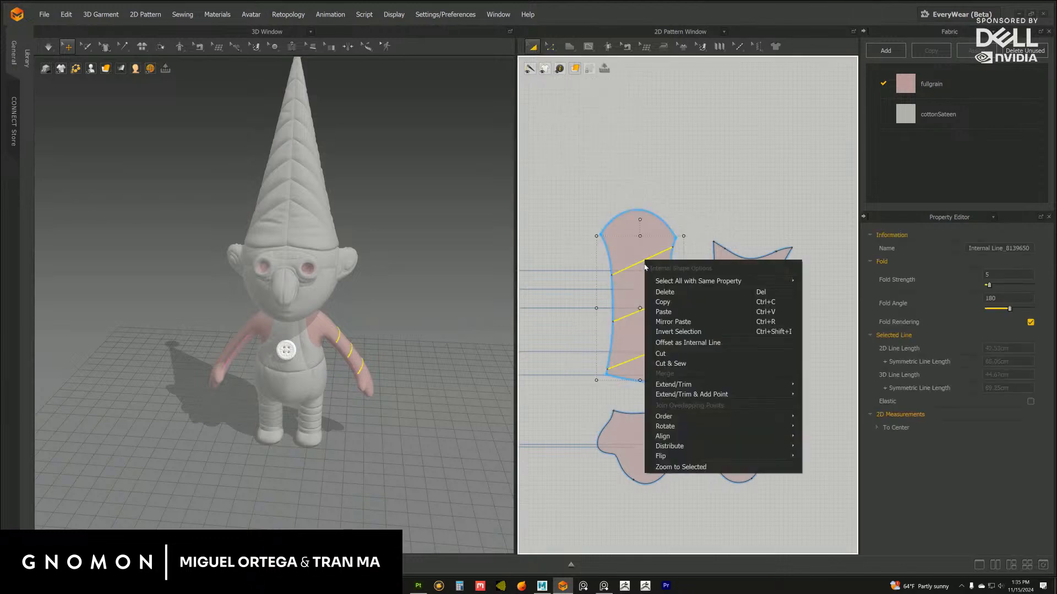
pyautogui.click(681, 365)
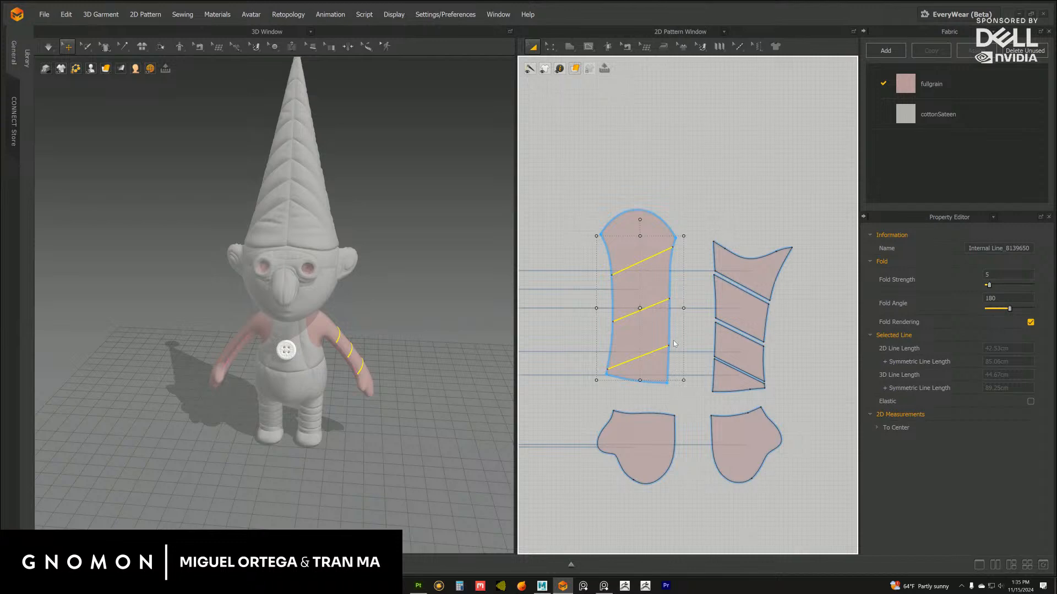
# Layer-clone the arm, hand and torso panels over the originals and place the copies beside the existing layout
pyautogui.scroll(-3, 757, 202)
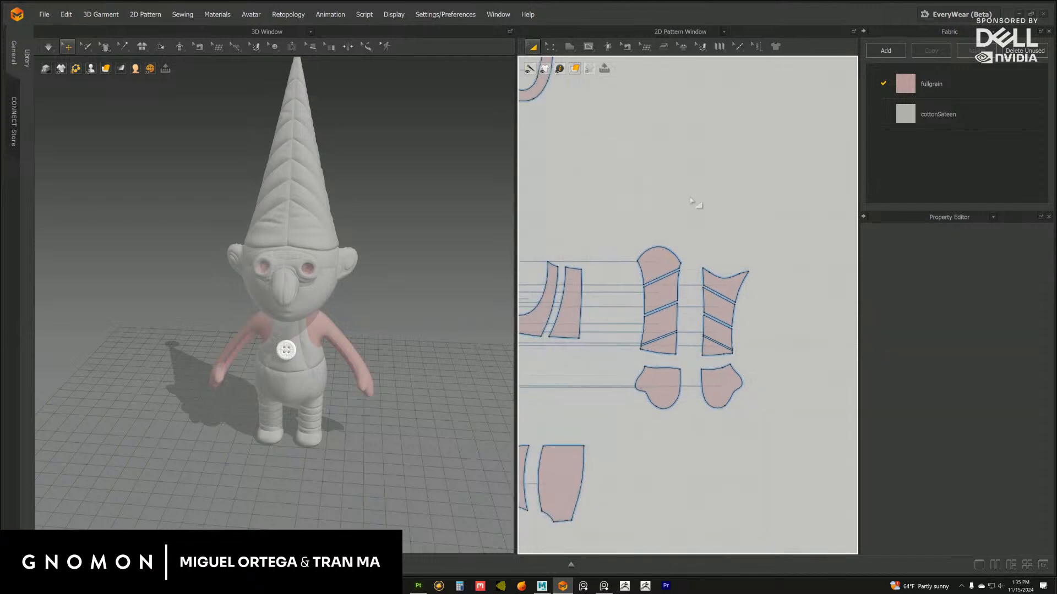
pyautogui.moveTo(697, 203); pyautogui.dragTo(788, 230, button='right')
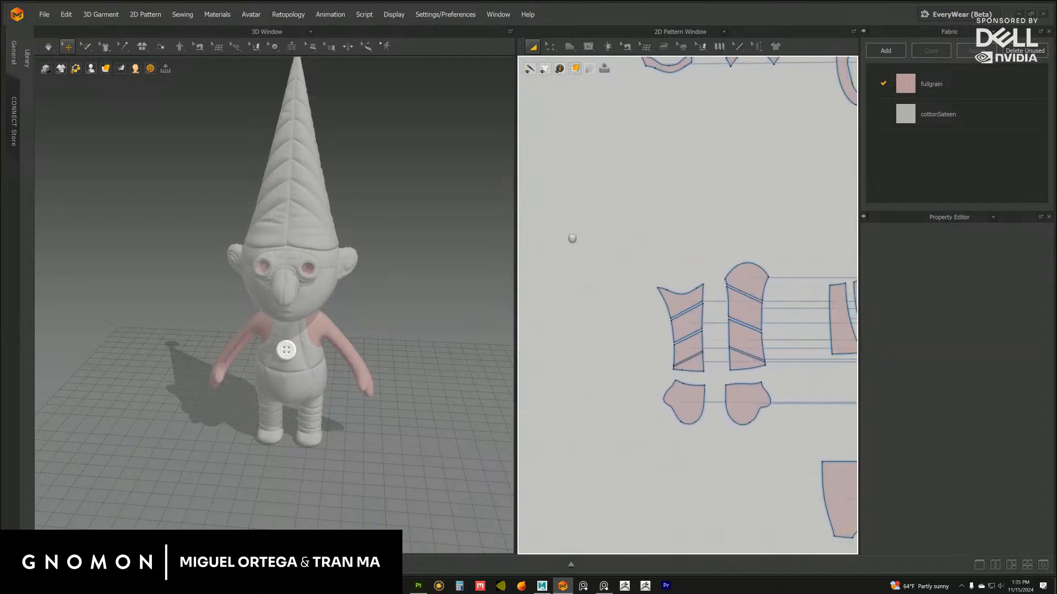
pyautogui.scroll(5, 589, 256)
pyautogui.scroll(-5, 589, 257)
pyautogui.scroll(4, 546, 259)
pyautogui.scroll(-6, 651, 175)
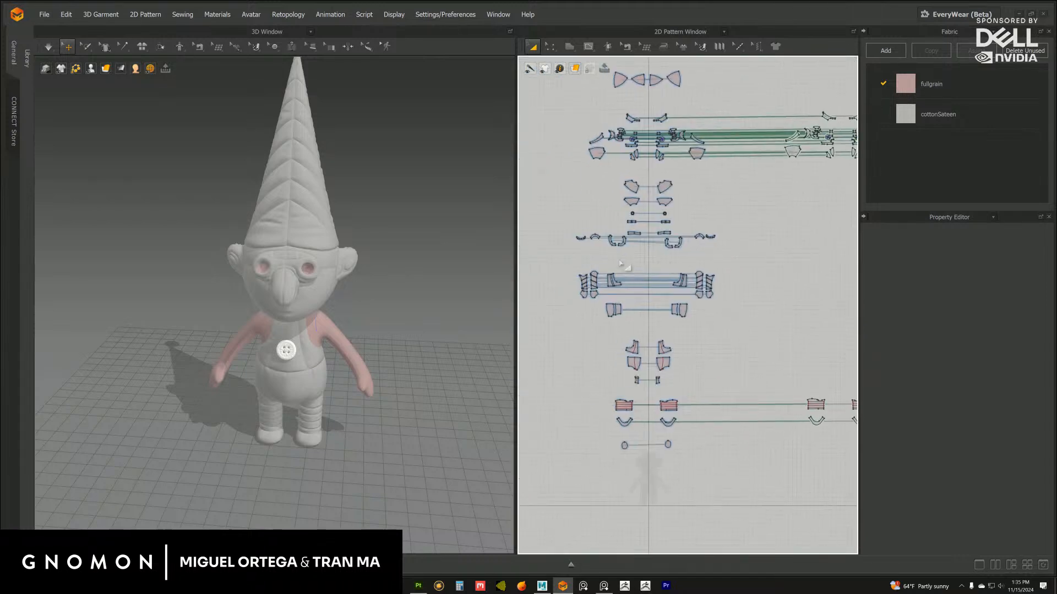
pyautogui.moveTo(546, 246); pyautogui.dragTo(583, 273)
pyautogui.moveTo(418, 330); pyautogui.dragTo(329, 338, button='right')
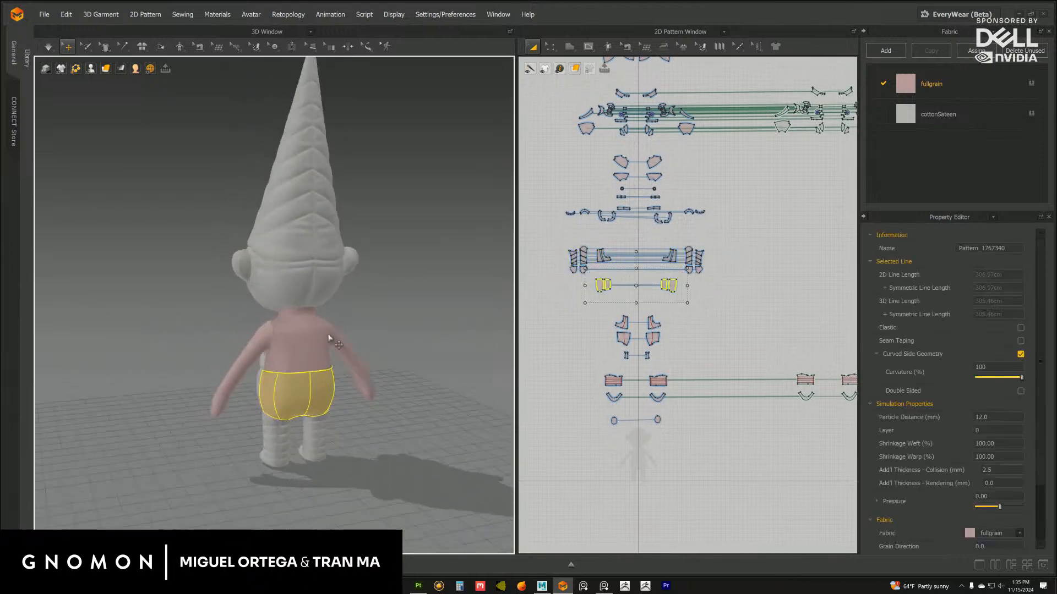
pyautogui.moveTo(537, 244); pyautogui.dragTo(741, 307)
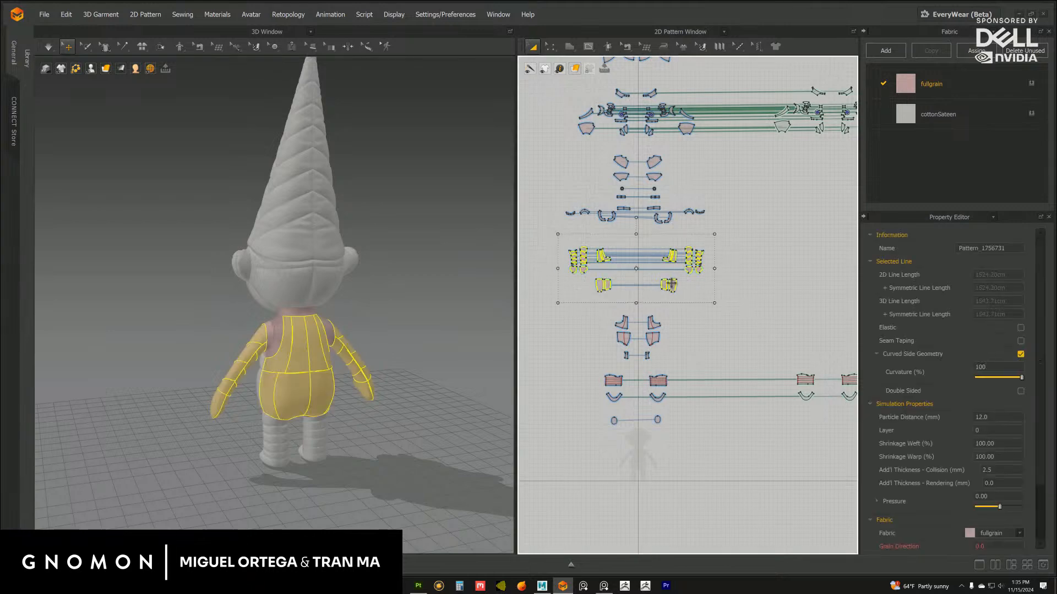
pyautogui.rightClick(671, 284)
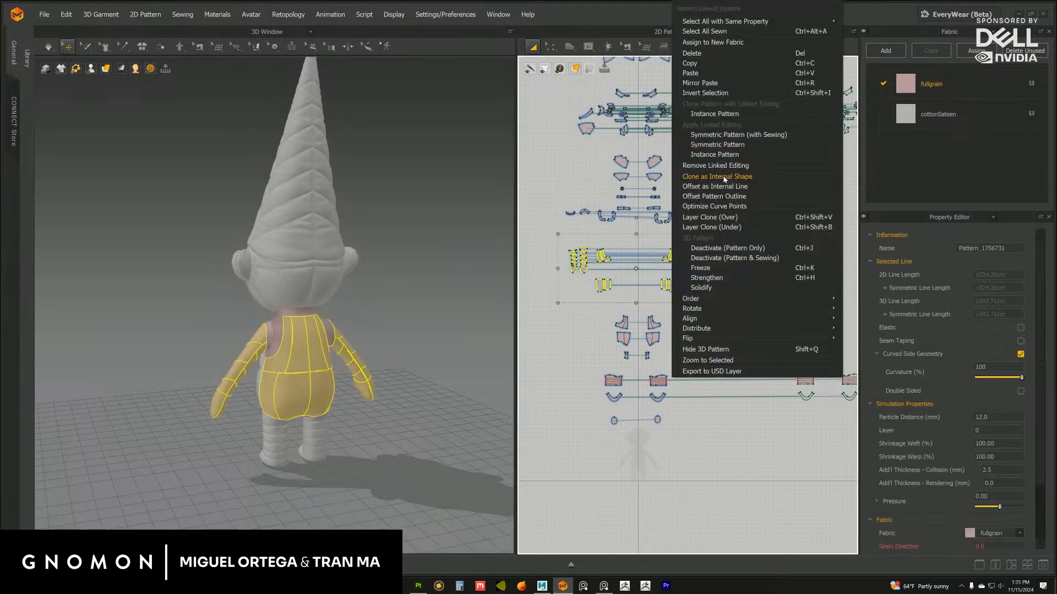
pyautogui.click(710, 217)
pyautogui.scroll(3, 669, 265)
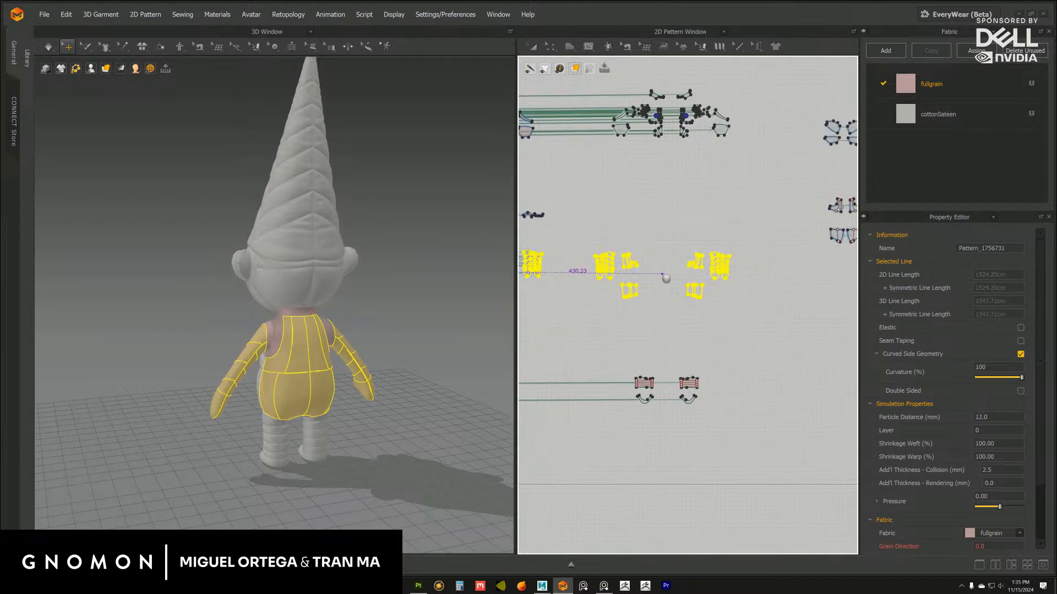
pyautogui.click(667, 252)
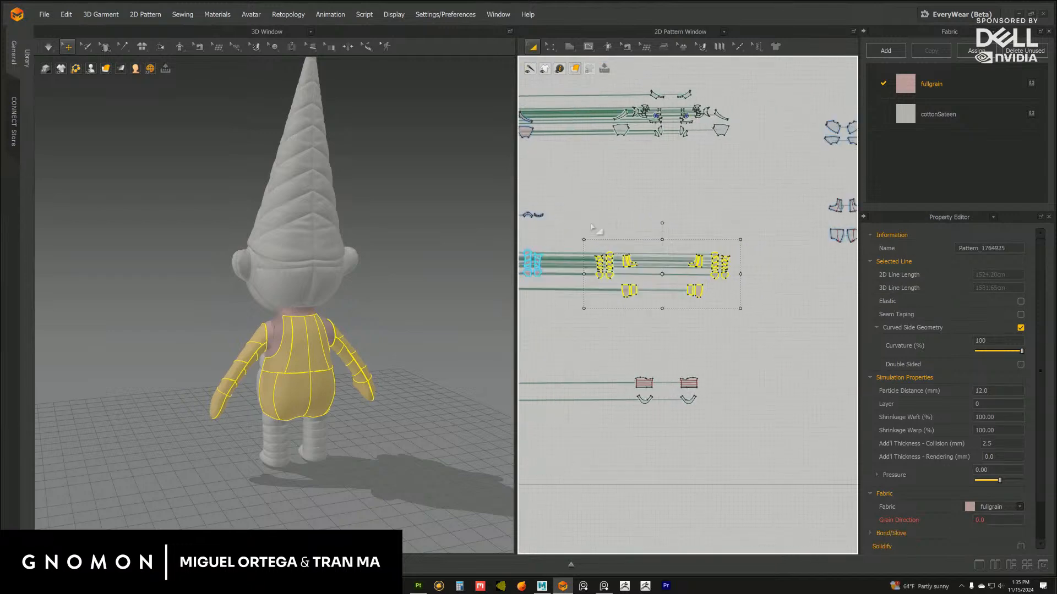
# Delete the newly cloned layer of arm, hand and torso panels, keeping the original patterns
pyautogui.moveTo(579, 209); pyautogui.dragTo(838, 315)
pyautogui.press('Delete')
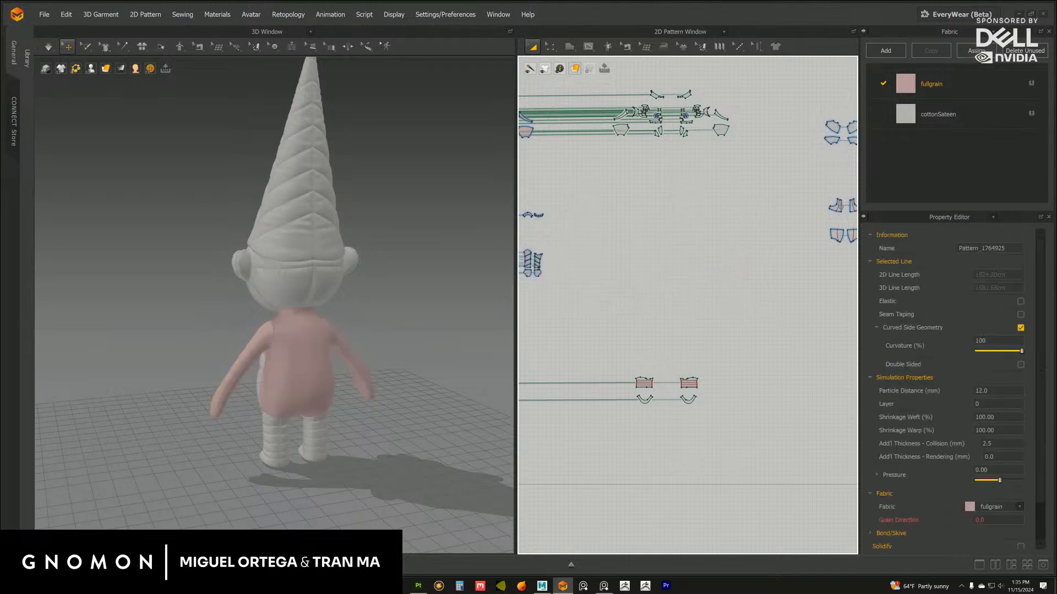
pyautogui.moveTo(563, 251); pyautogui.dragTo(732, 249, button='middle')
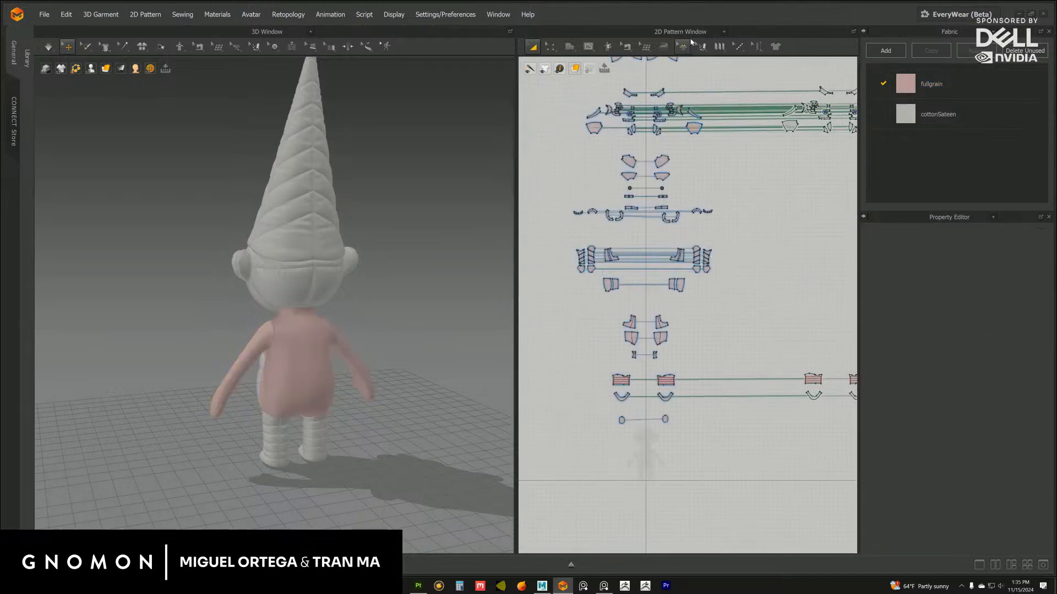
# Select the arm, hand and torso panels on both sides and show them in the UV Editor instead of the 2D patterns
pyautogui.click(725, 32)
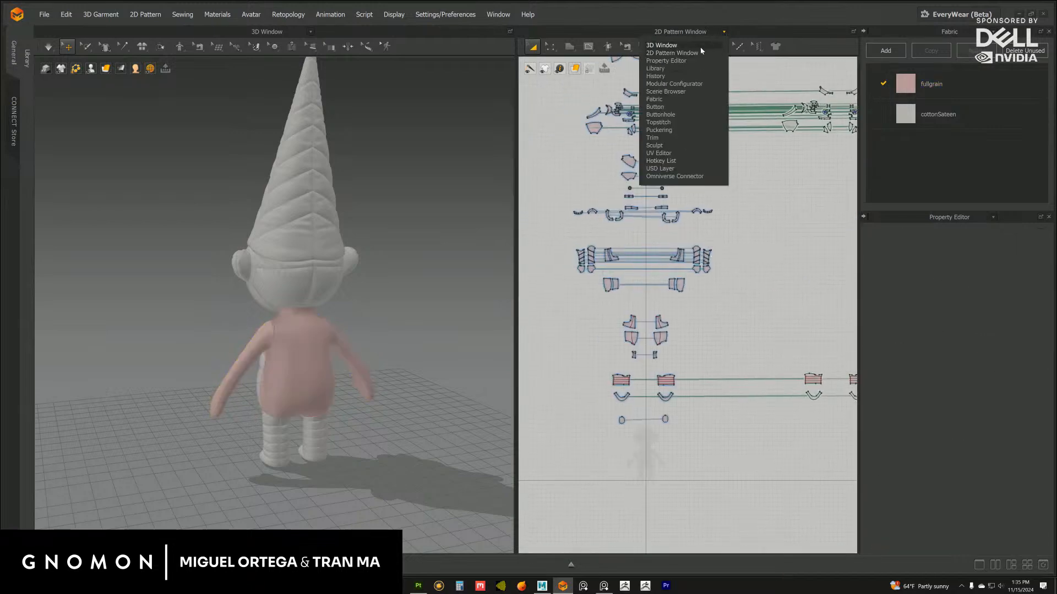
pyautogui.click(533, 245)
pyautogui.moveTo(543, 237); pyautogui.dragTo(750, 308)
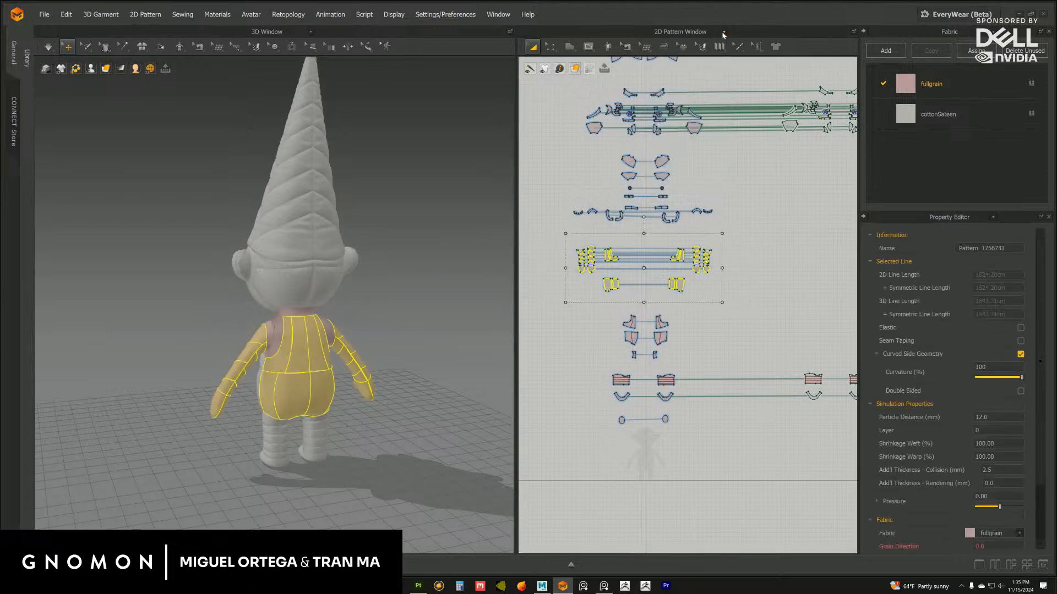
pyautogui.moveTo(720, 143); pyautogui.dragTo(699, 133, button='middle')
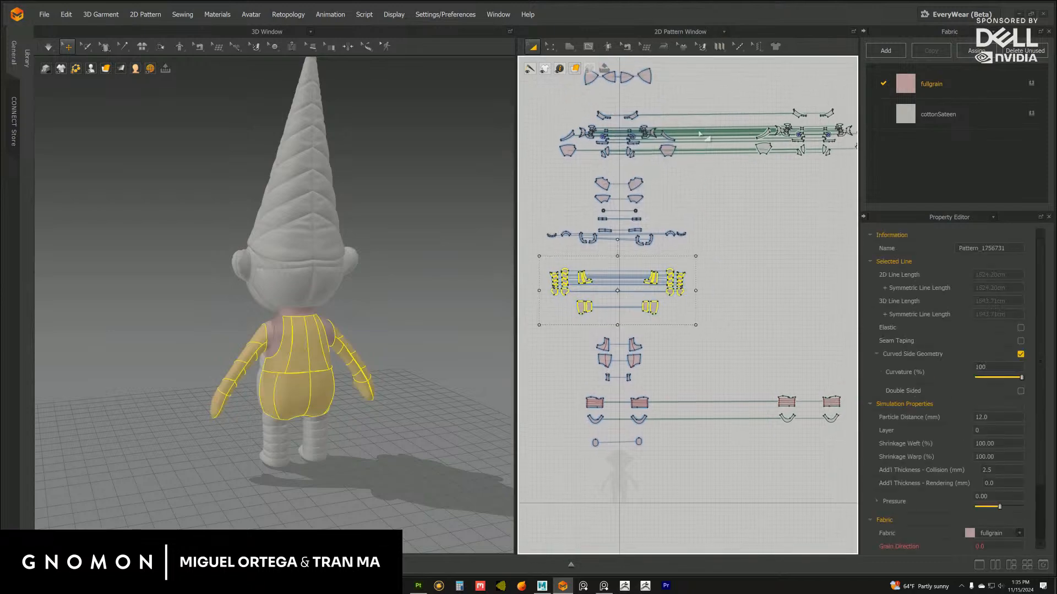
pyautogui.click(724, 31)
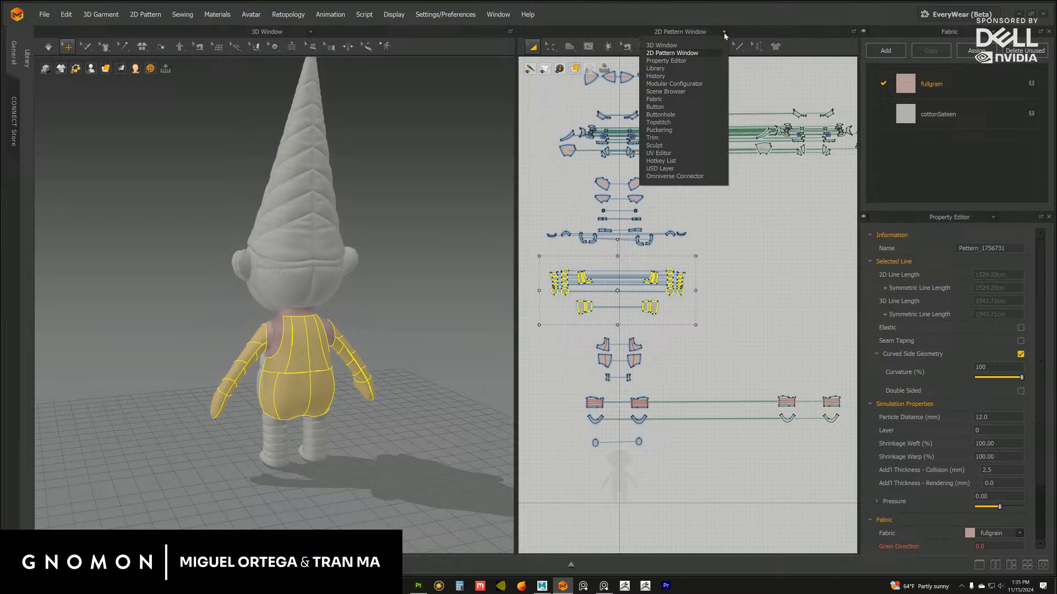
pyautogui.click(661, 153)
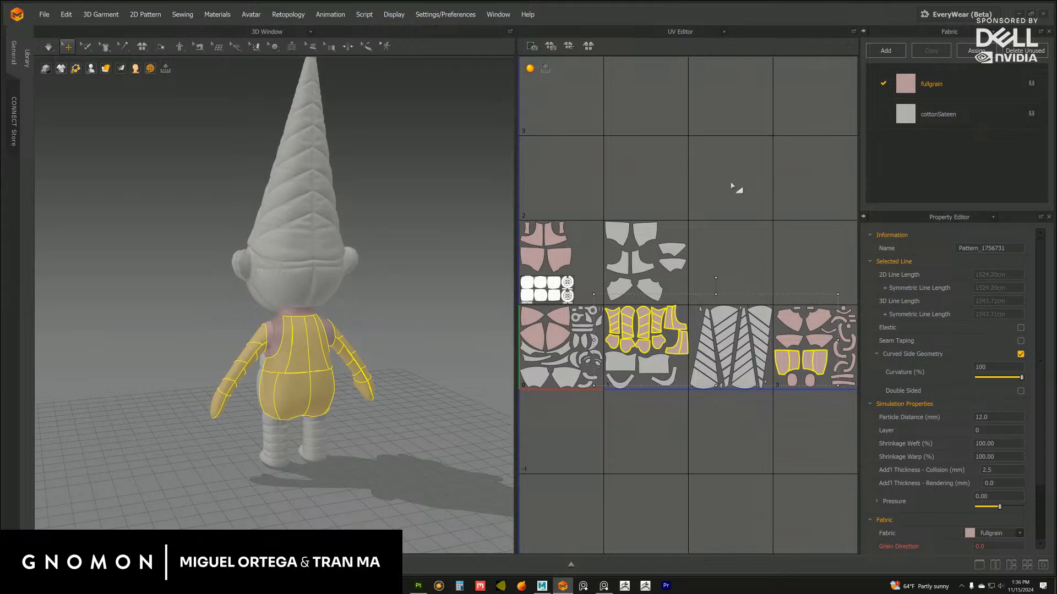
# Deselect the panels and examine the UV islands of the lower torso pieces up close
pyautogui.scroll(5, 743, 190)
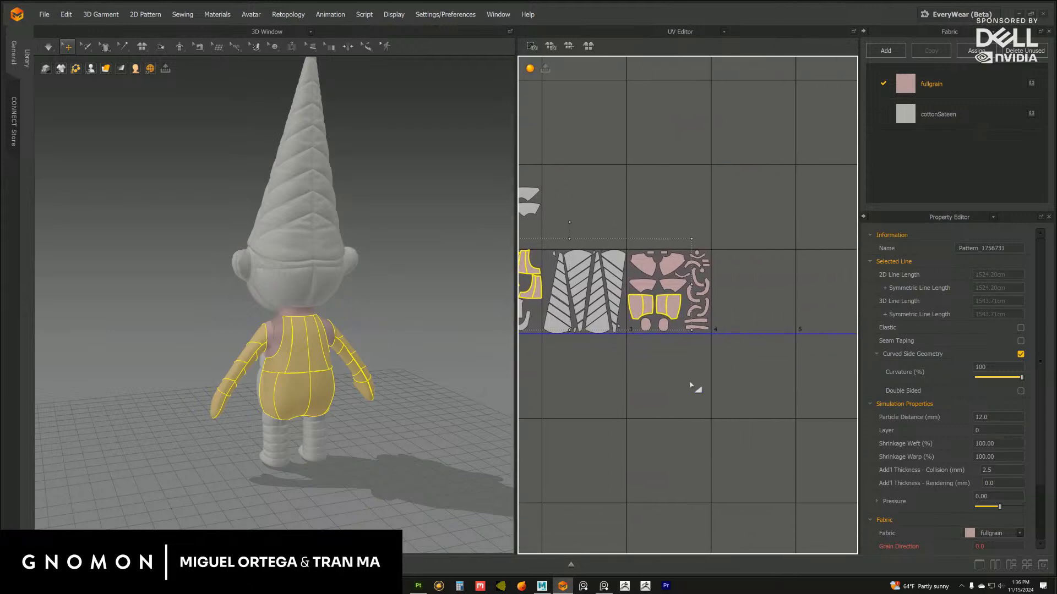
pyautogui.click(701, 436)
pyautogui.scroll(6, 701, 436)
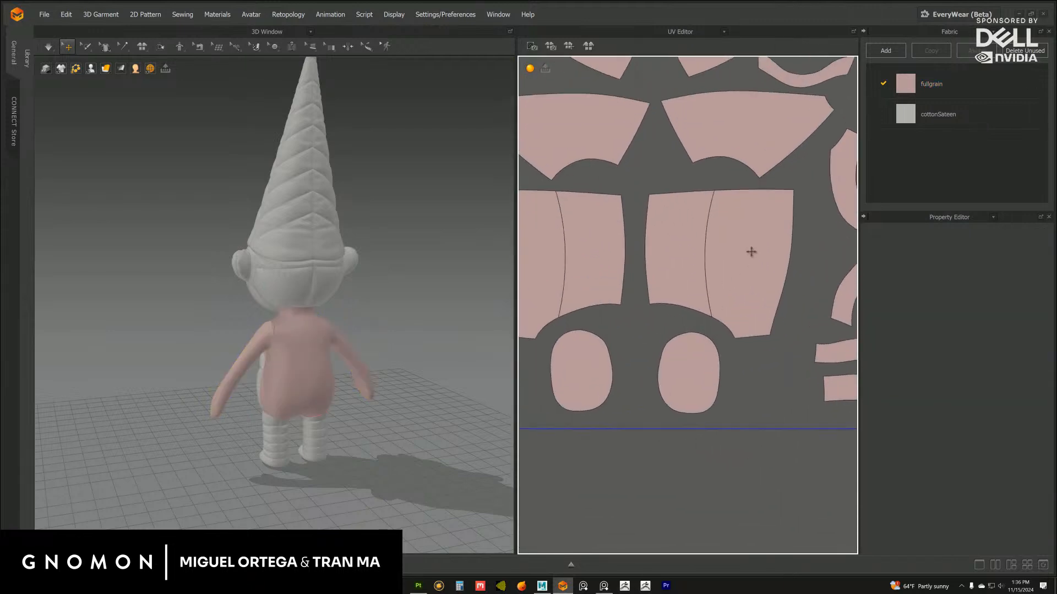
# Spread the lower torso UV pieces apart so gaps separate them along their shared vertical edges
pyautogui.click(762, 253)
pyautogui.click(636, 448)
pyautogui.scroll(-2, 745, 259)
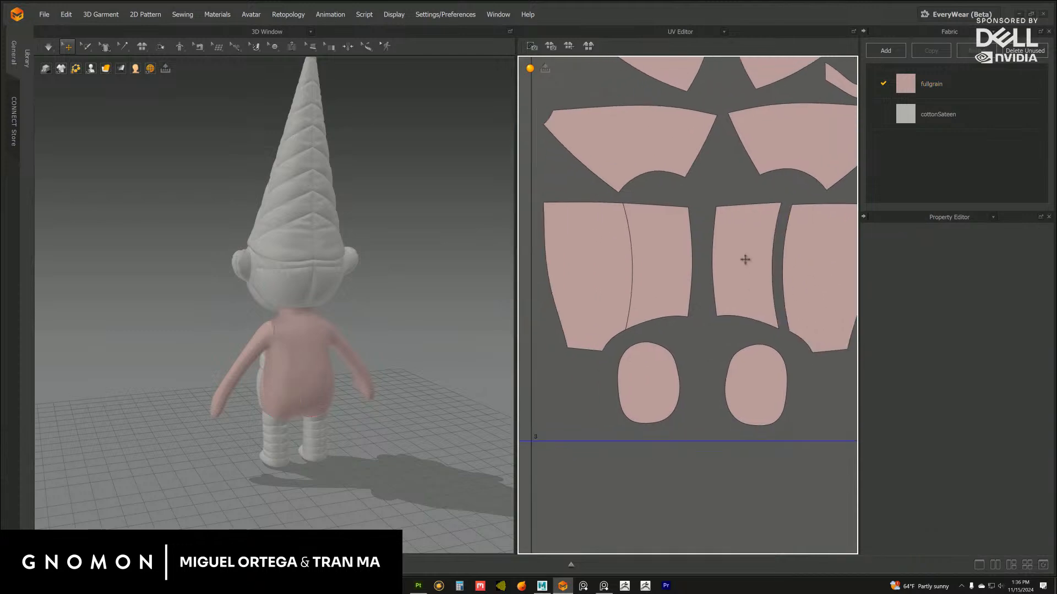
pyautogui.click(747, 252)
pyautogui.click(669, 255)
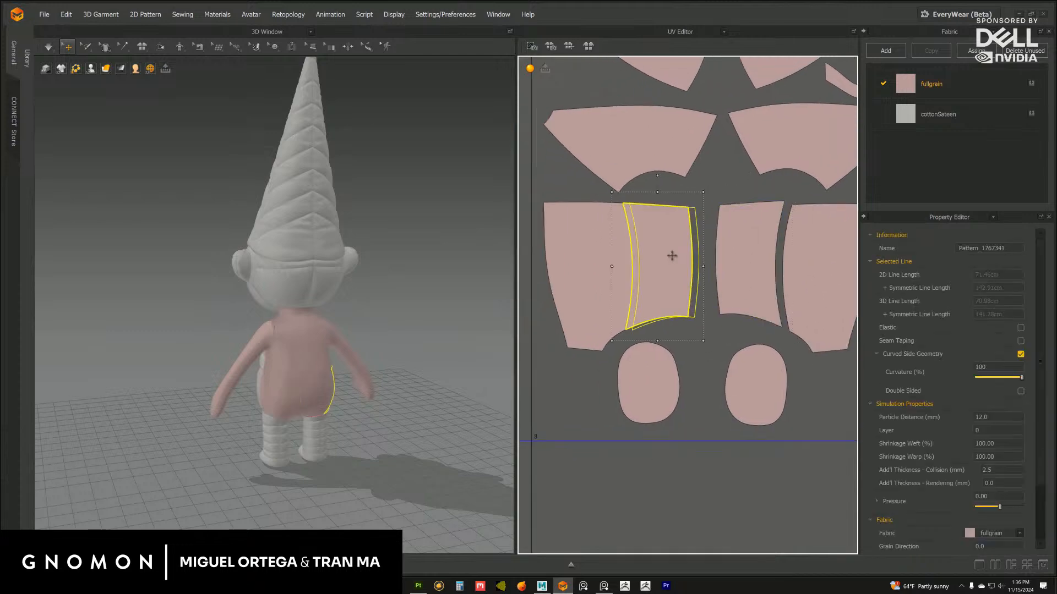
pyautogui.click(658, 474)
pyautogui.scroll(-3, 710, 438)
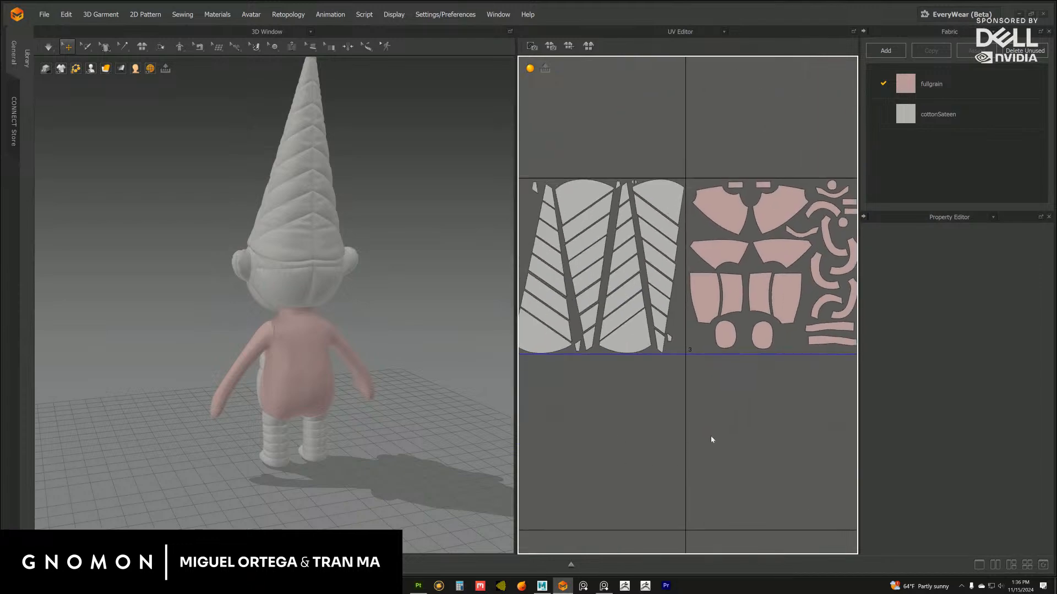
# In the neighbouring UV tile with the arm pieces, separate the lower pair of back torso pieces along their shared curved seam
pyautogui.scroll(5, 663, 448)
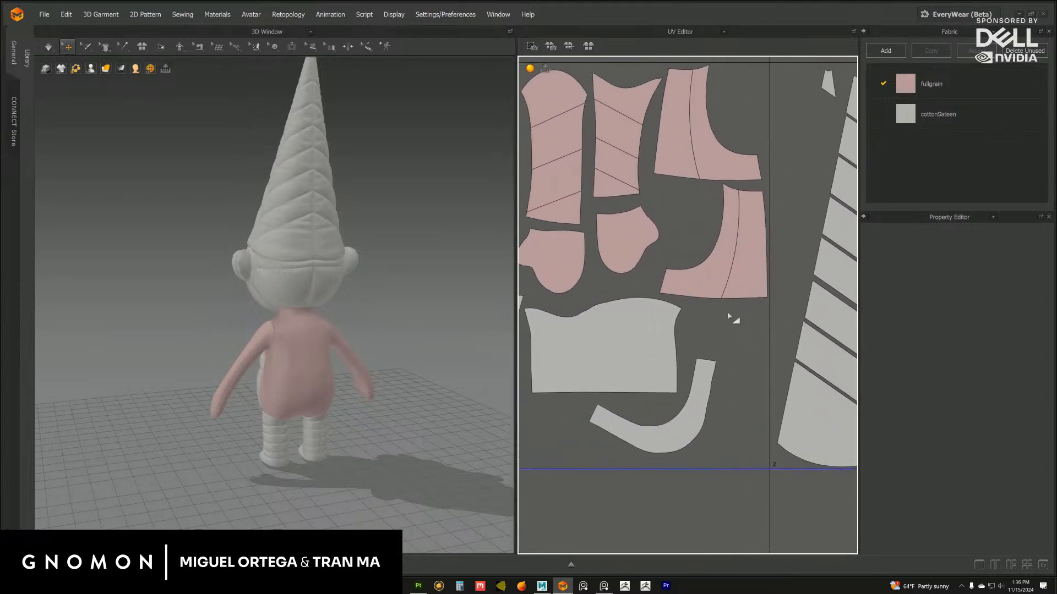
pyautogui.scroll(5, 714, 340)
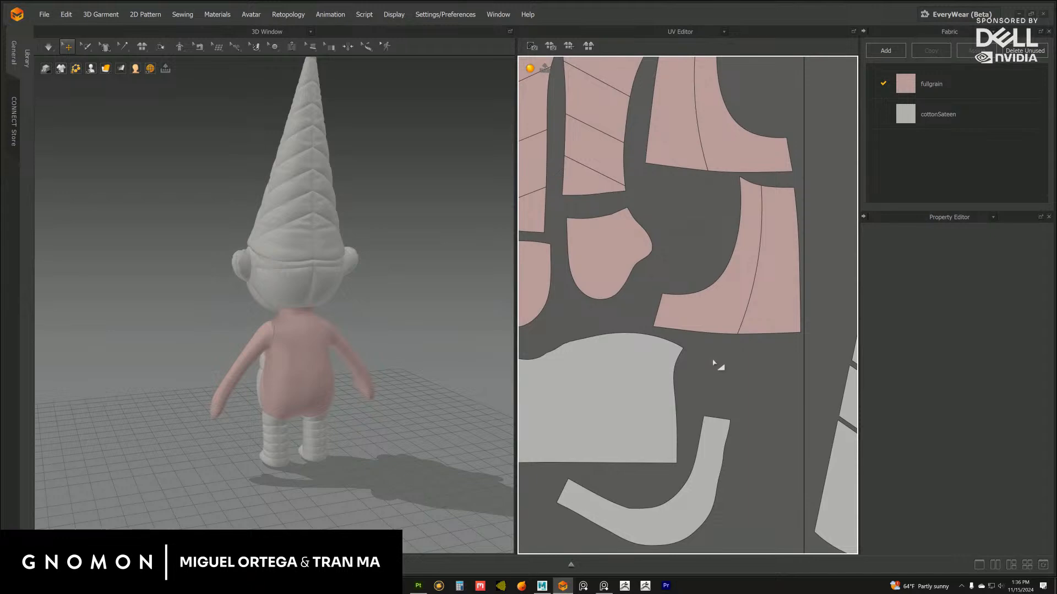
pyautogui.click(696, 290)
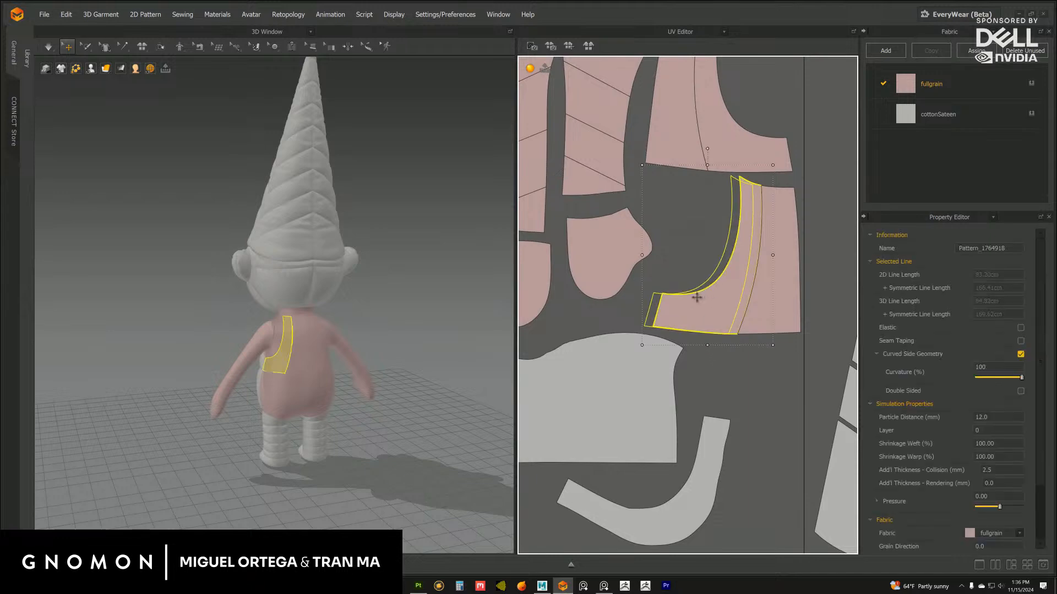
pyautogui.moveTo(697, 292); pyautogui.dragTo(687, 292)
pyautogui.click(761, 387)
pyautogui.moveTo(784, 309); pyautogui.dragTo(779, 309)
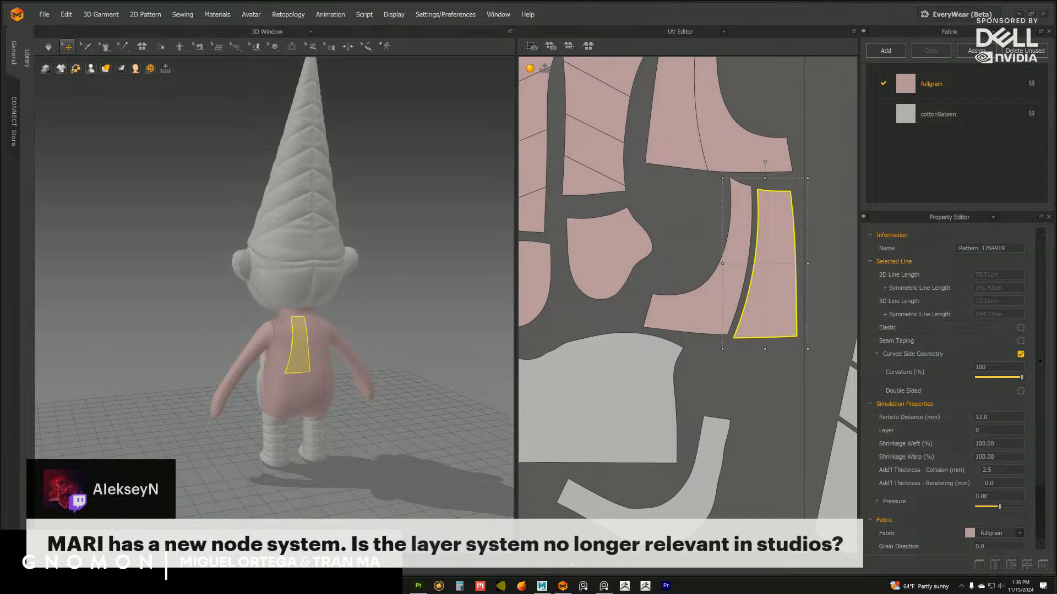
pyautogui.click(678, 237)
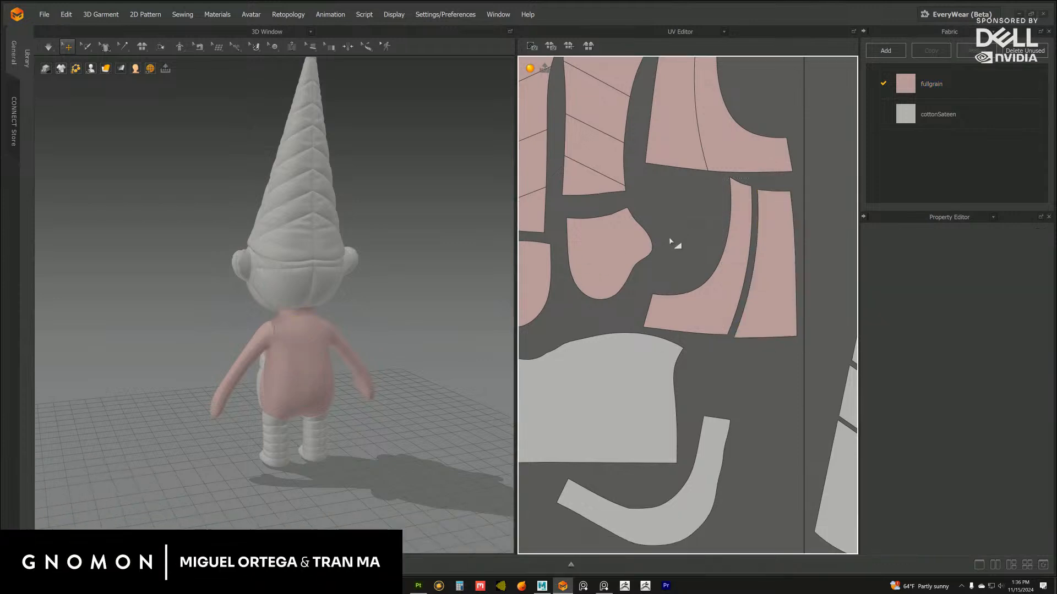
# Move the upper curved armhole piece away from its straight neighbour, leaving a gap along their shared seam
pyautogui.scroll(3, 693, 286)
pyautogui.click(755, 261)
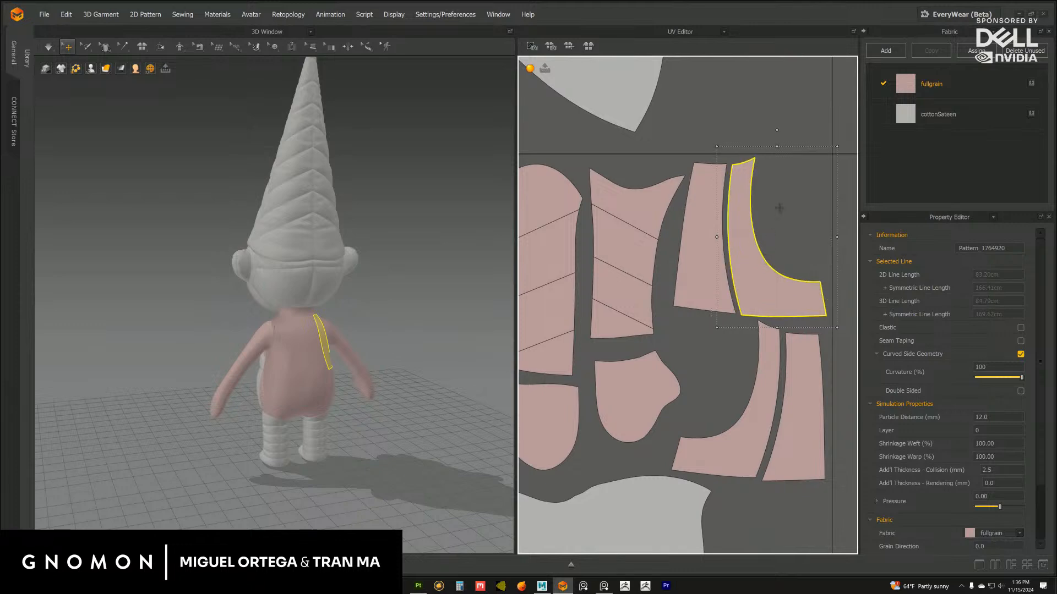
pyautogui.click(751, 117)
# Spread apart the four segments of the concave-topped sleeve strip next to the torso pieces
pyautogui.moveTo(750, 118); pyautogui.dragTo(877, 124, button='middle')
pyautogui.scroll(-3, 620, 274)
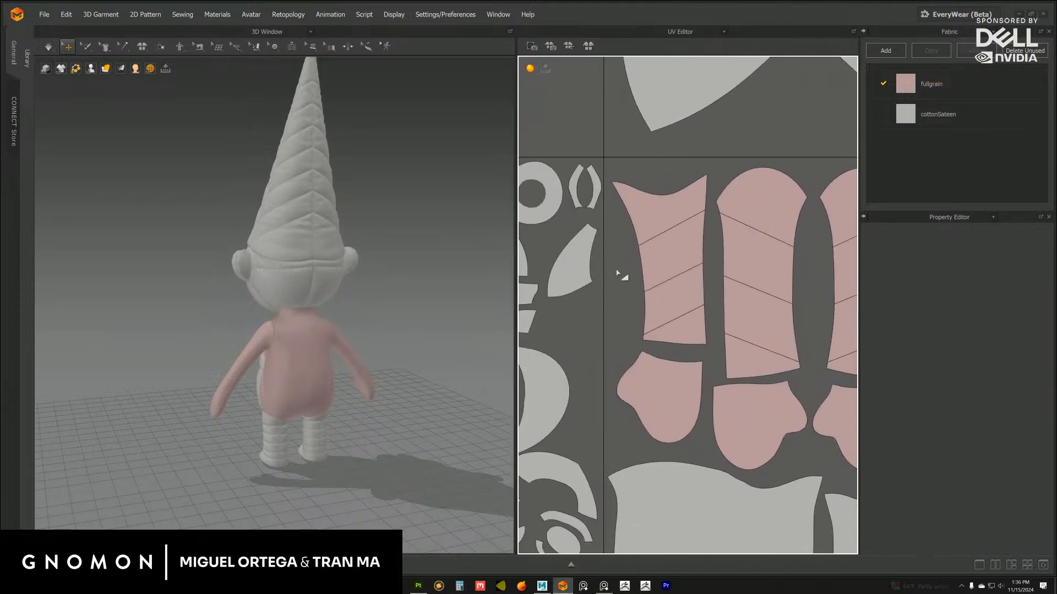
pyautogui.scroll(3, 621, 273)
pyautogui.moveTo(676, 146); pyautogui.dragTo(724, 141, button='middle')
pyautogui.click(719, 203)
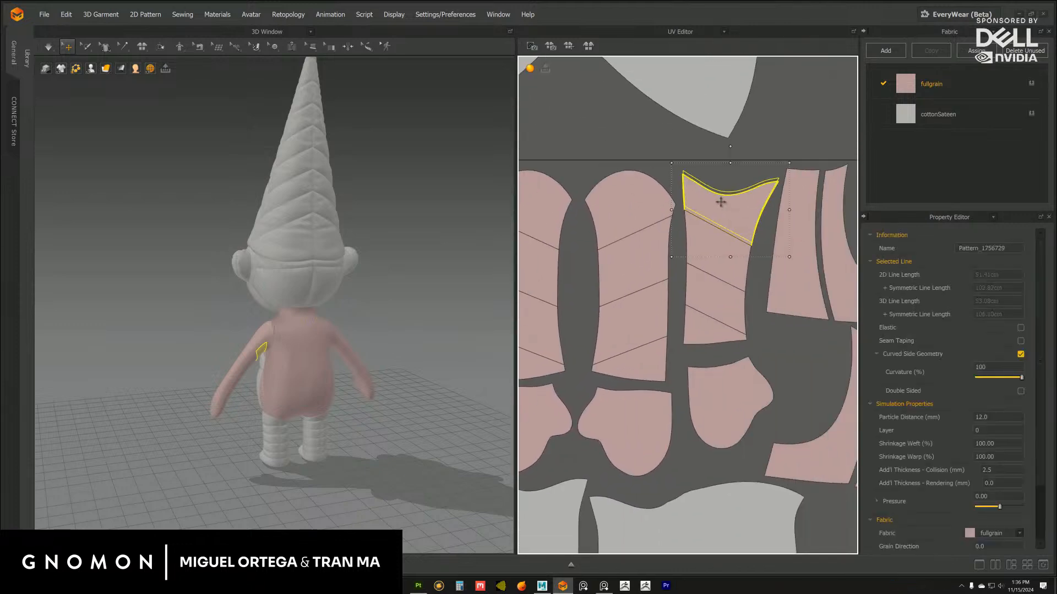
pyautogui.click(713, 241)
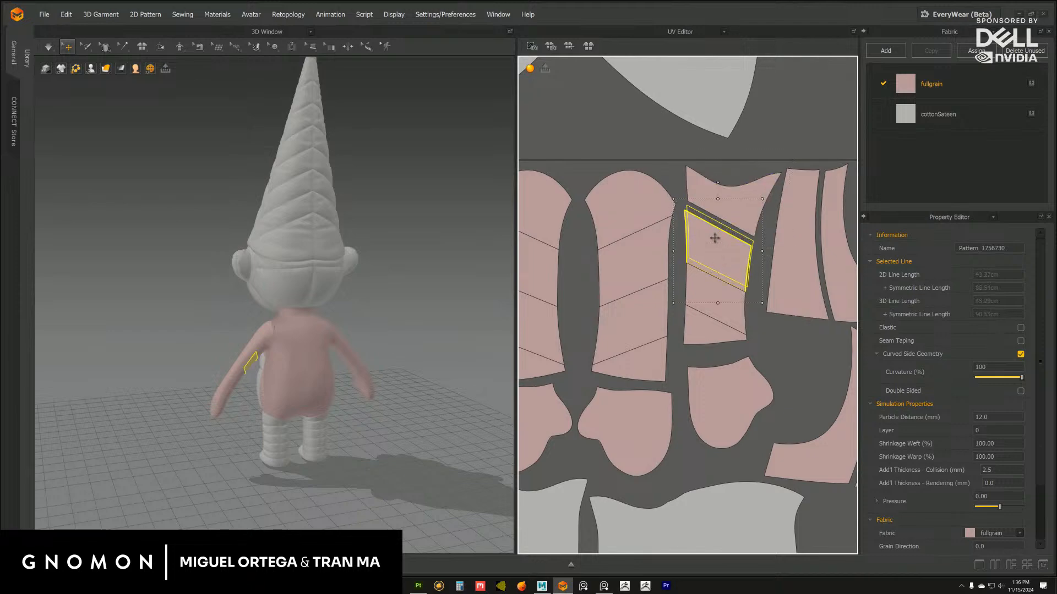
pyautogui.click(721, 289)
pyautogui.click(709, 341)
pyautogui.click(802, 350)
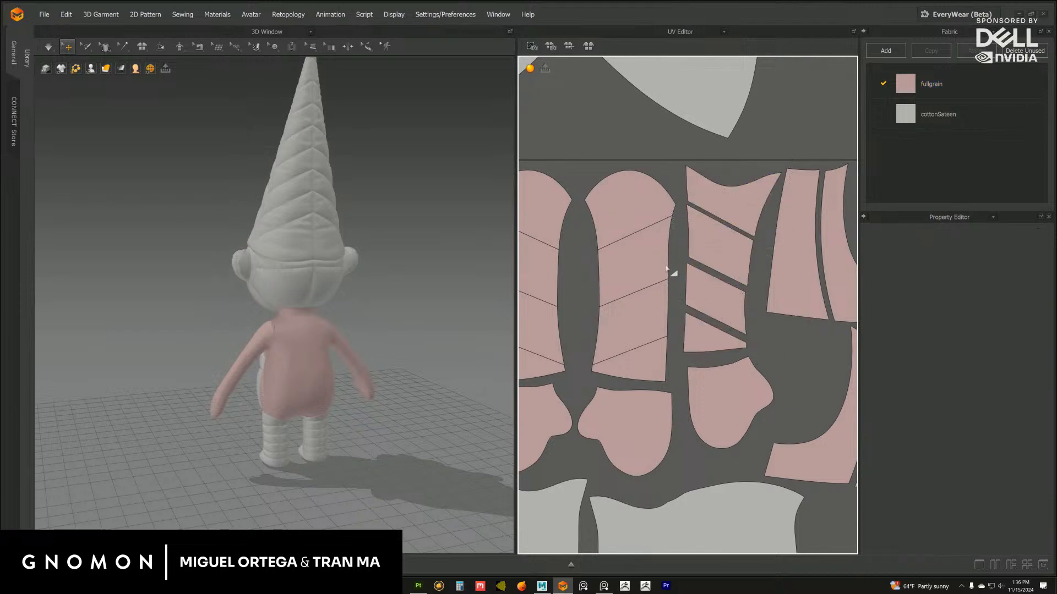
# Spread apart the four segments of the adjacent round-topped sleeve strip, leaving gaps along the diagonal seams
pyautogui.moveTo(636, 161); pyautogui.dragTo(724, 164, button='middle')
pyautogui.moveTo(705, 196); pyautogui.dragTo(707, 192)
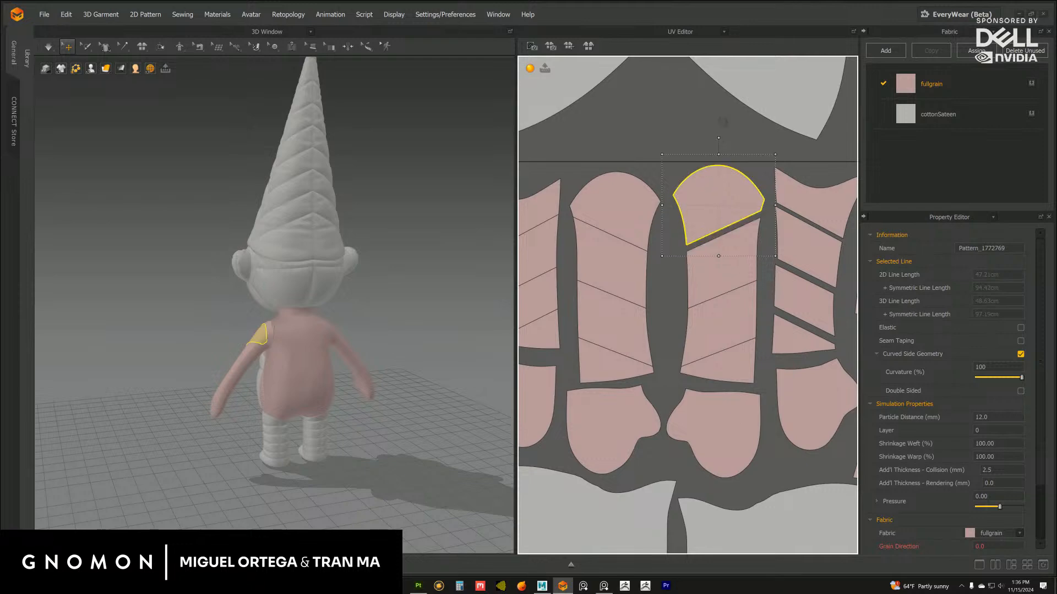
pyautogui.click(720, 309)
pyautogui.click(722, 264)
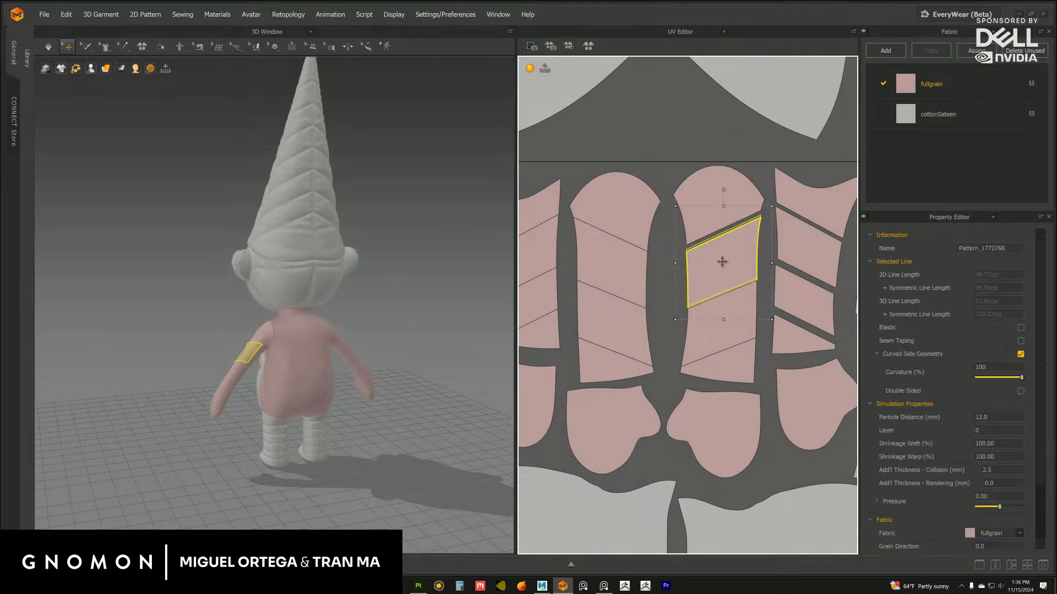
pyautogui.click(728, 375)
pyautogui.click(661, 317)
# Separate the segments of the second round-topped sleeve strip and even out the gaps between them
pyautogui.moveTo(660, 318); pyautogui.dragTo(730, 312, button='middle')
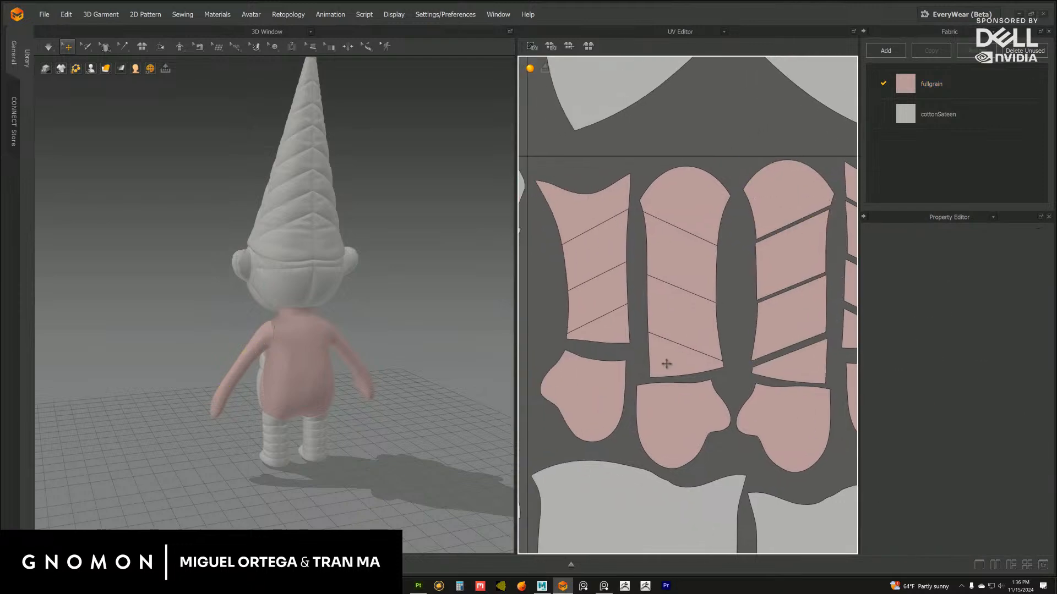
pyautogui.click(666, 363)
pyautogui.click(679, 309)
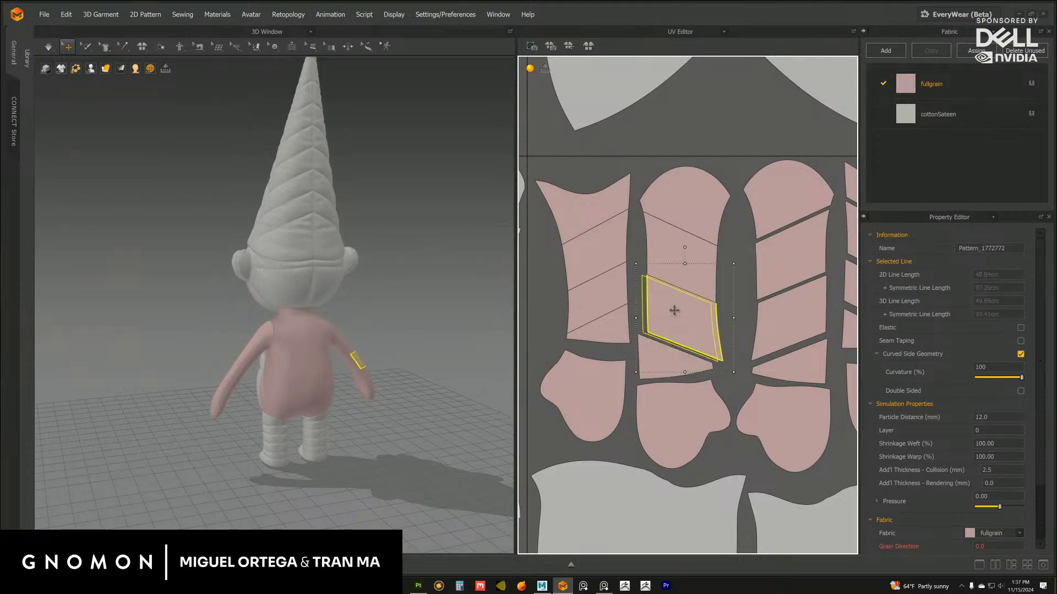
pyautogui.click(744, 270)
pyautogui.click(695, 198)
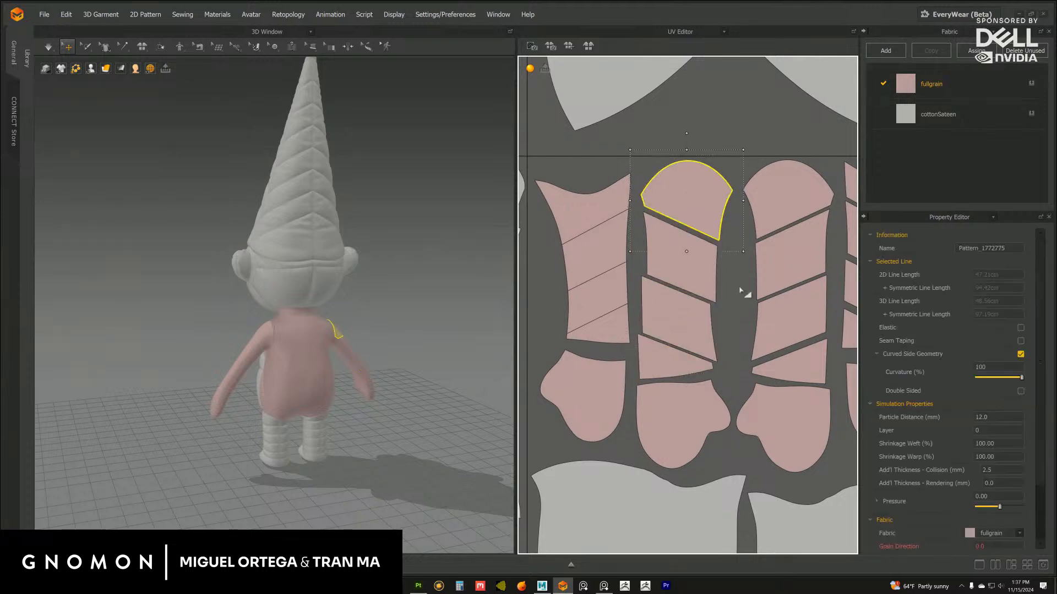
pyautogui.click(743, 290)
pyautogui.click(687, 267)
pyautogui.click(737, 308)
pyautogui.click(692, 335)
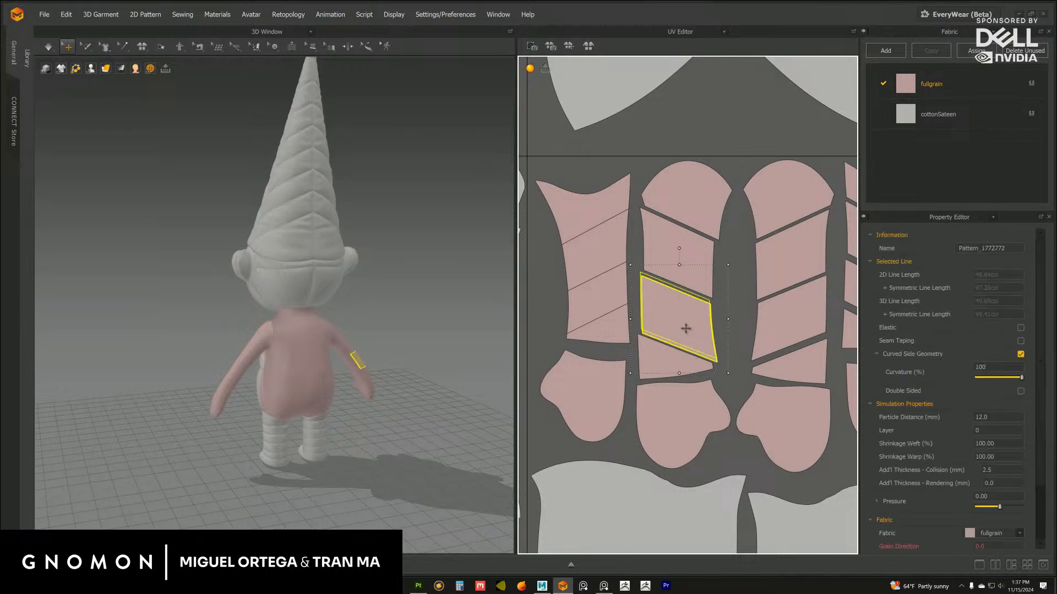
pyautogui.click(748, 304)
# Separate the segments of the remaining concave-topped sleeve strip along their diagonal seams
pyautogui.moveTo(562, 291); pyautogui.dragTo(653, 311, button='middle')
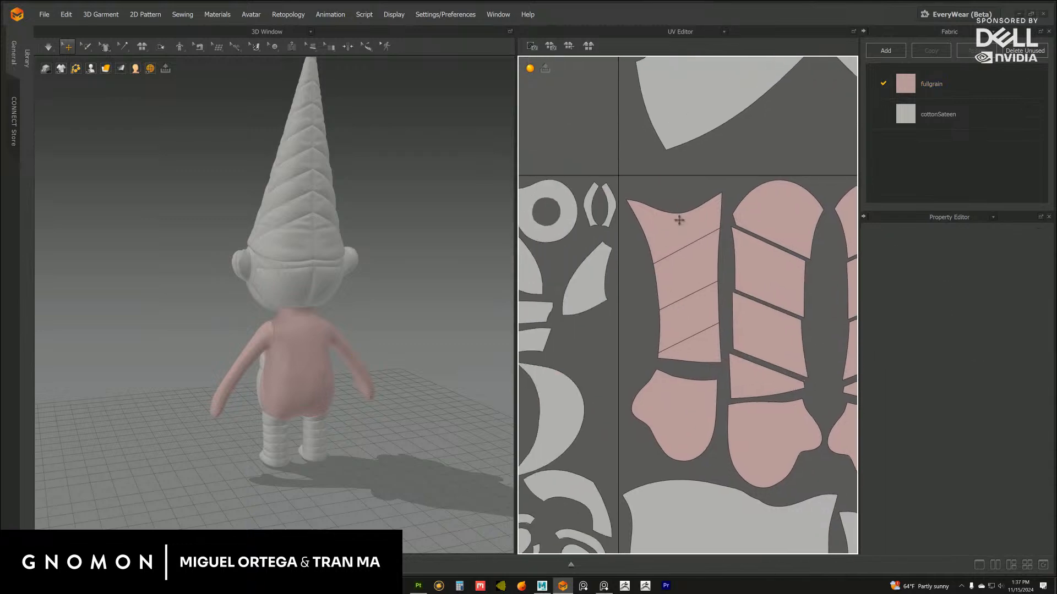
pyautogui.moveTo(679, 220); pyautogui.dragTo(680, 213)
pyautogui.moveTo(684, 276); pyautogui.dragTo(683, 271)
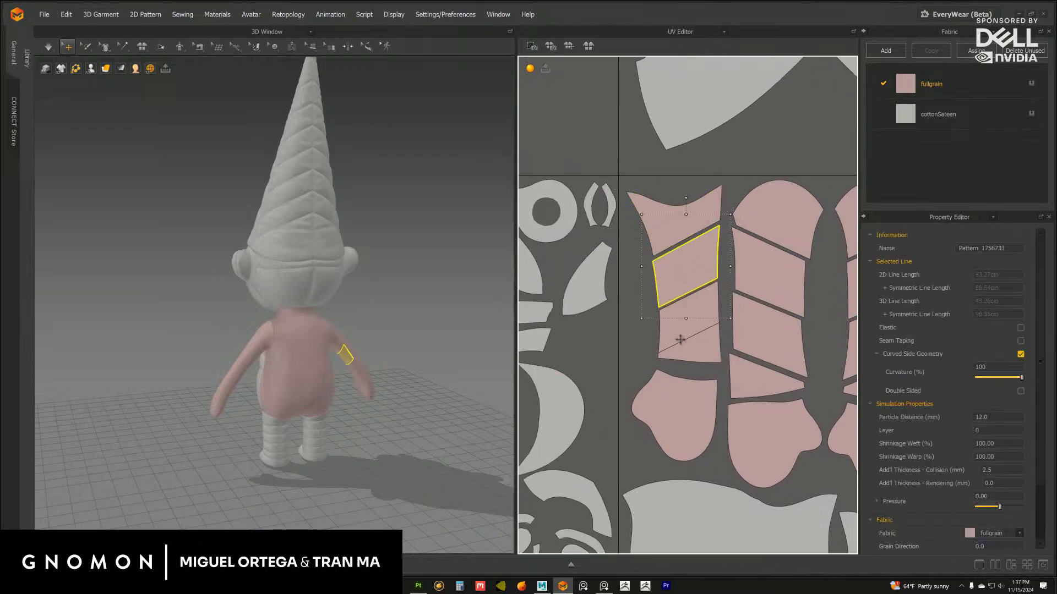
pyautogui.click(692, 360)
pyautogui.click(620, 349)
# Review the full UV tile layout, then replace the UV Editor view with the 2D Pattern Window
pyautogui.scroll(-5, 727, 264)
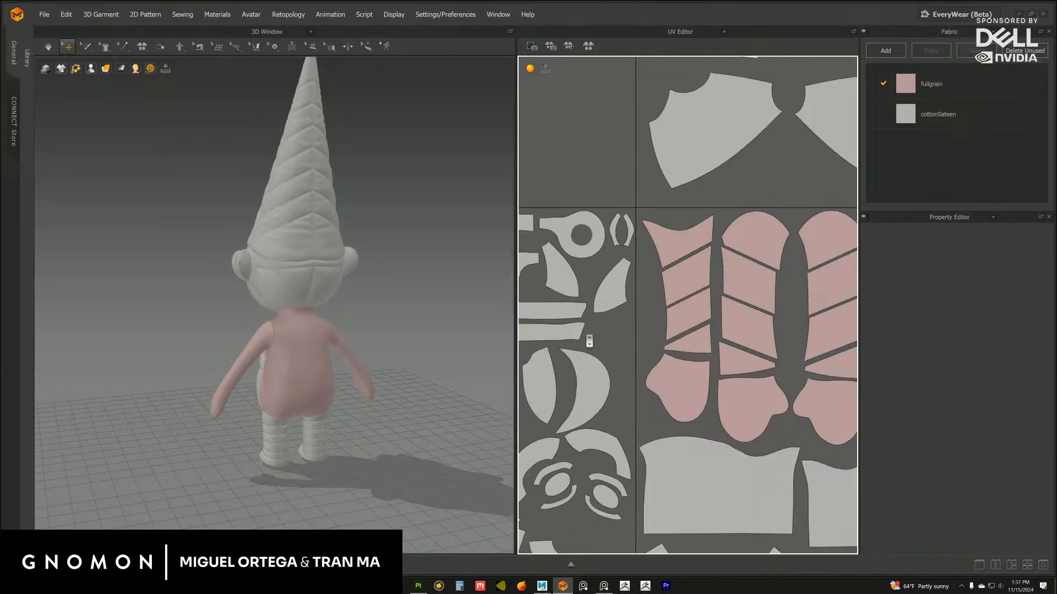
pyautogui.scroll(-5, 627, 395)
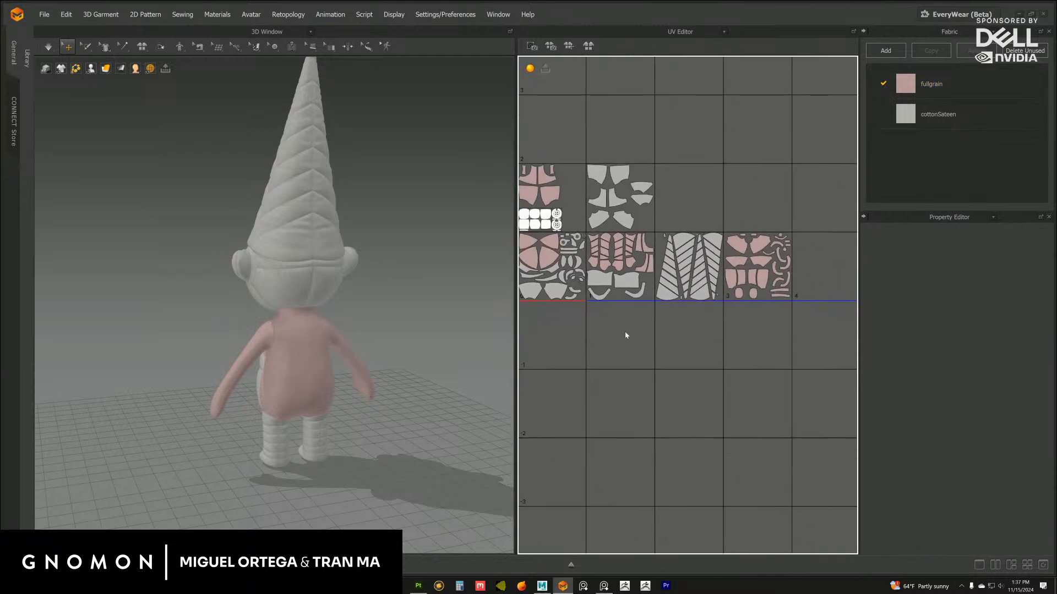
pyautogui.click(724, 32)
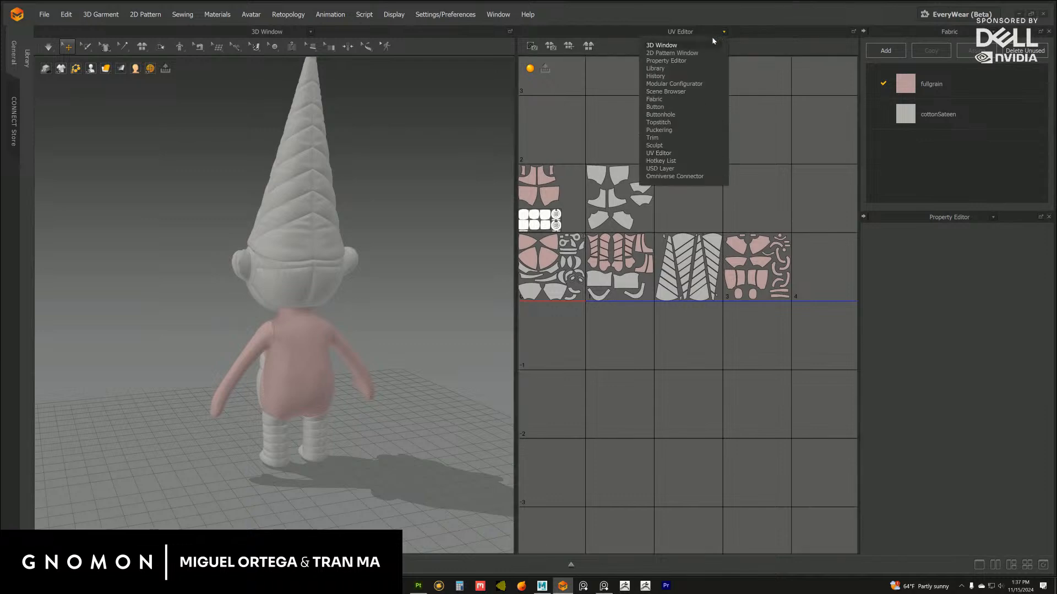
pyautogui.click(684, 55)
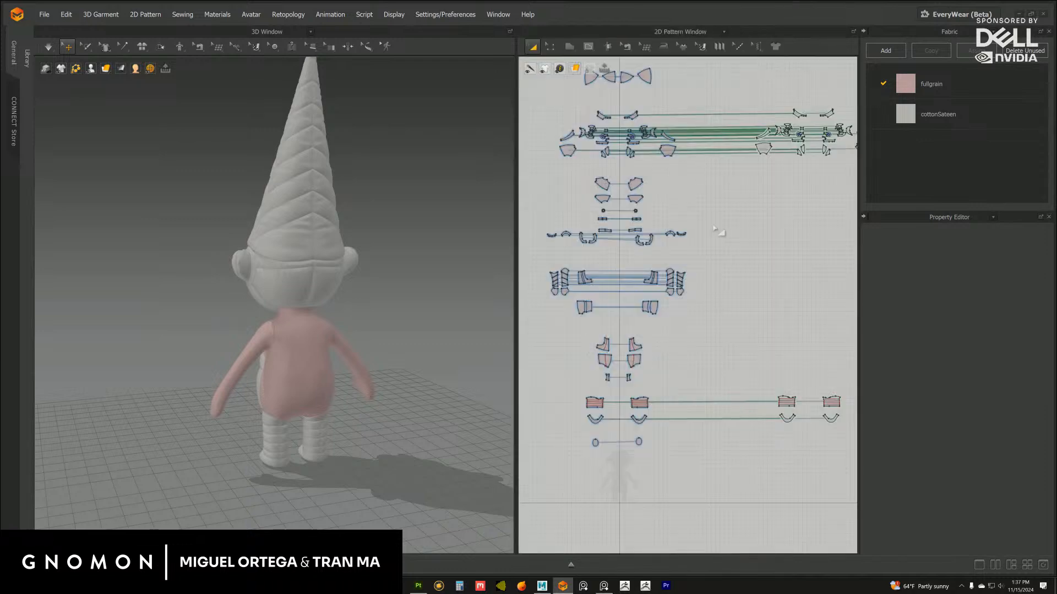
# Create a Layer Clone (Over) of the arm and back torso patterns, placed beside the originals
pyautogui.moveTo(535, 259); pyautogui.dragTo(716, 335)
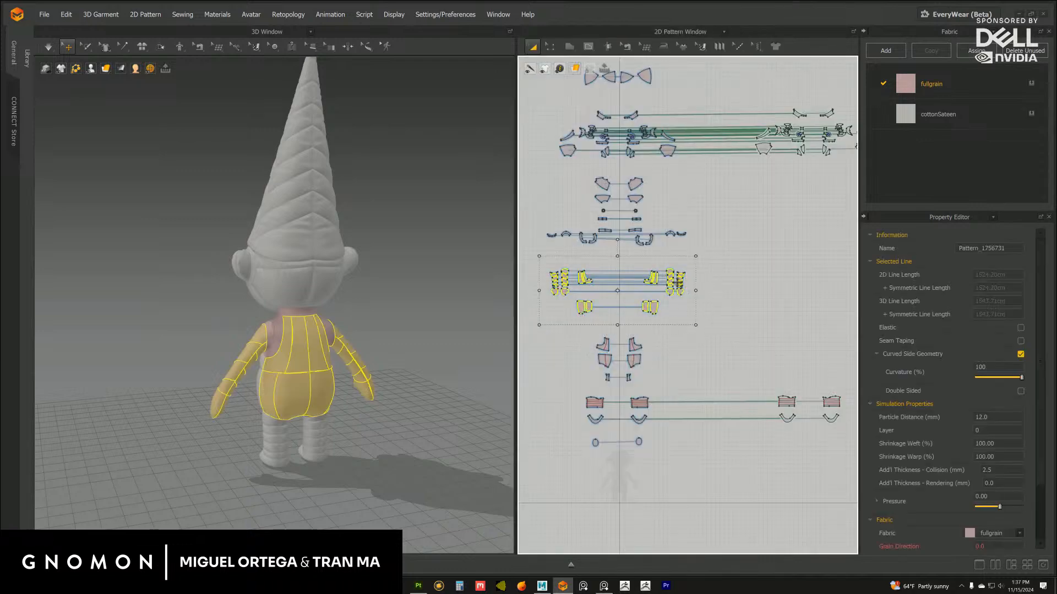
pyautogui.rightClick(677, 283)
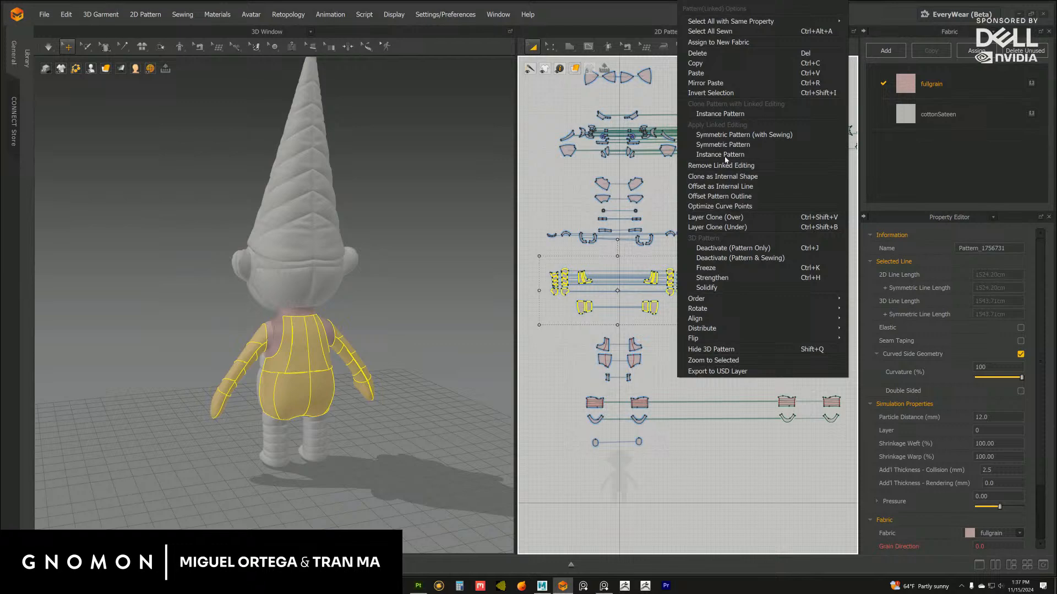
pyautogui.click(716, 217)
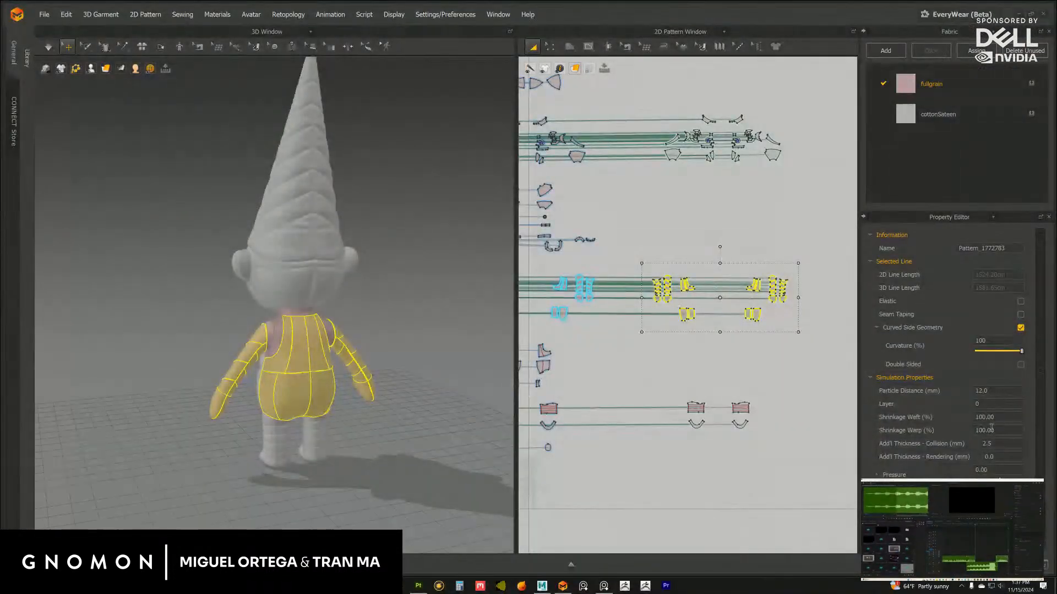
# Set the cloned patterns' weft and warp shrinkage to 107% and their pressure to 20
pyautogui.doubleClick(989, 417)
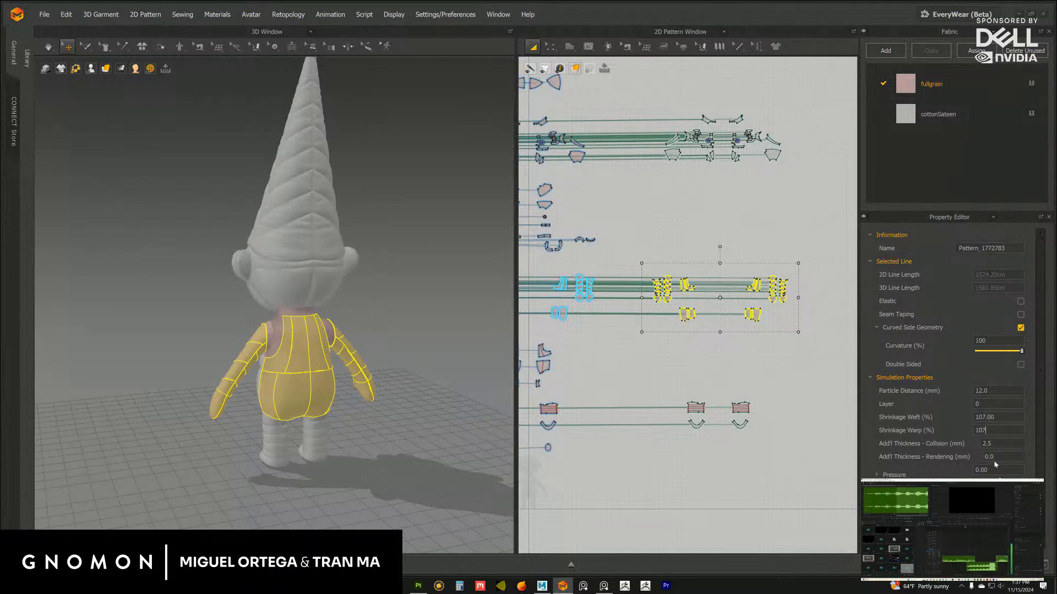
pyautogui.click(961, 469)
pyautogui.write('20')
# Assign the cottonSateen fabric to the cloned patterns and run the simulation in Normal (Default) mode
pyautogui.moveTo(486, 354); pyautogui.dragTo(418, 374, button='right')
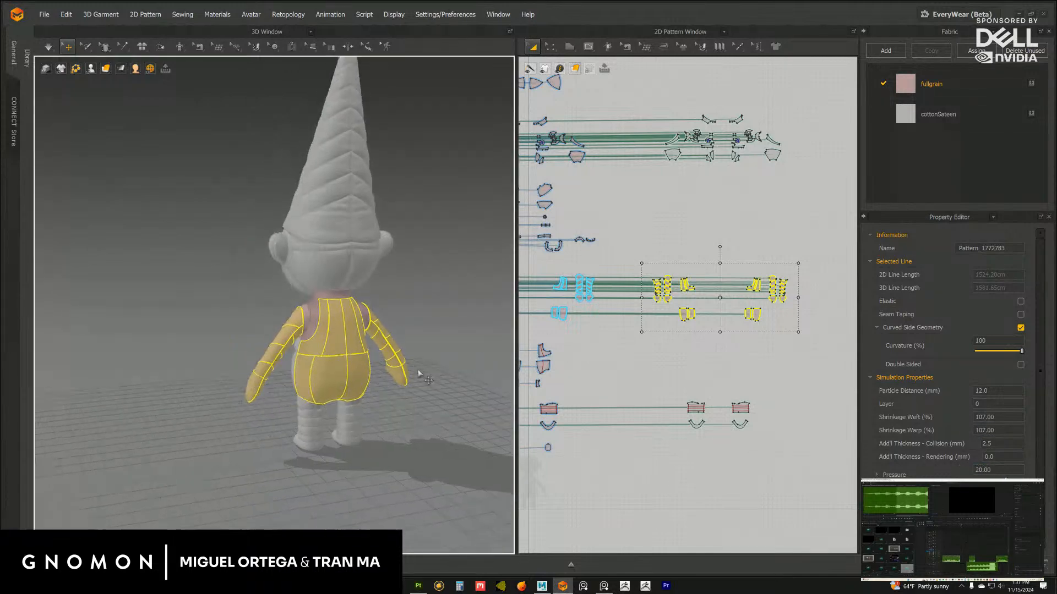
pyautogui.click(1031, 113)
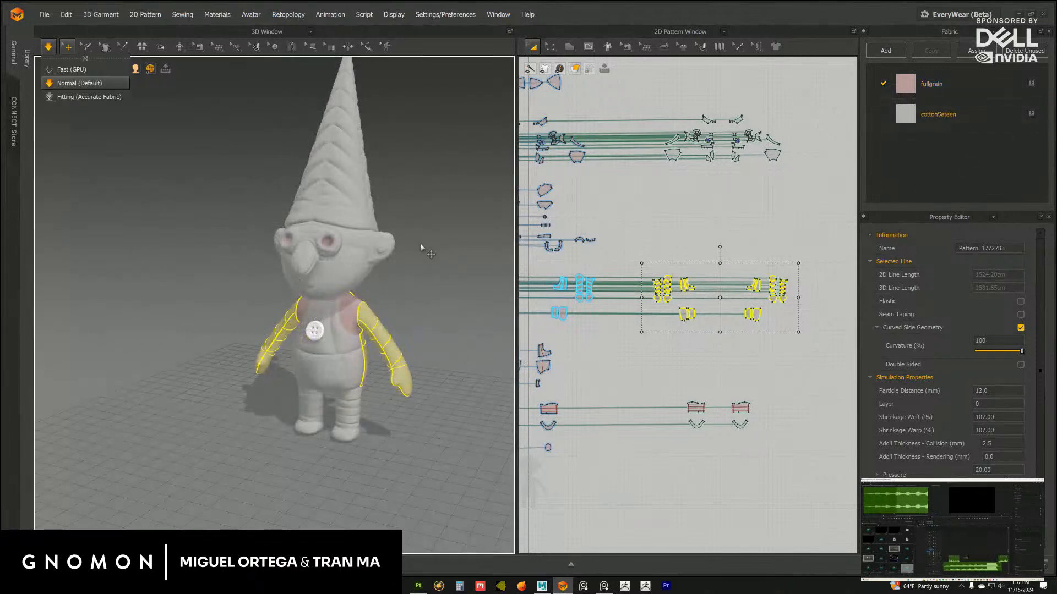
pyautogui.click(421, 257)
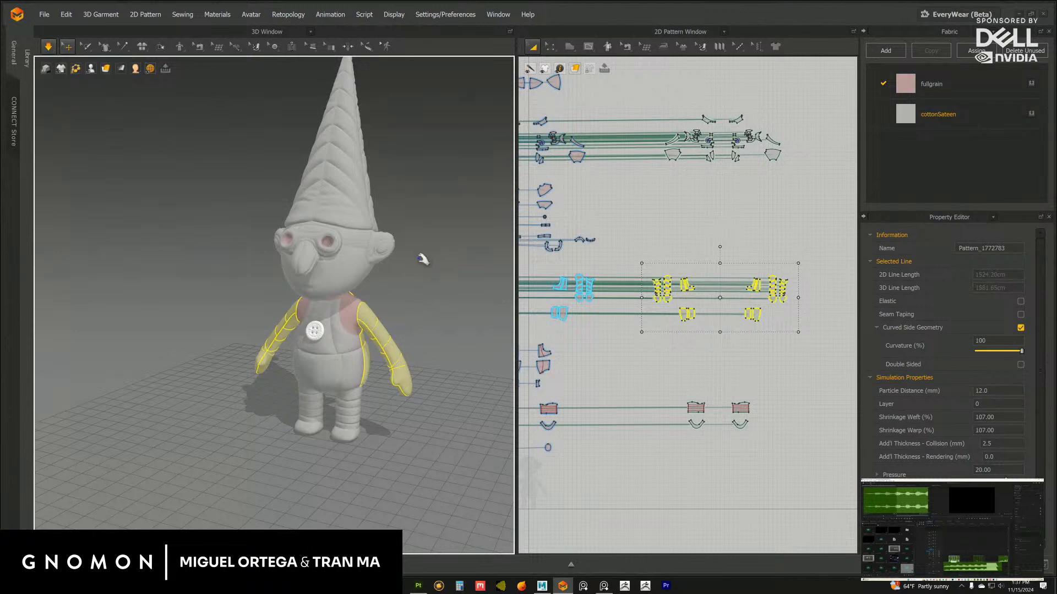
# Deselect the patterns and examine the simulated clone layer around the gnome's arms, belly and torso
pyautogui.scroll(10, 378, 382)
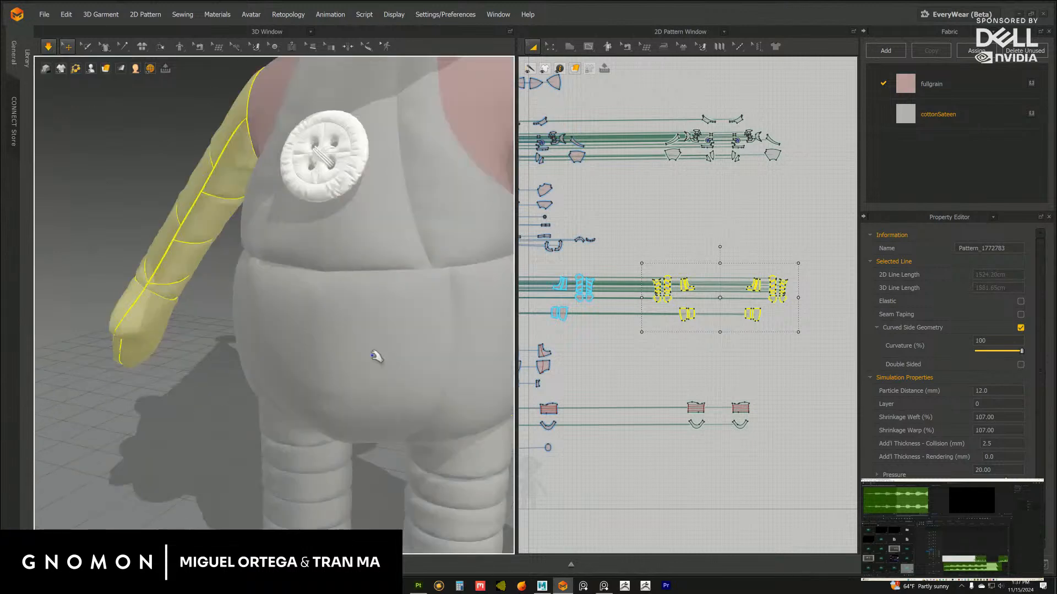
pyautogui.scroll(-10, 338, 365)
pyautogui.moveTo(332, 354); pyautogui.dragTo(406, 357, button='right')
pyautogui.click(412, 357)
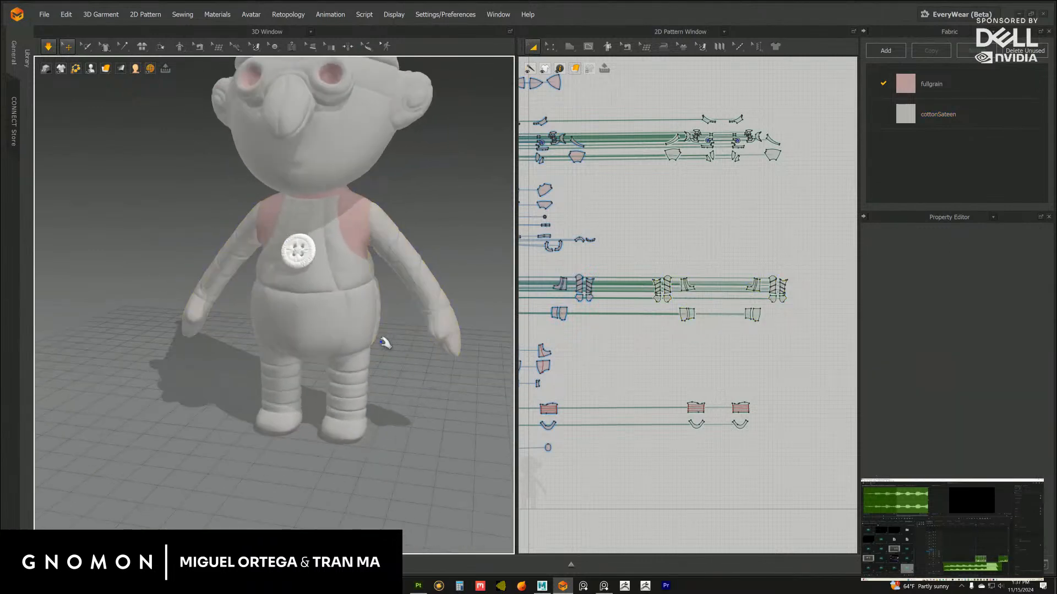
pyautogui.moveTo(326, 344); pyautogui.dragTo(403, 377, button='right')
pyautogui.scroll(5, 391, 381)
pyautogui.scroll(-4, 396, 379)
pyautogui.moveTo(362, 357); pyautogui.dragTo(394, 338, button='middle')
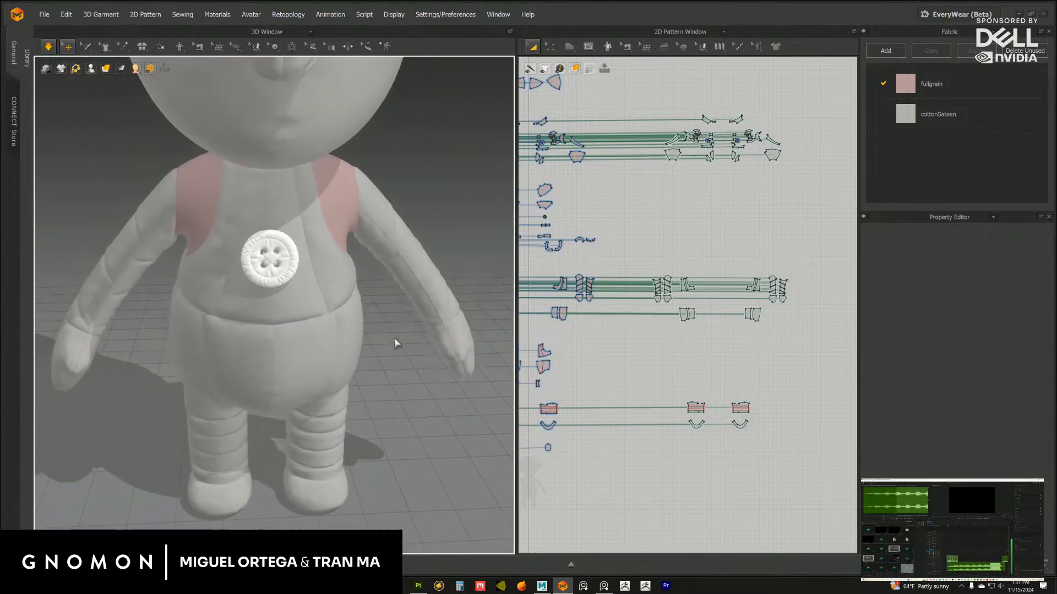
# Examine the gnome's body from several angles, selecting the cloned leg and boot patterns to compare them with the torso
pyautogui.moveTo(377, 340); pyautogui.dragTo(426, 363, button='right')
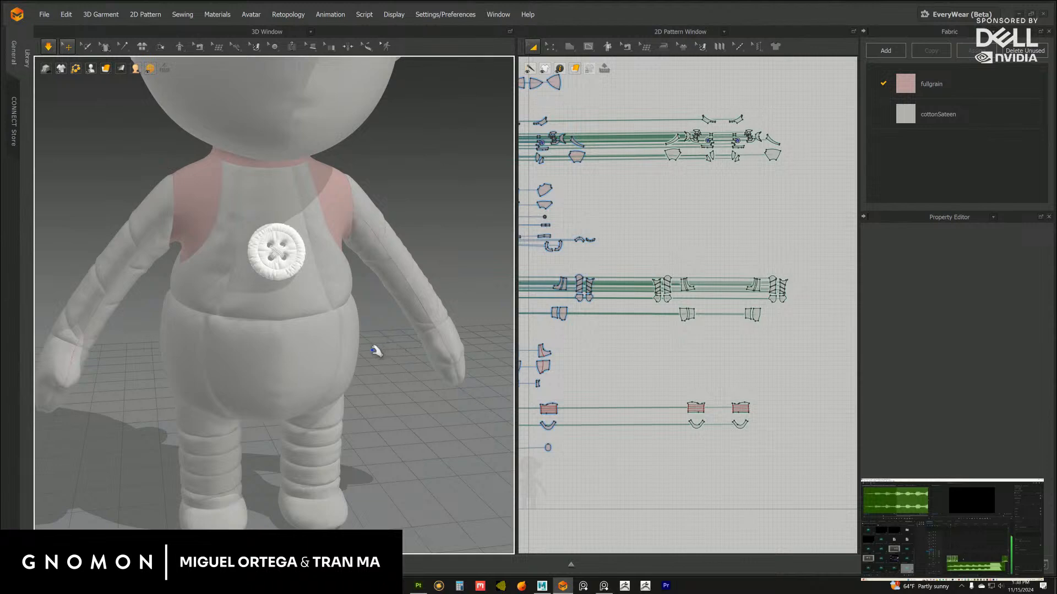
pyautogui.scroll(-3, 375, 351)
pyautogui.moveTo(376, 351); pyautogui.dragTo(260, 257, button='right')
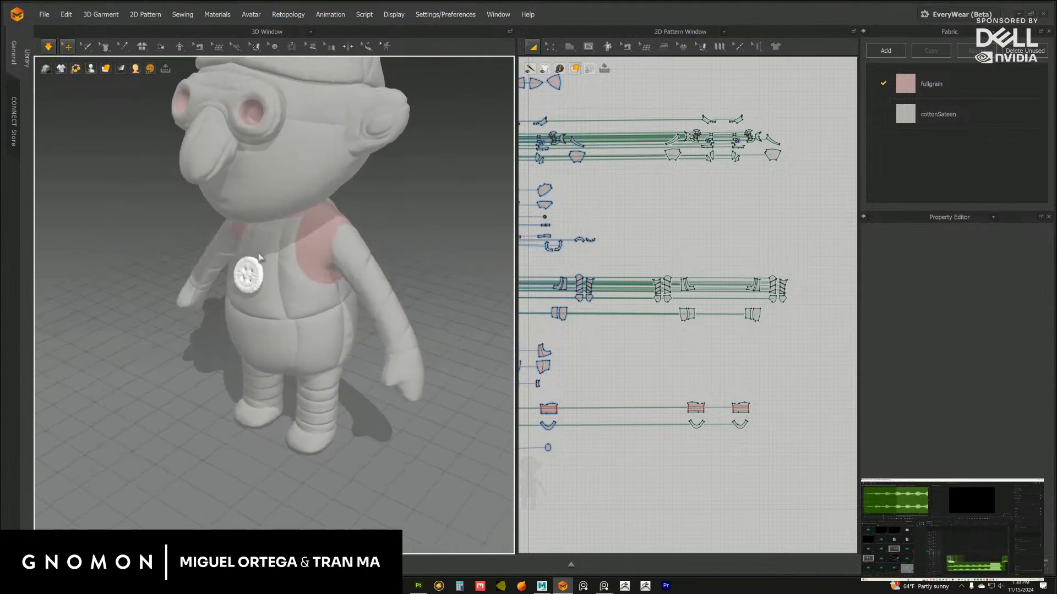
pyautogui.moveTo(747, 436); pyautogui.dragTo(813, 369, button='right')
pyautogui.moveTo(834, 376); pyautogui.dragTo(723, 300)
pyautogui.scroll(5, 368, 339)
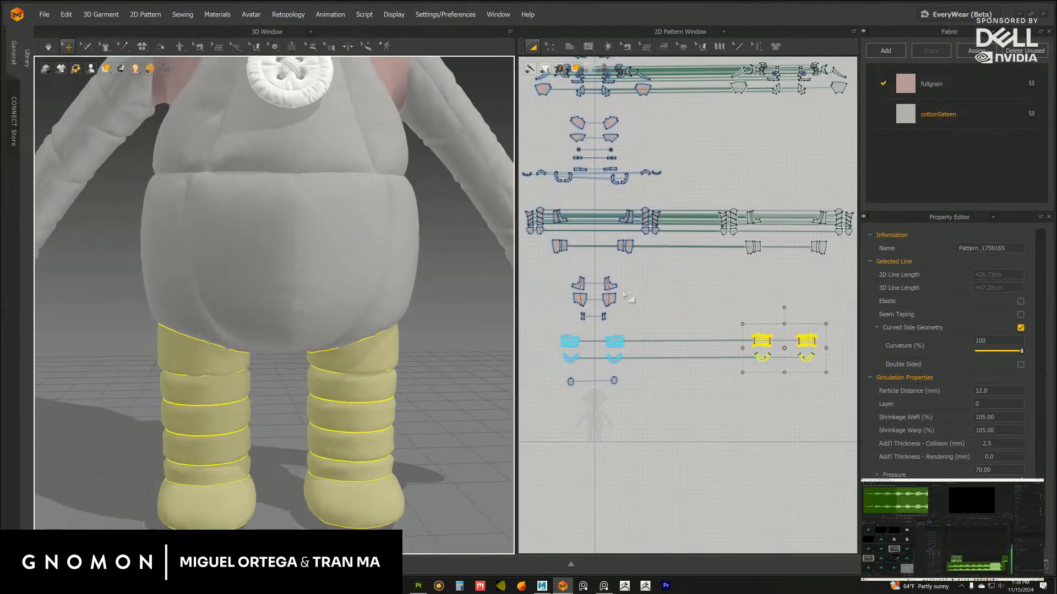
pyautogui.moveTo(615, 295)
pyautogui.mouseDown(button='middle')
pyautogui.moveTo(581, 310)
pyautogui.moveTo(599, 298)
pyautogui.mouseUp(button='middle')
pyautogui.moveTo(468, 302); pyautogui.dragTo(299, 390, button='right')
pyautogui.moveTo(716, 253); pyautogui.dragTo(621, 303, button='middle')
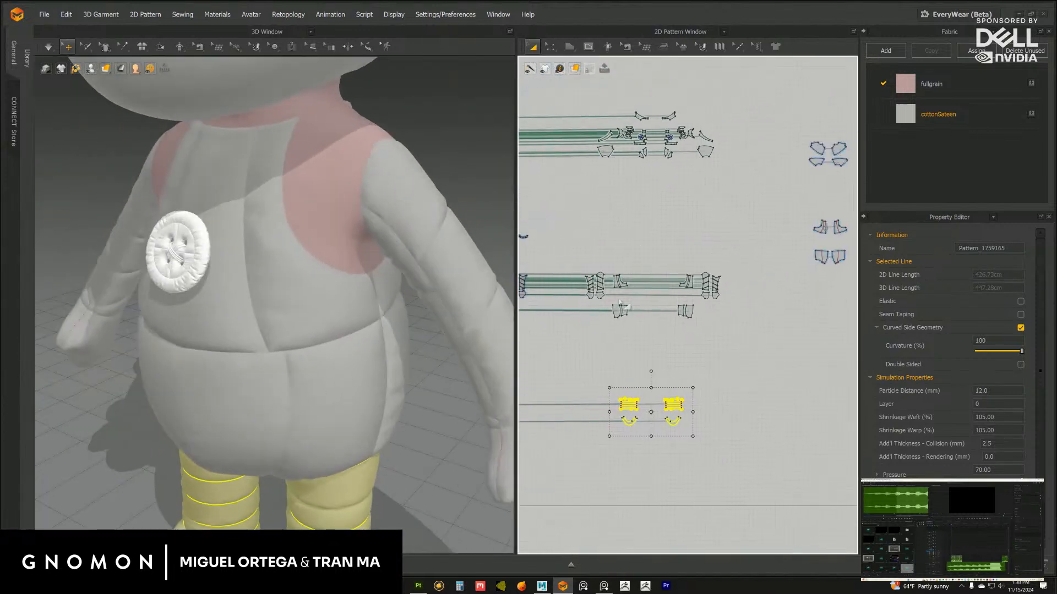
# Inspect the seams between the inflated arm segments up close, checking the pattern of one upper-arm segment
pyautogui.scroll(5, 684, 295)
pyautogui.moveTo(407, 298); pyautogui.dragTo(451, 281, button='right')
pyautogui.moveTo(406, 357); pyautogui.dragTo(380, 378, button='right')
pyautogui.scroll(8, 365, 411)
pyautogui.click(373, 314)
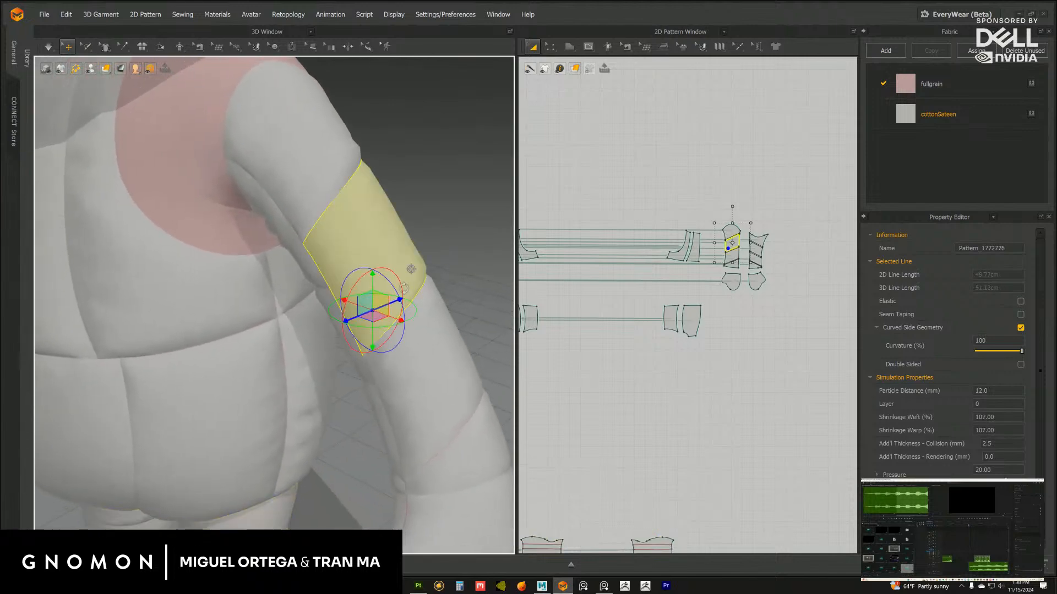
pyautogui.click(461, 220)
pyautogui.moveTo(460, 361); pyautogui.dragTo(430, 295, button='right')
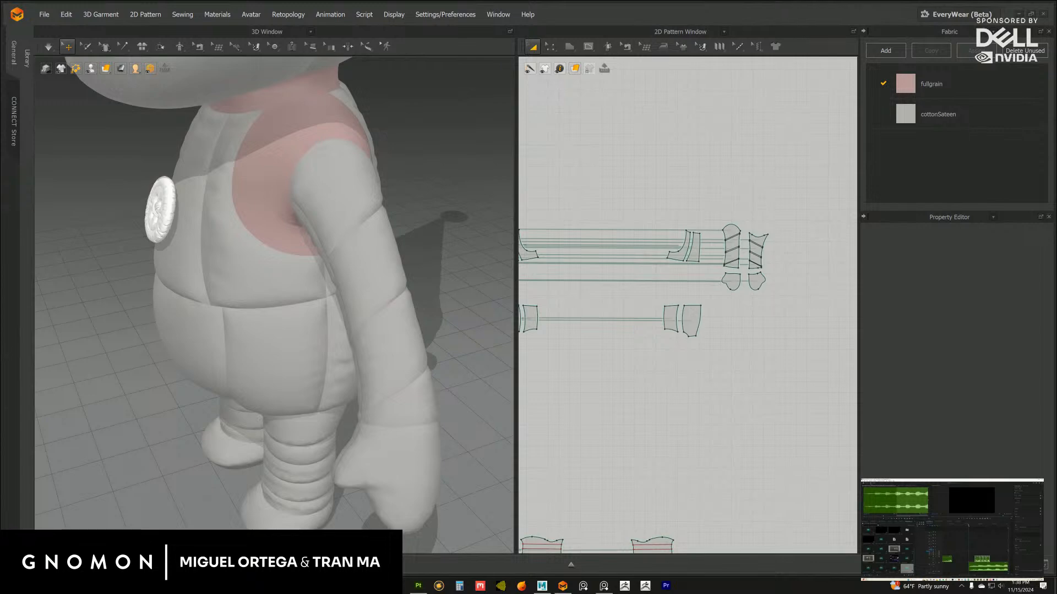
pyautogui.moveTo(364, 337); pyautogui.dragTo(402, 297, button='right')
# Delete the two cloned leg patterns that carry the horizontal internal lines
pyautogui.moveTo(578, 412); pyautogui.dragTo(706, 280, button='right')
pyautogui.scroll(-5, 705, 277)
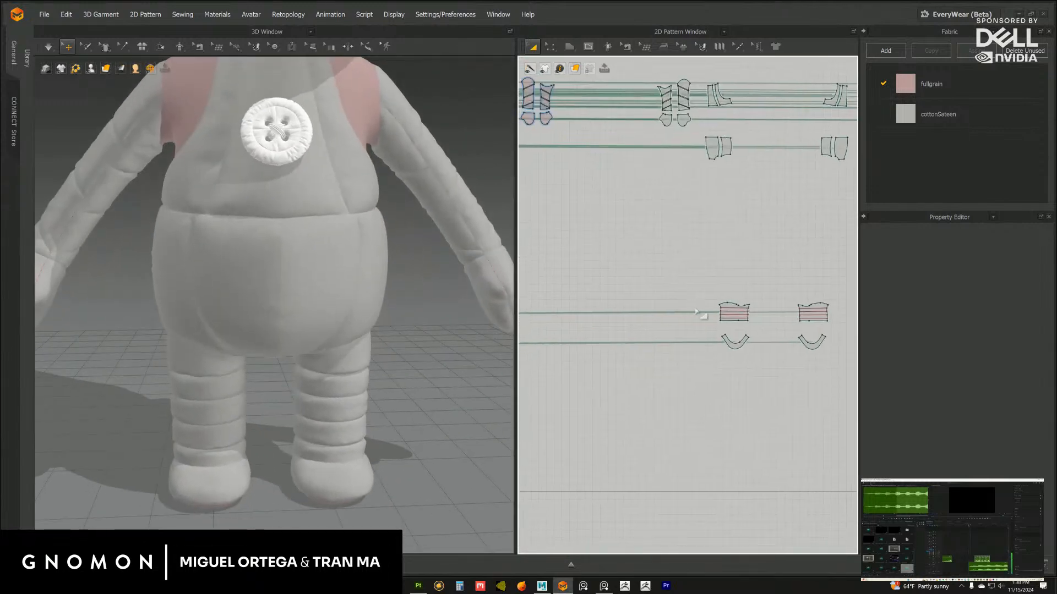
pyautogui.moveTo(688, 259); pyautogui.dragTo(820, 312)
pyautogui.click(619, 323)
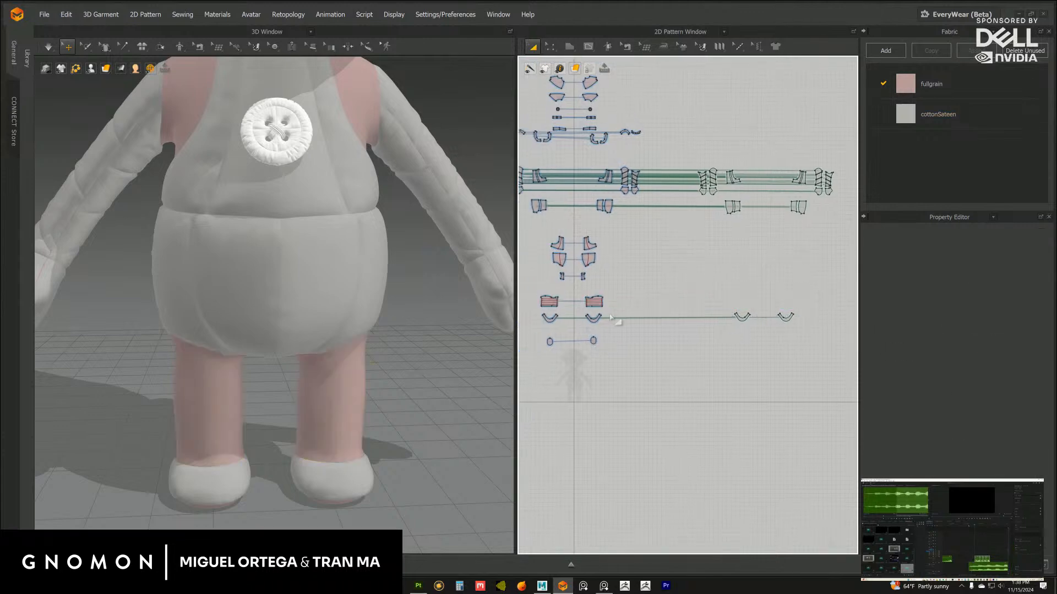
# Cut & Sew the original leg pattern along its four horizontal internal lines
pyautogui.scroll(4, 622, 325)
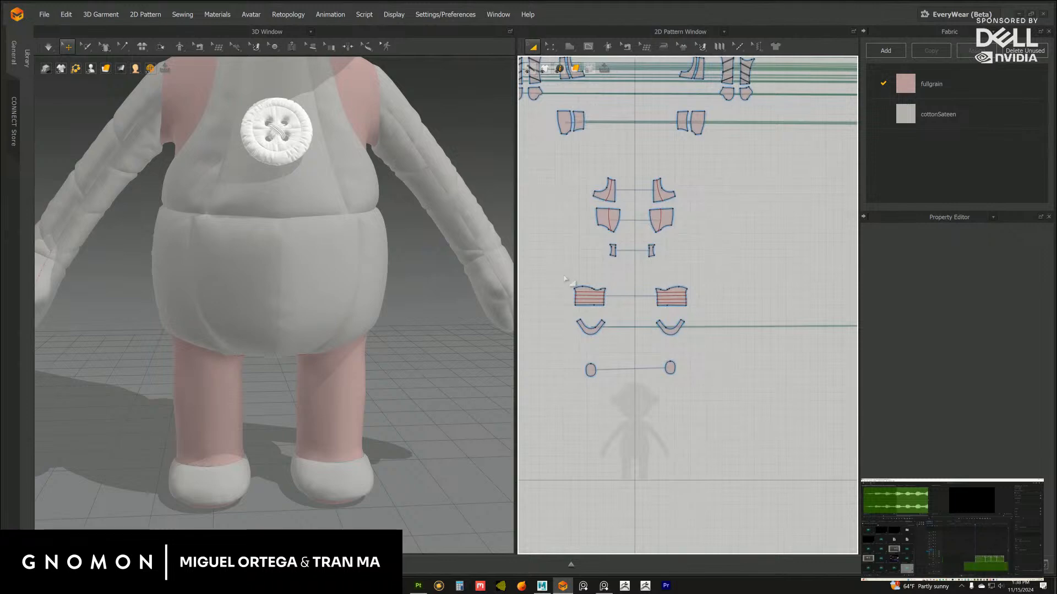
pyautogui.moveTo(549, 269); pyautogui.dragTo(677, 295)
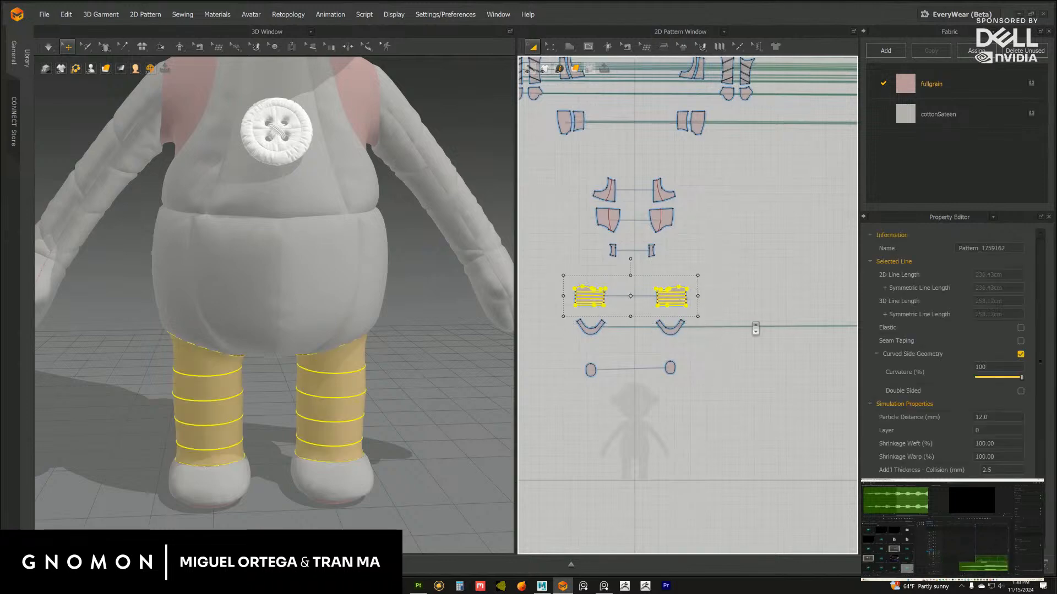
pyautogui.click(756, 329)
pyautogui.scroll(6, 752, 325)
pyautogui.moveTo(741, 318); pyautogui.dragTo(581, 269)
pyautogui.rightClick(657, 271)
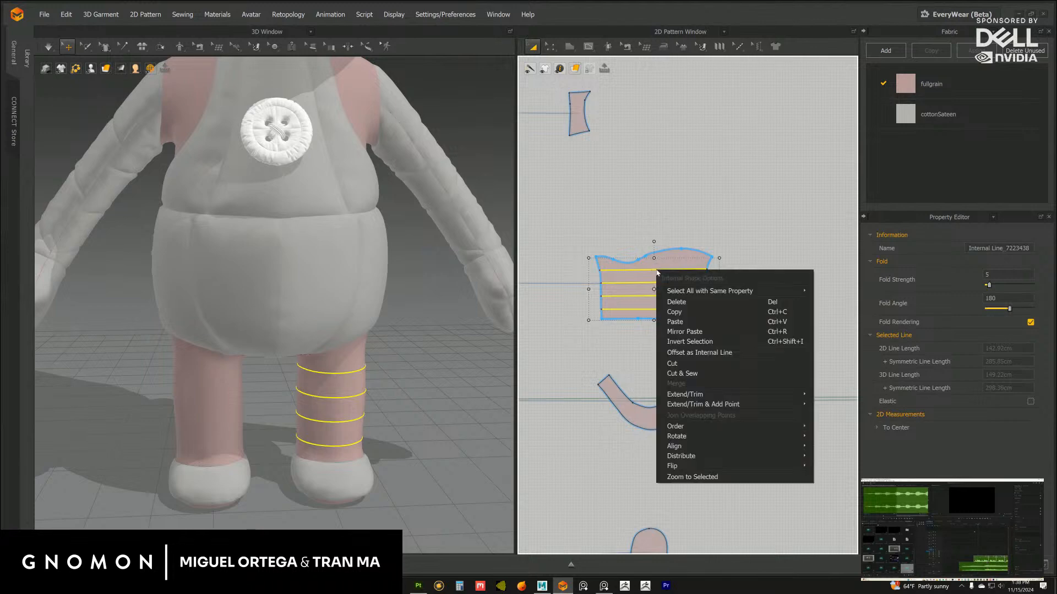
pyautogui.click(691, 374)
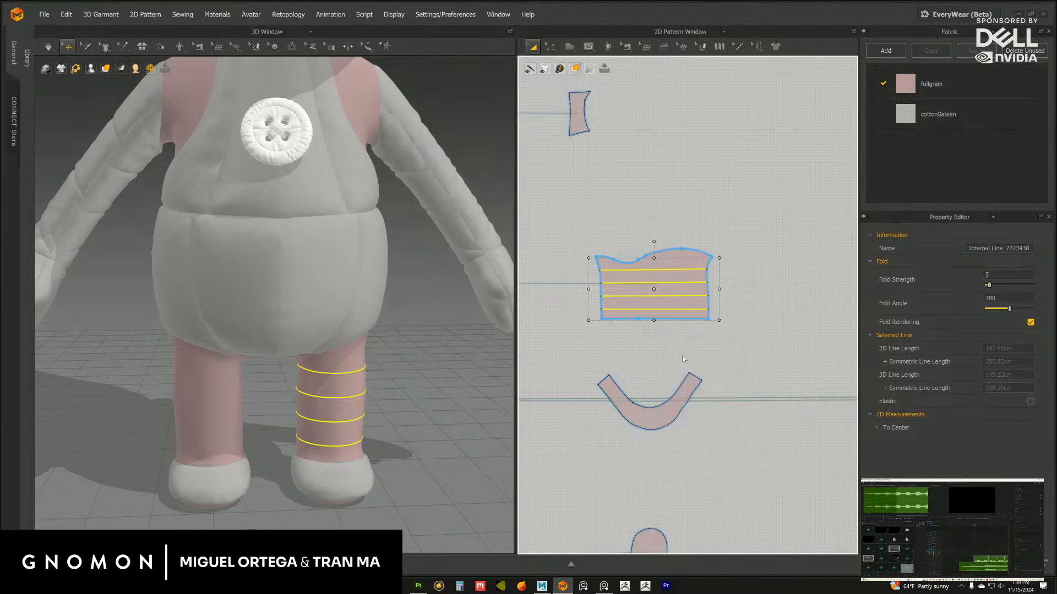
pyautogui.click(645, 357)
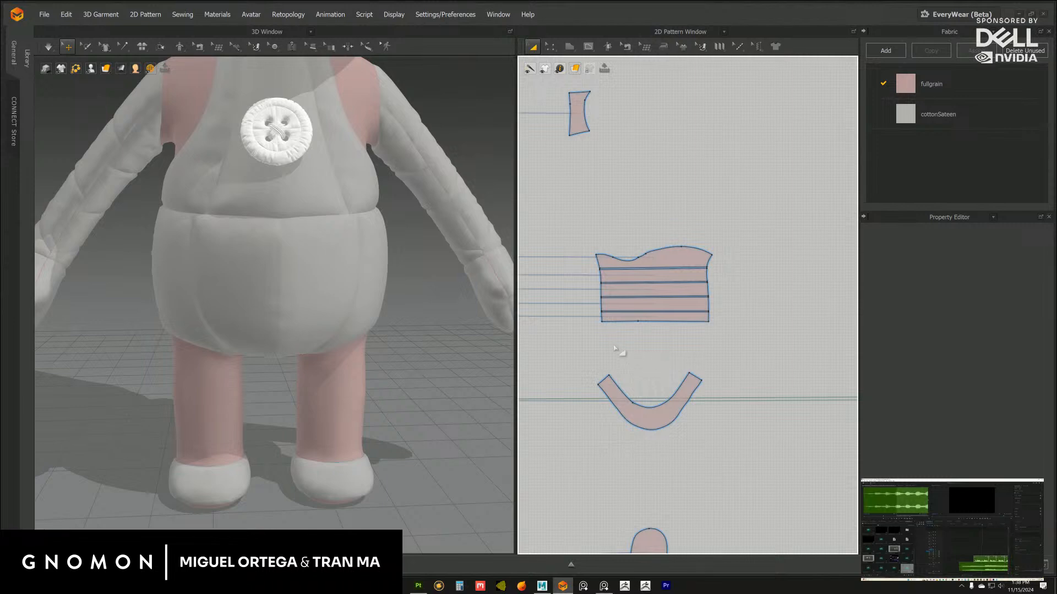
# Spread the five cut leg strips apart vertically in the 2D pattern layout, leaving small gaps between them
pyautogui.scroll(3, 675, 361)
pyautogui.click(676, 321)
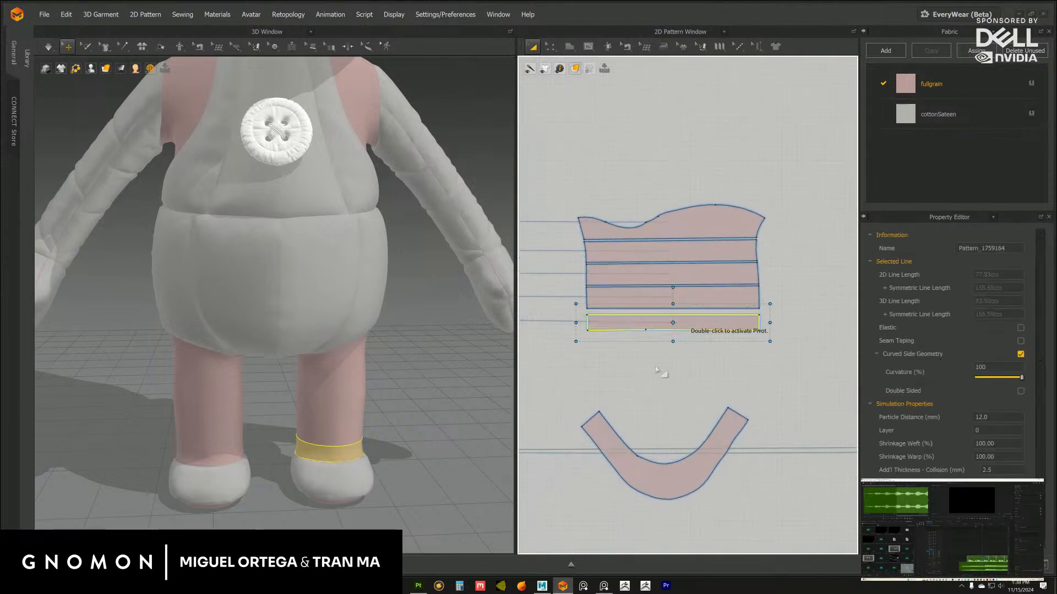
pyautogui.scroll(2, 656, 370)
pyautogui.moveTo(663, 389); pyautogui.dragTo(656, 295)
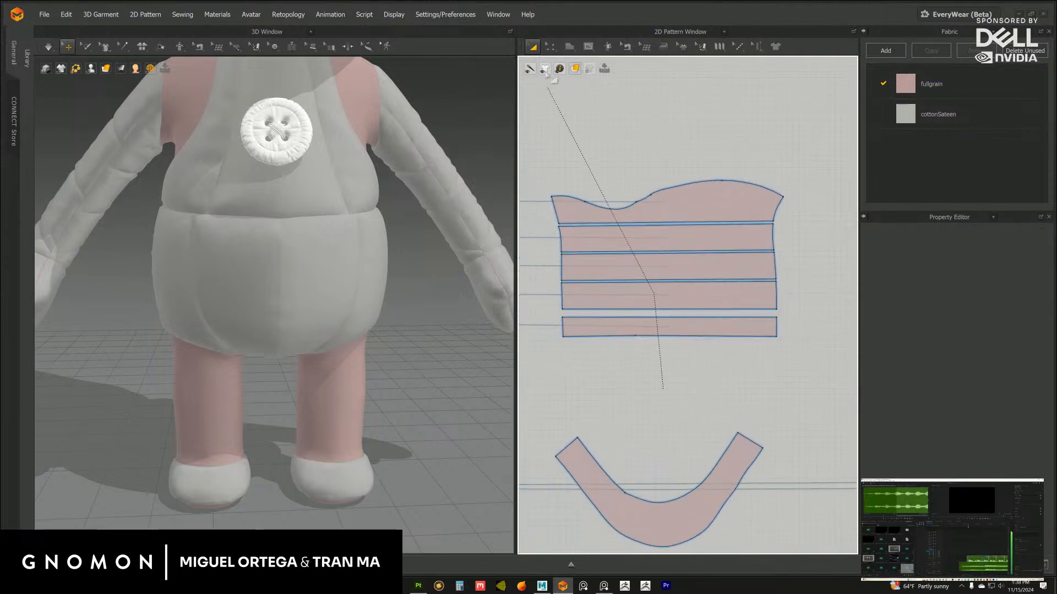
pyautogui.click(550, 48)
pyautogui.click(533, 48)
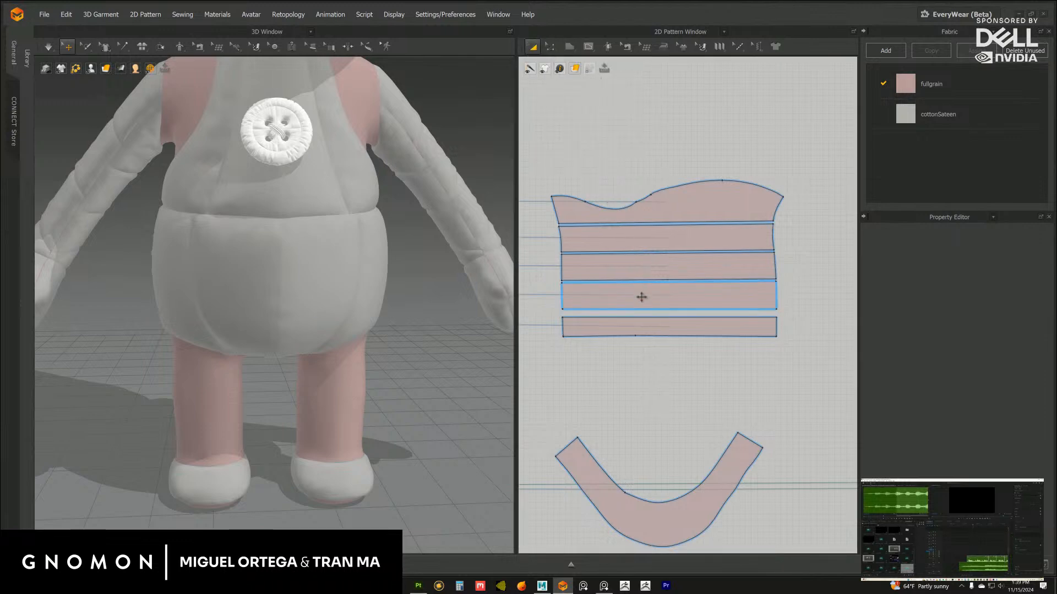
pyautogui.moveTo(641, 297); pyautogui.dragTo(642, 300)
pyautogui.click(663, 201)
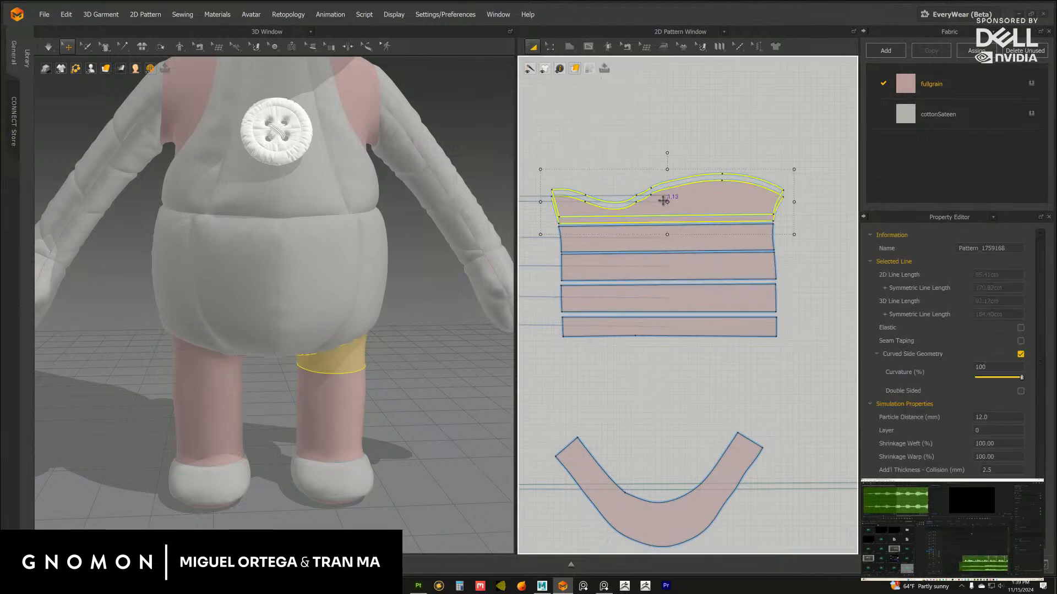
pyautogui.click(663, 234)
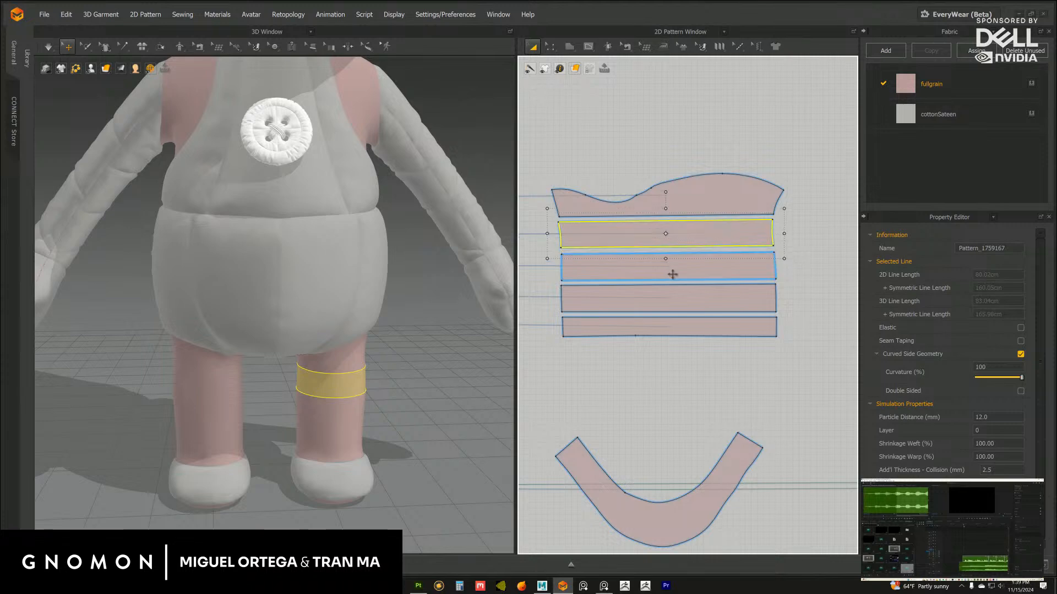
pyautogui.click(673, 410)
# Select the cut leg strips of both legs and show them in the UV Editor in place of the 2D patterns
pyautogui.scroll(-8, 672, 384)
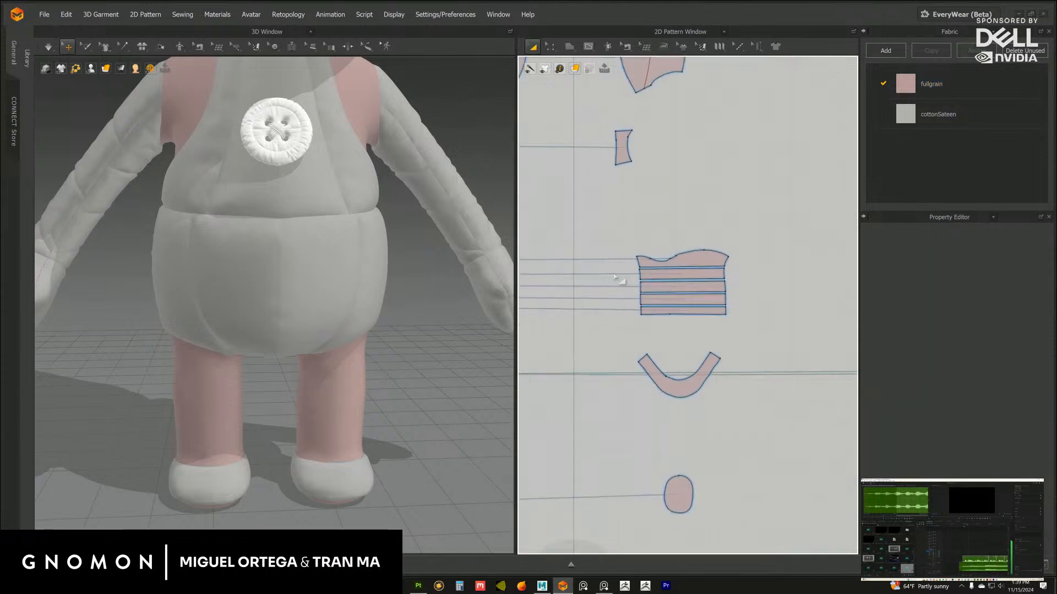
pyautogui.scroll(-3, 627, 296)
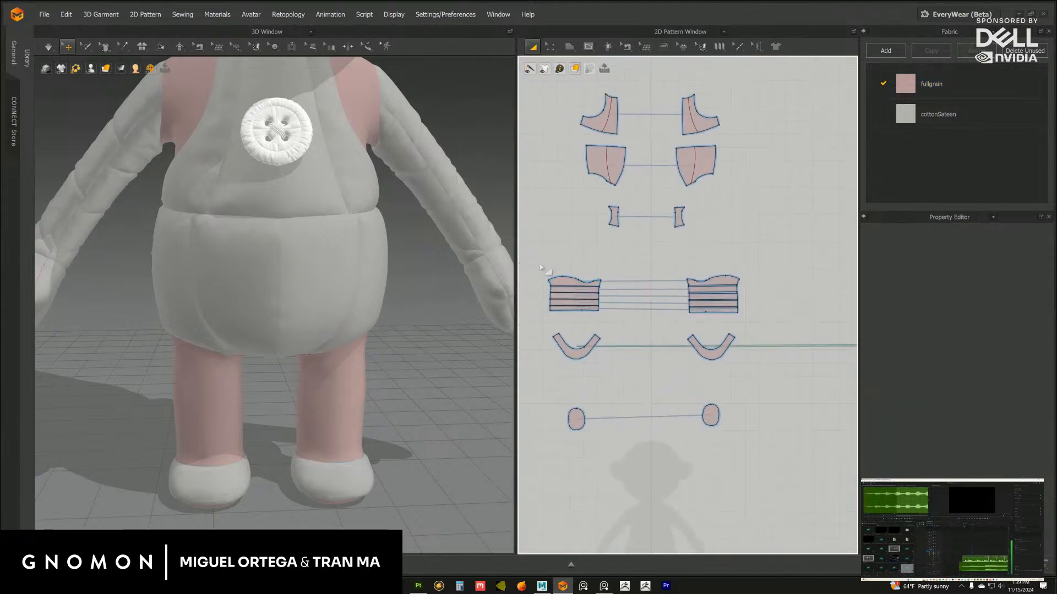
pyautogui.moveTo(541, 268); pyautogui.dragTo(762, 326)
pyautogui.click(724, 31)
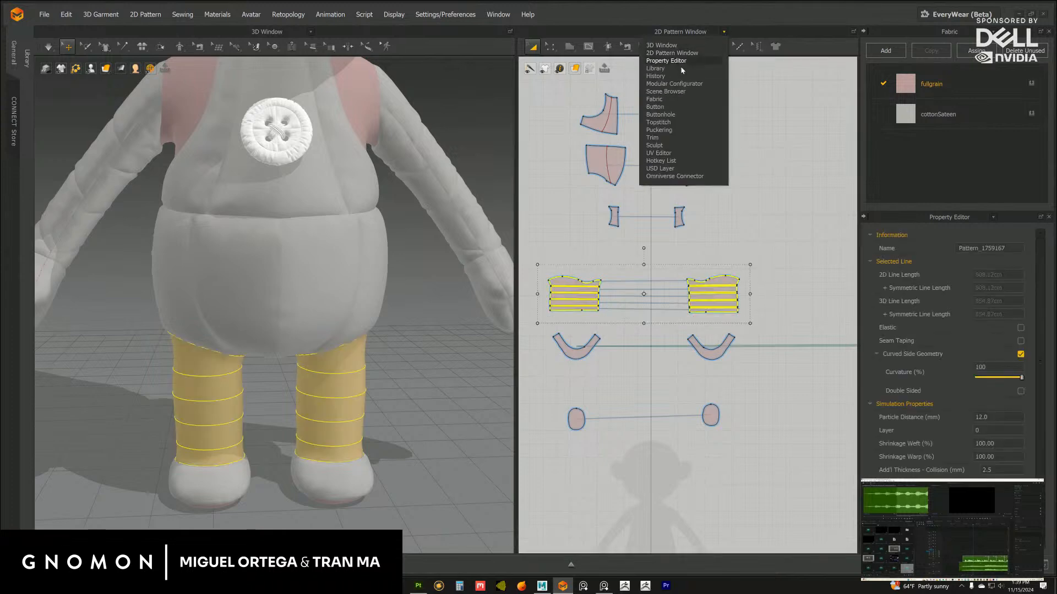
pyautogui.click(673, 154)
pyautogui.scroll(-2, 762, 260)
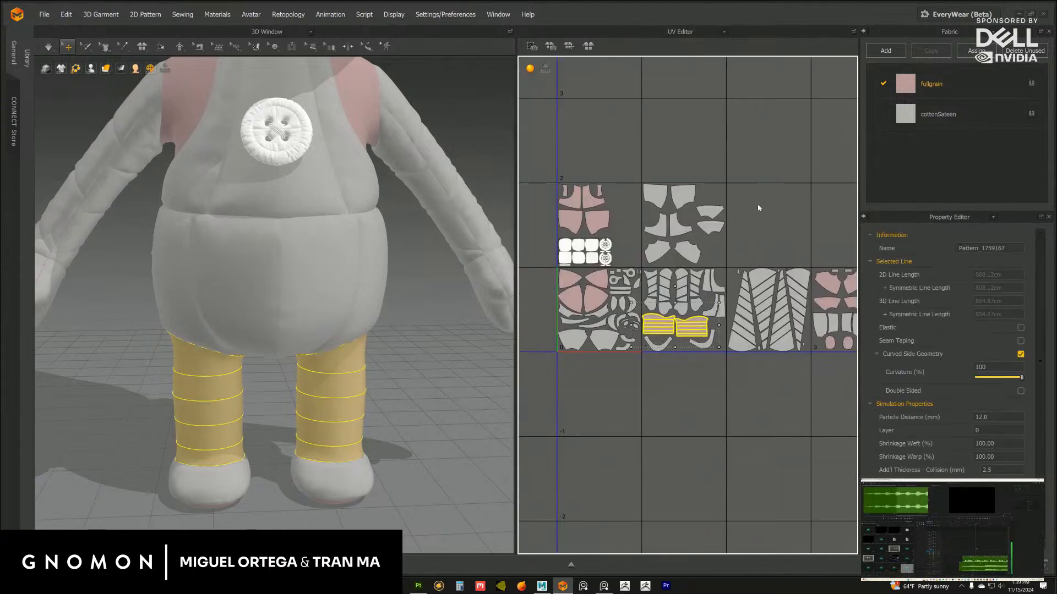
pyautogui.click(688, 433)
pyautogui.scroll(5, 685, 440)
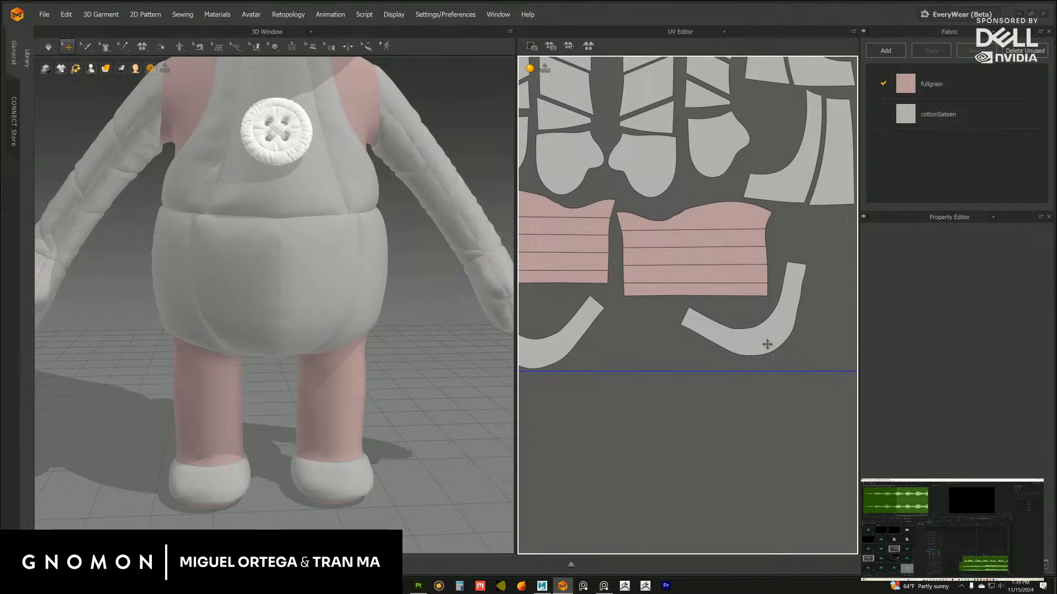
pyautogui.moveTo(767, 344); pyautogui.dragTo(816, 352)
pyautogui.moveTo(803, 345); pyautogui.dragTo(741, 337, button='middle')
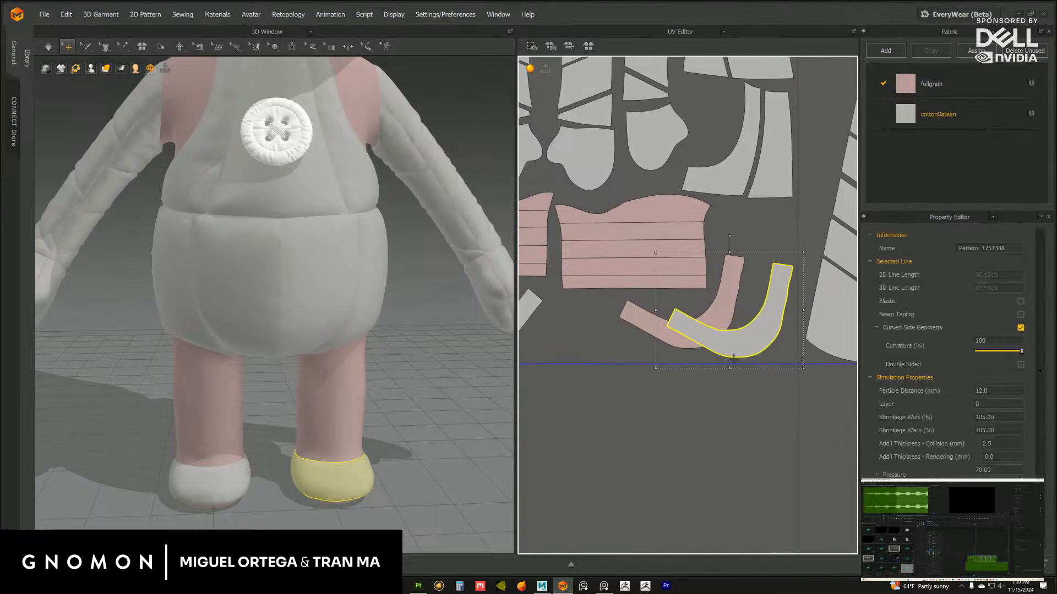
pyautogui.hotkey('ctrl', 'z')
# Select both overlapping UV pieces of the gnome's left boot and move them together away from the leg strips
pyautogui.moveTo(771, 420); pyautogui.dragTo(604, 306)
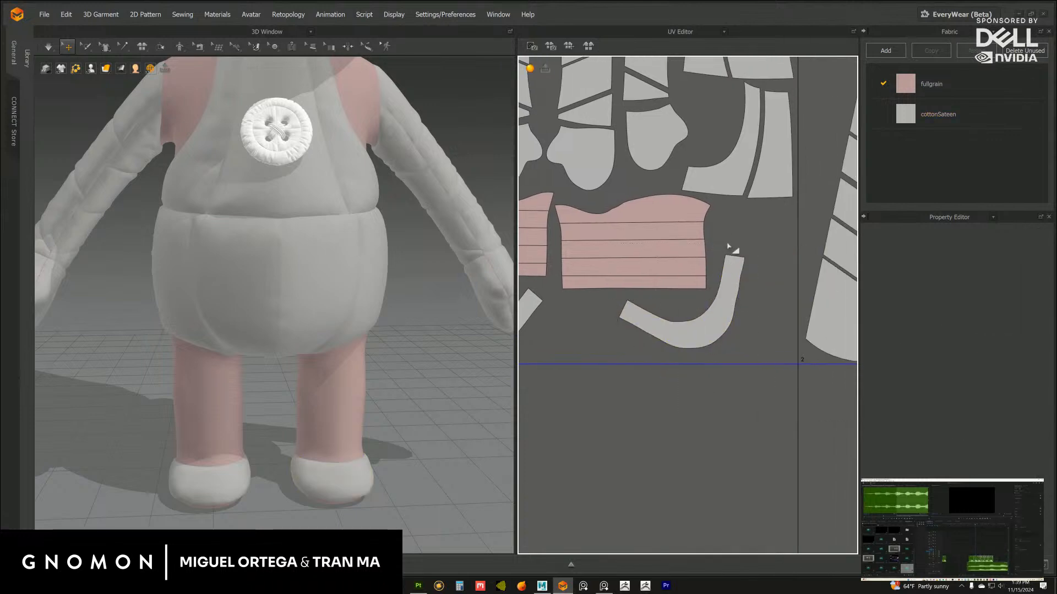
pyautogui.click(712, 323)
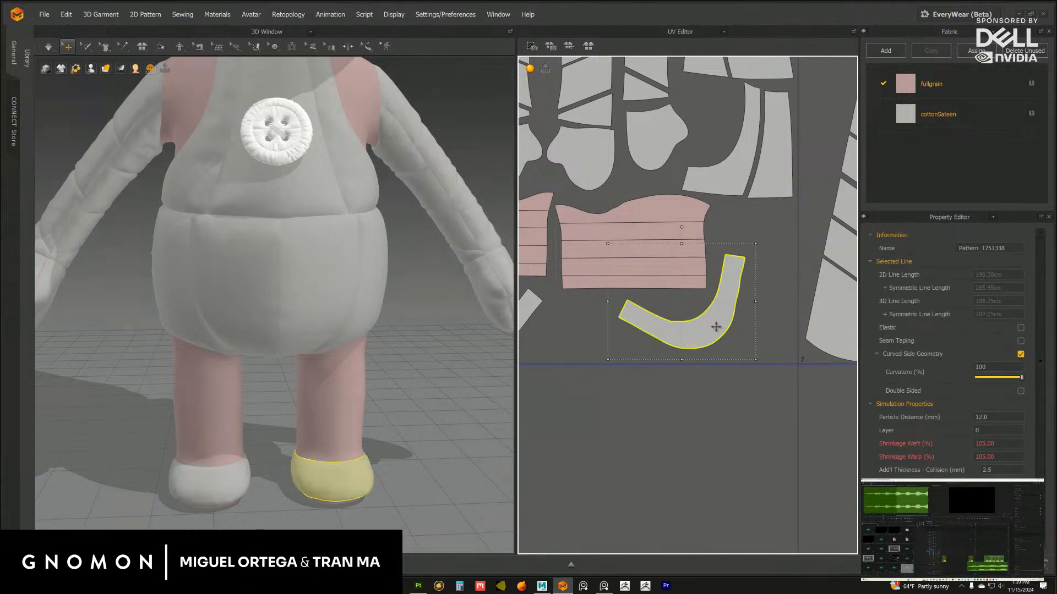
pyautogui.moveTo(713, 323); pyautogui.dragTo(761, 336)
pyautogui.click(699, 413)
# Separate the UV strips of the gnome's left leg vertically so that a gap lies between each pair
pyautogui.scroll(4, 696, 408)
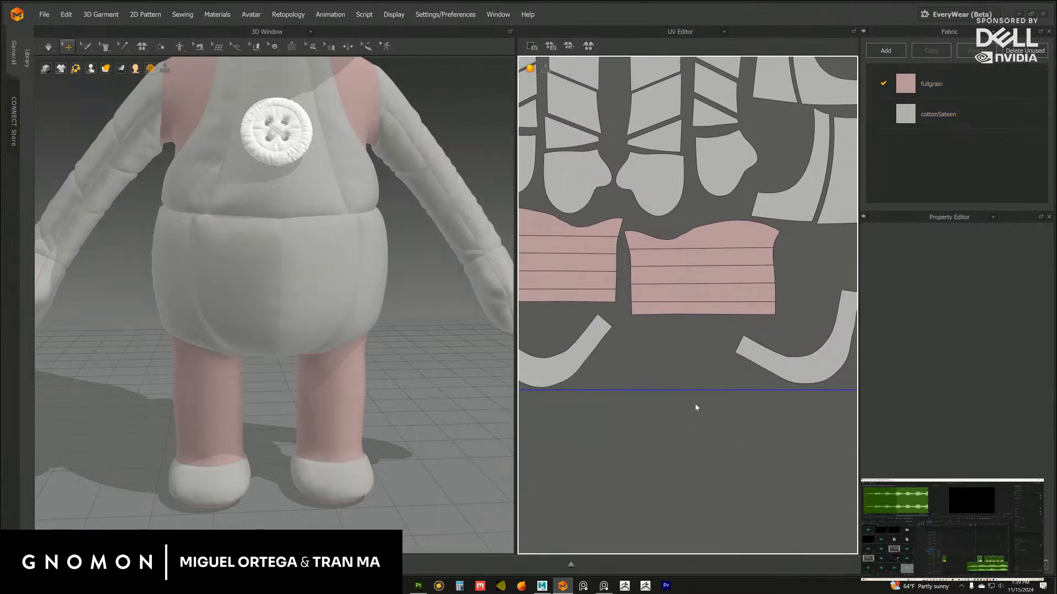
pyautogui.click(686, 311)
pyautogui.moveTo(684, 314); pyautogui.dragTo(686, 329)
pyautogui.click(687, 373)
pyautogui.click(710, 304)
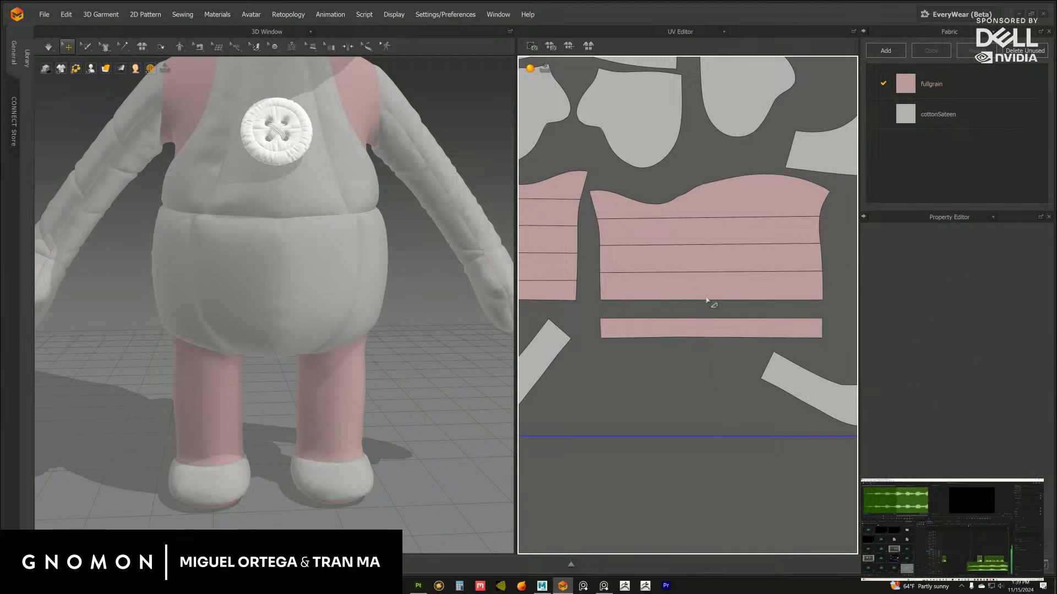
pyautogui.moveTo(699, 285); pyautogui.dragTo(702, 310)
pyautogui.click(706, 315)
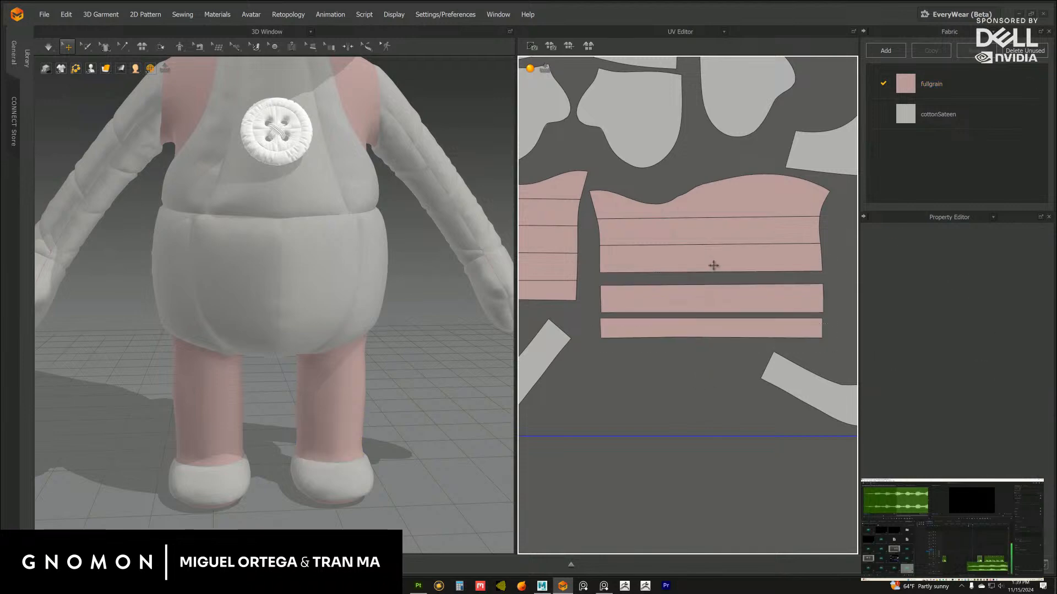
pyautogui.moveTo(713, 265); pyautogui.dragTo(714, 268)
pyautogui.click(740, 232)
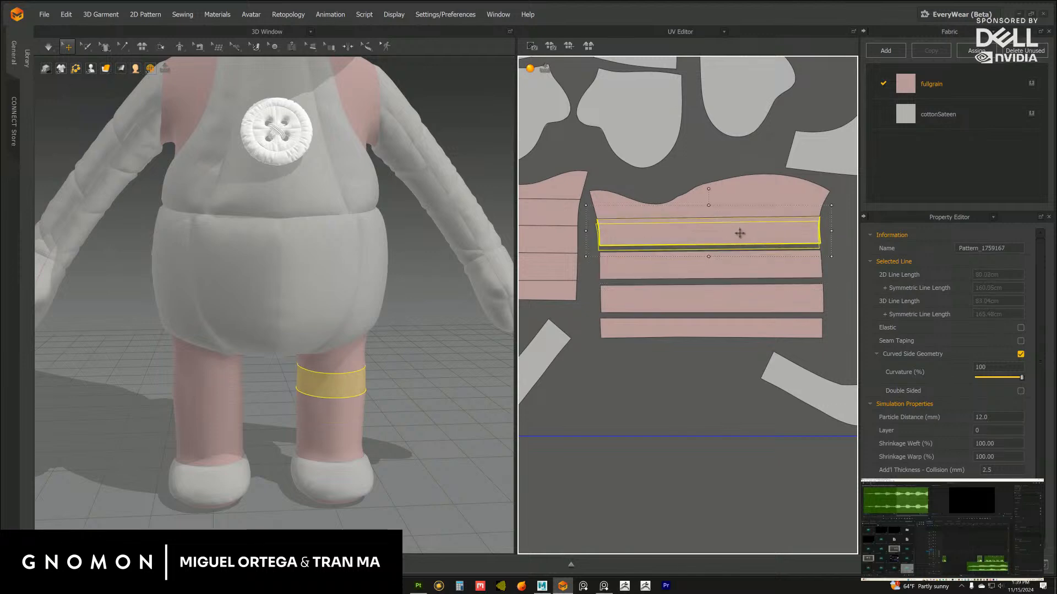
pyautogui.moveTo(740, 232); pyautogui.dragTo(741, 232)
pyautogui.click(715, 395)
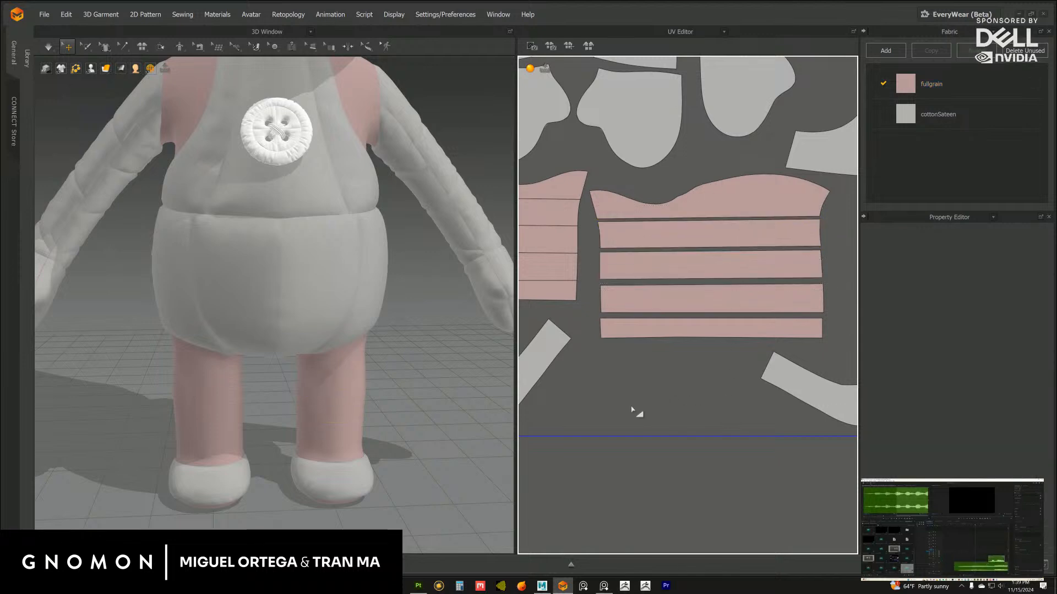
# Separate the UV strips of the gnome's right leg vertically with narrow gaps above the curved boot piece
pyautogui.moveTo(551, 365); pyautogui.dragTo(730, 375, button='middle')
pyautogui.click(650, 304)
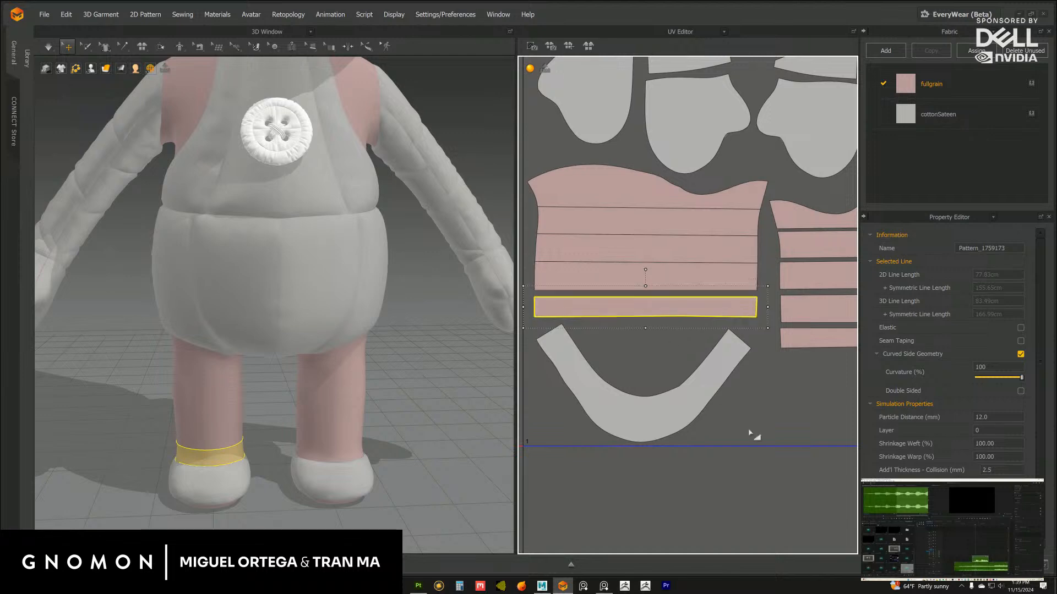
pyautogui.click(674, 282)
pyautogui.moveTo(673, 282); pyautogui.dragTo(674, 283)
pyautogui.click(776, 347)
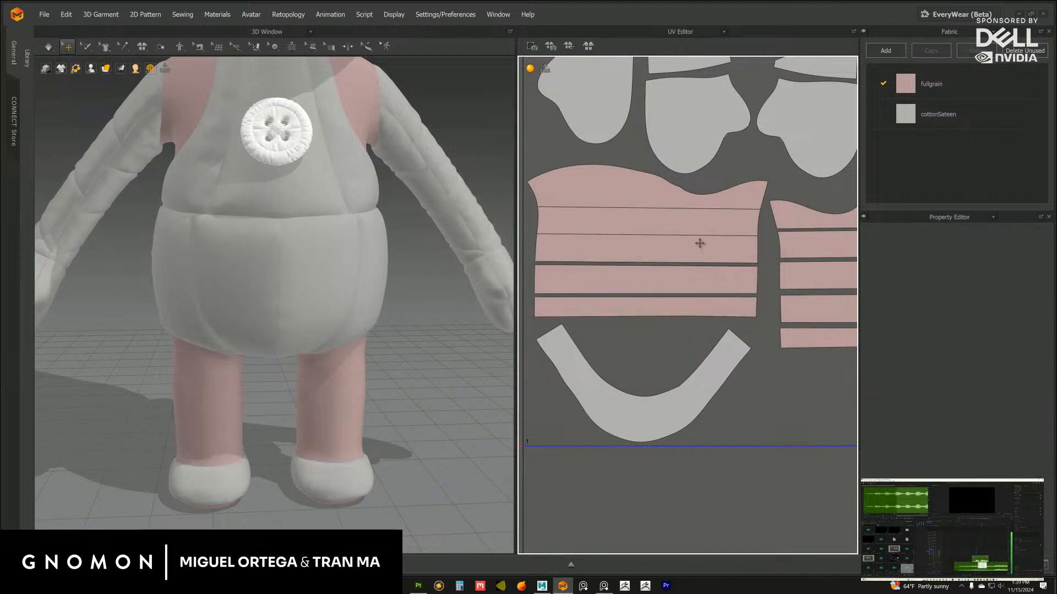
pyautogui.click(692, 197)
pyautogui.click(696, 229)
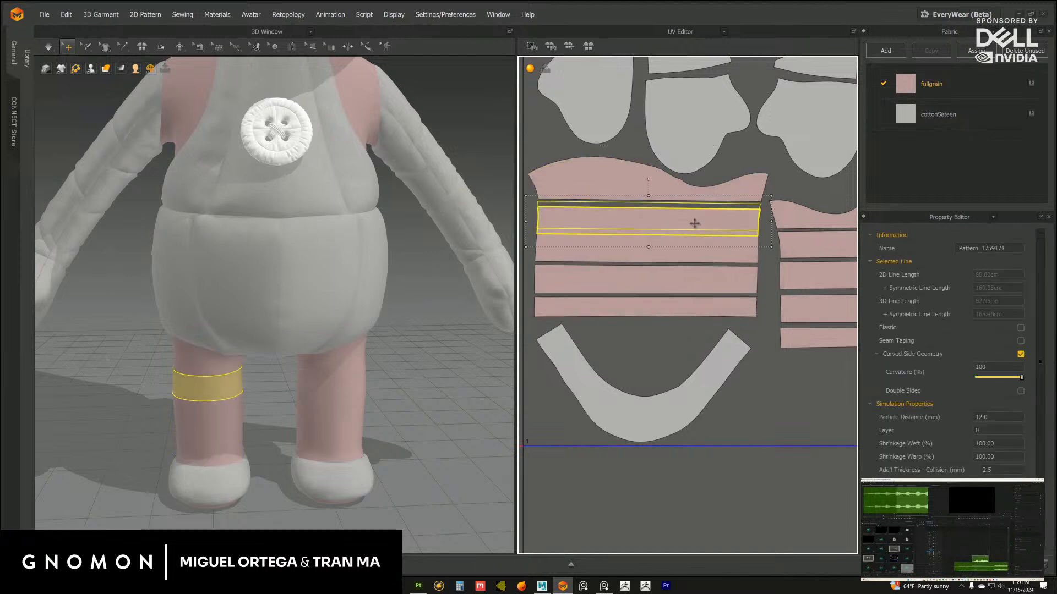
pyautogui.click(689, 248)
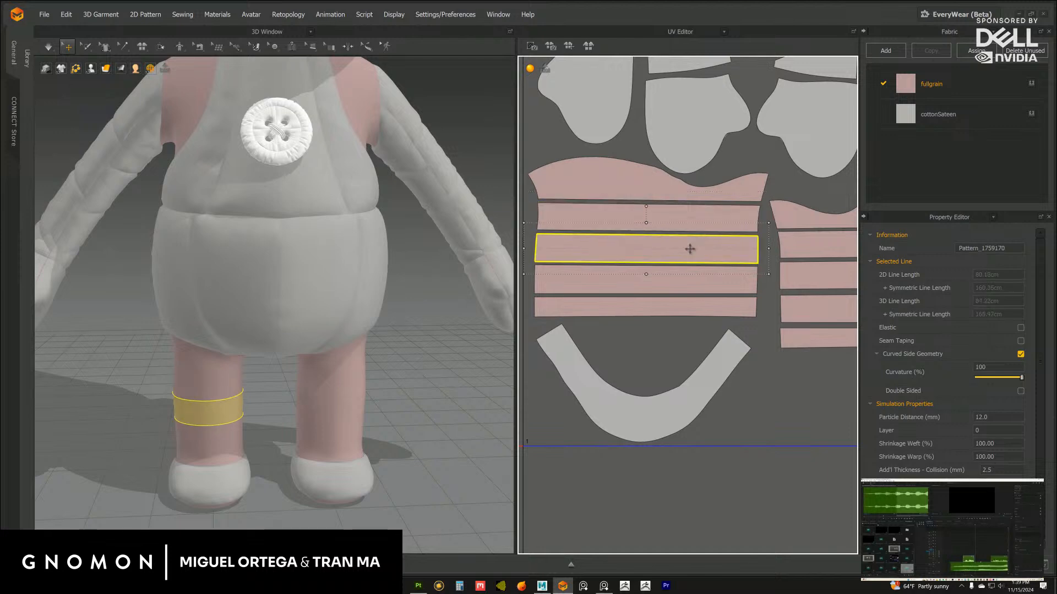
# Clear the UV piece selection and show the 2D pattern layout in place of the UV Editor
pyautogui.click(759, 401)
pyautogui.scroll(-5, 672, 405)
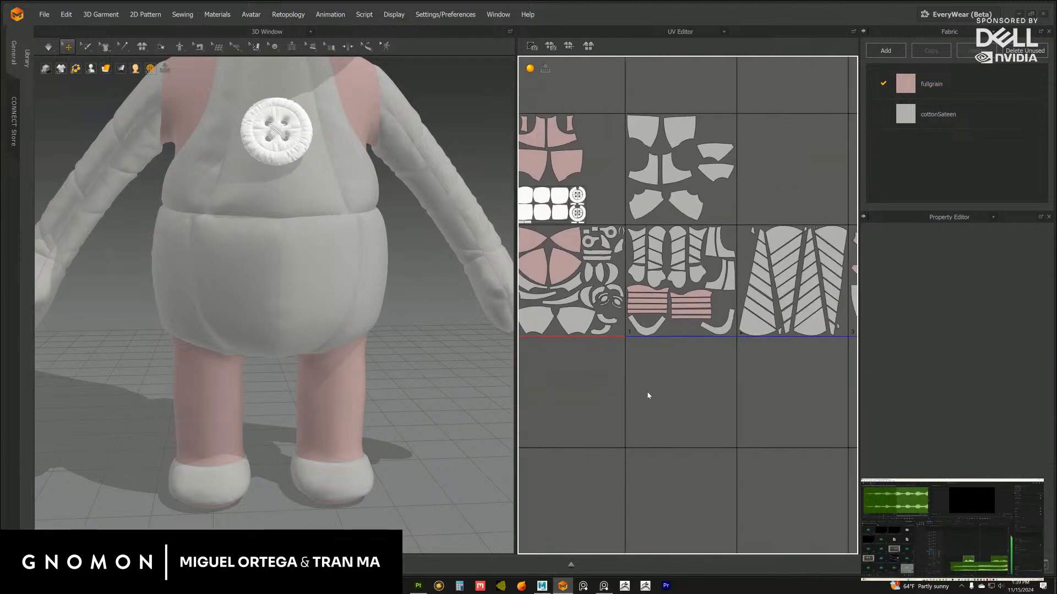
pyautogui.click(723, 32)
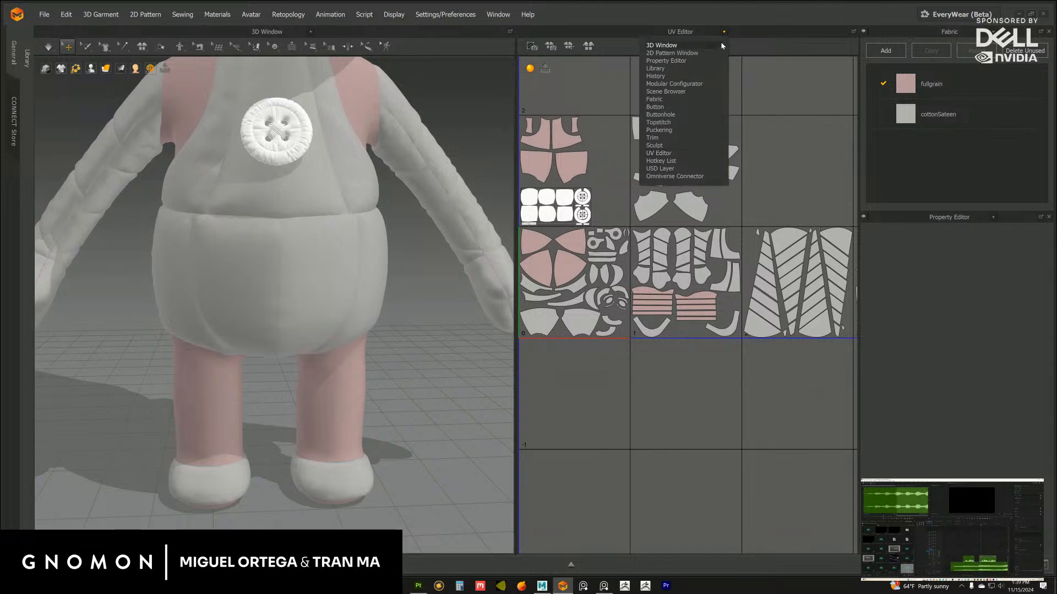
pyautogui.click(681, 53)
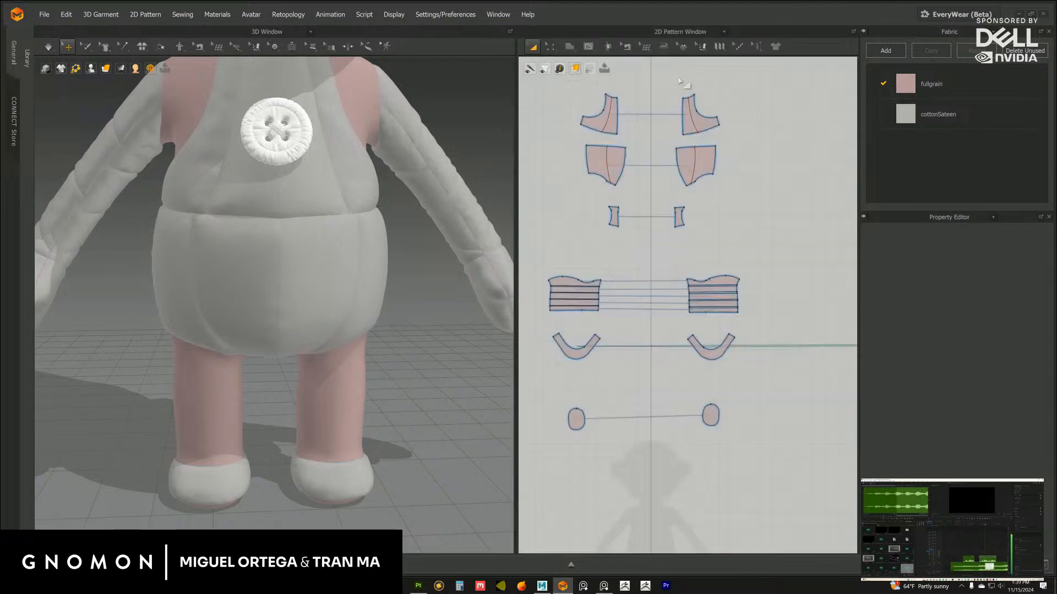
# Layer-clone the leg strips of both legs over the originals and place the copies above the cloned boot pieces
pyautogui.scroll(-6, 701, 253)
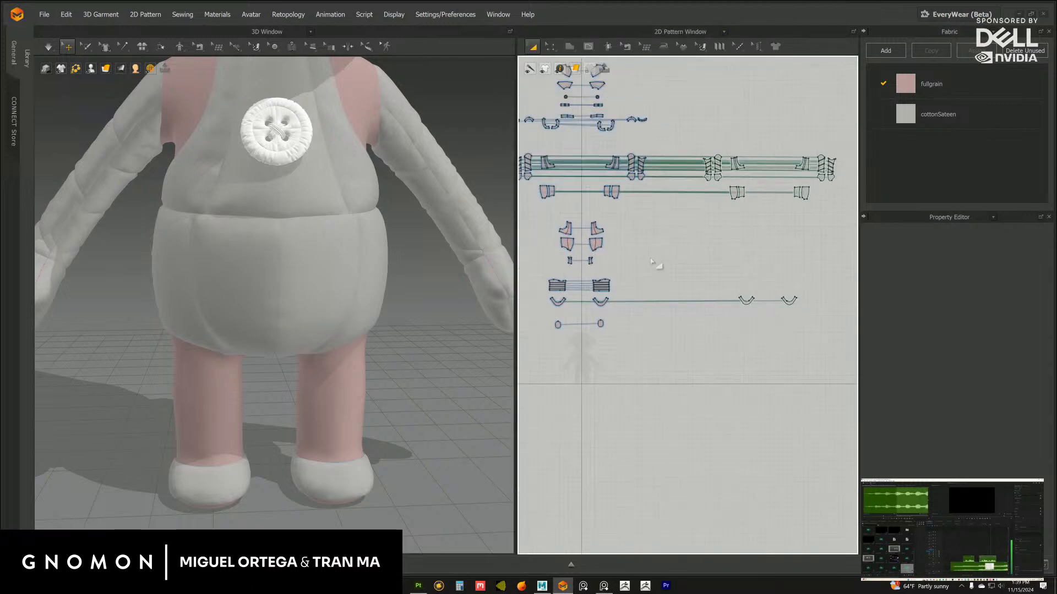
pyautogui.moveTo(562, 252); pyautogui.dragTo(676, 301)
pyautogui.rightClick(634, 277)
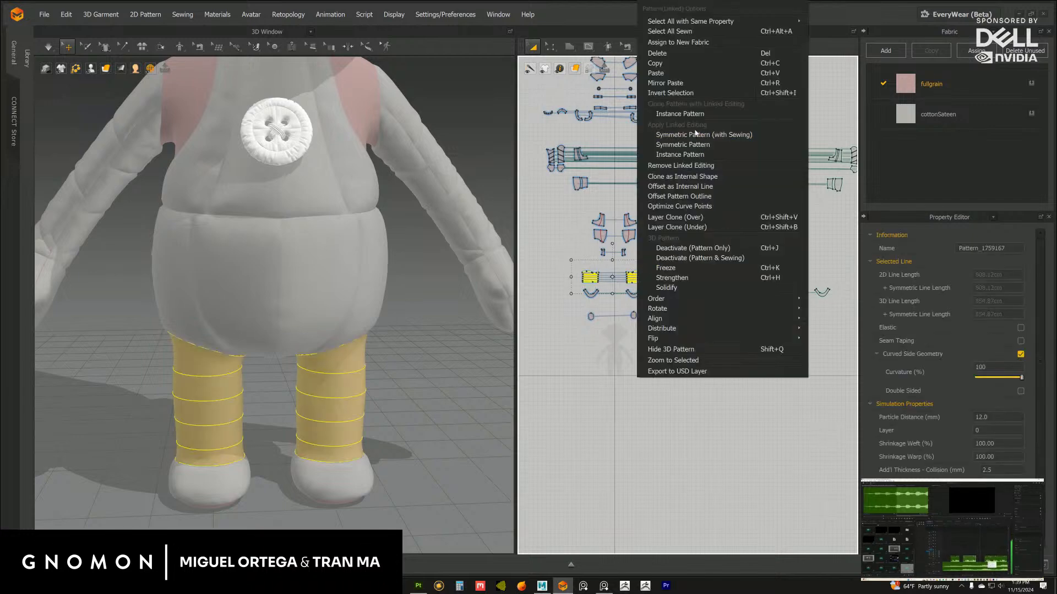
pyautogui.click(681, 217)
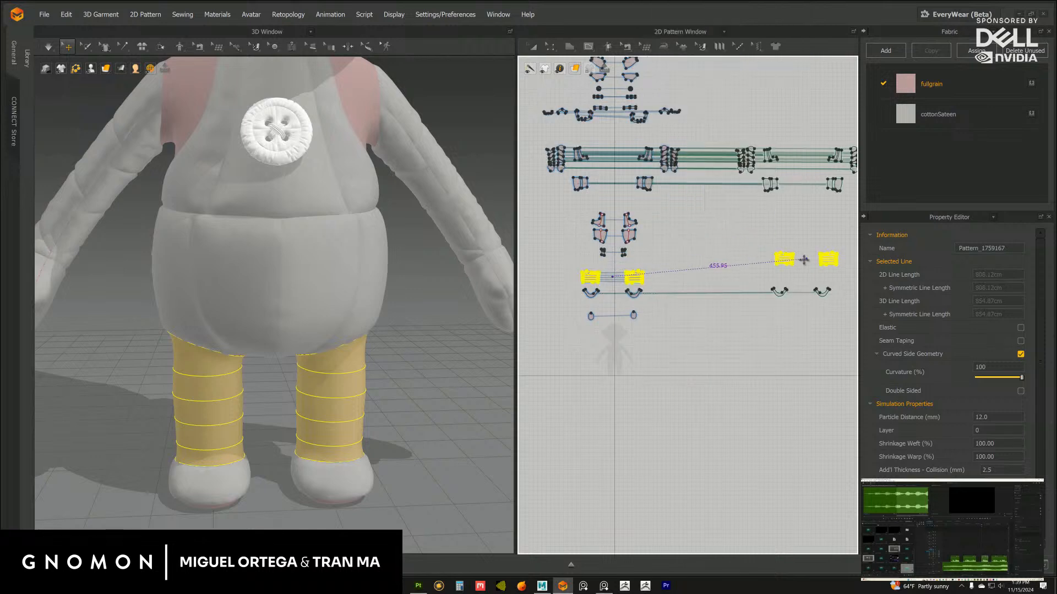
pyautogui.click(751, 223)
# Assign the cottonSateen fabric to the cloned leg strips and clear the selection
pyautogui.scroll(3, 748, 215)
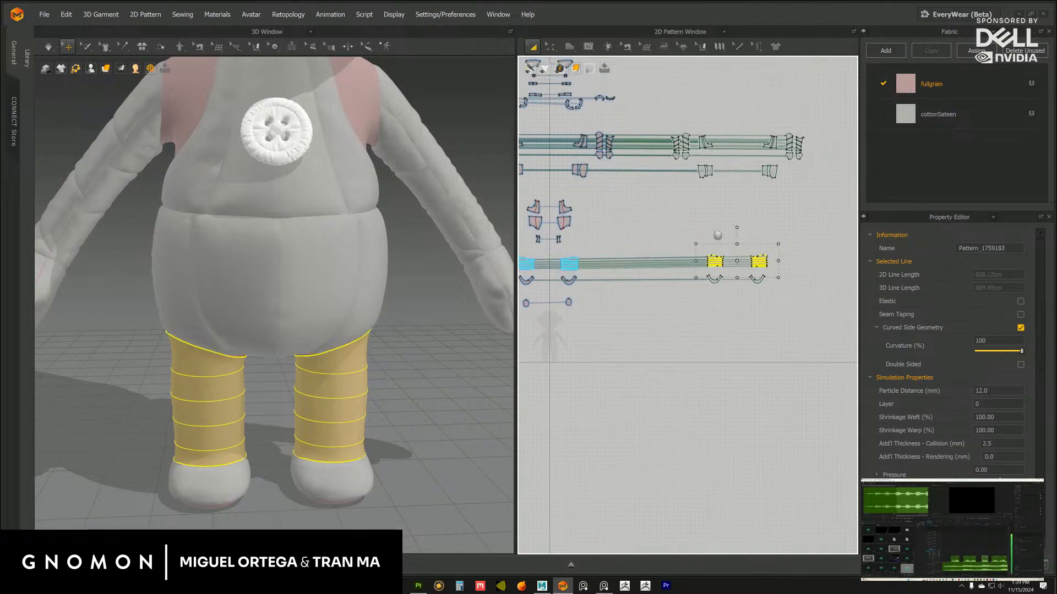
pyautogui.click(1026, 119)
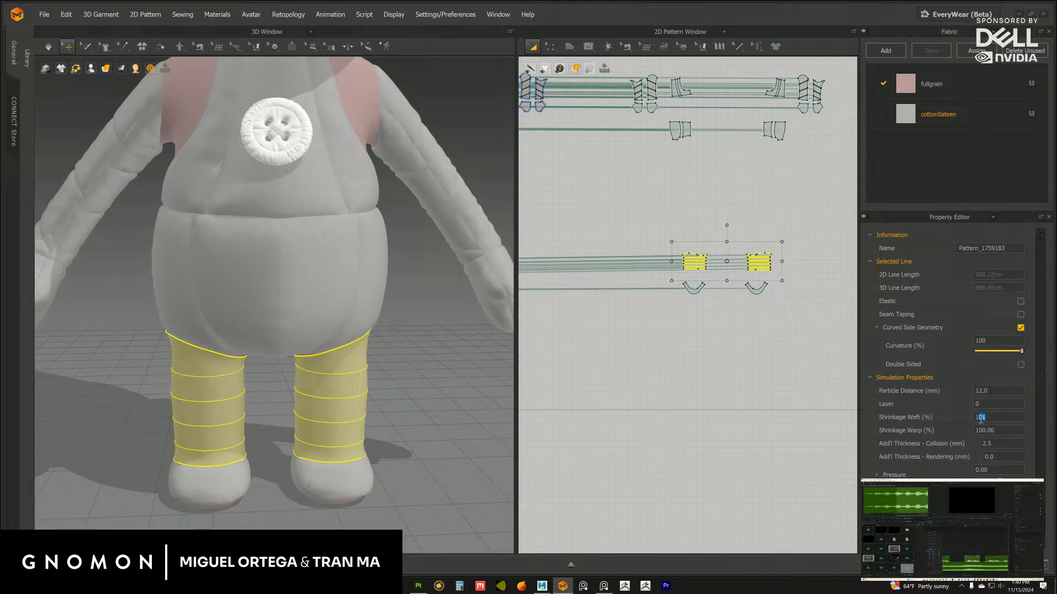
pyautogui.click(785, 422)
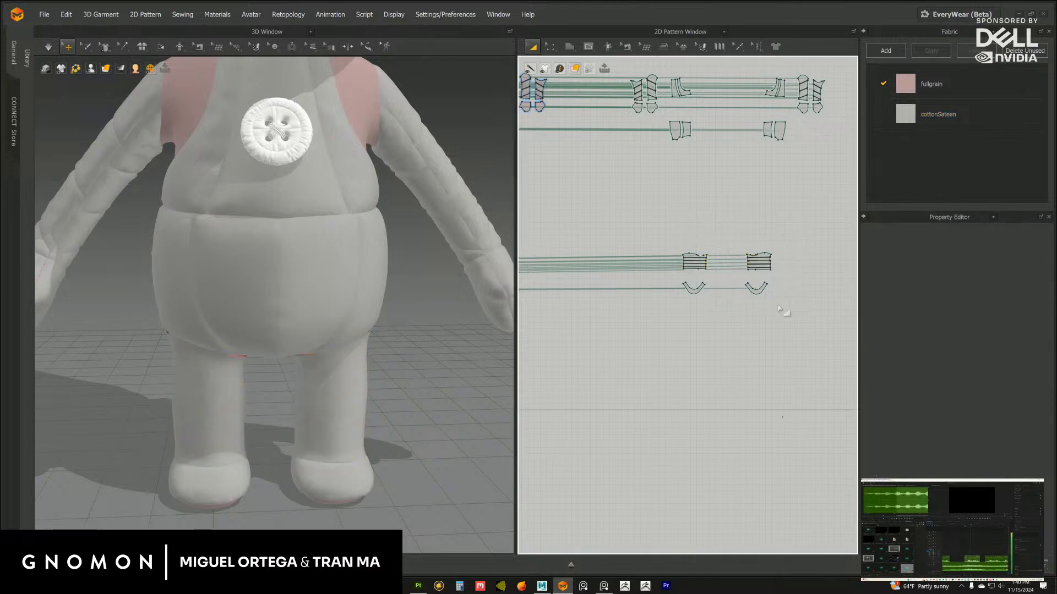
# Set the cloned leg strips' weft and warp shrinkage to 108% and their pressure to 20
pyautogui.click(754, 293)
pyautogui.moveTo(672, 238); pyautogui.dragTo(796, 281)
pyautogui.click(983, 417)
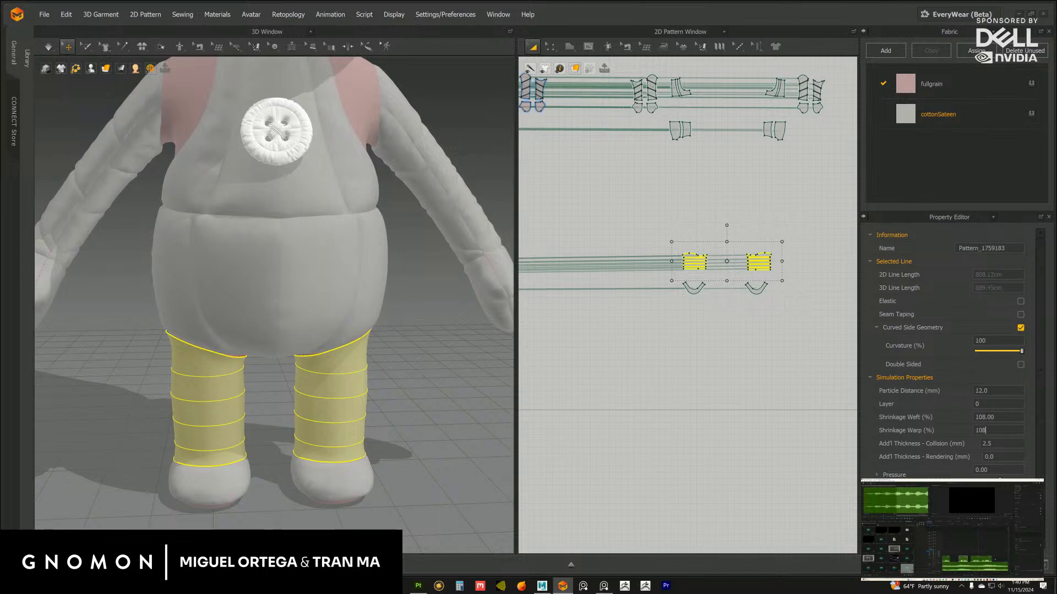
pyautogui.write('108')
pyautogui.press('Return')
pyautogui.click(978, 470)
# Simulate the garment to inflate the outer leg strips, then stop the simulation
pyautogui.click(56, 52)
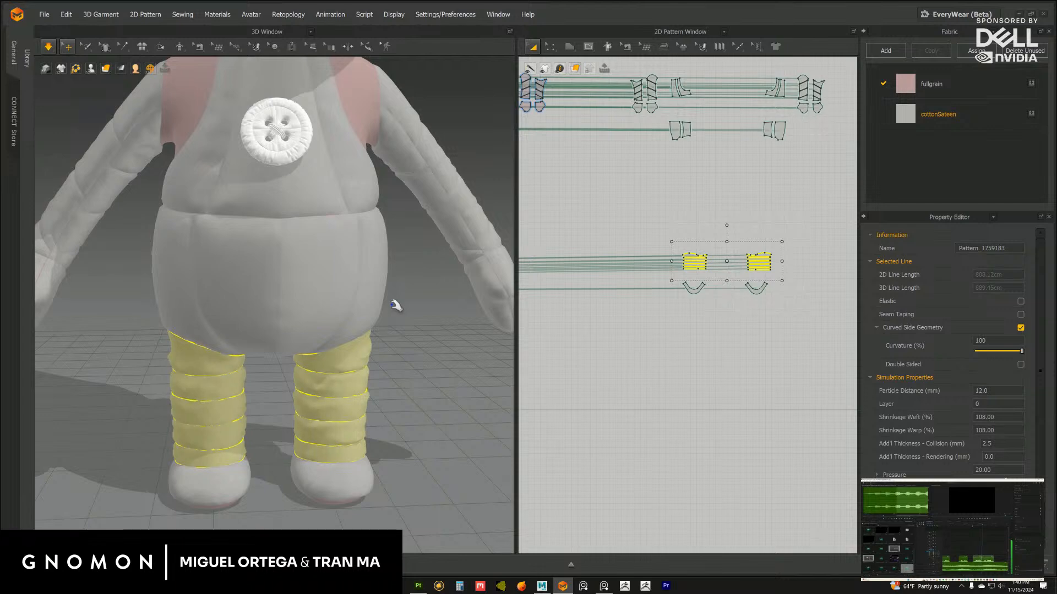
pyautogui.scroll(-5, 388, 361)
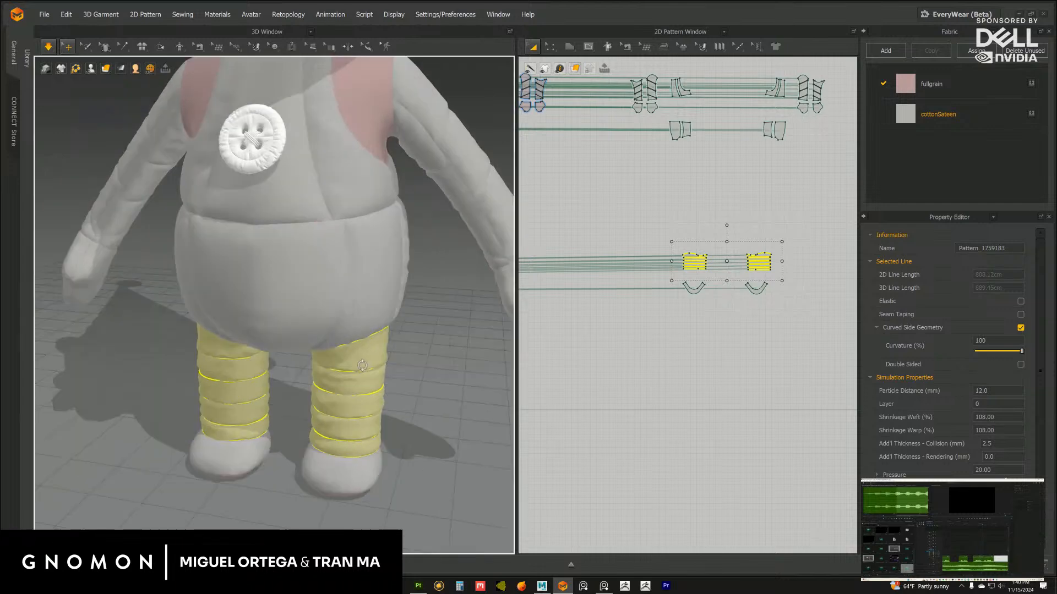
pyautogui.click(392, 328)
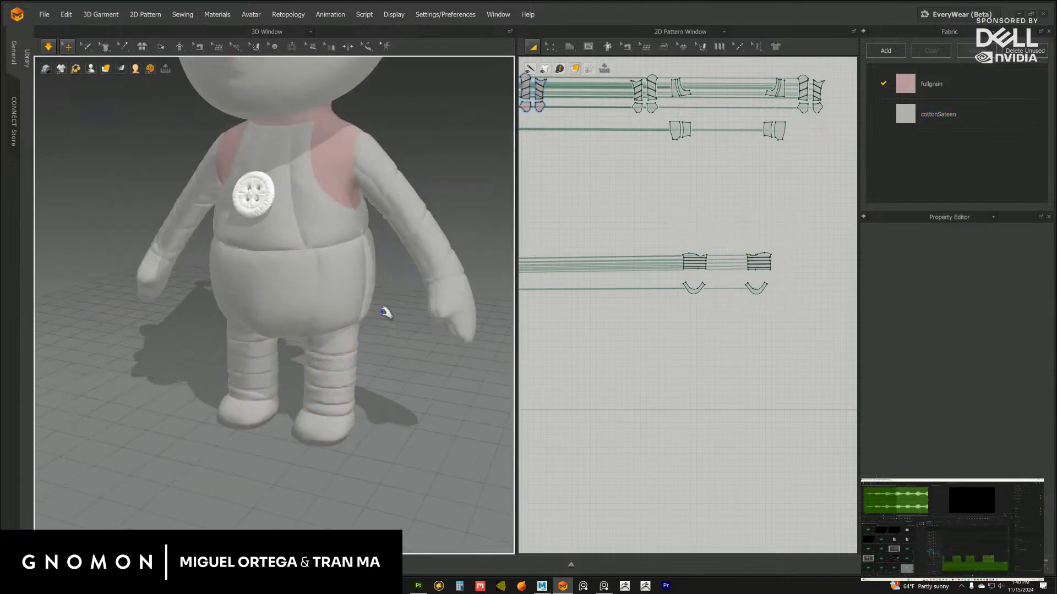
pyautogui.click(49, 47)
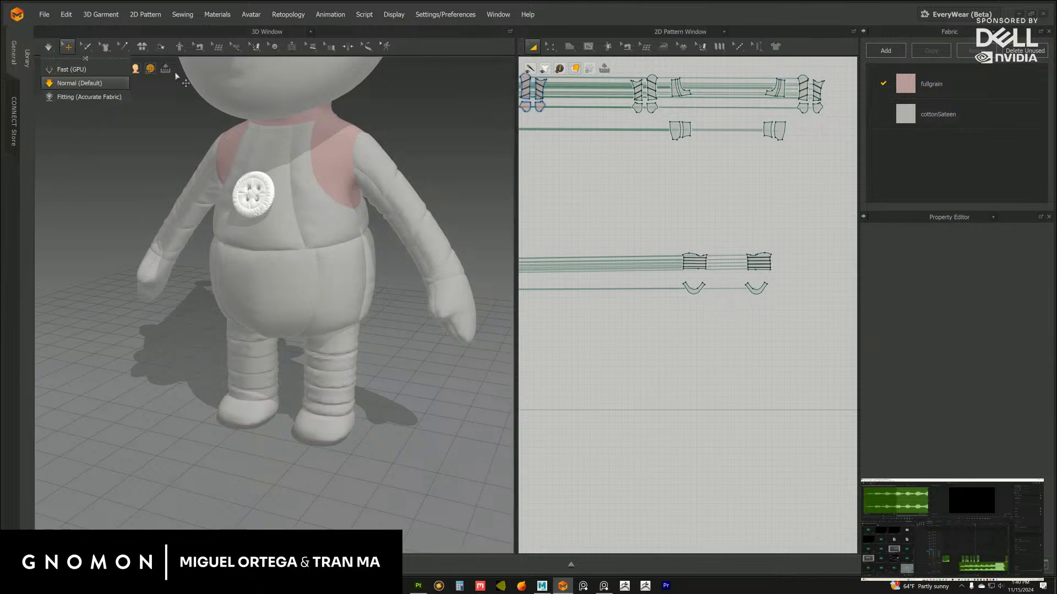
# Examine the full gnome and the complete layout of its inner and outer 2D patterns
pyautogui.moveTo(762, 344); pyautogui.dragTo(812, 371, button='middle')
pyautogui.scroll(-3, 812, 371)
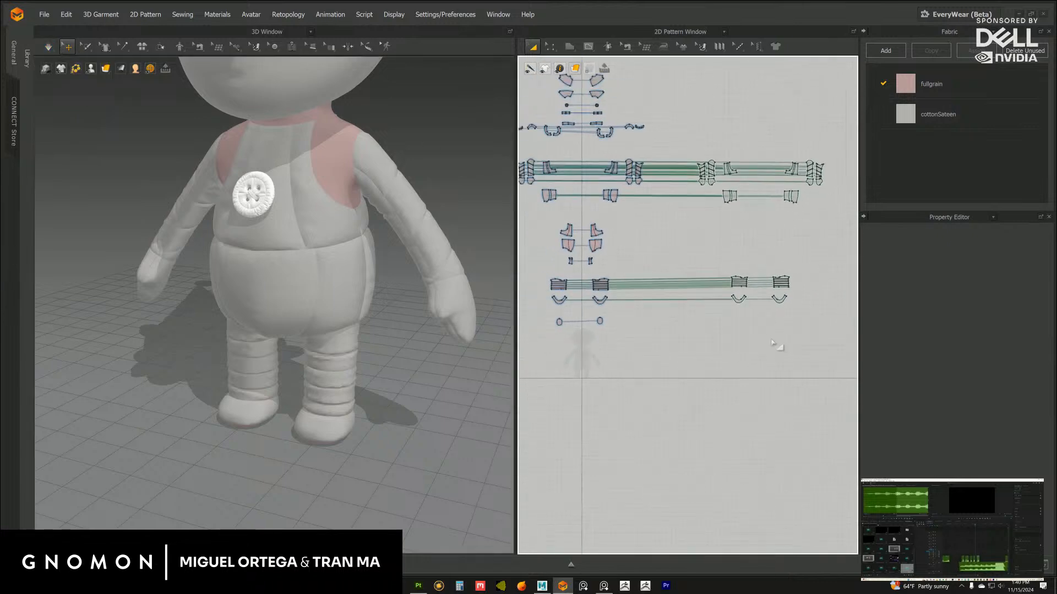
pyautogui.scroll(-2, 795, 337)
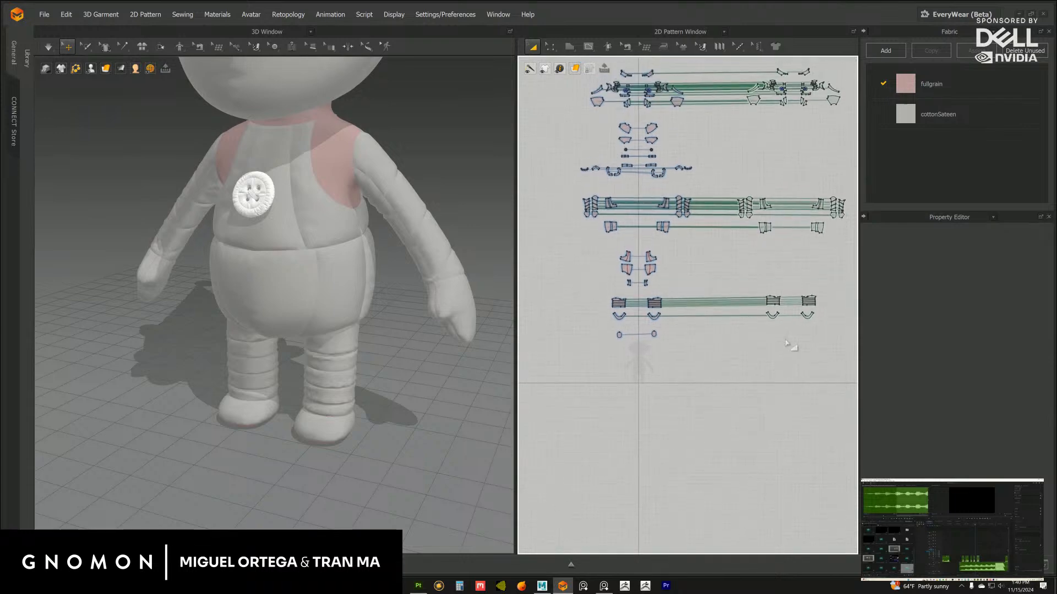
pyautogui.moveTo(788, 344); pyautogui.dragTo(786, 353, button='middle')
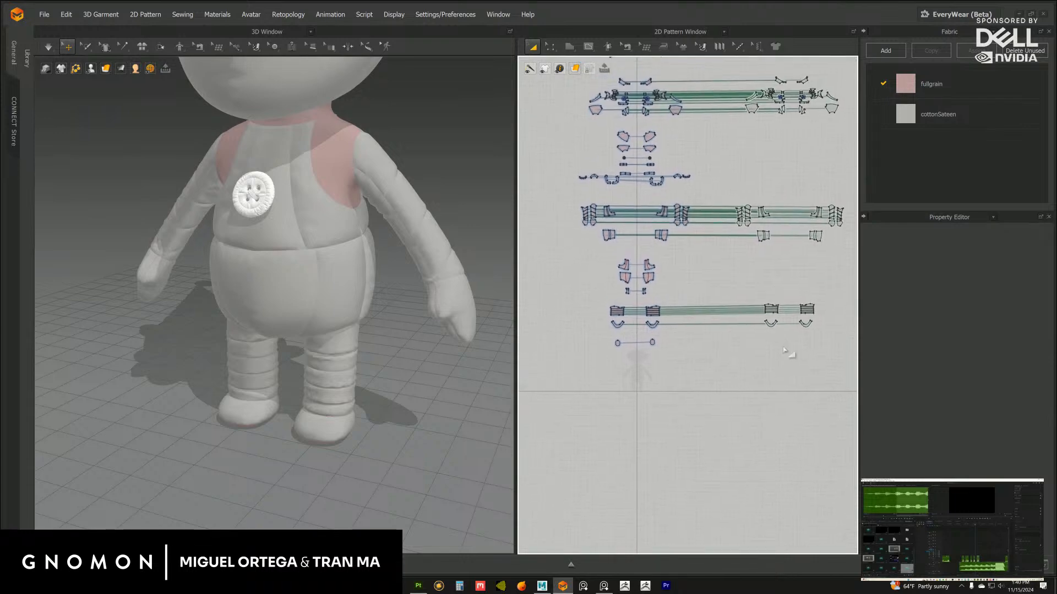
pyautogui.moveTo(703, 358); pyautogui.dragTo(734, 363, button='middle')
pyautogui.moveTo(347, 296); pyautogui.dragTo(355, 378, button='middle')
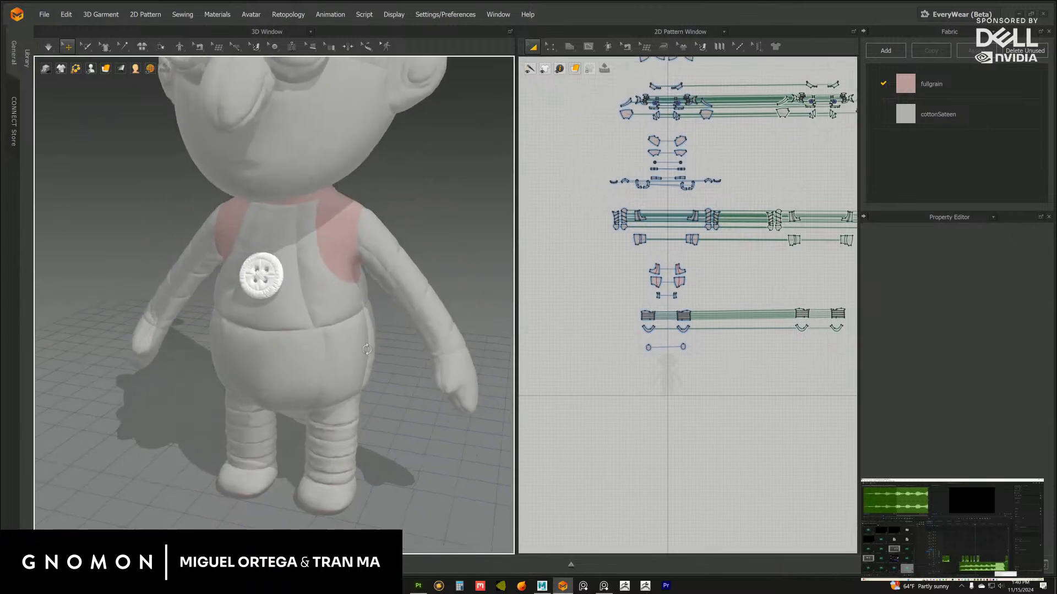
pyautogui.moveTo(355, 379); pyautogui.dragTo(404, 378, button='right')
pyautogui.scroll(-5, 404, 378)
pyautogui.scroll(4, 608, 355)
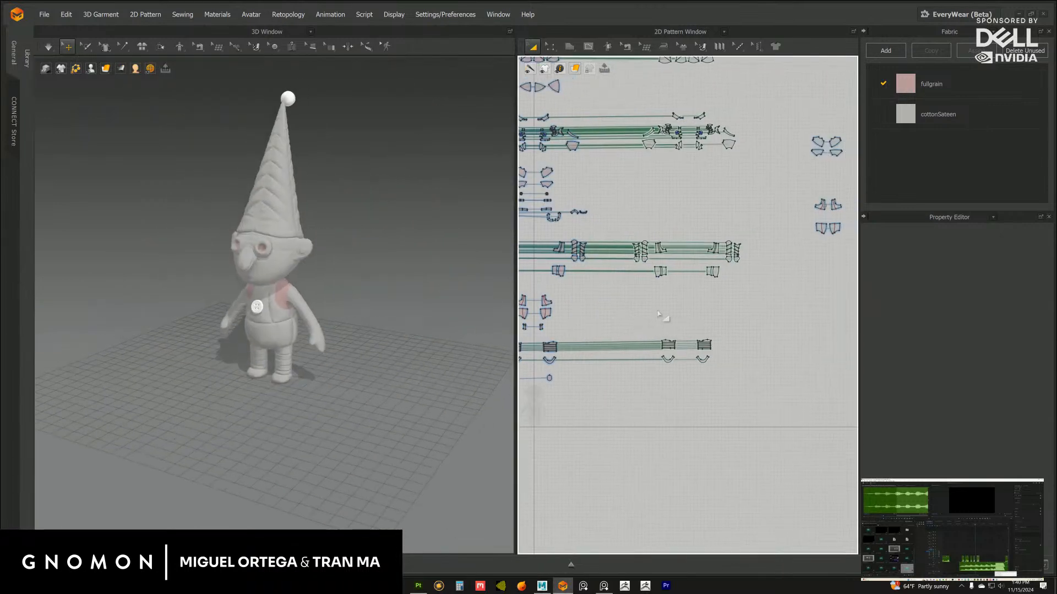
pyautogui.moveTo(607, 355); pyautogui.dragTo(649, 427, button='middle')
pyautogui.scroll(6, 377, 336)
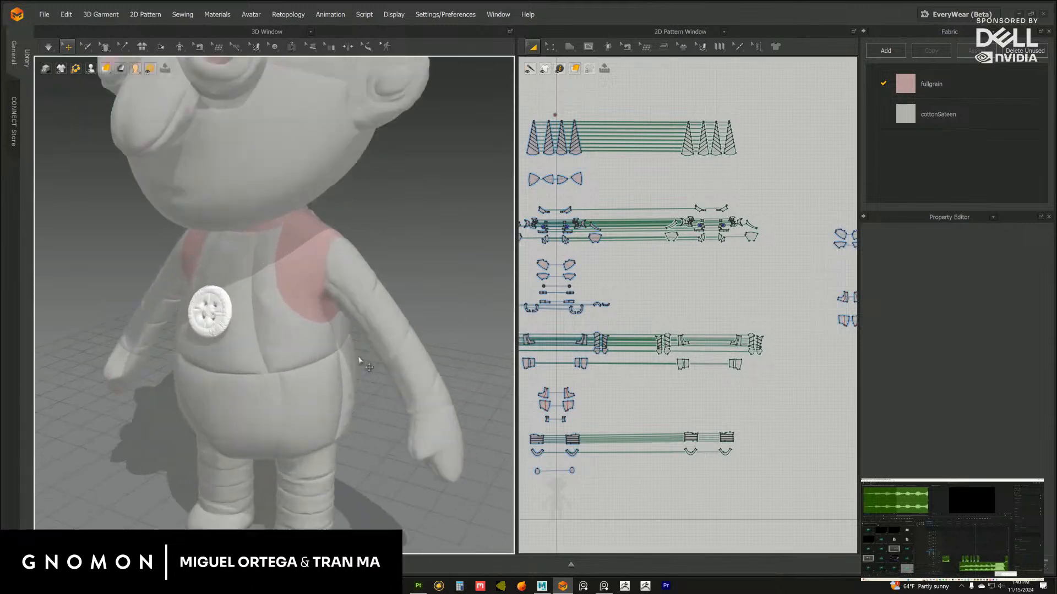
# Inspect the outer panels of the gnome's left forearm and mitten along their seams against the inner layer
pyautogui.moveTo(376, 336); pyautogui.dragTo(309, 311, button='right')
pyautogui.click(372, 322)
pyautogui.press('Escape')
pyautogui.click(362, 326)
pyautogui.moveTo(416, 386); pyautogui.dragTo(381, 259, button='middle')
pyautogui.click(381, 321)
pyautogui.moveTo(343, 380); pyautogui.dragTo(377, 388, button='right')
pyautogui.click(378, 389)
pyautogui.click(324, 334)
pyautogui.moveTo(360, 287); pyautogui.dragTo(323, 317, button='right')
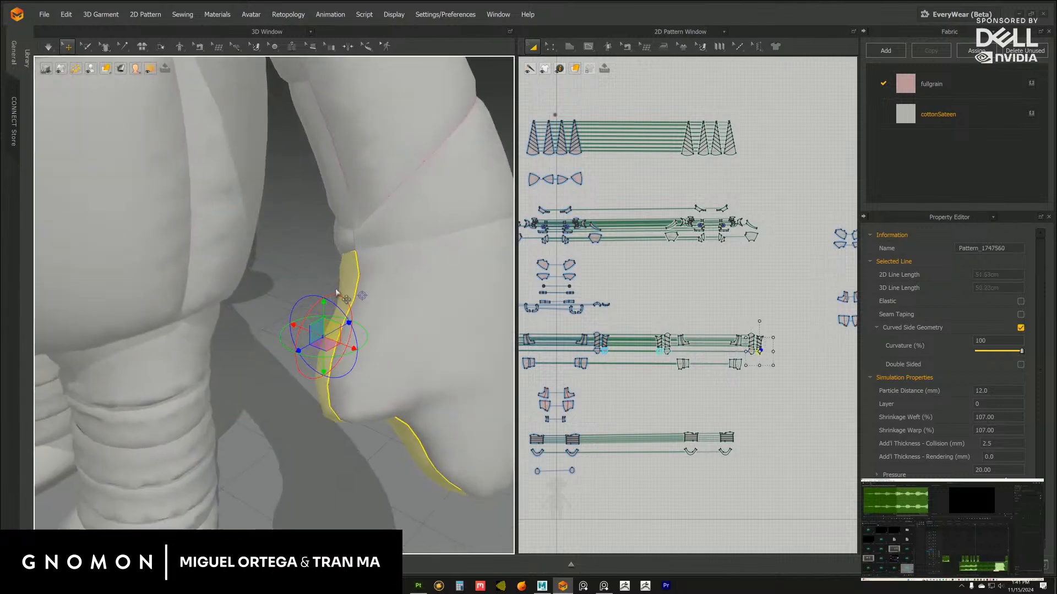
pyautogui.moveTo(322, 317); pyautogui.dragTo(288, 388, button='middle')
pyautogui.moveTo(313, 368); pyautogui.dragTo(358, 357, button='right')
pyautogui.scroll(4, 349, 375)
pyautogui.click(388, 335)
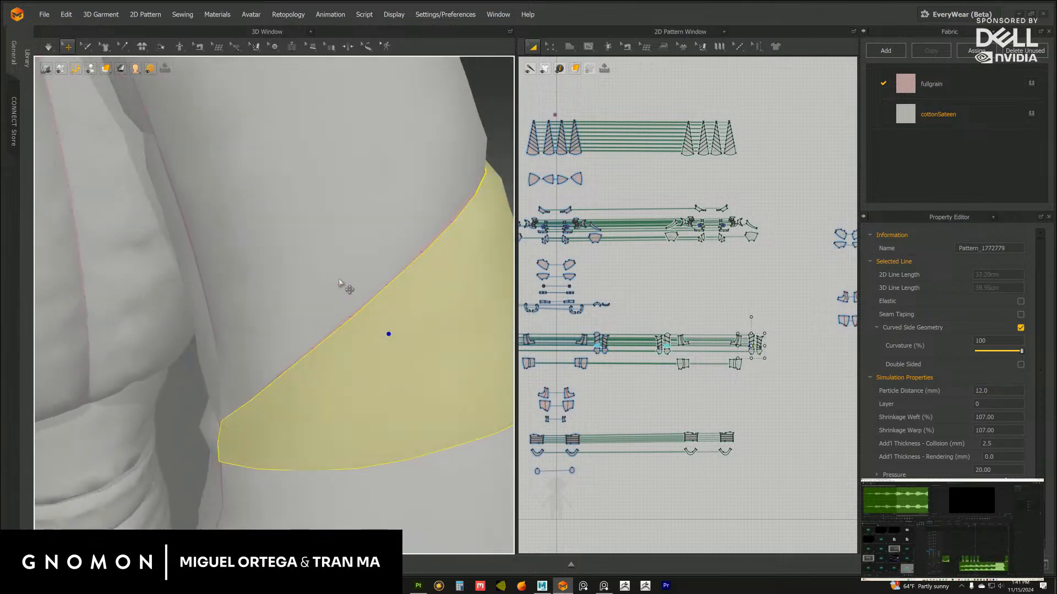
pyautogui.click(412, 282)
pyautogui.moveTo(364, 305); pyautogui.dragTo(357, 330, button='right')
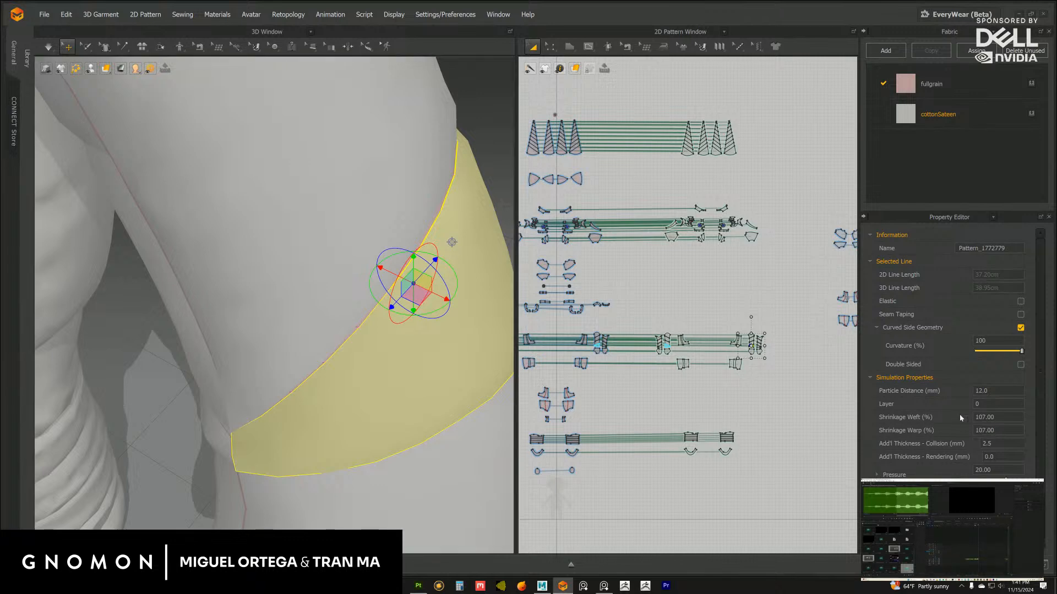
# Delete the cloned outer sleeve strips of the gnome's right arm from the 2D patterns
pyautogui.scroll(5, 791, 329)
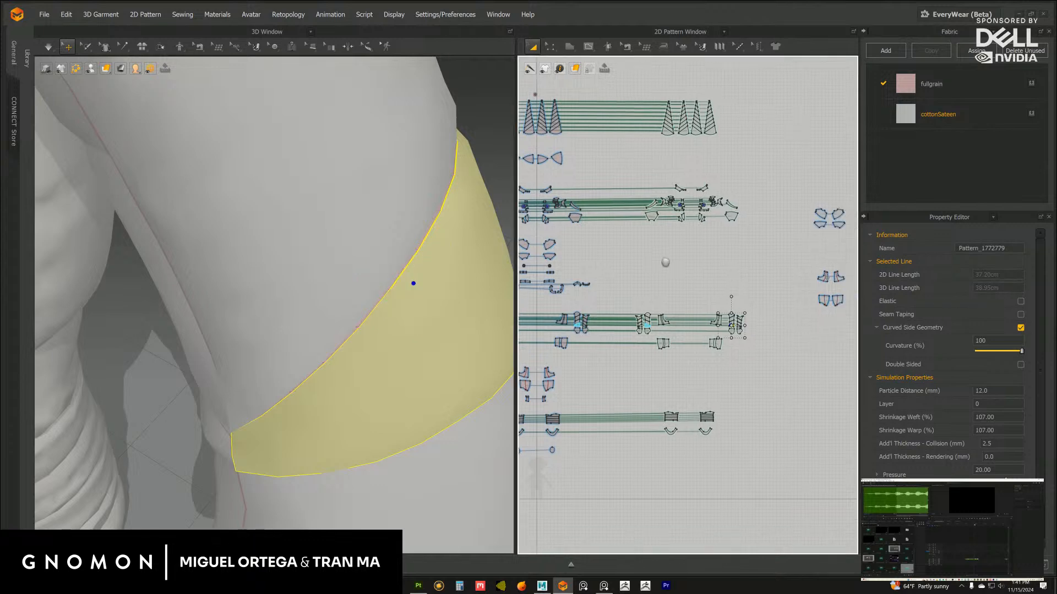
pyautogui.click(765, 272)
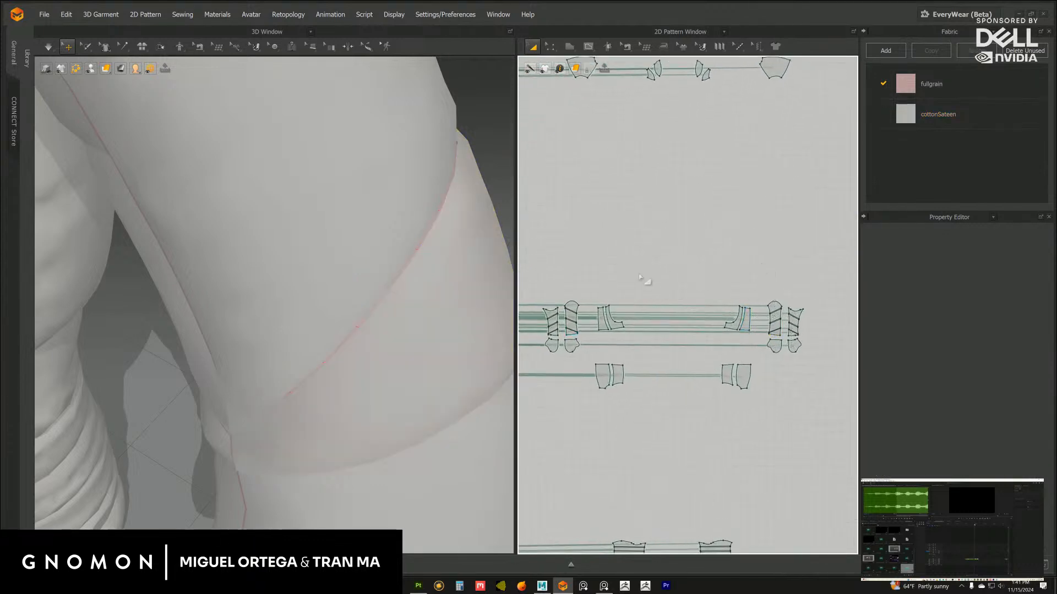
pyautogui.moveTo(636, 276); pyautogui.dragTo(660, 268, button='right')
pyautogui.moveTo(698, 329); pyautogui.dragTo(699, 330)
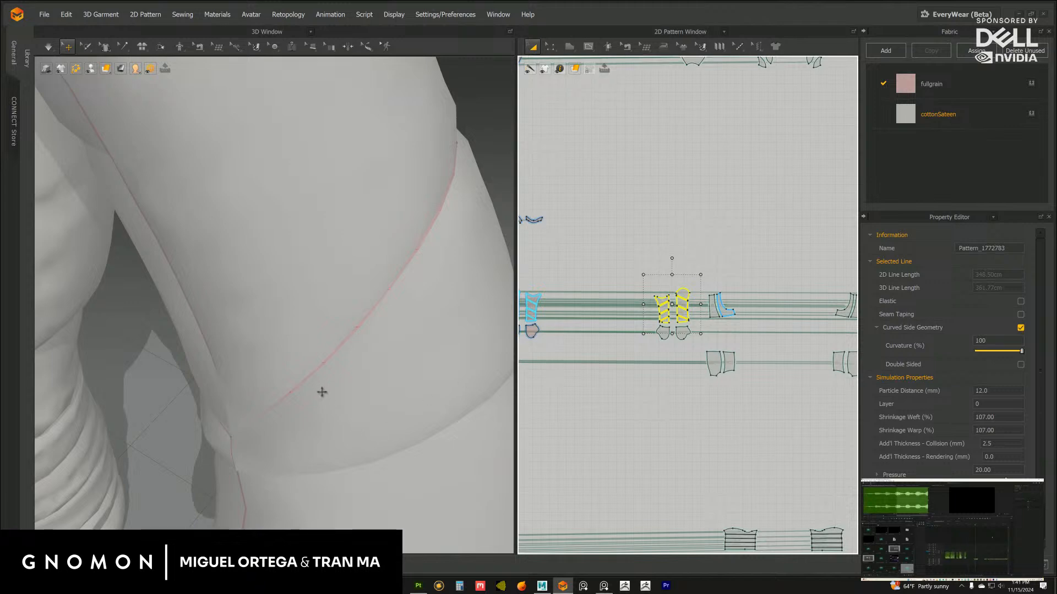
pyautogui.press('Delete')
# Delete the remaining outer mitten and underarm pieces of the gnome's right arm
pyautogui.scroll(-4, 330, 404)
pyautogui.moveTo(331, 404); pyautogui.dragTo(378, 332, button='middle')
pyautogui.moveTo(377, 333); pyautogui.dragTo(383, 332, button='right')
pyautogui.moveTo(602, 289); pyautogui.dragTo(594, 291, button='right')
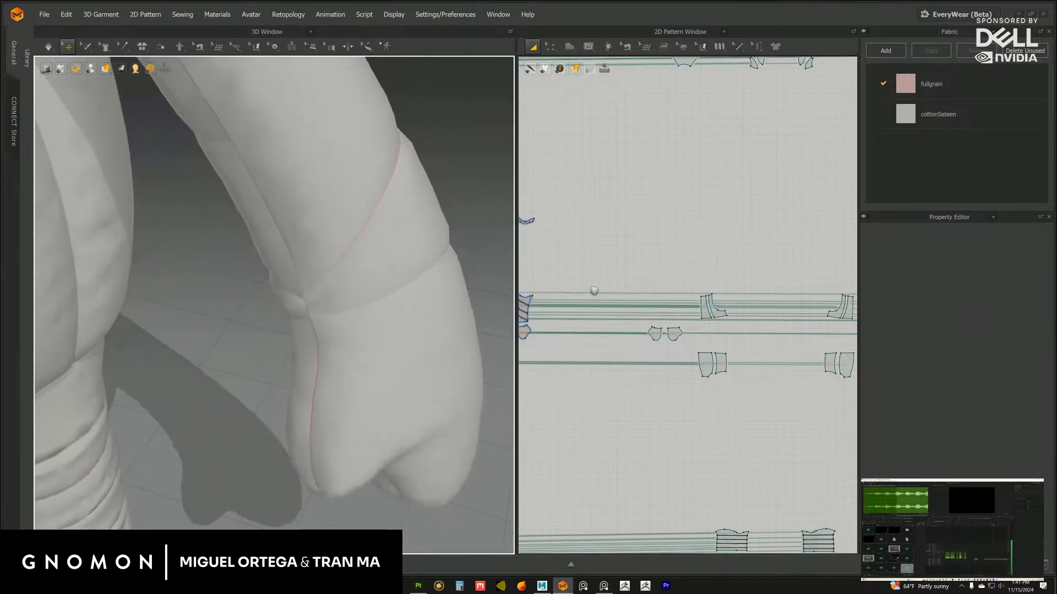
pyautogui.scroll(-5, 593, 291)
pyautogui.moveTo(572, 263); pyautogui.dragTo(664, 333)
pyautogui.scroll(-5, 383, 423)
pyautogui.moveTo(383, 422); pyautogui.dragTo(311, 367, button='middle')
pyautogui.moveTo(311, 367); pyautogui.dragTo(422, 337, button='right')
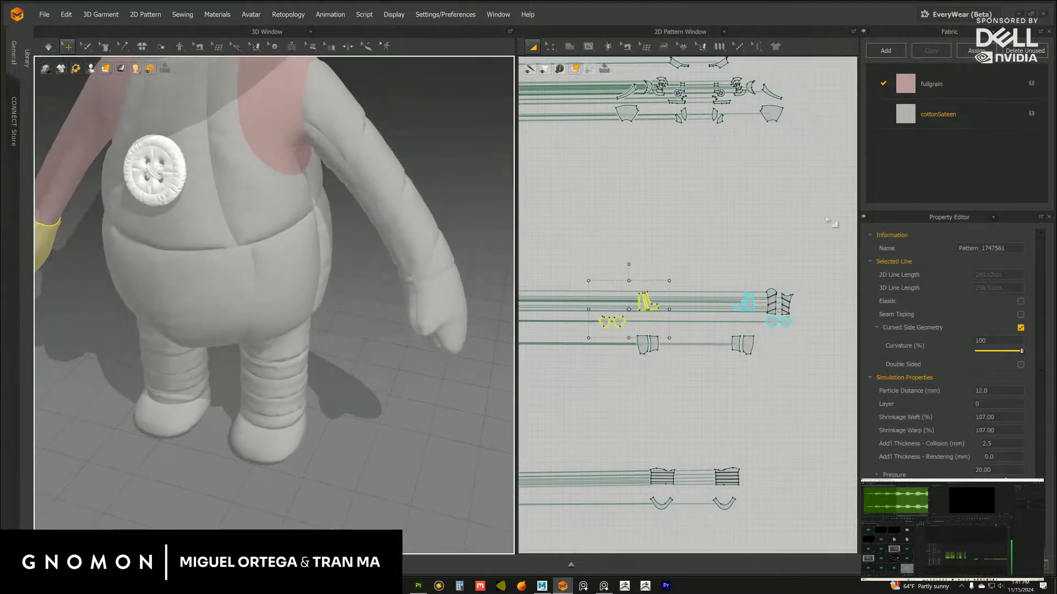
pyautogui.press('Delete')
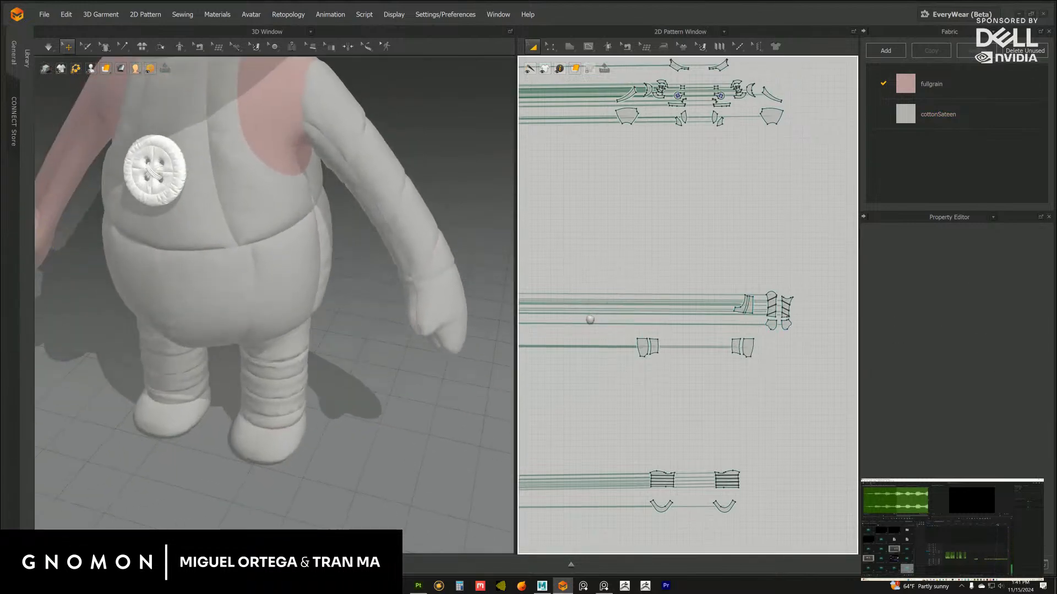
# Move all outer-layer patterns of the gnome's left arm next to their matching inner arm patterns
pyautogui.scroll(4, 600, 327)
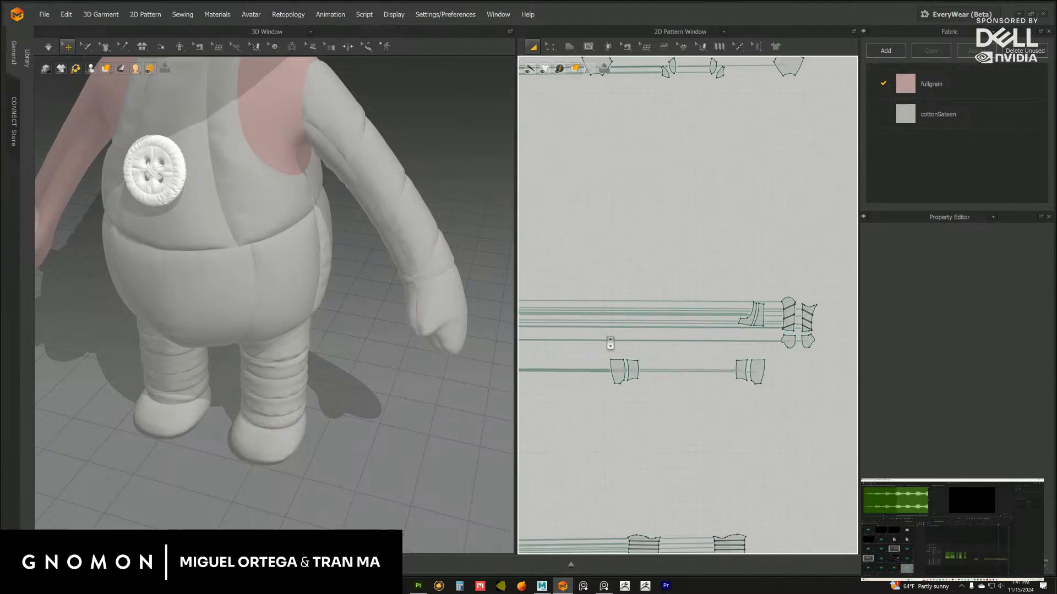
pyautogui.scroll(1, 610, 343)
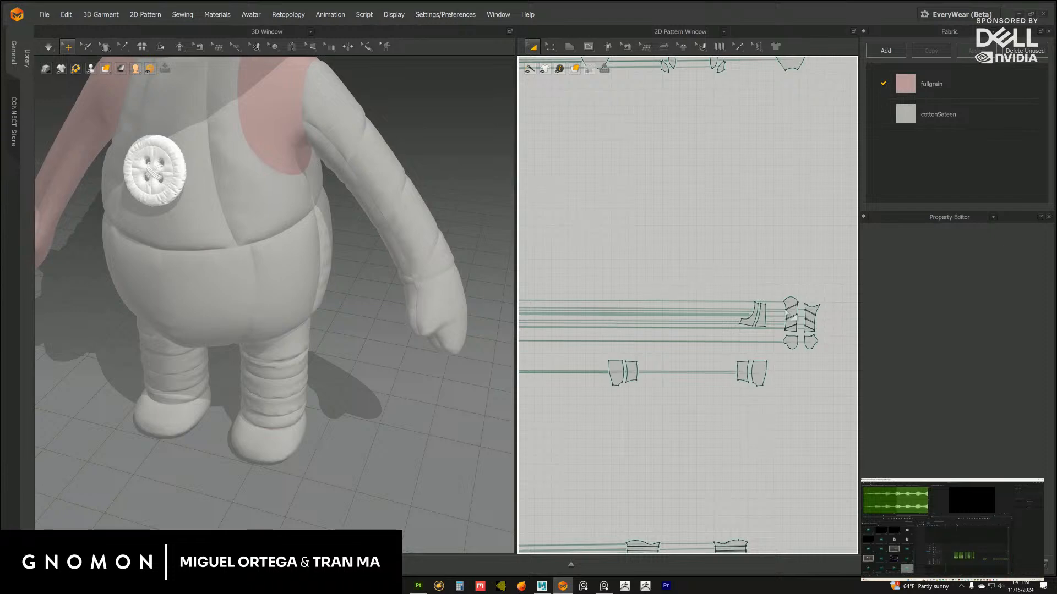
pyautogui.moveTo(698, 264); pyautogui.dragTo(845, 366)
pyautogui.moveTo(791, 301); pyautogui.dragTo(579, 302)
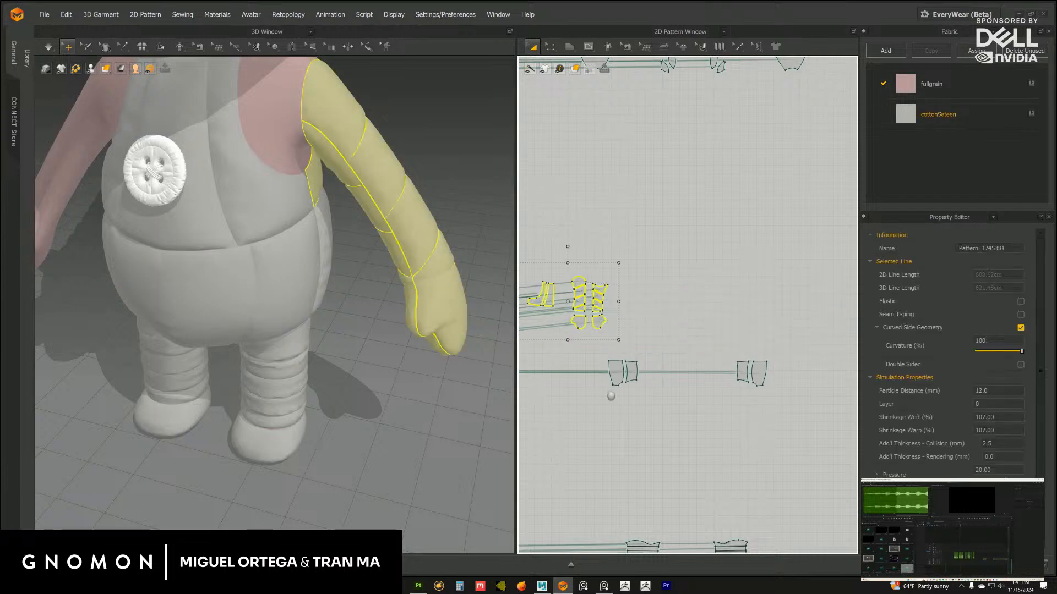
pyautogui.moveTo(611, 397); pyautogui.dragTo(824, 375, button='middle')
pyautogui.moveTo(765, 271); pyautogui.dragTo(699, 288)
pyautogui.scroll(5, 668, 354)
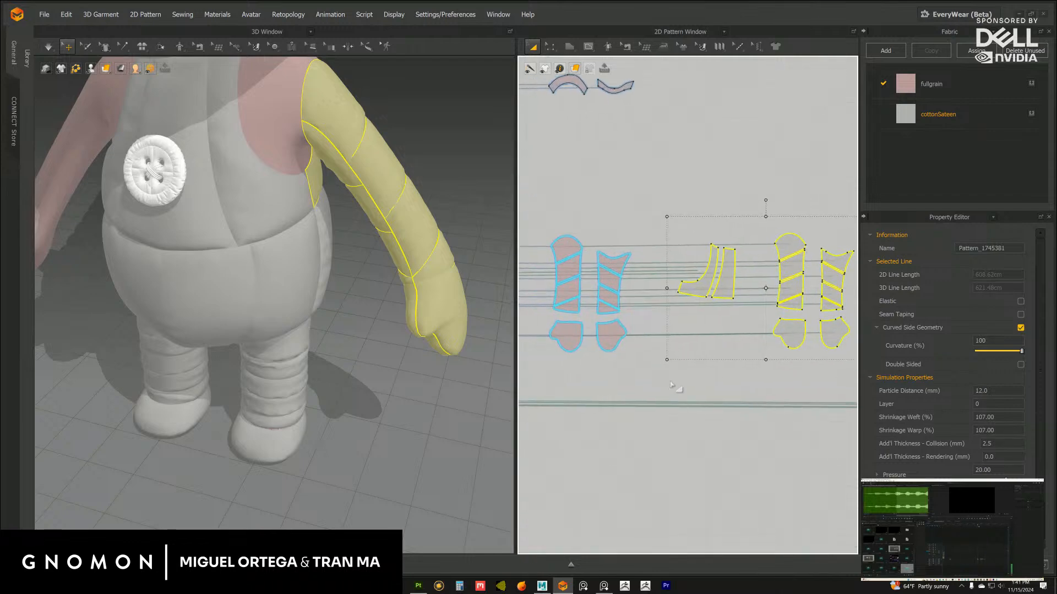
# Enlarge the 2D pattern area and examine the existing sewing on the gnome's outer left-arm patterns with Segment Sewing active
pyautogui.moveTo(515, 308); pyautogui.dragTo(371, 308)
pyautogui.click(547, 338)
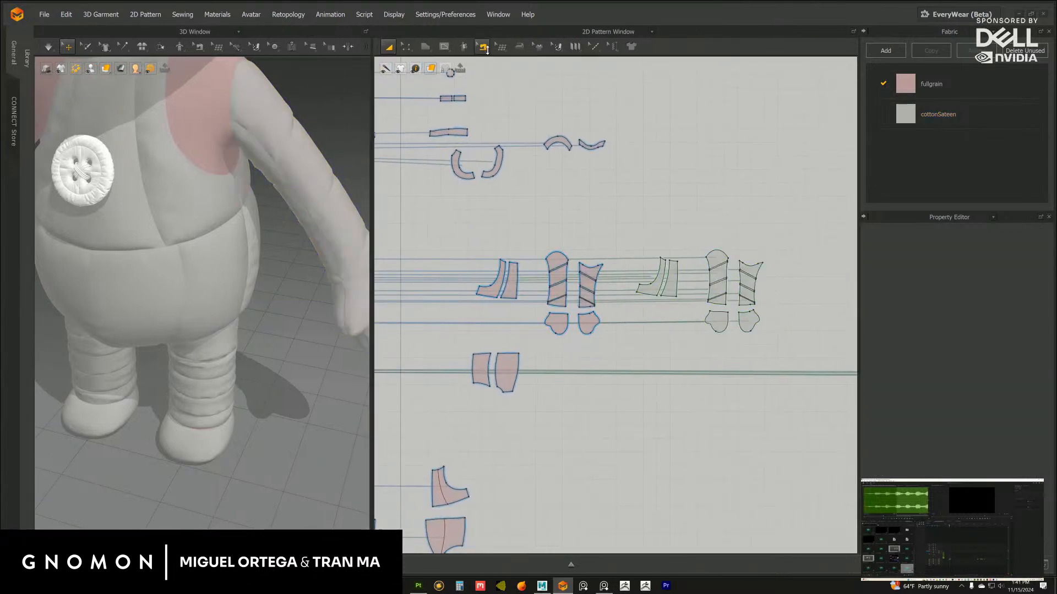
pyautogui.click(445, 46)
pyautogui.click(482, 48)
pyautogui.click(493, 59)
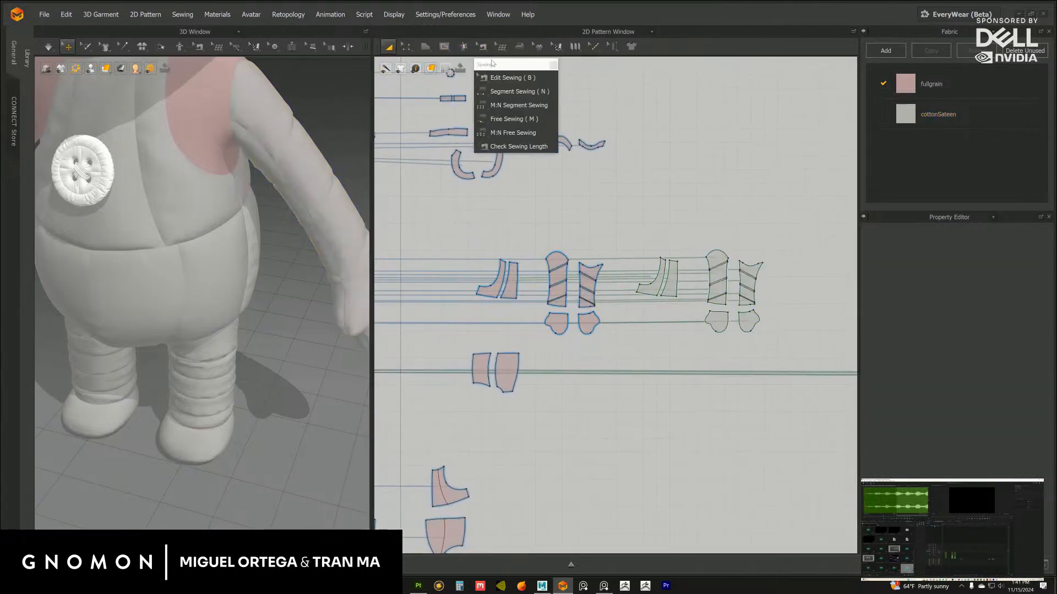
pyautogui.moveTo(495, 62); pyautogui.dragTo(690, 108)
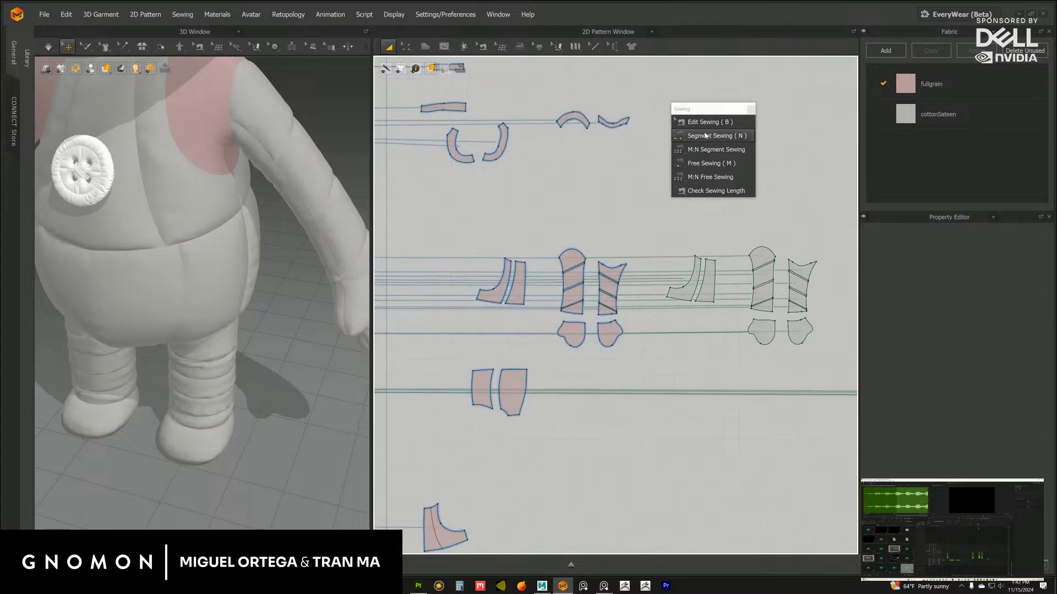
pyautogui.click(718, 136)
pyautogui.moveTo(693, 281); pyautogui.dragTo(650, 293, button='middle')
pyautogui.scroll(2, 755, 265)
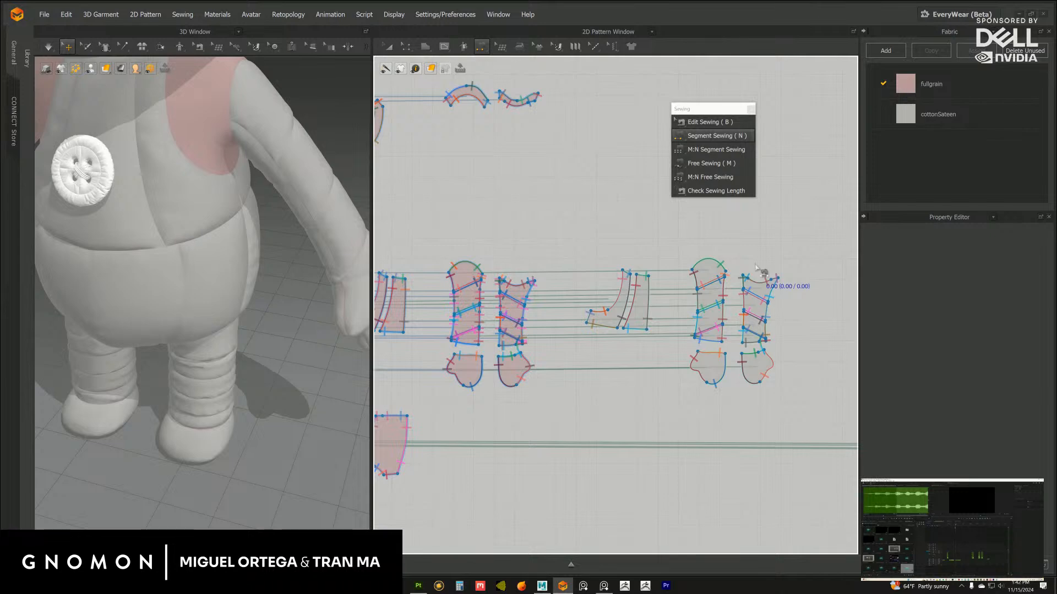
pyautogui.moveTo(565, 231); pyautogui.dragTo(584, 247, button='middle')
pyautogui.scroll(2, 611, 248)
pyautogui.scroll(-3, 621, 259)
# Select all outer-layer patterns of the gnome's left arm and underarm and remove their linked editing
pyautogui.click(388, 47)
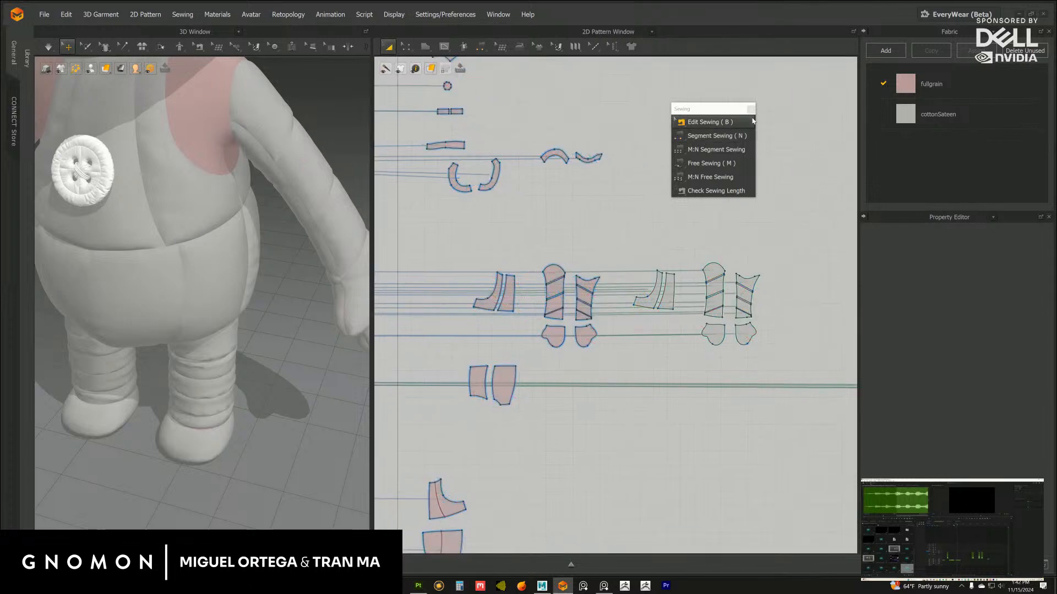
pyautogui.moveTo(631, 208); pyautogui.dragTo(820, 391)
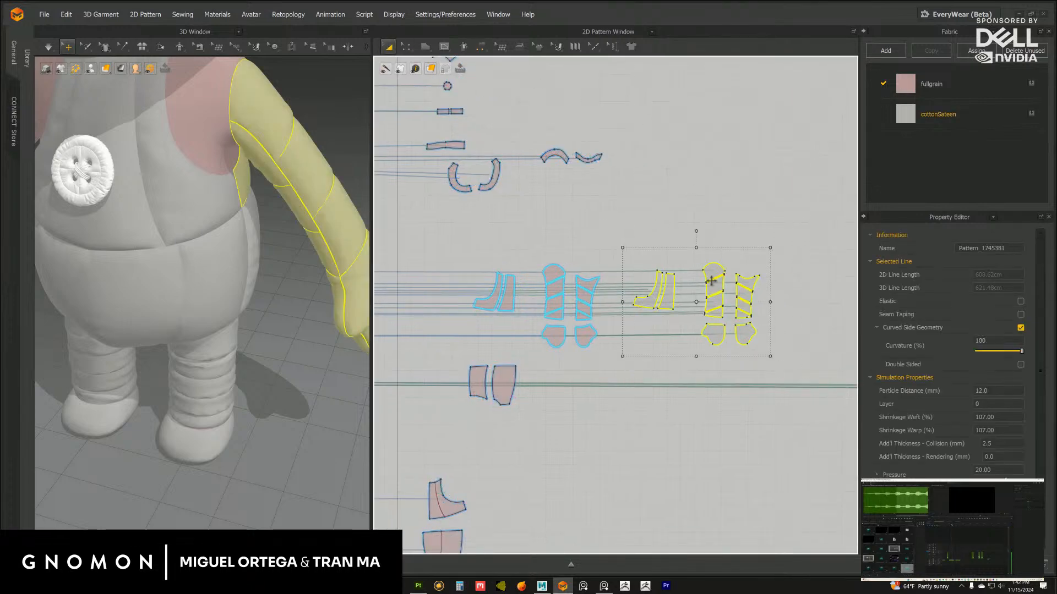
pyautogui.rightClick(710, 283)
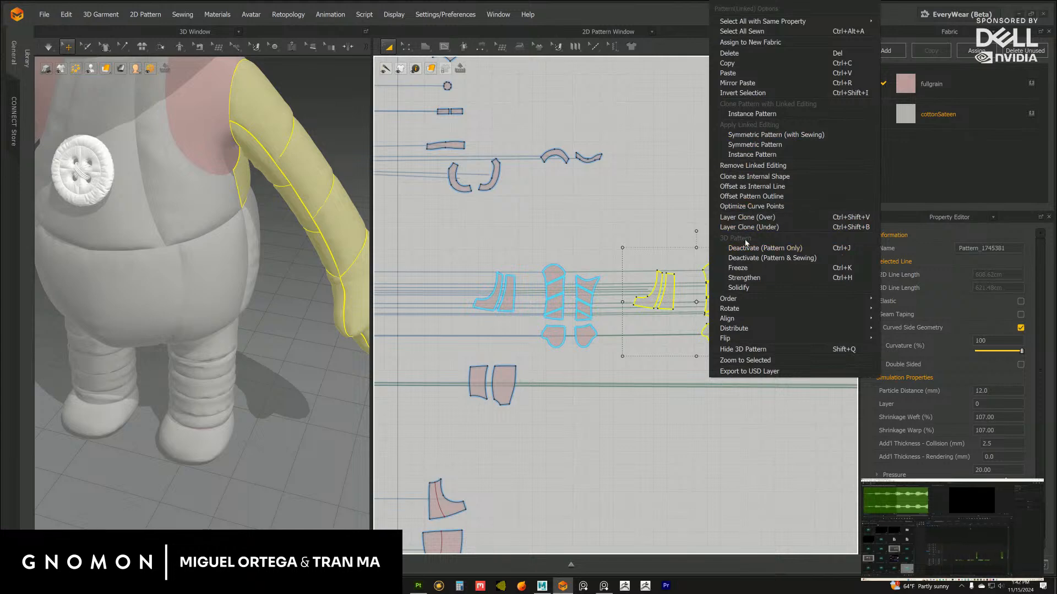
pyautogui.click(750, 177)
pyautogui.scroll(10, 309, 343)
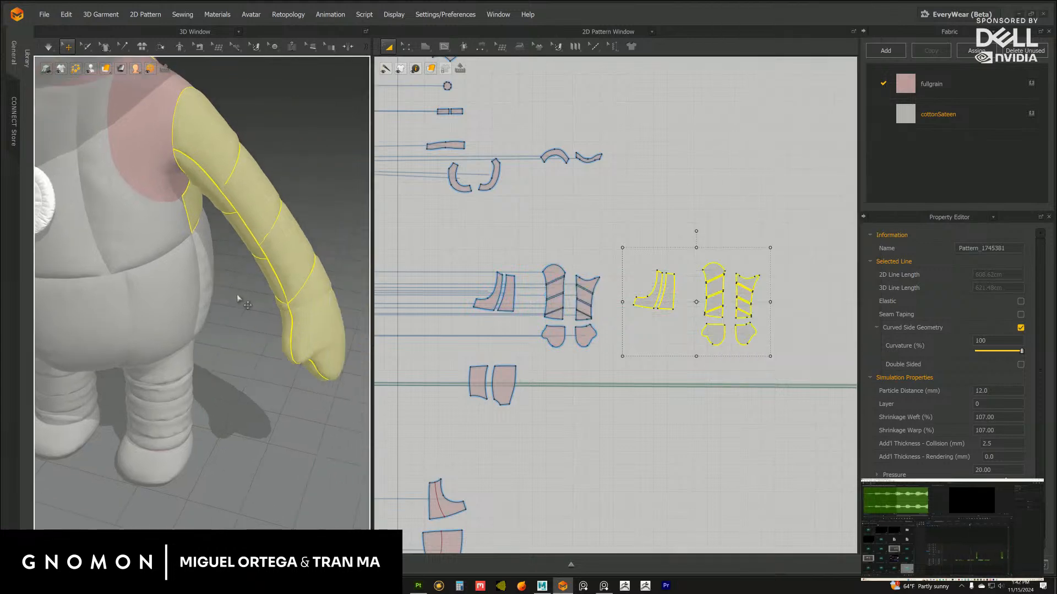
pyautogui.scroll(-5, 309, 344)
pyautogui.moveTo(309, 343); pyautogui.dragTo(349, 320, button='right')
pyautogui.click(354, 226)
pyautogui.moveTo(355, 226); pyautogui.dragTo(350, 243, button='right')
# Delete all sewing lines attached to the two outer underarm panels with Edit Sewing
pyautogui.moveTo(628, 248); pyautogui.dragTo(643, 241, button='middle')
pyautogui.scroll(5, 643, 242)
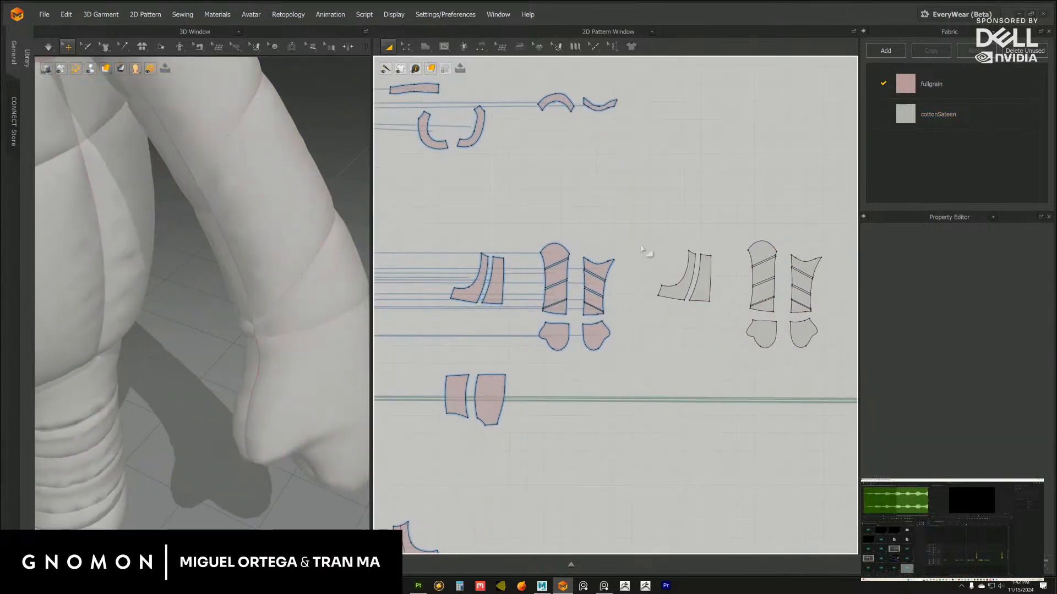
pyautogui.click(478, 50)
pyautogui.moveTo(523, 63); pyautogui.dragTo(633, 102)
pyautogui.click(627, 115)
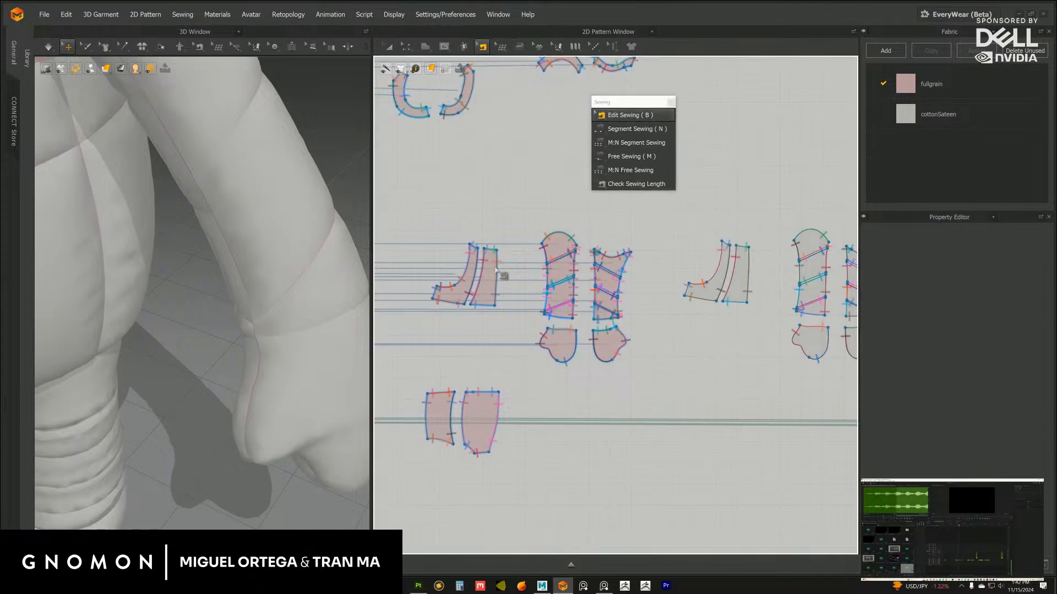
pyautogui.scroll(2, 576, 267)
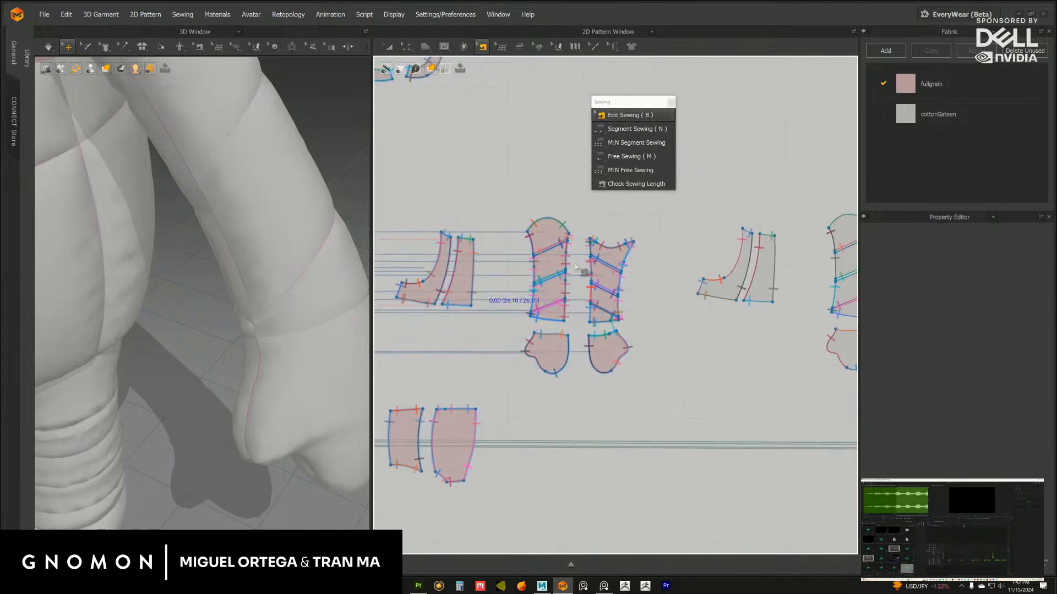
pyautogui.moveTo(685, 208); pyautogui.dragTo(783, 333)
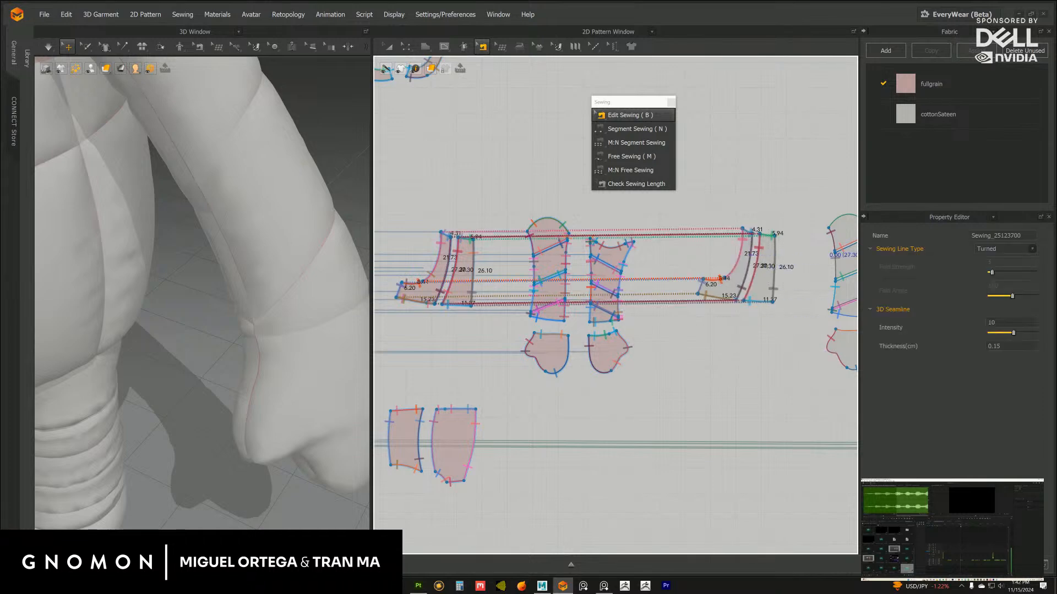
pyautogui.press('Delete')
pyautogui.moveTo(667, 273)
pyautogui.mouseDown(button='middle')
pyautogui.moveTo(585, 284)
pyautogui.moveTo(701, 290)
pyautogui.moveTo(672, 273)
pyautogui.mouseUp(button='middle')
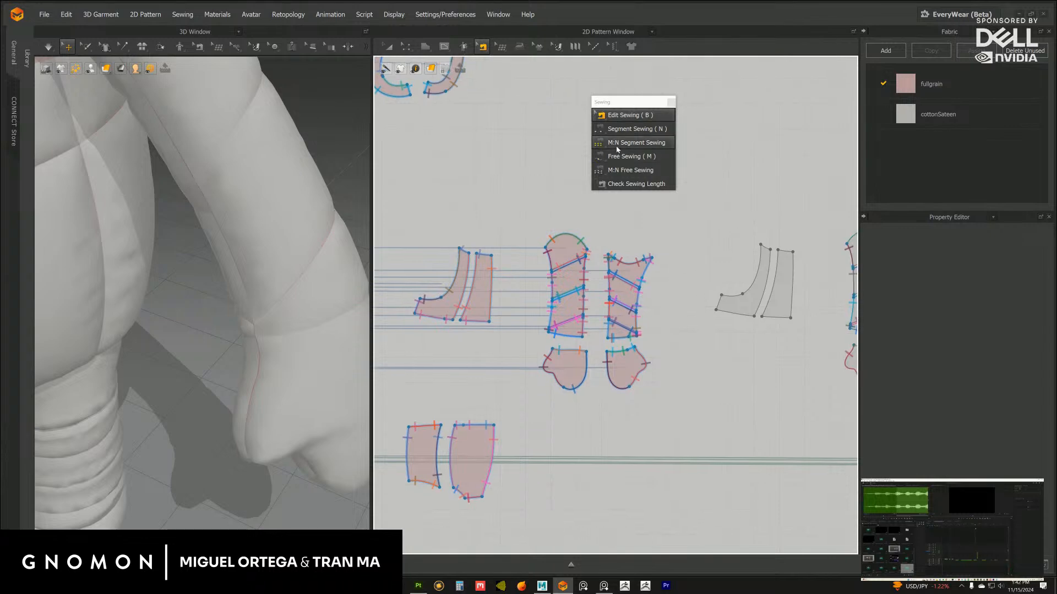
# Segment-sew the narrow outer underarm panel's long edges to its inner counterpart and join it to the neighbouring outer panel
pyautogui.click(623, 156)
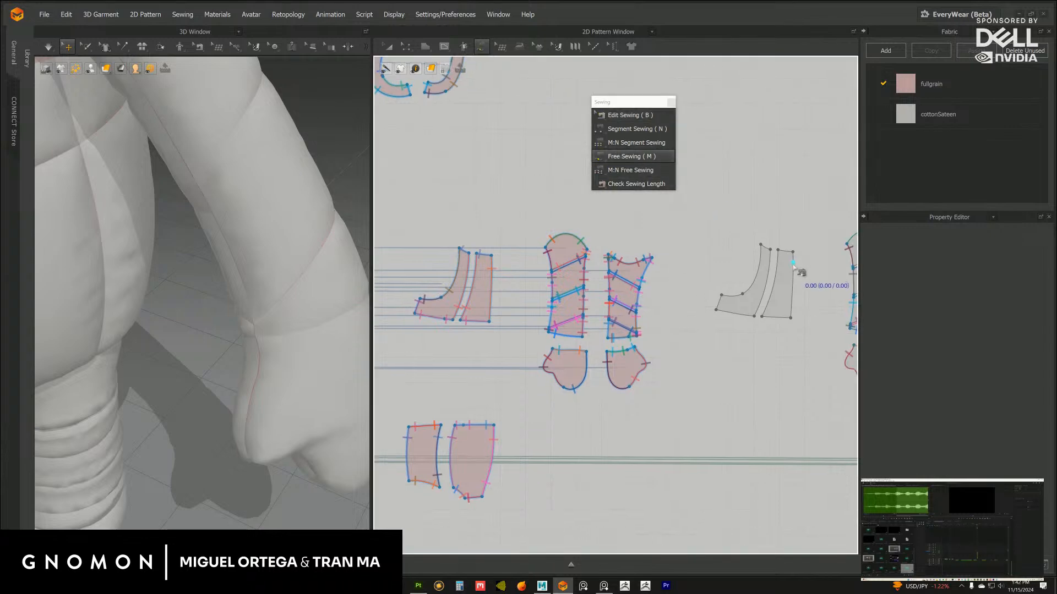
pyautogui.click(632, 132)
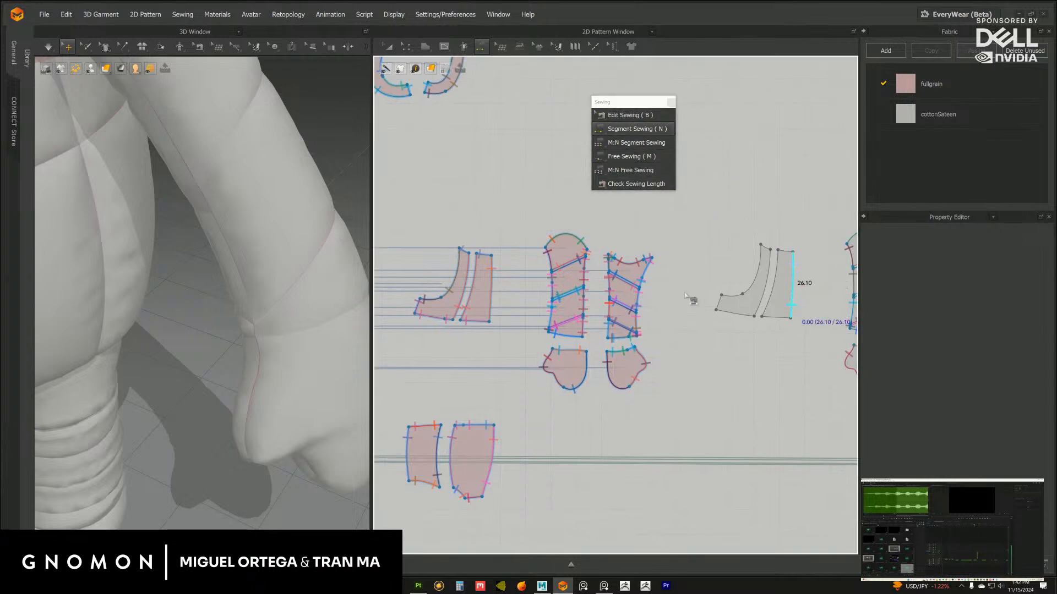
pyautogui.click(789, 284)
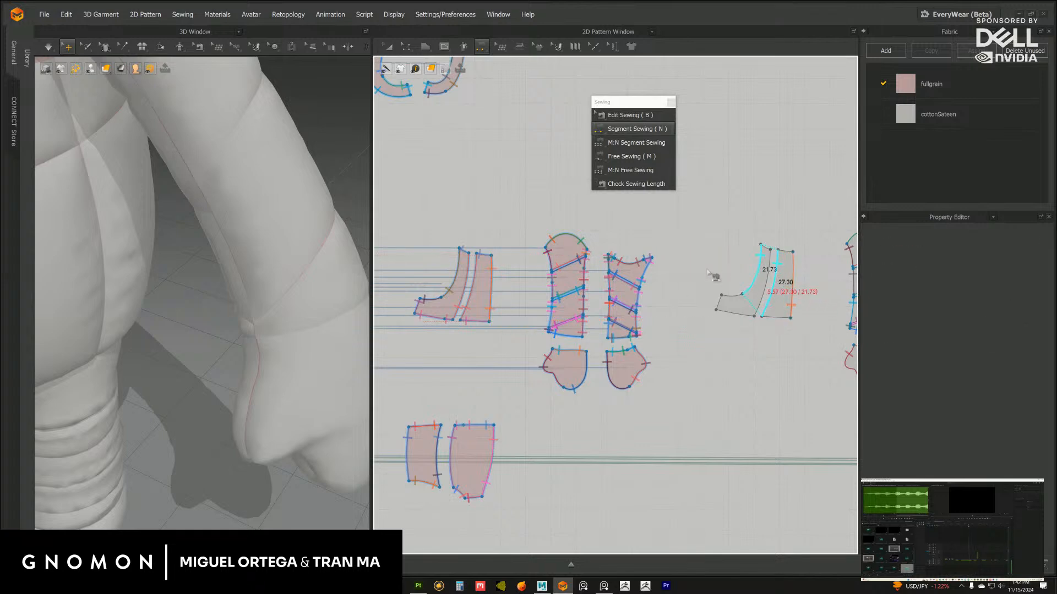
pyautogui.click(777, 271)
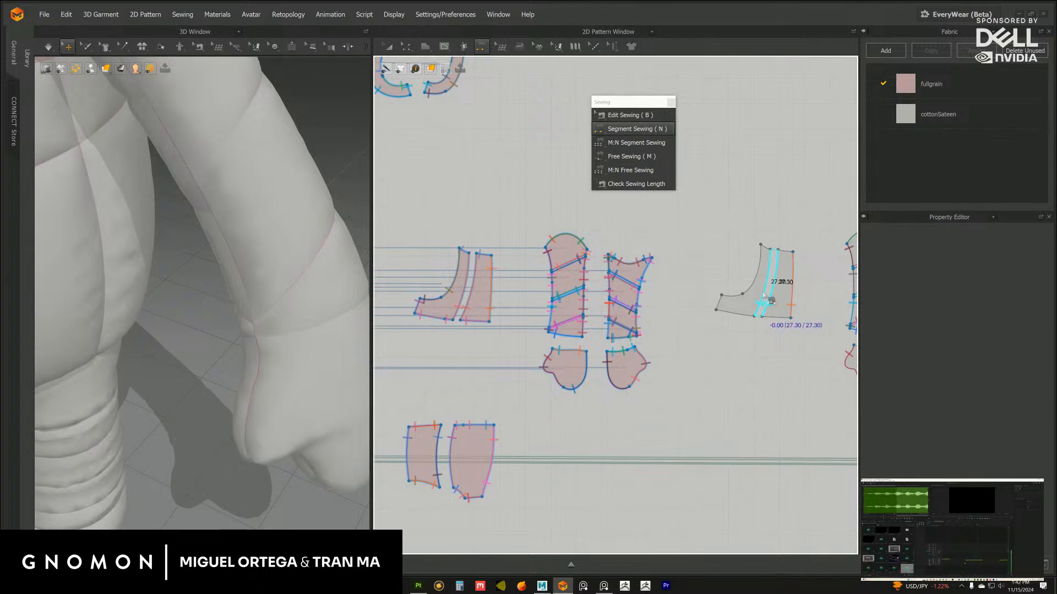
pyautogui.click(764, 298)
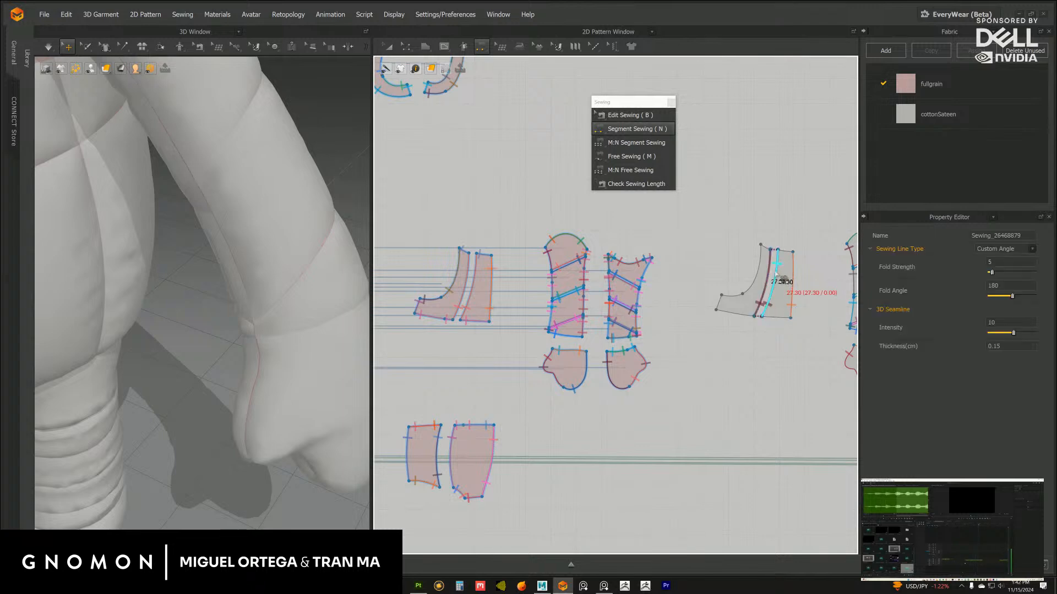
pyautogui.click(474, 274)
# Sew the whole curved edge of the wider outer underarm panel to the same curve on its inner panel with Free Sewing
pyautogui.press('m')
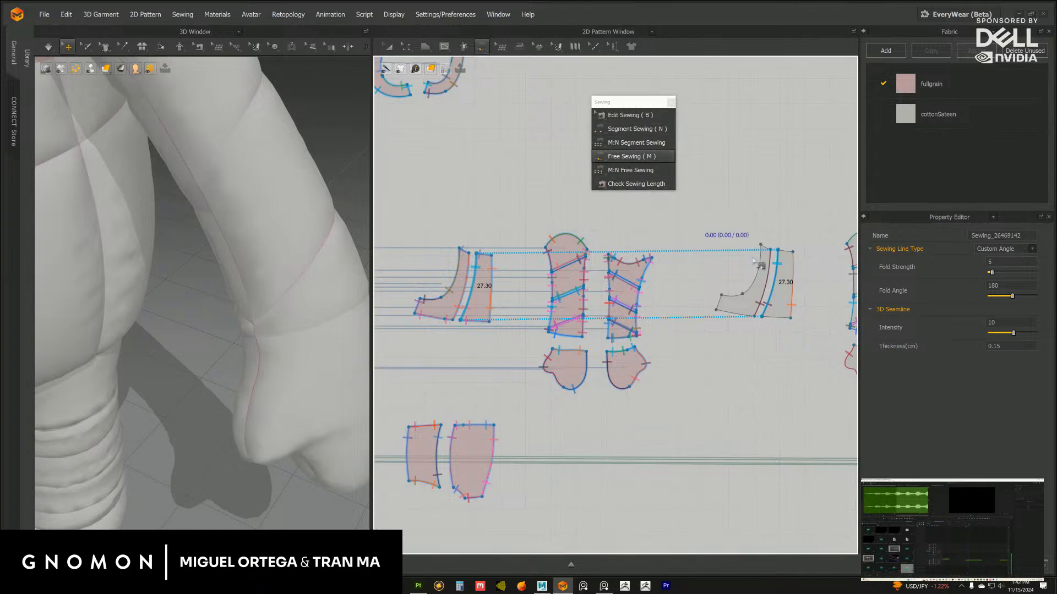
pyautogui.click(762, 246)
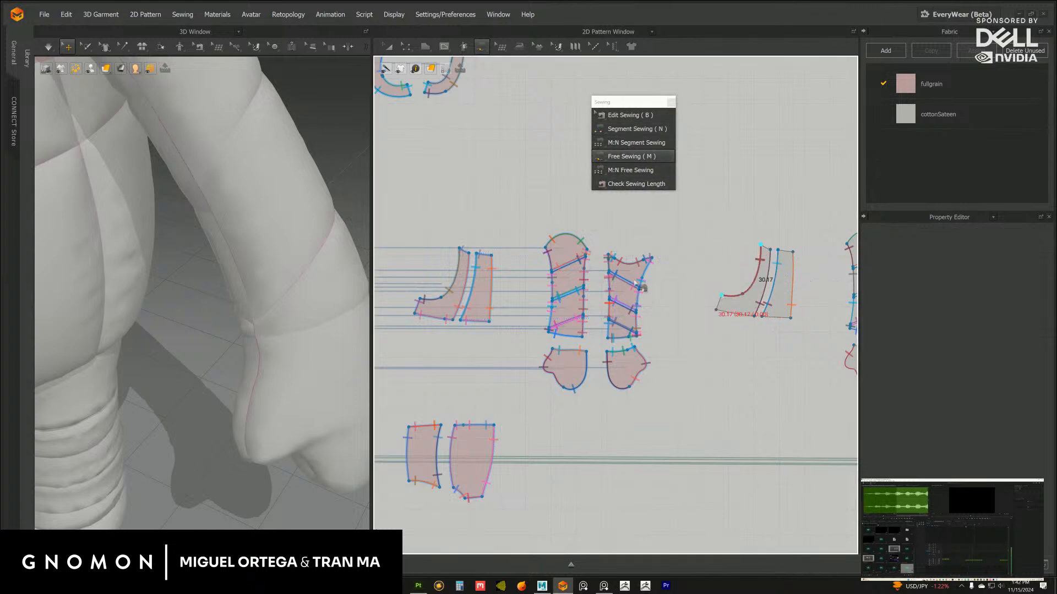
pyautogui.click(460, 249)
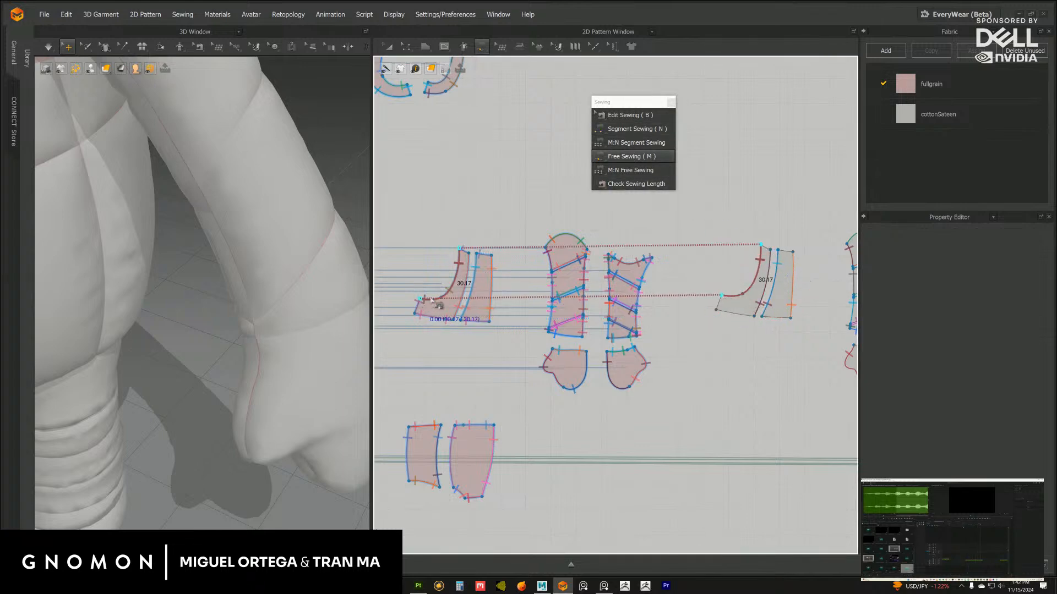
pyautogui.click(431, 300)
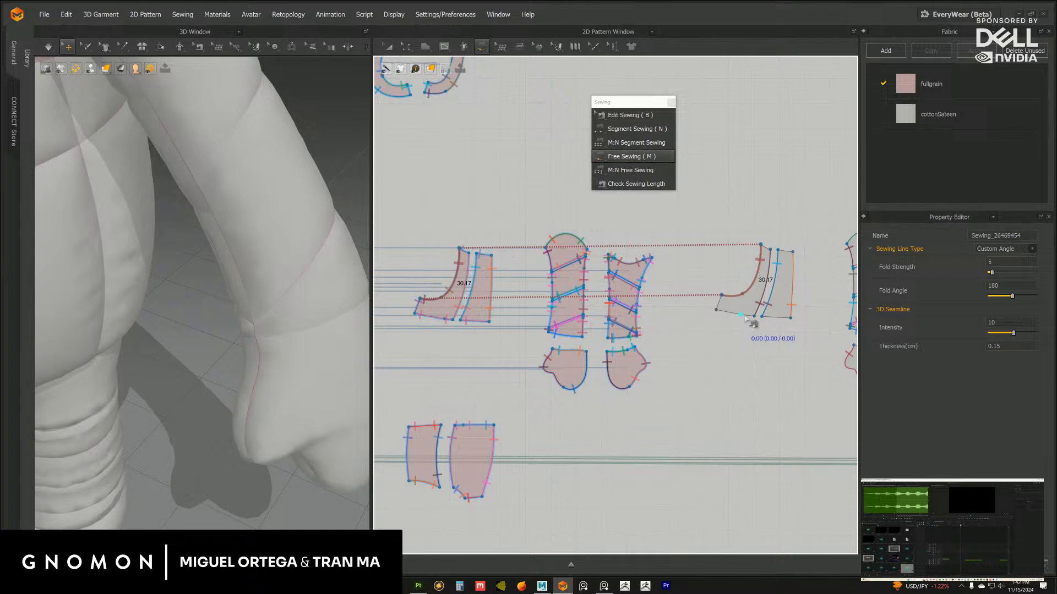
# Sew the bottom edges of both outer underarm panels to the bottom edges of the inner panels with M:N Free Sewing
pyautogui.click(790, 320)
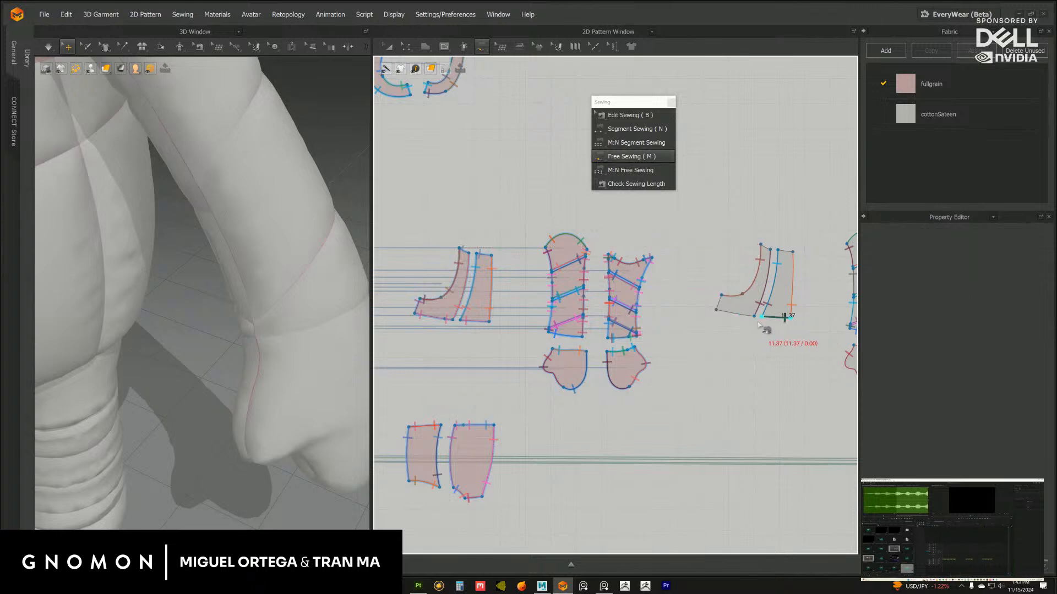
pyautogui.click(637, 170)
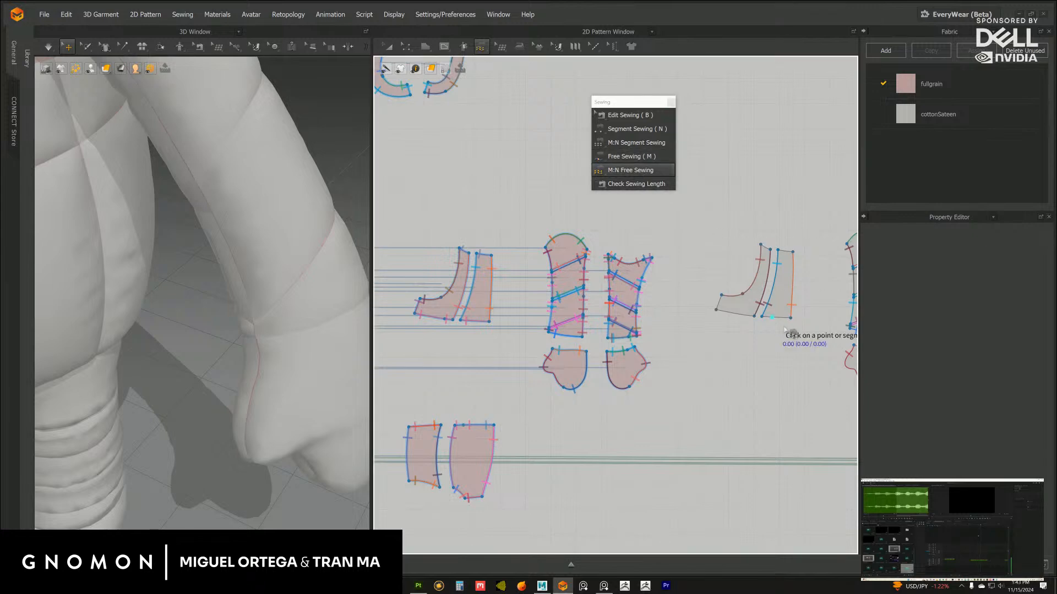
pyautogui.click(761, 318)
pyautogui.click(716, 310)
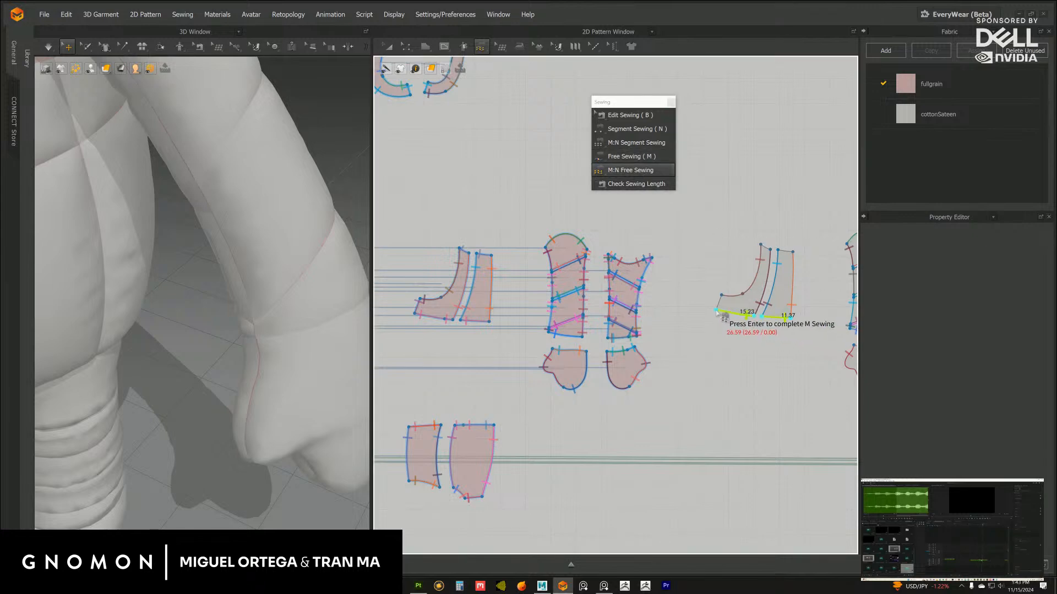
pyautogui.press('Return')
pyautogui.click(485, 321)
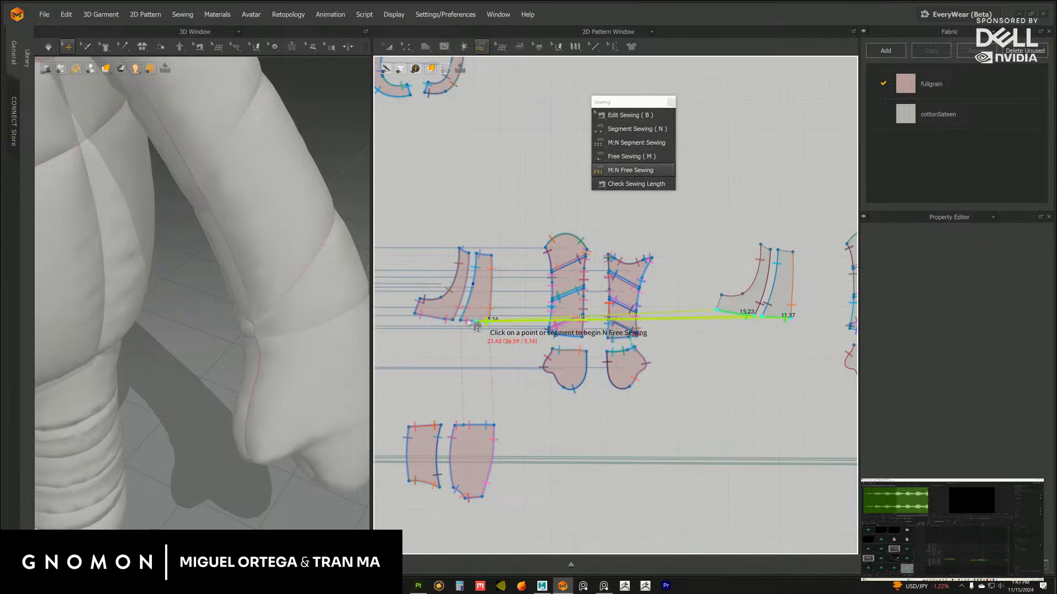
pyautogui.click(415, 314)
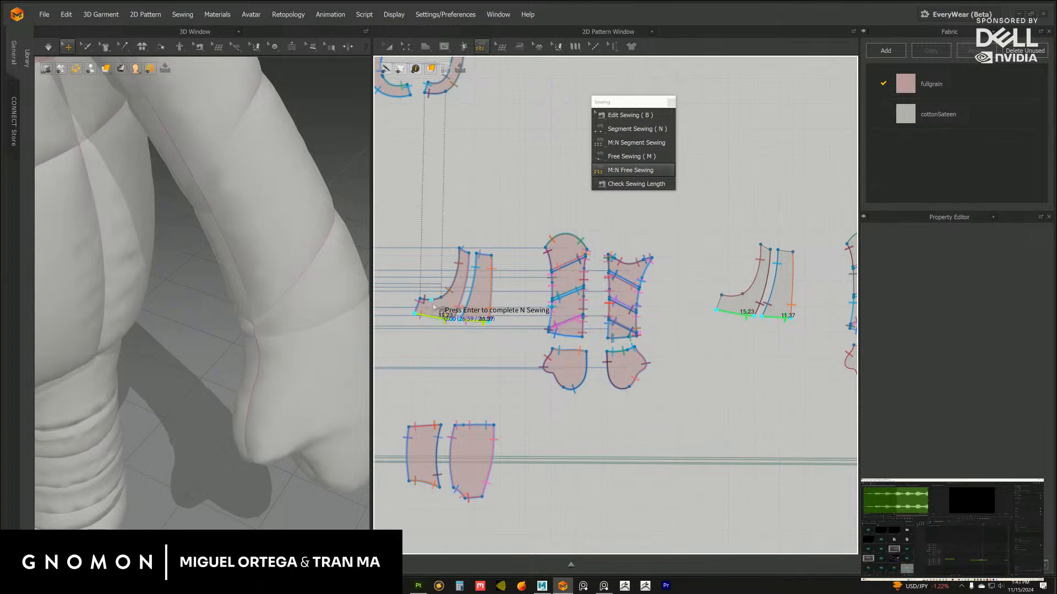
pyautogui.press('Return')
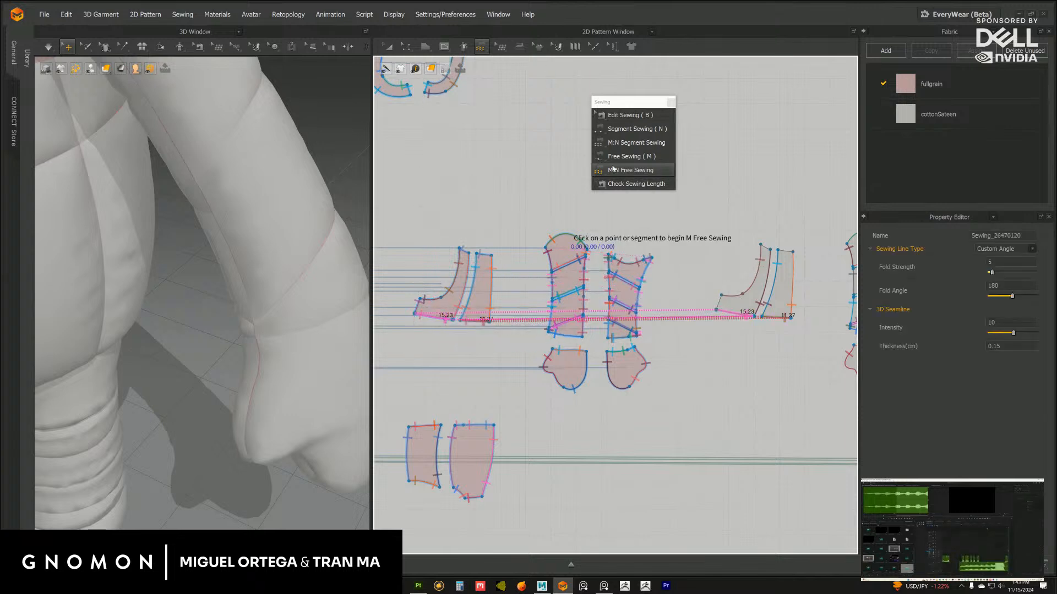
# Sew the short end edge of the wider outer underarm panel to the matching inner panel edge with Segment Sewing
pyautogui.click(633, 129)
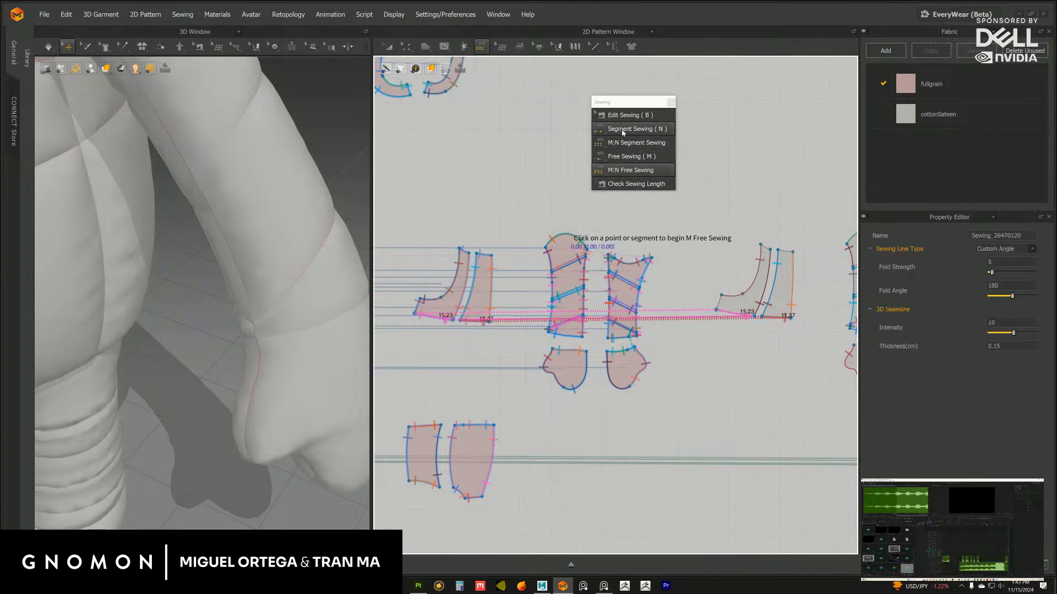
pyautogui.click(717, 307)
pyautogui.click(438, 299)
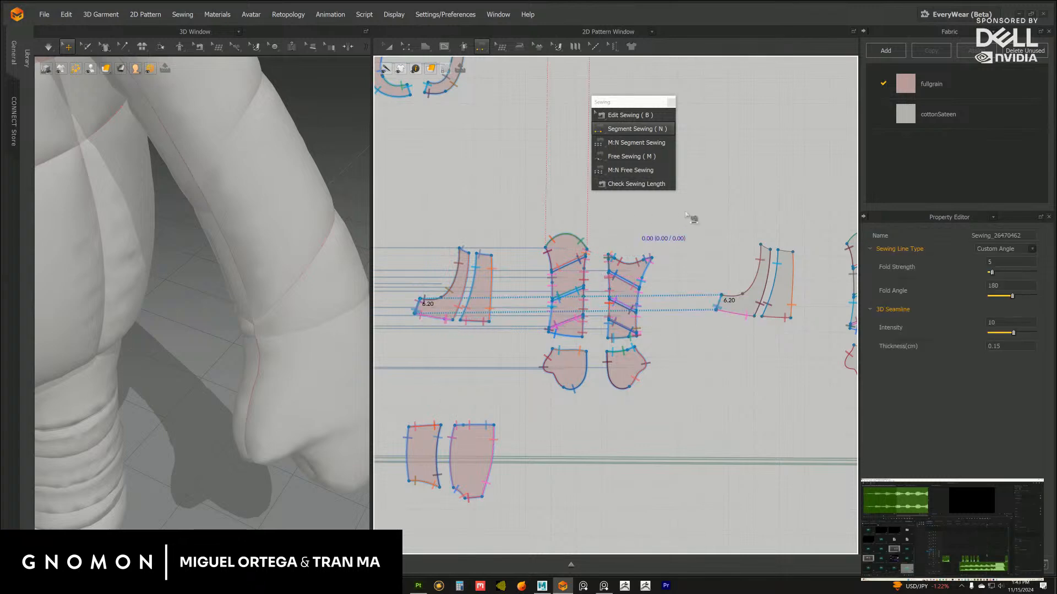
# Segment-sew the short top edges of both outer underarm panels to the matching top edges of the inner panels
pyautogui.moveTo(679, 230); pyautogui.dragTo(713, 262, button='middle')
pyautogui.scroll(3, 681, 247)
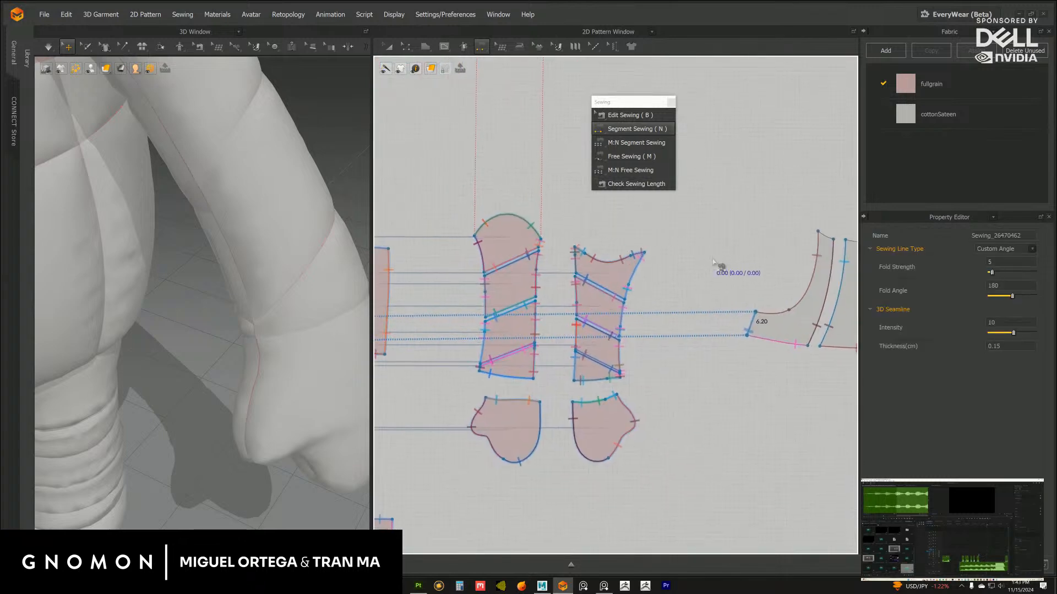
pyautogui.scroll(-3, 715, 262)
pyautogui.click(778, 263)
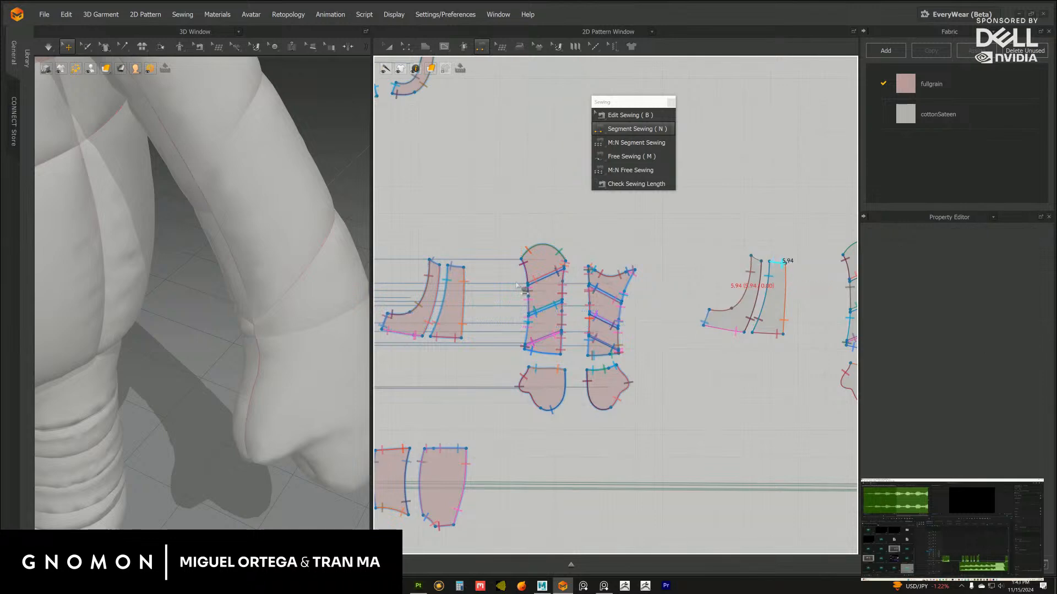
pyautogui.click(461, 270)
pyautogui.click(765, 264)
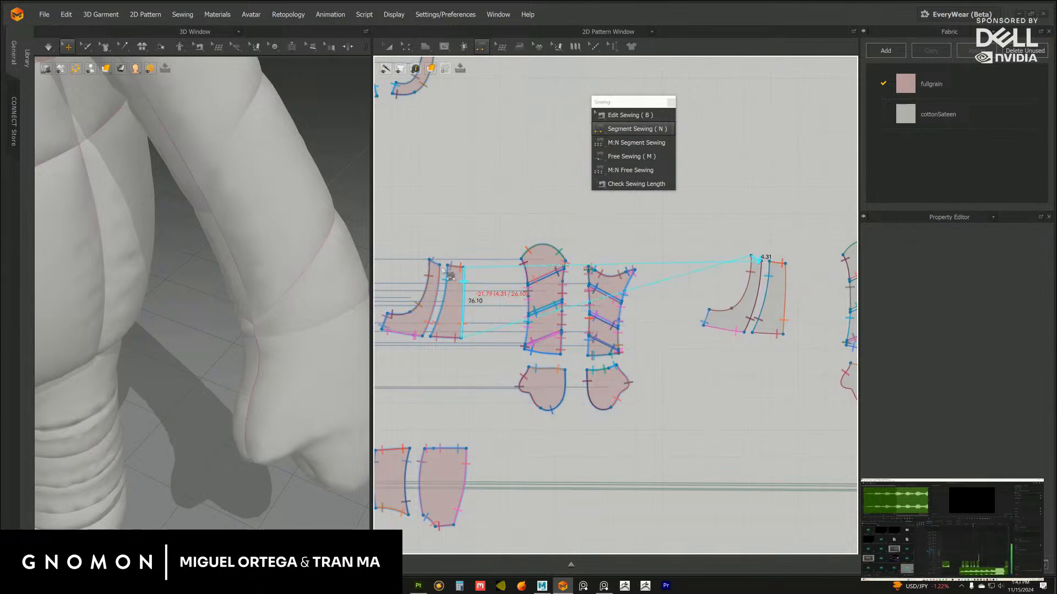
pyautogui.click(441, 262)
# Examine the gnome's left arm in 3D alongside its remaining outer sleeve and mitten patterns
pyautogui.moveTo(709, 282); pyautogui.dragTo(620, 291, button='middle')
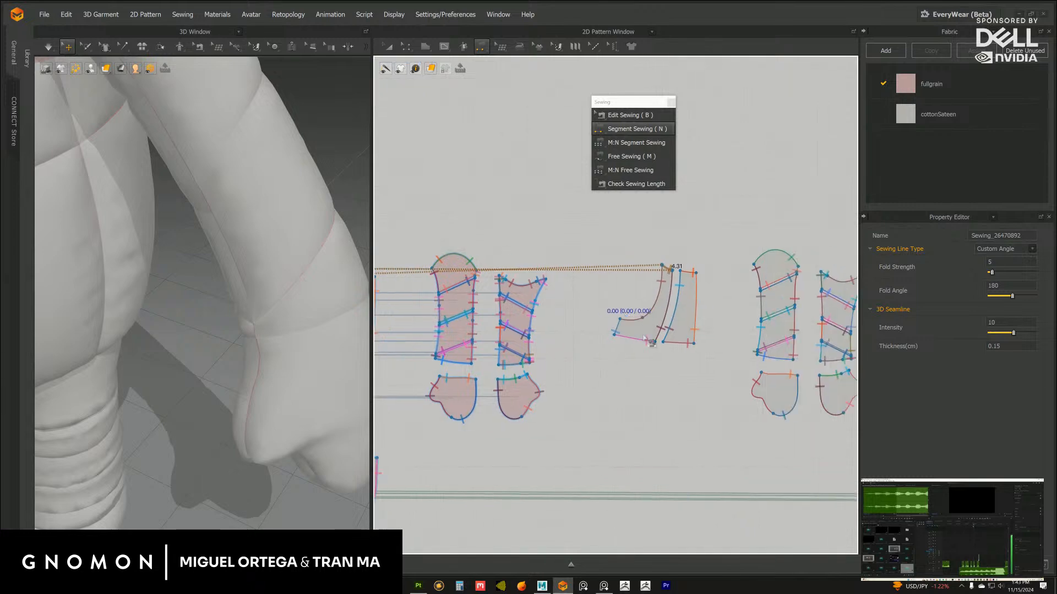
pyautogui.scroll(-3, 633, 345)
pyautogui.moveTo(597, 332); pyautogui.dragTo(622, 301, button='middle')
pyautogui.scroll(2, 634, 336)
pyautogui.scroll(2, 598, 300)
pyautogui.moveTo(206, 245); pyautogui.dragTo(261, 271, button='middle')
pyautogui.scroll(-5, 262, 270)
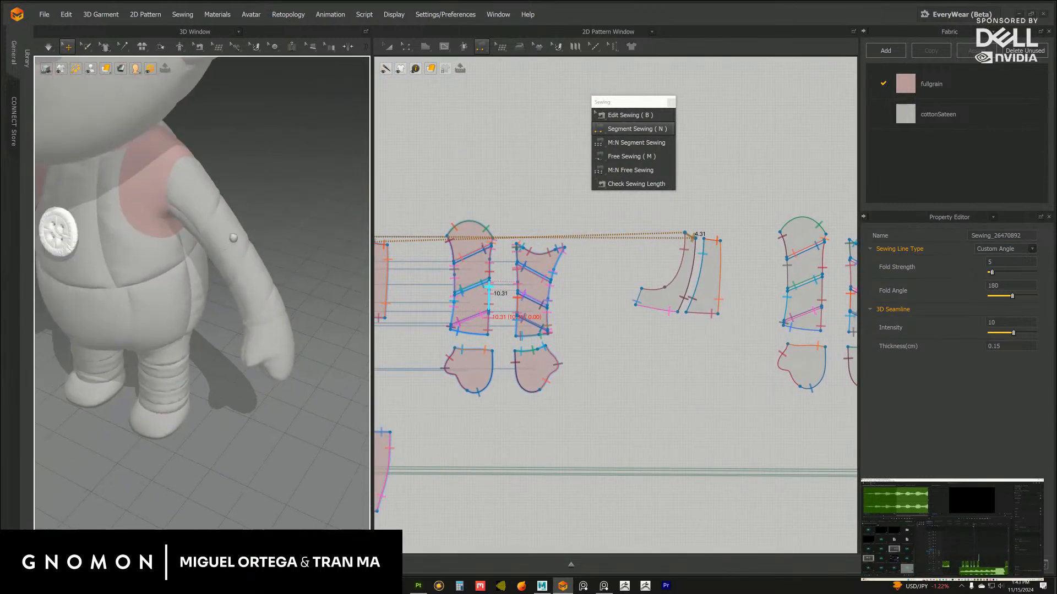
# Simulate the garment briefly to settle the newly sewn outer underarm panels around the gnome's left arm
pyautogui.moveTo(233, 239); pyautogui.dragTo(228, 265, button='right')
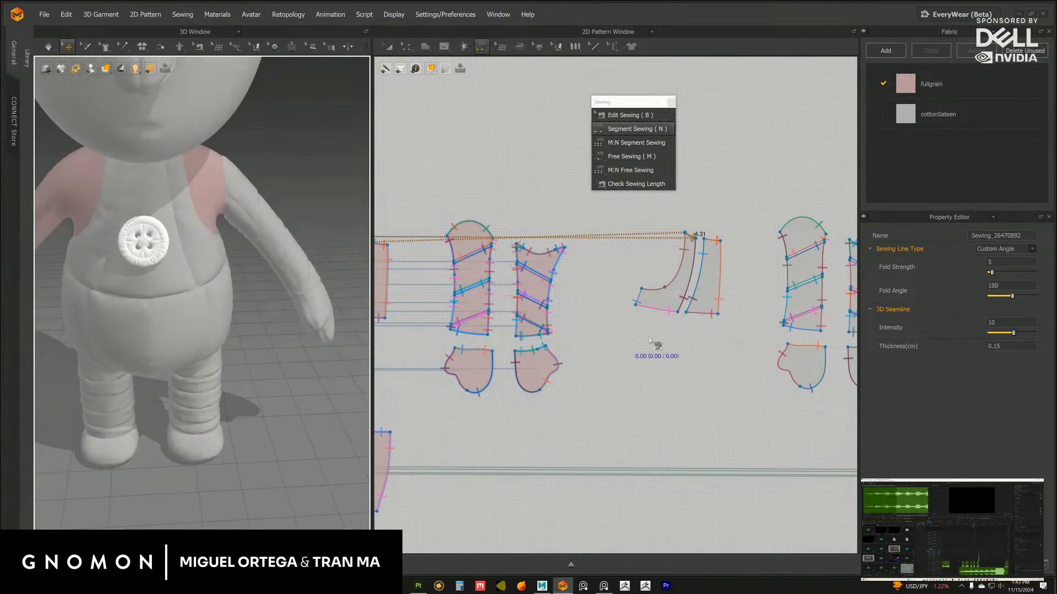
pyautogui.scroll(-5, 627, 300)
pyautogui.moveTo(638, 255)
pyautogui.mouseDown(button='middle')
pyautogui.moveTo(641, 243)
pyautogui.moveTo(611, 246)
pyautogui.moveTo(646, 247)
pyautogui.mouseUp(button='middle')
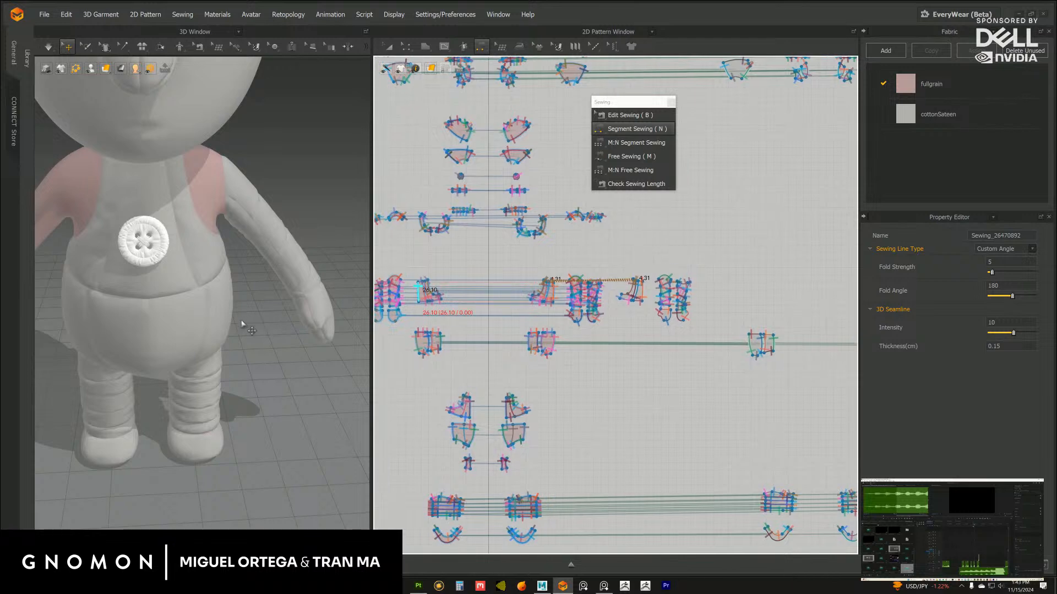
pyautogui.moveTo(242, 325); pyautogui.dragTo(212, 325, button='right')
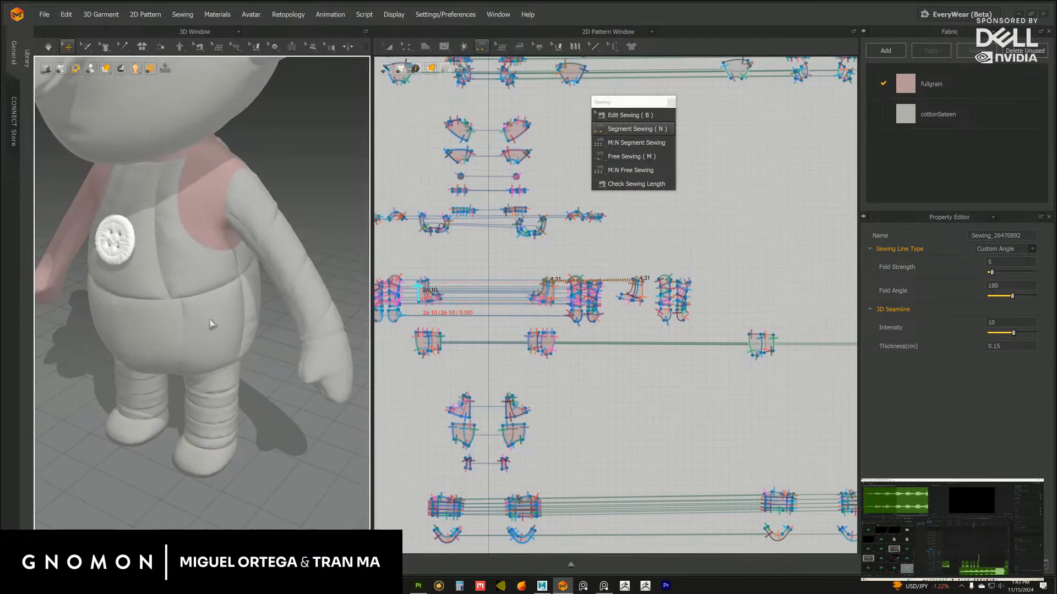
pyautogui.click(49, 47)
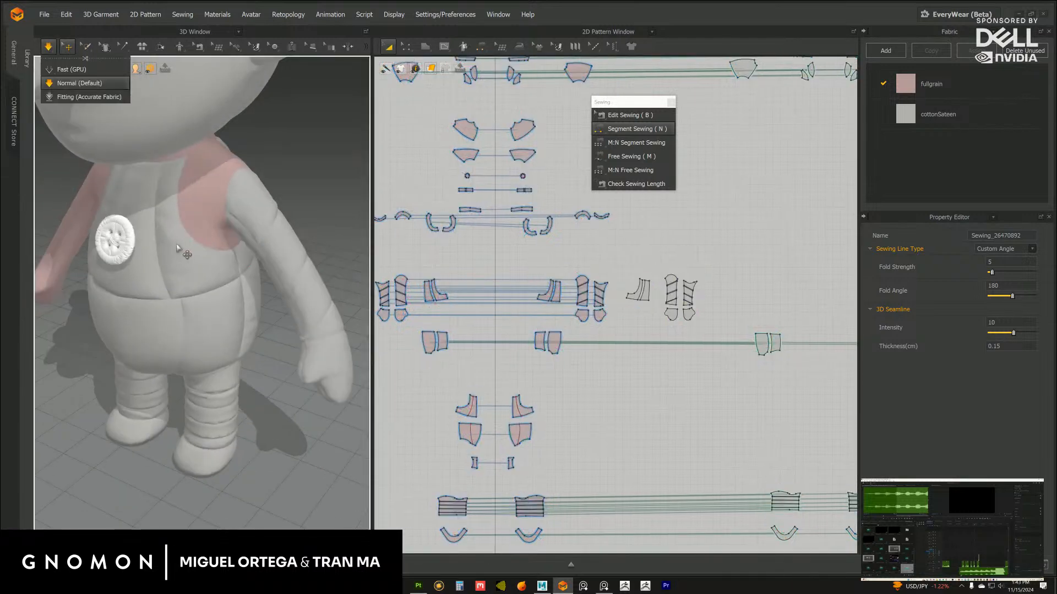
pyautogui.press('space')
# Select the outer front torso panels and the two outer underarm panels to check where they sit on the gnome
pyautogui.click(197, 286)
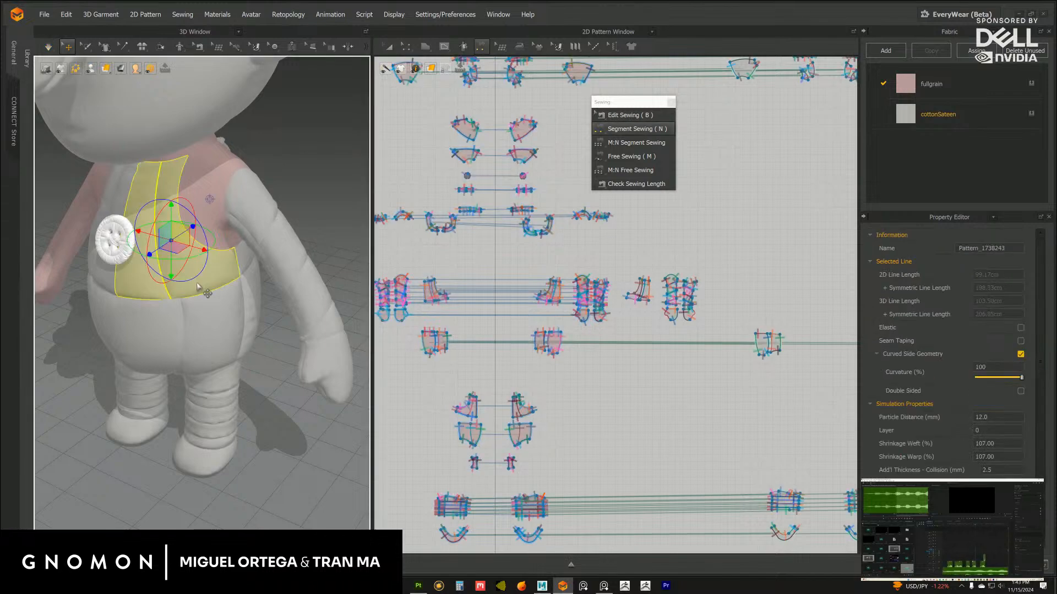
pyautogui.scroll(-5, 654, 358)
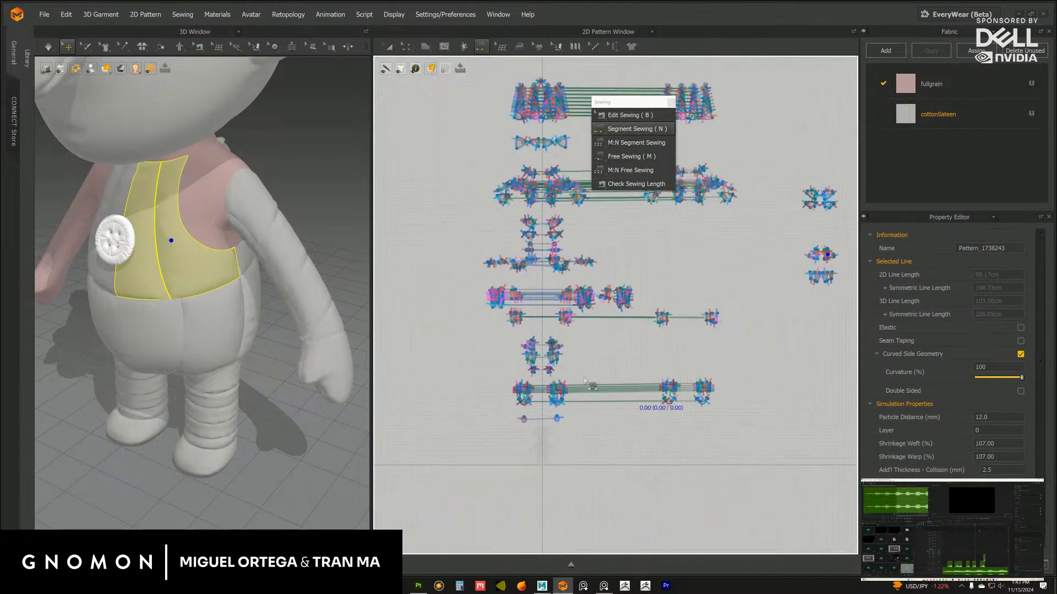
pyautogui.scroll(8, 654, 421)
pyautogui.scroll(6, 654, 421)
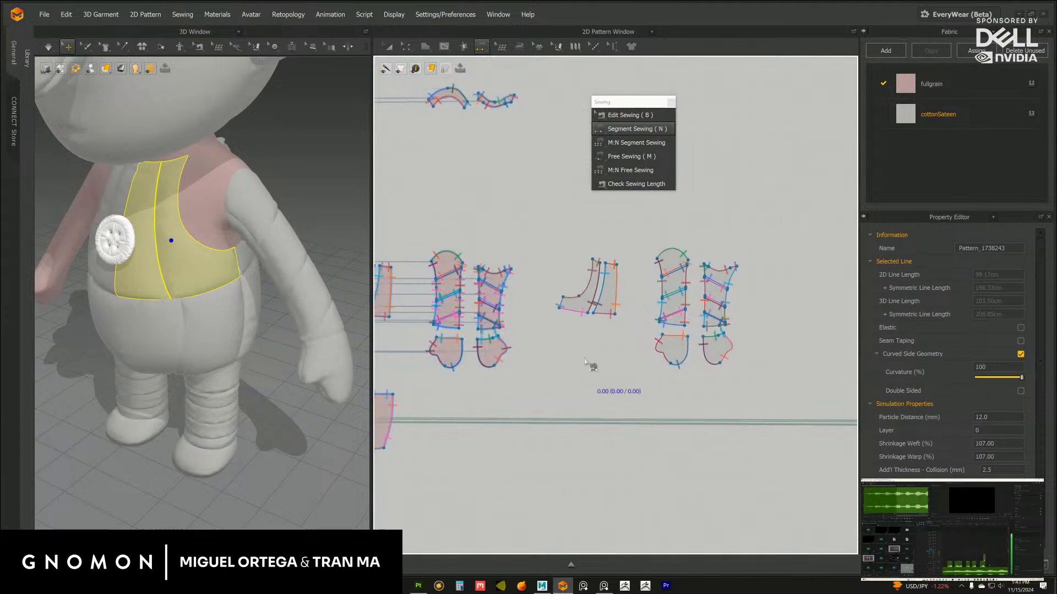
pyautogui.click(388, 46)
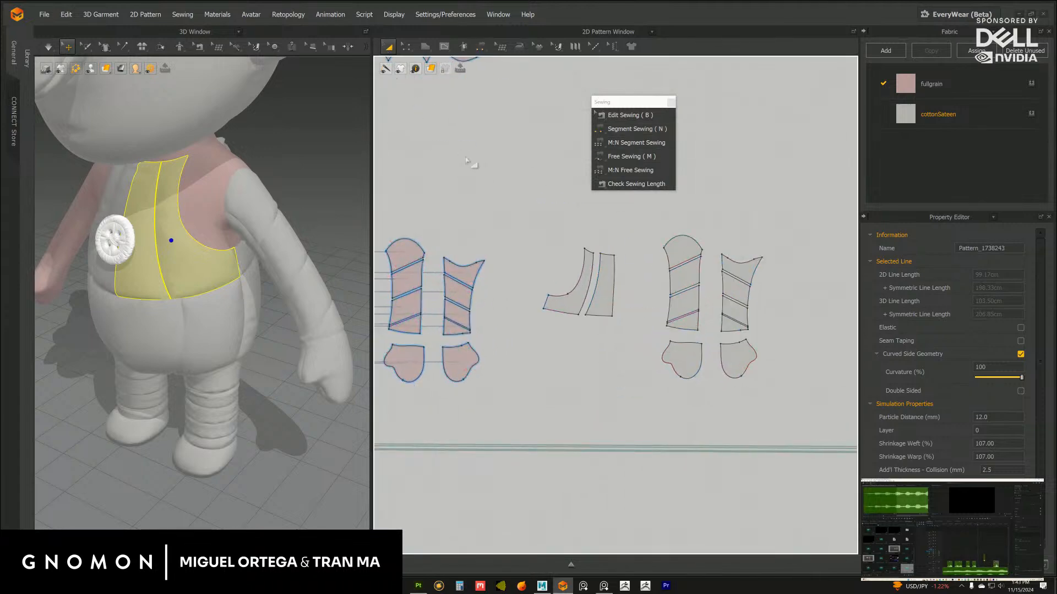
pyautogui.click(516, 214)
pyautogui.moveTo(516, 215); pyautogui.dragTo(627, 361)
pyautogui.moveTo(256, 340); pyautogui.dragTo(341, 350, button='right')
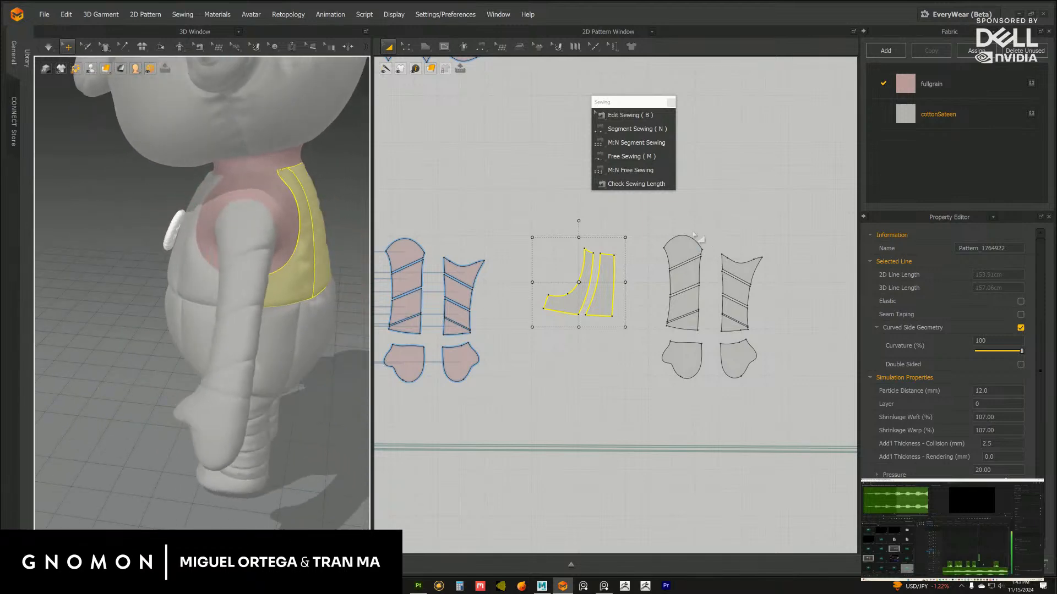
# Delete all existing sewing lines on the outer left sleeve and mitten patterns with Edit Sewing
pyautogui.click(628, 115)
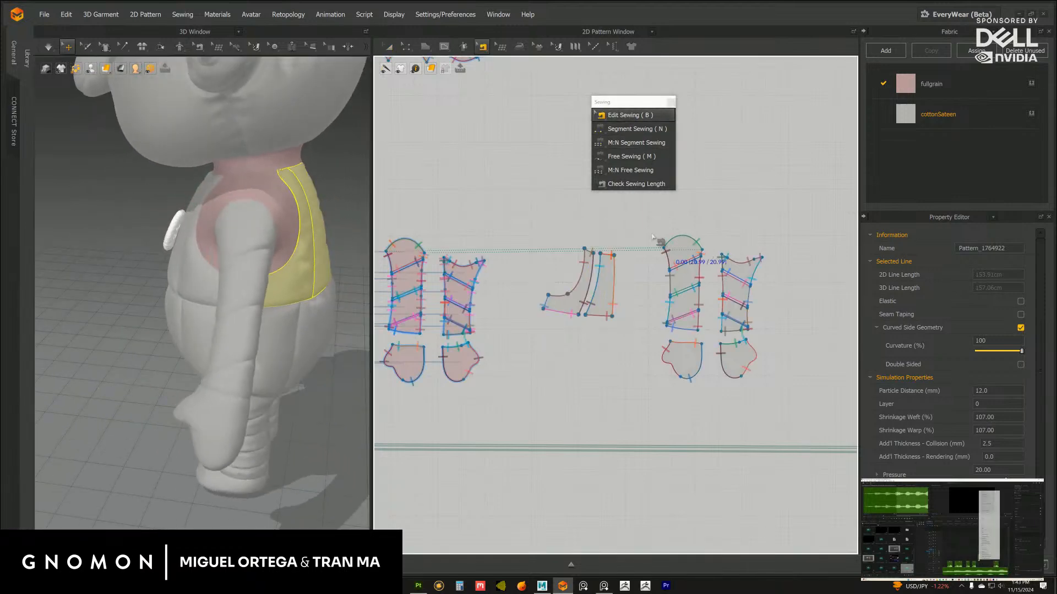
pyautogui.moveTo(751, 373); pyautogui.dragTo(794, 362)
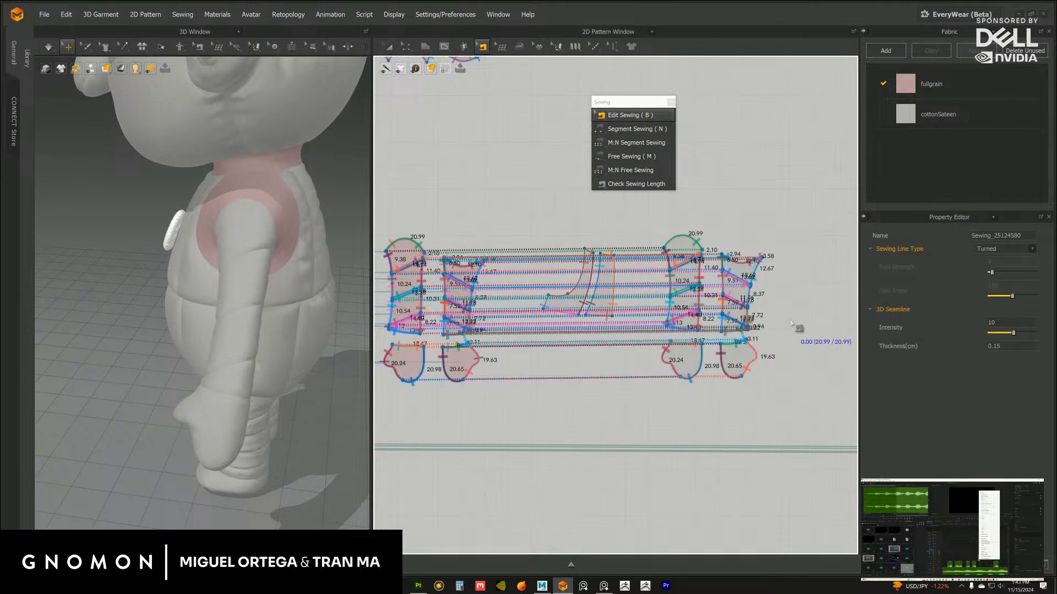
pyautogui.press('Delete')
pyautogui.moveTo(536, 366); pyautogui.dragTo(575, 366, button='middle')
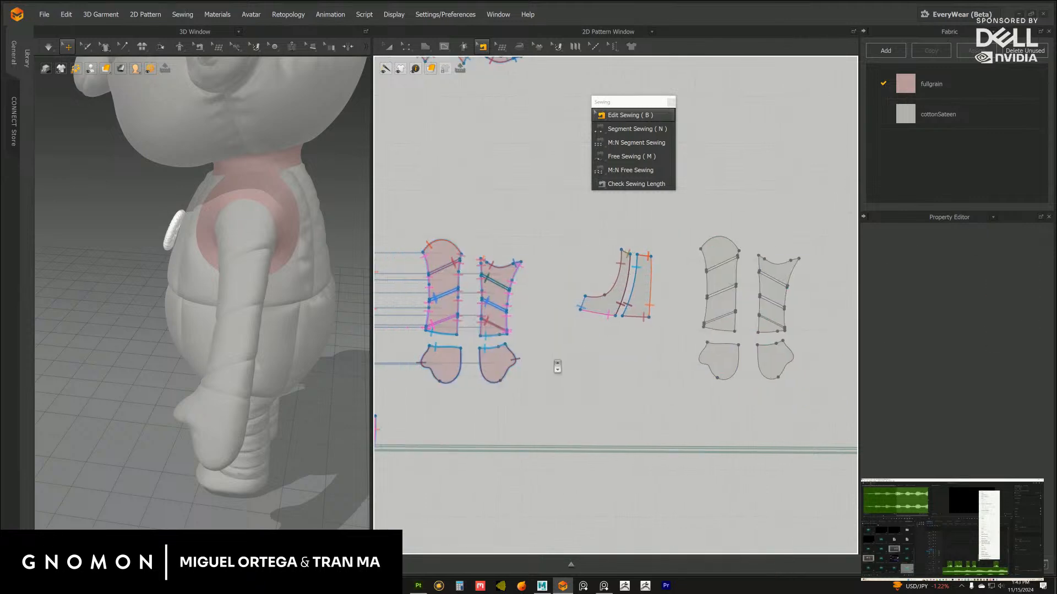
pyautogui.scroll(-2, 574, 362)
pyautogui.scroll(1, 574, 362)
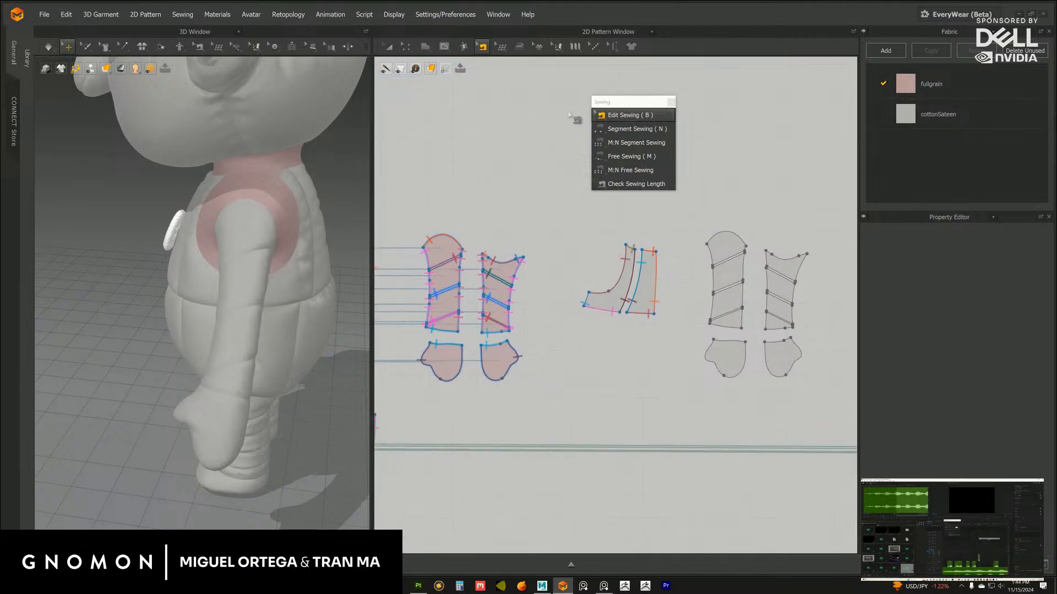
# Segment-sew the three diagonal cuts of the round-topped outer sleeve panel, joining each strip to its neighbour
pyautogui.click(625, 128)
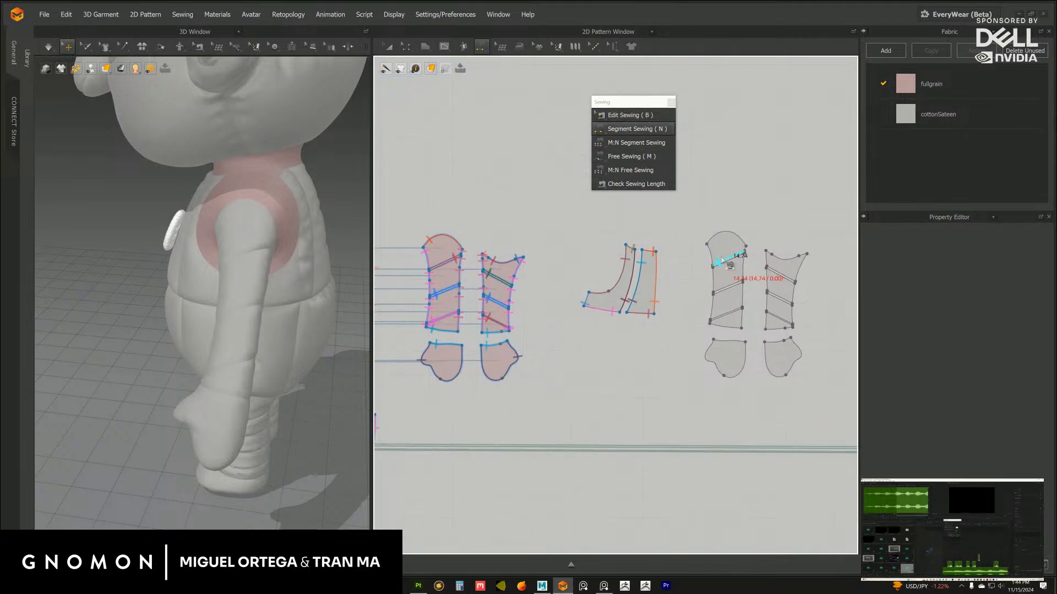
pyautogui.scroll(1, 645, 289)
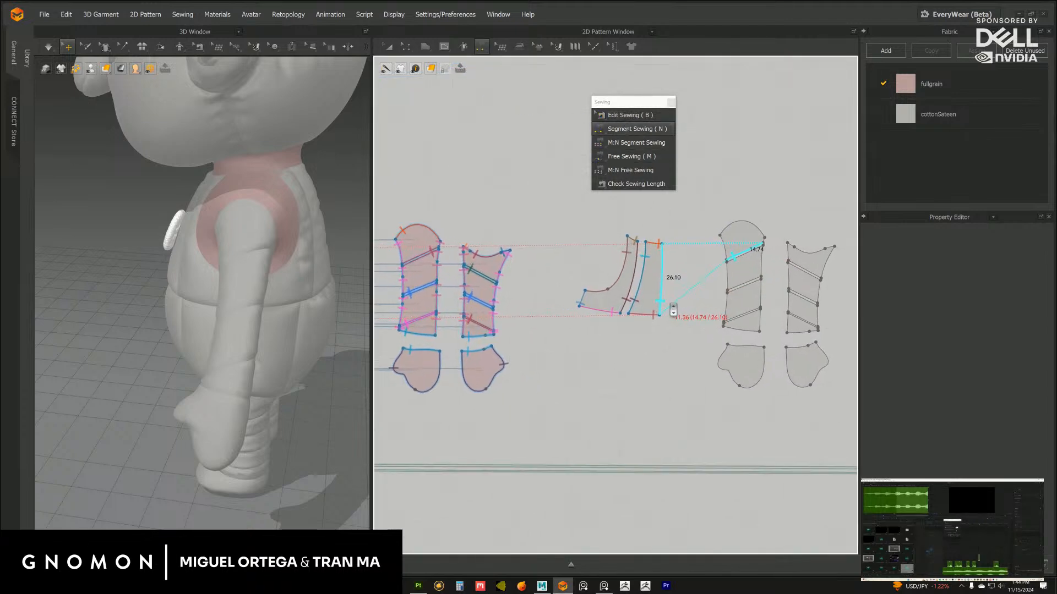
pyautogui.click(743, 287)
pyautogui.click(743, 318)
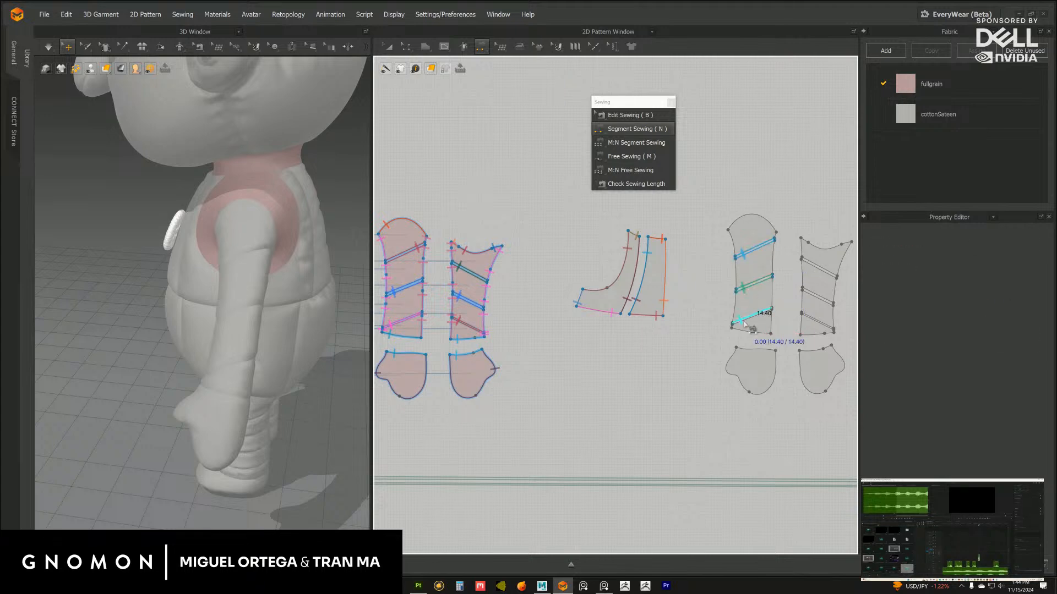
pyautogui.click(741, 320)
pyautogui.scroll(3, 798, 231)
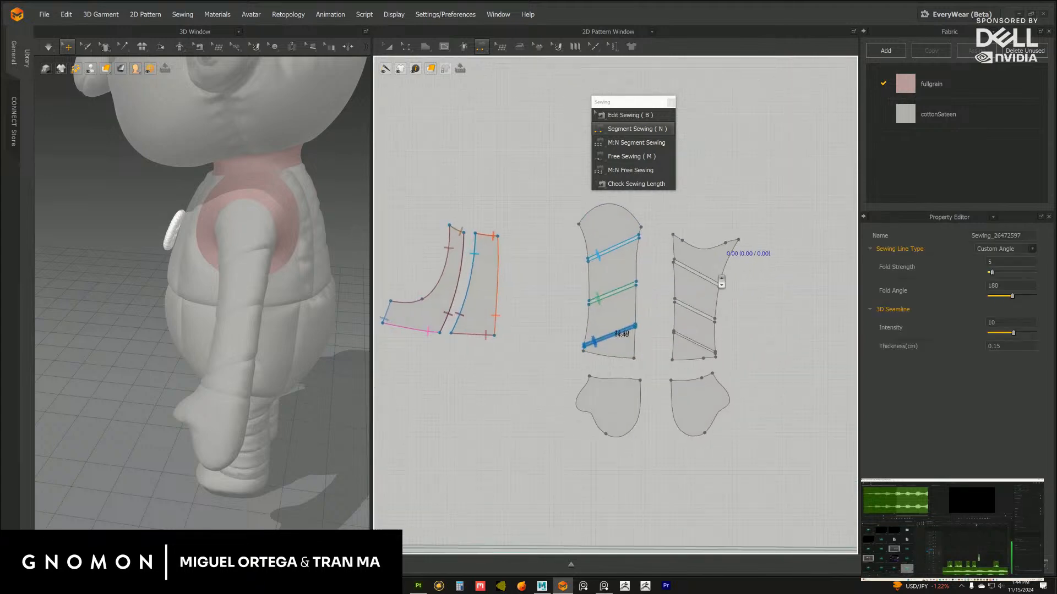
# Close the three diagonal cuts of the concave-topped outer sleeve panel with Segment Sewing
pyautogui.click(710, 265)
pyautogui.click(726, 273)
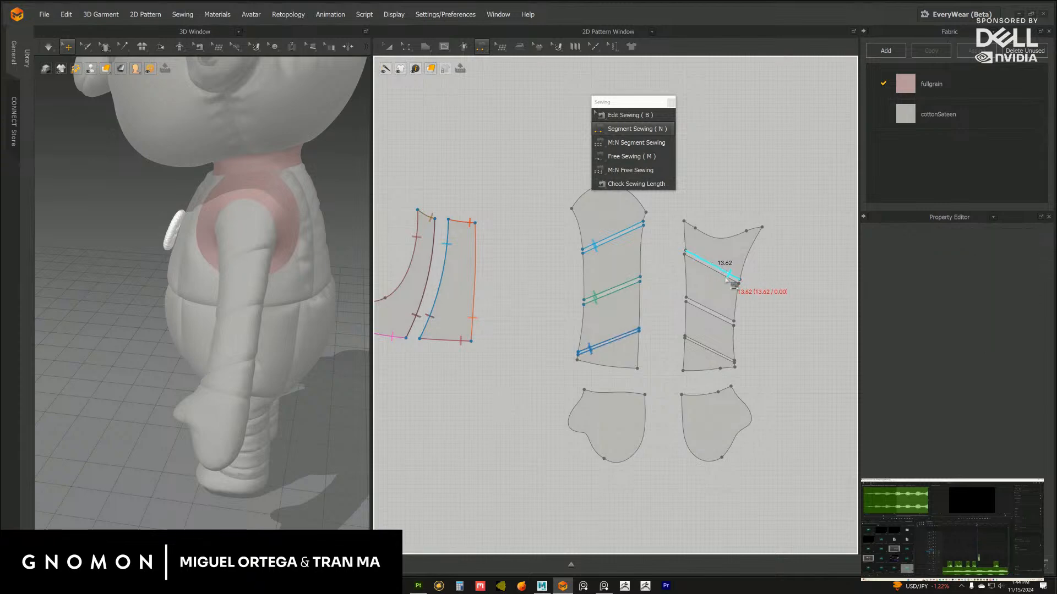
pyautogui.click(721, 318)
pyautogui.click(719, 357)
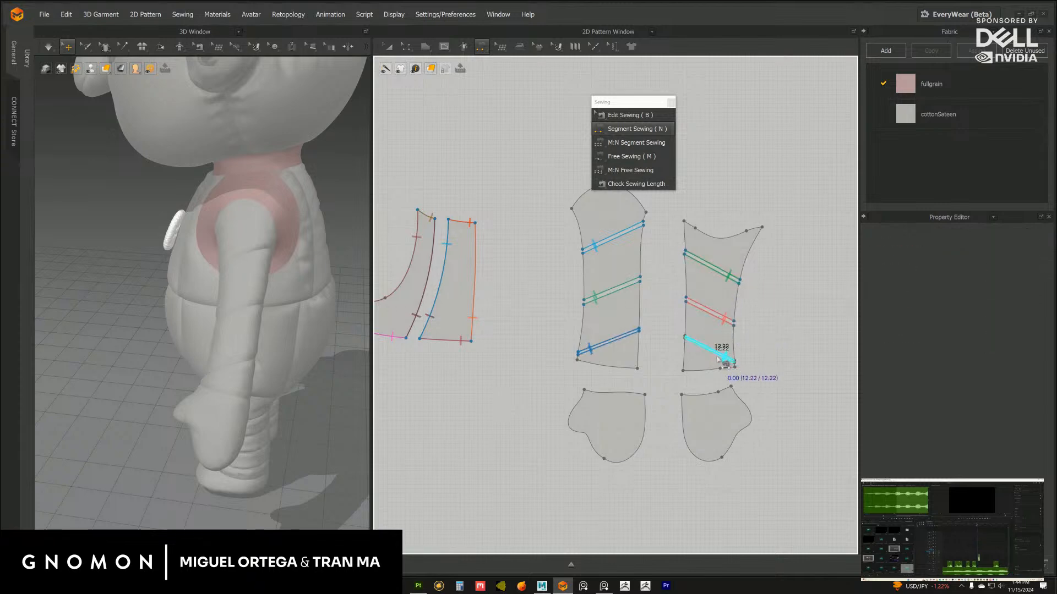
pyautogui.click(720, 359)
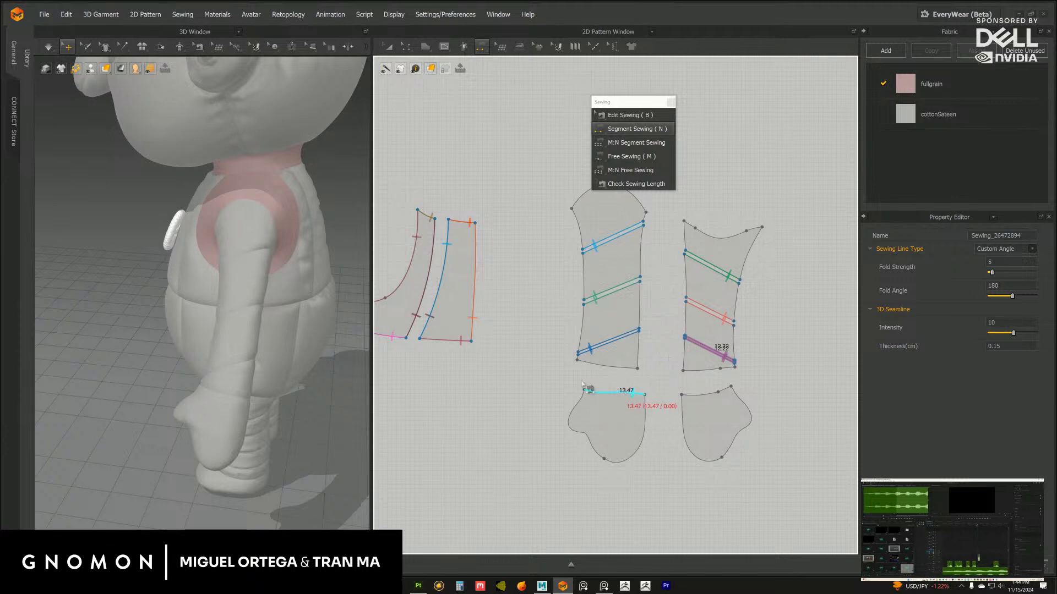
# Segment-sew the three diagonal seams of the round-topped outer sleeve panel to the matching inner sleeve seams
pyautogui.scroll(-4, 633, 352)
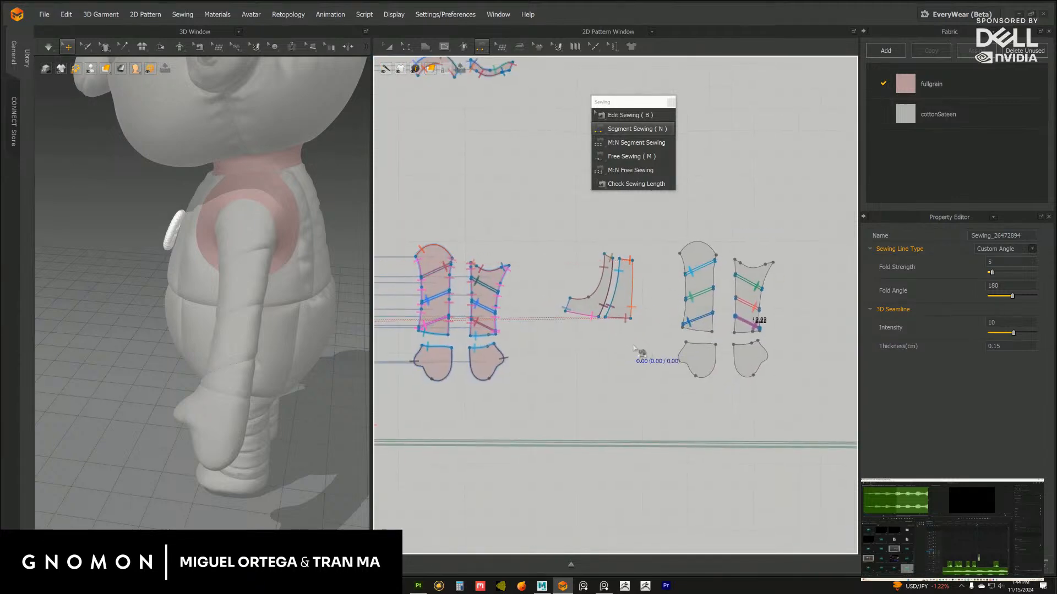
pyautogui.scroll(3, 617, 347)
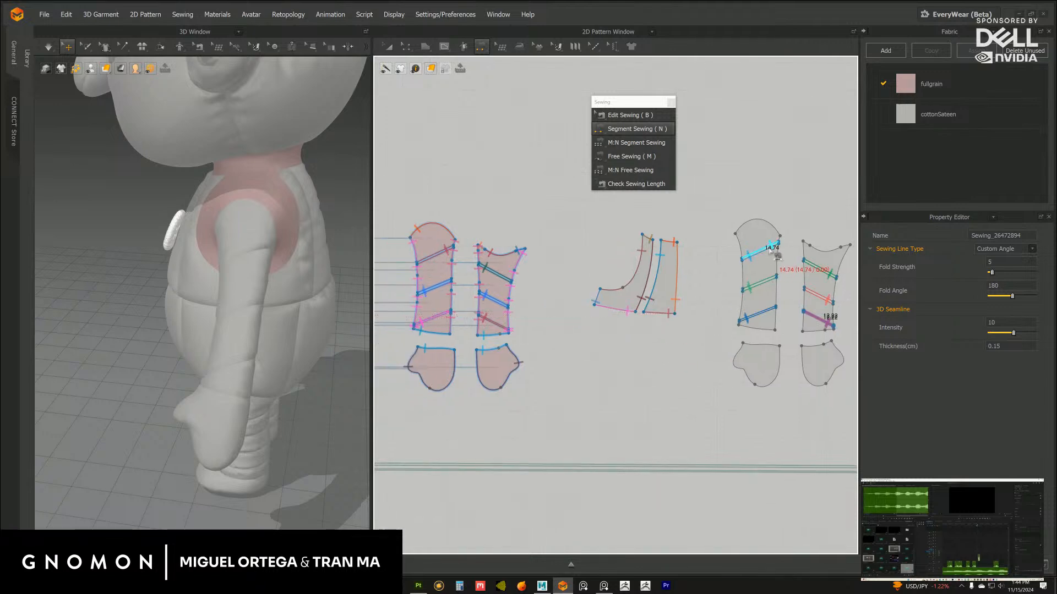
pyautogui.click(762, 248)
pyautogui.click(454, 252)
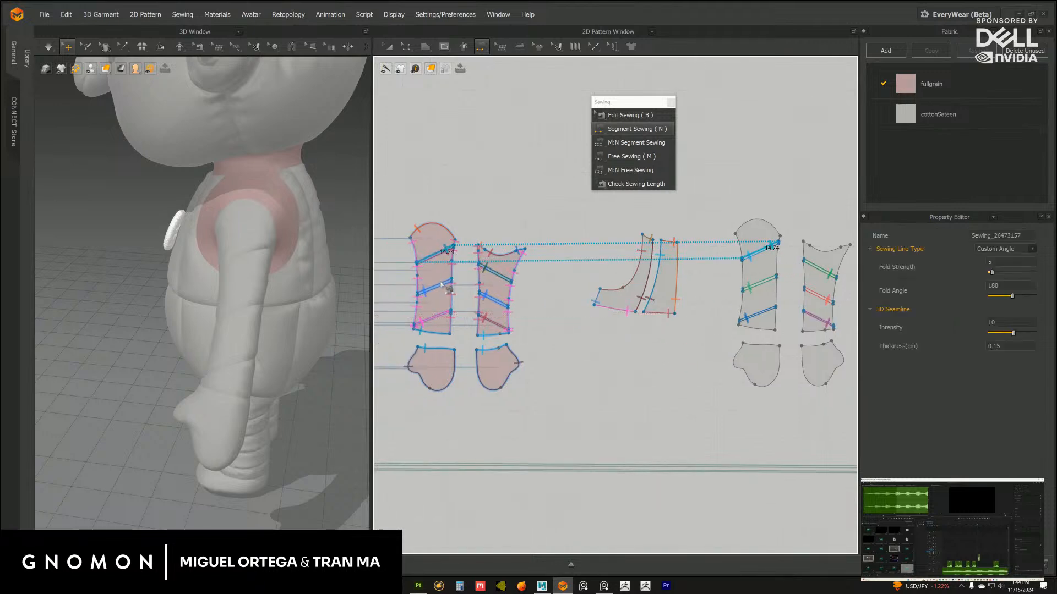
pyautogui.click(448, 285)
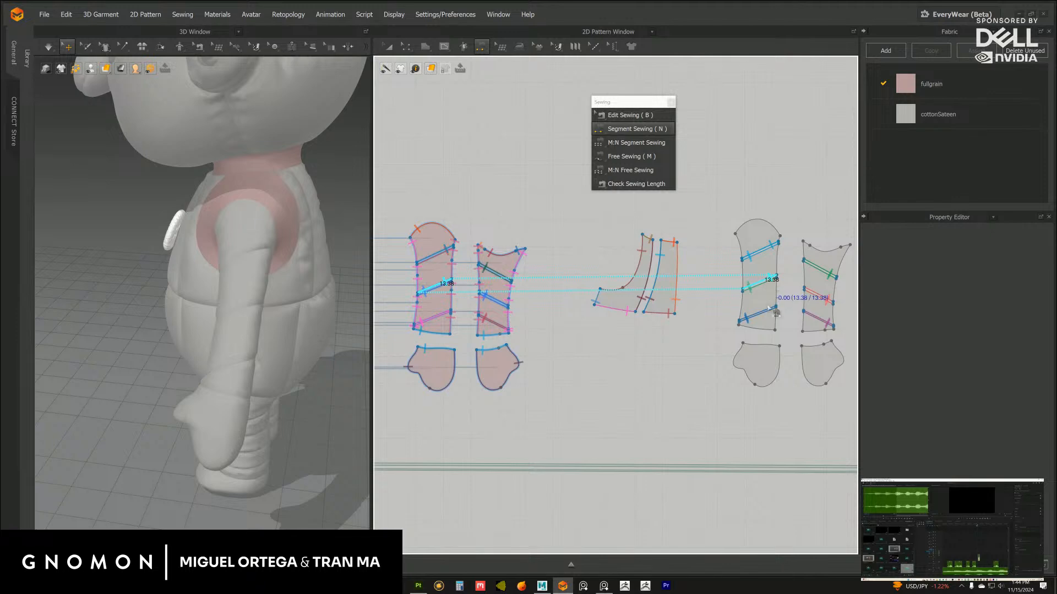
pyautogui.click(770, 278)
pyautogui.click(766, 311)
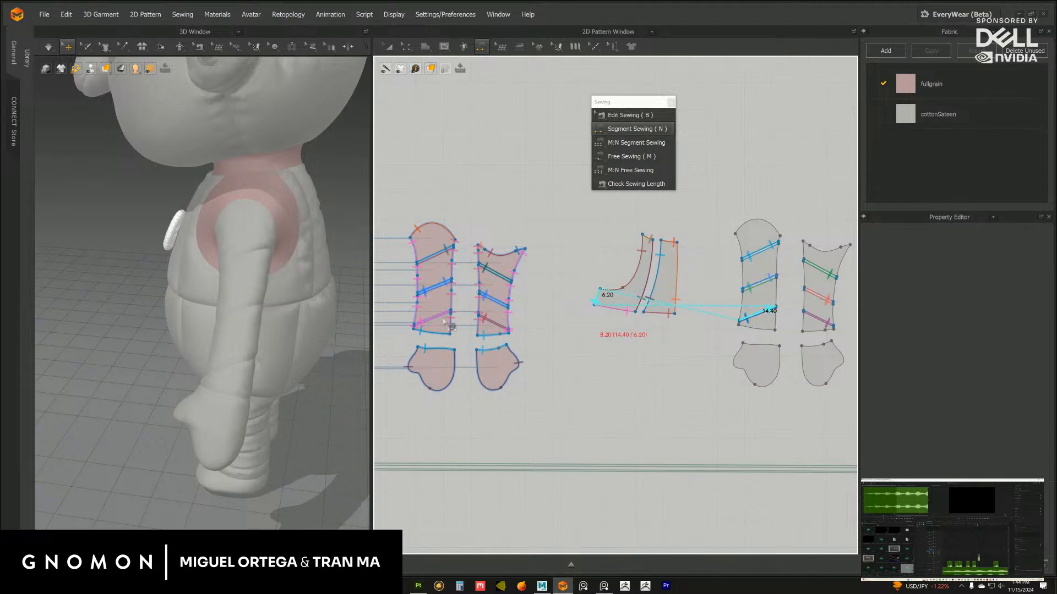
pyautogui.click(494, 291)
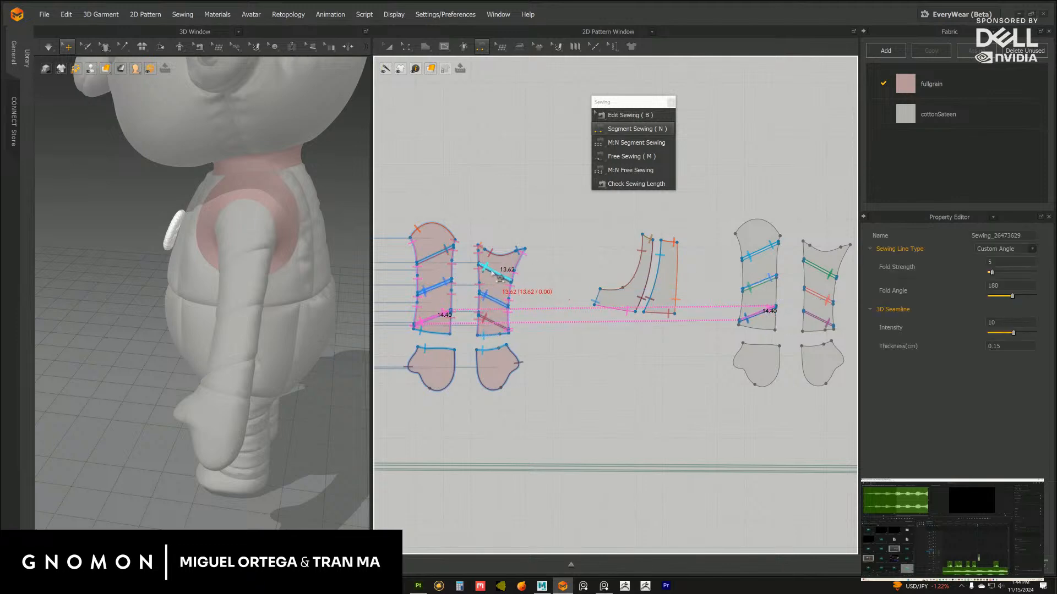
# Sew the concave-topped outer sleeve panel's three diagonal seams to their matching inner sleeve seams with Segment Sewing
pyautogui.click(492, 272)
pyautogui.click(816, 296)
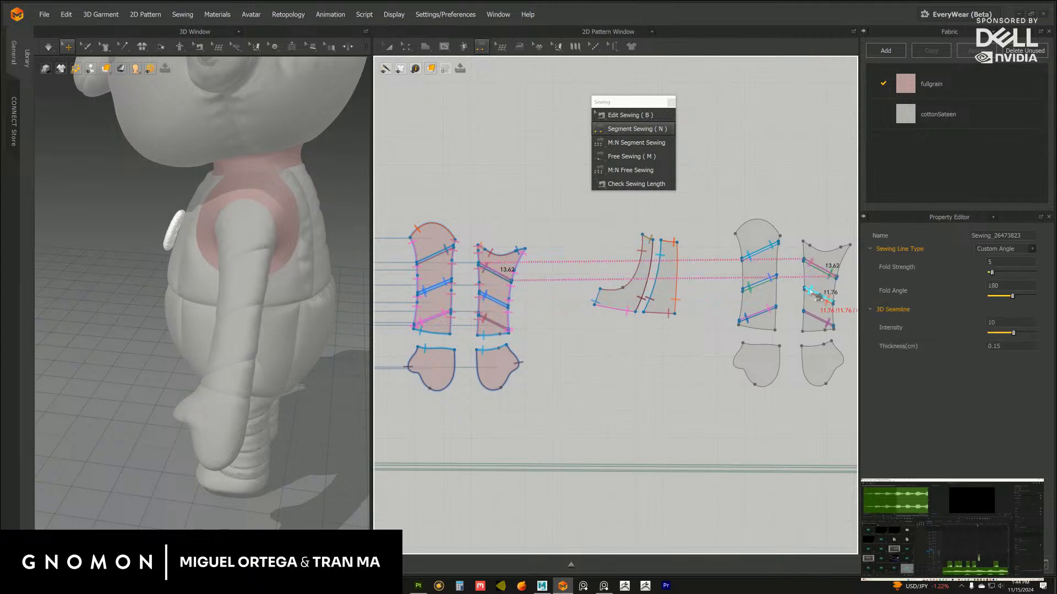
pyautogui.click(820, 297)
pyautogui.click(490, 321)
pyautogui.click(493, 323)
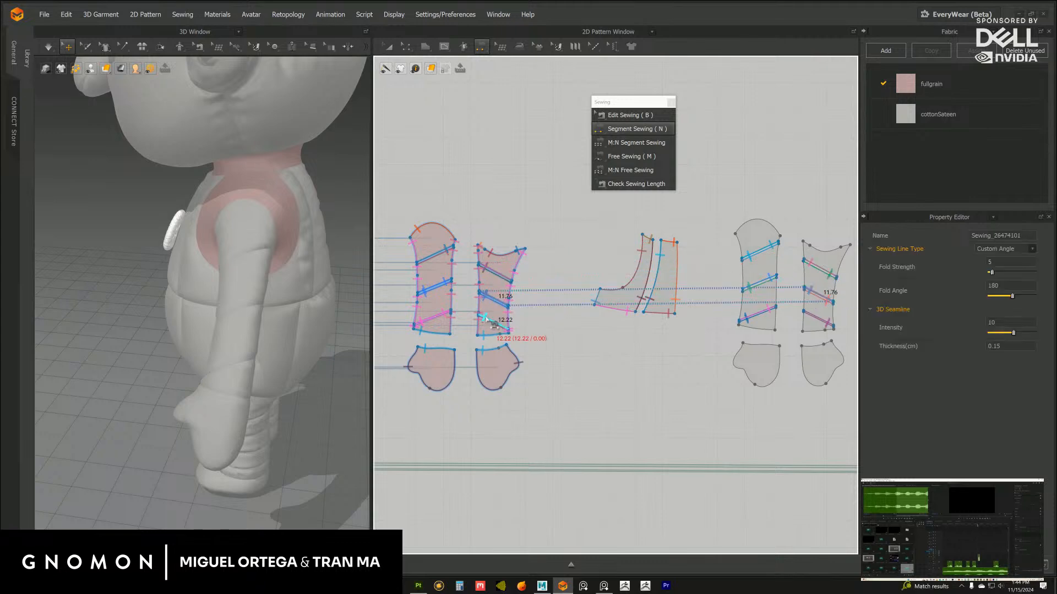
pyautogui.click(812, 315)
pyautogui.moveTo(617, 357); pyautogui.dragTo(602, 346, button='middle')
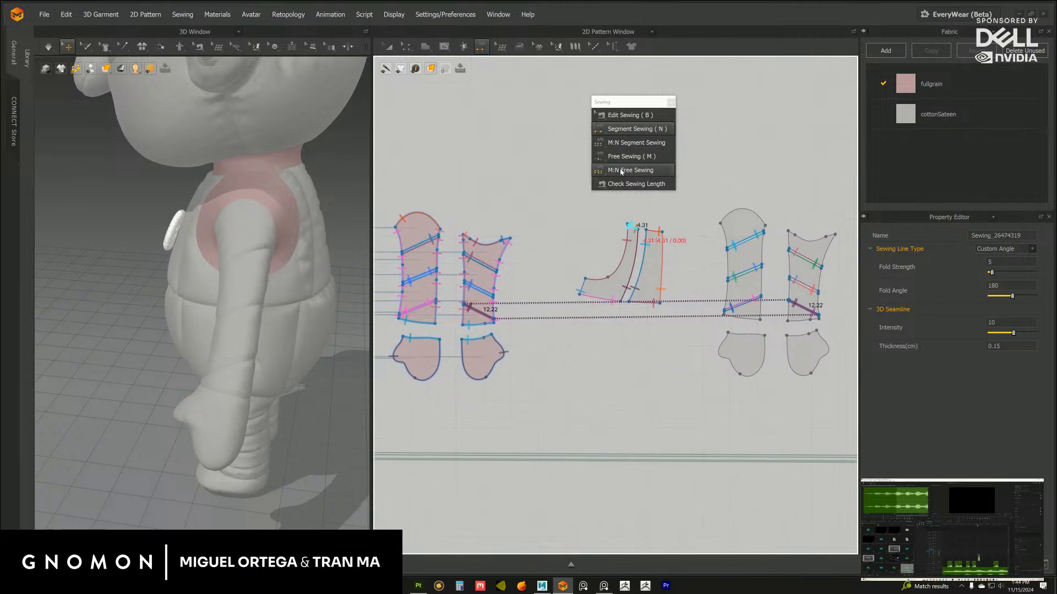
pyautogui.click(760, 318)
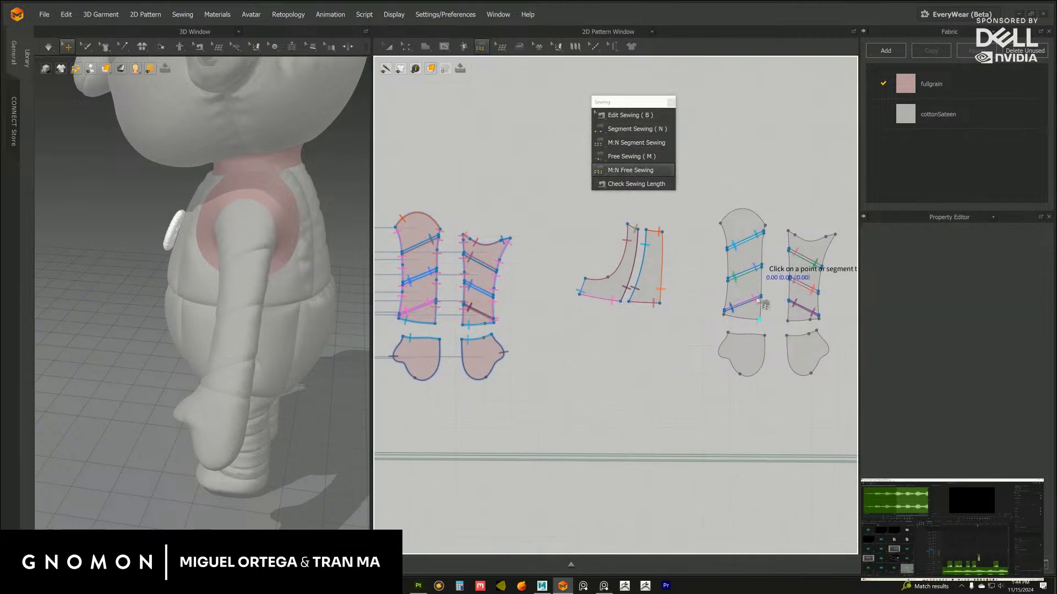
pyautogui.click(763, 268)
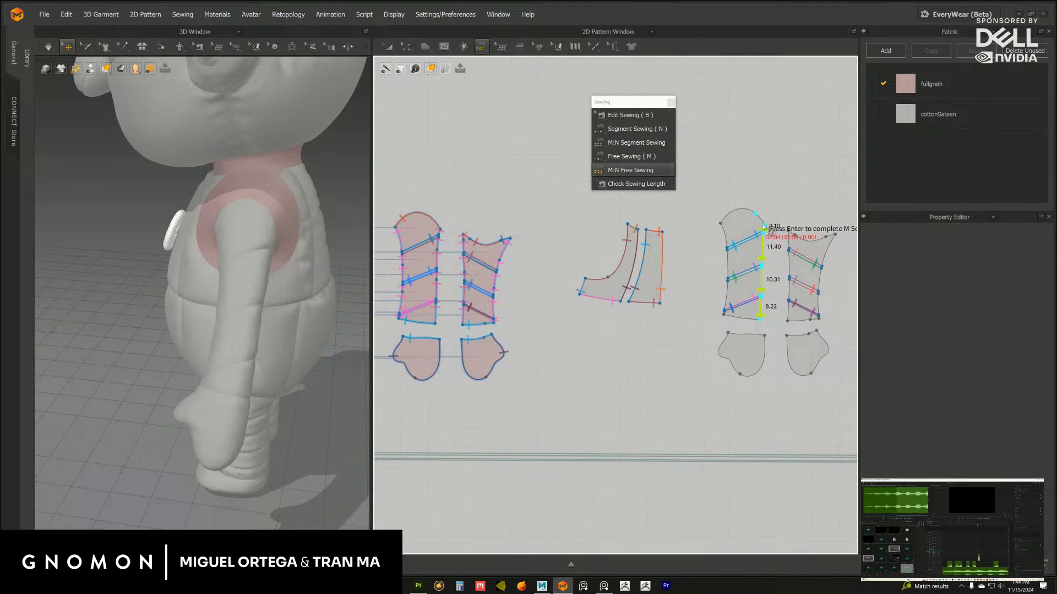
pyautogui.click(765, 225)
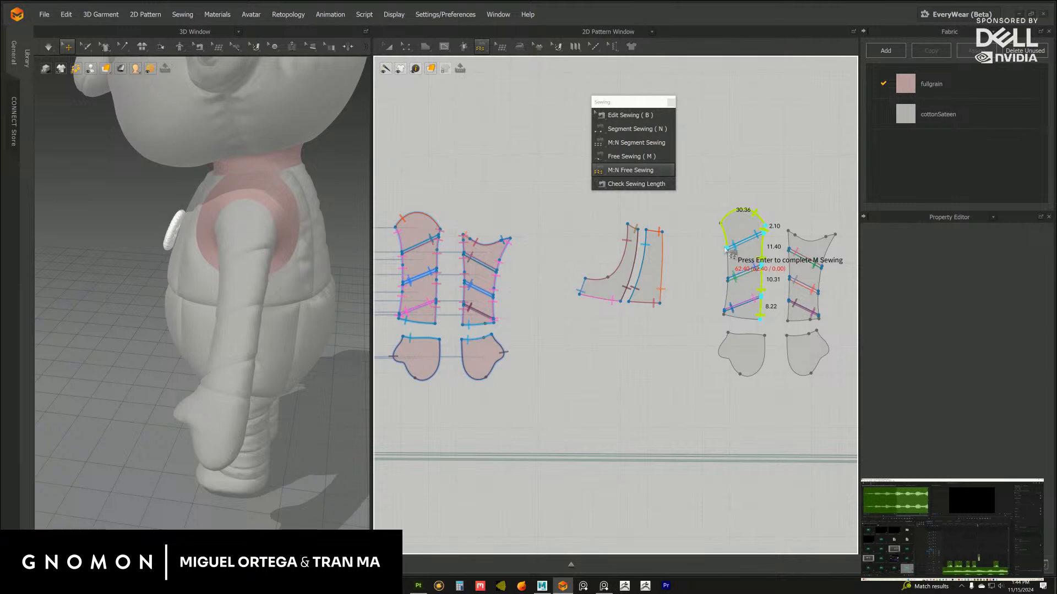
pyautogui.click(726, 249)
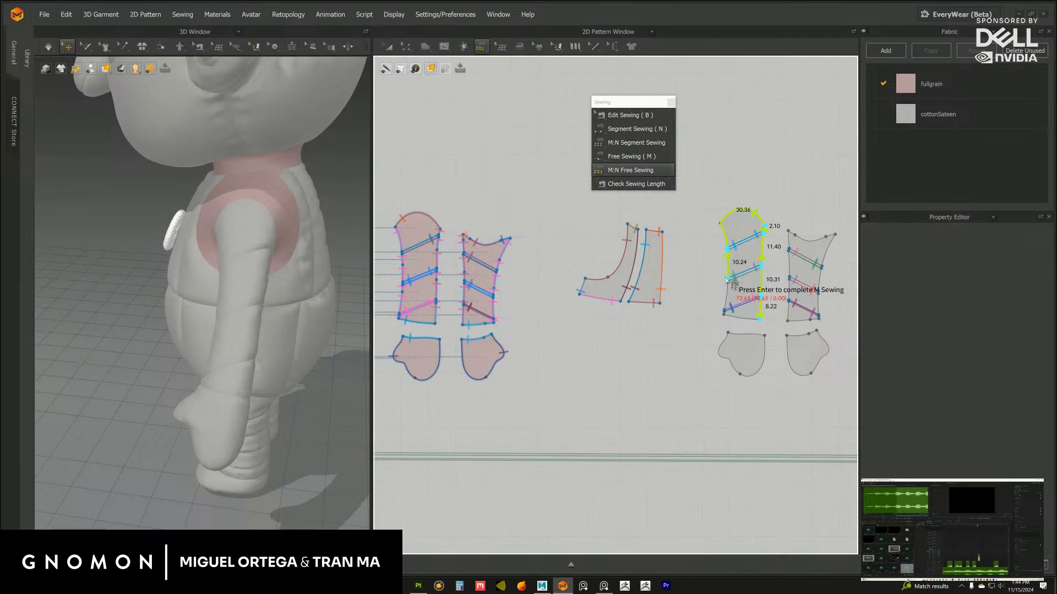
pyautogui.click(728, 306)
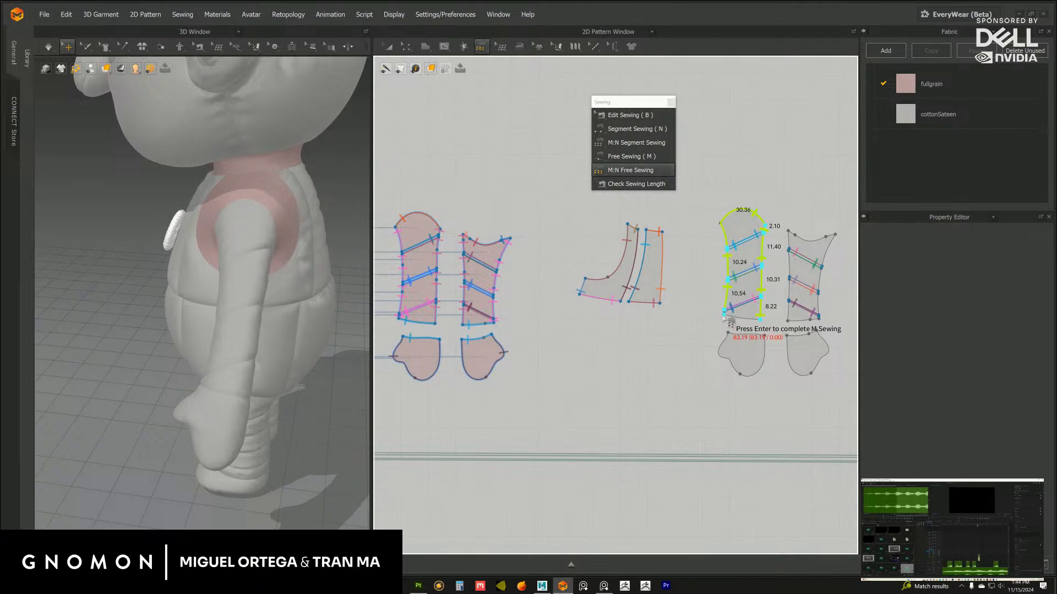
pyautogui.scroll(6, 699, 311)
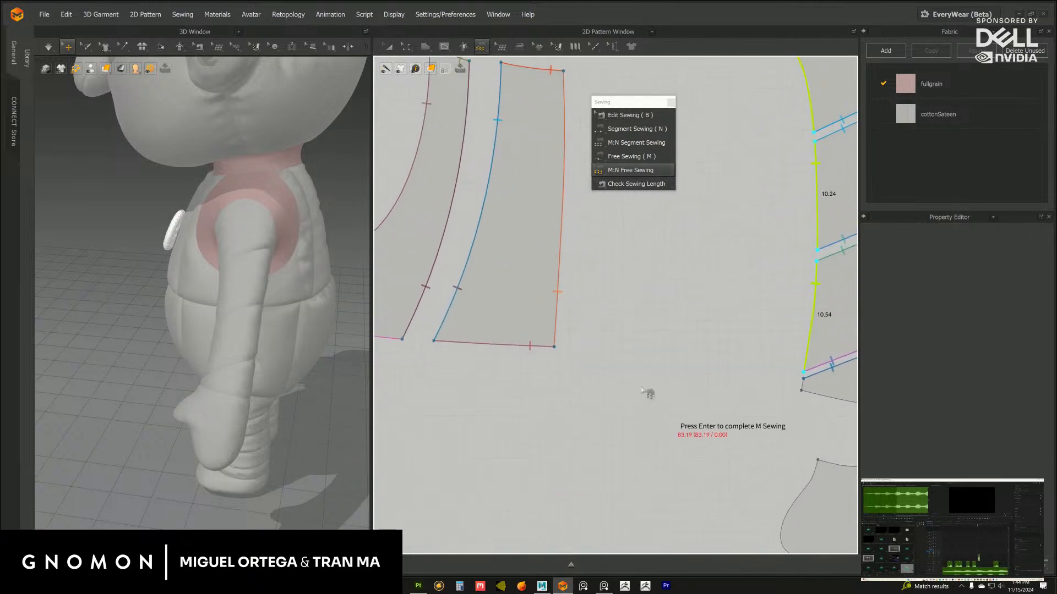
pyautogui.click(639, 296)
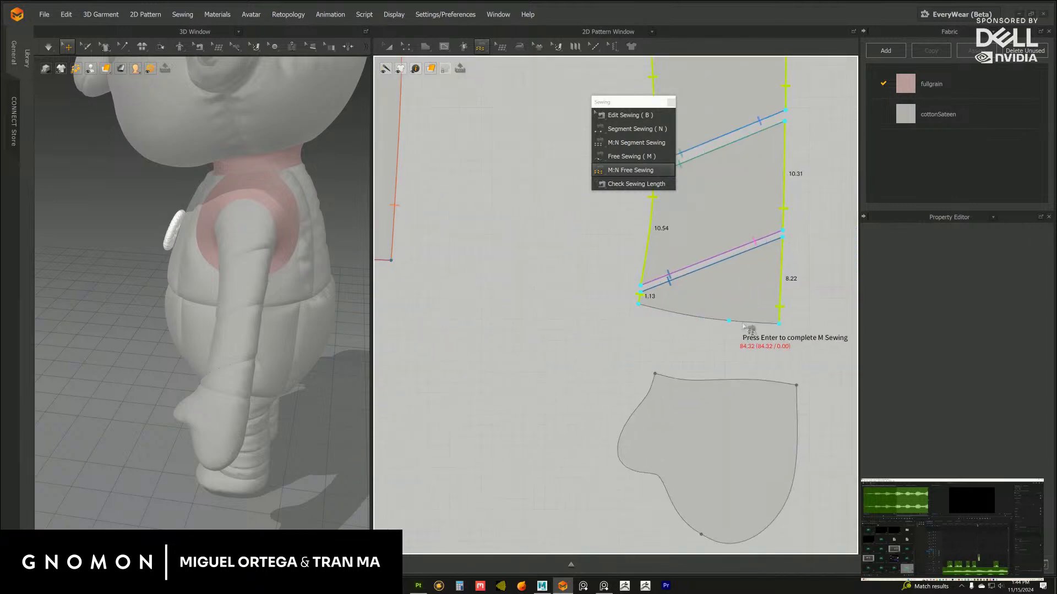
pyautogui.click(765, 323)
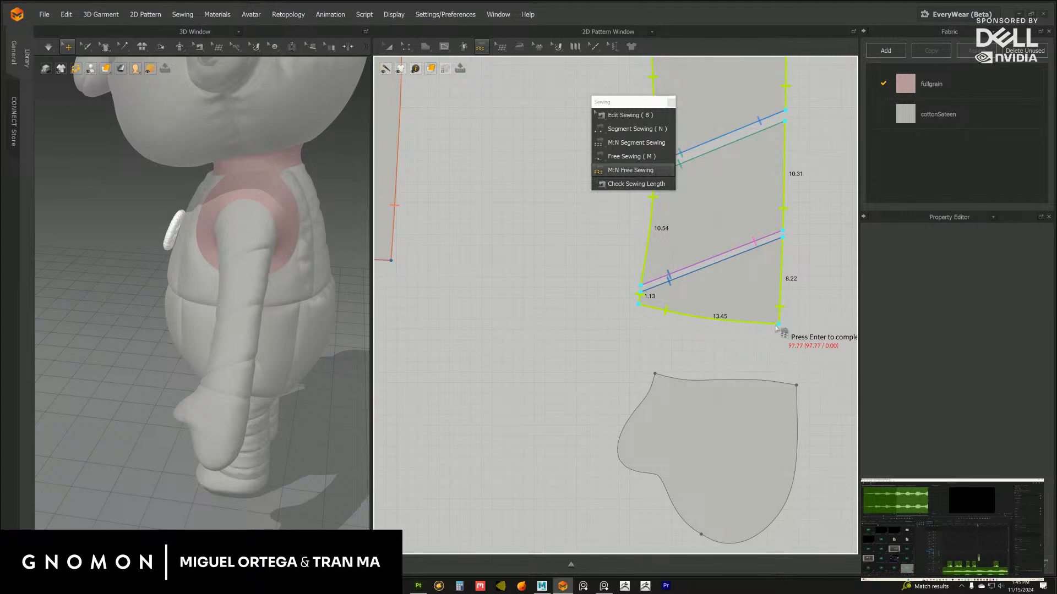
pyautogui.scroll(-5, 632, 366)
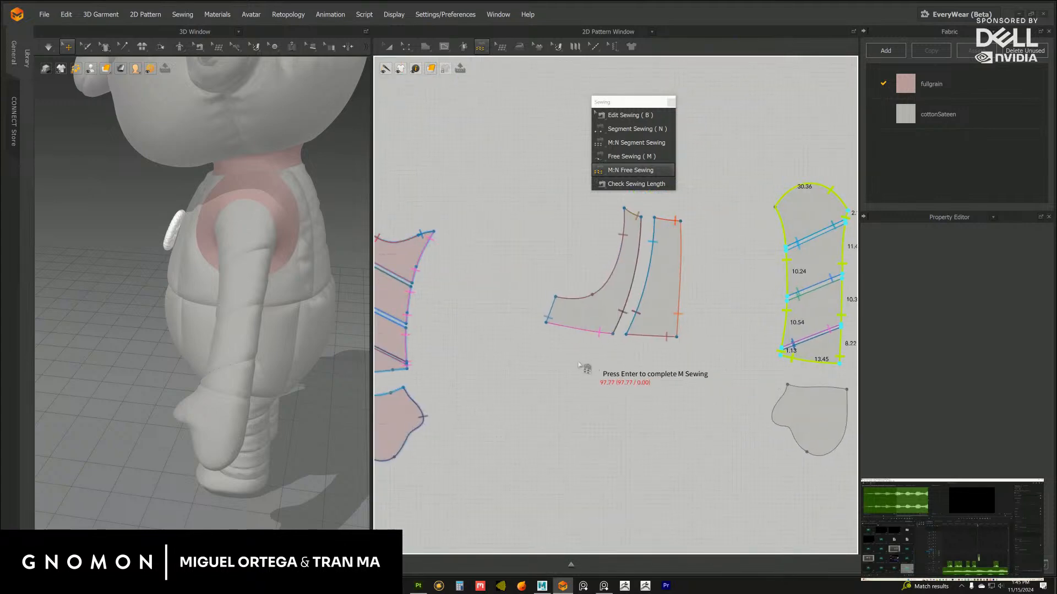
pyautogui.scroll(-2, 585, 369)
pyautogui.press('Return')
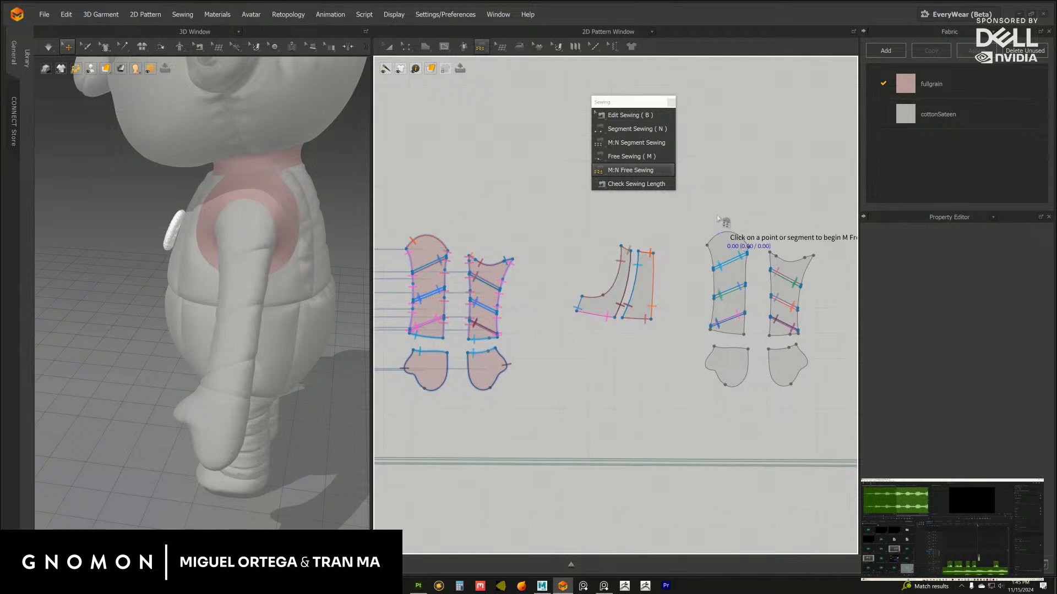
pyautogui.moveTo(718, 219); pyautogui.dragTo(638, 224, button='middle')
pyautogui.click(641, 162)
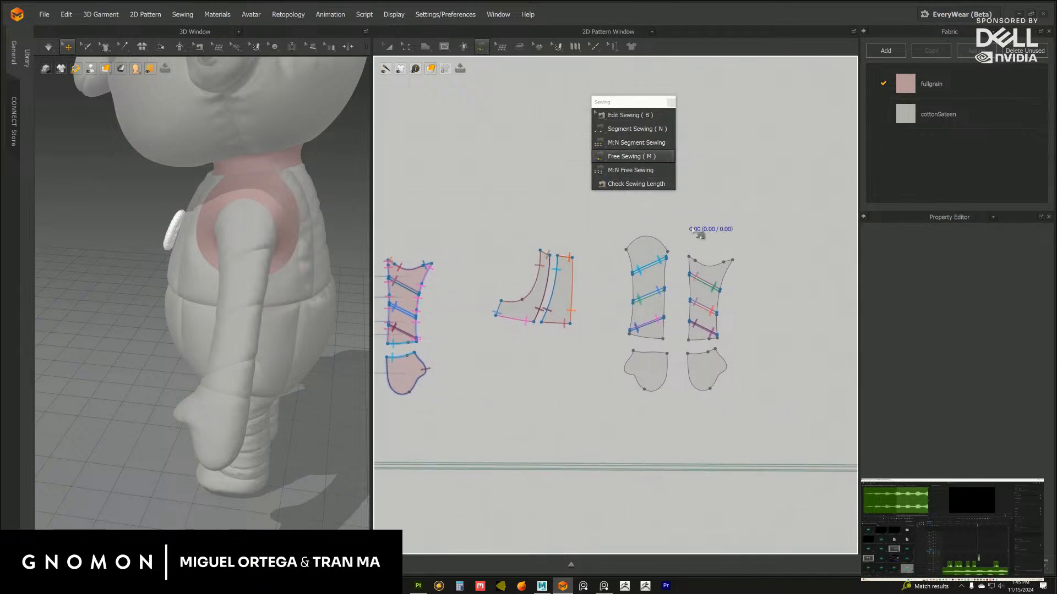
# Sew the facing side edges of the round-topped and concave-topped outer sleeve panels together, strip by strip, with M:N Free Sewing
pyautogui.scroll(5, 715, 237)
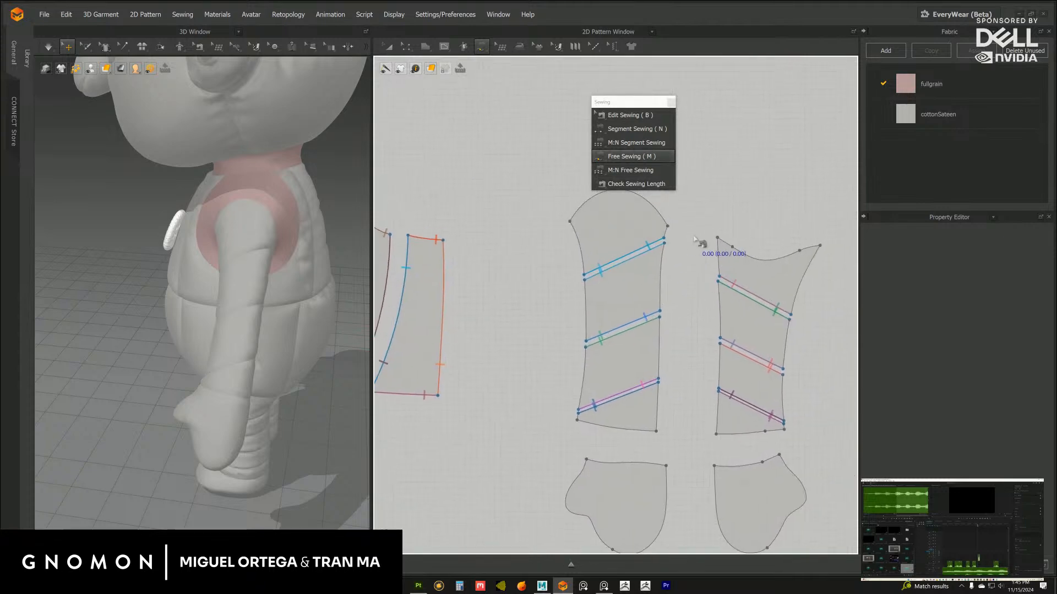
pyautogui.moveTo(260, 297); pyautogui.dragTo(314, 290, button='right')
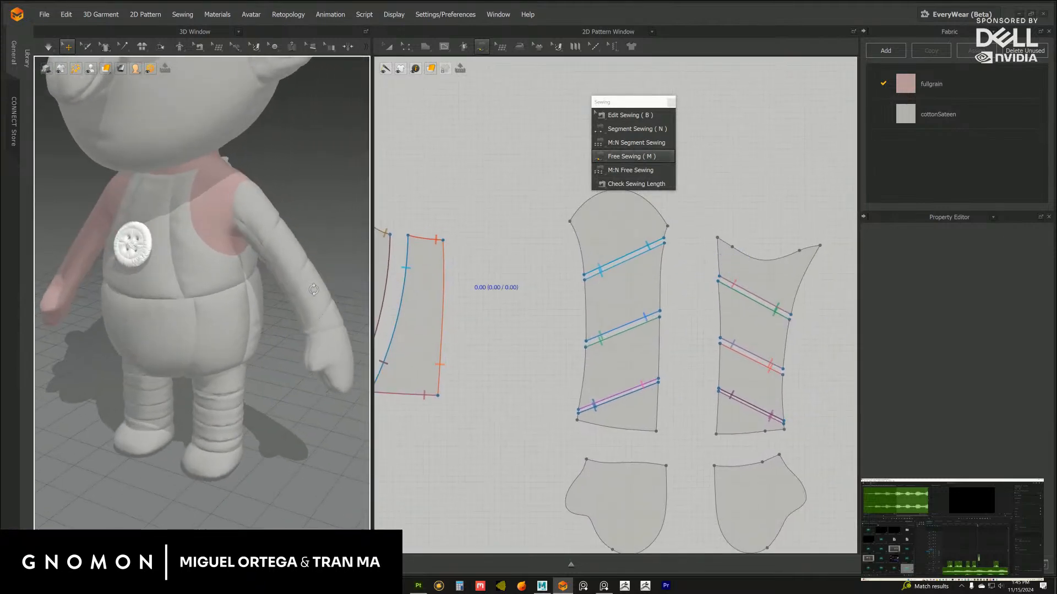
pyautogui.click(630, 172)
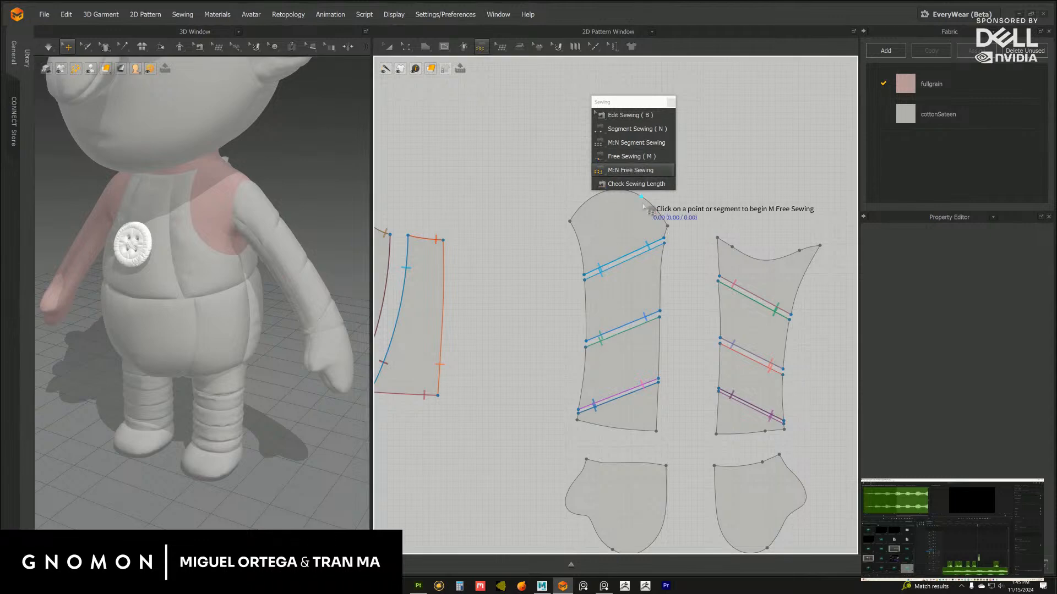
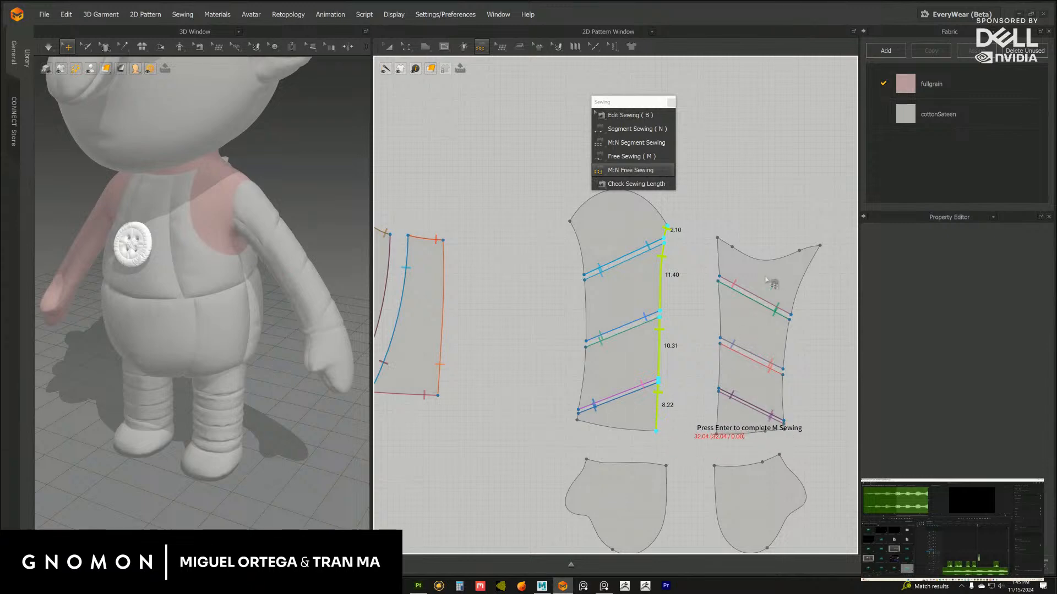
pyautogui.press('Return')
pyautogui.click(718, 240)
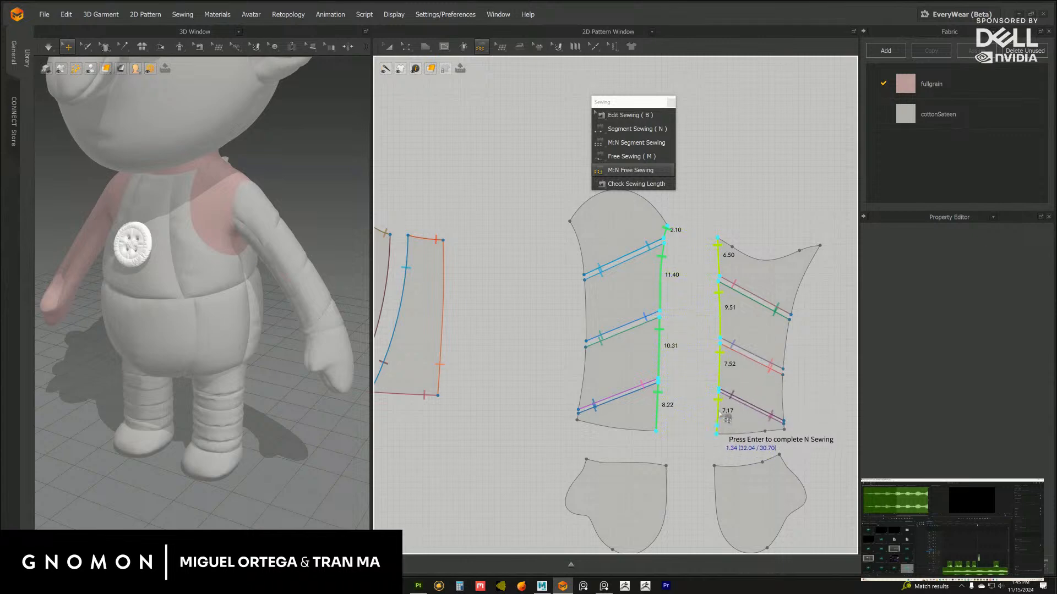
pyautogui.click(721, 412)
pyautogui.press('Return')
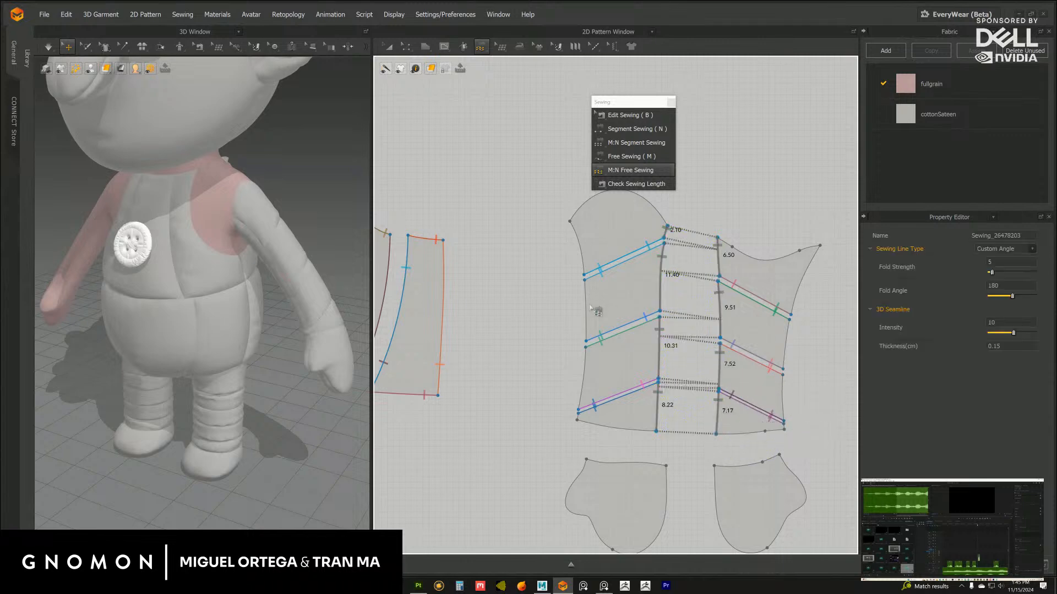
# Examine how the inner sleeve panels' facing side edges are sewn together and compare them with the outer sleeve's side seam
pyautogui.scroll(-2, 550, 299)
pyautogui.moveTo(549, 299); pyautogui.dragTo(705, 308, button='middle')
pyautogui.moveTo(606, 232); pyautogui.dragTo(699, 243, button='middle')
pyautogui.scroll(2, 597, 254)
pyautogui.scroll(-3, 701, 300)
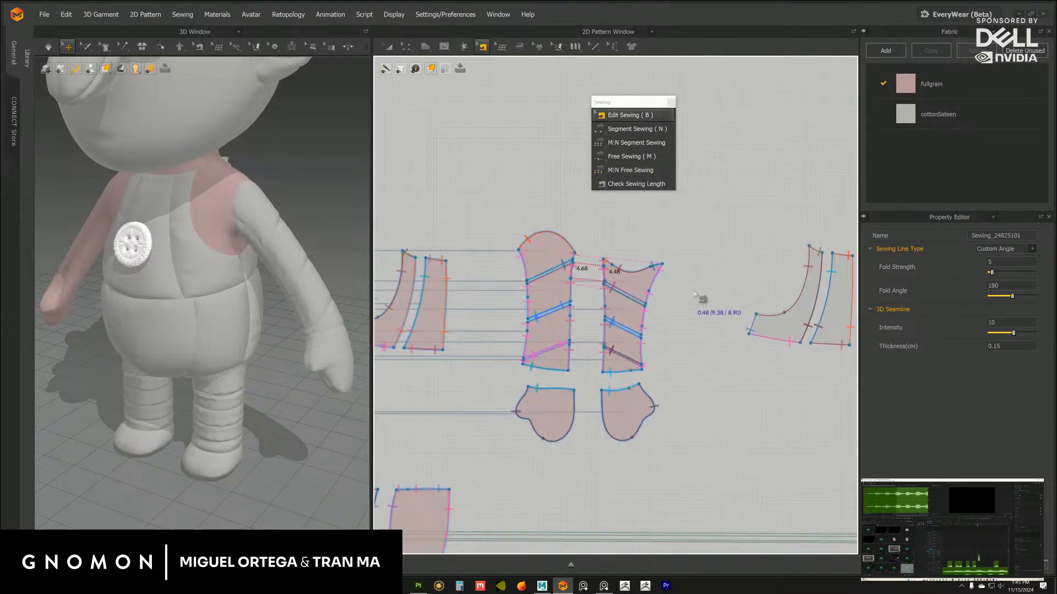
pyautogui.moveTo(701, 300); pyautogui.dragTo(573, 316, button='middle')
pyautogui.scroll(2, 654, 308)
pyautogui.moveTo(724, 246); pyautogui.dragTo(671, 247, button='middle')
pyautogui.scroll(2, 671, 248)
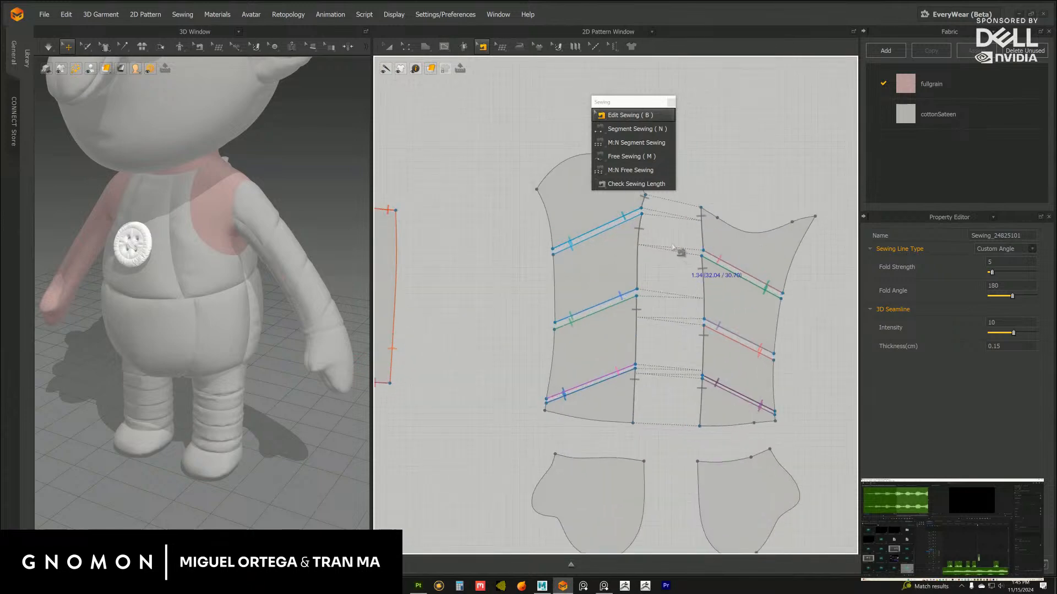
# Use M:N Free Sewing to join the concave-topped outer sleeve panel's far side edge to the round-topped panel's opposite far edge
pyautogui.click(616, 129)
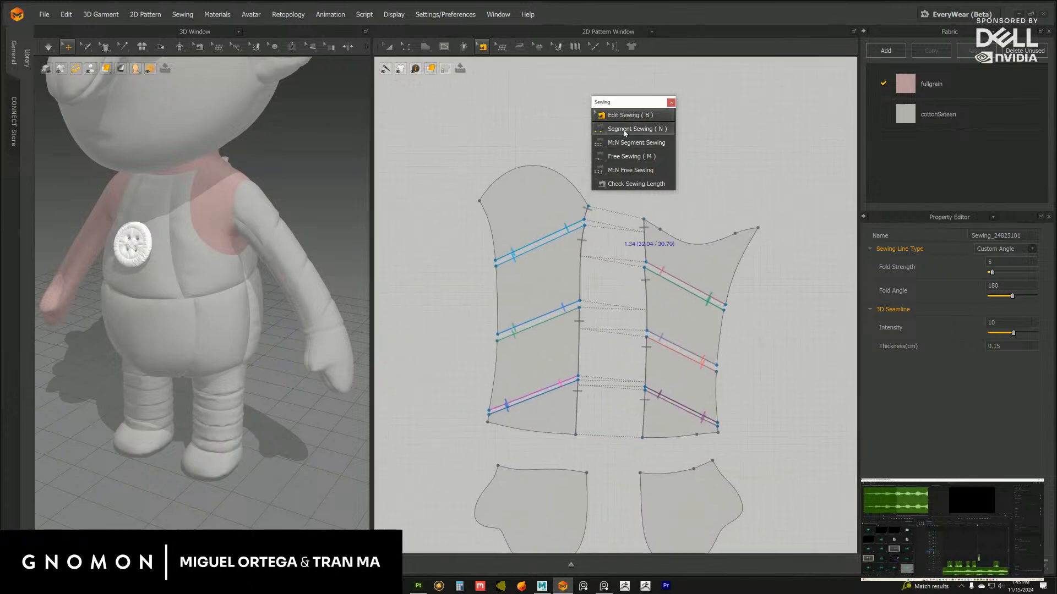
pyautogui.click(642, 158)
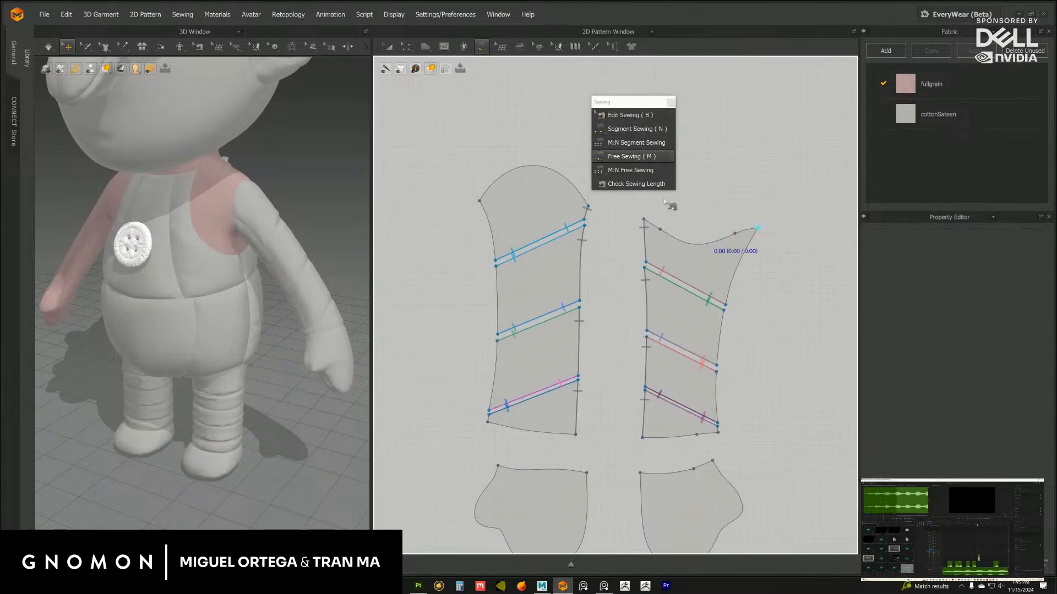
pyautogui.click(758, 227)
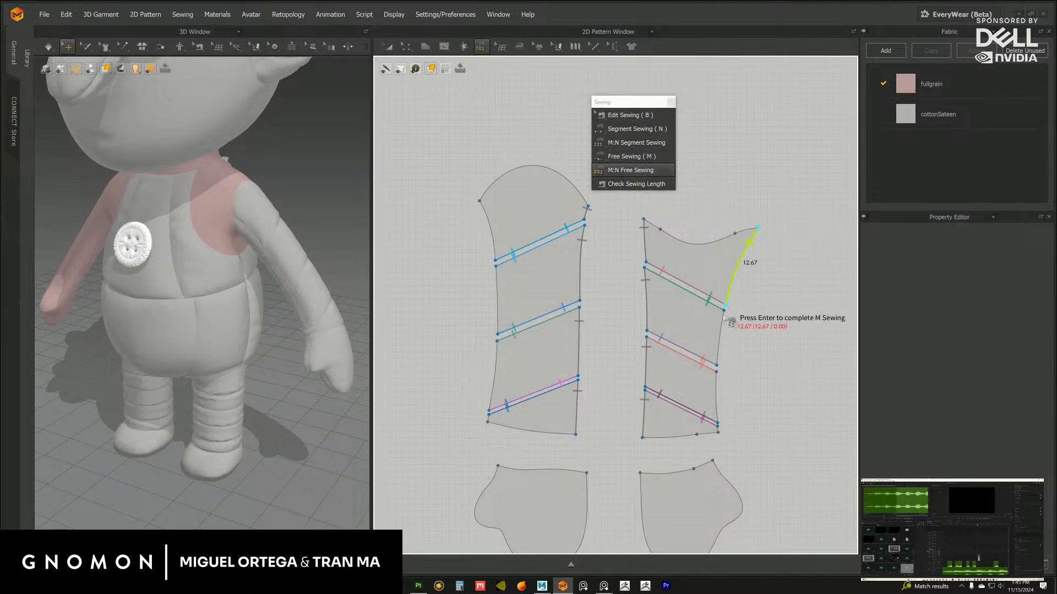
pyautogui.click(724, 306)
pyautogui.click(717, 365)
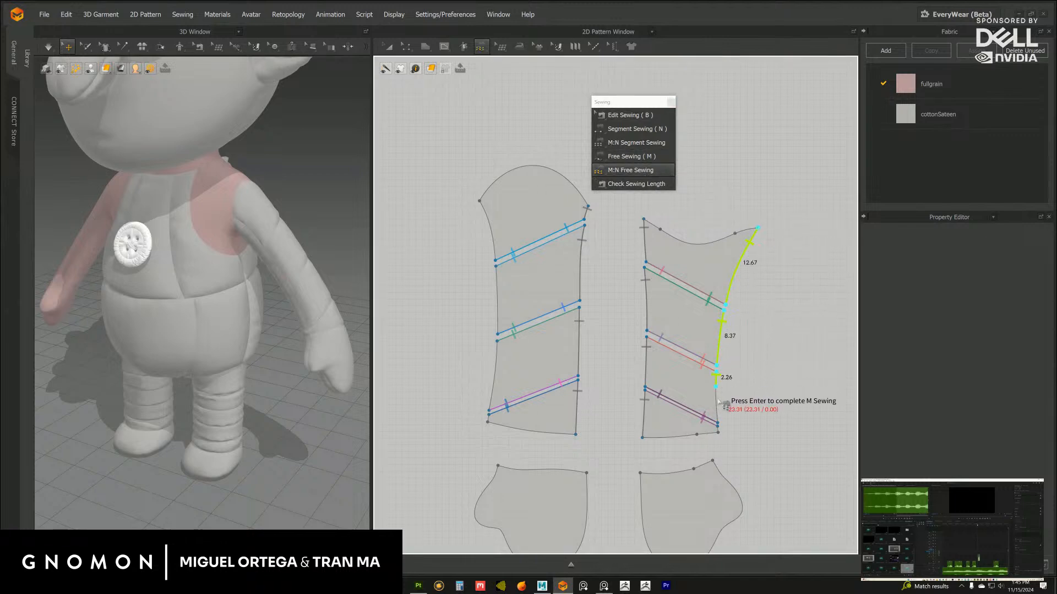
pyautogui.click(717, 427)
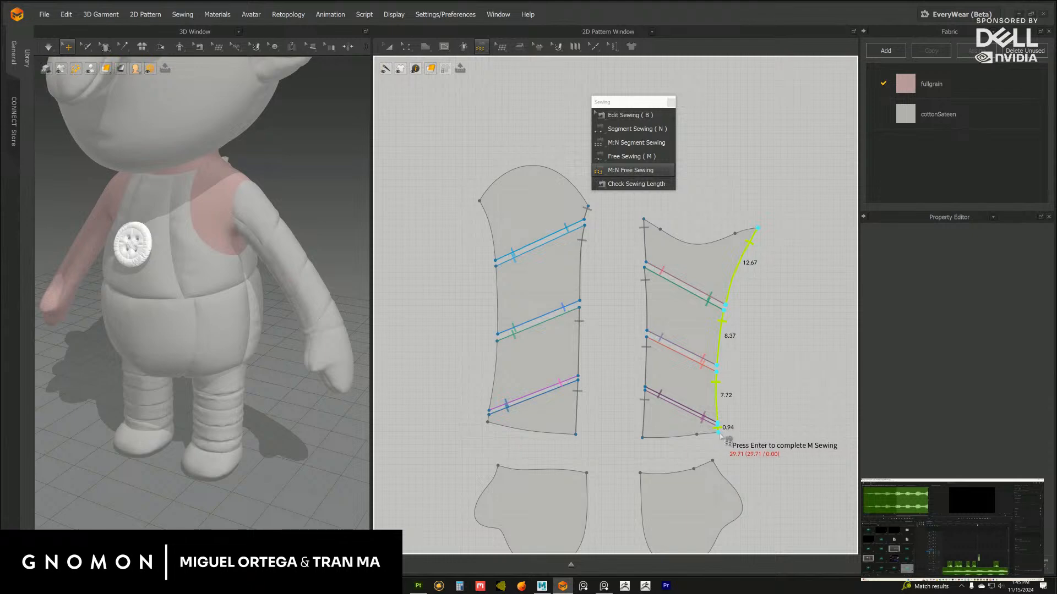
pyautogui.press('Return')
pyautogui.click(480, 201)
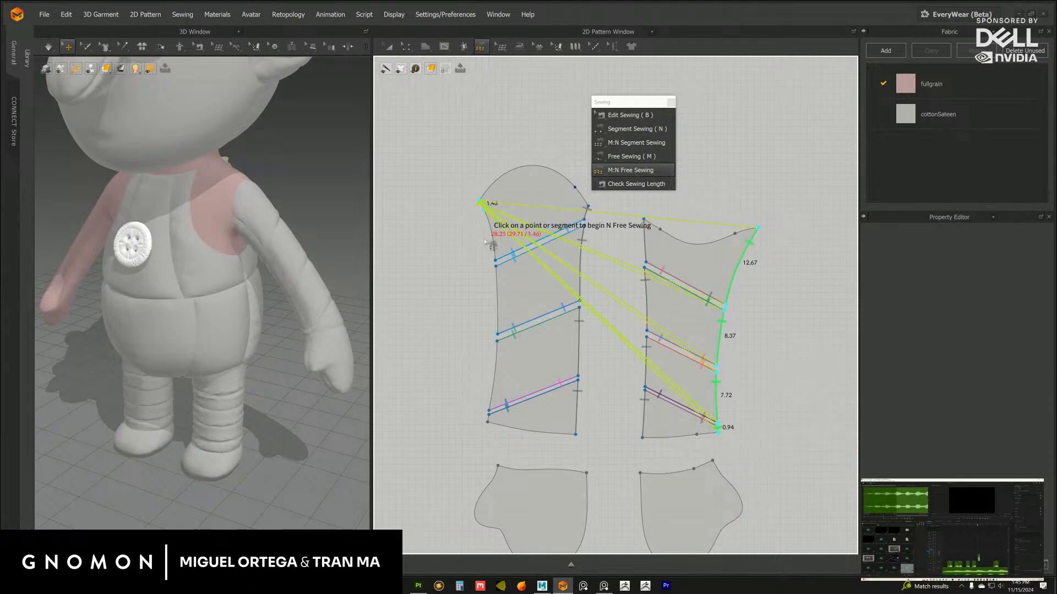
pyautogui.click(493, 244)
pyautogui.click(495, 262)
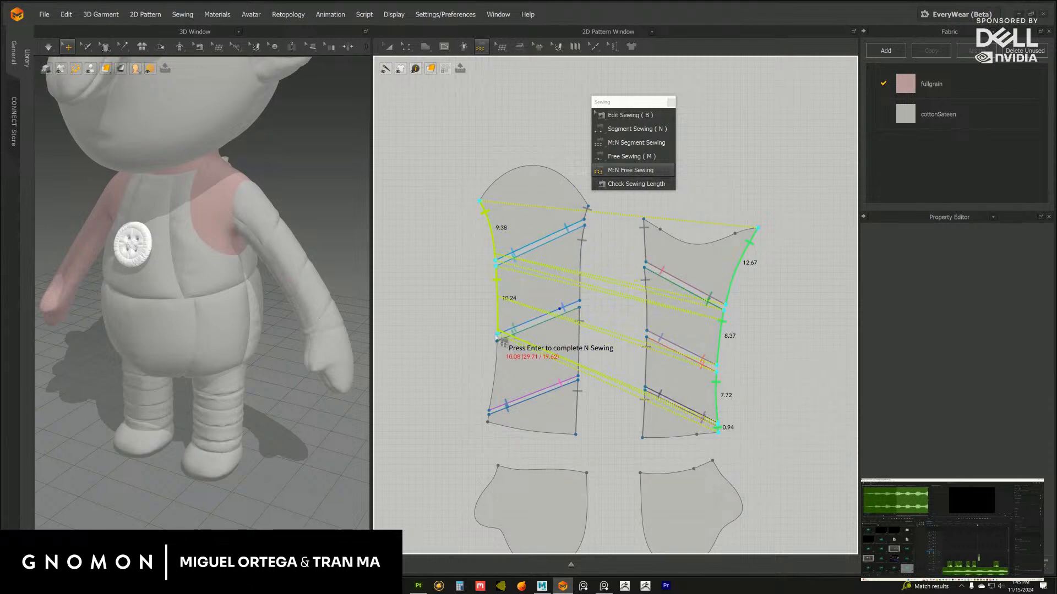
pyautogui.click(497, 335)
pyautogui.click(489, 411)
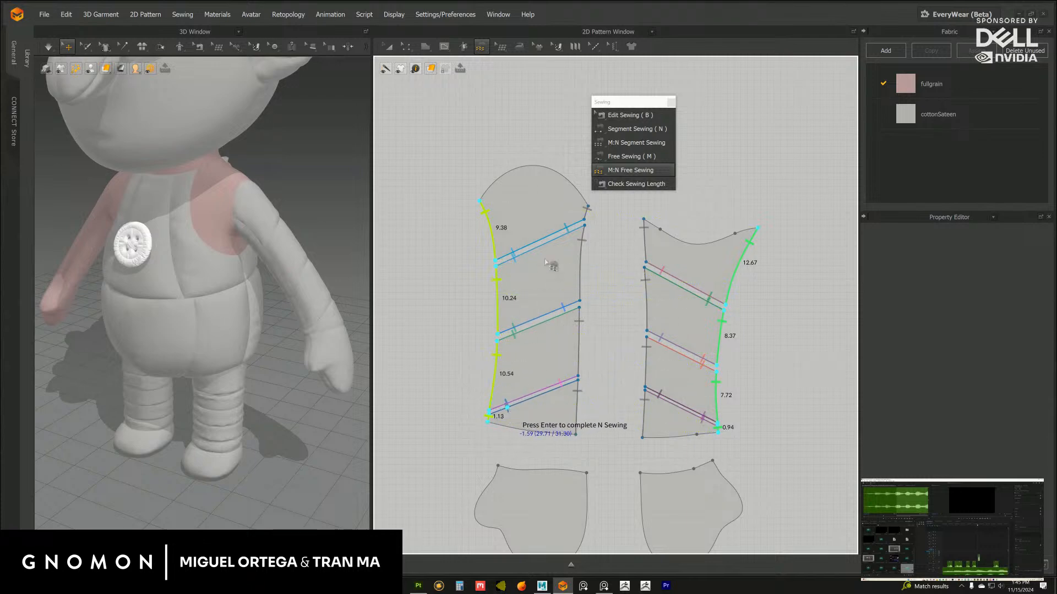
pyautogui.press('Return')
# Examine the seam connections of the outer sleeve and shoulder patterns with Edit Sewing
pyautogui.scroll(-2, 483, 373)
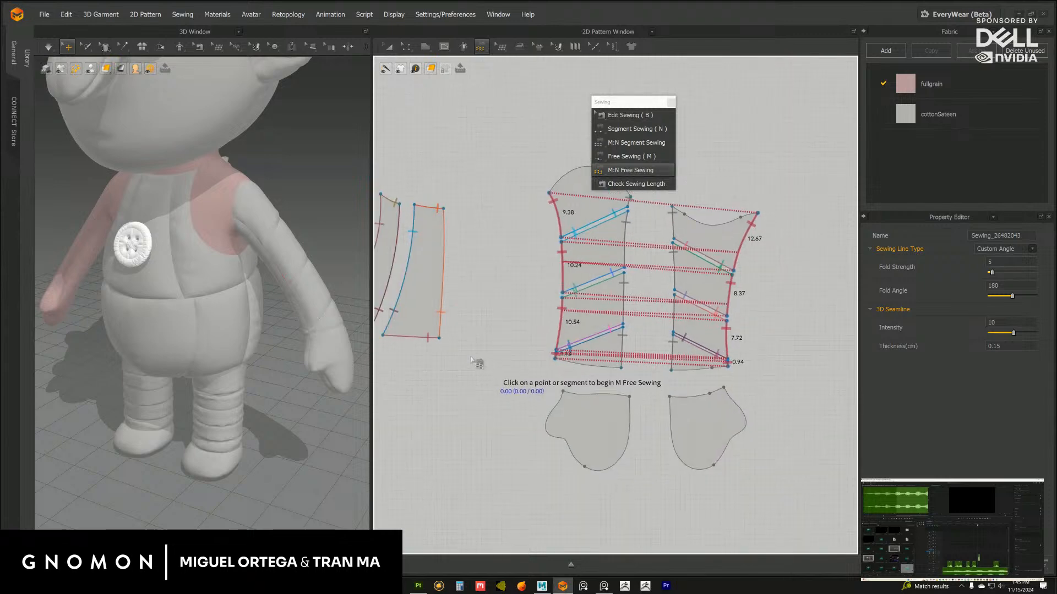
pyautogui.scroll(2, 475, 362)
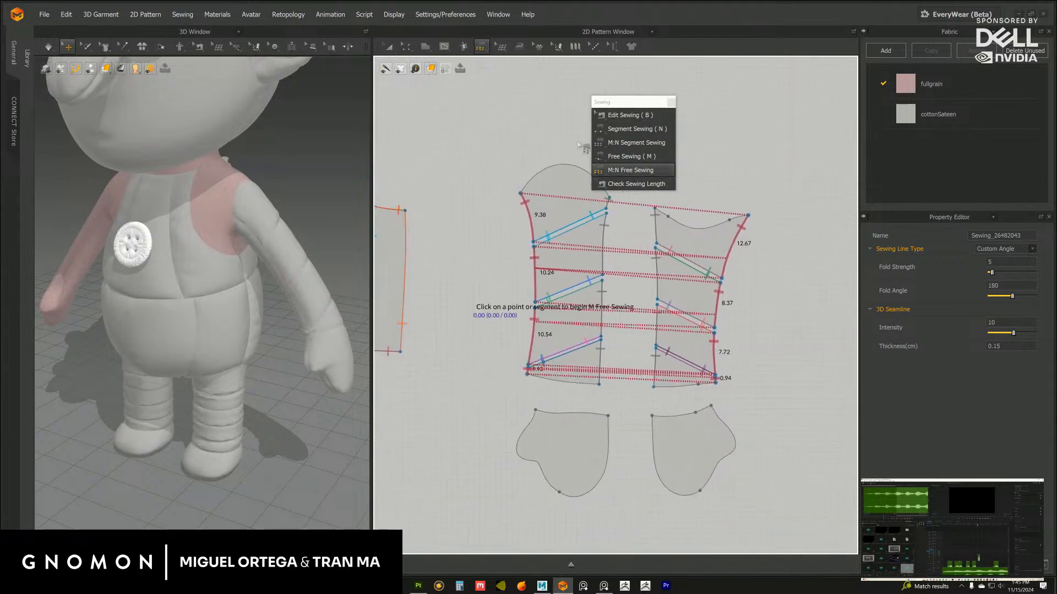
pyautogui.moveTo(496, 351); pyautogui.dragTo(544, 359, button='middle')
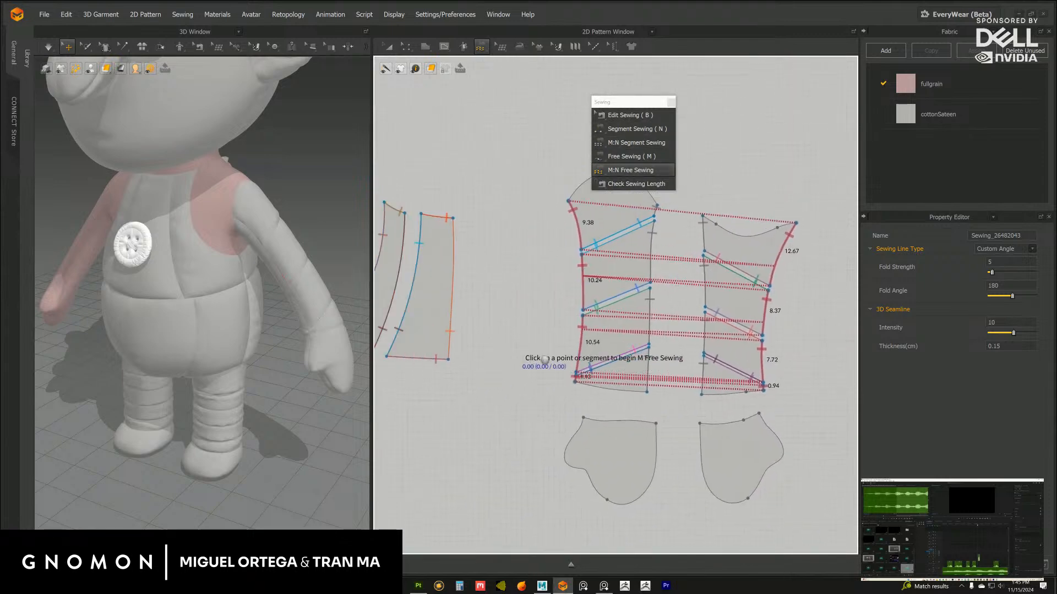
pyautogui.scroll(-3, 544, 359)
pyautogui.moveTo(435, 261); pyautogui.dragTo(575, 297, button='middle')
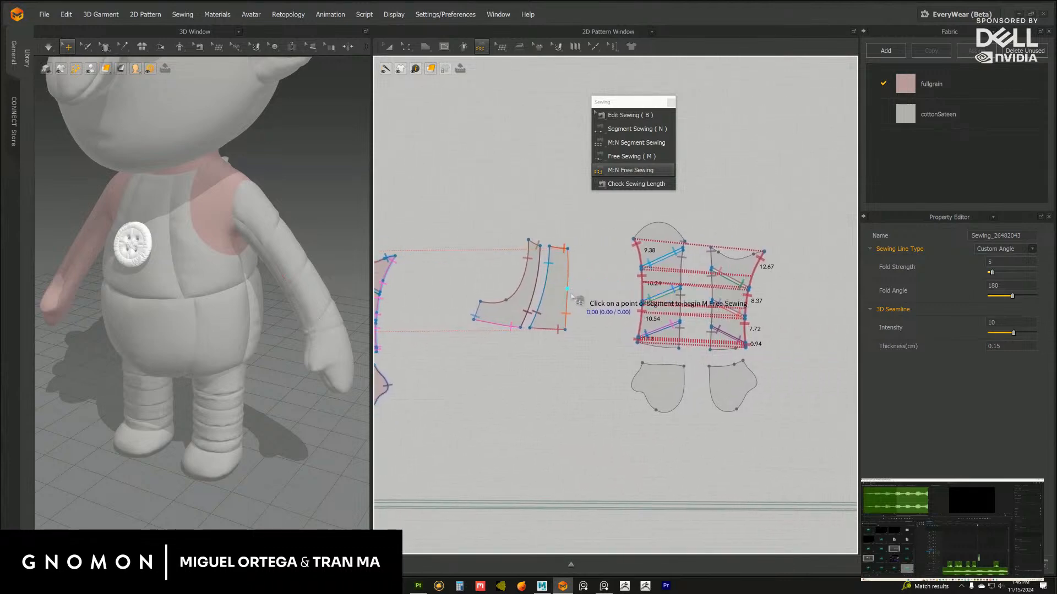
pyautogui.click(628, 115)
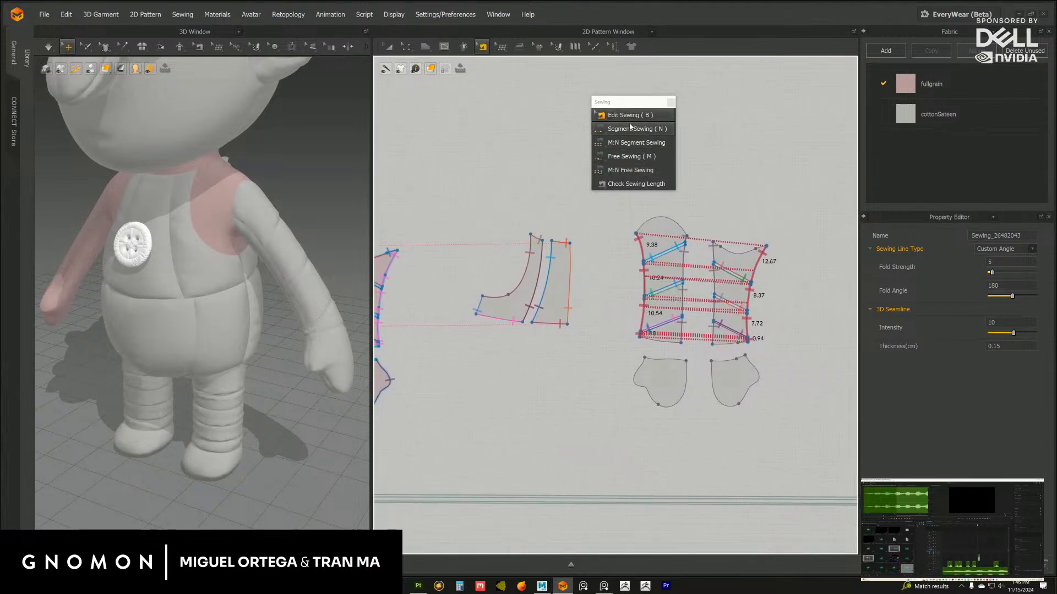
pyautogui.click(388, 46)
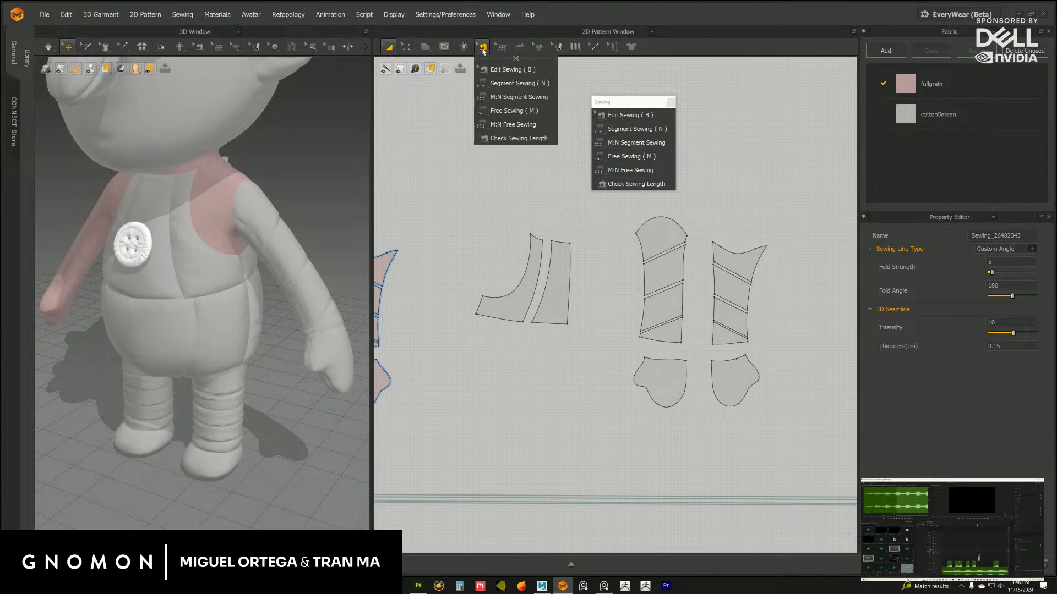
pyautogui.click(655, 115)
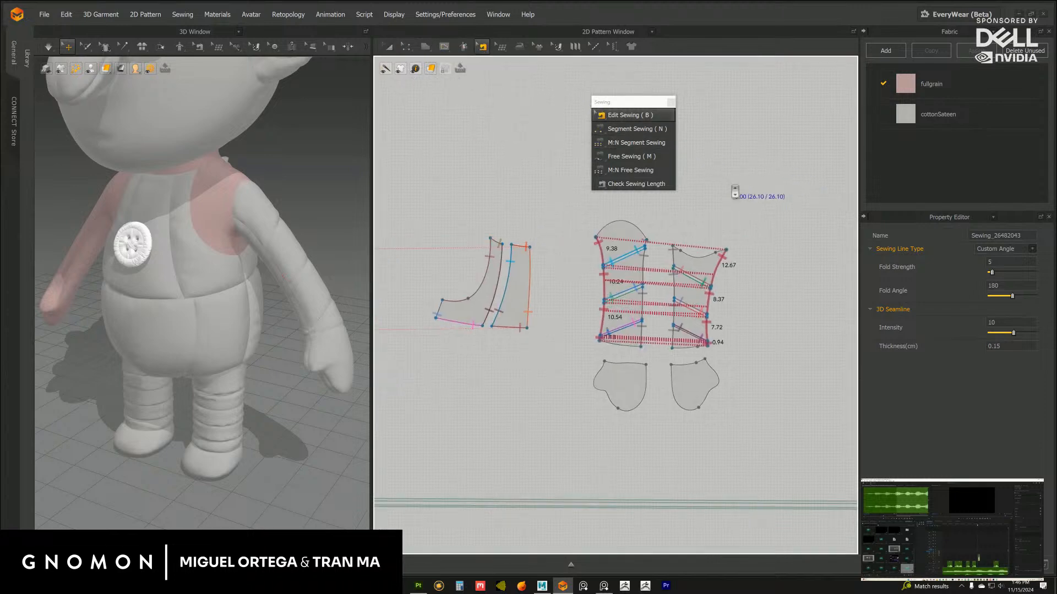
# Join the outer sleeve panels' lower wrist edges to the top edges of the matching outer mitten patterns with Free Sewing
pyautogui.scroll(3, 754, 182)
pyautogui.moveTo(751, 191); pyautogui.dragTo(756, 173, button='middle')
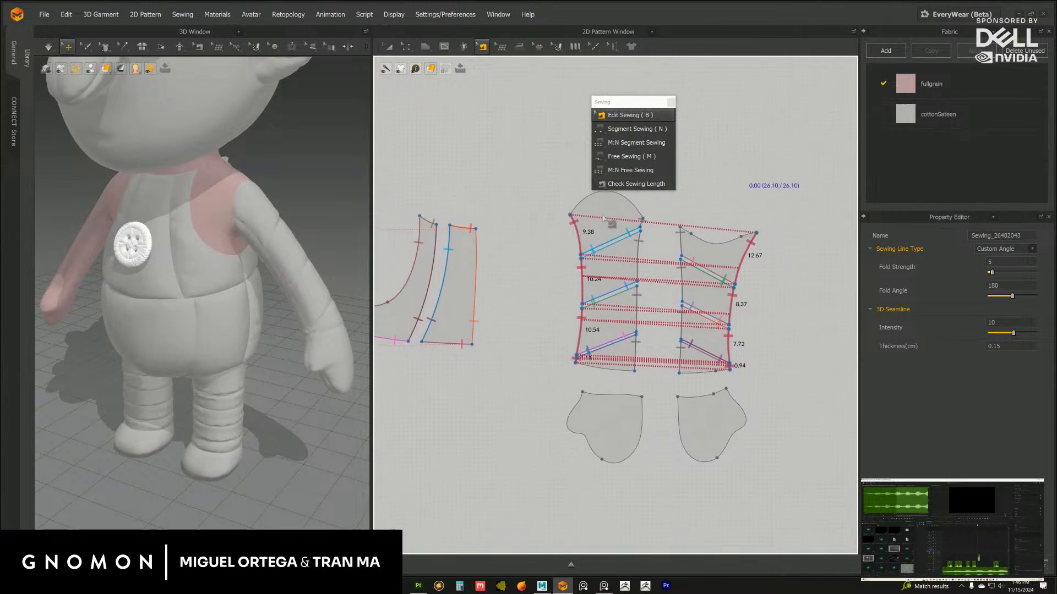
pyautogui.moveTo(568, 327); pyautogui.dragTo(722, 307, button='middle')
pyautogui.scroll(-5, 483, 365)
pyautogui.moveTo(584, 378); pyautogui.dragTo(540, 375, button='middle')
pyautogui.scroll(4, 540, 375)
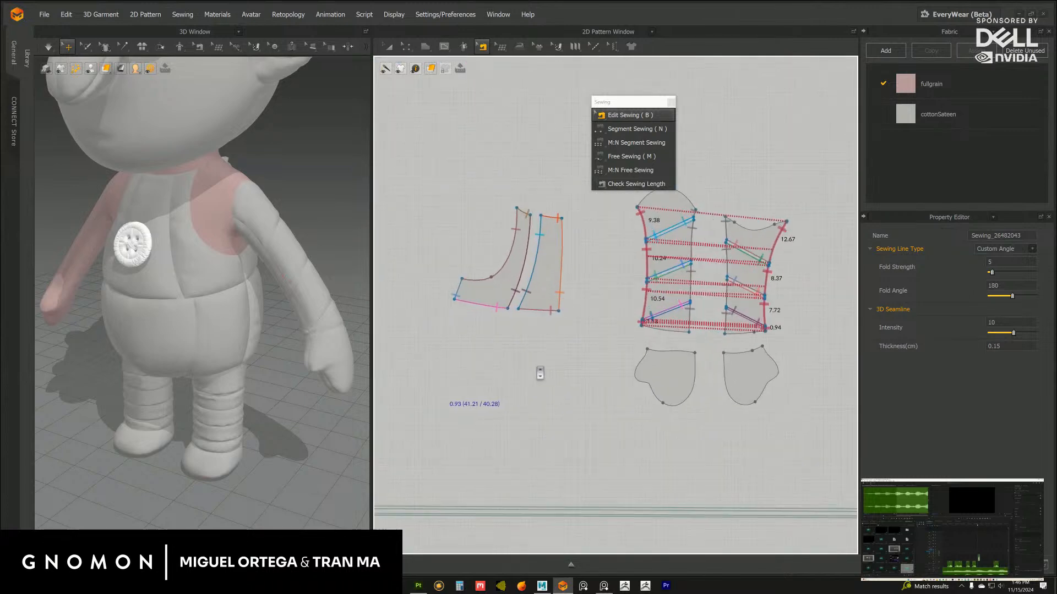
pyautogui.click(633, 129)
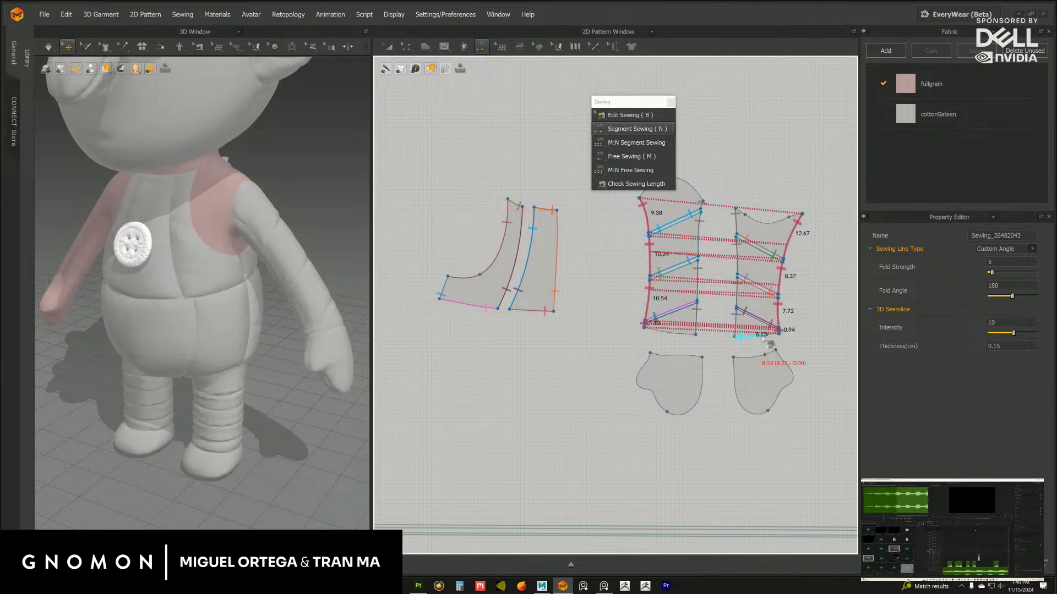
pyautogui.click(633, 156)
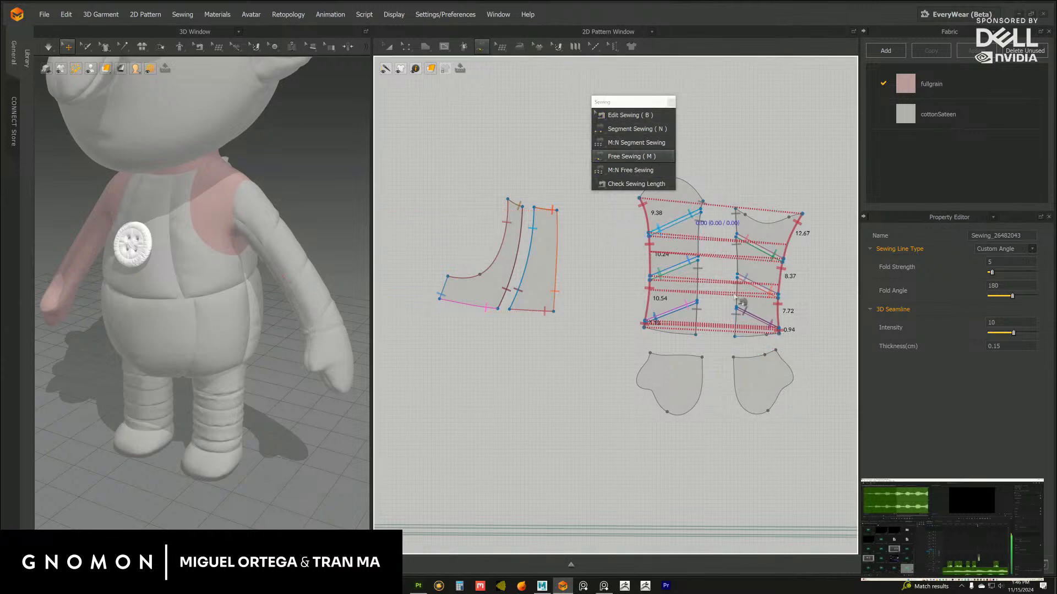
pyautogui.click(778, 333)
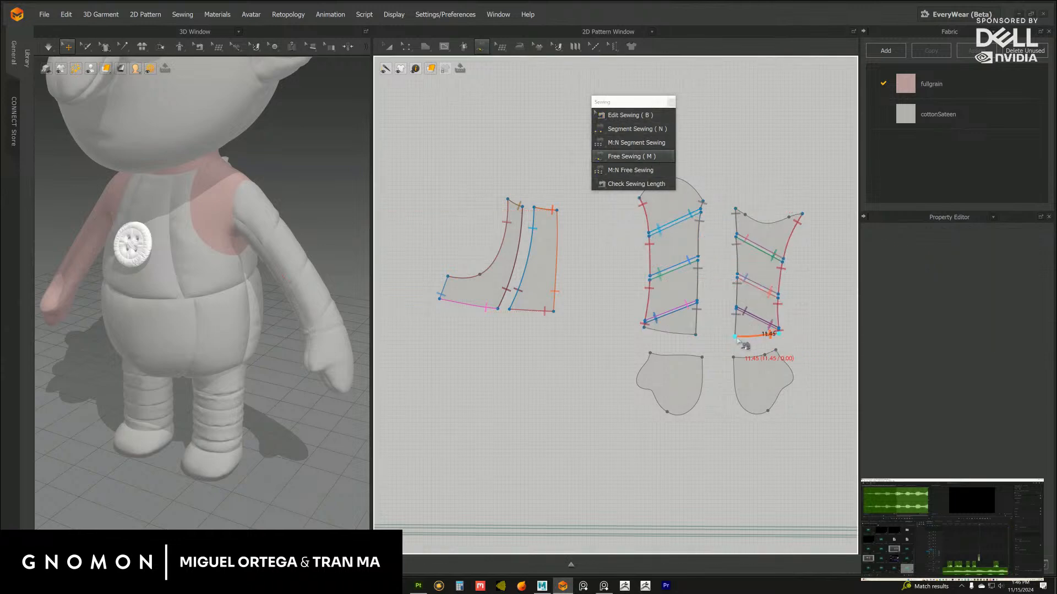
pyautogui.click(696, 335)
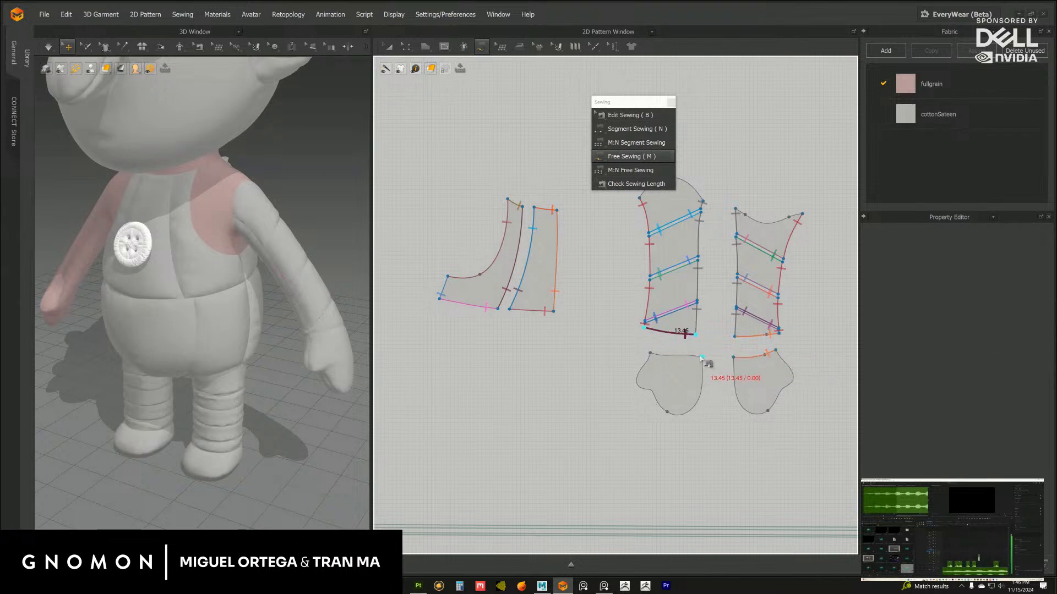
# Use Free Sewing to join the outer sleeve panels' concave and rounded top edges to the matching edges of the inner sleeve panels
pyautogui.scroll(-2, 570, 394)
pyautogui.moveTo(565, 401)
pyautogui.mouseDown(button='middle')
pyautogui.moveTo(605, 383)
pyautogui.moveTo(617, 401)
pyautogui.moveTo(585, 394)
pyautogui.mouseUp(button='middle')
pyautogui.scroll(-2, 600, 390)
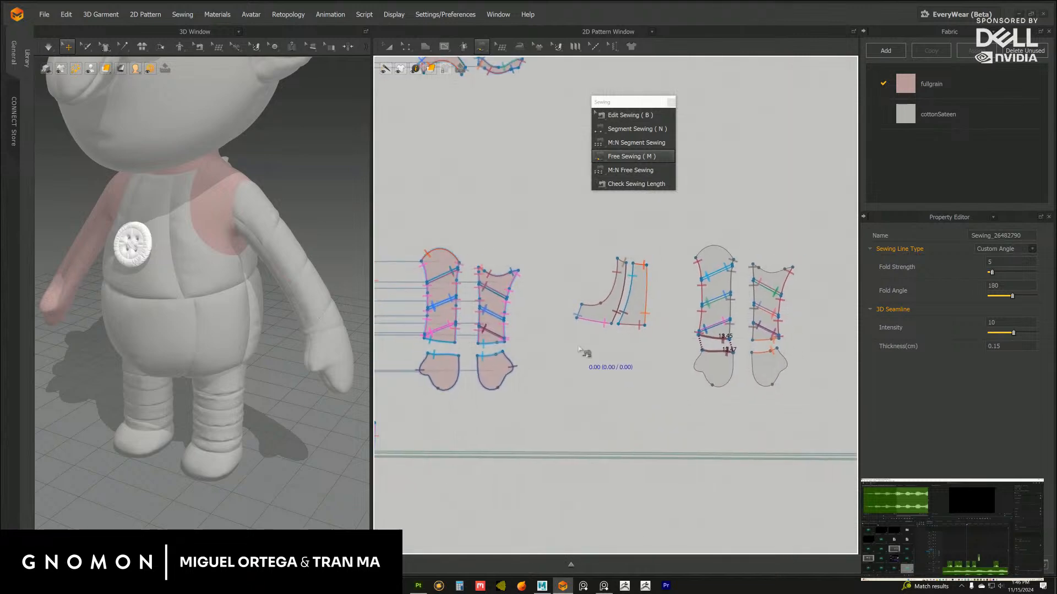
pyautogui.click(791, 268)
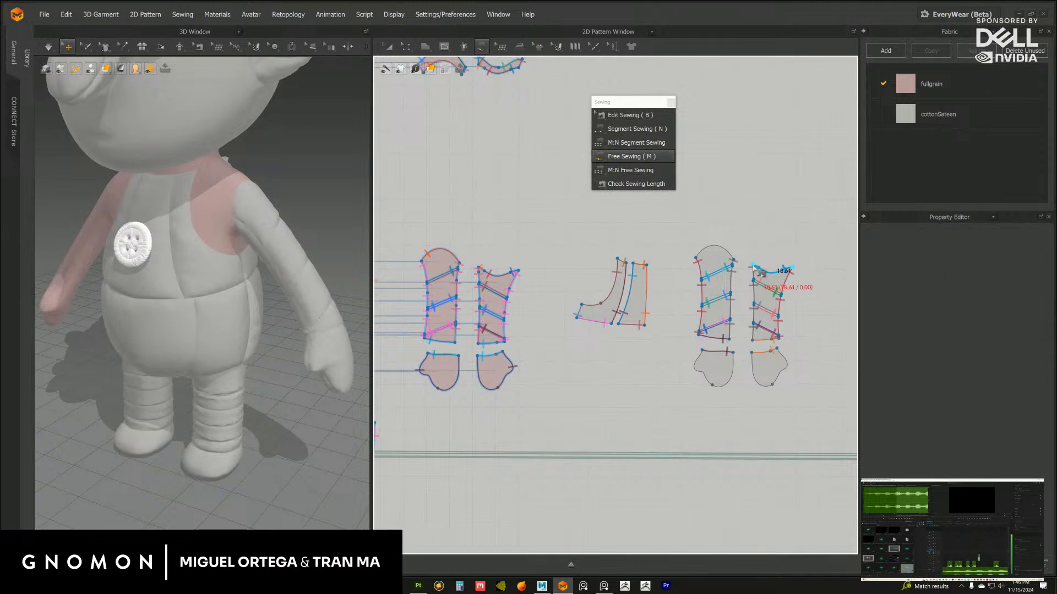
pyautogui.click(518, 272)
pyautogui.click(479, 269)
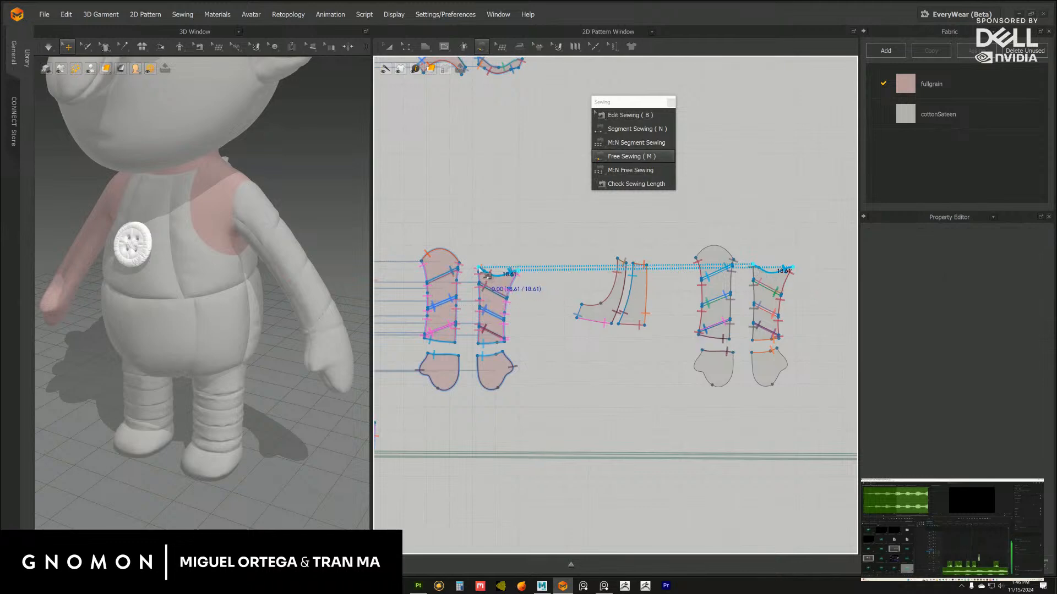
pyautogui.click(733, 260)
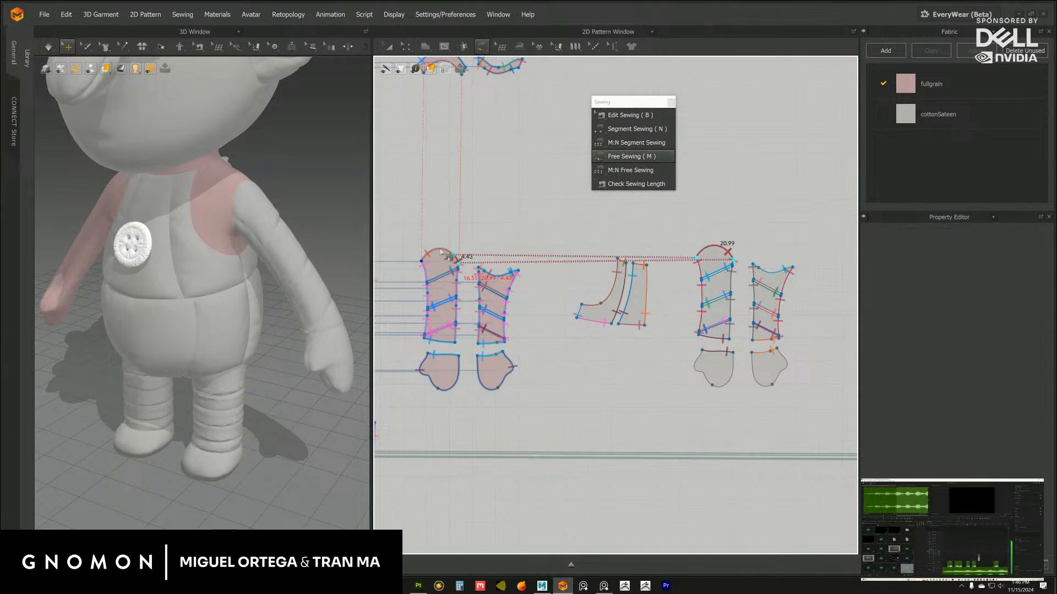
# Sew the two outer mitten outlines together, and attach the outer mitten under the round-topped sleeve to its inner counterpart
pyautogui.moveTo(658, 364); pyautogui.dragTo(629, 309, button='middle')
pyautogui.click(673, 296)
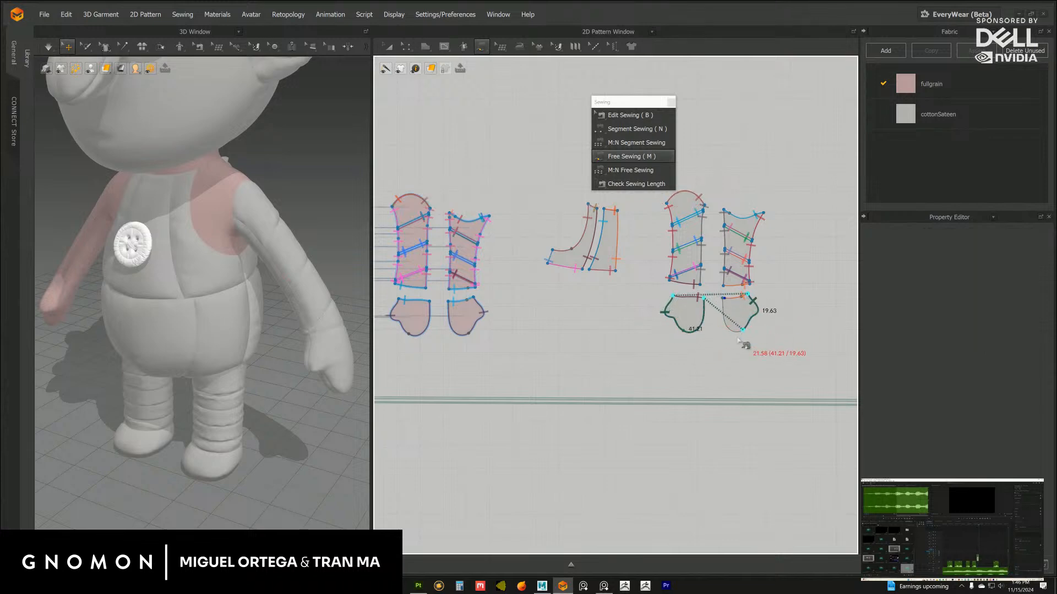
pyautogui.click(718, 312)
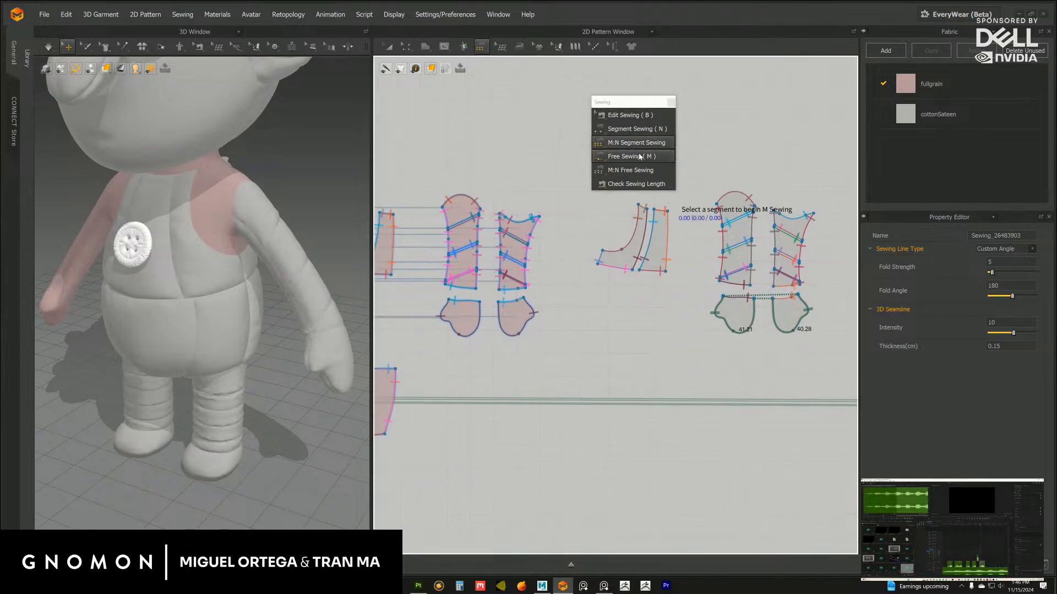
pyautogui.click(754, 298)
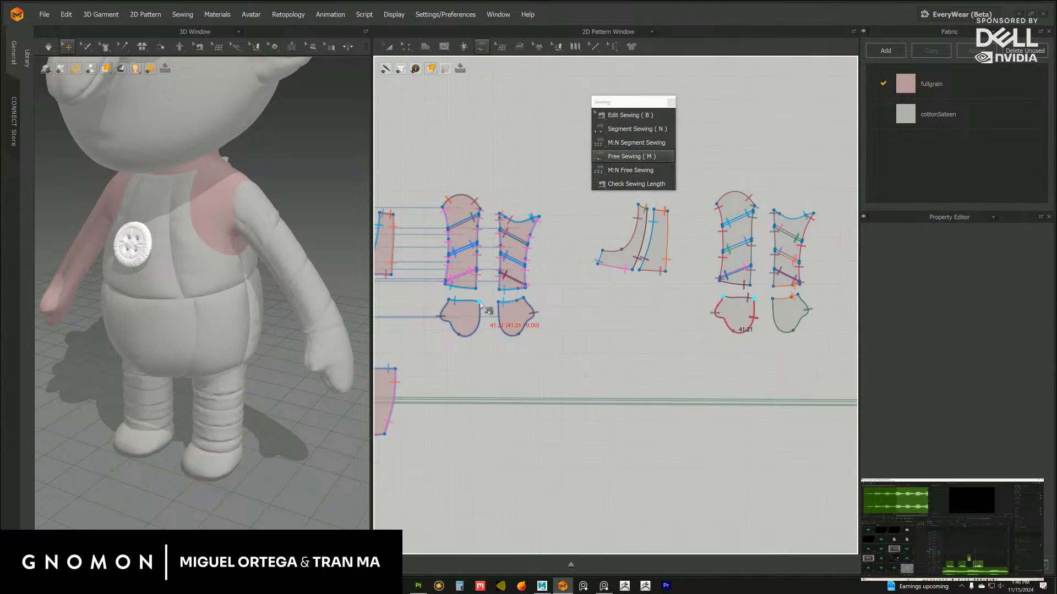
pyautogui.click(449, 300)
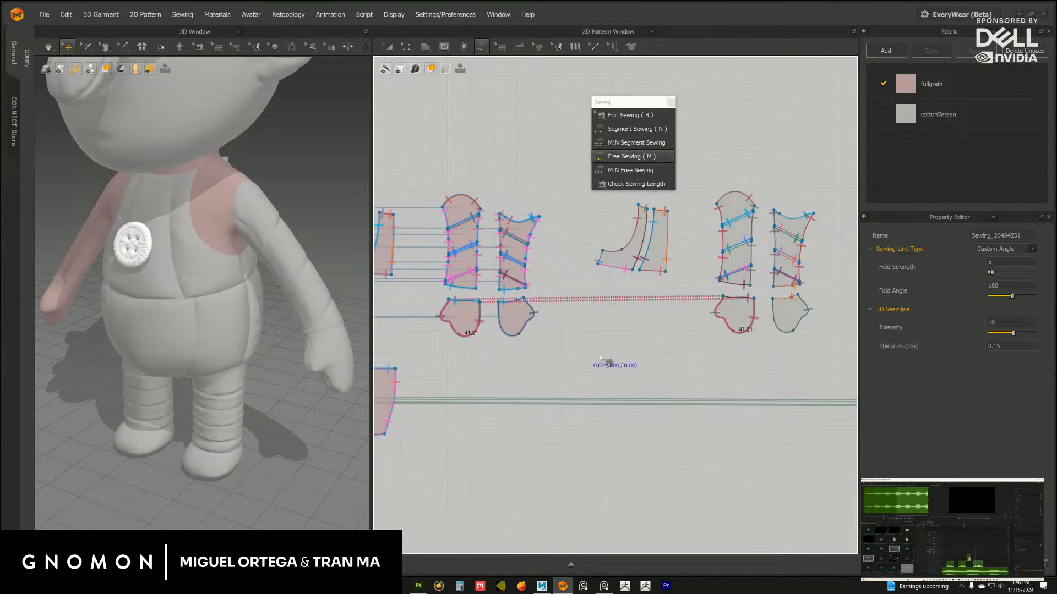
# Simulate the garment to settle the newly sewn outer arm, and inspect the diagonal strips around the forearm
pyautogui.scroll(-3, 601, 357)
pyautogui.moveTo(220, 308); pyautogui.dragTo(319, 367, button='right')
pyautogui.click(48, 47)
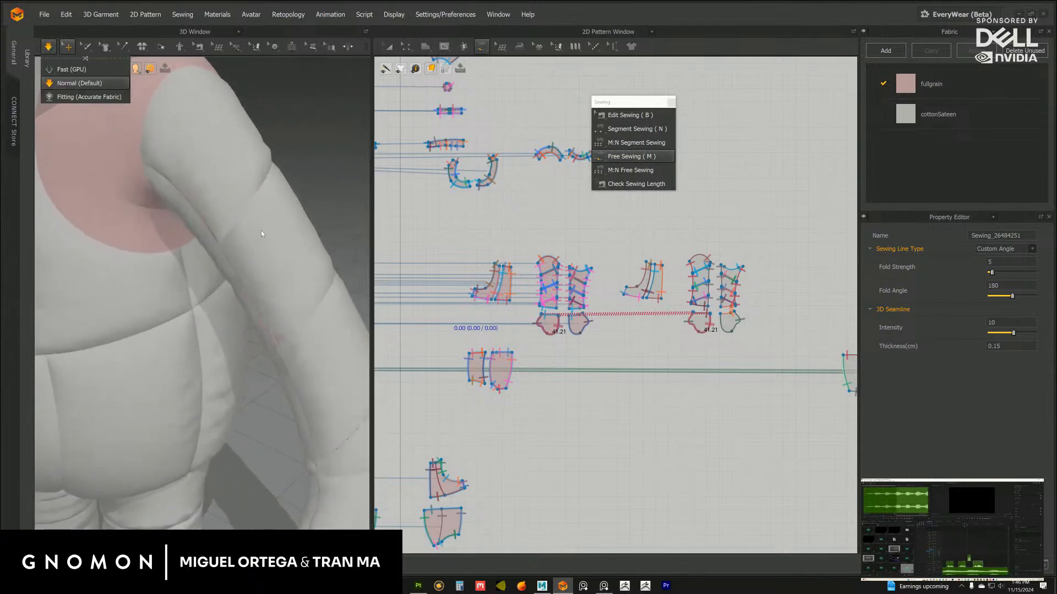
pyautogui.press('q')
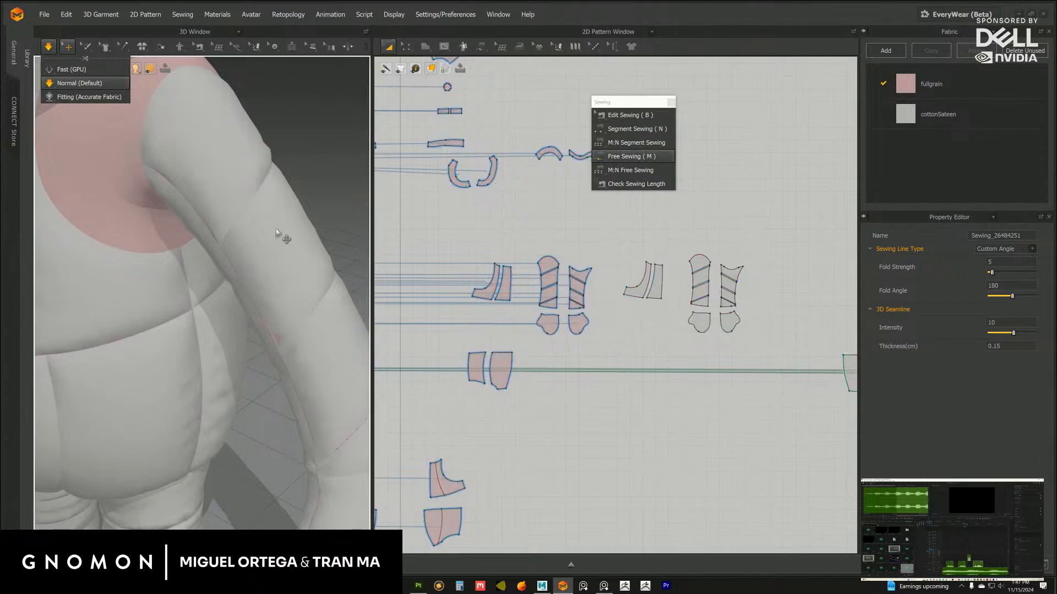
pyautogui.press('space')
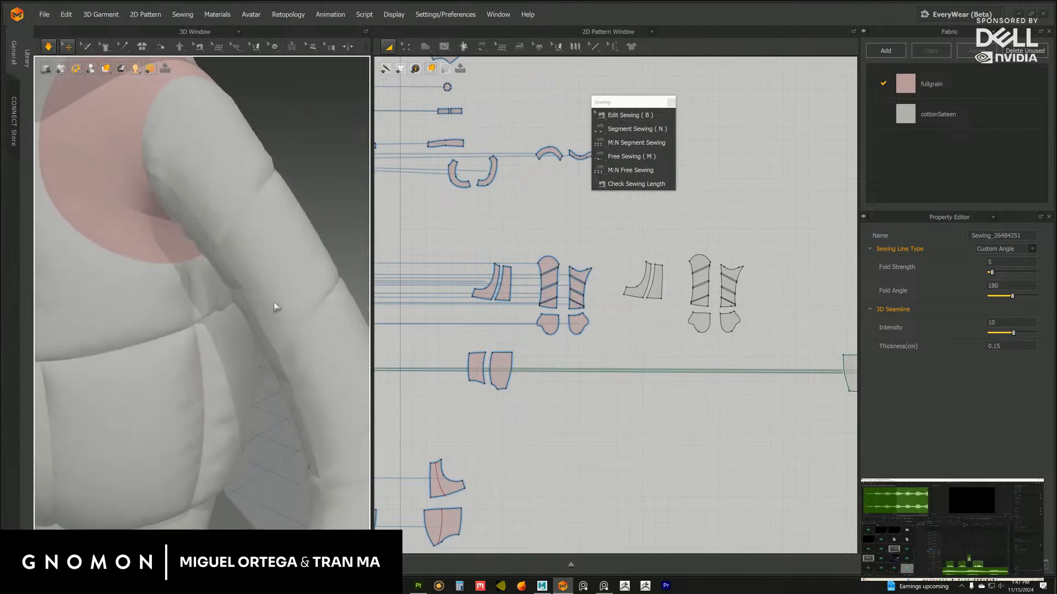
pyautogui.moveTo(273, 302); pyautogui.dragTo(239, 255, button='middle')
pyautogui.scroll(-3, 281, 288)
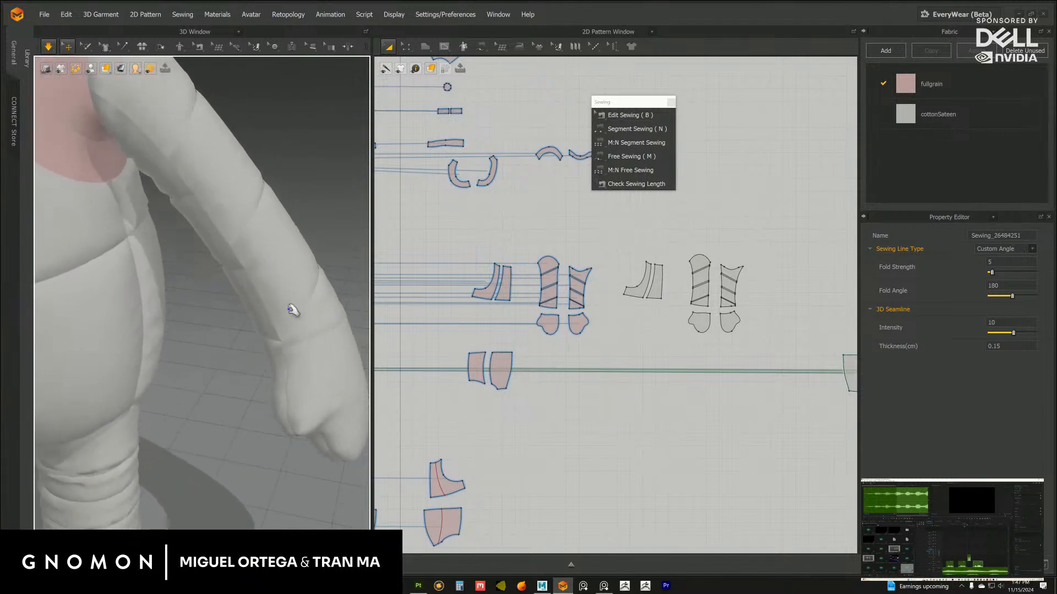
pyautogui.click(283, 338)
pyautogui.moveTo(268, 359); pyautogui.dragTo(259, 307, button='right')
pyautogui.scroll(3, 279, 360)
pyautogui.click(260, 333)
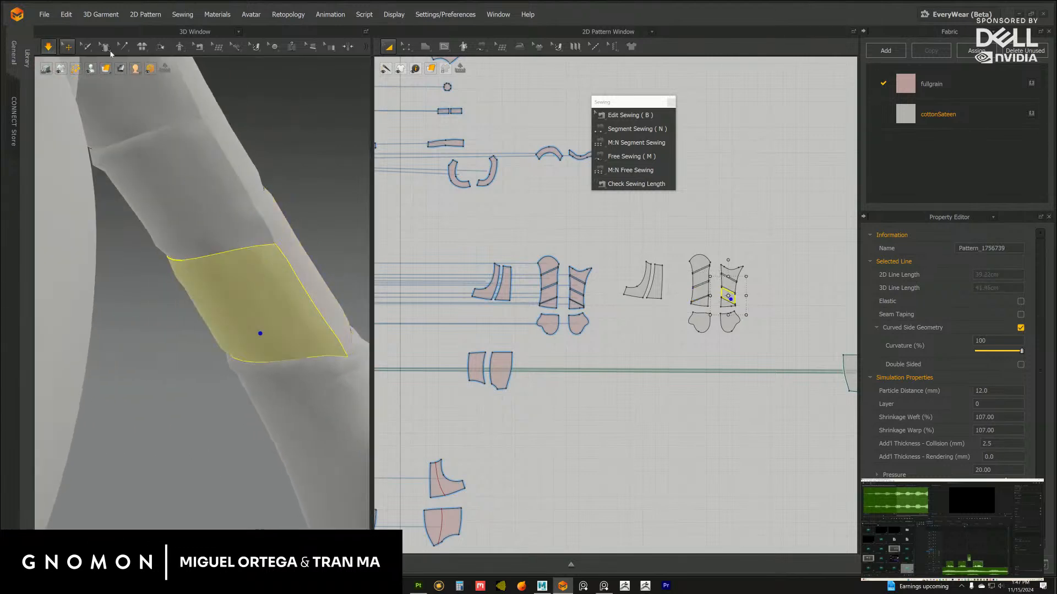
# Examine the overlapping diagonal strip seams of the concave-topped outer sleeve with Edit Sewing
pyautogui.press('m')
pyautogui.scroll(6, 666, 401)
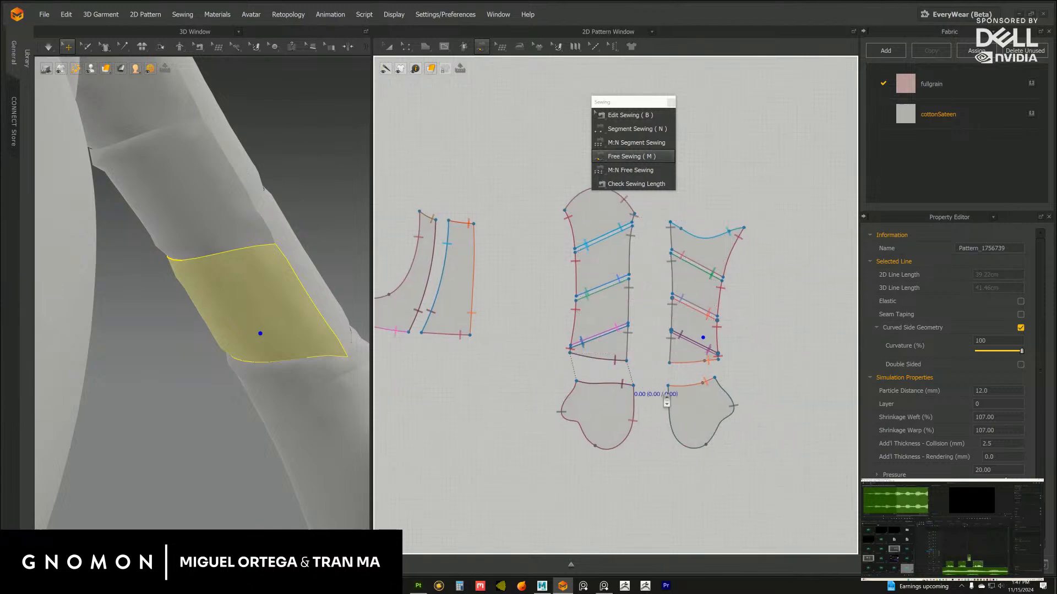
pyautogui.scroll(2, 667, 400)
pyautogui.press('b')
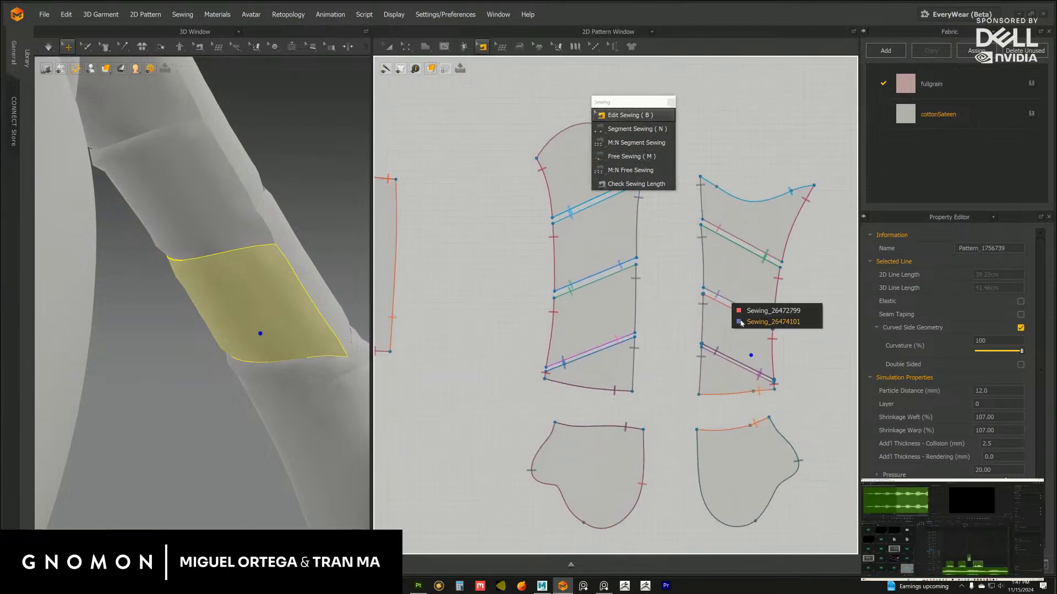
pyautogui.click(737, 309)
pyautogui.moveTo(705, 334); pyautogui.dragTo(669, 325, button='middle')
pyautogui.click(706, 308)
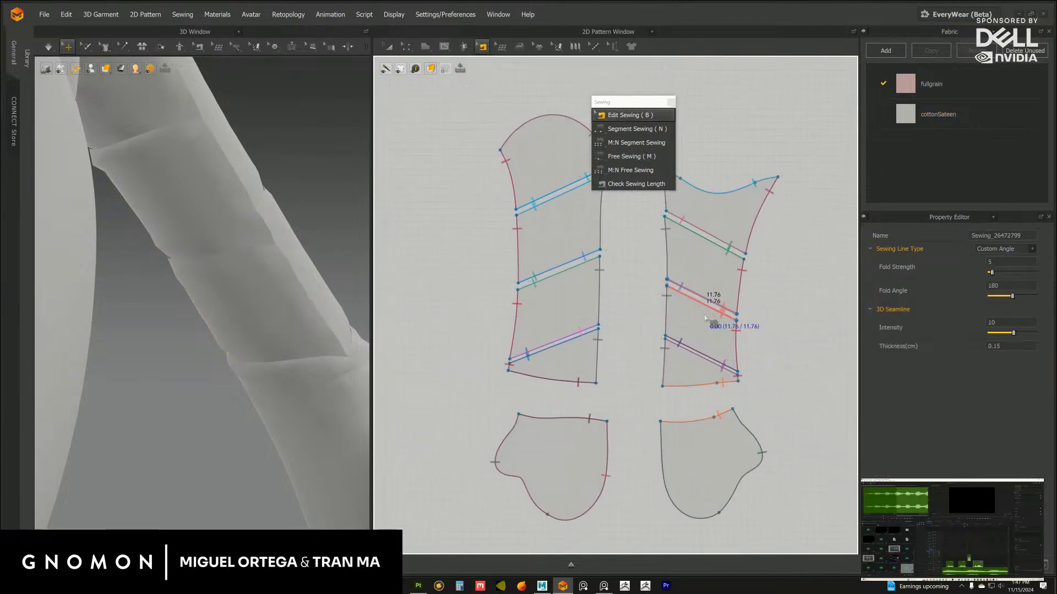
pyautogui.click(713, 248)
pyautogui.click(704, 366)
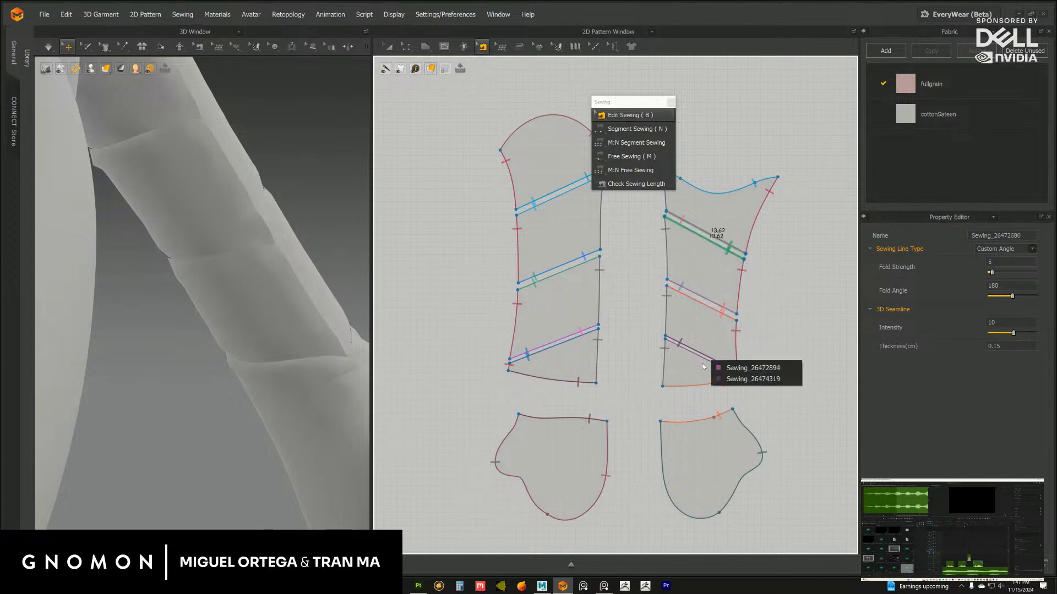
# Run the simulation on the whole outer arm again, check an upper-arm strip, and stop the simulation
pyautogui.scroll(-6, 292, 395)
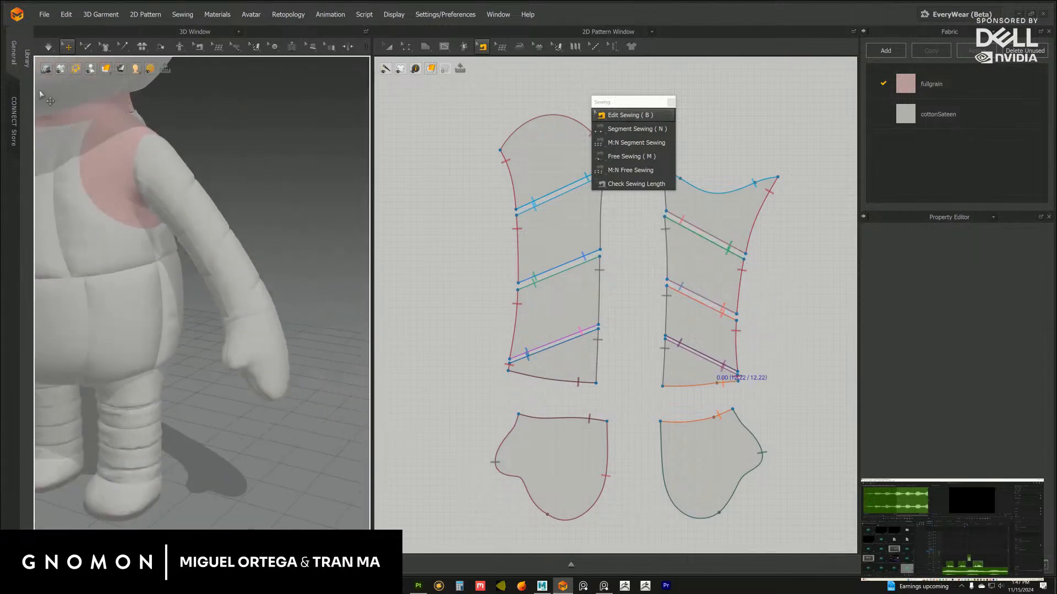
pyautogui.click(48, 46)
pyautogui.click(265, 226)
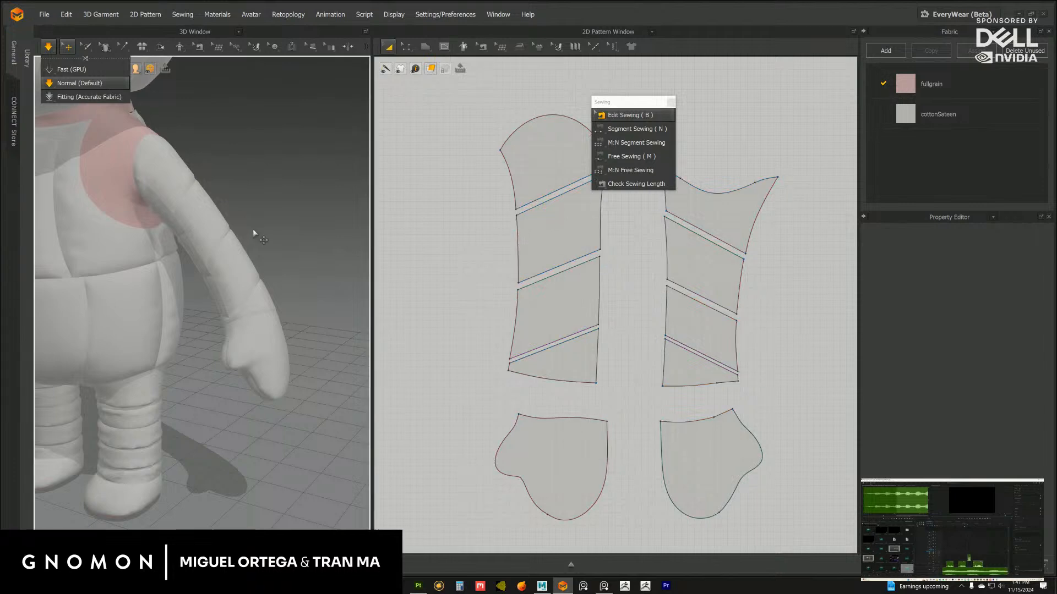
pyautogui.press('space')
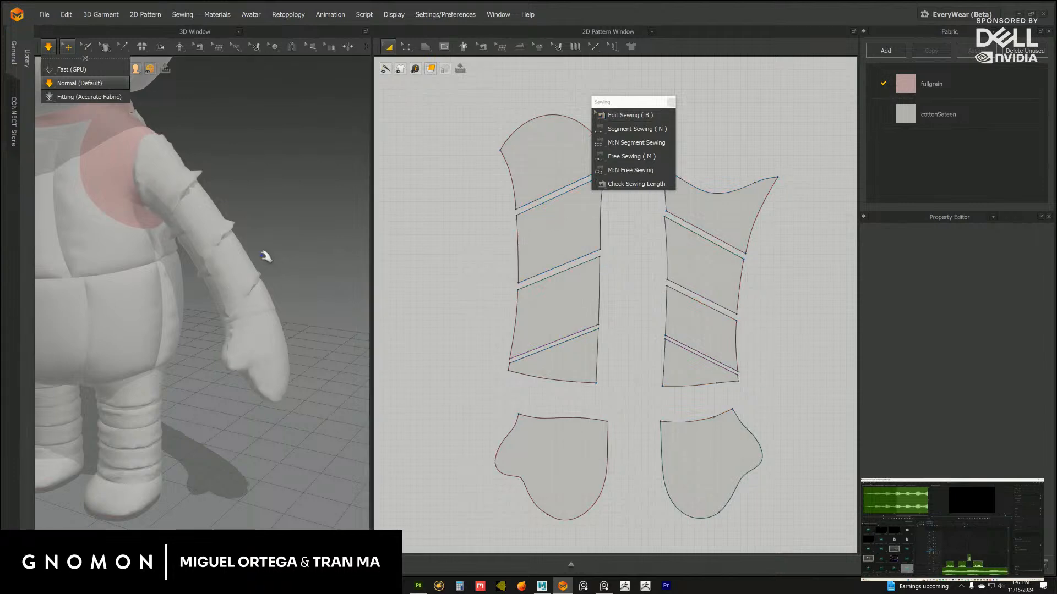
pyautogui.moveTo(199, 276); pyautogui.dragTo(217, 229, button='right')
pyautogui.click(220, 209)
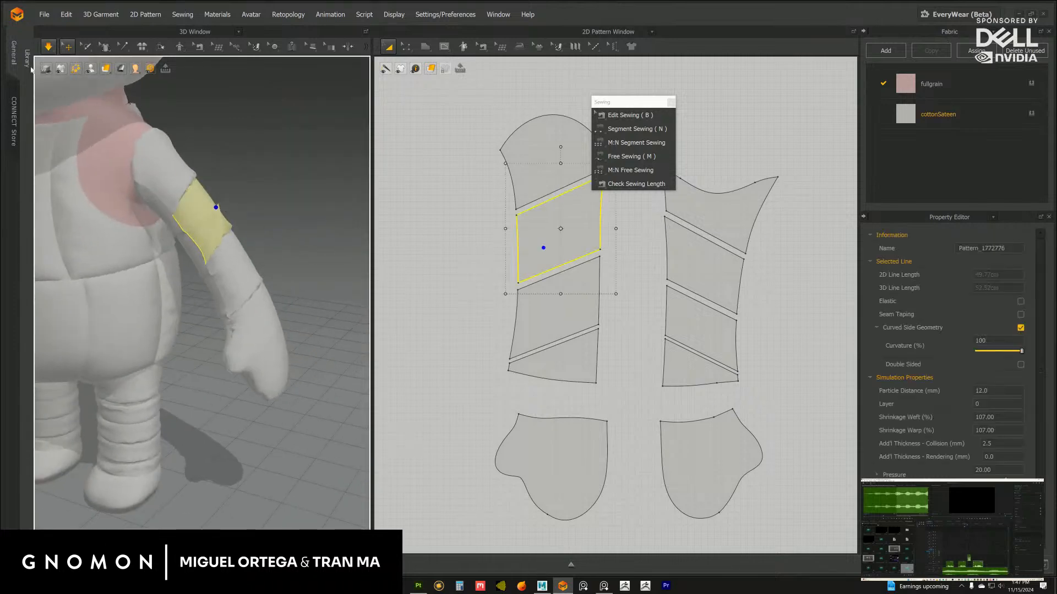
pyautogui.click(49, 47)
# Select all outer sleeve and mitten patterns together and raise their Pressure to 44
pyautogui.press('b')
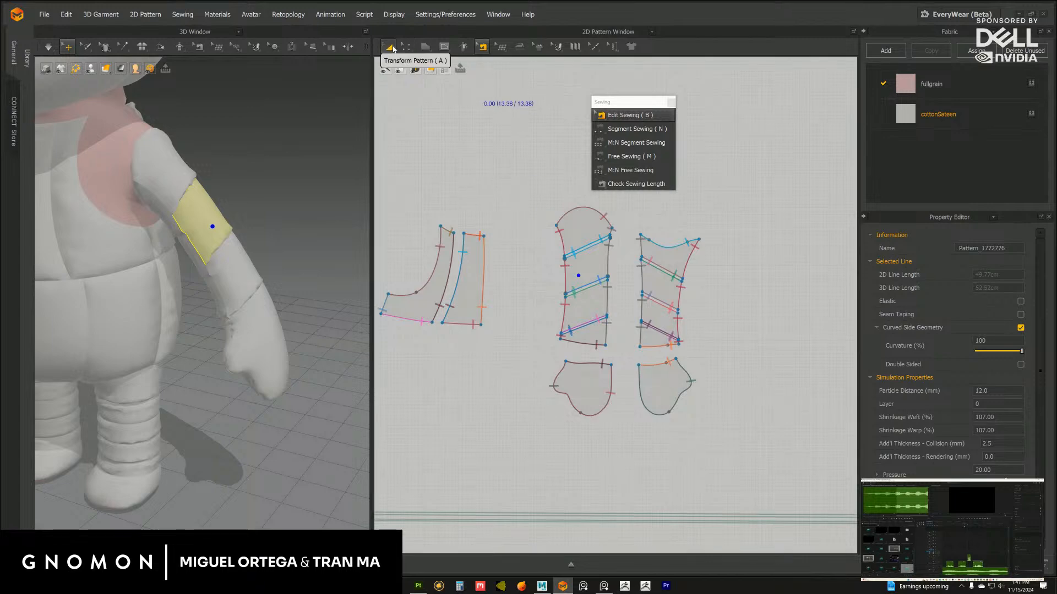
pyautogui.press('a')
pyautogui.moveTo(521, 175); pyautogui.dragTo(722, 428)
pyautogui.moveTo(305, 327); pyautogui.dragTo(269, 313, button='right')
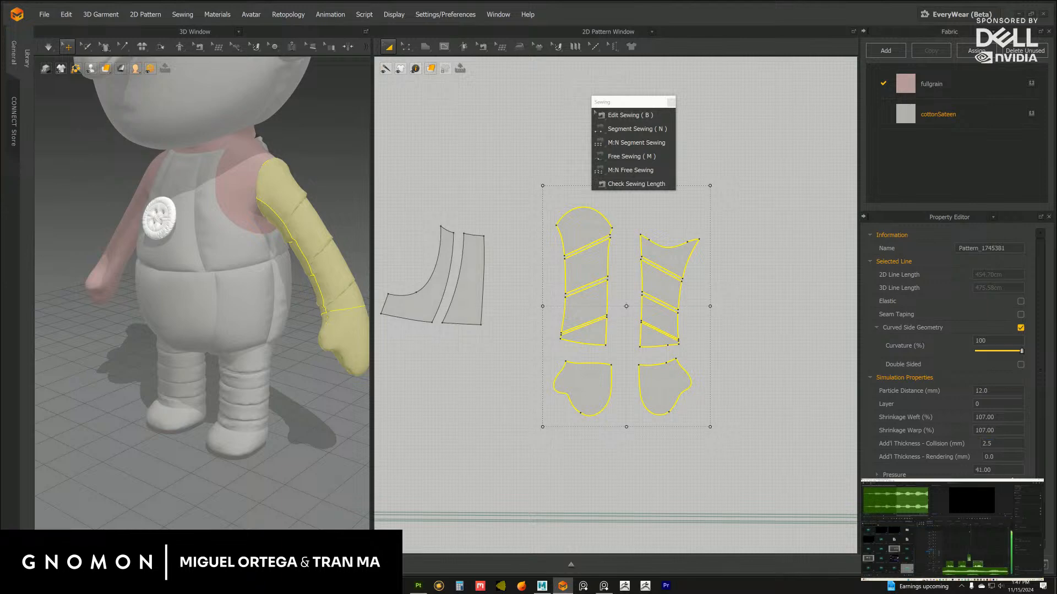
# Simulate the garment with the raised arm pressure, inspect the shoulder and upper back from behind, and stop the simulation
pyautogui.click(49, 46)
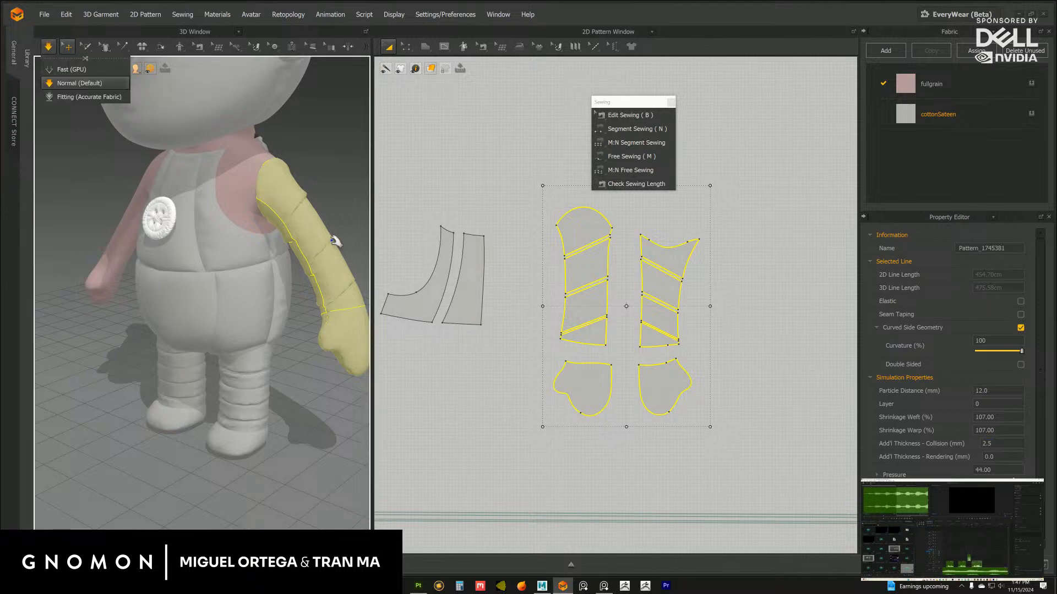
pyautogui.moveTo(265, 226); pyautogui.dragTo(226, 216, button='right')
pyautogui.click(214, 208)
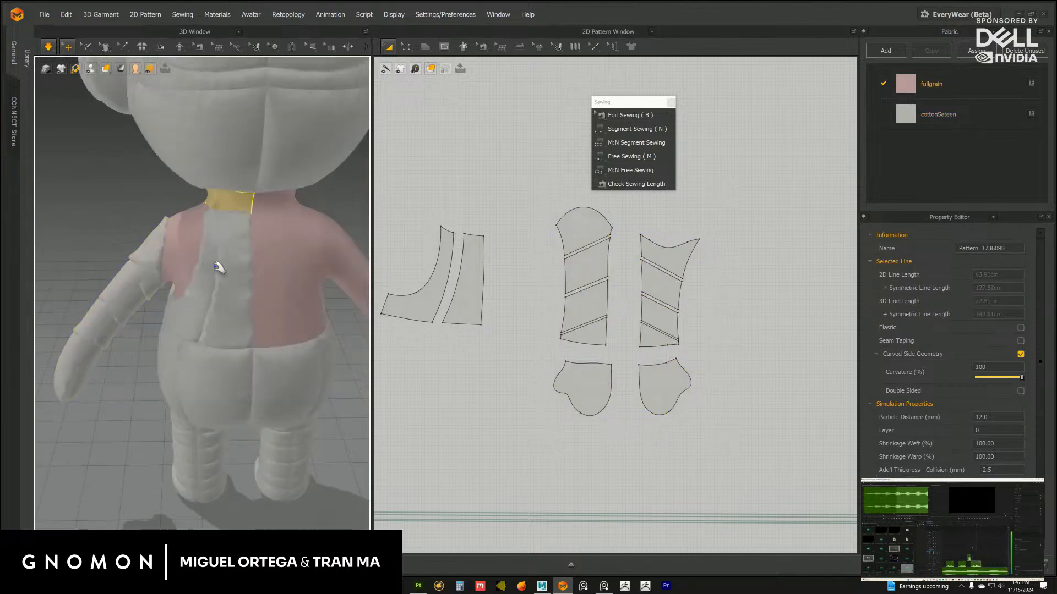
pyautogui.moveTo(219, 268); pyautogui.dragTo(213, 240, button='right')
pyautogui.click(46, 44)
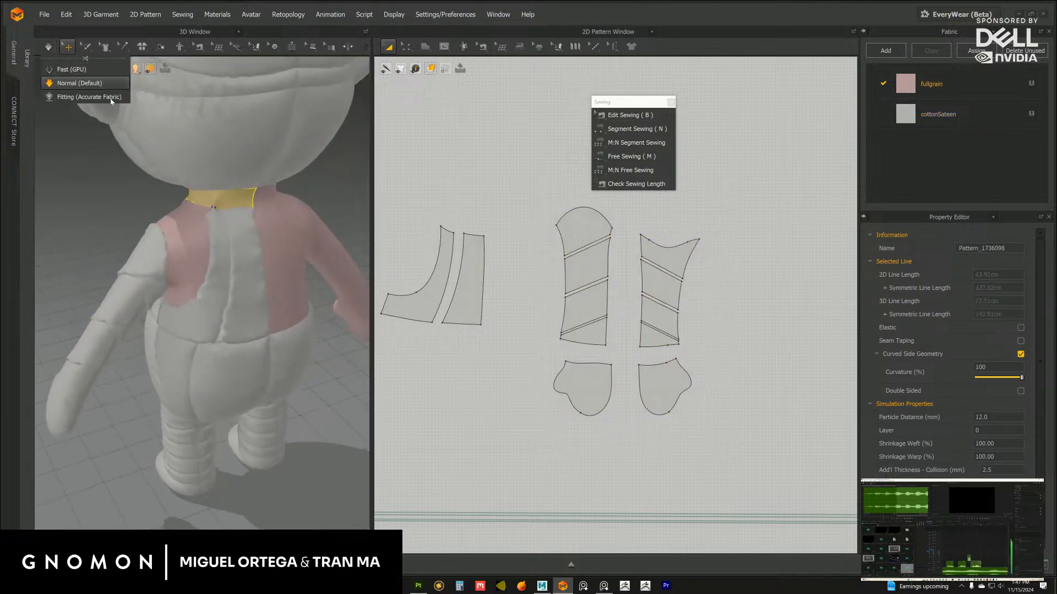
# Delete the seam on the short top edge of the curved outer back panel and restart the simulation
pyautogui.moveTo(470, 279); pyautogui.dragTo(527, 284, button='middle')
pyautogui.click(220, 257)
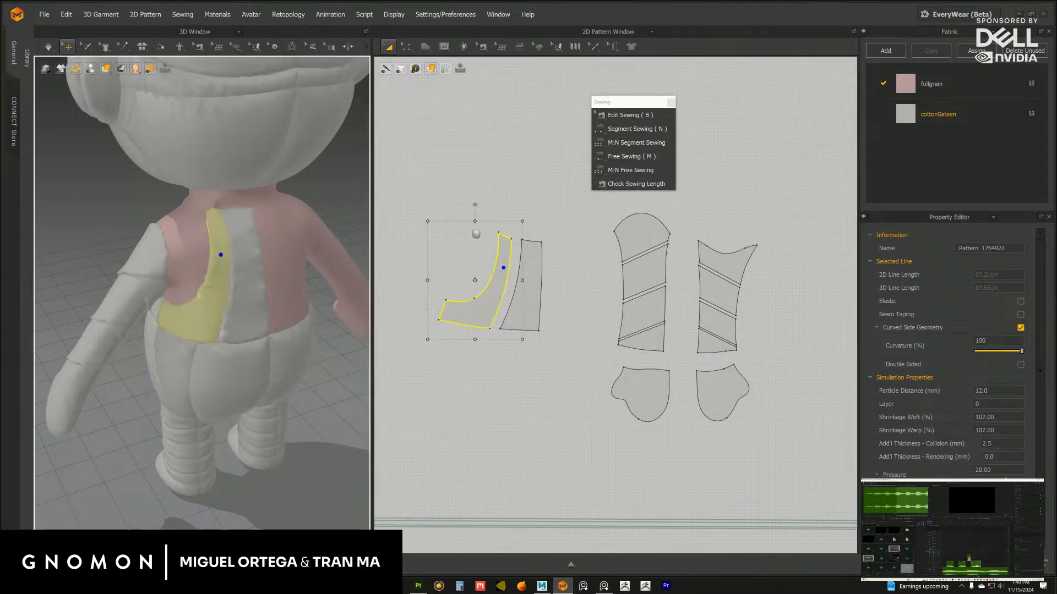
pyautogui.moveTo(518, 242); pyautogui.dragTo(633, 247, button='middle')
pyautogui.press('b')
pyautogui.click(633, 245)
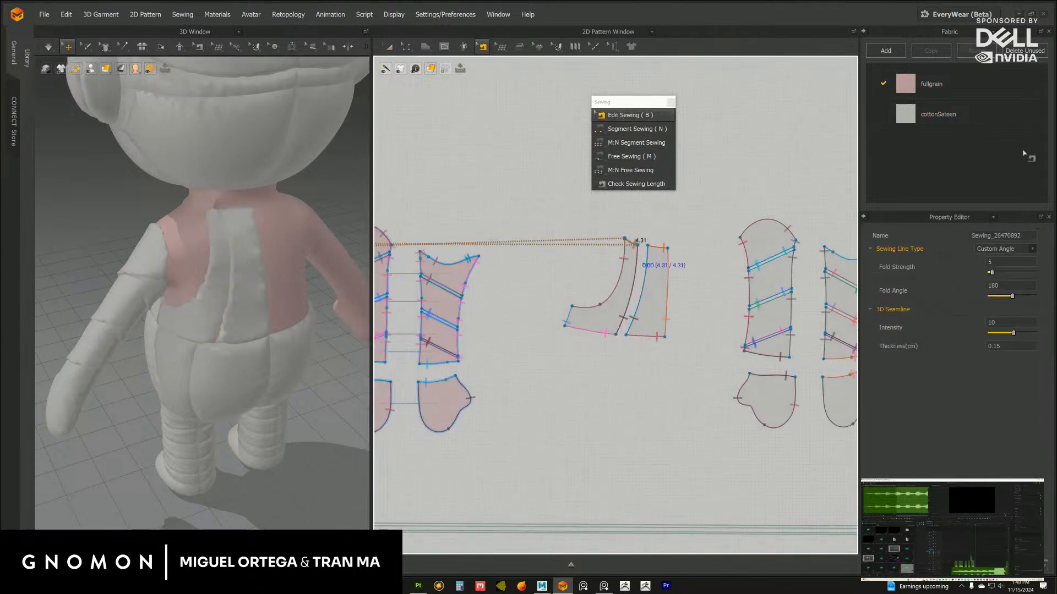
pyautogui.press('Delete')
pyautogui.click(50, 48)
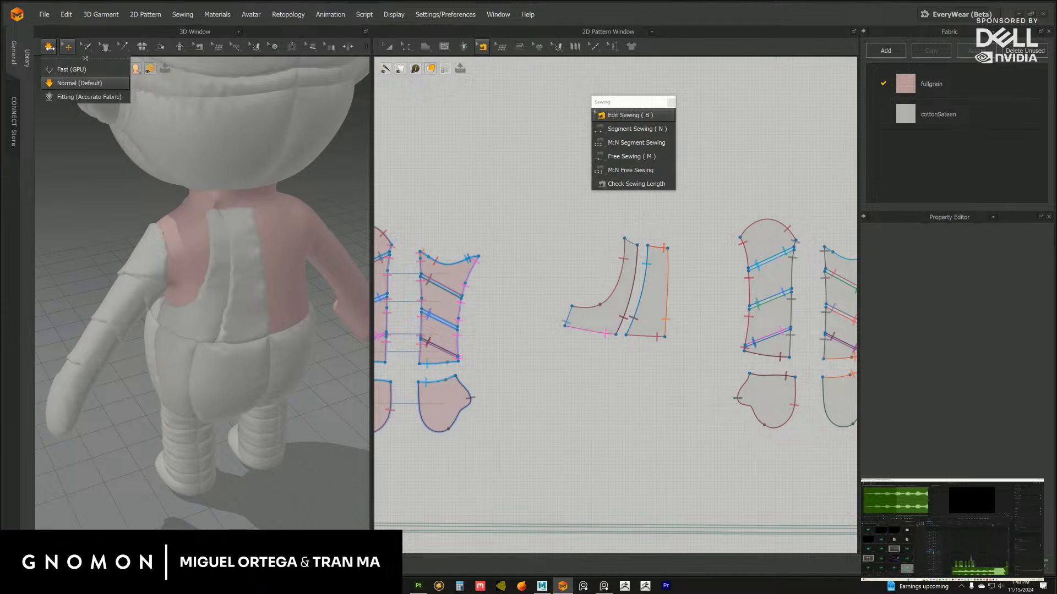
# Pull the upper end of the curved outer back panel into place during simulation, check it from the side, and stop simulating
pyautogui.press('q')
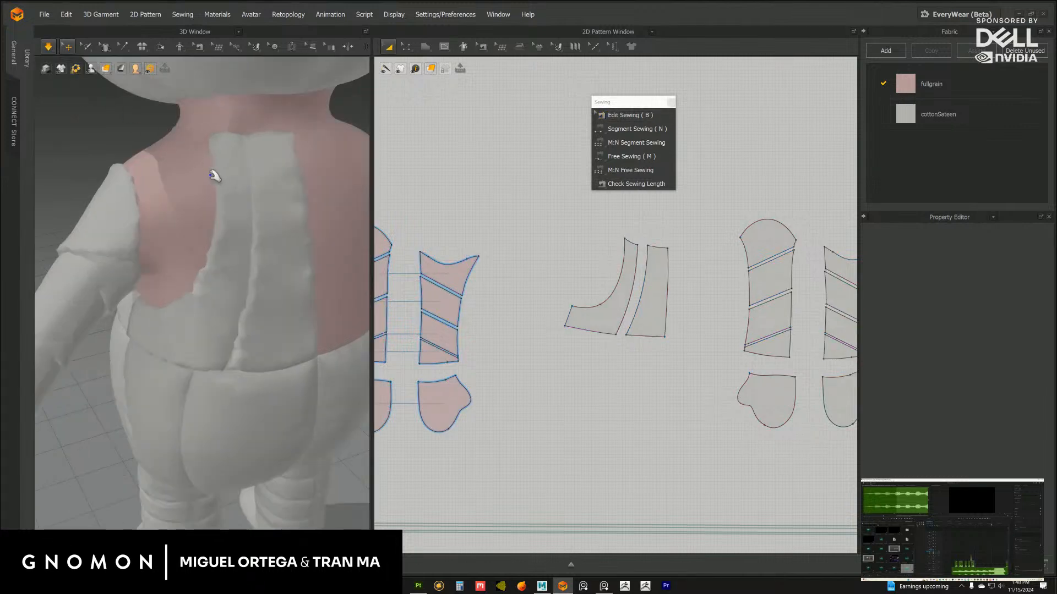
pyautogui.scroll(5, 213, 168)
pyautogui.click(226, 155)
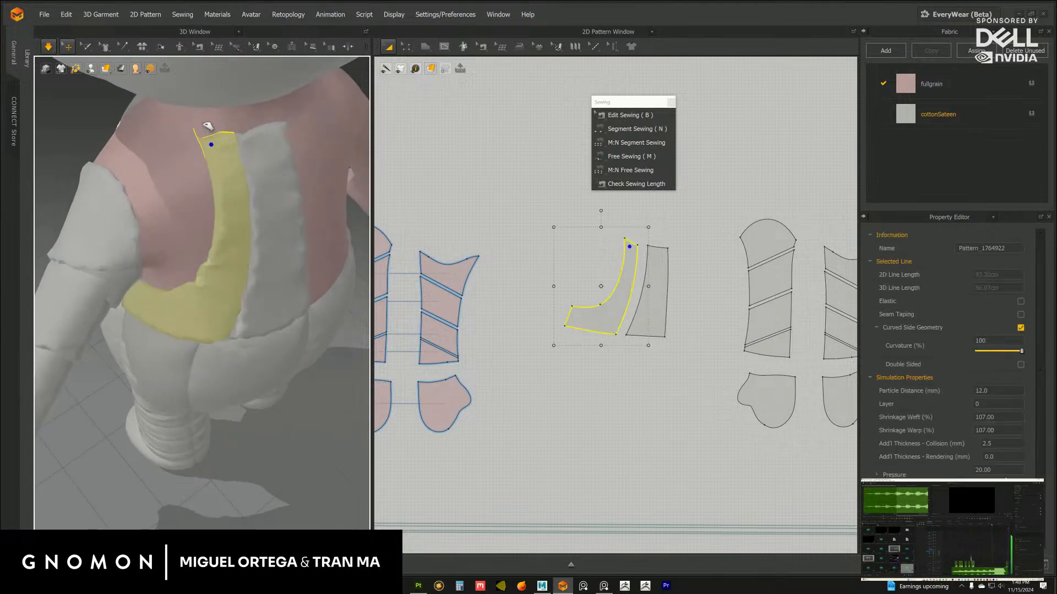
pyautogui.moveTo(208, 126)
pyautogui.mouseDown()
pyautogui.moveTo(208, 102)
pyautogui.moveTo(206, 144)
pyautogui.moveTo(216, 126)
pyautogui.mouseUp()
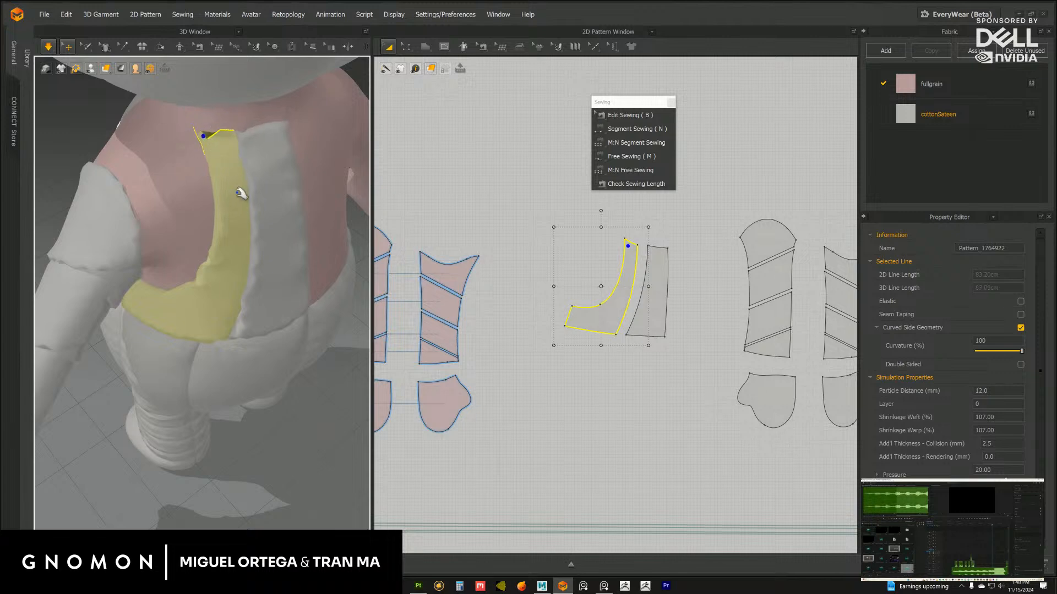
pyautogui.scroll(-5, 223, 207)
pyautogui.moveTo(267, 196); pyautogui.dragTo(203, 217, button='right')
pyautogui.scroll(5, 203, 217)
pyautogui.press('b')
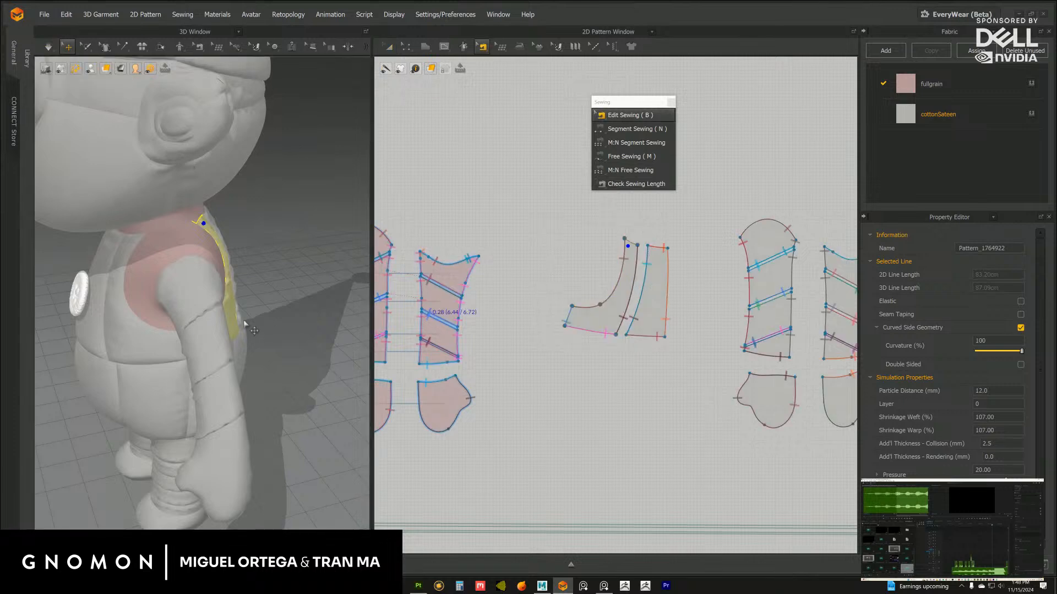
# Select all outer sleeve and mitten patterns together and raise their Pressure to 70
pyautogui.moveTo(721, 319); pyautogui.dragTo(601, 306, button='middle')
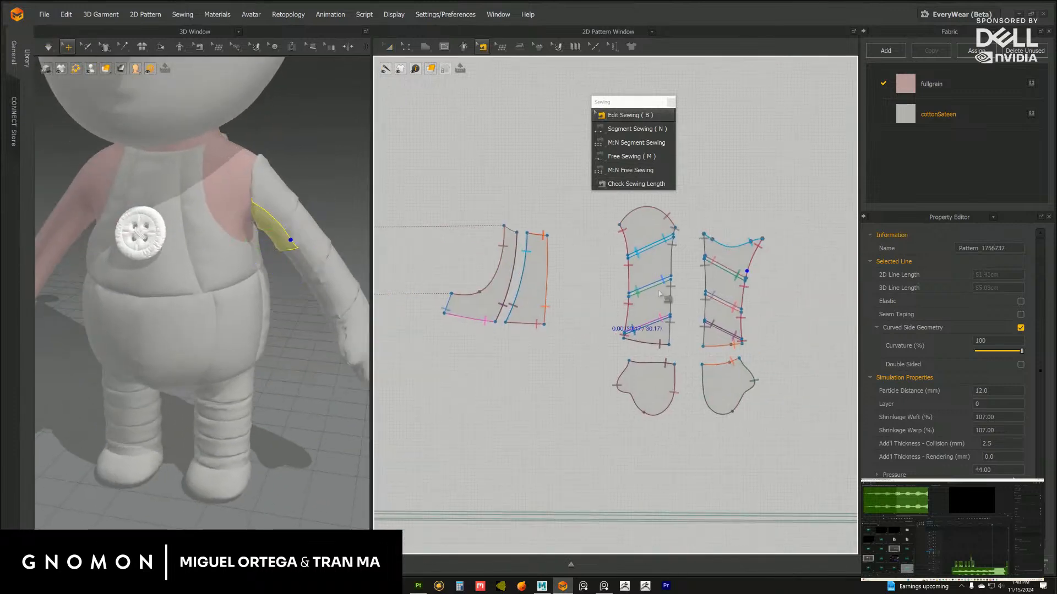
pyautogui.click(388, 48)
pyautogui.moveTo(298, 251); pyautogui.dragTo(428, 245, button='right')
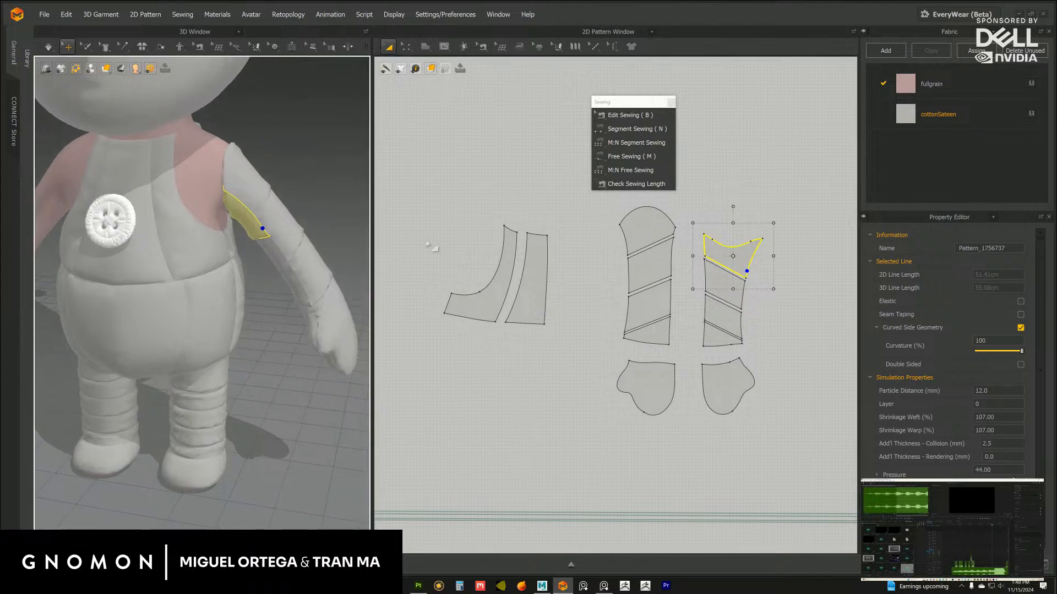
pyautogui.moveTo(567, 223); pyautogui.dragTo(533, 232, button='middle')
pyautogui.moveTo(555, 206); pyautogui.dragTo(762, 440)
pyautogui.moveTo(1013, 480); pyautogui.dragTo(1016, 481)
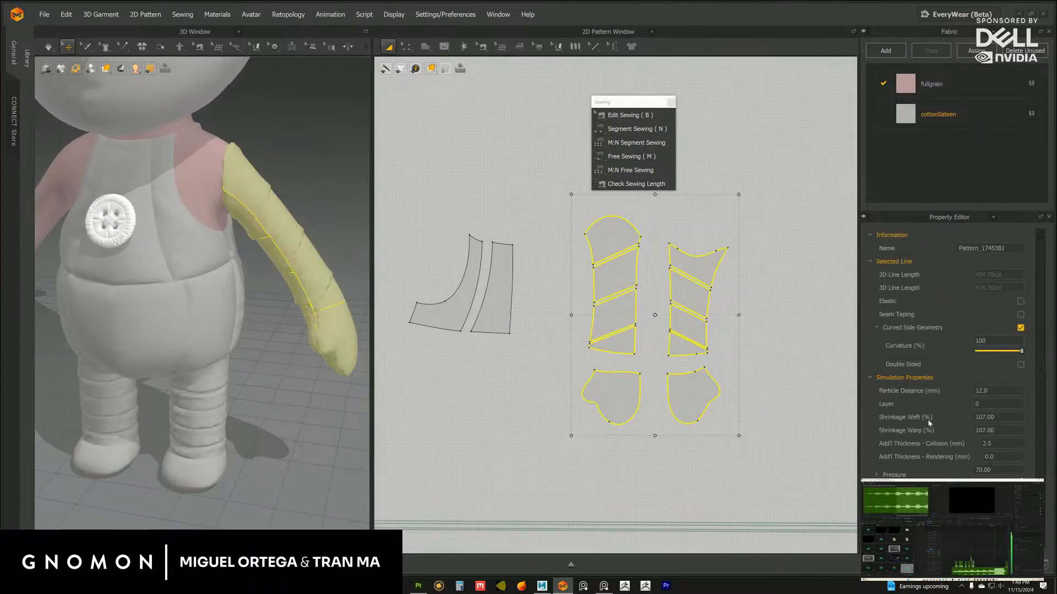
# Simulate the garment and set Shrinkage Weft and Shrinkage Warp of the selected arm patterns to 105
pyautogui.click(48, 46)
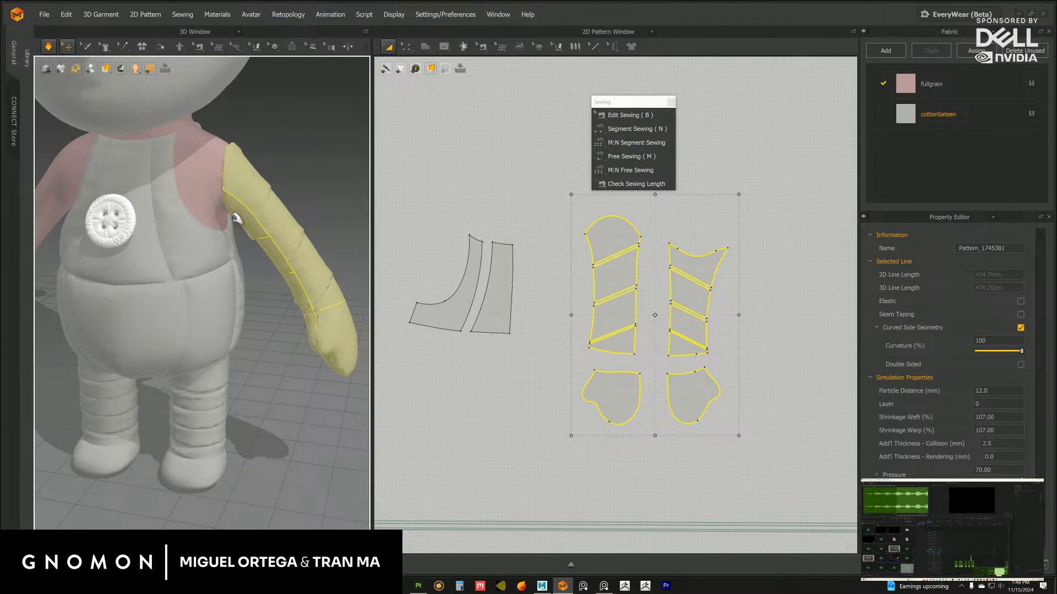
pyautogui.moveTo(238, 219); pyautogui.dragTo(182, 220, button='right')
pyautogui.click(984, 417)
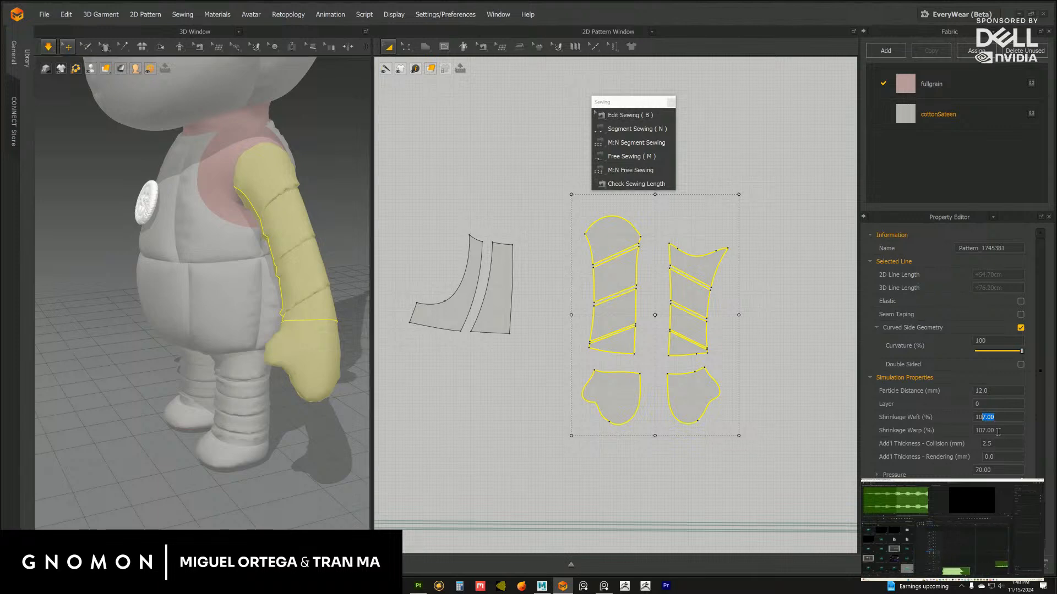
pyautogui.moveTo(984, 431); pyautogui.dragTo(982, 431)
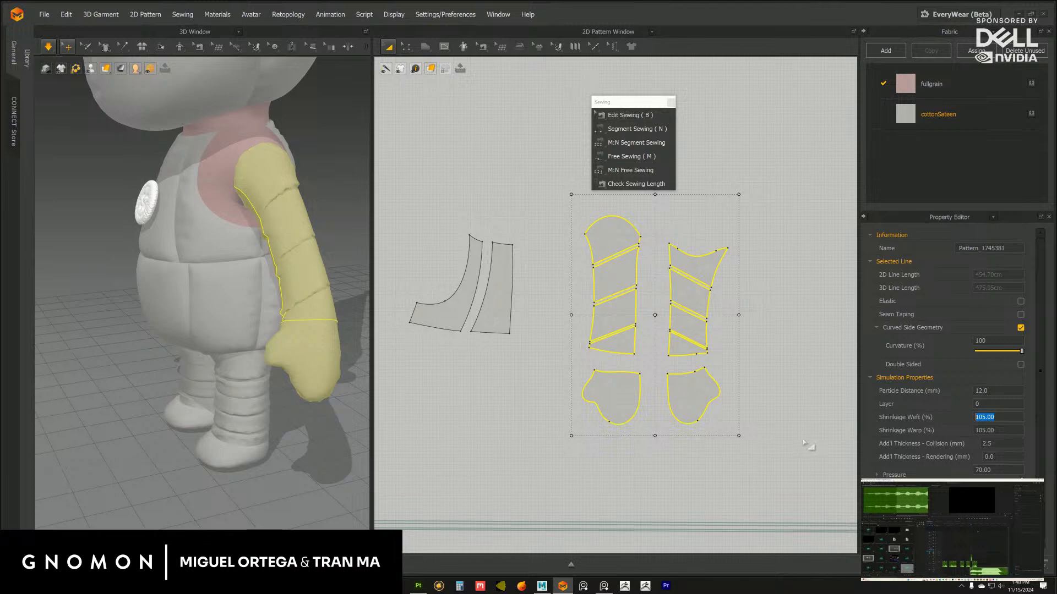
# Try the fullgrain fabric on the selected arm patterns, inspect the arm, and reassign cottonSateen to them
pyautogui.click(1031, 84)
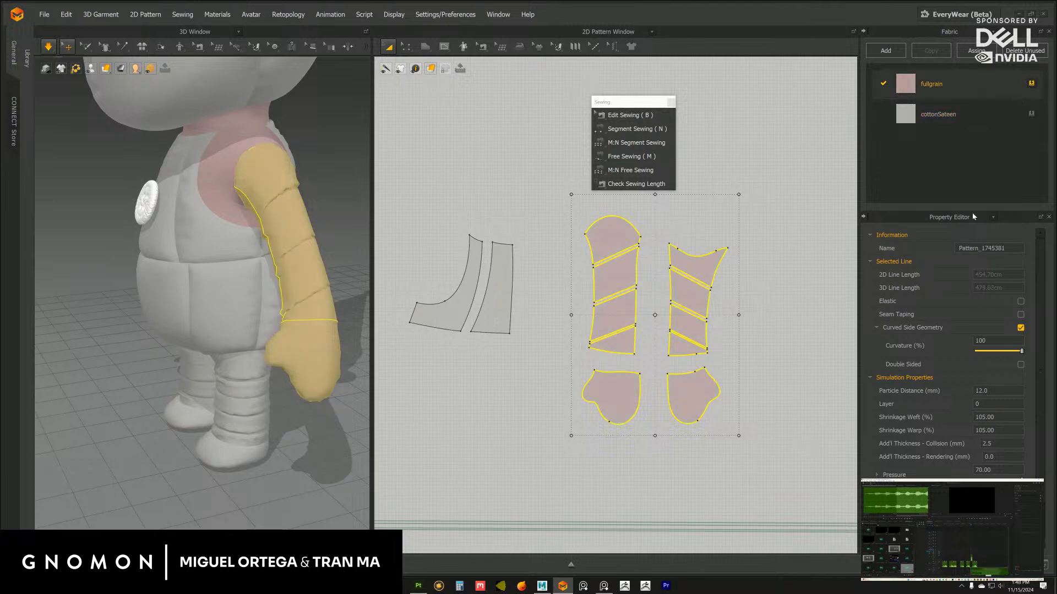
pyautogui.doubleClick(994, 416)
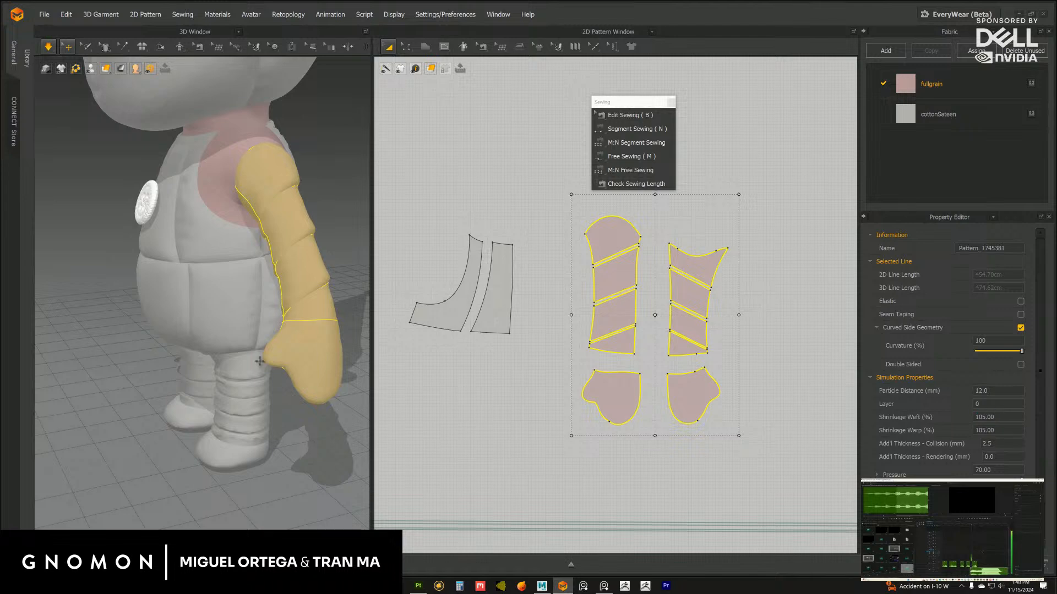
pyautogui.moveTo(319, 366)
pyautogui.mouseDown(button='right')
pyautogui.moveTo(308, 370)
pyautogui.moveTo(319, 373)
pyautogui.mouseUp(button='right')
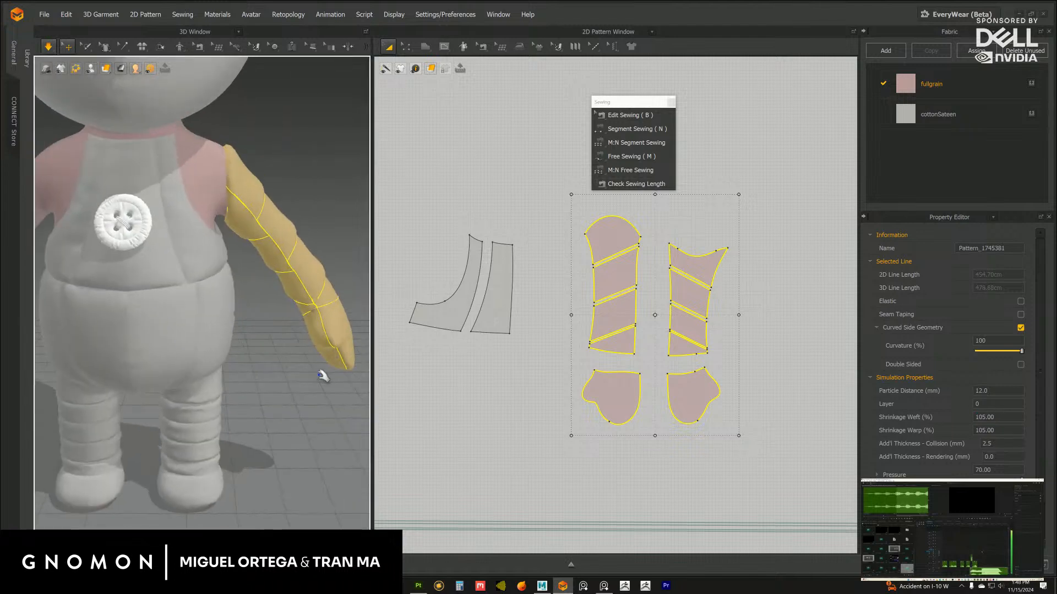
pyautogui.click(1032, 114)
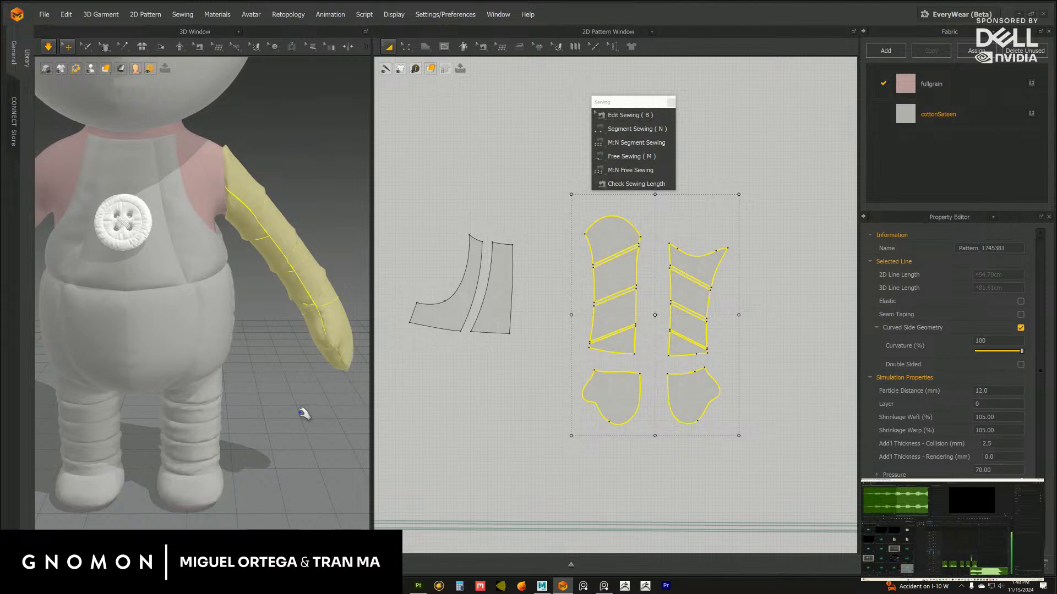
# Clear the selection, inspect the simulated outer arm on the whole gnome, and stop the simulation
pyautogui.click(283, 347)
pyautogui.scroll(-4, 241, 328)
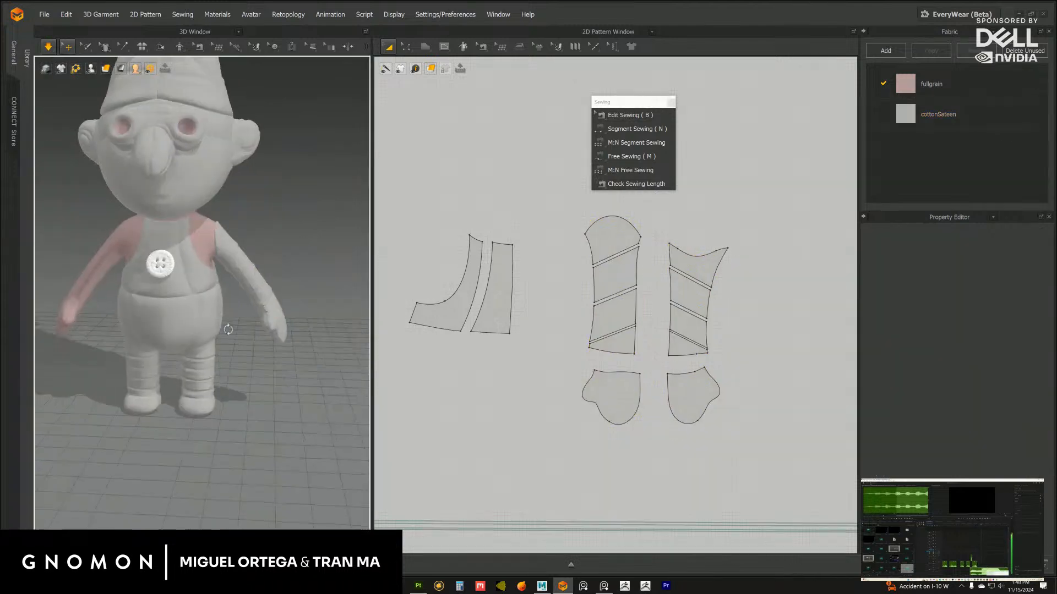
pyautogui.moveTo(226, 328)
pyautogui.mouseDown(button='right')
pyautogui.moveTo(188, 333)
pyautogui.moveTo(265, 336)
pyautogui.moveTo(217, 329)
pyautogui.moveTo(242, 332)
pyautogui.mouseUp(button='right')
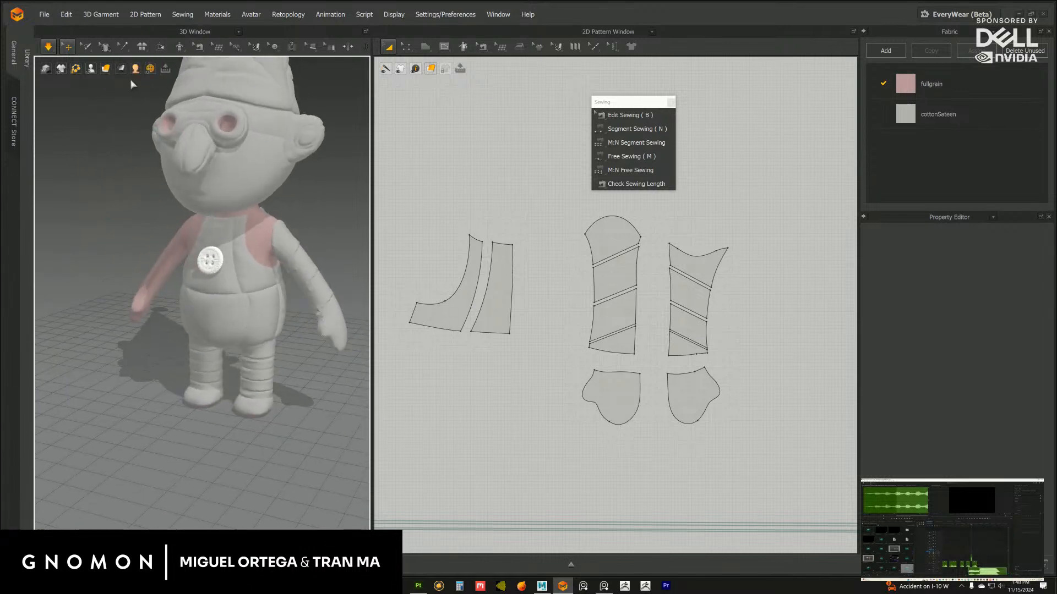
pyautogui.click(48, 47)
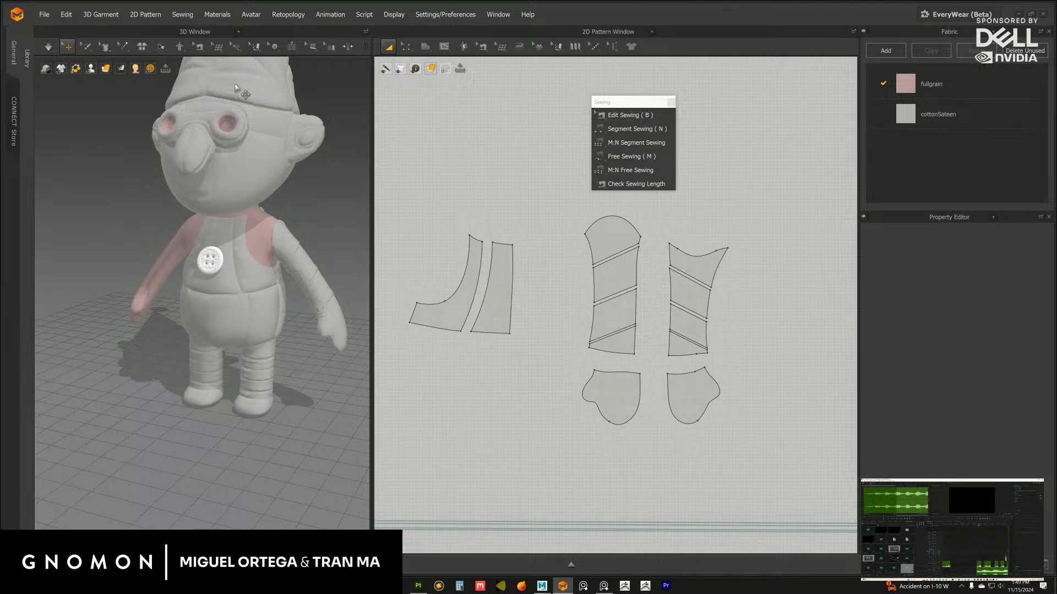
# Reselect all outer sleeve and mitten patterns, set Shrinkage Weft and Warp to 102, and restart the simulation
pyautogui.scroll(10, 259, 332)
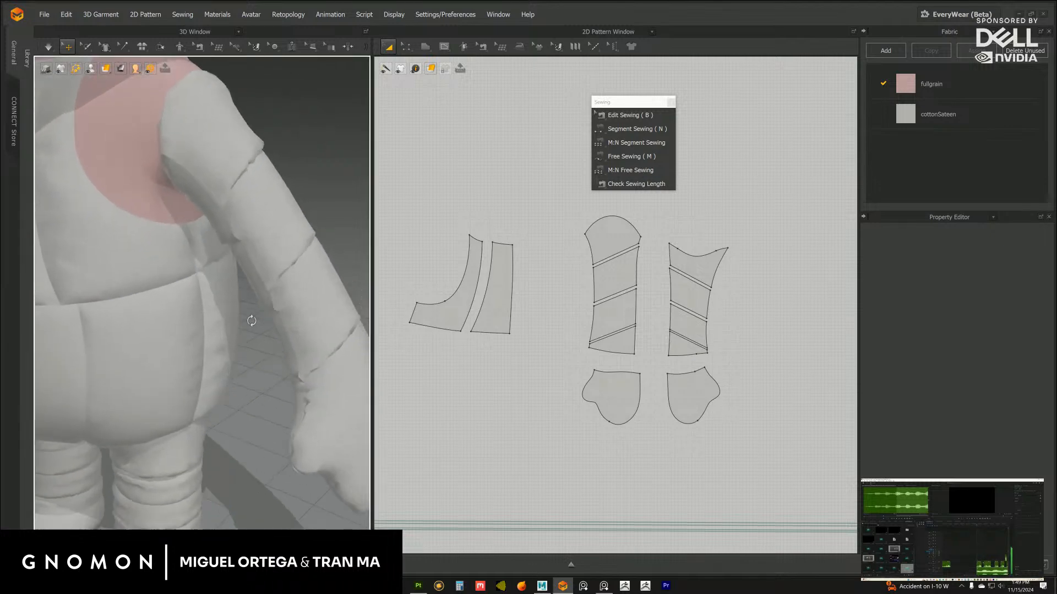
pyautogui.click(235, 310)
pyautogui.moveTo(236, 309); pyautogui.dragTo(302, 220, button='right')
pyautogui.moveTo(549, 194); pyautogui.dragTo(771, 460)
pyautogui.moveTo(1008, 417); pyautogui.dragTo(984, 418)
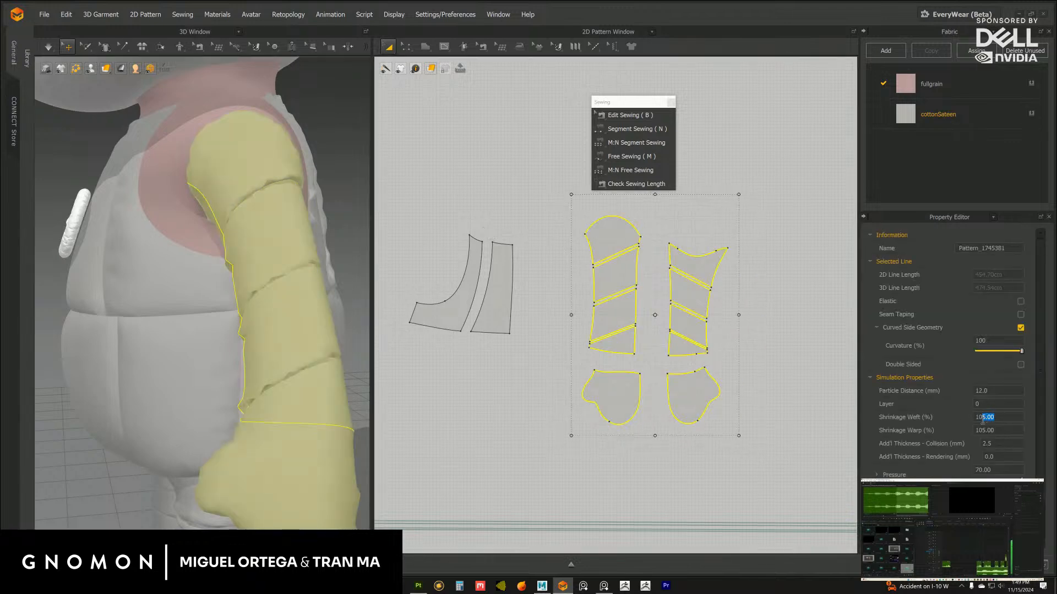
pyautogui.click(792, 470)
pyautogui.press('space')
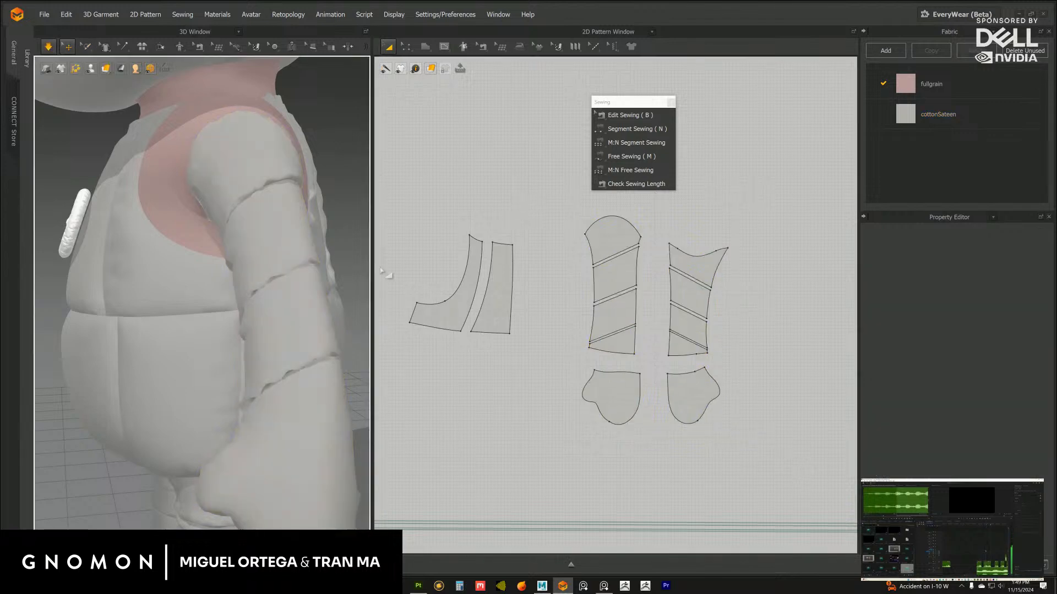
# Tug the individual outer sleeve strips in the running simulation to settle their overlaps, checking the arm from several sides
pyautogui.moveTo(217, 373); pyautogui.dragTo(278, 269, button='right')
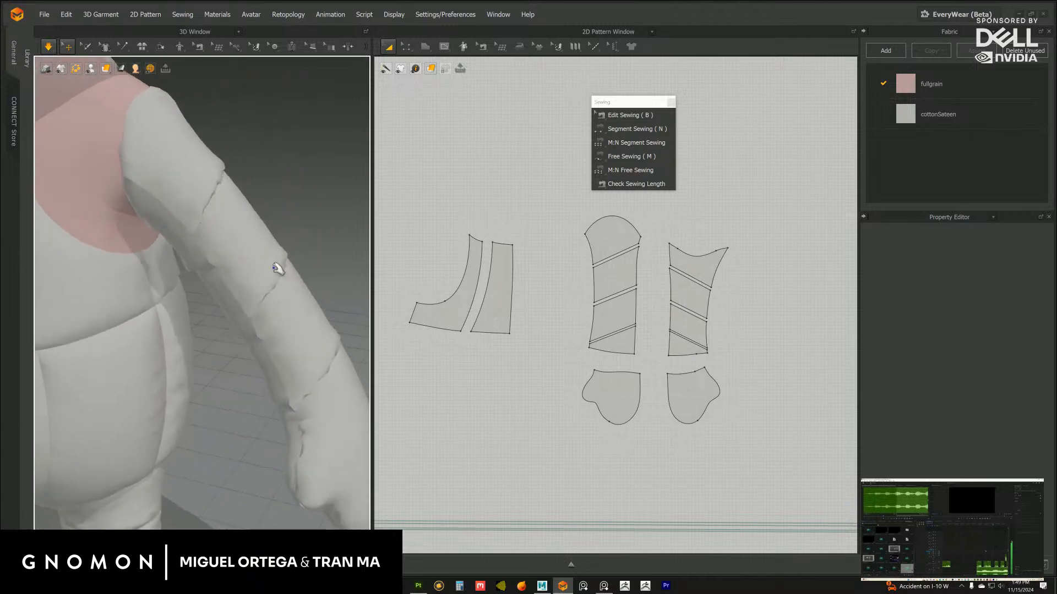
pyautogui.moveTo(284, 255); pyautogui.dragTo(242, 195)
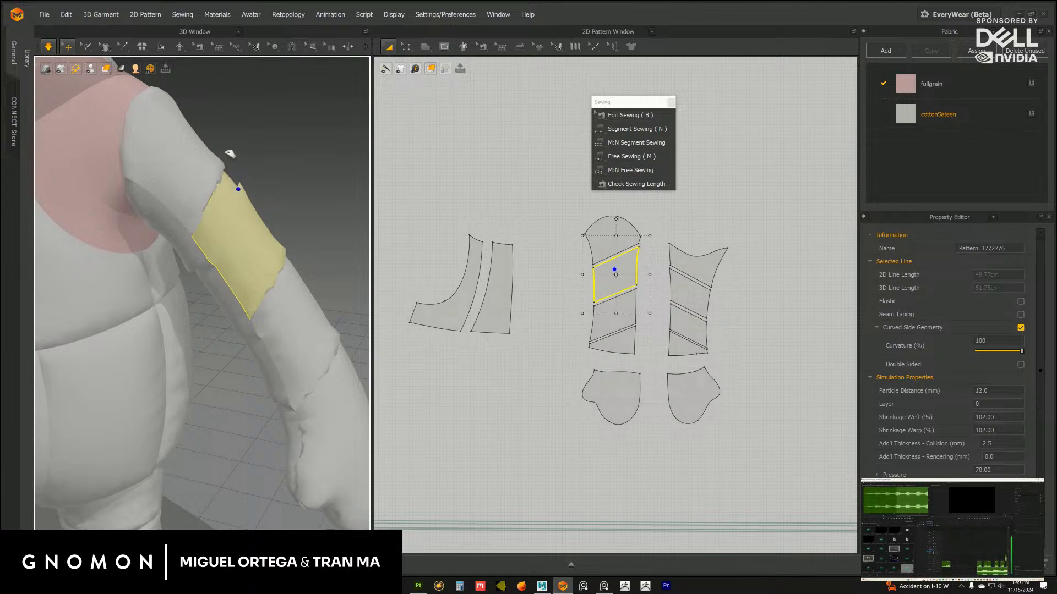
pyautogui.moveTo(286, 255); pyautogui.dragTo(247, 160, button='right')
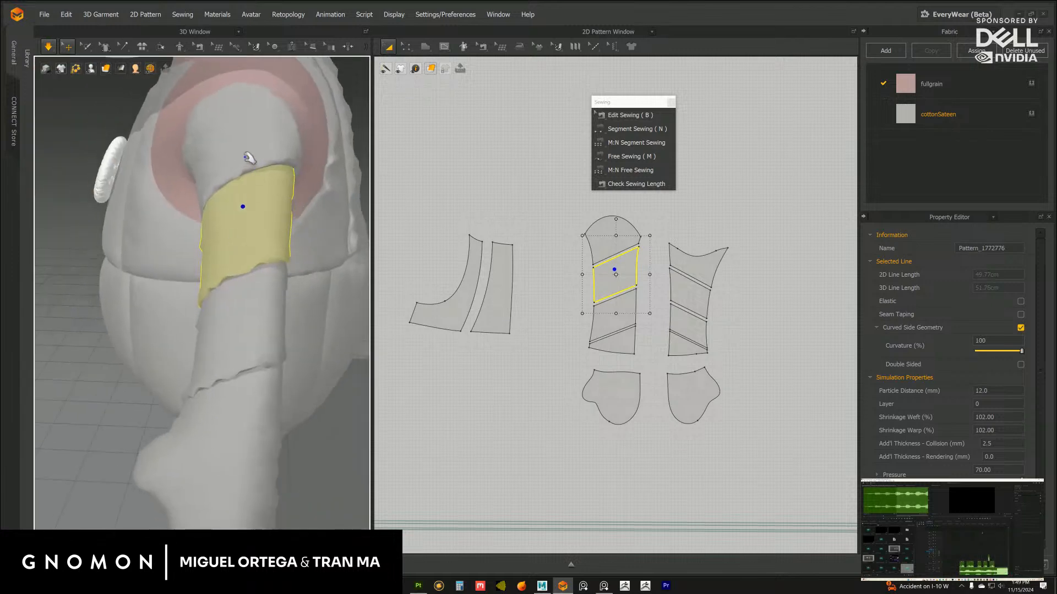
pyautogui.click(246, 146)
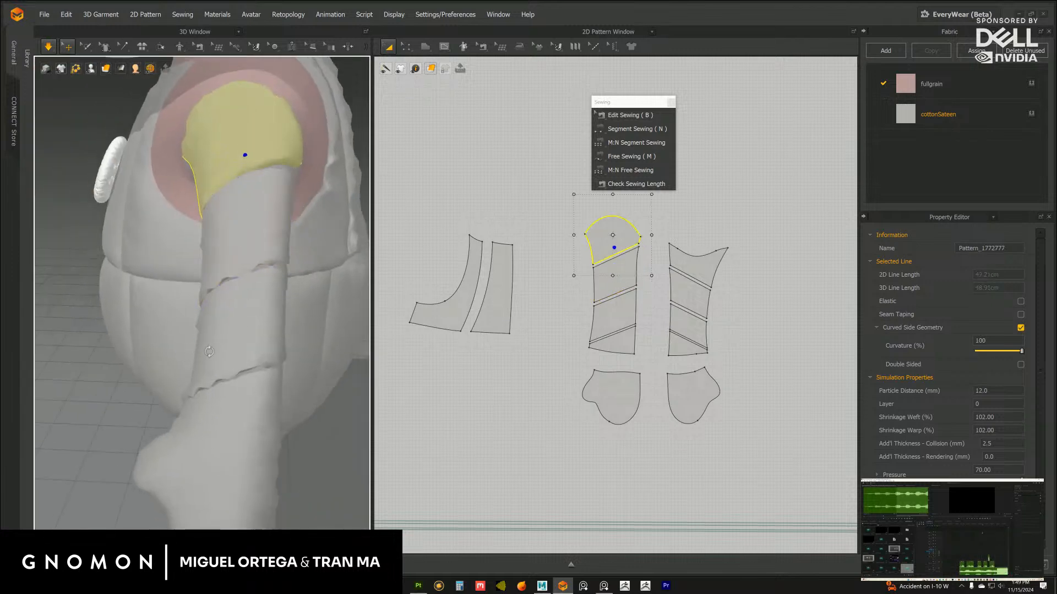
pyautogui.moveTo(214, 346); pyautogui.dragTo(292, 330, button='right')
pyautogui.click(292, 261)
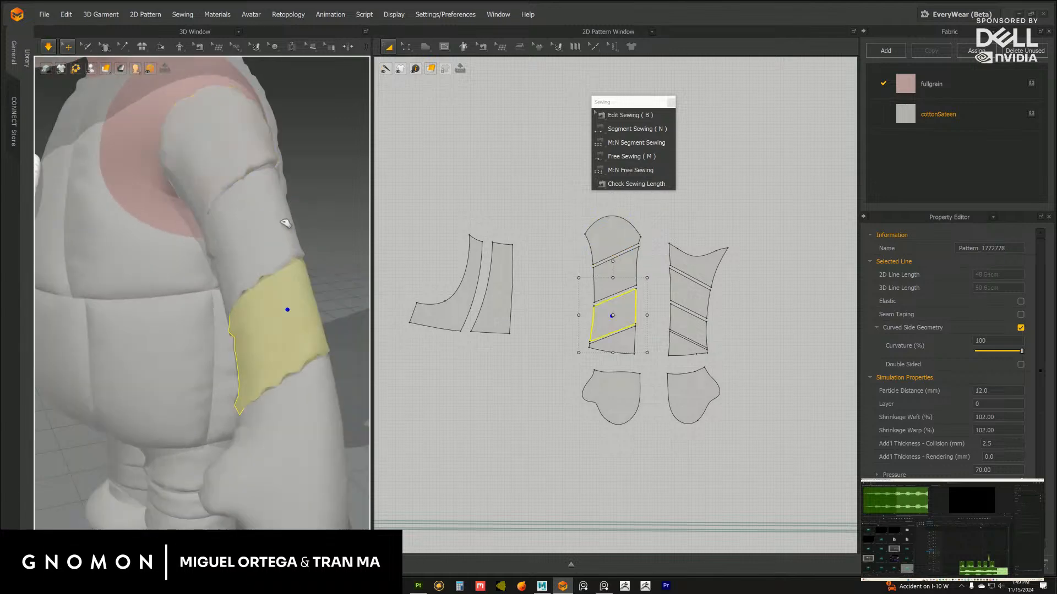
pyautogui.moveTo(255, 374); pyautogui.dragTo(203, 230, button='right')
pyautogui.click(239, 395)
pyautogui.scroll(-4, 247, 372)
pyautogui.moveTo(191, 307); pyautogui.dragTo(243, 348, button='right')
pyautogui.scroll(3, 252, 328)
pyautogui.scroll(-3, 252, 330)
pyautogui.scroll(3, 237, 314)
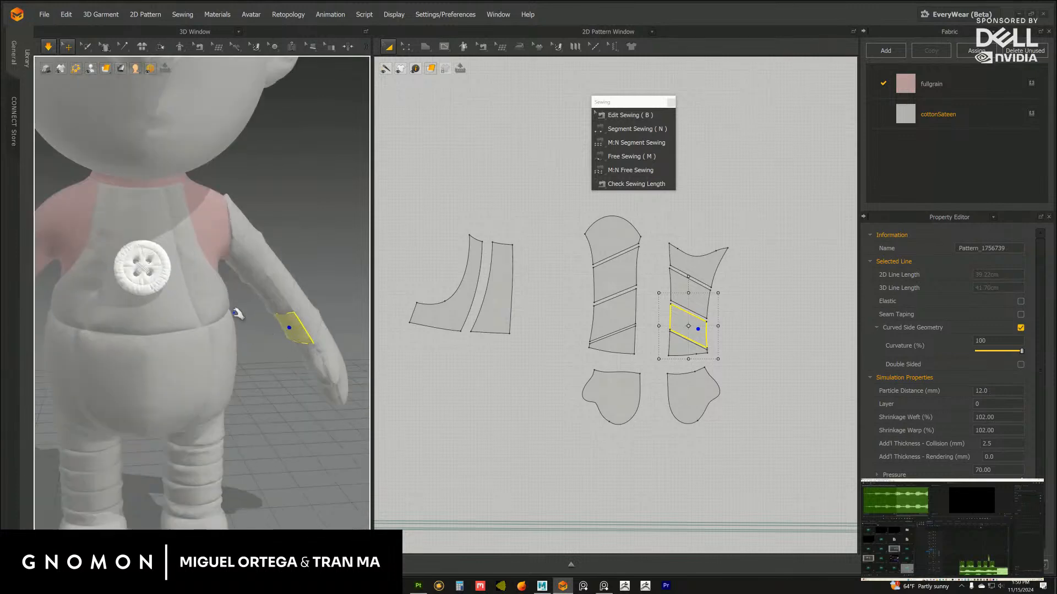
# Tug the small forehead panel above the glasses in the running simulation, and stop the simulation
pyautogui.moveTo(246, 438); pyautogui.dragTo(264, 302, button='right')
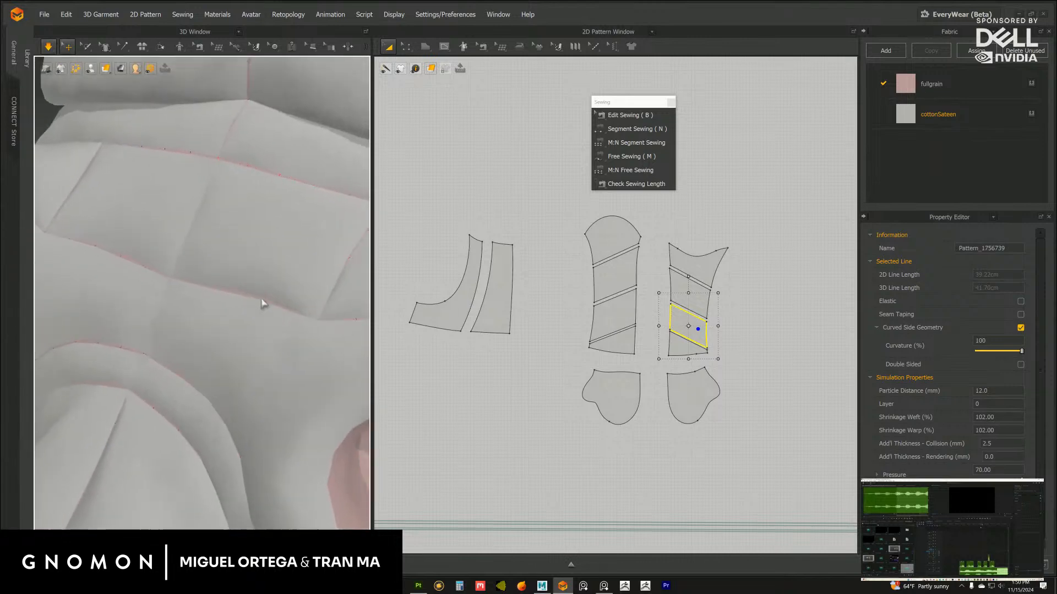
pyautogui.click(262, 267)
pyautogui.moveTo(265, 317); pyautogui.dragTo(277, 268)
pyautogui.moveTo(272, 251); pyautogui.dragTo(274, 262)
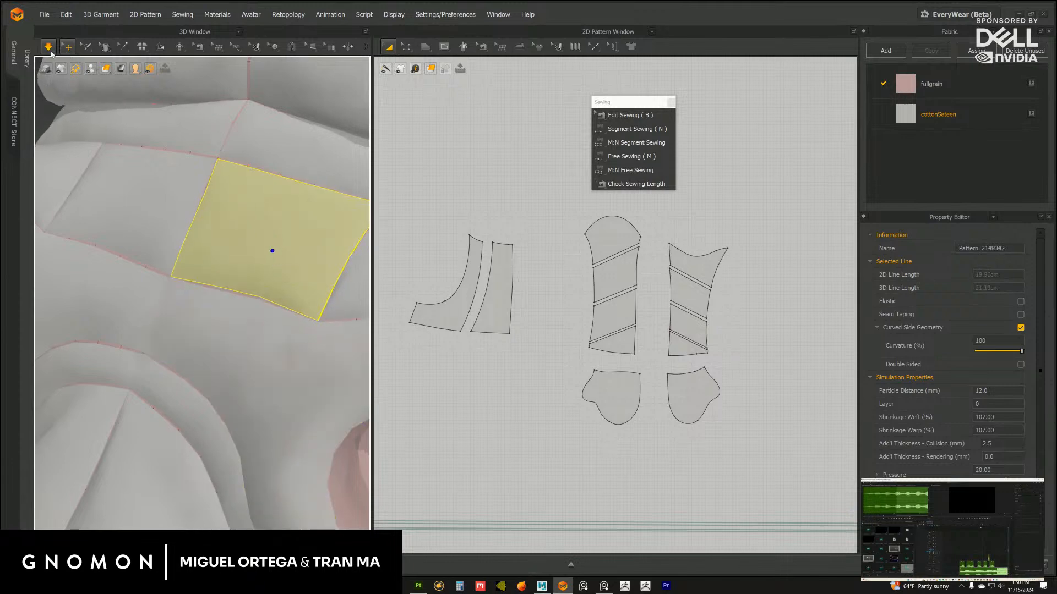
pyautogui.scroll(-15, 322, 403)
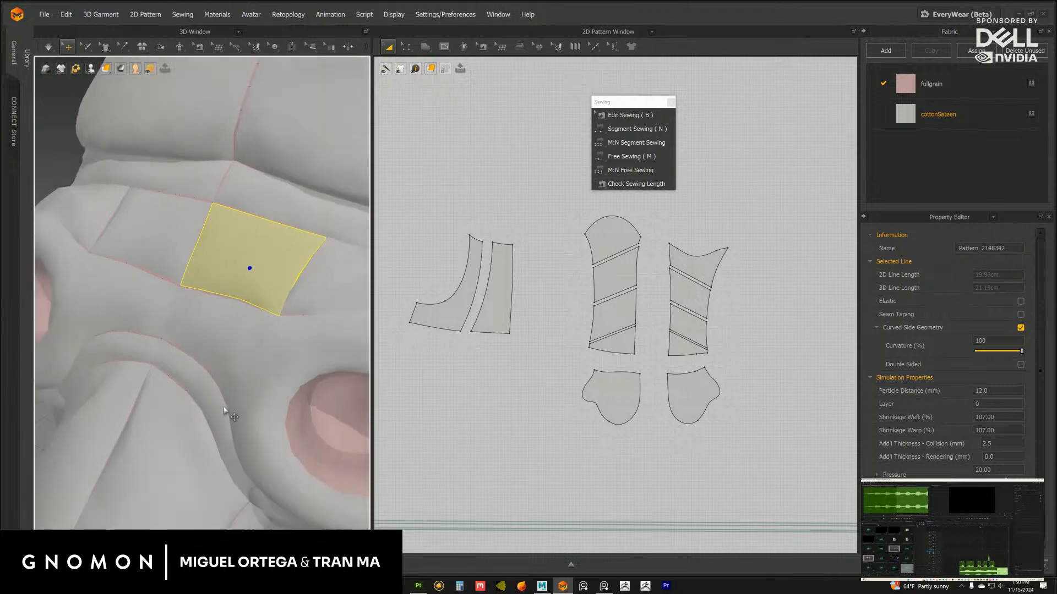
# Review the whole gnome in 3D alongside the complete 2D pattern layout
pyautogui.scroll(3, 260, 392)
pyautogui.scroll(6, 260, 392)
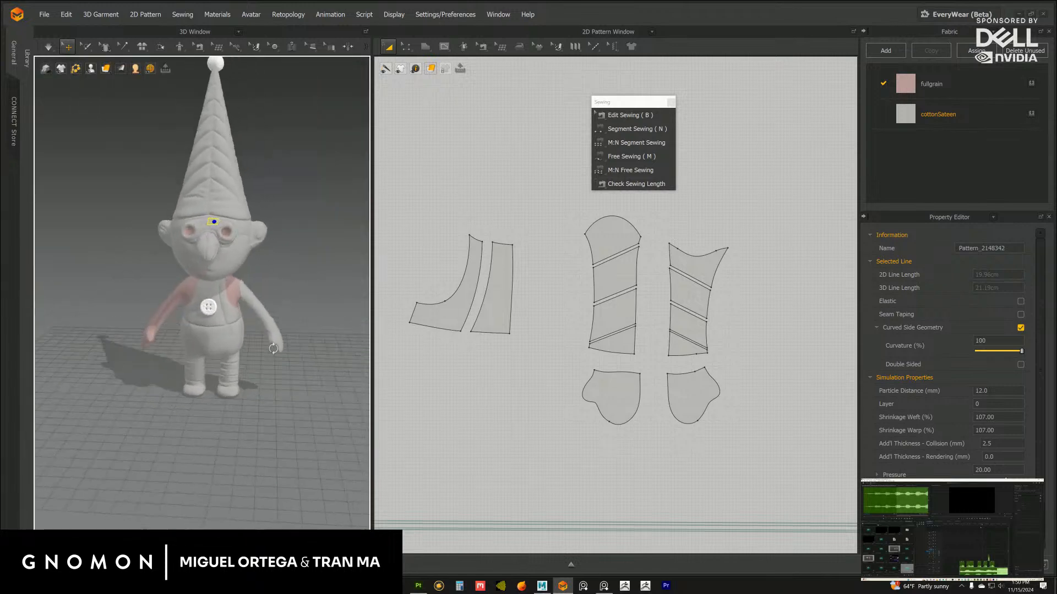
pyautogui.scroll(-3, 576, 330)
pyautogui.scroll(-3, 539, 314)
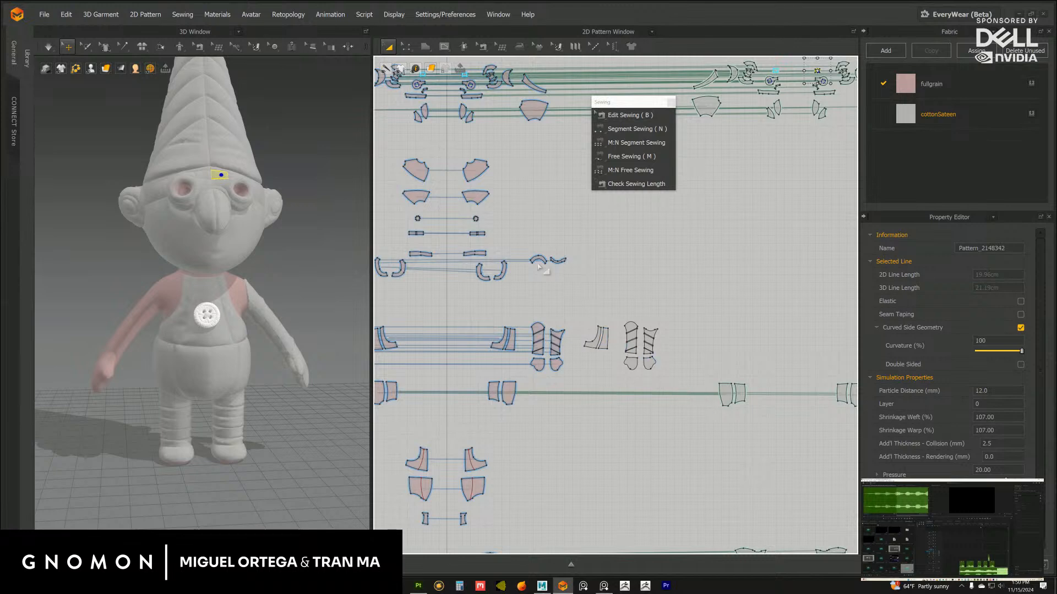
pyautogui.moveTo(508, 250); pyautogui.dragTo(489, 210, button='middle')
pyautogui.moveTo(562, 265); pyautogui.dragTo(666, 350)
# Switch to Substance 3D Painter, close the floating Sewing toolbar, and bring the gnome hat's mask into view
pyautogui.click(419, 586)
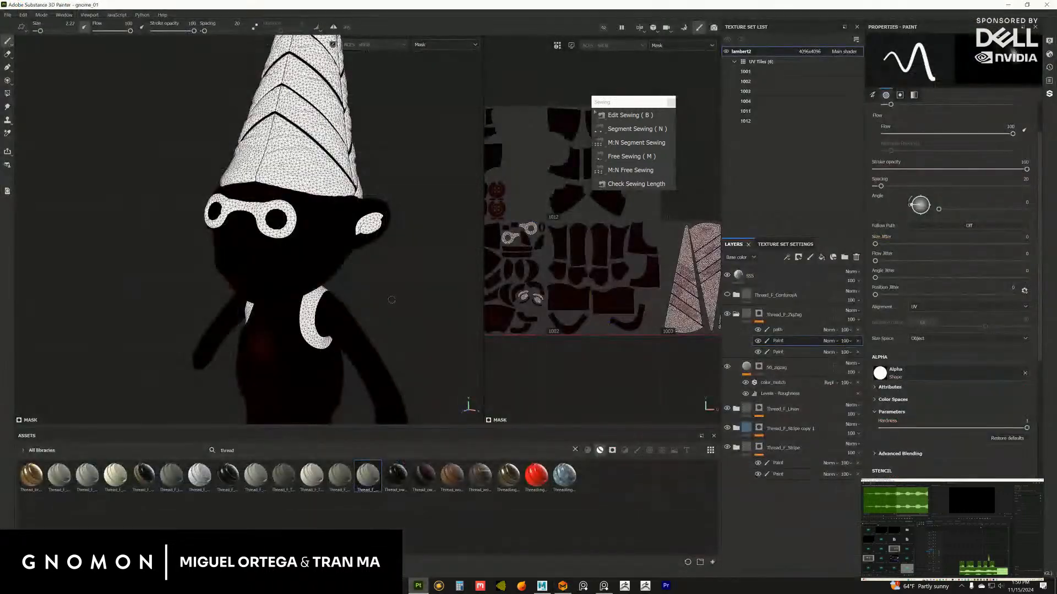
pyautogui.moveTo(248, 221)
pyautogui.keyDown('alt'); pyautogui.mouseDown()
pyautogui.moveTo(280, 199)
pyautogui.moveTo(298, 209)
pyautogui.mouseUp(); pyautogui.keyUp('alt')
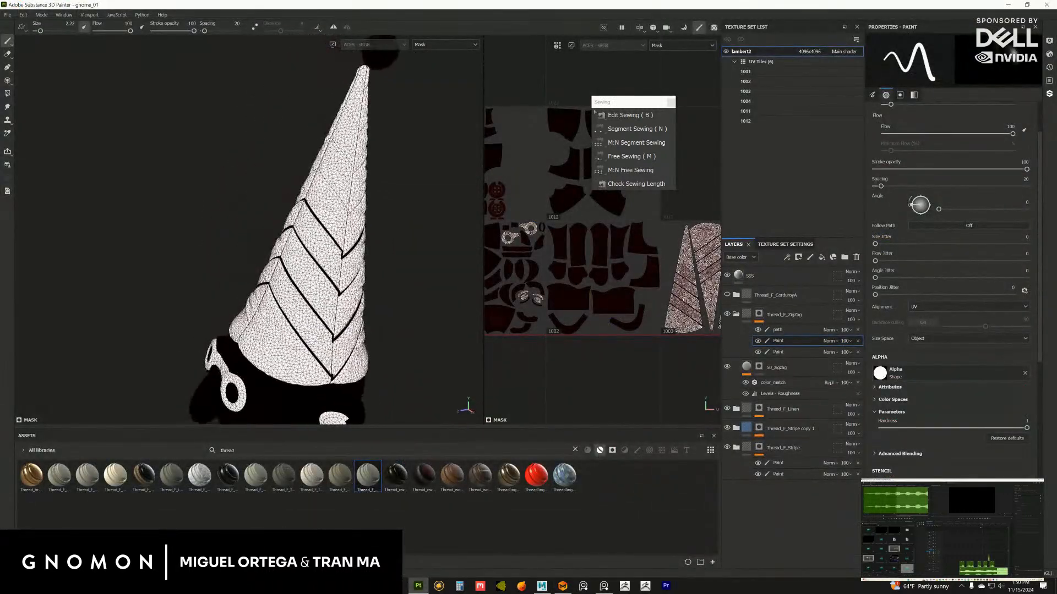
pyautogui.click(667, 102)
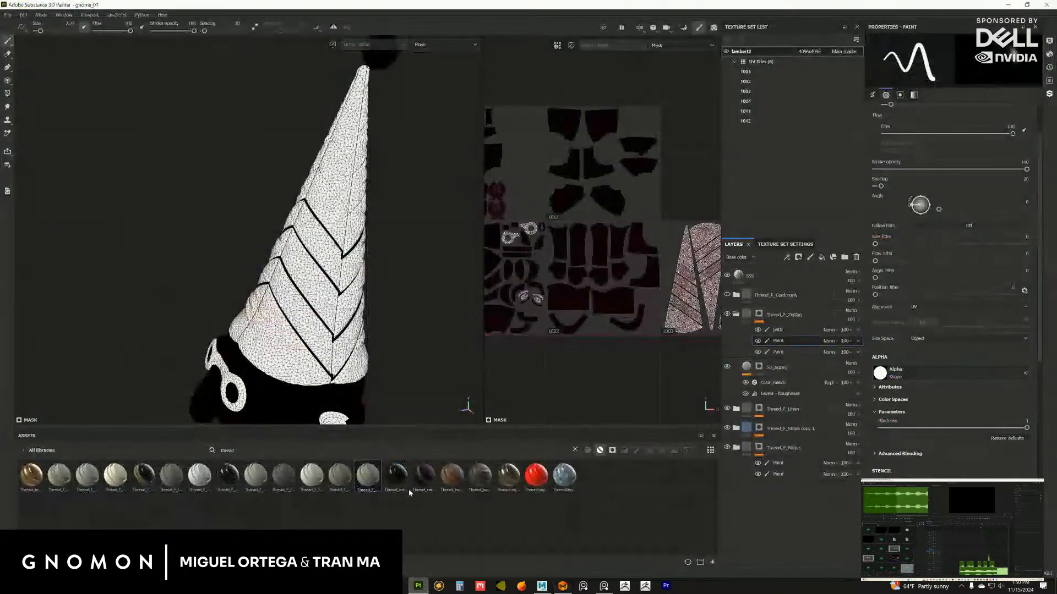
pyautogui.click(419, 585)
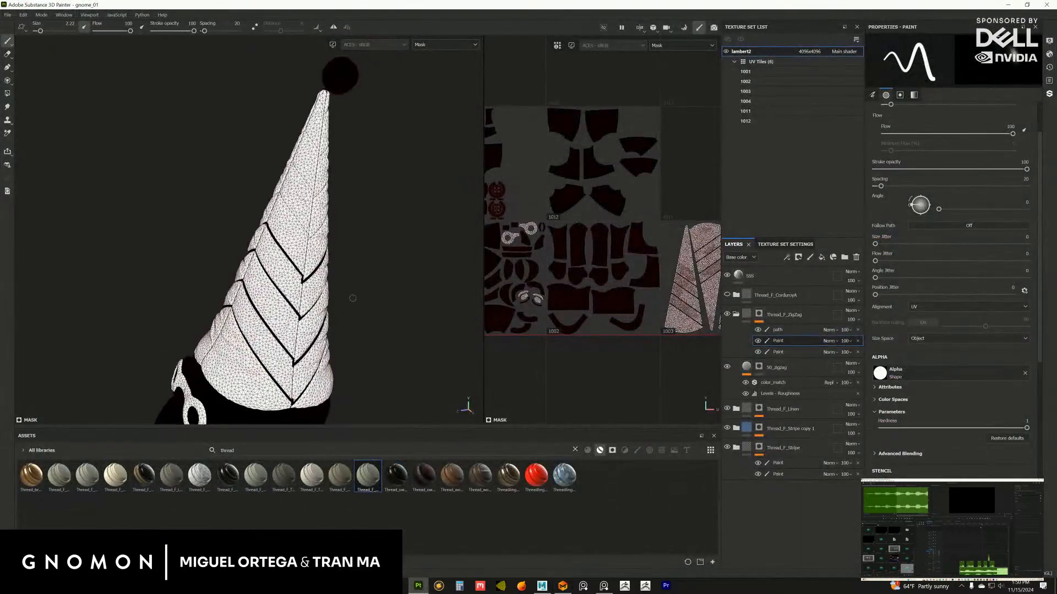
# Paint the lowest diagonal band of one hat panel solid black in the mask, working between its two stripe lines in the UV view
pyautogui.scroll(6, 602, 193)
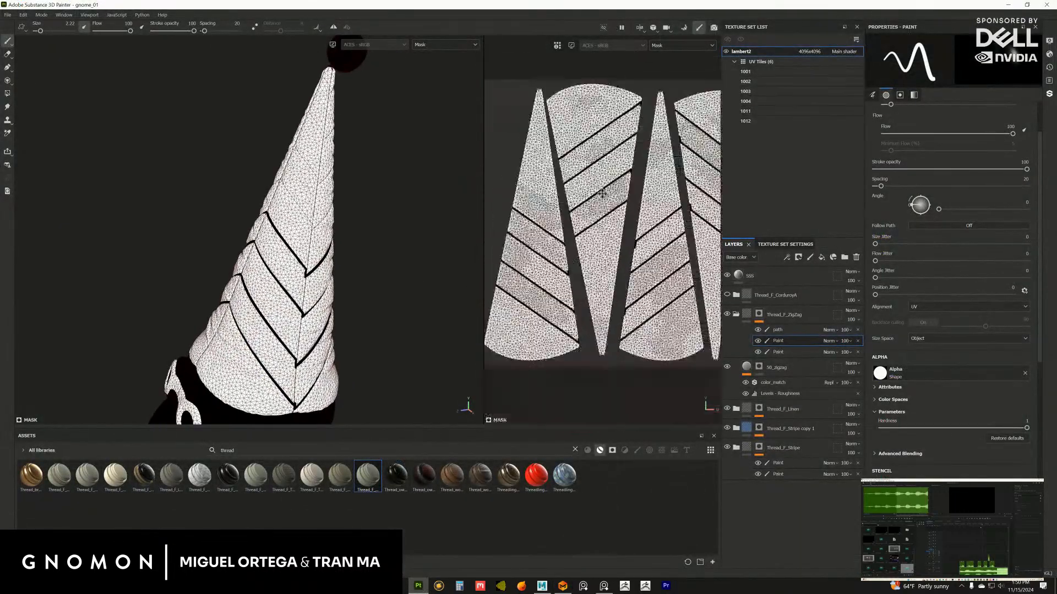
pyautogui.scroll(5, 602, 193)
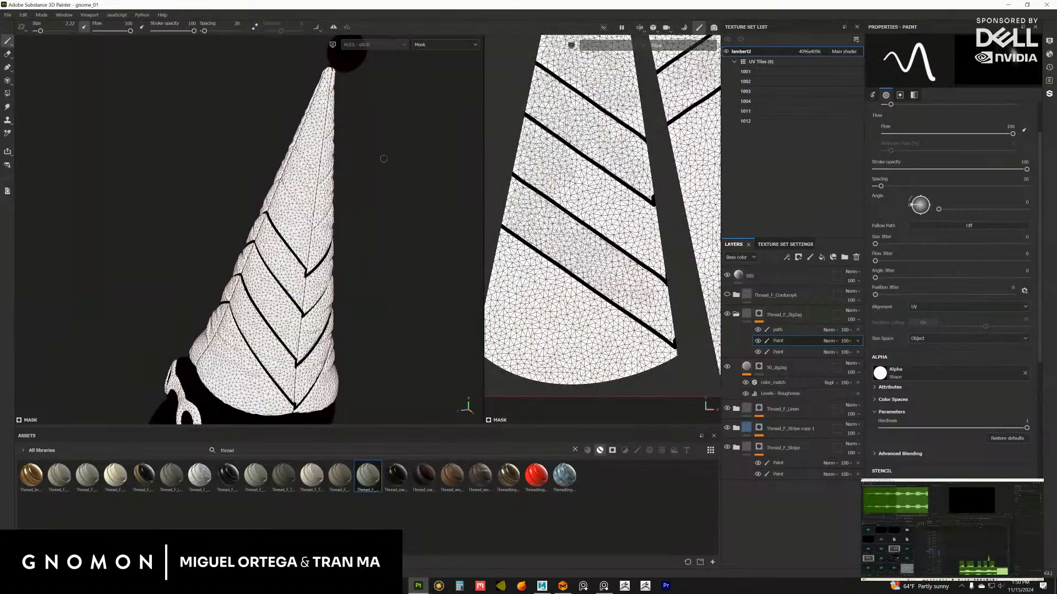
pyautogui.click(7, 69)
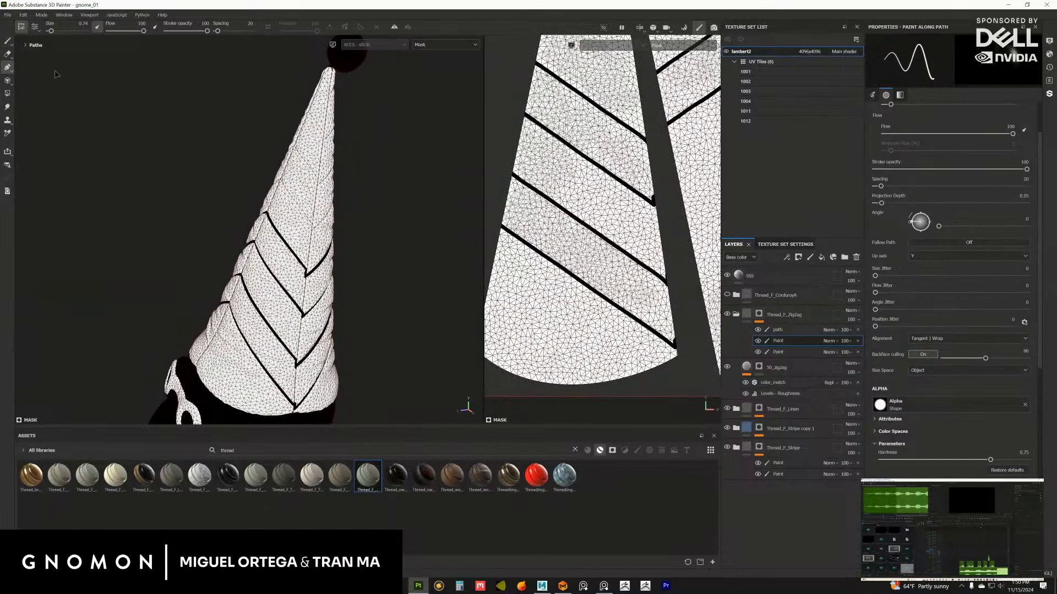
pyautogui.click(8, 41)
pyautogui.scroll(3, 580, 252)
pyautogui.moveTo(548, 217); pyautogui.dragTo(627, 290)
pyautogui.moveTo(627, 290); pyautogui.dragTo(586, 261, button='middle')
pyautogui.moveTo(611, 276); pyautogui.dragTo(590, 267)
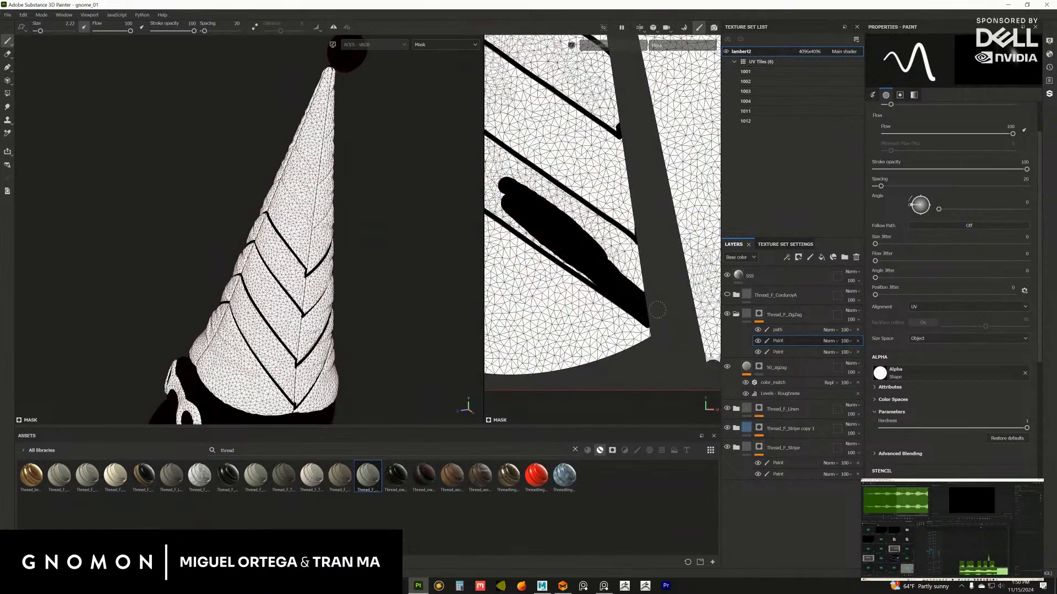
pyautogui.moveTo(657, 310)
pyautogui.mouseDown()
pyautogui.moveTo(583, 220)
pyautogui.moveTo(633, 259)
pyautogui.moveTo(595, 226)
pyautogui.moveTo(584, 234)
pyautogui.mouseUp()
pyautogui.moveTo(571, 238)
pyautogui.mouseDown(button='middle')
pyautogui.moveTo(612, 264)
pyautogui.moveTo(633, 294)
pyautogui.mouseUp(button='middle')
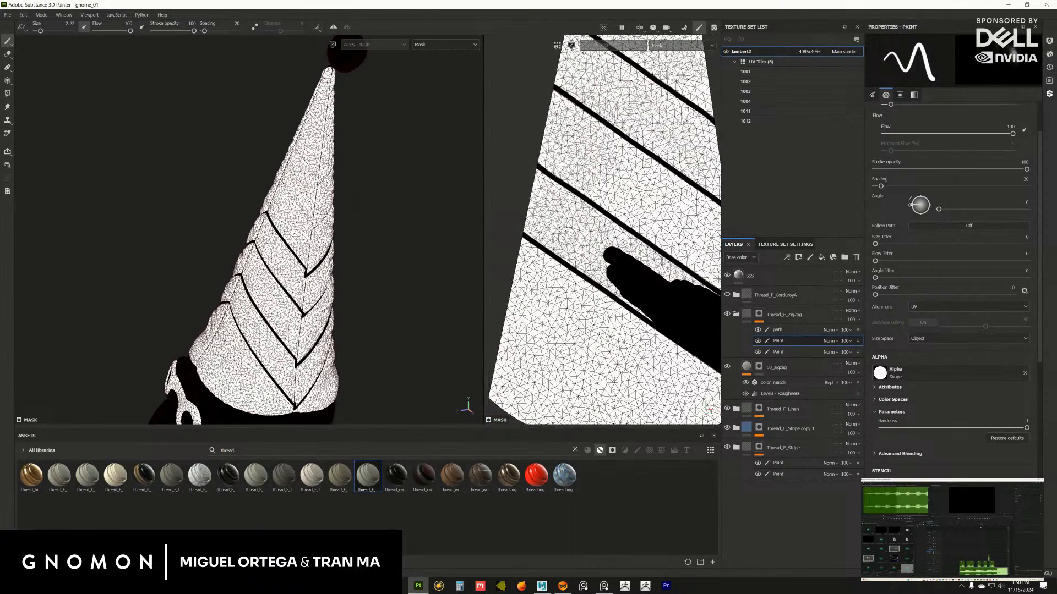
pyautogui.moveTo(633, 294)
pyautogui.mouseDown()
pyautogui.moveTo(663, 315)
pyautogui.moveTo(526, 228)
pyautogui.moveTo(522, 187)
pyautogui.moveTo(551, 184)
pyautogui.mouseUp()
pyautogui.moveTo(550, 184); pyautogui.dragTo(498, 176, button='middle')
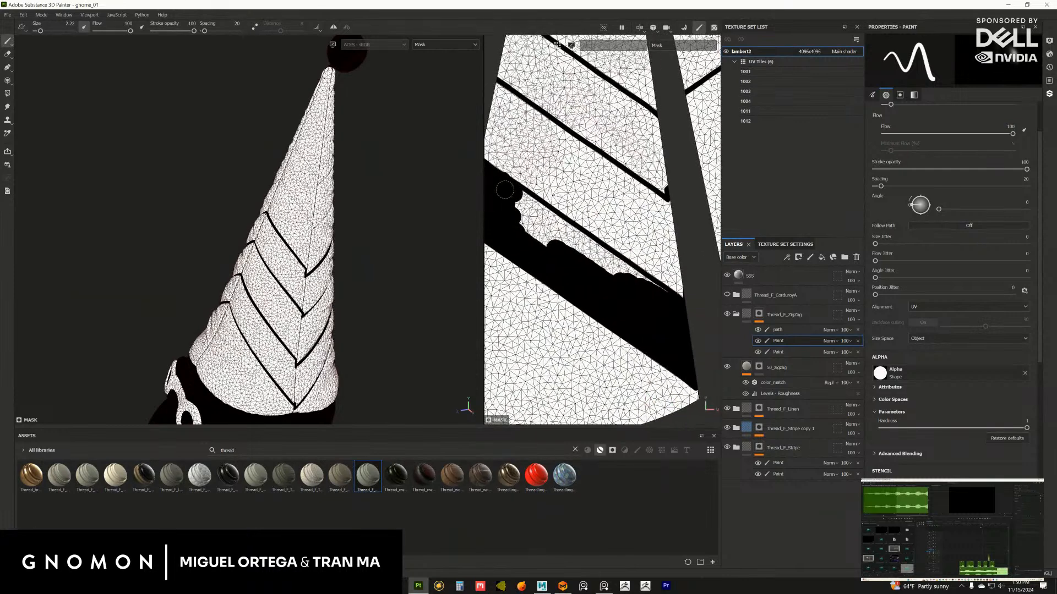
pyautogui.moveTo(505, 189); pyautogui.dragTo(669, 305)
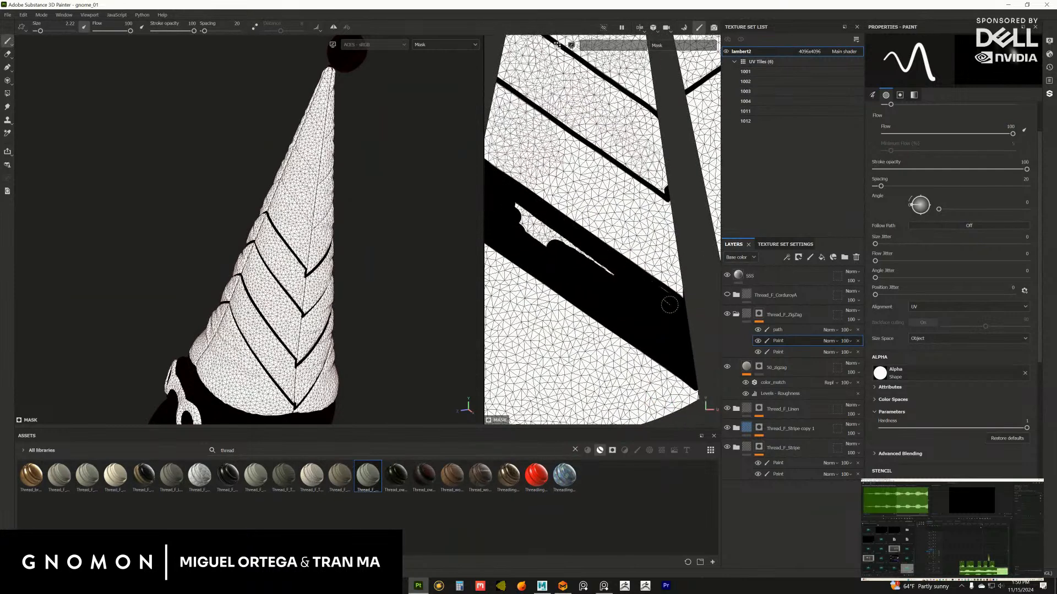
pyautogui.moveTo(637, 301); pyautogui.dragTo(537, 220)
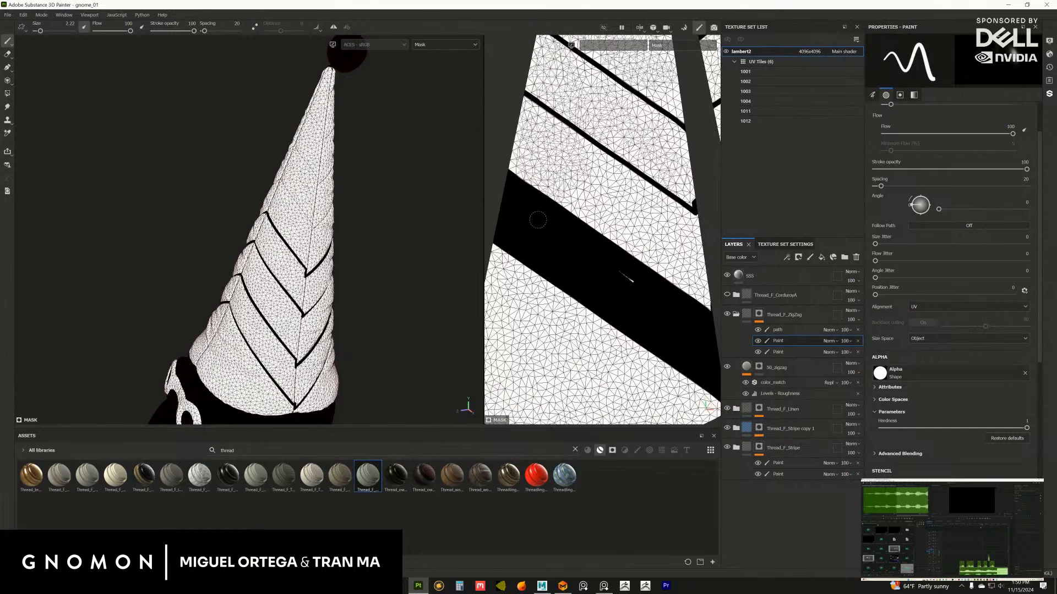
# Paint the diagonal band two above the filled one on the same hat panel solid black, leaving the band between them white
pyautogui.keyDown('alt'); pyautogui.moveTo(344, 242); pyautogui.dragTo(264, 281, button='right'); pyautogui.keyUp('alt')
pyautogui.keyDown('alt'); pyautogui.moveTo(264, 281); pyautogui.dragTo(420, 285); pyautogui.keyUp('alt')
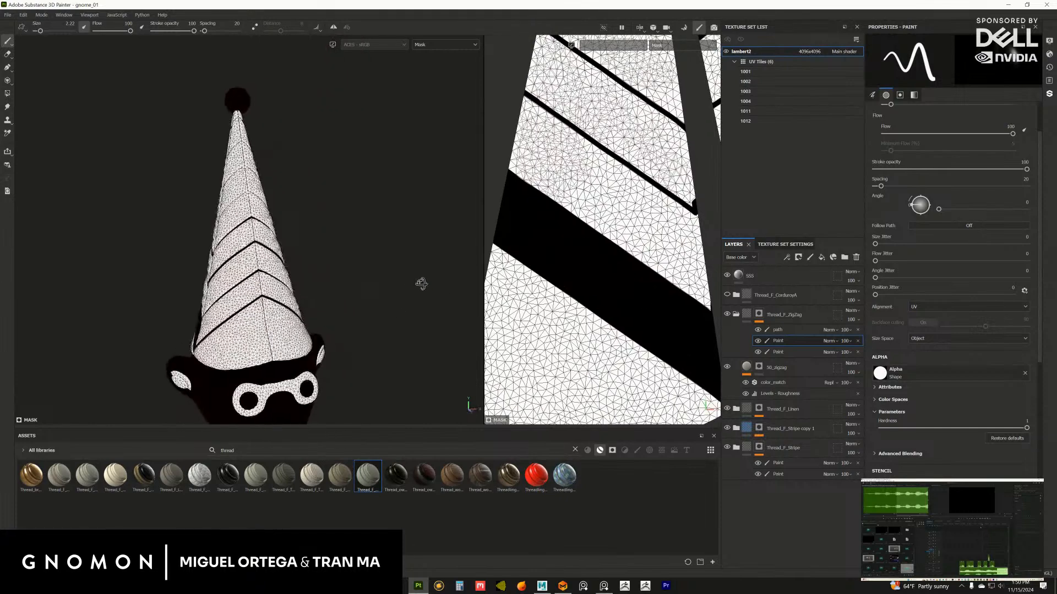
pyautogui.keyDown('alt'); pyautogui.moveTo(634, 292); pyautogui.dragTo(535, 246, button='right'); pyautogui.keyUp('alt')
pyautogui.keyDown('alt'); pyautogui.moveTo(276, 307); pyautogui.dragTo(306, 281, button='middle'); pyautogui.keyUp('alt')
pyautogui.keyDown('alt'); pyautogui.moveTo(307, 281); pyautogui.dragTo(362, 279); pyautogui.keyUp('alt')
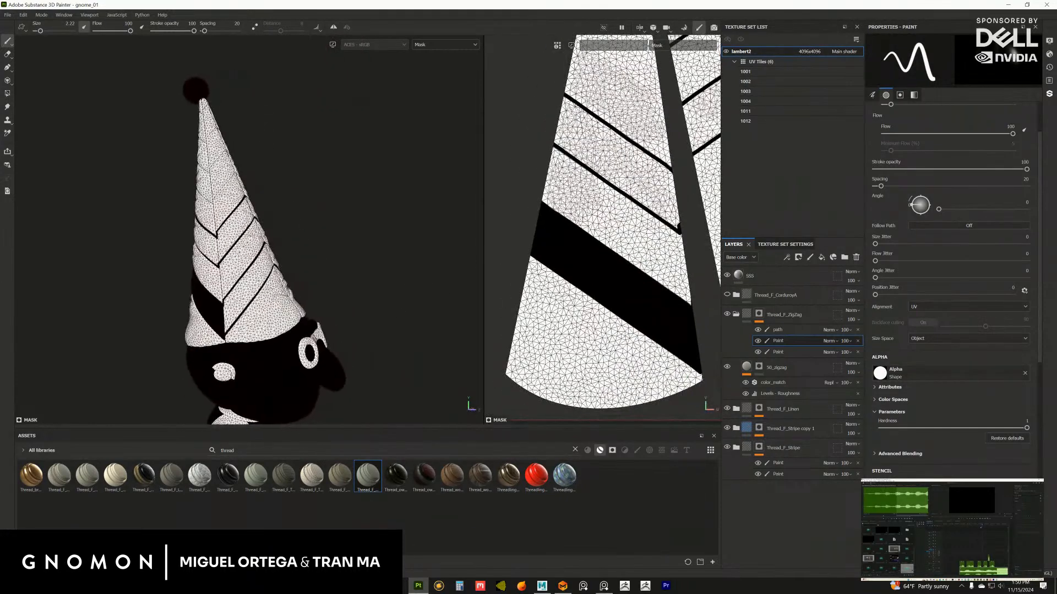
pyautogui.keyDown('alt'); pyautogui.moveTo(610, 298); pyautogui.dragTo(558, 254, button='right'); pyautogui.keyUp('alt')
pyautogui.keyDown('alt'); pyautogui.moveTo(558, 254); pyautogui.dragTo(522, 277, button='middle'); pyautogui.keyUp('alt')
pyautogui.keyDown('alt'); pyautogui.moveTo(521, 277); pyautogui.dragTo(550, 287, button='right'); pyautogui.keyUp('alt')
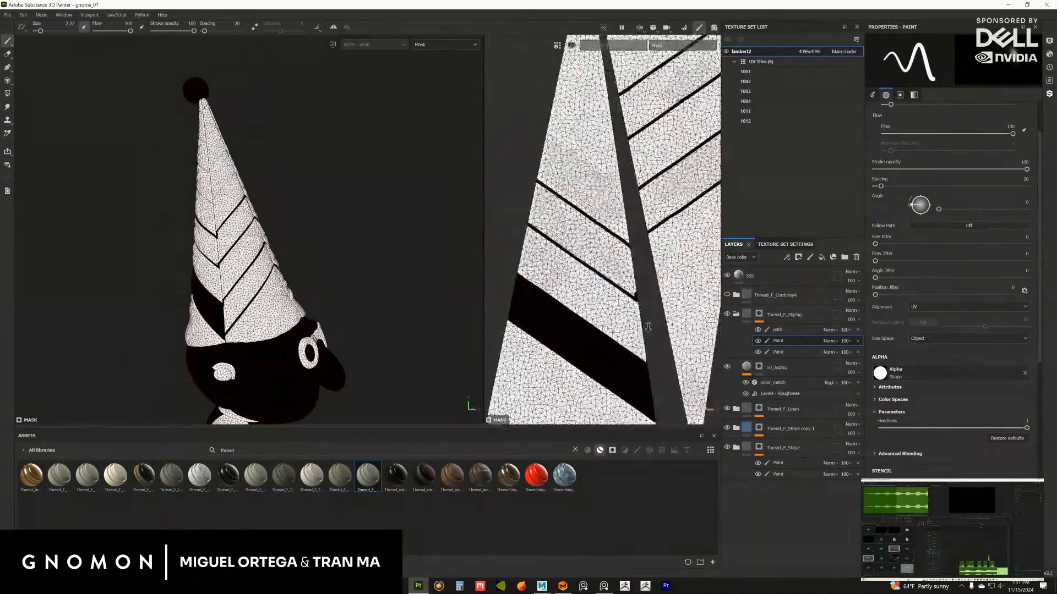
pyautogui.moveTo(550, 286)
pyautogui.keyDown('alt'); pyautogui.mouseDown(button='middle')
pyautogui.moveTo(564, 266)
pyautogui.moveTo(539, 240)
pyautogui.mouseUp(button='middle'); pyautogui.keyUp('alt')
pyautogui.moveTo(674, 273)
pyautogui.mouseDown()
pyautogui.moveTo(600, 215)
pyautogui.moveTo(627, 184)
pyautogui.moveTo(657, 202)
pyautogui.mouseUp()
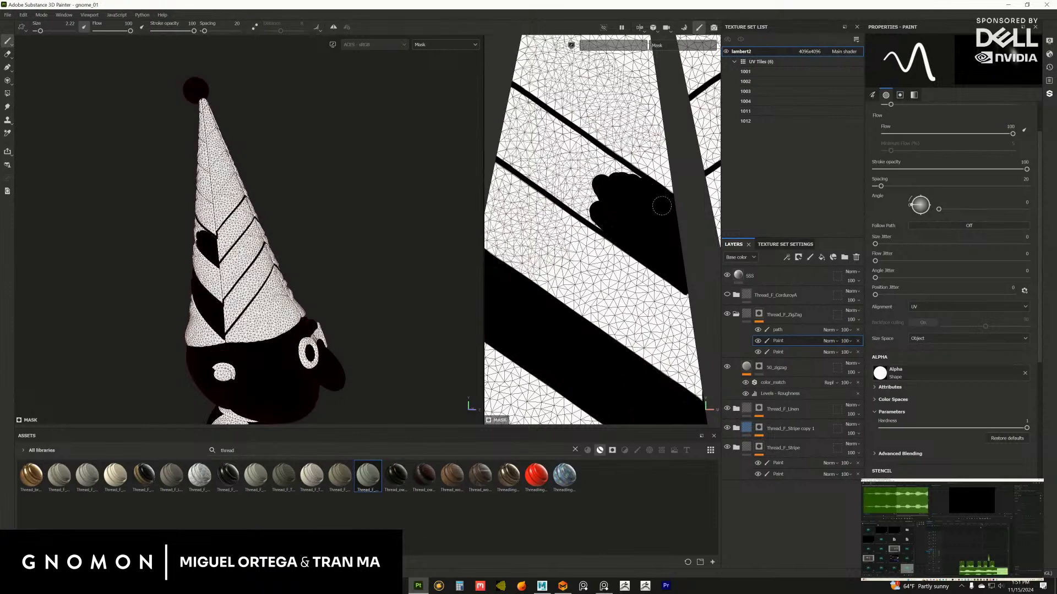
pyautogui.keyDown('alt'); pyautogui.moveTo(662, 206); pyautogui.dragTo(679, 247, button='middle'); pyautogui.keyUp('alt')
pyautogui.moveTo(632, 256); pyautogui.dragTo(615, 261)
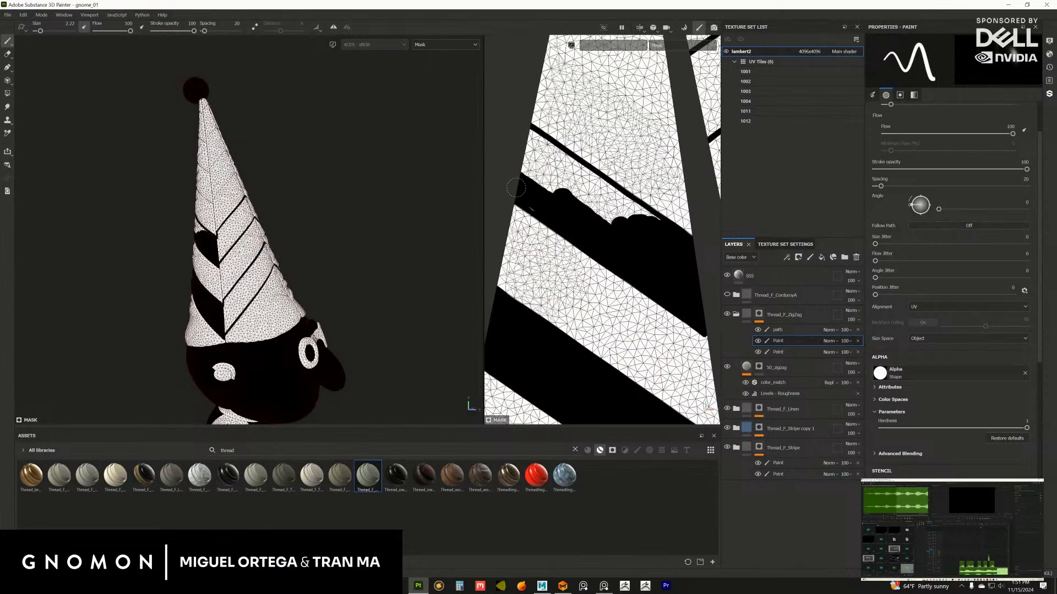
pyautogui.moveTo(566, 206); pyautogui.dragTo(519, 139)
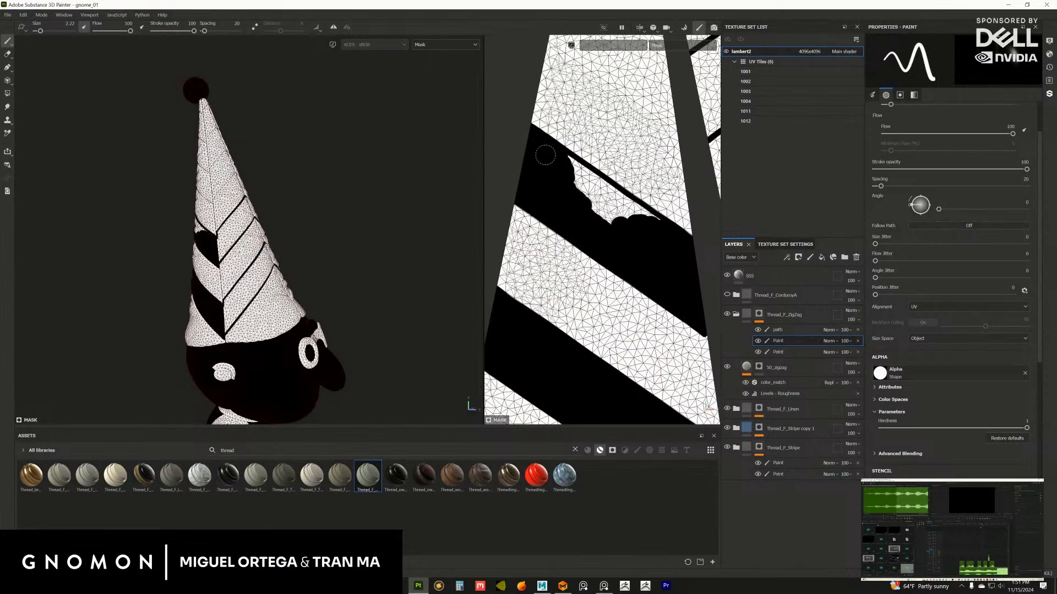
pyautogui.keyDown('alt'); pyautogui.moveTo(545, 155); pyautogui.dragTo(532, 185, button='middle'); pyautogui.keyUp('alt')
pyautogui.moveTo(583, 231); pyautogui.dragTo(539, 201)
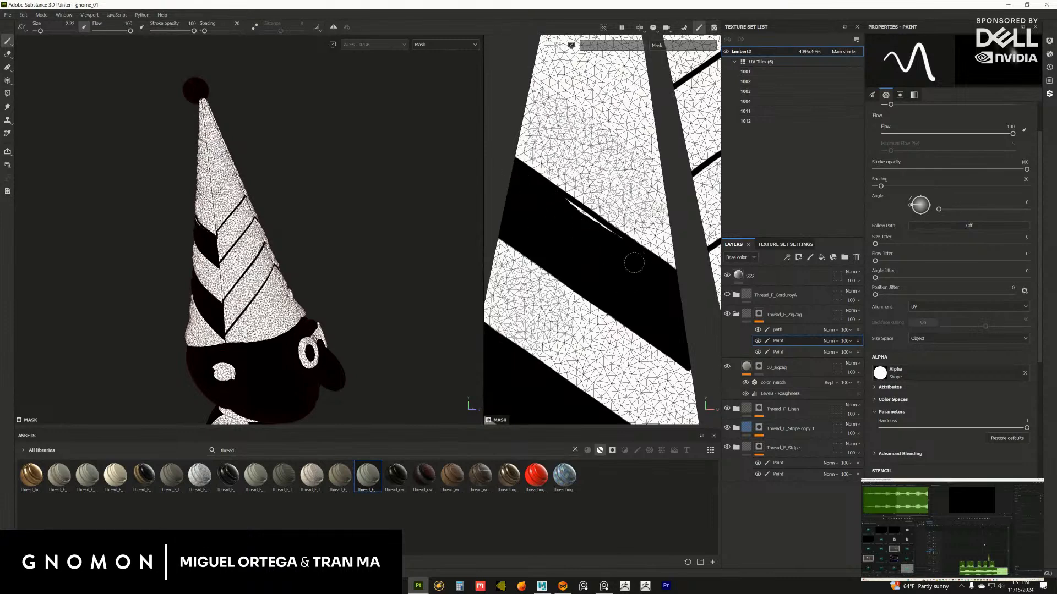
# Check the alternating stripes around the hat in 3D and look over the neighbouring hat panels in the UV layout
pyautogui.keyDown('alt'); pyautogui.moveTo(387, 266); pyautogui.dragTo(264, 201); pyautogui.keyUp('alt')
pyautogui.keyDown('alt'); pyautogui.moveTo(644, 276); pyautogui.dragTo(600, 286, button='right'); pyautogui.keyUp('alt')
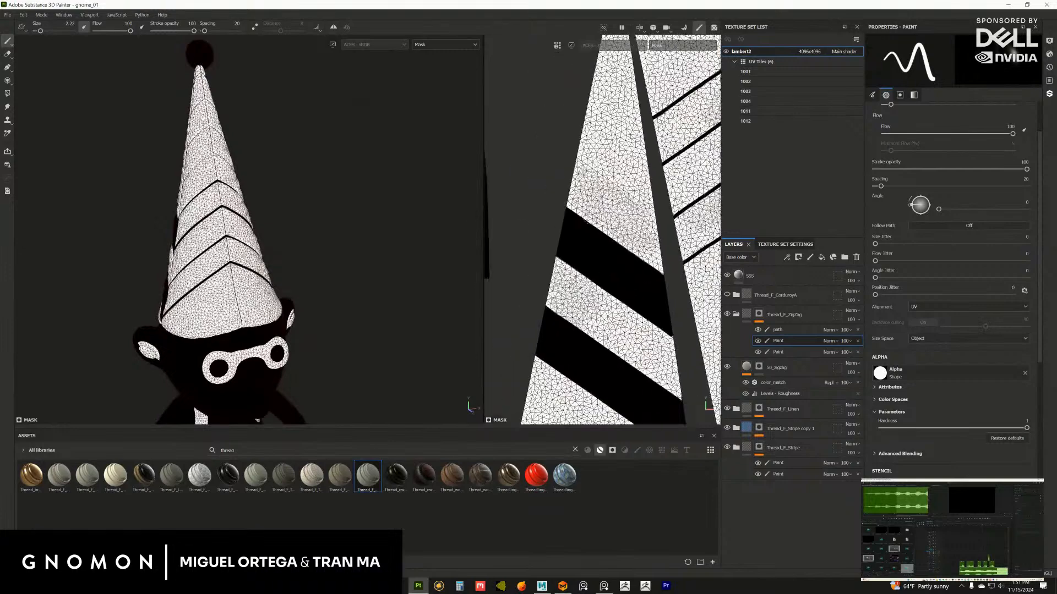
pyautogui.keyDown('alt'); pyautogui.moveTo(654, 237); pyautogui.dragTo(507, 362, button='middle'); pyautogui.keyUp('alt')
pyautogui.scroll(2, 576, 269)
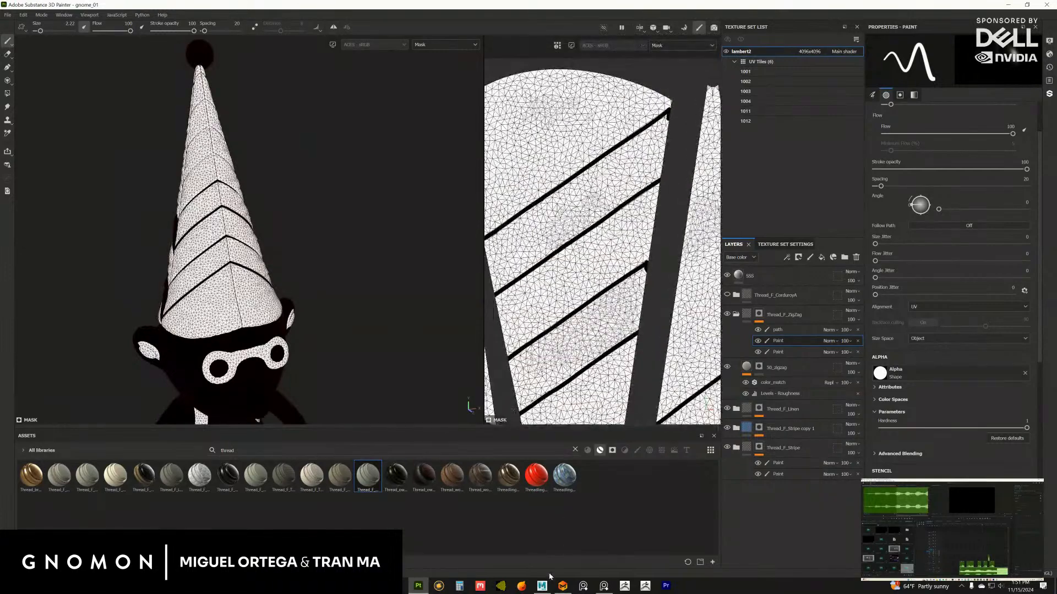
# Switch to Marvelous Designer and open the finished gnome project, discarding the unsaved changes
pyautogui.click(562, 587)
pyautogui.click(43, 15)
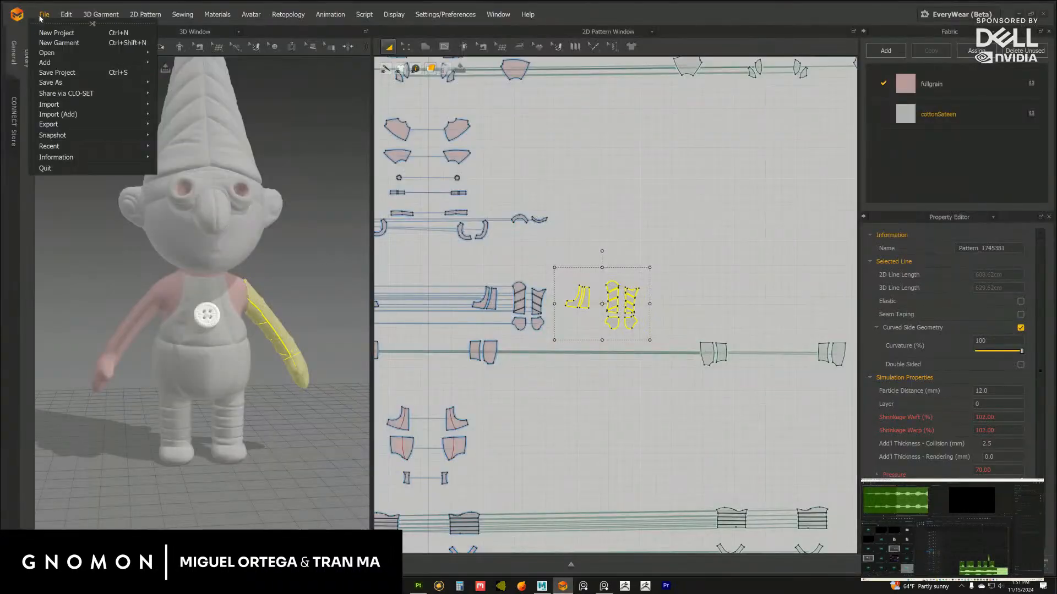
pyautogui.click(172, 57)
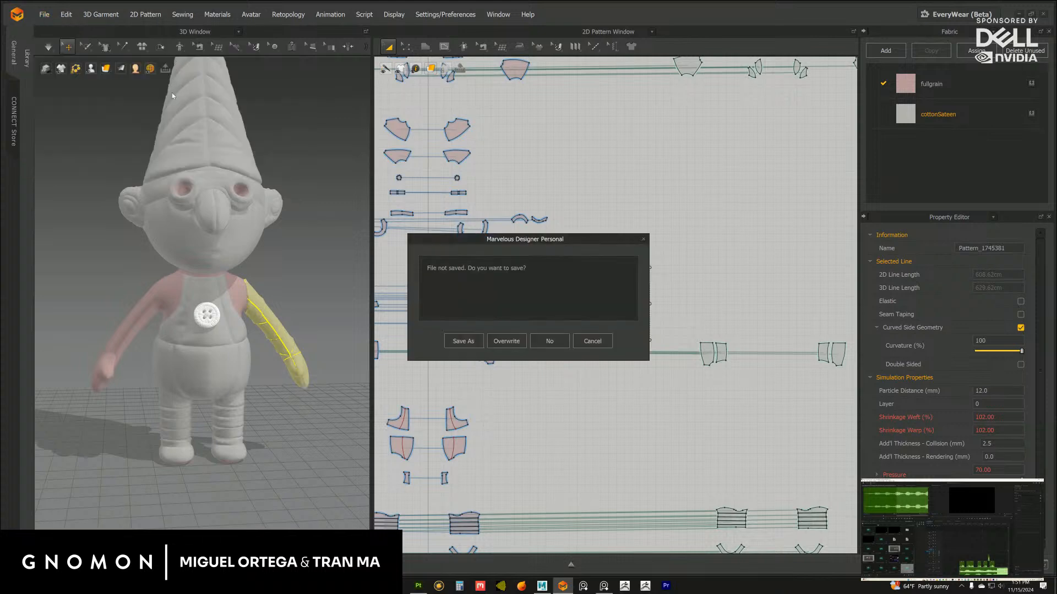
pyautogui.click(542, 342)
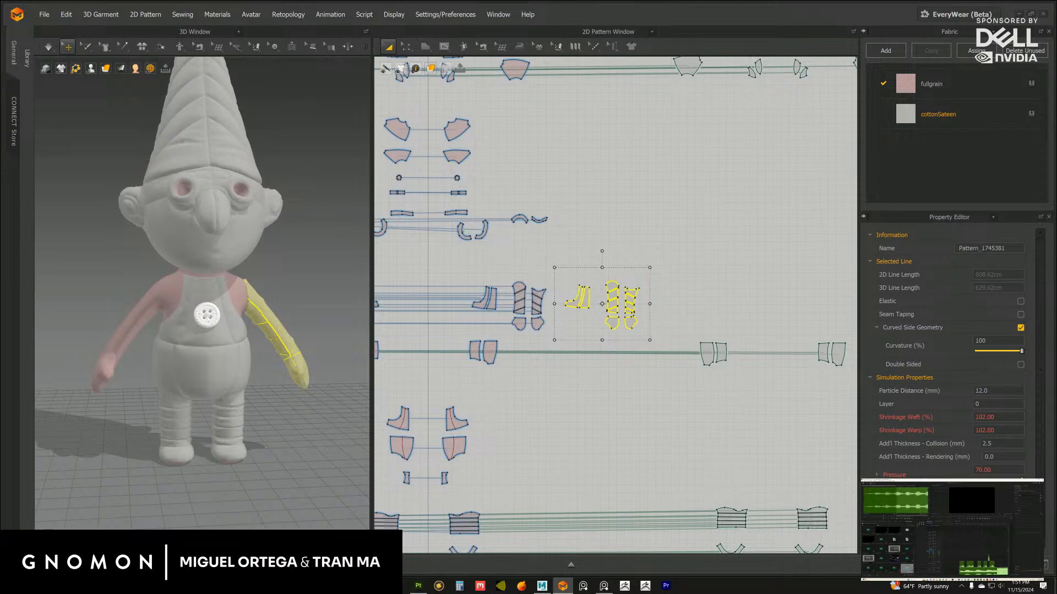
pyautogui.click(541, 339)
# Examine the loaded gnome from the side and front, closing in on the glasses and the seams above the nose
pyautogui.keyDown('alt'); pyautogui.moveTo(283, 295); pyautogui.dragTo(252, 345, button='middle'); pyautogui.keyUp('alt')
pyautogui.keyDown('alt'); pyautogui.moveTo(251, 345); pyautogui.dragTo(263, 337, button='right'); pyautogui.keyUp('alt')
pyautogui.keyDown('alt'); pyautogui.moveTo(263, 337); pyautogui.dragTo(229, 295); pyautogui.keyUp('alt')
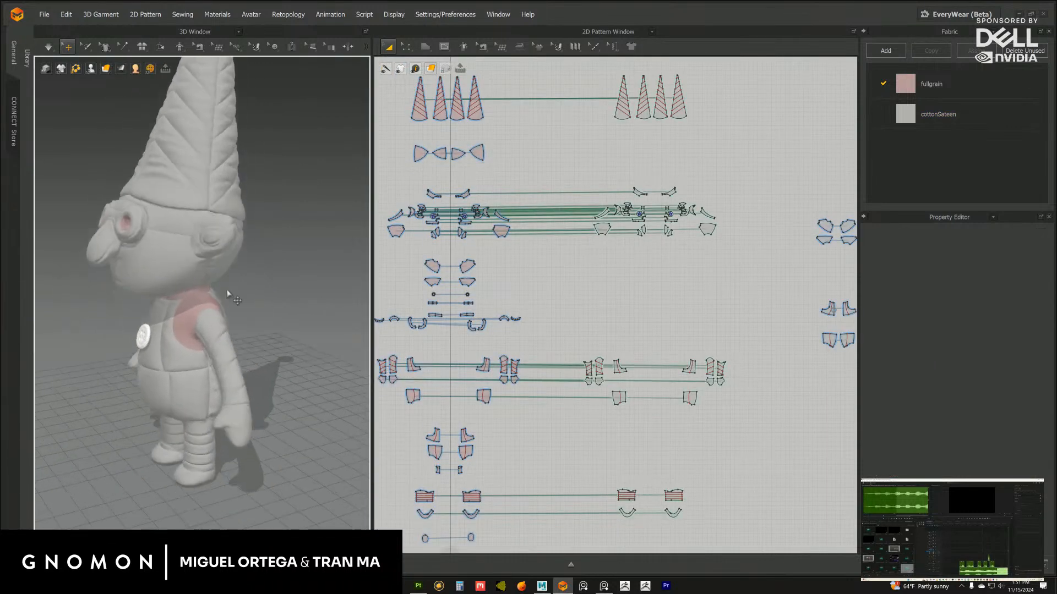
pyautogui.keyDown('alt'); pyautogui.moveTo(229, 308); pyautogui.dragTo(276, 351, button='right'); pyautogui.keyUp('alt')
pyautogui.keyDown('alt'); pyautogui.moveTo(276, 351); pyautogui.dragTo(367, 306); pyautogui.keyUp('alt')
pyautogui.scroll(-10, 226, 347)
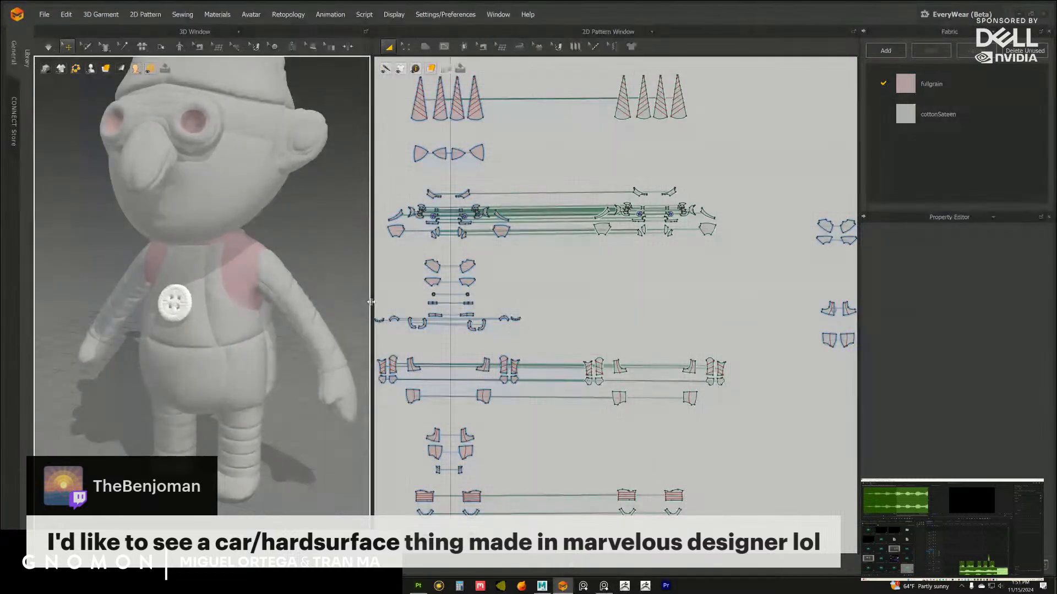
pyautogui.moveTo(200, 266); pyautogui.dragTo(229, 257, button='right')
pyautogui.moveTo(227, 257); pyautogui.dragTo(223, 299, button='middle')
pyautogui.moveTo(223, 300); pyautogui.dragTo(264, 315, button='right')
pyautogui.scroll(8, 258, 338)
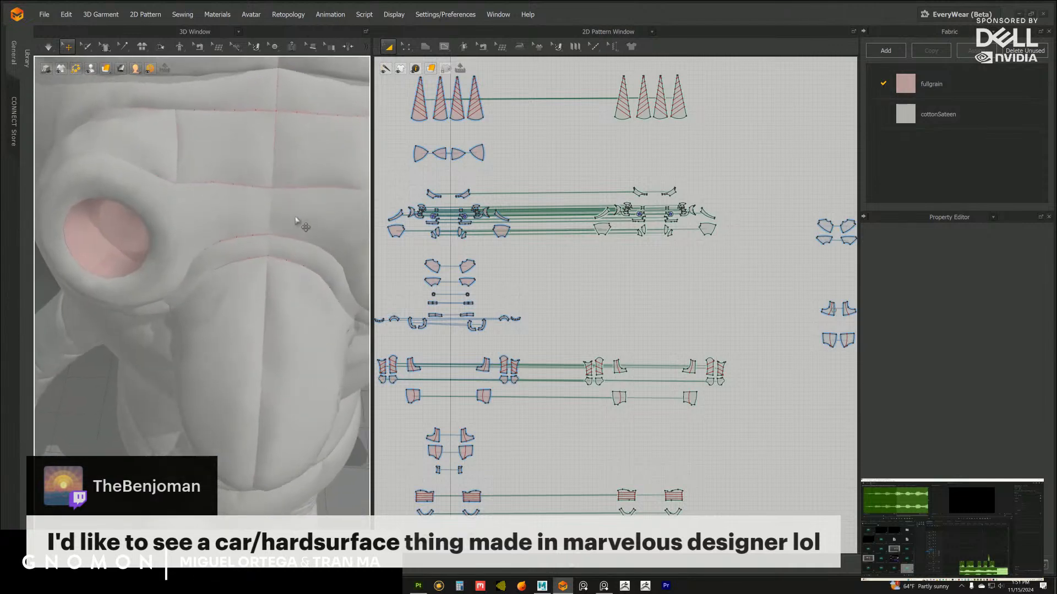
# Inspect the selected glasses panel beside the nose bridge and the small forehead panel above it
pyautogui.click(300, 220)
pyautogui.moveTo(567, 196); pyautogui.dragTo(575, 236, button='middle')
pyautogui.moveTo(308, 270); pyautogui.dragTo(280, 316, button='middle')
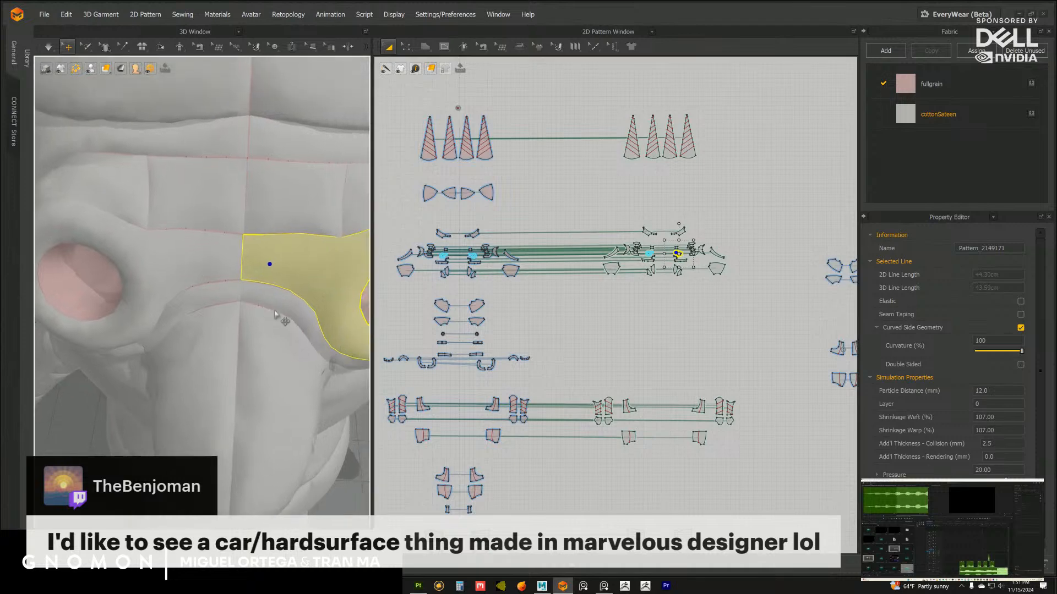
pyautogui.scroll(-6, 281, 316)
pyautogui.moveTo(280, 292); pyautogui.dragTo(291, 218, button='right')
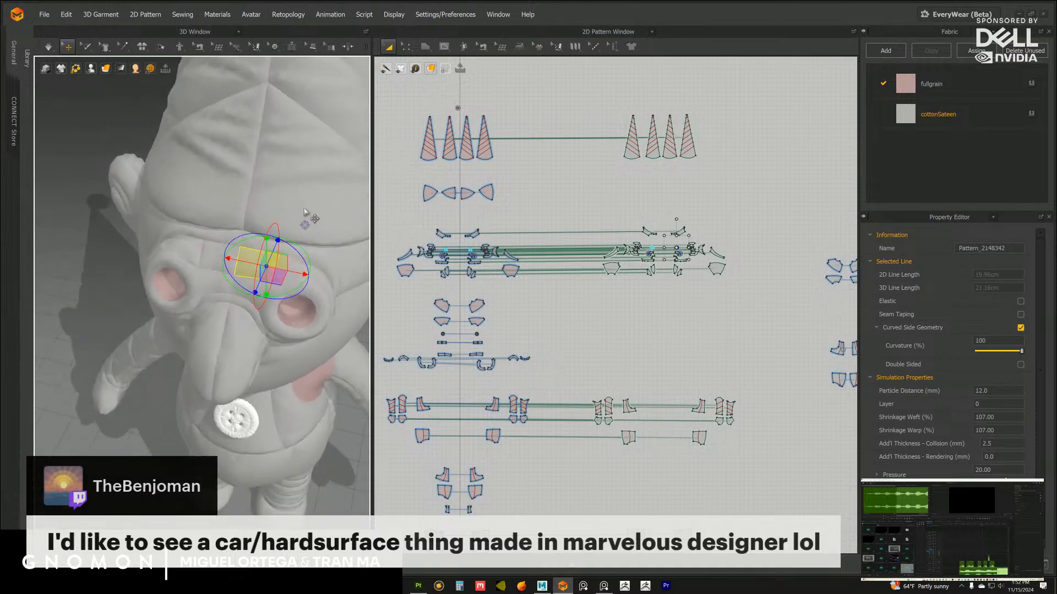
# Select a front hat panel and examine the head seams below the hat, close up beside the glasses and the ear
pyautogui.click(305, 212)
pyautogui.scroll(10, 256, 322)
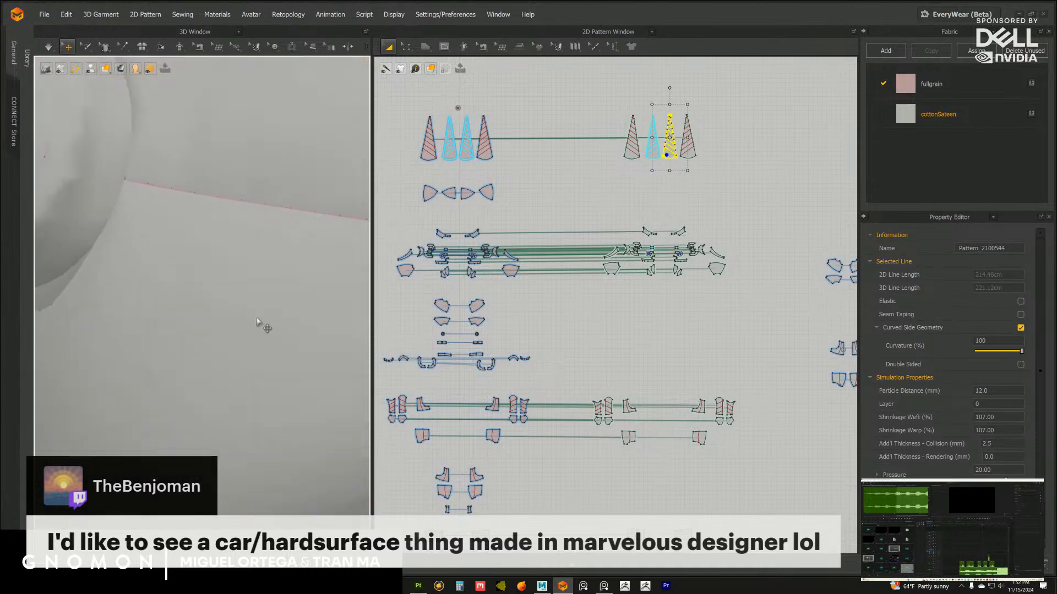
pyautogui.scroll(-6, 256, 322)
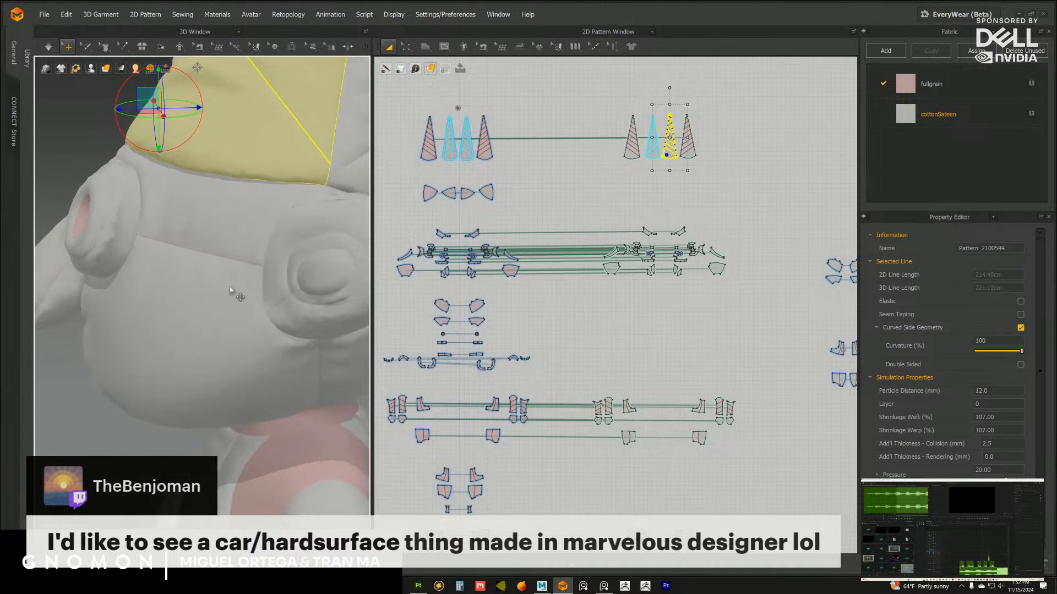
pyautogui.scroll(8, 230, 291)
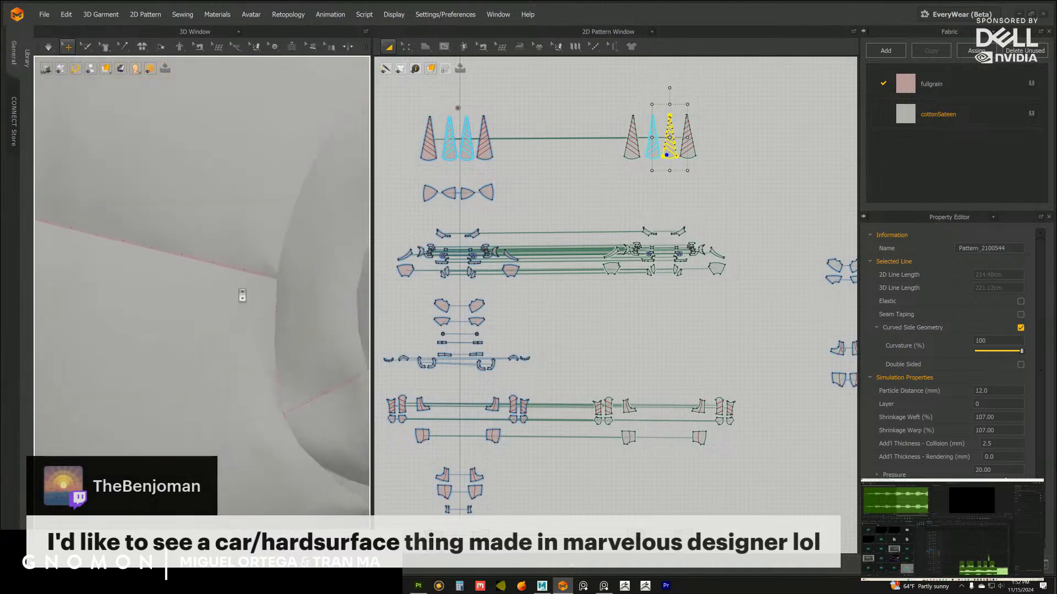
pyautogui.scroll(3, 242, 295)
pyautogui.scroll(-6, 252, 312)
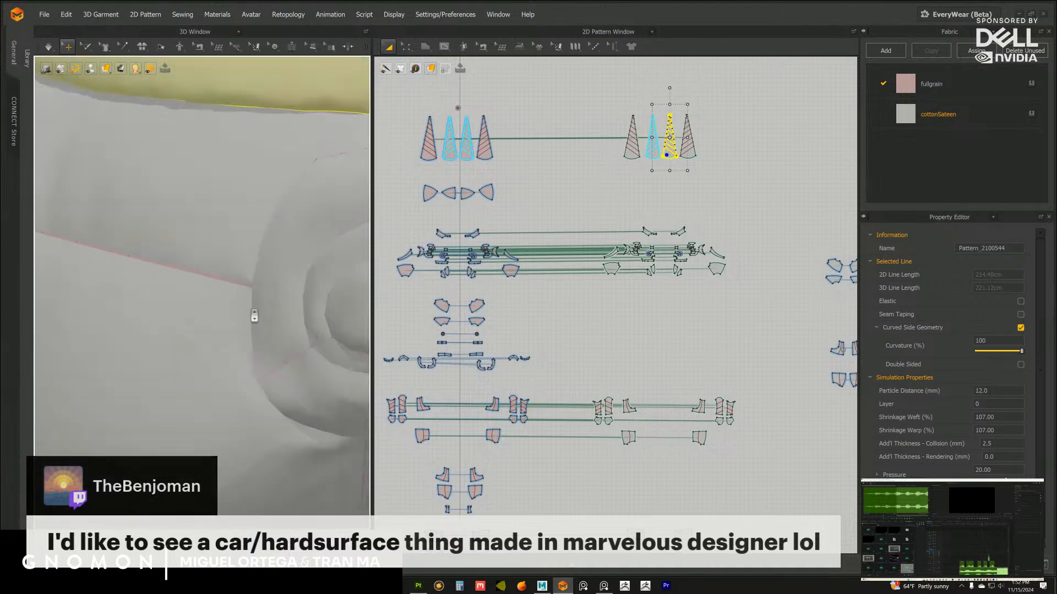
pyautogui.scroll(2, 247, 308)
# Select the cheek panel, review its simulation properties, and display the garment as a monochrome surface
pyautogui.click(248, 307)
pyautogui.scroll(2, 264, 295)
pyautogui.moveTo(265, 295); pyautogui.dragTo(287, 292, button='right')
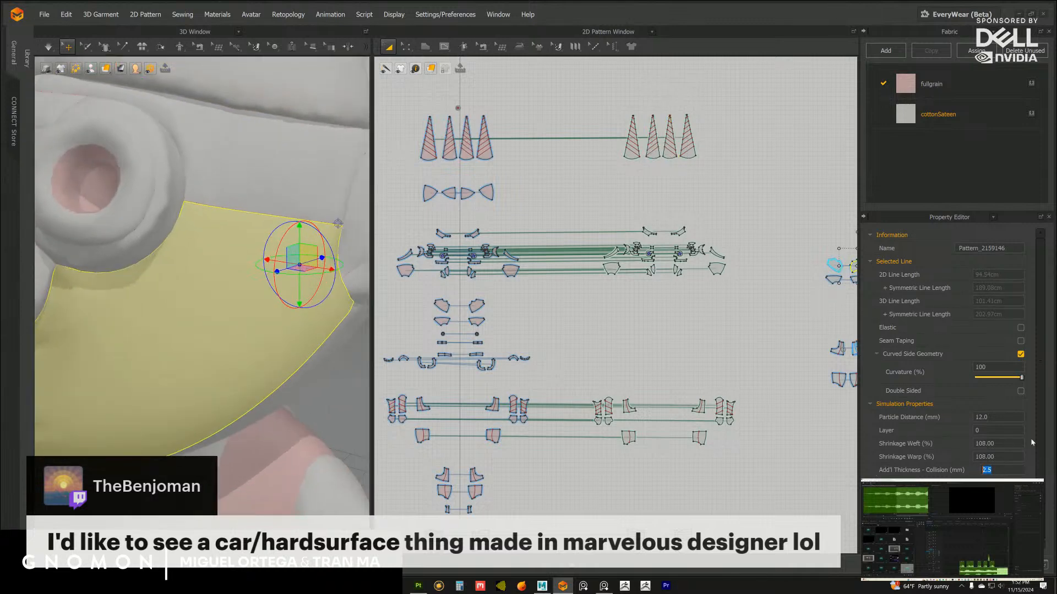
pyautogui.scroll(-3, 995, 470)
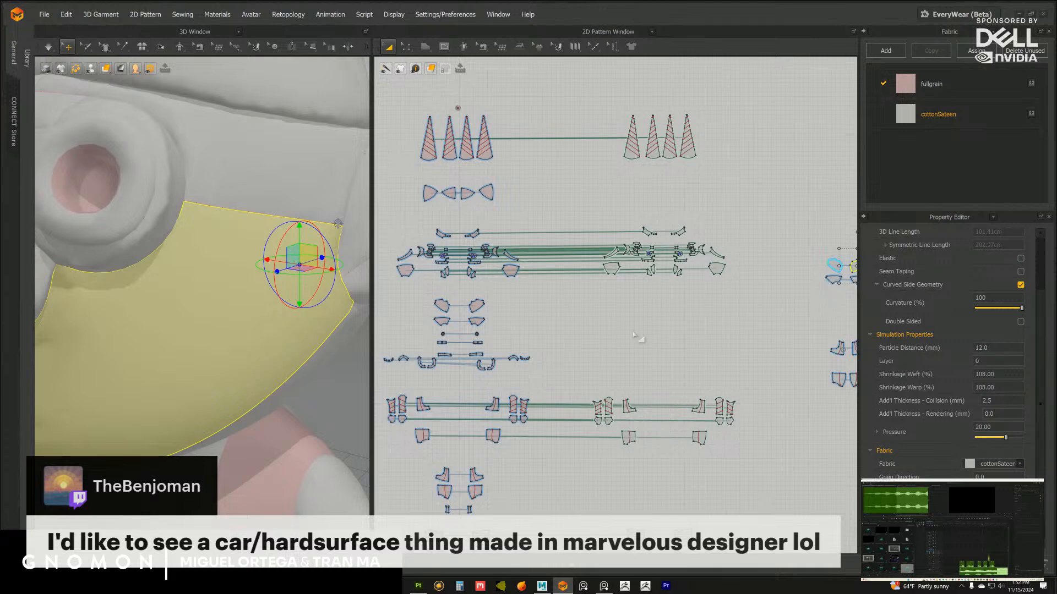
pyautogui.moveTo(643, 358); pyautogui.dragTo(642, 366, button='middle')
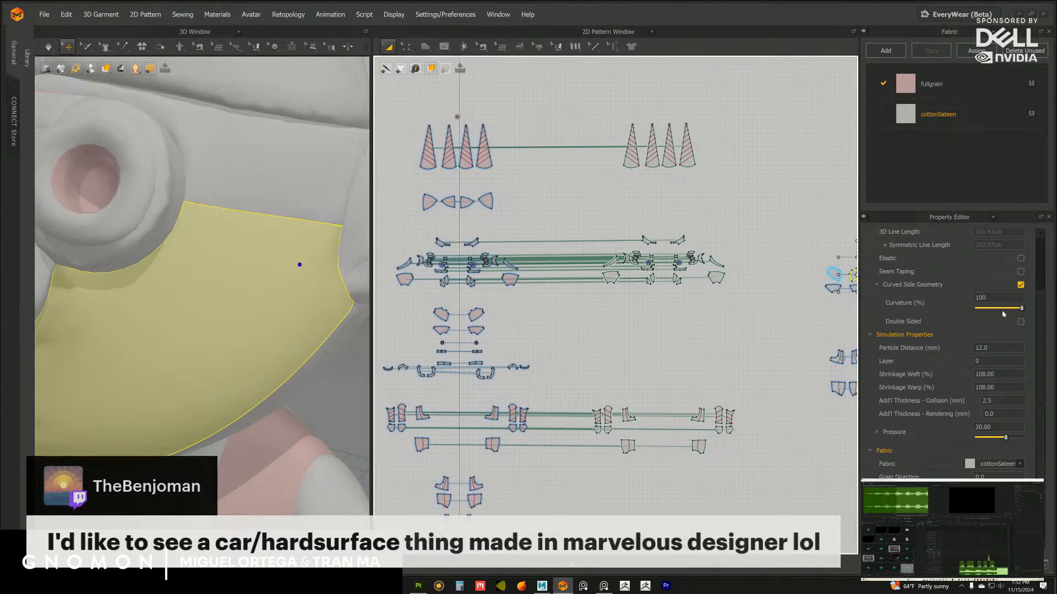
pyautogui.scroll(3, 922, 263)
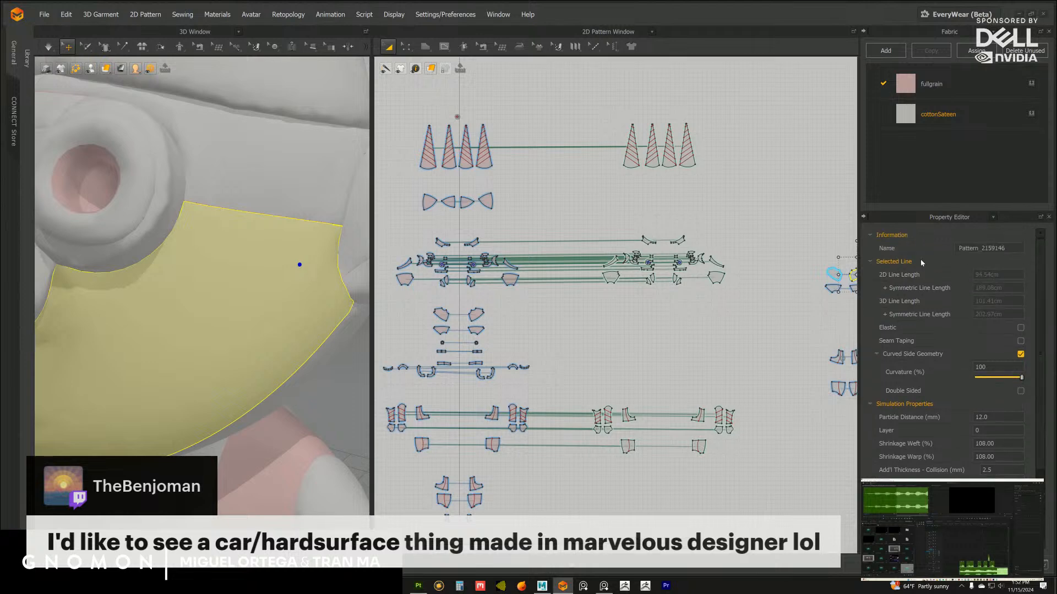
pyautogui.click(106, 70)
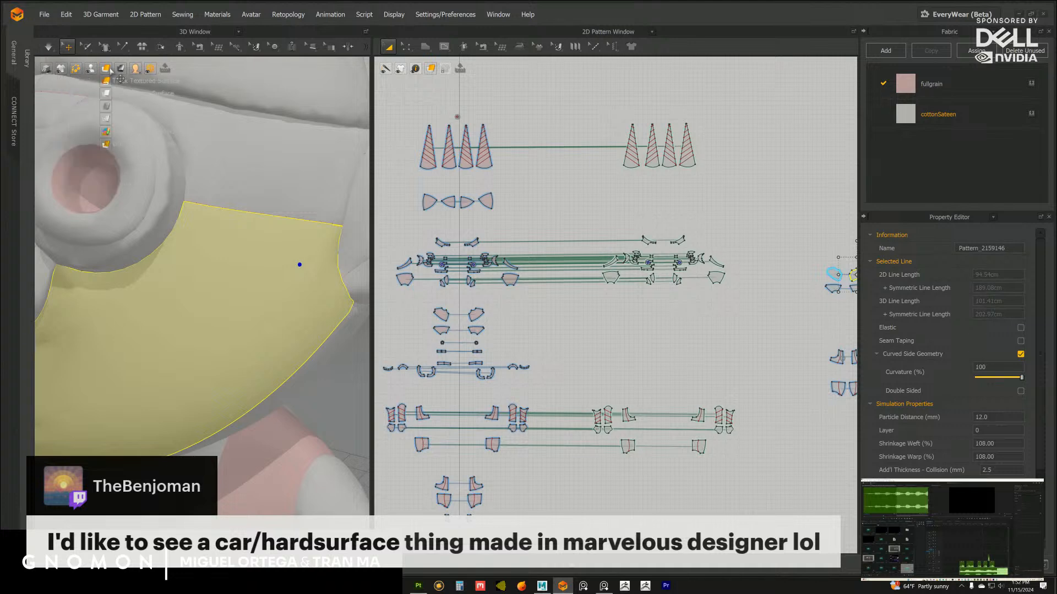
pyautogui.click(107, 95)
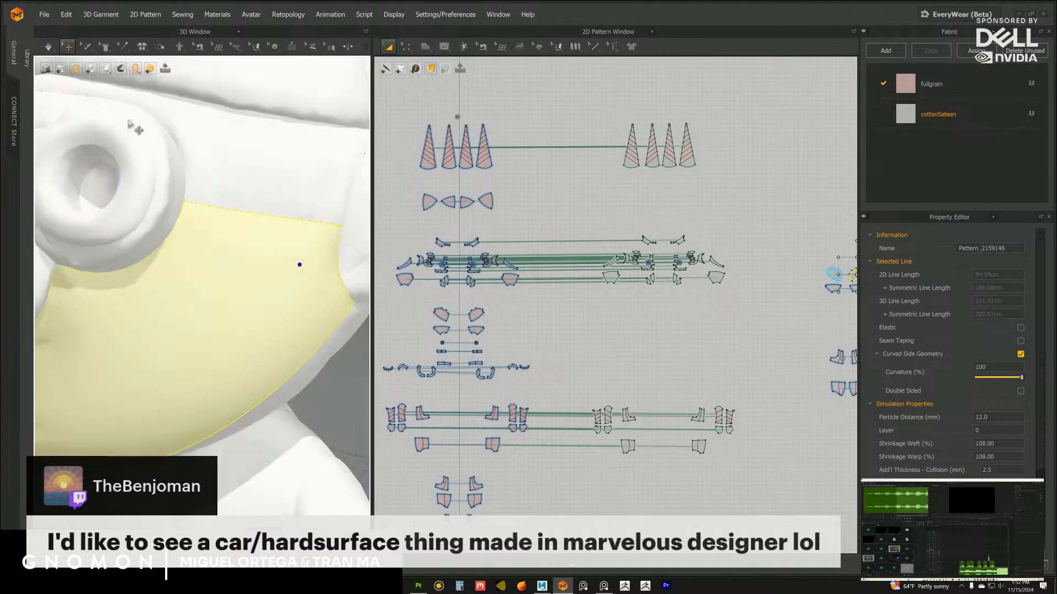
# Display the garment with its textured surface and select the segmented underarm sleeve panel on the gnome's arm
pyautogui.click(107, 69)
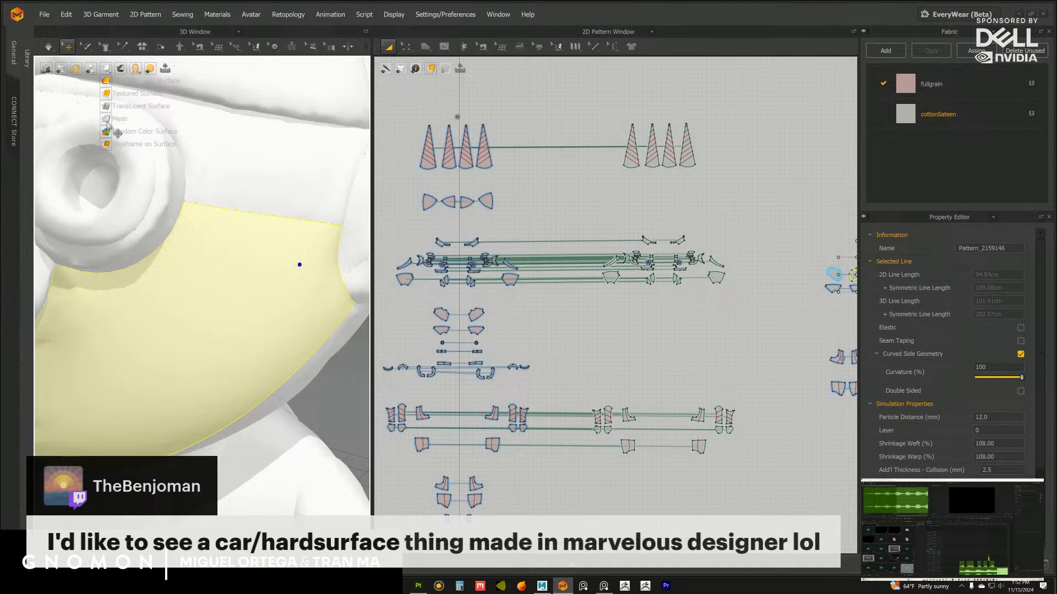
pyautogui.click(109, 93)
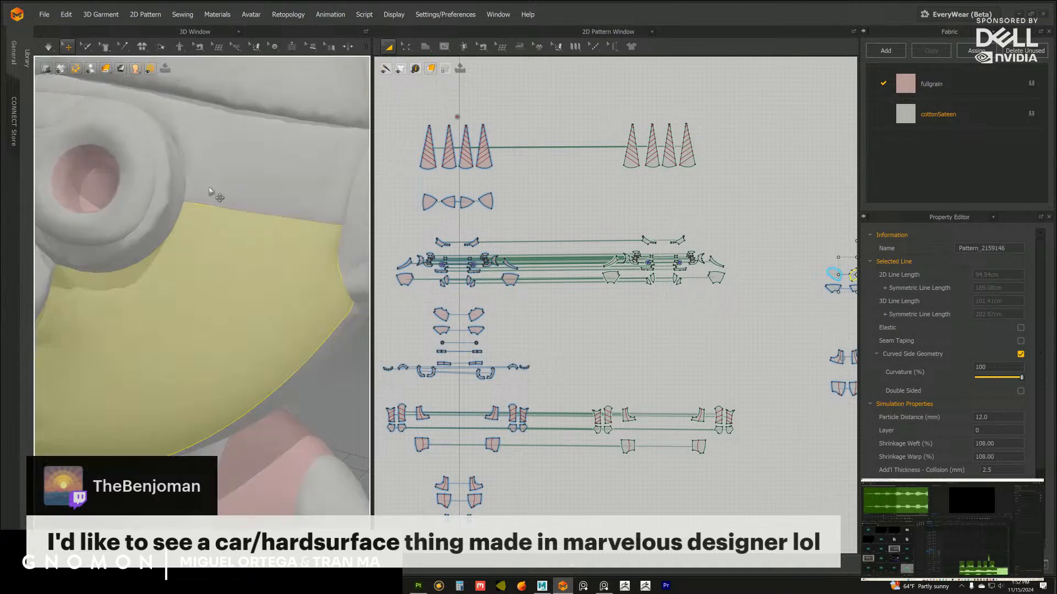
pyautogui.moveTo(209, 191); pyautogui.dragTo(126, 314, button='right')
pyautogui.moveTo(125, 314); pyautogui.dragTo(61, 184, button='middle')
pyautogui.moveTo(193, 236); pyautogui.dragTo(105, 254, button='right')
pyautogui.scroll(2, 193, 259)
pyautogui.click(204, 239)
pyautogui.moveTo(191, 285); pyautogui.dragTo(171, 292, button='right')
pyautogui.click(161, 268)
pyautogui.scroll(2, 499, 329)
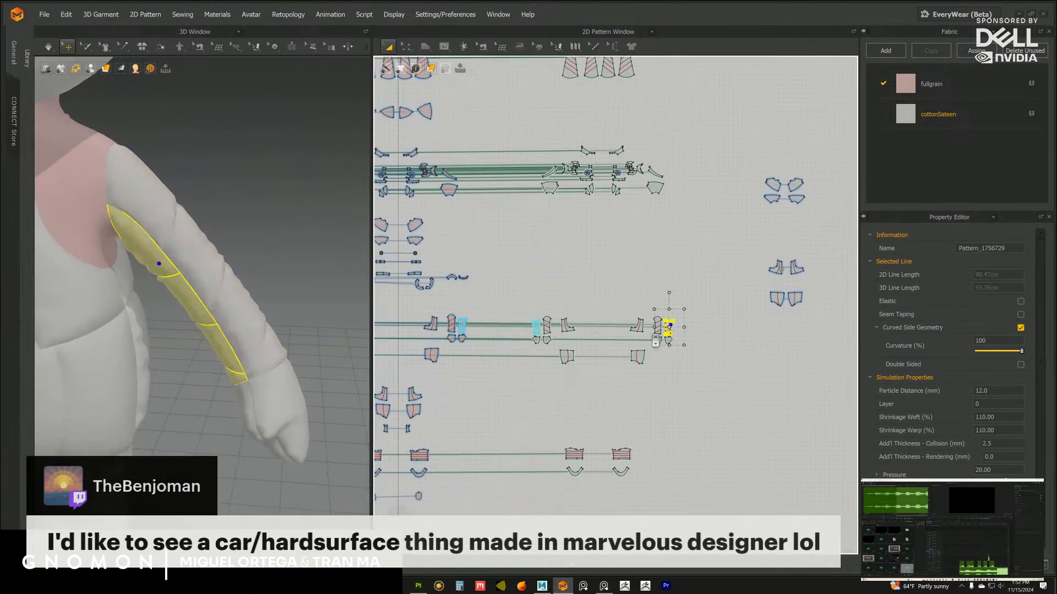
# Delete the two sets of cloned arm, mitten and L-shaped panels laid out beside the original pattern pieces
pyautogui.moveTo(552, 256); pyautogui.dragTo(647, 386)
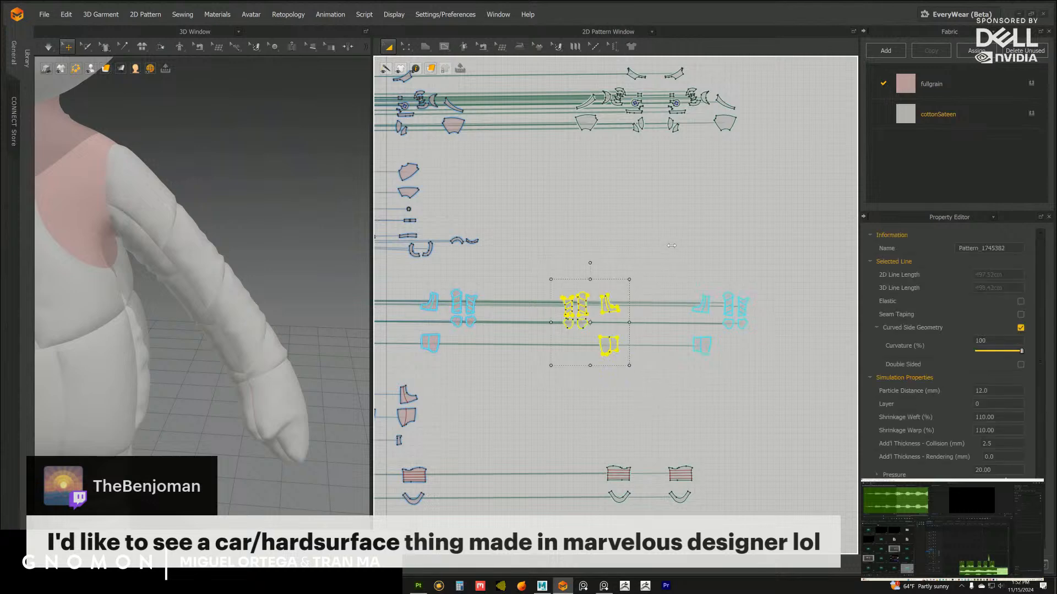
pyautogui.press('Delete')
pyautogui.moveTo(633, 272); pyautogui.dragTo(609, 266, button='middle')
pyautogui.moveTo(620, 241); pyautogui.dragTo(743, 363)
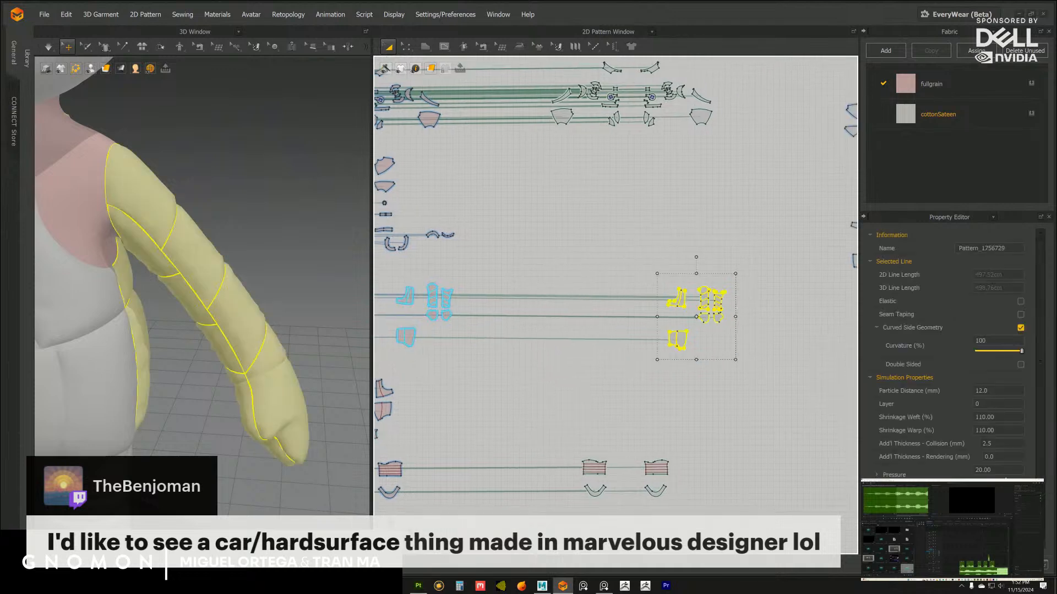
pyautogui.click(519, 208)
# Cut the underarm and upper sleeve panels apart along their three diagonal internal lines each
pyautogui.scroll(6, 711, 328)
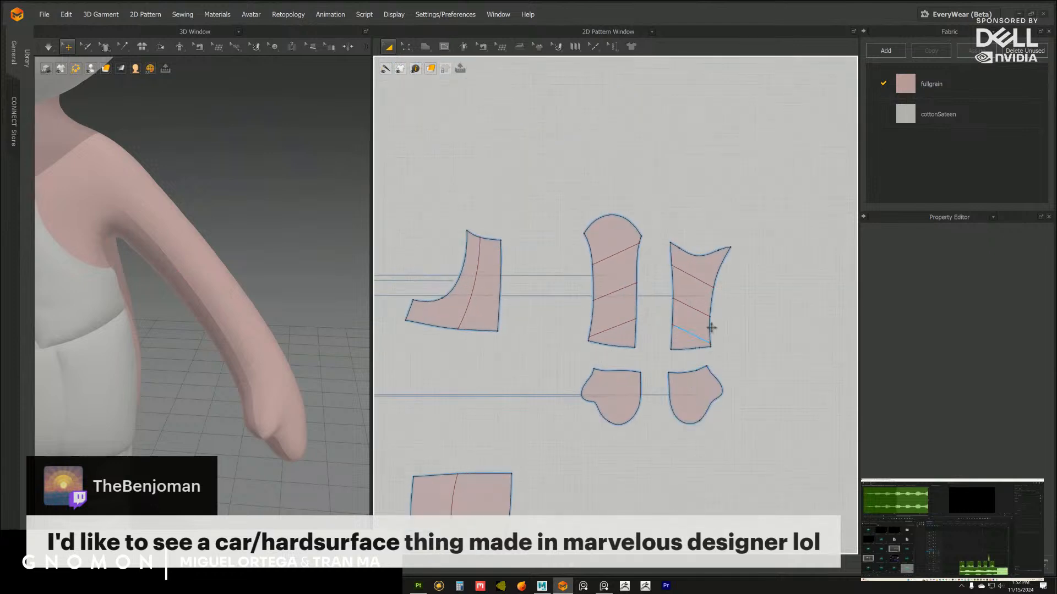
pyautogui.scroll(3, 712, 328)
pyautogui.moveTo(664, 245); pyautogui.dragTo(767, 370)
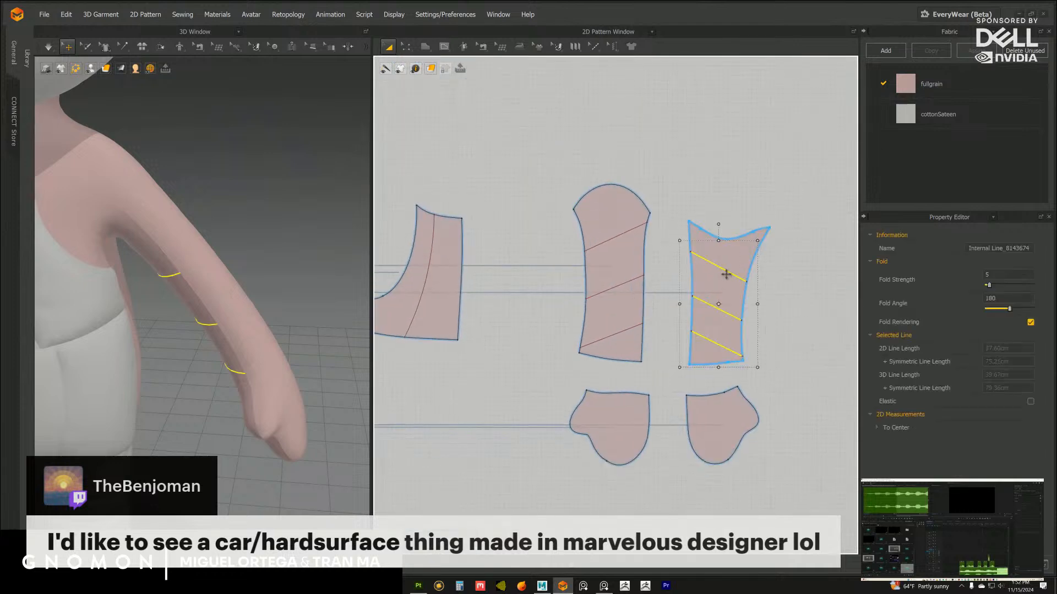
pyautogui.rightClick(726, 274)
pyautogui.click(750, 371)
pyautogui.moveTo(663, 365); pyautogui.dragTo(545, 219)
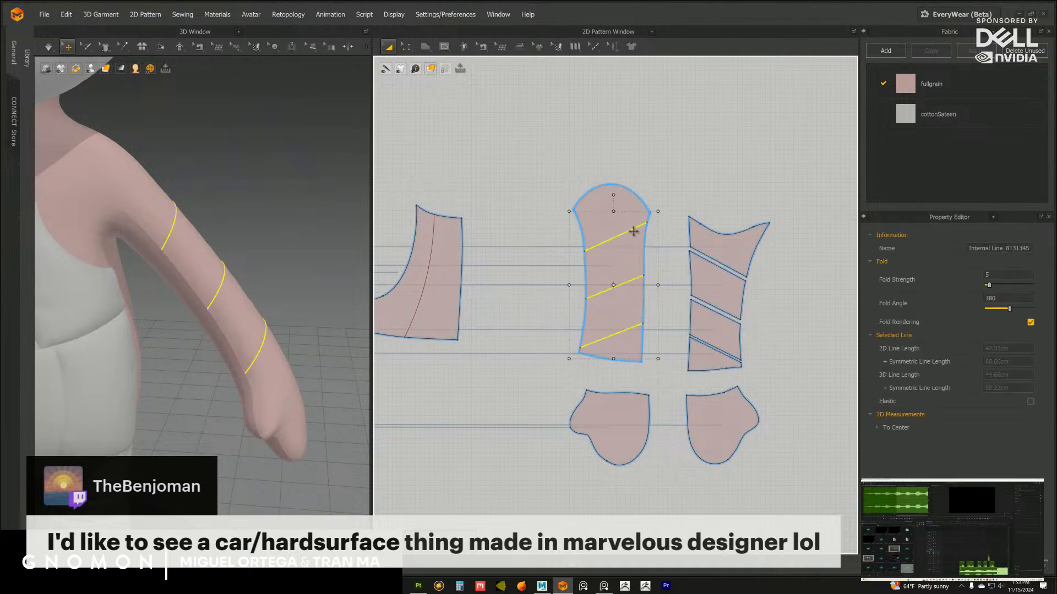
pyautogui.rightClick(634, 231)
pyautogui.click(662, 336)
# Cut the L-shaped panel beside the sleeve panels along its curved internal line
pyautogui.moveTo(498, 386); pyautogui.dragTo(622, 401, button='middle')
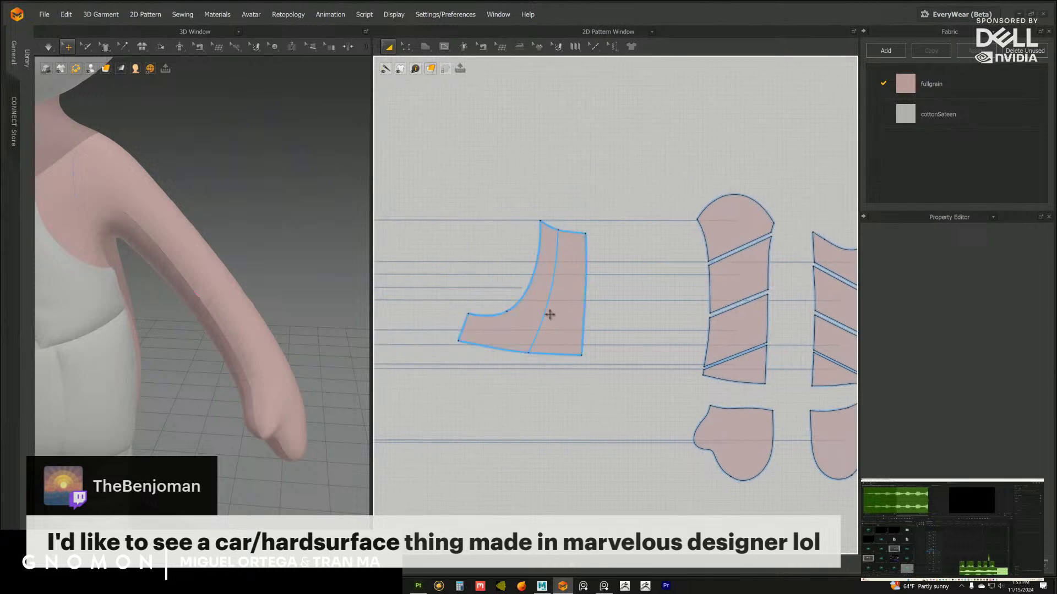
pyautogui.rightClick(548, 307)
pyautogui.click(576, 411)
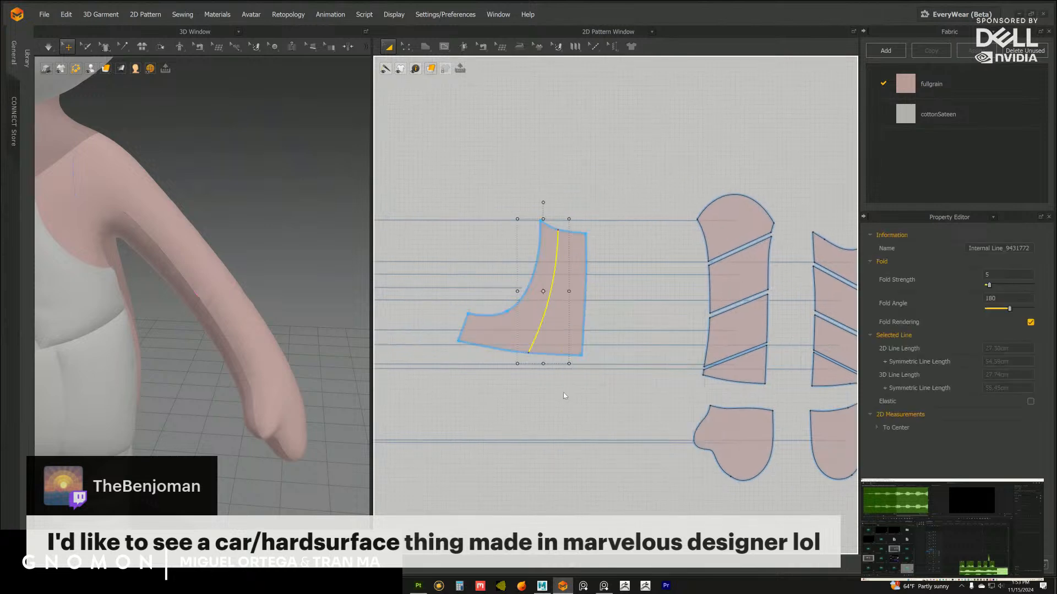
# Switch to the UV Editor and space out the cut pieces of the underarm sleeve nearest the L-shaped panels
pyautogui.click(651, 31)
pyautogui.click(586, 154)
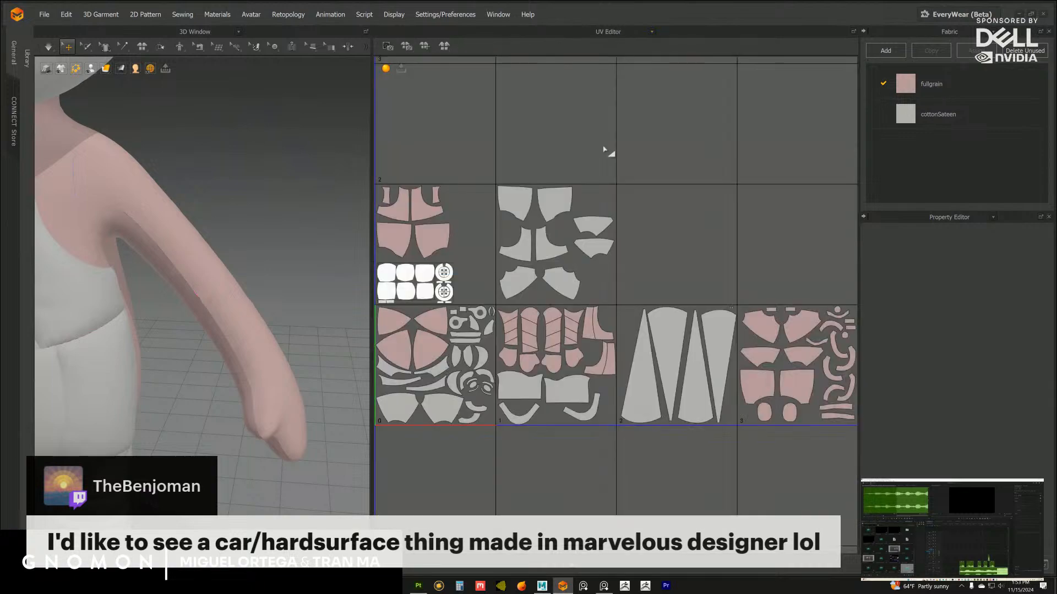
pyautogui.scroll(10, 605, 294)
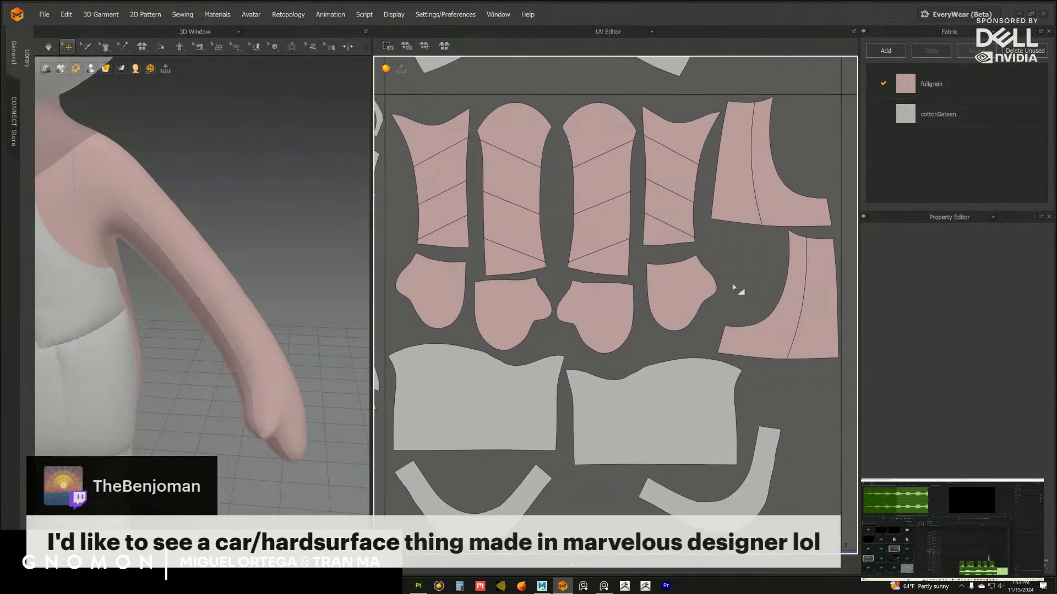
pyautogui.keyDown('alt'); pyautogui.moveTo(742, 318); pyautogui.dragTo(751, 319, button='right'); pyautogui.keyUp('alt')
pyautogui.moveTo(672, 328); pyautogui.dragTo(671, 347)
pyautogui.keyDown('alt'); pyautogui.moveTo(697, 267); pyautogui.dragTo(662, 321, button='middle'); pyautogui.keyUp('alt')
pyautogui.click(614, 291)
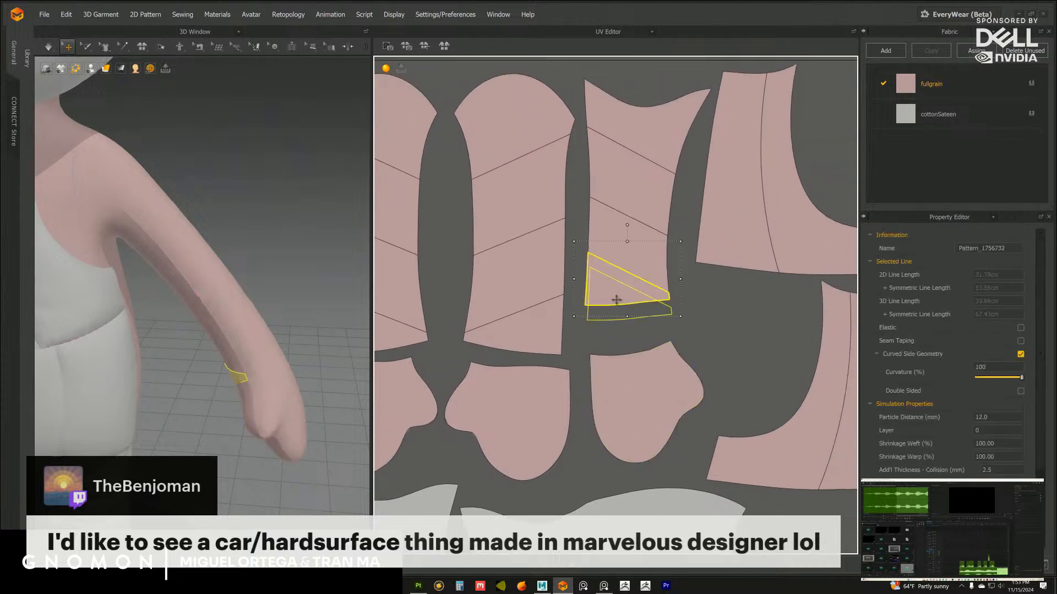
pyautogui.keyDown('shift'); pyautogui.click(616, 238); pyautogui.keyUp('shift')
pyautogui.moveTo(617, 193); pyautogui.dragTo(620, 246, button='middle')
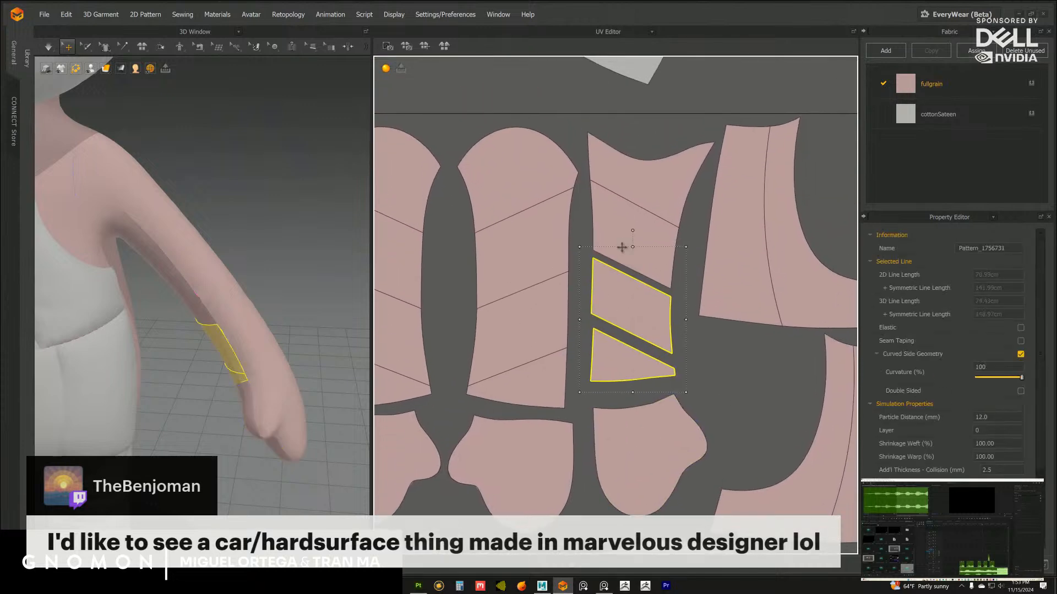
pyautogui.click(653, 181)
# Separate the cut halves of both L-shaped panels in the UV layout with narrow gaps
pyautogui.moveTo(733, 315); pyautogui.dragTo(593, 335, button='middle')
pyautogui.click(676, 293)
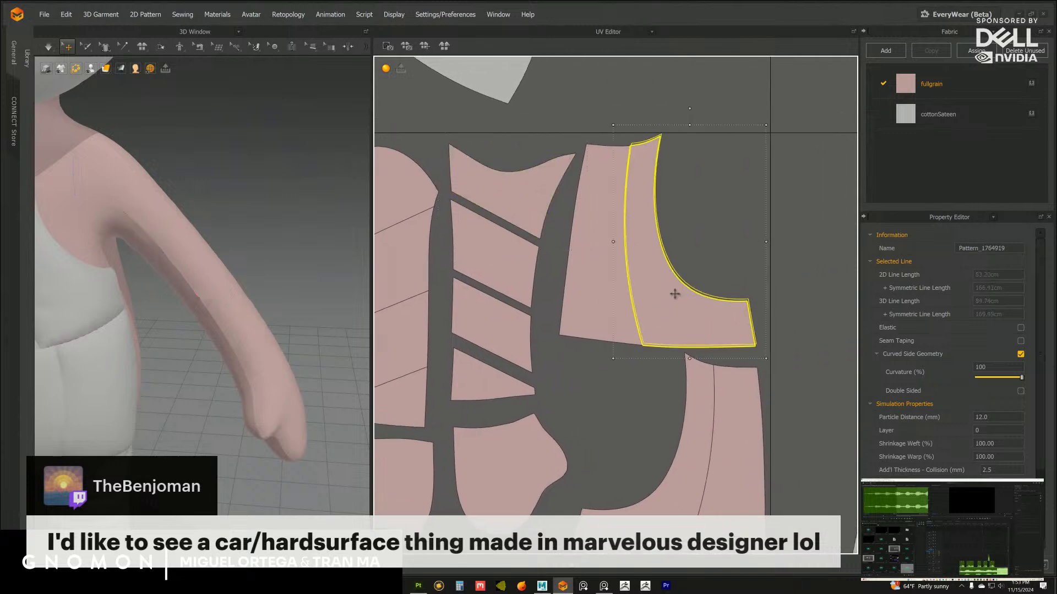
pyautogui.click(794, 335)
pyautogui.moveTo(798, 330); pyautogui.dragTo(806, 189, button='middle')
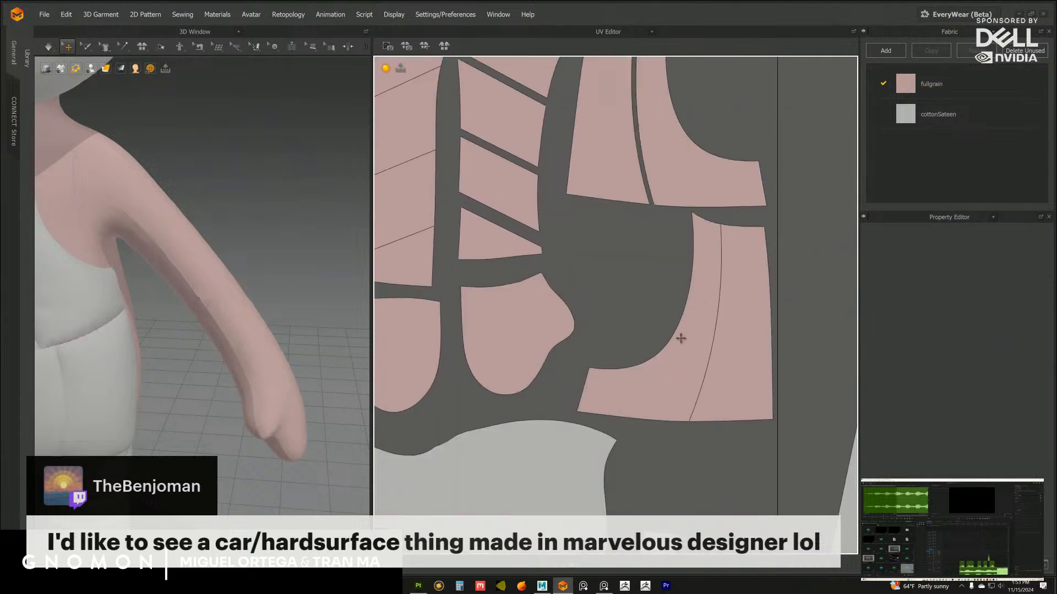
pyautogui.moveTo(682, 339); pyautogui.dragTo(675, 336)
pyautogui.click(809, 297)
# Space out the four cut pieces of the adjacent round-topped upper sleeve in the UV layout
pyautogui.moveTo(646, 281); pyautogui.dragTo(591, 344, button='middle')
pyautogui.click(651, 386)
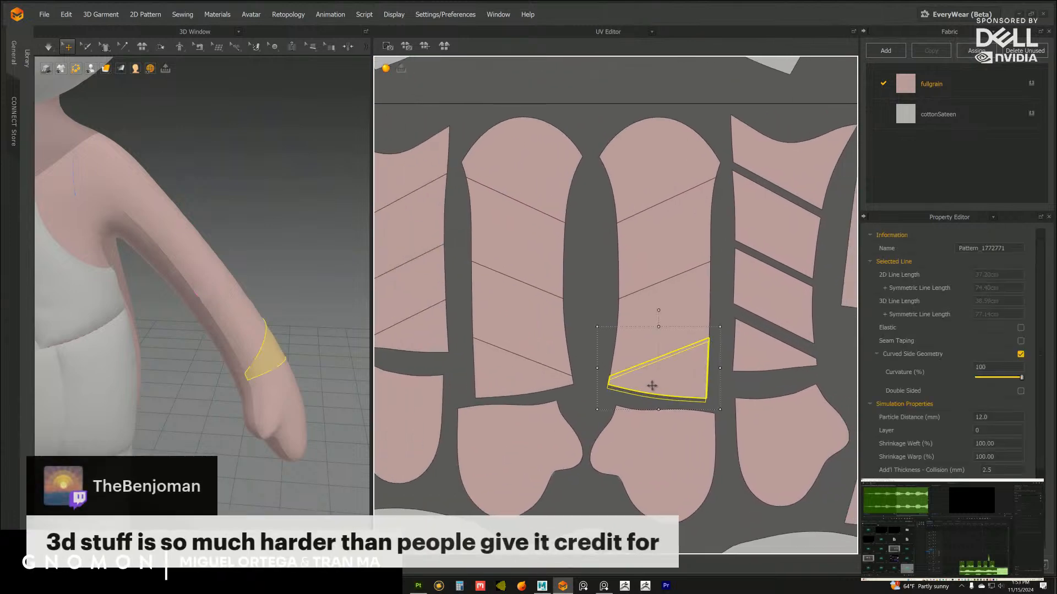
pyautogui.keyDown('shift'); pyautogui.click(674, 317); pyautogui.keyUp('shift')
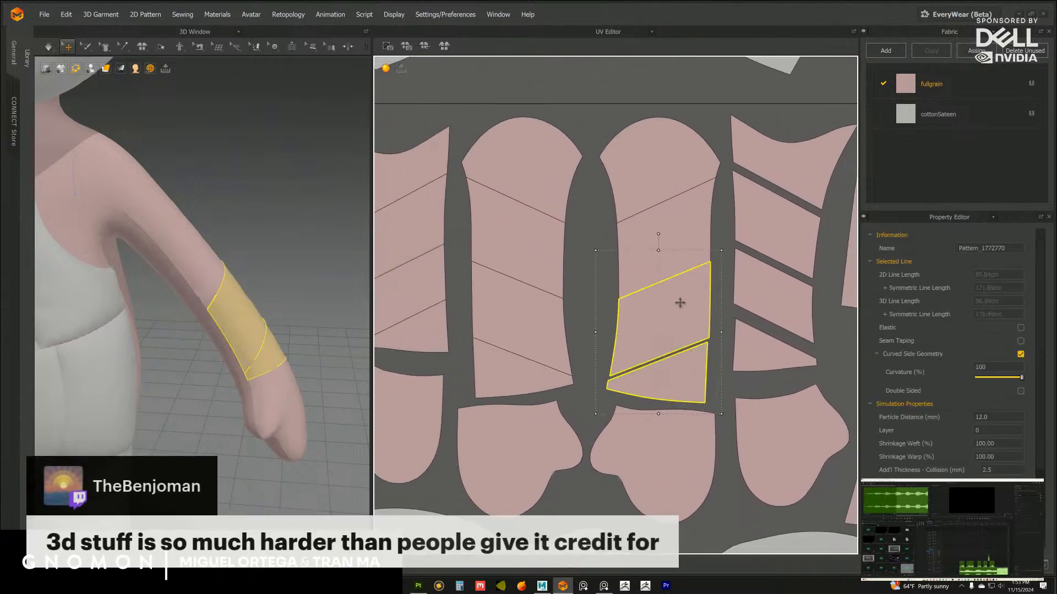
pyautogui.click(592, 302)
pyautogui.click(666, 231)
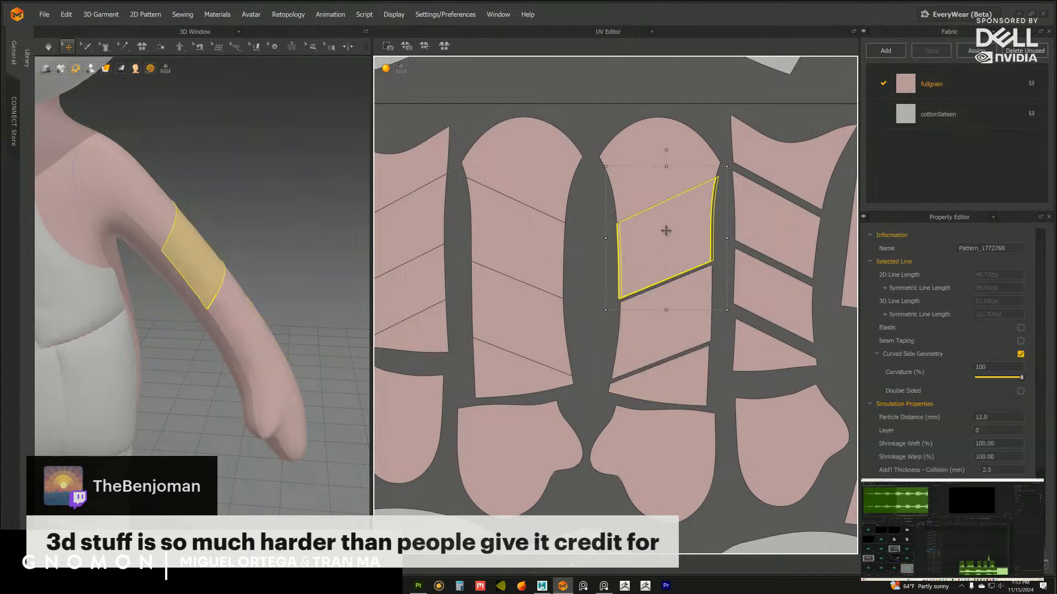
pyautogui.click(667, 136)
pyautogui.moveTo(668, 135); pyautogui.dragTo(666, 127)
pyautogui.click(601, 275)
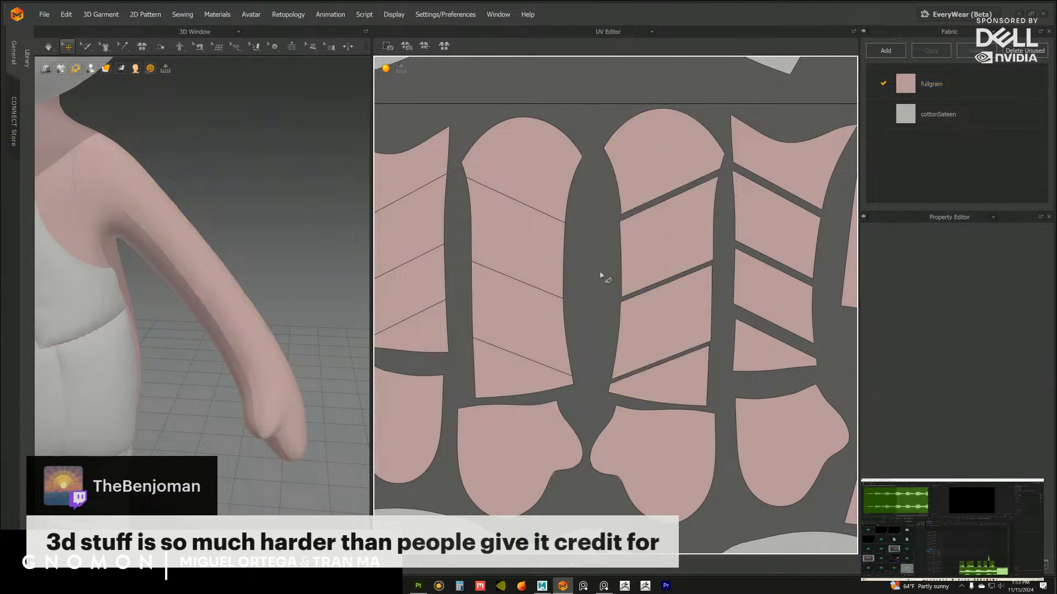
# Space out the four pieces of the mirrored upper sleeve in the UV layout and shift the mitten below them
pyautogui.moveTo(602, 275); pyautogui.dragTo(696, 305, button='right')
pyautogui.click(646, 197)
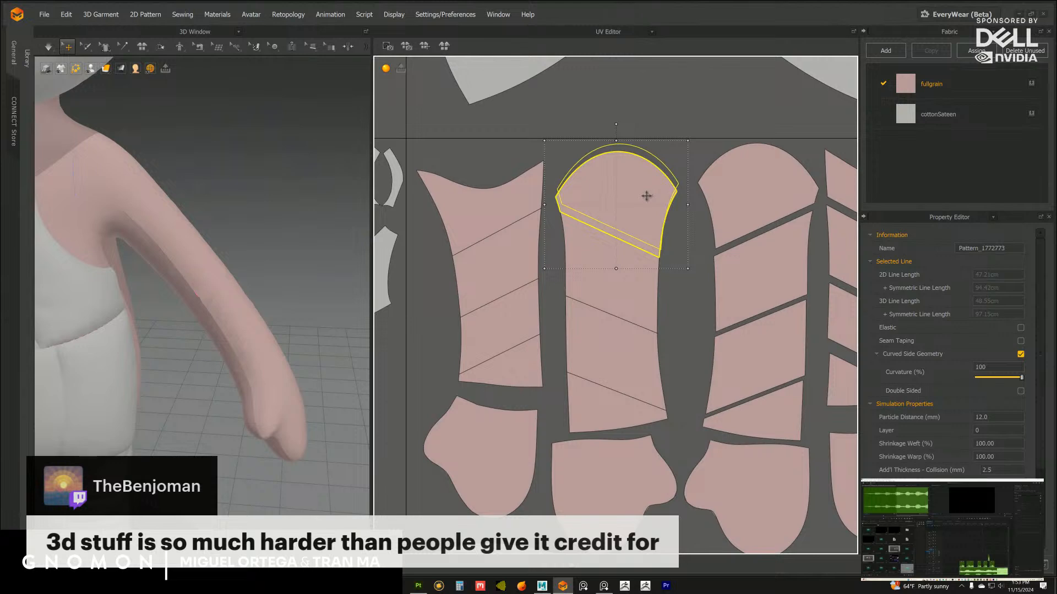
pyautogui.moveTo(646, 197); pyautogui.dragTo(648, 189)
pyautogui.click(698, 299)
pyautogui.click(616, 276)
pyautogui.click(683, 353)
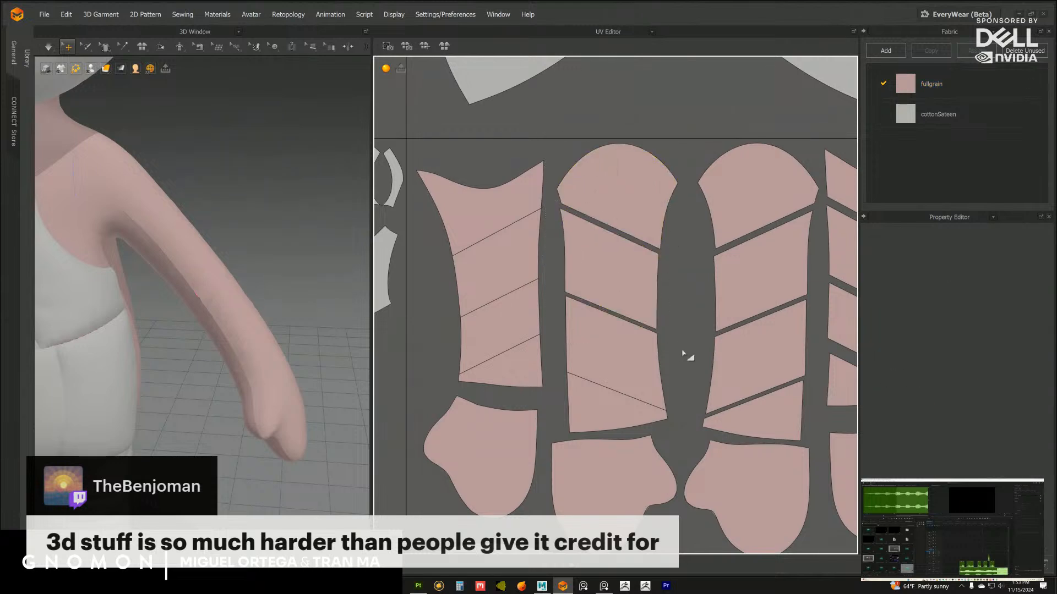
pyautogui.moveTo(683, 354); pyautogui.dragTo(627, 301, button='right')
pyautogui.click(603, 344)
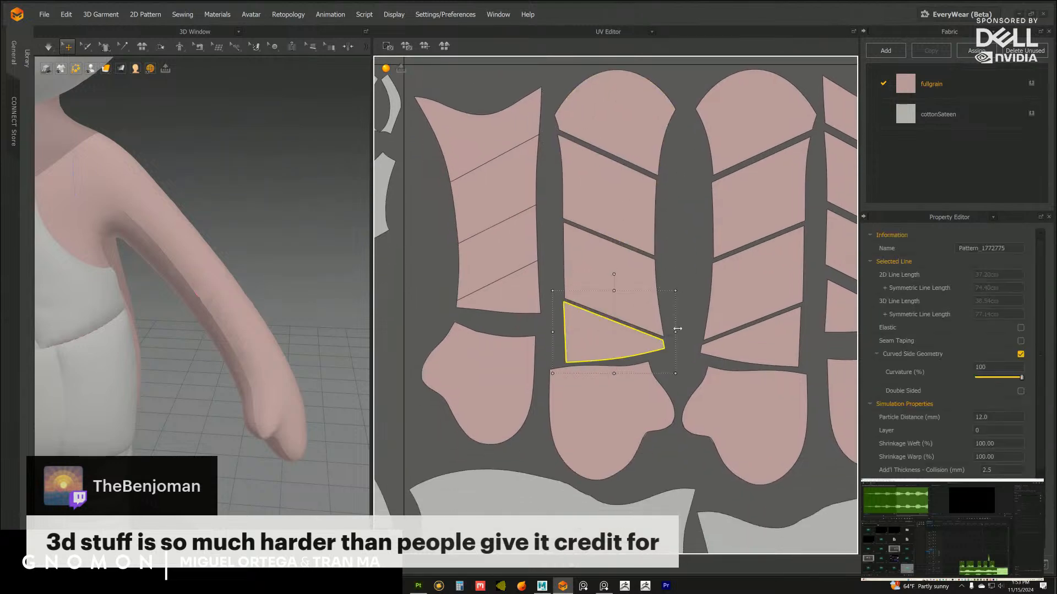
pyautogui.click(701, 323)
pyautogui.click(626, 412)
pyautogui.click(696, 276)
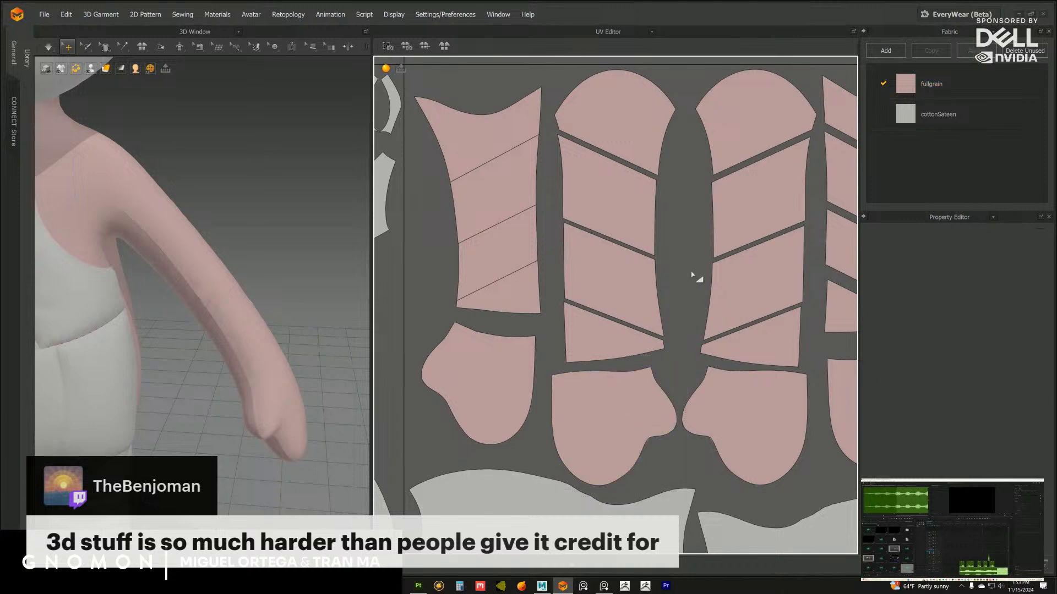
# Space out the four cut pieces of the remaining underarm sleeve so gaps separate them in the UV layout
pyautogui.moveTo(695, 276); pyautogui.dragTo(776, 339, button='right')
pyautogui.click(622, 366)
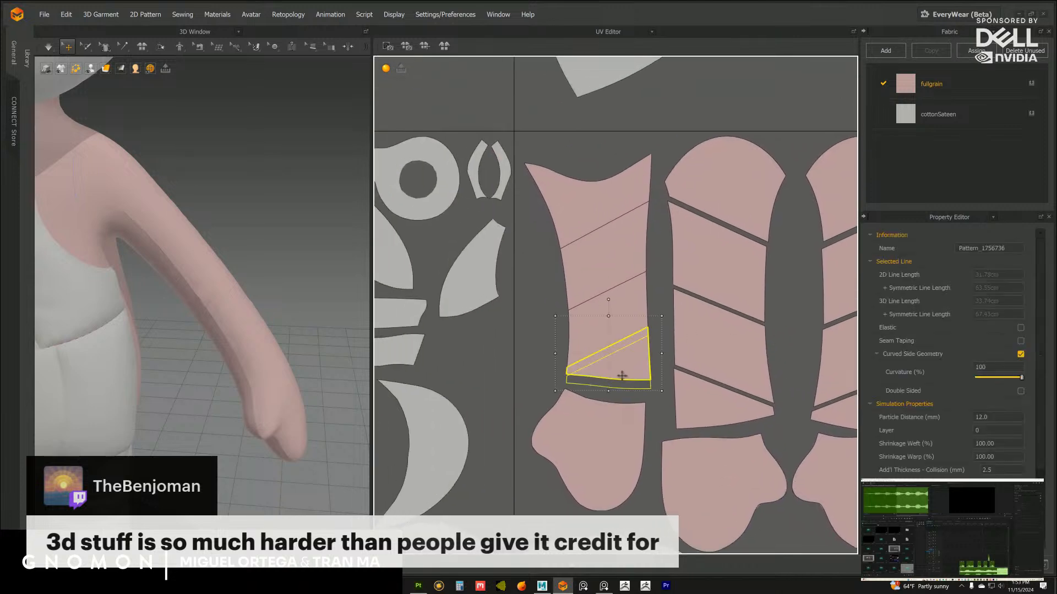
pyautogui.click(546, 347)
pyautogui.click(606, 189)
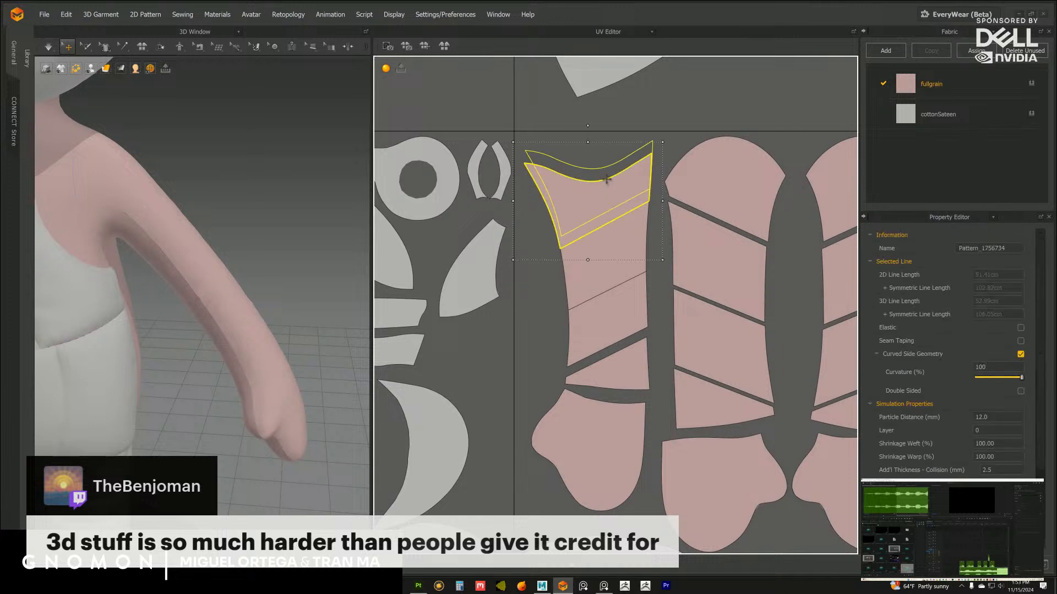
pyautogui.click(550, 307)
pyautogui.click(600, 251)
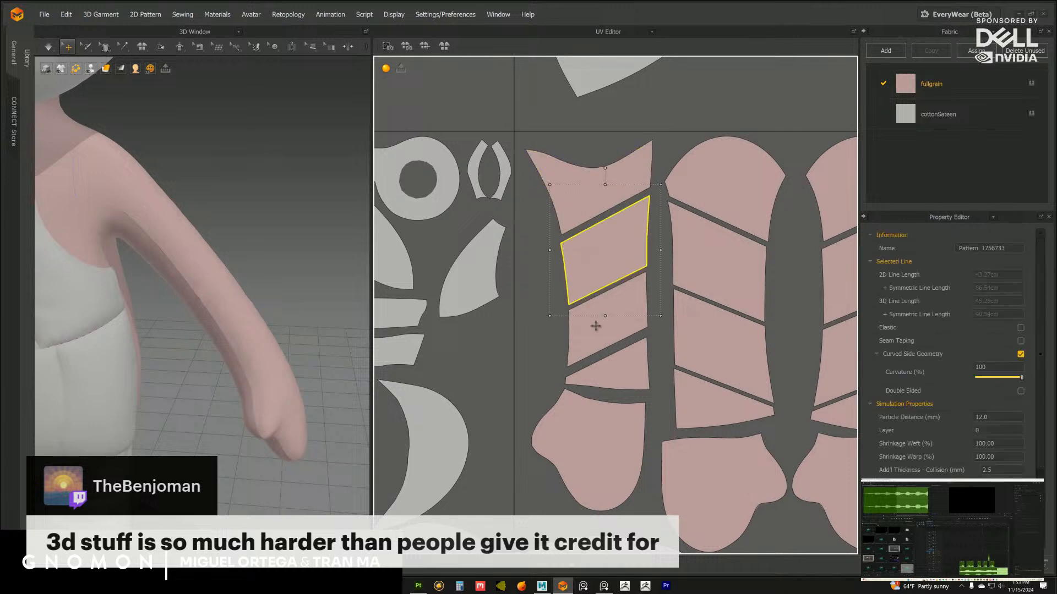
pyautogui.click(527, 355)
# Fine-tune the spacing of the middle pieces in an upper sleeve's UV layout
pyautogui.scroll(-3, 527, 355)
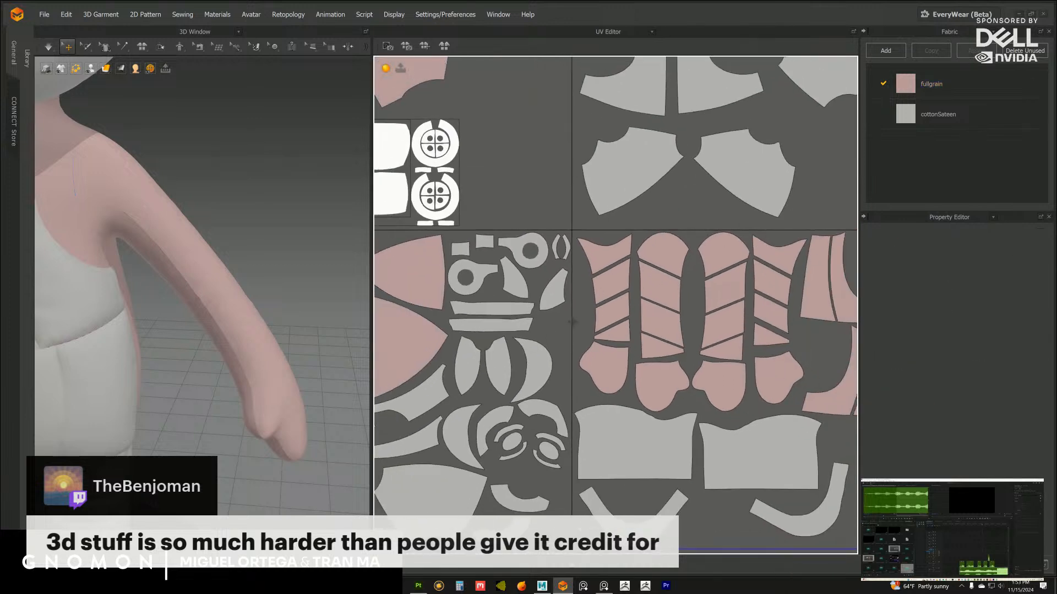
pyautogui.moveTo(712, 221); pyautogui.dragTo(662, 218, button='middle')
pyautogui.scroll(3, 638, 214)
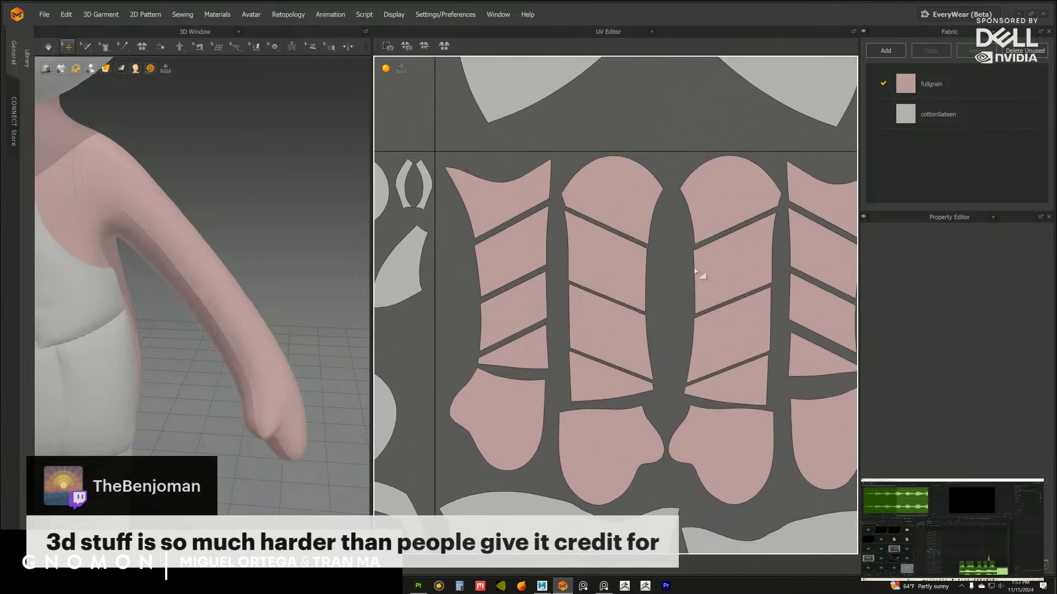
pyautogui.click(723, 262)
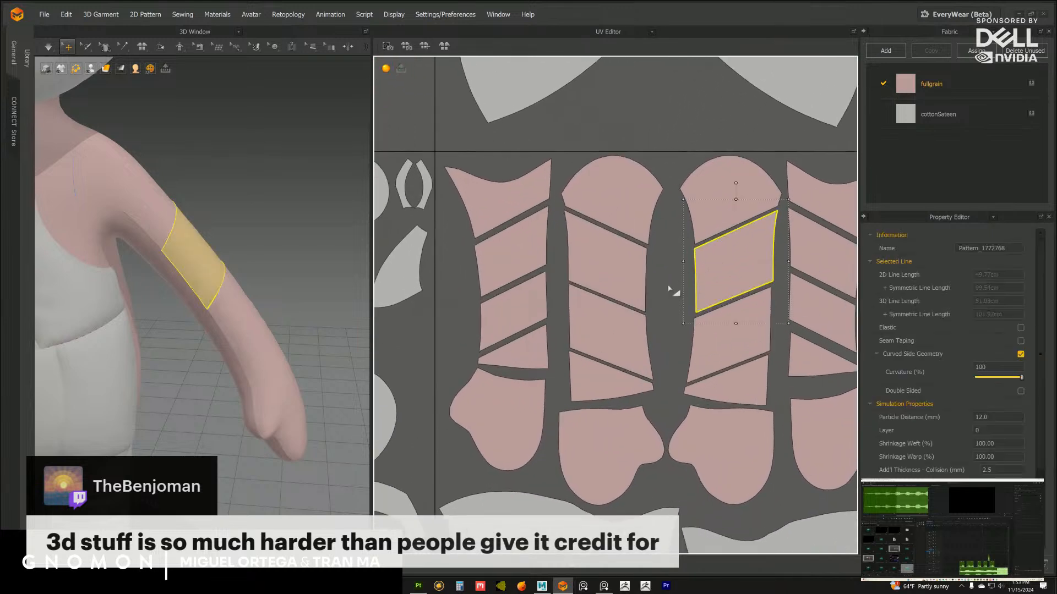
pyautogui.click(672, 290)
pyautogui.click(710, 325)
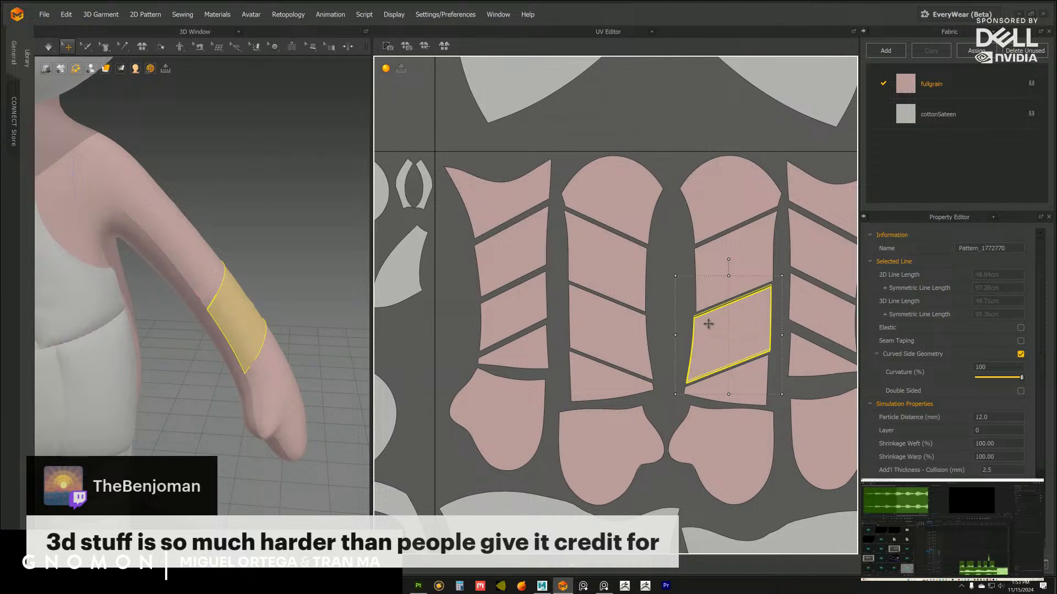
pyautogui.click(676, 258)
# Switch from the UV layout to the 2D pattern window and select all the cut pieces of one arm, including its mitten
pyautogui.scroll(-5, 680, 253)
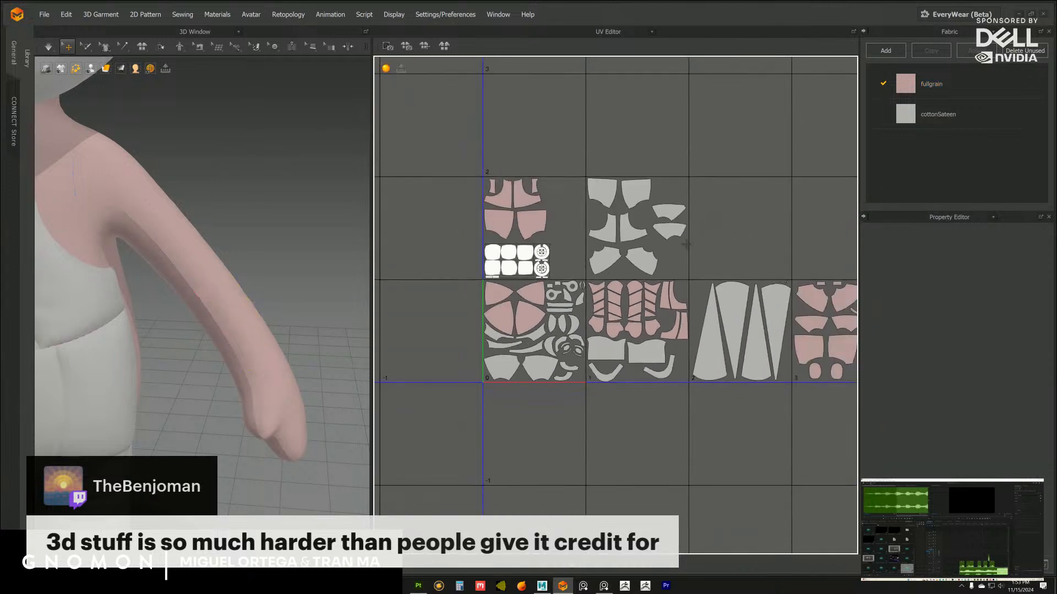
pyautogui.click(651, 32)
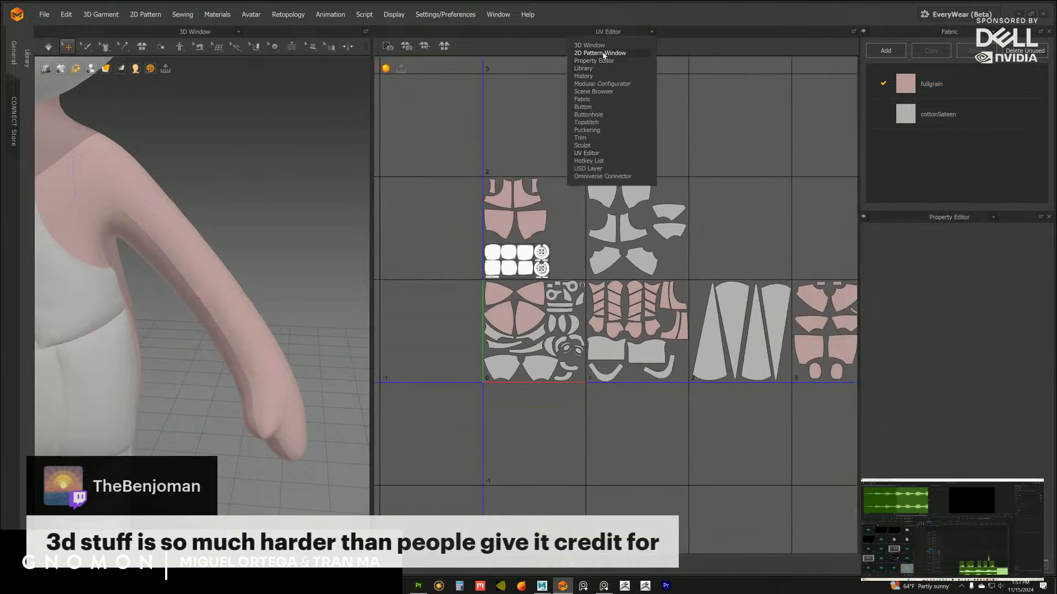
pyautogui.click(603, 53)
pyautogui.scroll(-4, 622, 194)
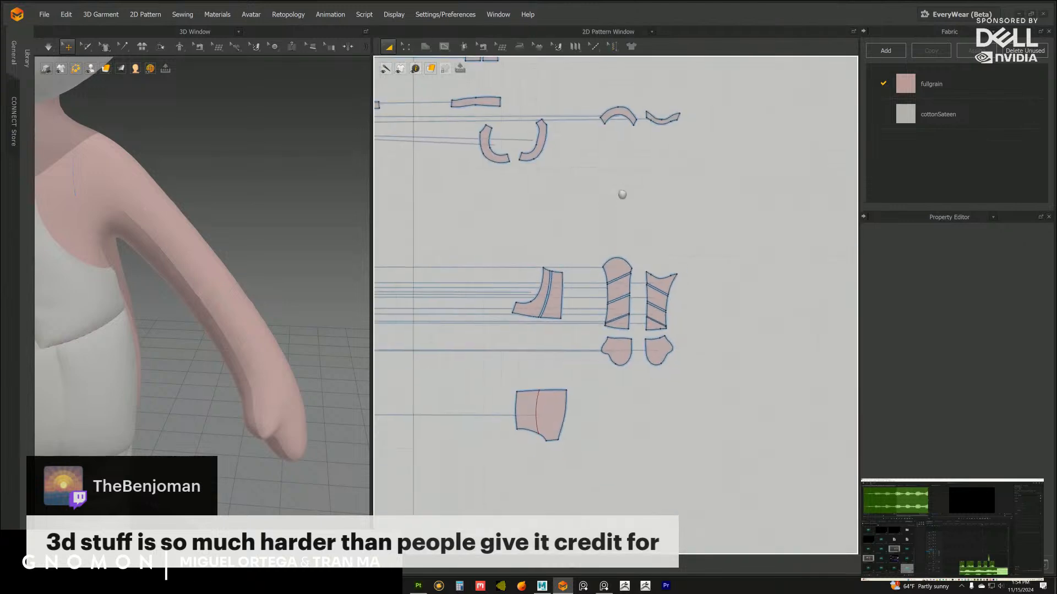
pyautogui.moveTo(501, 183); pyautogui.dragTo(743, 359)
pyautogui.rightClick(621, 248)
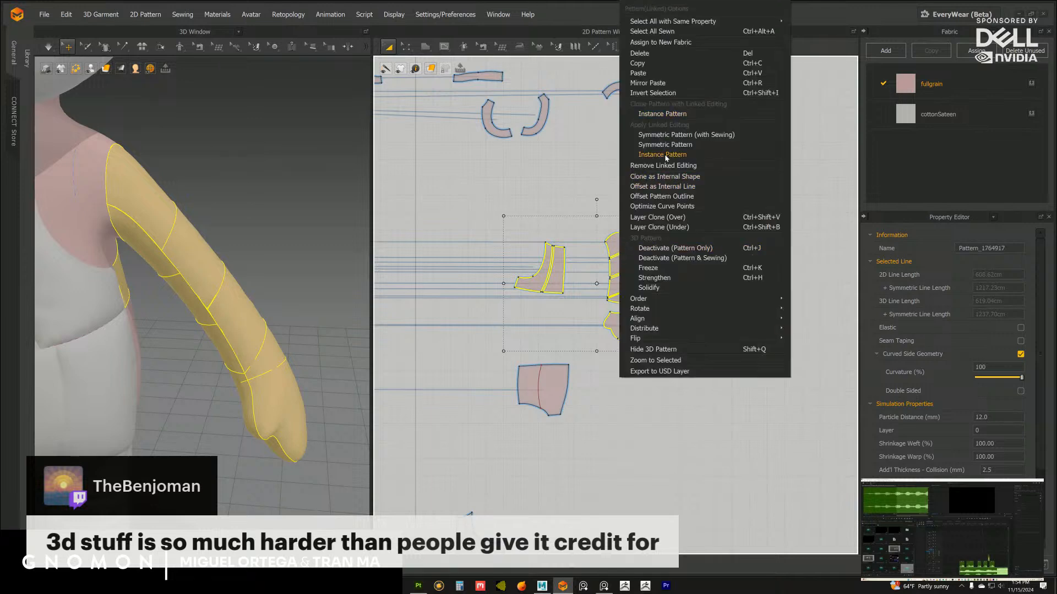
pyautogui.click(658, 218)
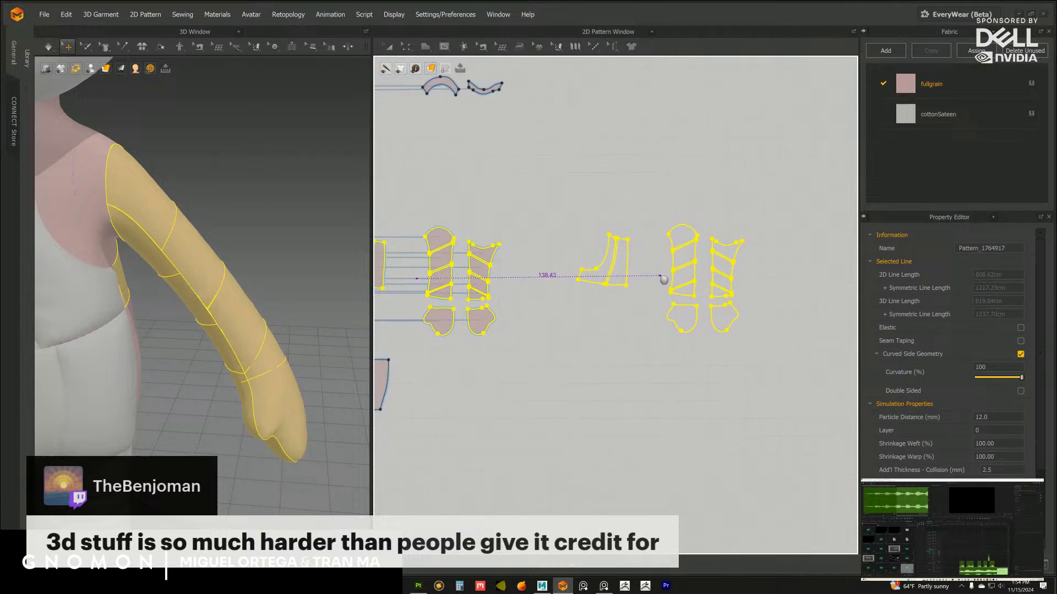
pyautogui.press('Escape')
# Create a layer clone of the selected arm patterns and place the copies well clear of the originals in the 2D layout
pyautogui.moveTo(603, 262); pyautogui.dragTo(650, 264, button='middle')
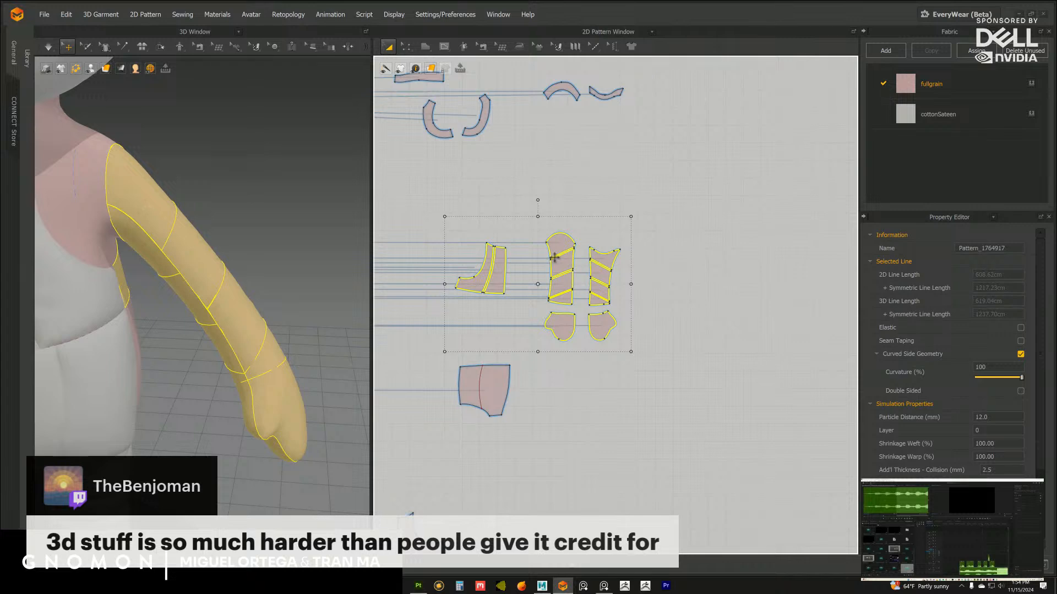
pyautogui.rightClick(568, 250)
pyautogui.click(605, 226)
pyautogui.click(672, 277)
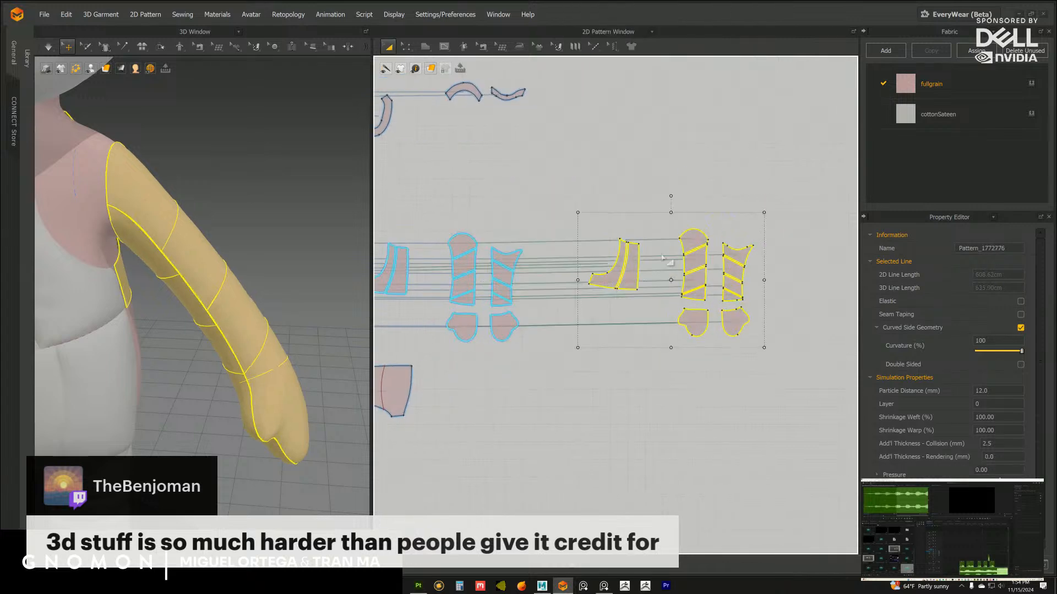
pyautogui.scroll(-6, 567, 246)
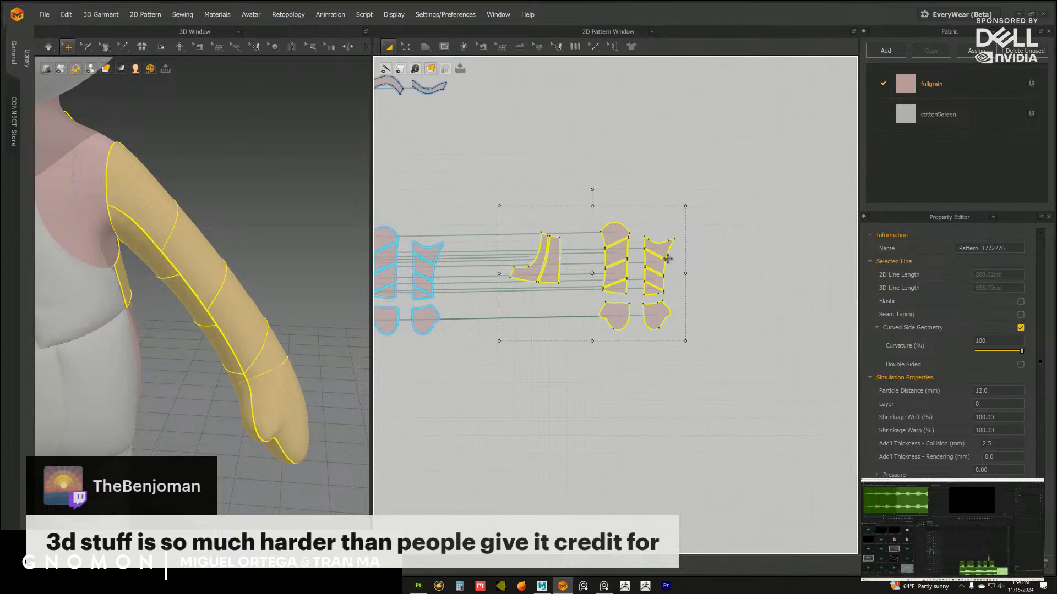
pyautogui.moveTo(569, 245); pyautogui.dragTo(696, 361)
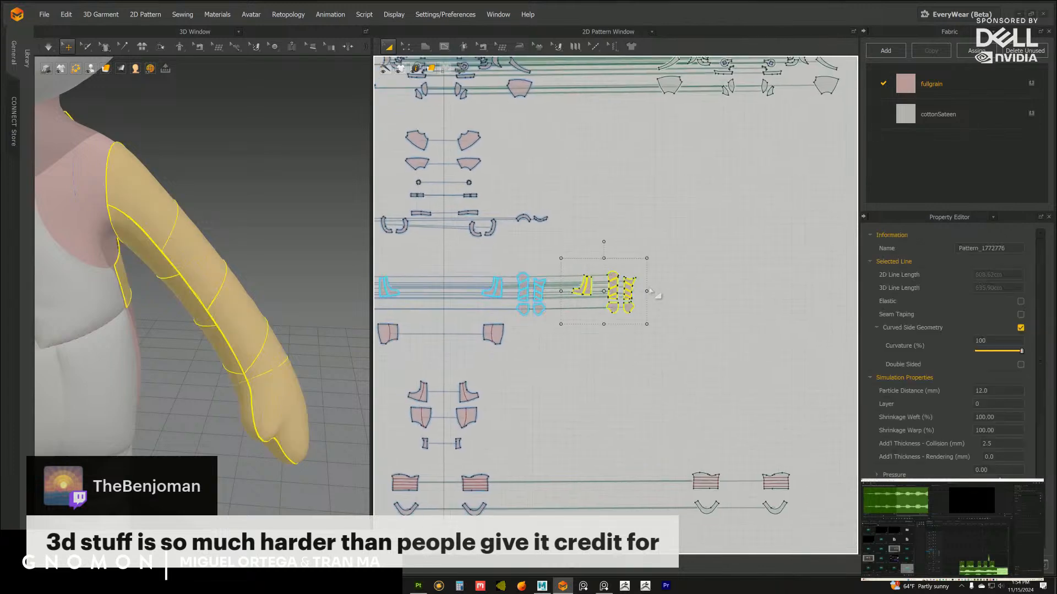
pyautogui.scroll(5, 620, 309)
pyautogui.moveTo(703, 236); pyautogui.dragTo(759, 226)
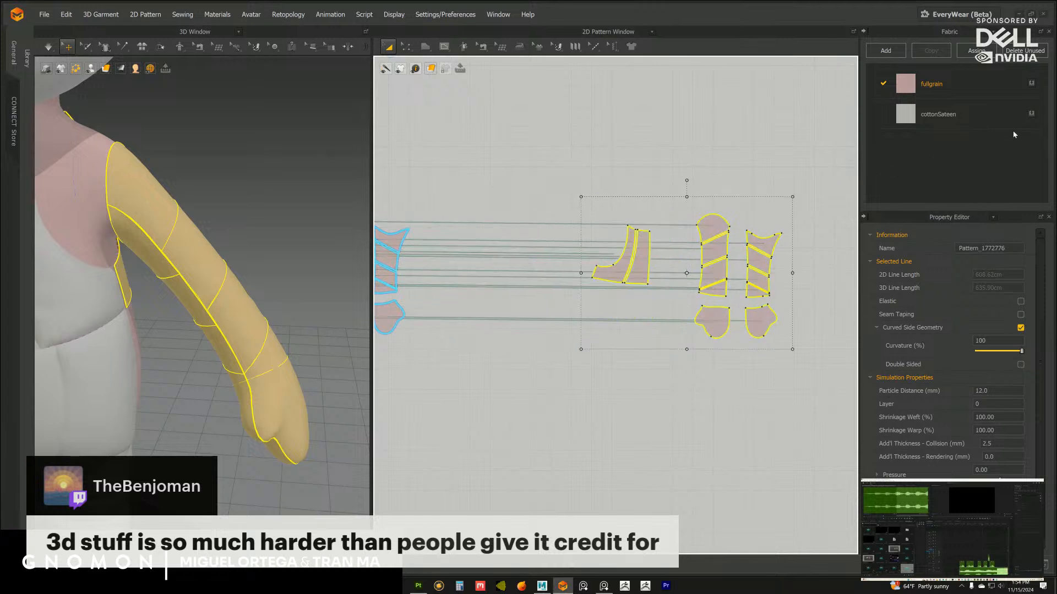
# Assign the cottonSateen fabric to the cloned arm patterns, with shrinkage weft and warp at 107 and pressure at 20
pyautogui.click(1032, 114)
pyautogui.moveTo(276, 326); pyautogui.dragTo(246, 322, button='right')
pyautogui.moveTo(990, 417); pyautogui.dragTo(983, 417)
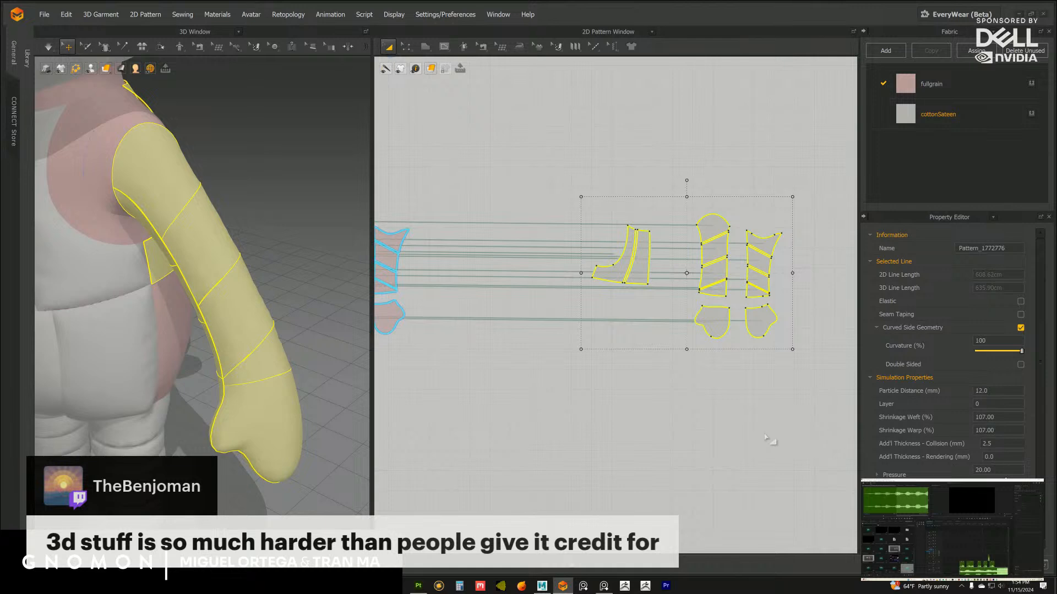
# Deselect the patterns and run the Normal (Default) simulation to inflate the cloned arm layer
pyautogui.click(665, 378)
pyautogui.click(48, 46)
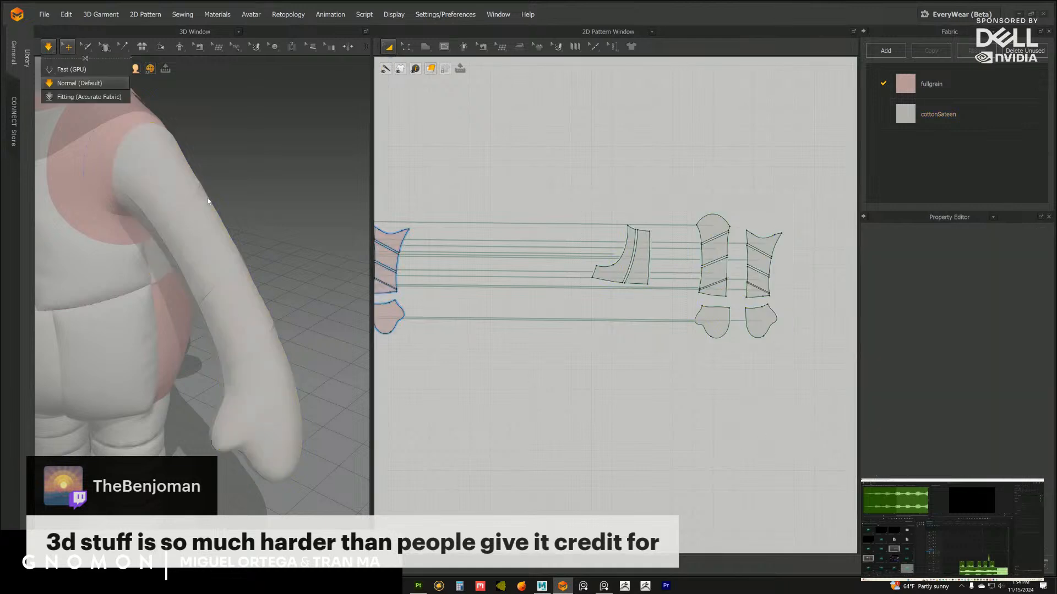
pyautogui.click(172, 194)
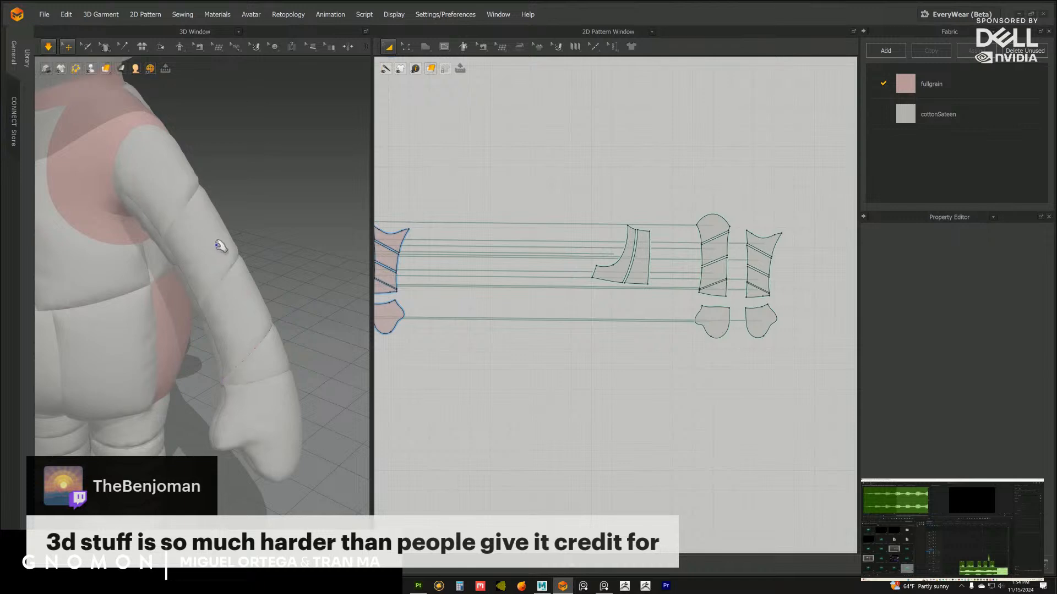
# Examine the inflated arm's diagonal seams, forearm pieces and mitten joint from several angles
pyautogui.moveTo(180, 248); pyautogui.dragTo(241, 223, button='right')
pyautogui.scroll(-2, 241, 236)
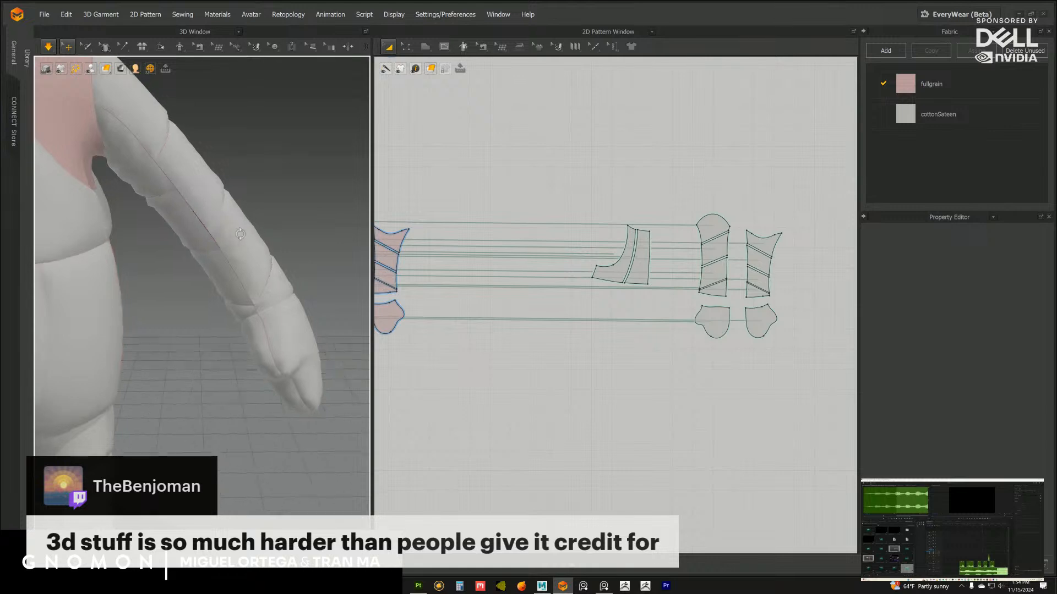
pyautogui.scroll(4, 231, 253)
pyautogui.scroll(3, 242, 259)
pyautogui.moveTo(242, 254); pyautogui.dragTo(165, 251, button='right')
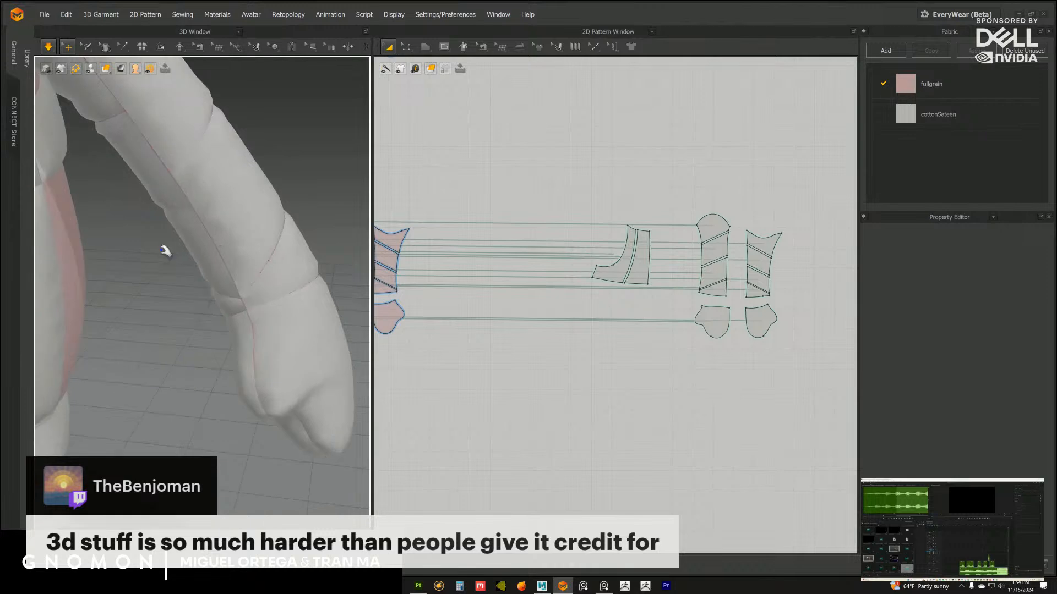
pyautogui.moveTo(306, 295); pyautogui.dragTo(276, 281, button='right')
pyautogui.click(276, 275)
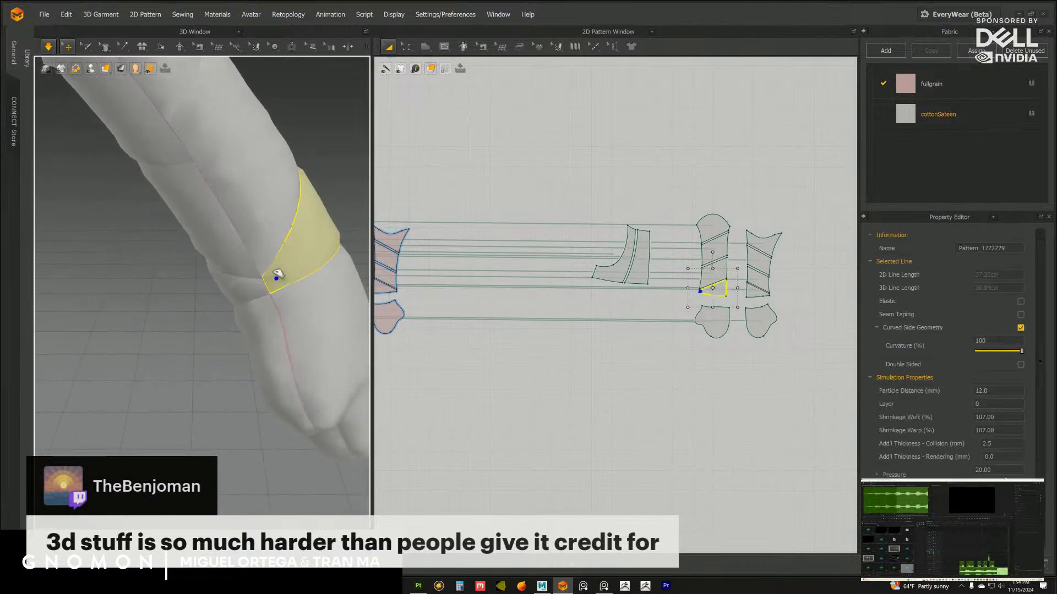
pyautogui.click(255, 254)
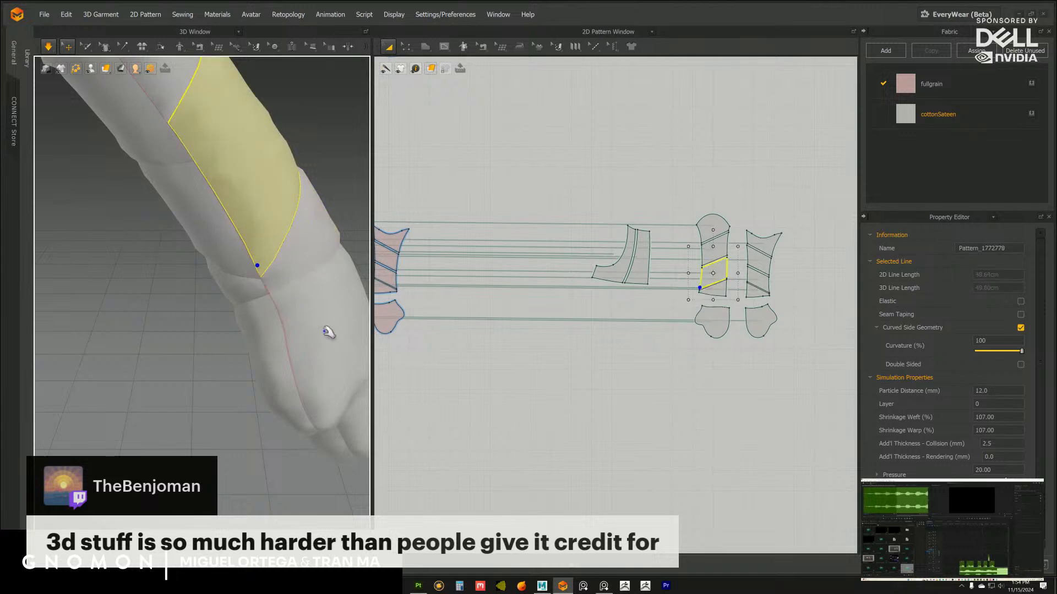
pyautogui.moveTo(283, 325)
pyautogui.mouseDown(button='right')
pyautogui.moveTo(259, 270)
pyautogui.moveTo(275, 326)
pyautogui.mouseUp(button='right')
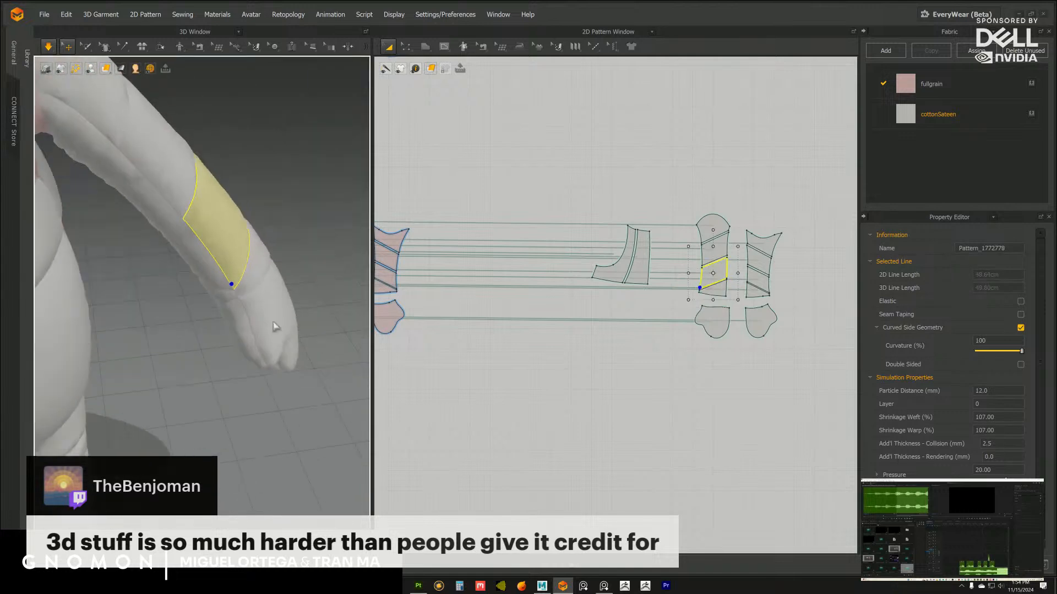
pyautogui.scroll(-5, 275, 326)
pyautogui.moveTo(212, 306)
pyautogui.mouseDown(button='right')
pyautogui.moveTo(229, 302)
pyautogui.moveTo(198, 306)
pyautogui.moveTo(205, 290)
pyautogui.mouseUp(button='right')
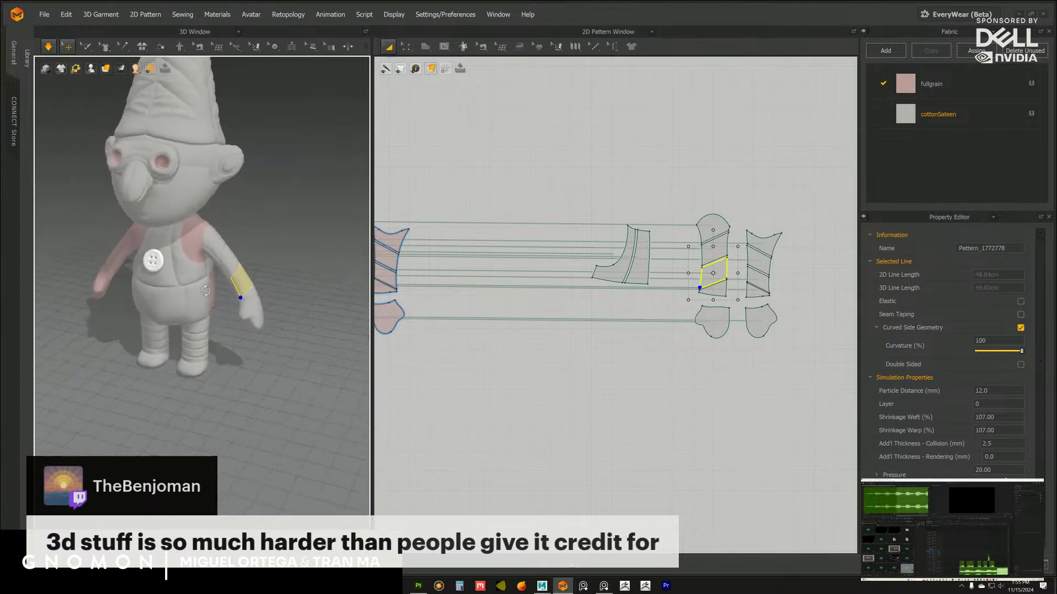
pyautogui.scroll(-3, 565, 230)
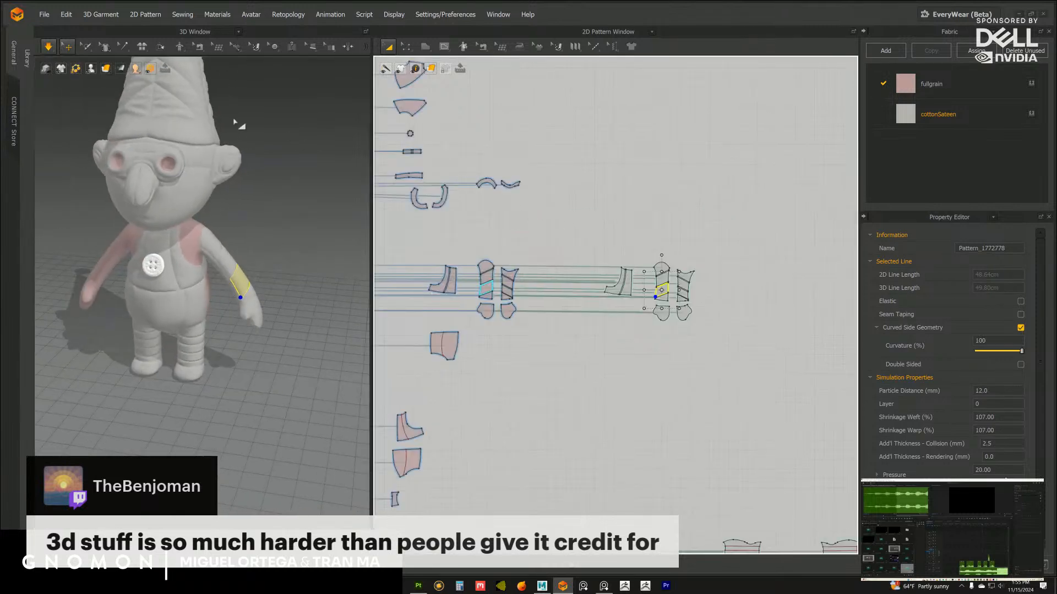
# Stop the simulation and delete the cloned arm layer, keeping only the base arm patterns
pyautogui.scroll(-4, 578, 218)
pyautogui.scroll(2, 578, 218)
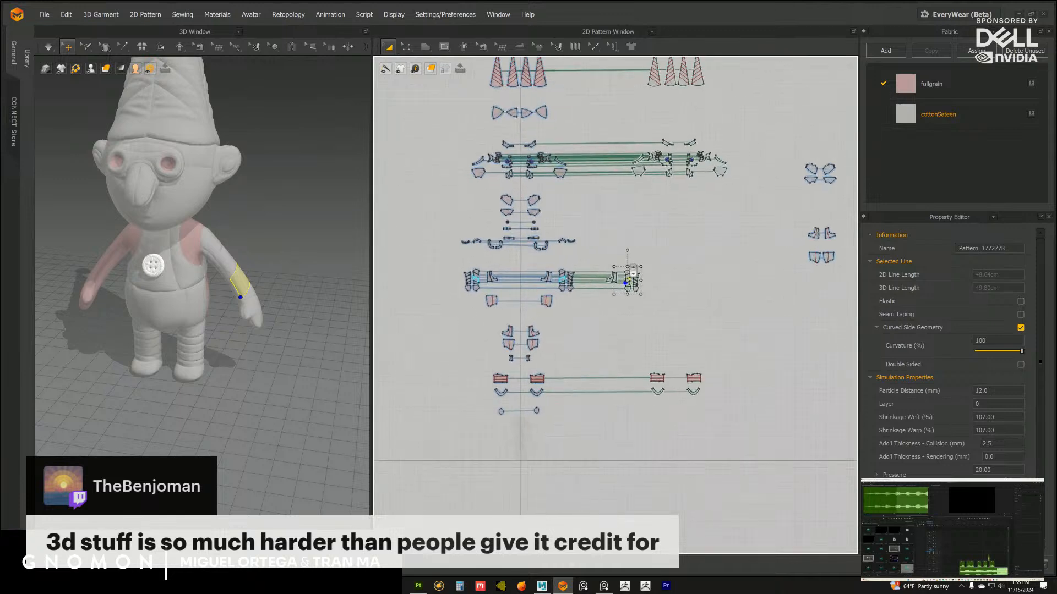
pyautogui.moveTo(578, 218); pyautogui.dragTo(685, 307)
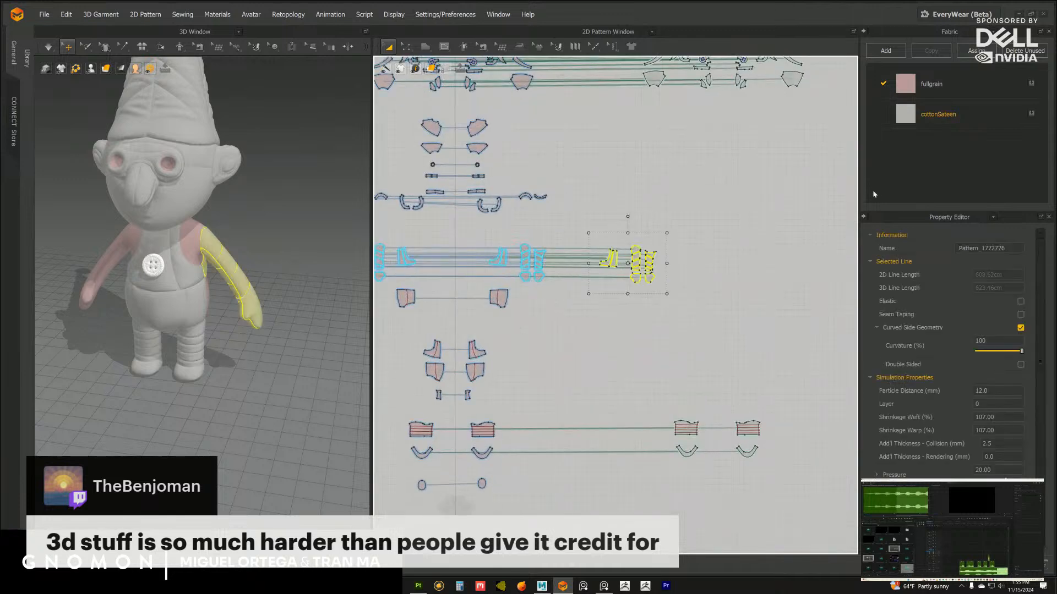
pyautogui.click(798, 330)
pyautogui.scroll(-3, 826, 358)
pyautogui.moveTo(442, 242); pyautogui.dragTo(646, 264)
pyautogui.scroll(2, 617, 306)
pyautogui.click(660, 330)
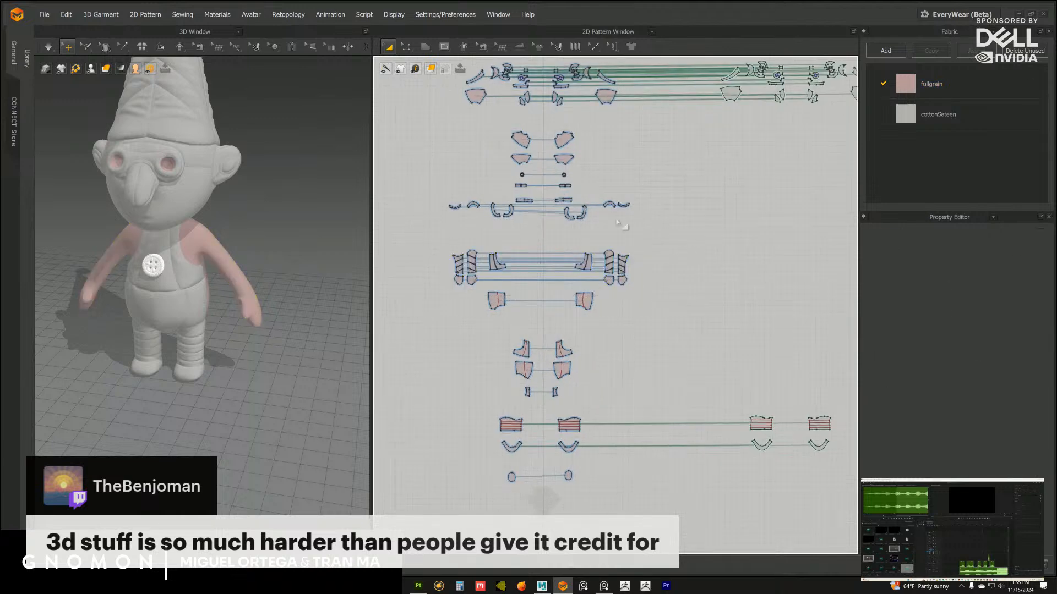
# Open the saved gnome project with both the Garment and Avatar objects included, replacing the current scene
pyautogui.click(44, 15)
pyautogui.moveTo(73, 56)
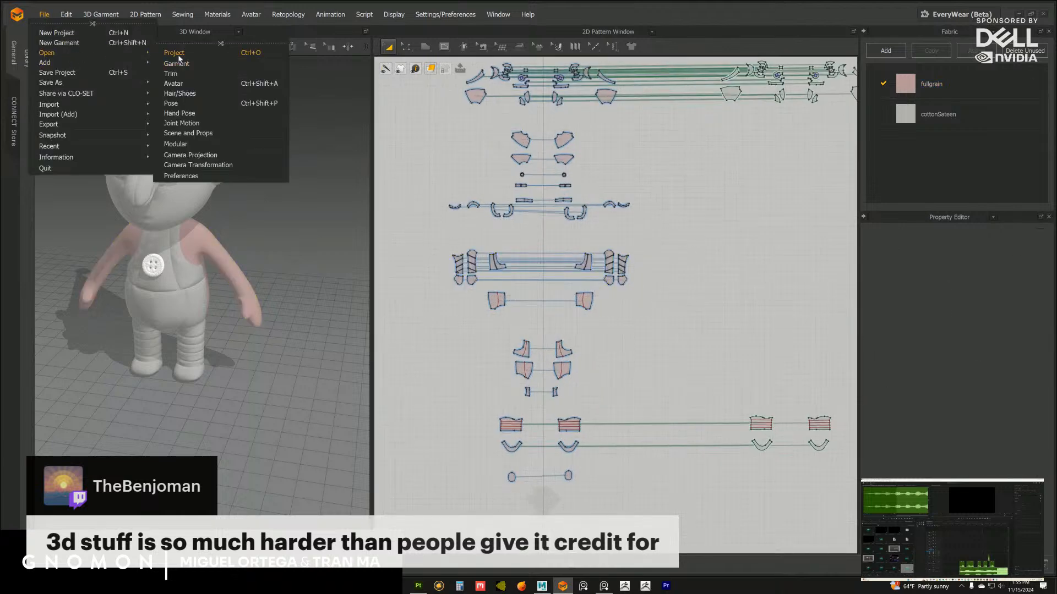
pyautogui.click(180, 59)
pyautogui.click(551, 339)
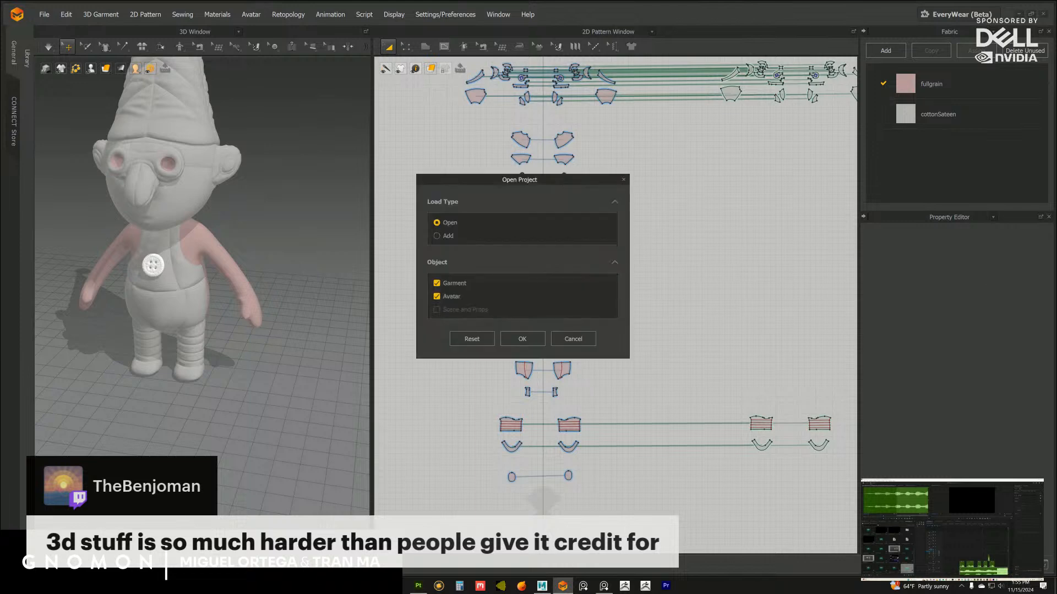
pyautogui.click(526, 341)
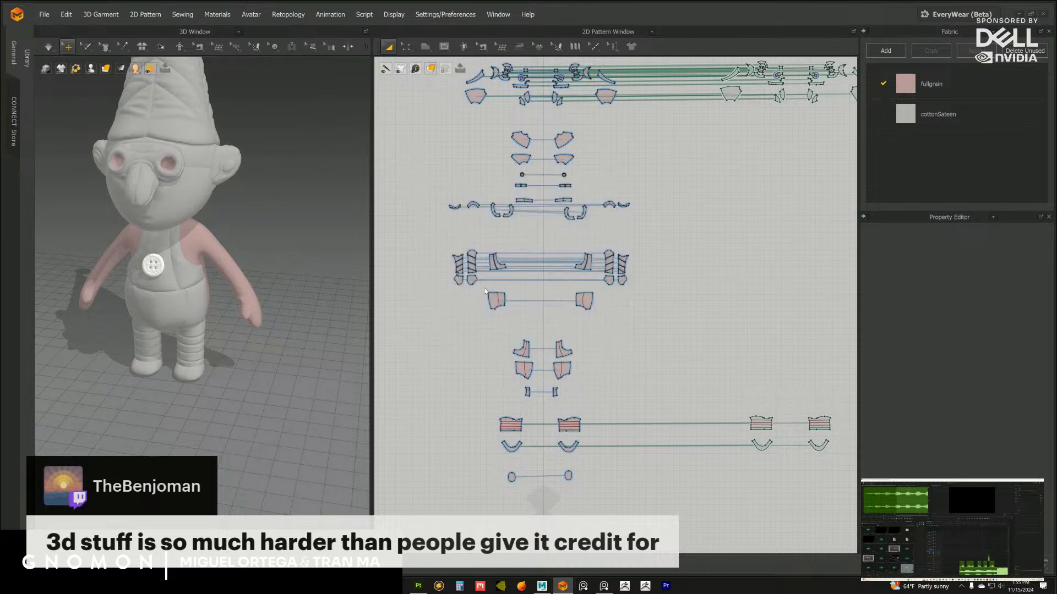
# Examine the finished gnome's puffy arms, torso and legs up close, and the whole figure from several angles
pyautogui.scroll(10, 297, 352)
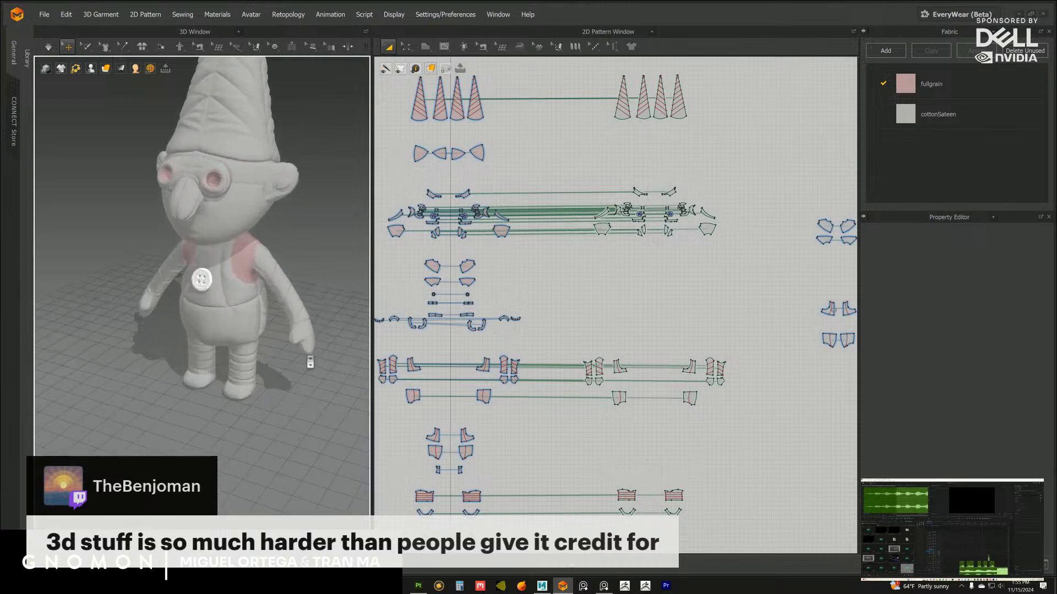
pyautogui.moveTo(277, 346); pyautogui.dragTo(286, 353, button='right')
pyautogui.scroll(6, 299, 363)
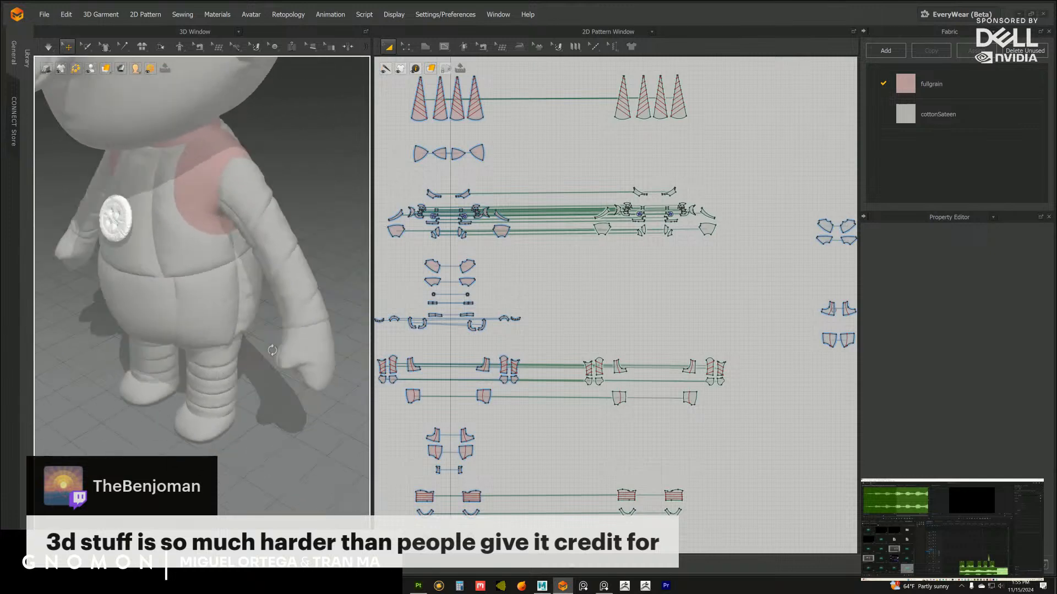
pyautogui.scroll(-4, 290, 354)
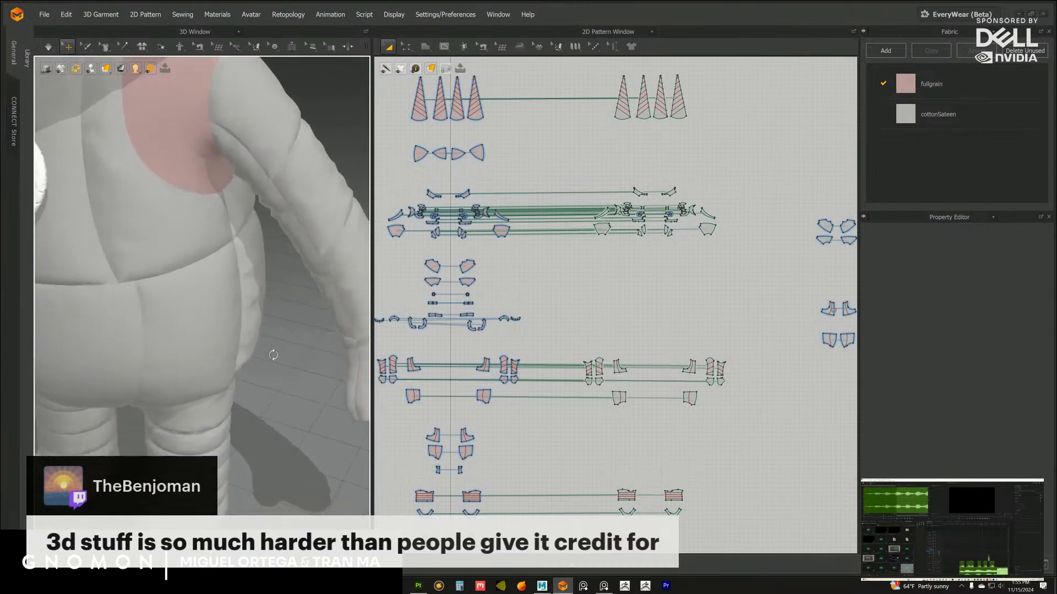
pyautogui.scroll(4, 283, 349)
pyautogui.scroll(-5, 270, 361)
pyautogui.moveTo(269, 366); pyautogui.dragTo(278, 330, button='right')
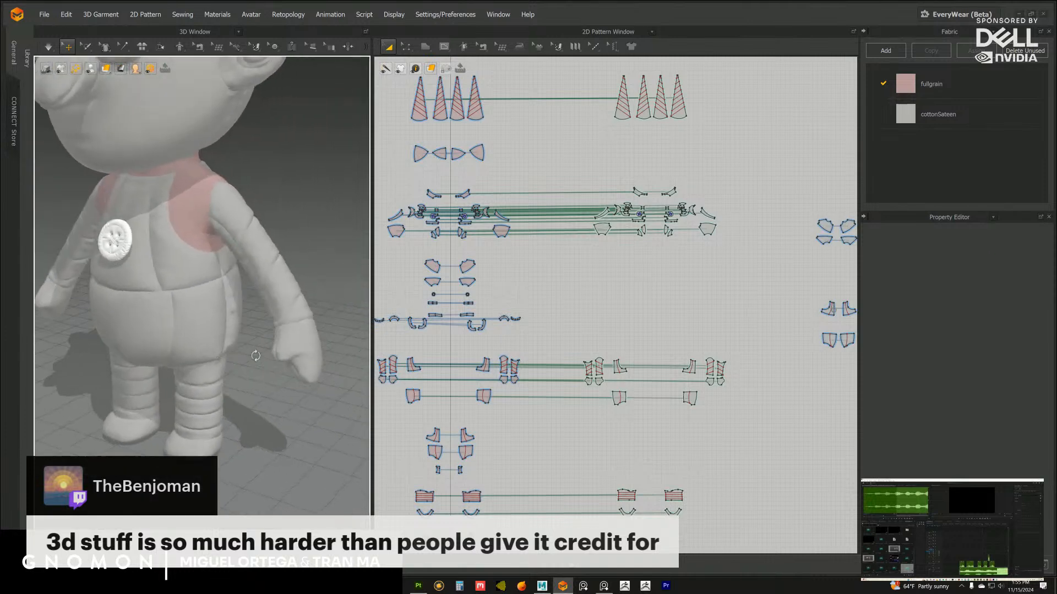
pyautogui.scroll(-4, 279, 325)
pyautogui.moveTo(279, 323); pyautogui.dragTo(293, 343, button='middle')
pyautogui.moveTo(293, 343); pyautogui.dragTo(247, 326, button='right')
pyautogui.scroll(-2, 293, 348)
pyautogui.moveTo(248, 325); pyautogui.dragTo(247, 356, button='middle')
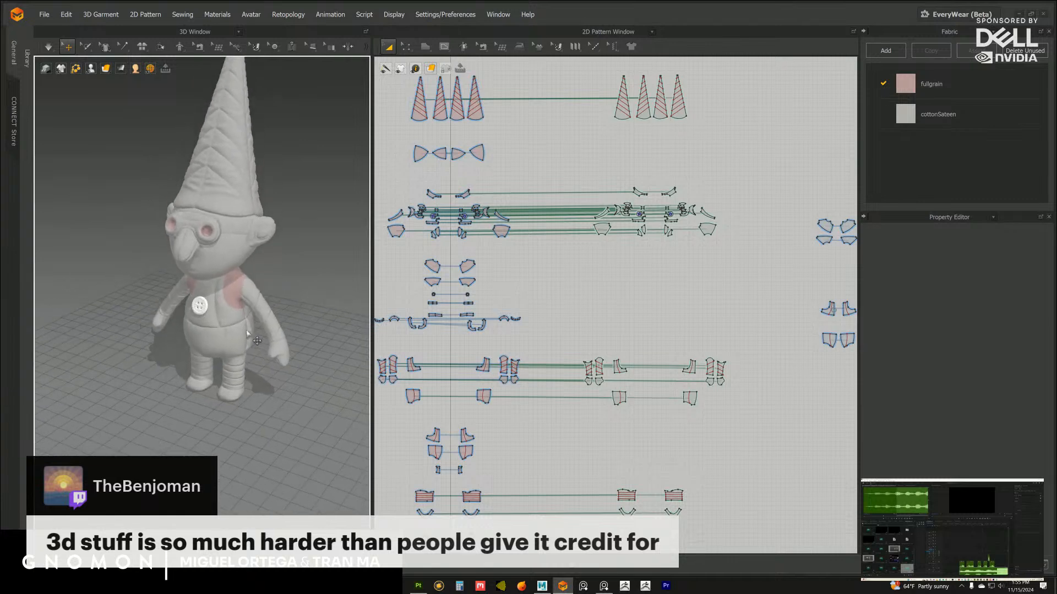
pyautogui.moveTo(247, 356); pyautogui.dragTo(267, 356, button='right')
pyautogui.moveTo(268, 355); pyautogui.dragTo(264, 368, button='middle')
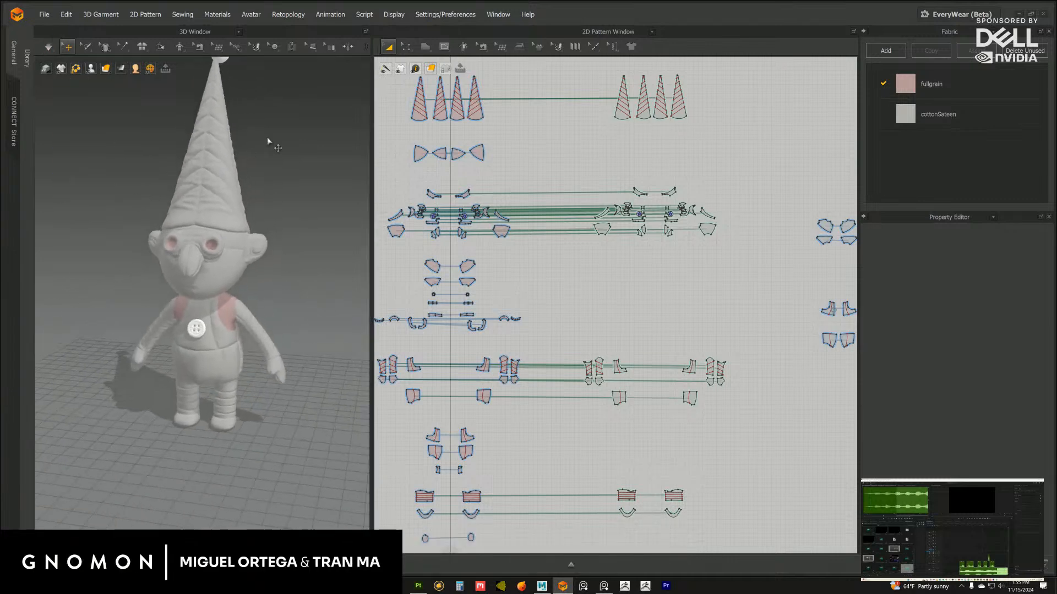